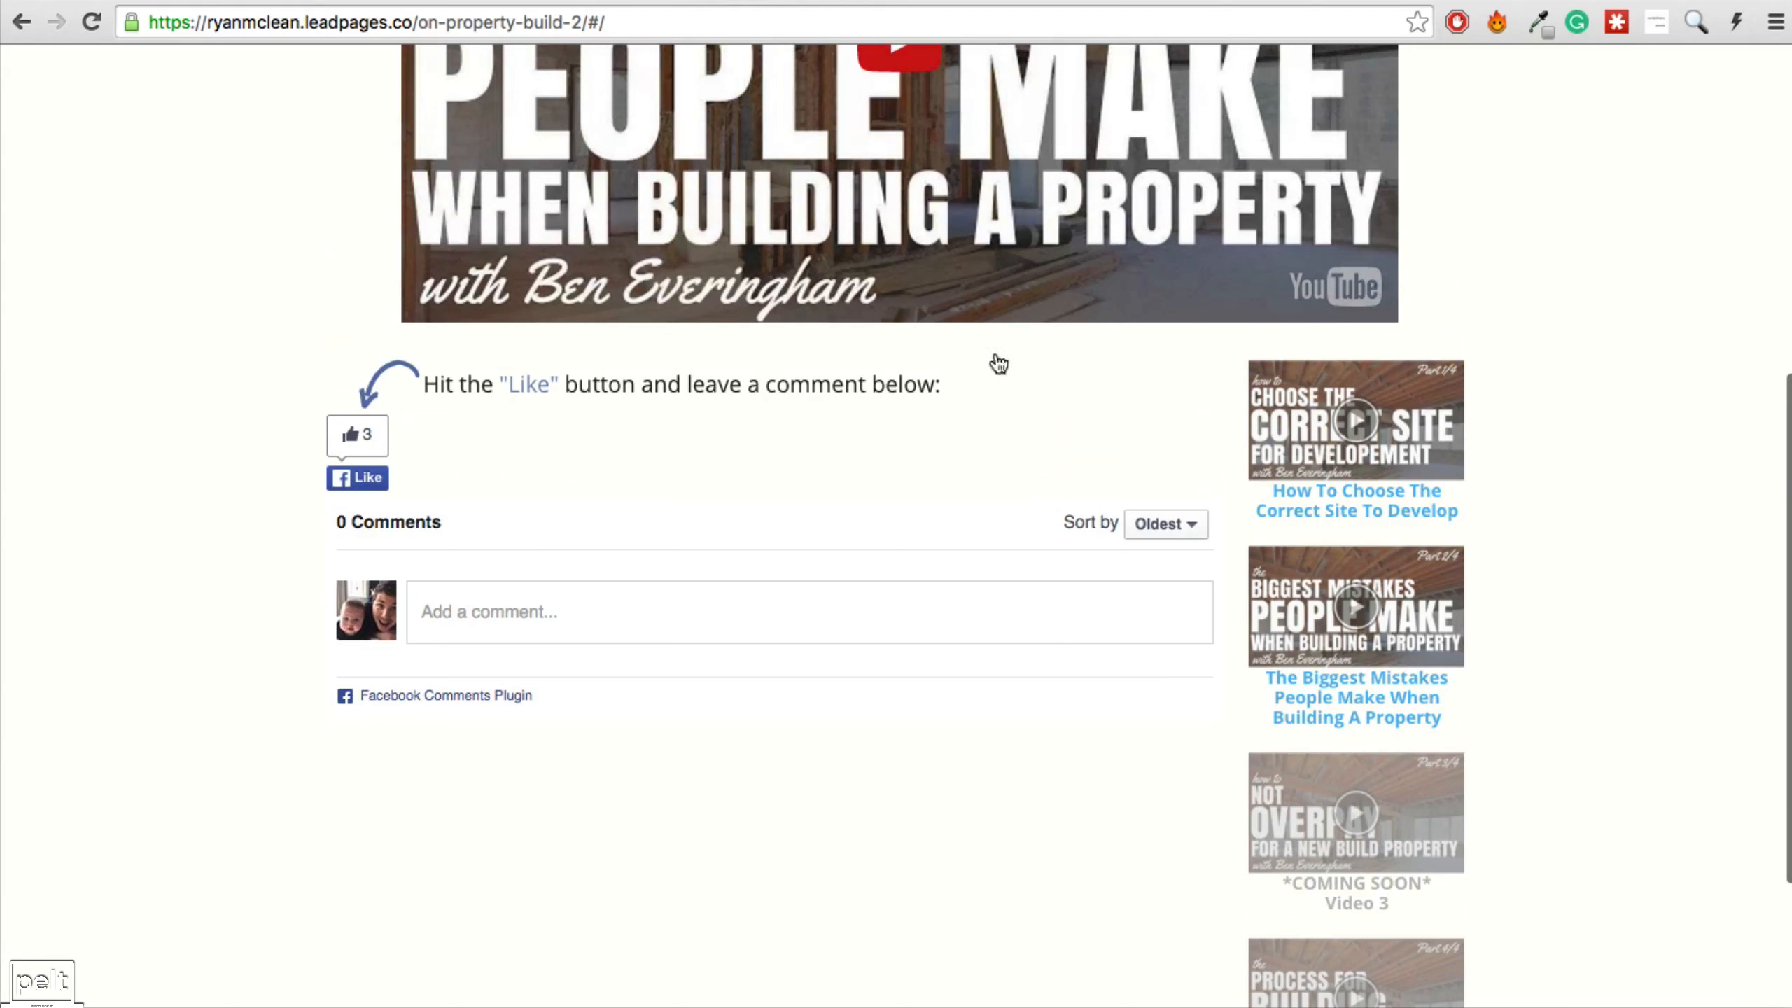
Leave the Video 3 page for the op-video4 sales page with the registration countdown timer.
scroll(1305, 705, down, 3)
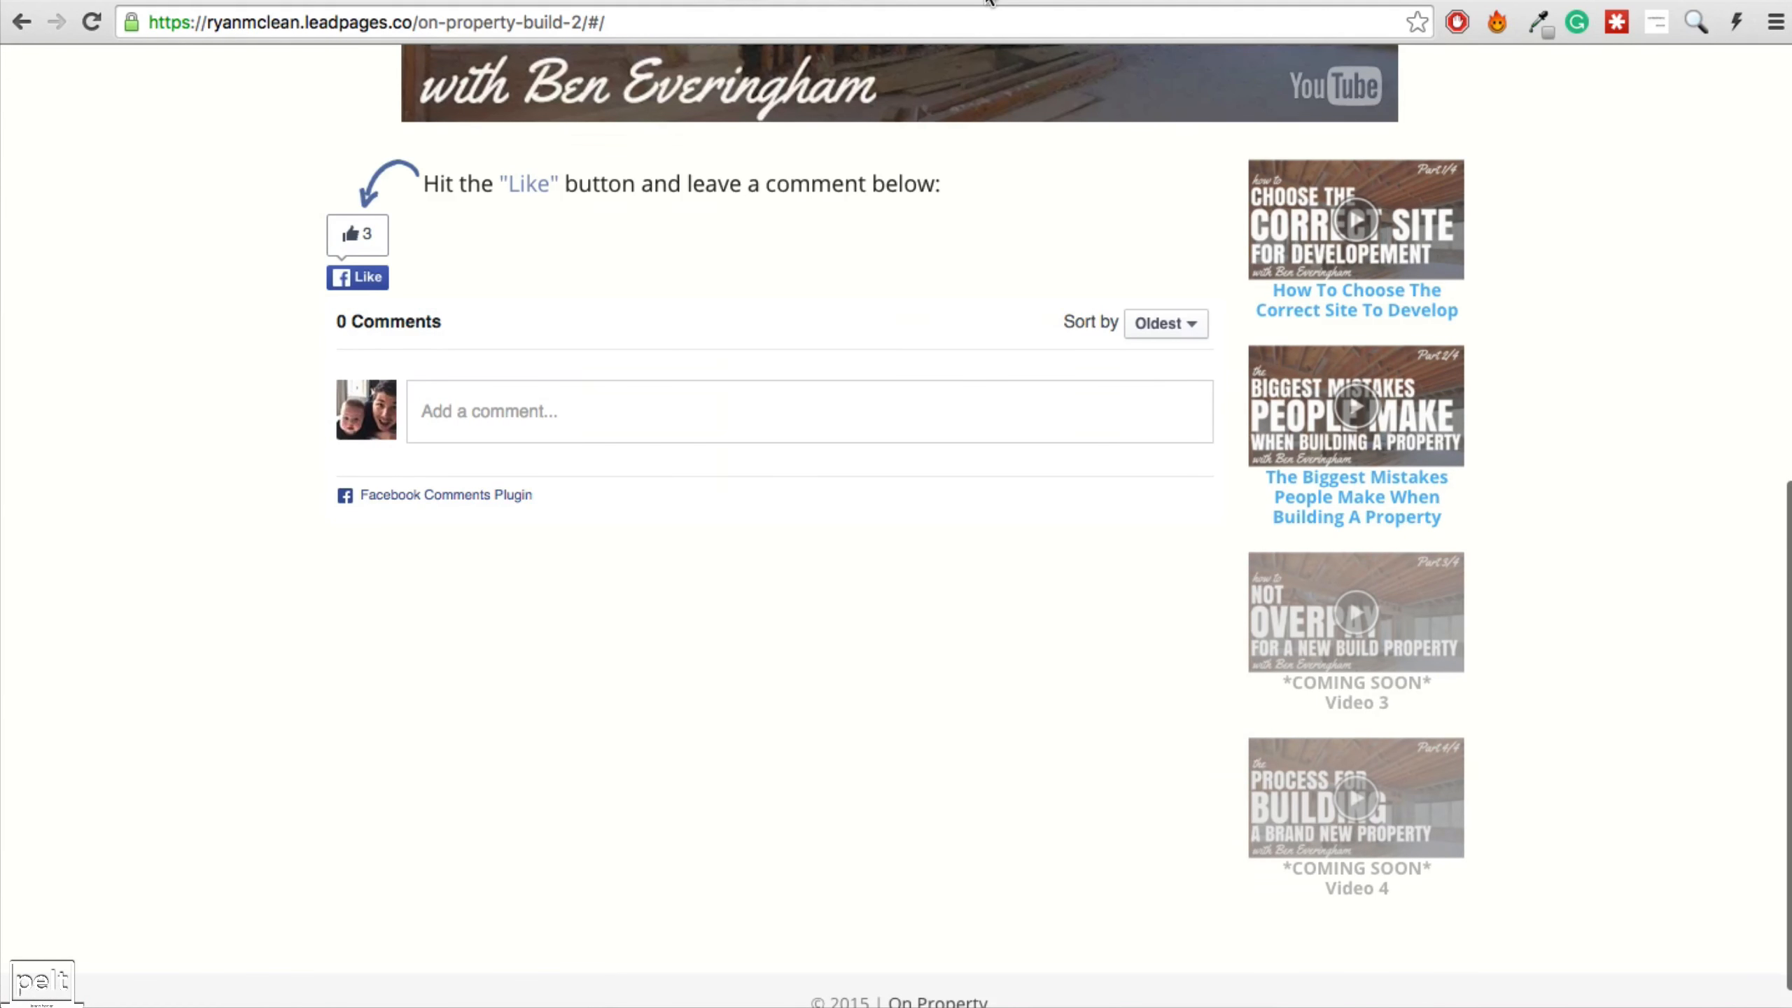
click(950, 1)
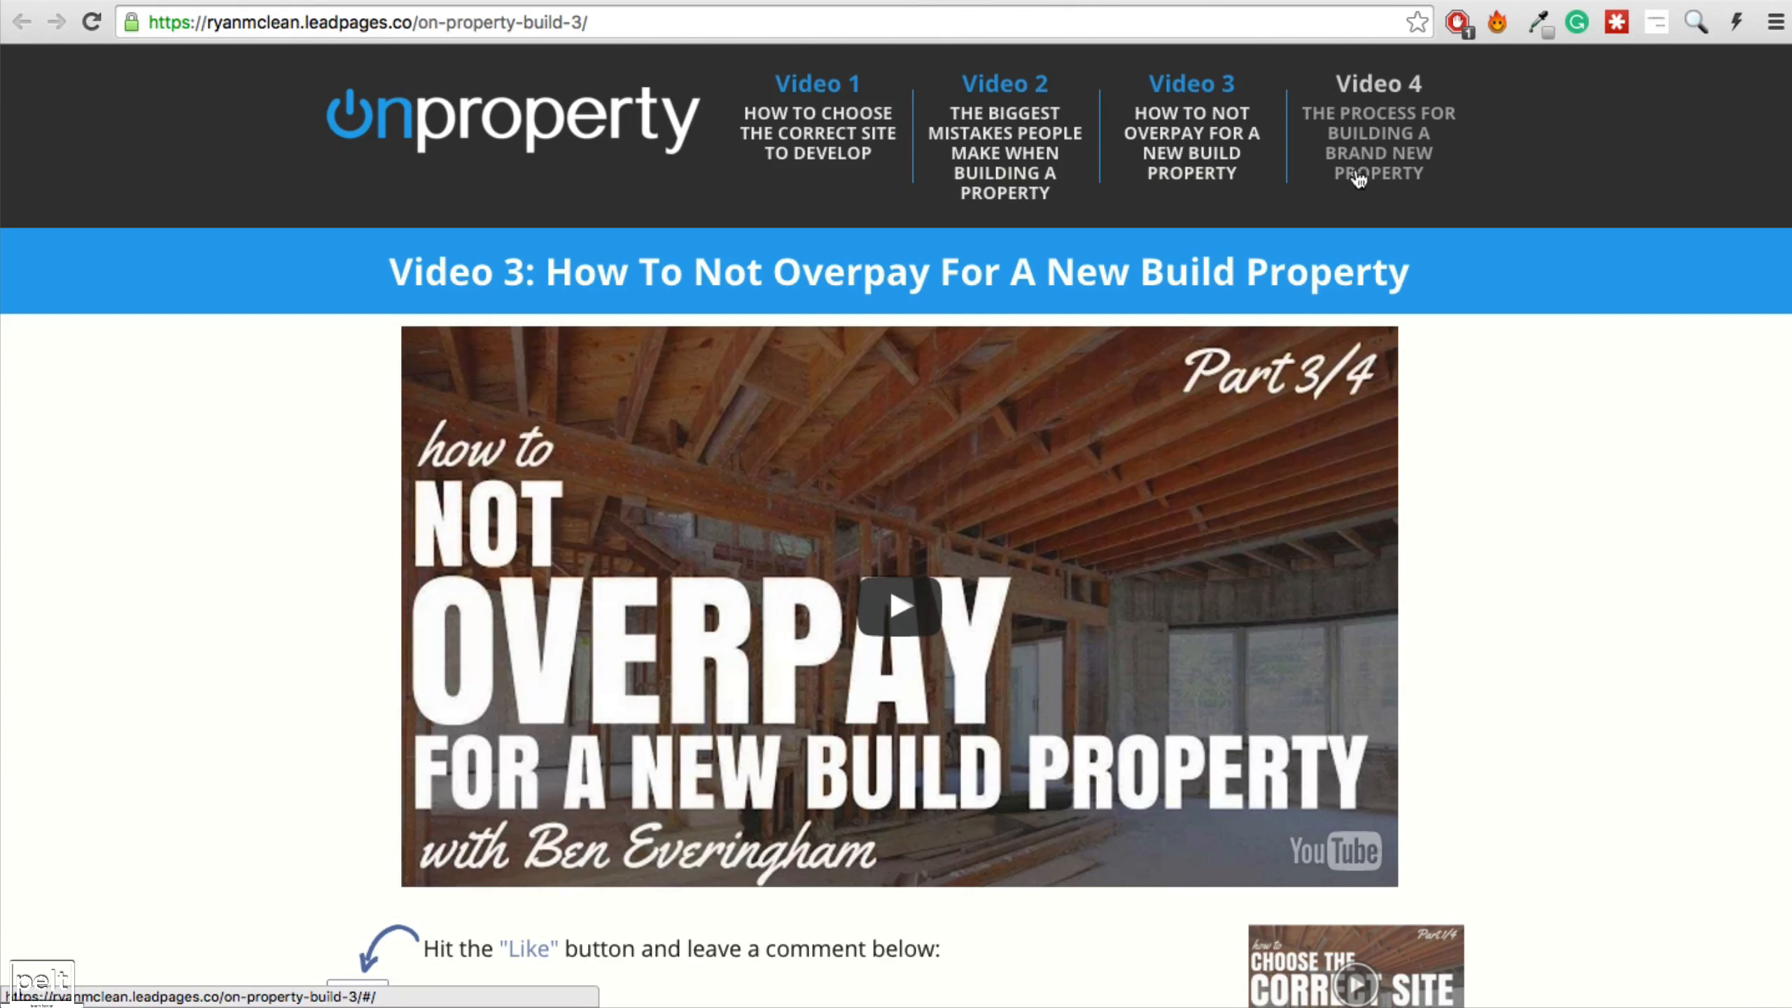
scroll(639, 401, down, 10)
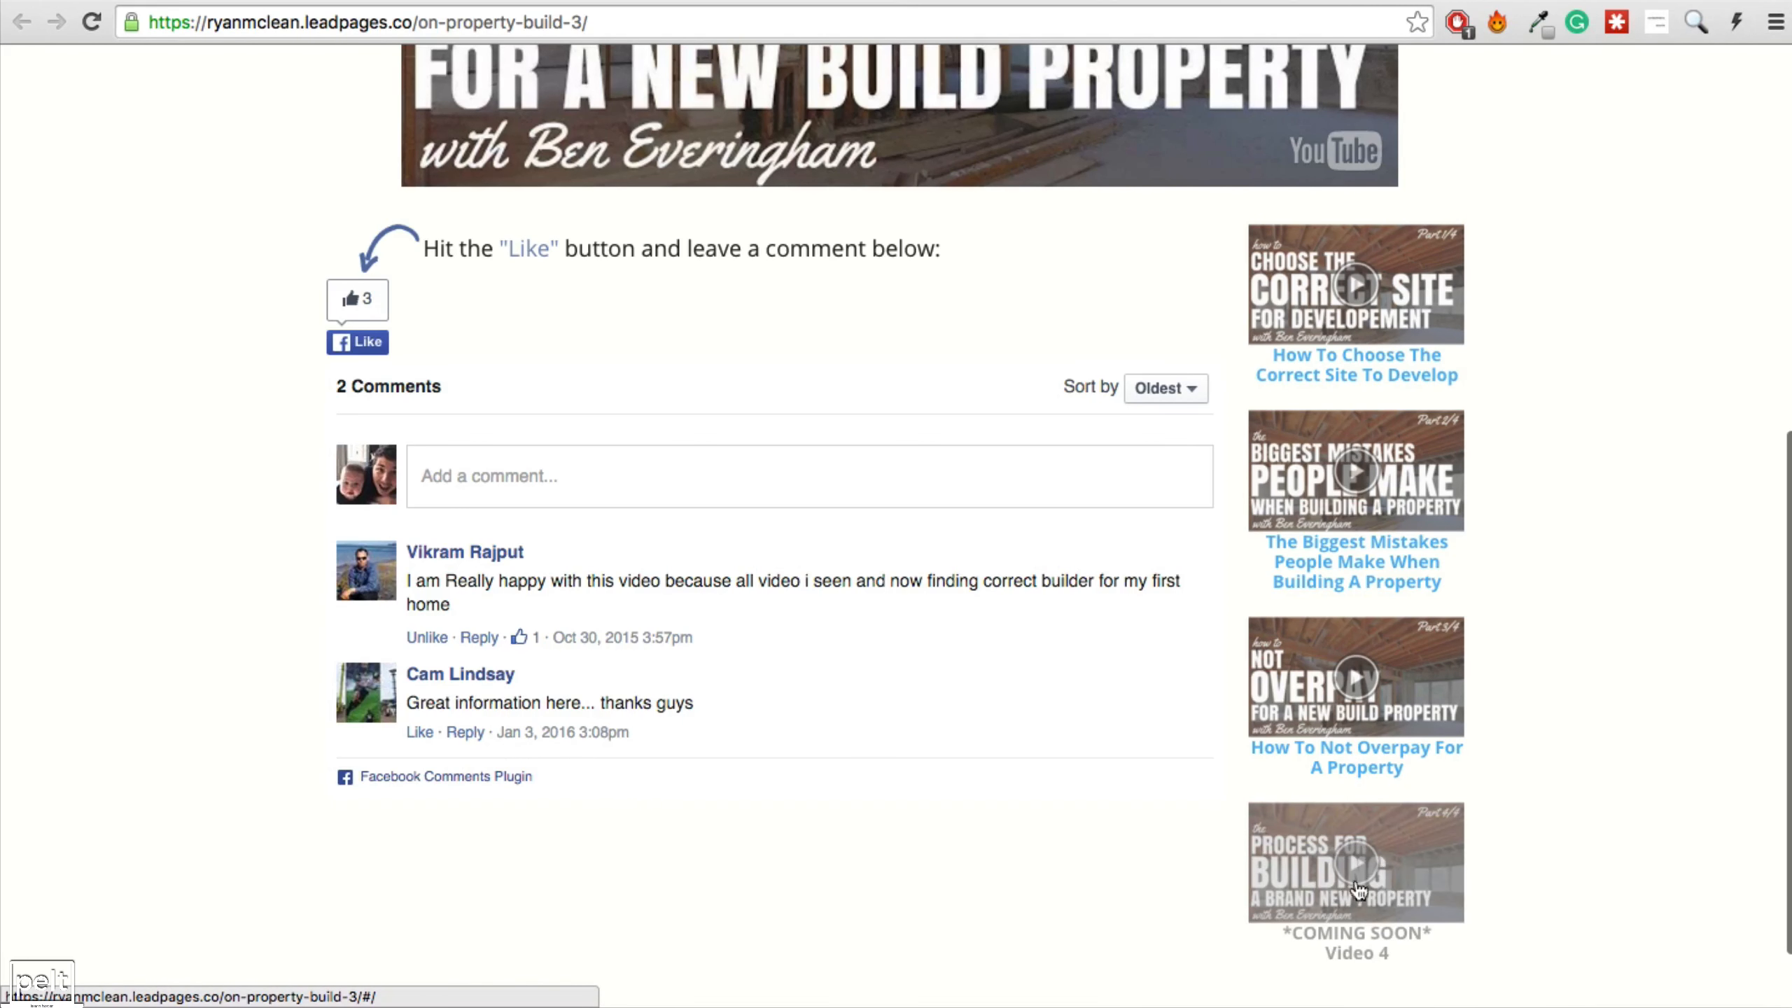
click(1130, 1)
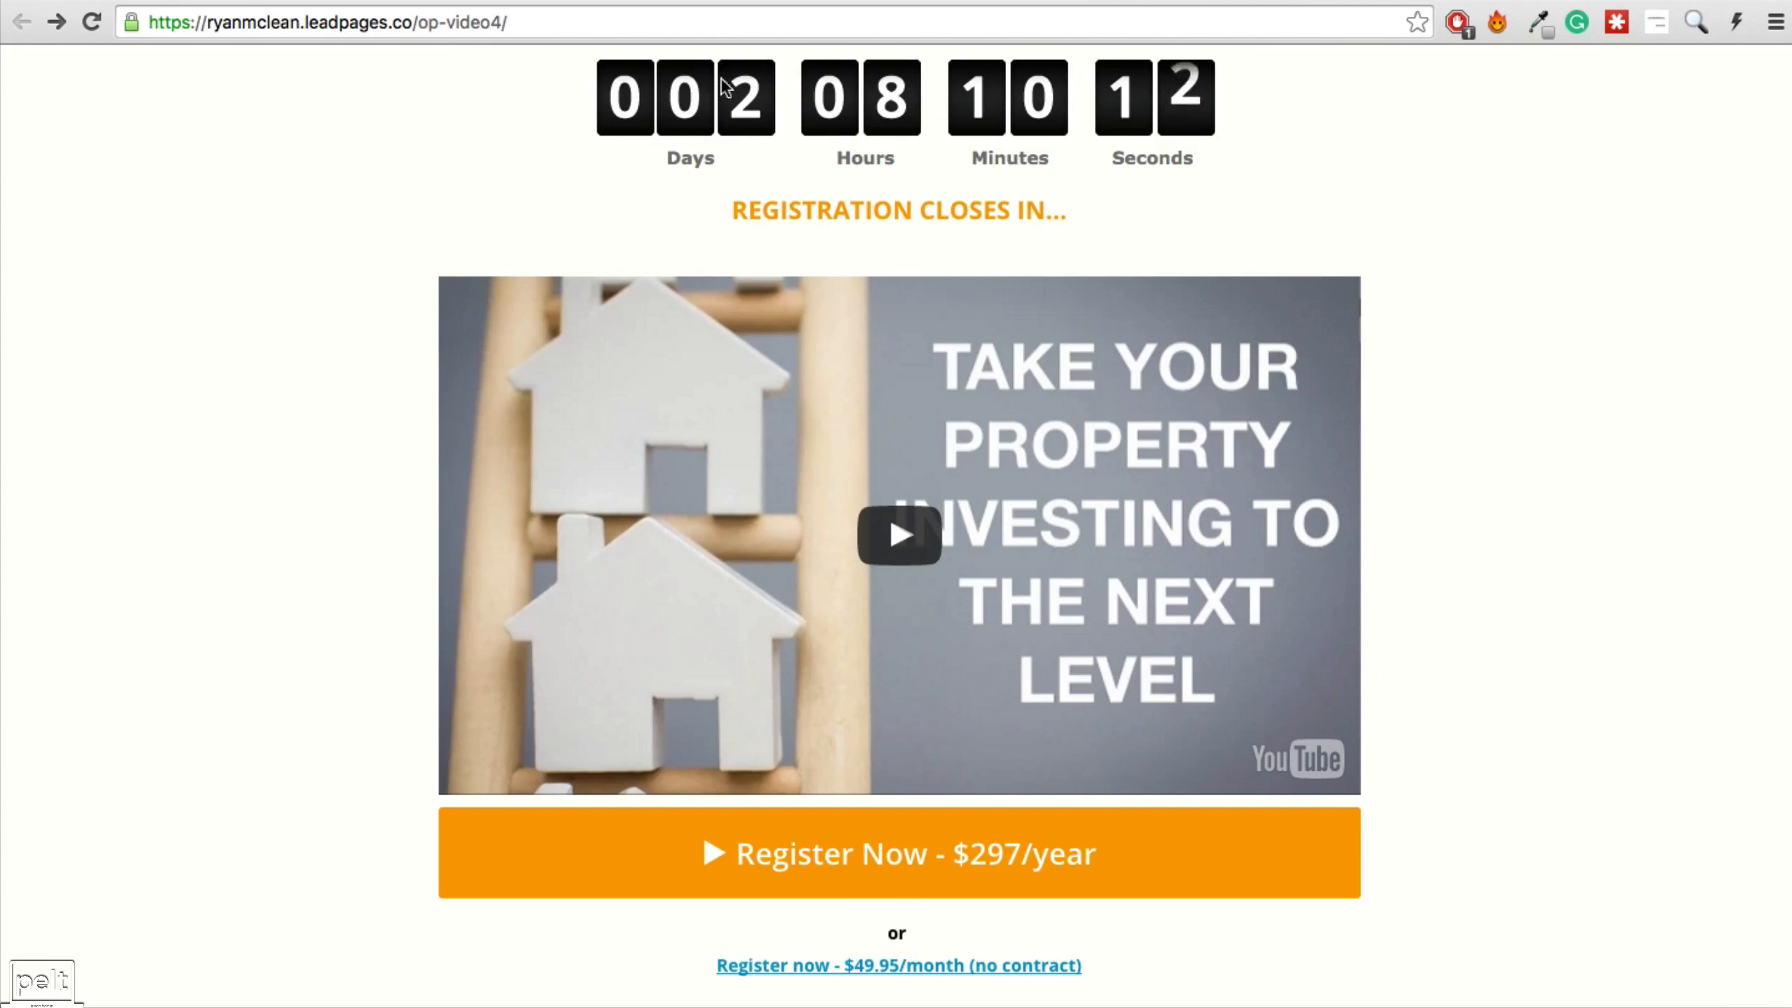
Open the Register Now $297/year checkout for On Property Plus, then return to the sales page.
drag(747, 208, 1063, 199)
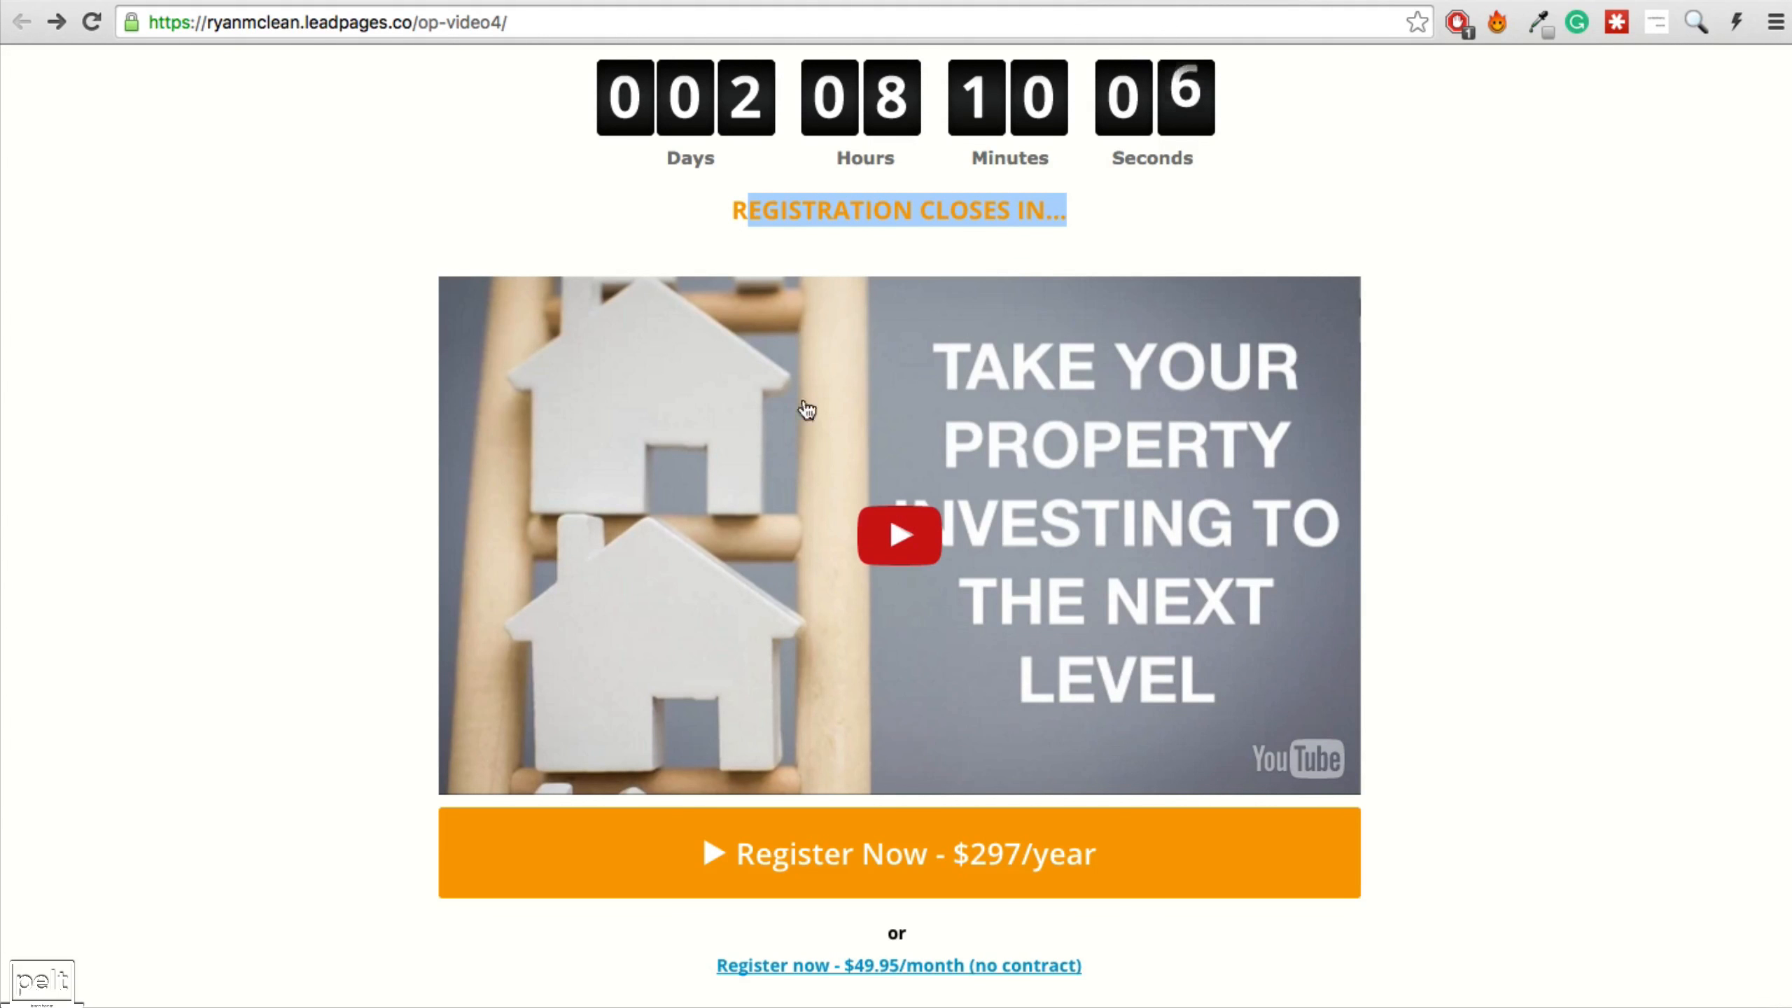
scroll(840, 496, down, 5)
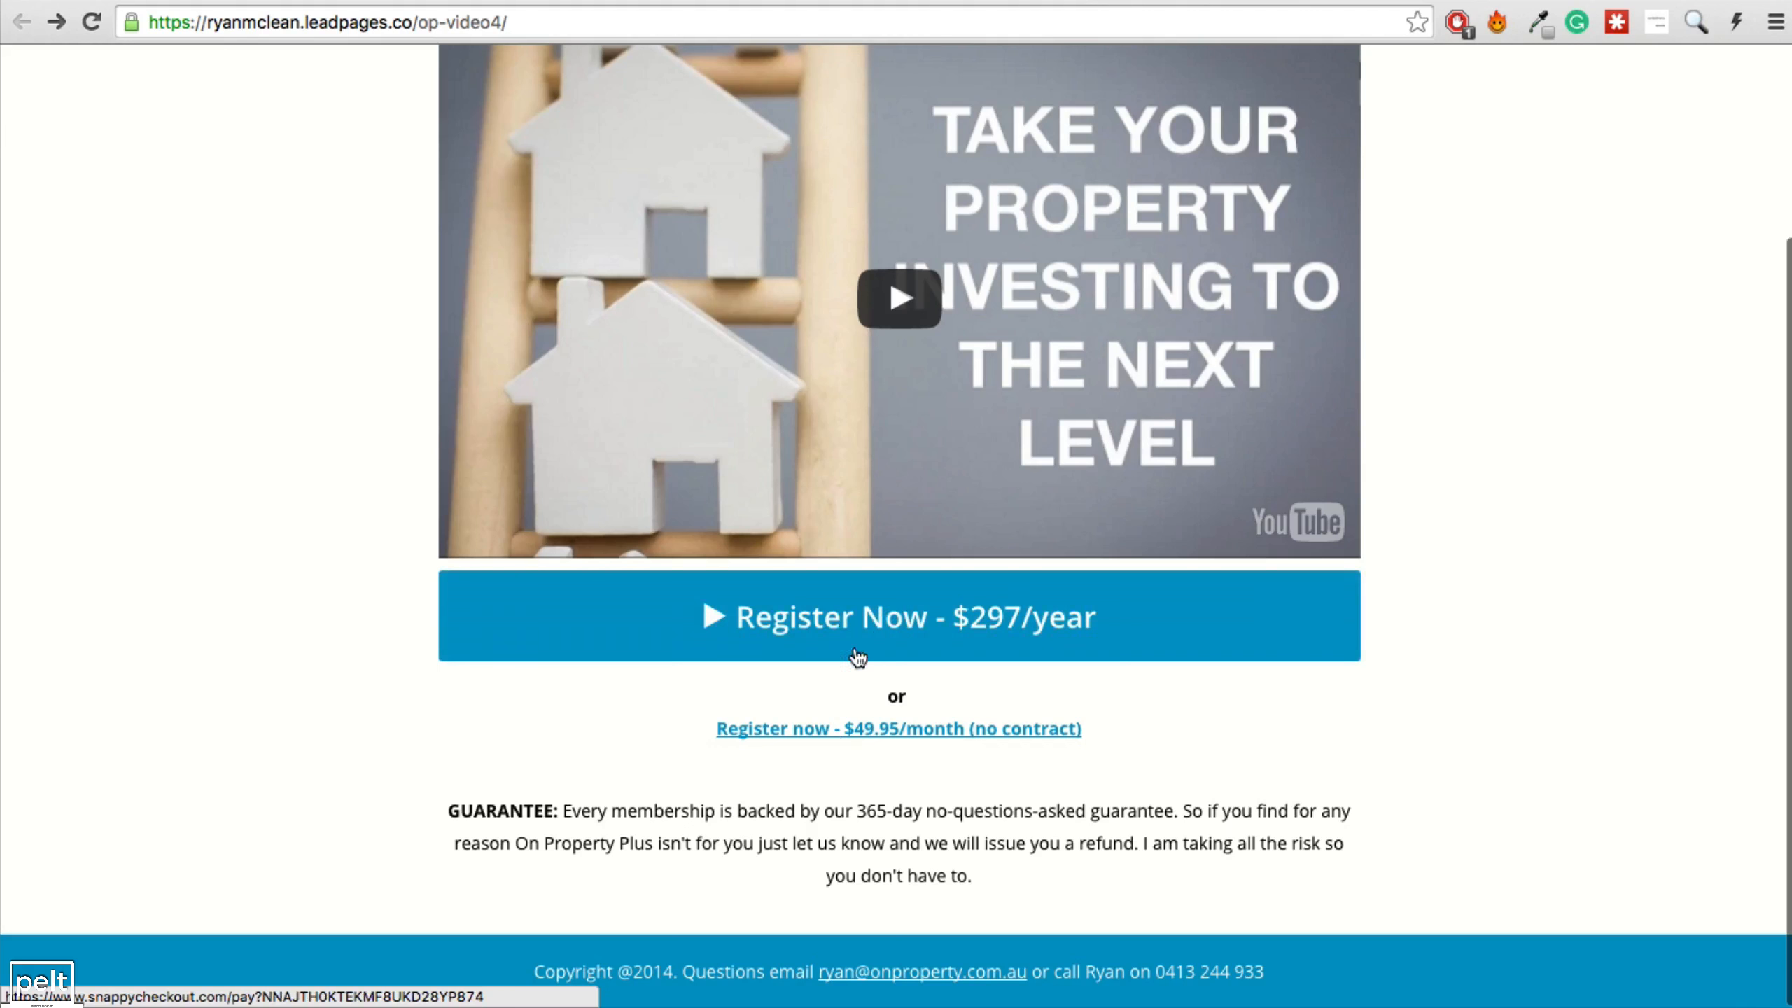
click(863, 622)
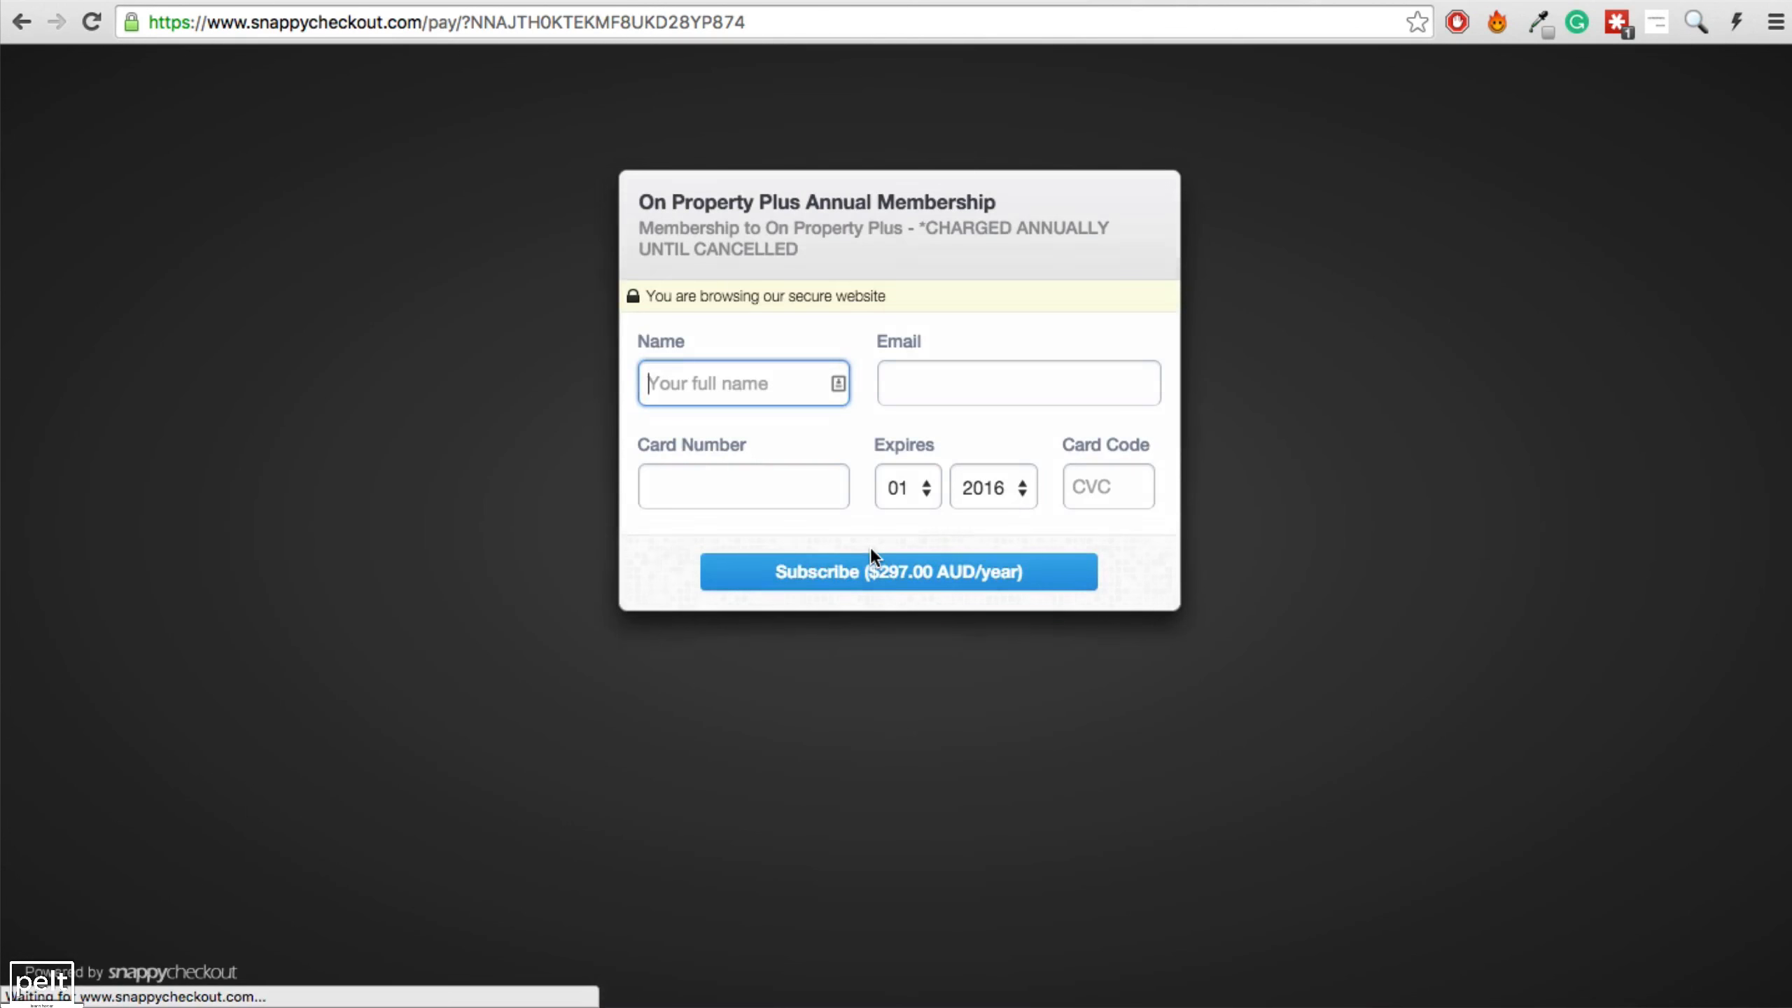
click(33, 28)
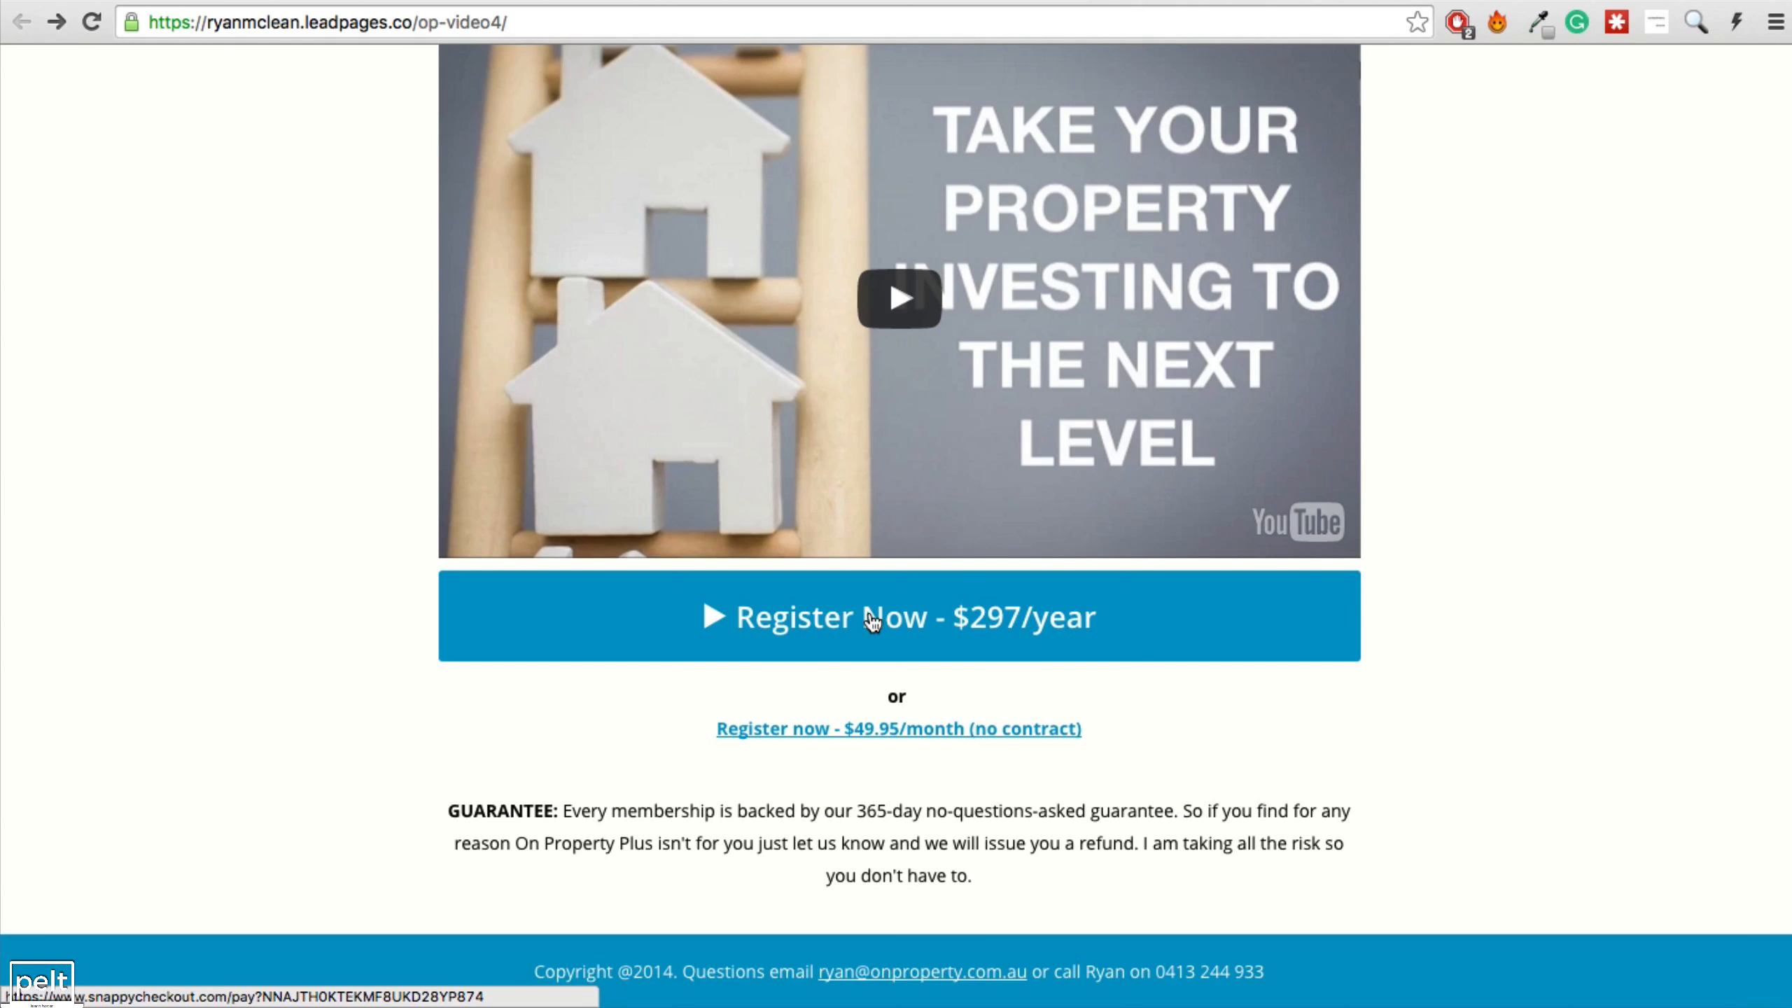
scroll(873, 622, up, 3)
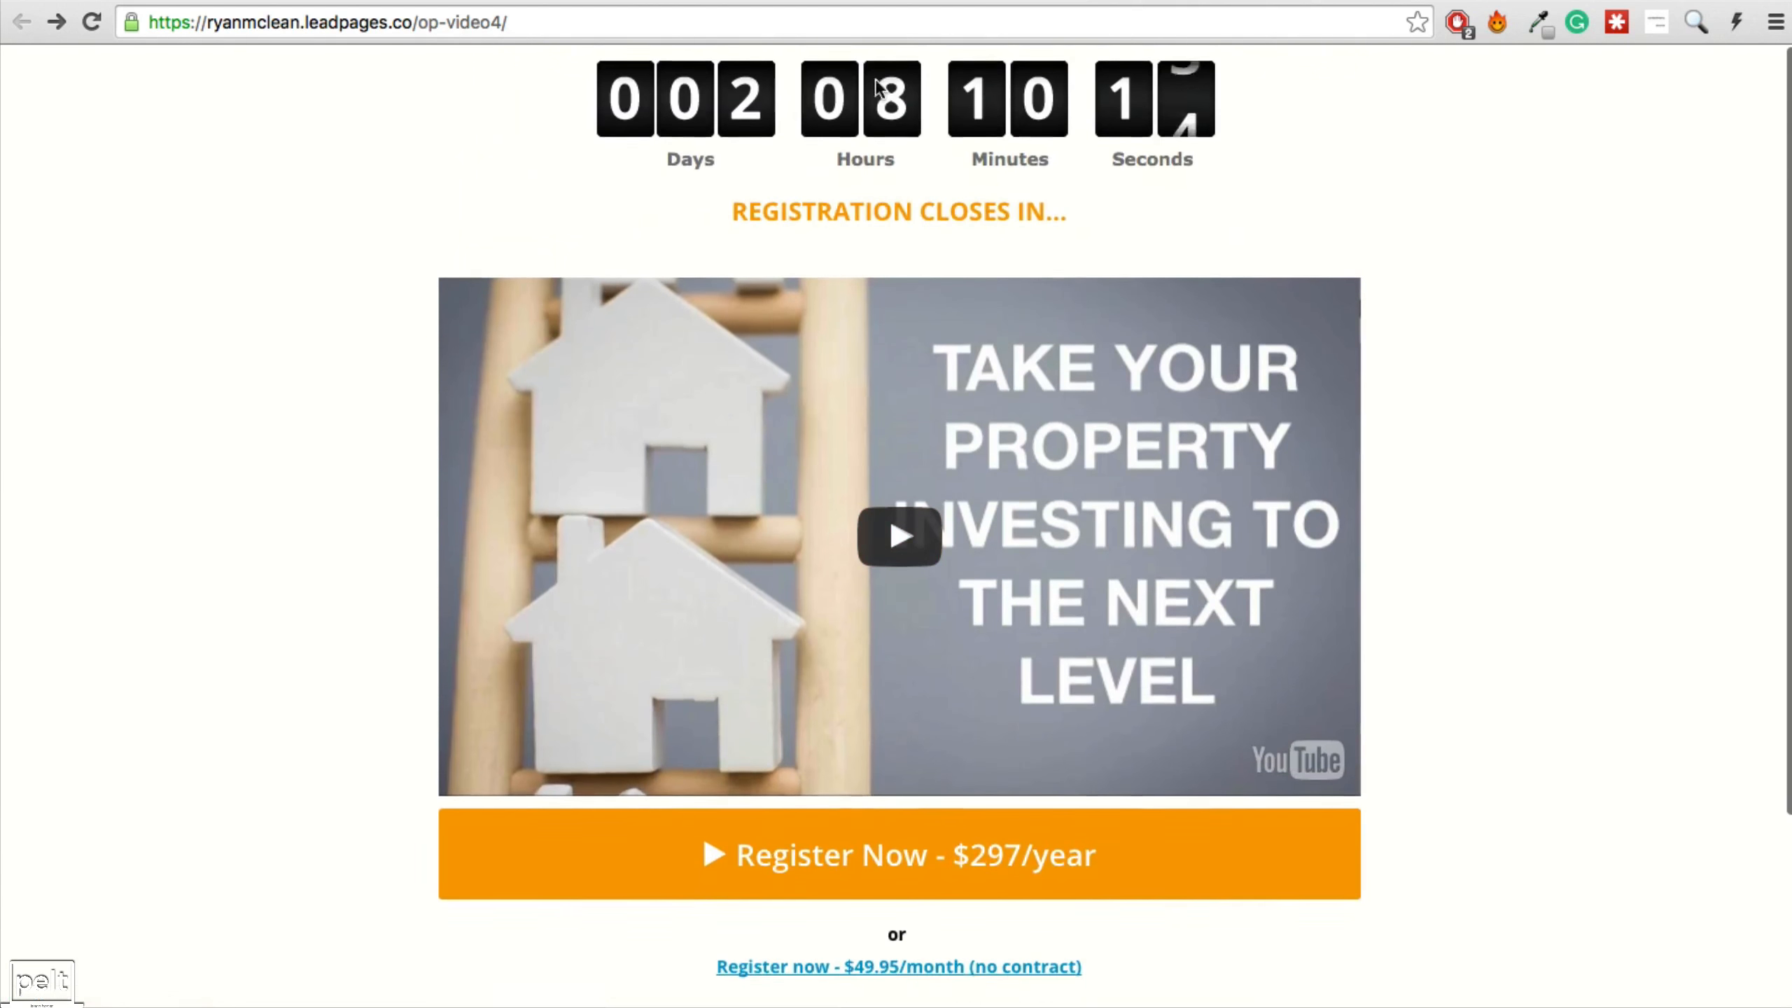
scroll(853, 331, down, 3)
scroll(853, 332, up, 1)
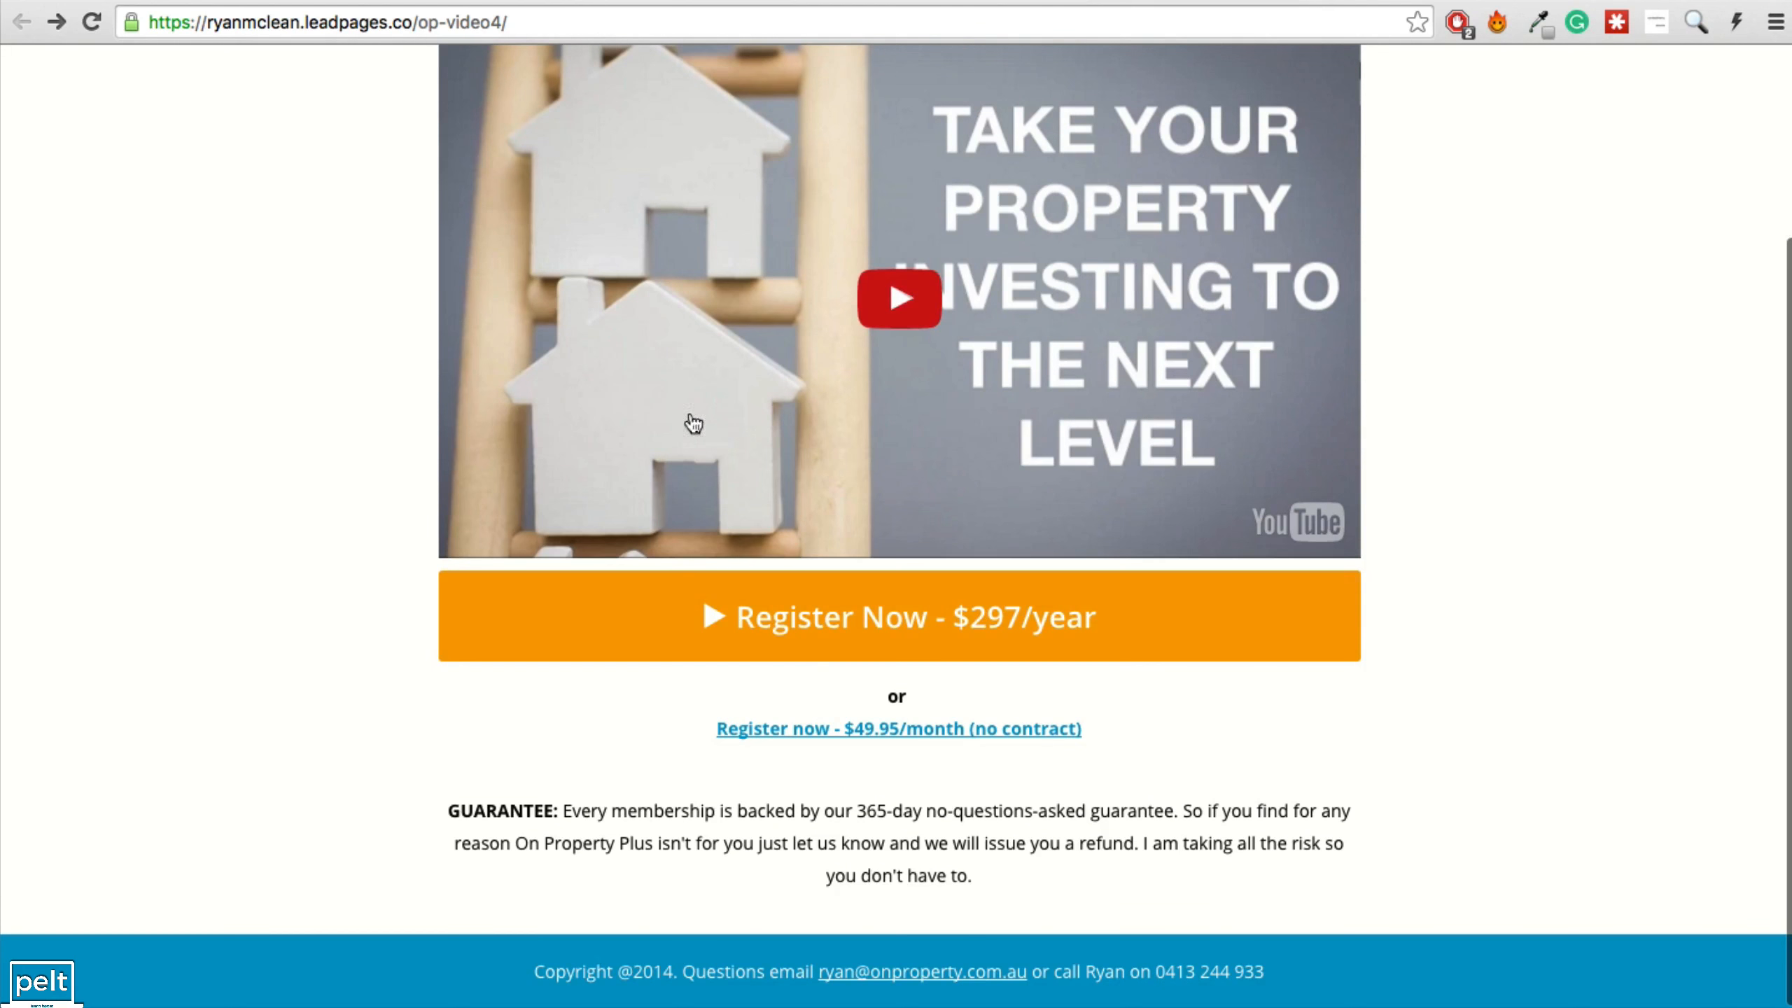
scroll(815, 667, up, 3)
scroll(848, 652, down, 3)
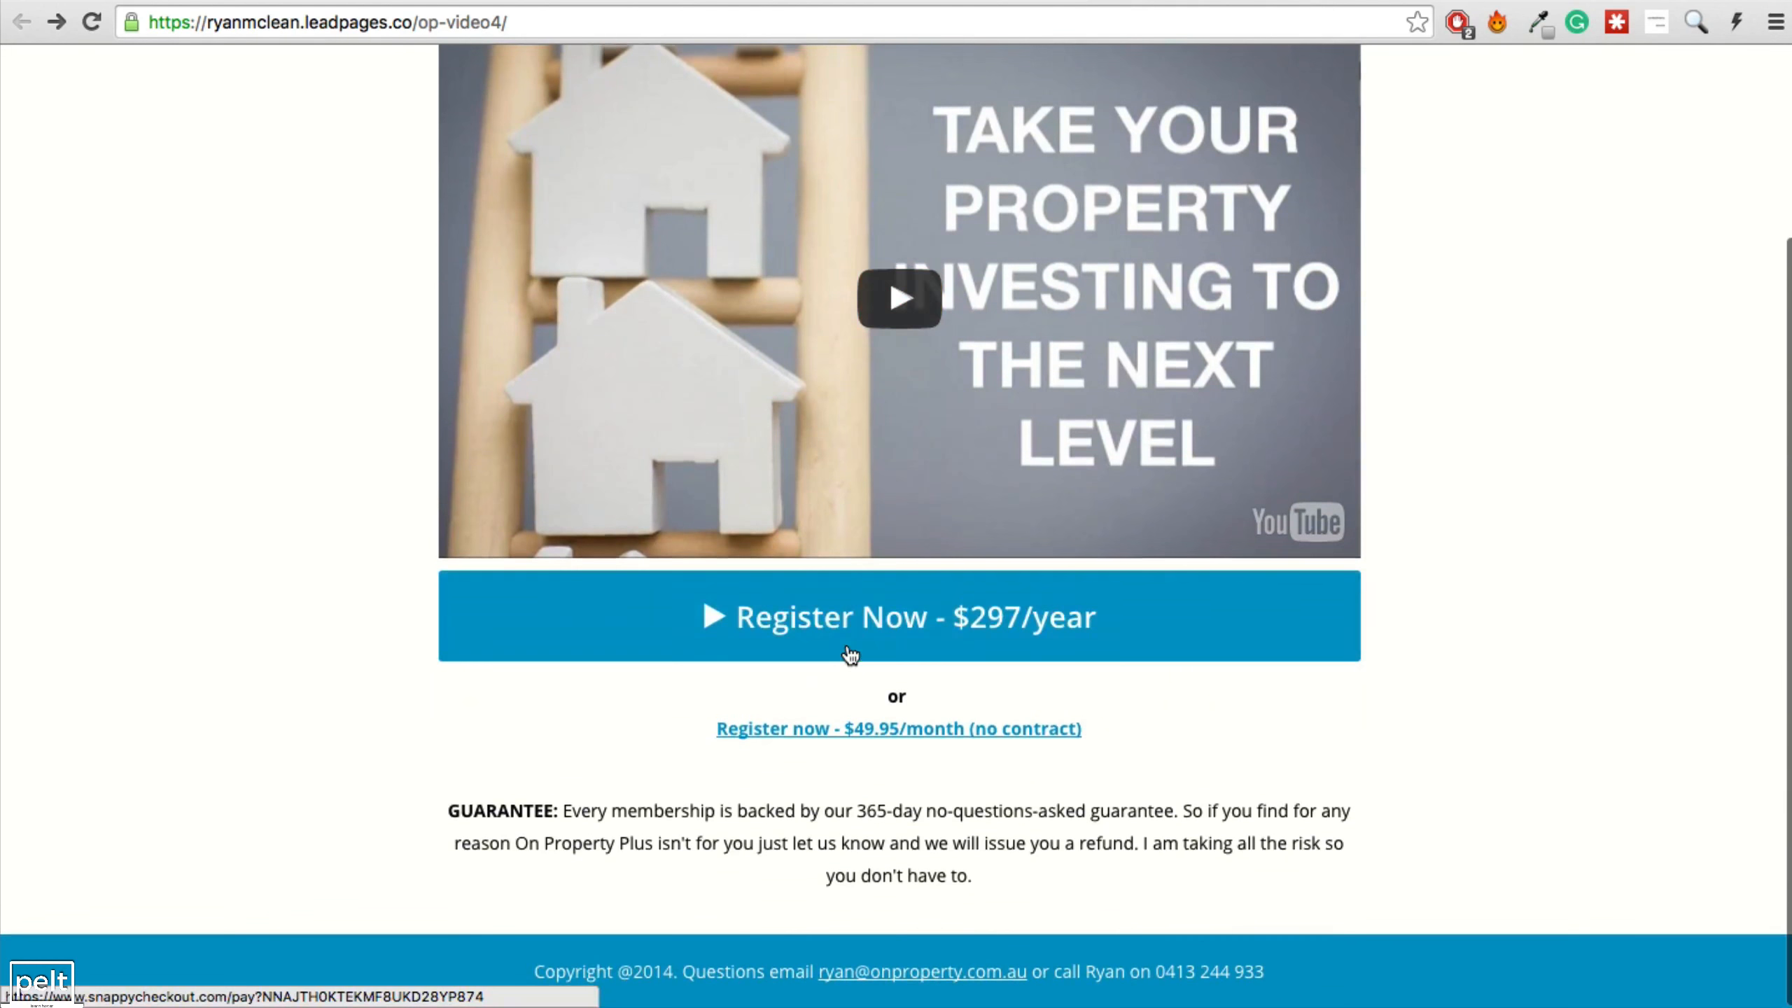
scroll(848, 653, up, 4)
Go back to the Video 3 page and step through browser history to reach the Video 1 page.
click(961, 2)
scroll(1004, 339, up, 4)
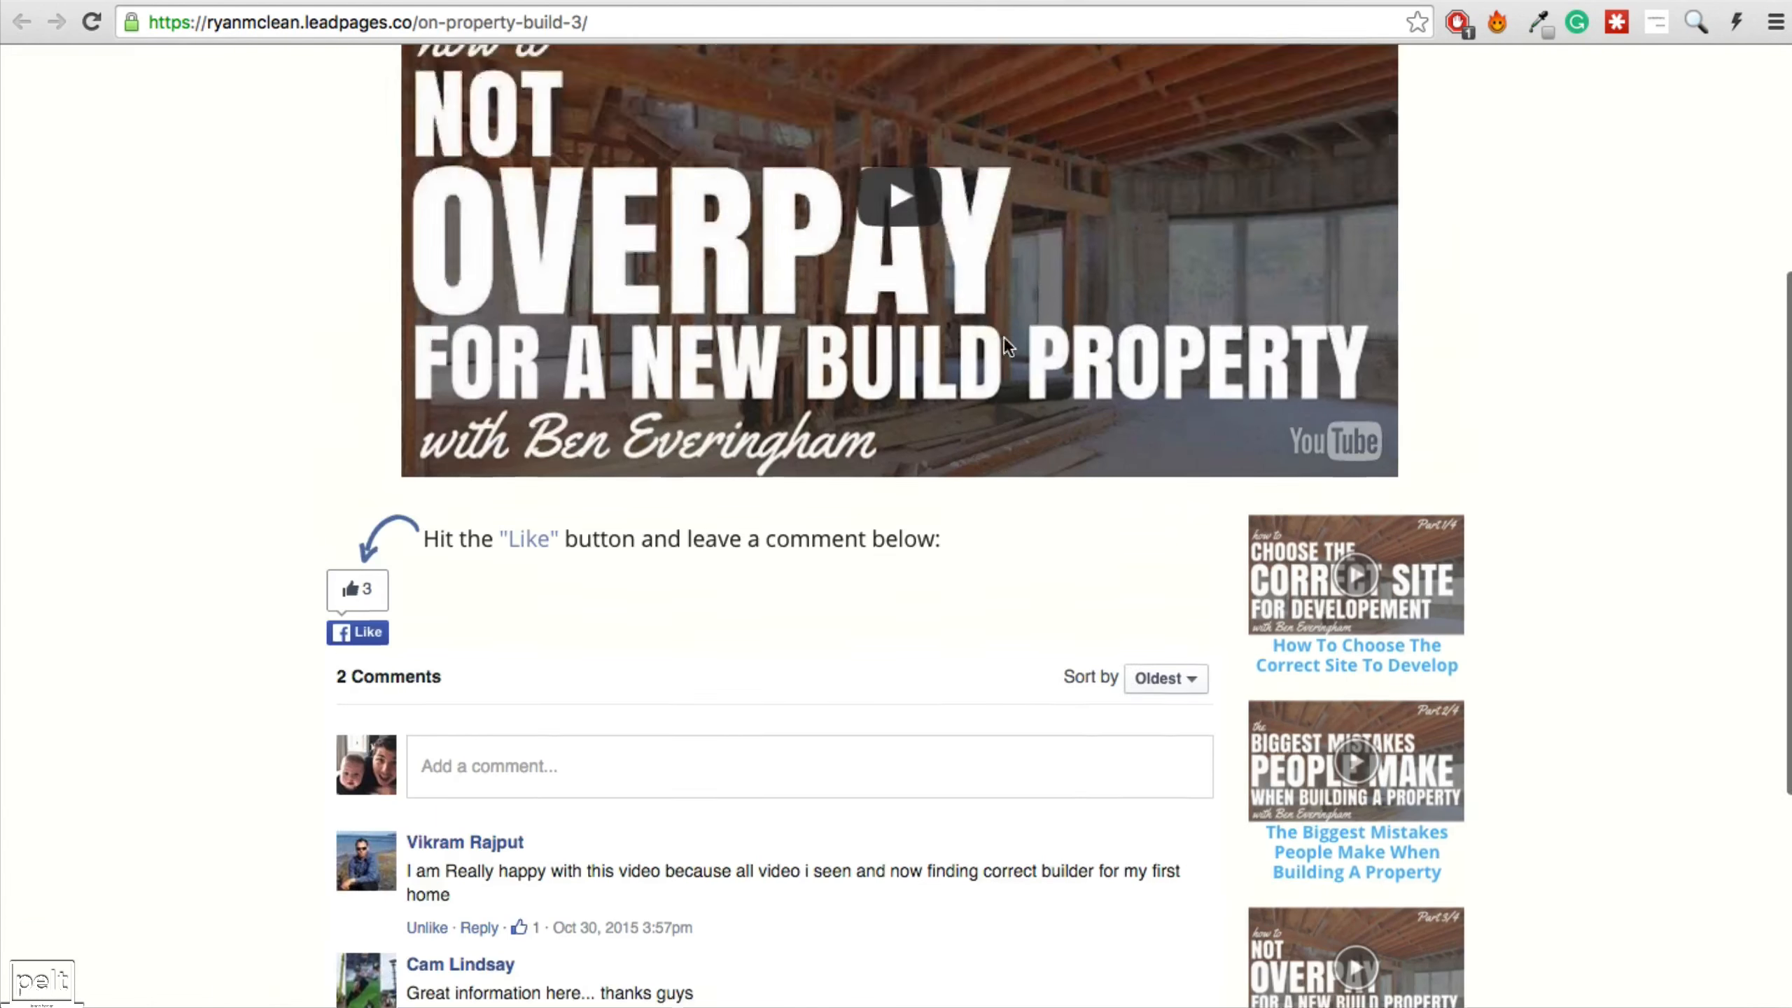
scroll(1003, 339, up, 4)
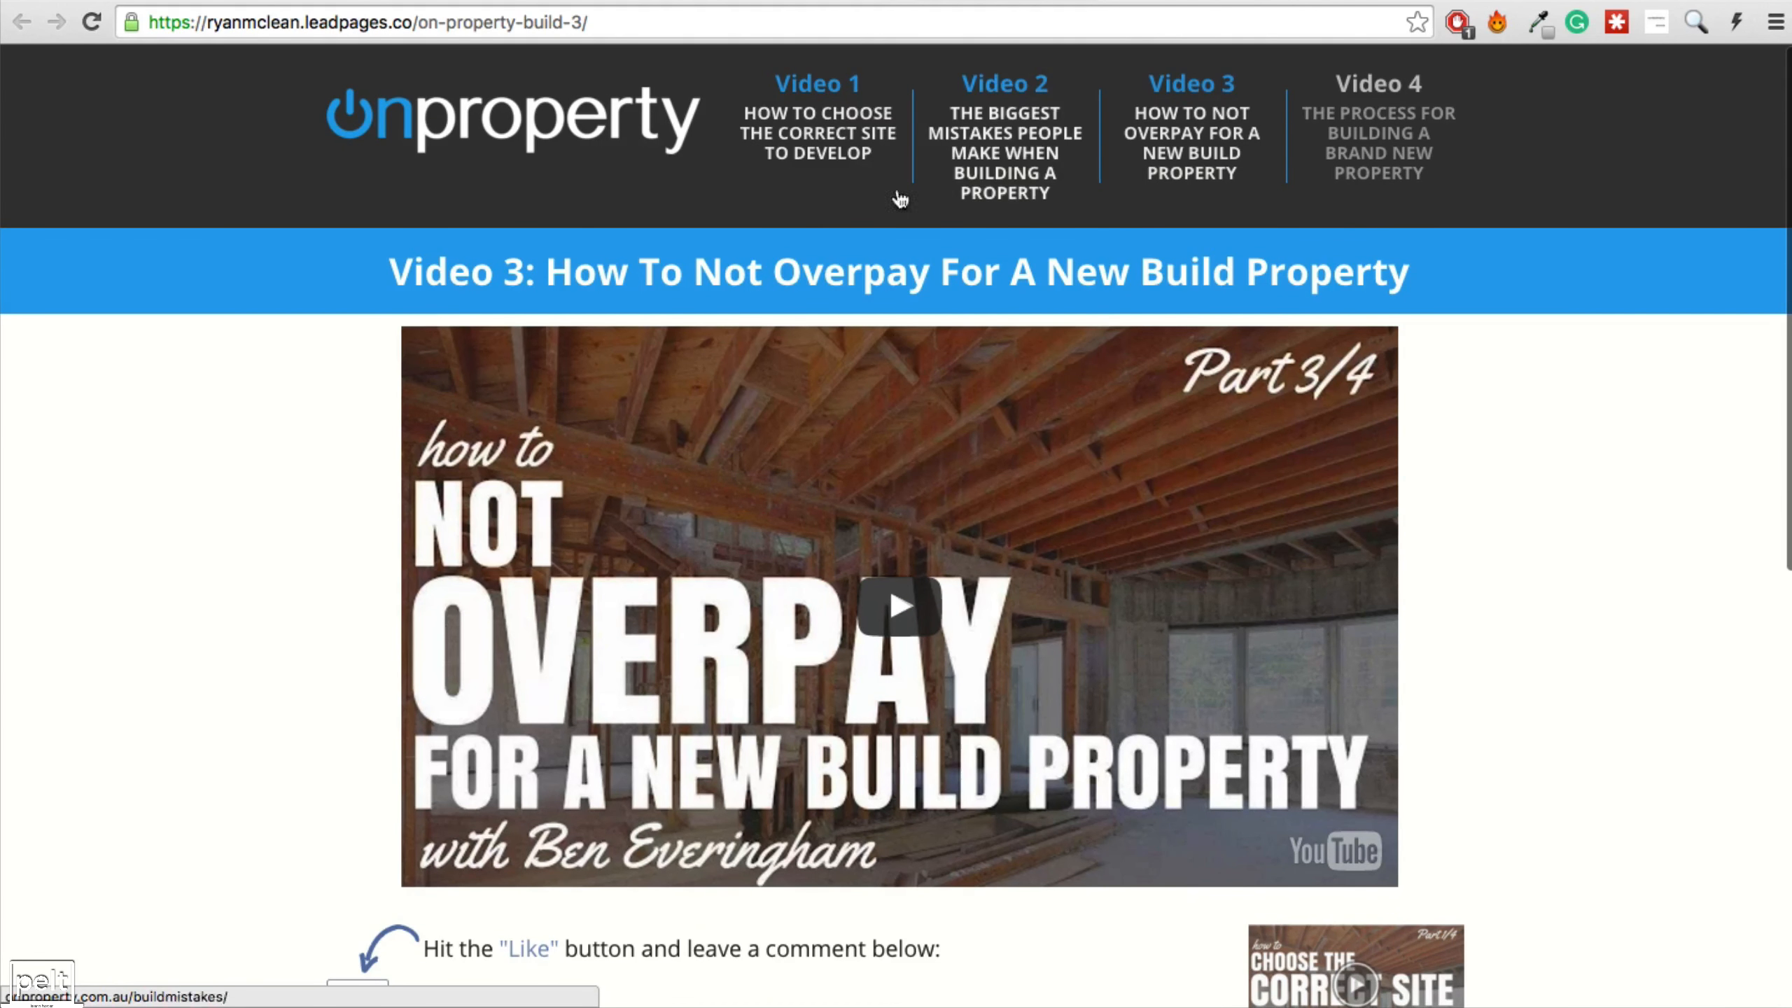
scroll(938, 451, down, 2)
scroll(938, 450, down, 10)
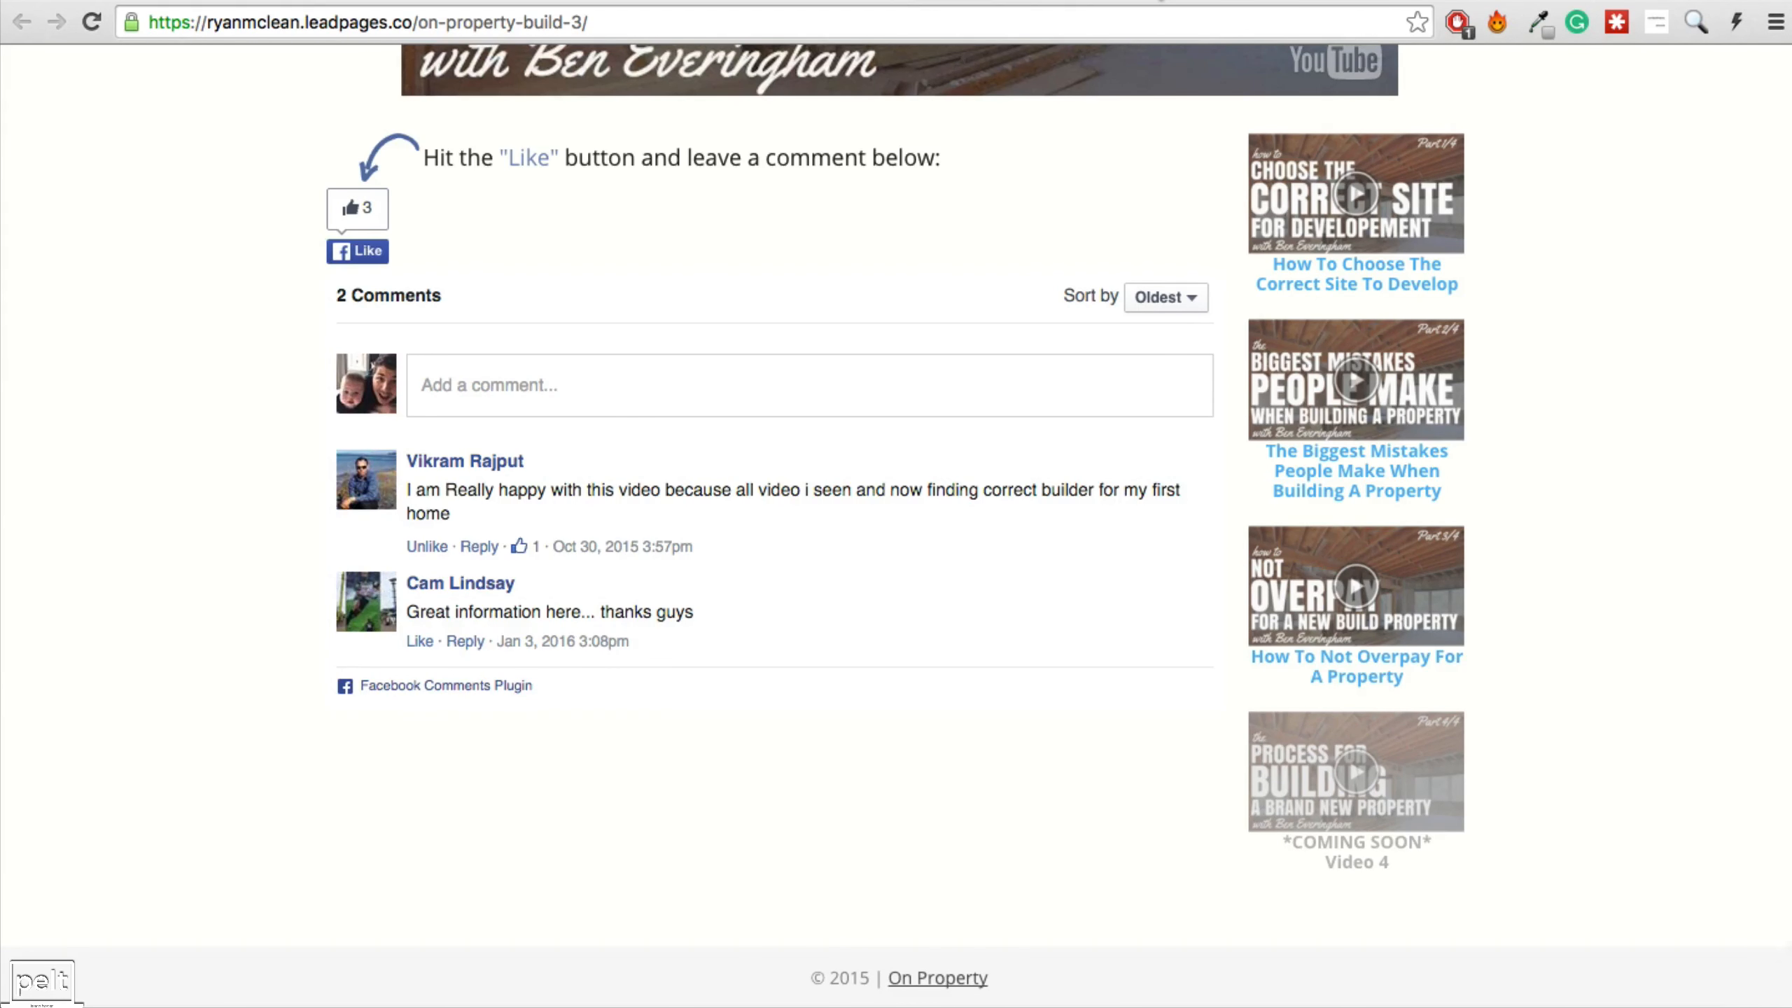
key(super+bracketleft)
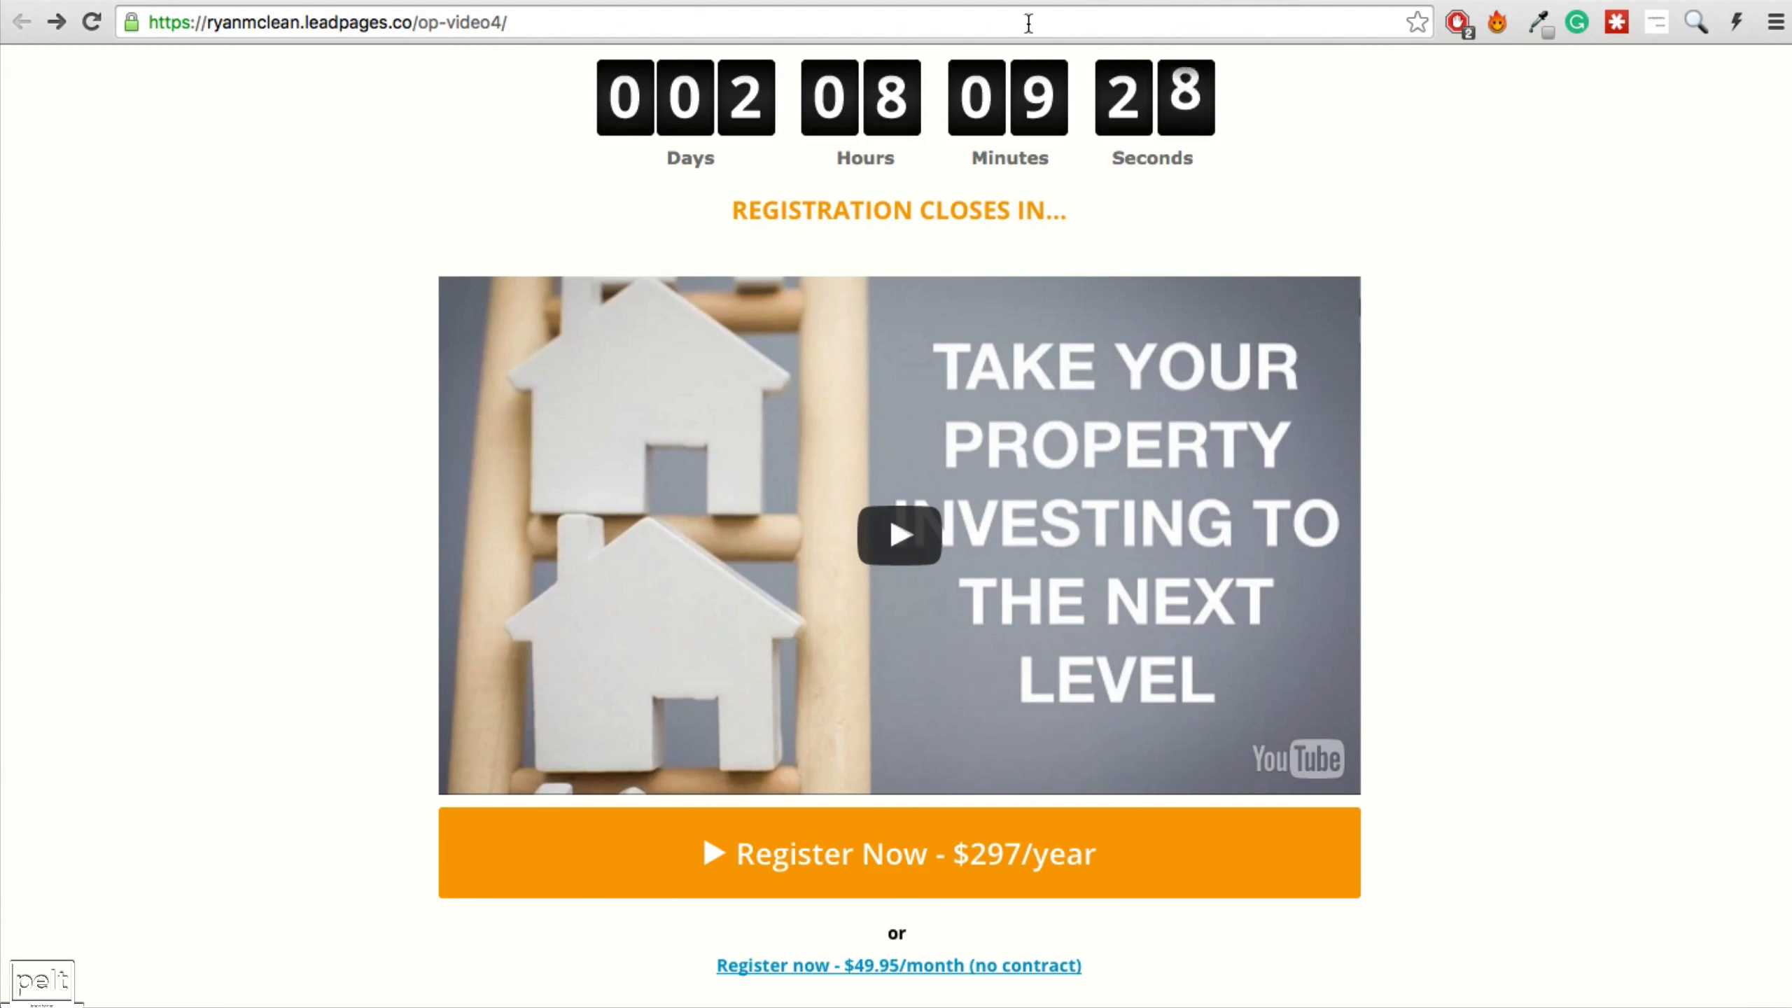
key(super+bracketright)
scroll(928, 237, up, 10)
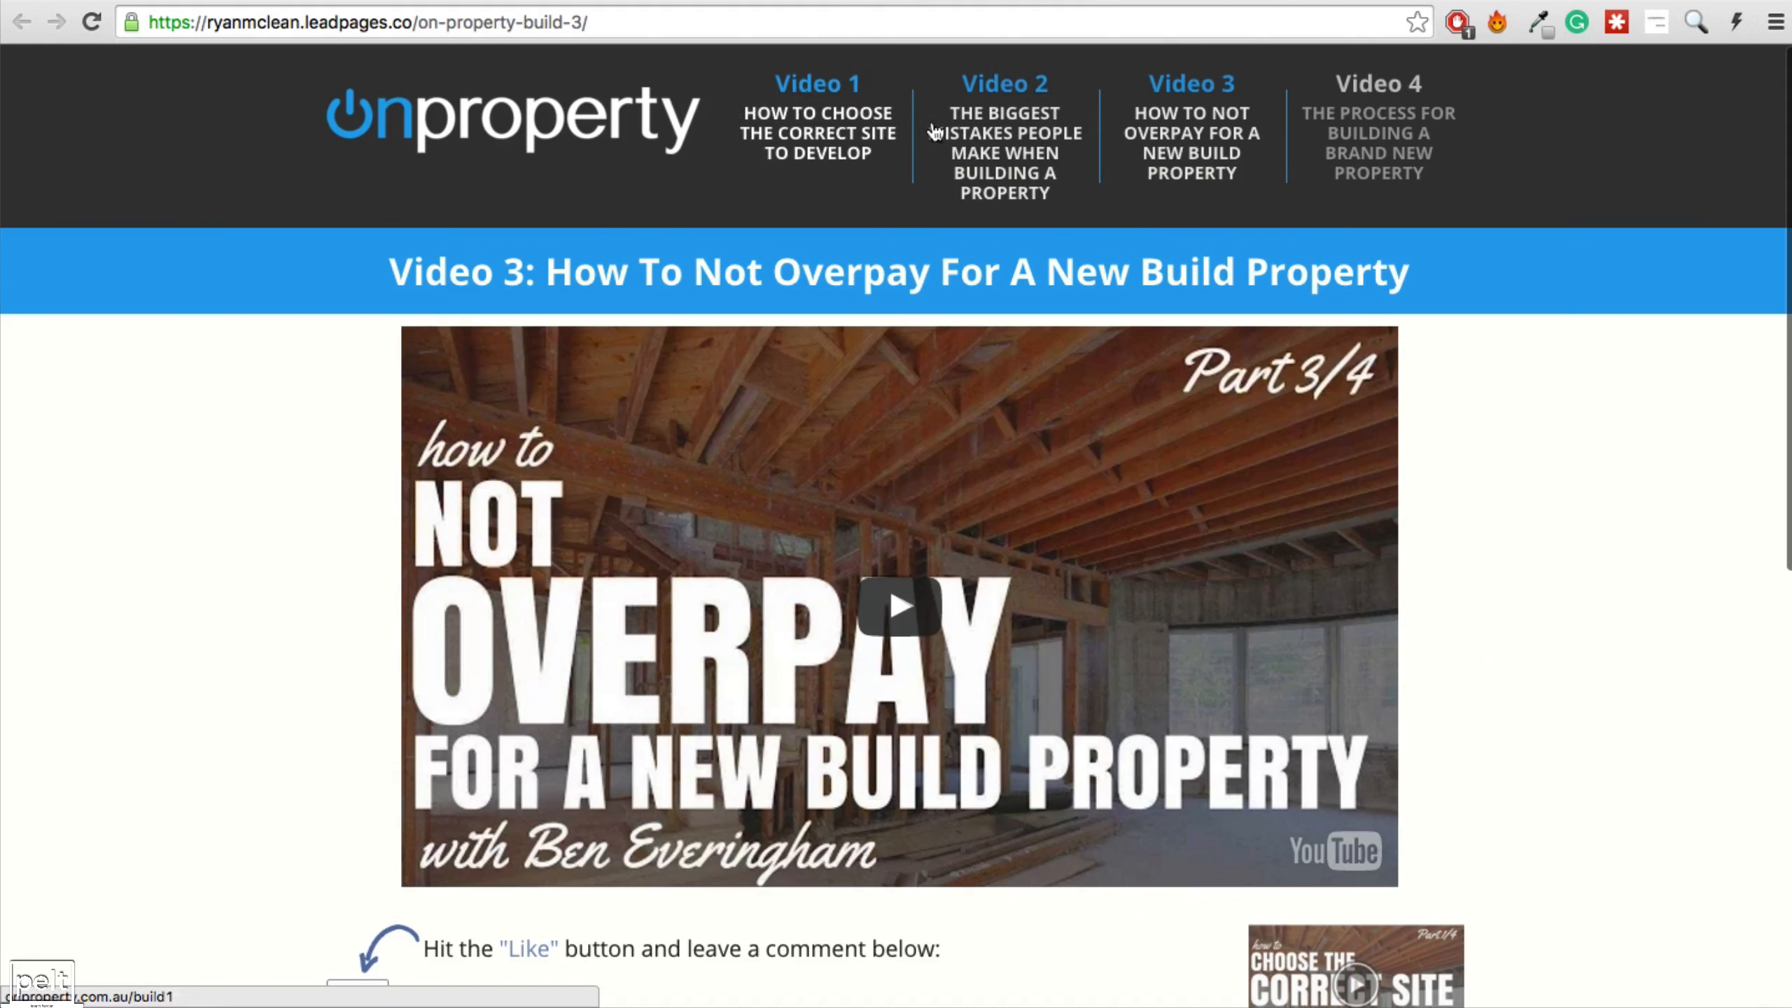
key(super+bracketleft)
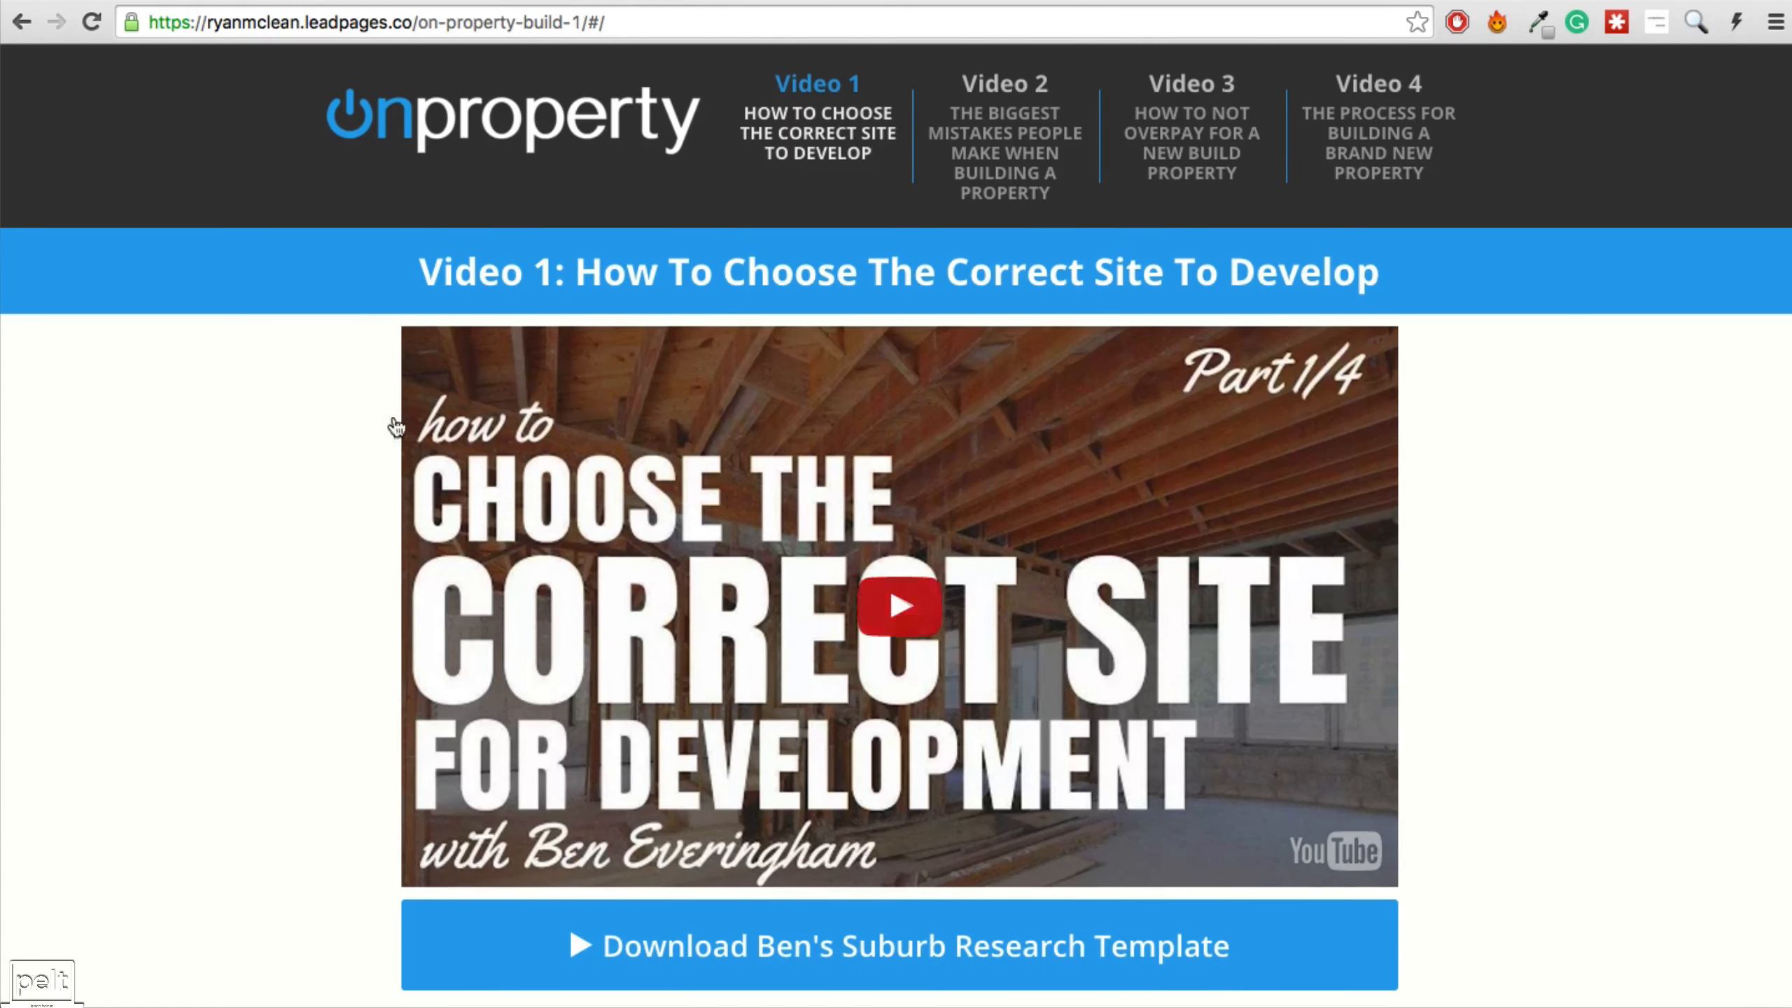
Review the Video 1 site-selection page and comments, then bring up the LeadPages templates gallery.
scroll(391, 420, down, 10)
scroll(496, 288, up, 10)
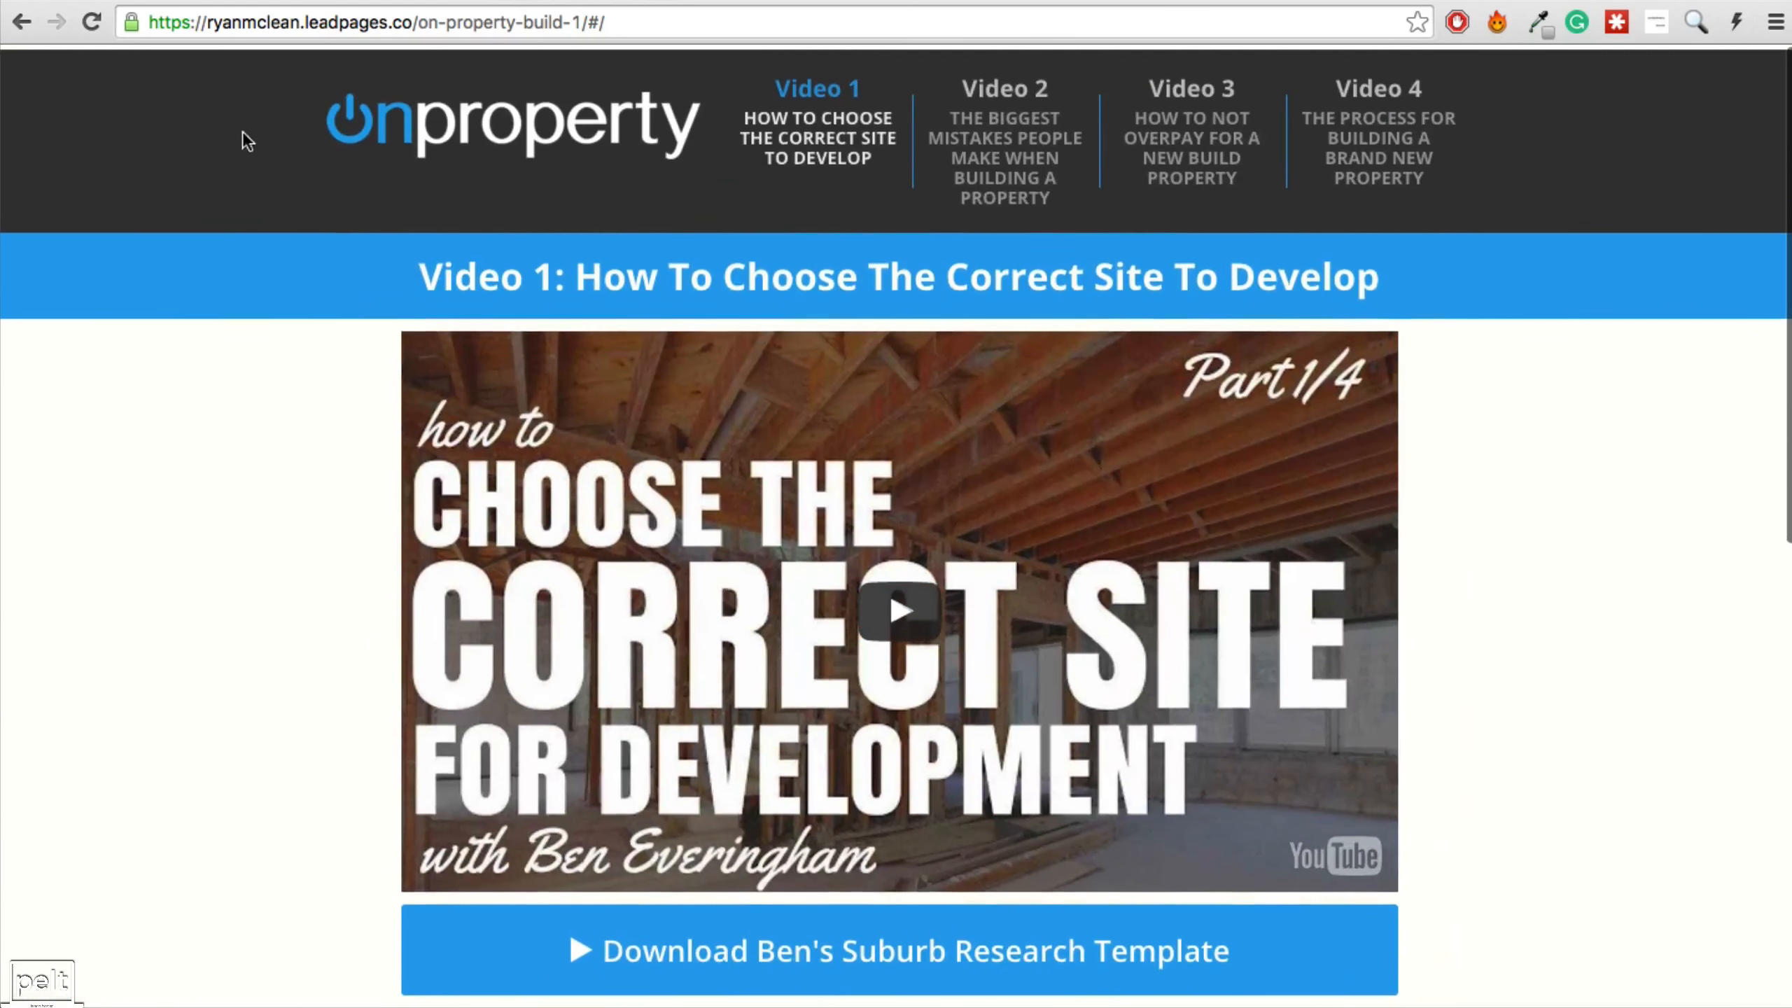
scroll(400, 598, down, 12)
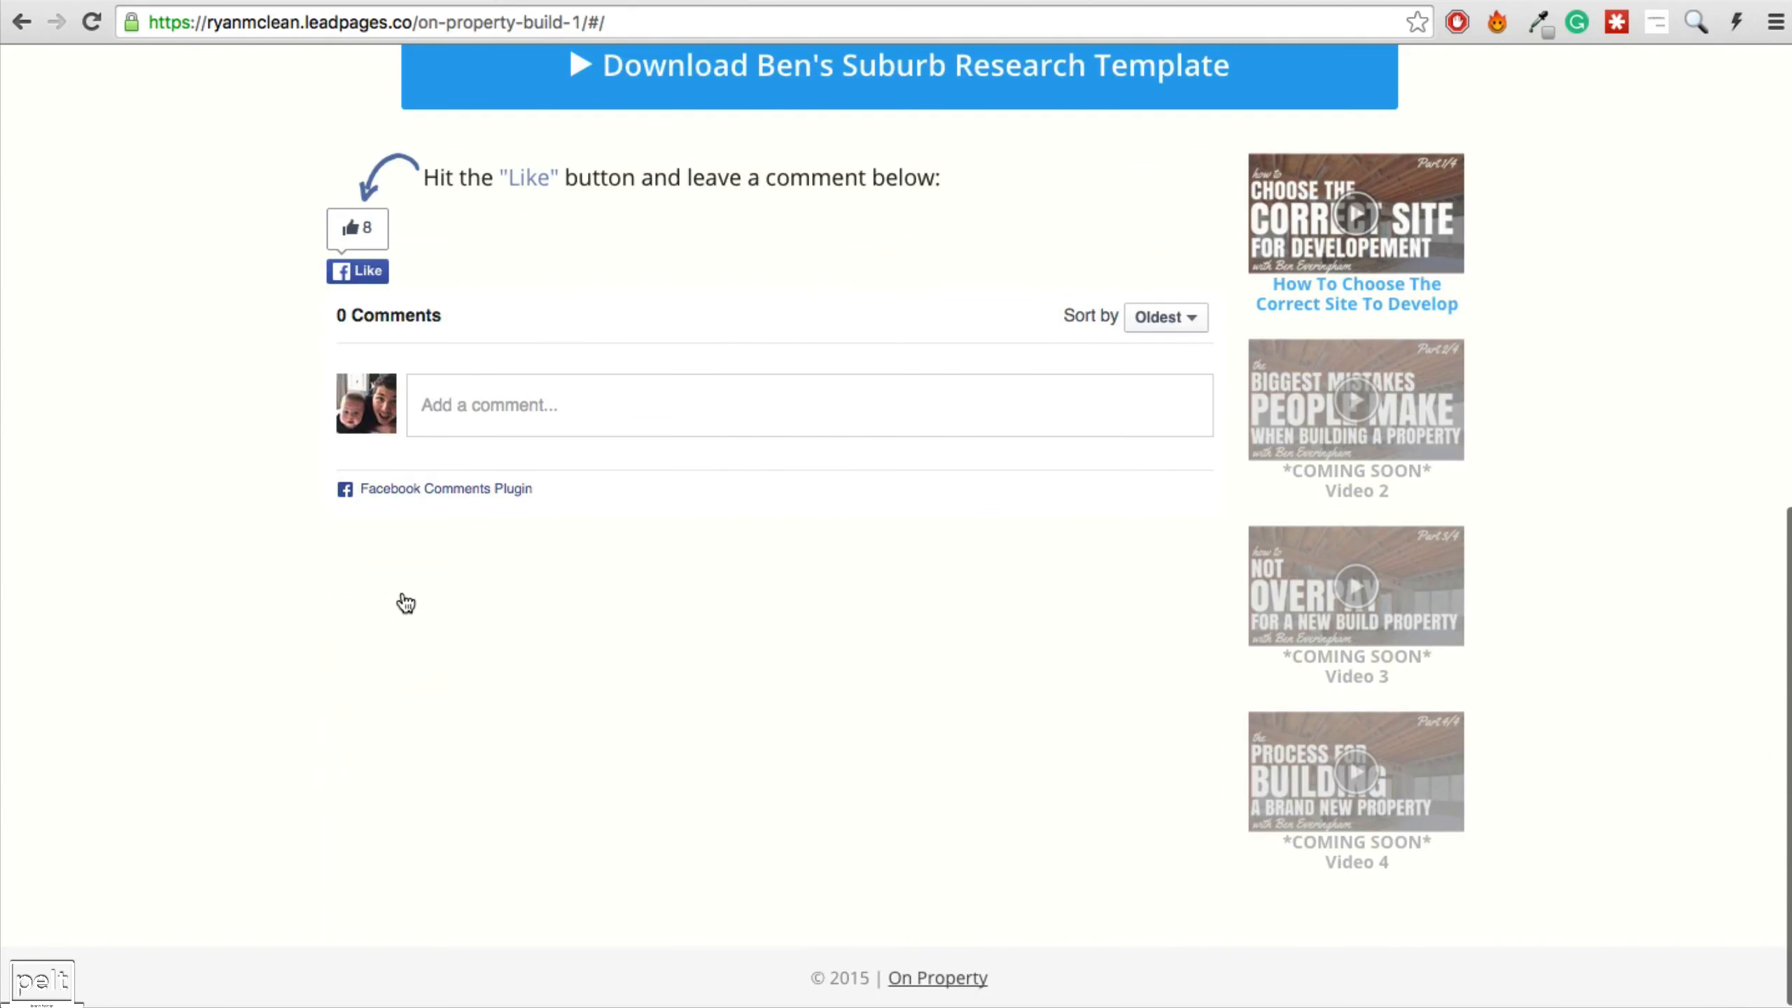
scroll(402, 601, up, 12)
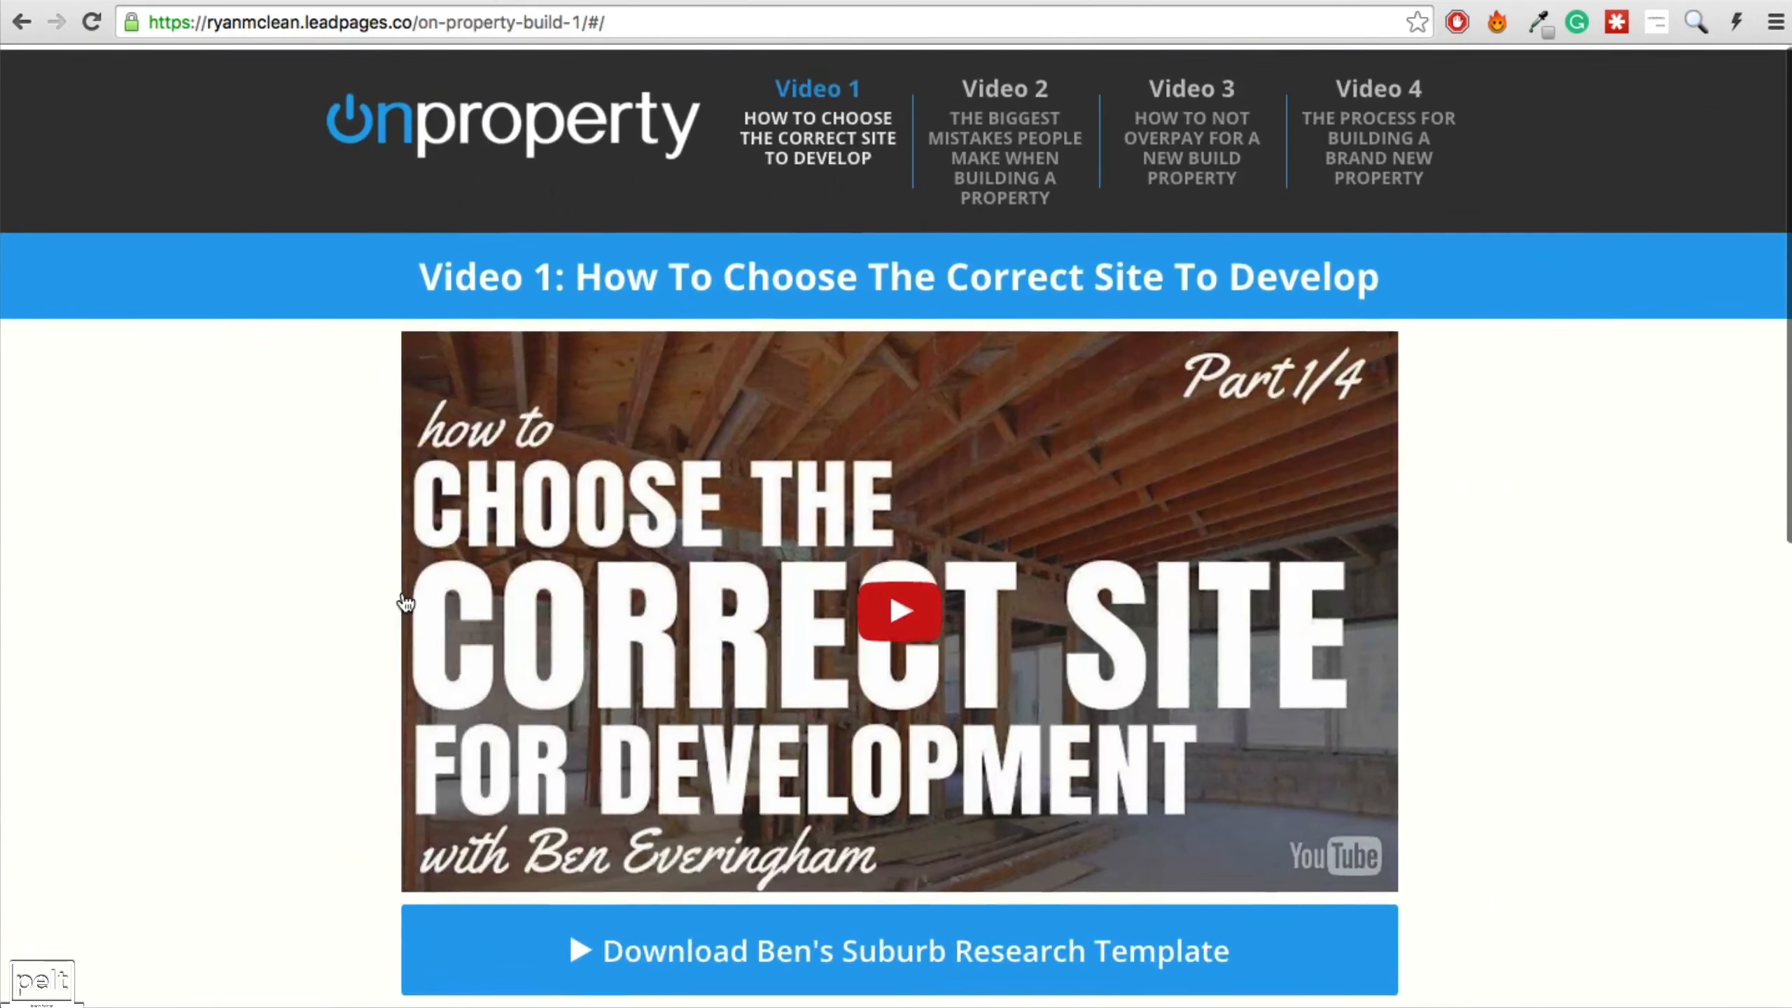
click(1388, 2)
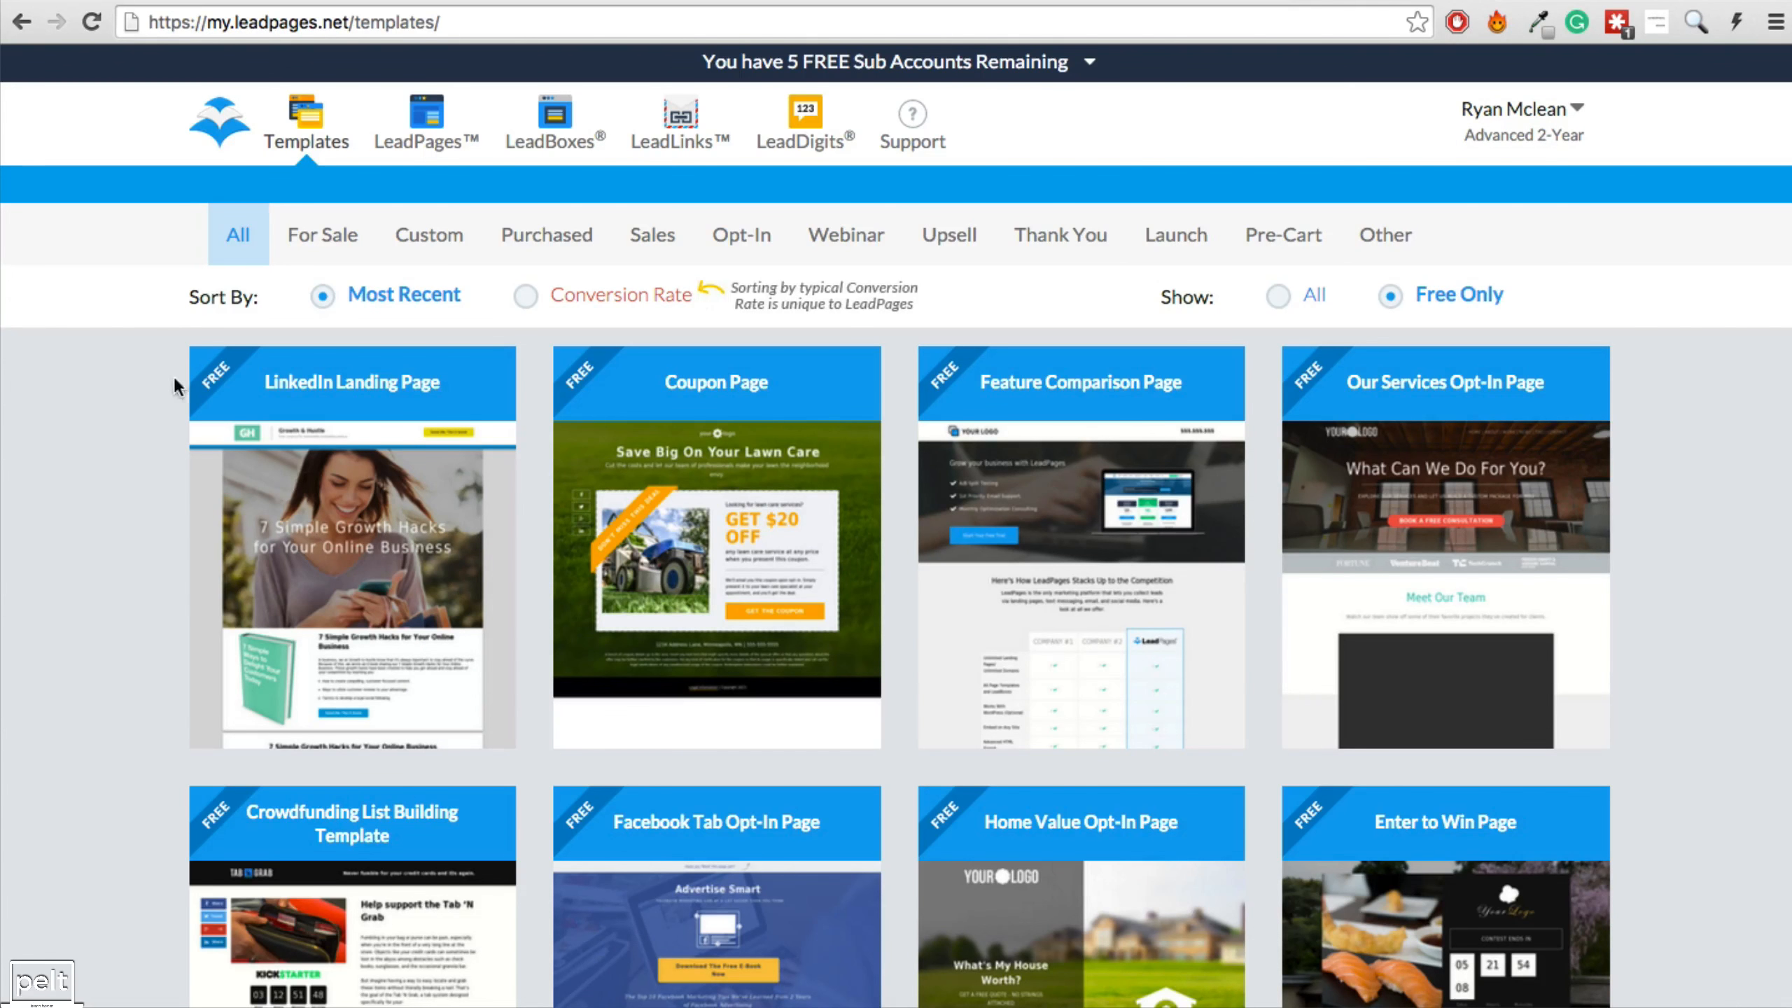
Use the Jeff Walker Pre Launch Content Page template with Real Estate as industry and save.
scroll(211, 366, down, 20)
scroll(240, 355, down, 18)
scroll(240, 354, down, 15)
scroll(240, 355, down, 9)
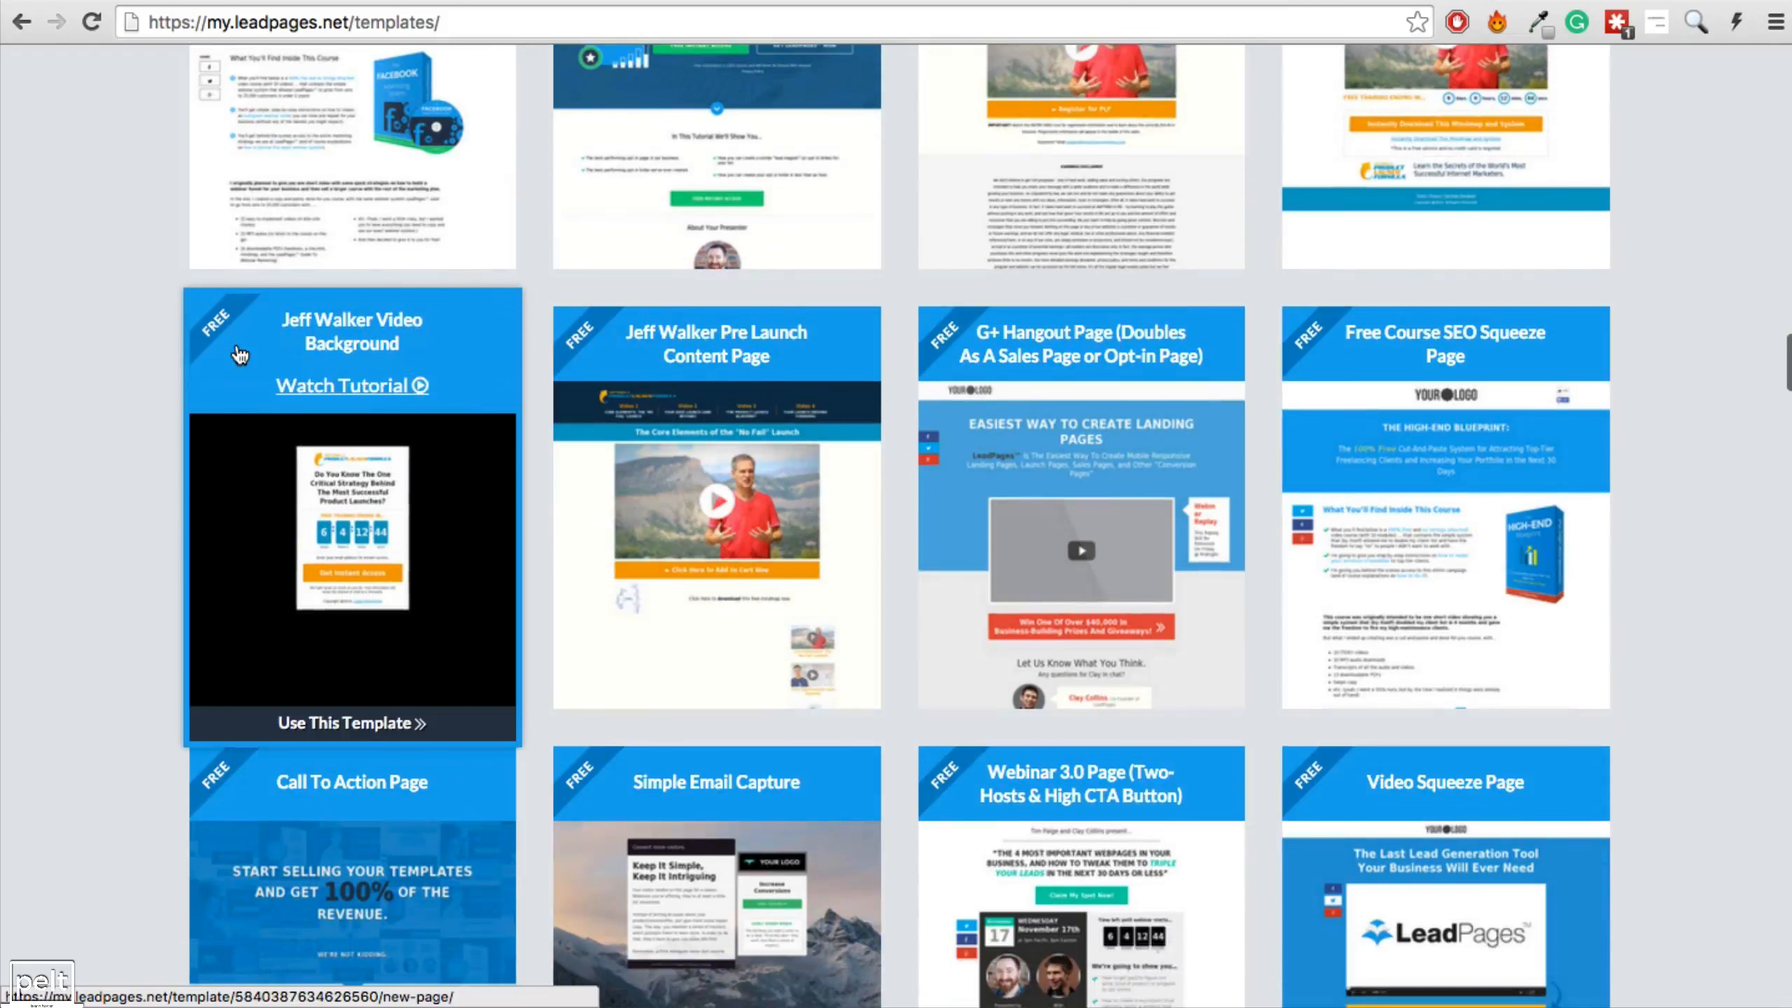
mouse_move(676, 357)
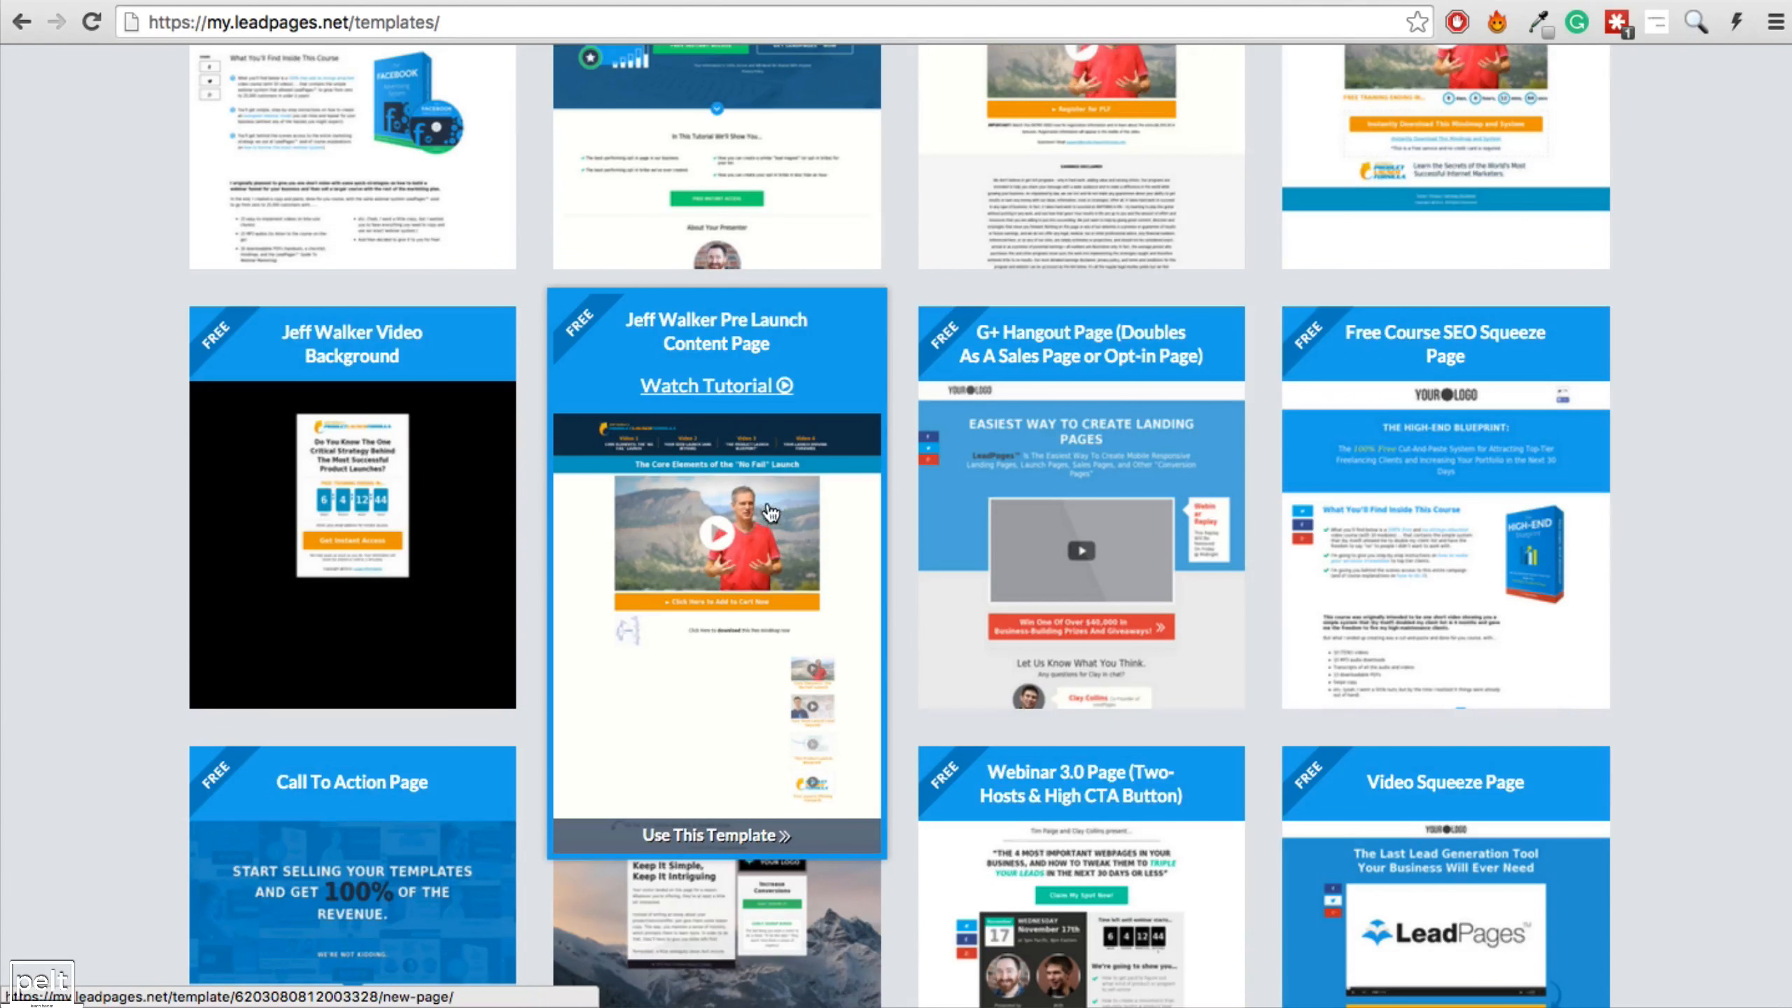
click(705, 837)
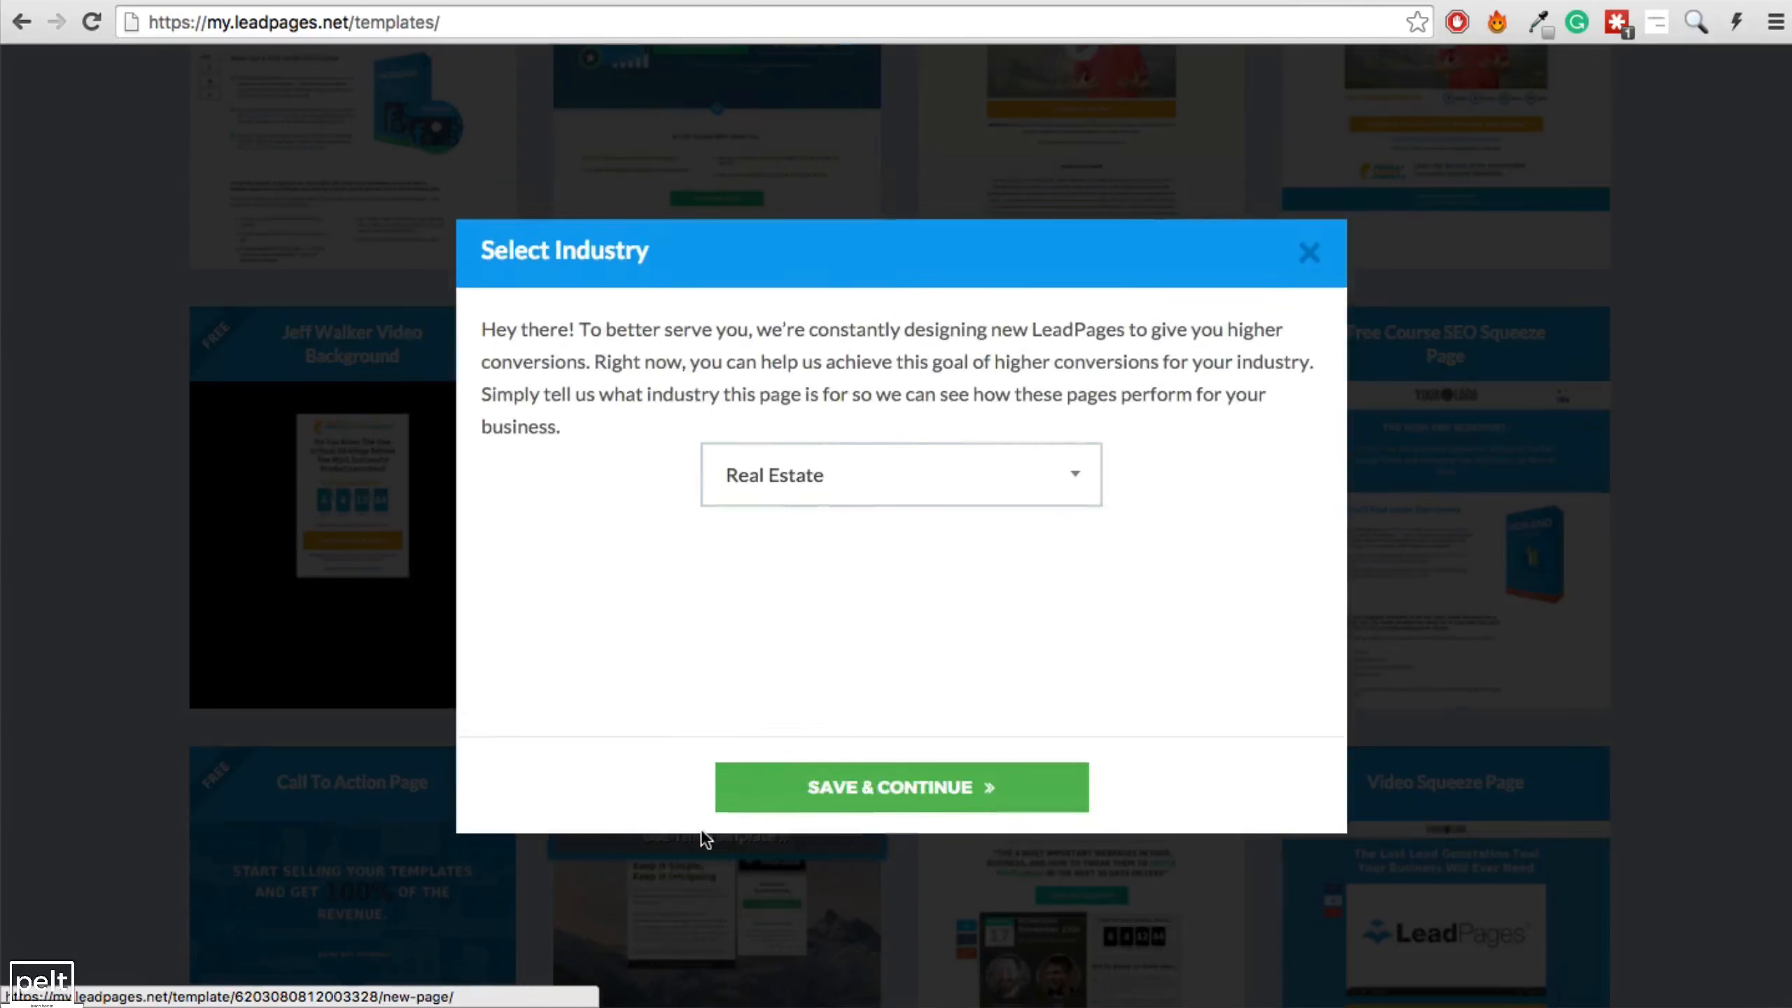
click(807, 475)
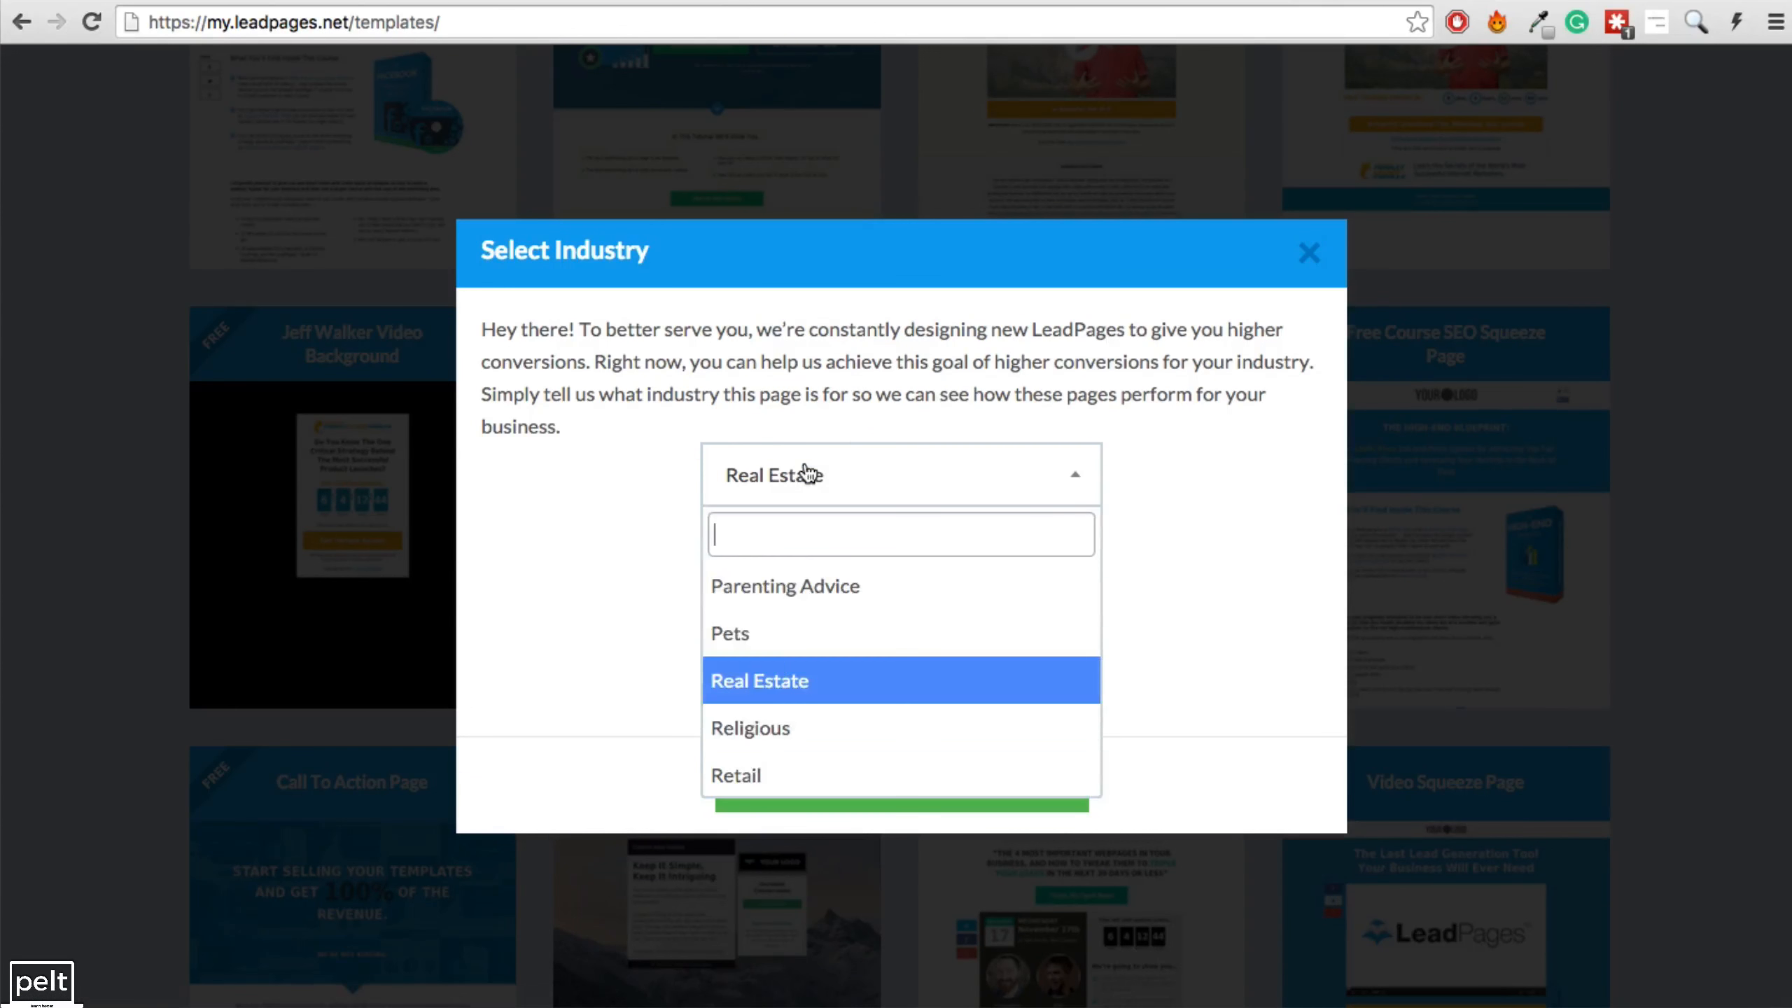
click(834, 488)
click(883, 784)
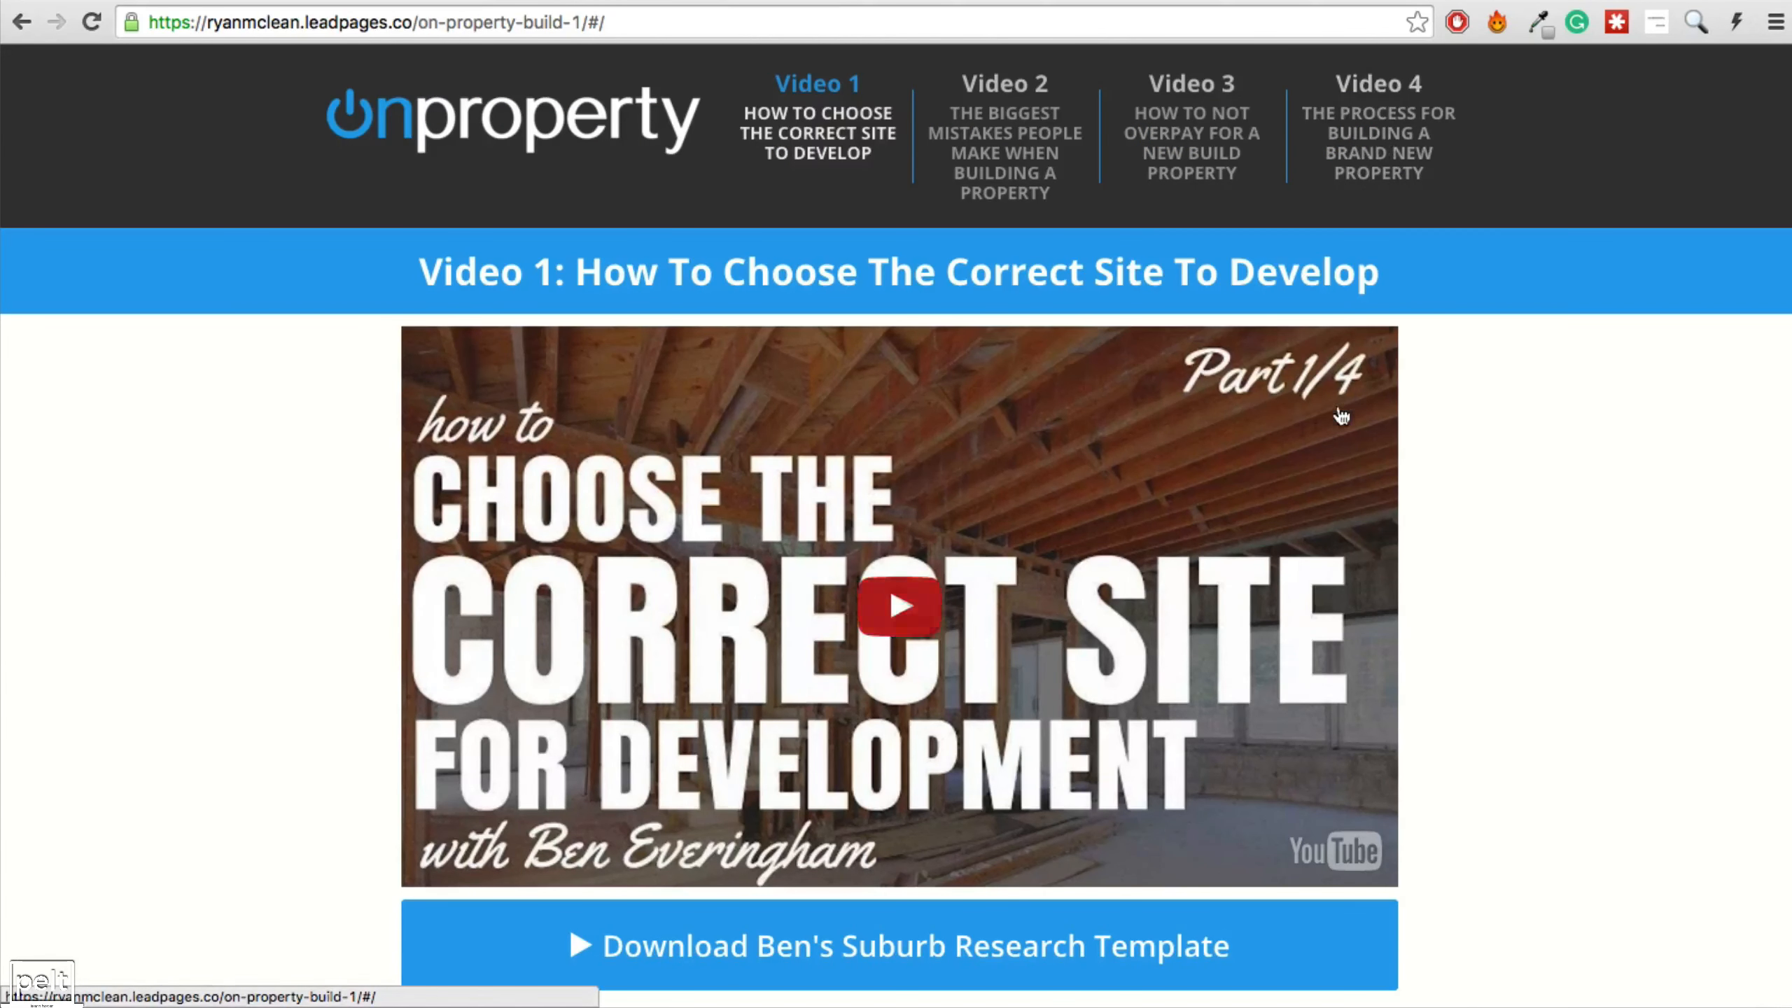
scroll(1284, 502, down, 10)
scroll(1284, 502, up, 10)
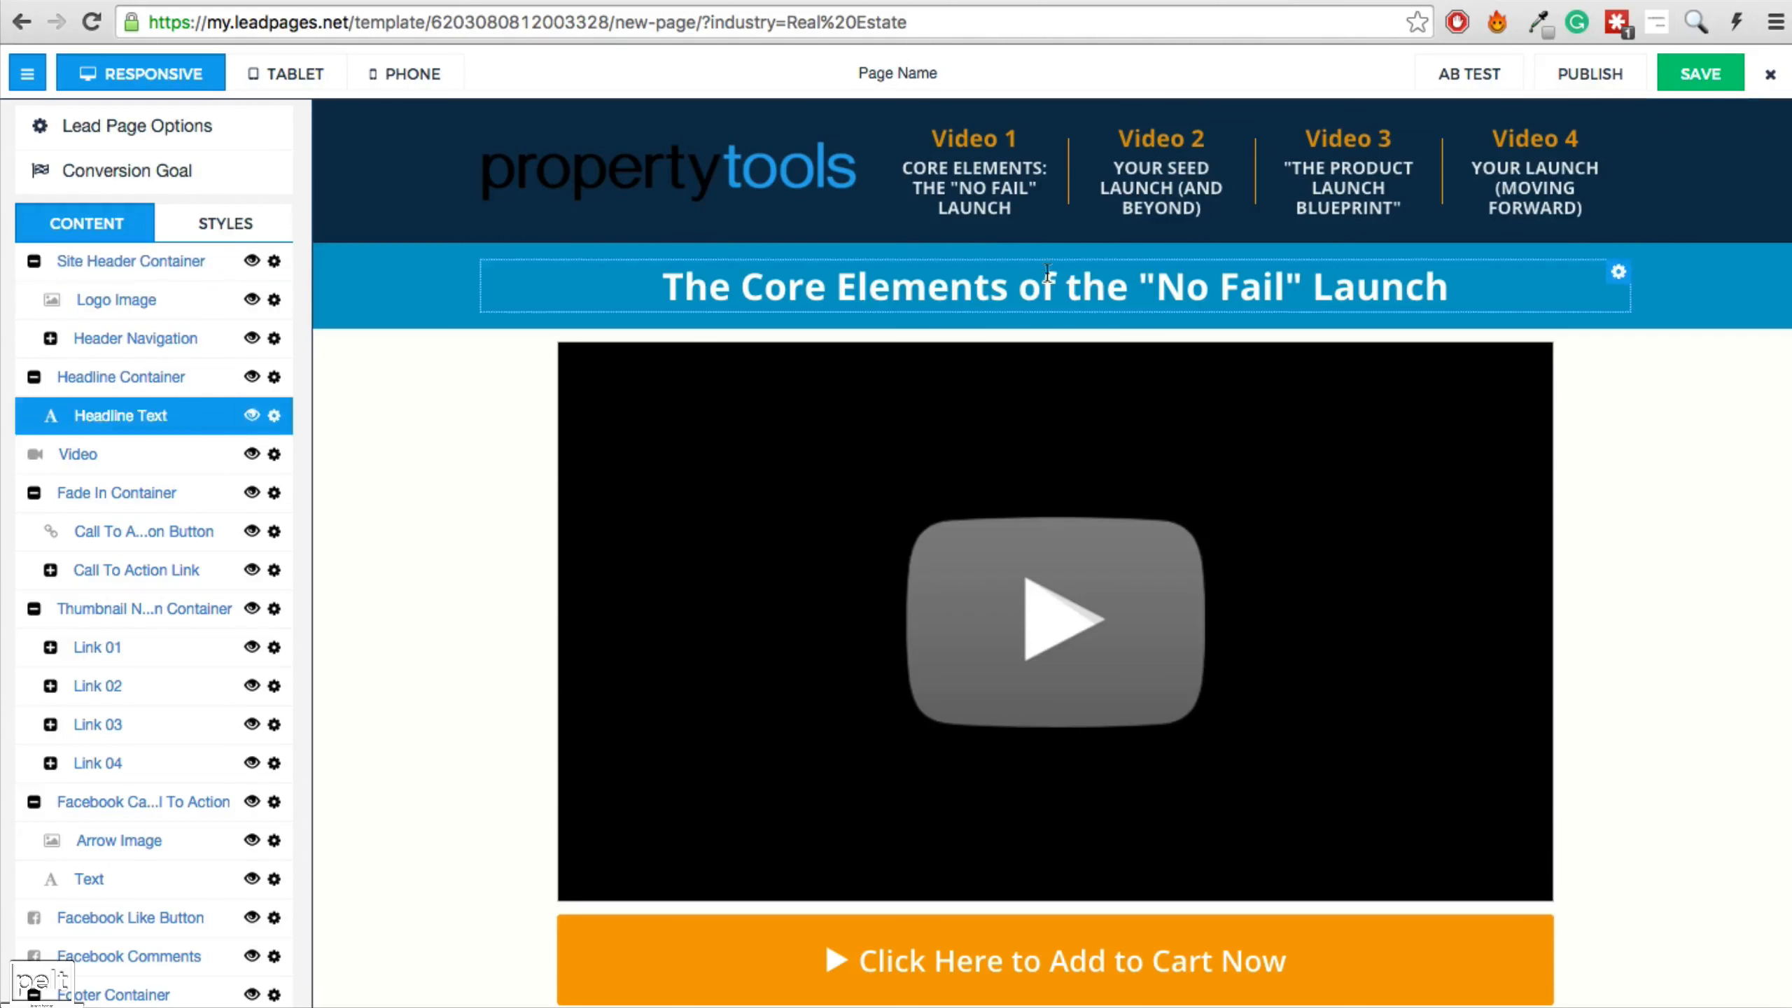
click(659, 173)
scroll(986, 354, down, 20)
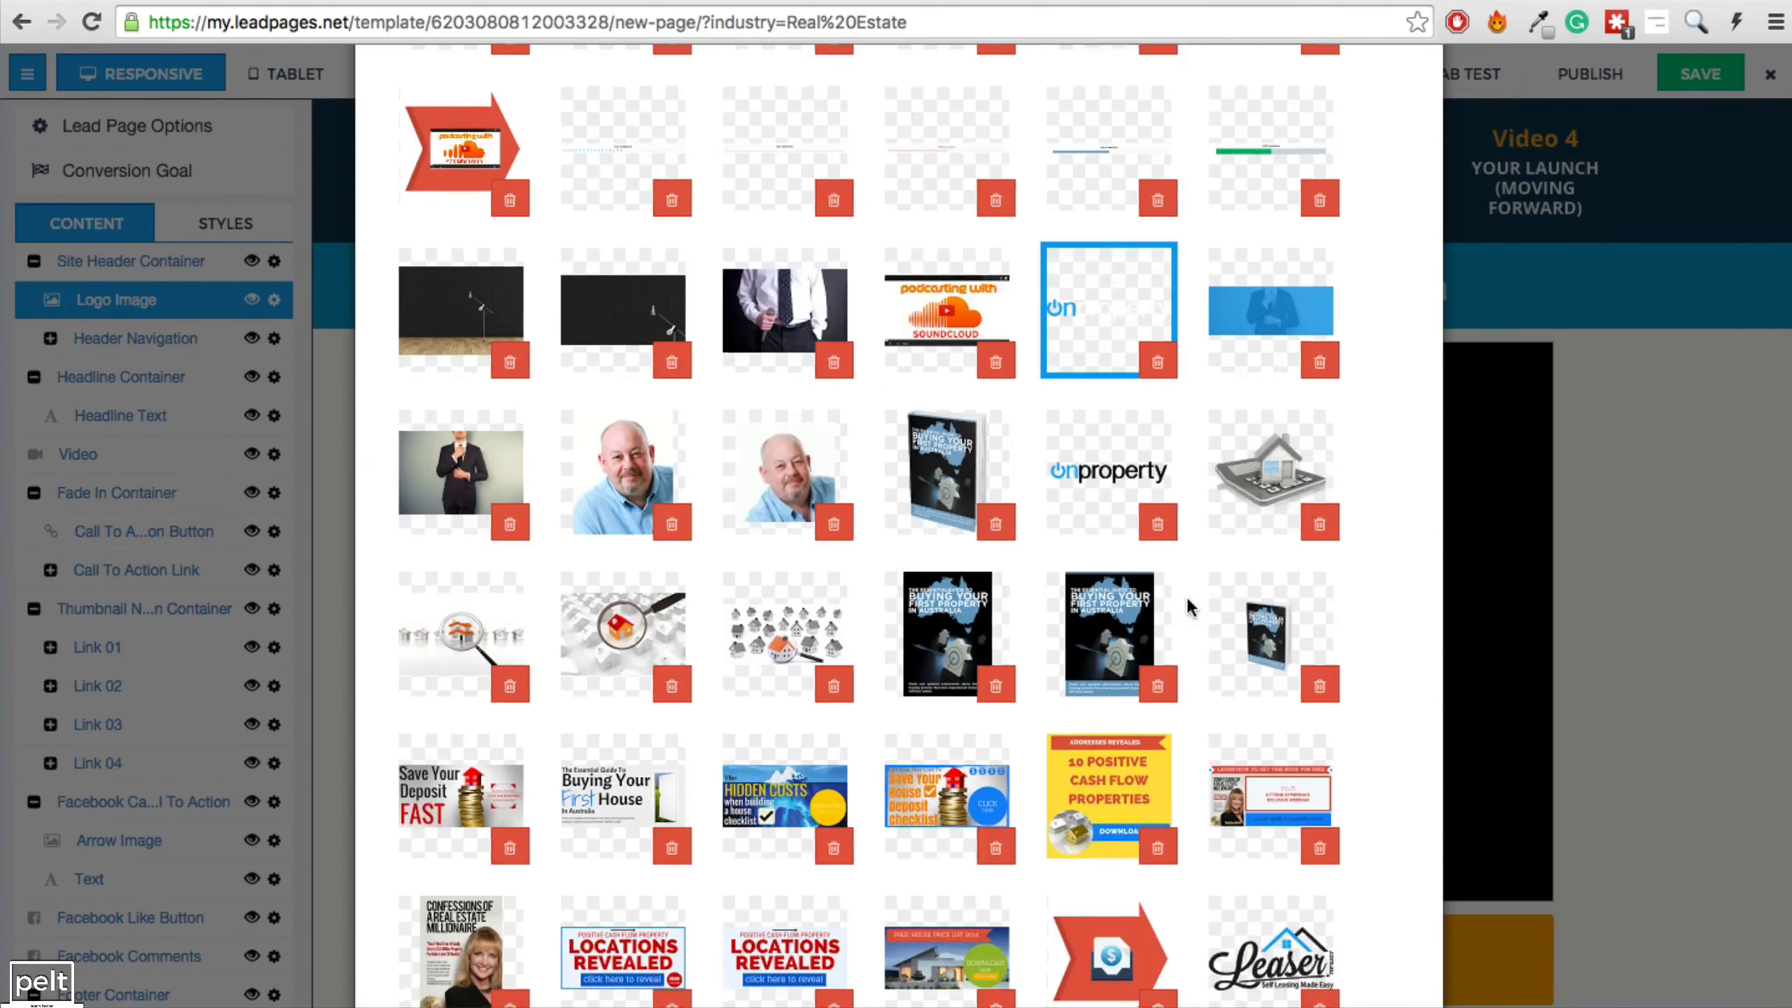
scroll(1187, 608, down, 15)
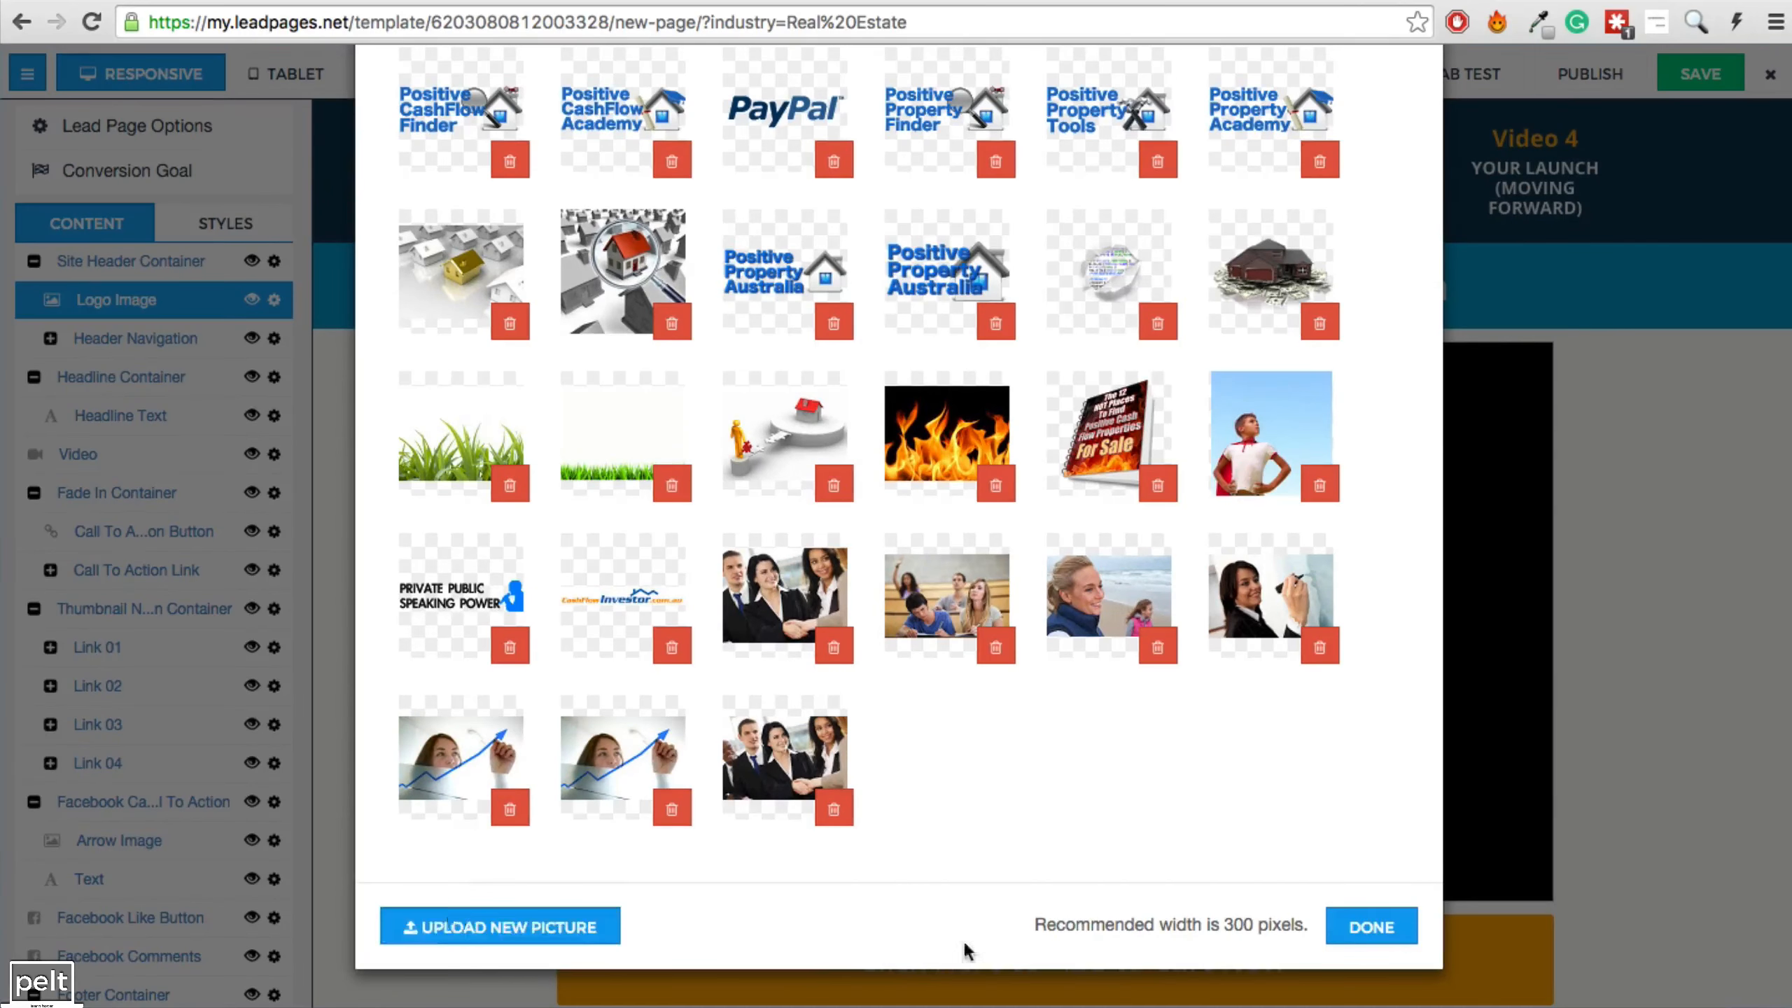
click(1372, 927)
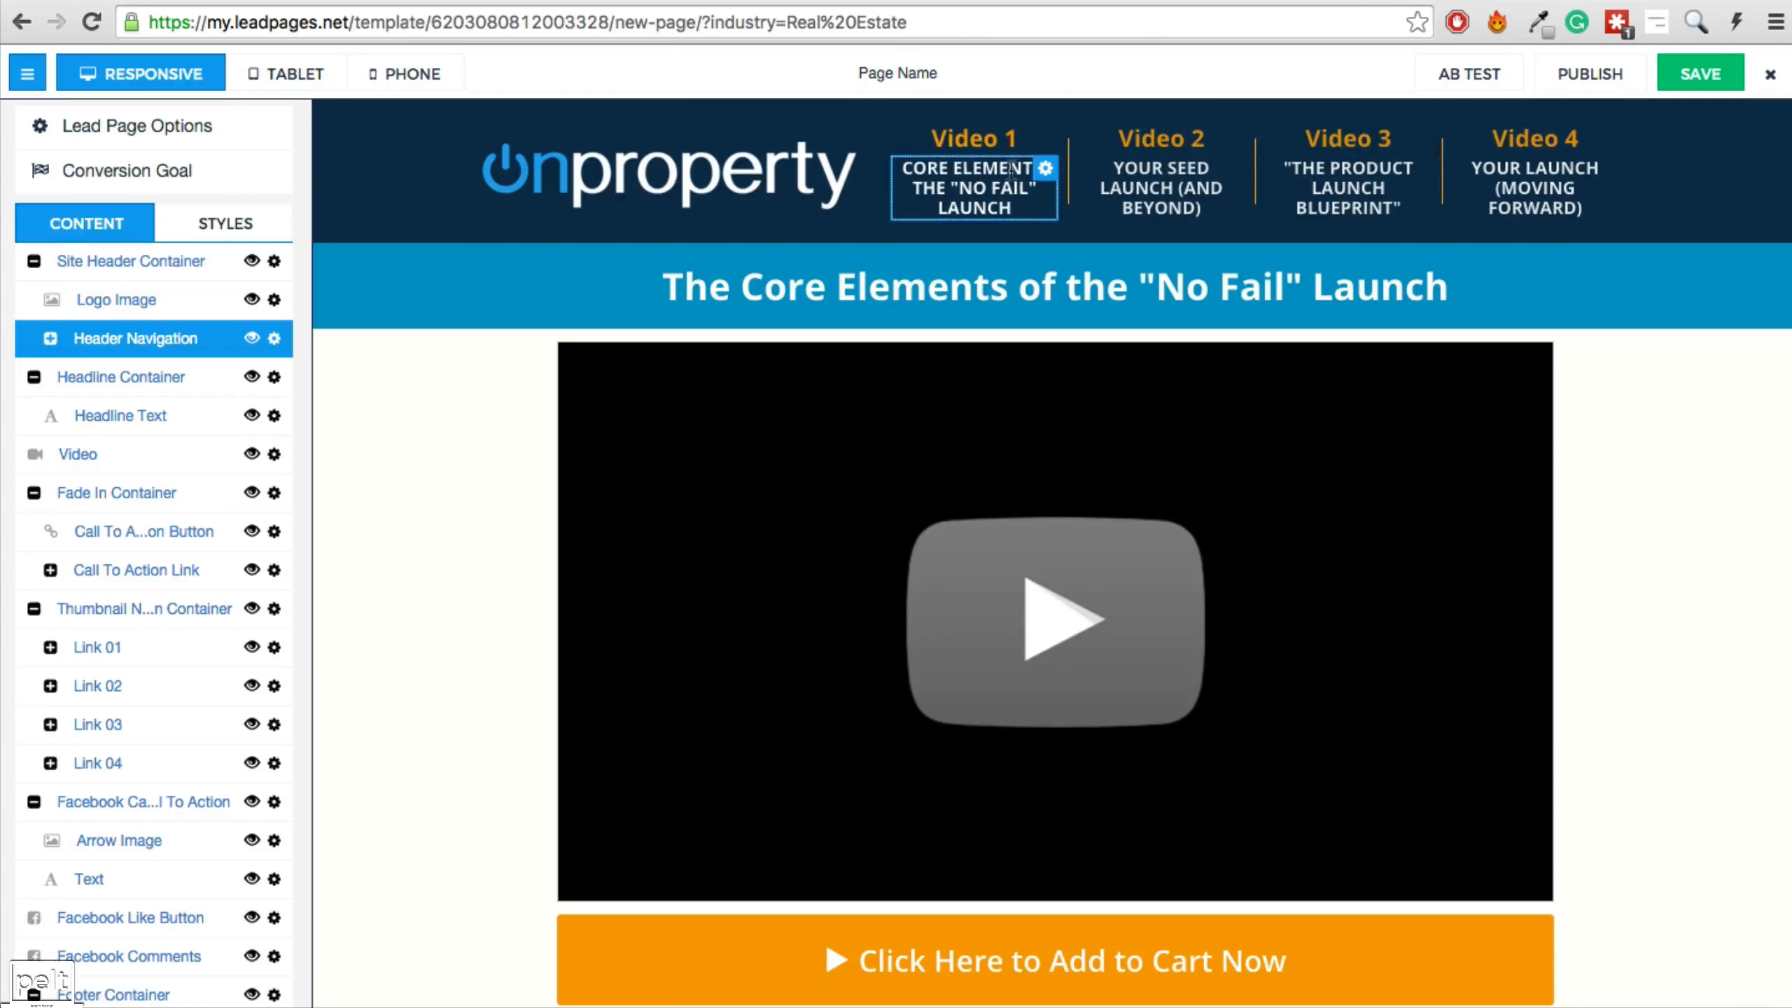
Retype the Video 1 subtitle and make the Video 2 subtitle and heading text Light Grey.
click(947, 189)
key(super+a)
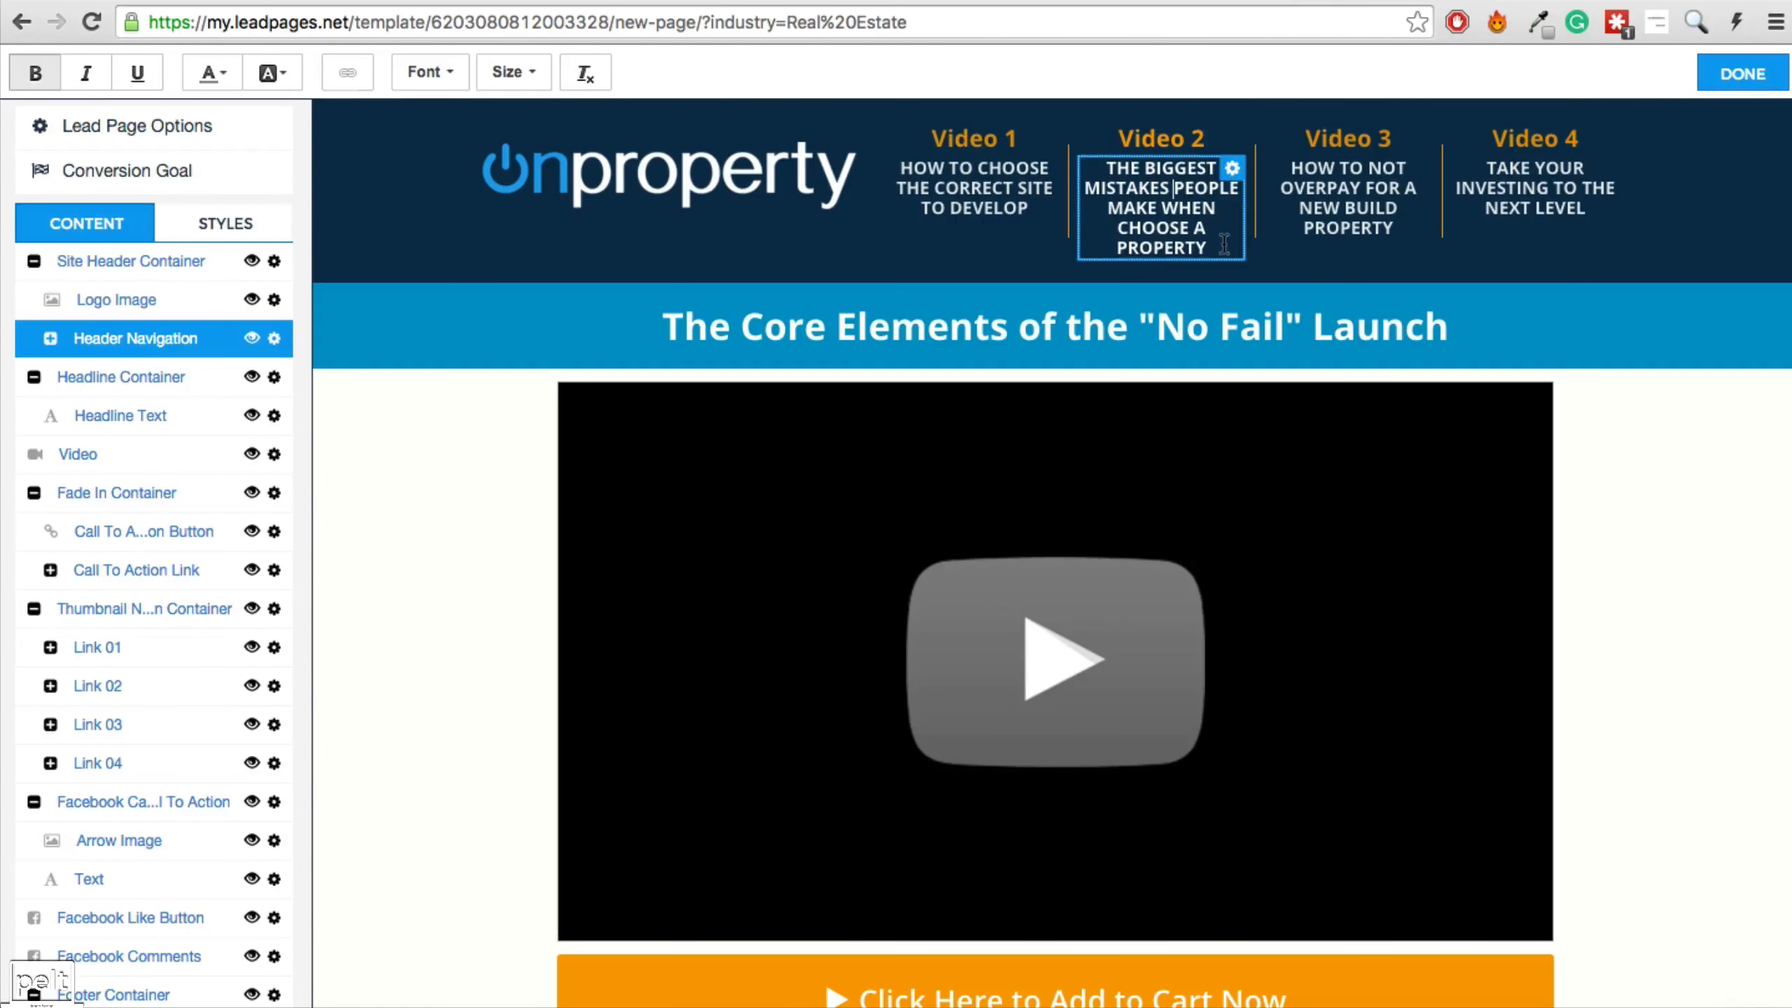
drag(1228, 249, 1102, 193)
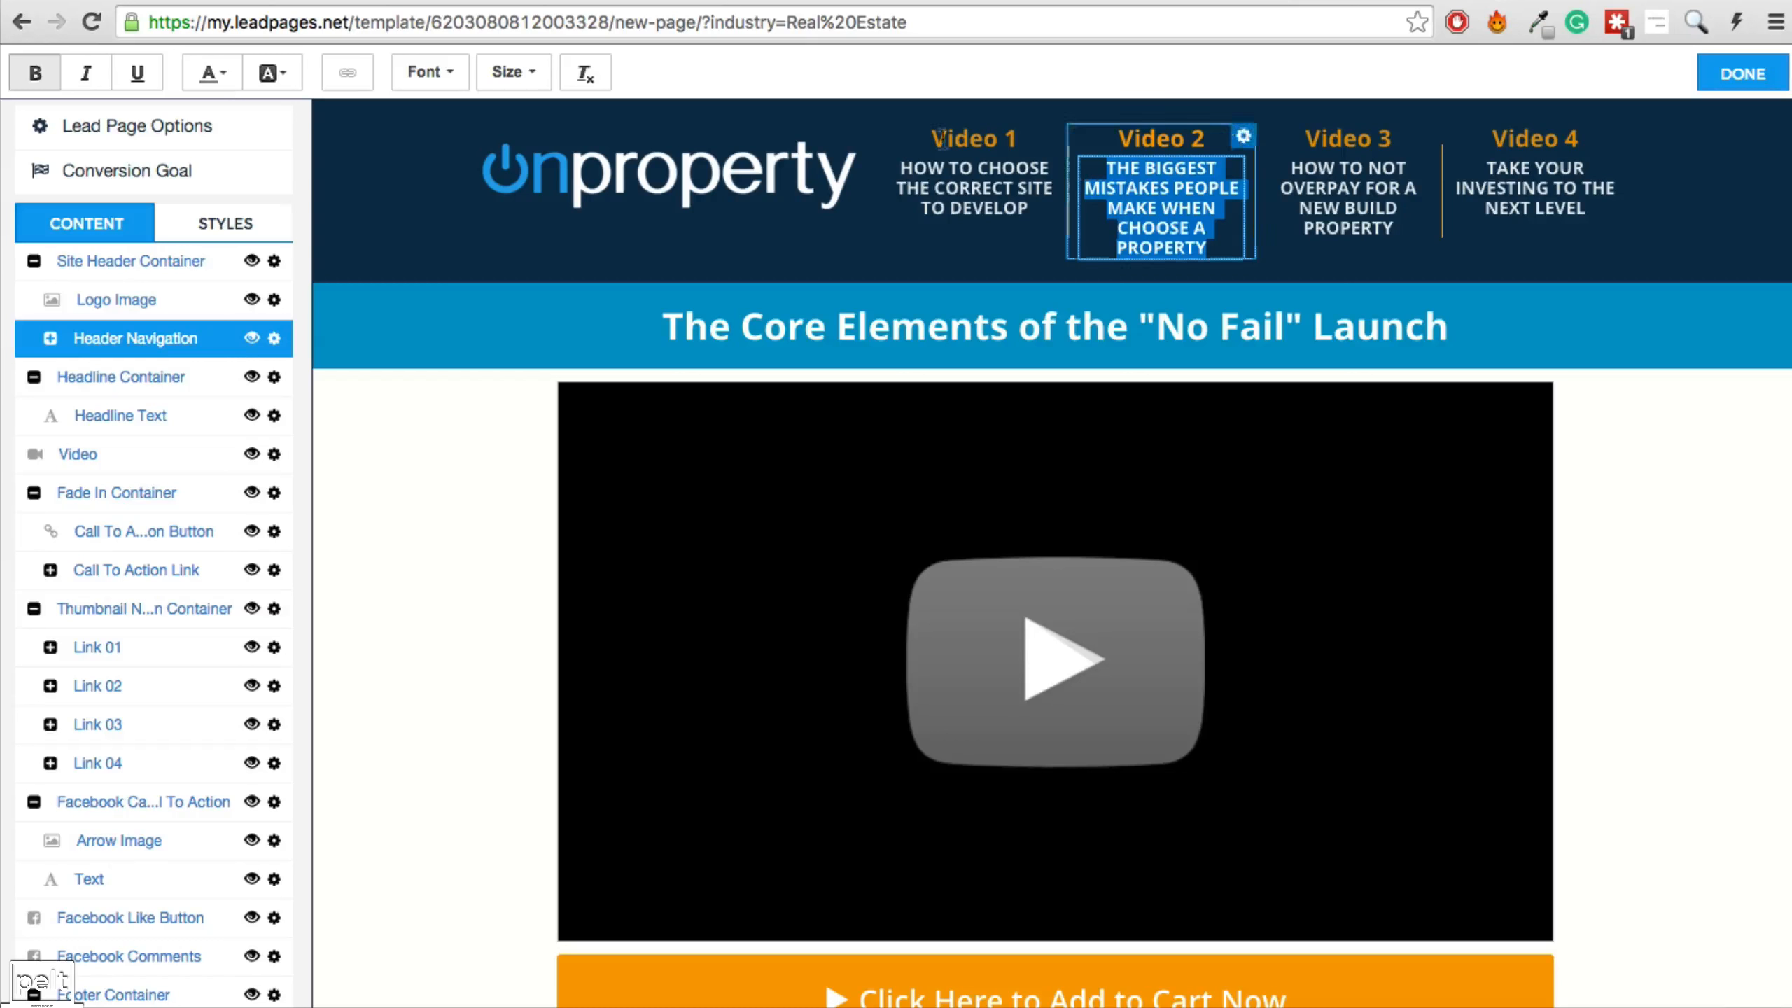
click(226, 78)
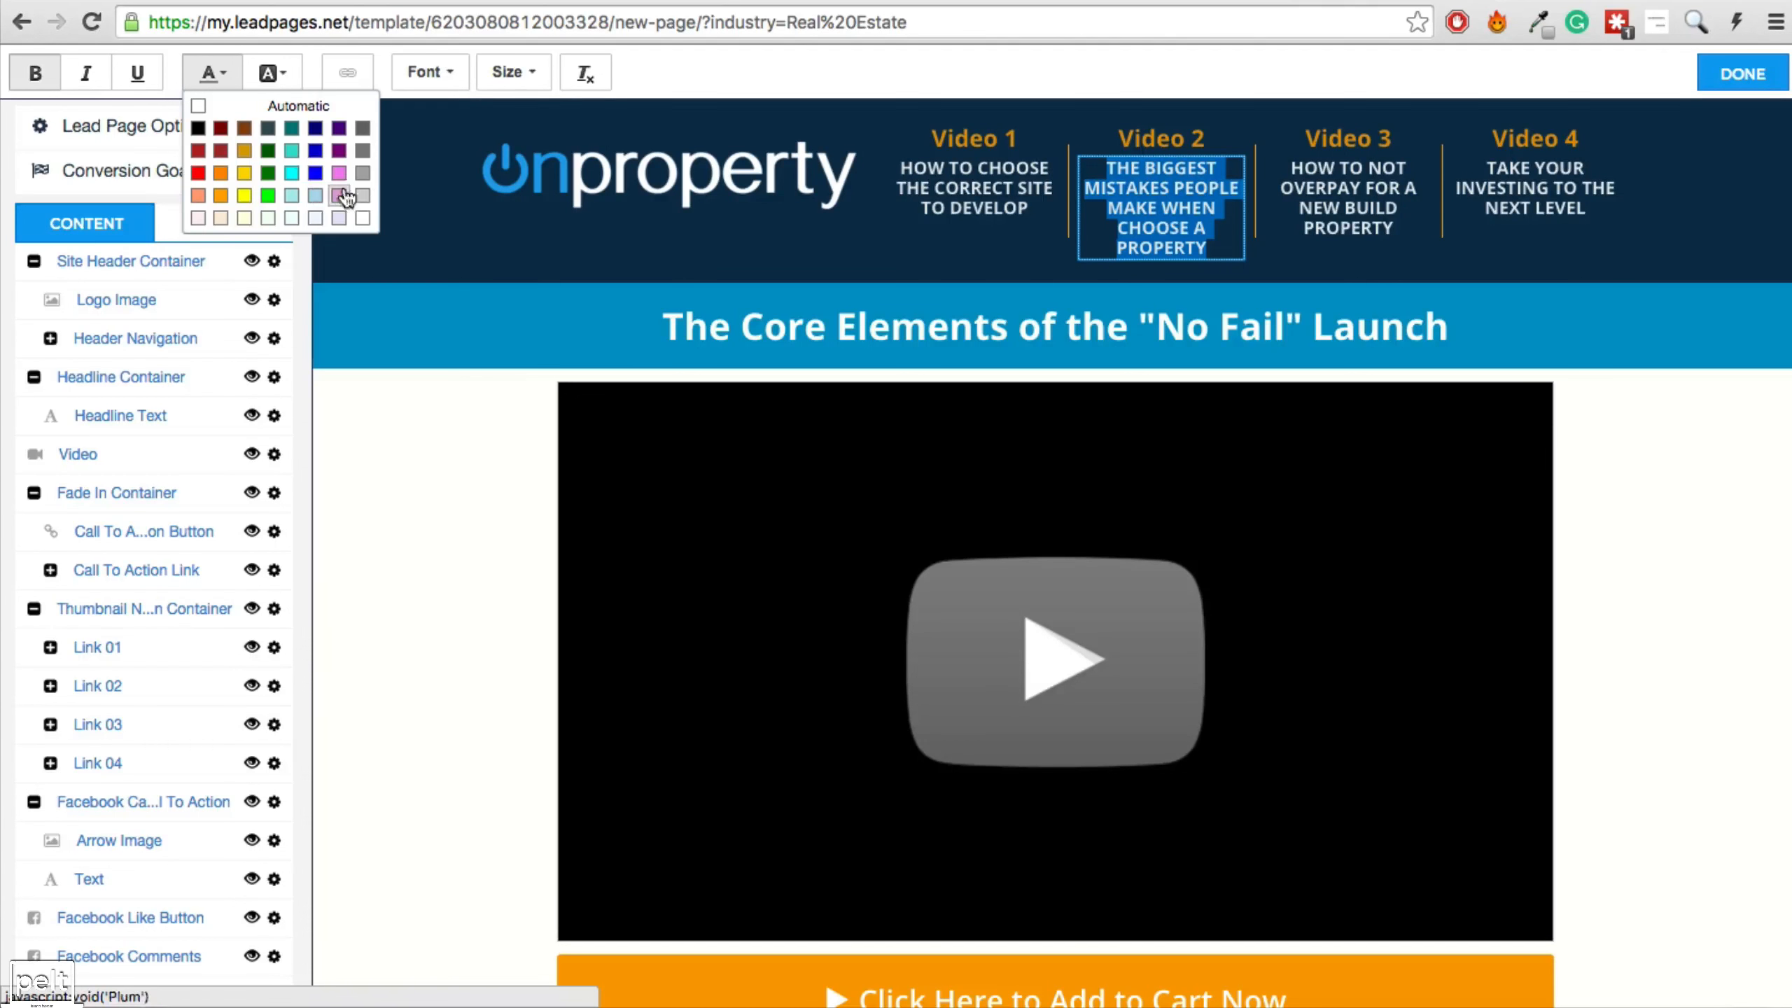
click(364, 197)
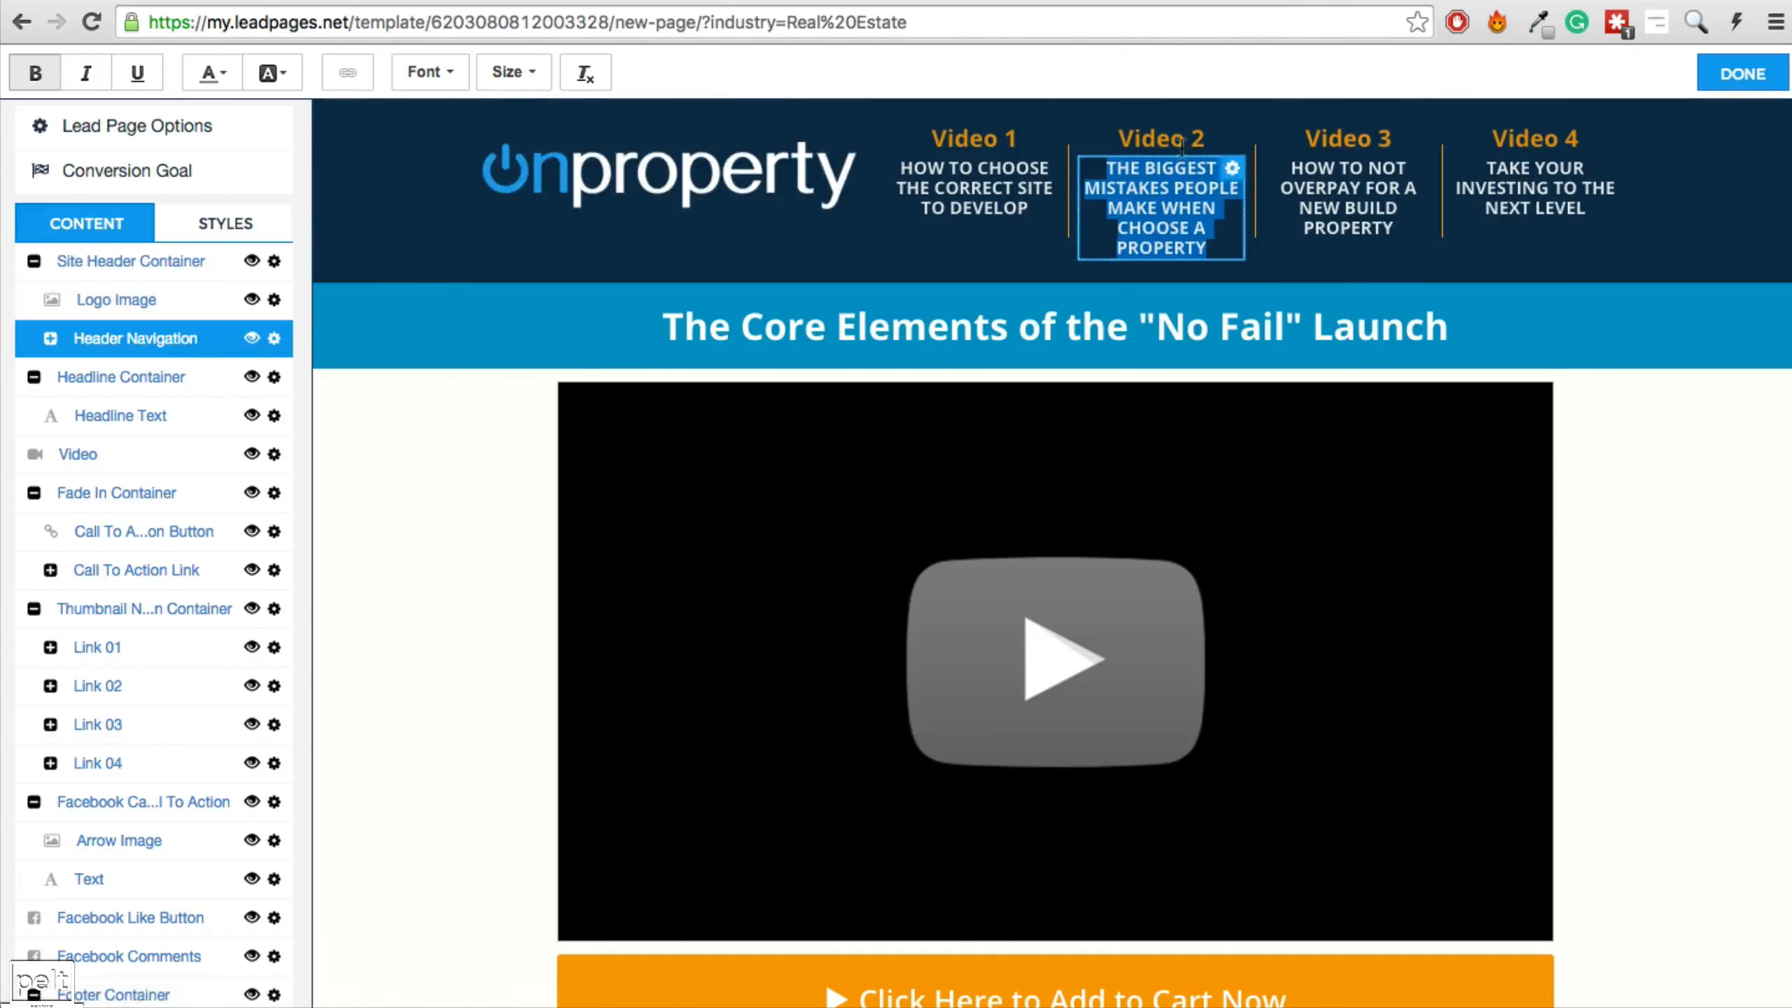
drag(1211, 137, 835, 138)
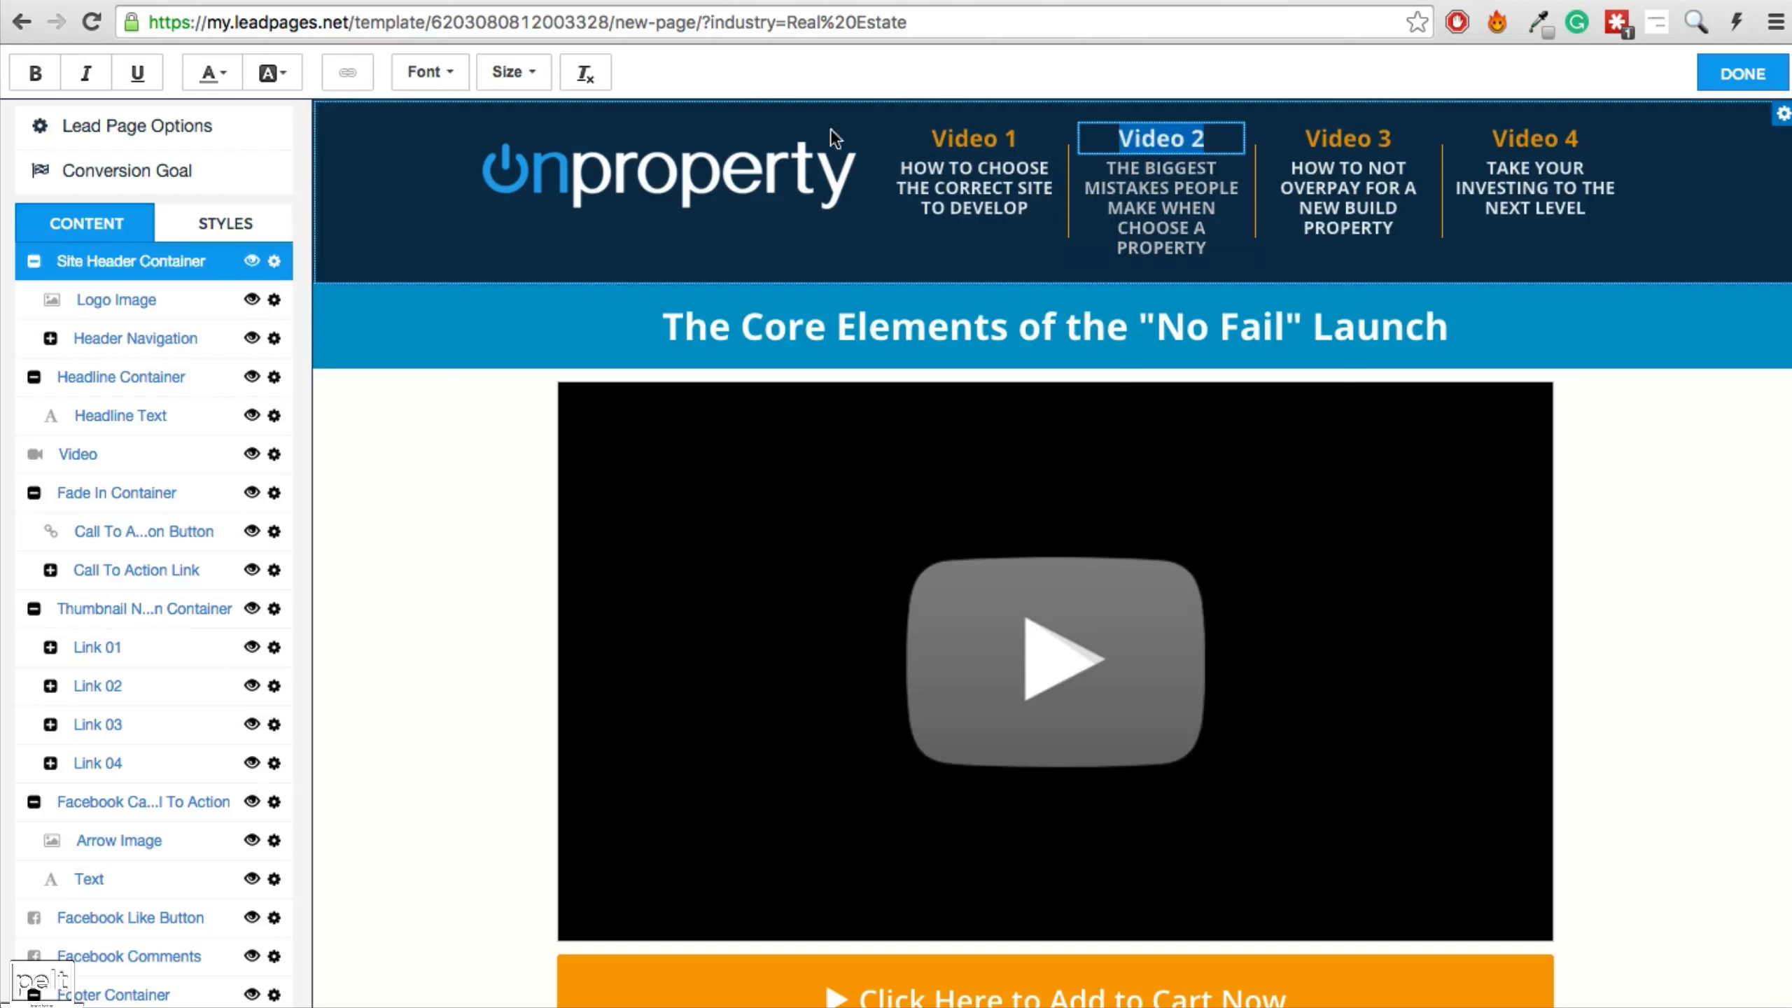
click(224, 73)
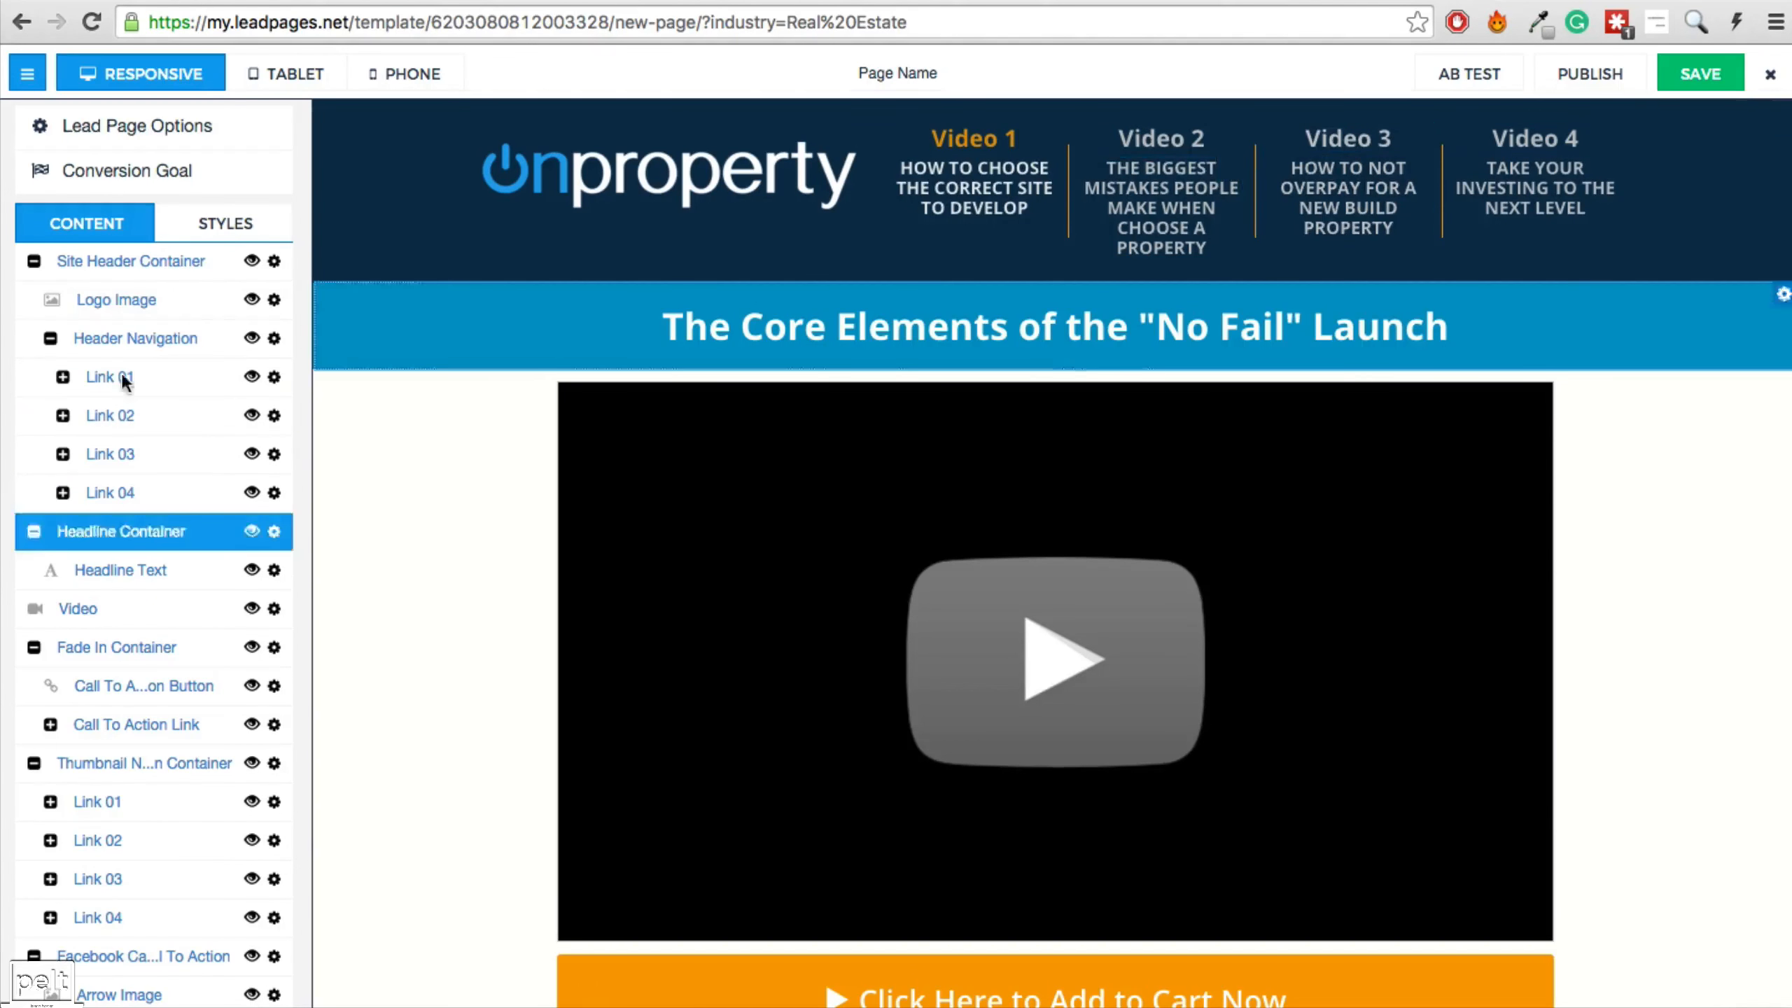
Check the Video 2 link's Container Options target URL (placeholder #) and close the settings.
click(274, 415)
click(326, 473)
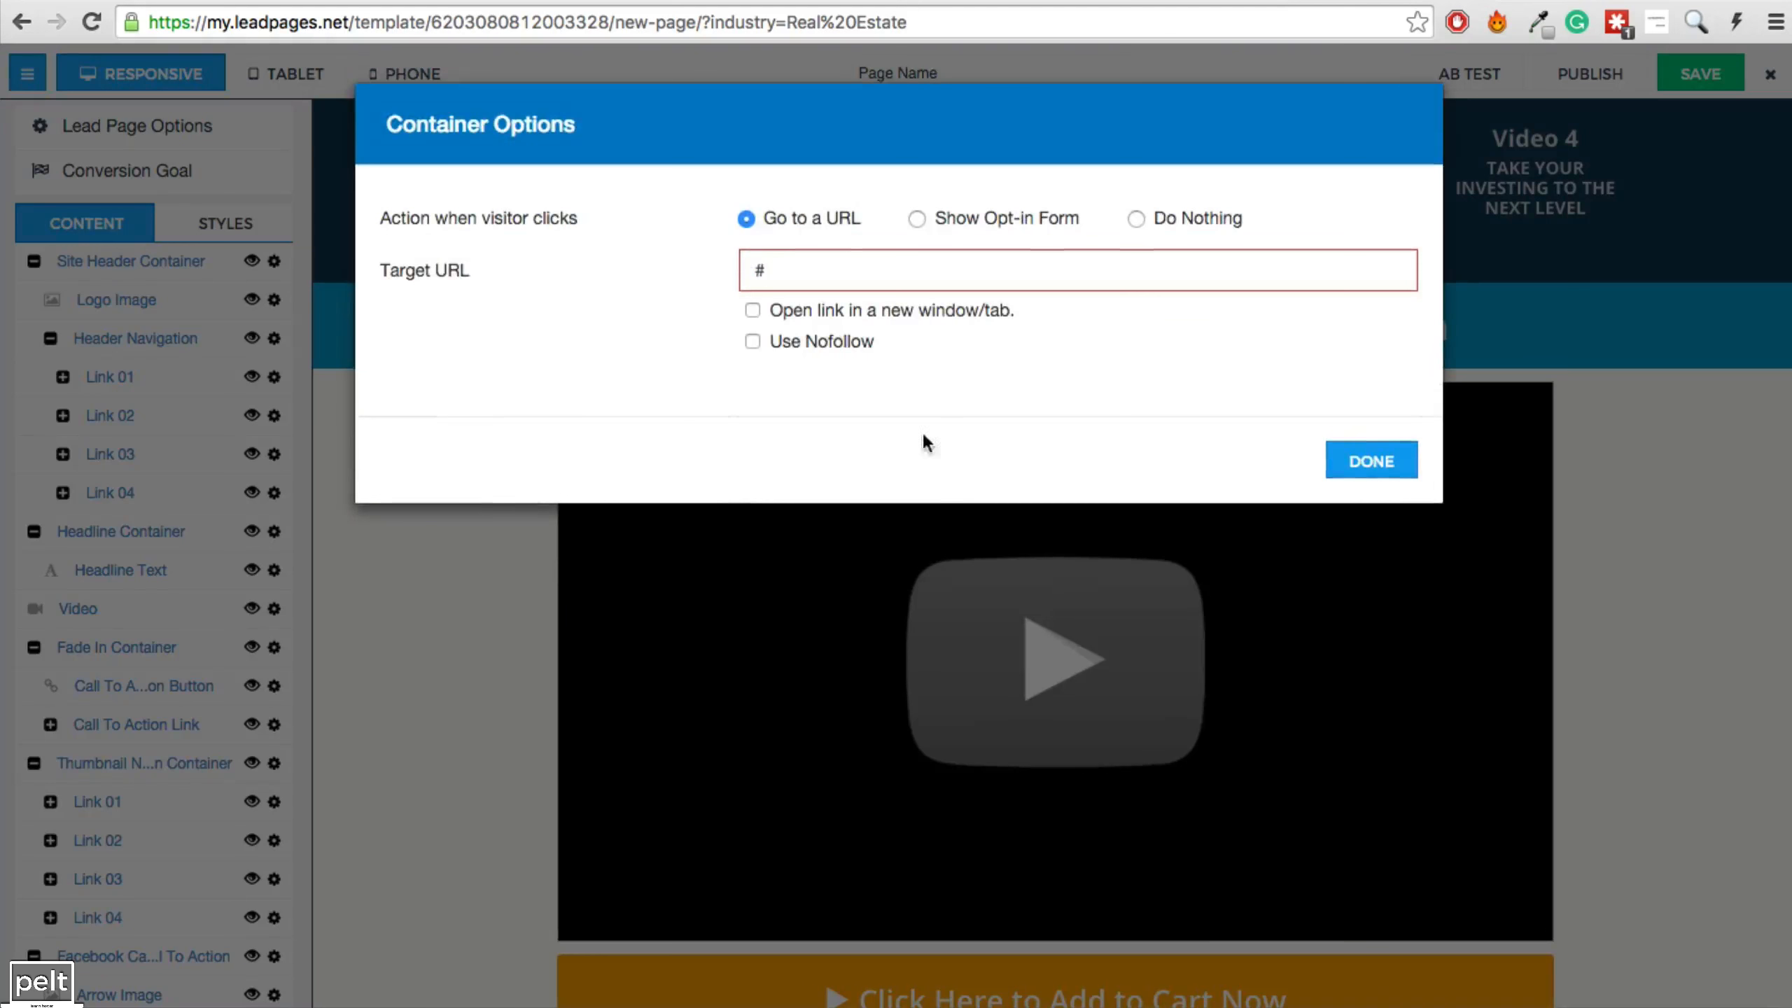
drag(775, 272, 745, 274)
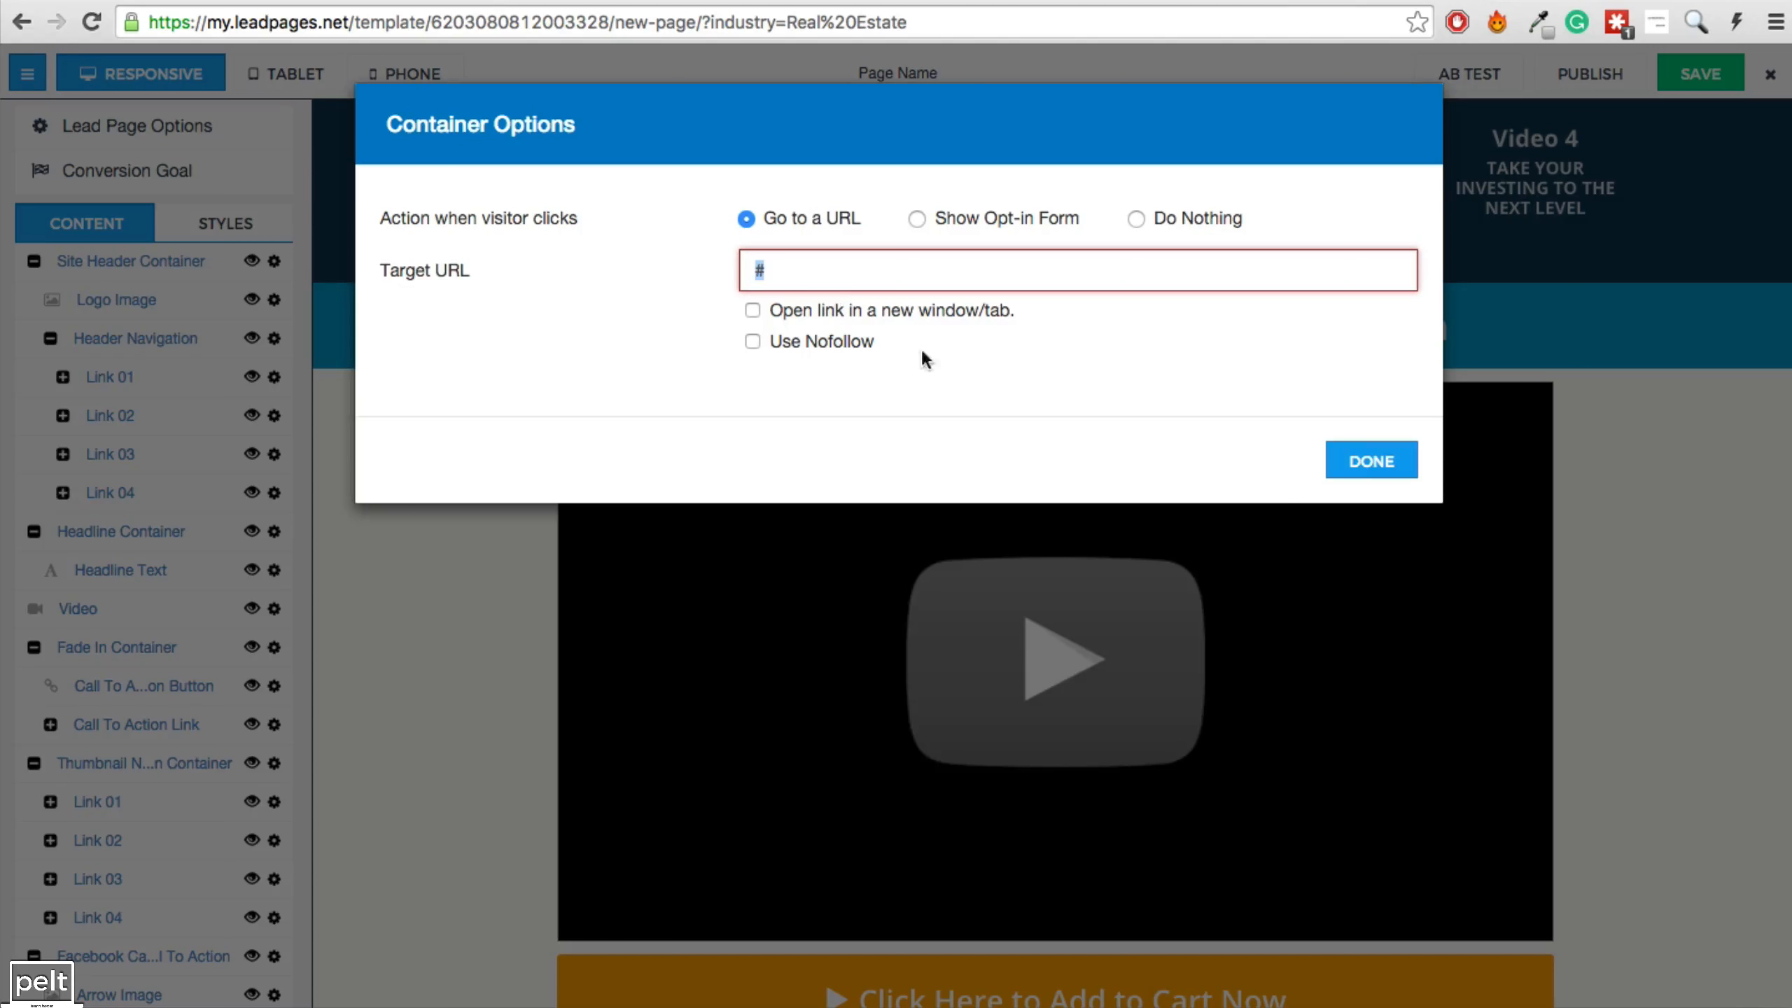
click(1358, 463)
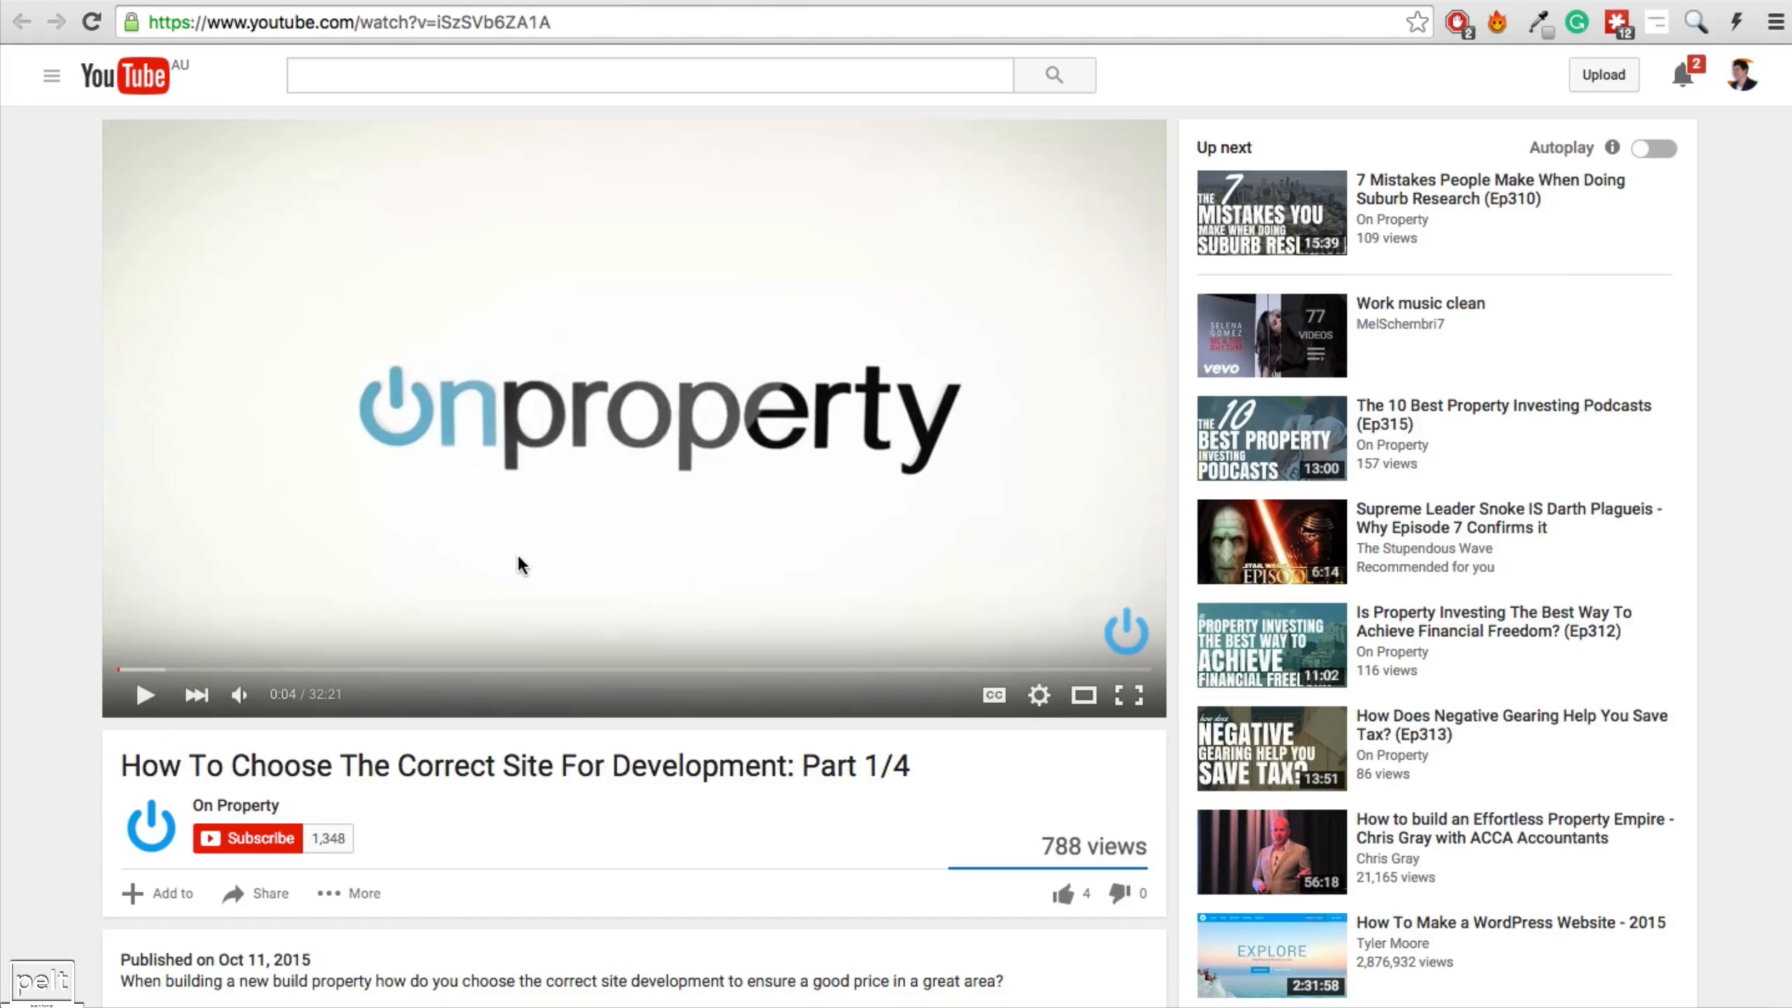
Copy the Part 1/4 video's YouTube embed code with Show player controls ticked.
scroll(495, 580, down, 5)
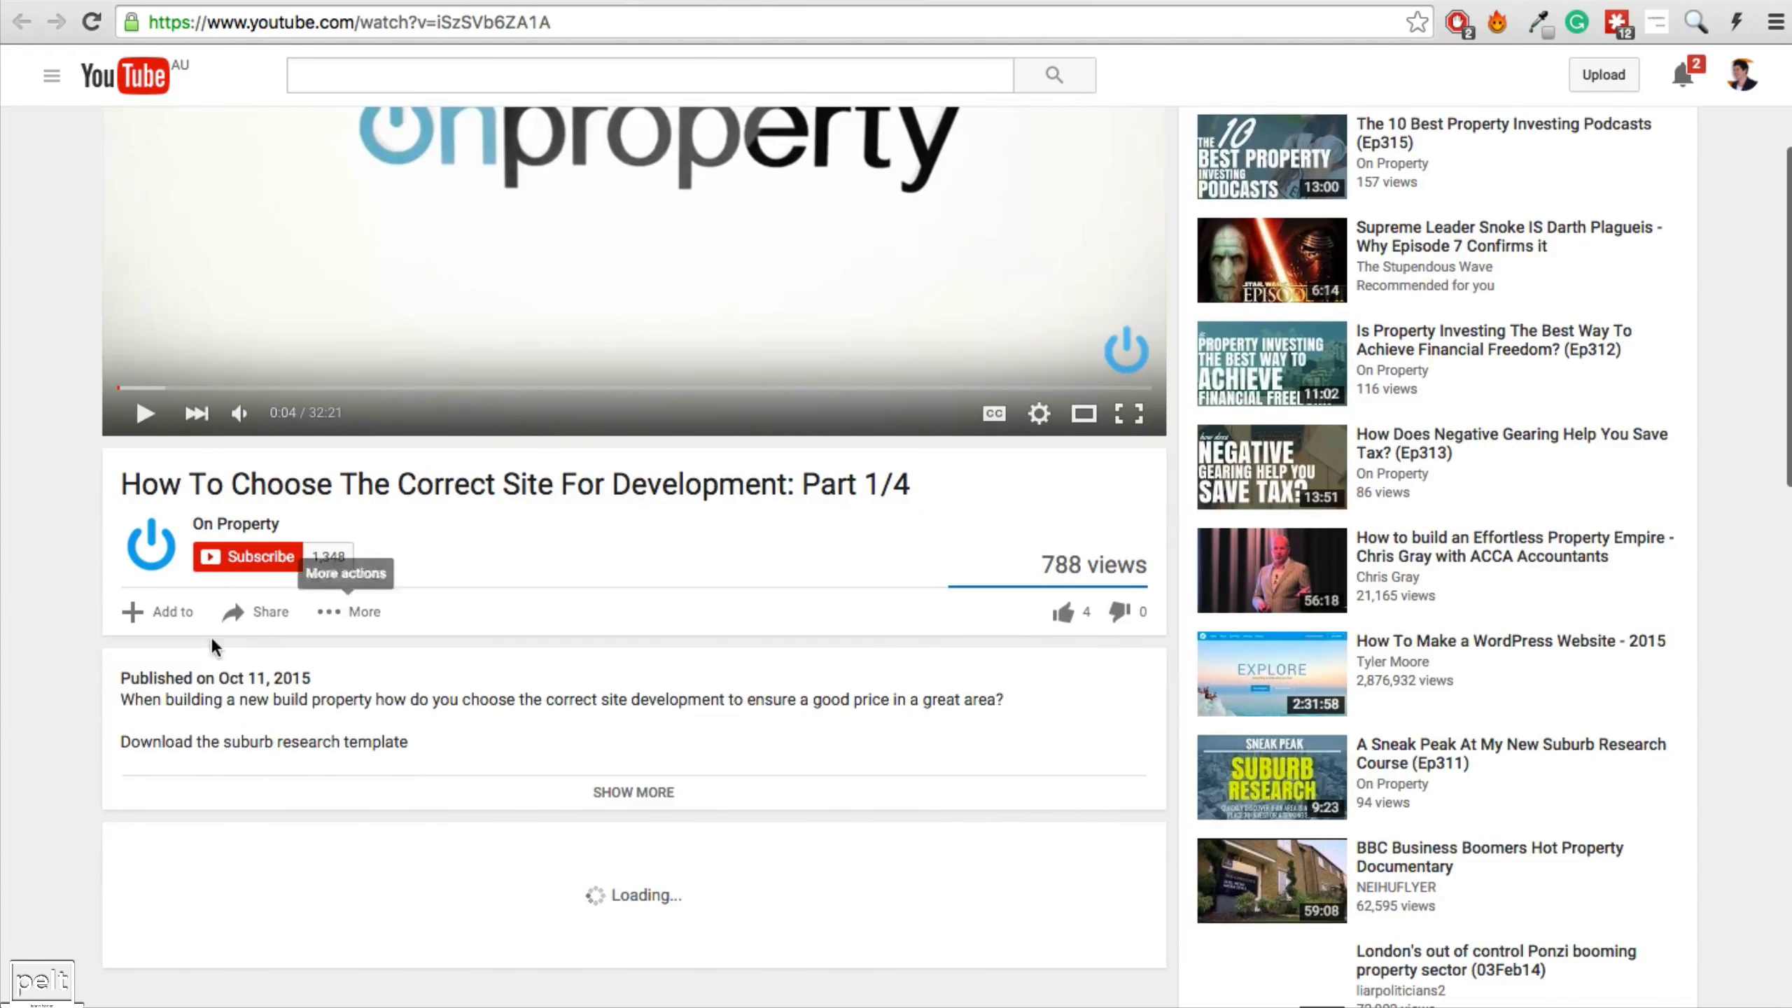
click(261, 611)
click(275, 674)
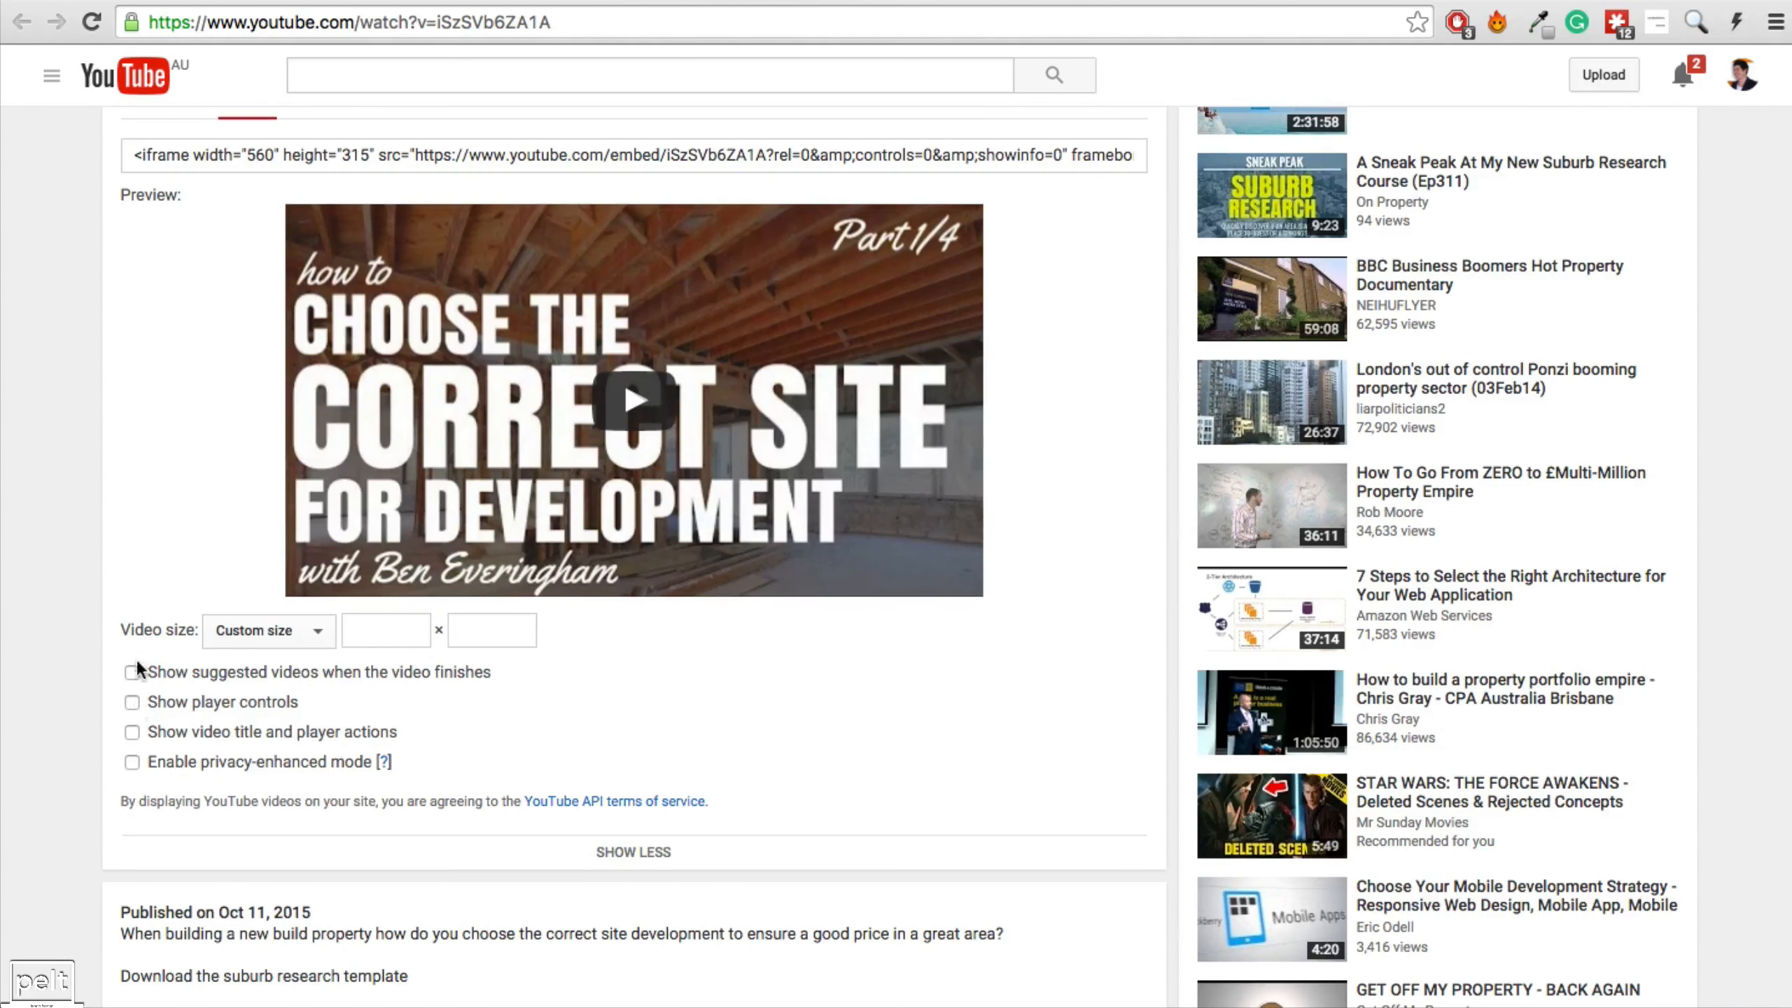
click(133, 700)
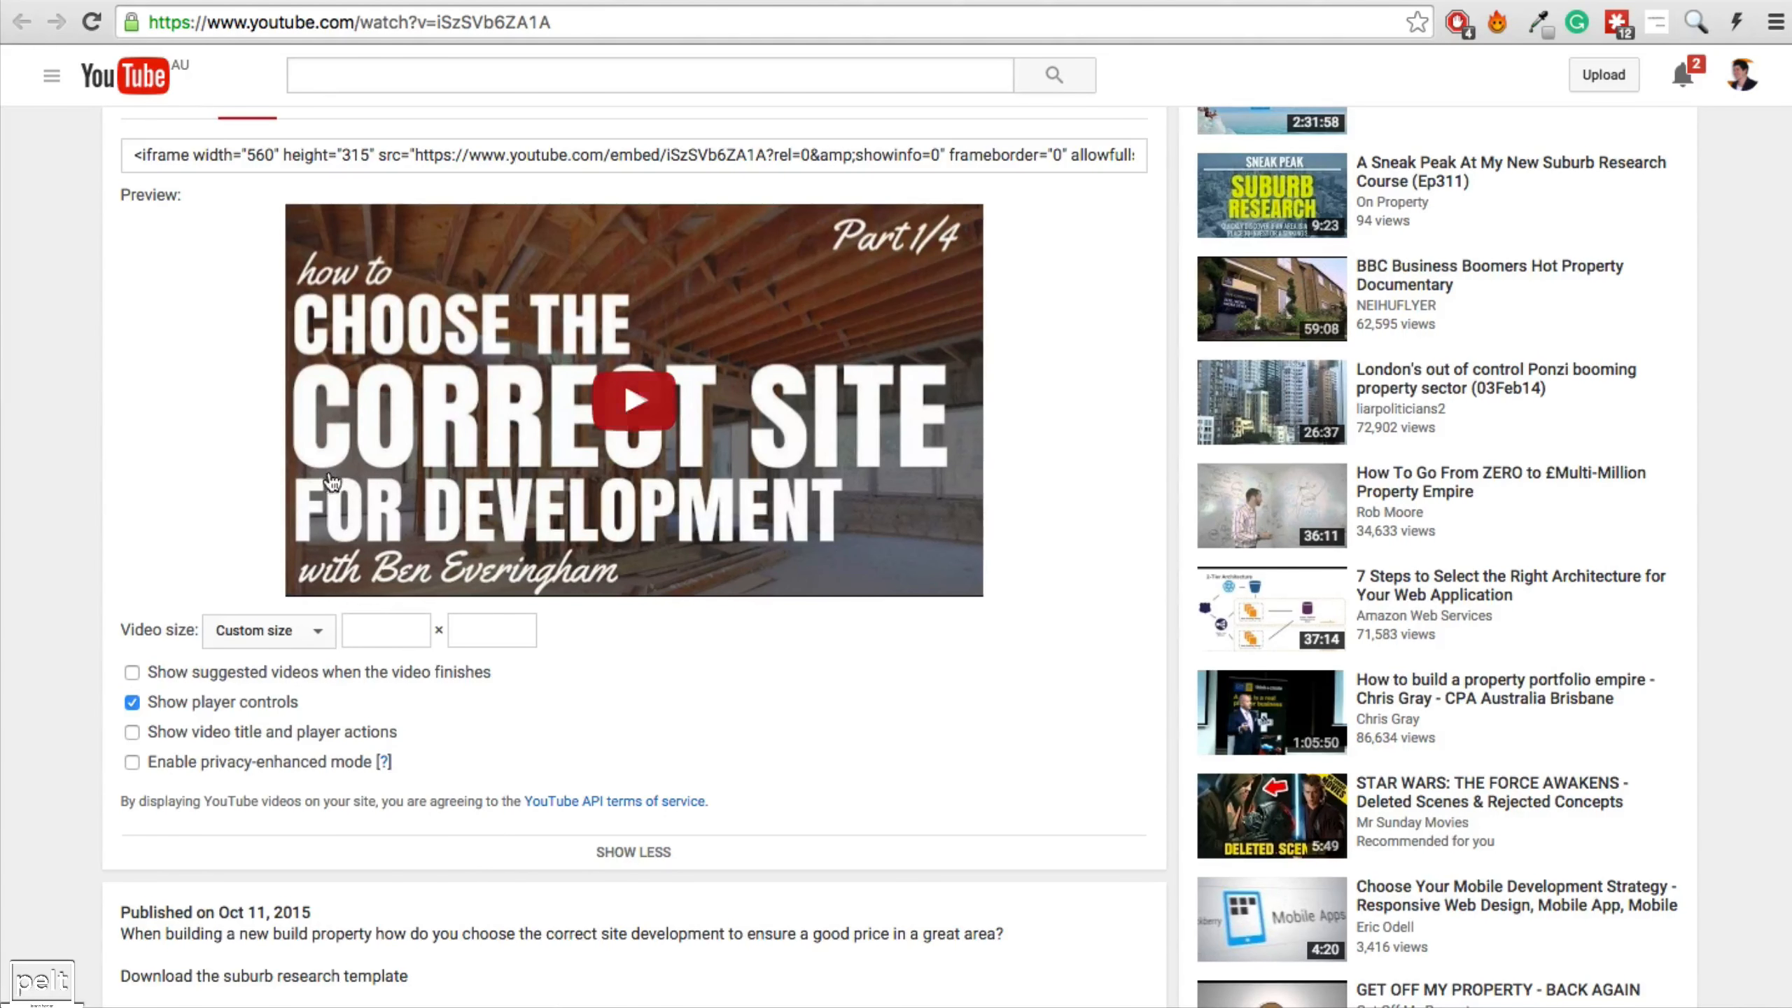
click(364, 153)
click(378, 152)
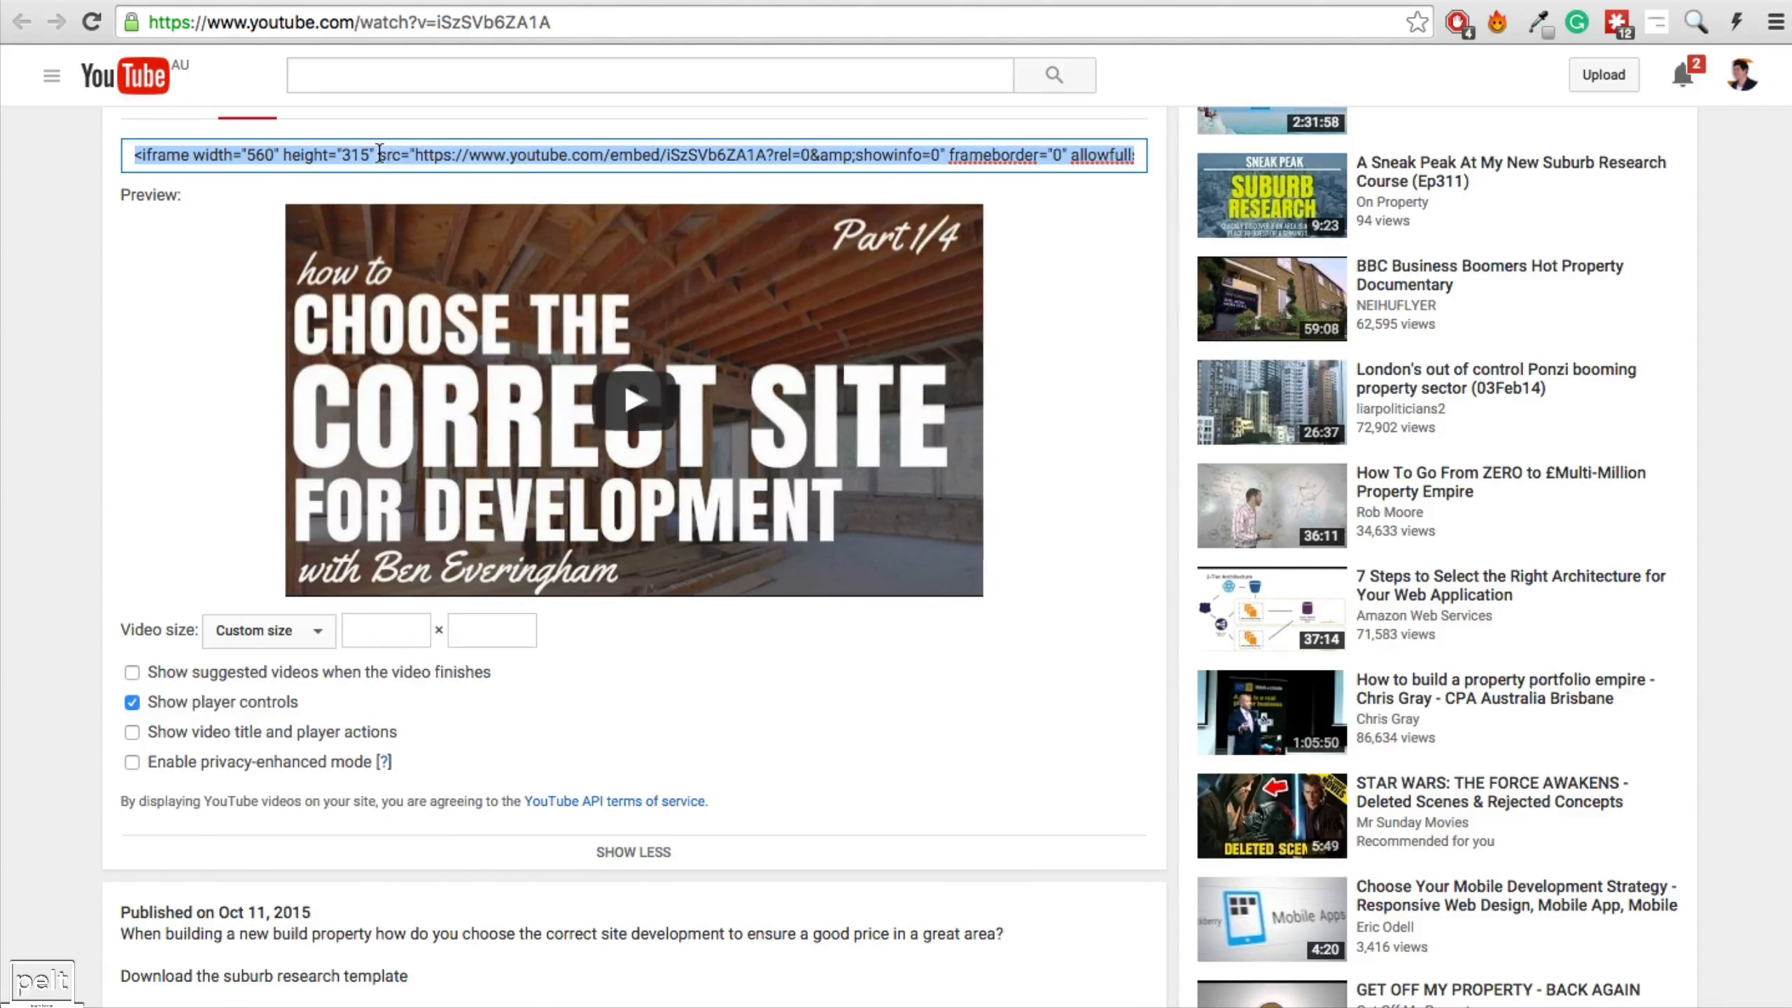
right_click(379, 153)
click(488, 291)
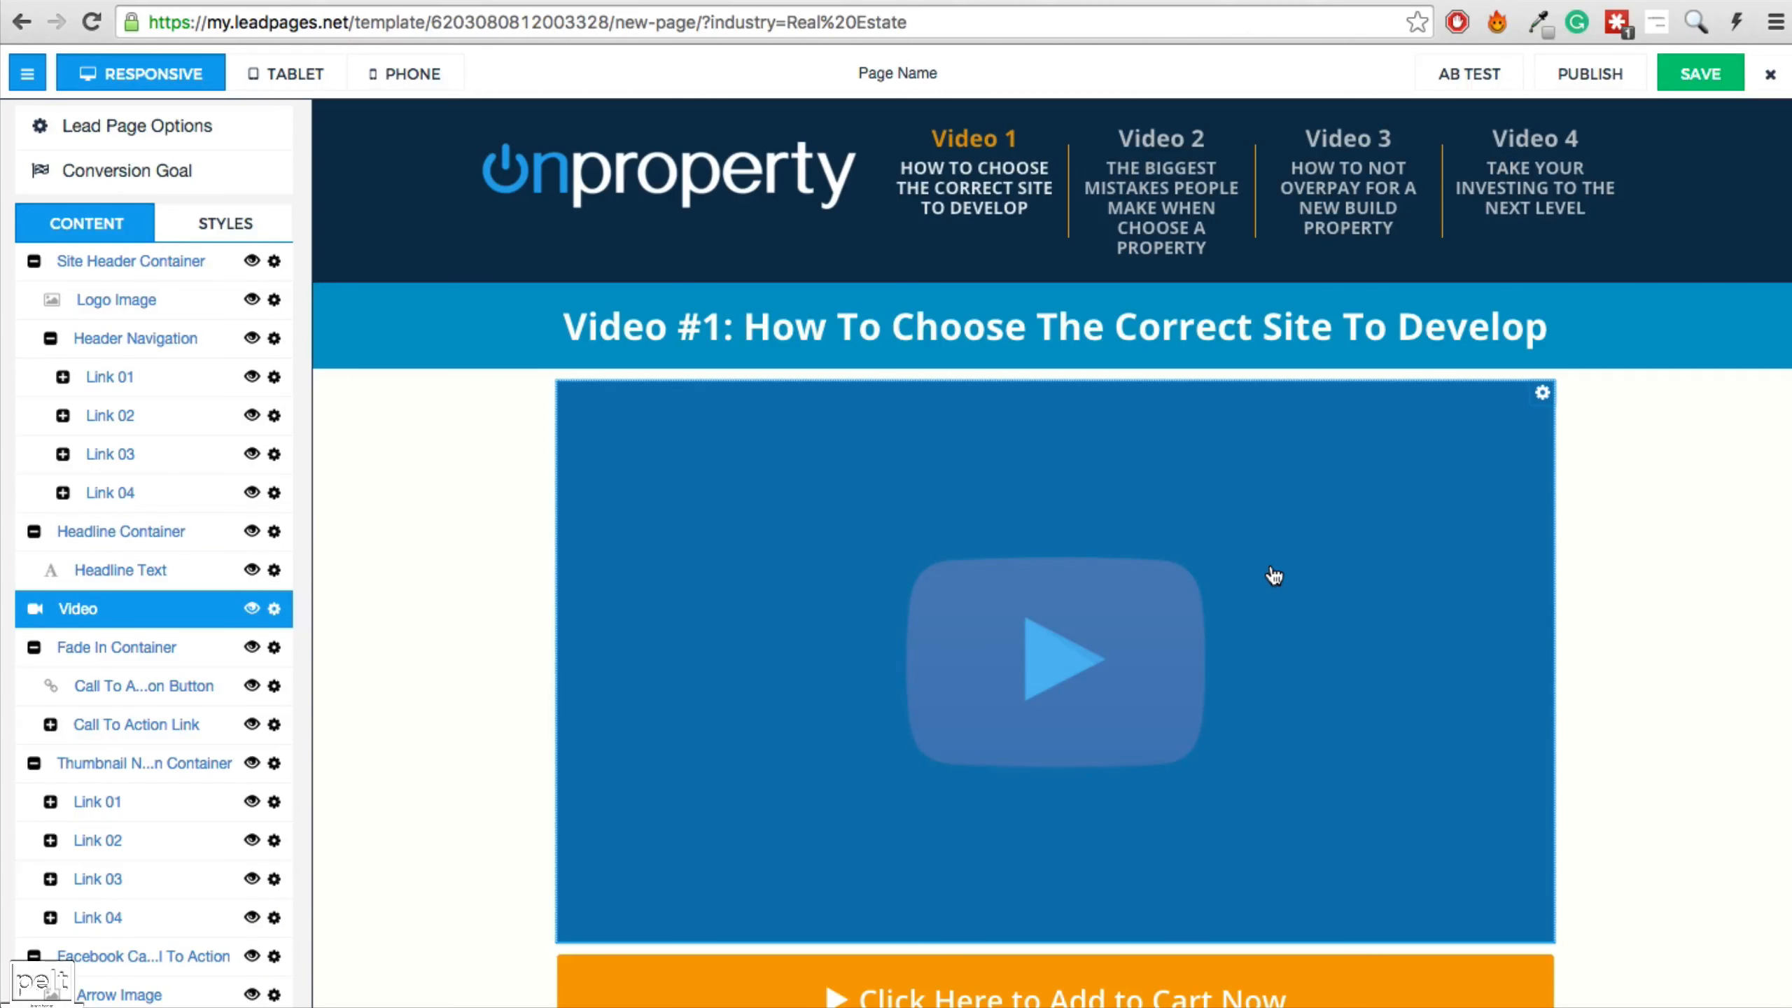
Paste the copied YouTube embed code into the page video's Video Options and apply it.
click(1238, 585)
click(759, 271)
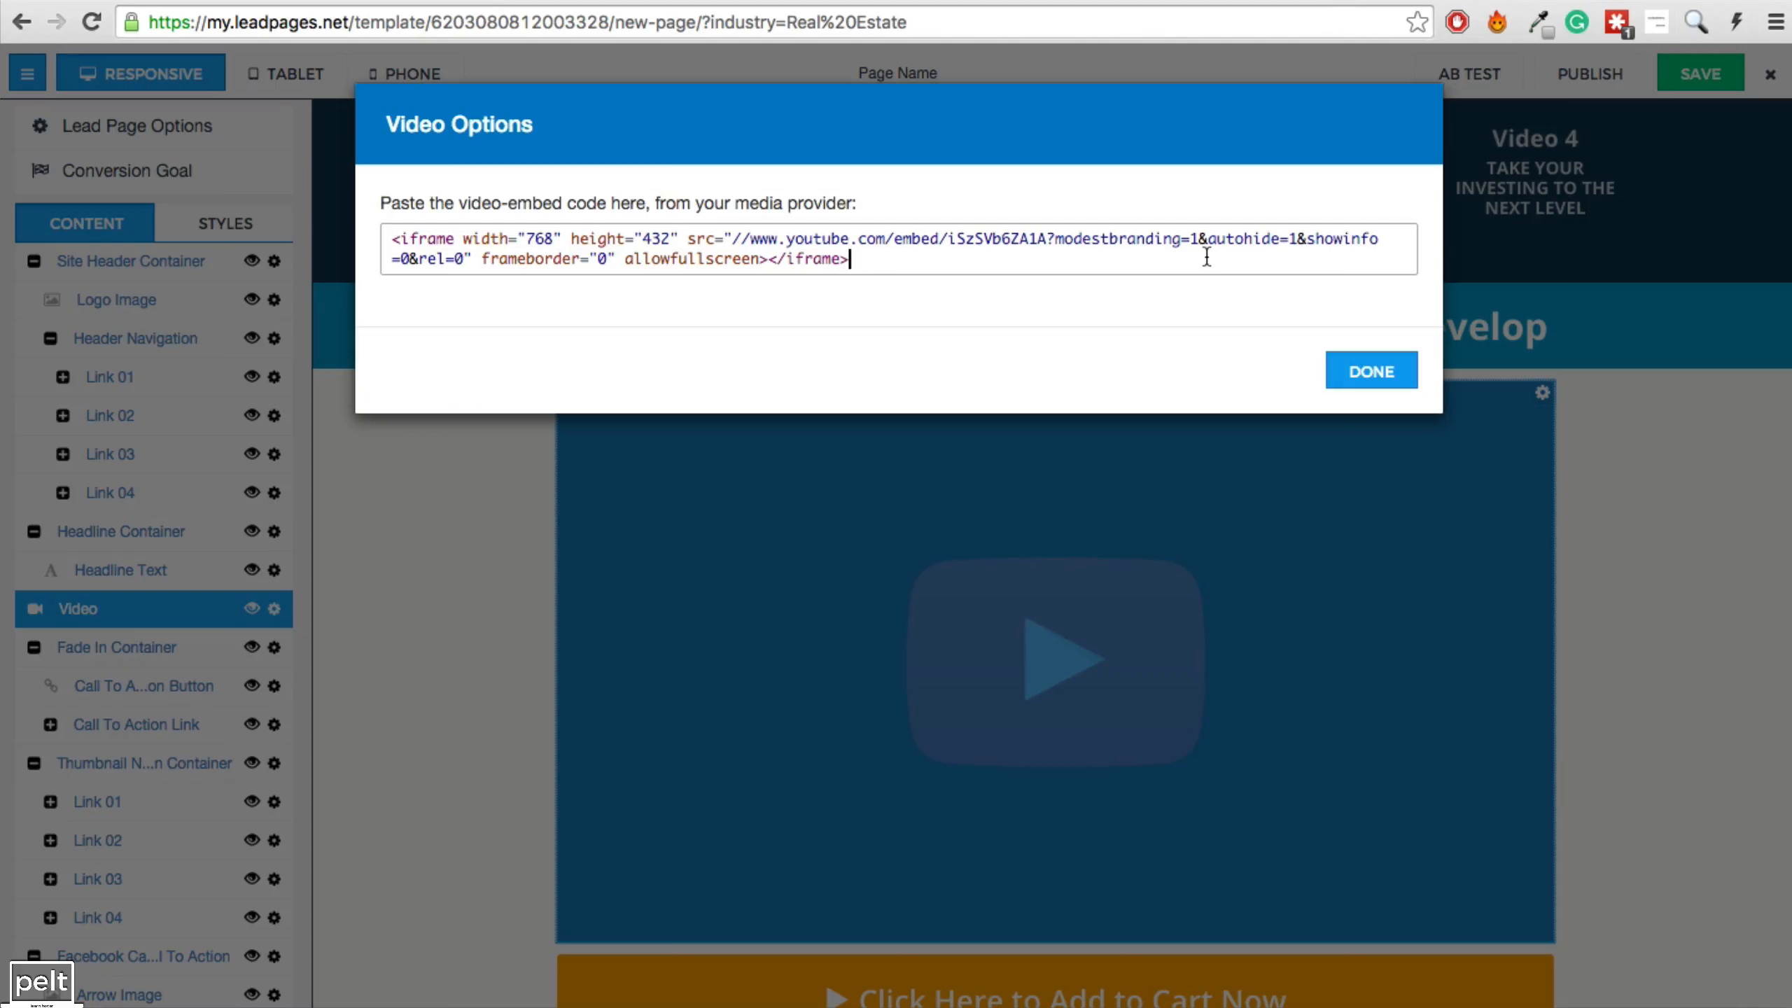
click(1366, 368)
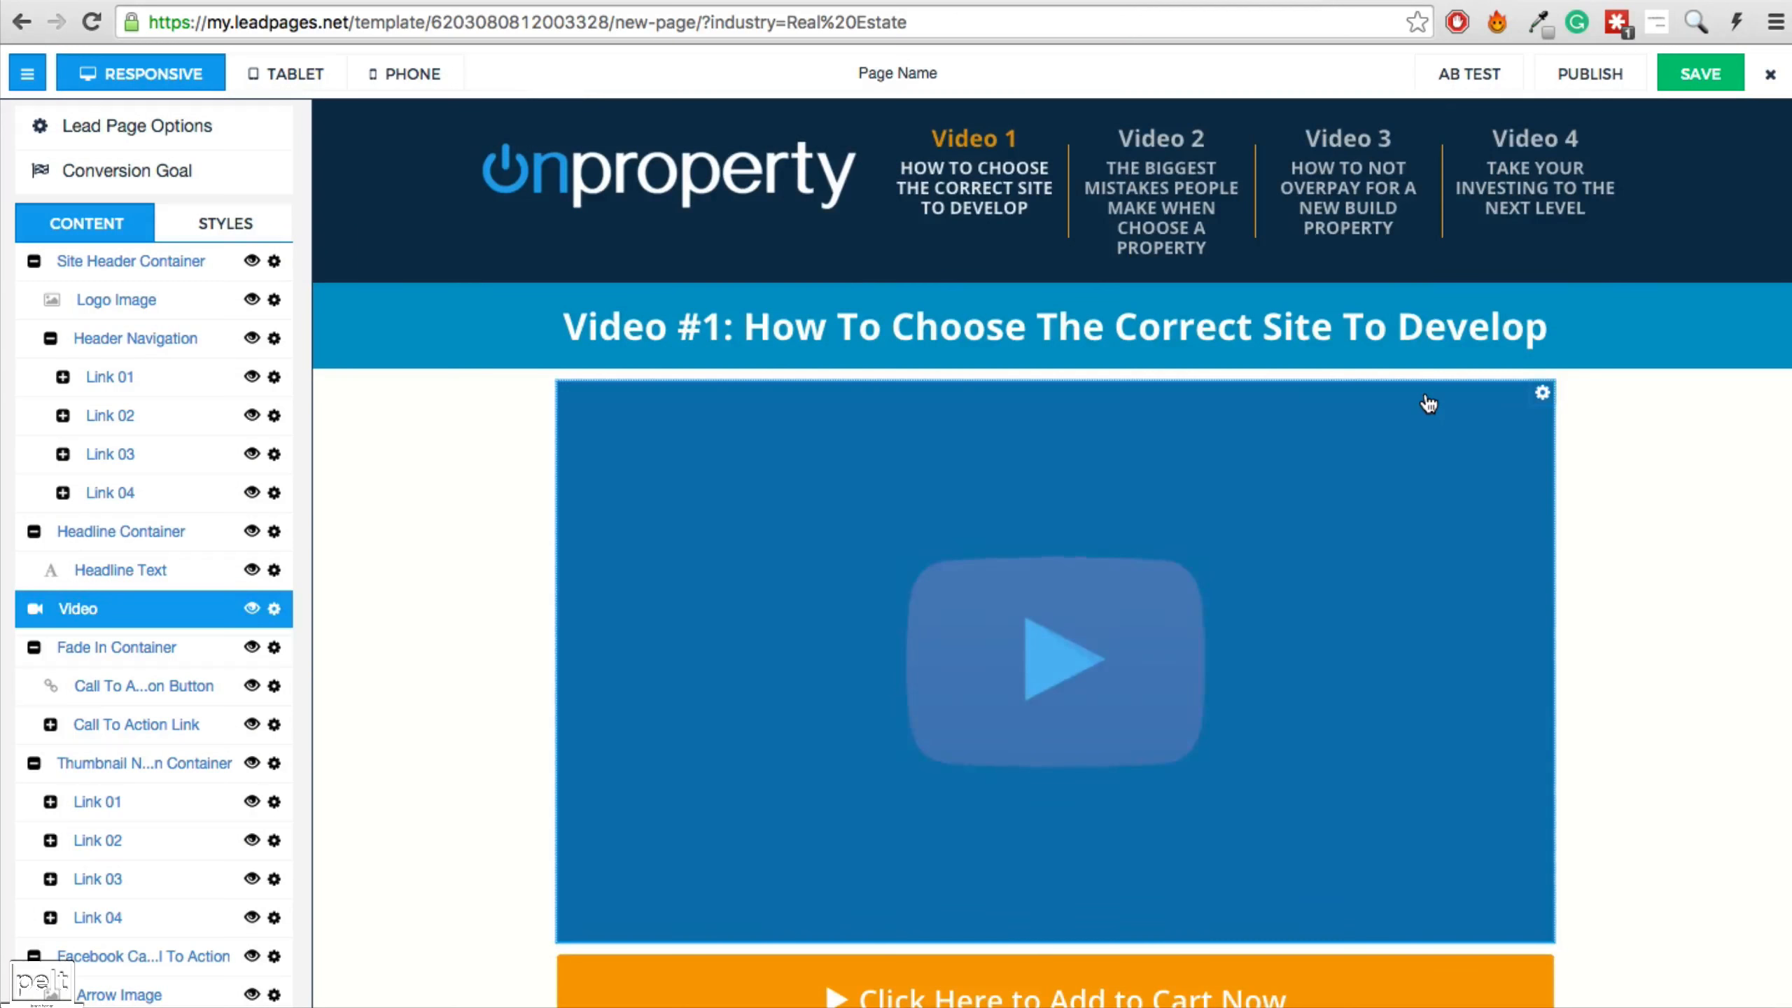
scroll(1430, 402, down, 6)
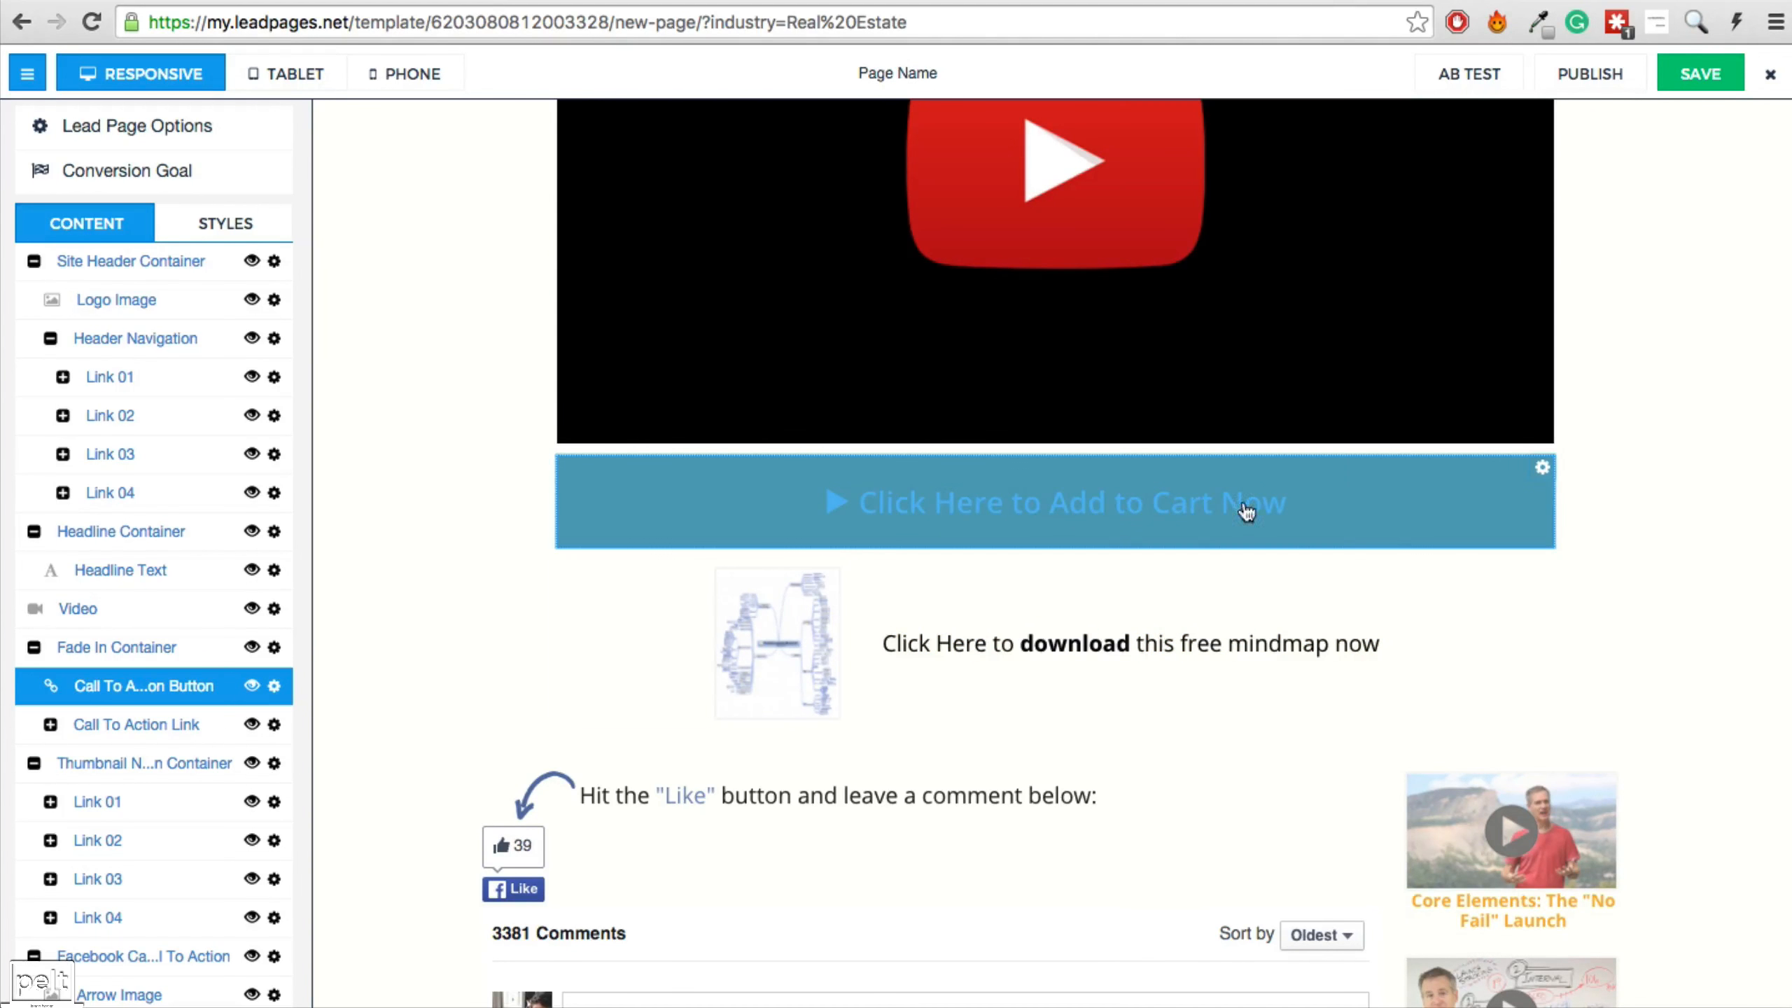
Change the Add to Cart button's link action to Go to a URL.
click(1160, 507)
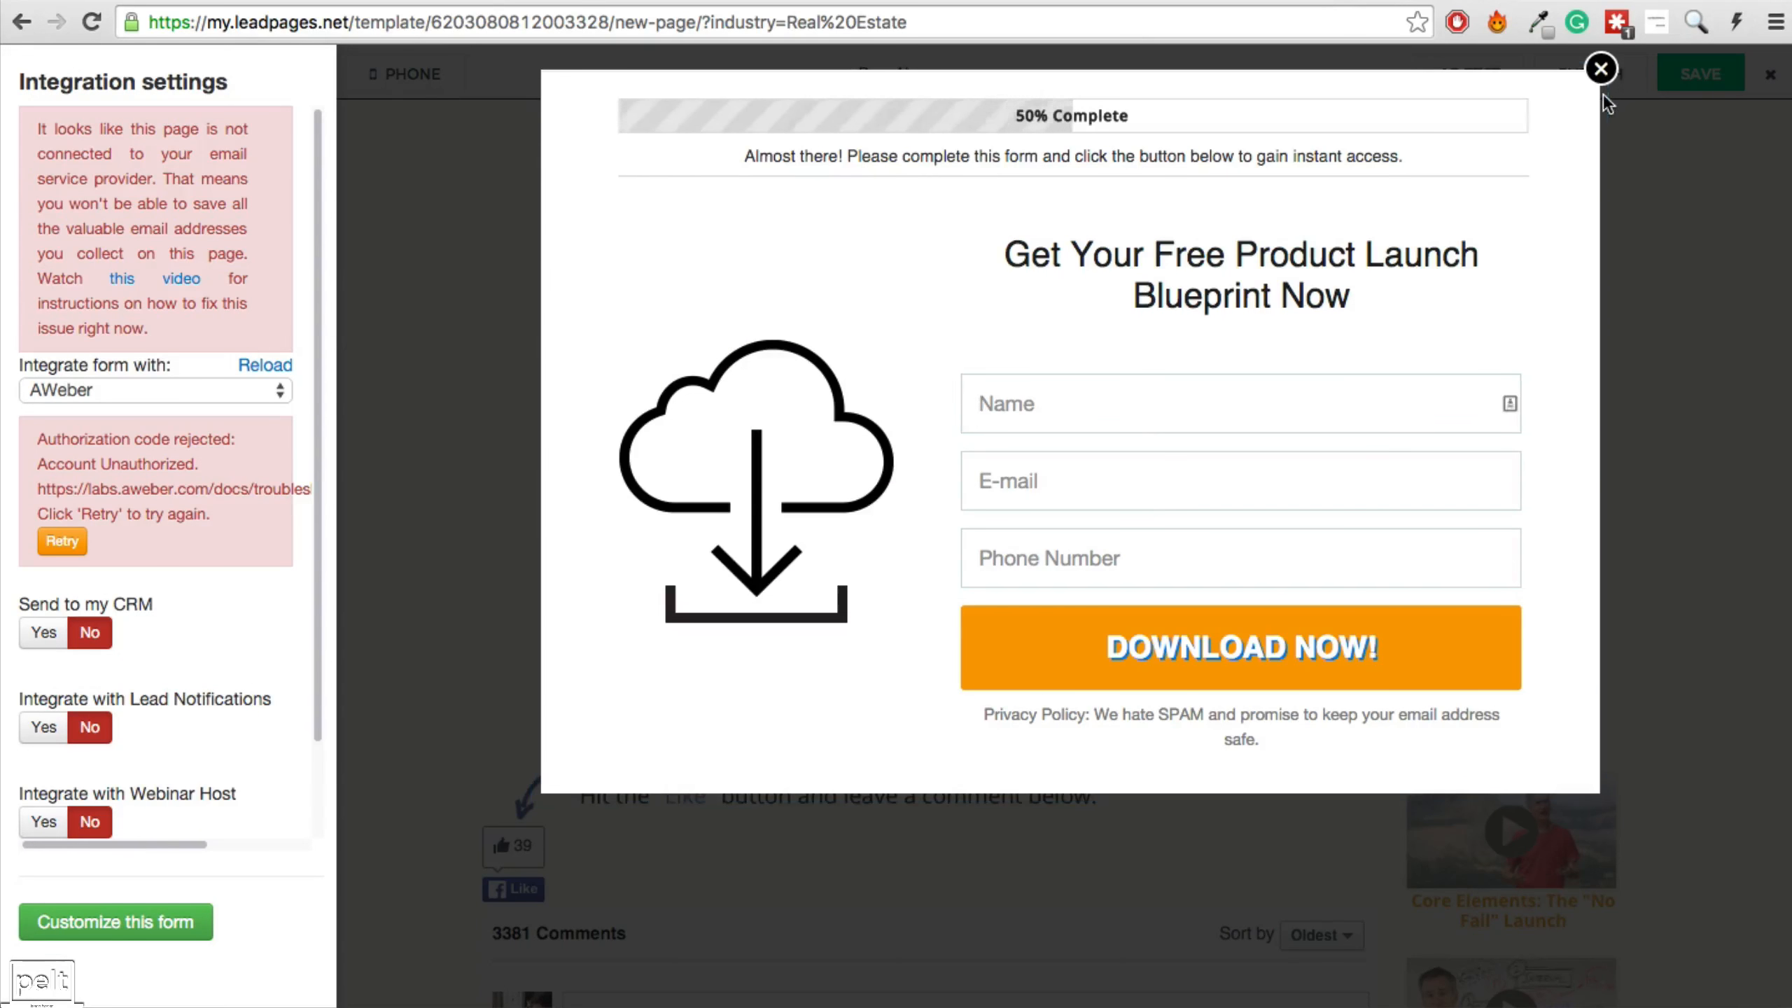
click(1601, 71)
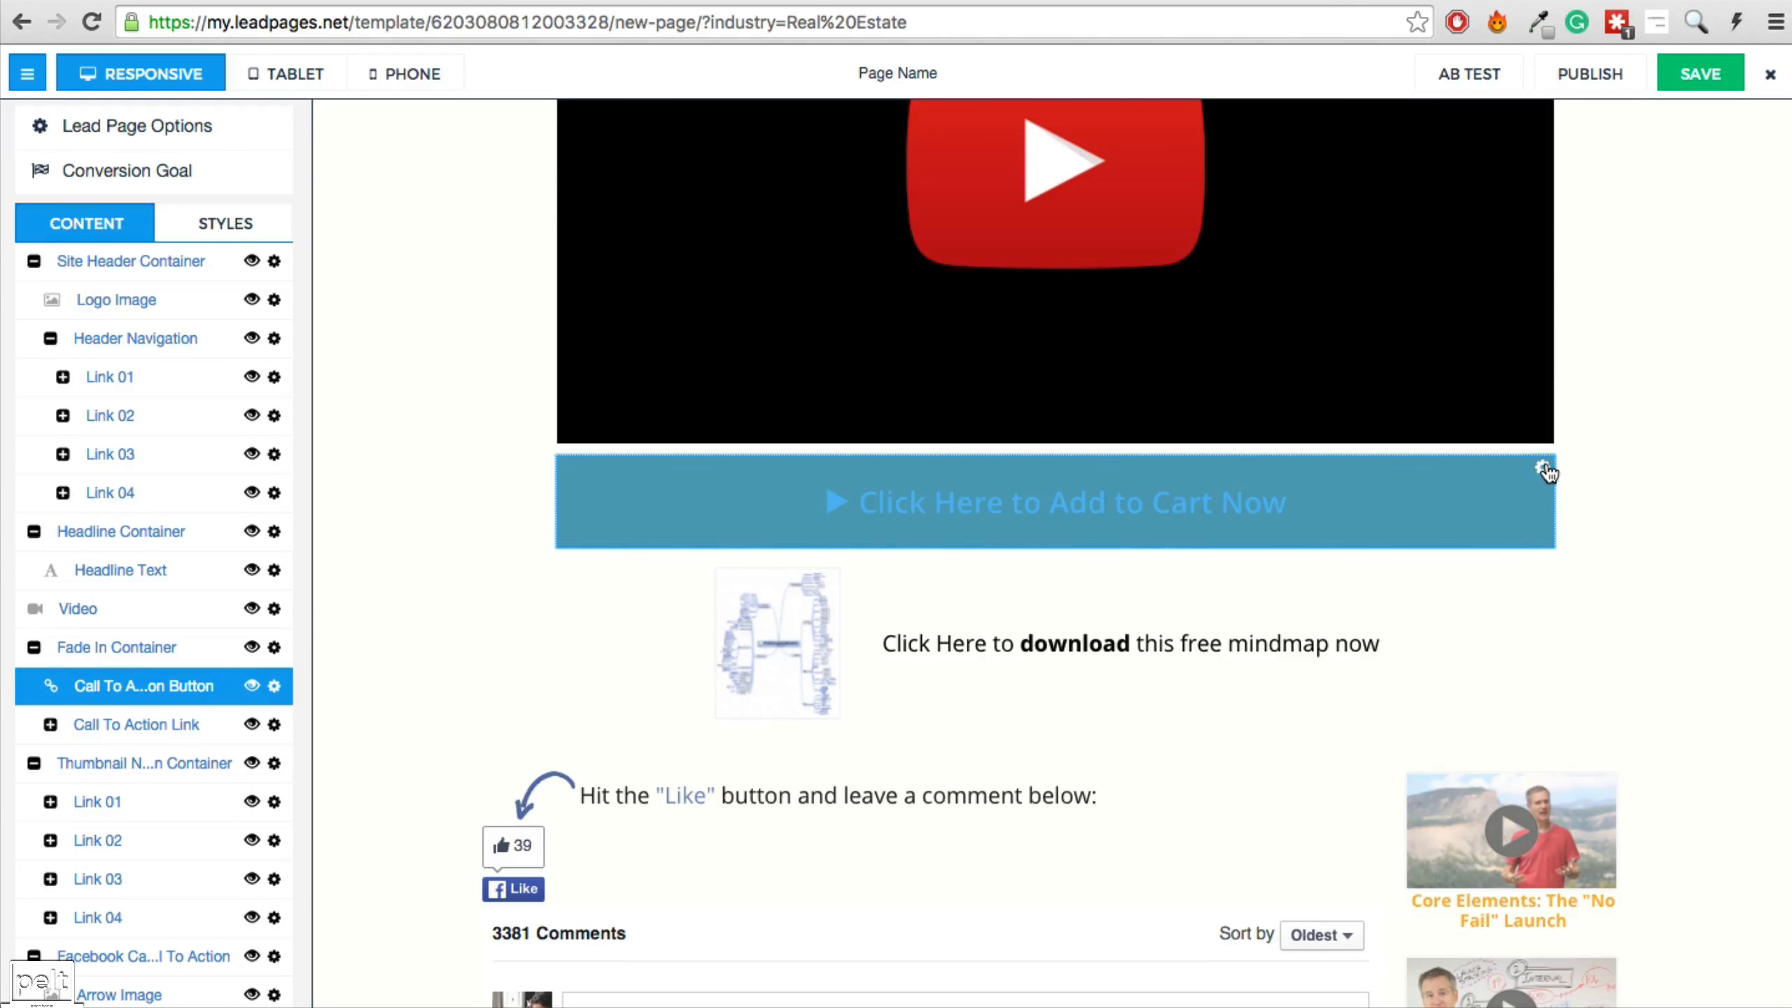
click(1543, 469)
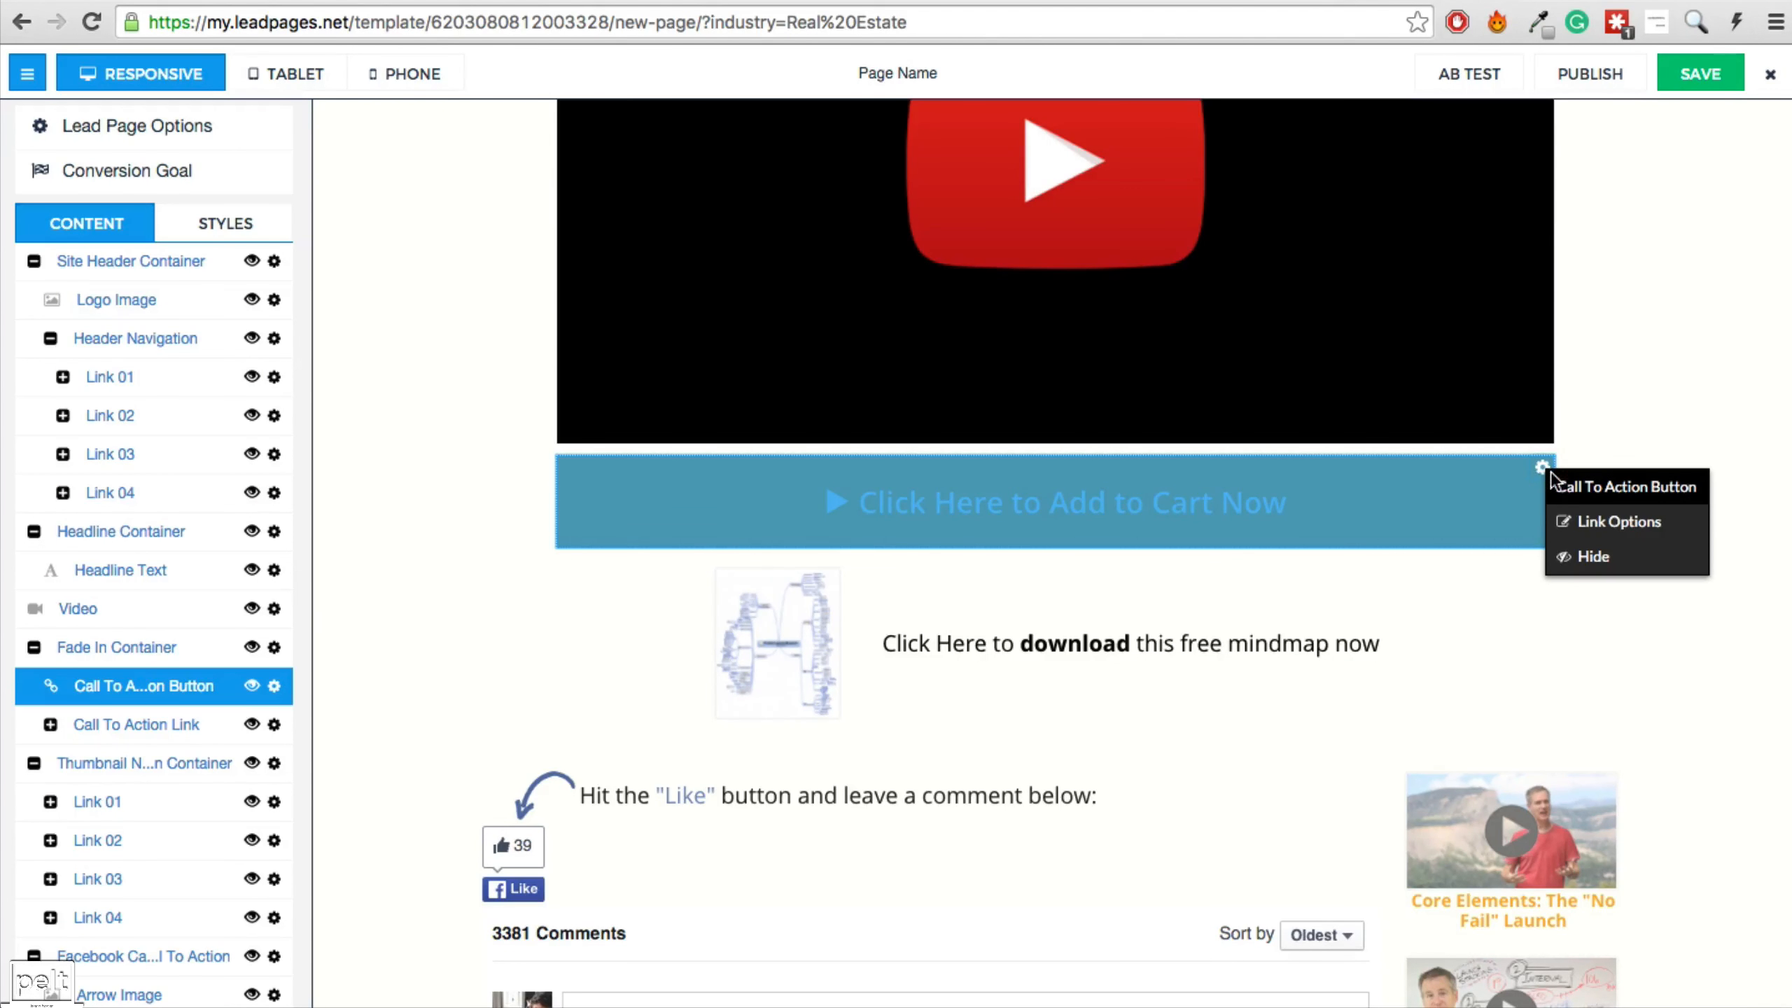
click(1595, 520)
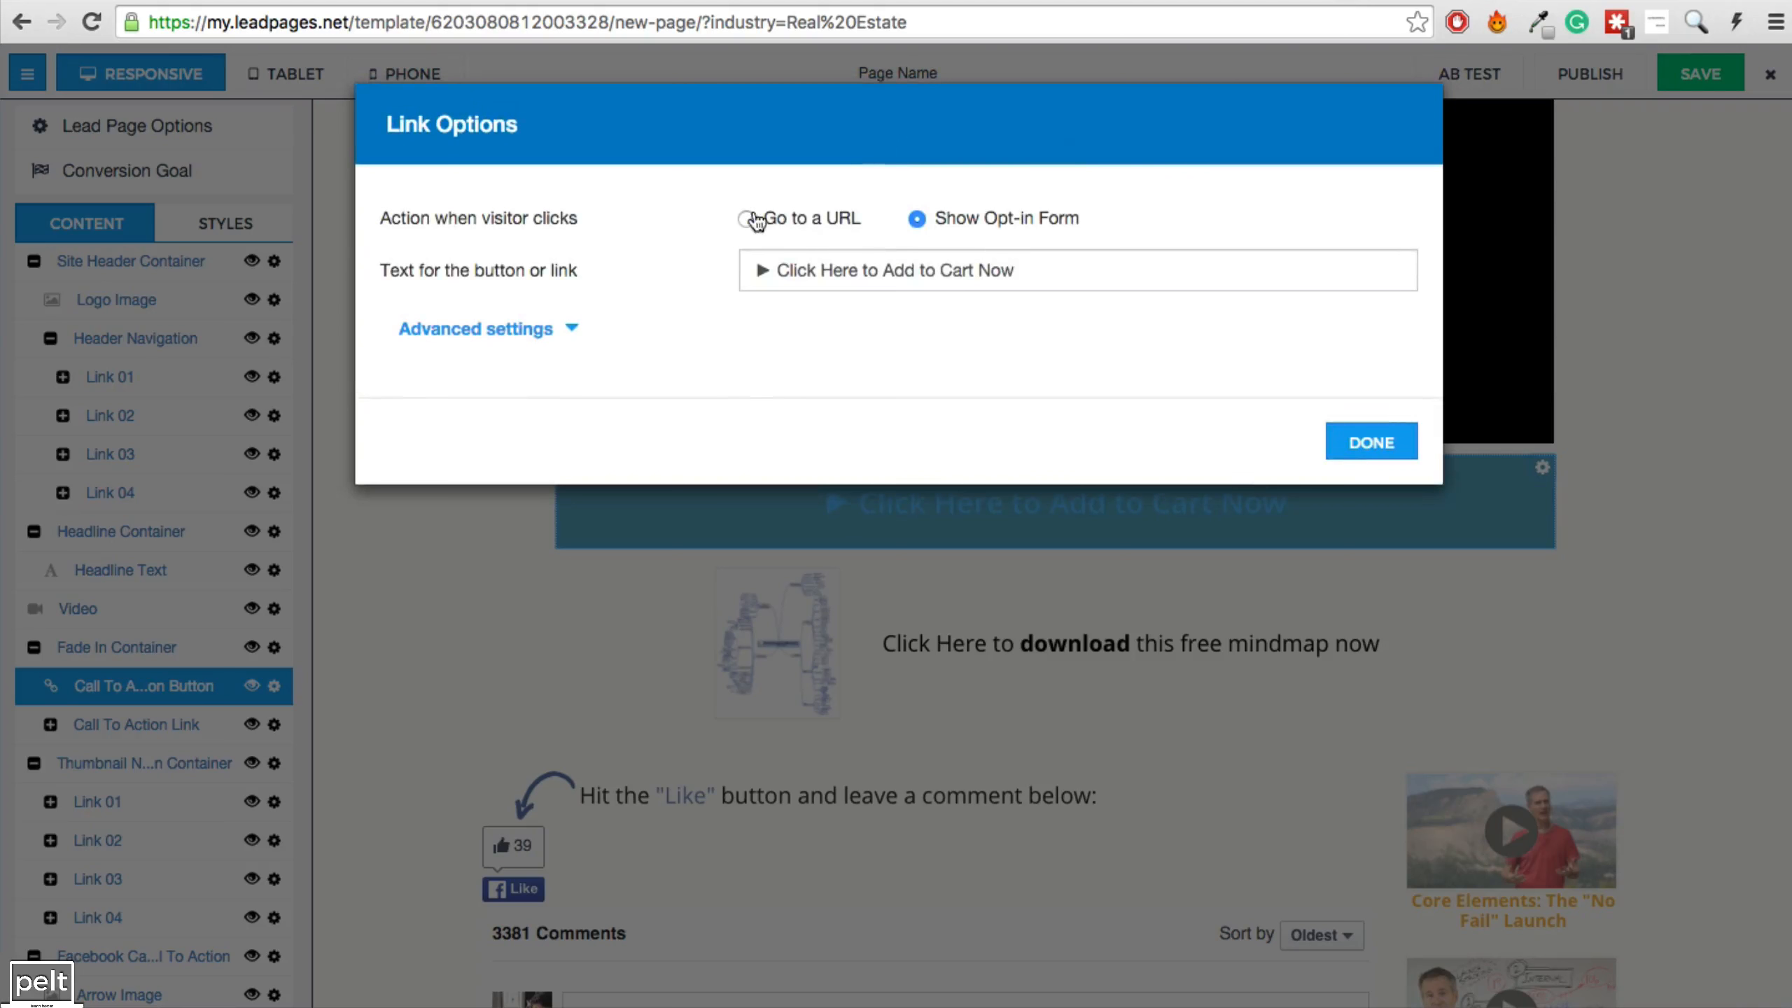
click(753, 220)
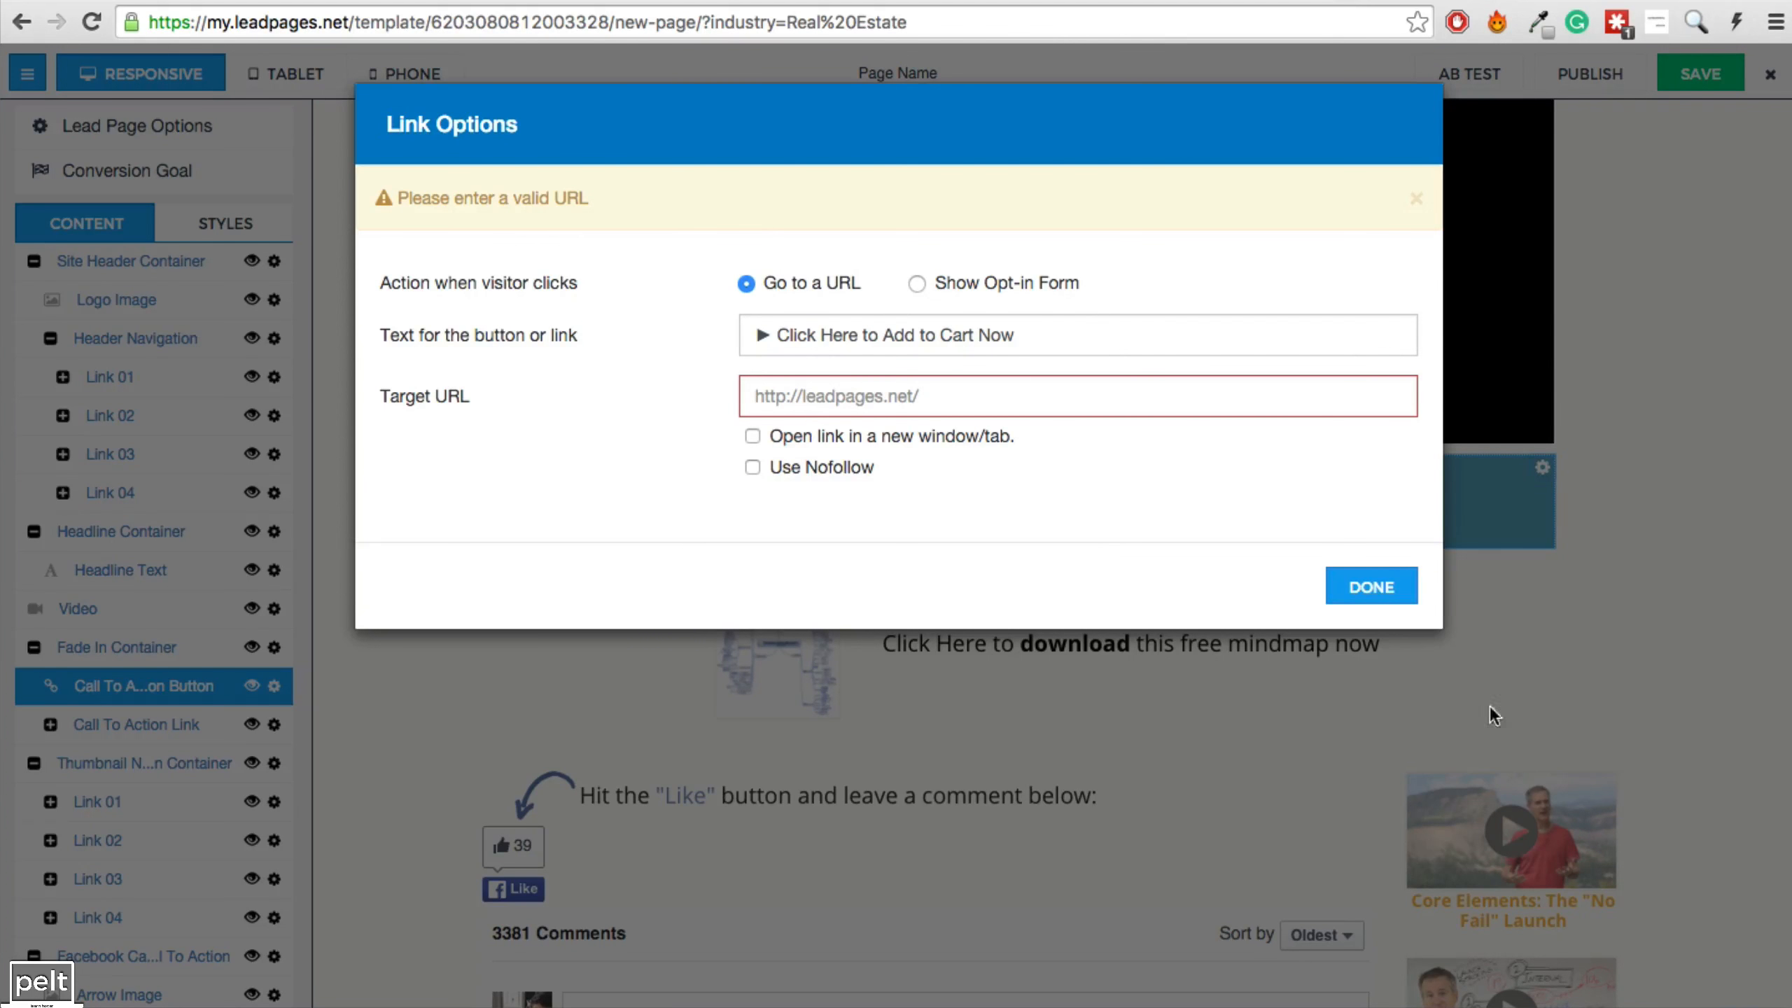
click(1374, 590)
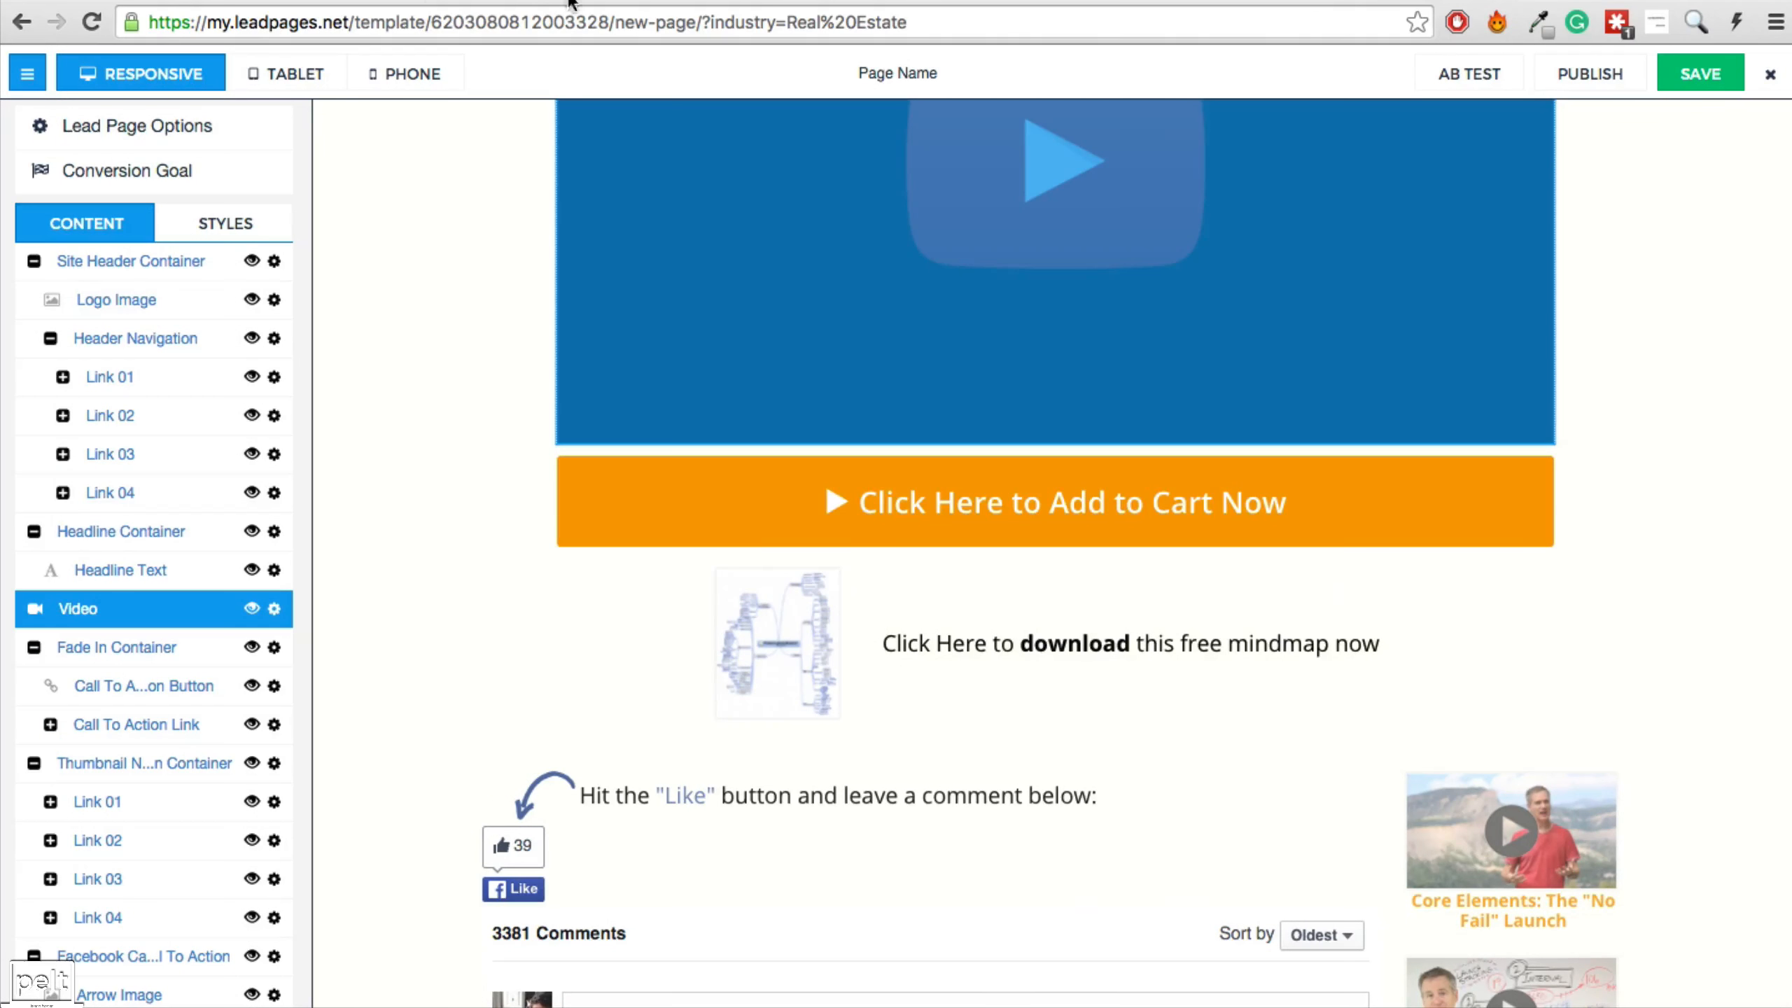
Link the button to BensSuburbTemplate.pdf and relabel it 'Download The Suburb Research Template'.
click(514, 2)
click(678, 1)
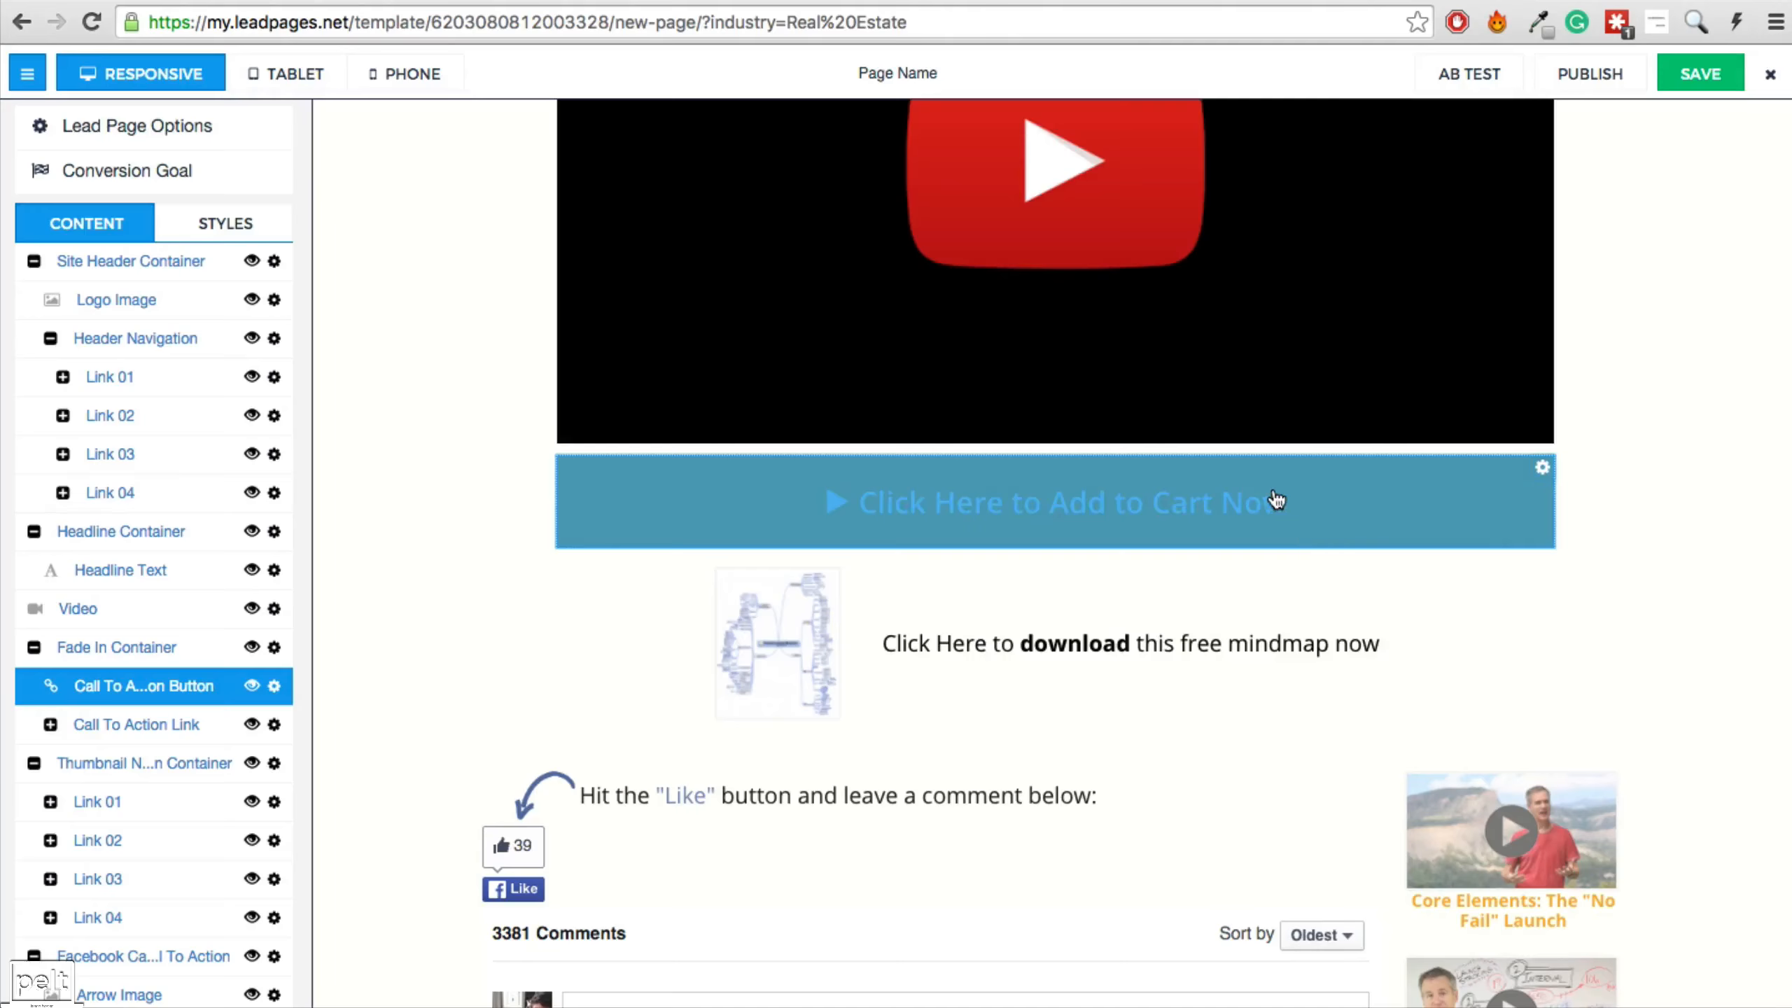
click(1276, 501)
click(837, 336)
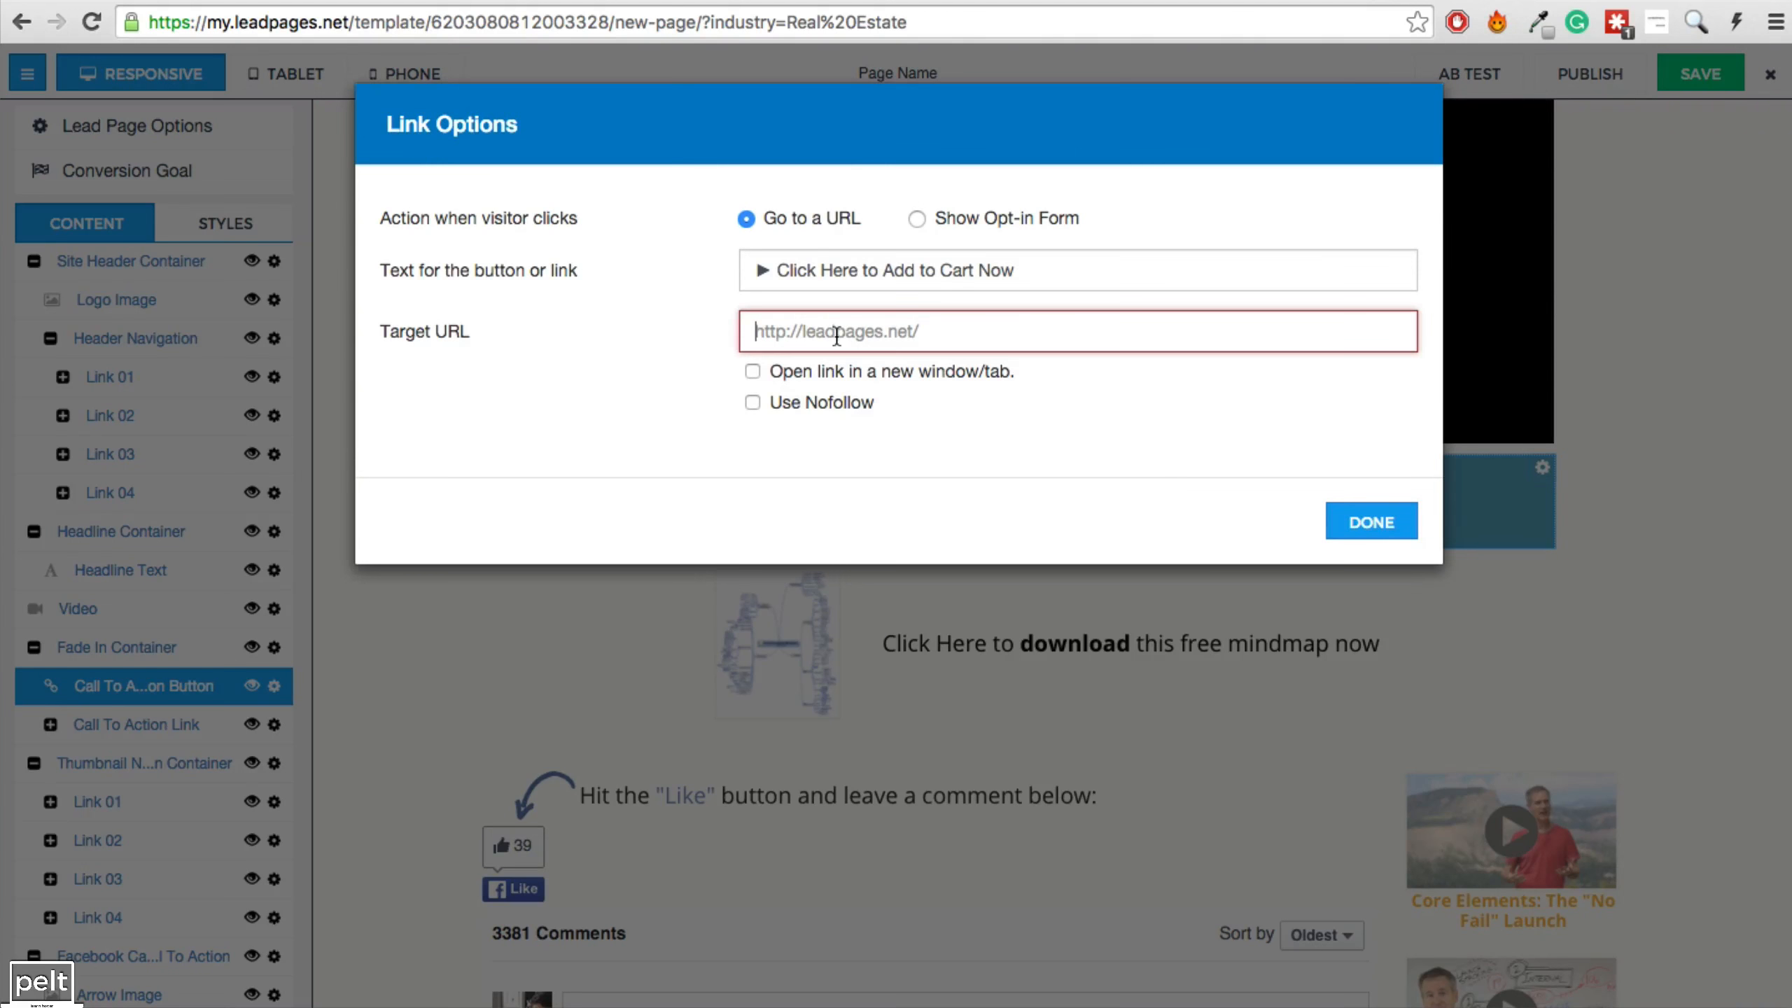
key(super+v)
drag(778, 270, 1031, 274)
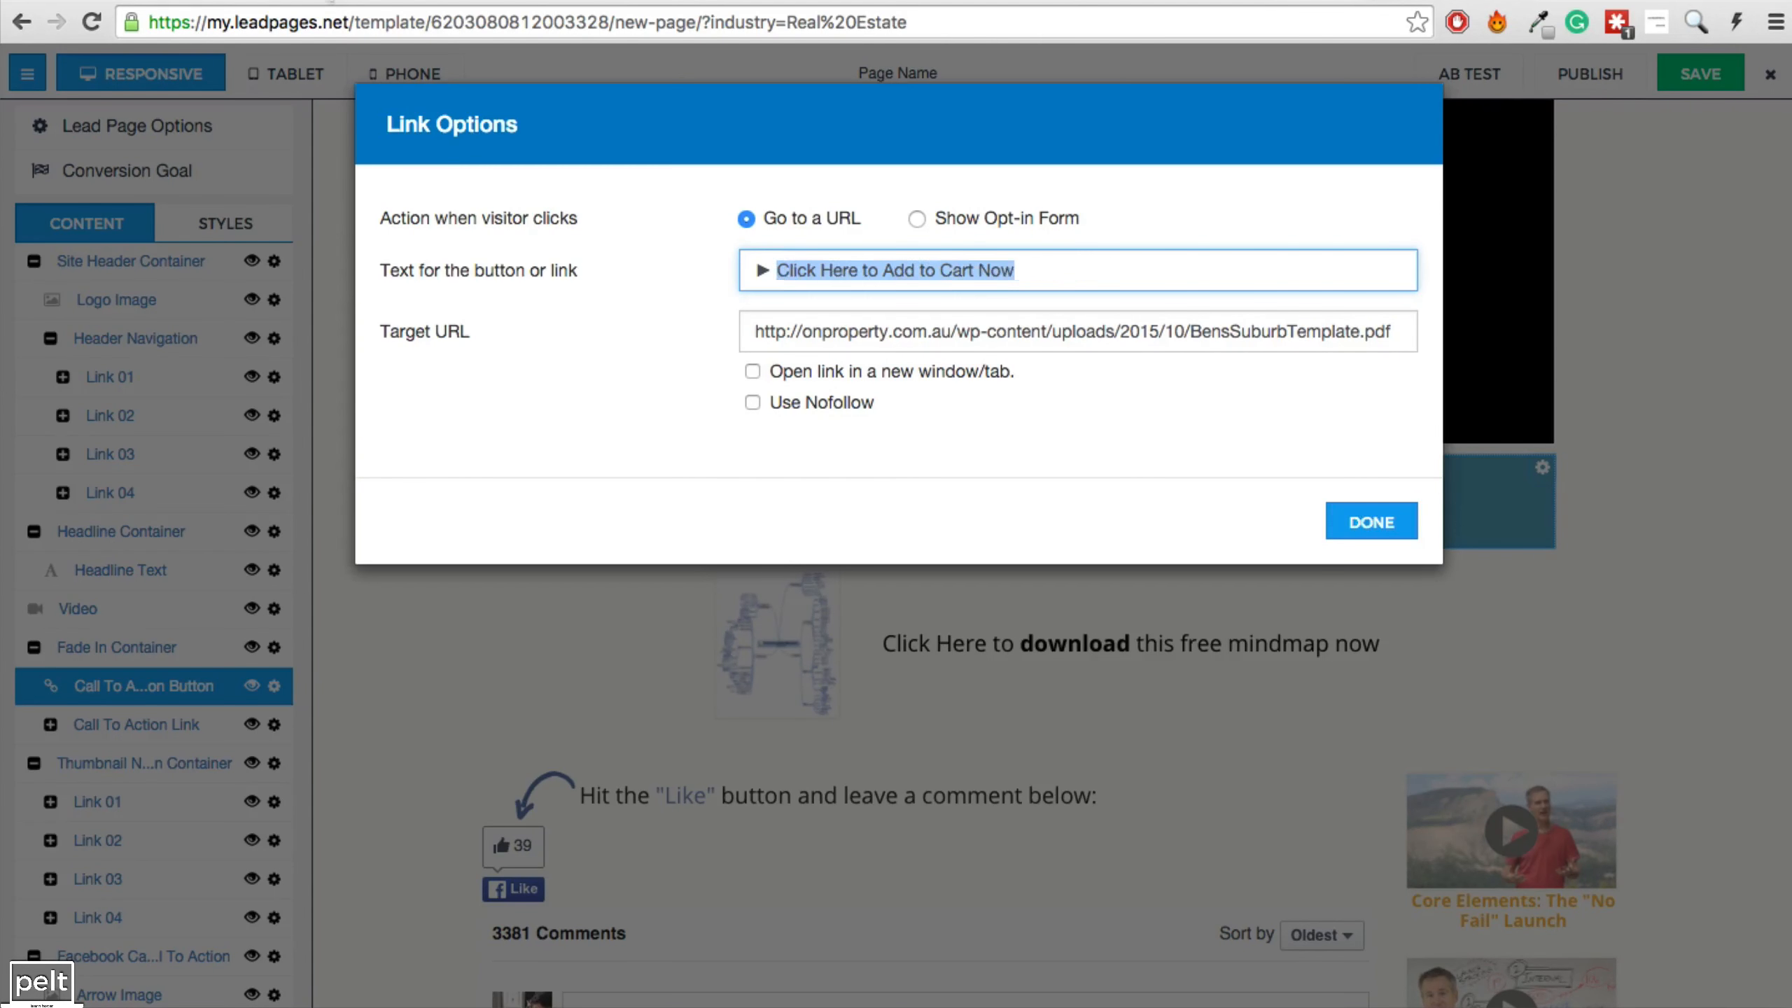
key(super+v)
click(1370, 522)
click(984, 697)
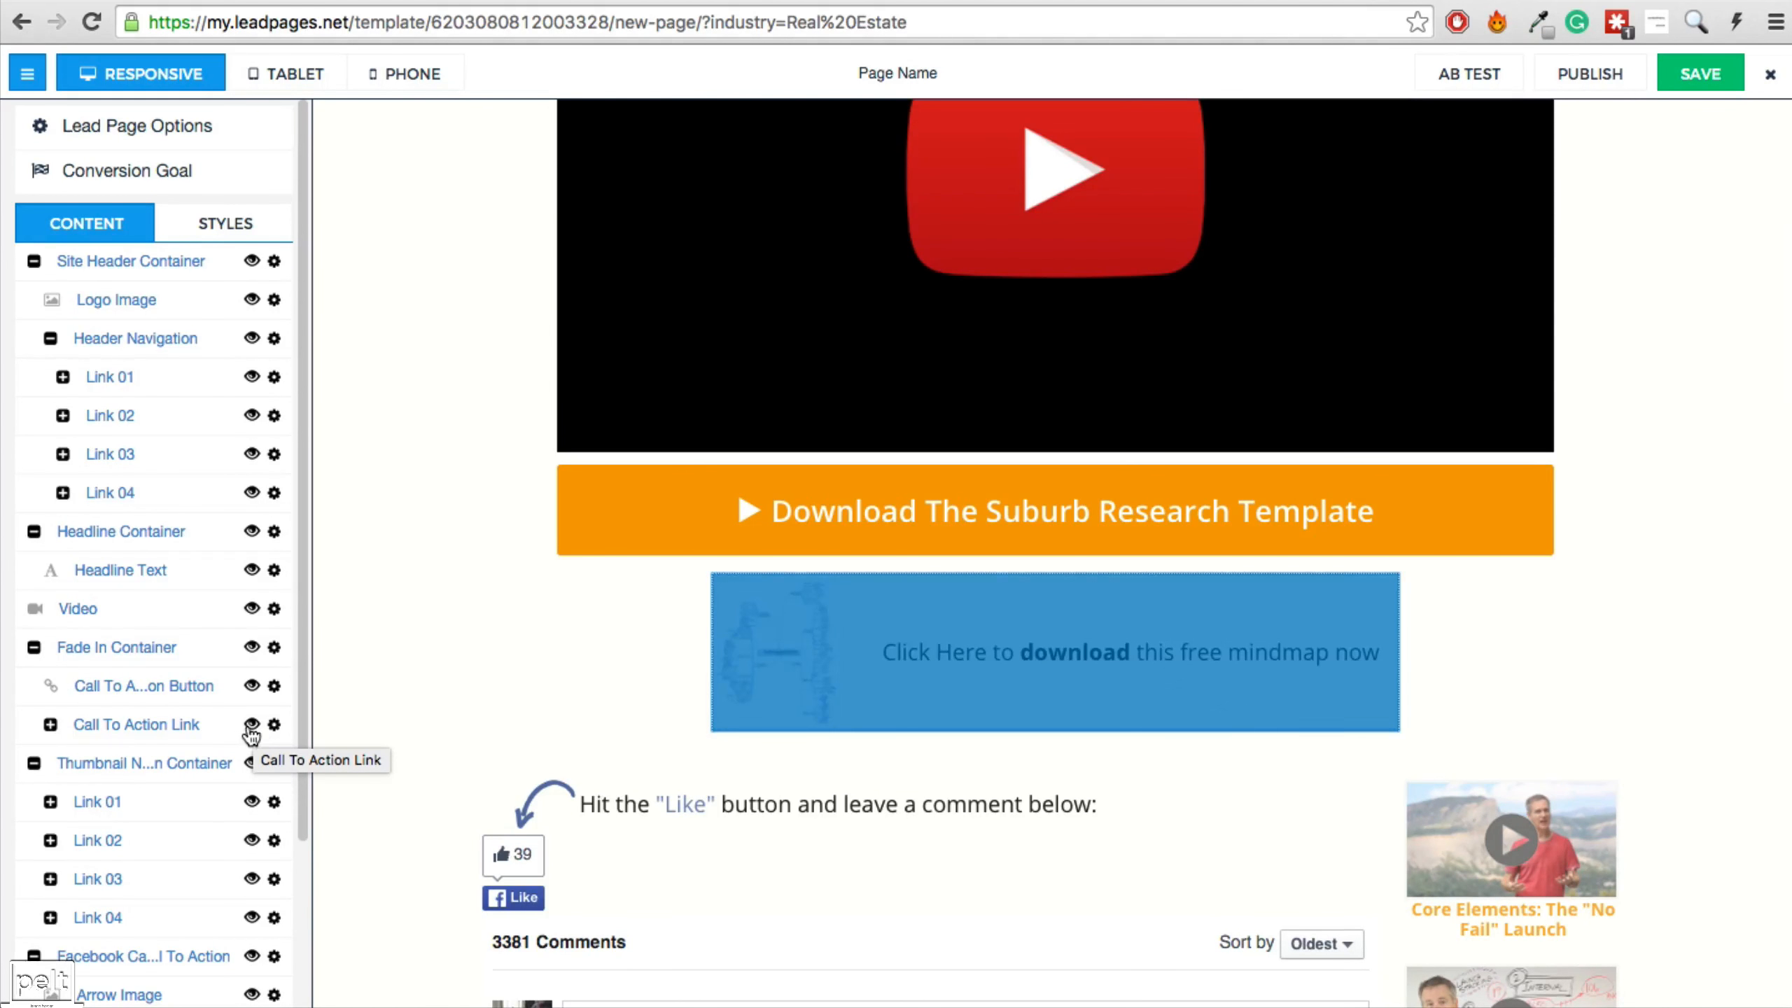
click(253, 726)
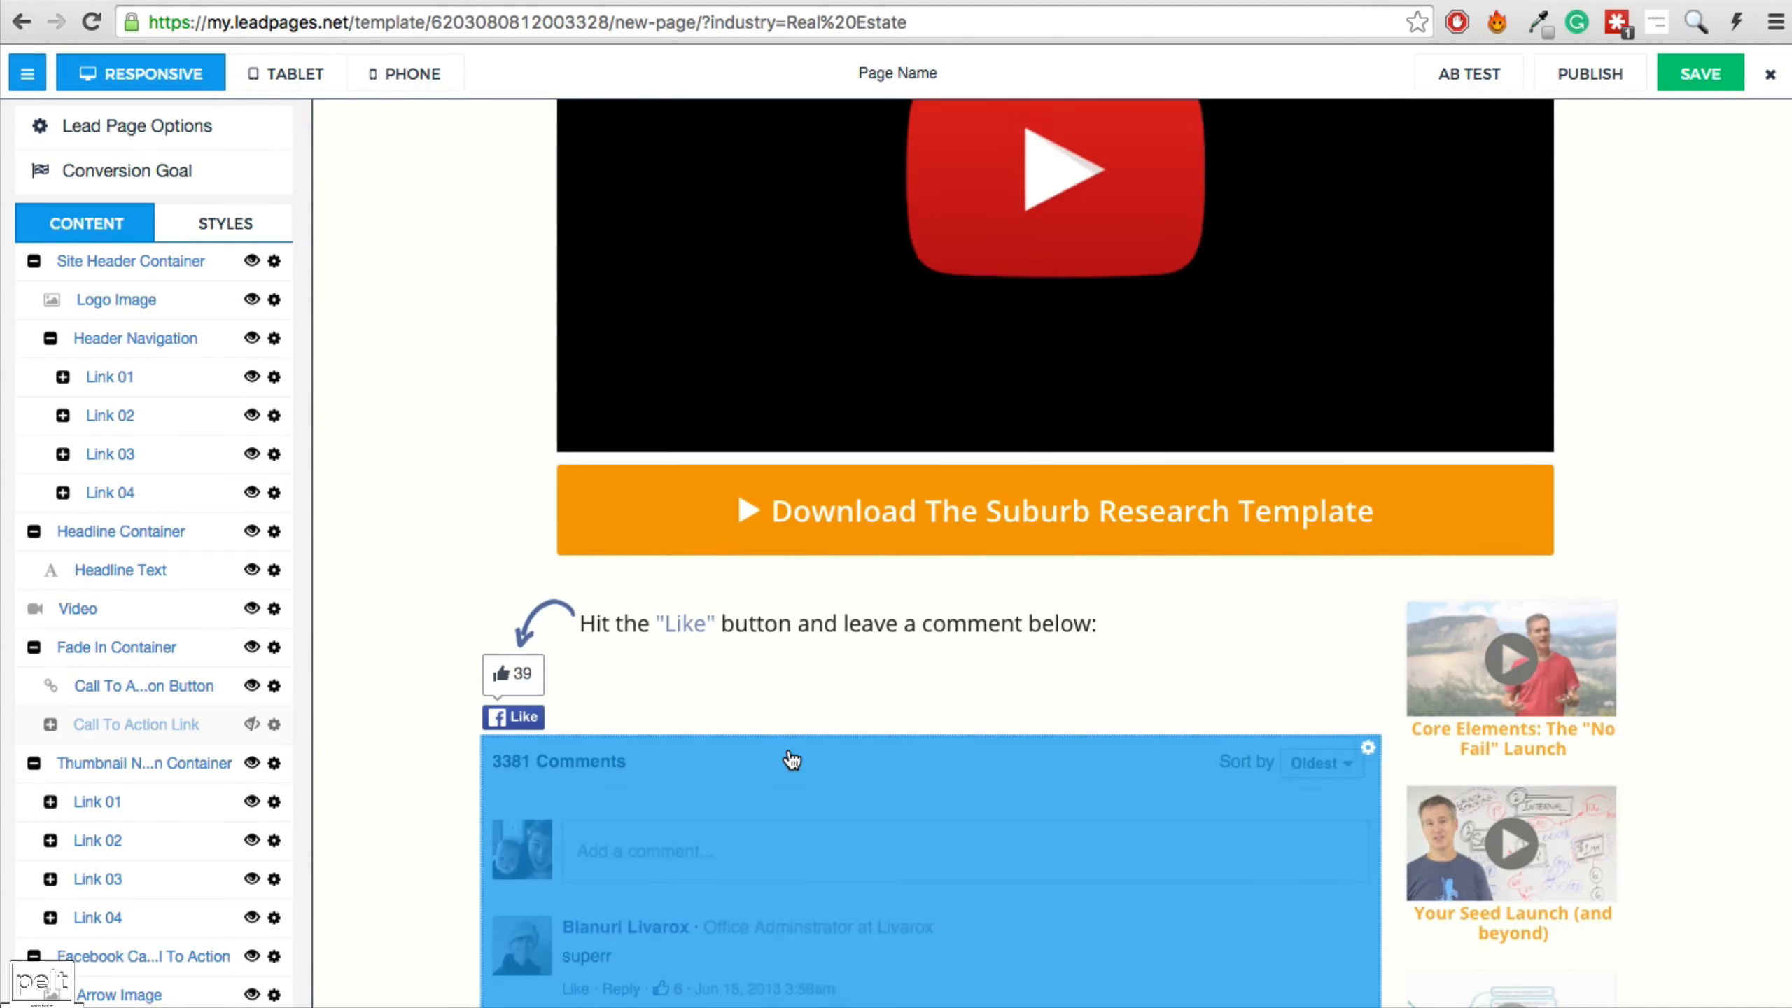
scroll(740, 664, down, 2)
click(540, 538)
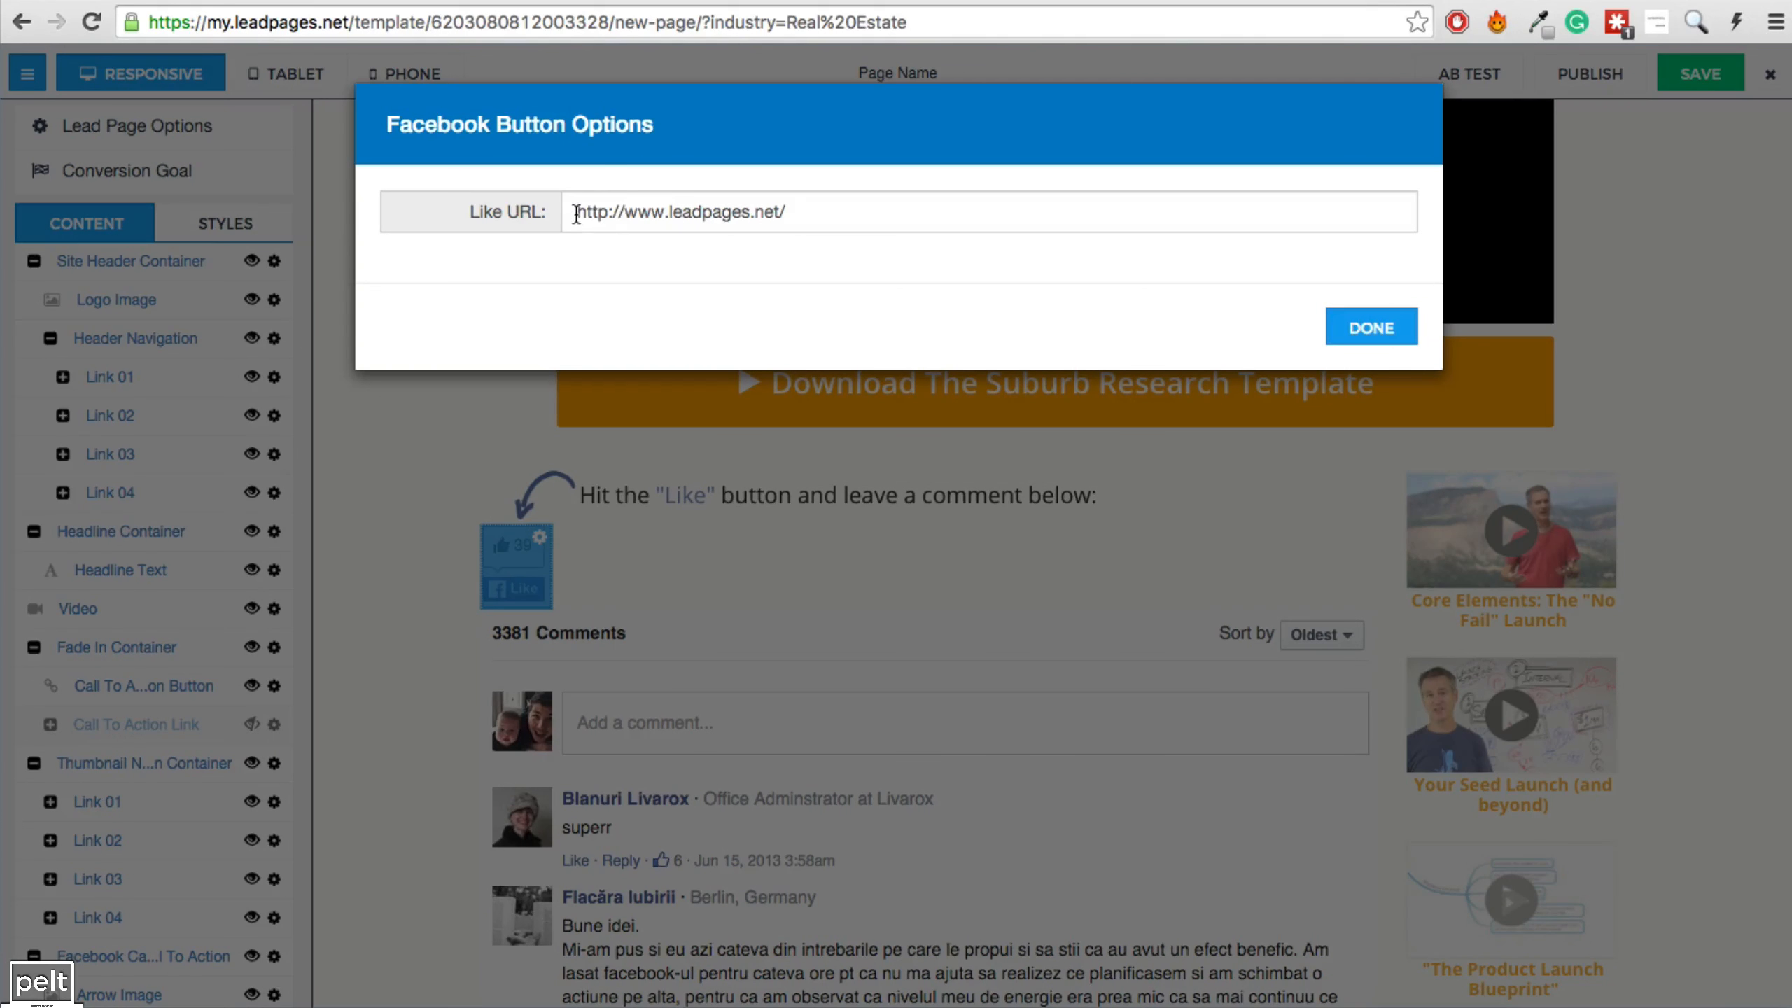
drag(576, 212, 880, 221)
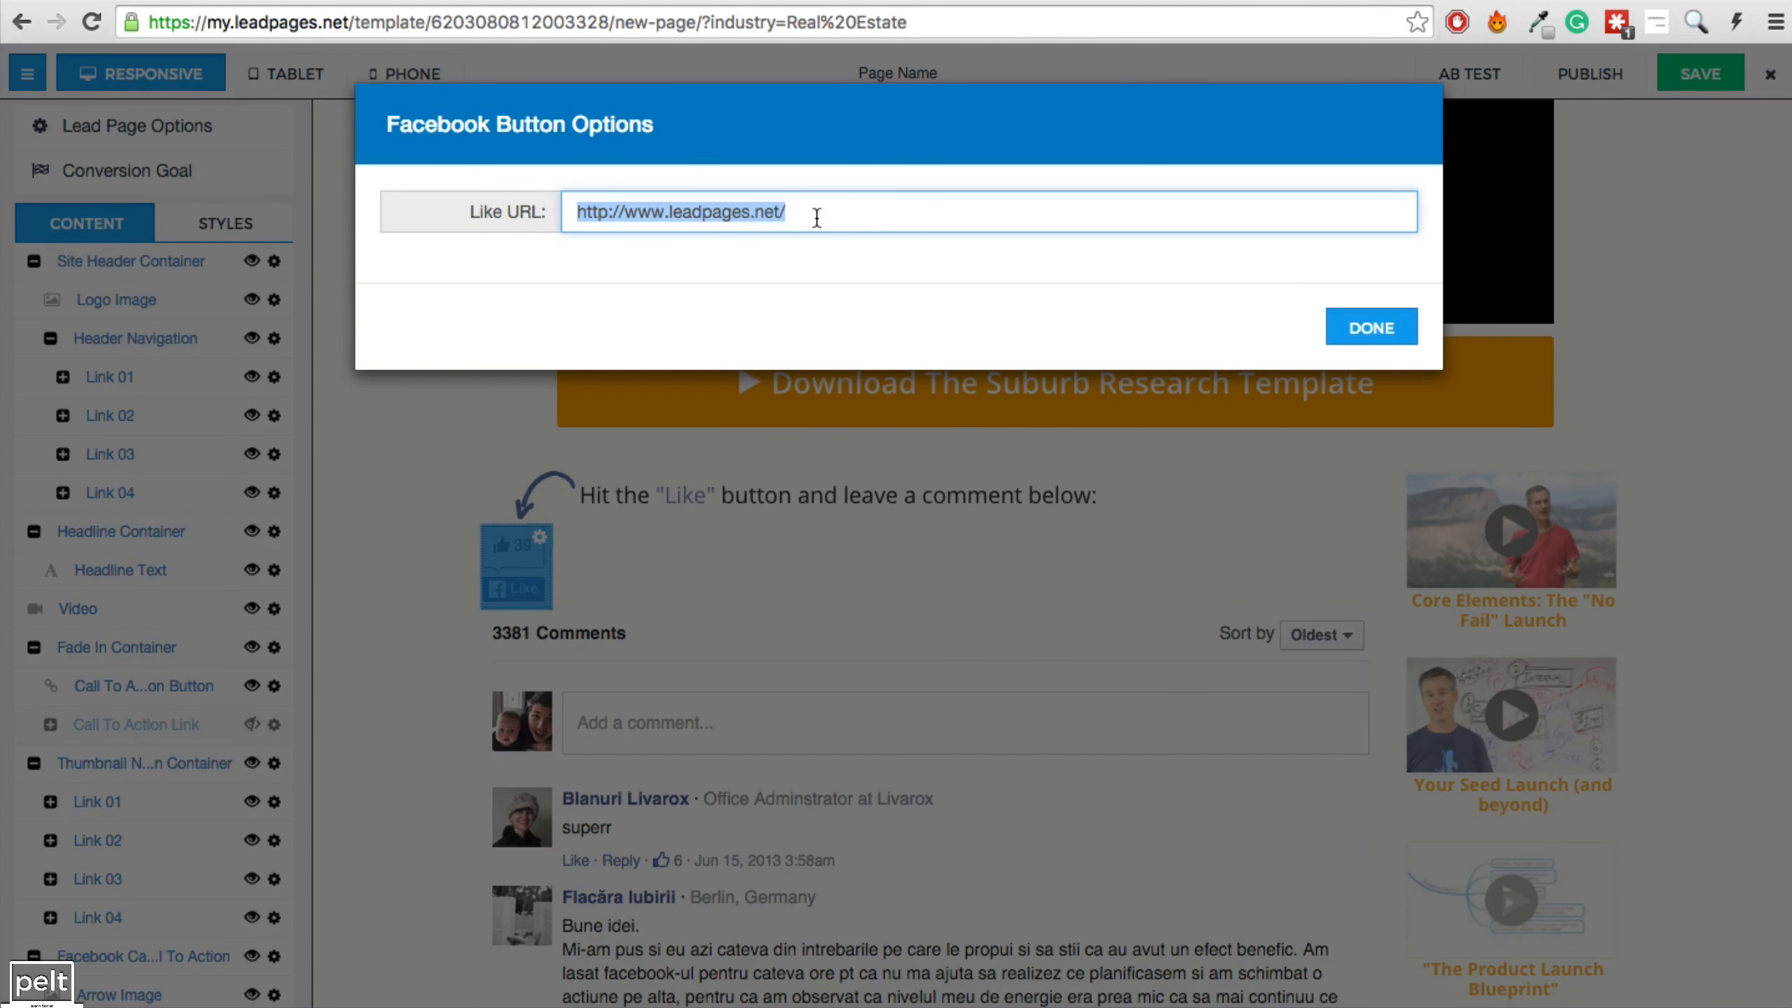
key(super+v)
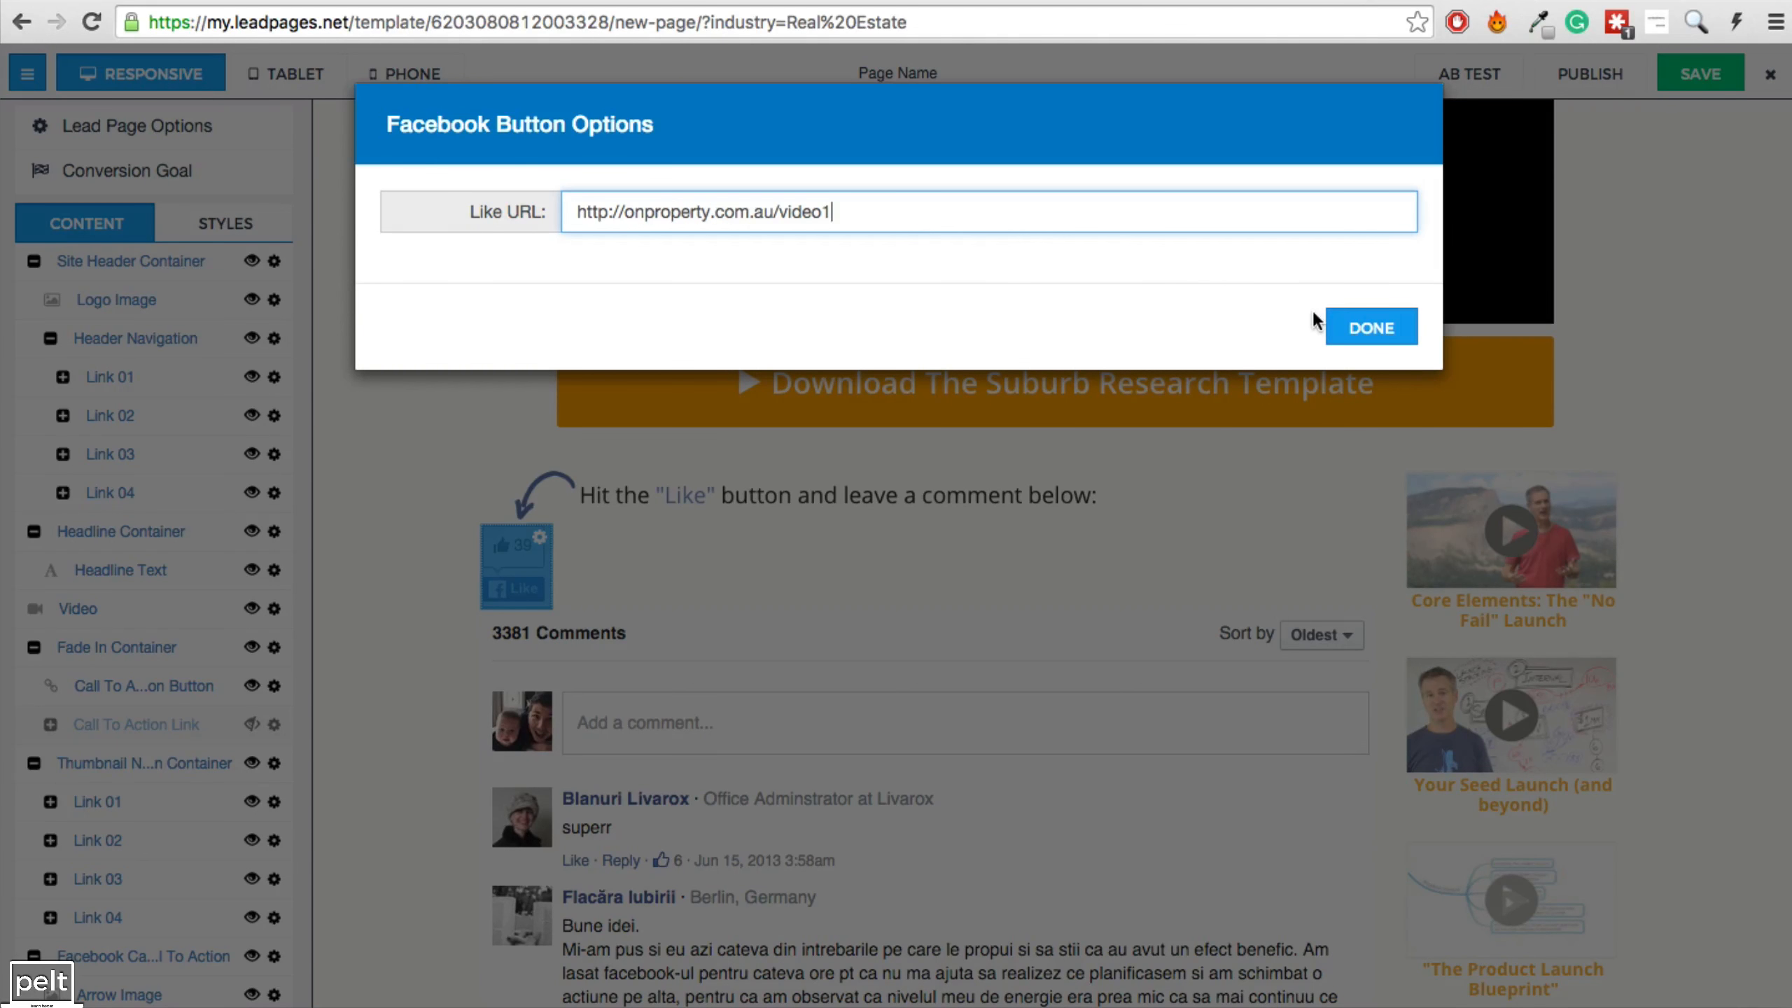
key(super+a)
click(1368, 328)
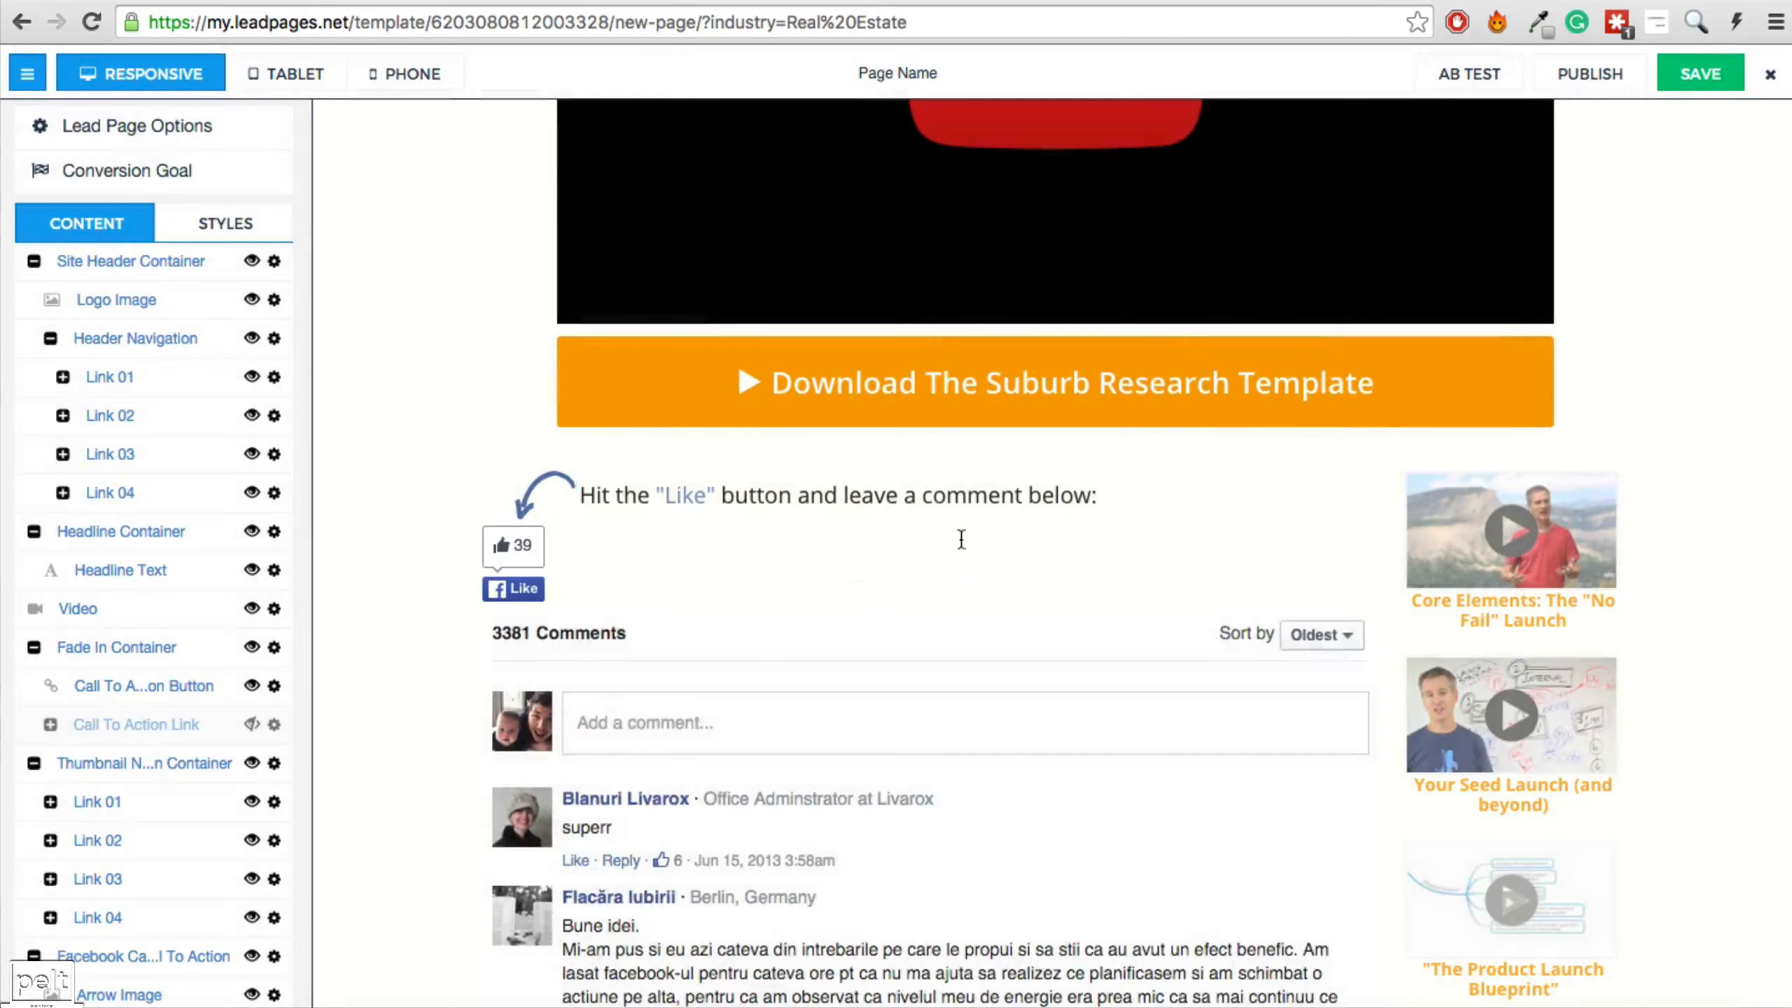
click(763, 758)
click(692, 214)
key(super+a)
key(super+v)
click(1358, 381)
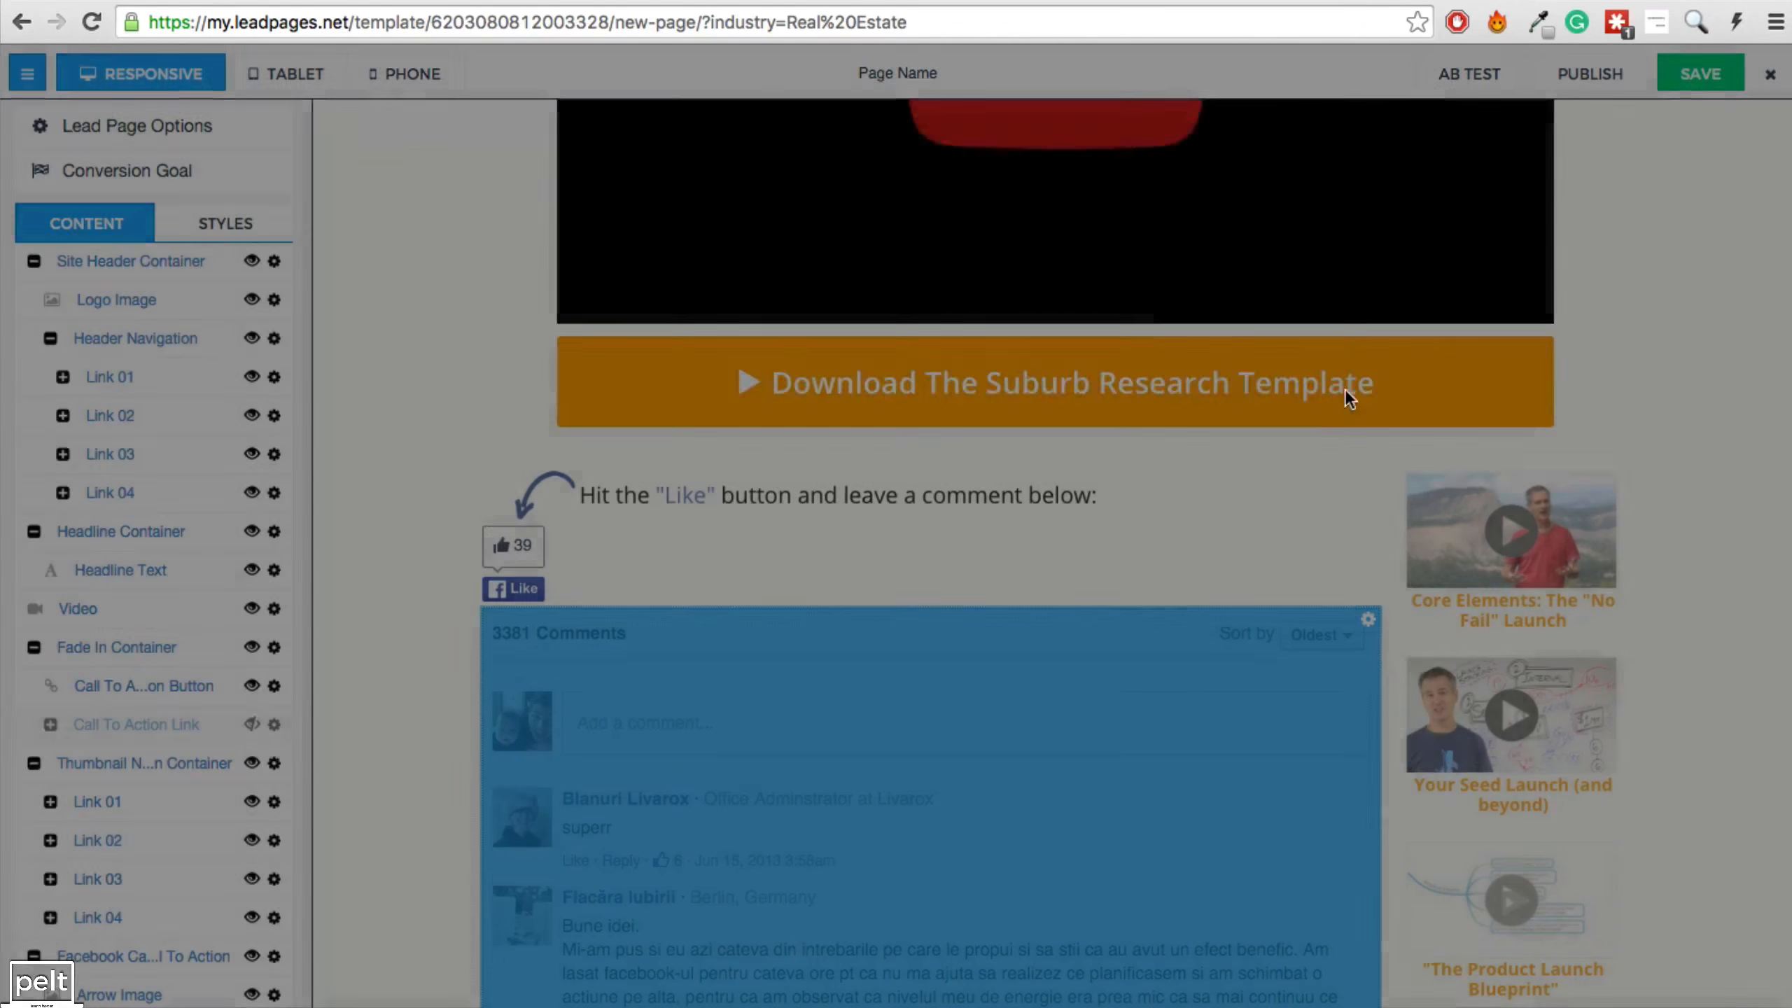
Retitle the first sidebar thumbnail 'How To Choose The Correct Site To Develop'.
scroll(1388, 667, down, 10)
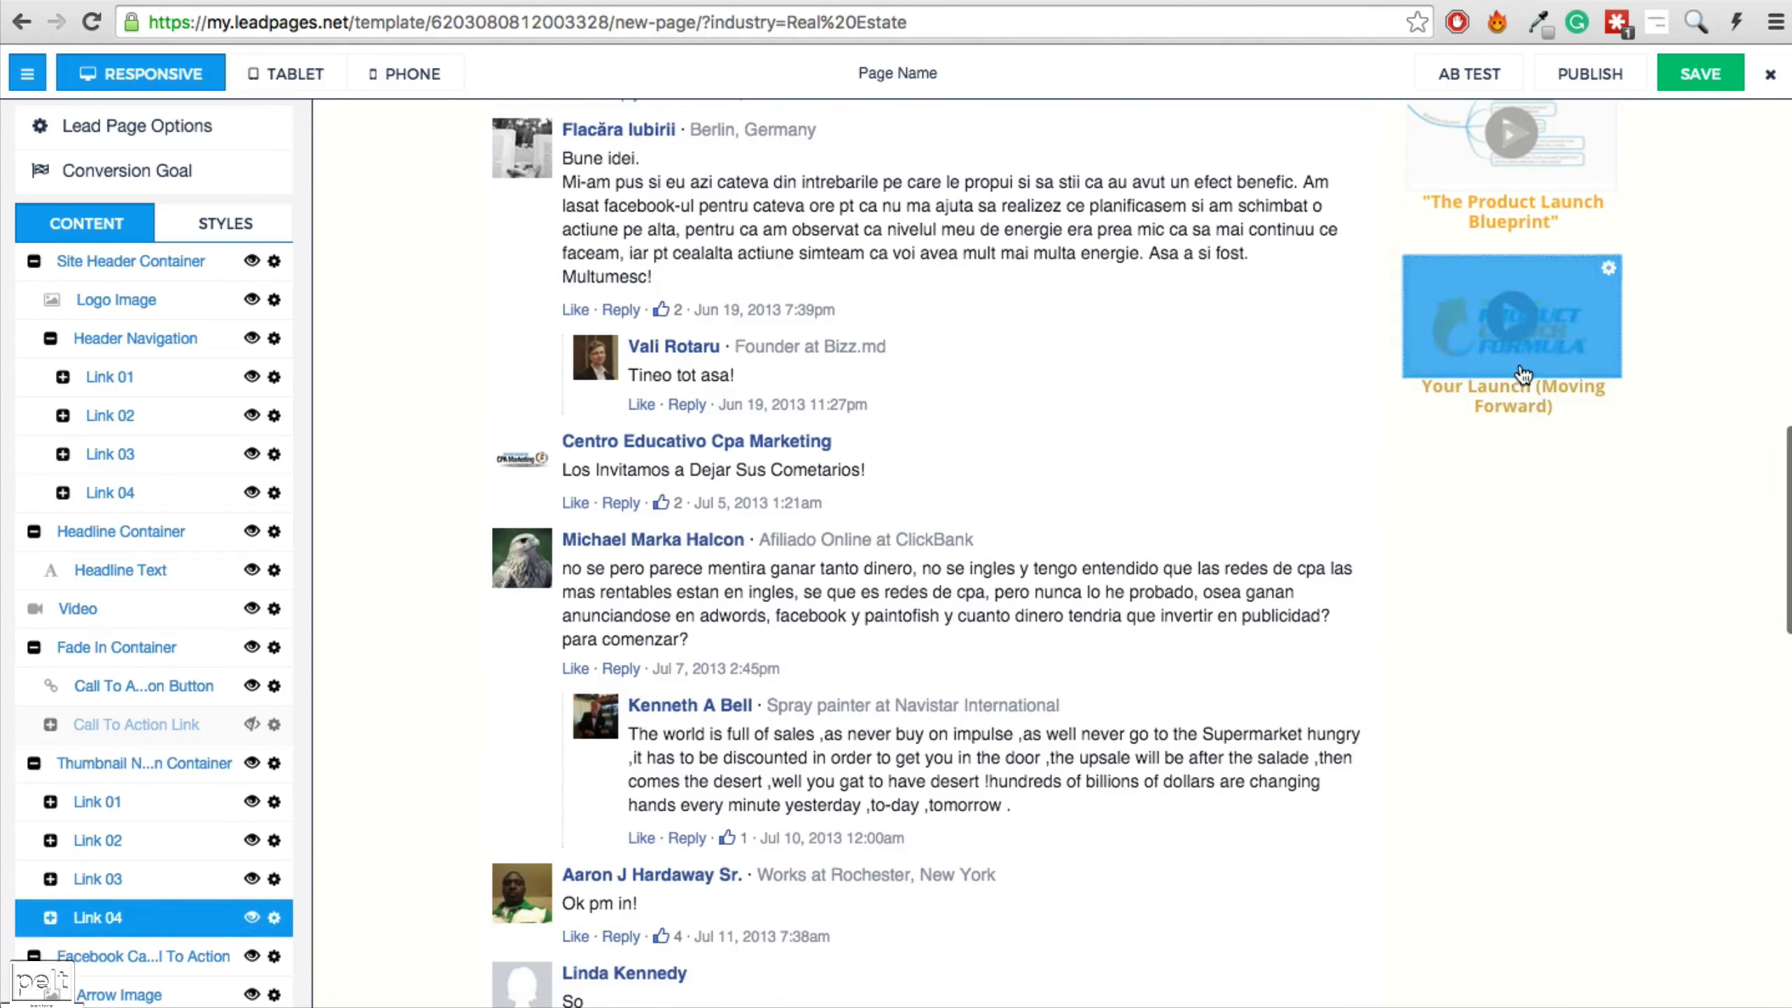
scroll(1513, 460, up, 8)
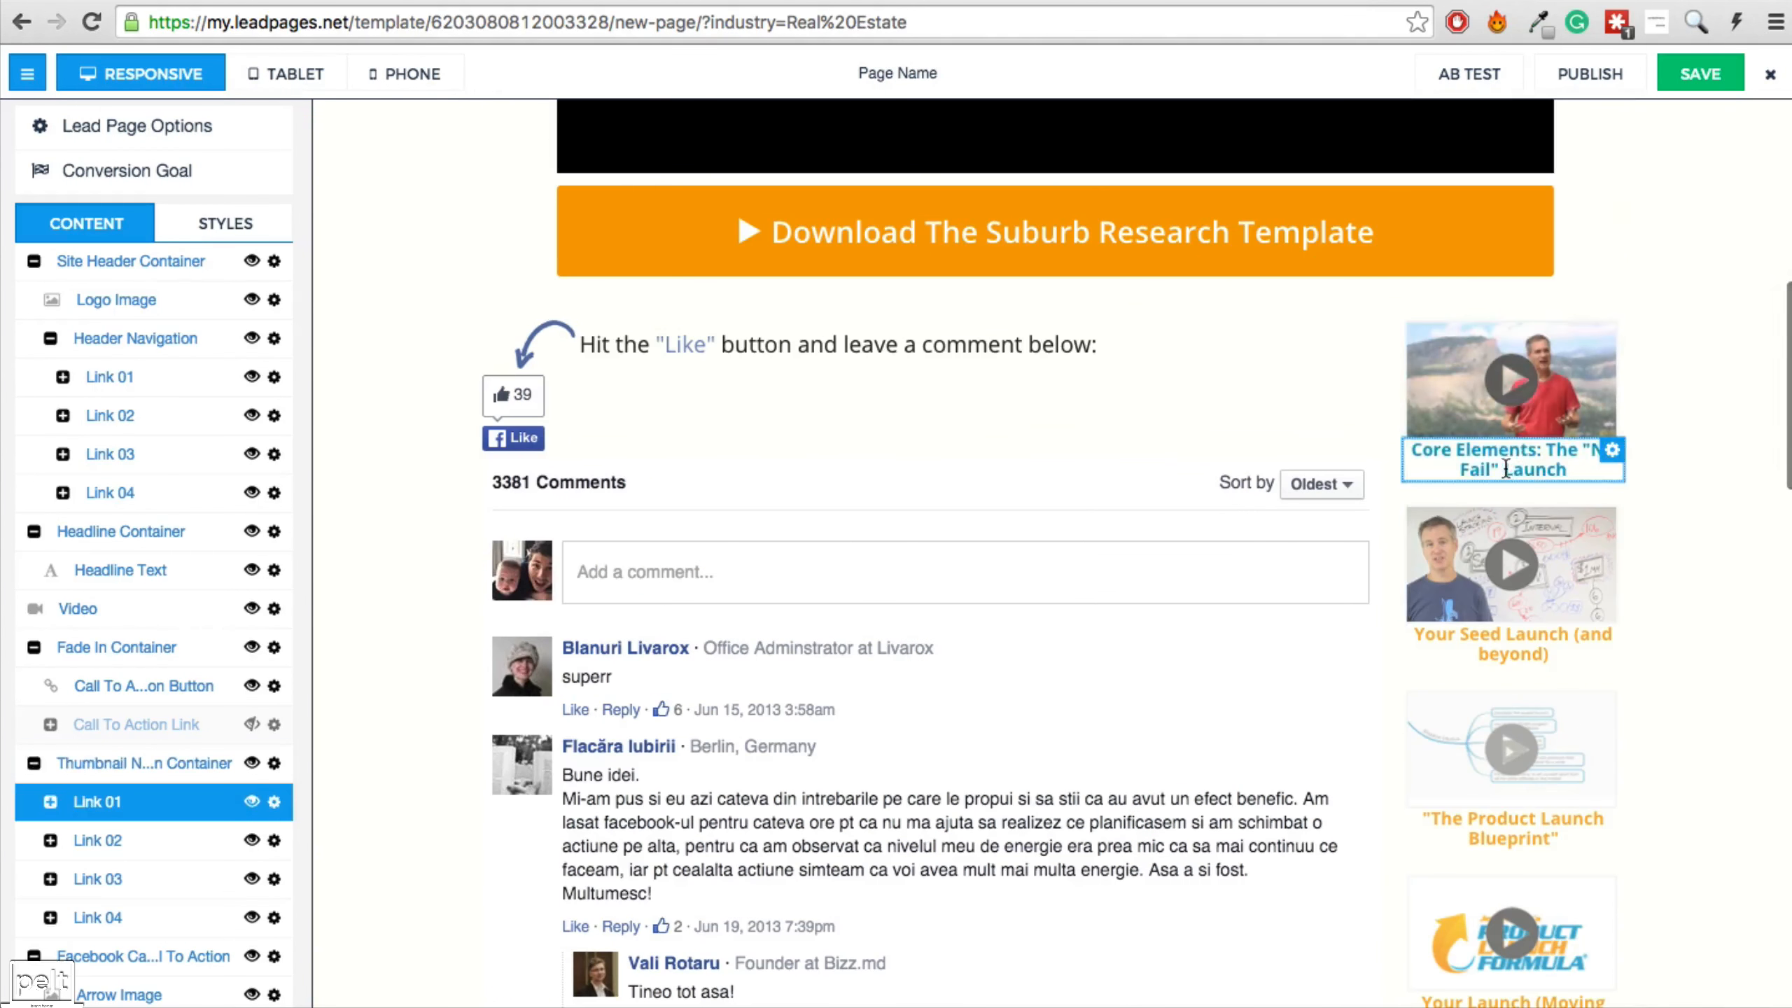
drag(1561, 467, 1419, 451)
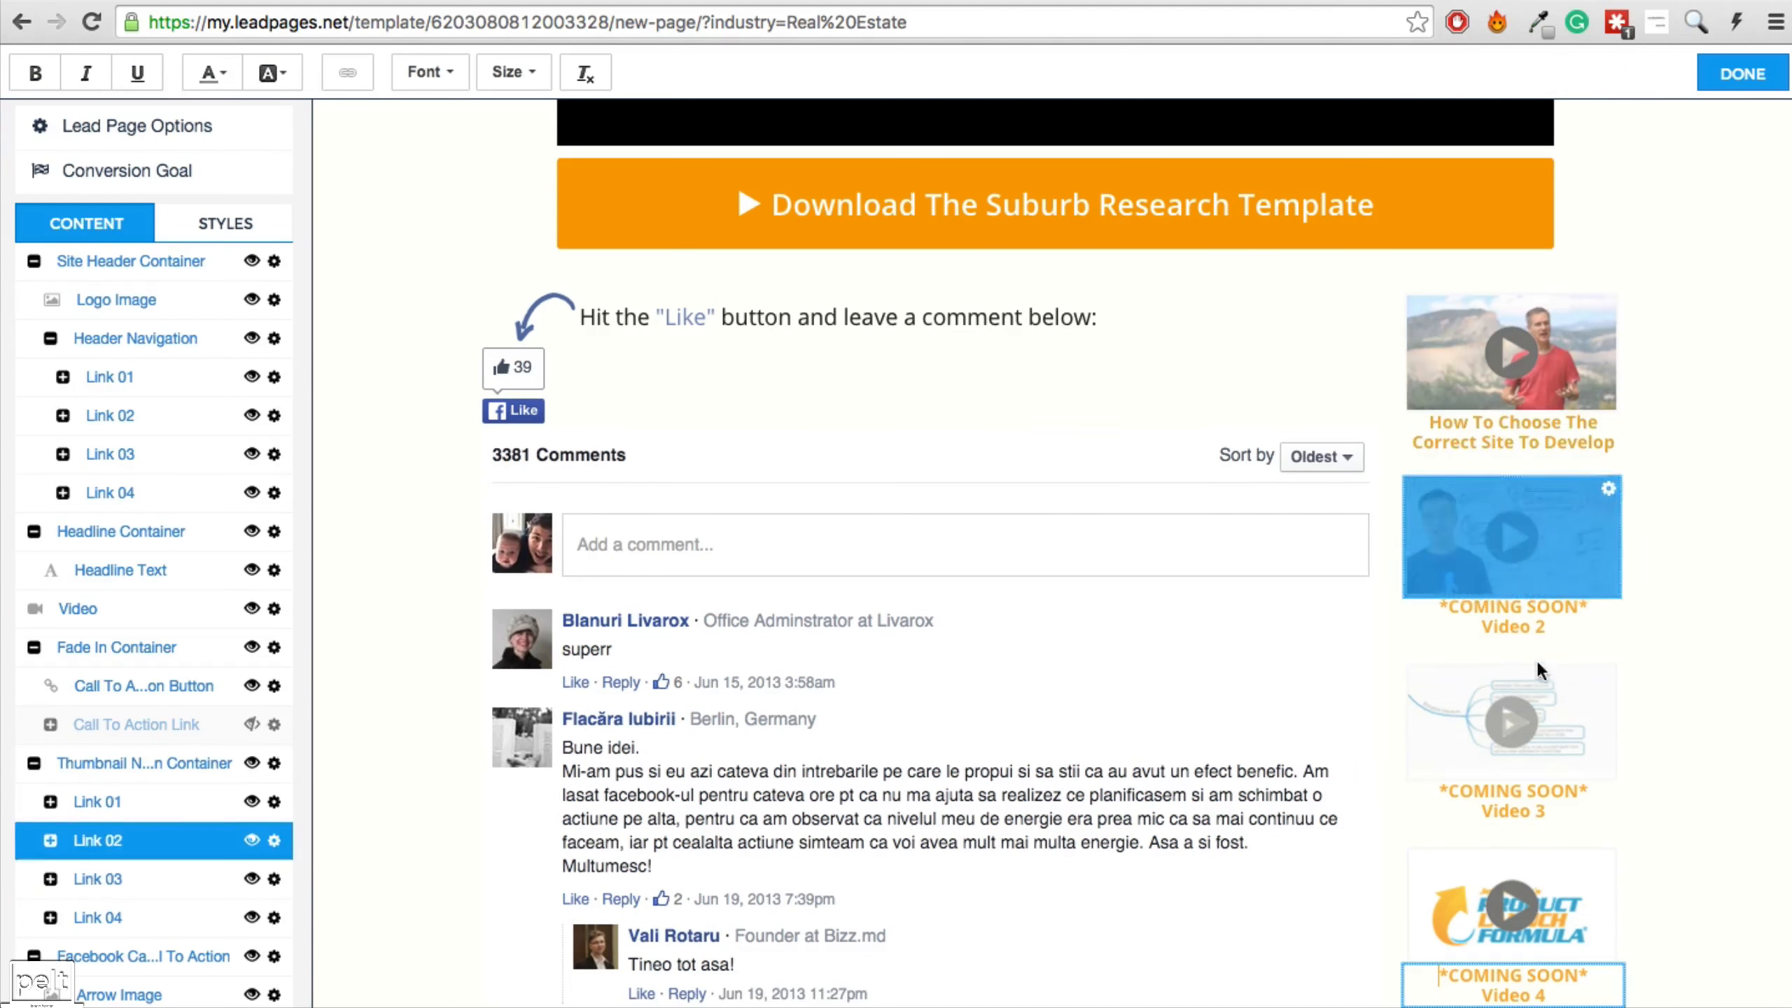
click(1554, 621)
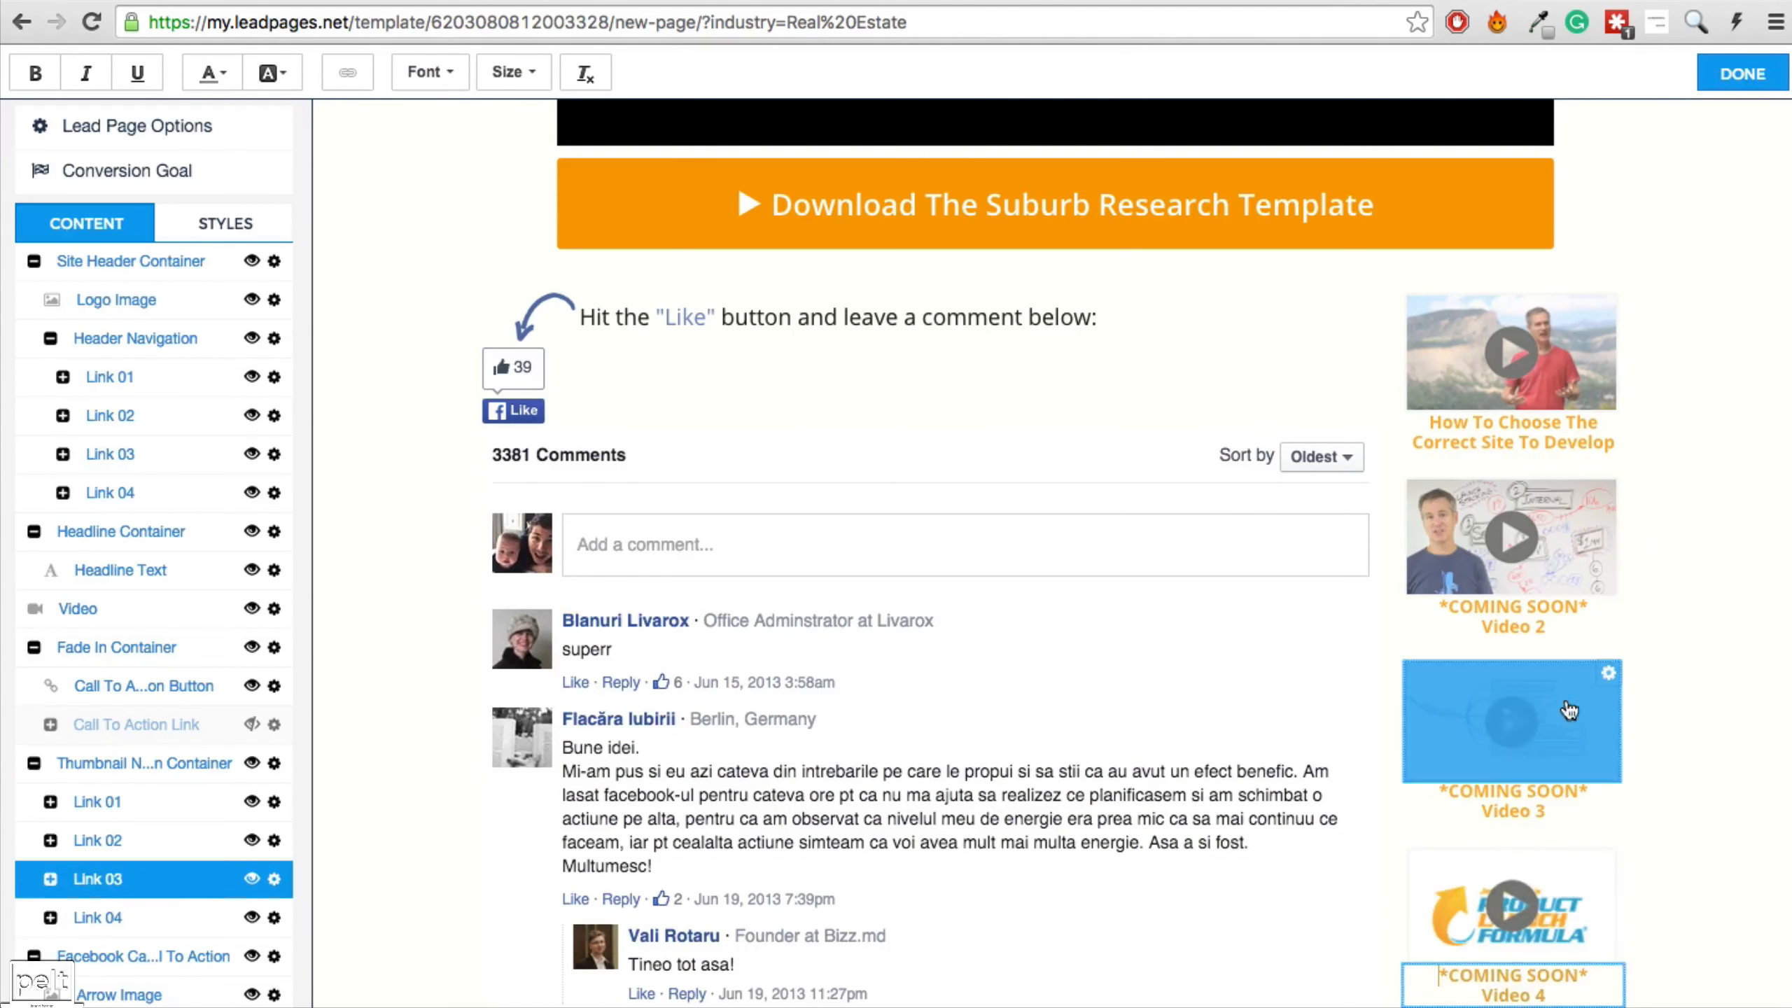
Make the *COMING SOON* Video 2 thumbnail title light grey and bring up its image choices.
drag(1560, 622, 1434, 604)
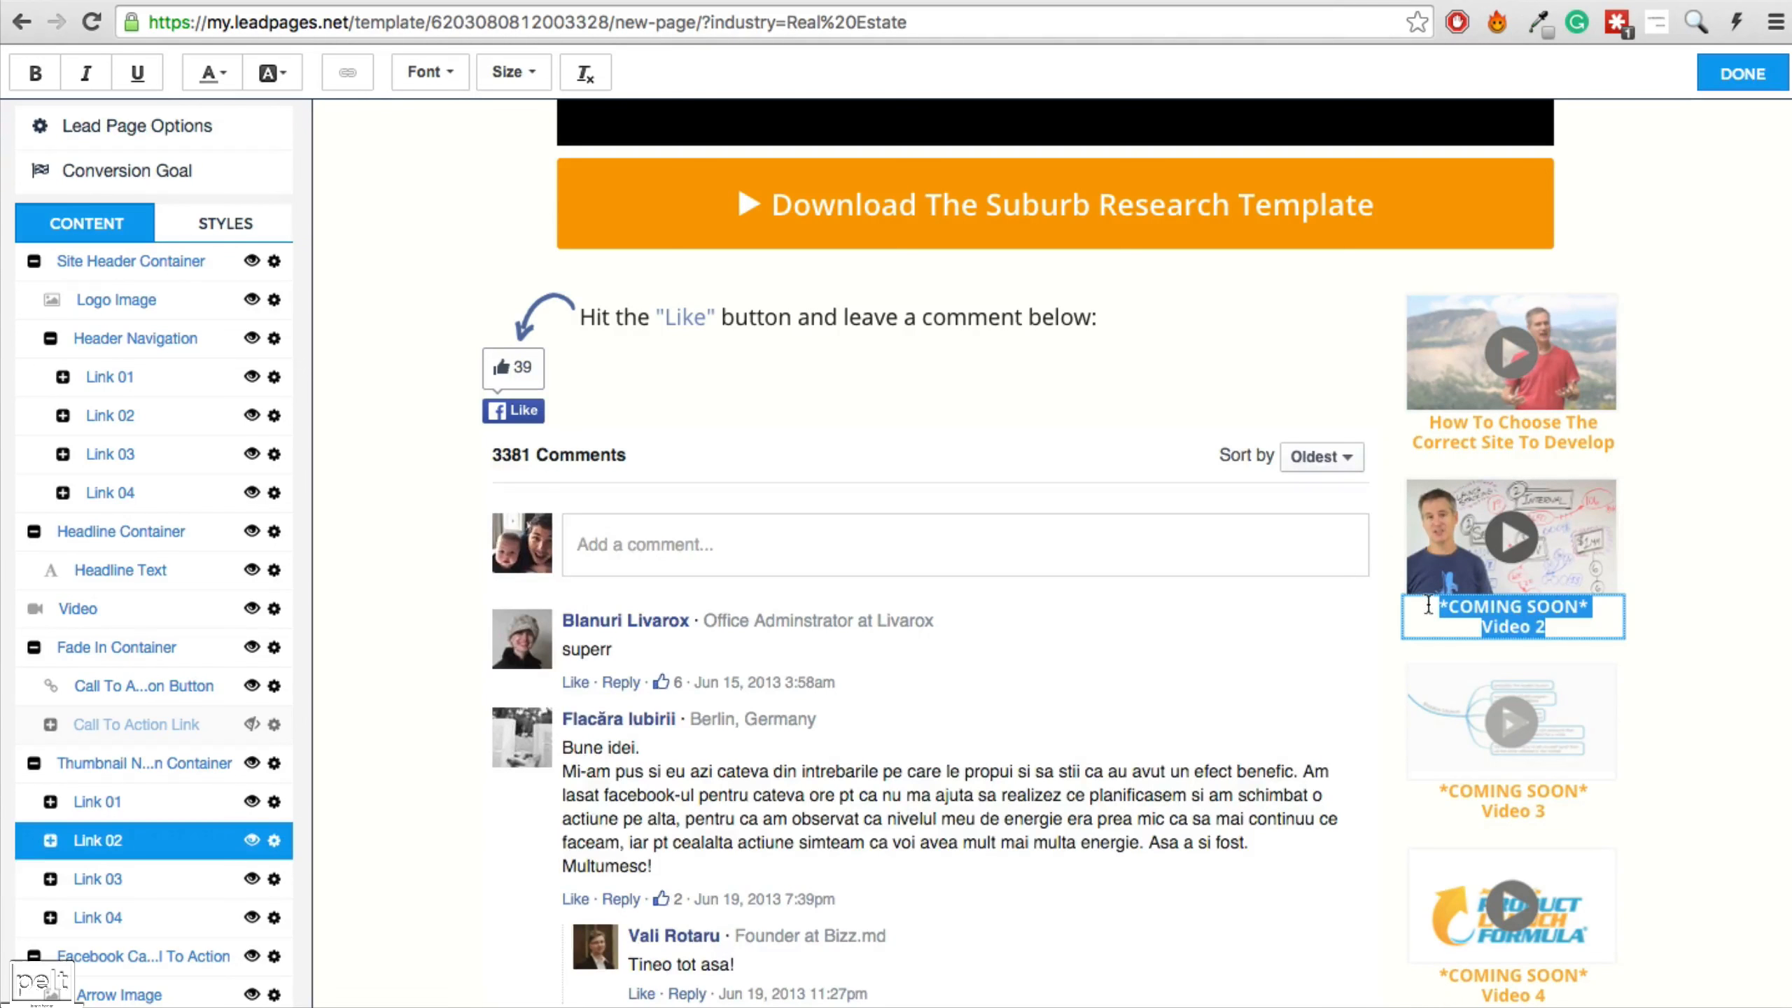
click(211, 73)
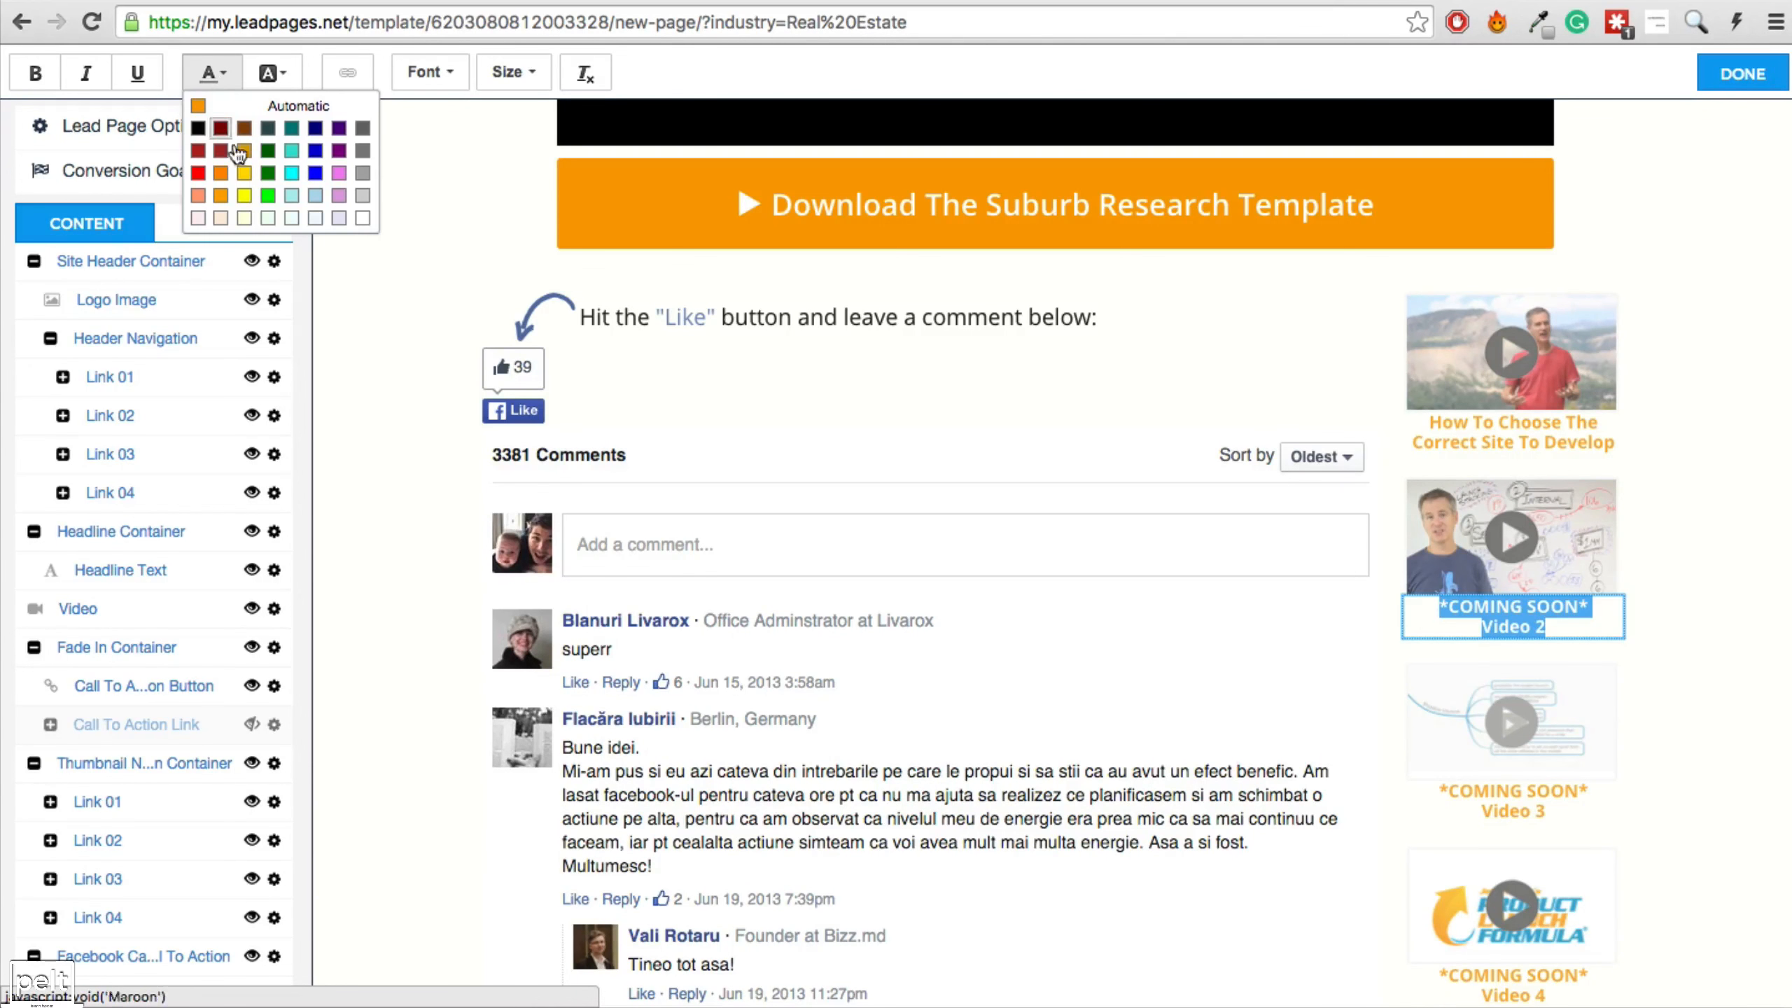
click(365, 209)
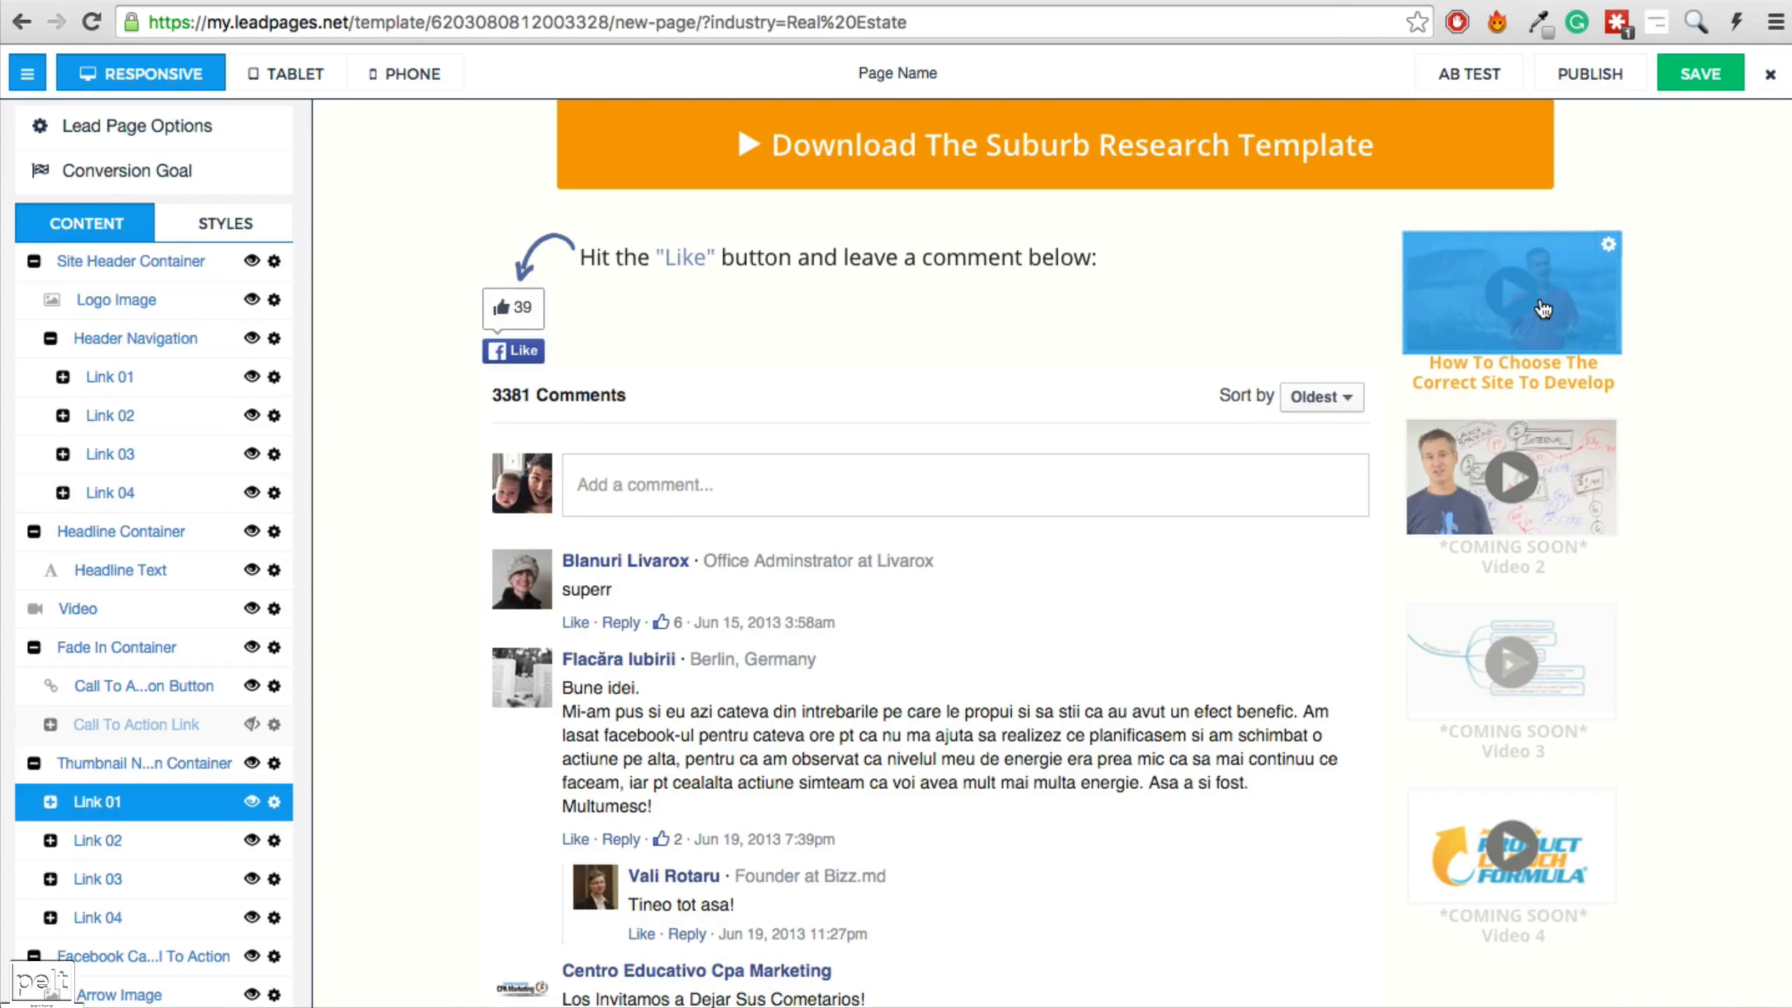
click(1522, 491)
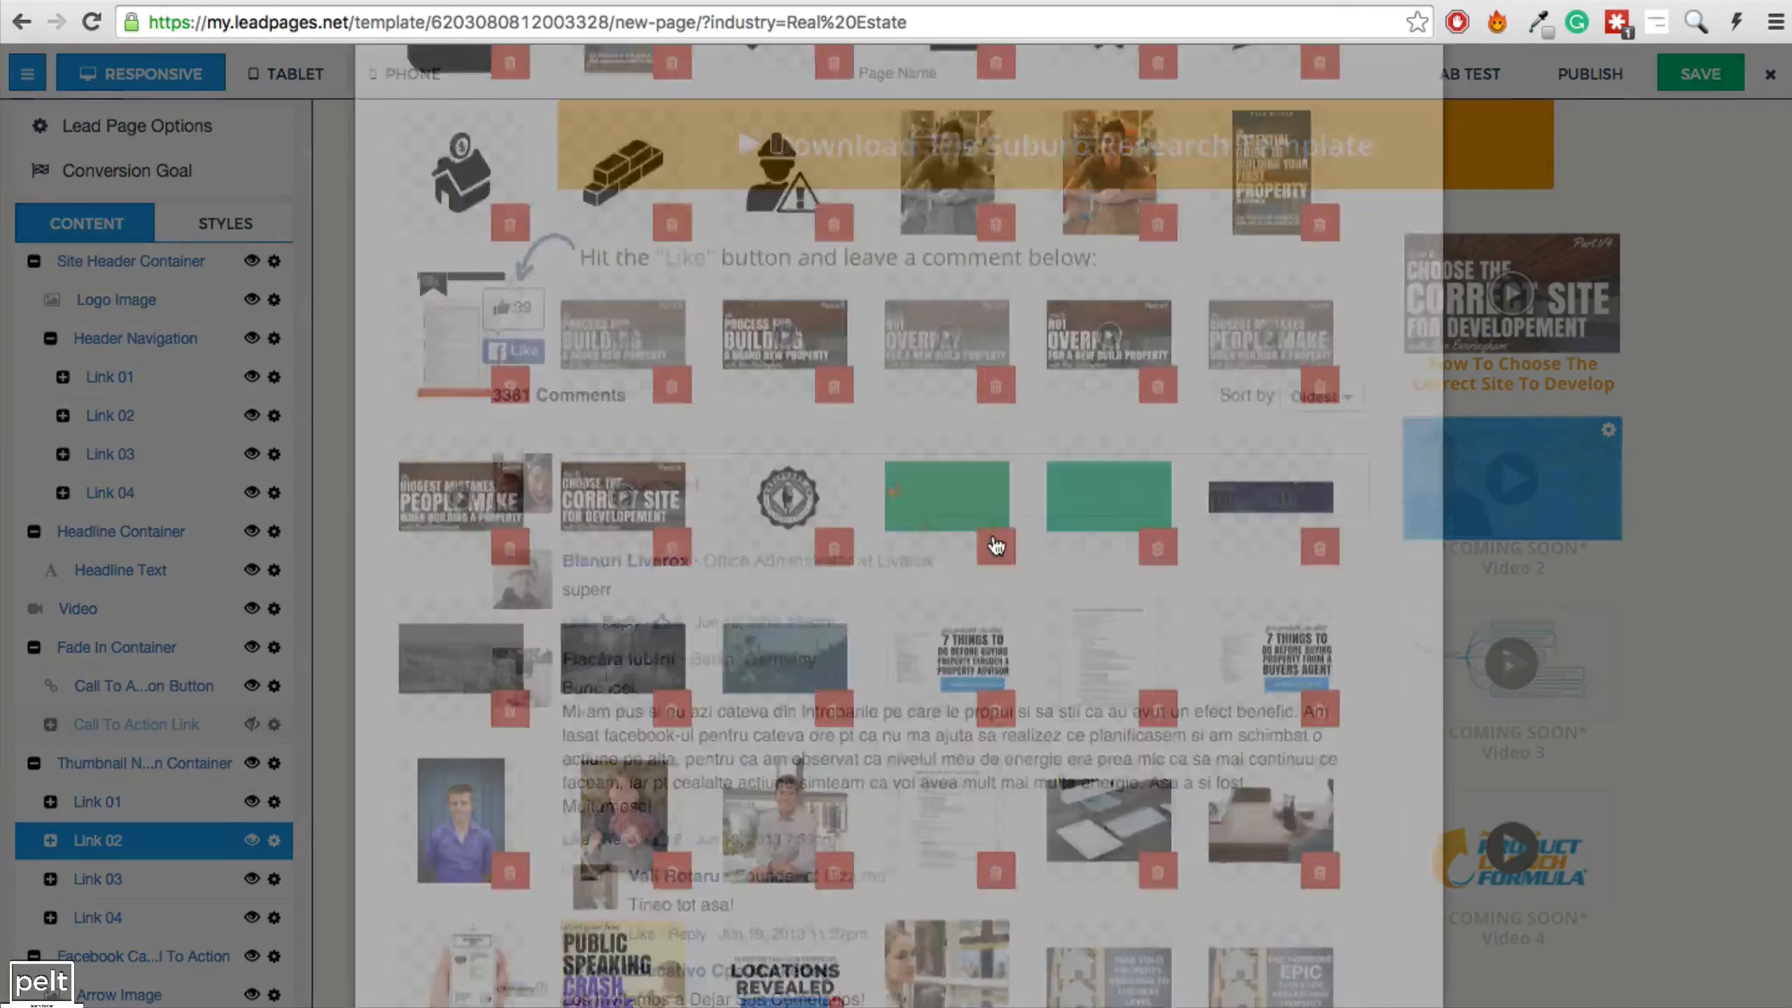
Give the Video 2 thumbnail the Biggest Mistakes cover image, then start on Video 3.
scroll(598, 424, down, 10)
scroll(599, 424, down, 1)
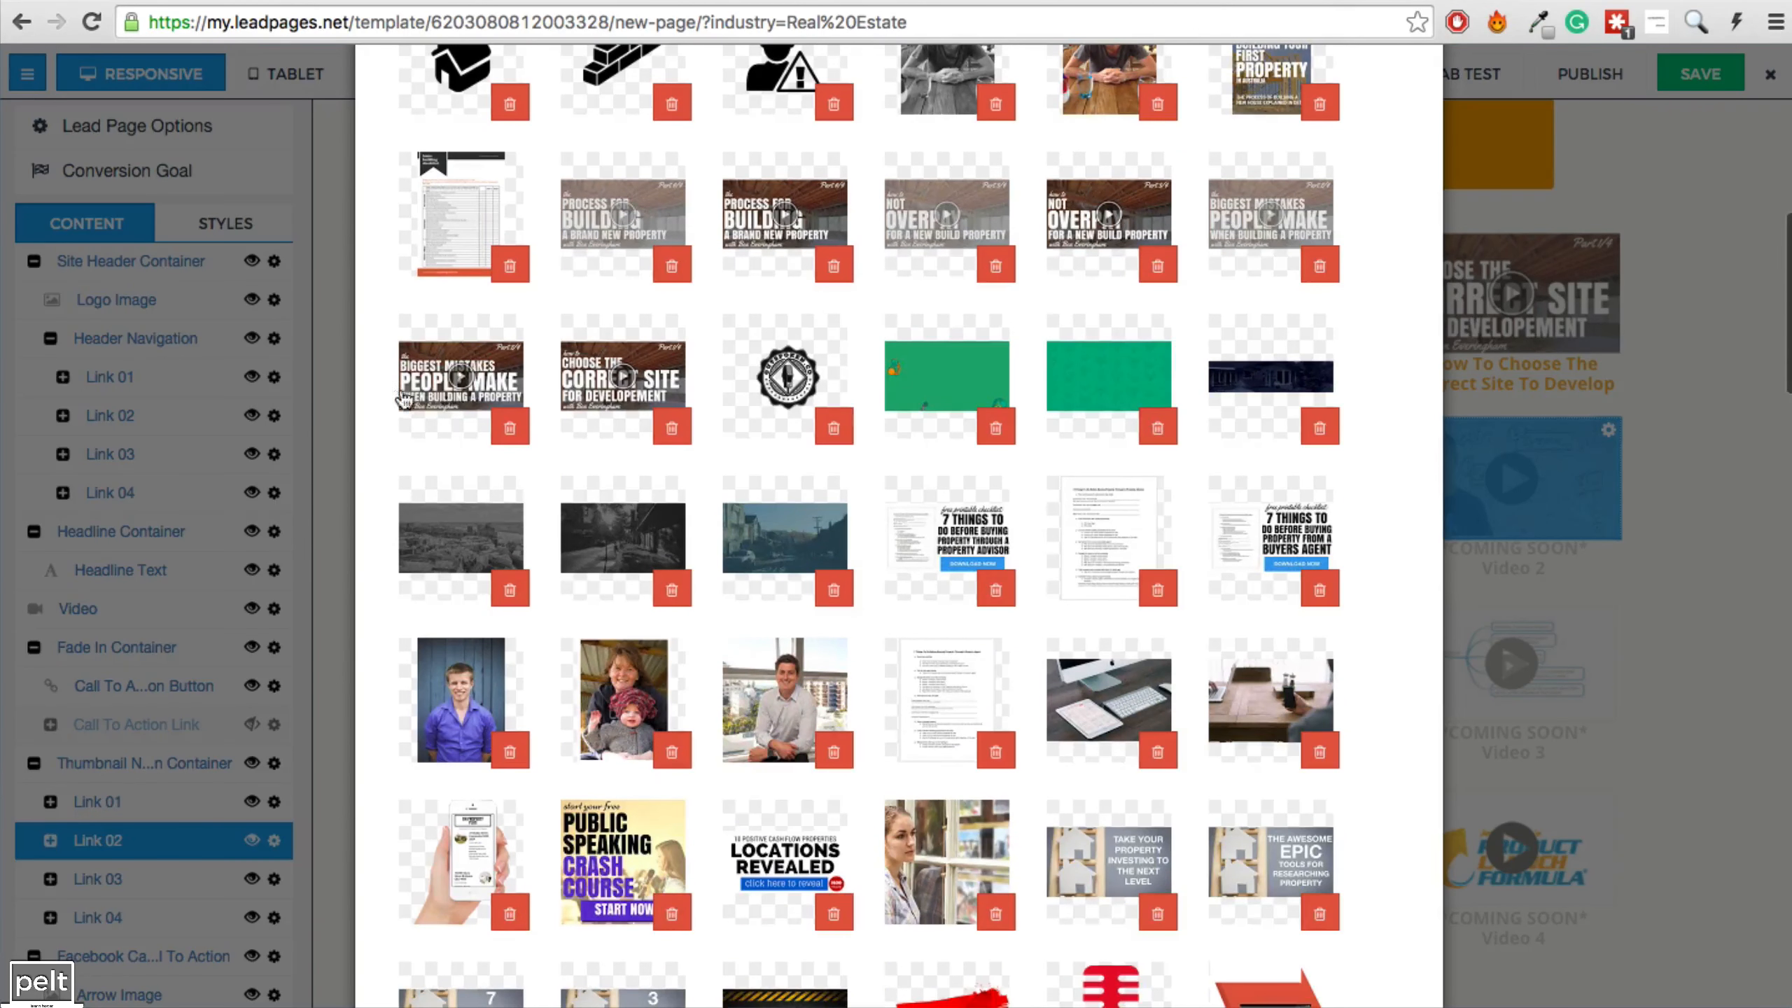
click(1252, 237)
scroll(1242, 539, down, 10)
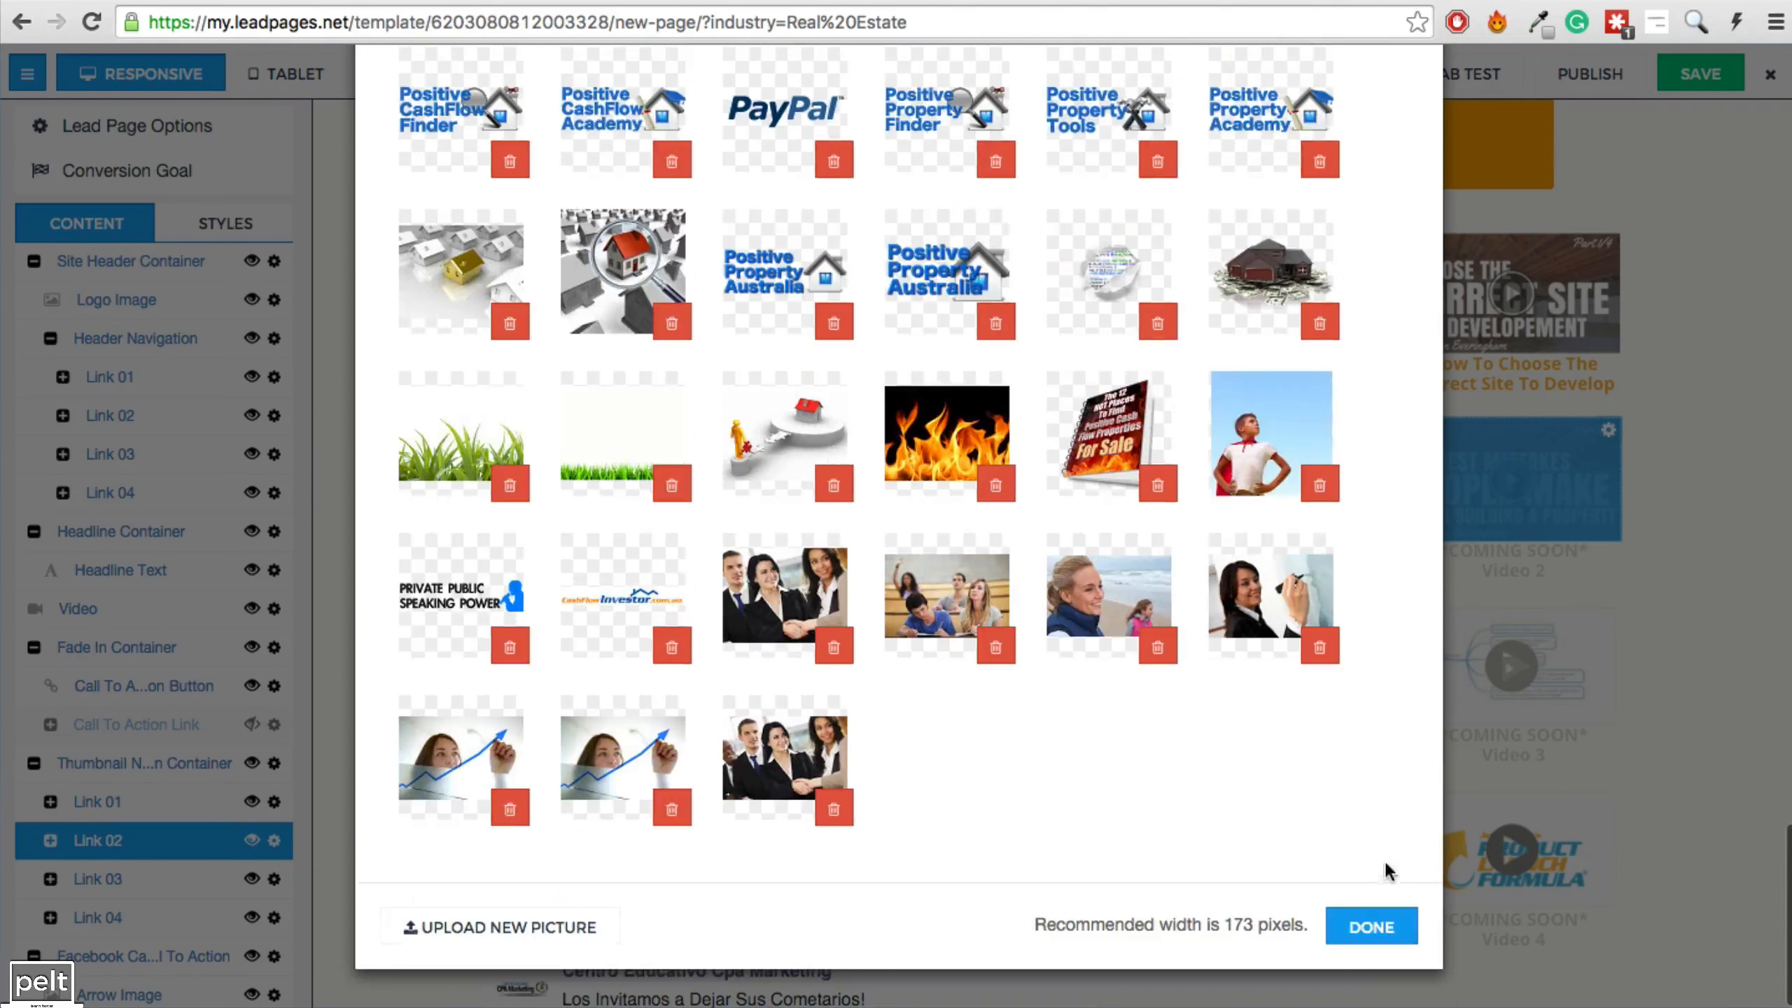
click(1371, 925)
click(1522, 692)
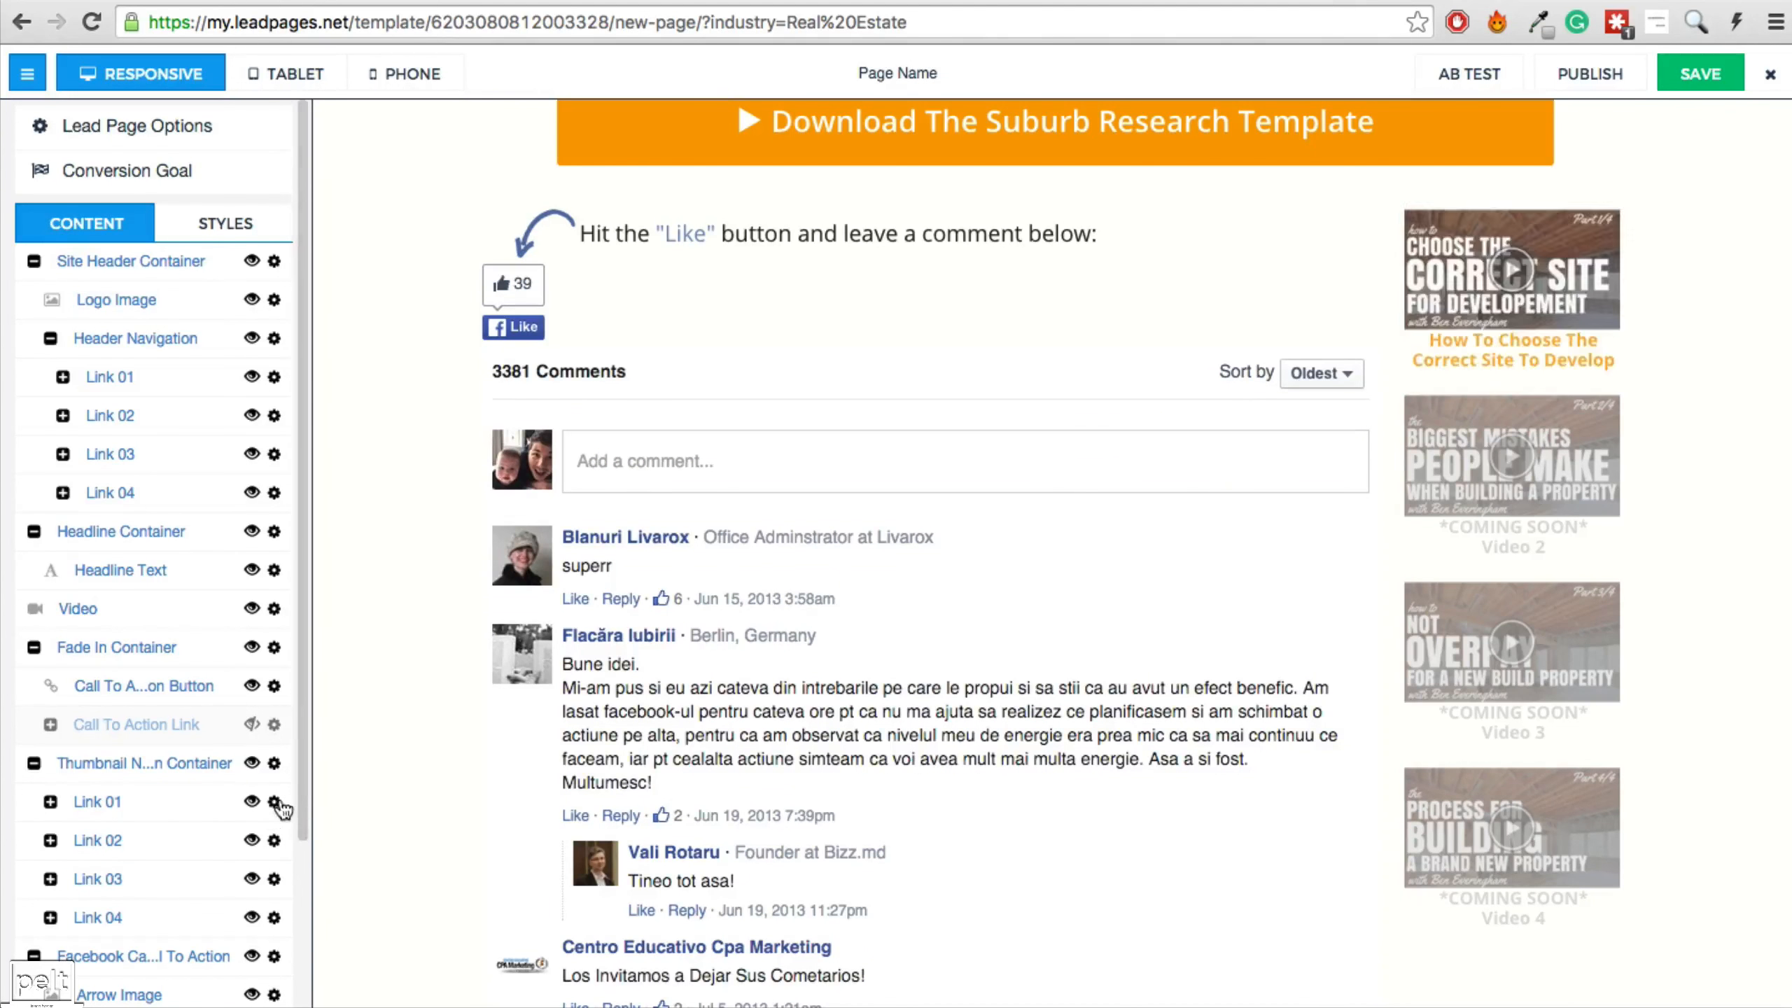
Review Link 01's container settings and its placeholder target URL.
click(275, 803)
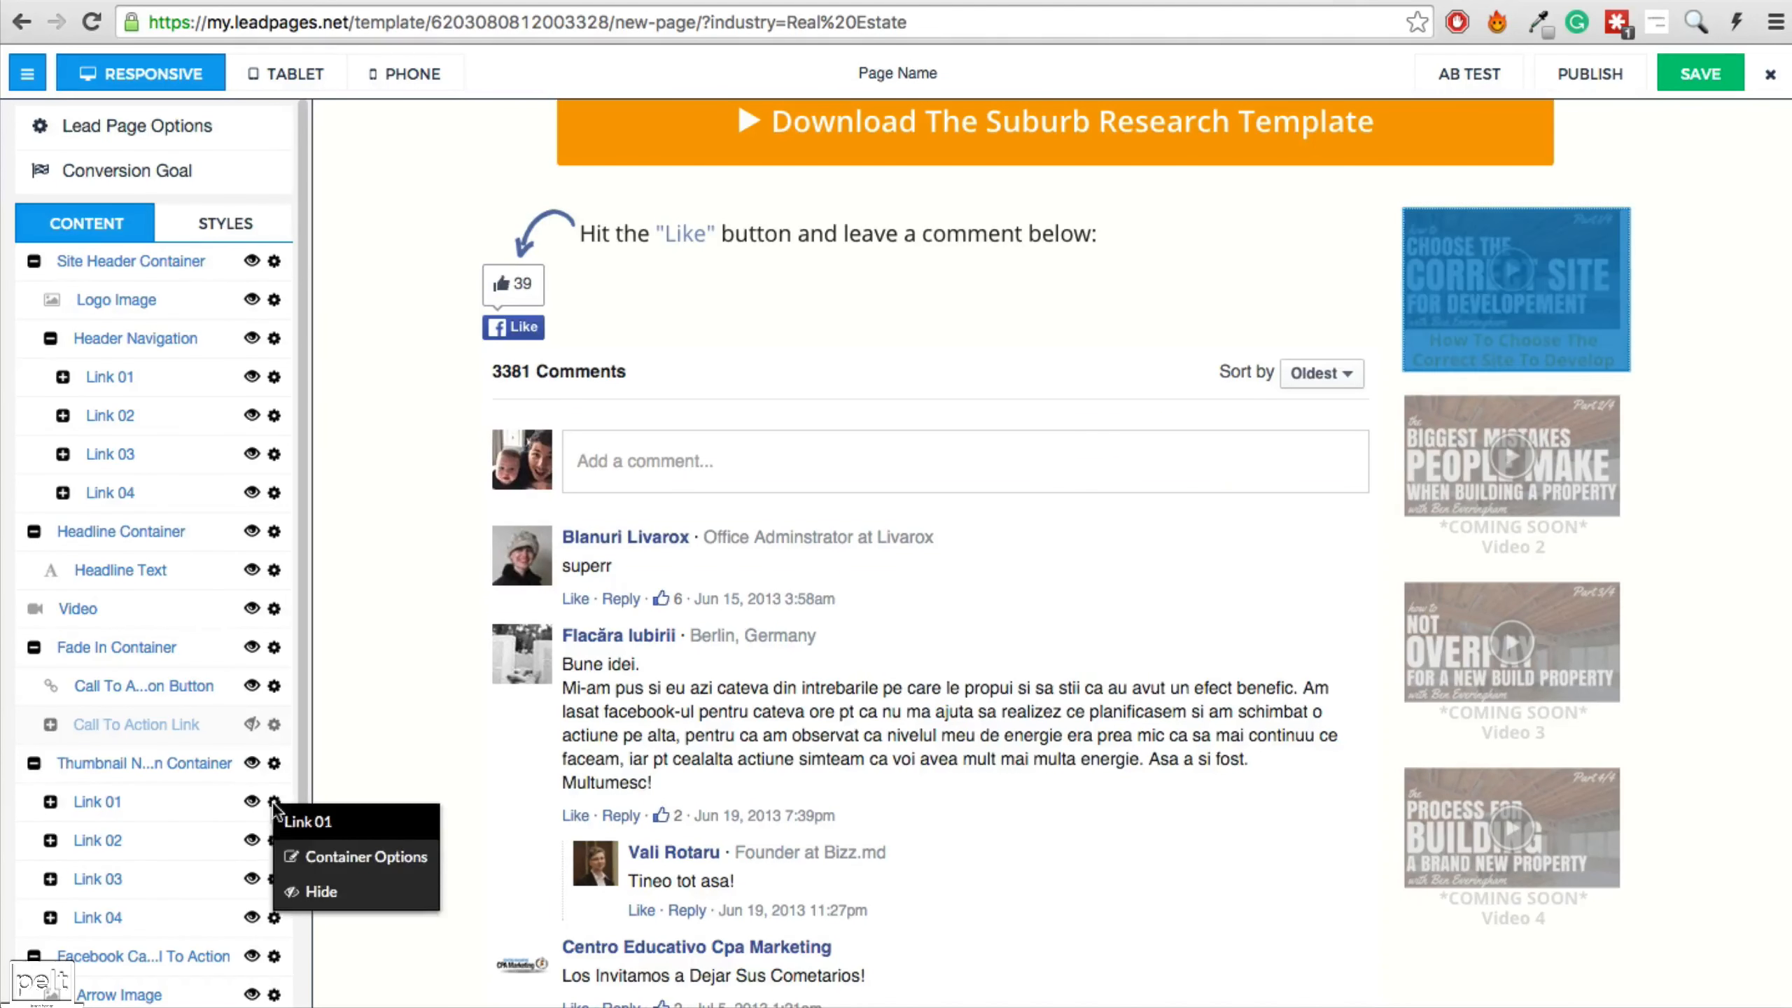
click(338, 854)
double_click(801, 270)
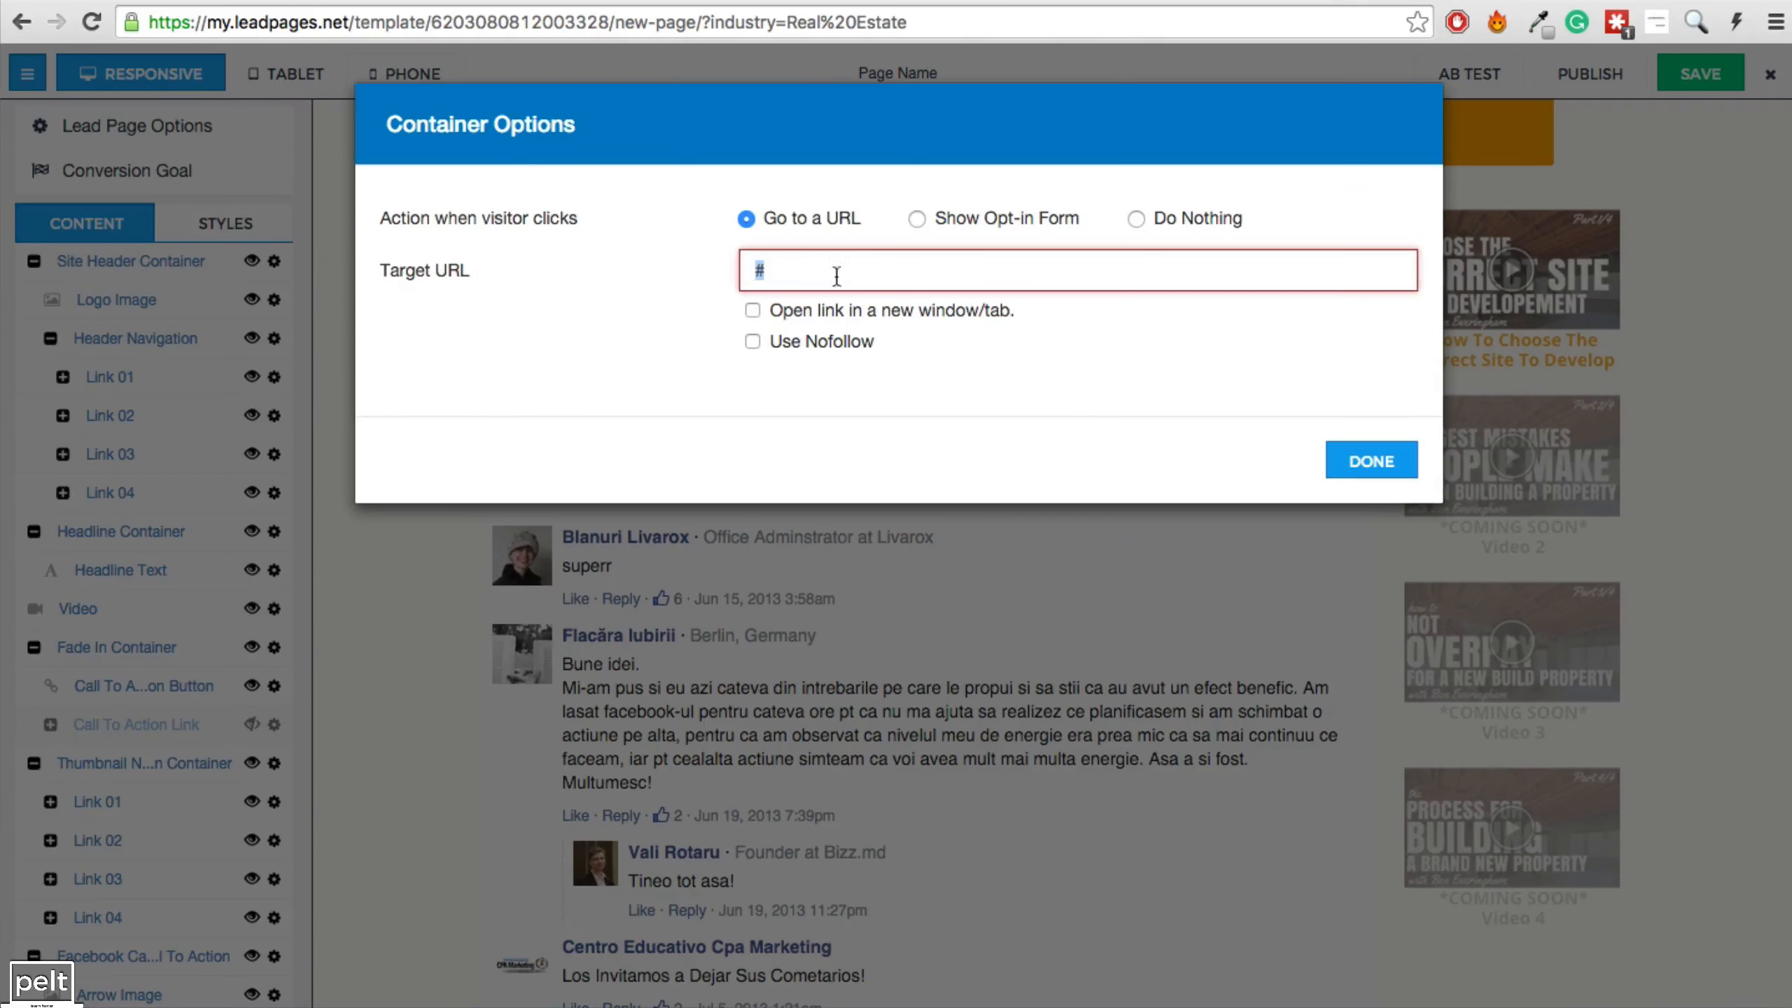
click(1343, 472)
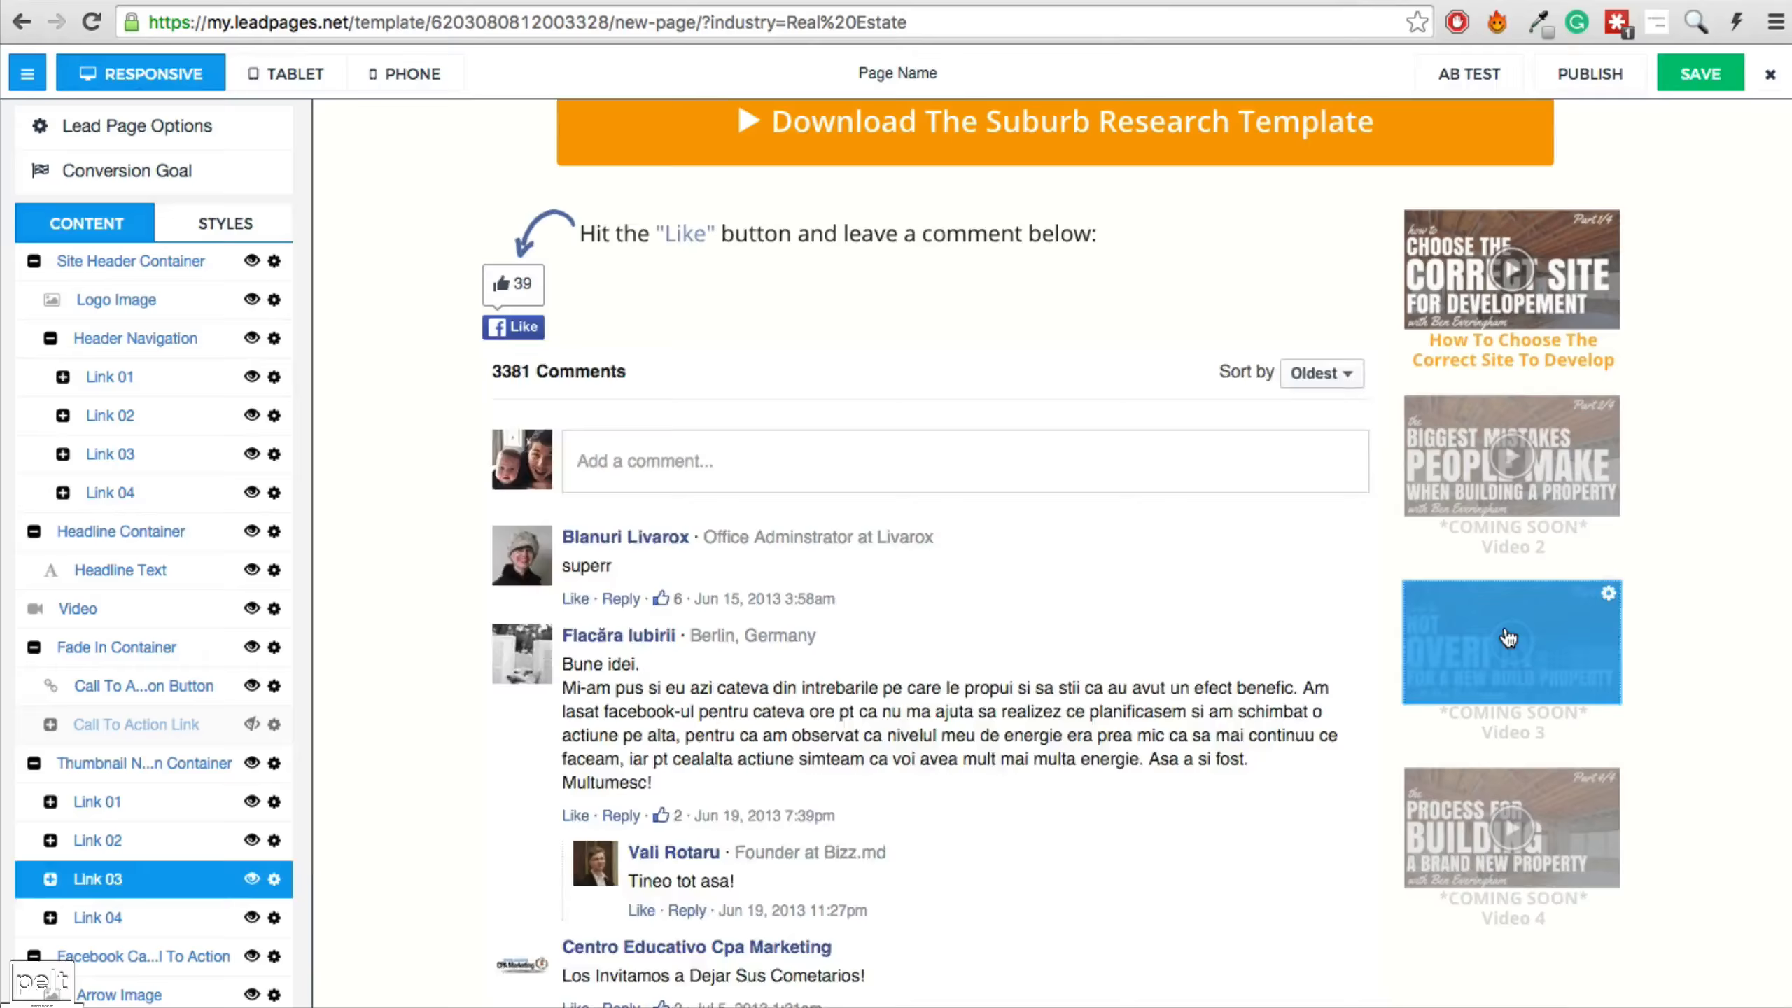
Trim the footer copyright so it reads just '© 2016'.
click(1599, 791)
scroll(1598, 790, down, 20)
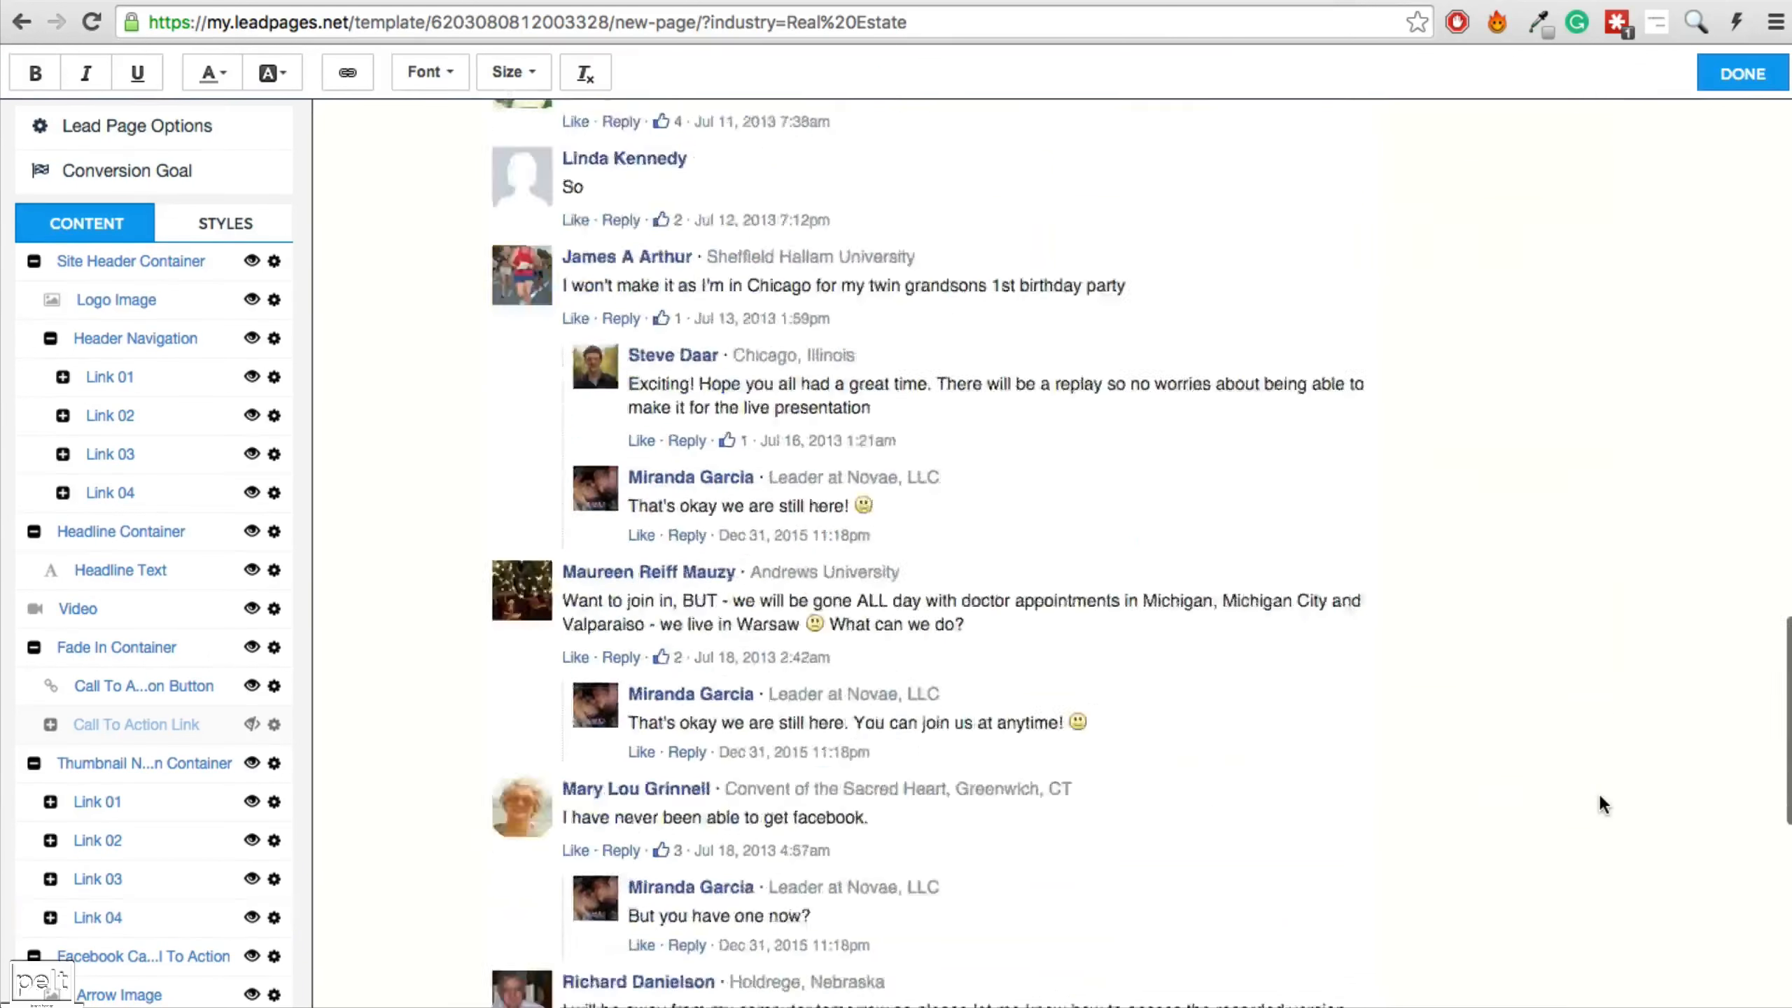
click(1147, 983)
drag(1168, 980, 1003, 983)
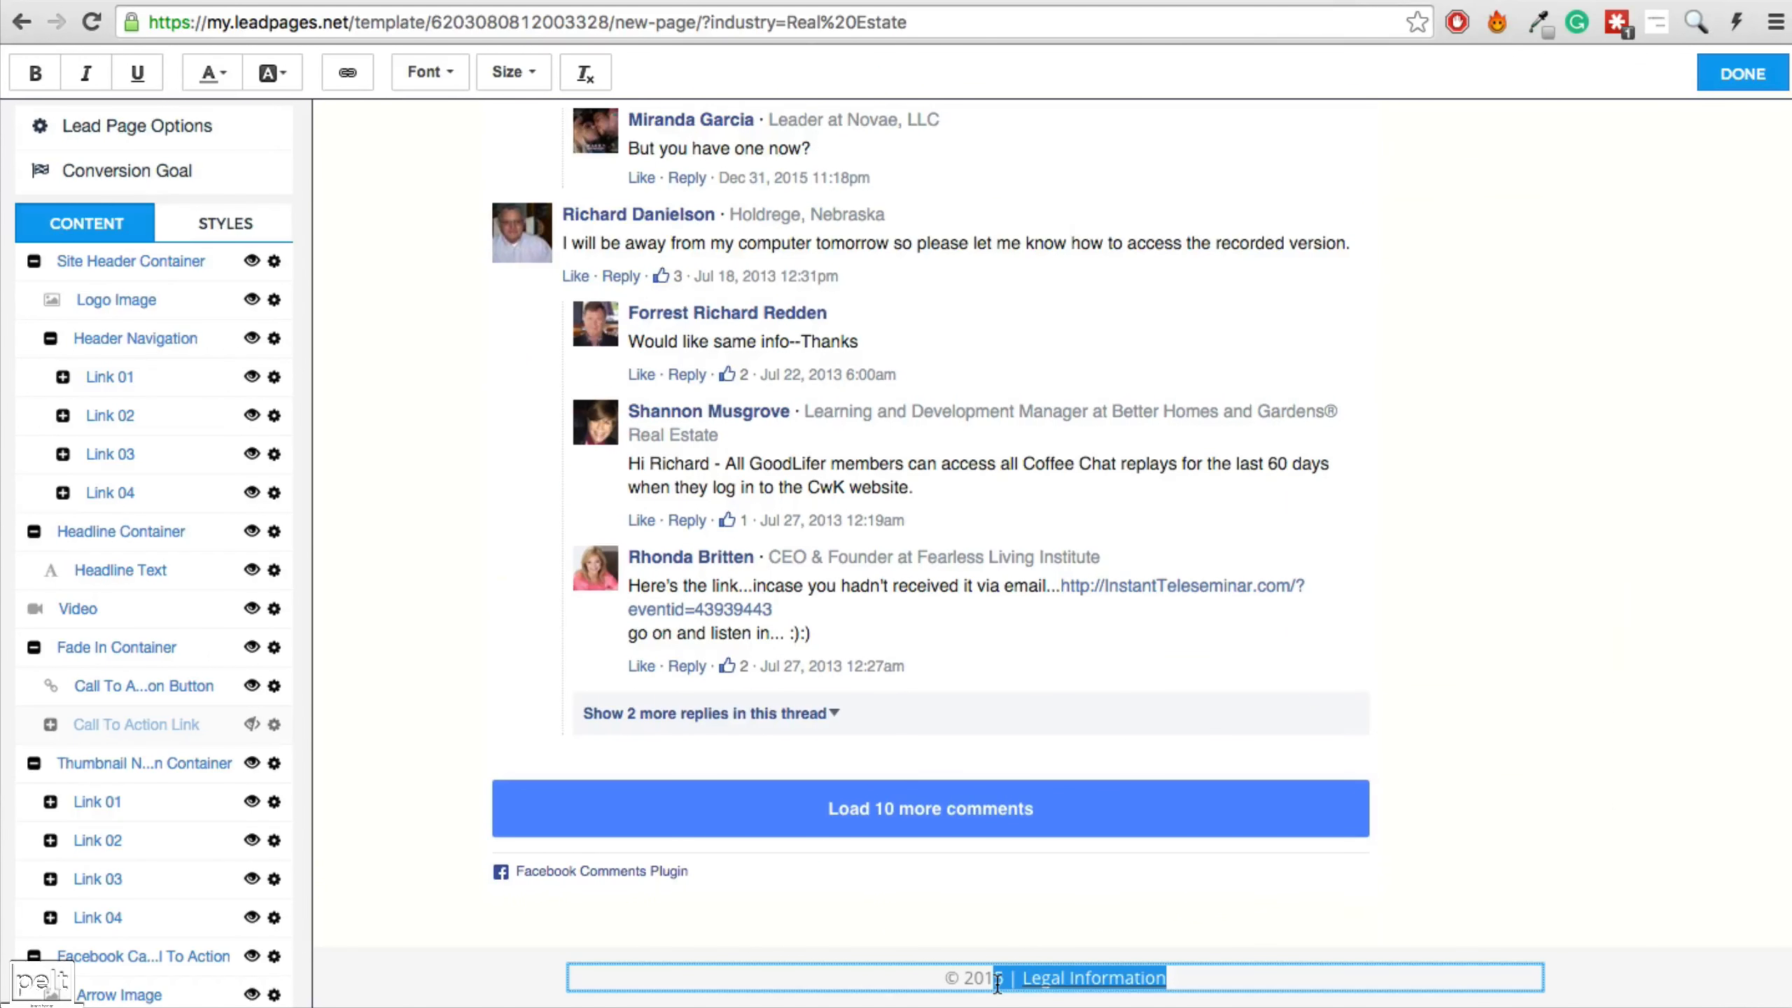
text(6)
click(1602, 757)
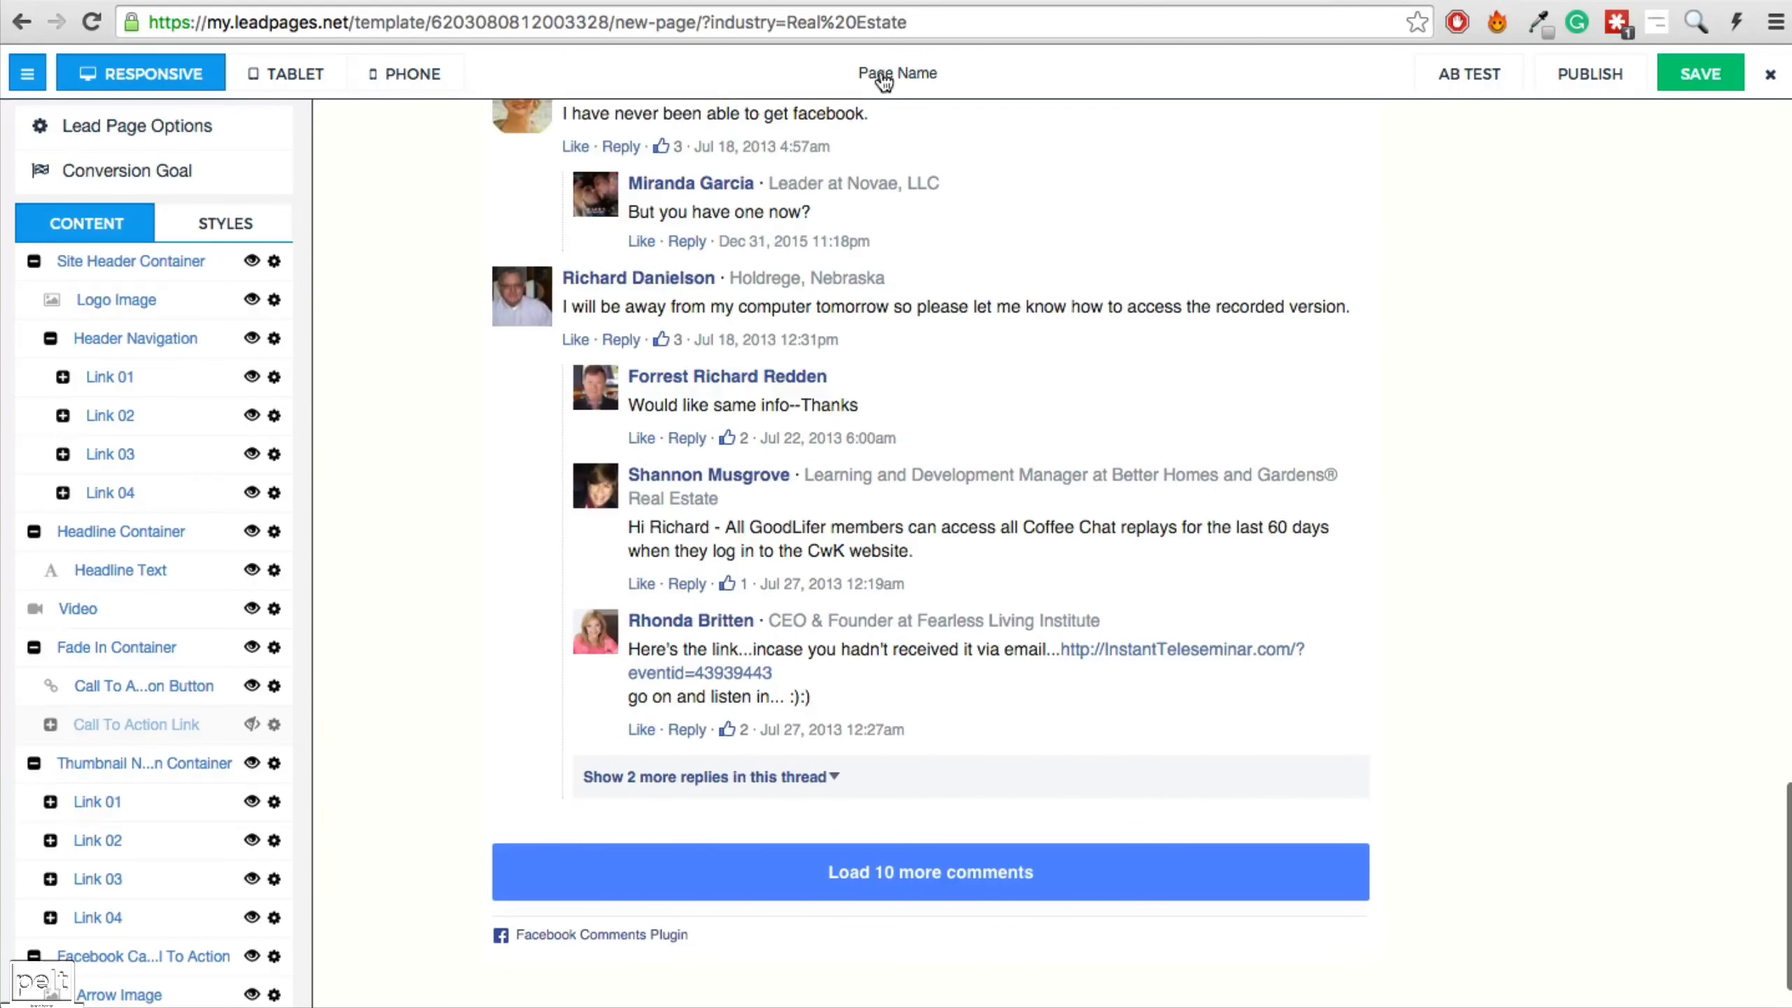
click(878, 72)
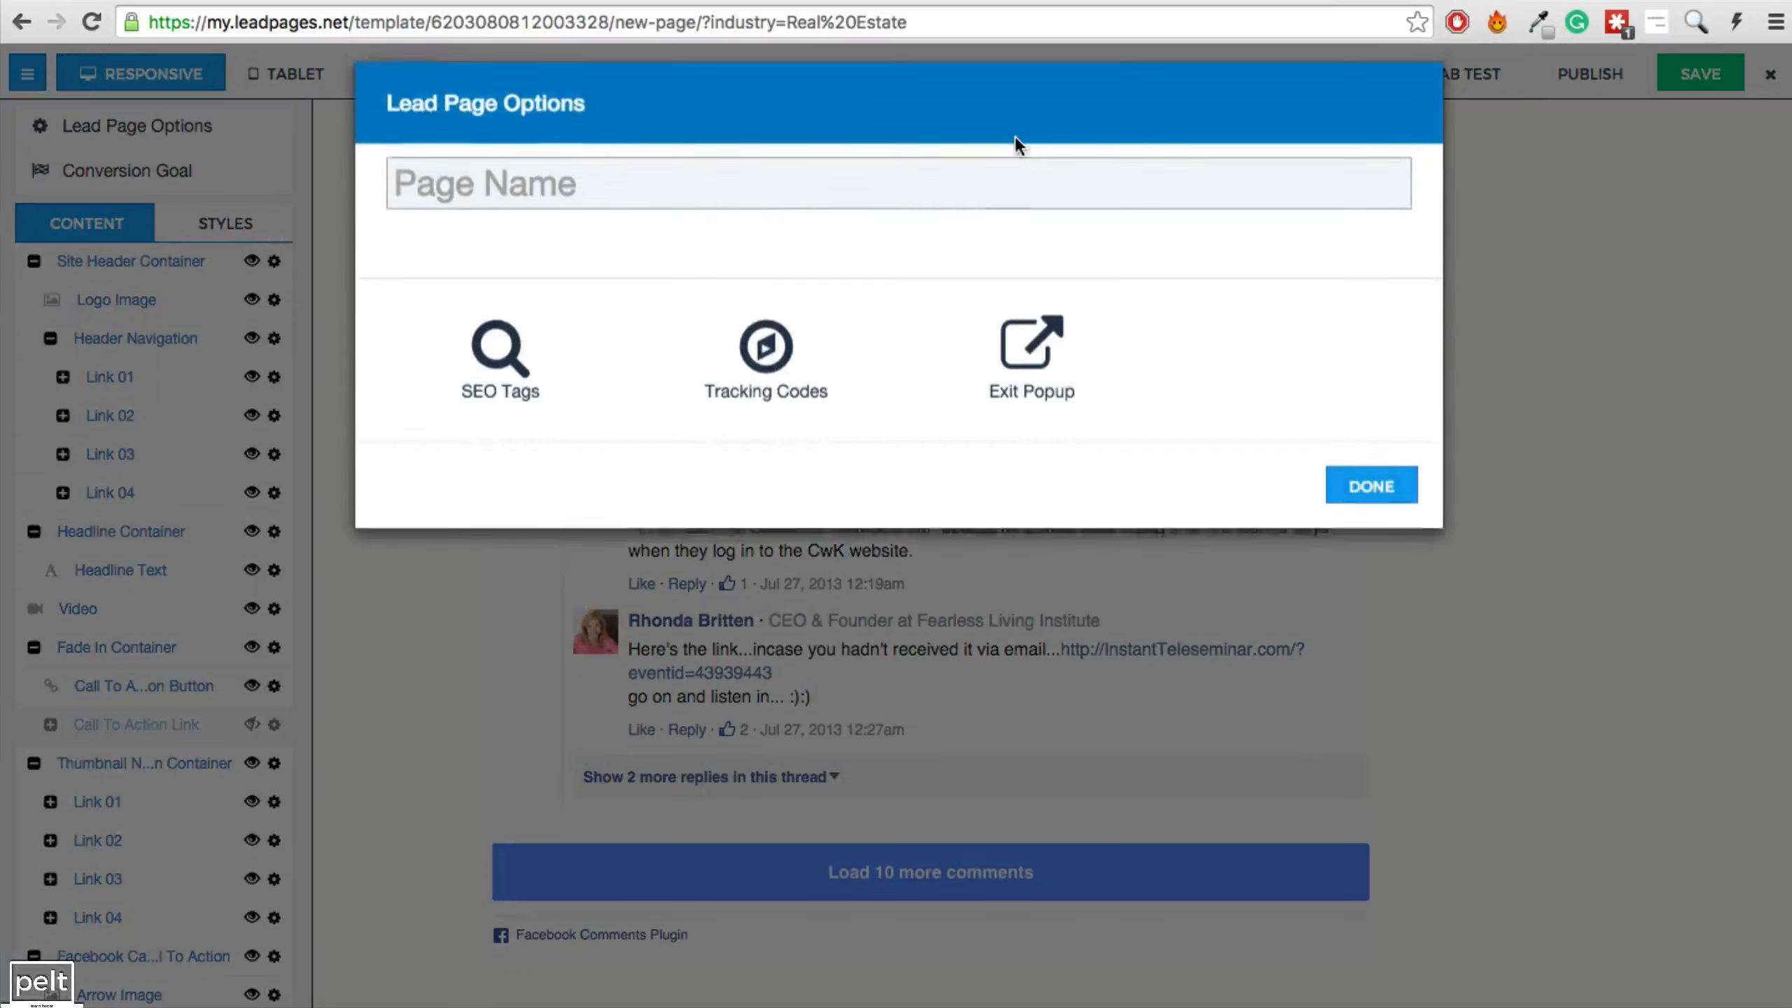
Name the page 'Launch Funnel 1' and save it.
text(Launch Funnel 1)
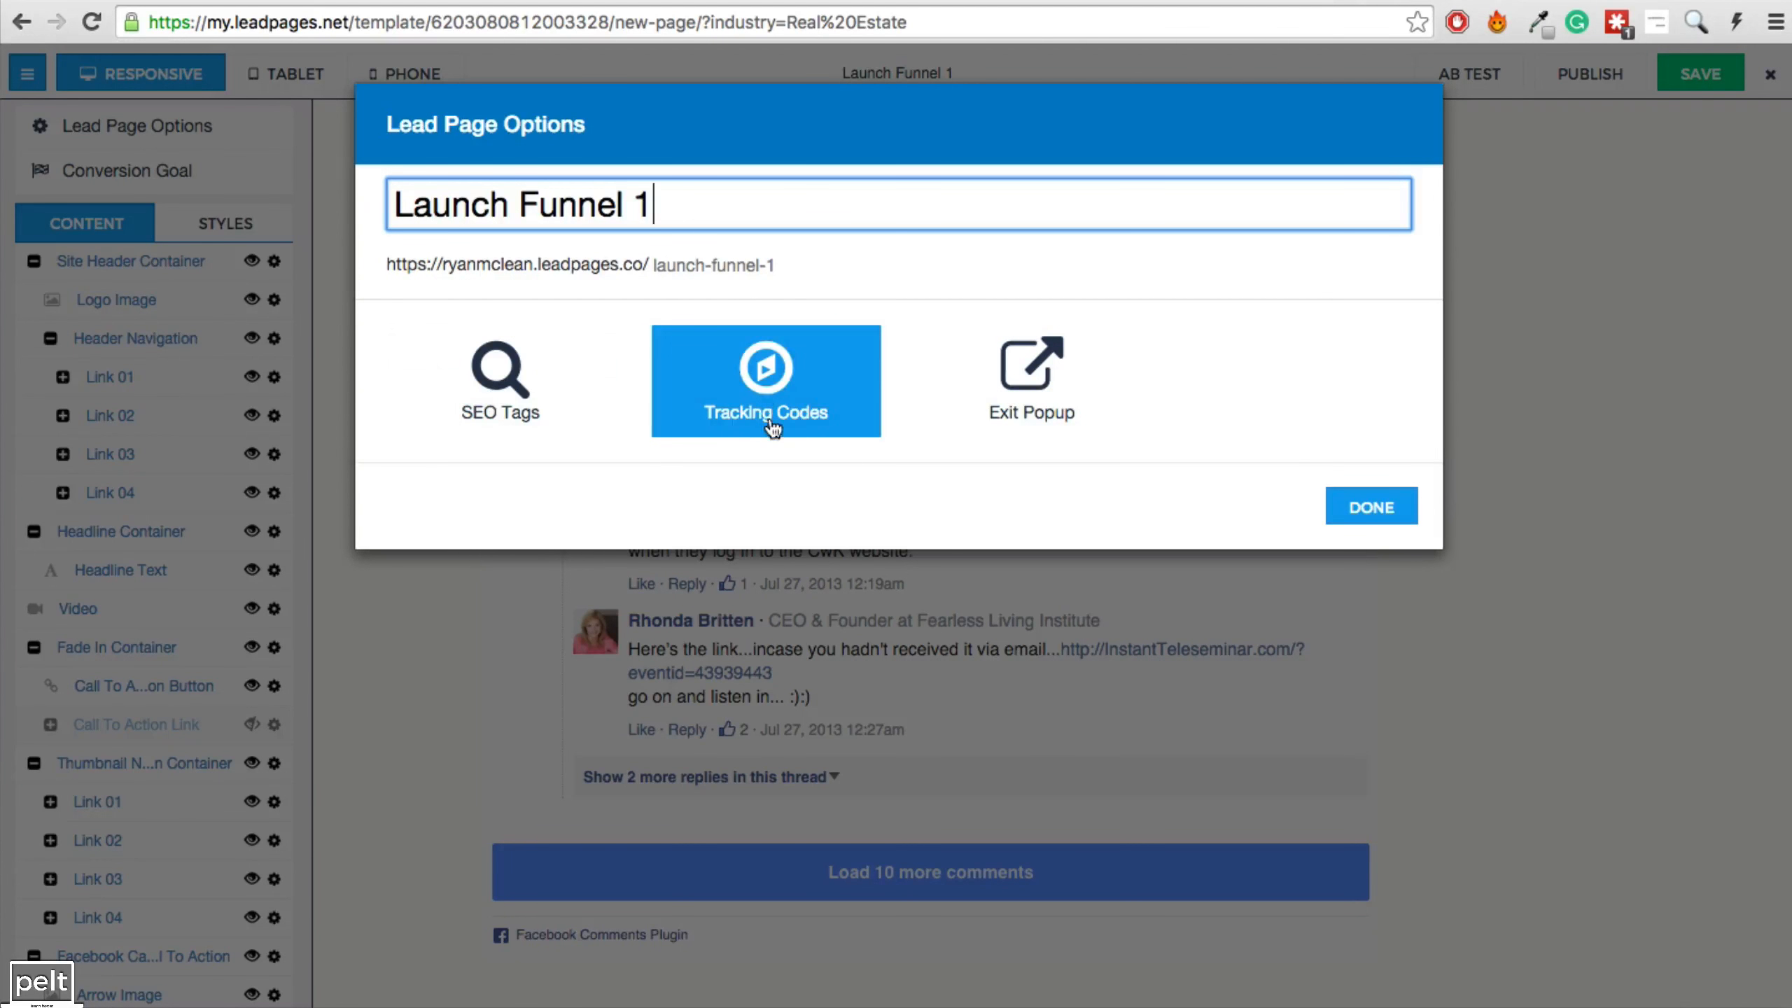
click(1394, 502)
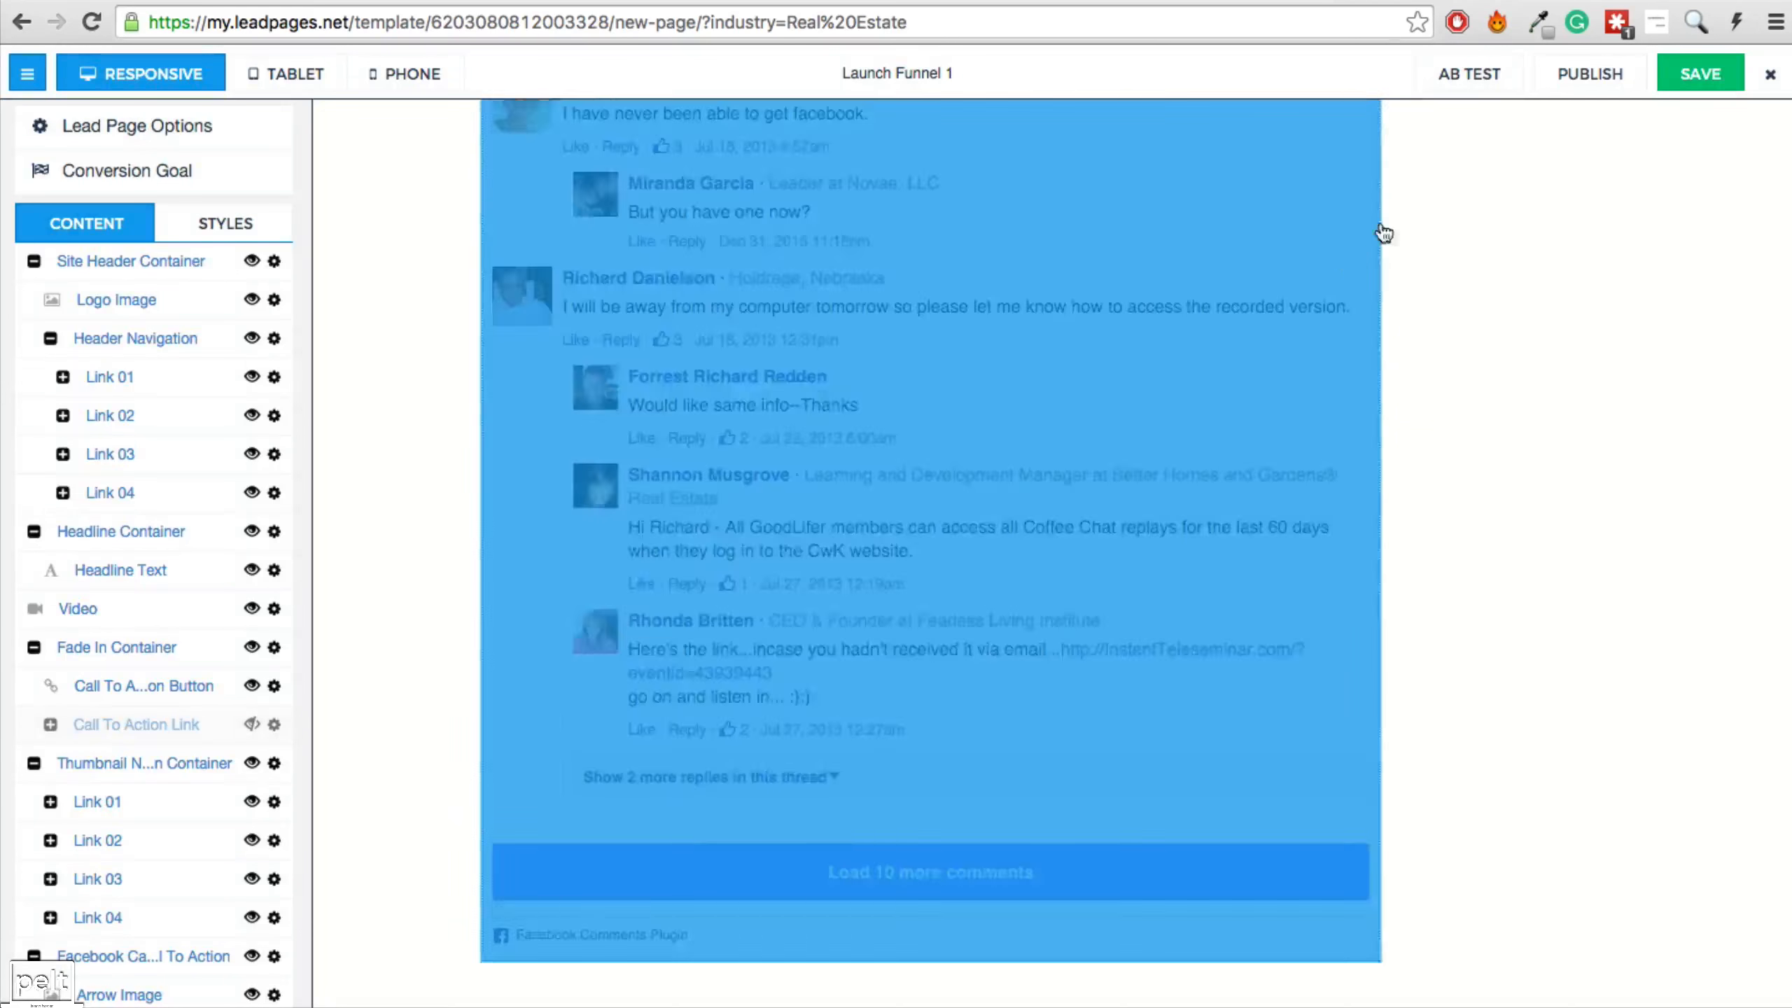
click(1719, 78)
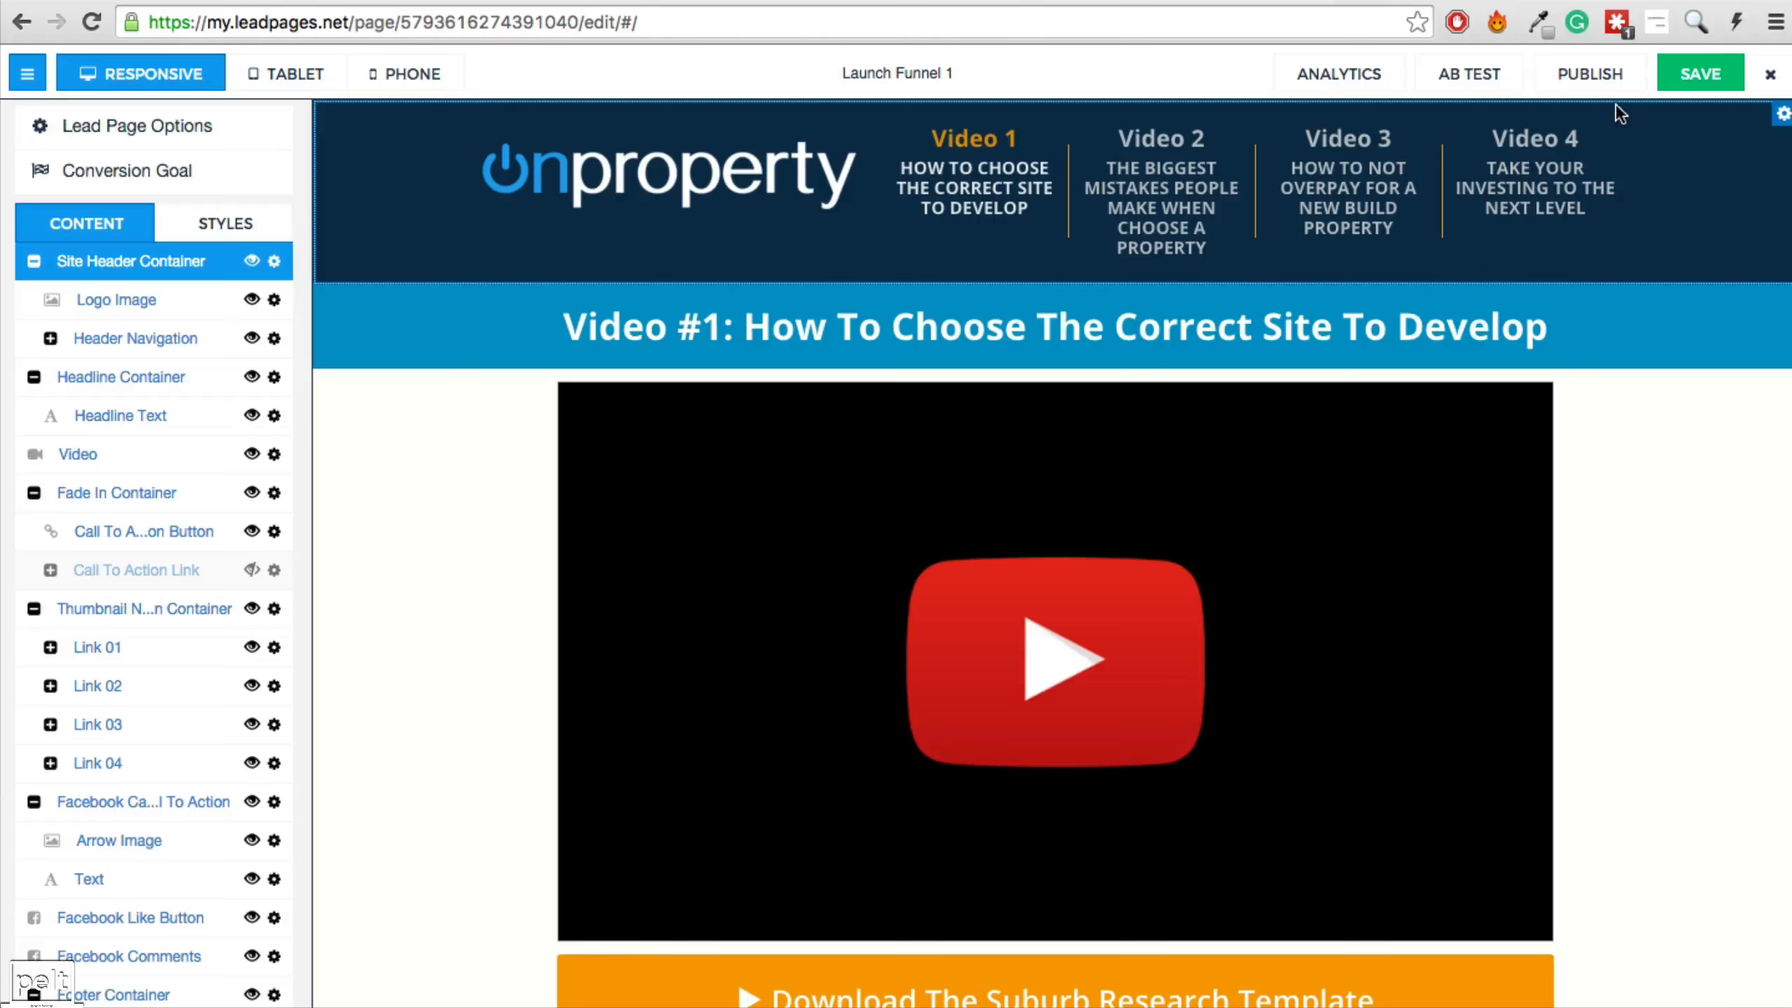
Publish the page on LeadPages and view the live launch-funnel-1 address.
click(1599, 74)
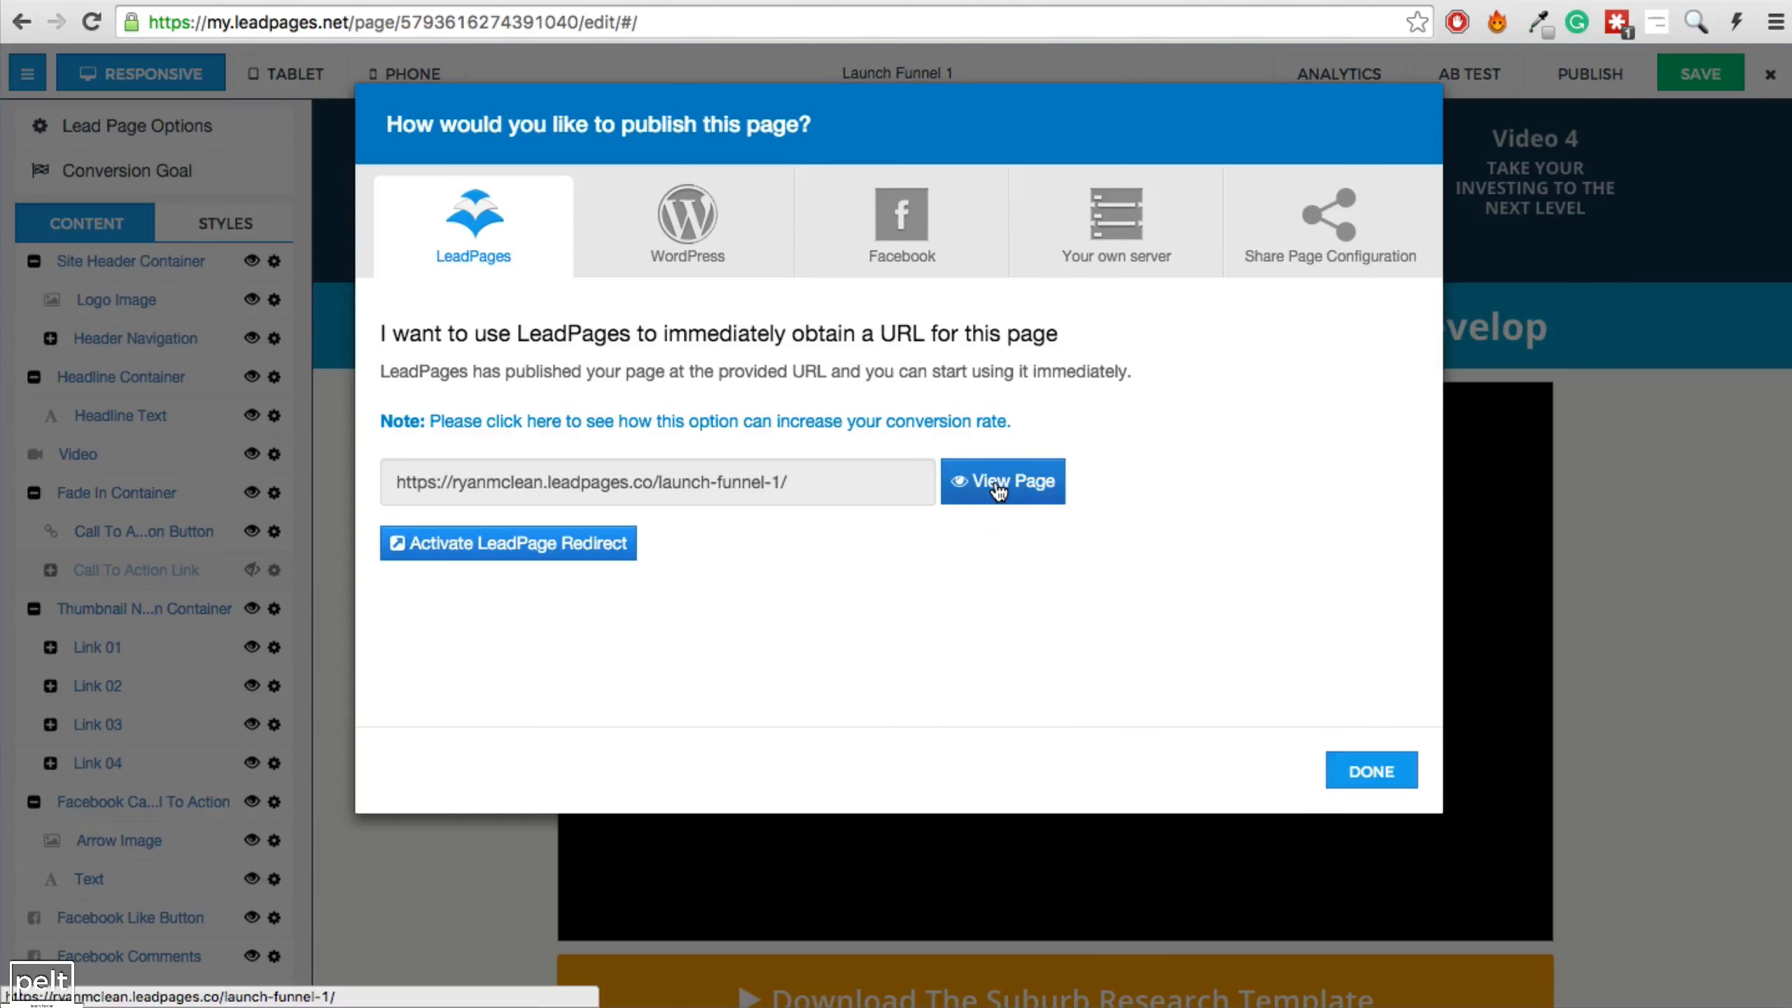
click(997, 490)
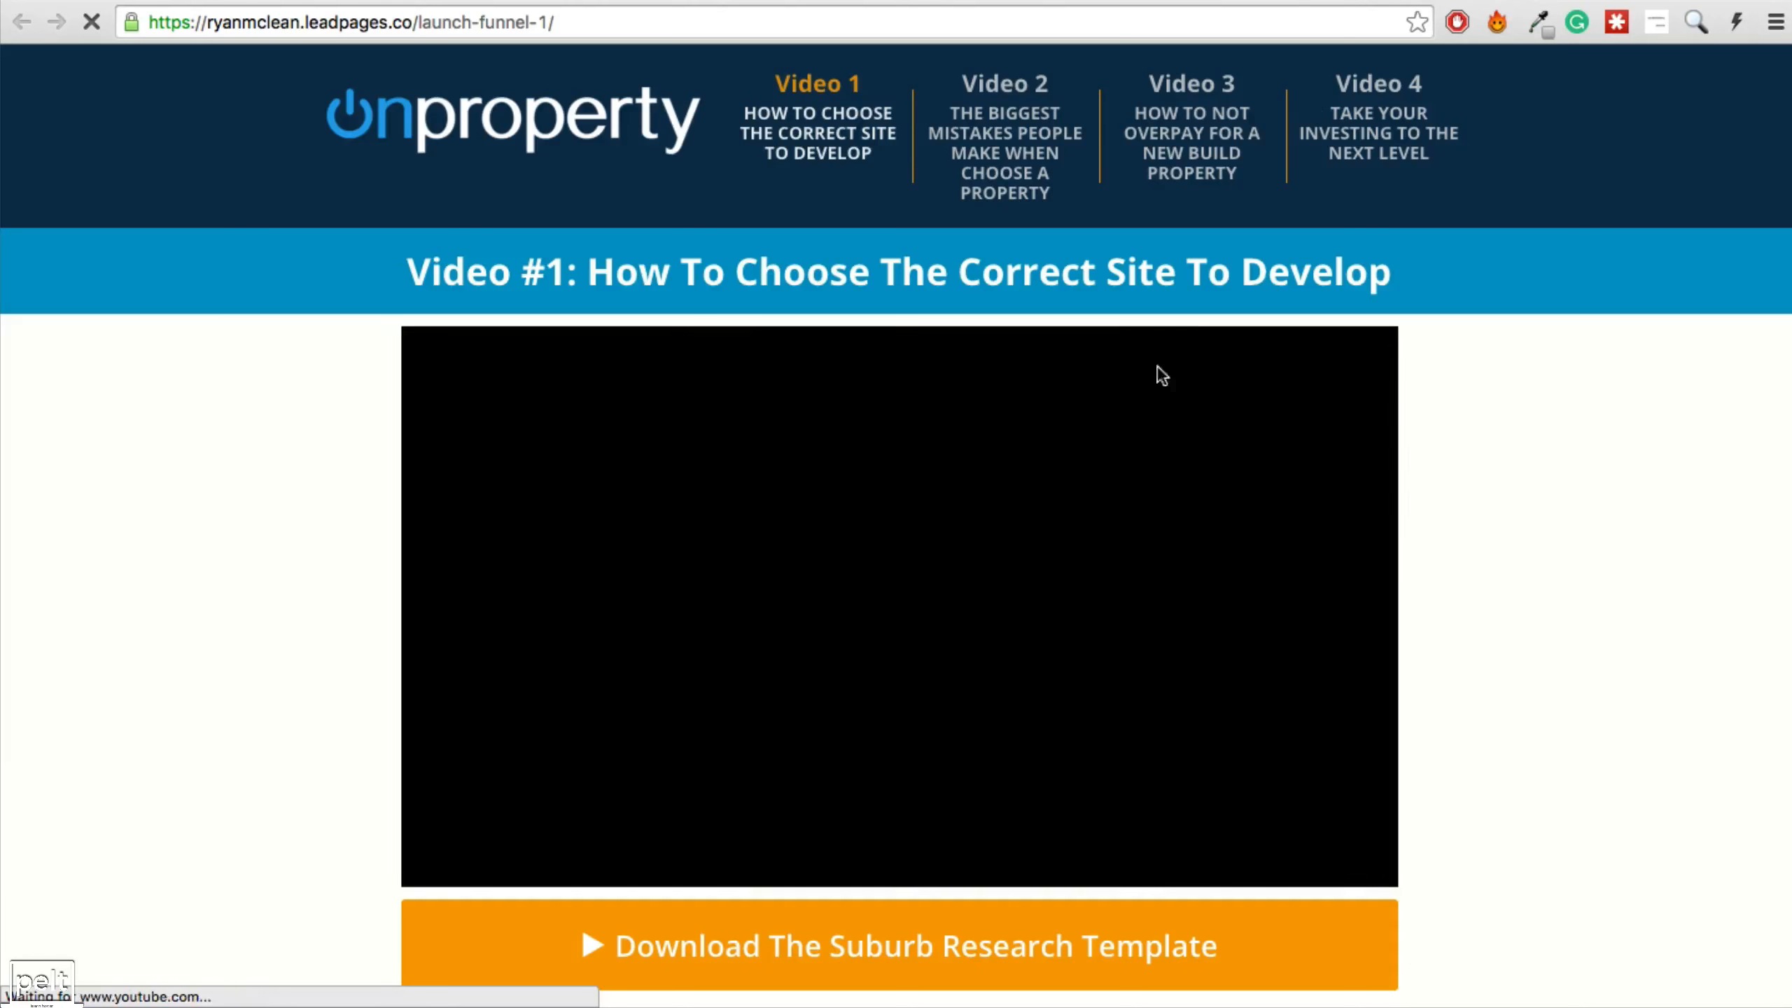
Scroll through the live Launch Funnel 1 page, then return to the editor.
scroll(1129, 353, down, 10)
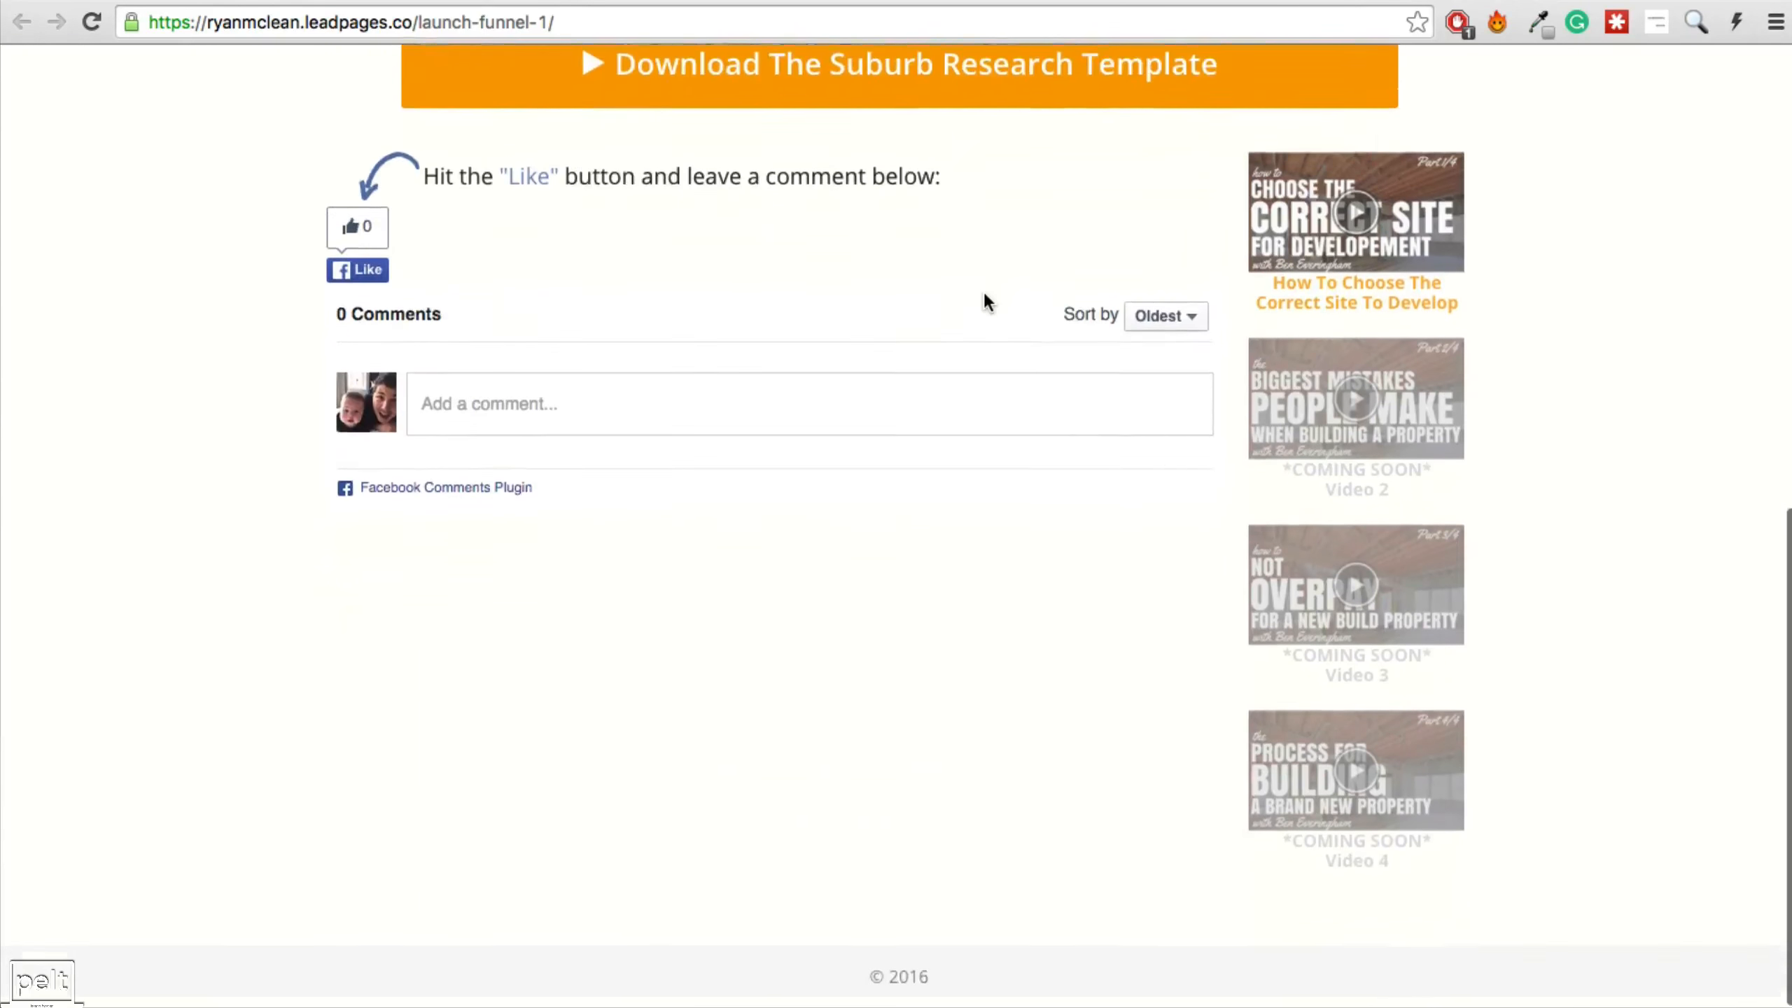
scroll(982, 289, up, 10)
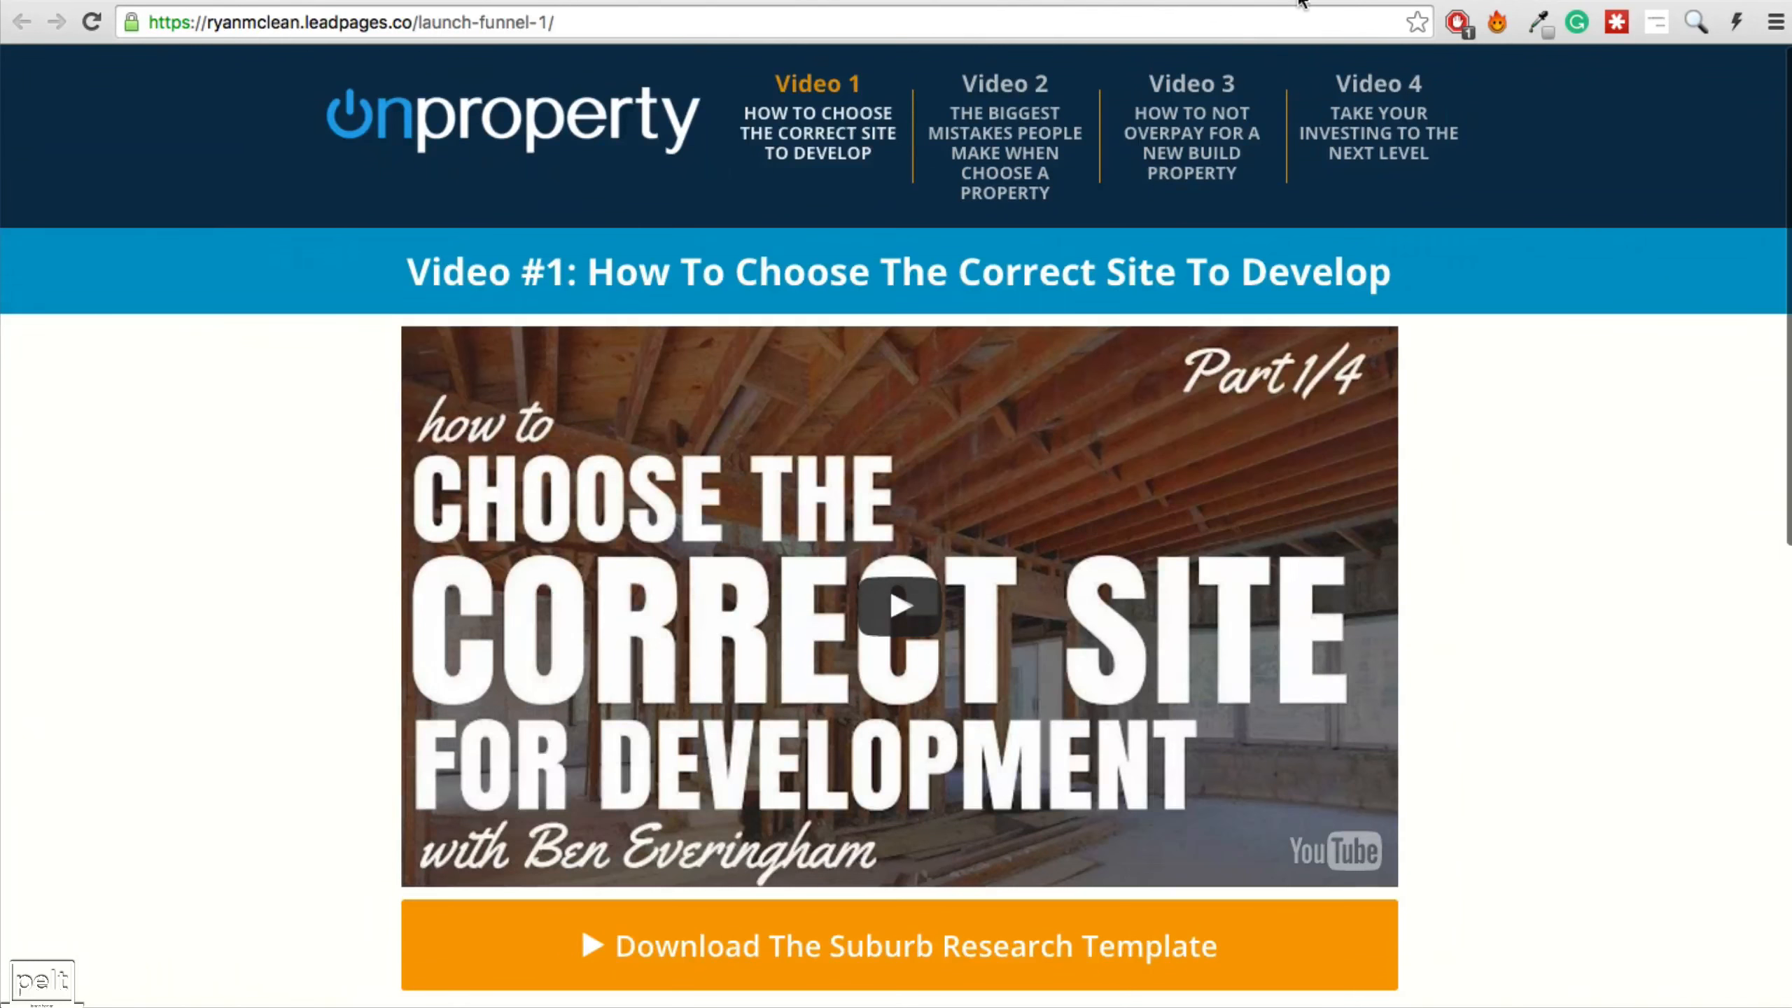
click(1300, 2)
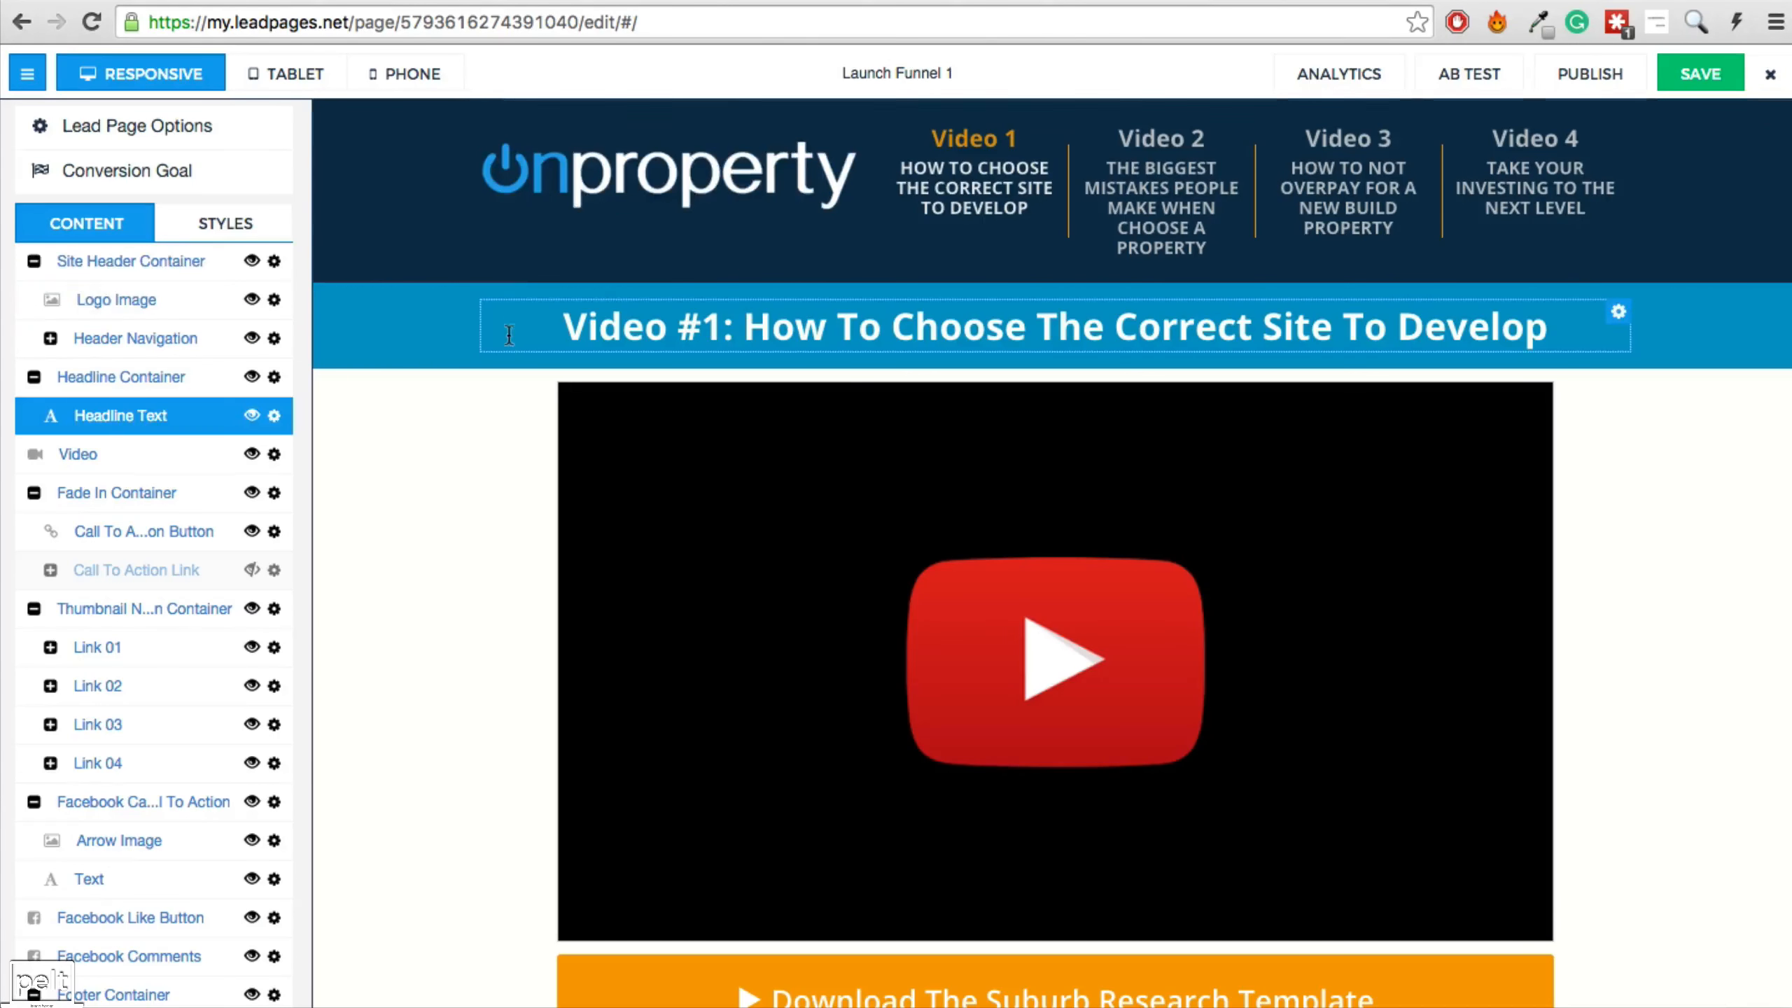
Set the header background colour to #363637.
click(208, 226)
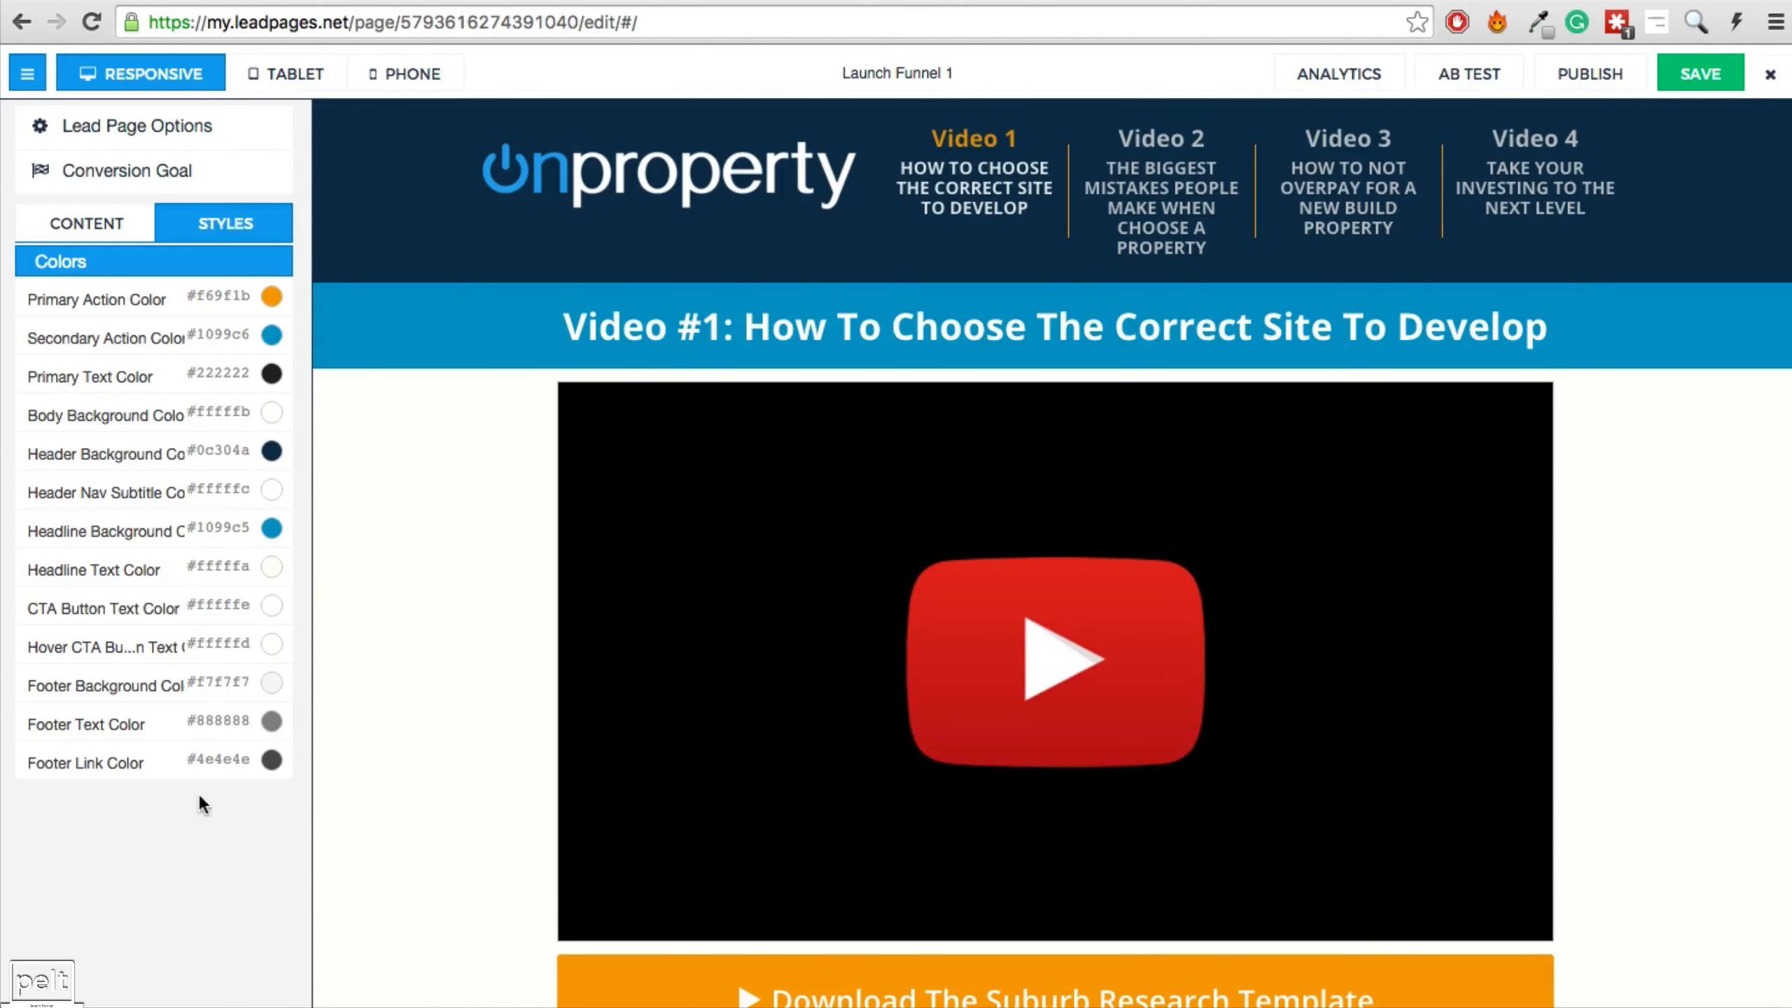
click(224, 451)
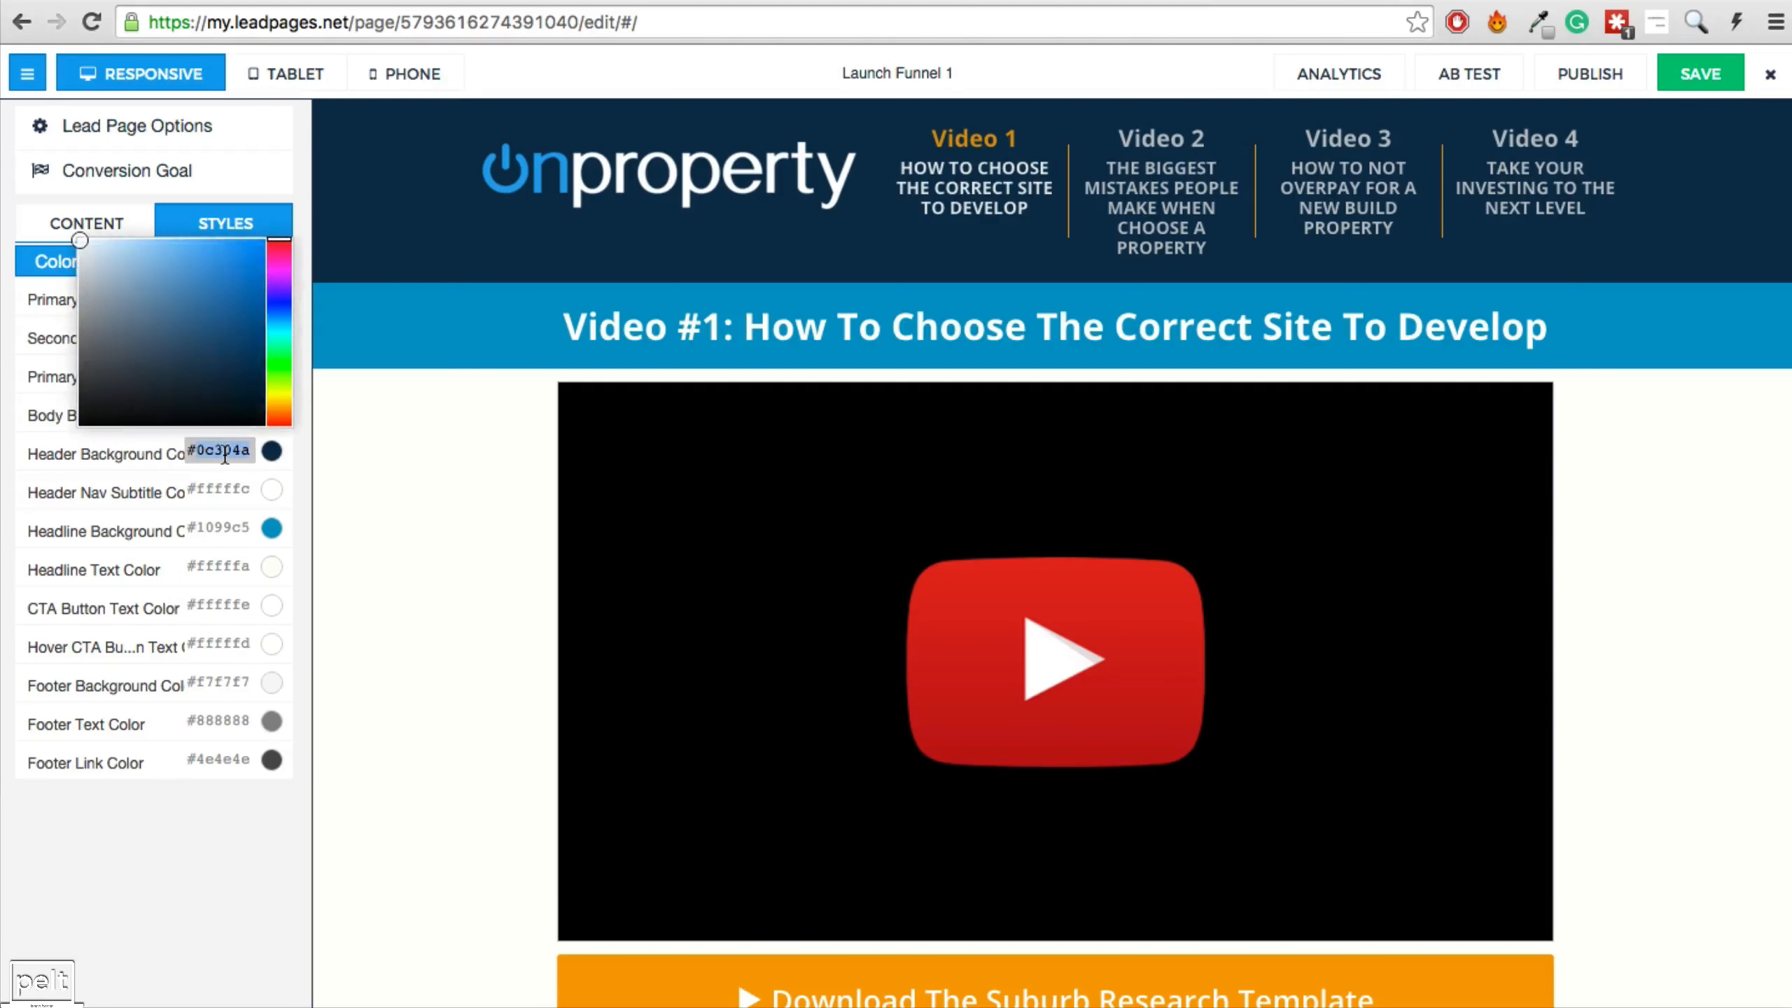
text(#363637)
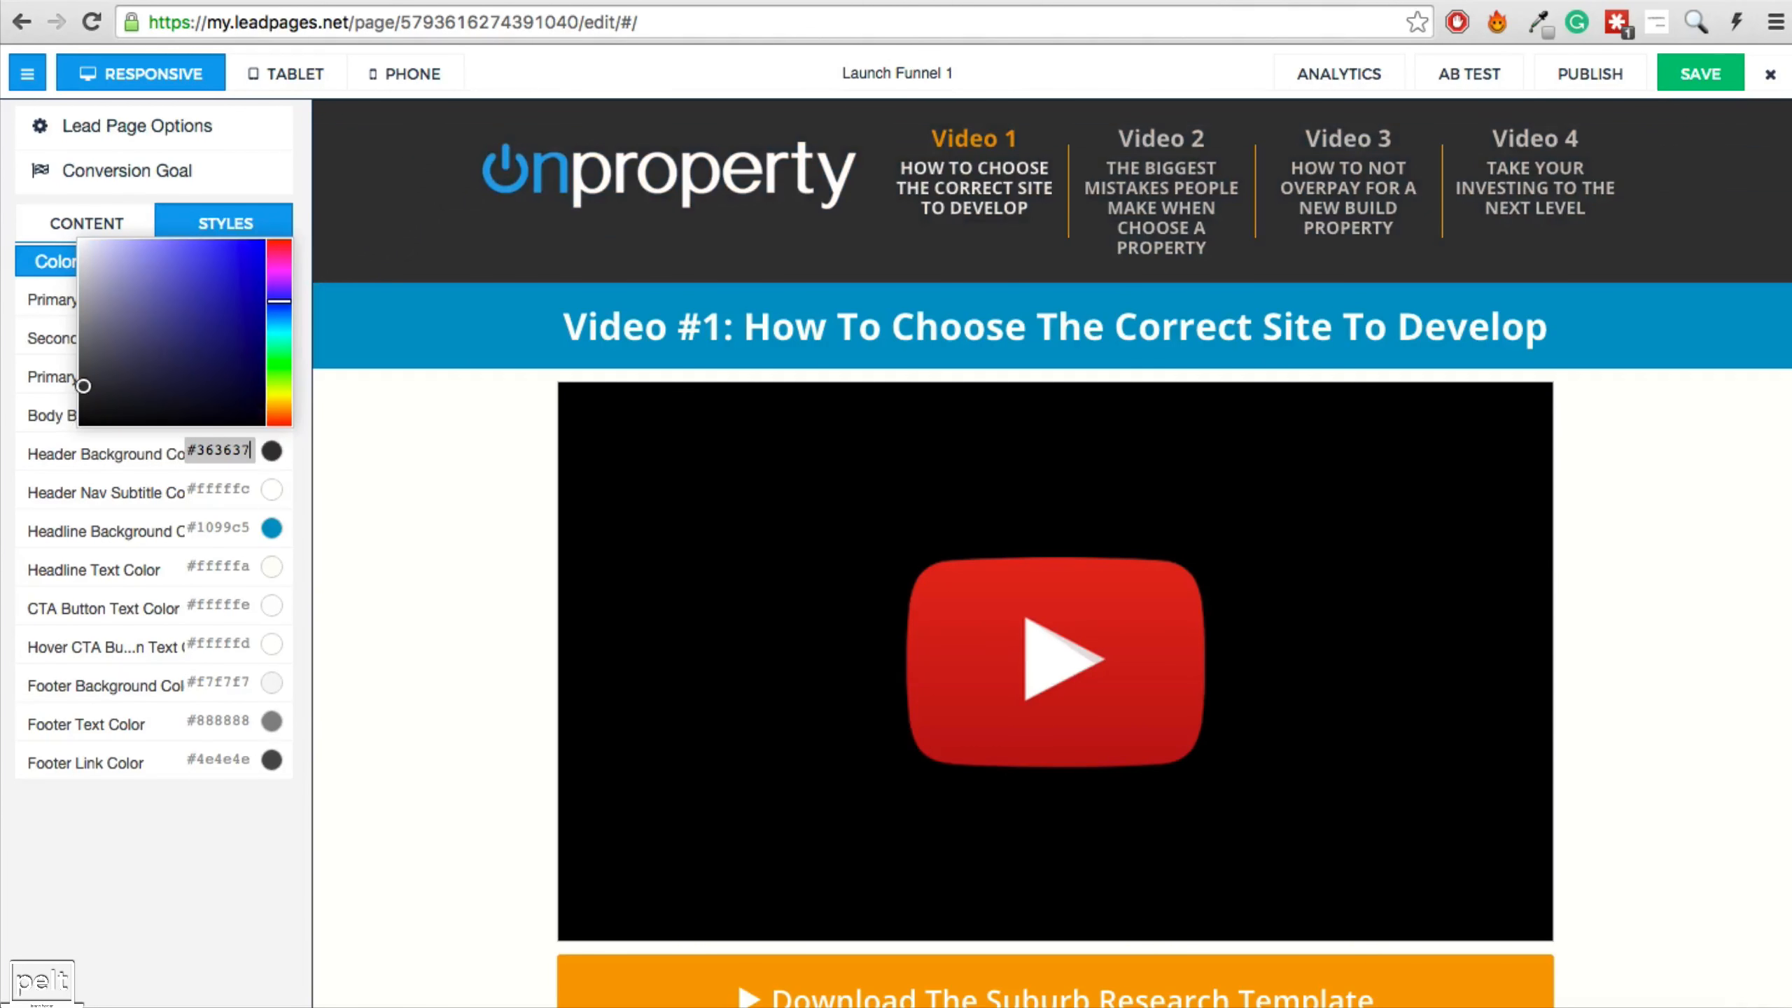
click(168, 868)
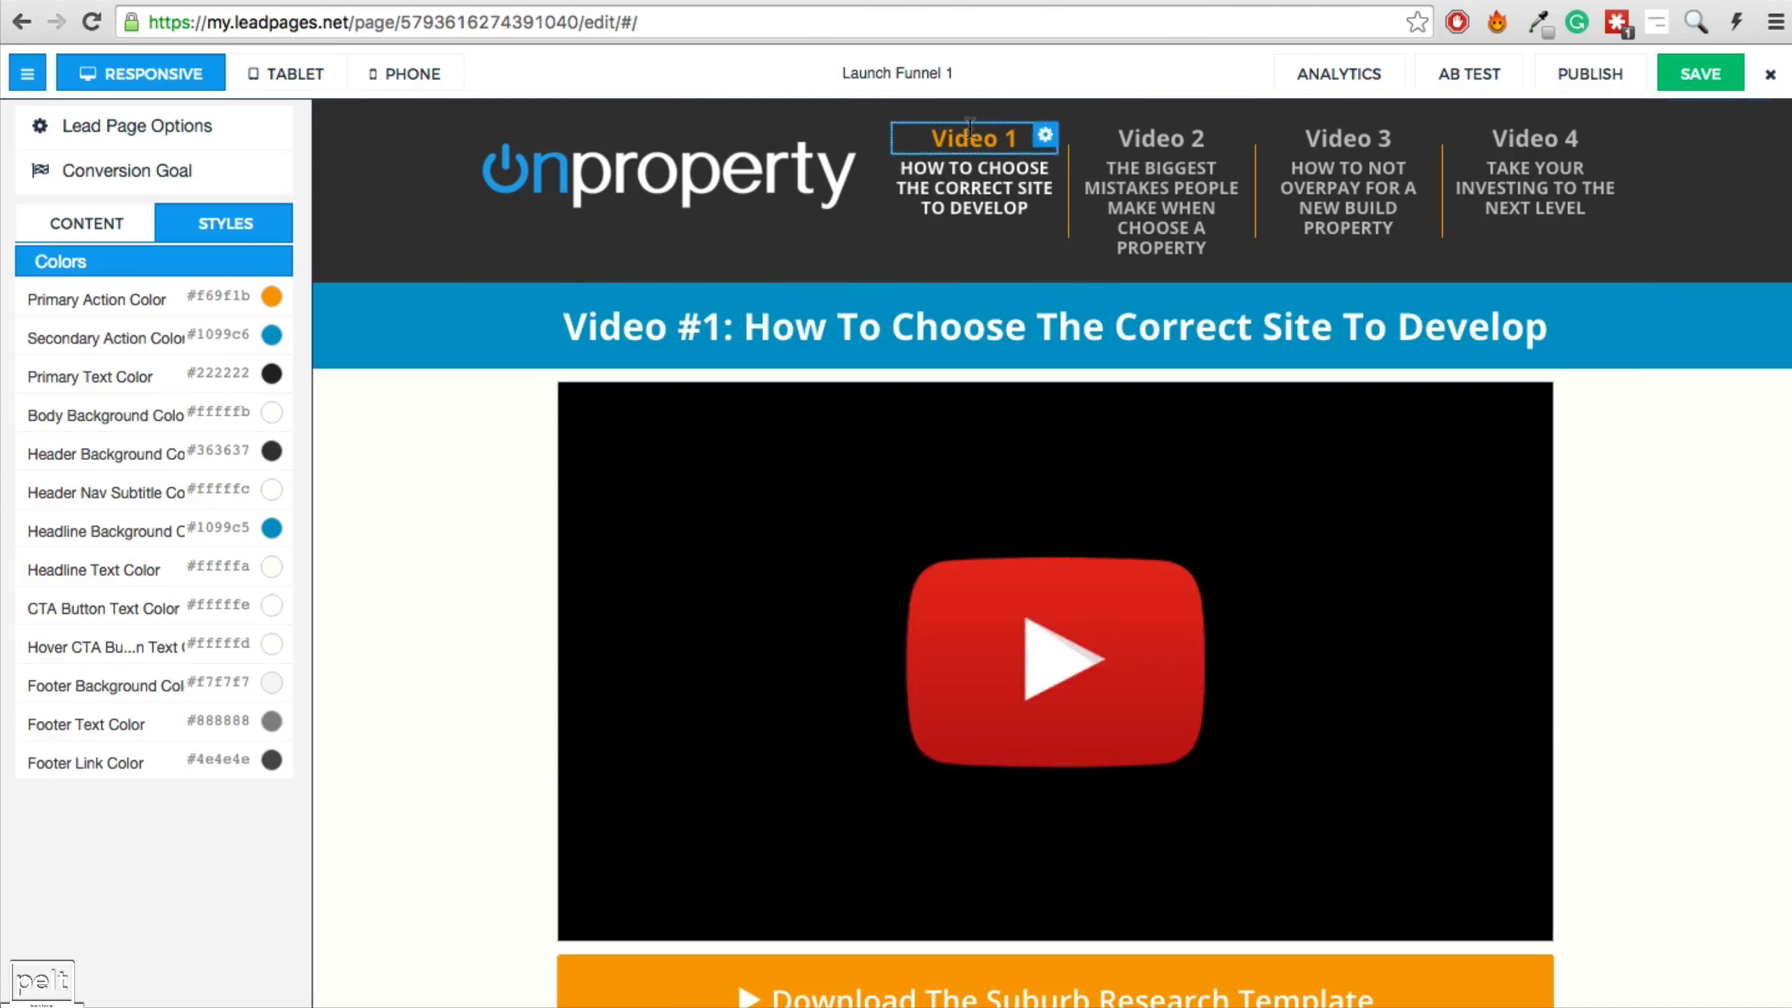
Set the primary action colour to #36a4eb and save the page.
click(226, 300)
text(#36a4eb)
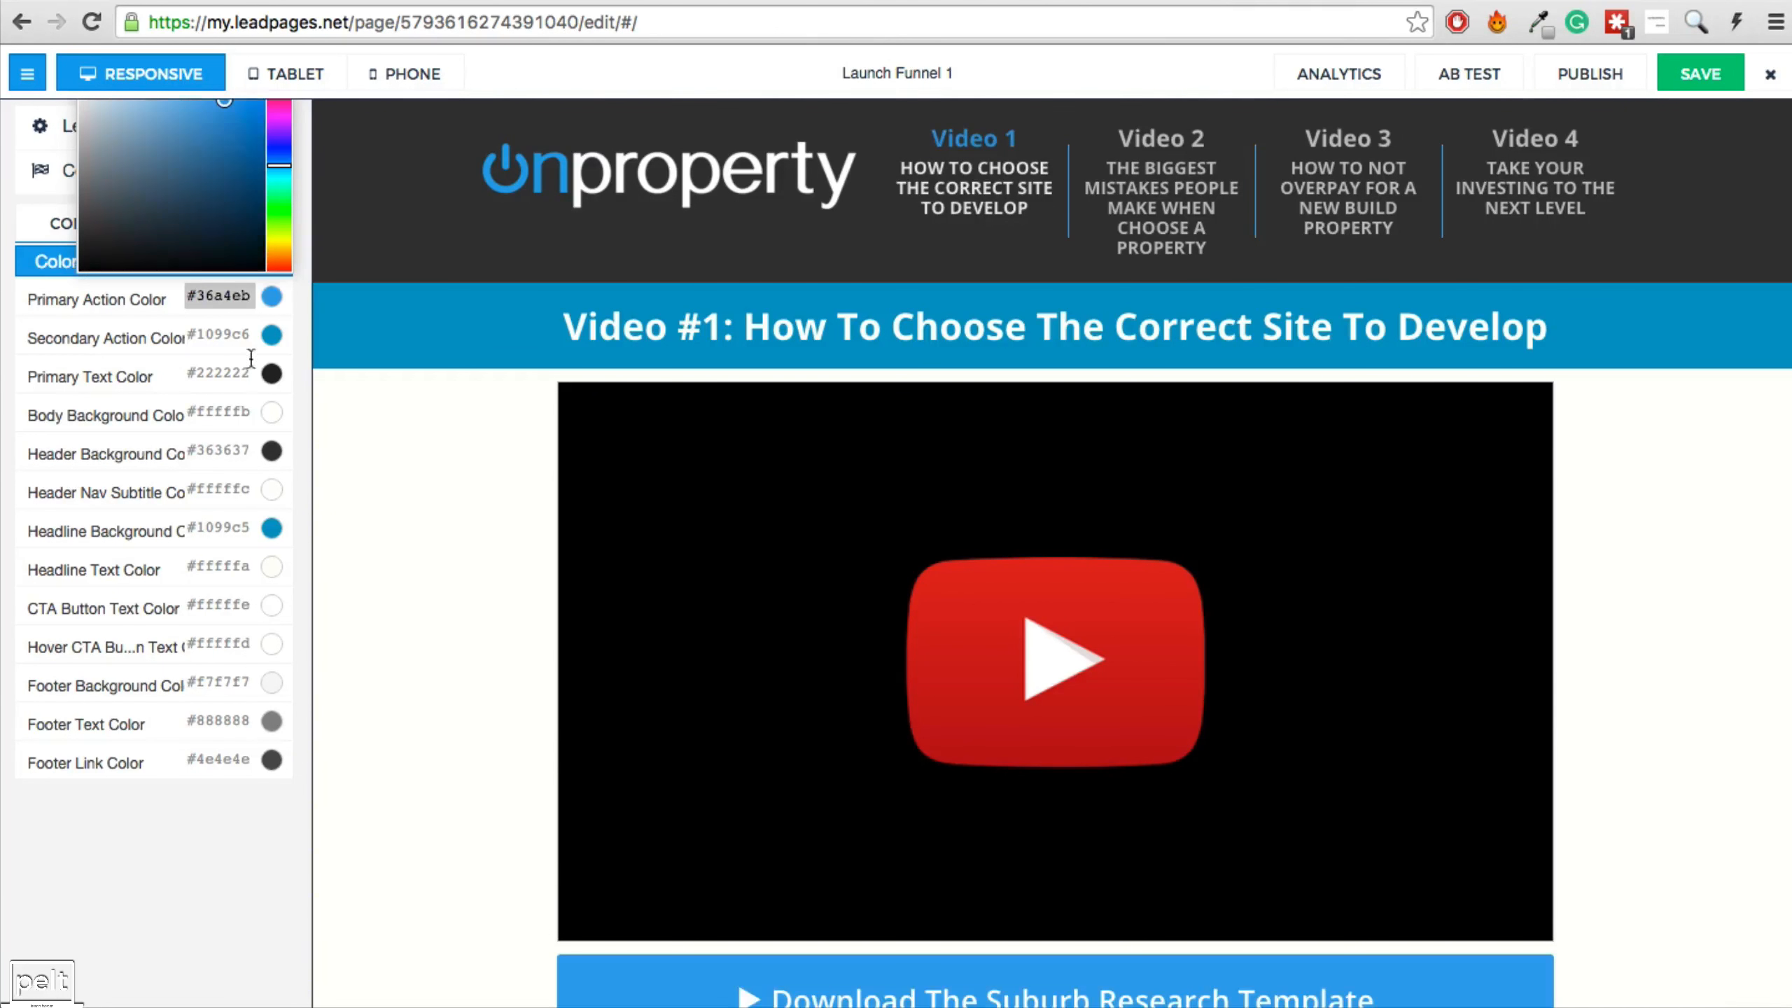
click(197, 946)
scroll(448, 661, down, 10)
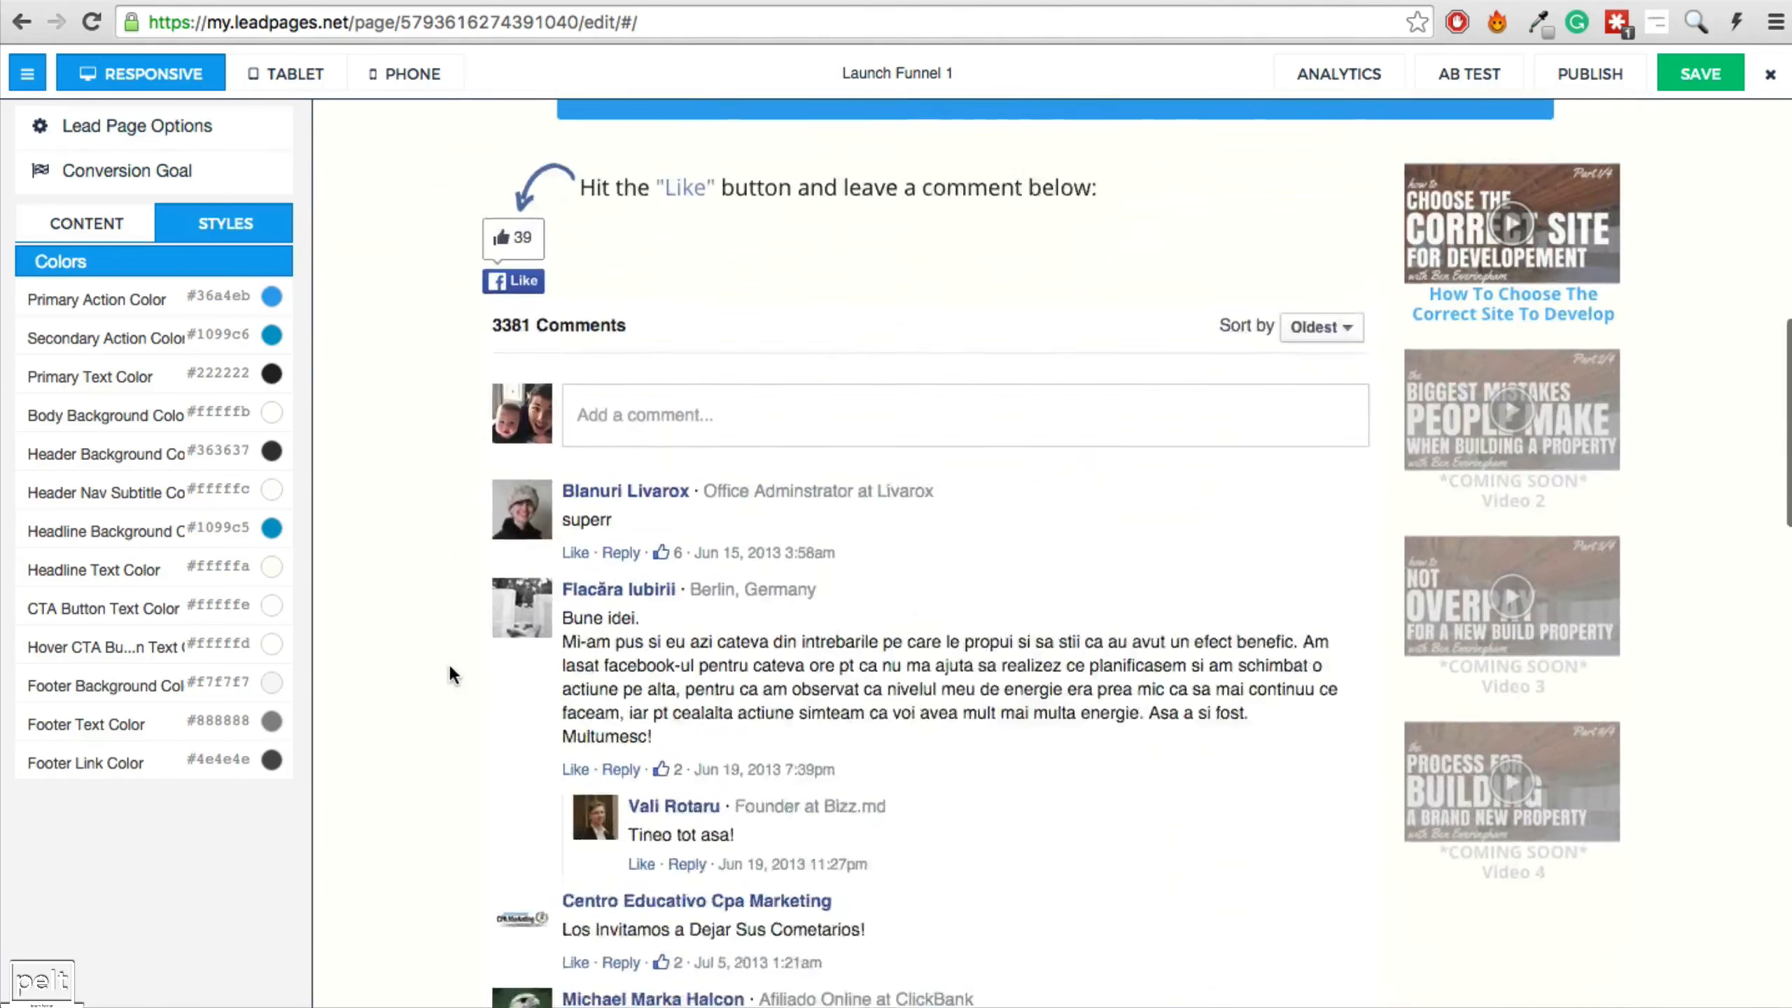
scroll(448, 661, up, 5)
scroll(448, 662, down, 4)
scroll(337, 599, down, 2)
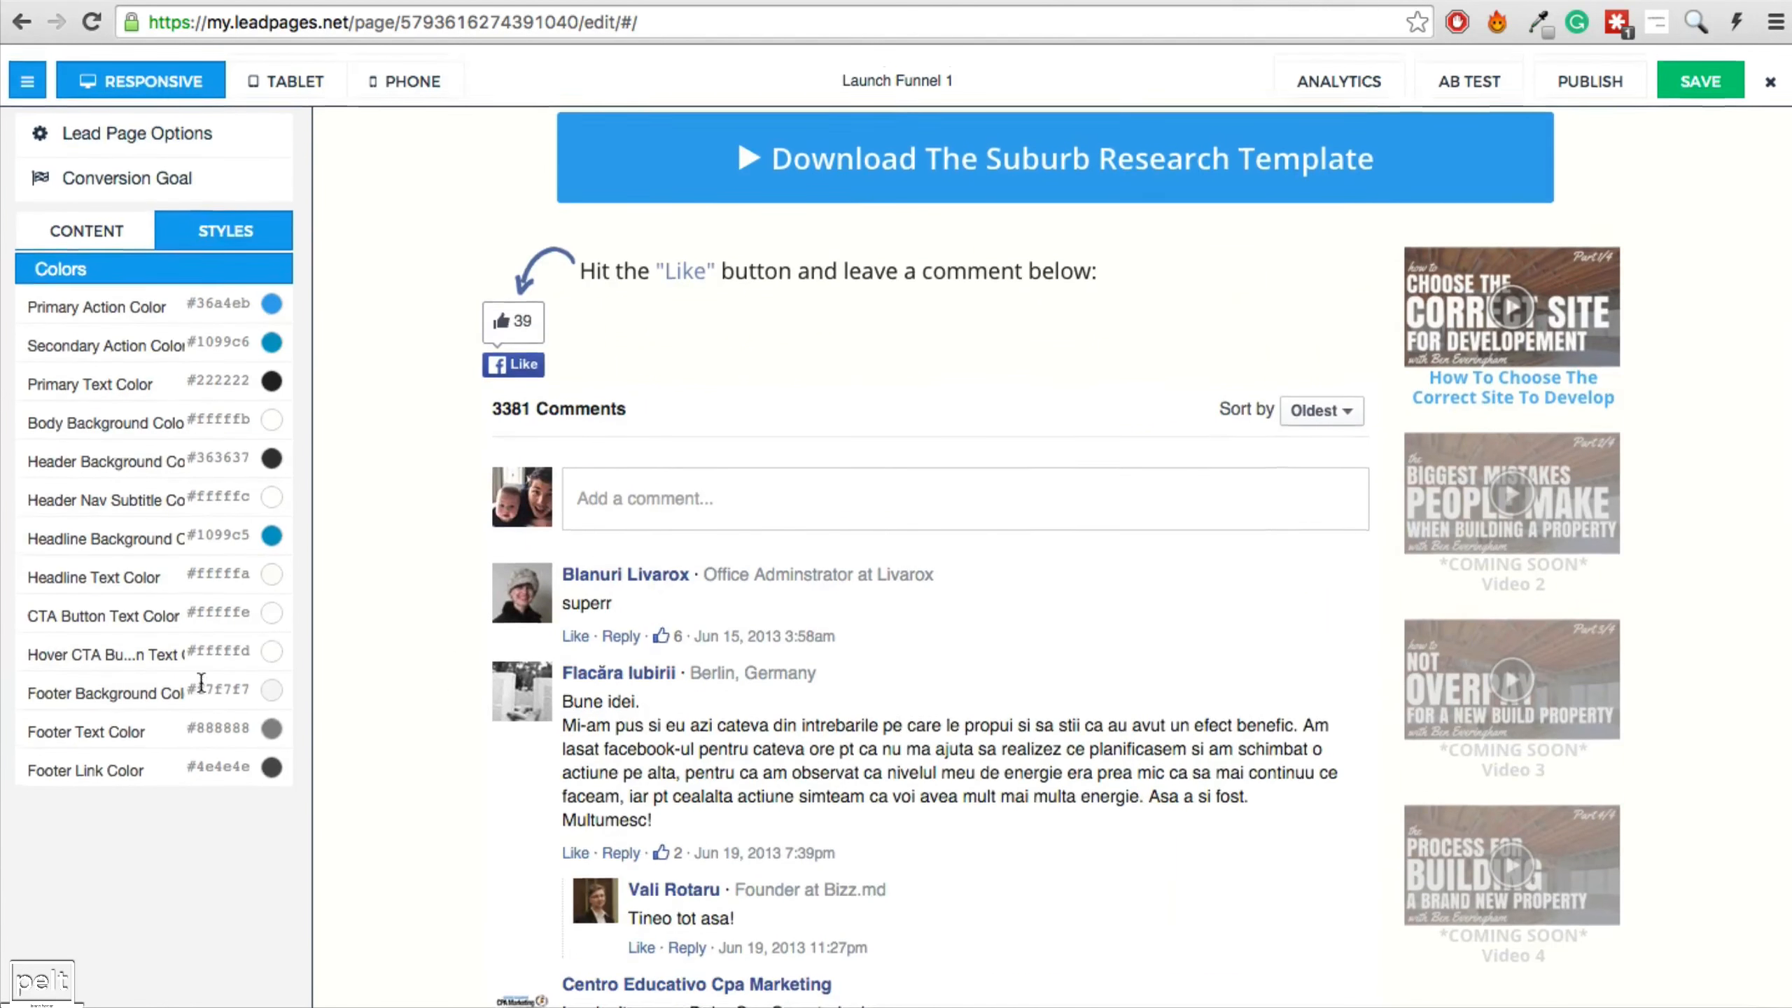
scroll(517, 569, up, 10)
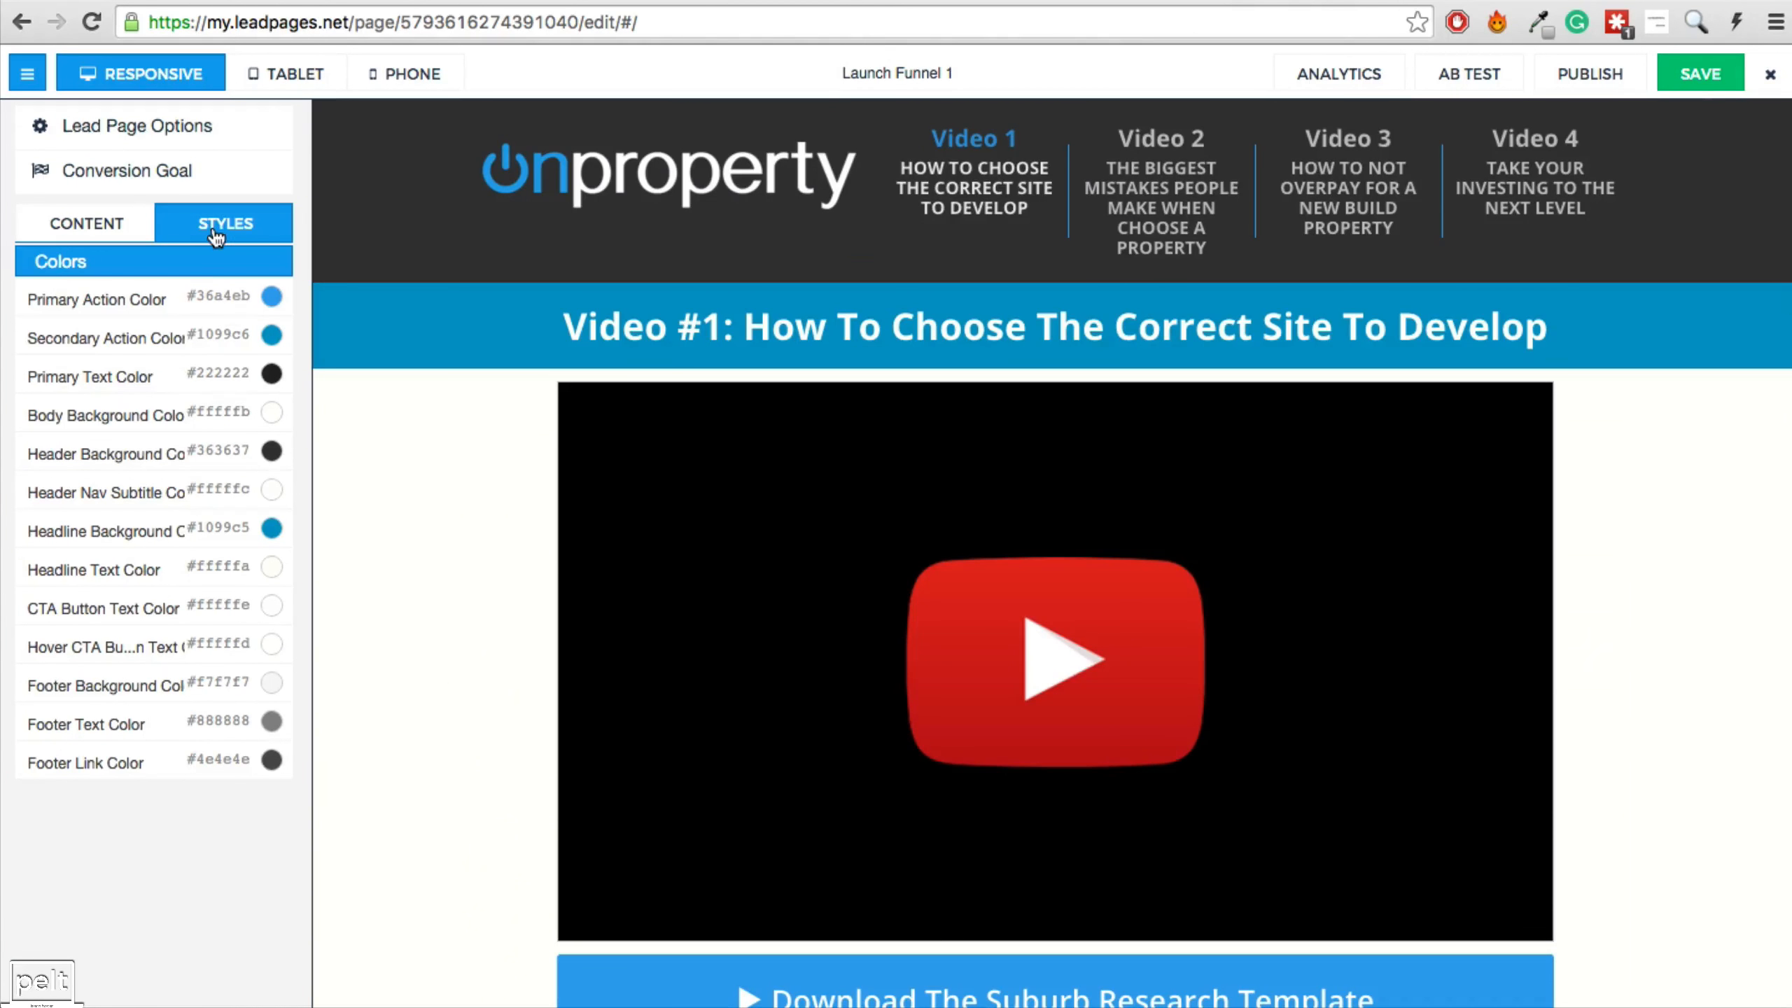
click(1694, 79)
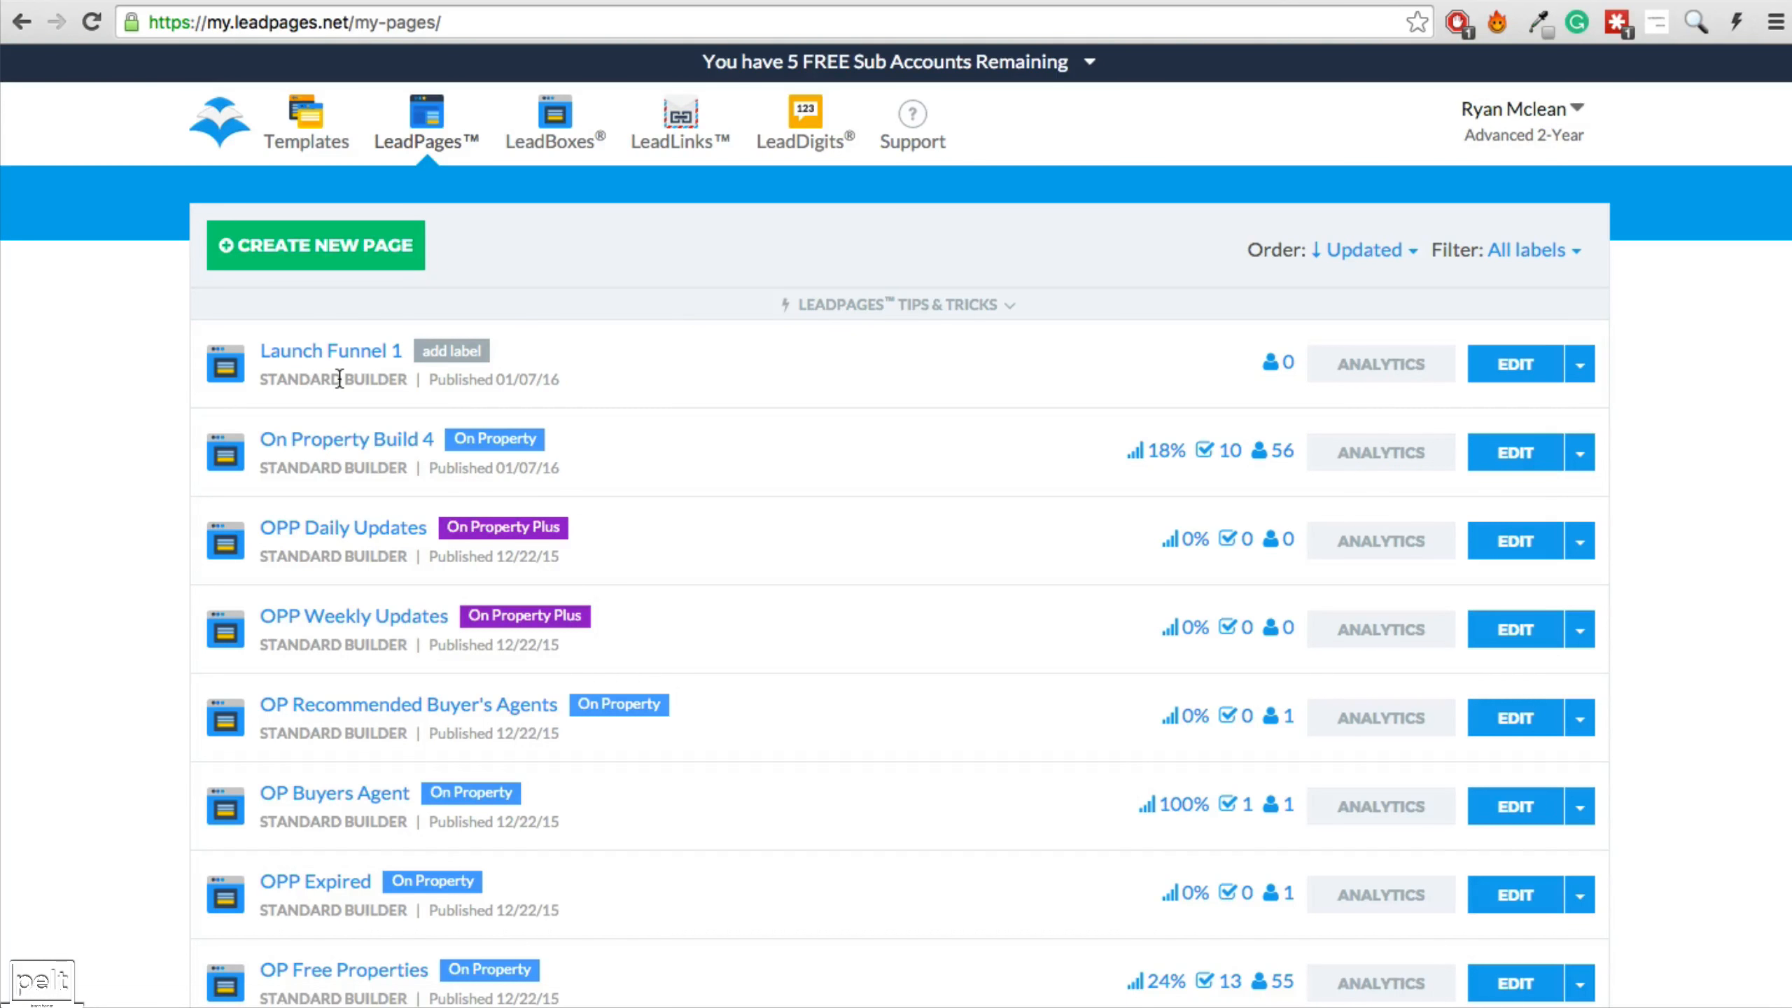
Duplicate Launch Funnel 1 as a new page named 'Launch Funnel 2'.
click(1580, 364)
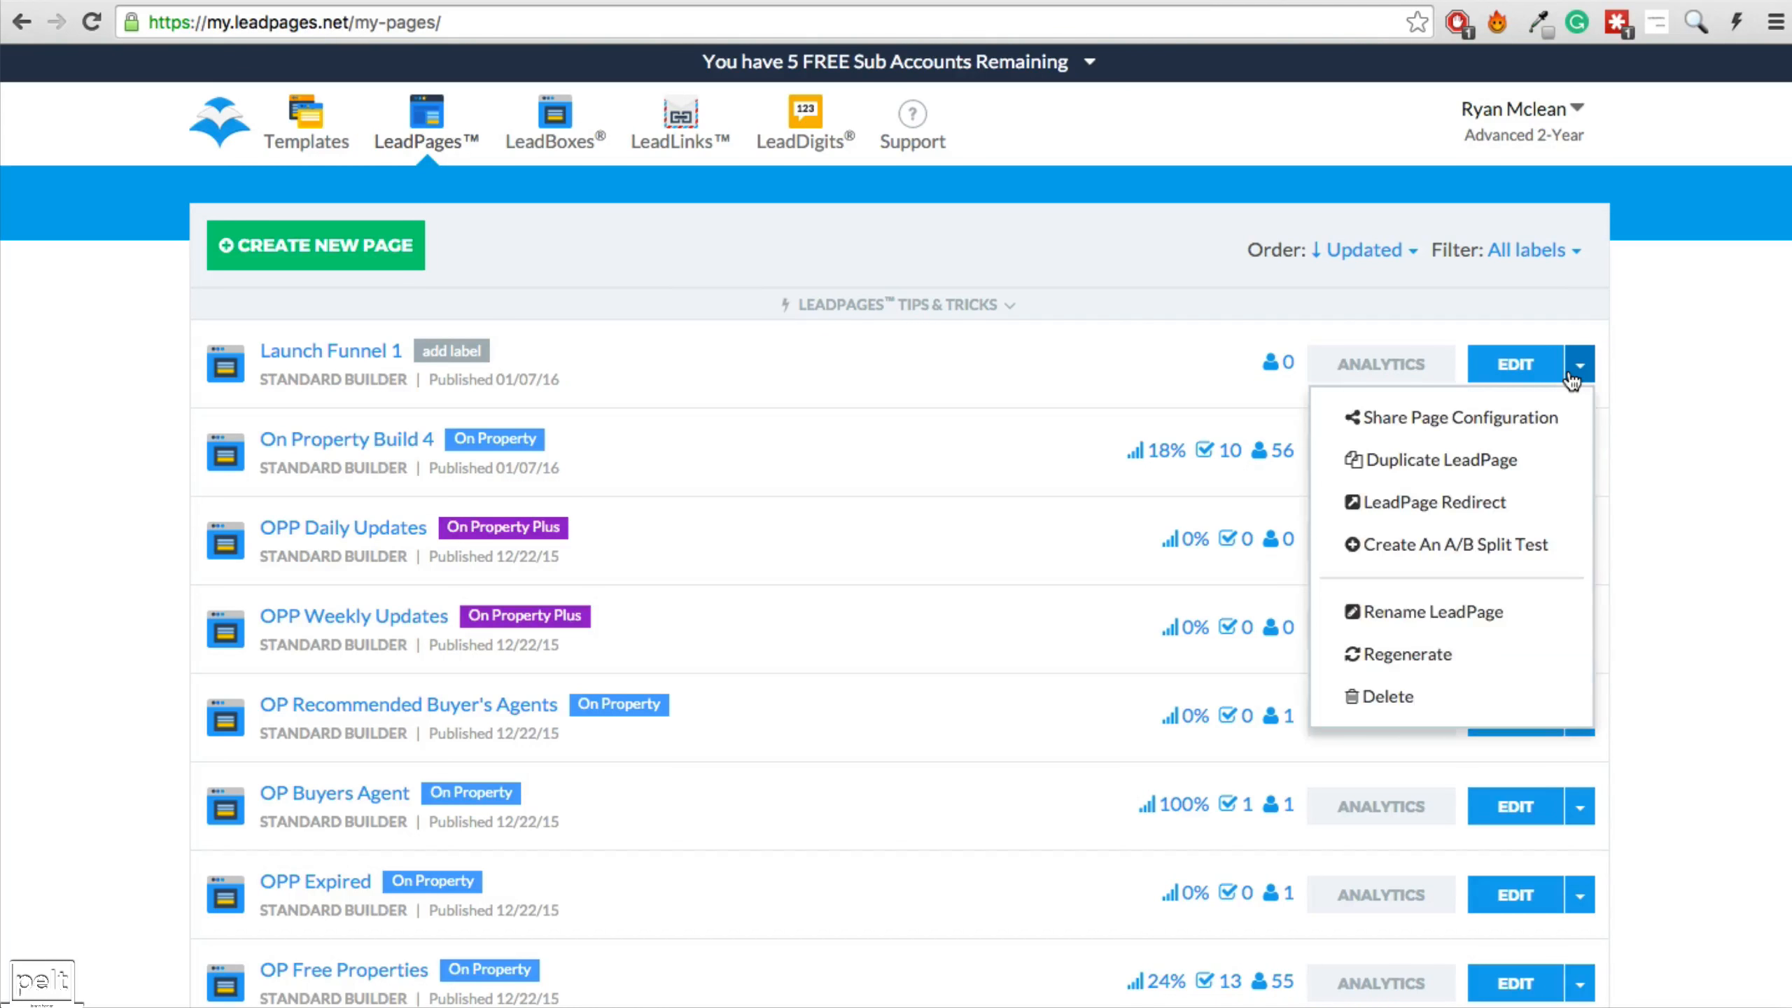
click(1488, 459)
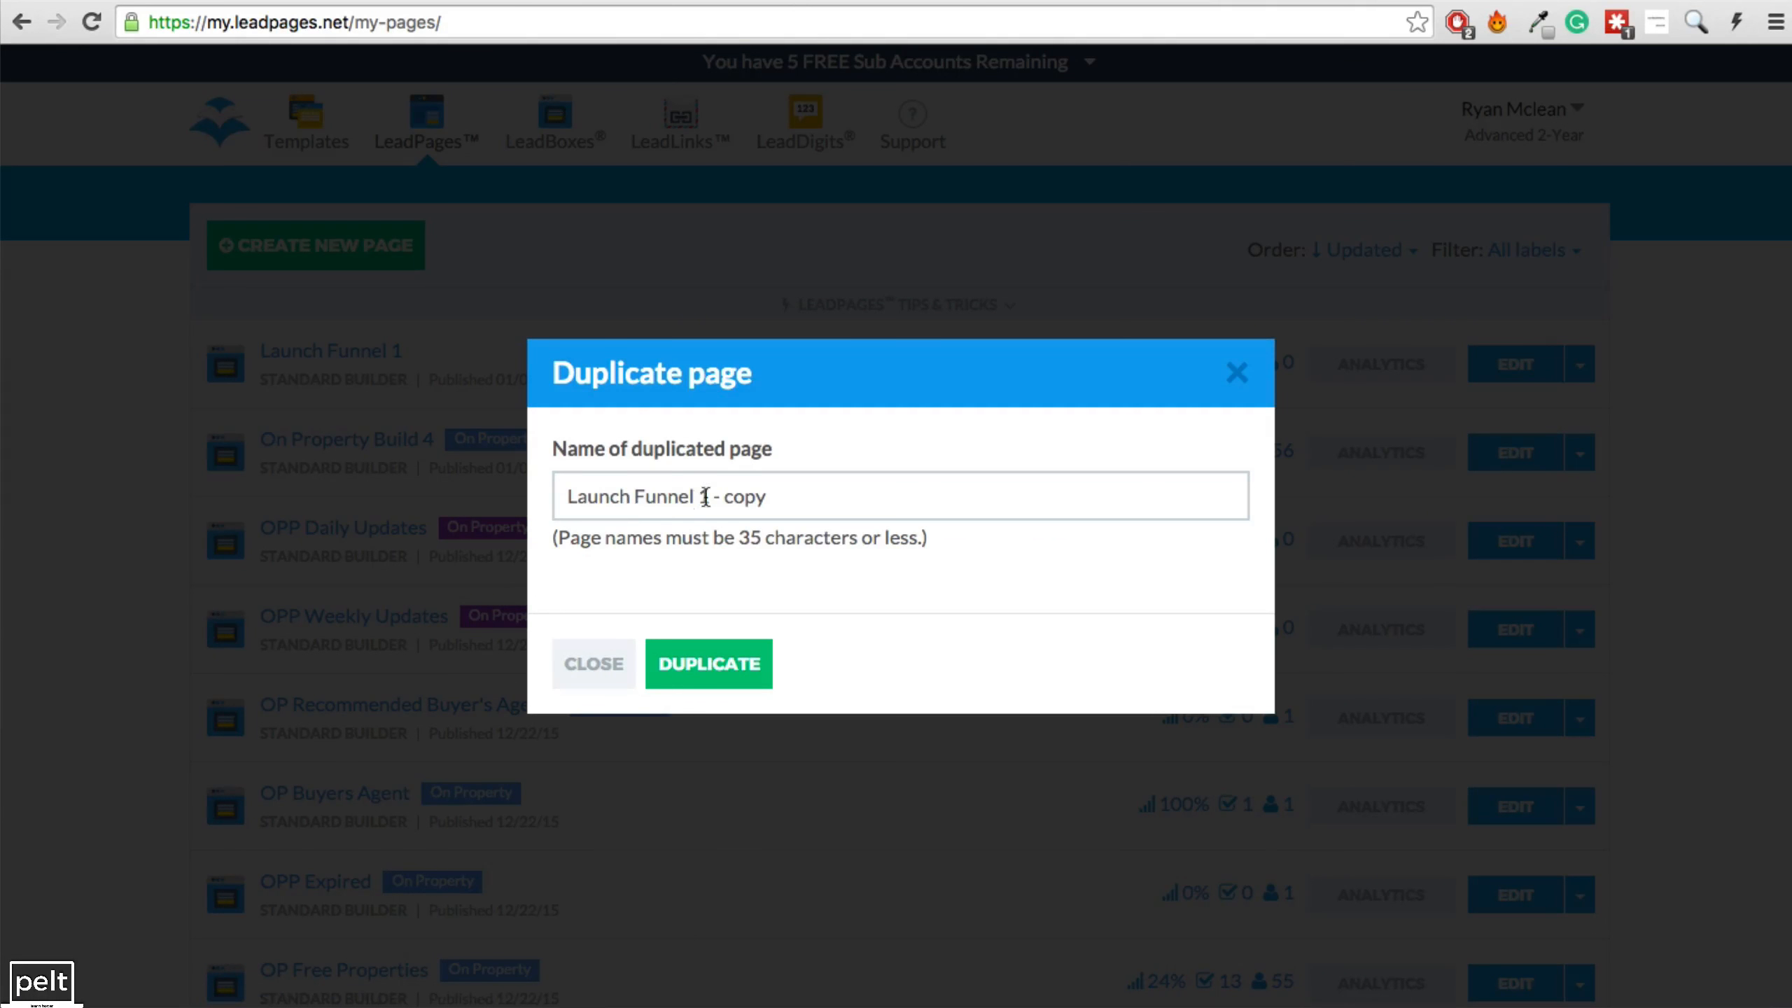
drag(698, 499, 828, 501)
text(2)
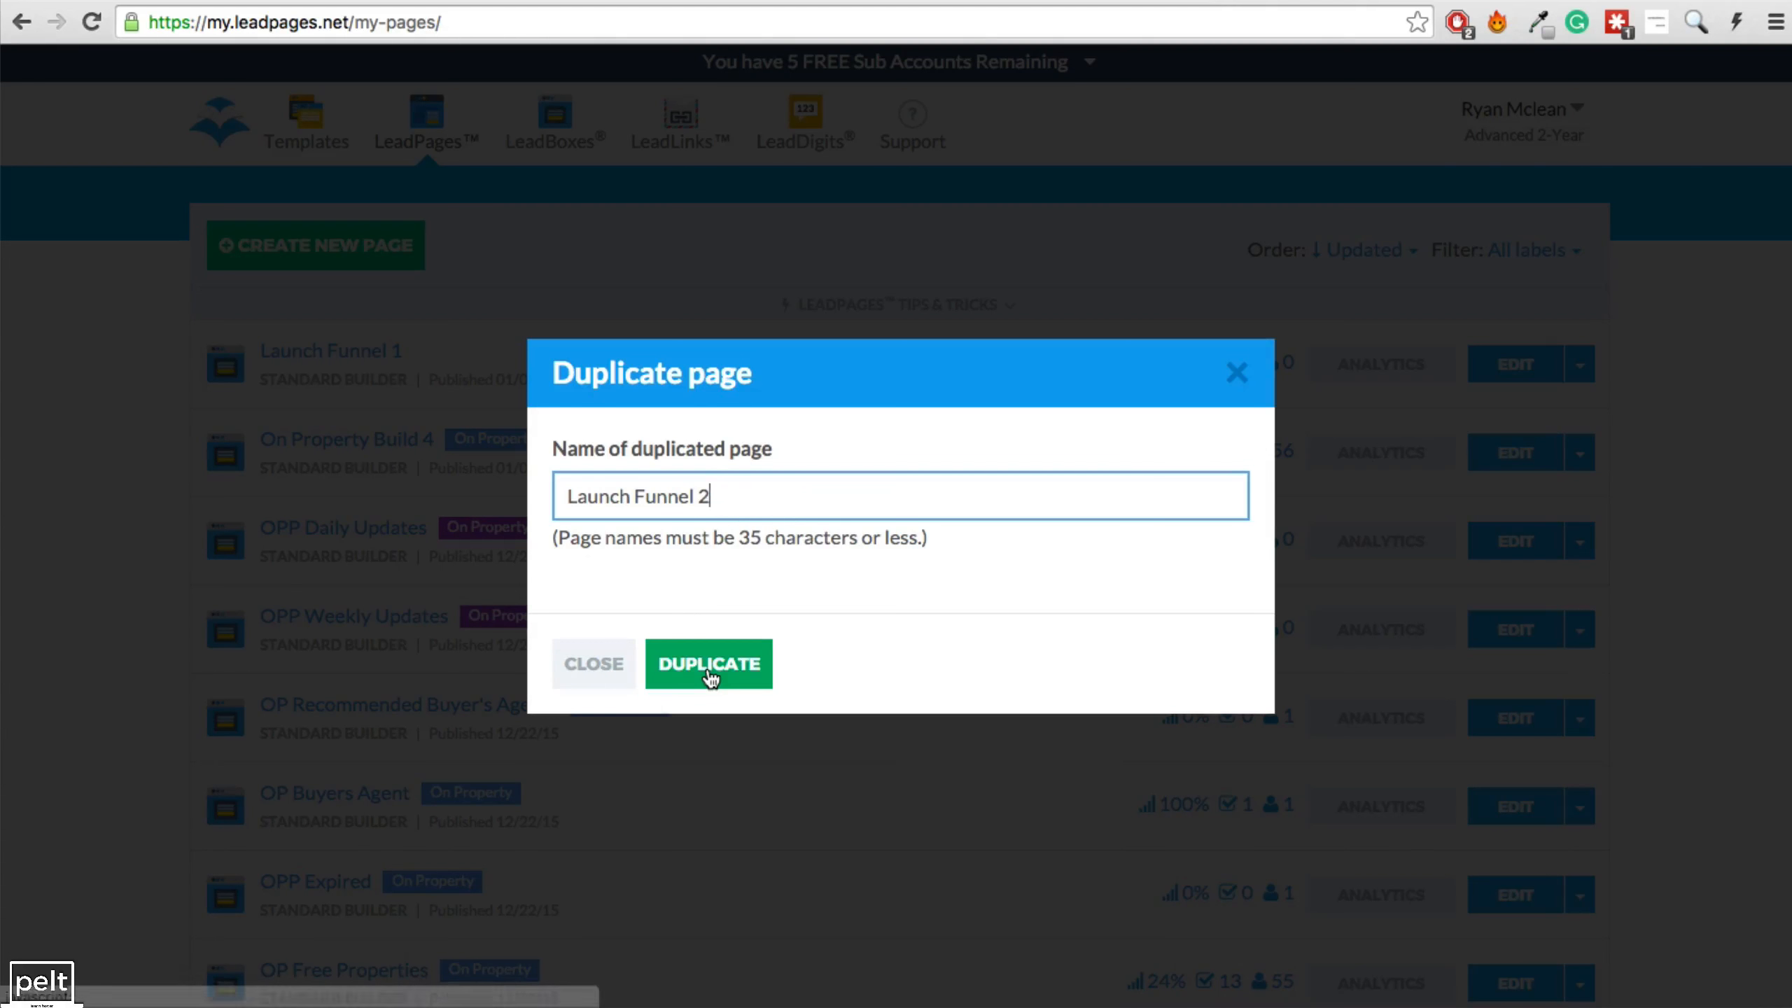
click(707, 667)
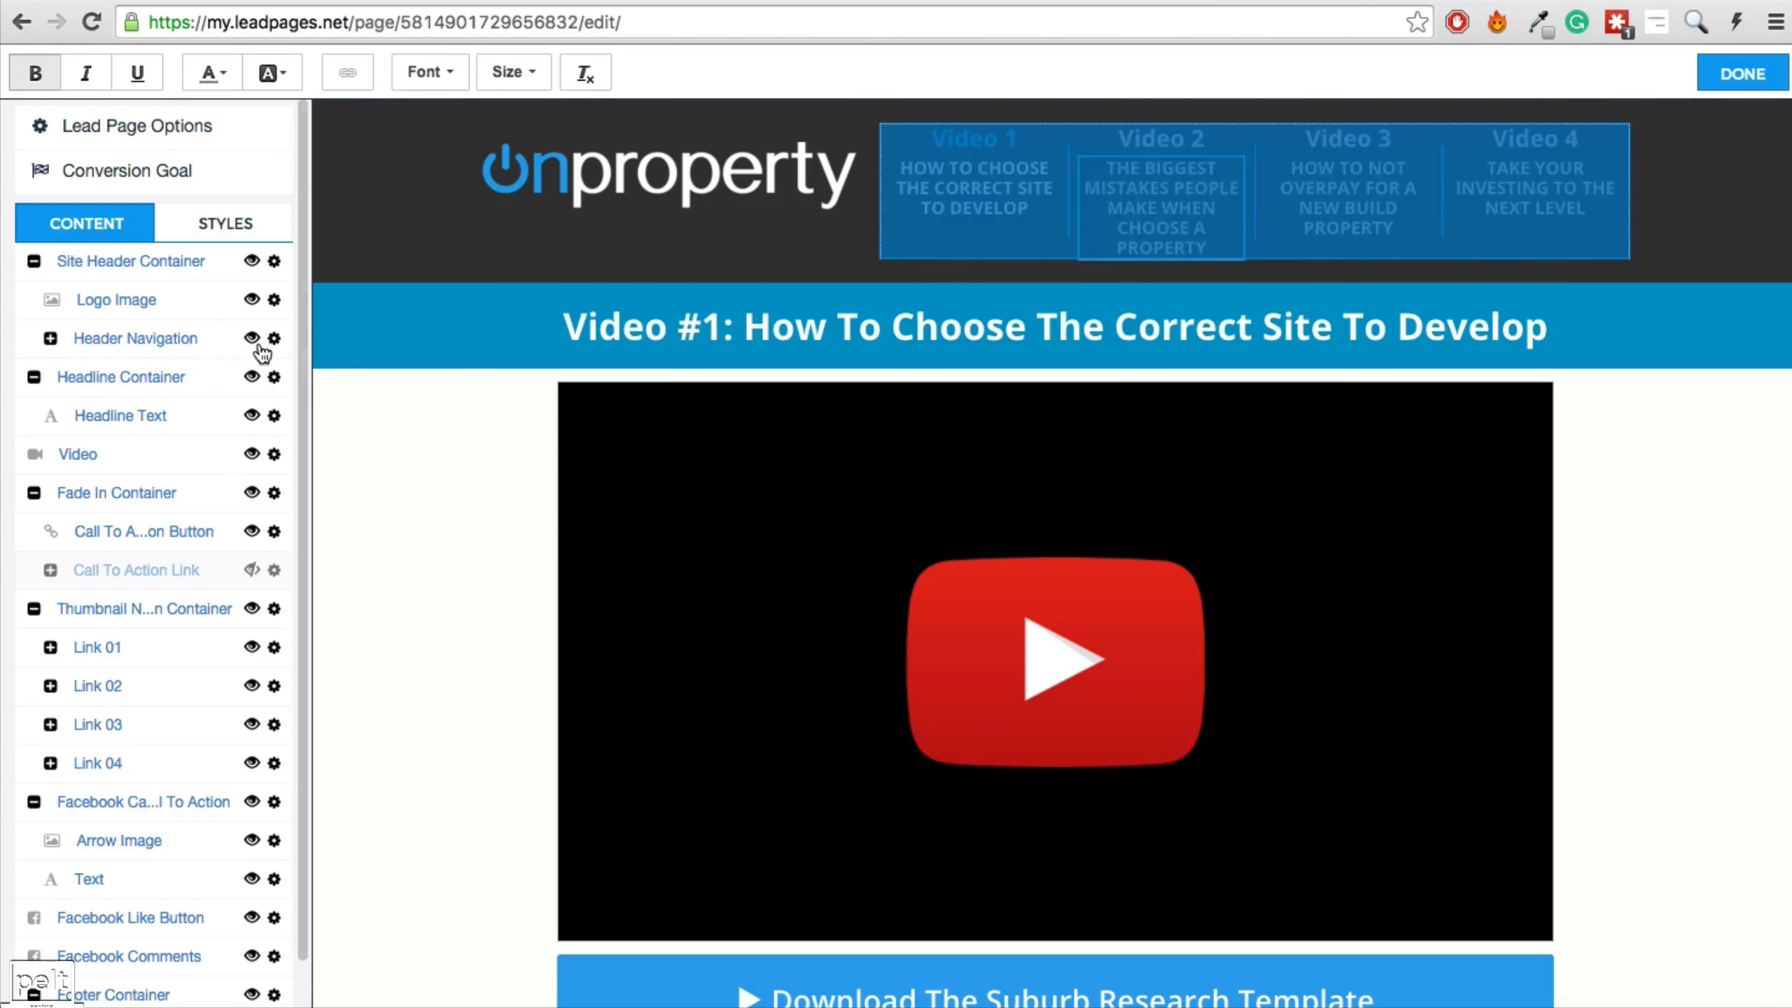
Point the Video 1 nav link at the live Launch Funnel 1 URL, opening in a new window.
click(51, 338)
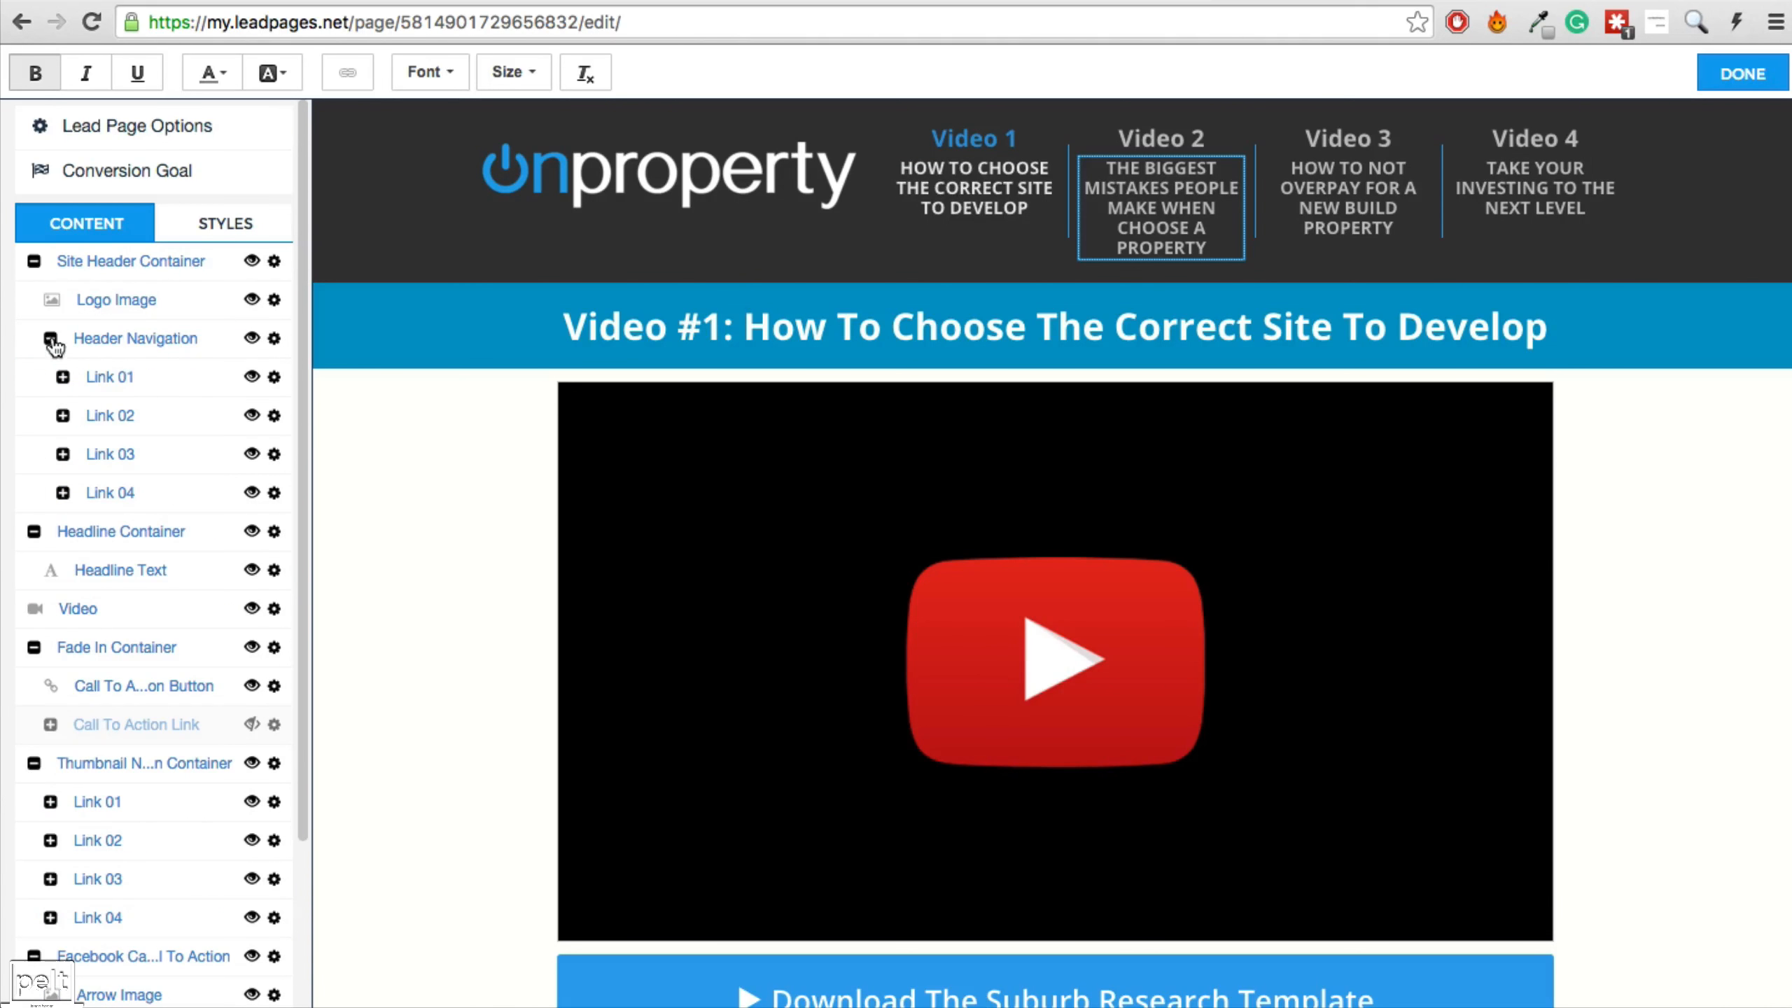
click(276, 382)
click(321, 432)
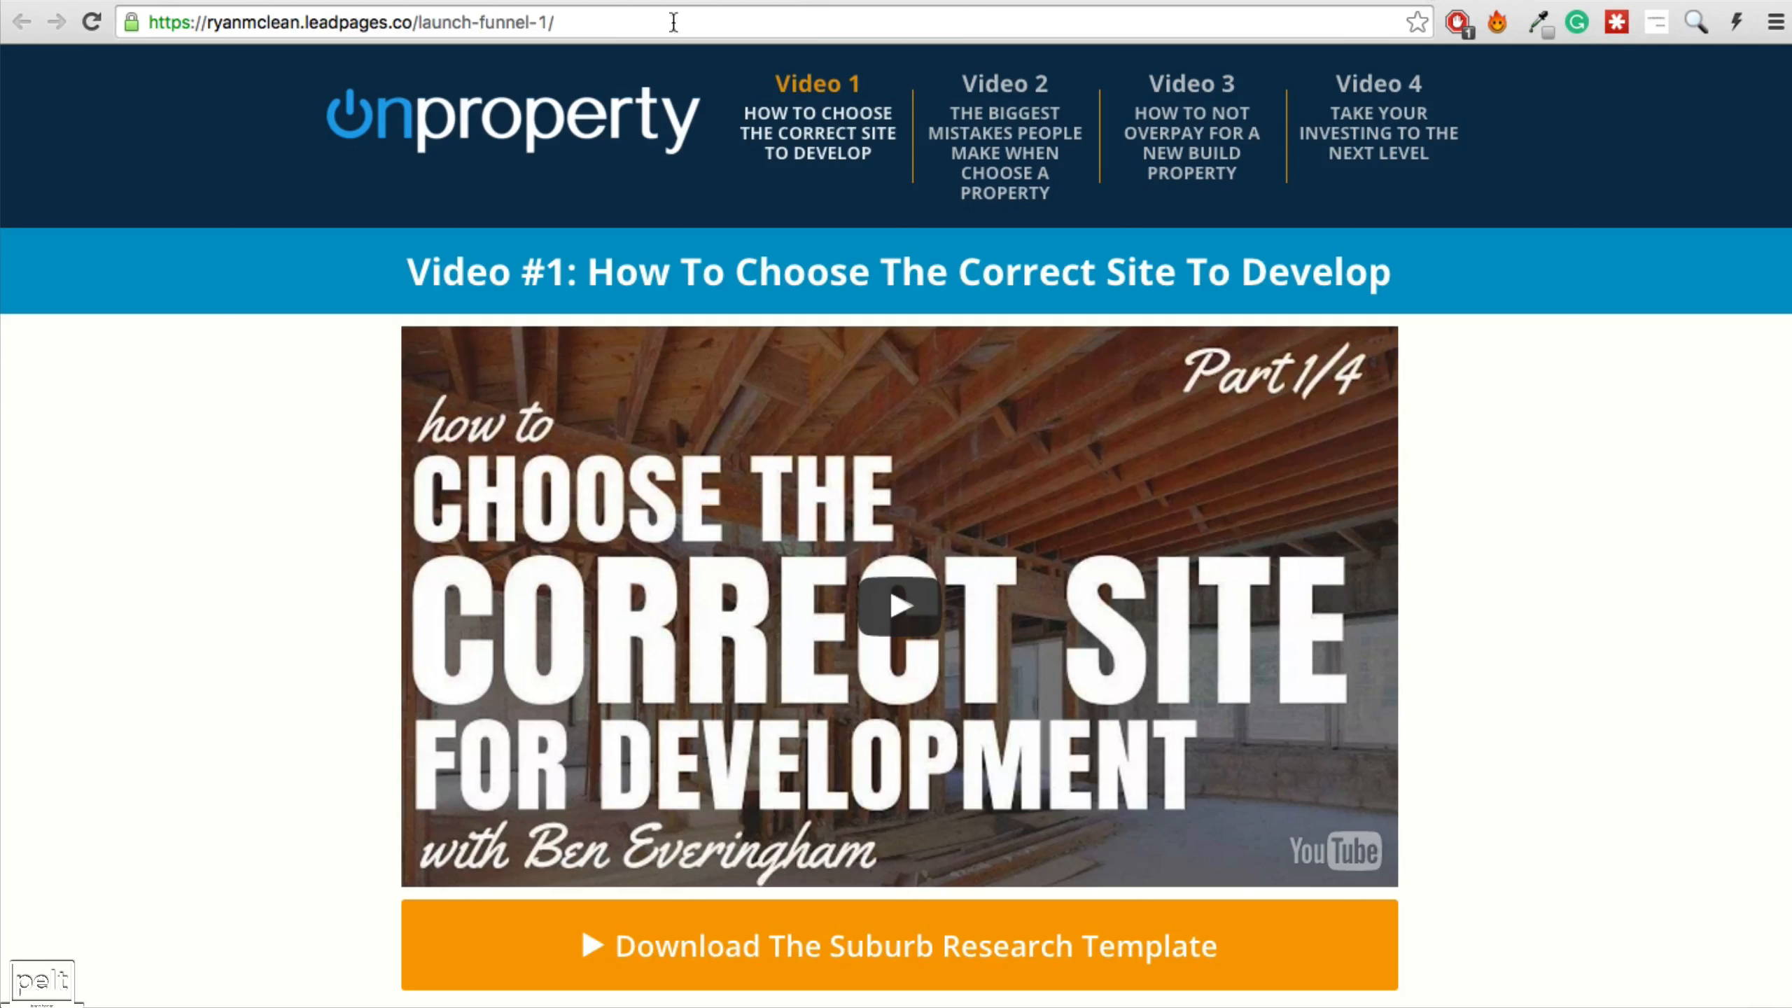
click(1261, 8)
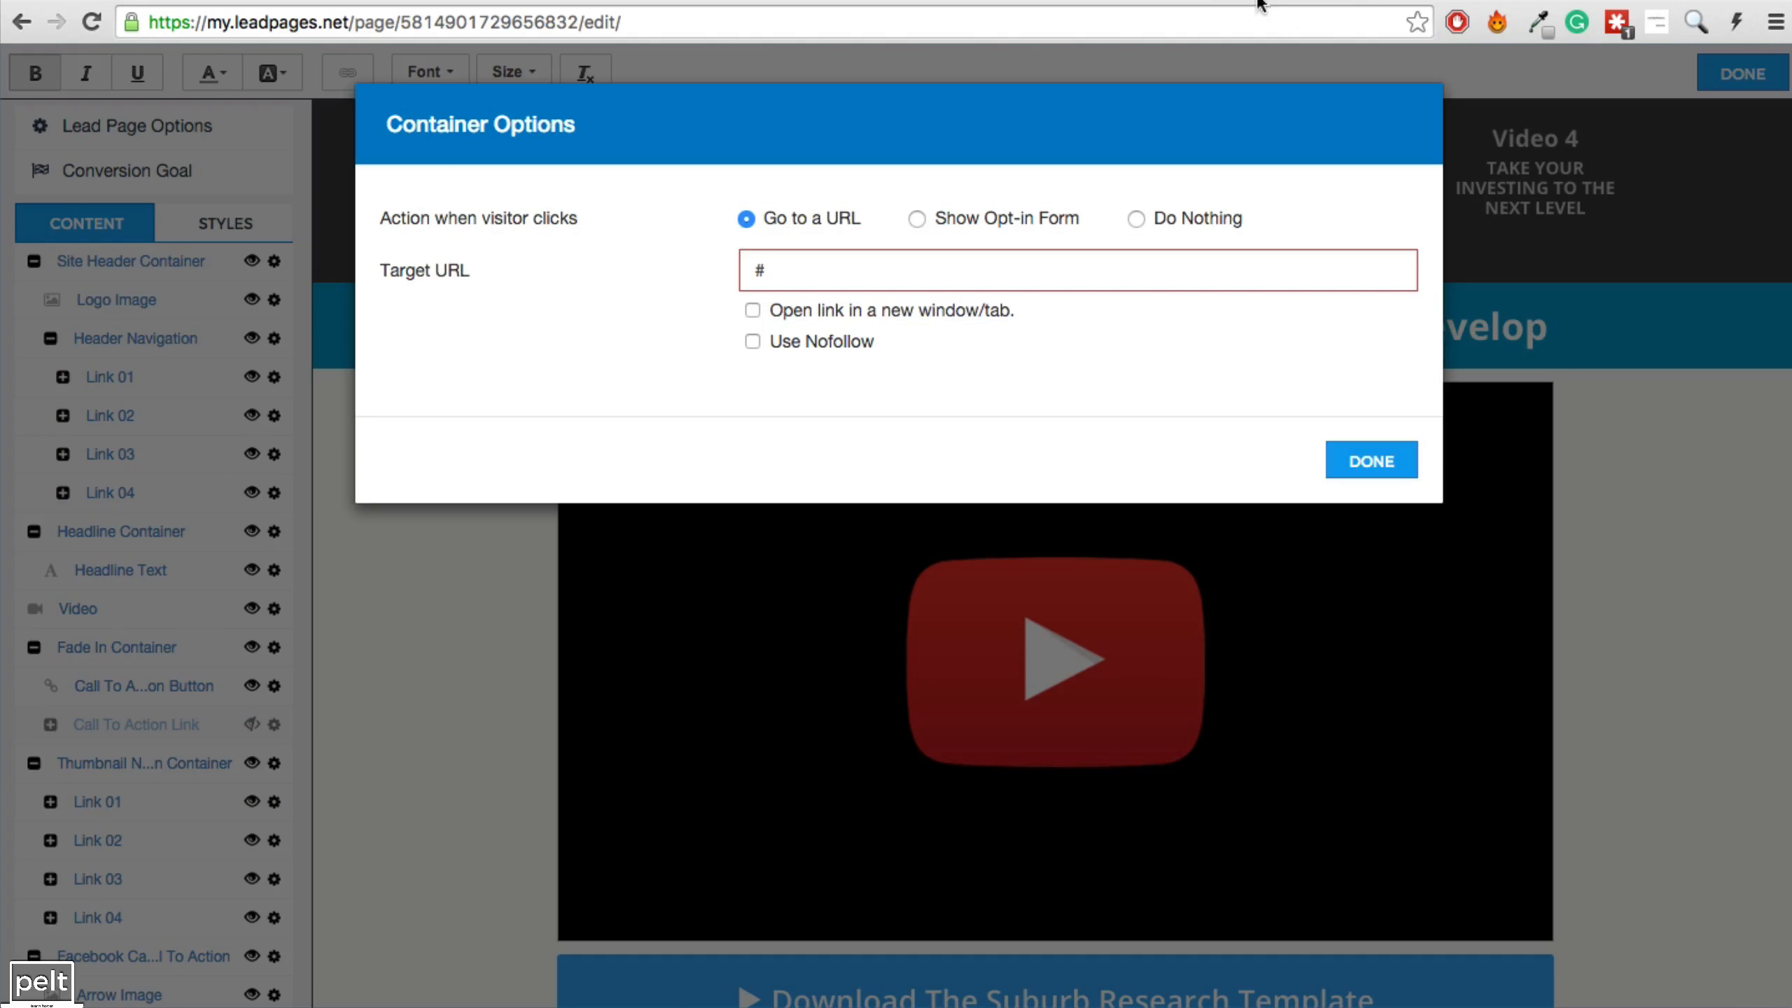
click(752, 311)
click(1354, 469)
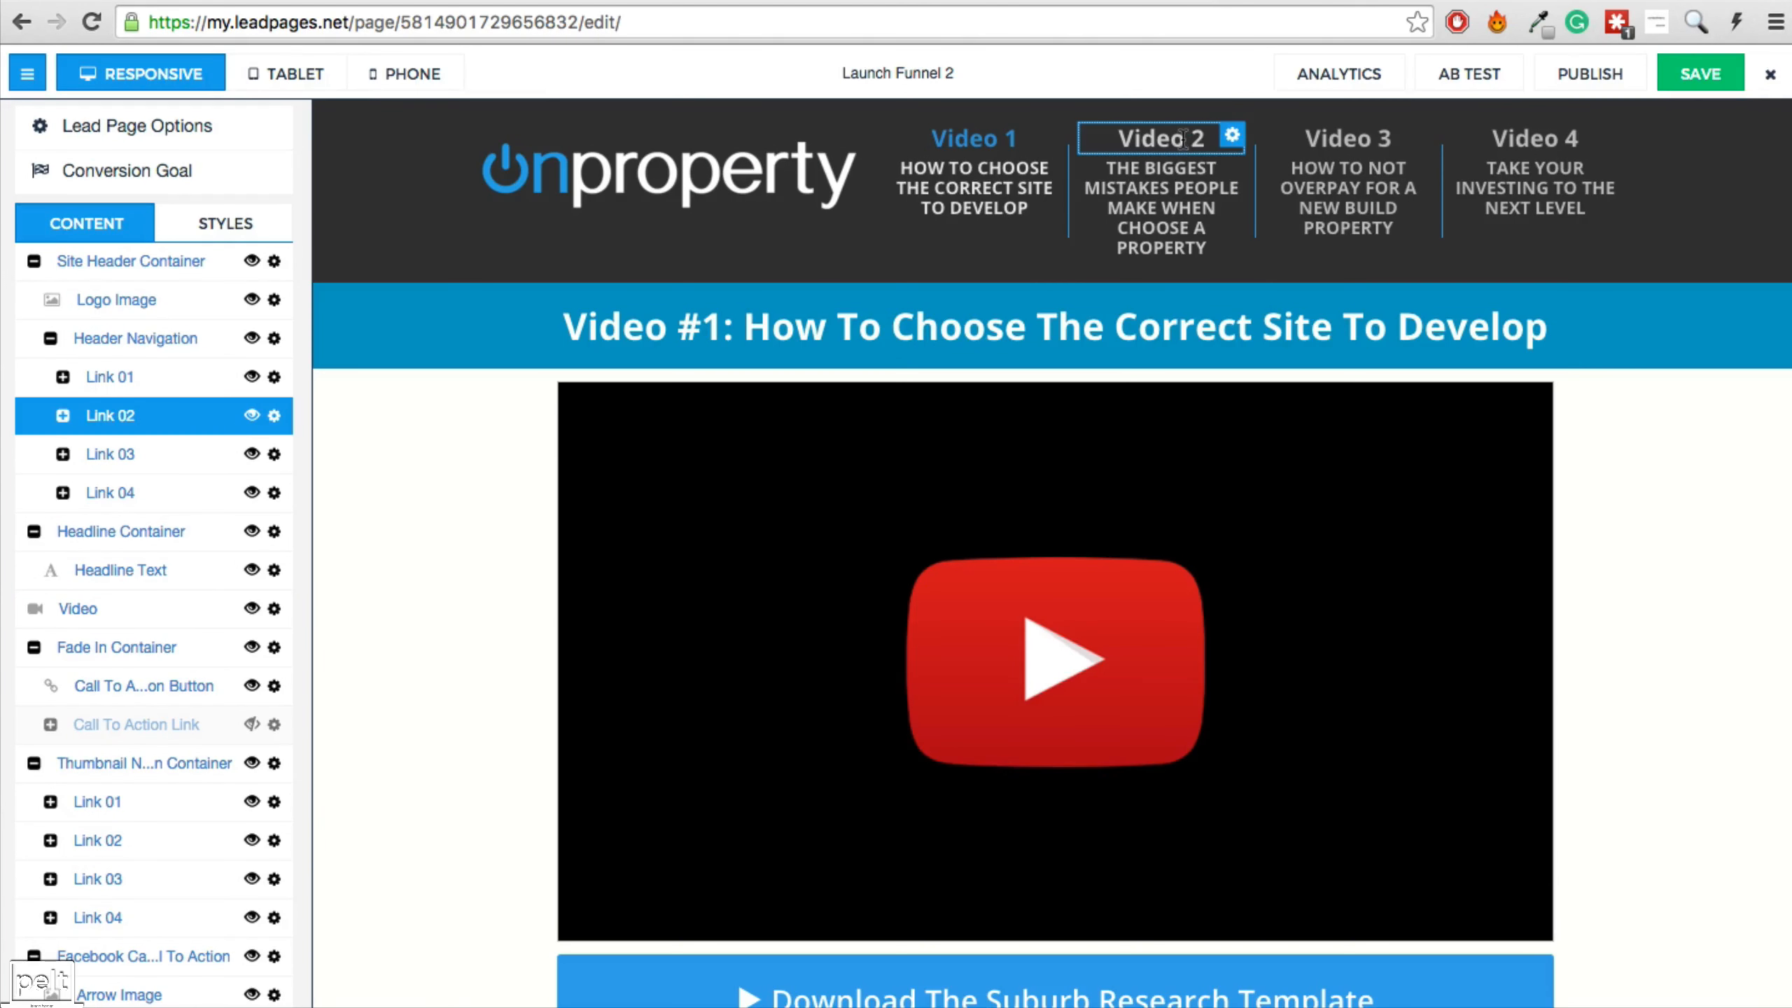
click(1185, 137)
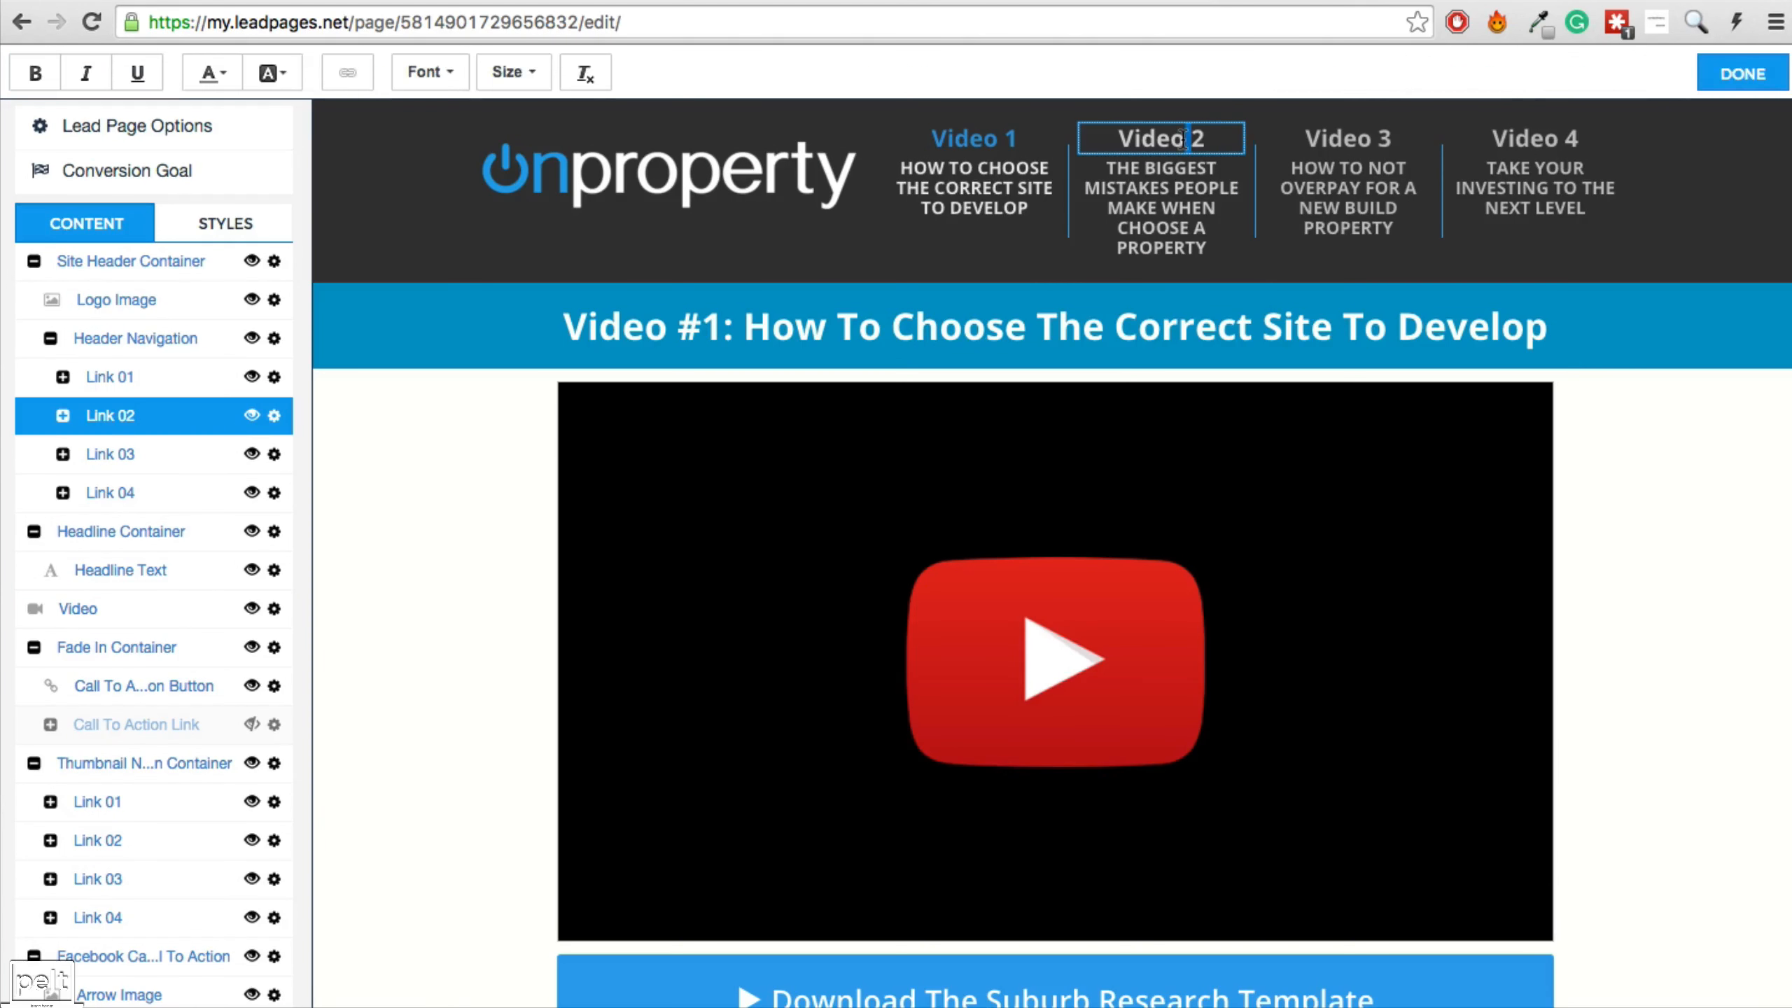
Give the Video 2 nav label and subtitle the automatic text colour.
triple_click(1185, 138)
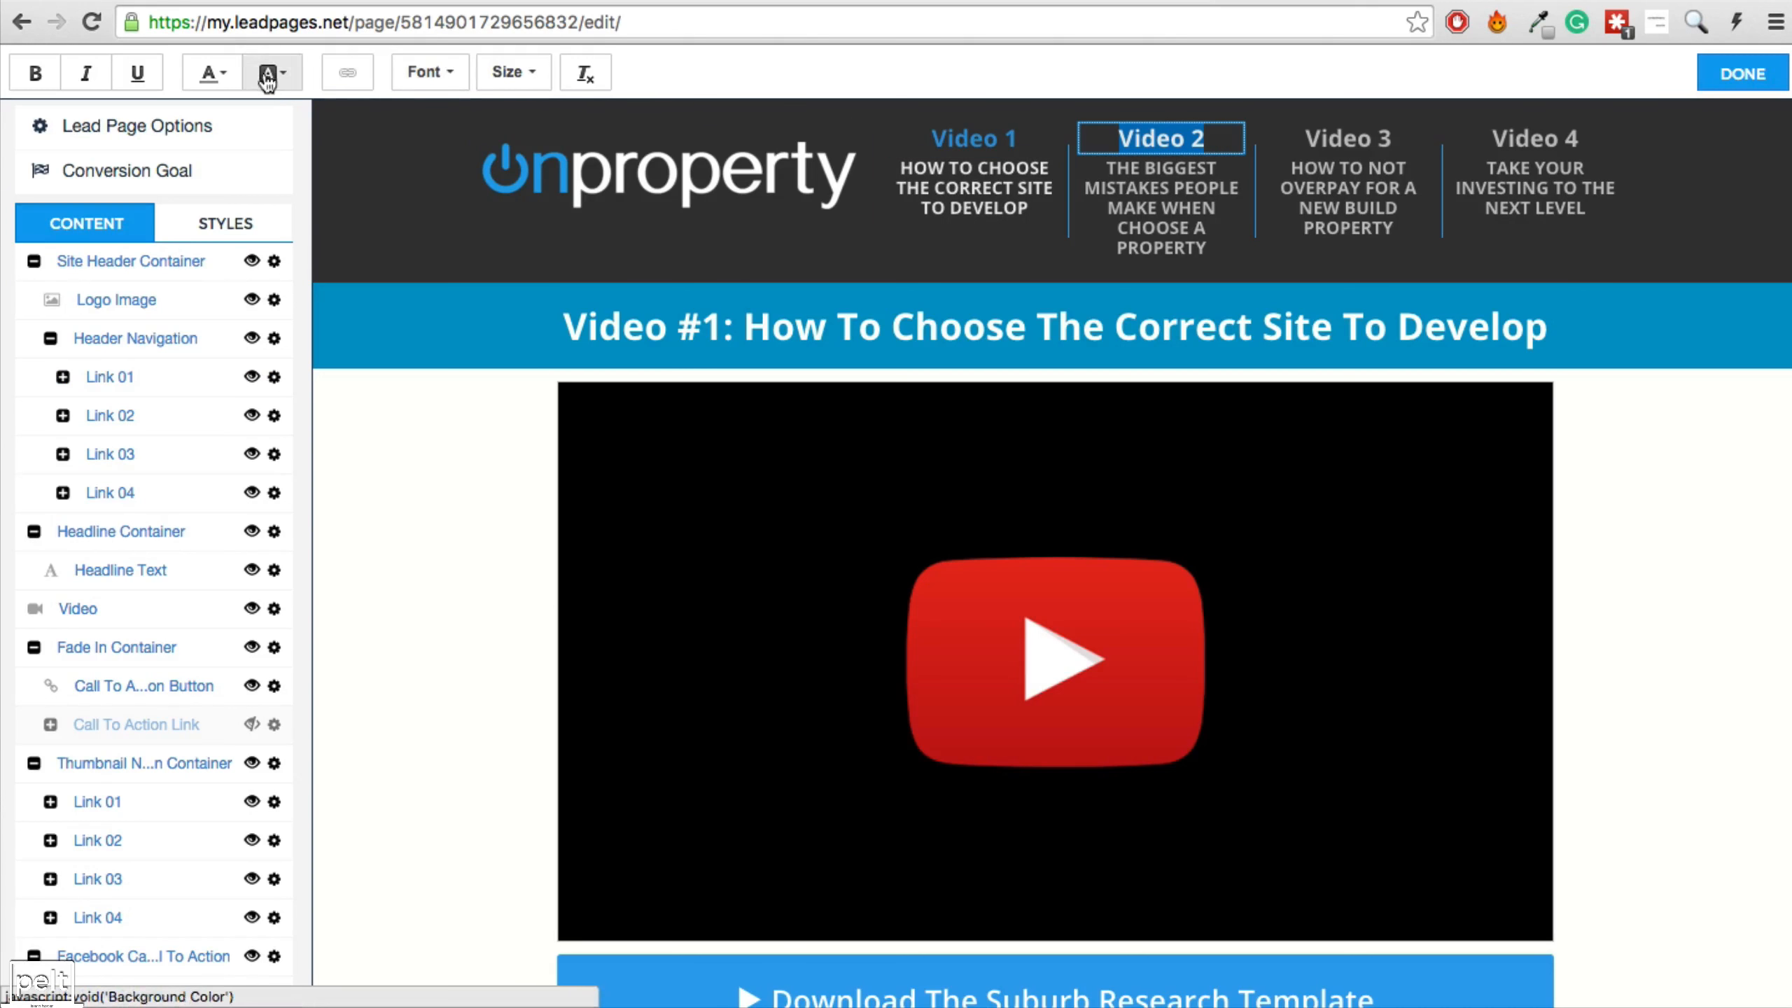
click(212, 72)
click(275, 116)
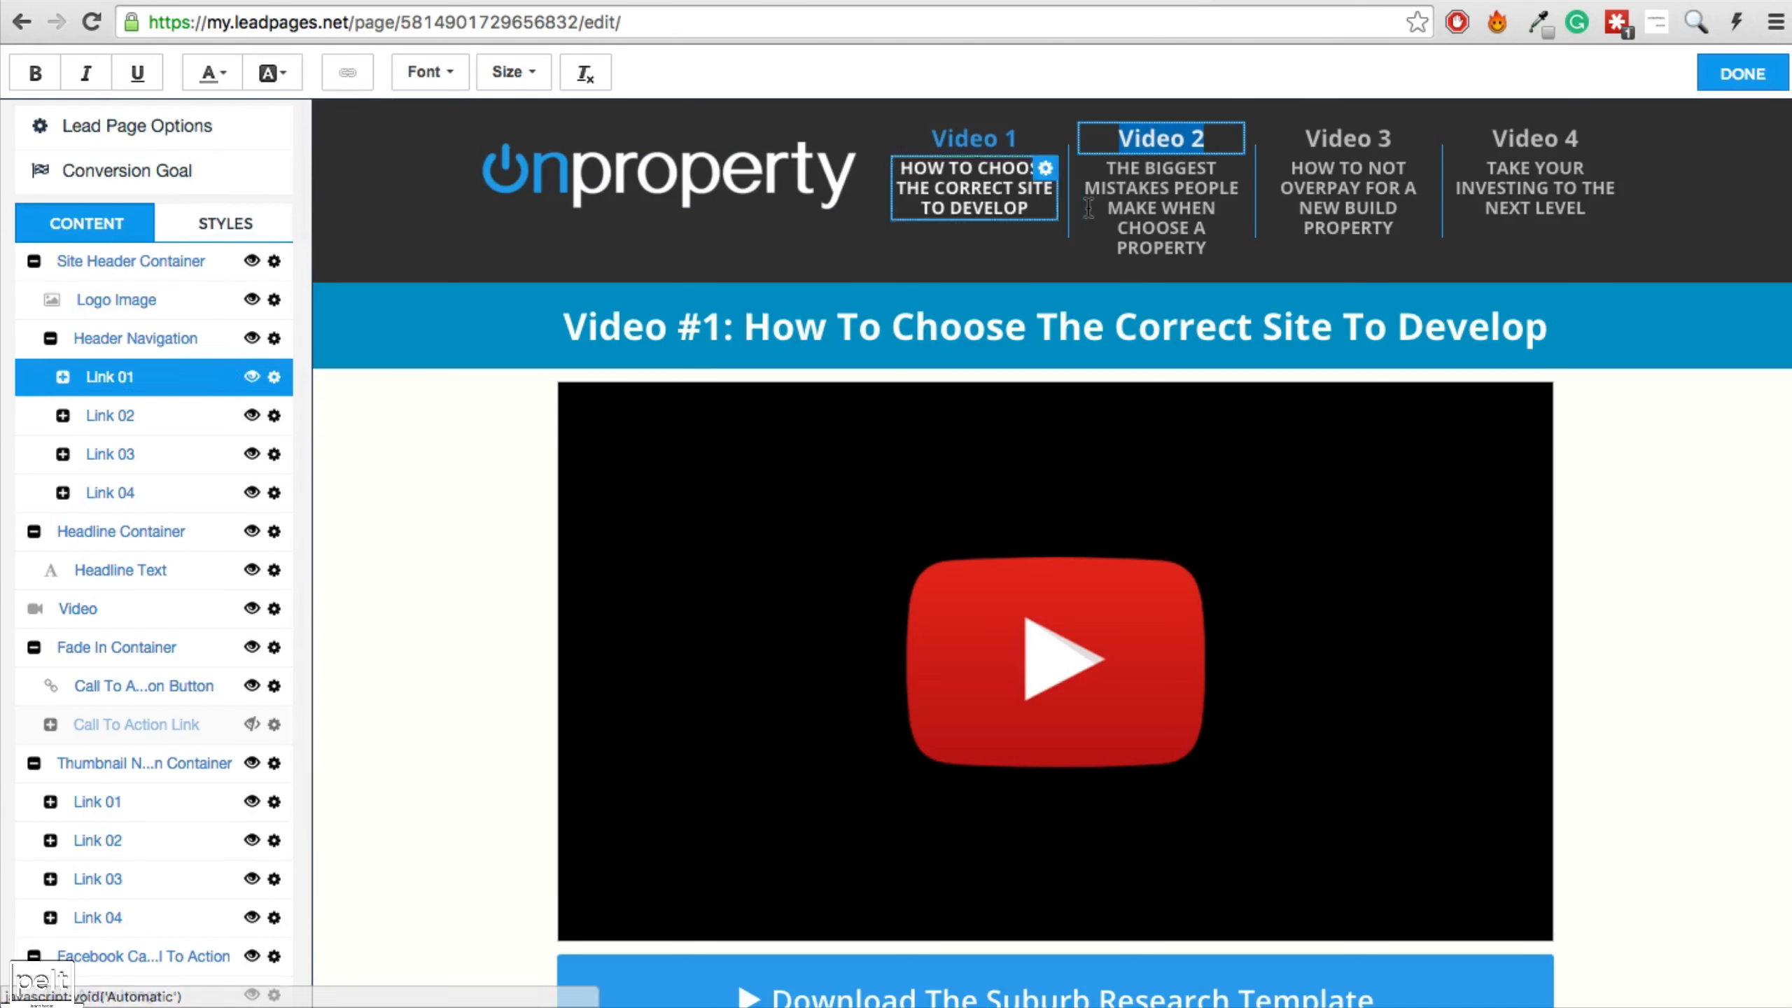
triple_click(1129, 207)
click(222, 76)
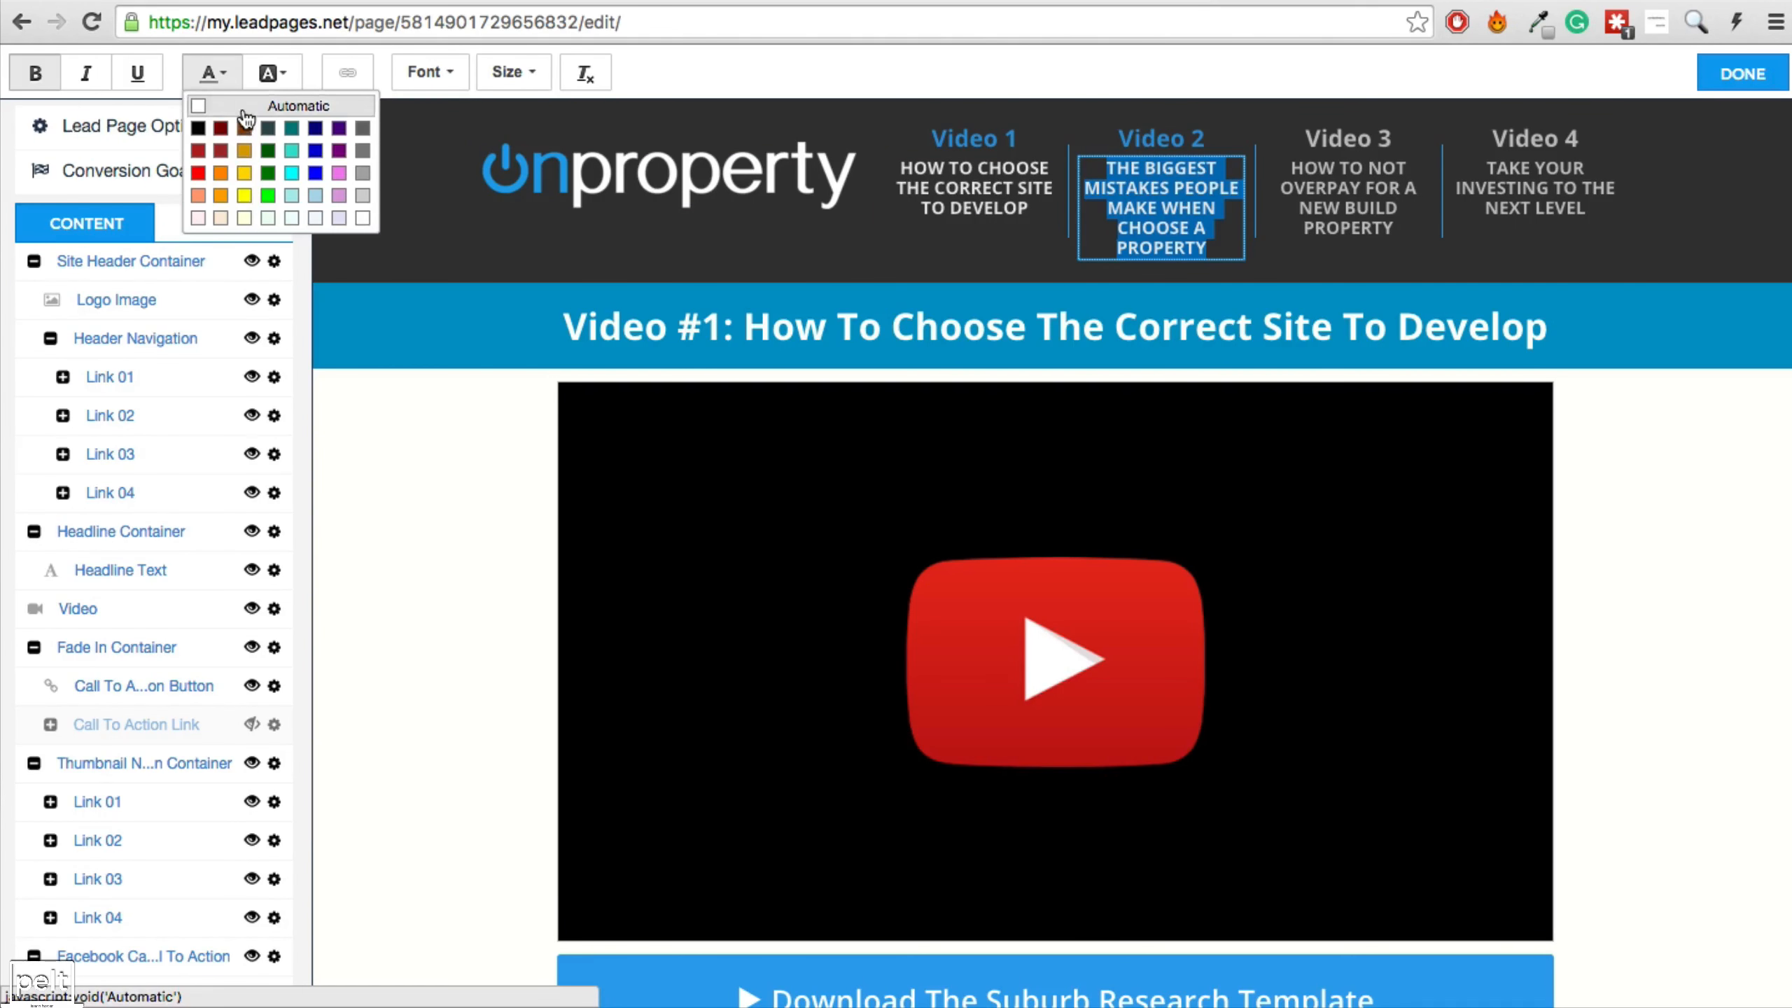
click(265, 120)
click(1304, 227)
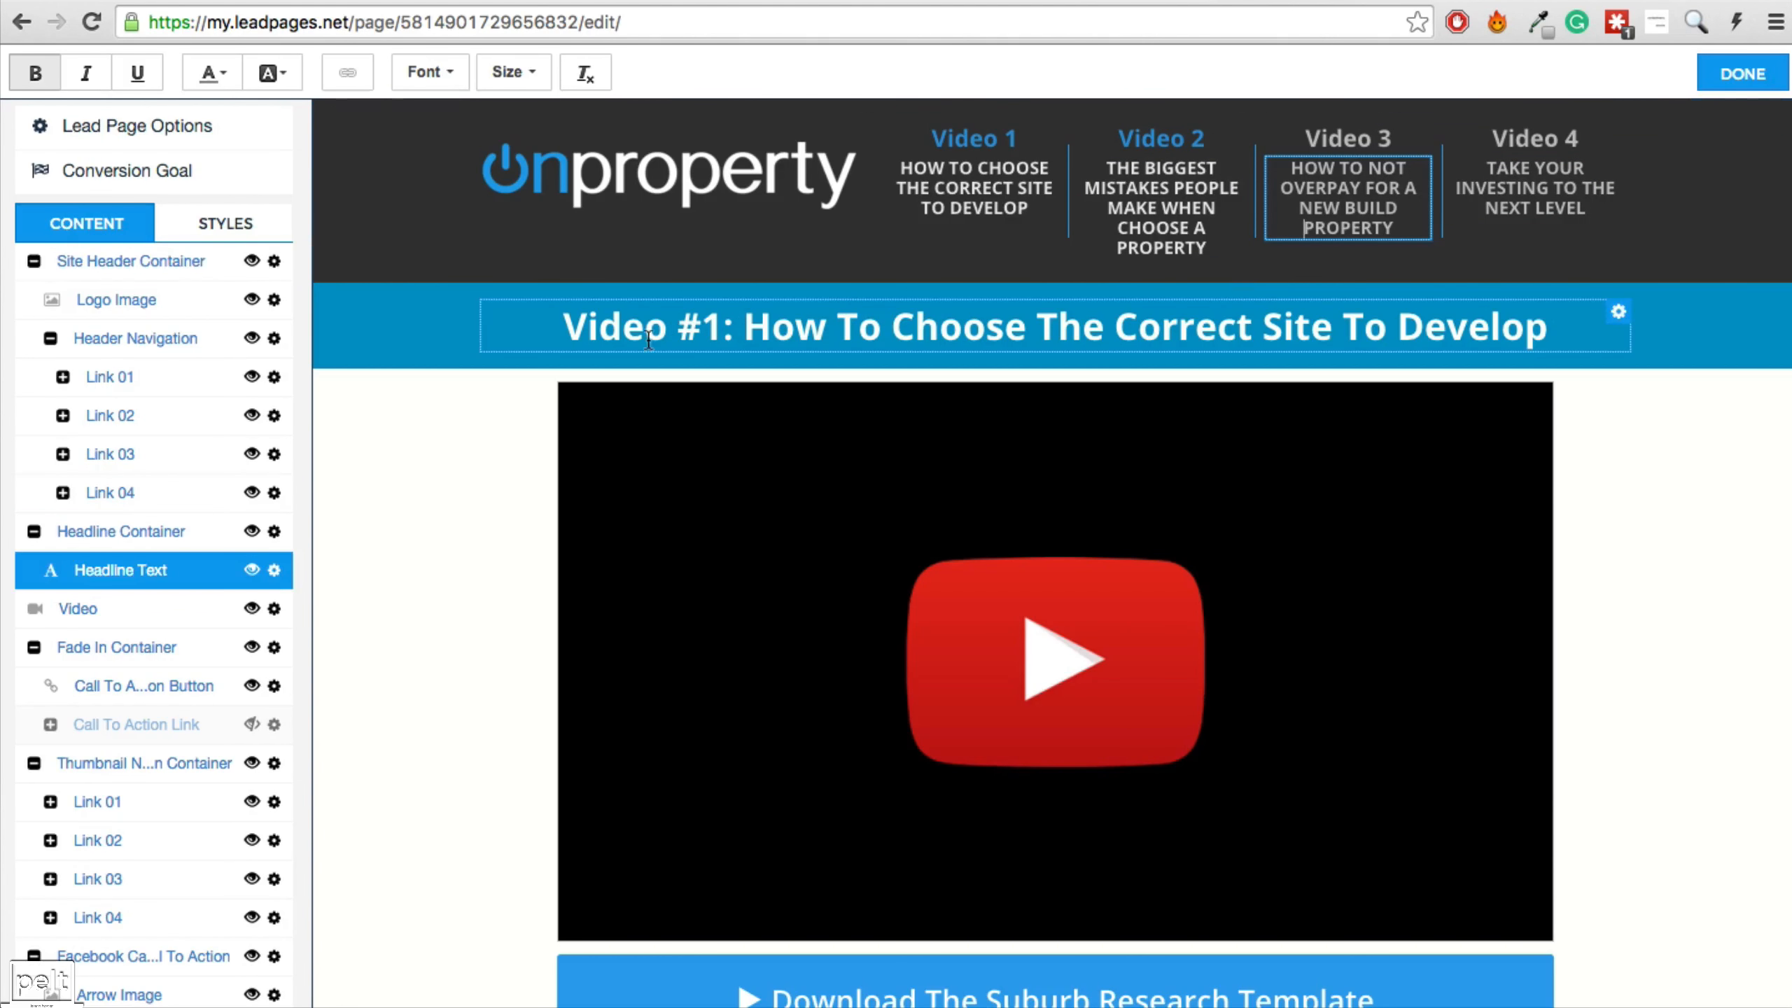
Replace the headline with 'Video #2: The Biggest Mistakes People Make when Choosing A Property'.
drag(700, 333, 1547, 333)
text(2: The Biggest Mistakes People Make when Choosing A Property)
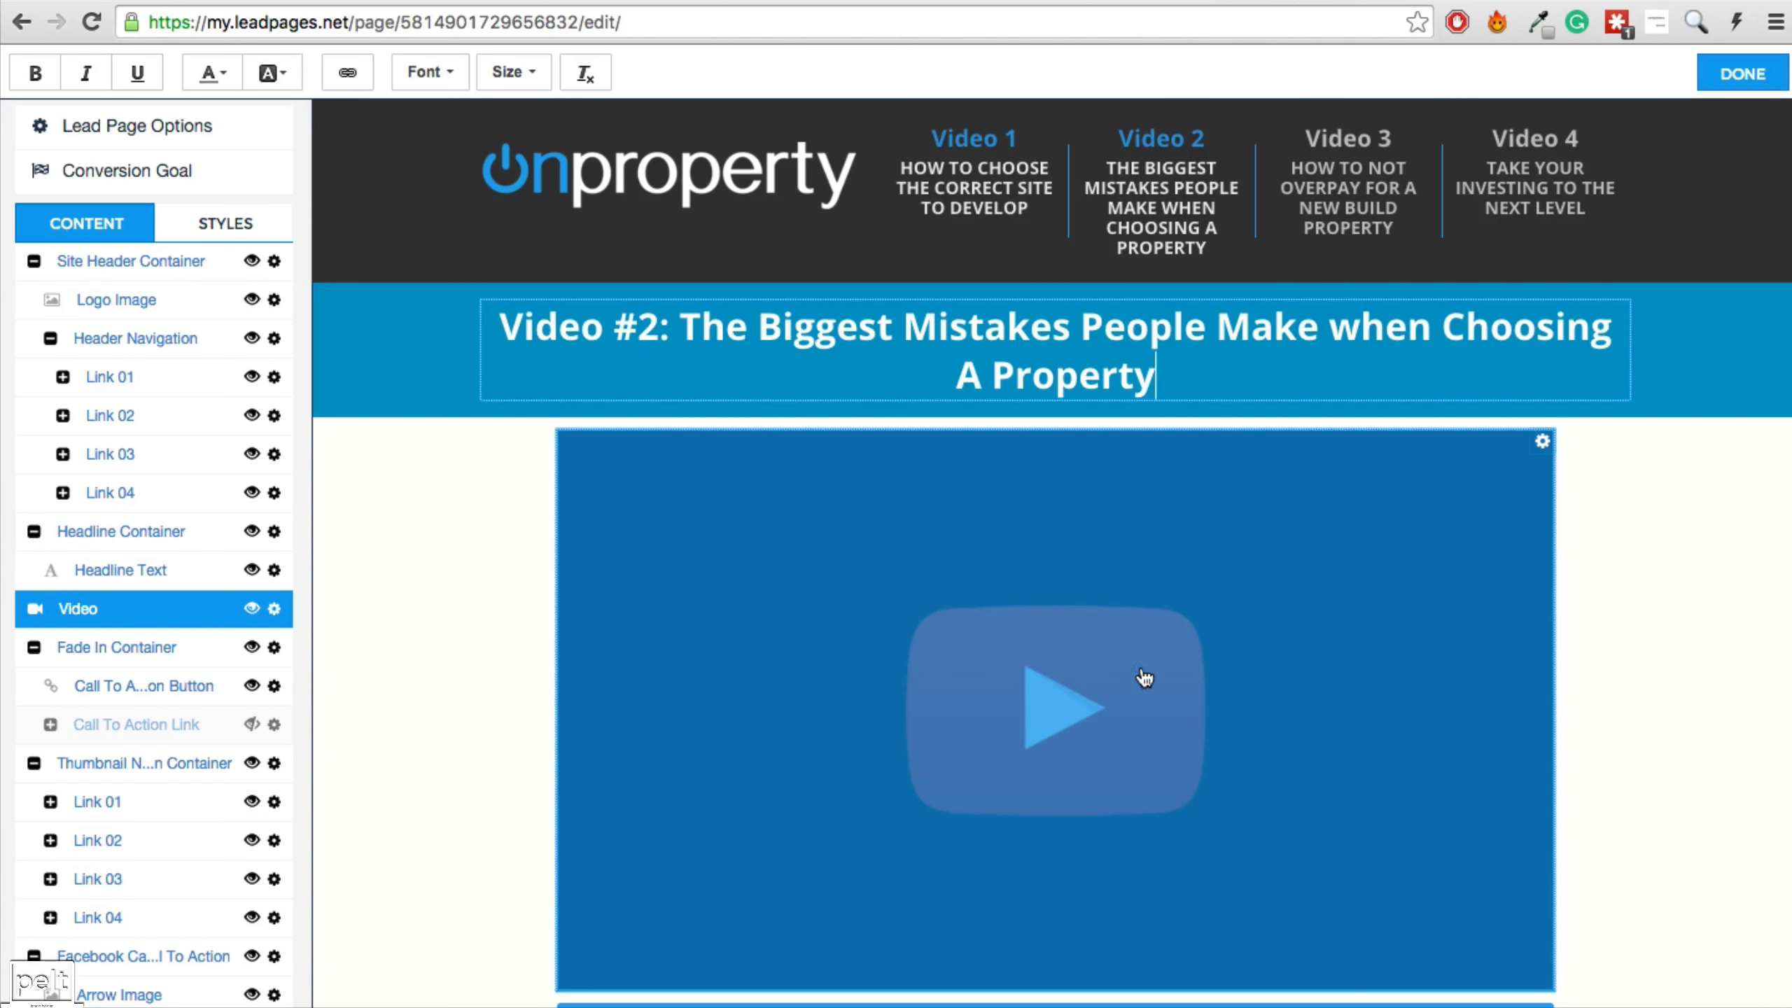
scroll(1145, 650, down, 1)
Replace the video embed's old ID with RH3CSqOg_XE, copied from the YouTube address bar.
click(1116, 639)
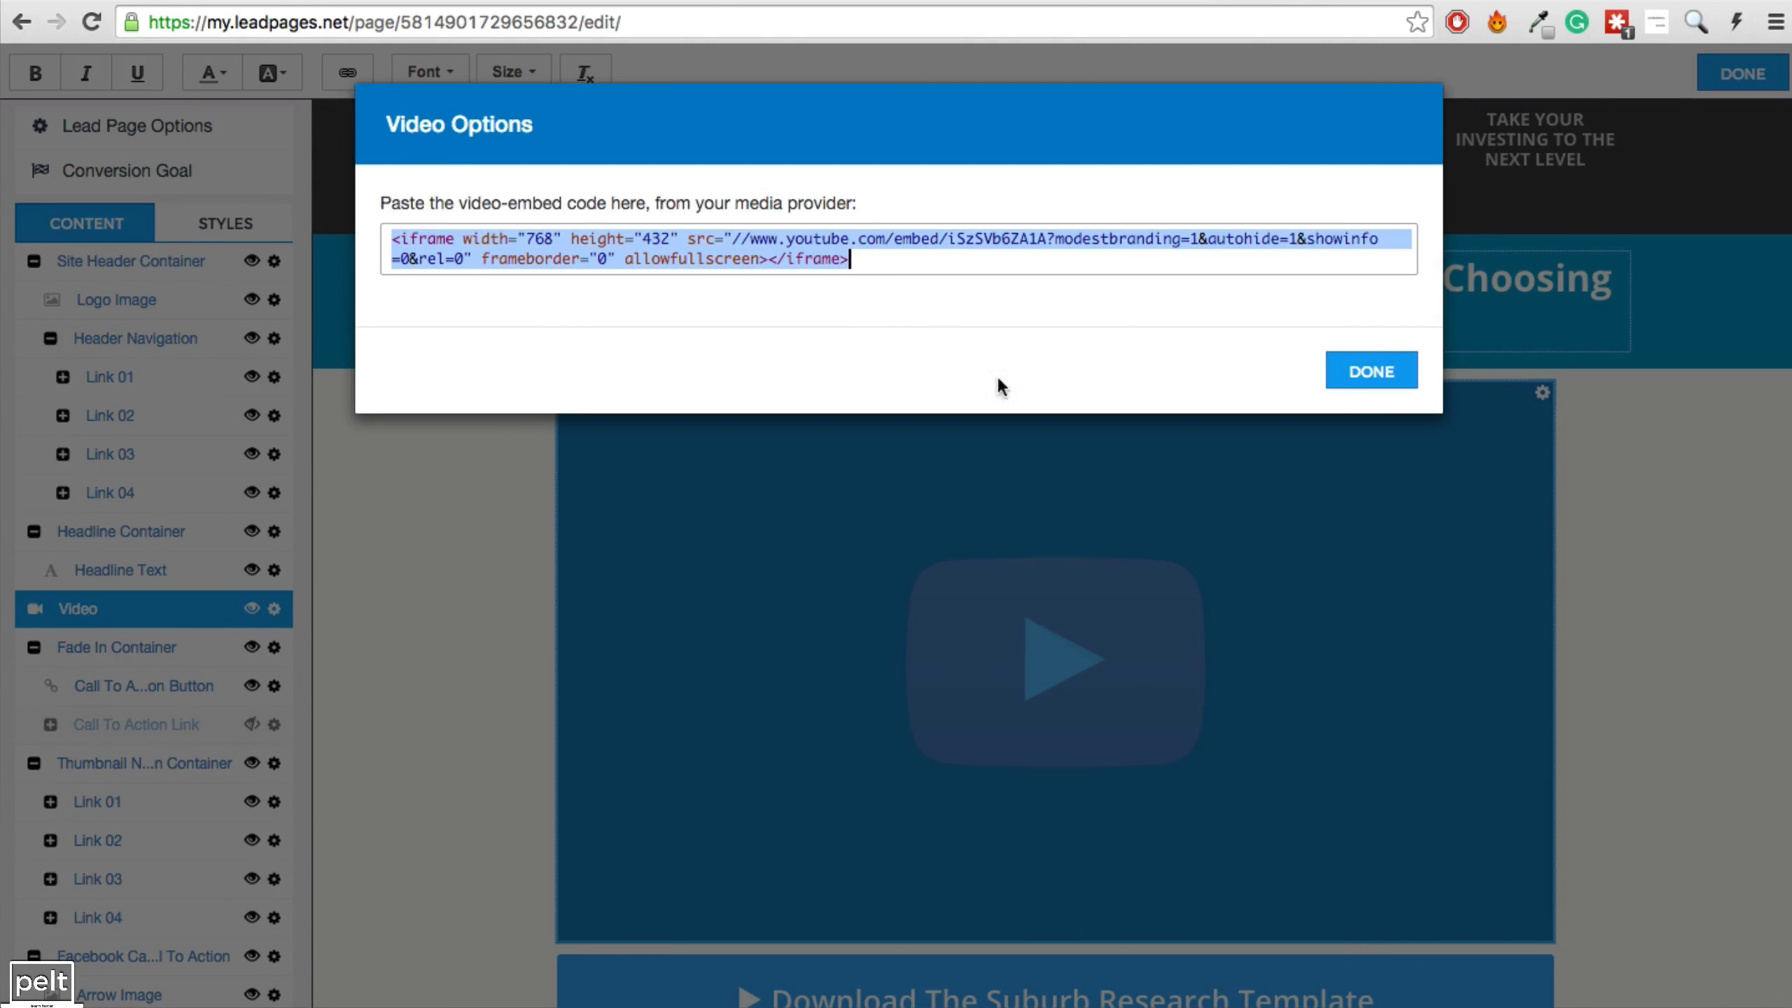
click(853, 242)
drag(950, 242, 1048, 242)
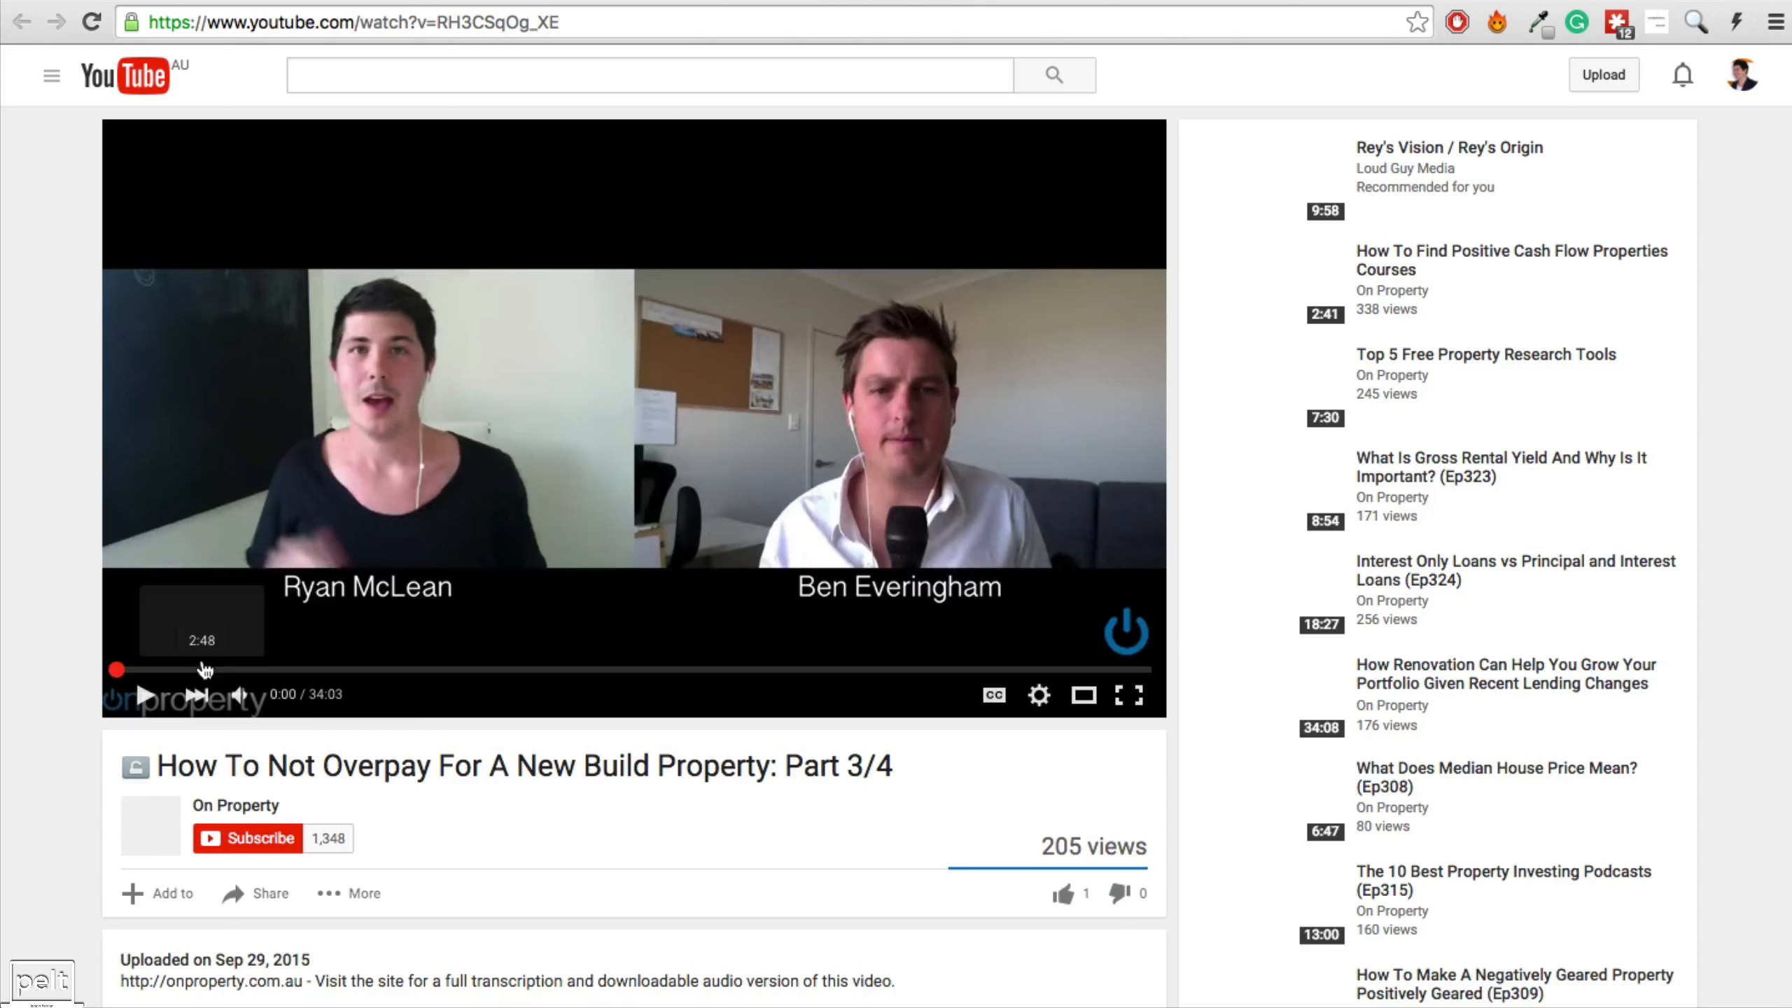
drag(436, 22, 552, 23)
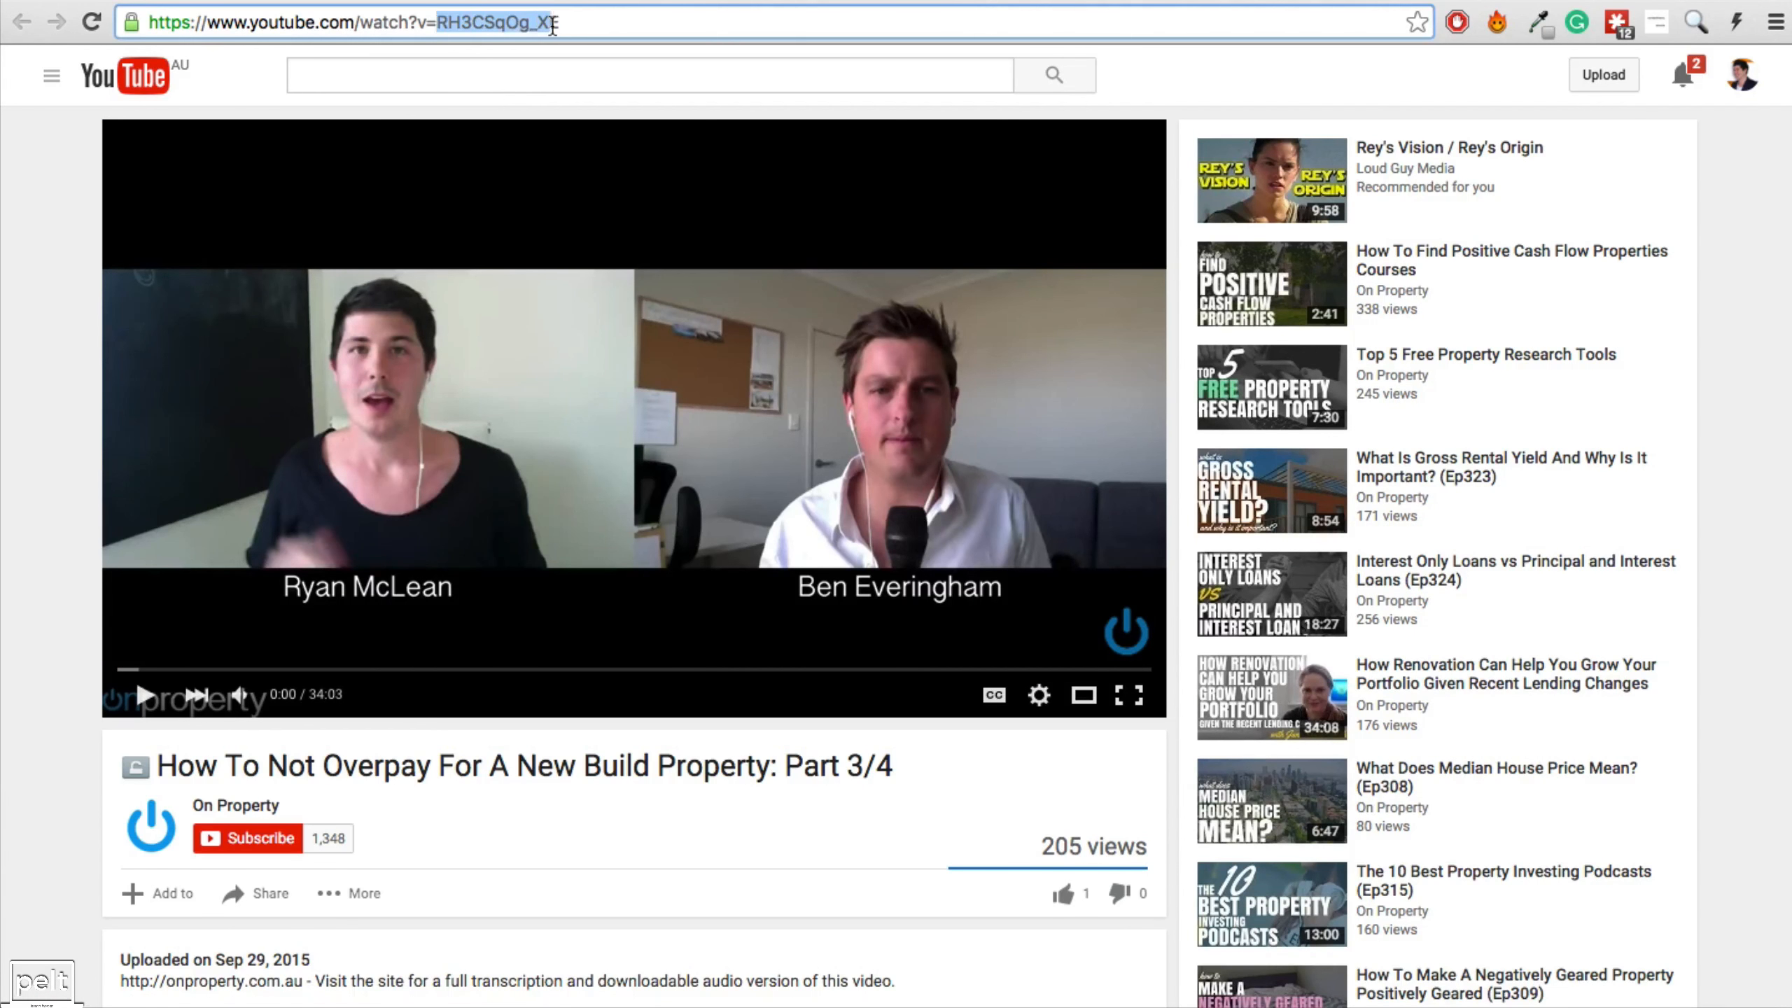
right_click(527, 26)
click(564, 57)
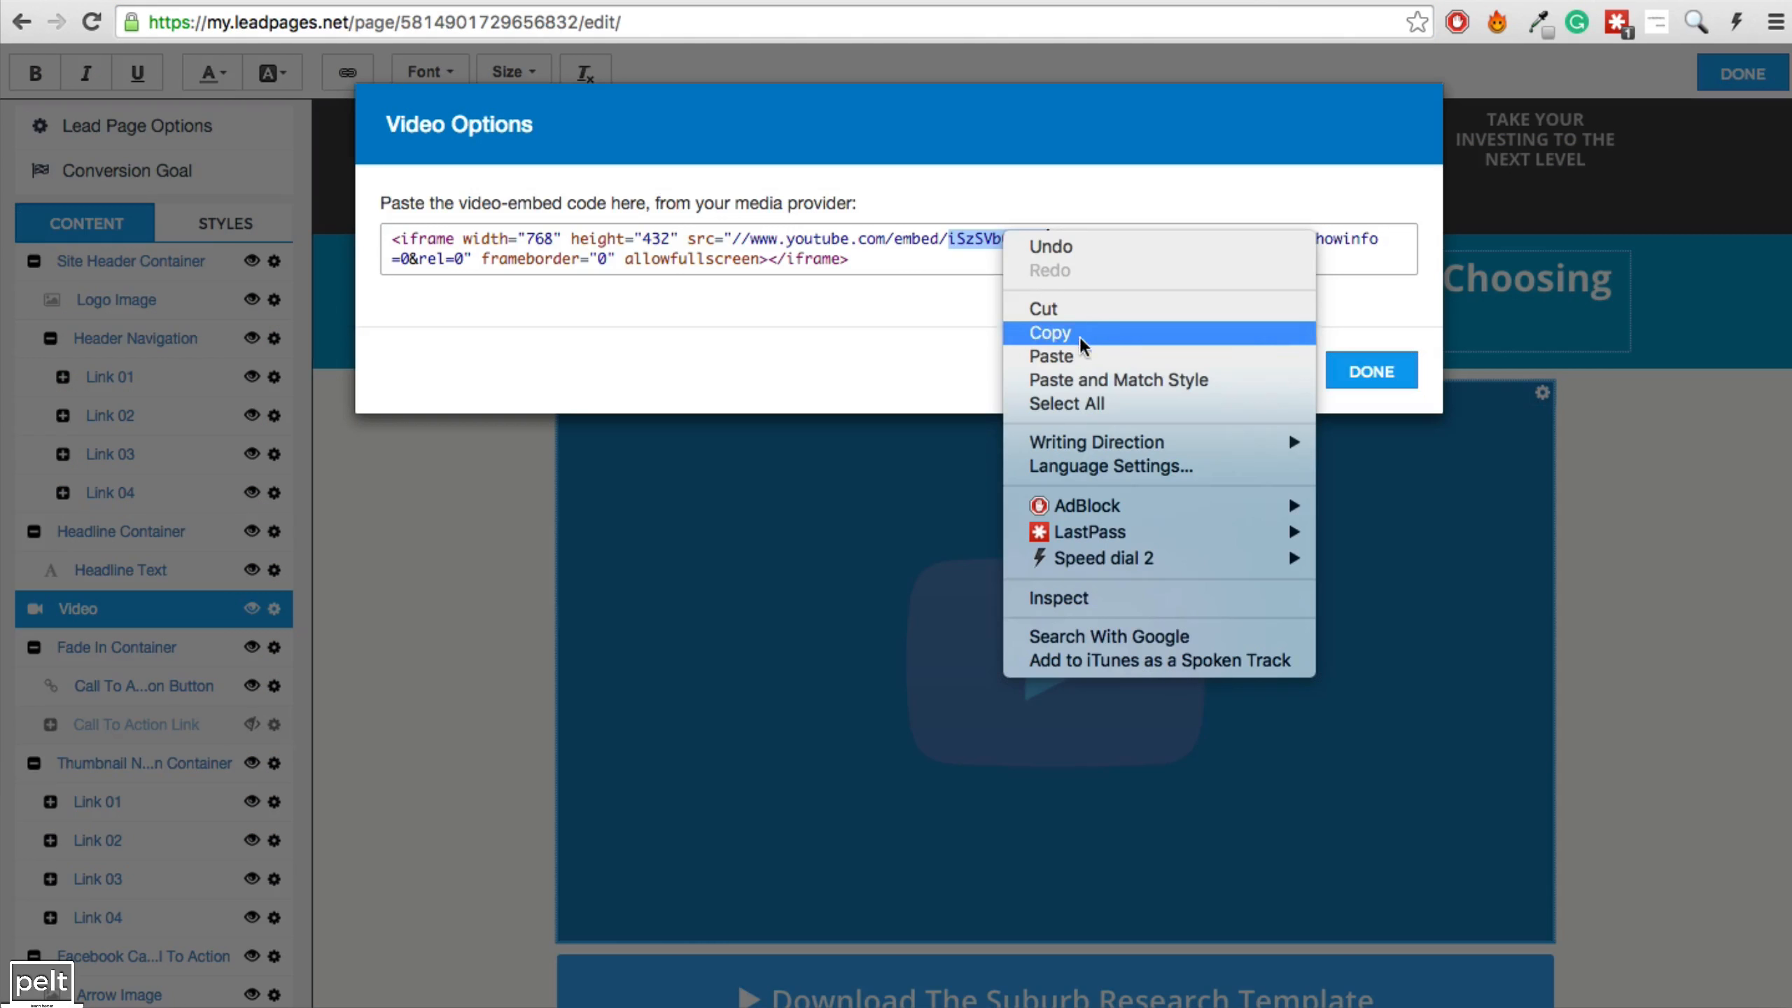
click(1045, 353)
click(1384, 381)
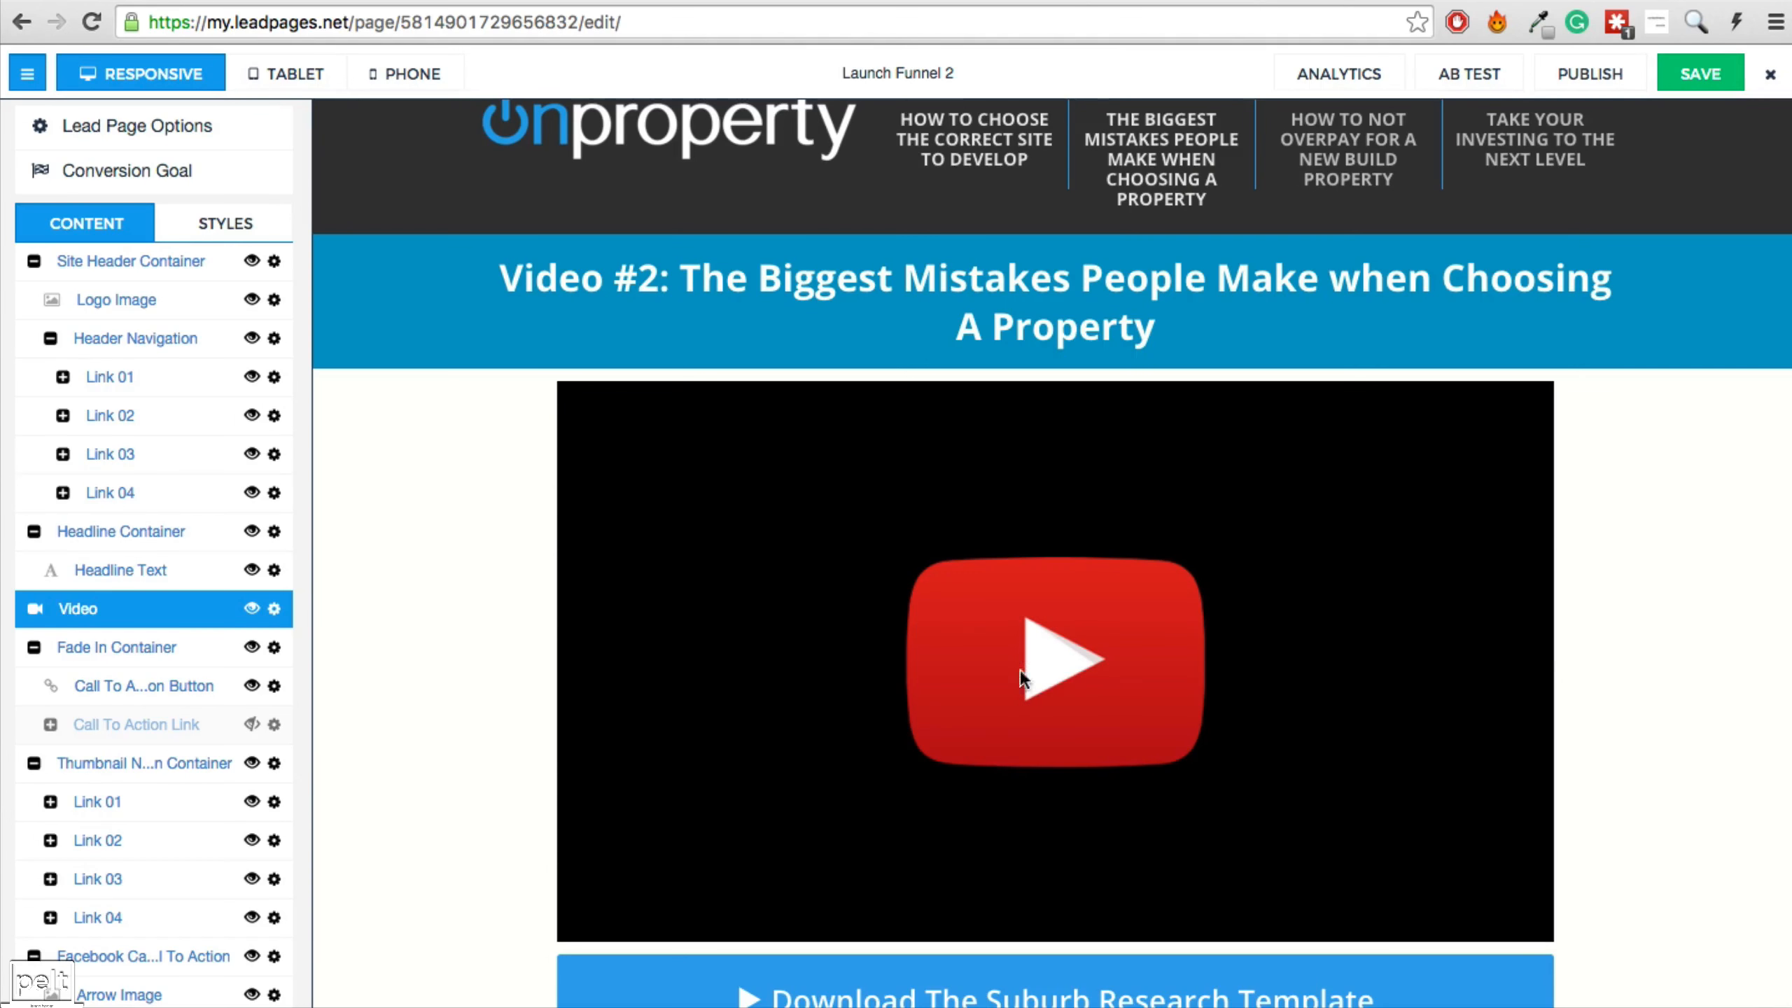
Hide the Download The Suburb Research Template button from the page.
scroll(980, 570, down, 5)
click(968, 540)
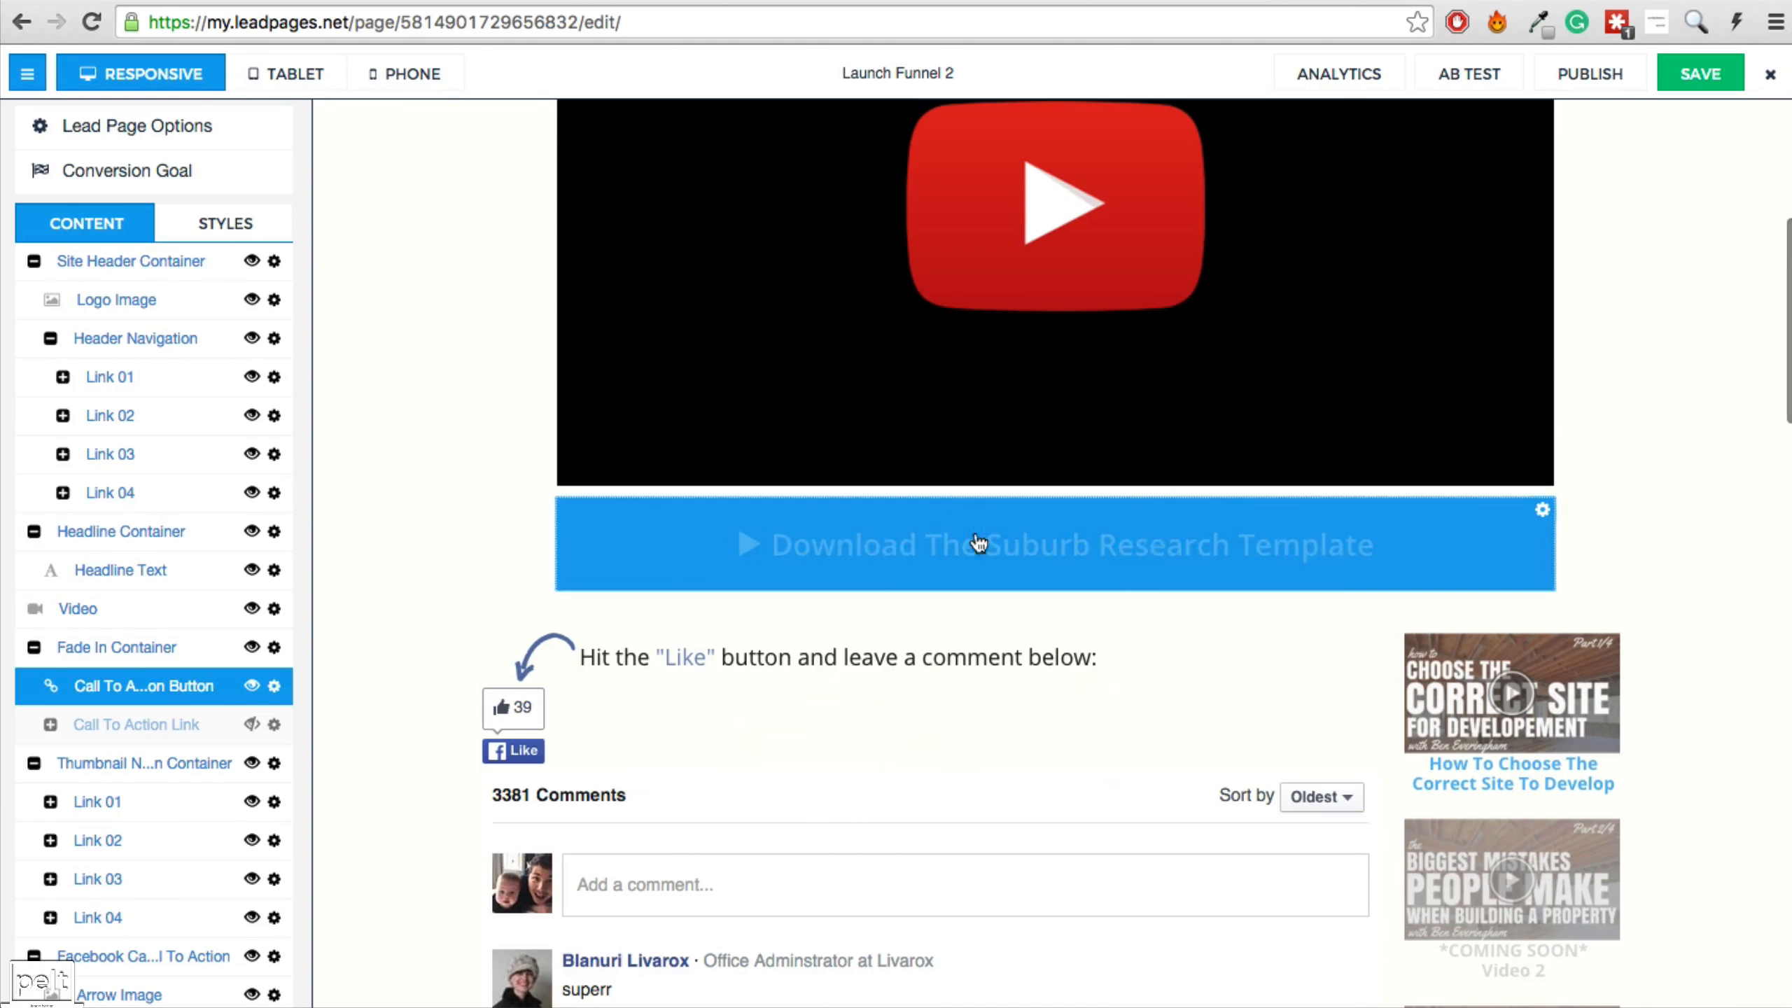
click(252, 686)
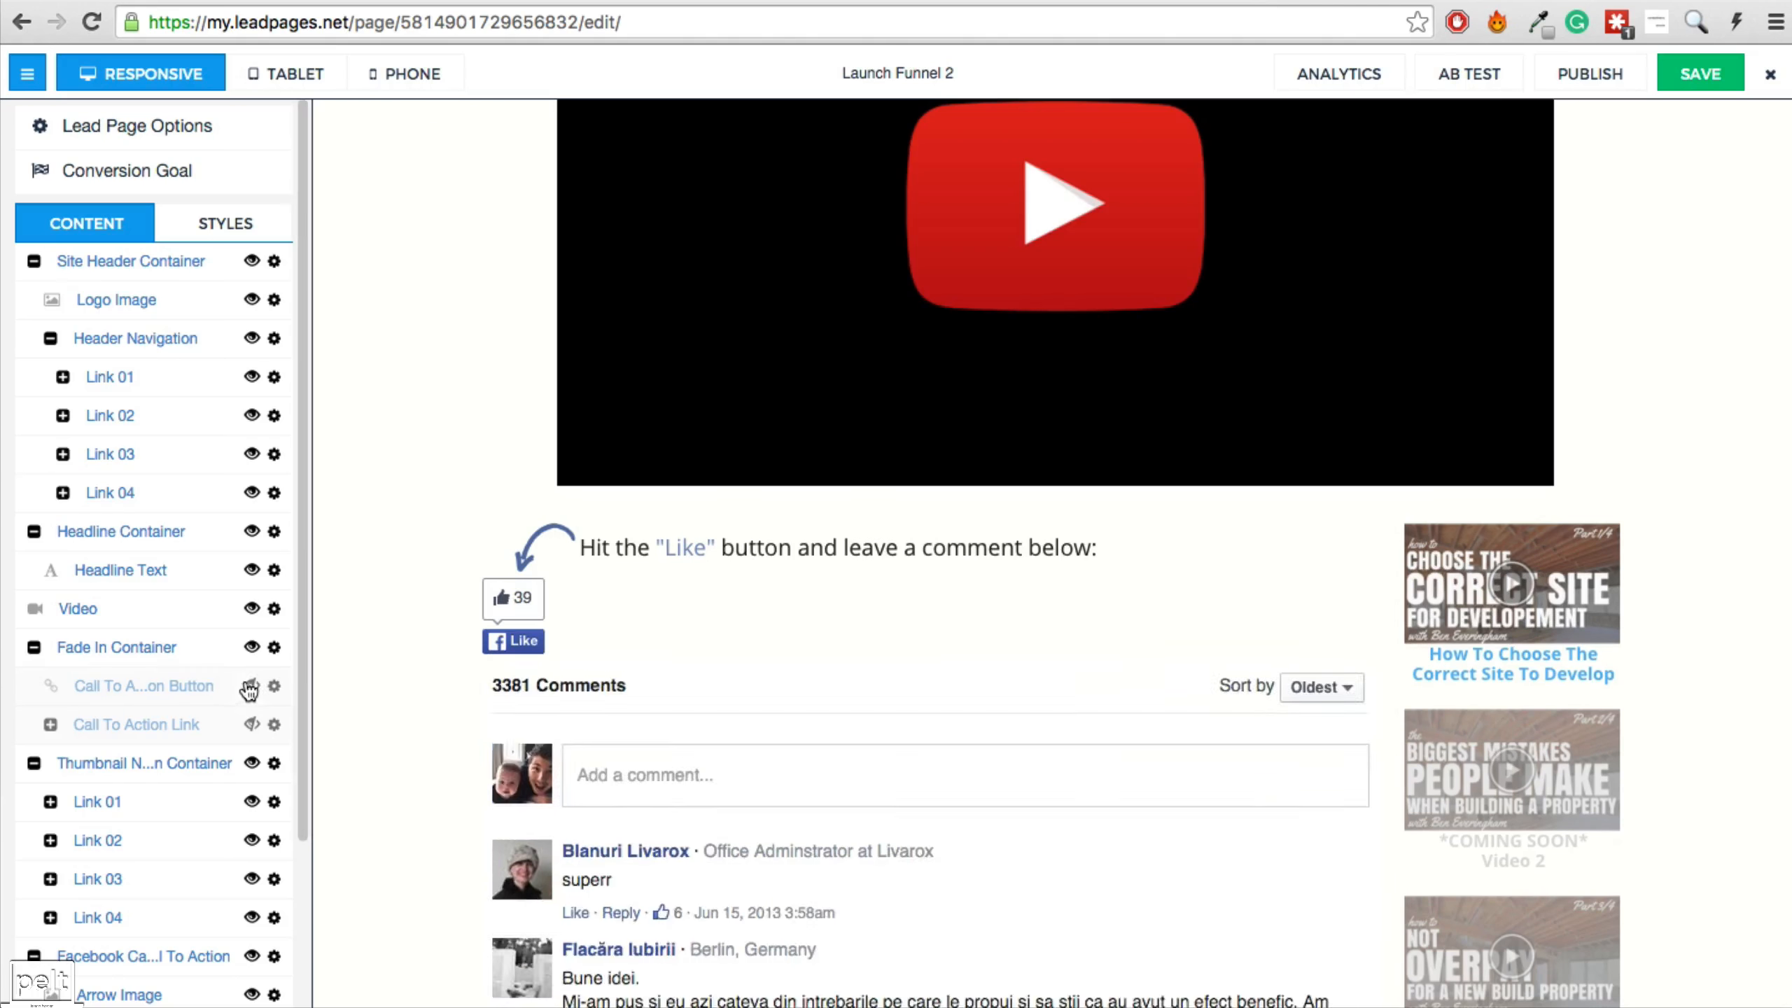
Keep the Like button on video1 and change the comments URL to onproperty.com.au/video2.
click(515, 612)
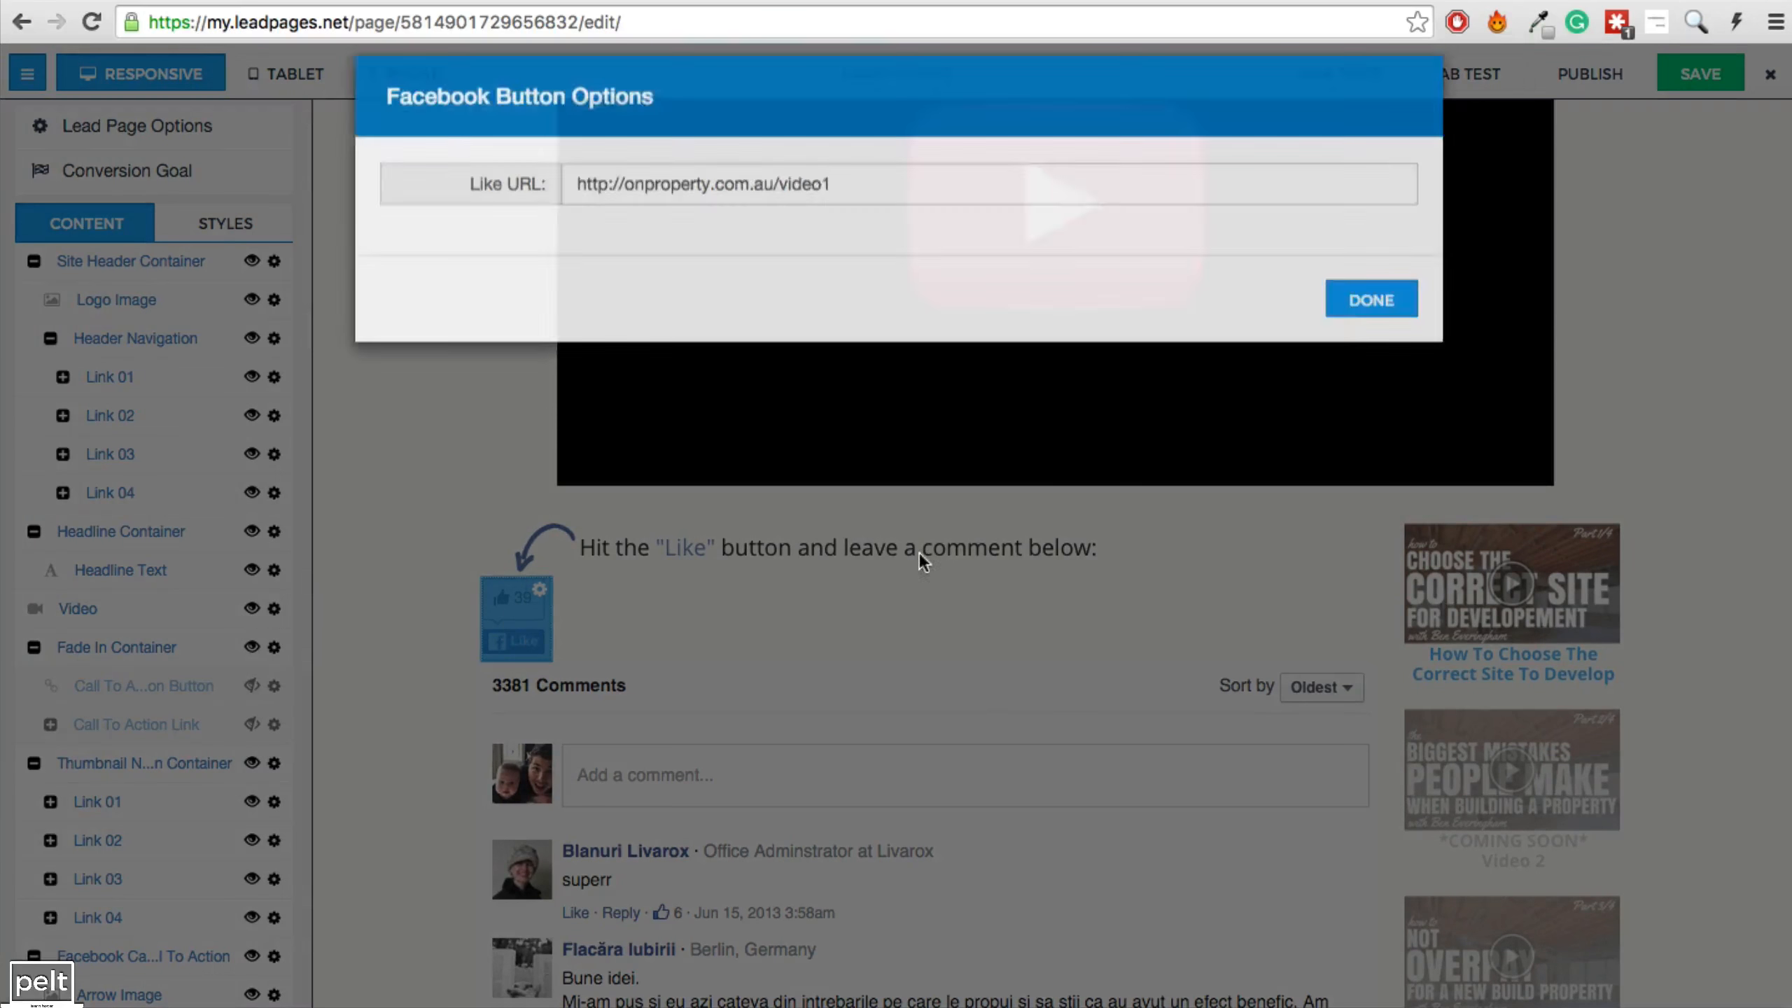
click(832, 212)
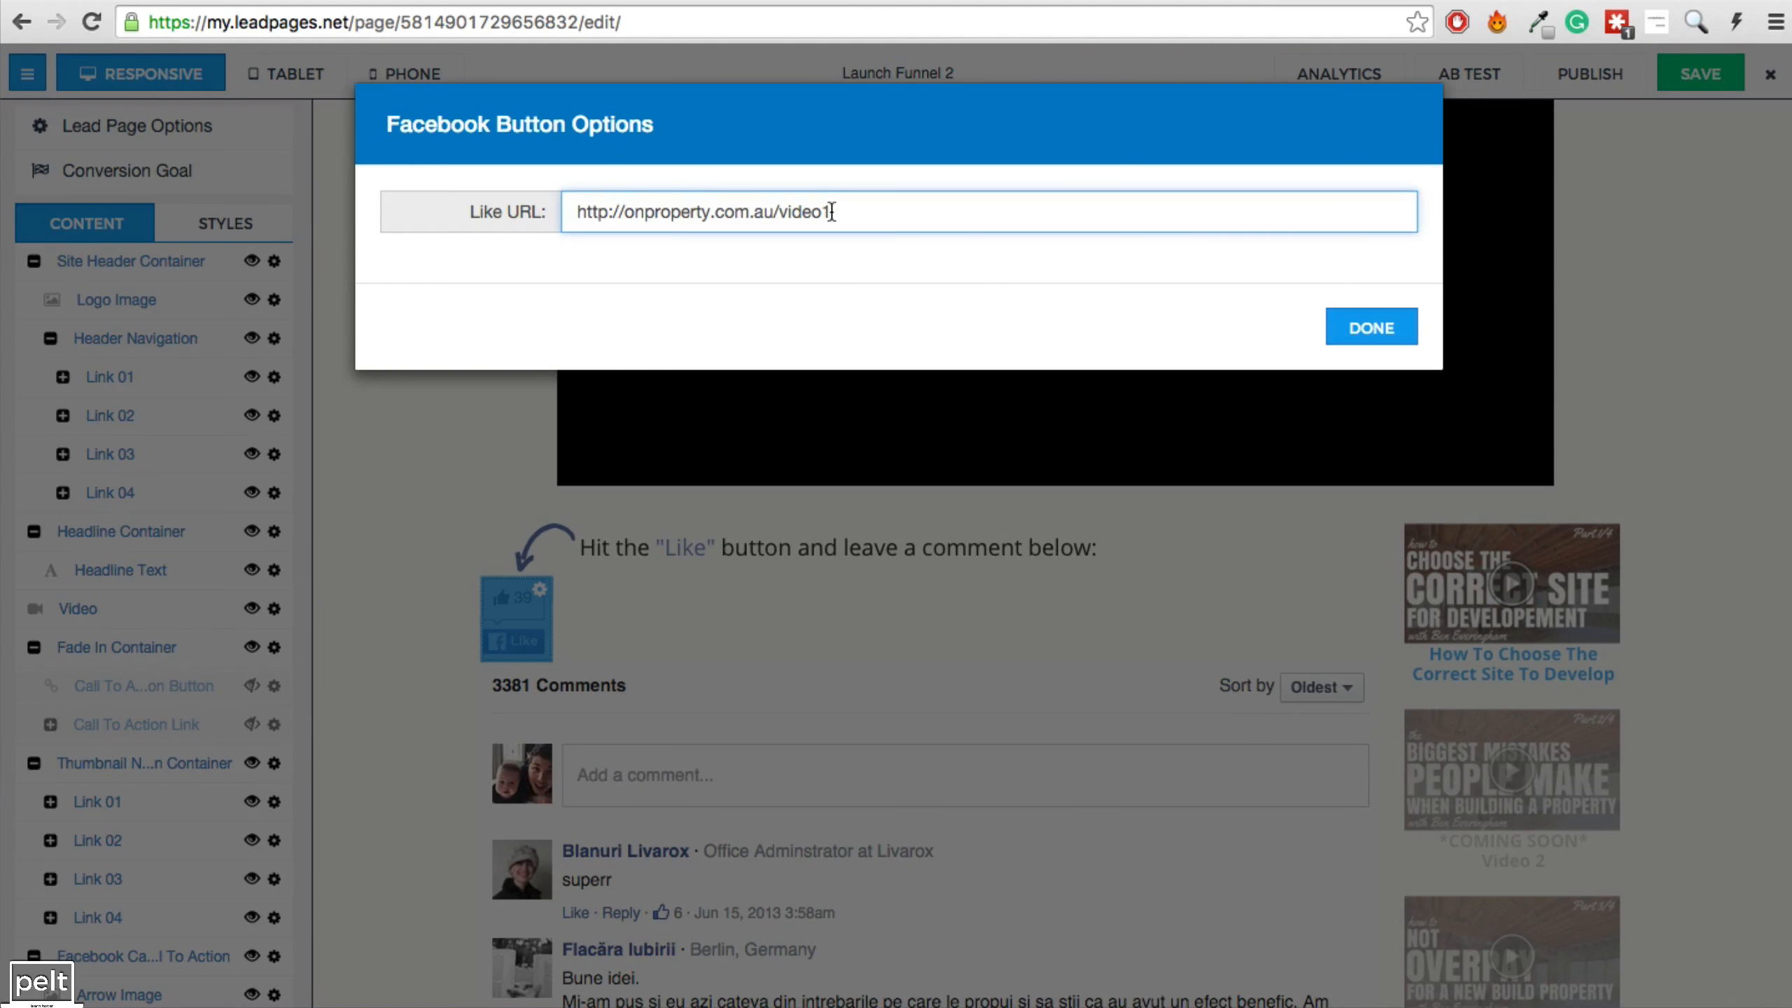
click(1372, 327)
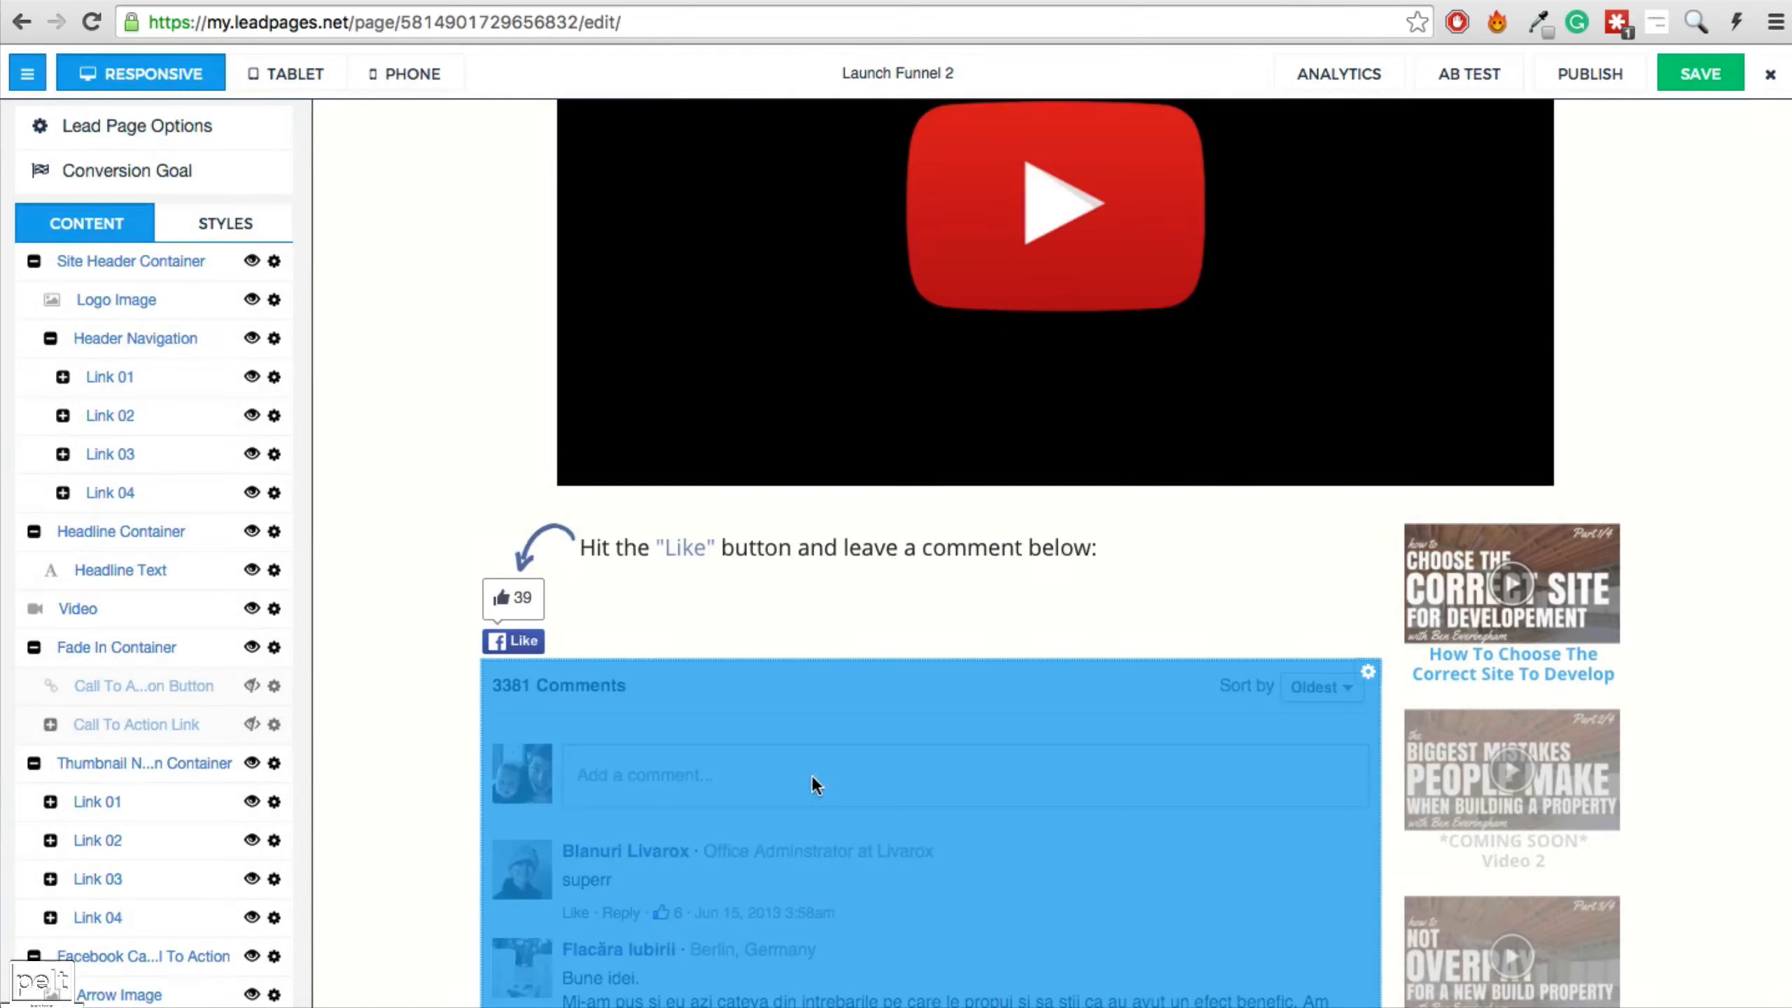
click(811, 776)
click(887, 212)
key(BackSpace)
text(2)
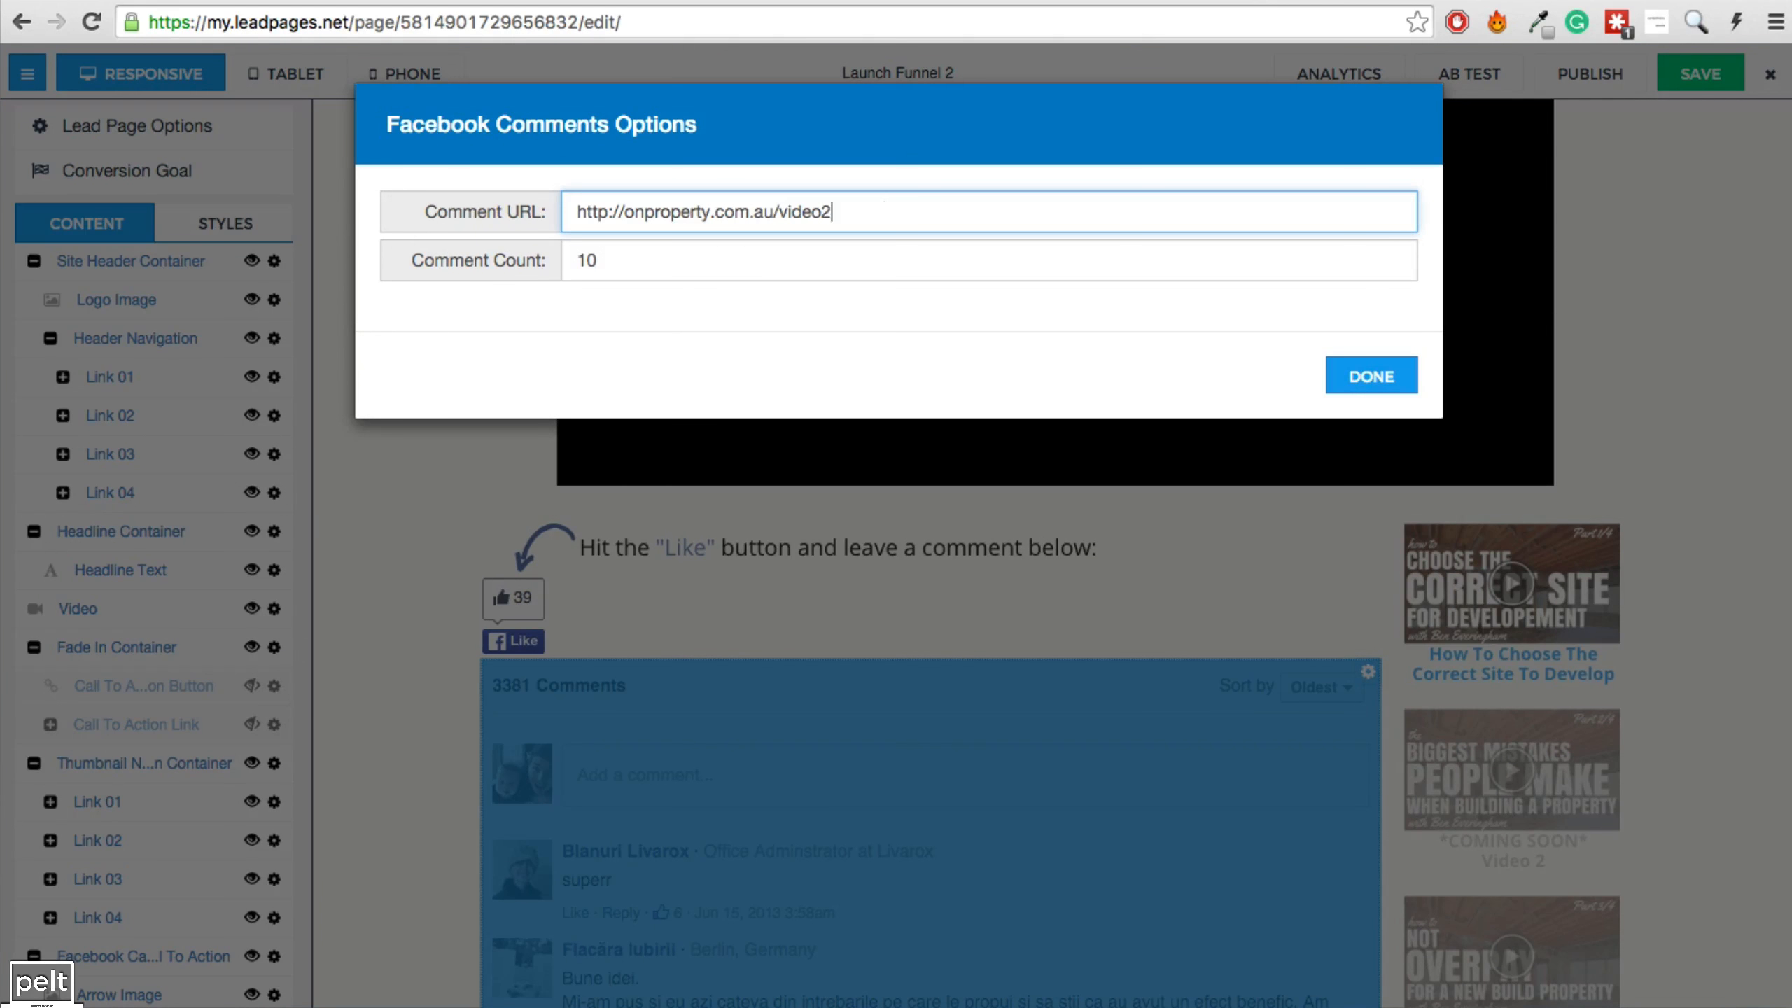
click(1369, 374)
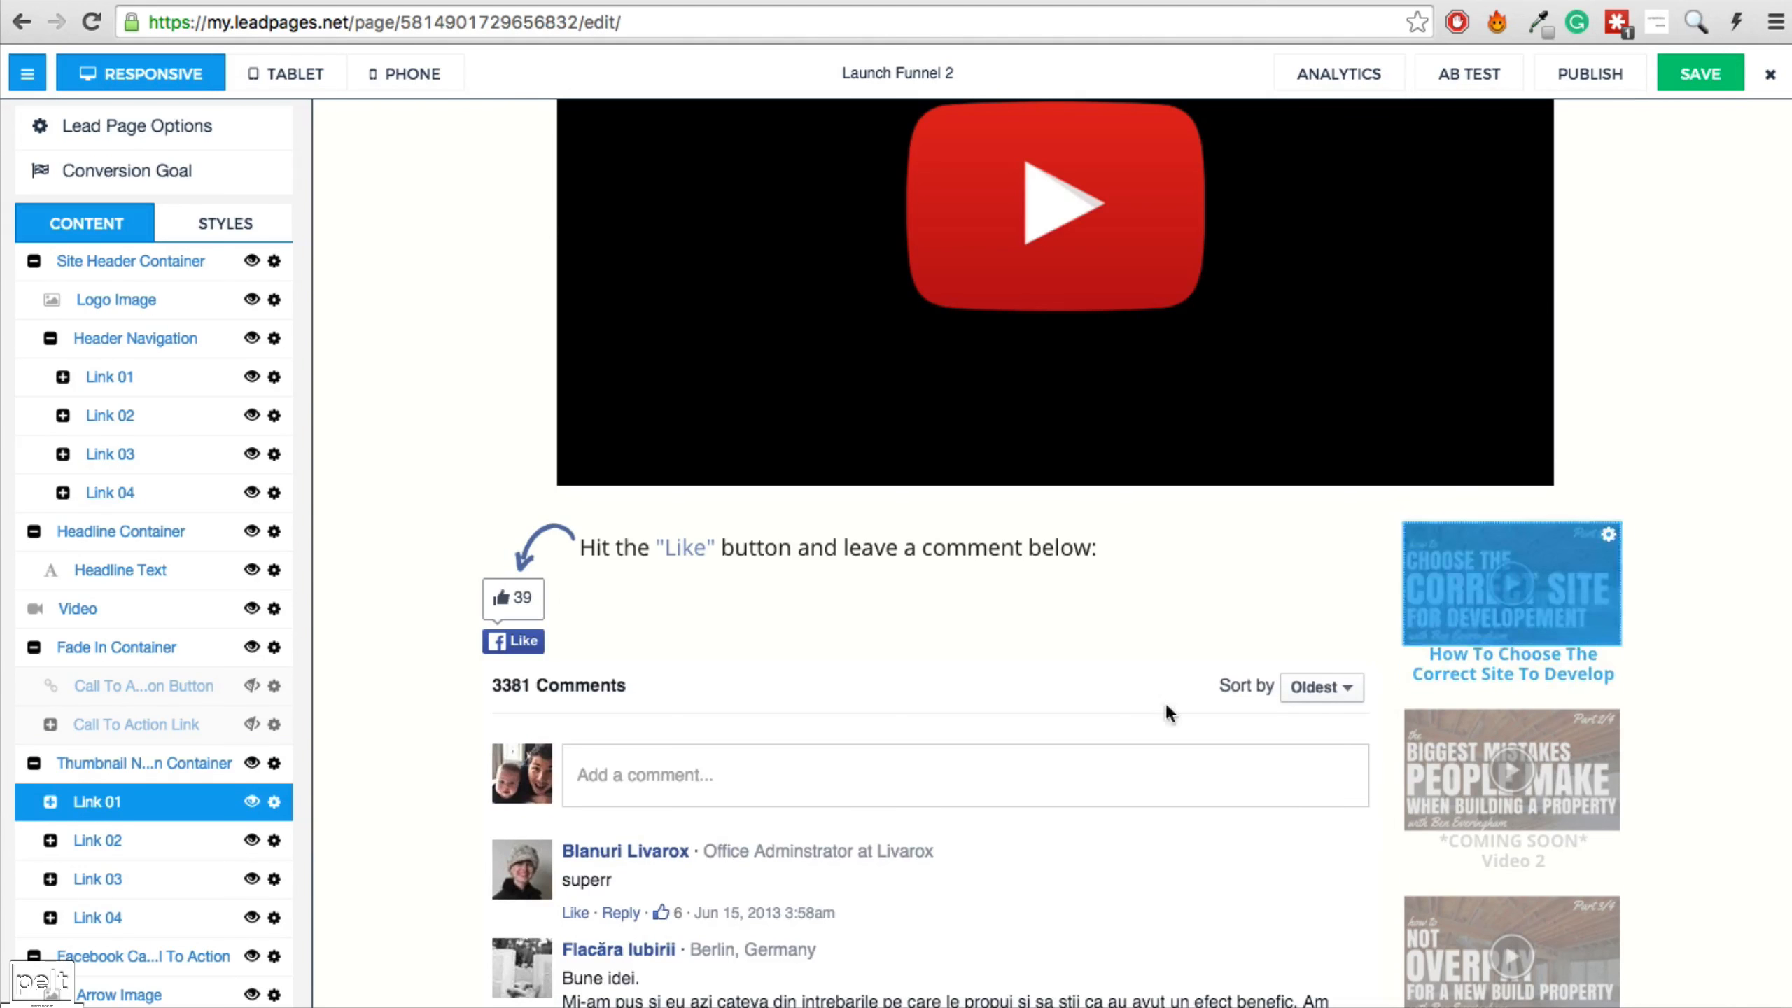
click(274, 801)
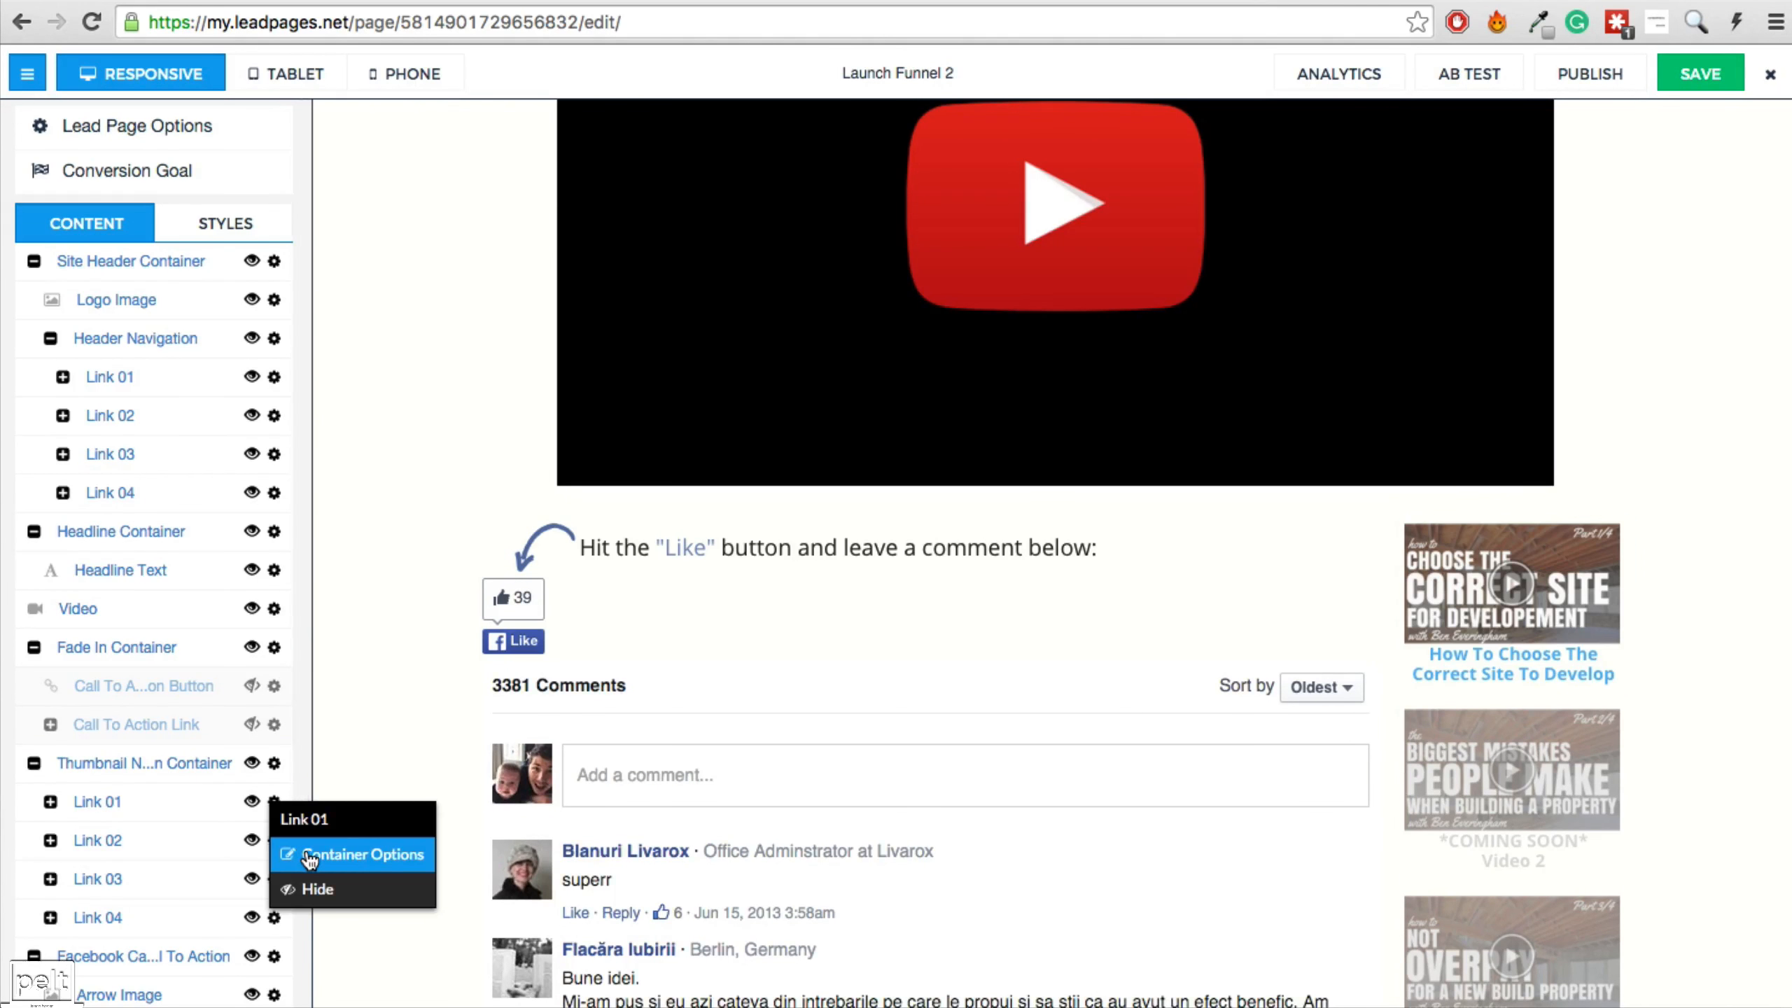
Link the first thumbnail to the Launch Funnel 1 page, opening in a new window.
click(314, 856)
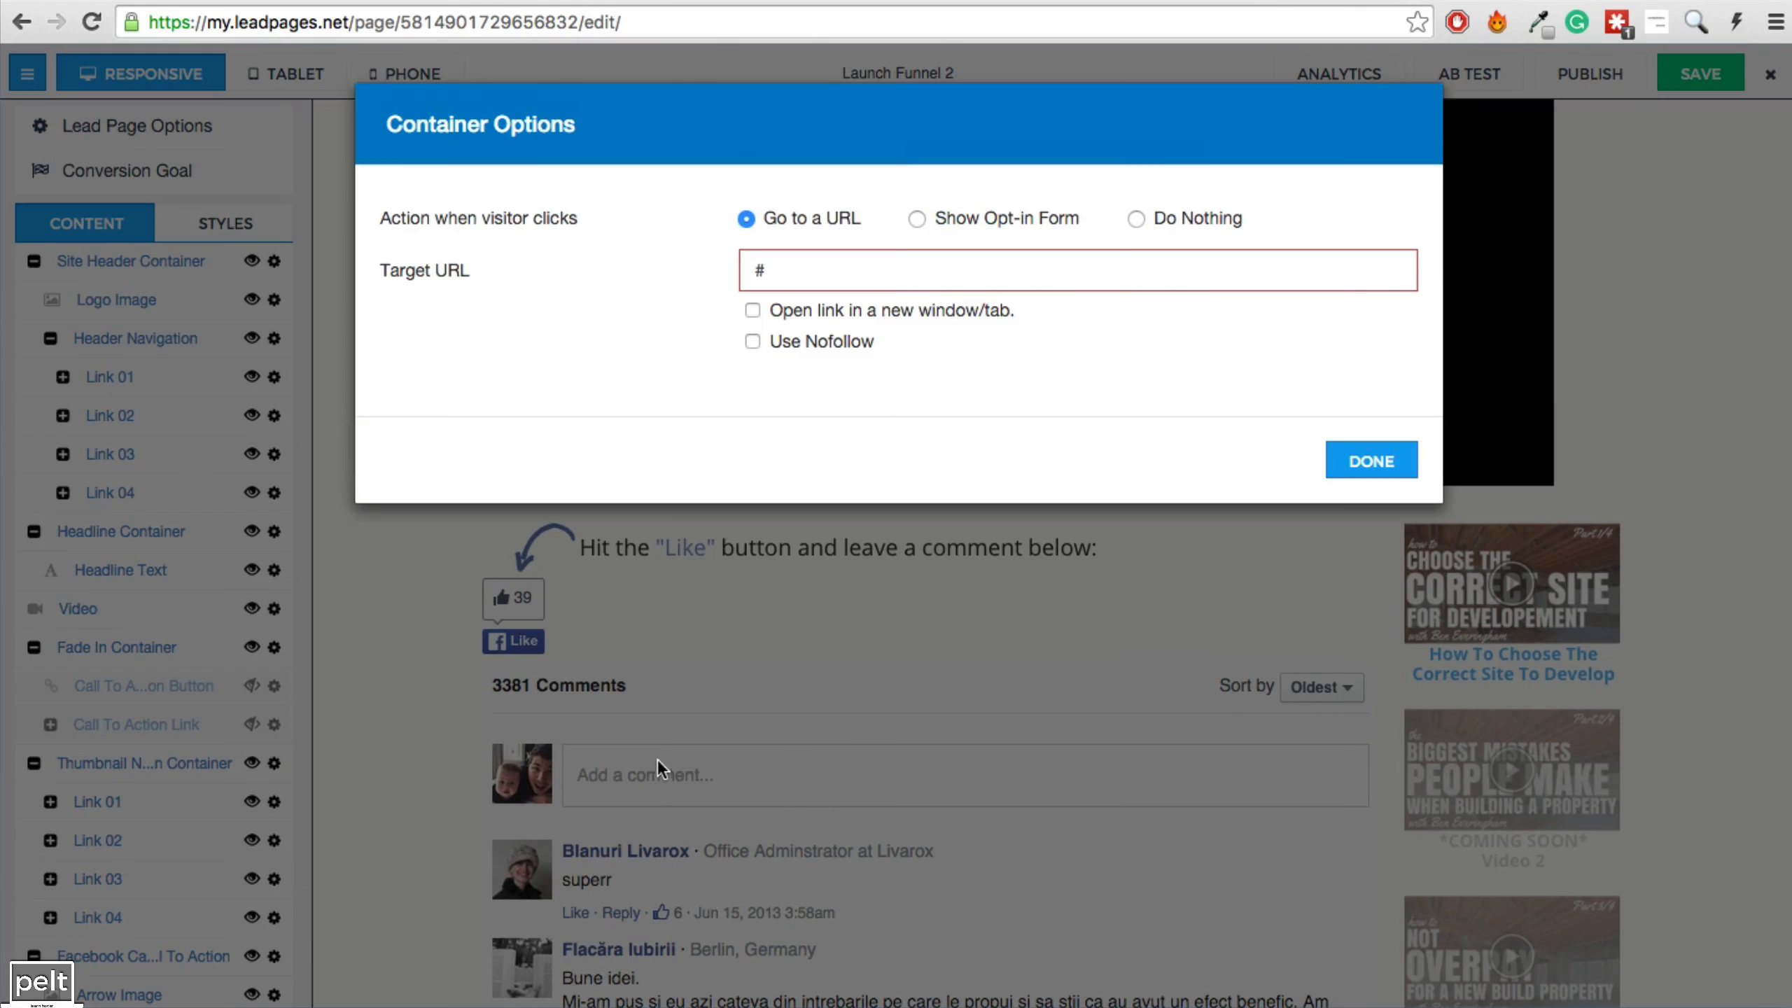
triple_click(784, 271)
key(ctrl+v)
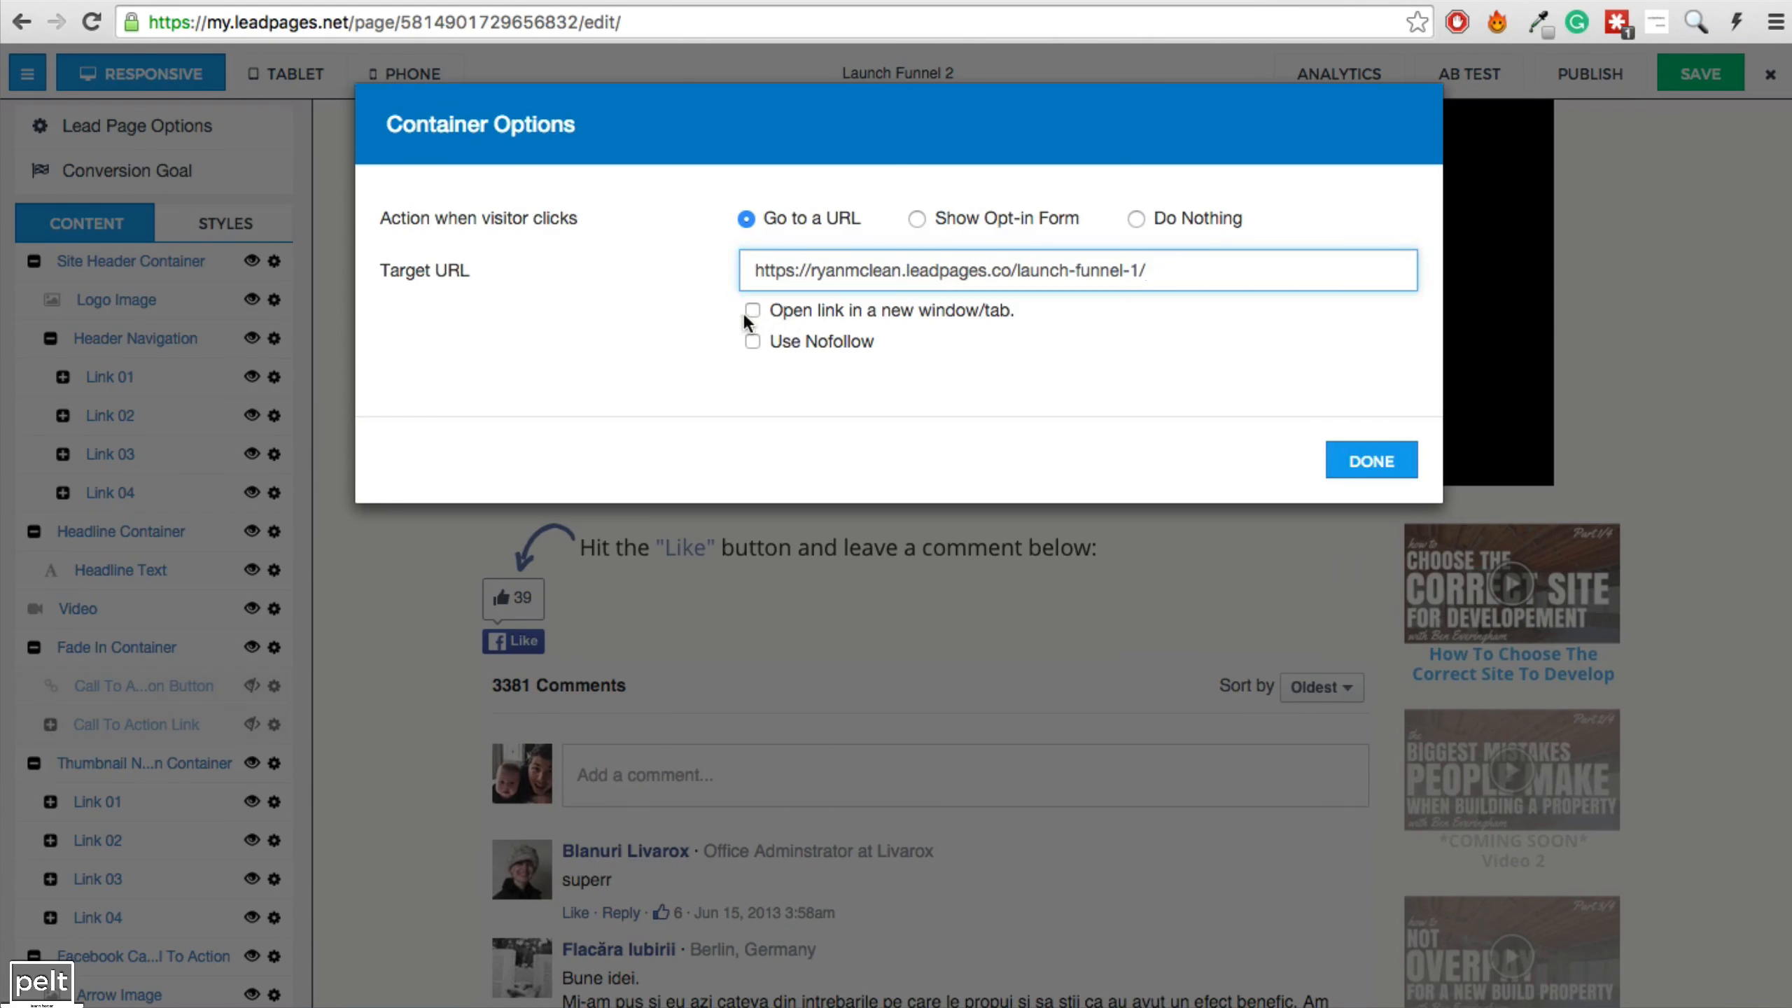
click(750, 311)
click(1371, 462)
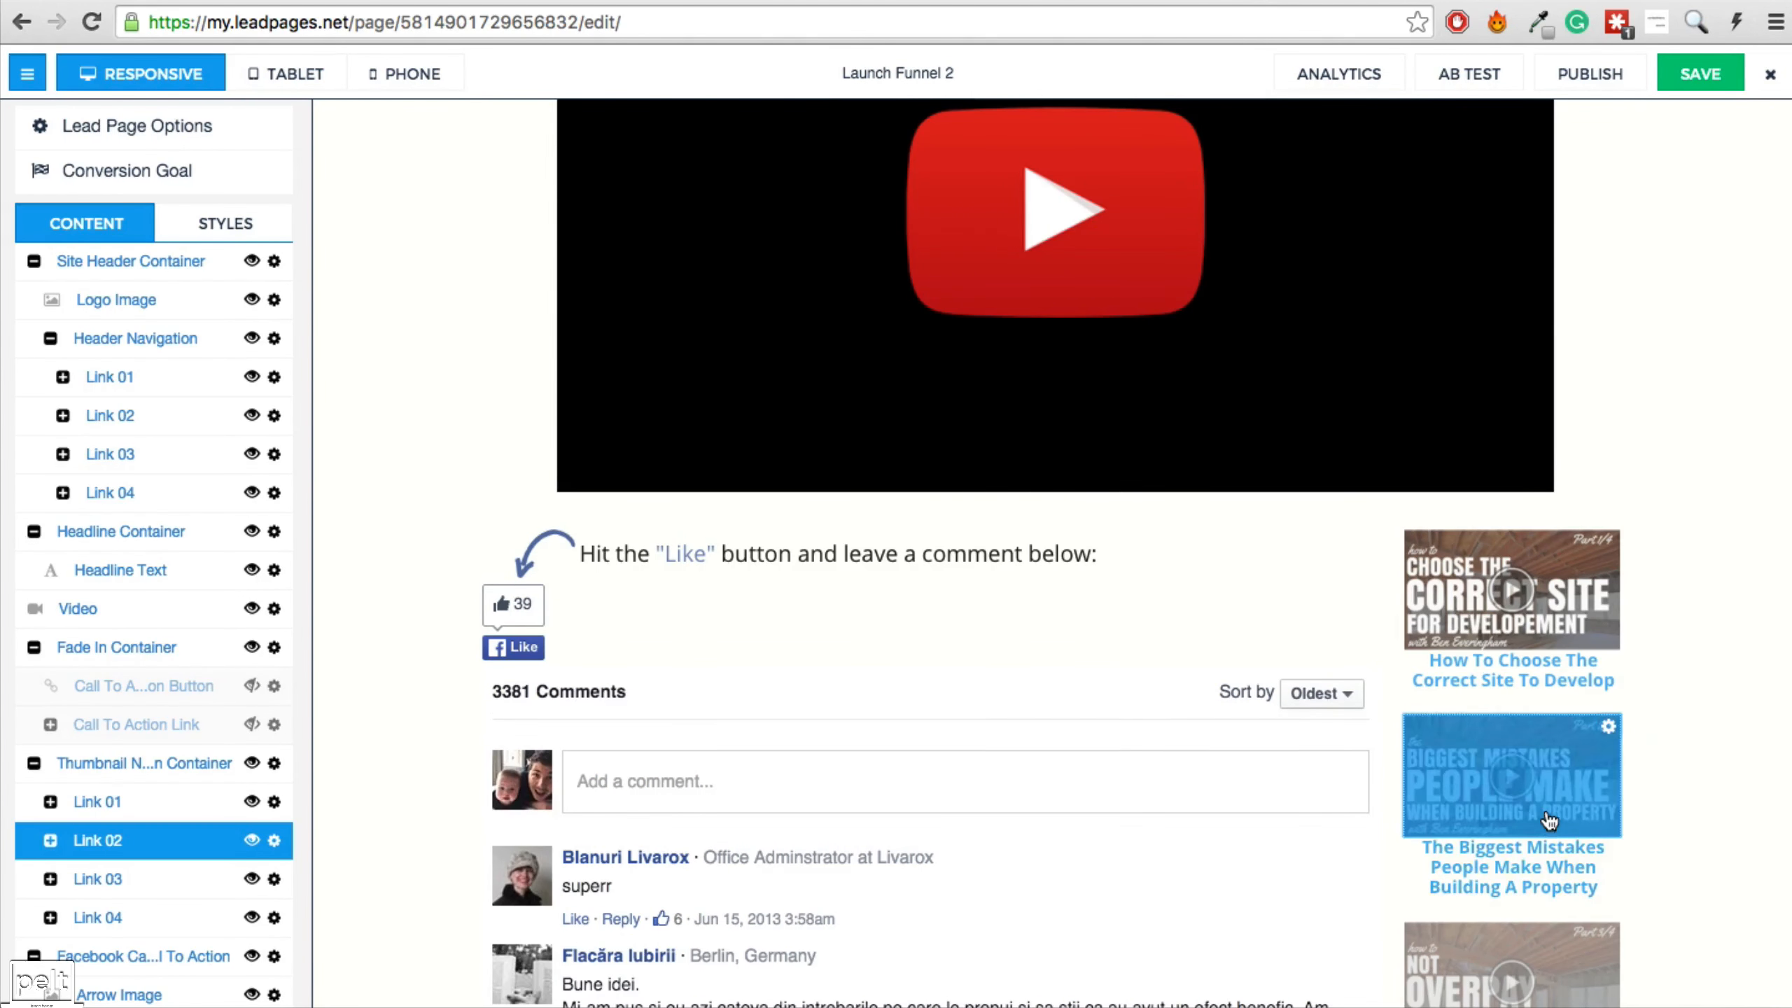
Save the updated Launch Funnel 2 page.
scroll(1549, 815, down, 20)
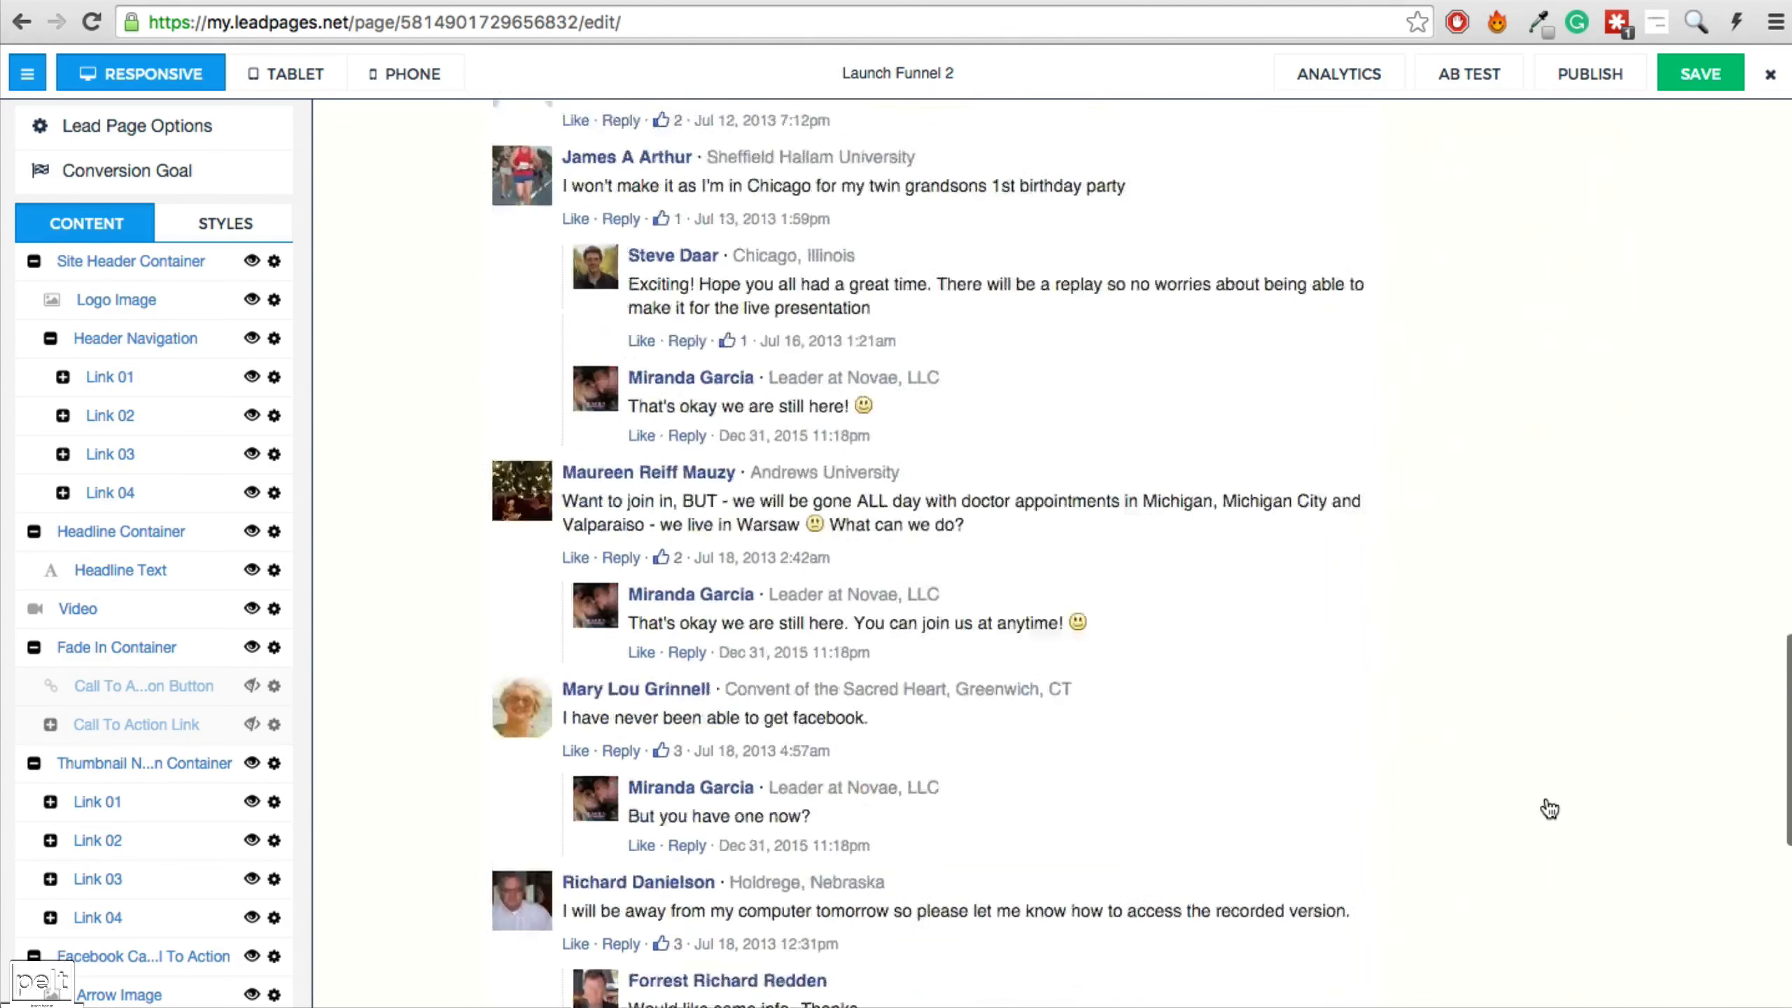
scroll(1549, 809, down, 4)
scroll(1548, 811, up, 20)
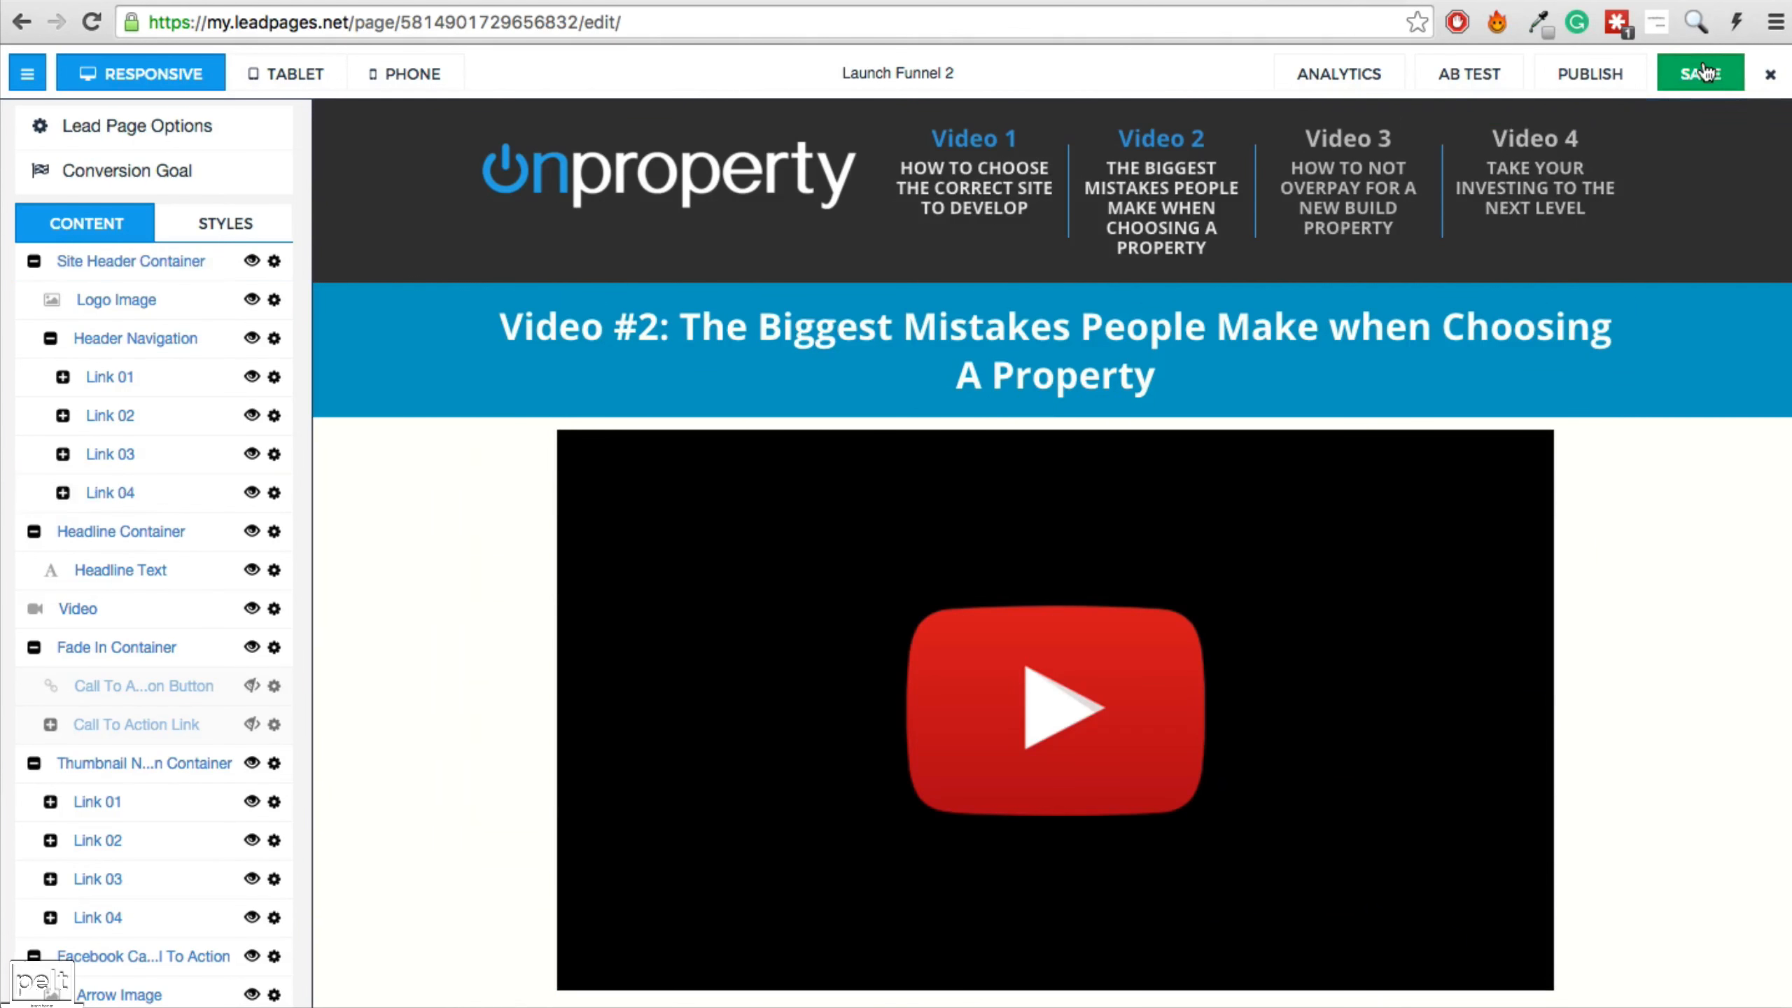
click(1703, 72)
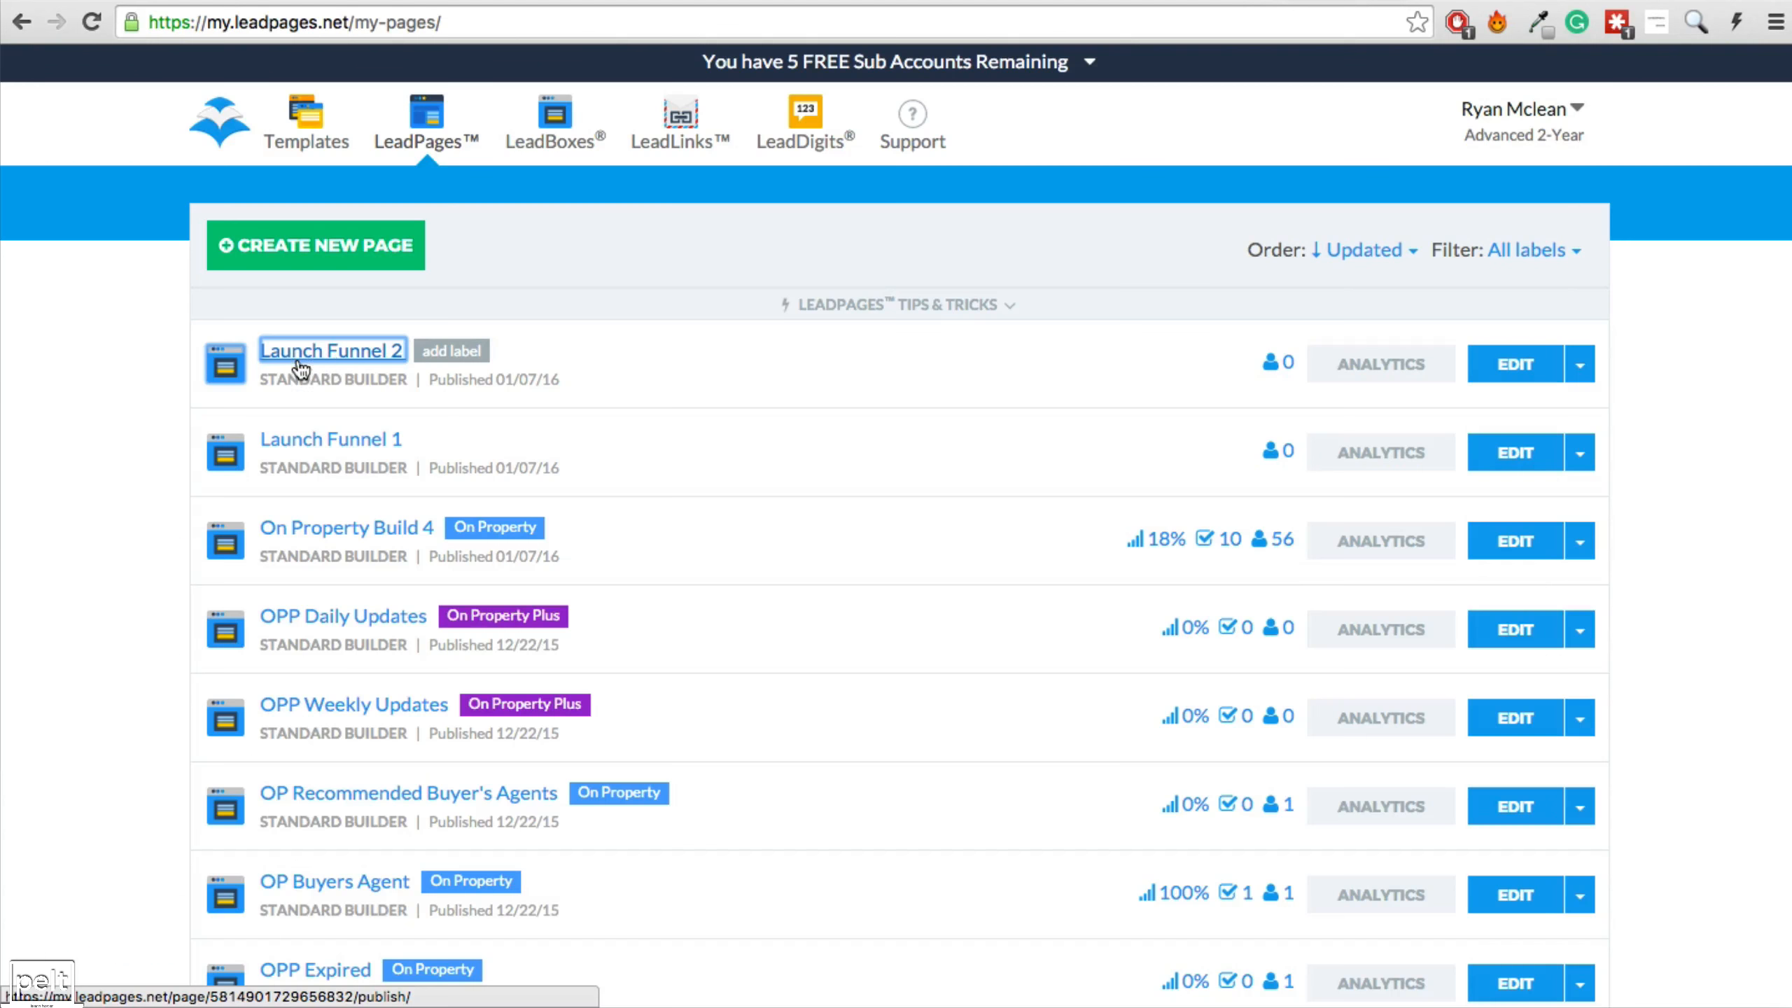
Duplicate Launch Funnel 2 as a new page named 'Launch Funnel 3'.
click(1579, 364)
click(1462, 461)
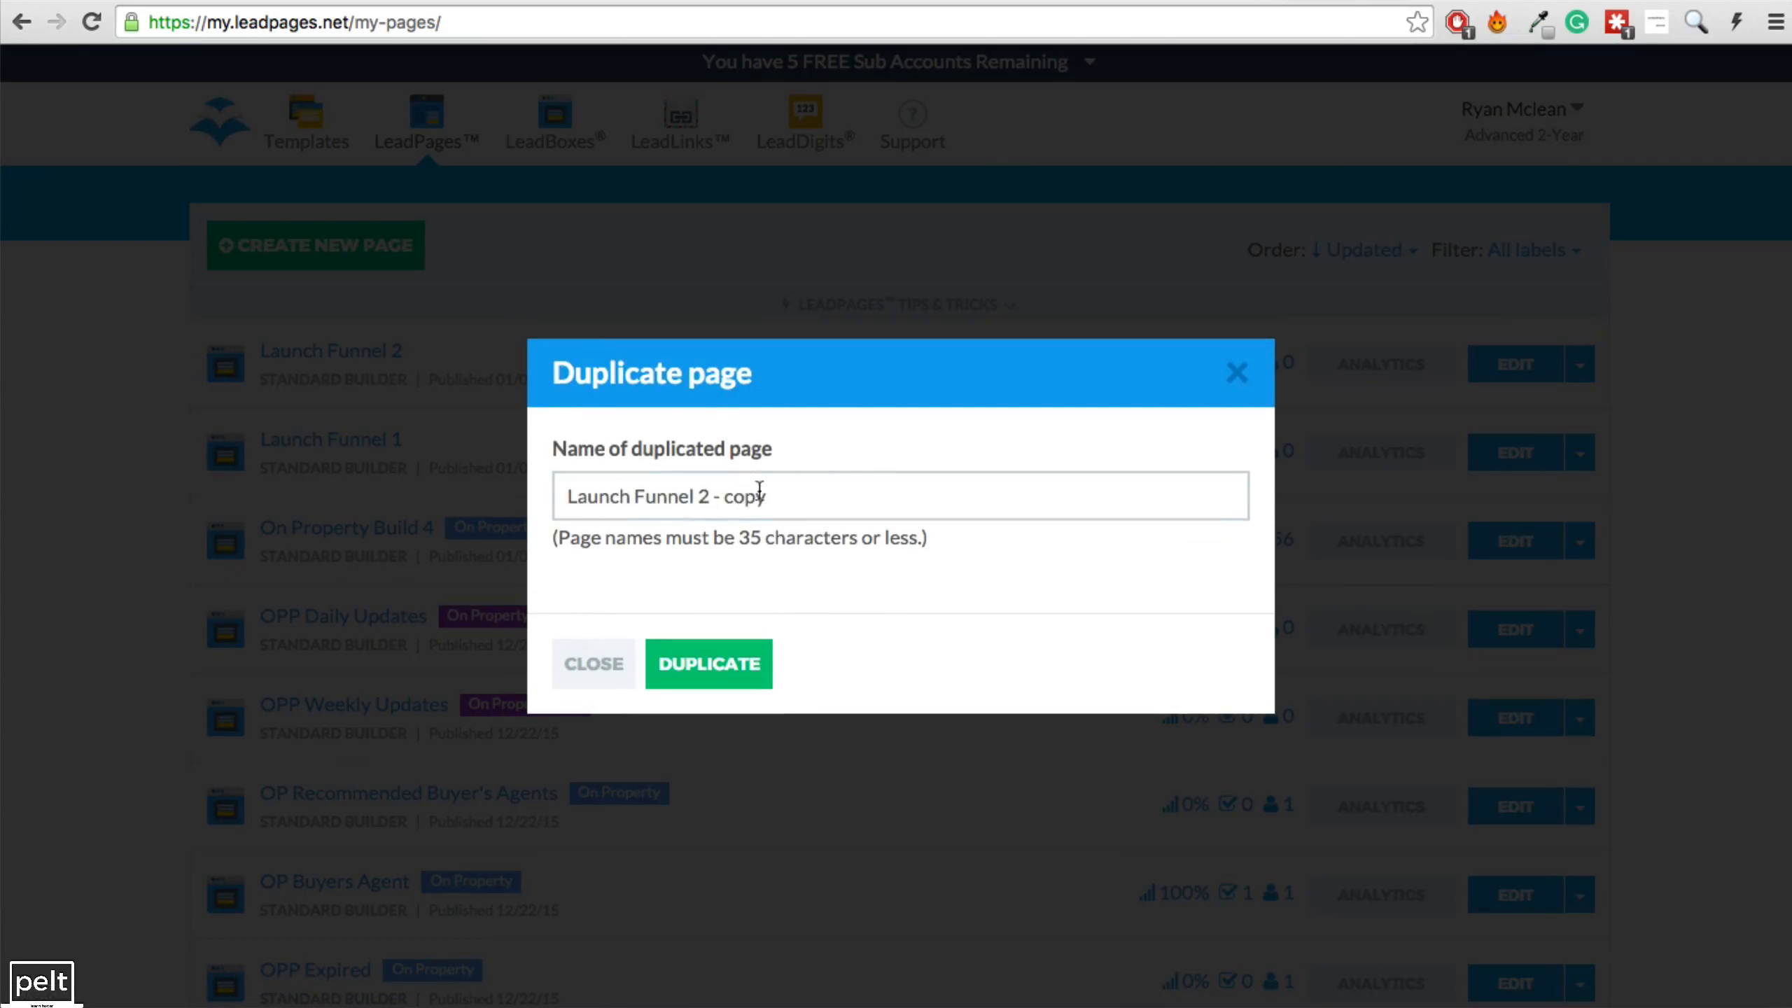
drag(699, 498, 912, 528)
text(3)
click(706, 683)
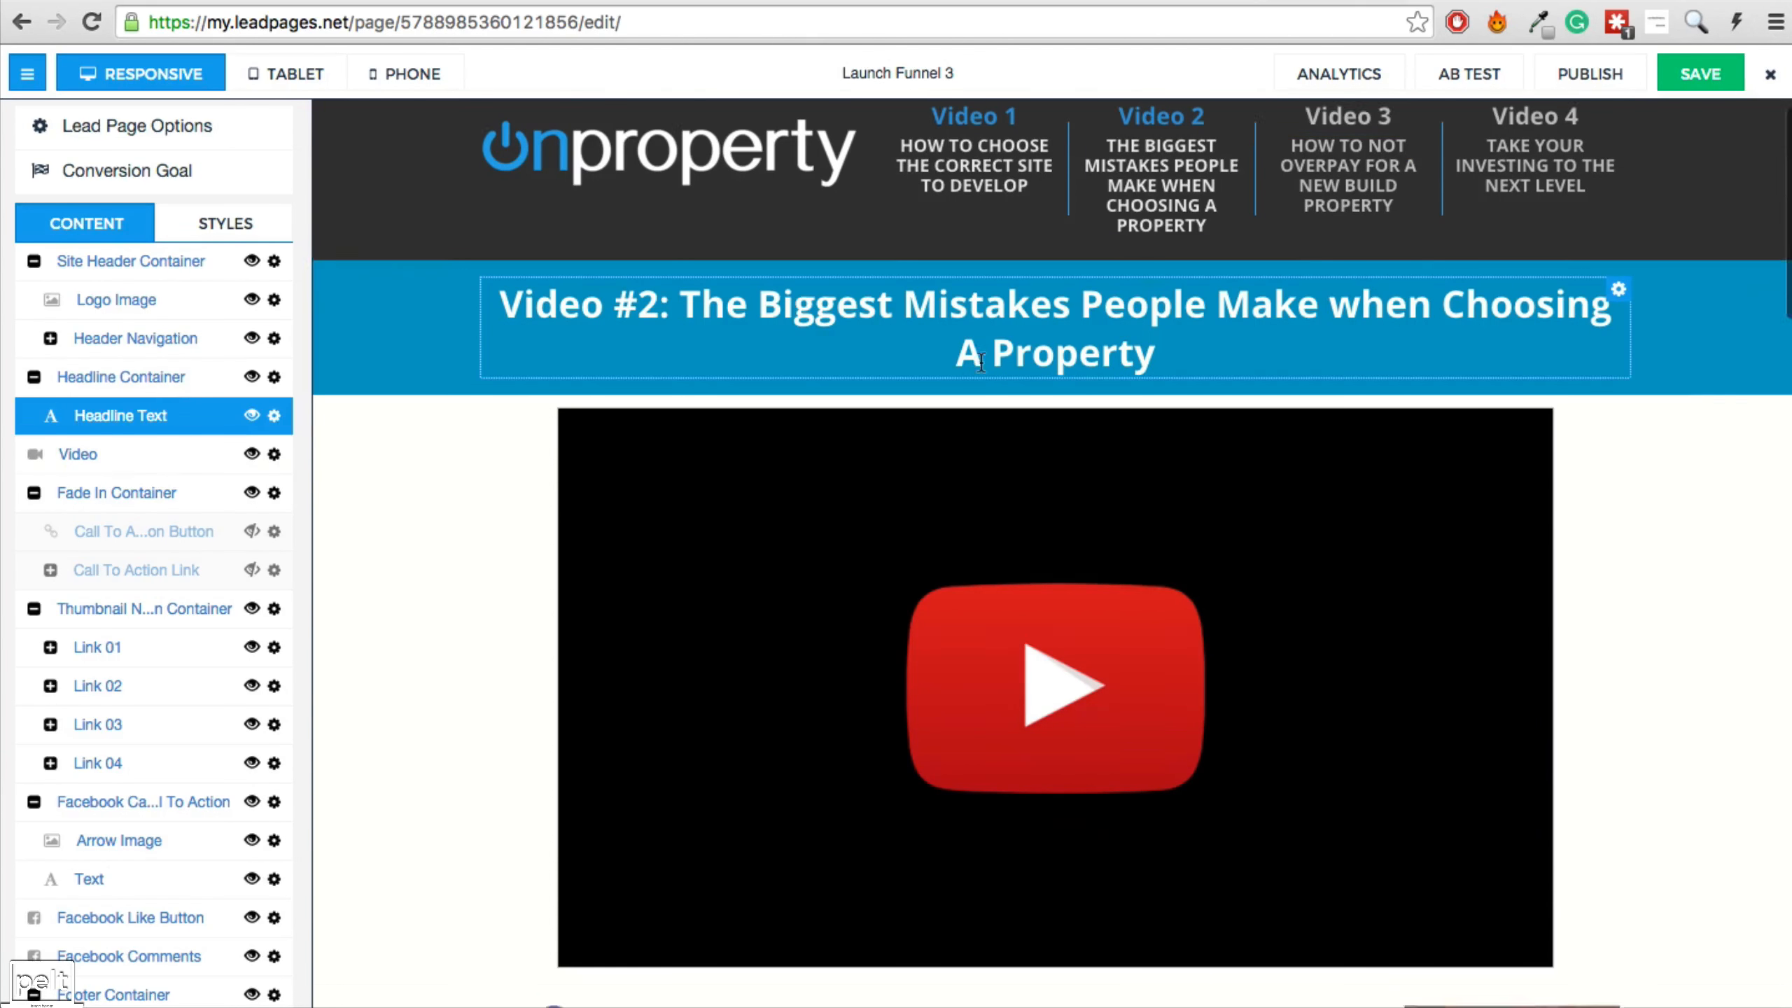
scroll(978, 370, down, 5)
scroll(776, 367, down, 3)
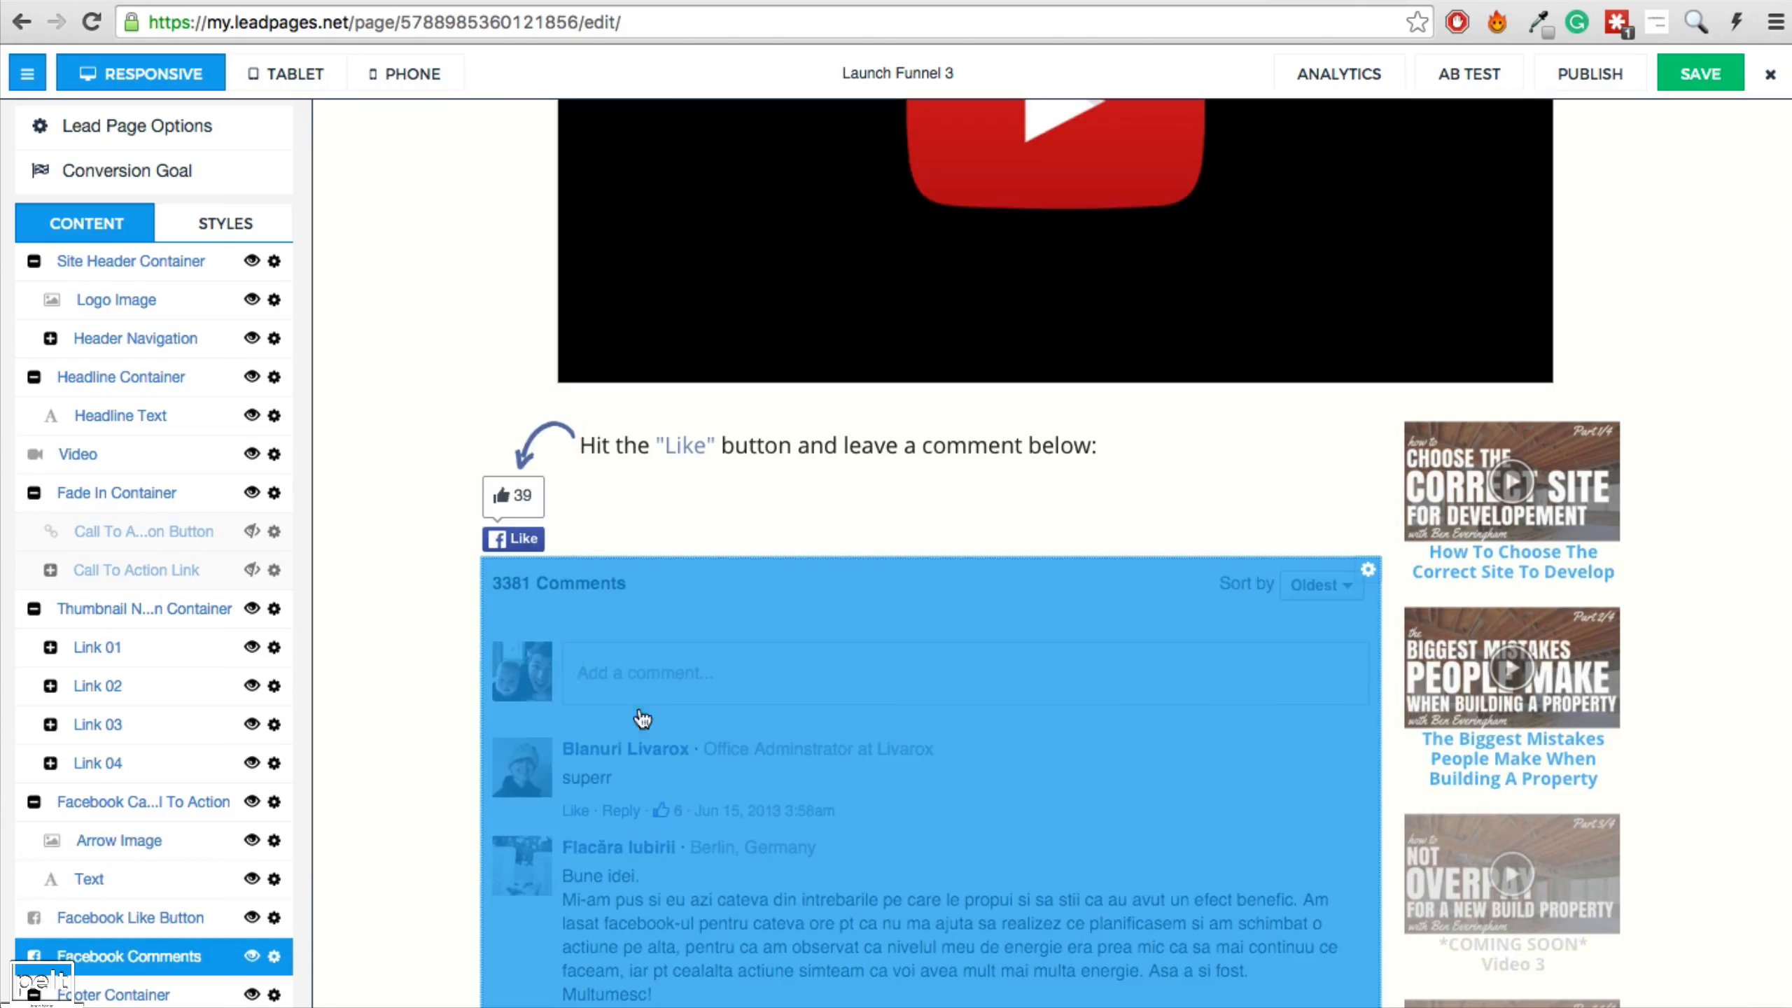
scroll(987, 728, down, 3)
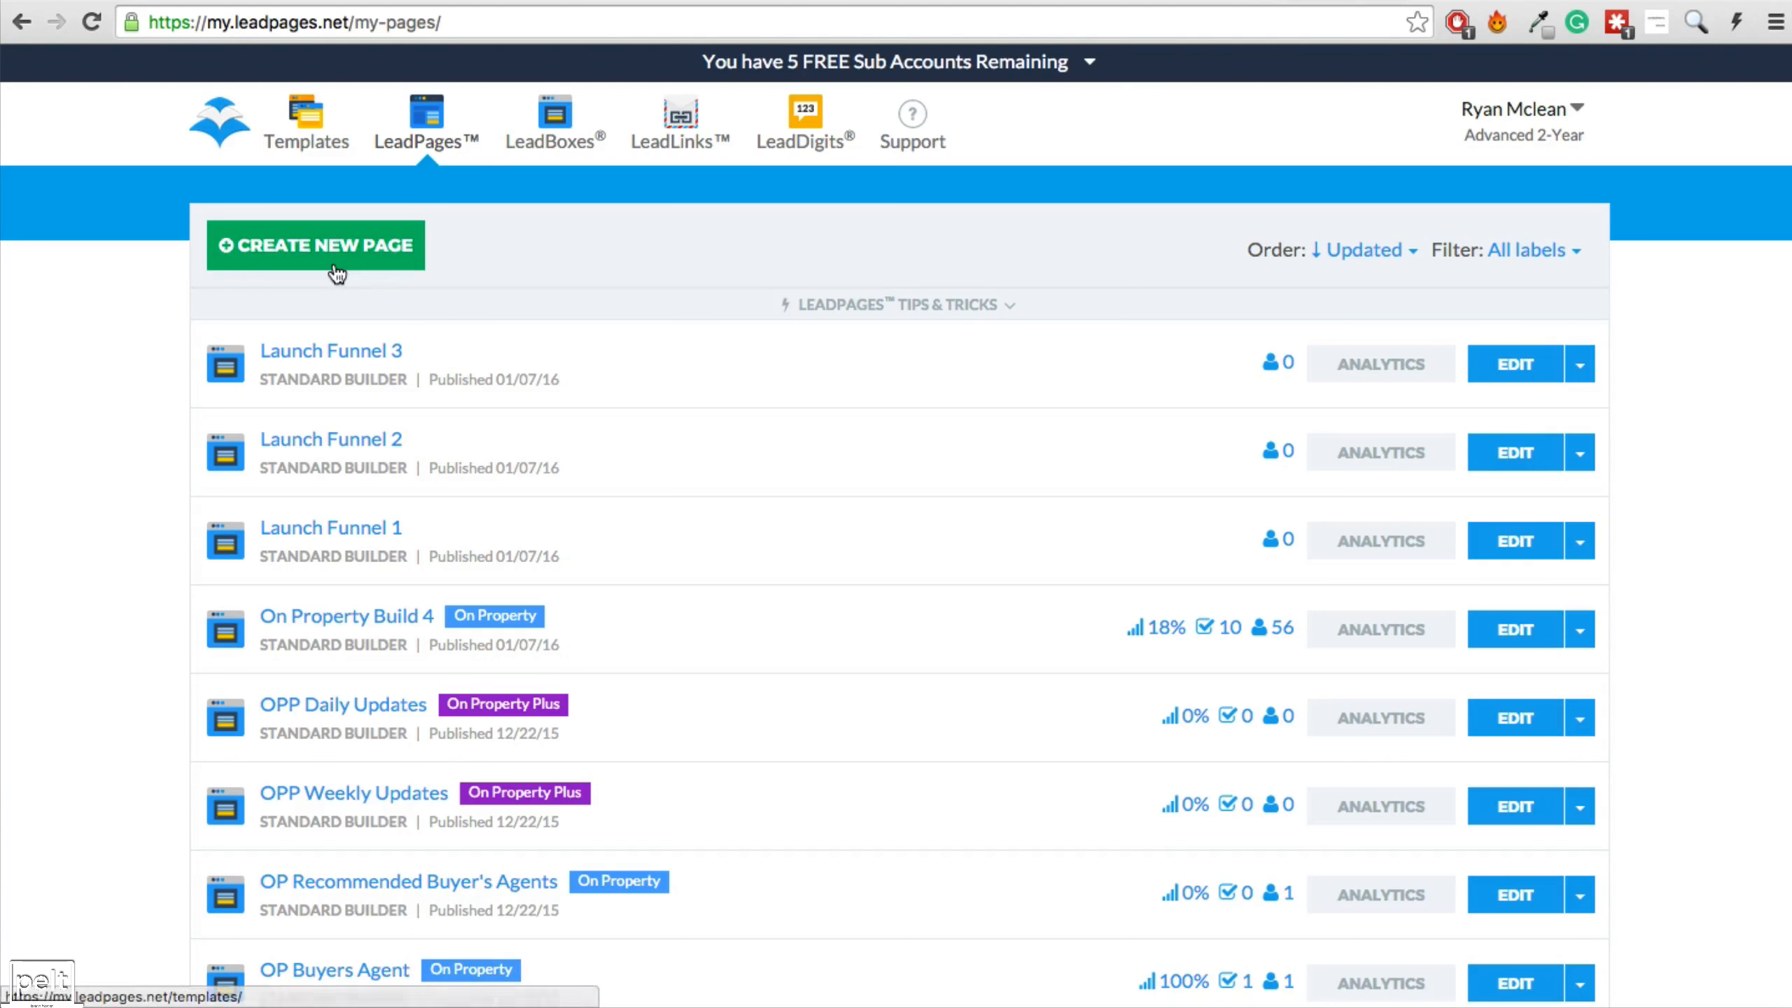
Choose Create New Page on My Pages to show the Templates gallery.
click(336, 270)
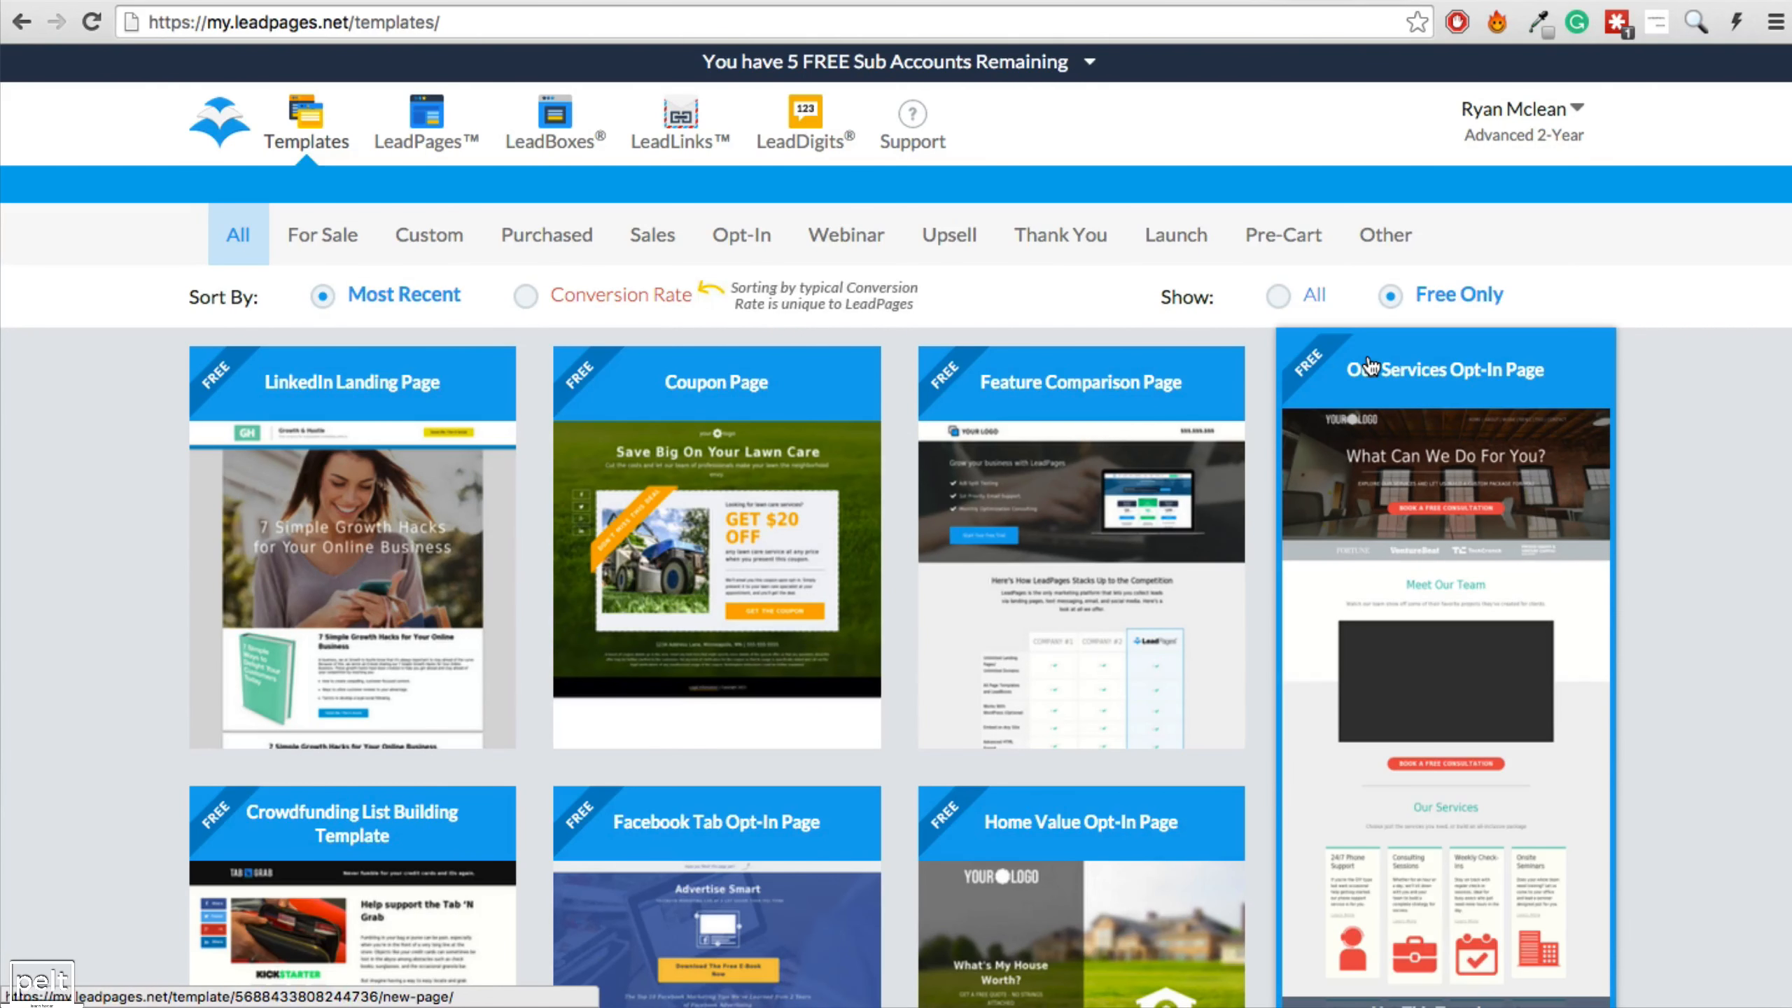
Create a Real Estate page from the Jeff Walker Sales Page template in the Sales category.
click(645, 247)
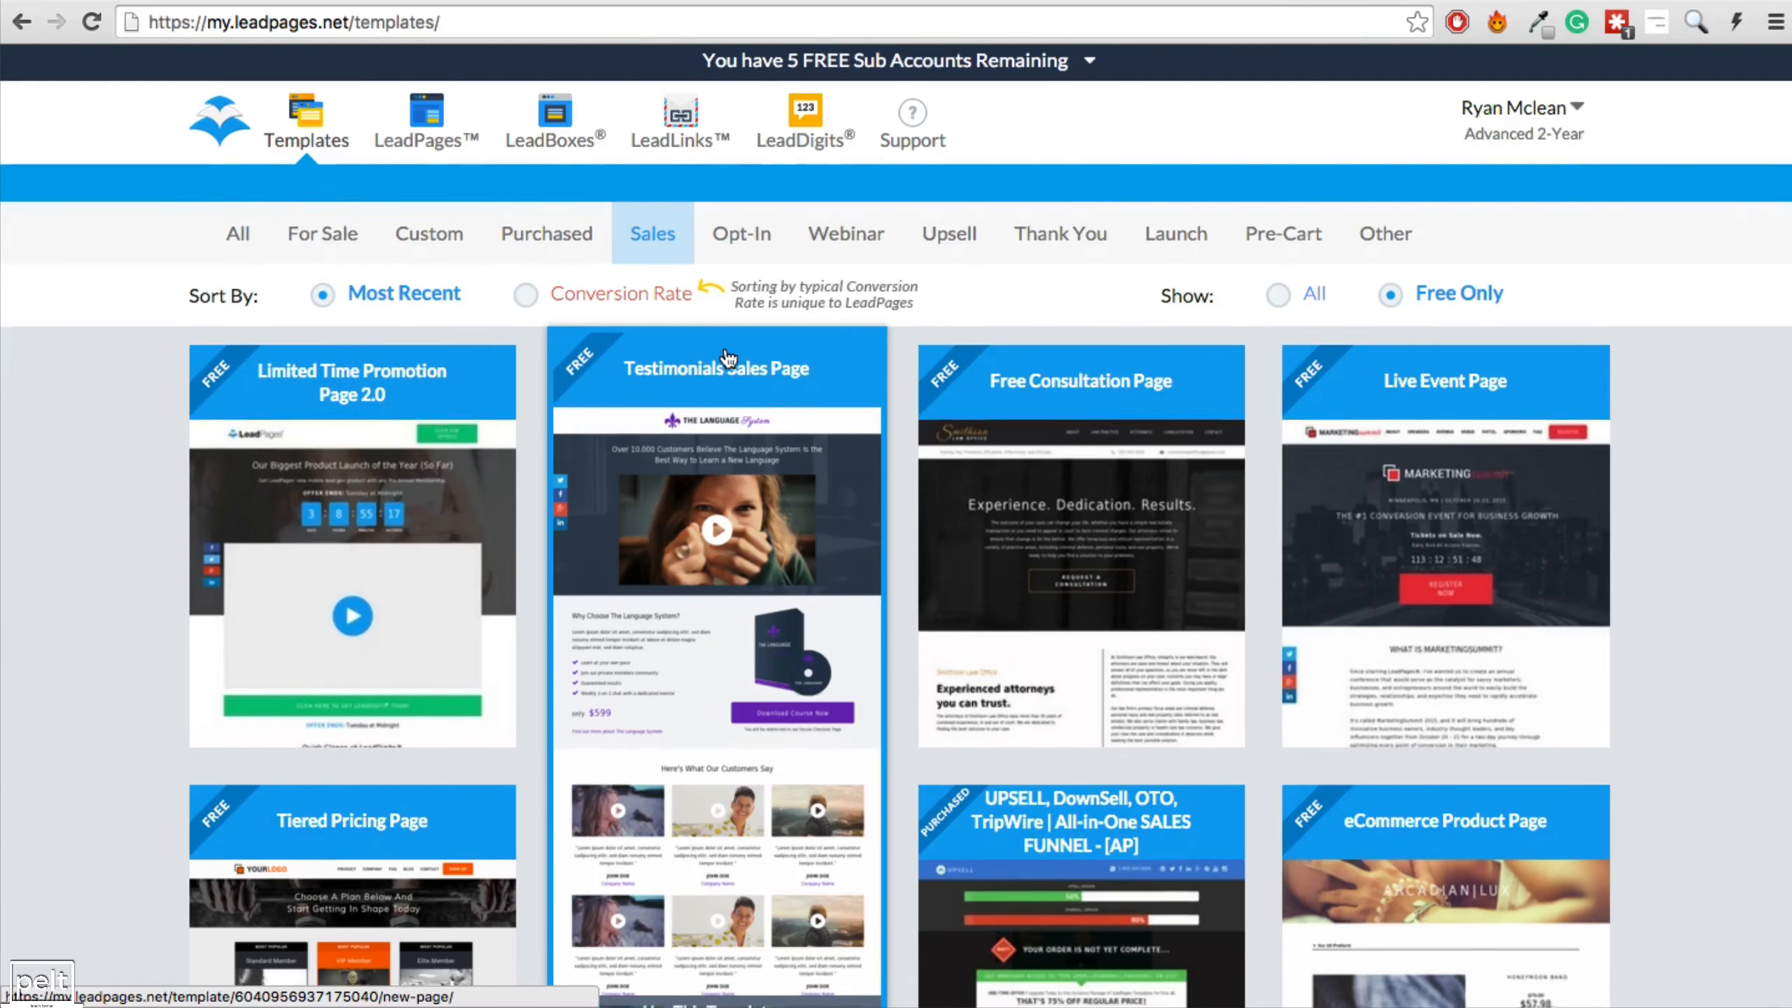
scroll(727, 358, down, 10)
scroll(726, 358, down, 8)
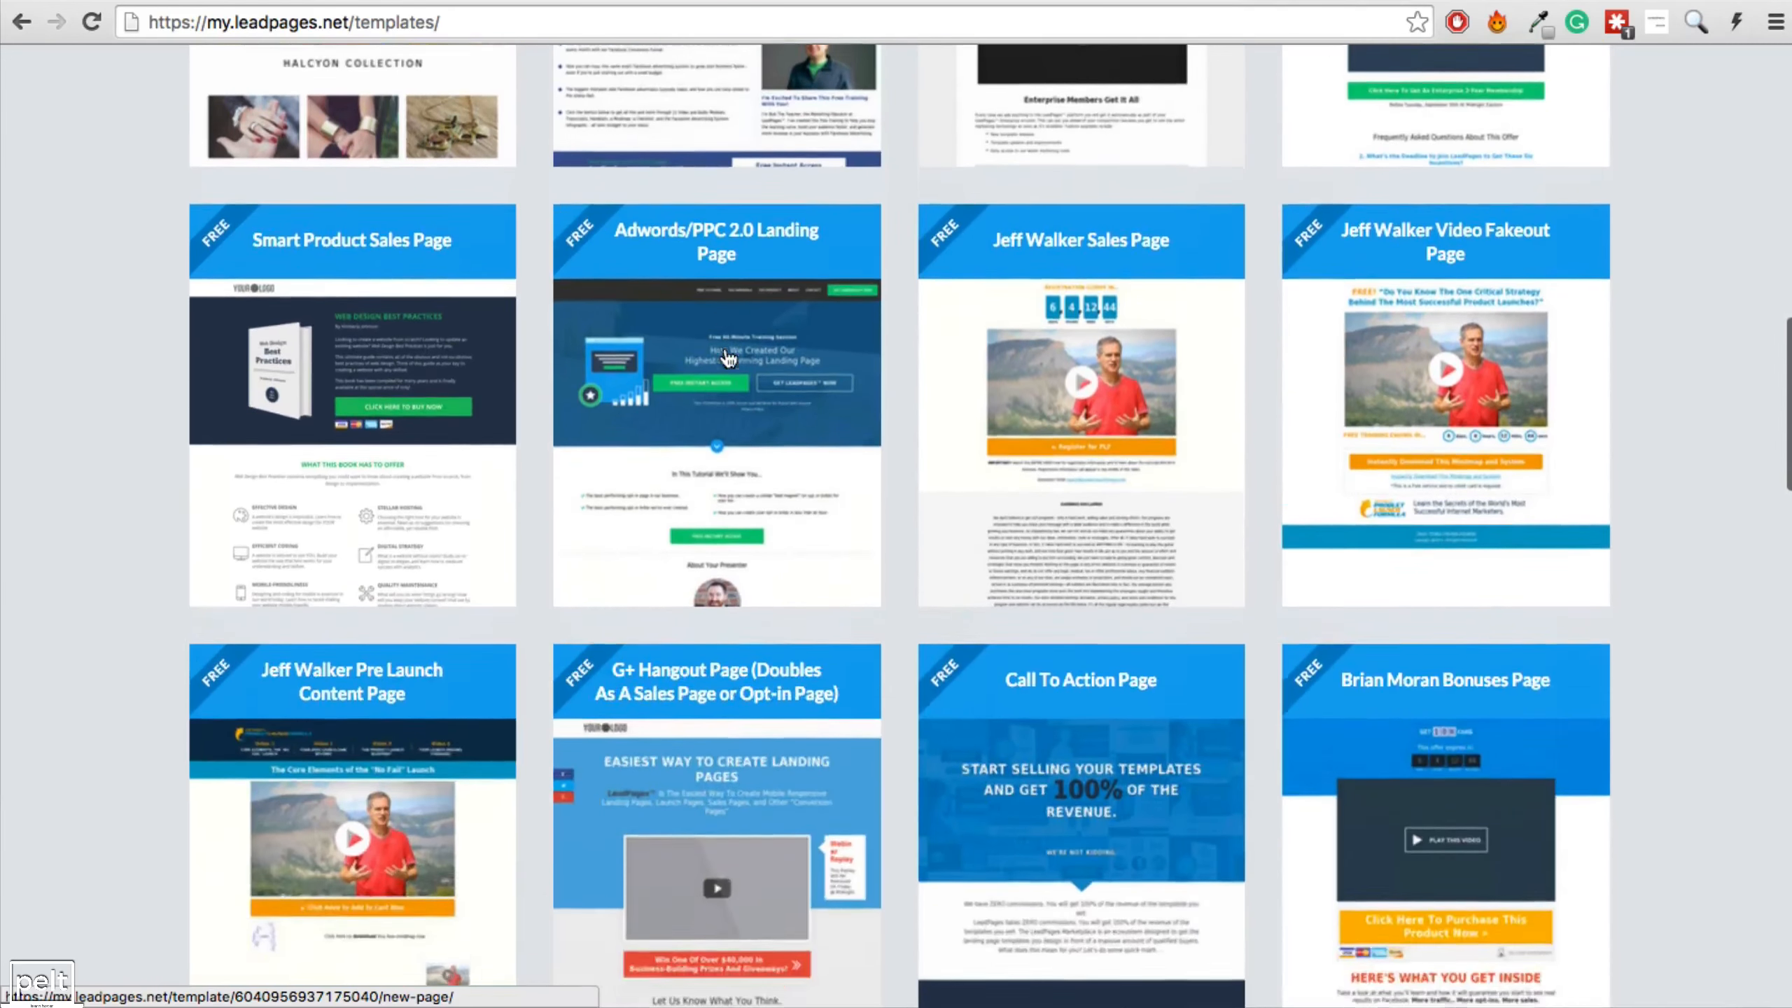
scroll(730, 346, up, 4)
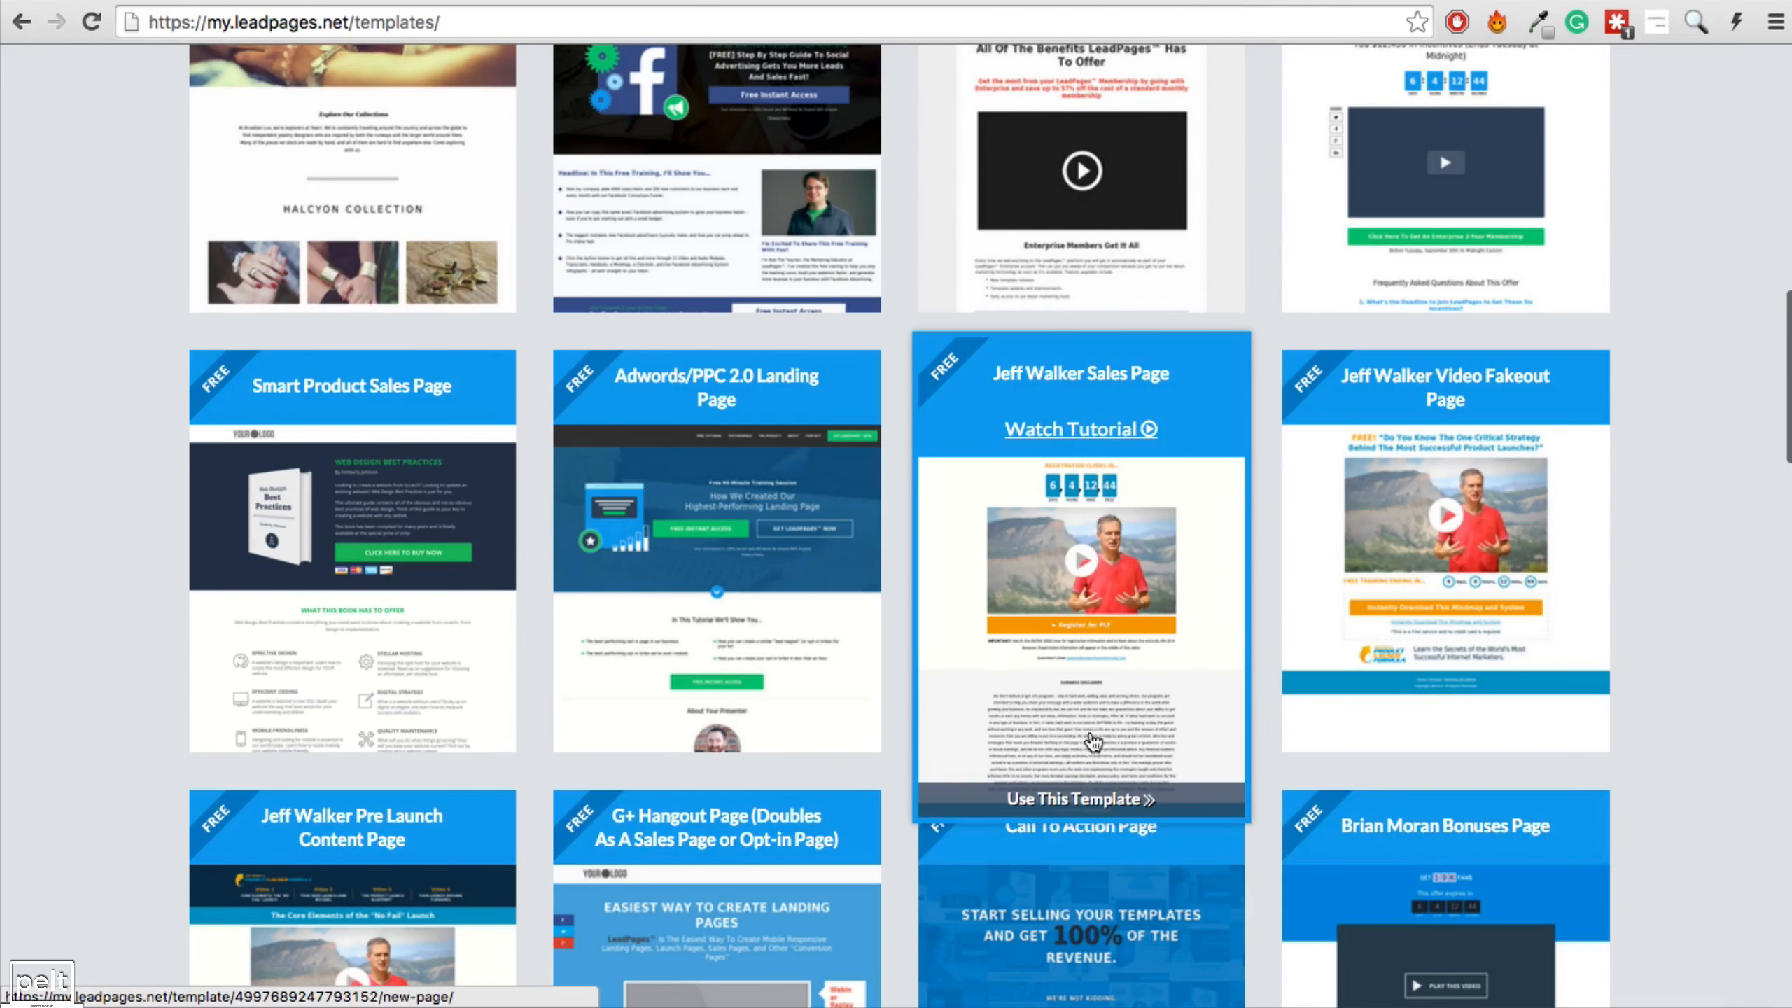
click(1078, 805)
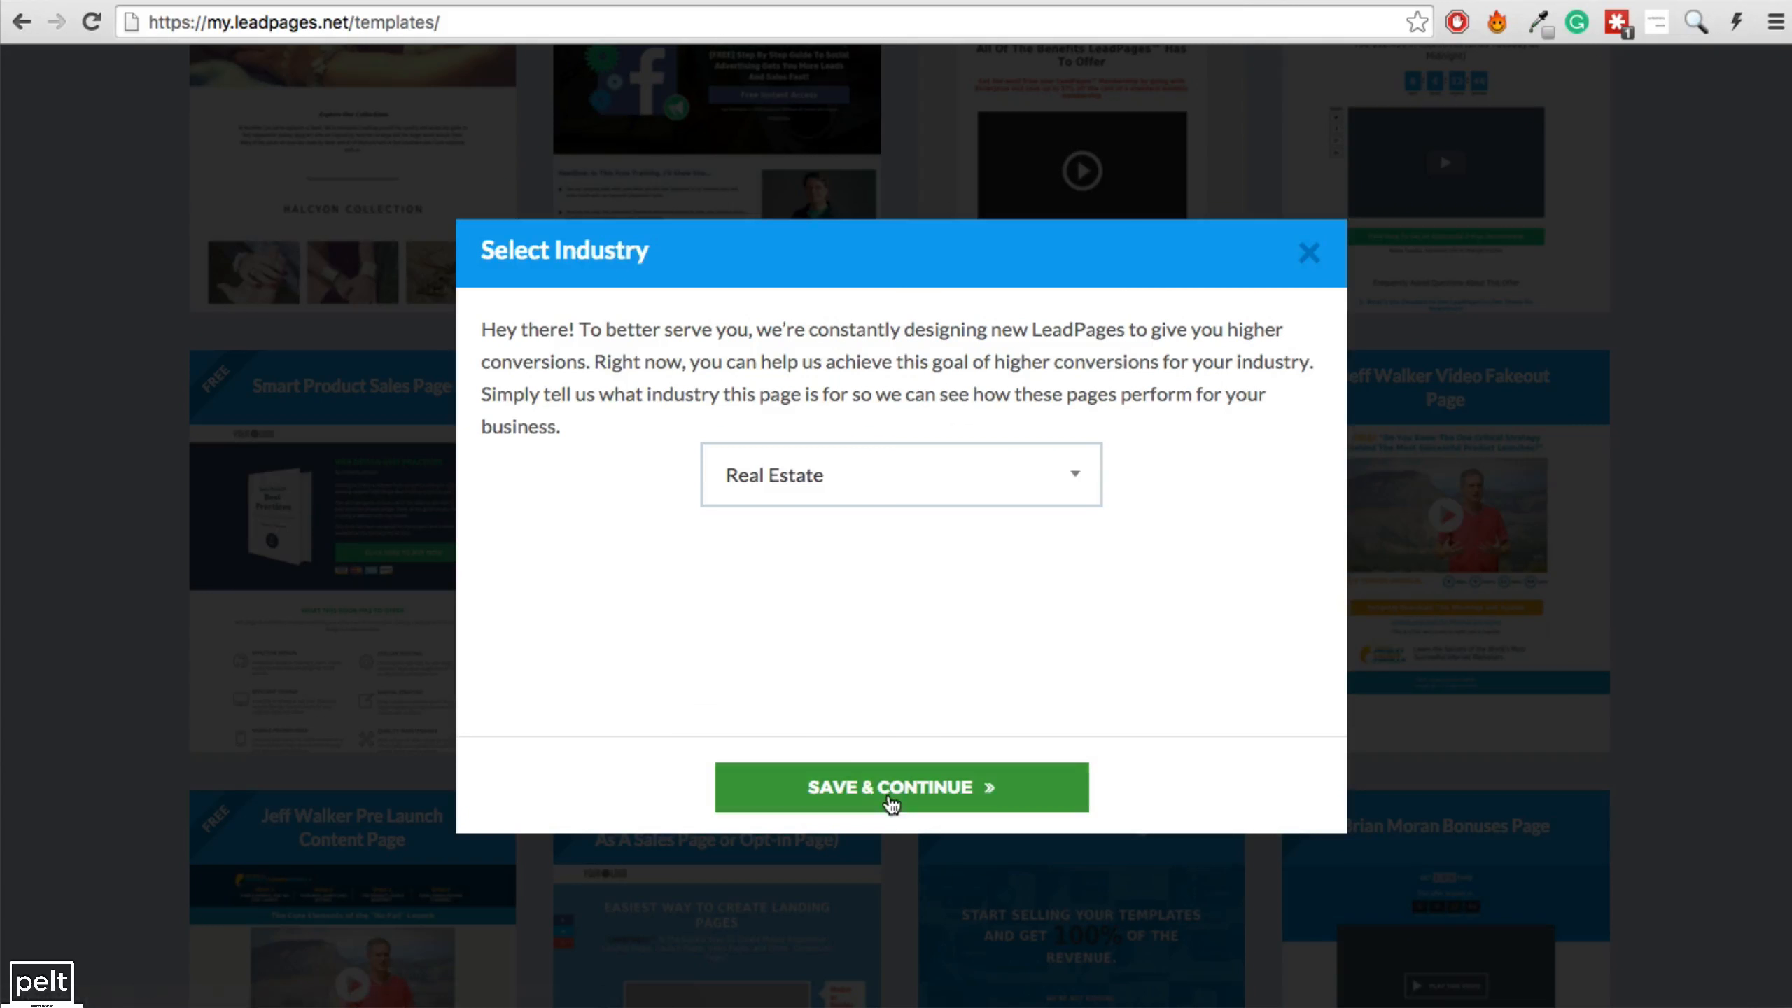
click(1078, 805)
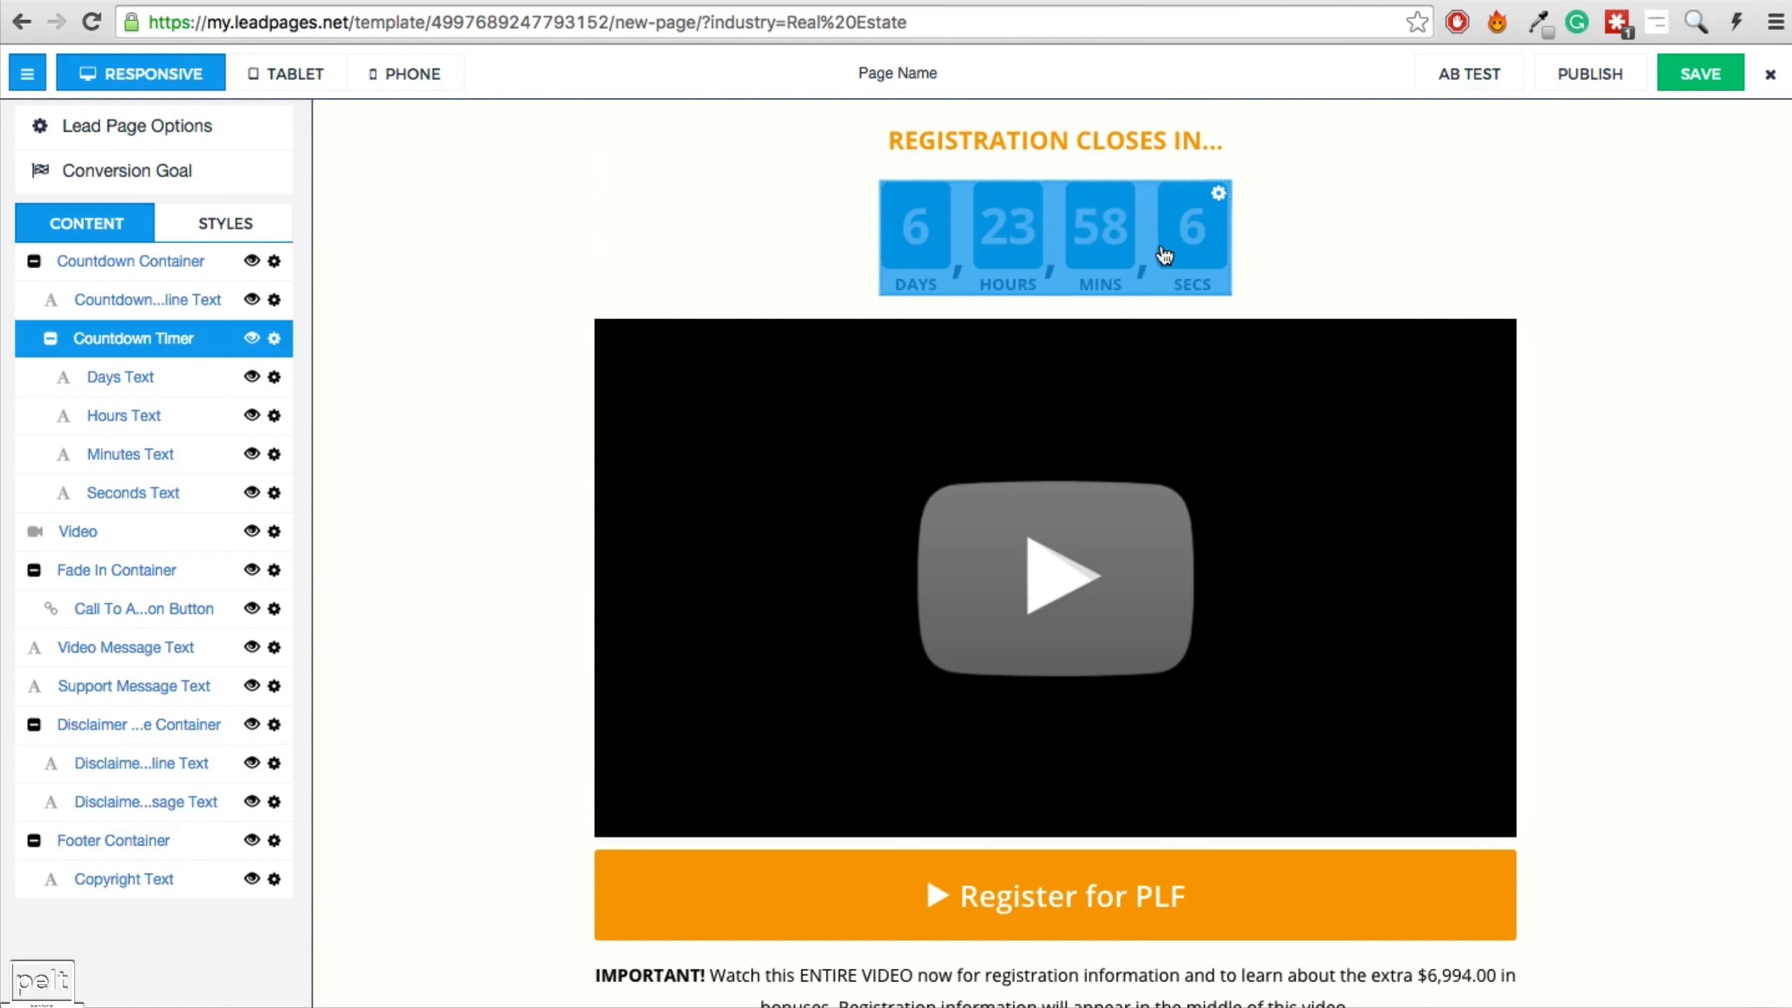
Review the countdown timer's end date and time, then hide the timer.
click(275, 340)
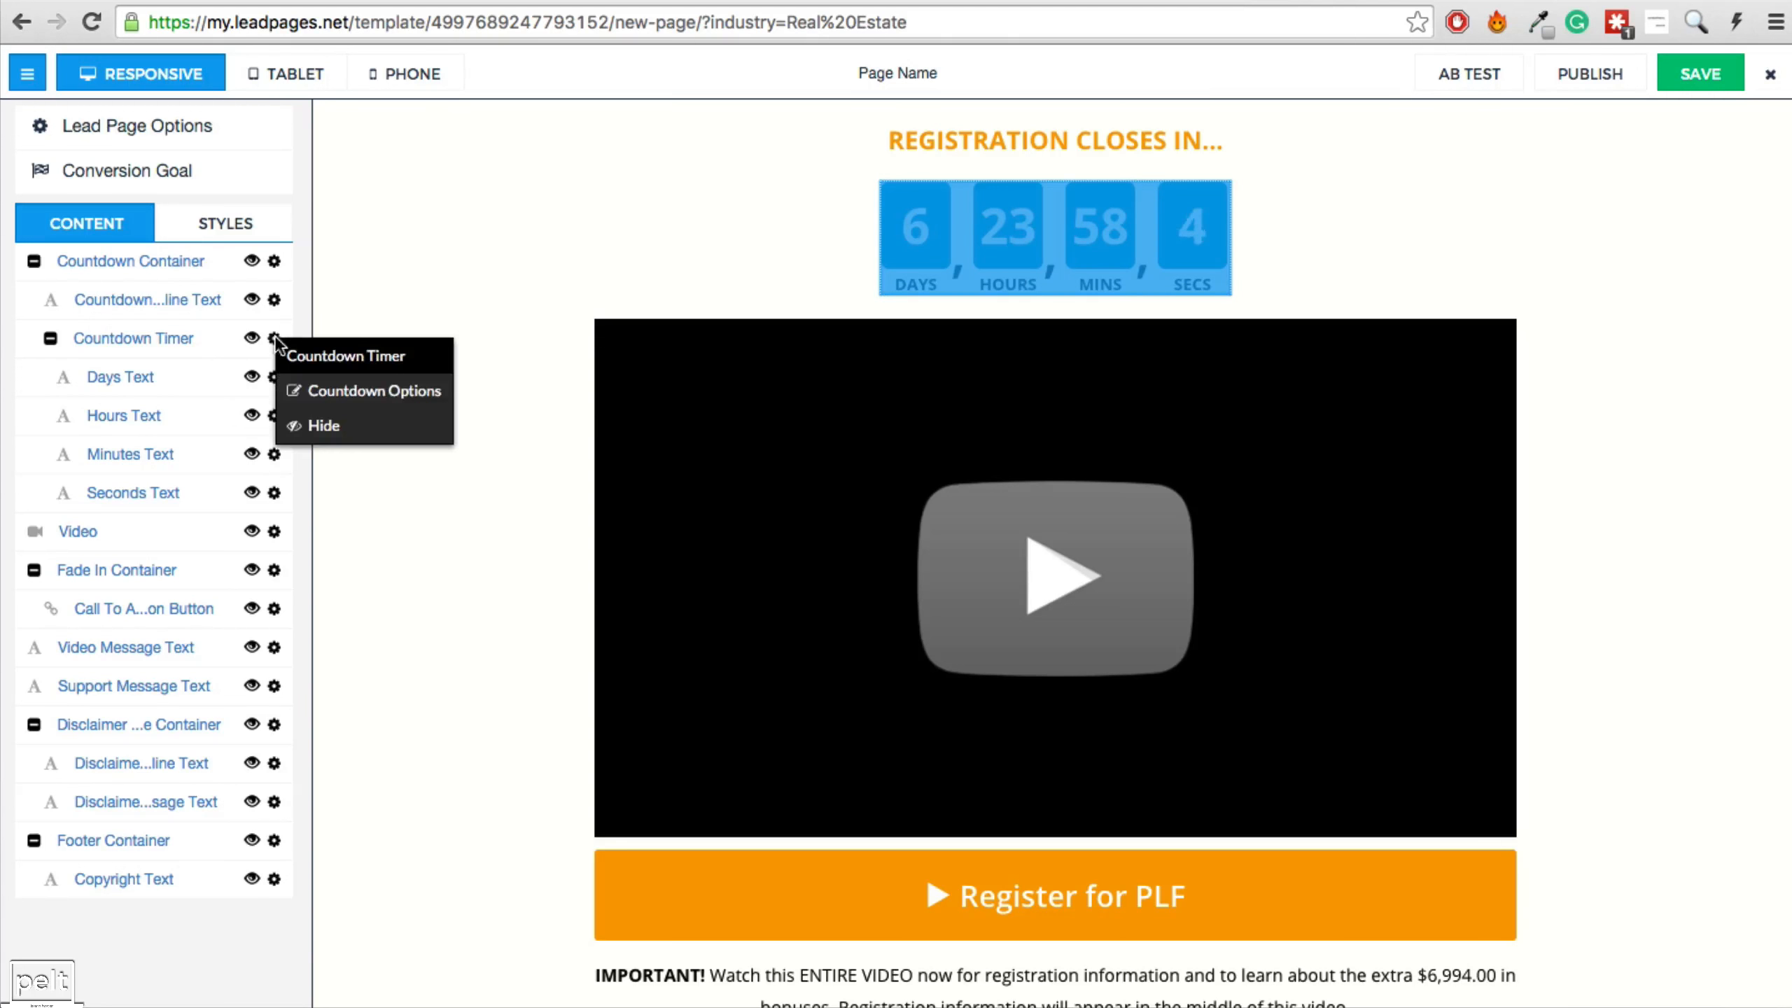
click(303, 388)
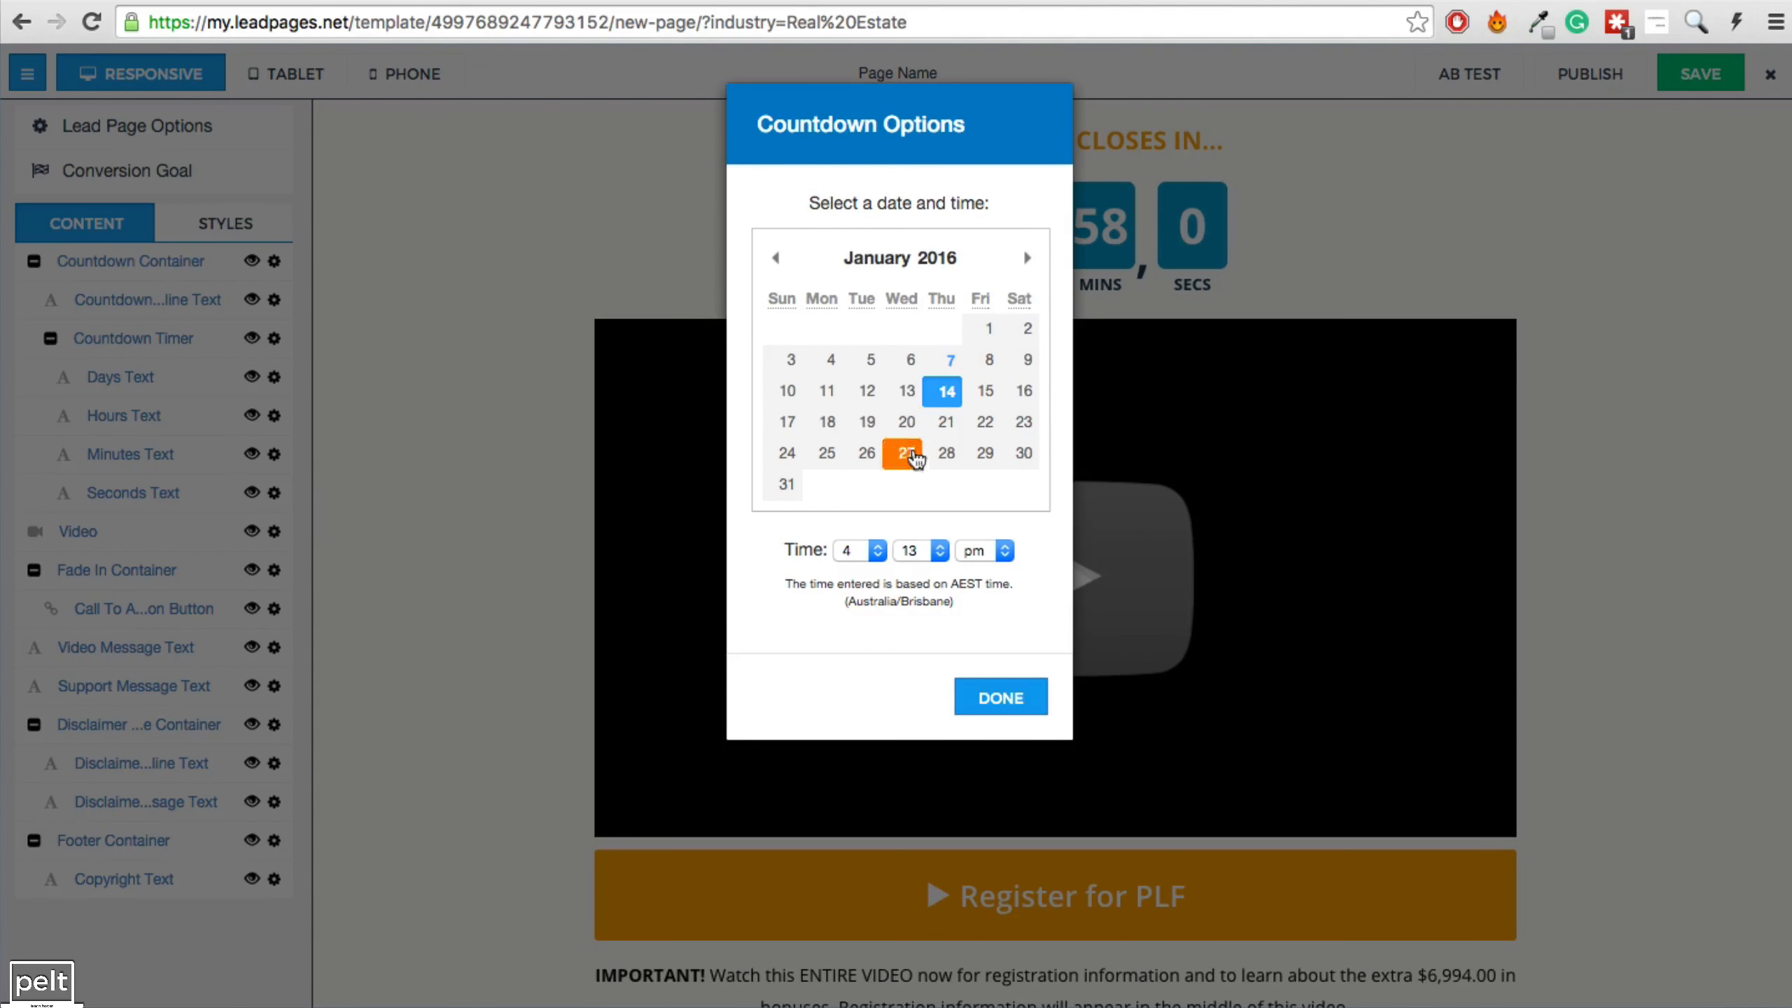
click(1002, 698)
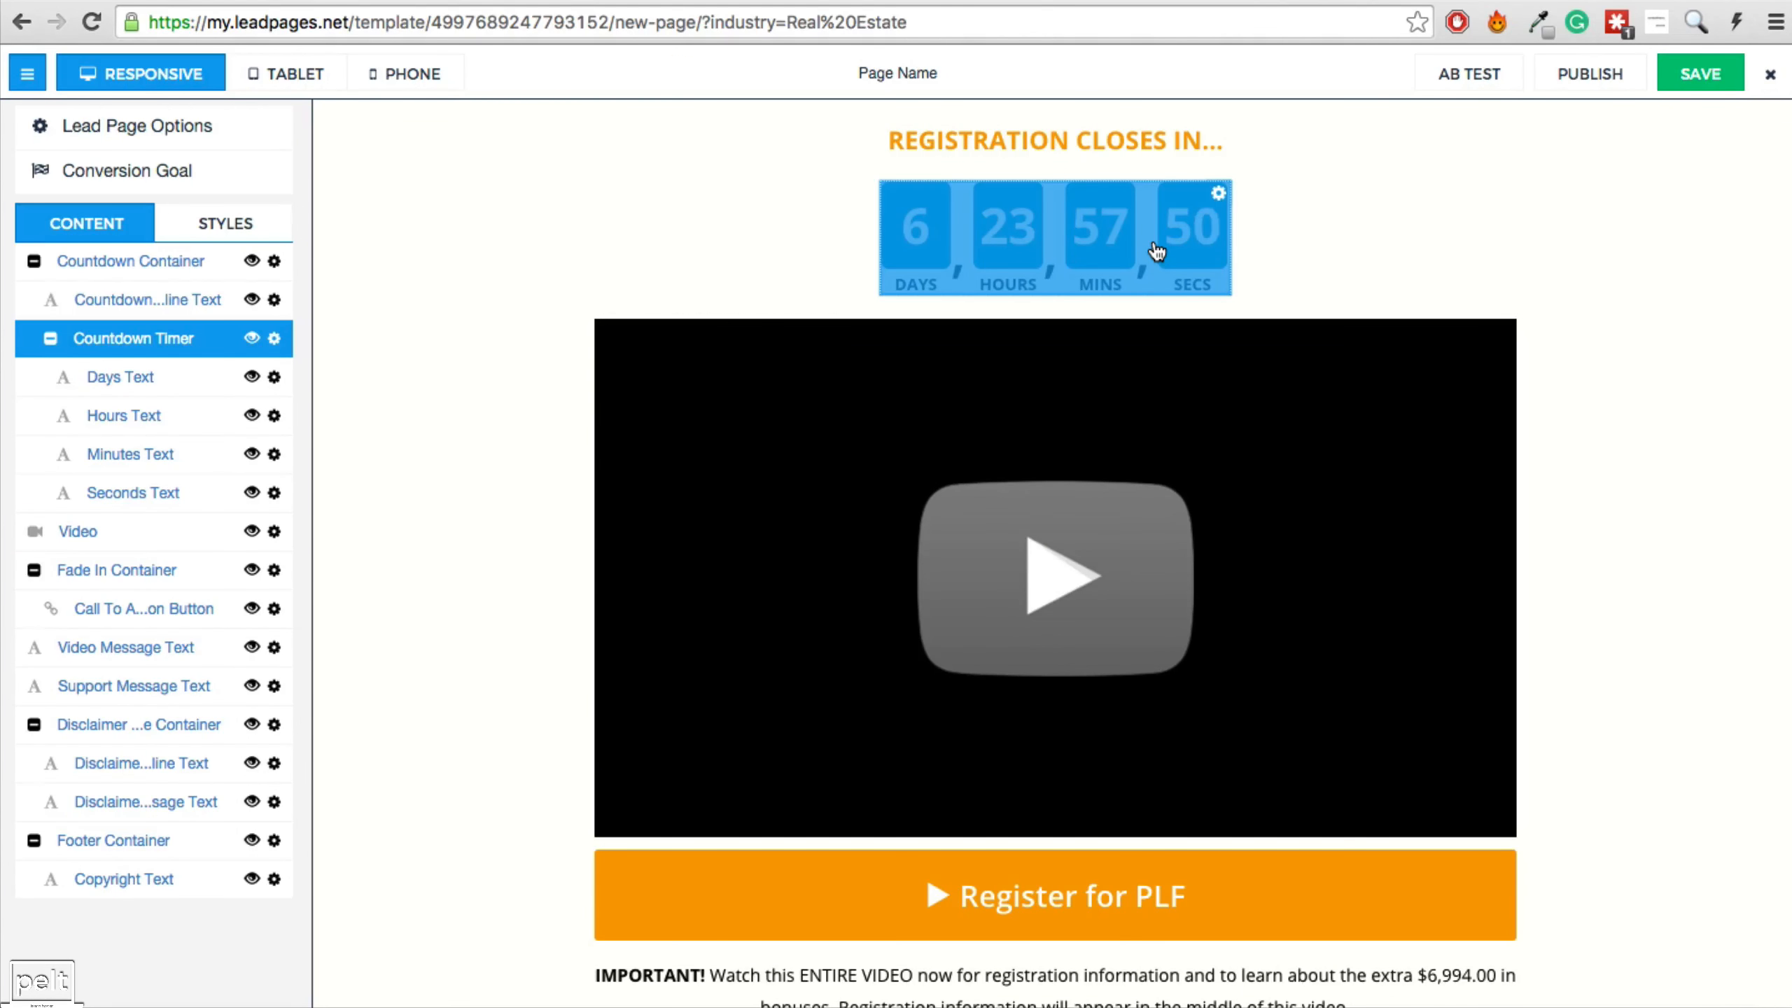
click(252, 338)
Replace the template's video with the pasted YouTube embed code.
click(53, 531)
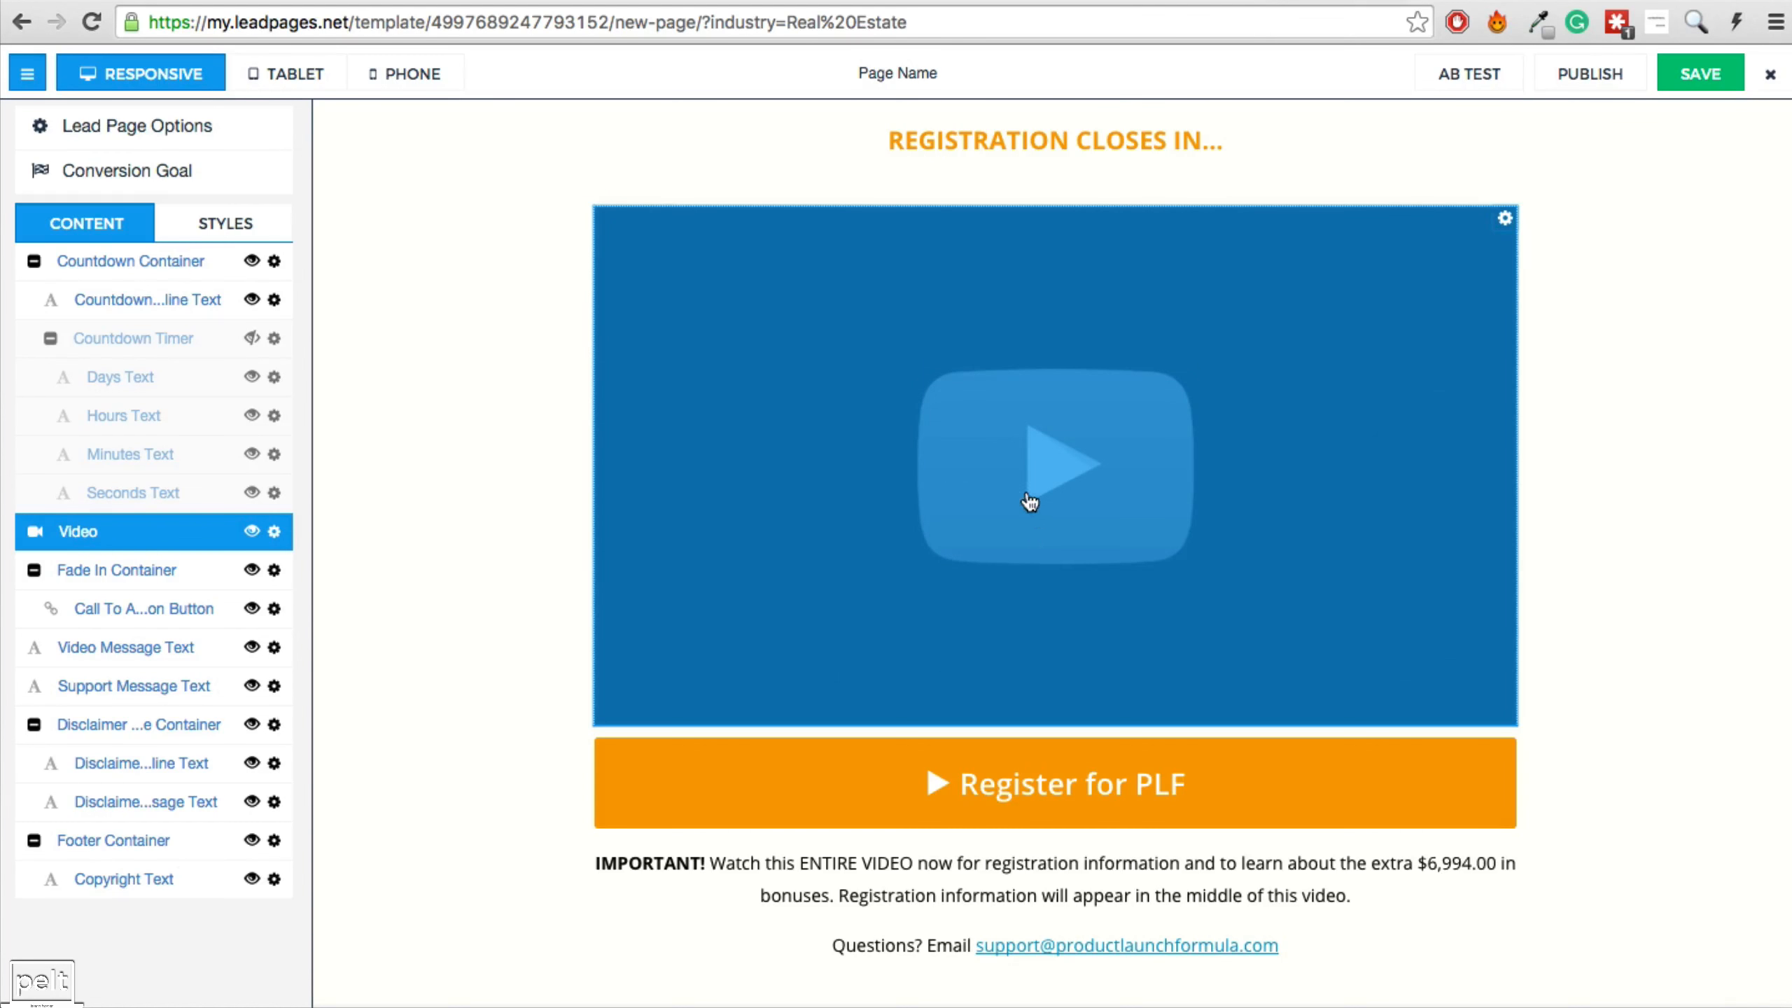
click(987, 531)
key(ctrl+v)
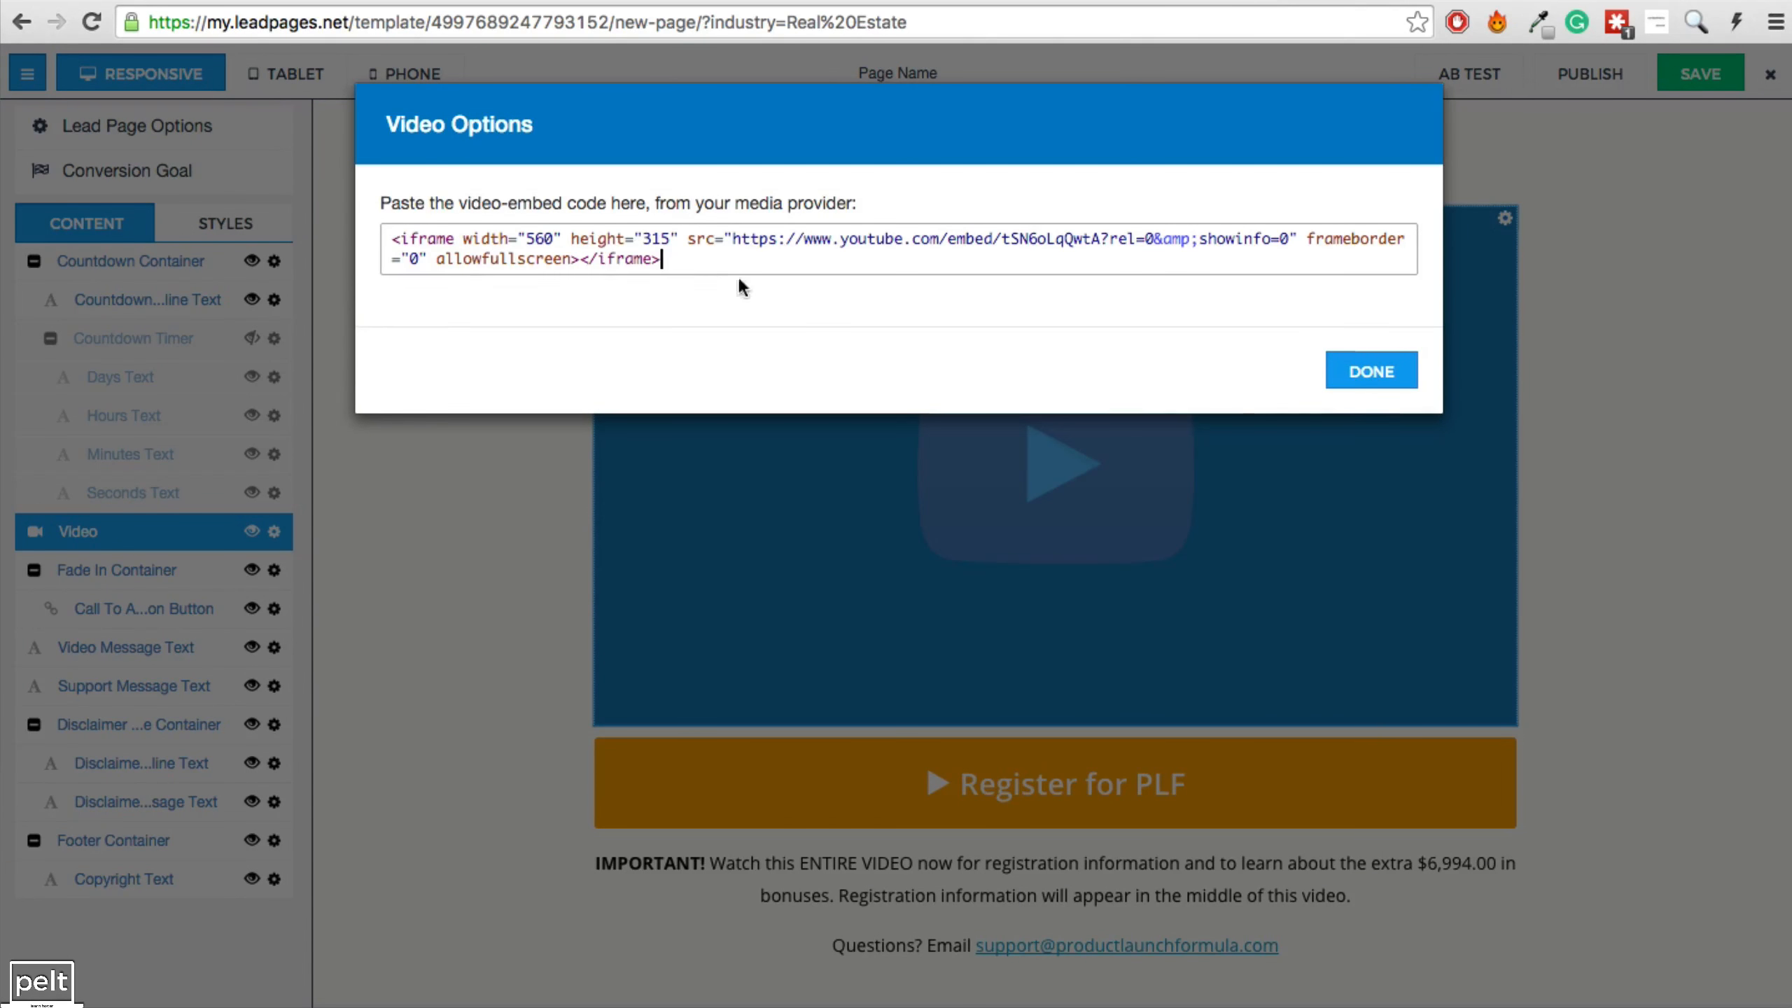
click(1358, 360)
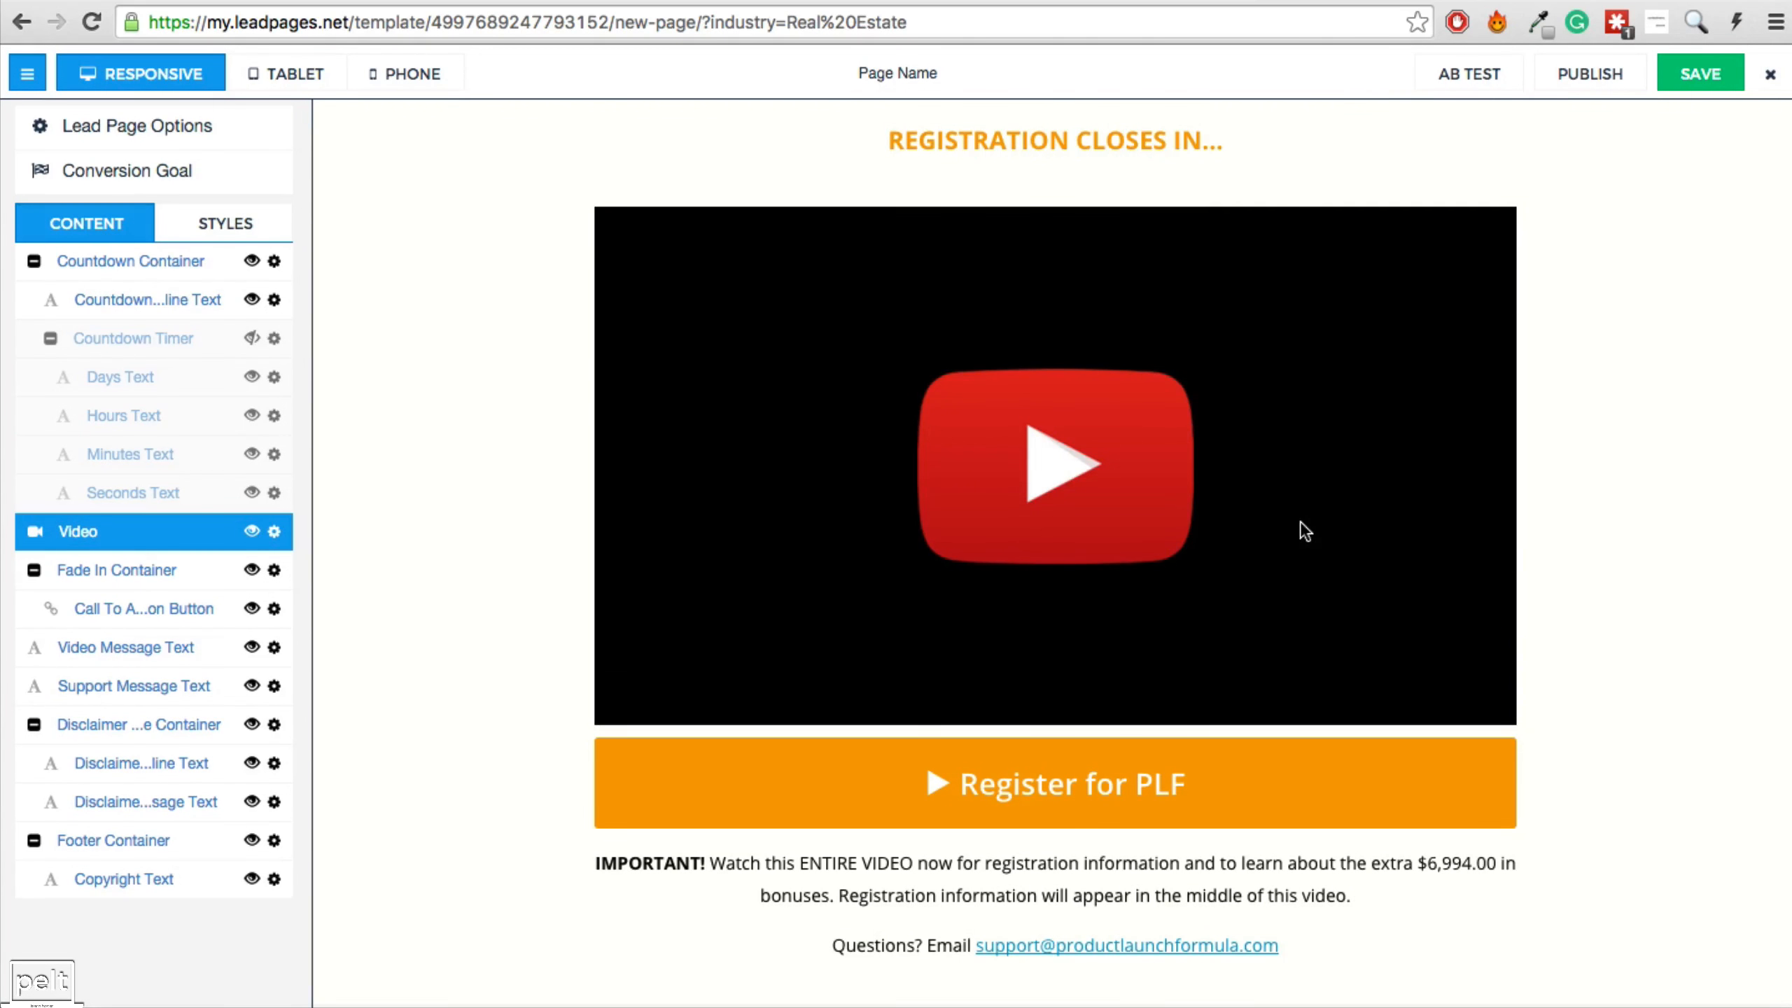
click(1056, 805)
Point the Register button to the SnappyCheckout payment page URL.
click(1084, 679)
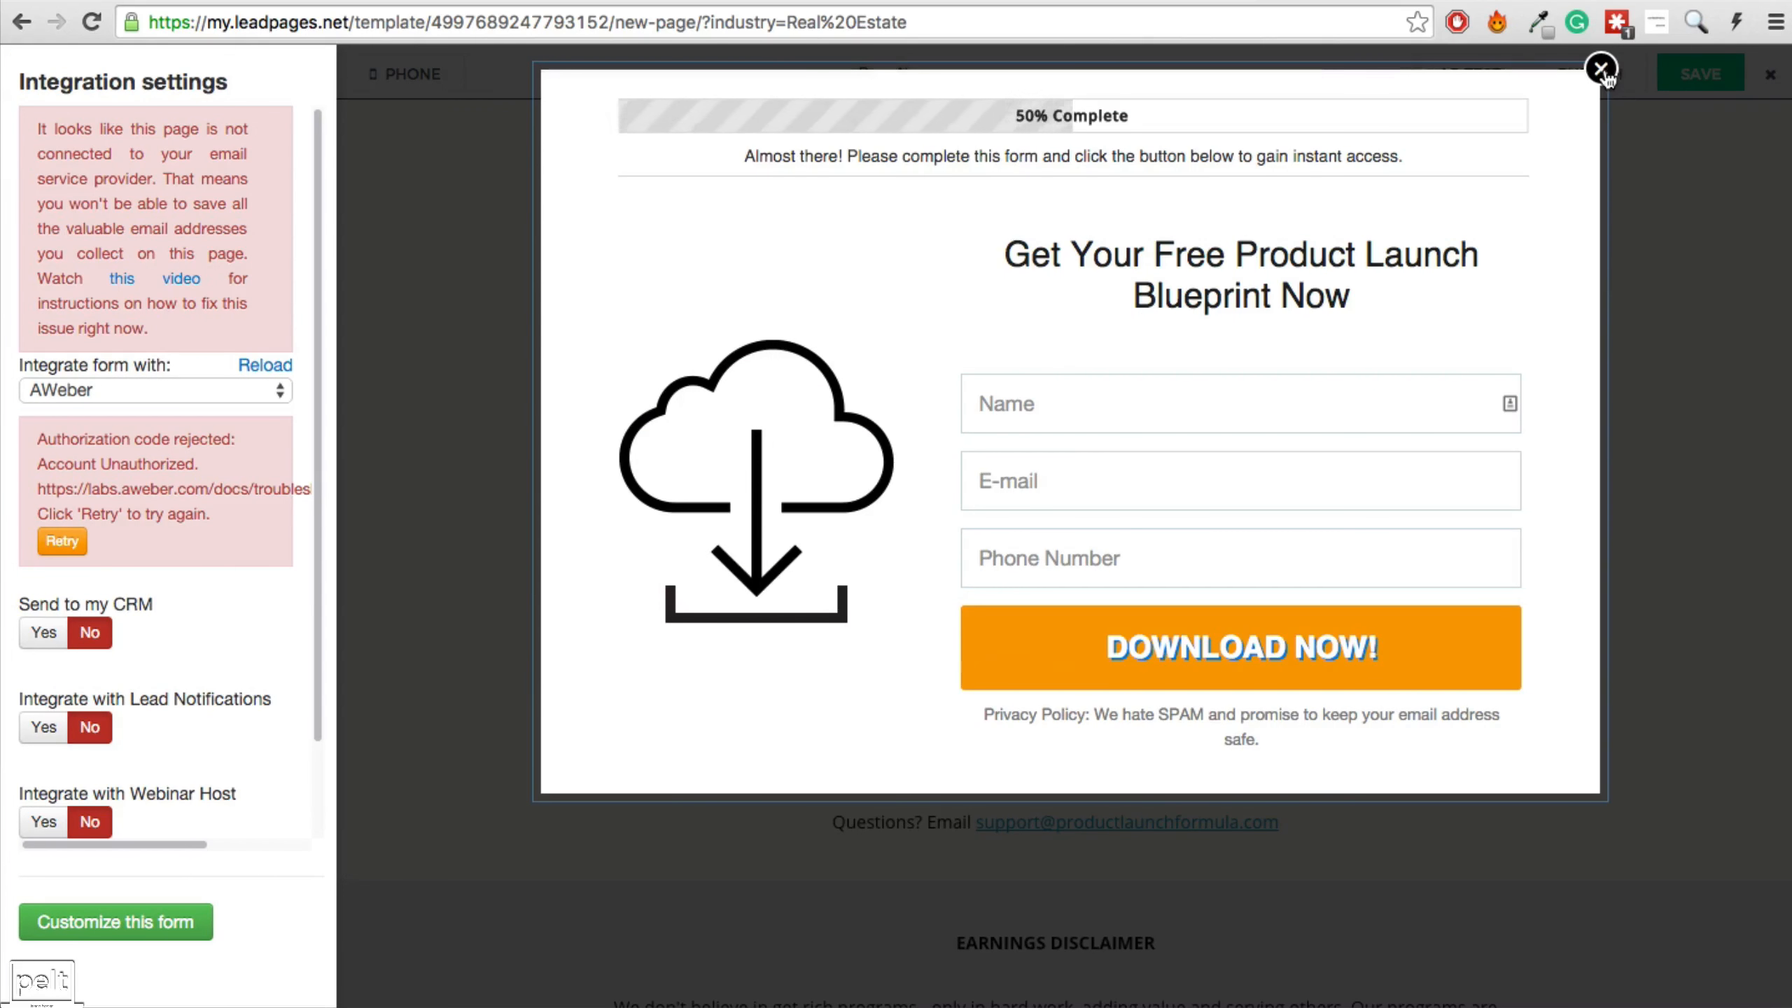
click(1601, 69)
click(1507, 635)
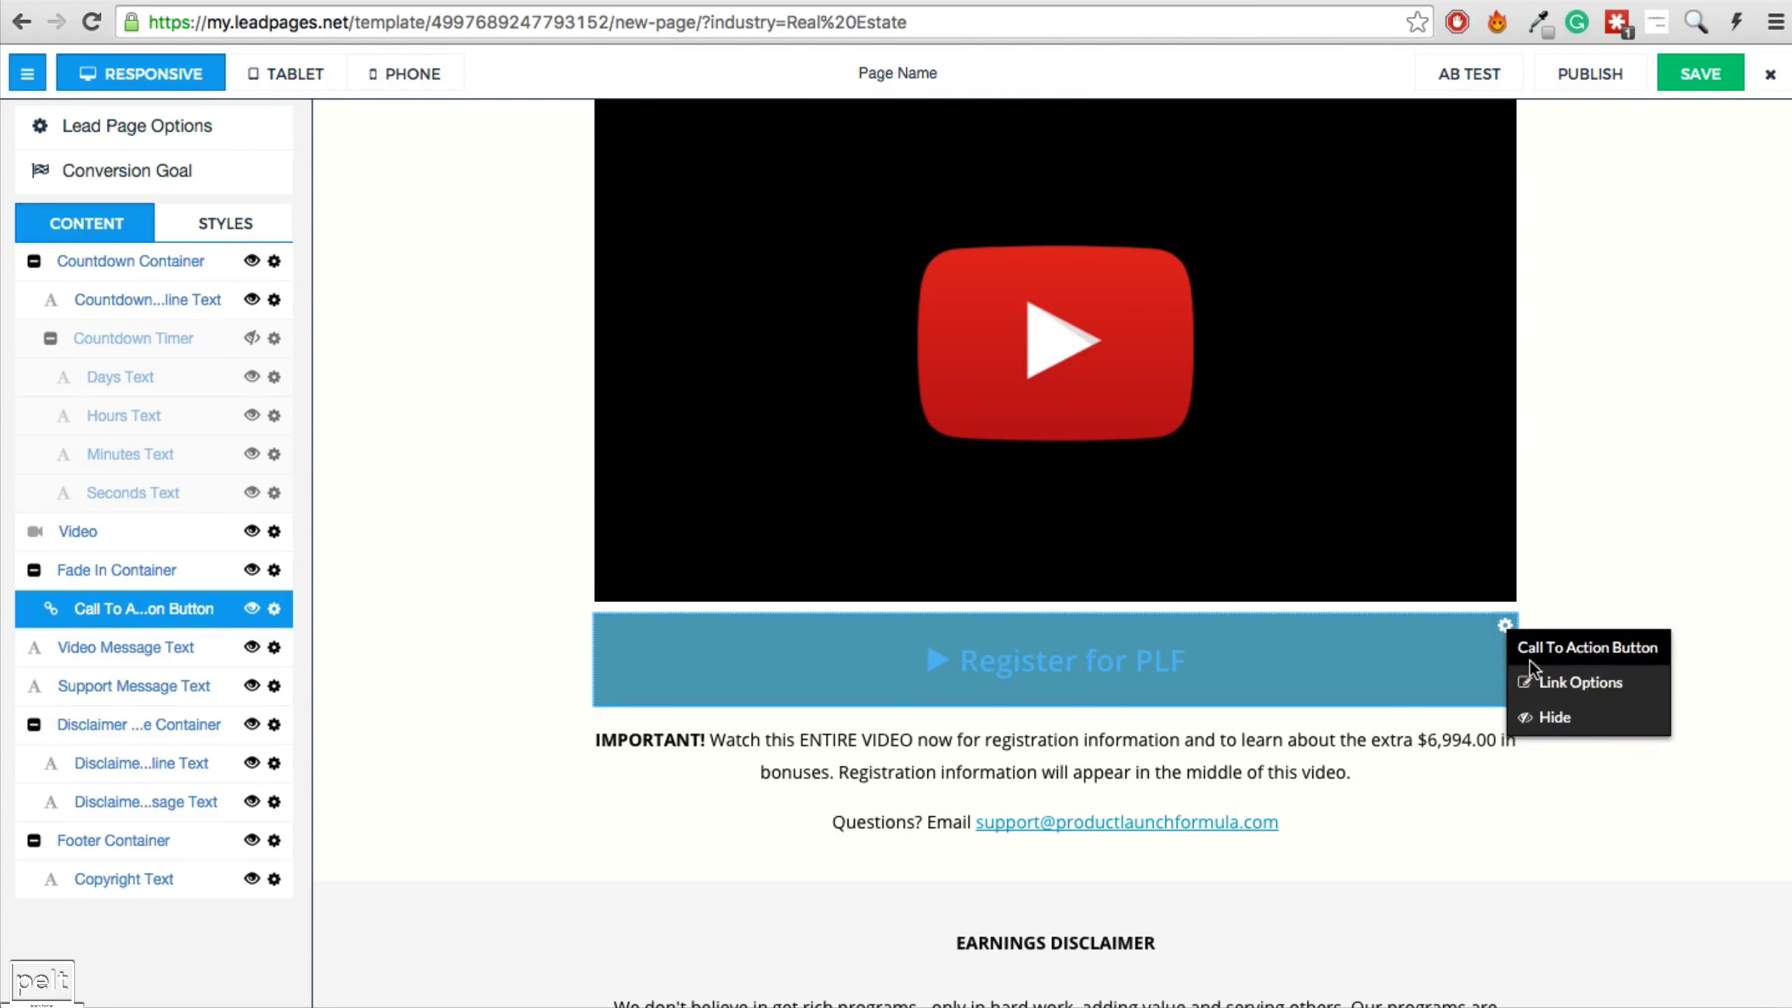
click(1563, 680)
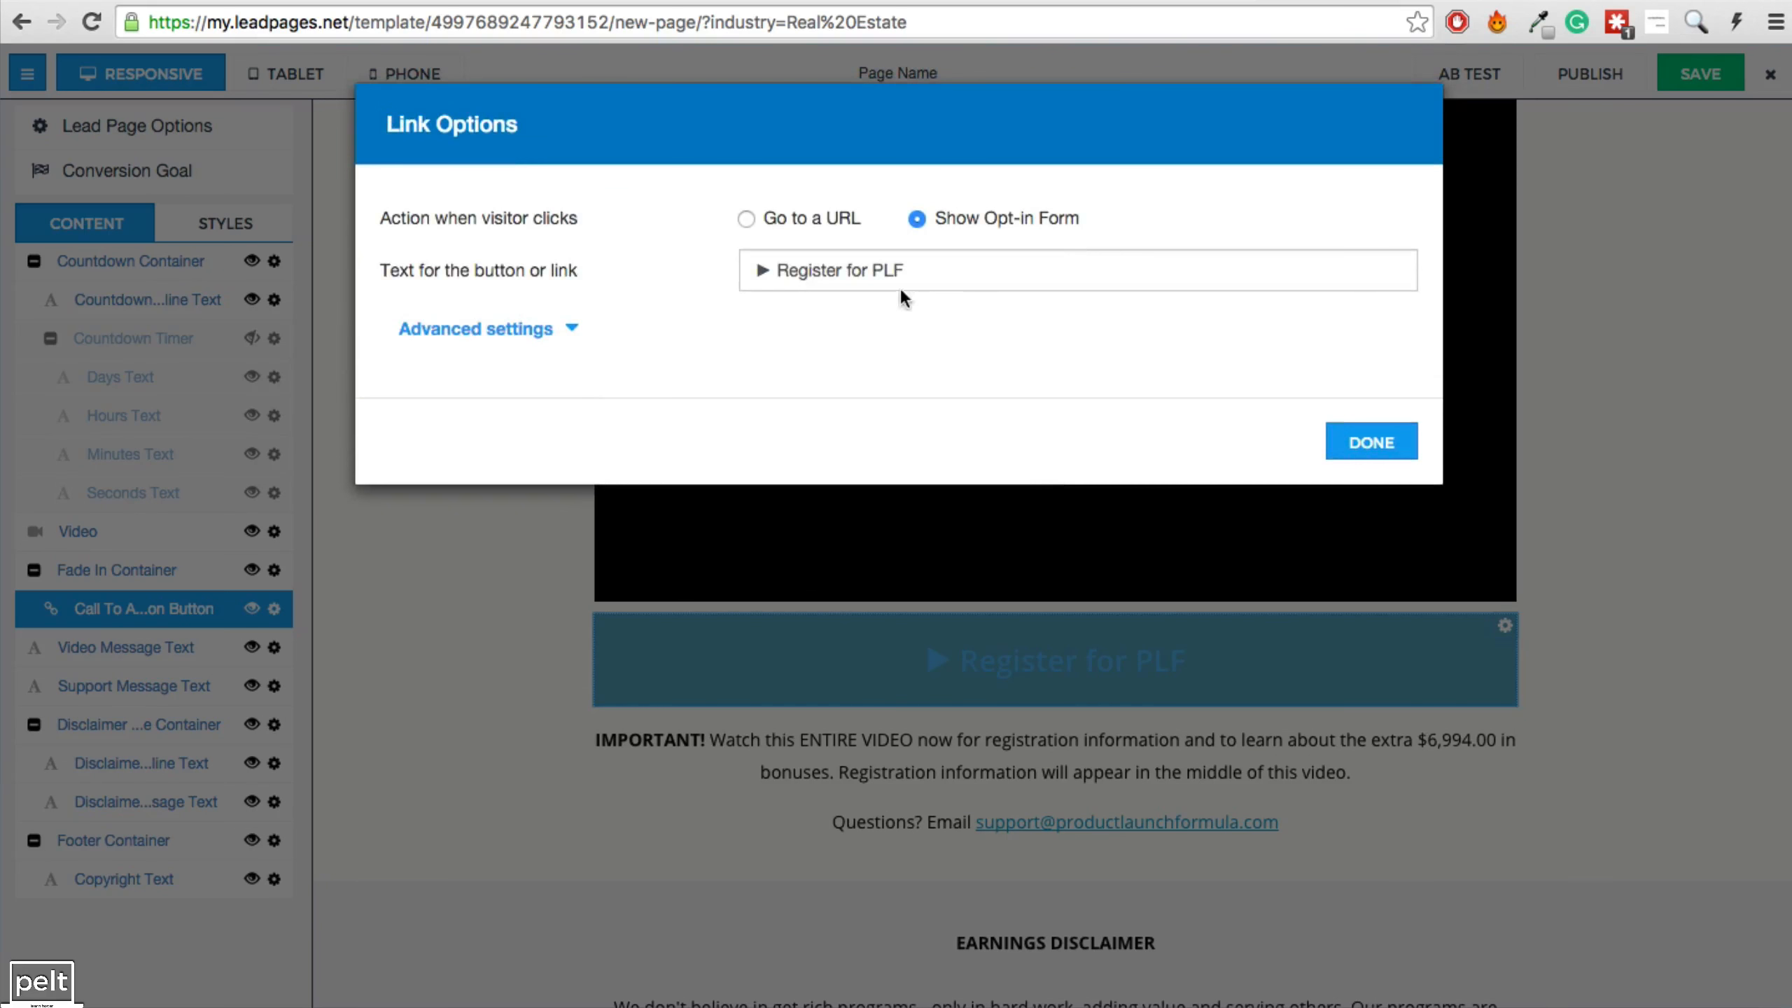
click(744, 219)
click(842, 402)
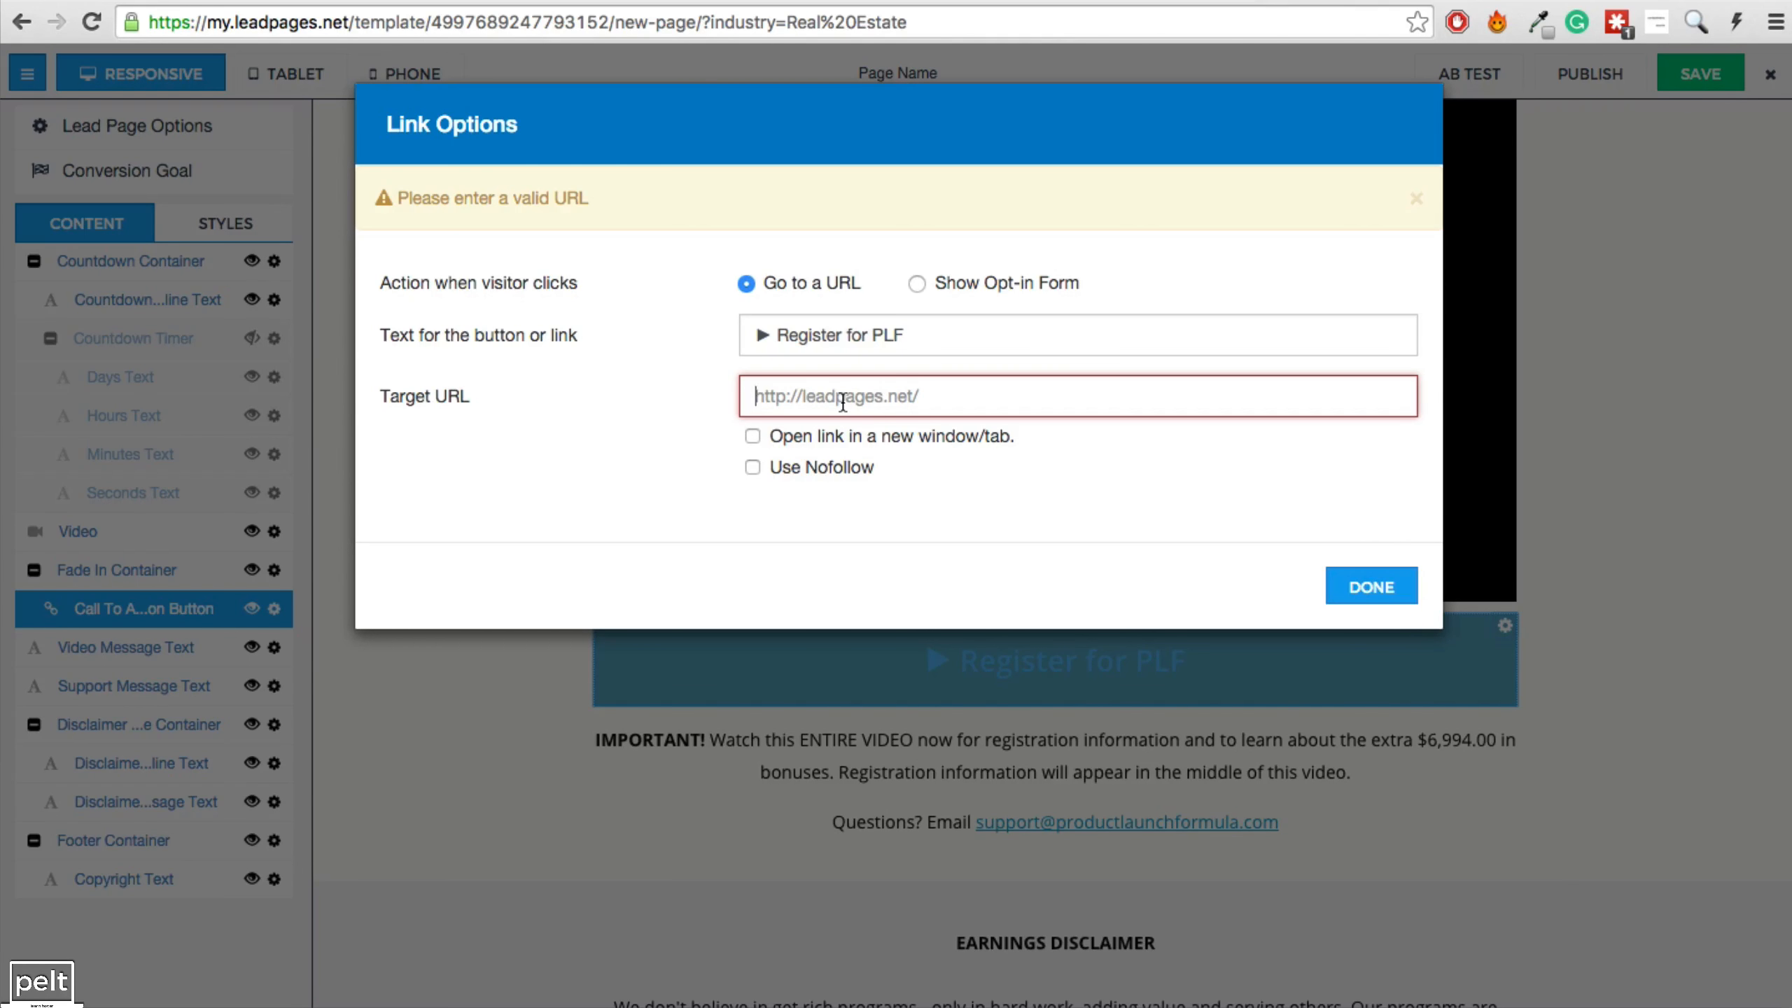
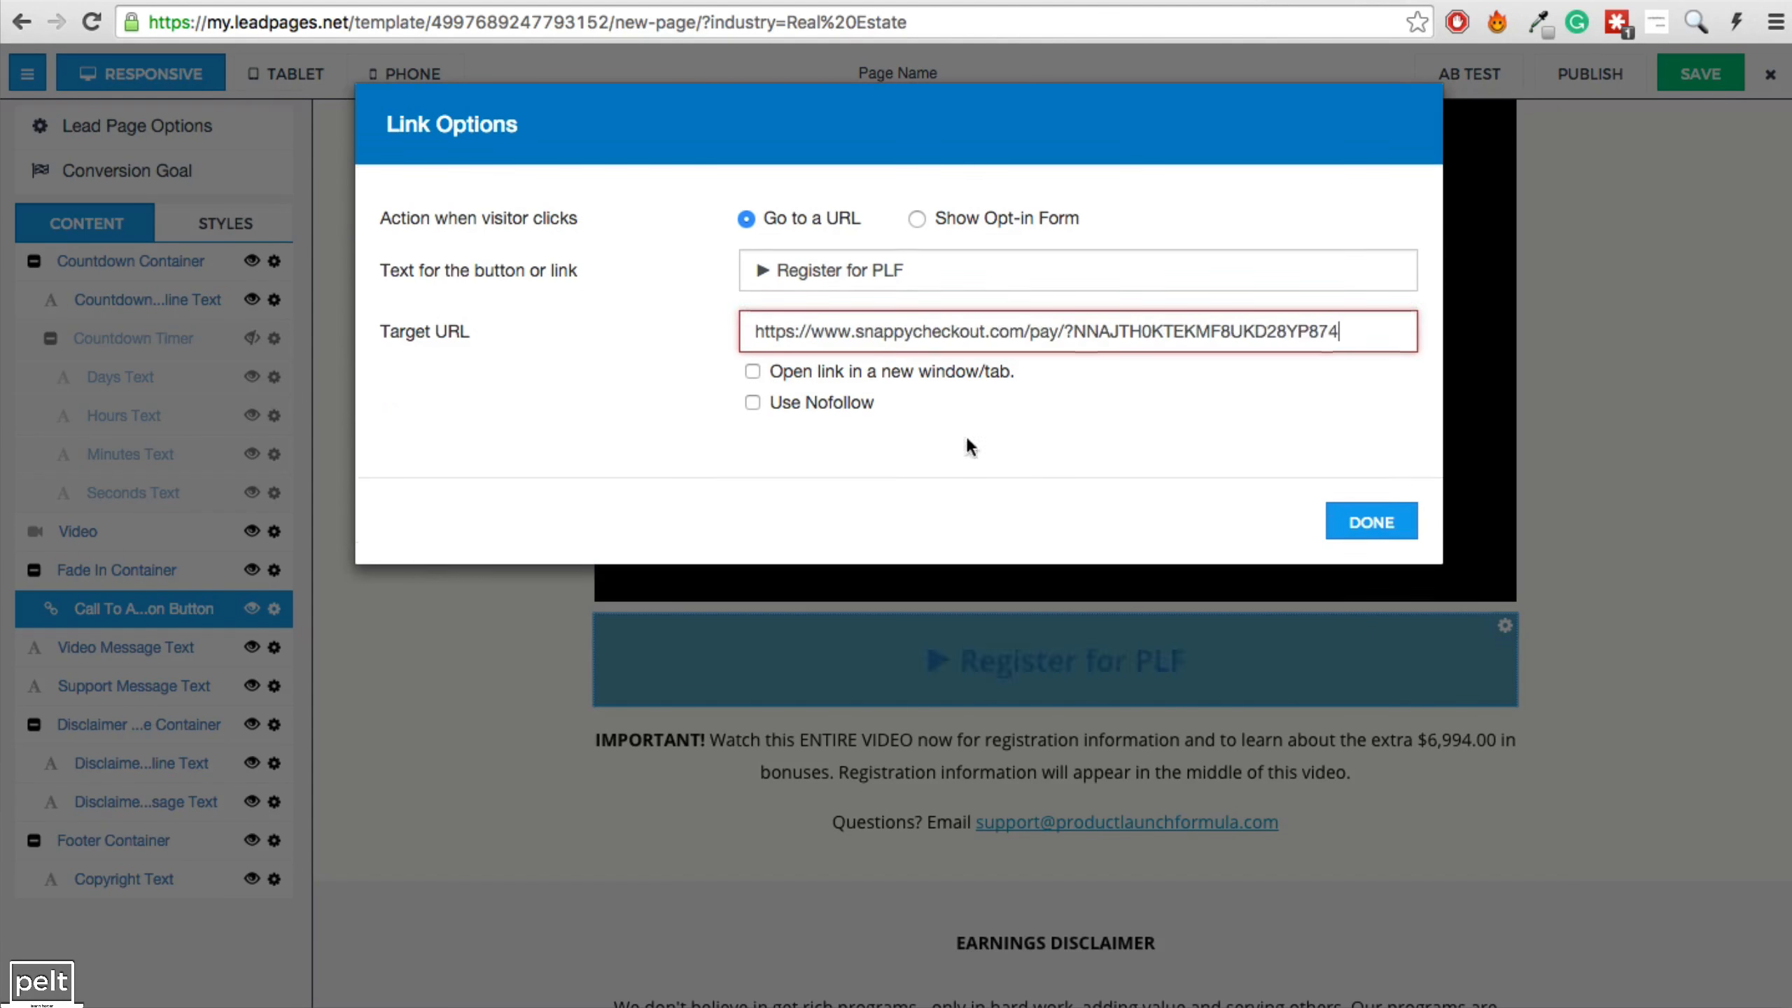
click(1368, 523)
Change the button label from 'Register for PLF' to 'Register Now $297'.
click(1148, 665)
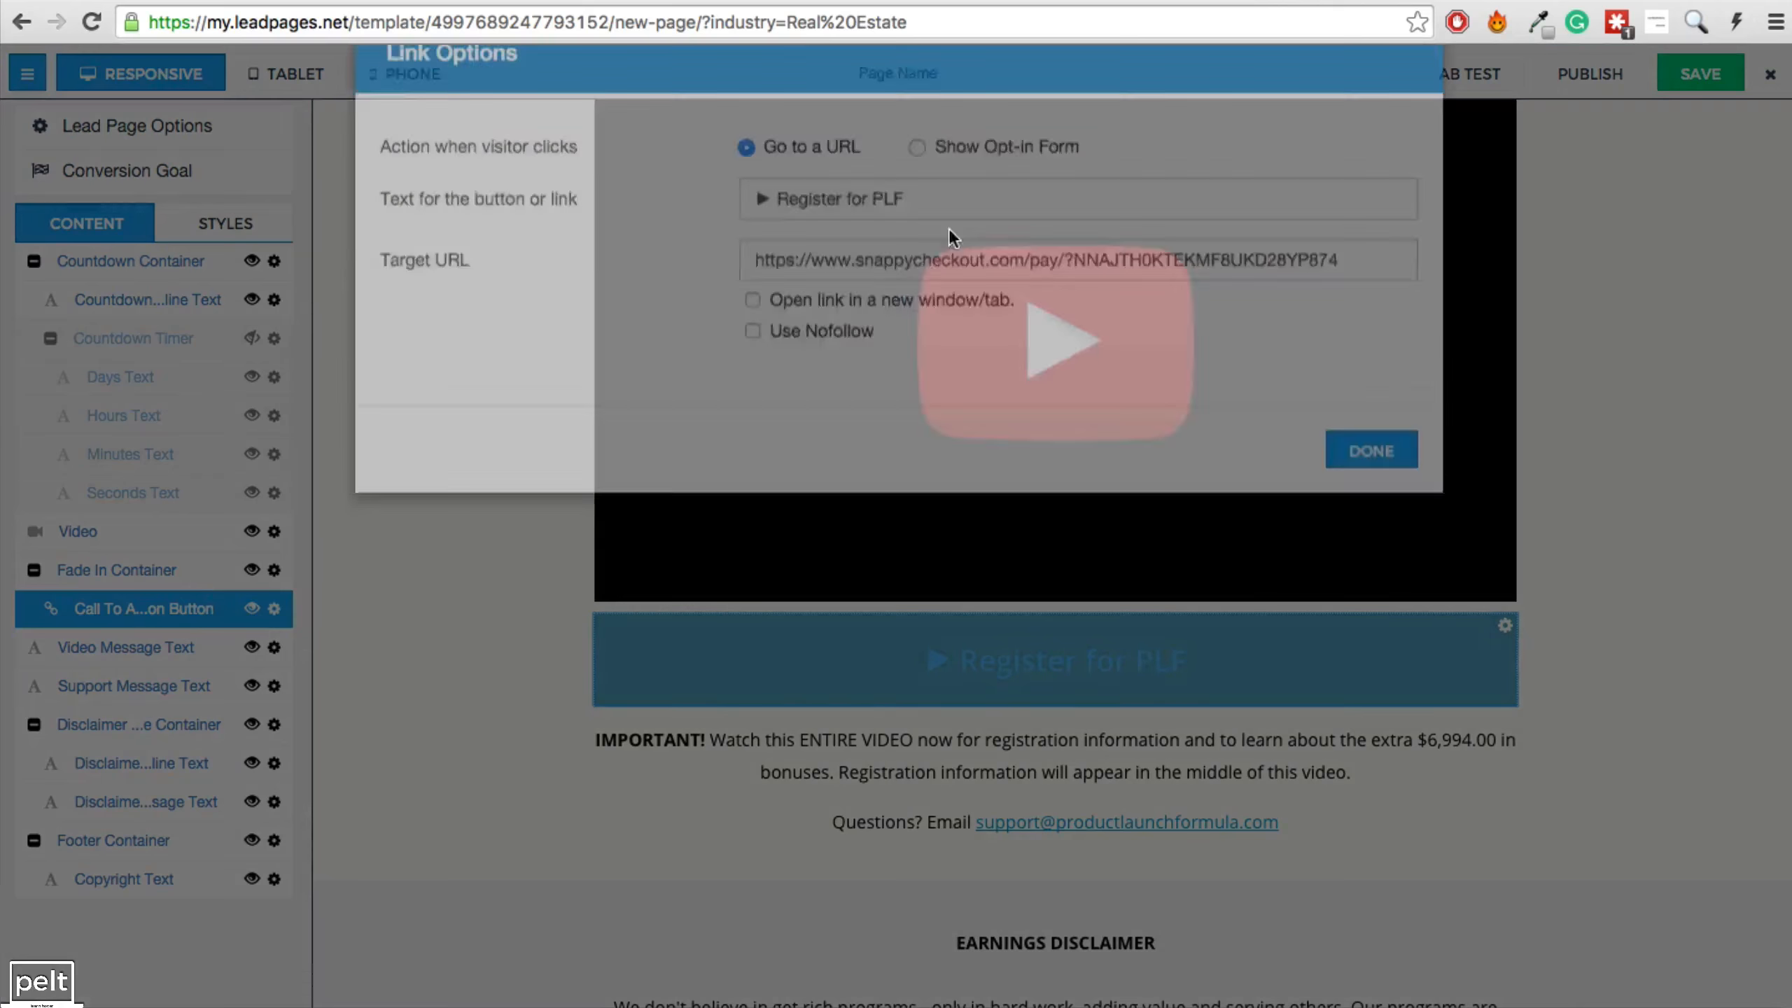
double_click(783, 270)
key(shift+End)
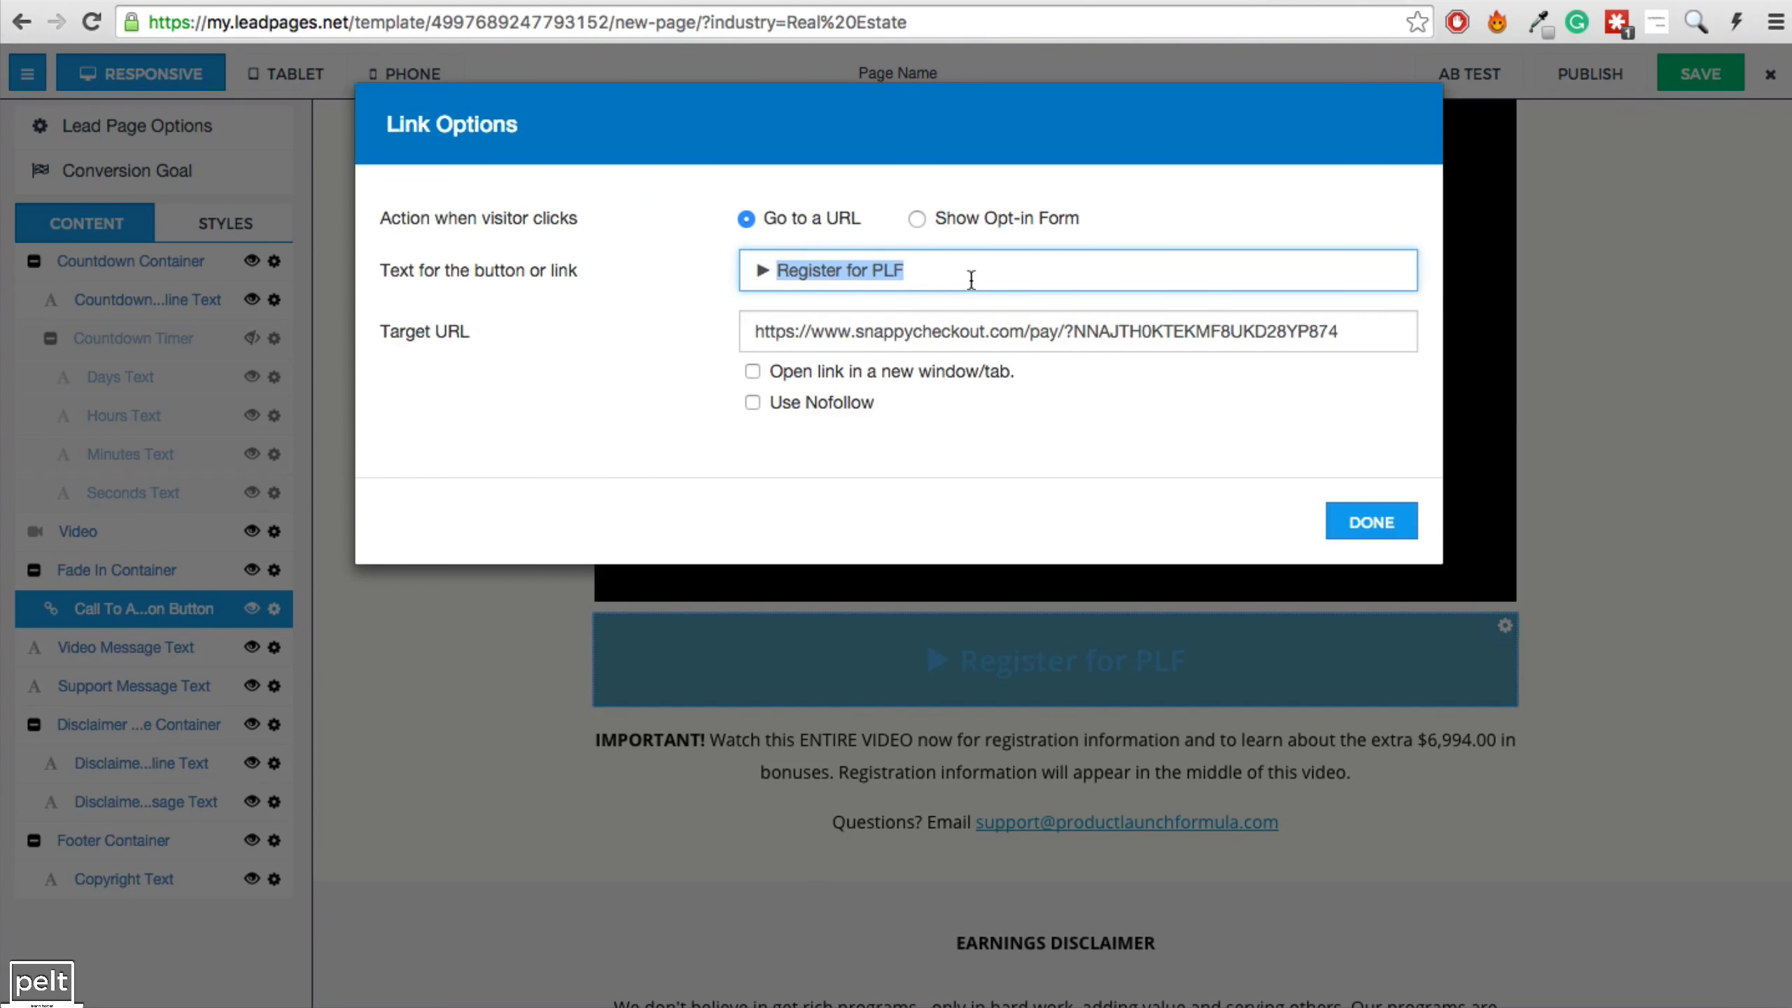
text(Register Now $297)
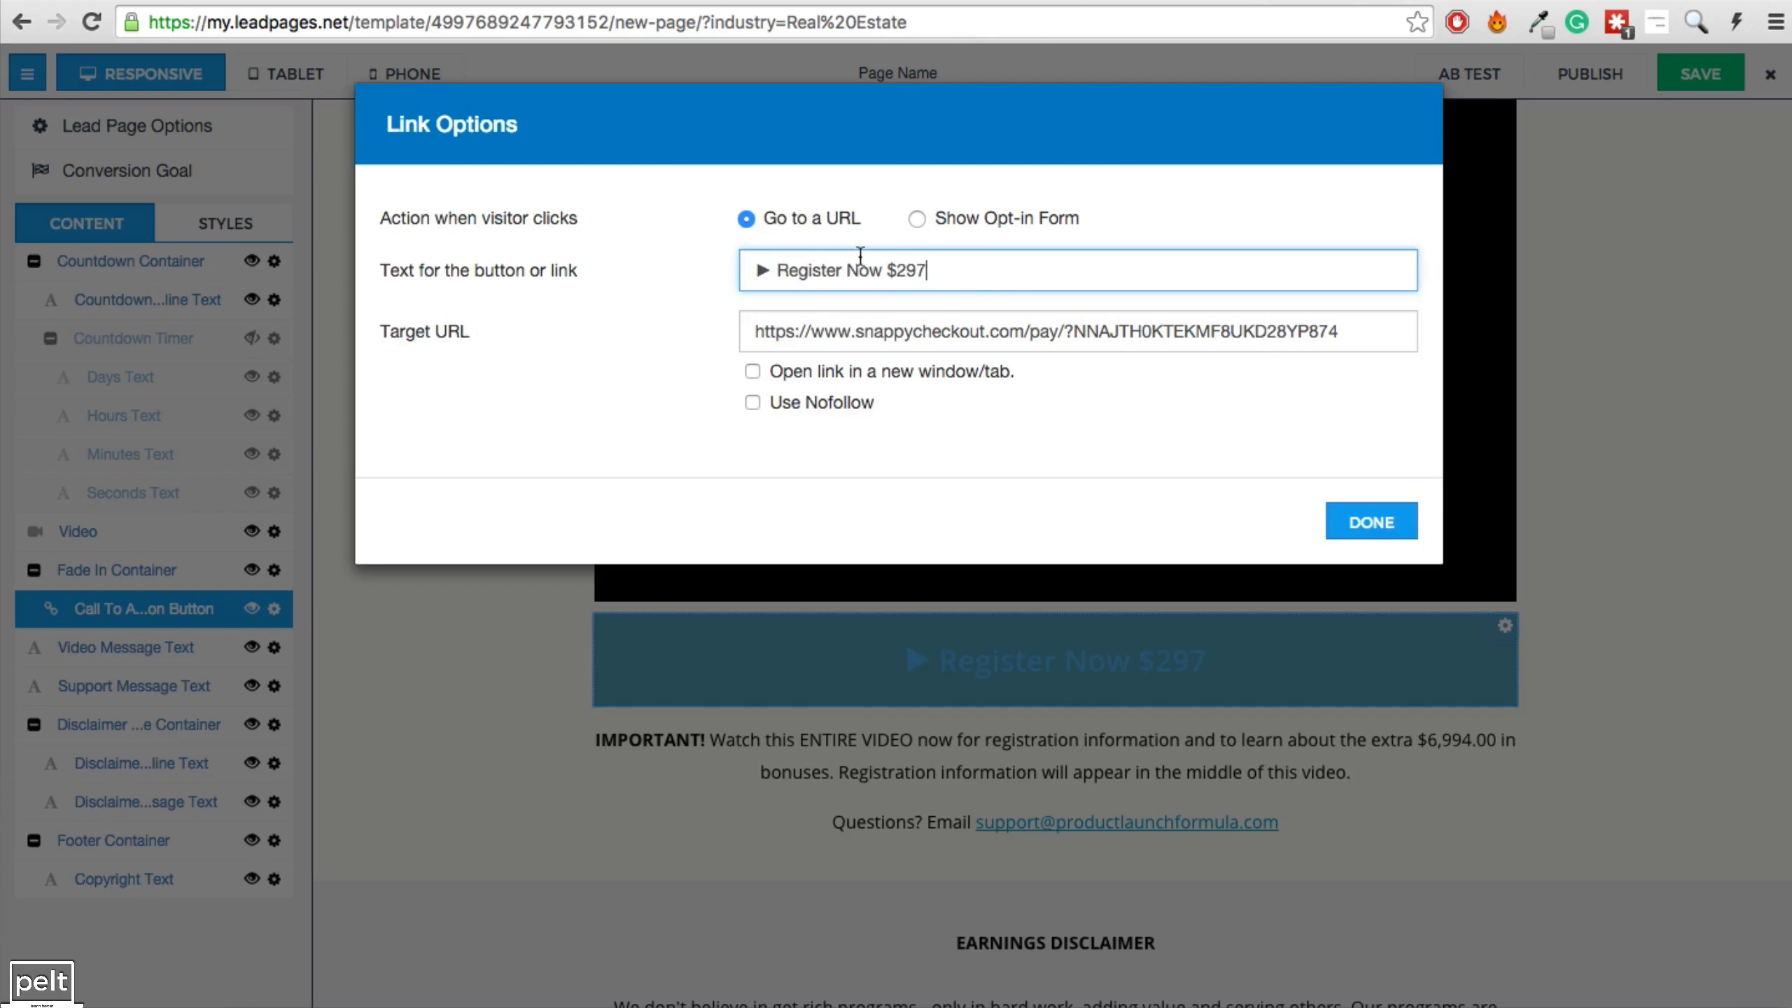
click(1369, 522)
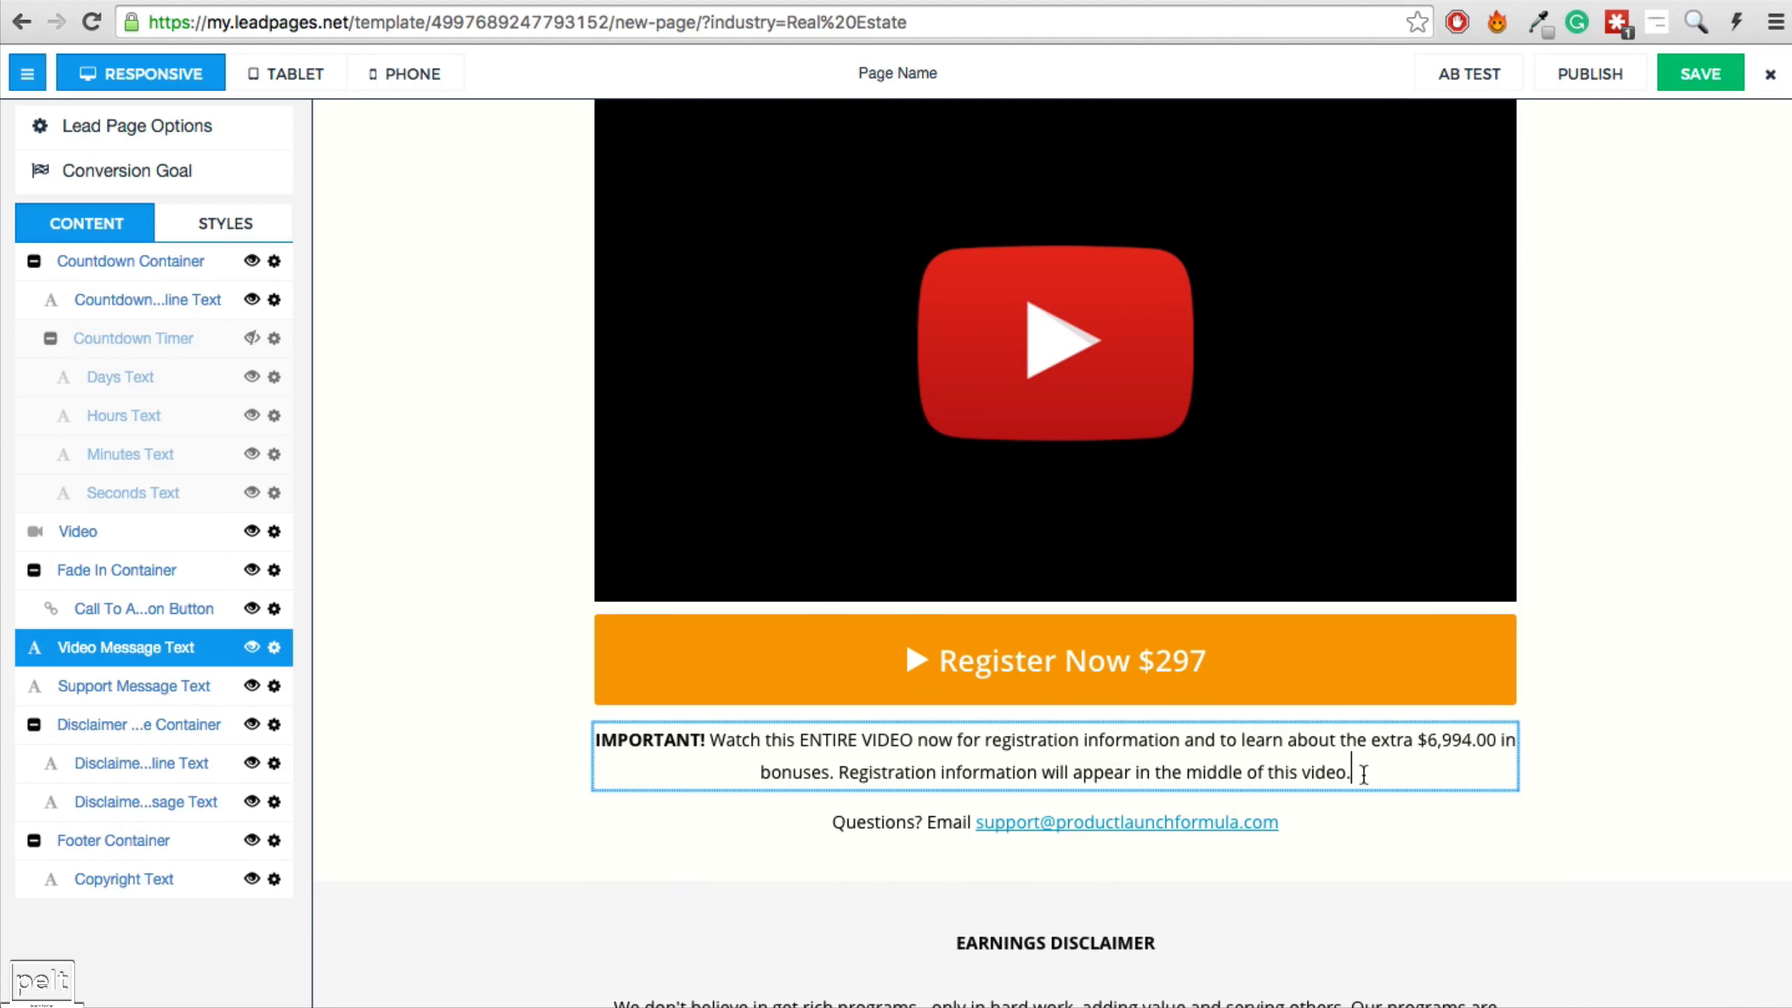
Paste the guarantee text over the video message and replace the support email address.
drag(1364, 772, 588, 726)
text(GUARANTEE: Every membership is backed by our 365-day no-questions-asked guarantee. So if you find for any reason On Property Plus isn't for you just let us know and we will issue you a refund. I am taking all the risk so you don't have to.)
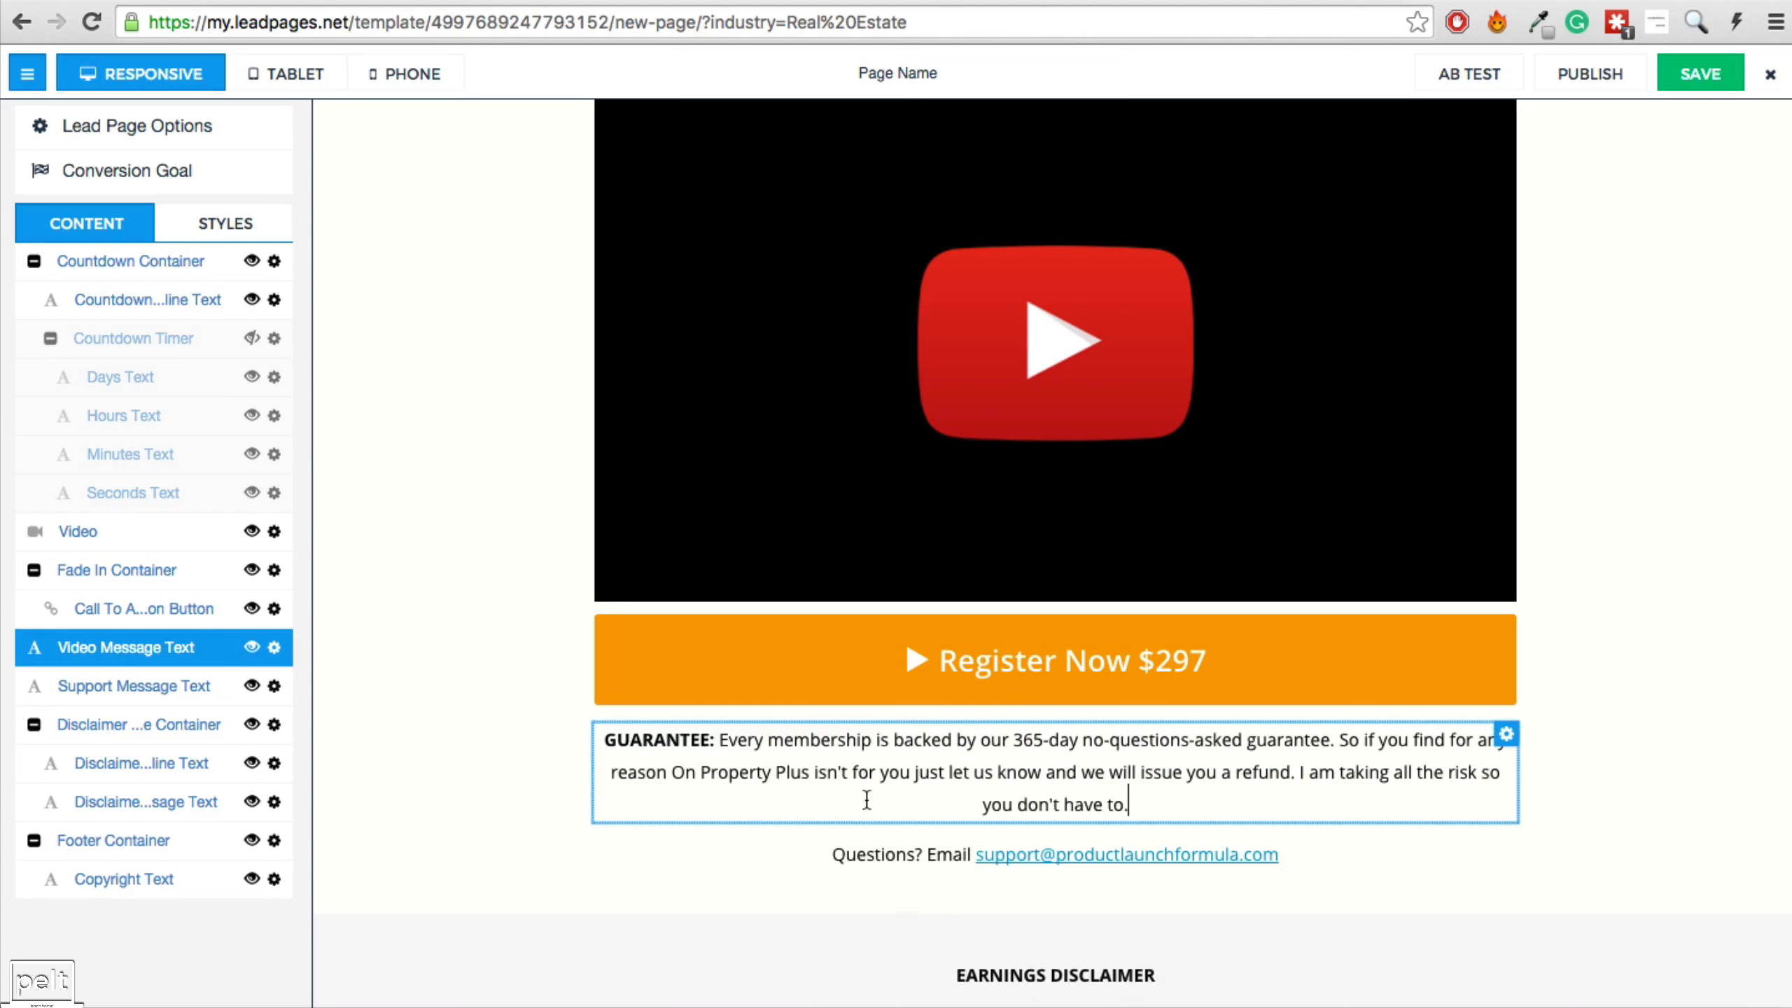
click(1150, 850)
drag(1288, 860, 797, 858)
drag(972, 856, 975, 856)
drag(976, 857, 1384, 856)
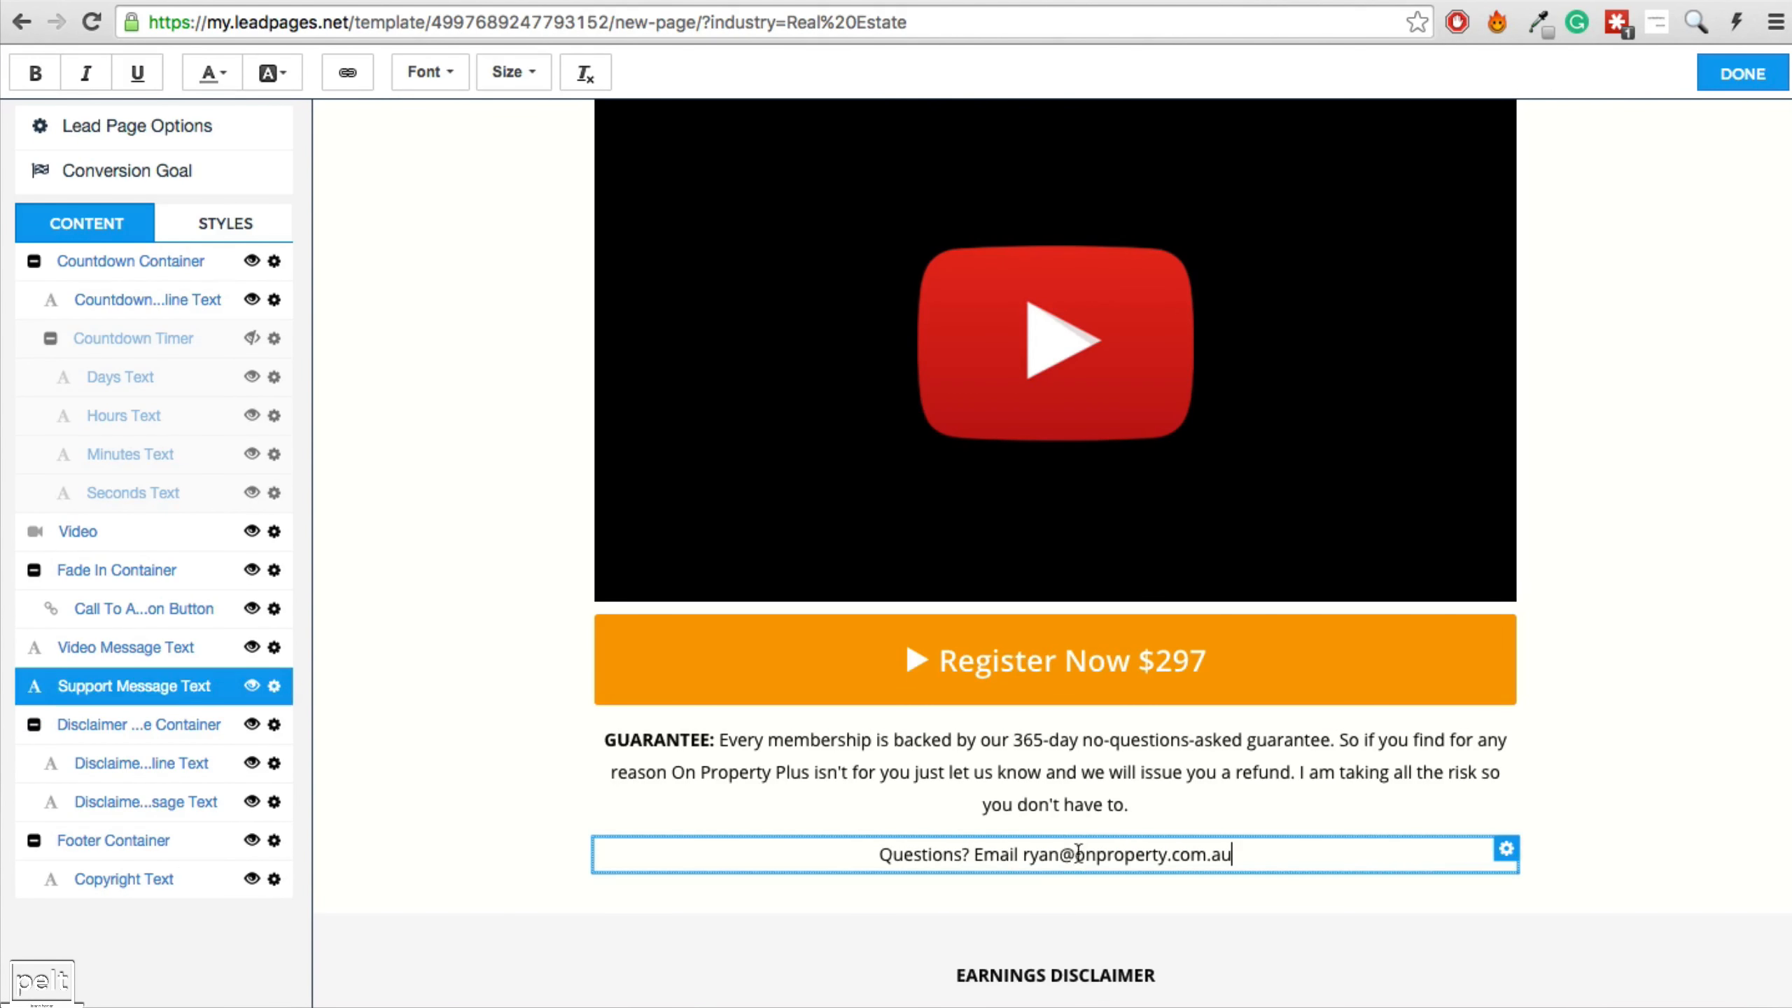
Add a mailto link to the new support email address.
drag(1022, 855, 1263, 853)
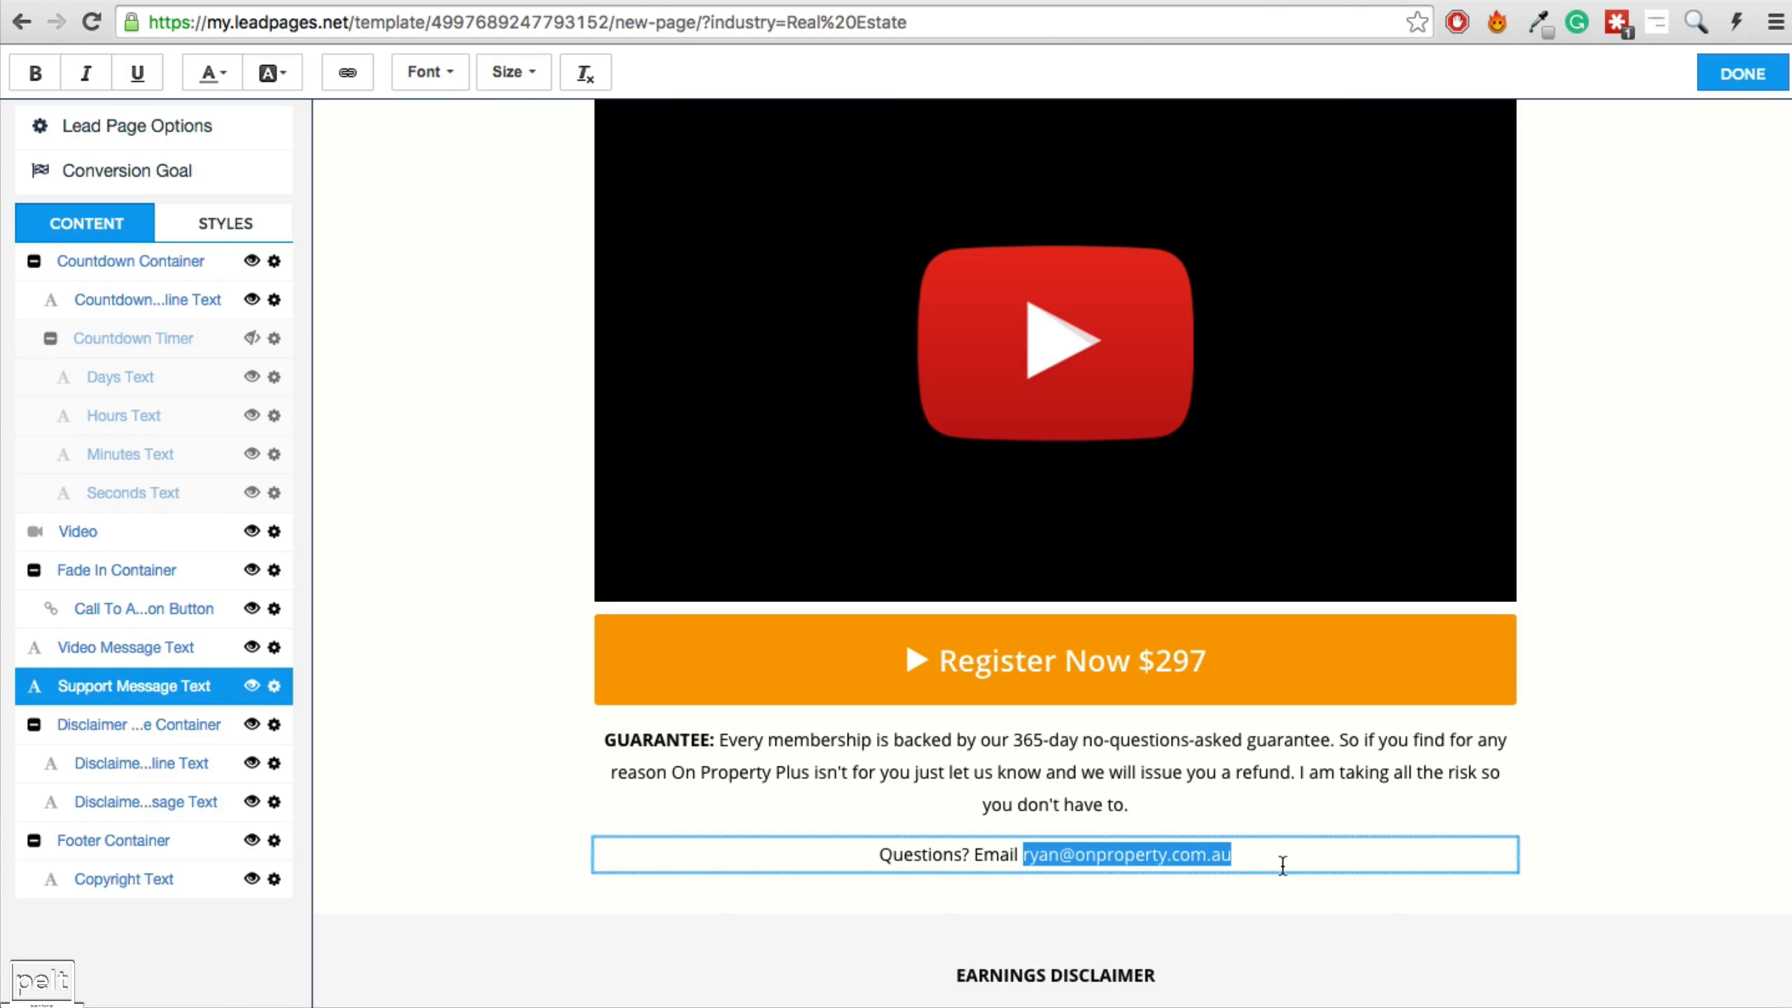
click(344, 73)
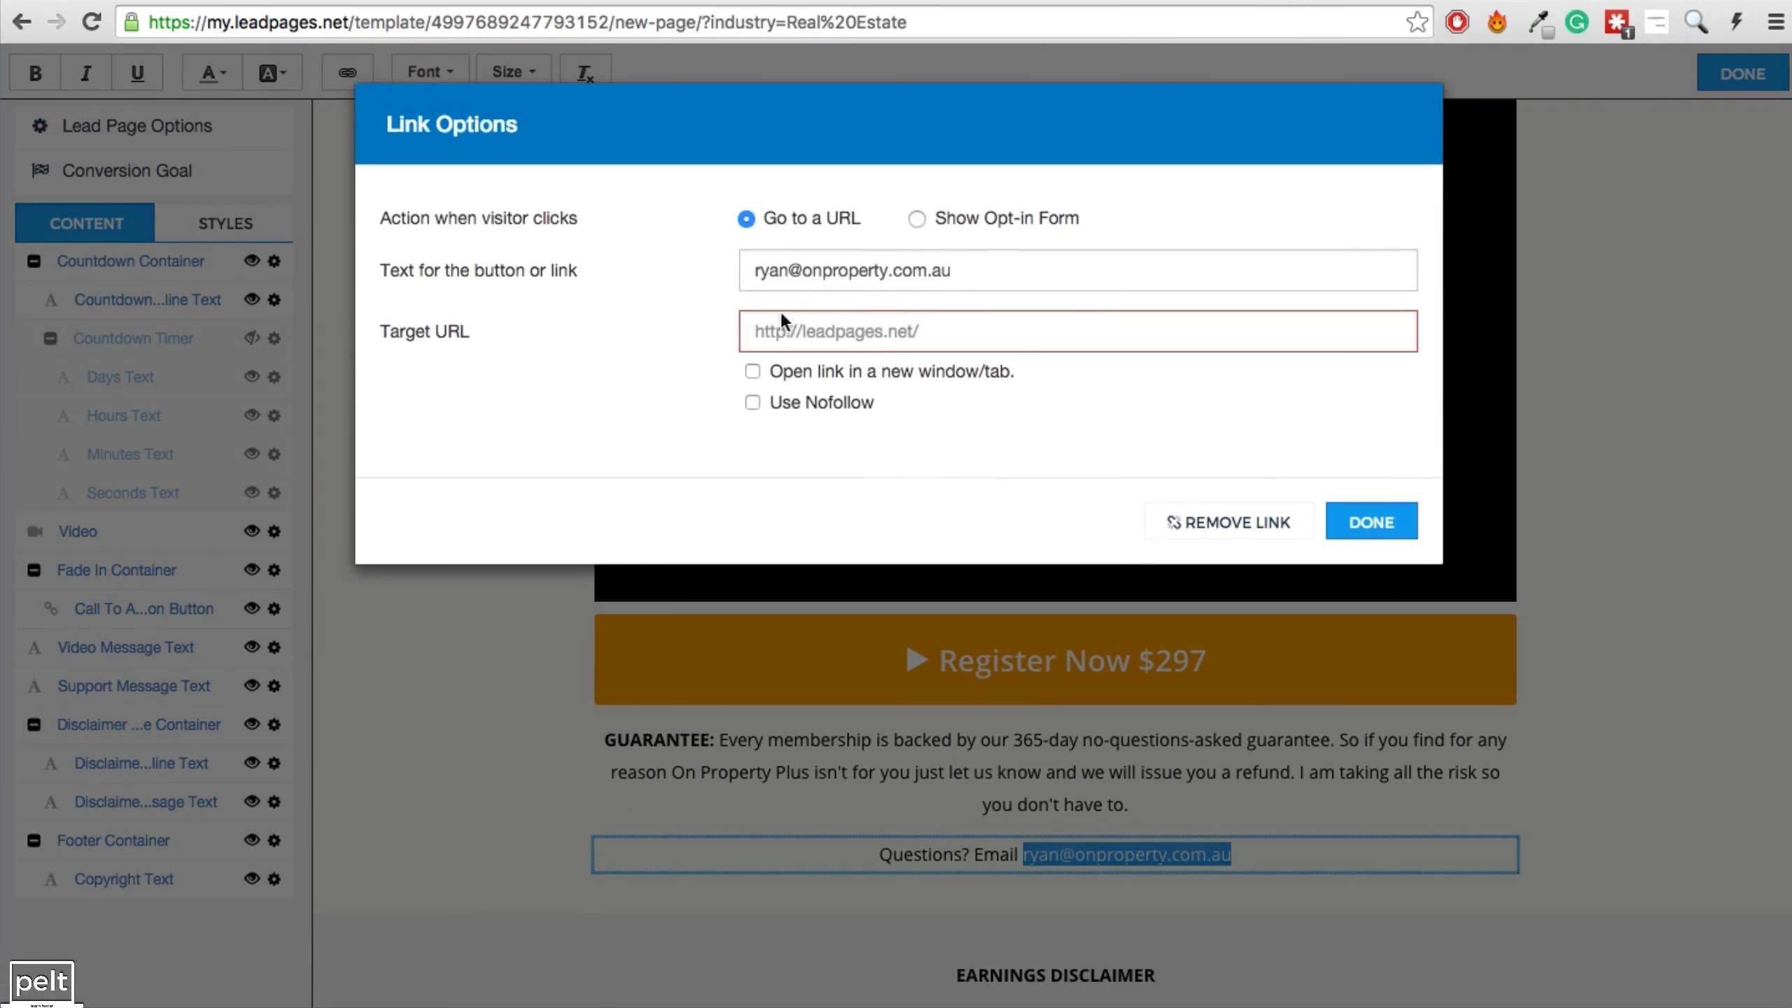
click(800, 336)
key(super+v)
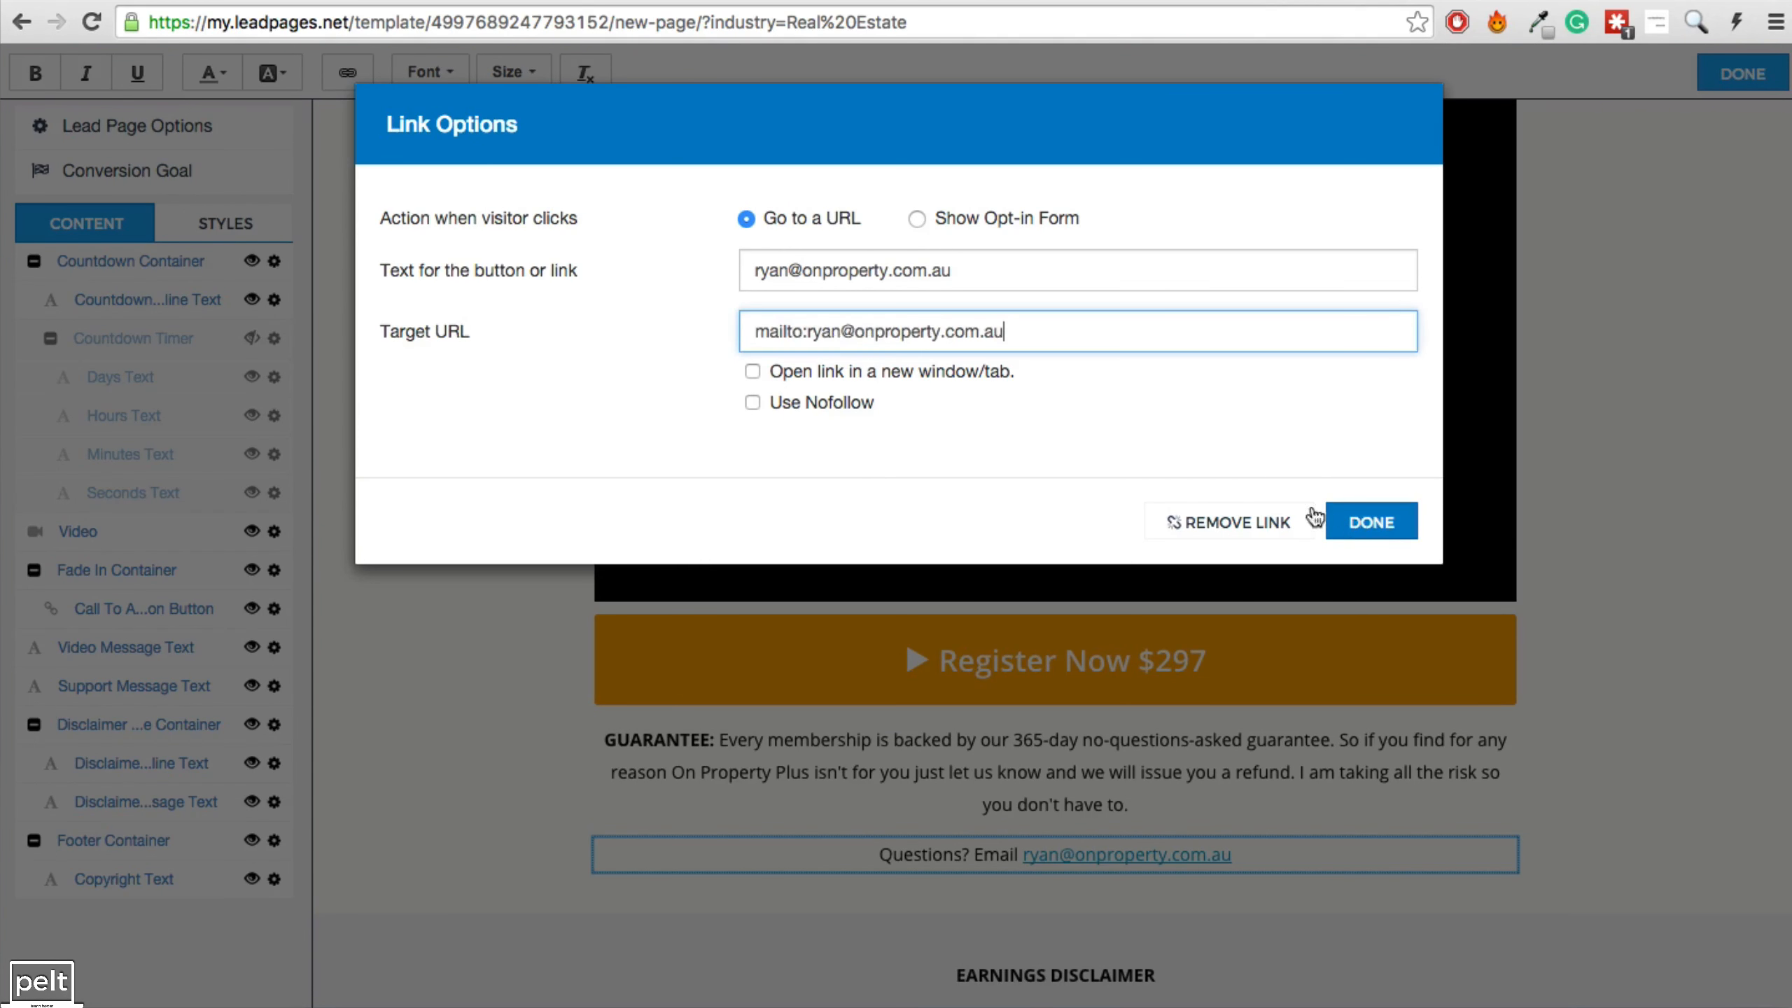
click(1362, 522)
Hide the earnings disclaimer section.
scroll(1130, 706, down, 6)
scroll(1084, 483, down, 3)
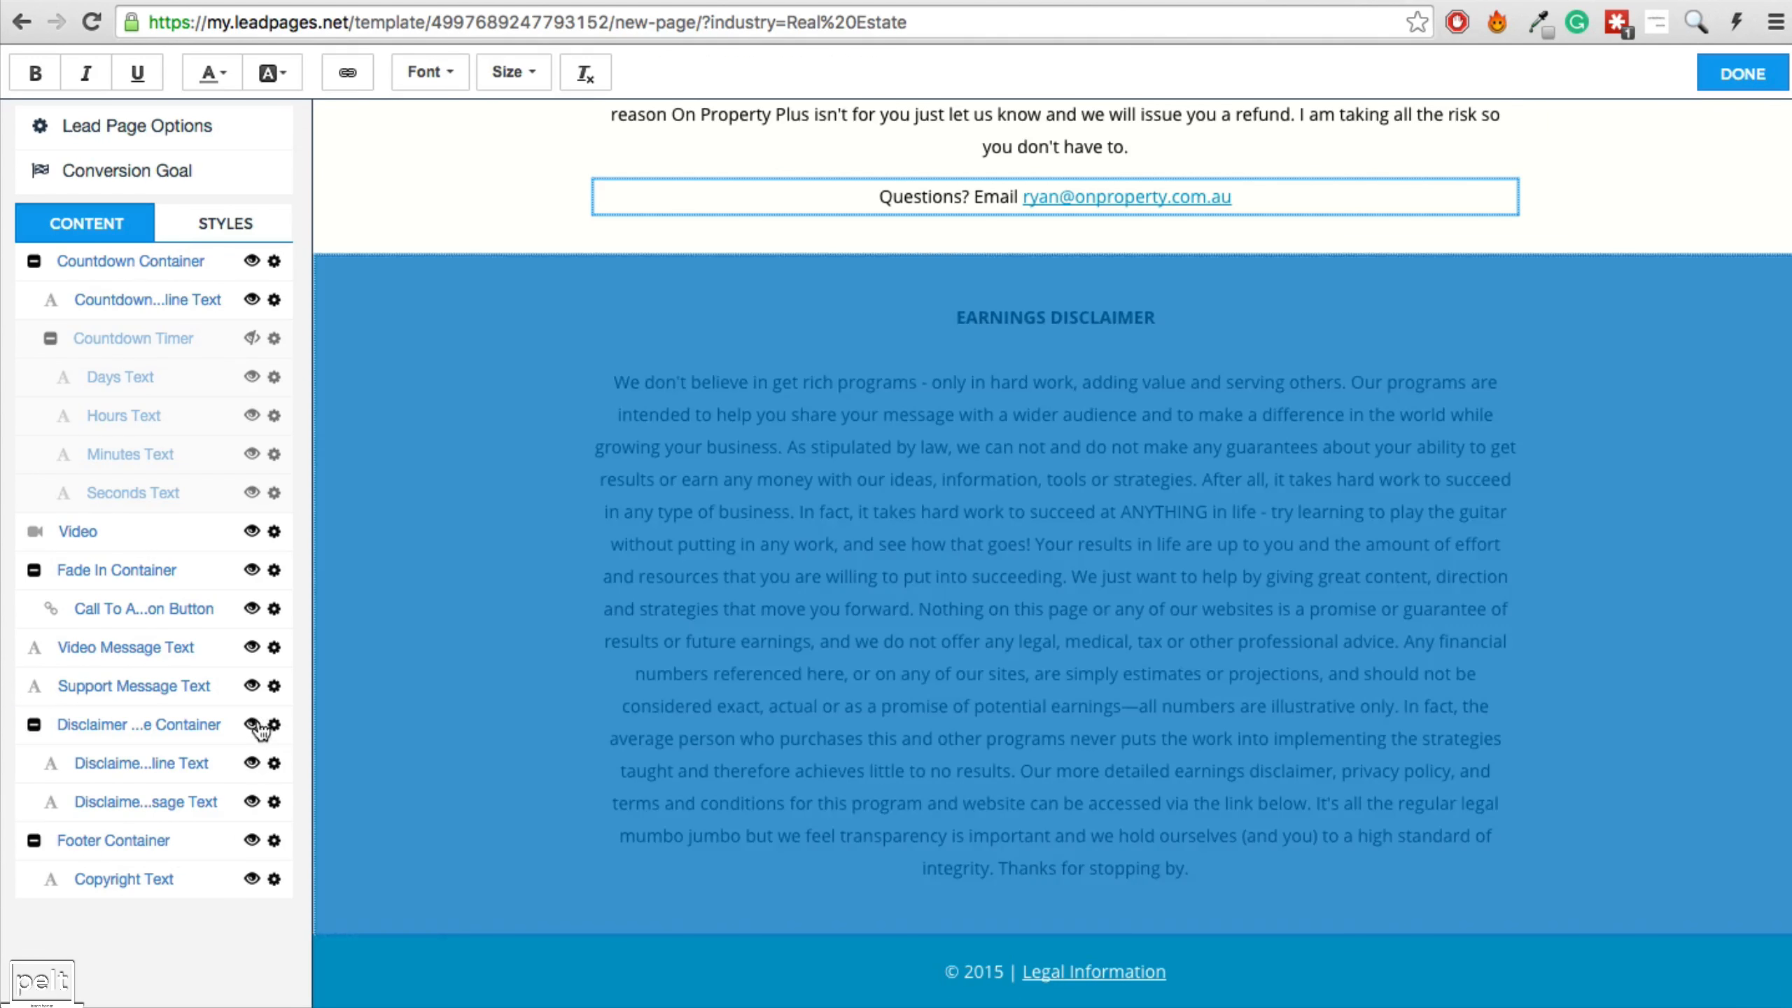
click(255, 726)
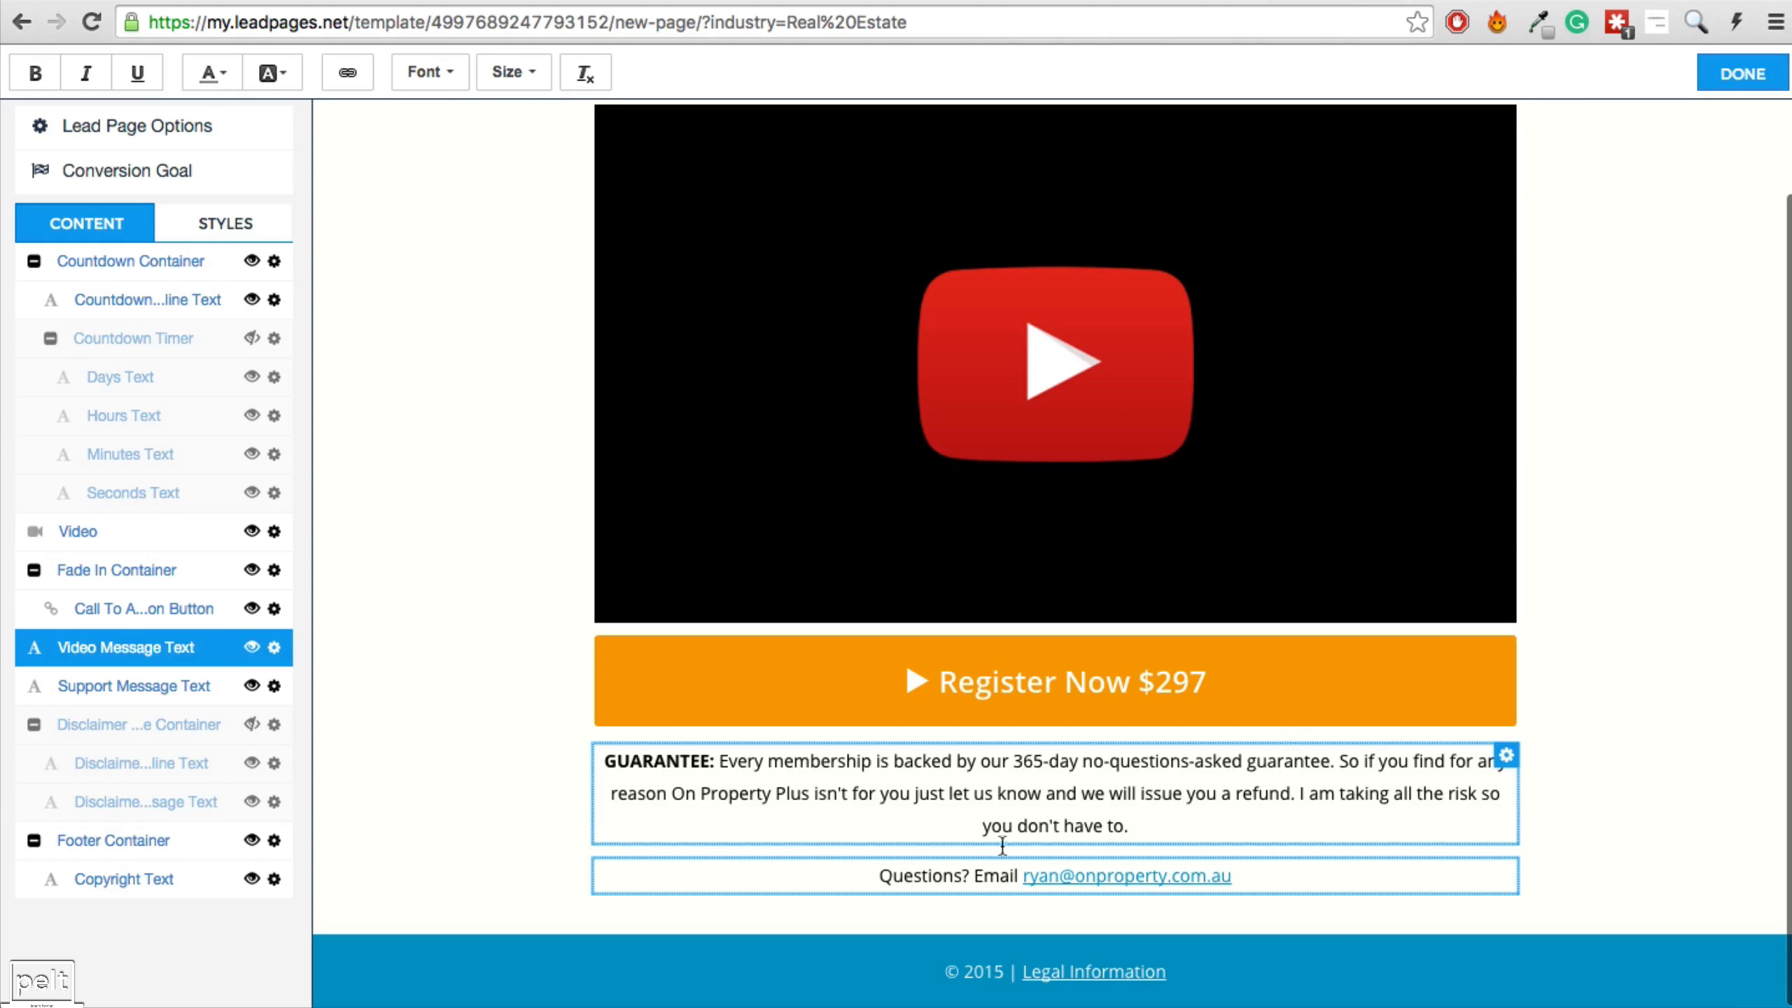
Change the footer copyright year to © 2016.
click(997, 973)
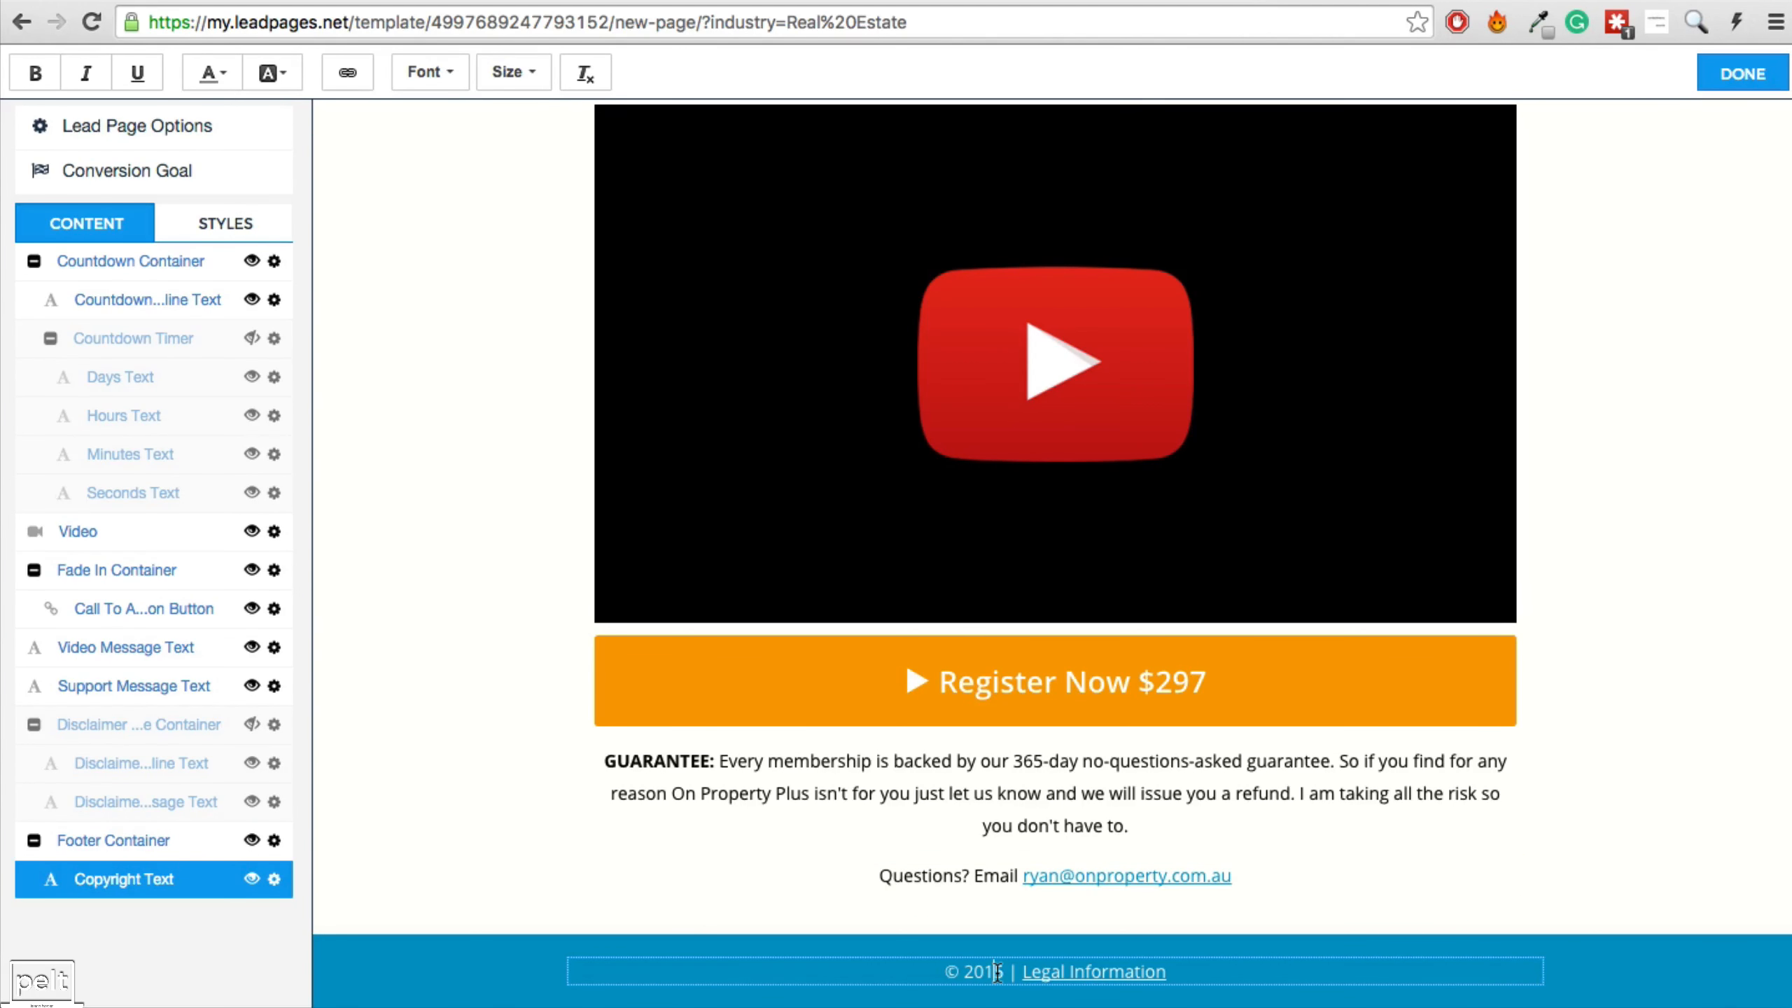
text(6)
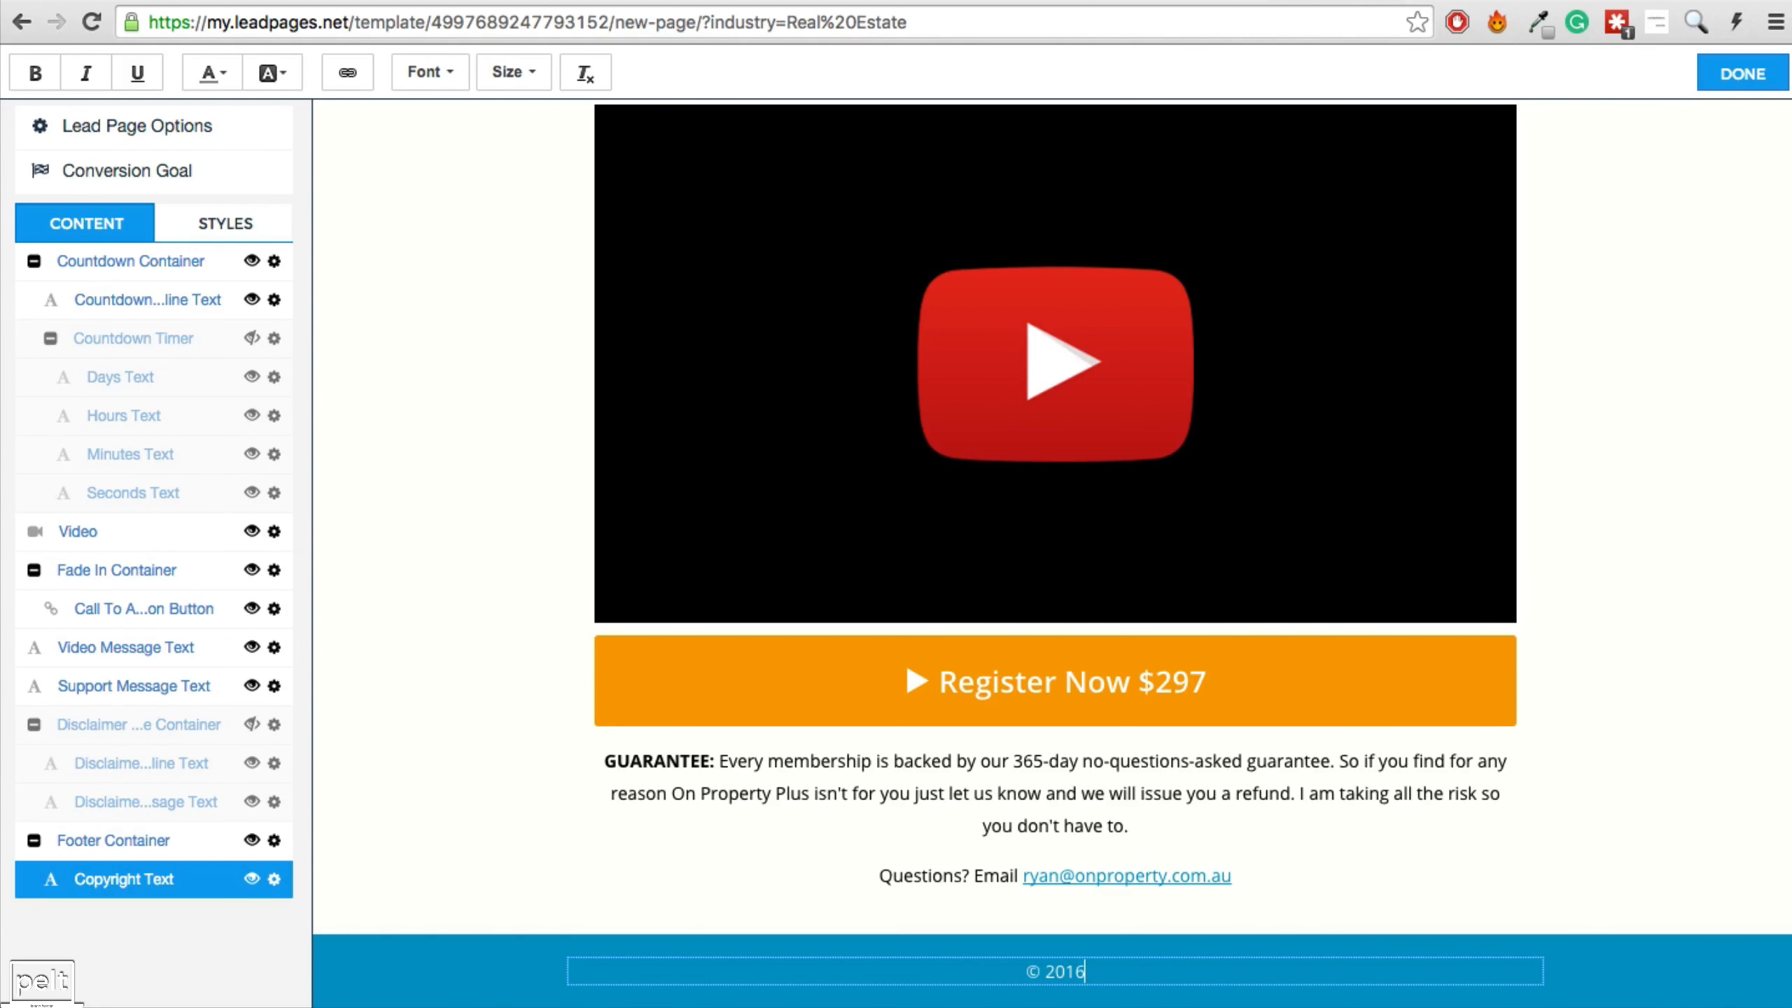
scroll(1442, 636, up, 1)
scroll(1442, 640, up, 2)
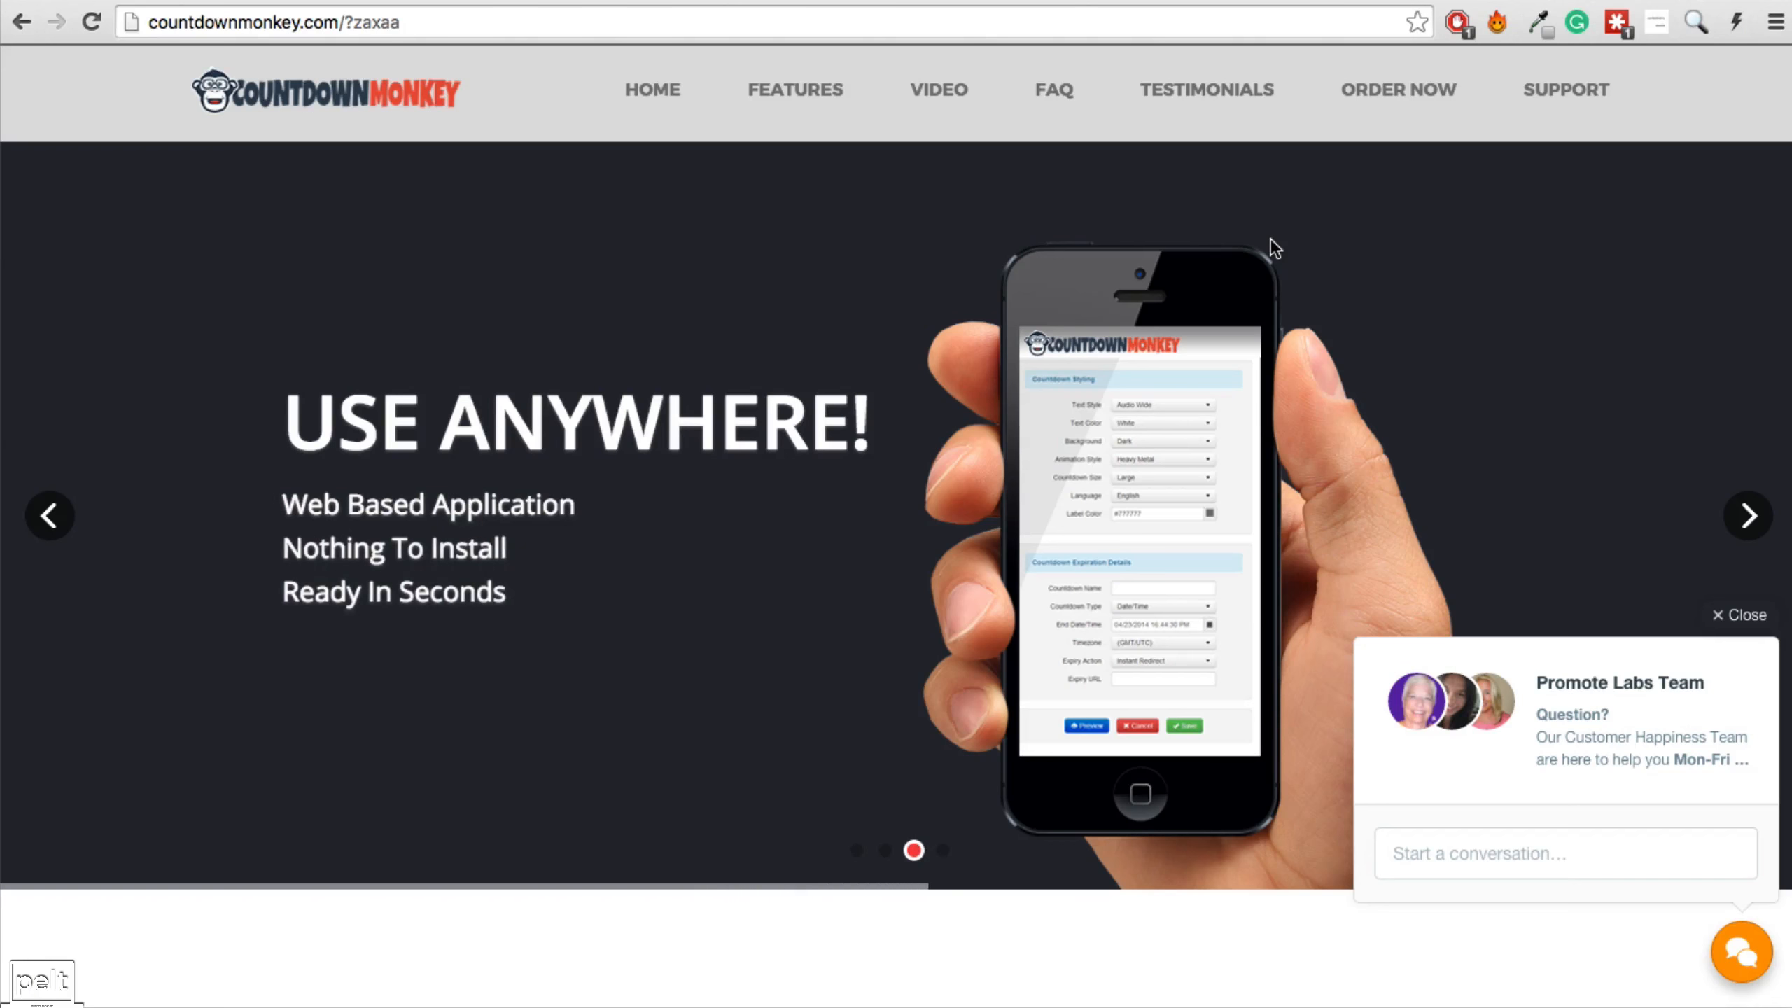
Scroll down the Countdown Monkey members' home page toward the Video Tutorials section.
scroll(1270, 240, down, 10)
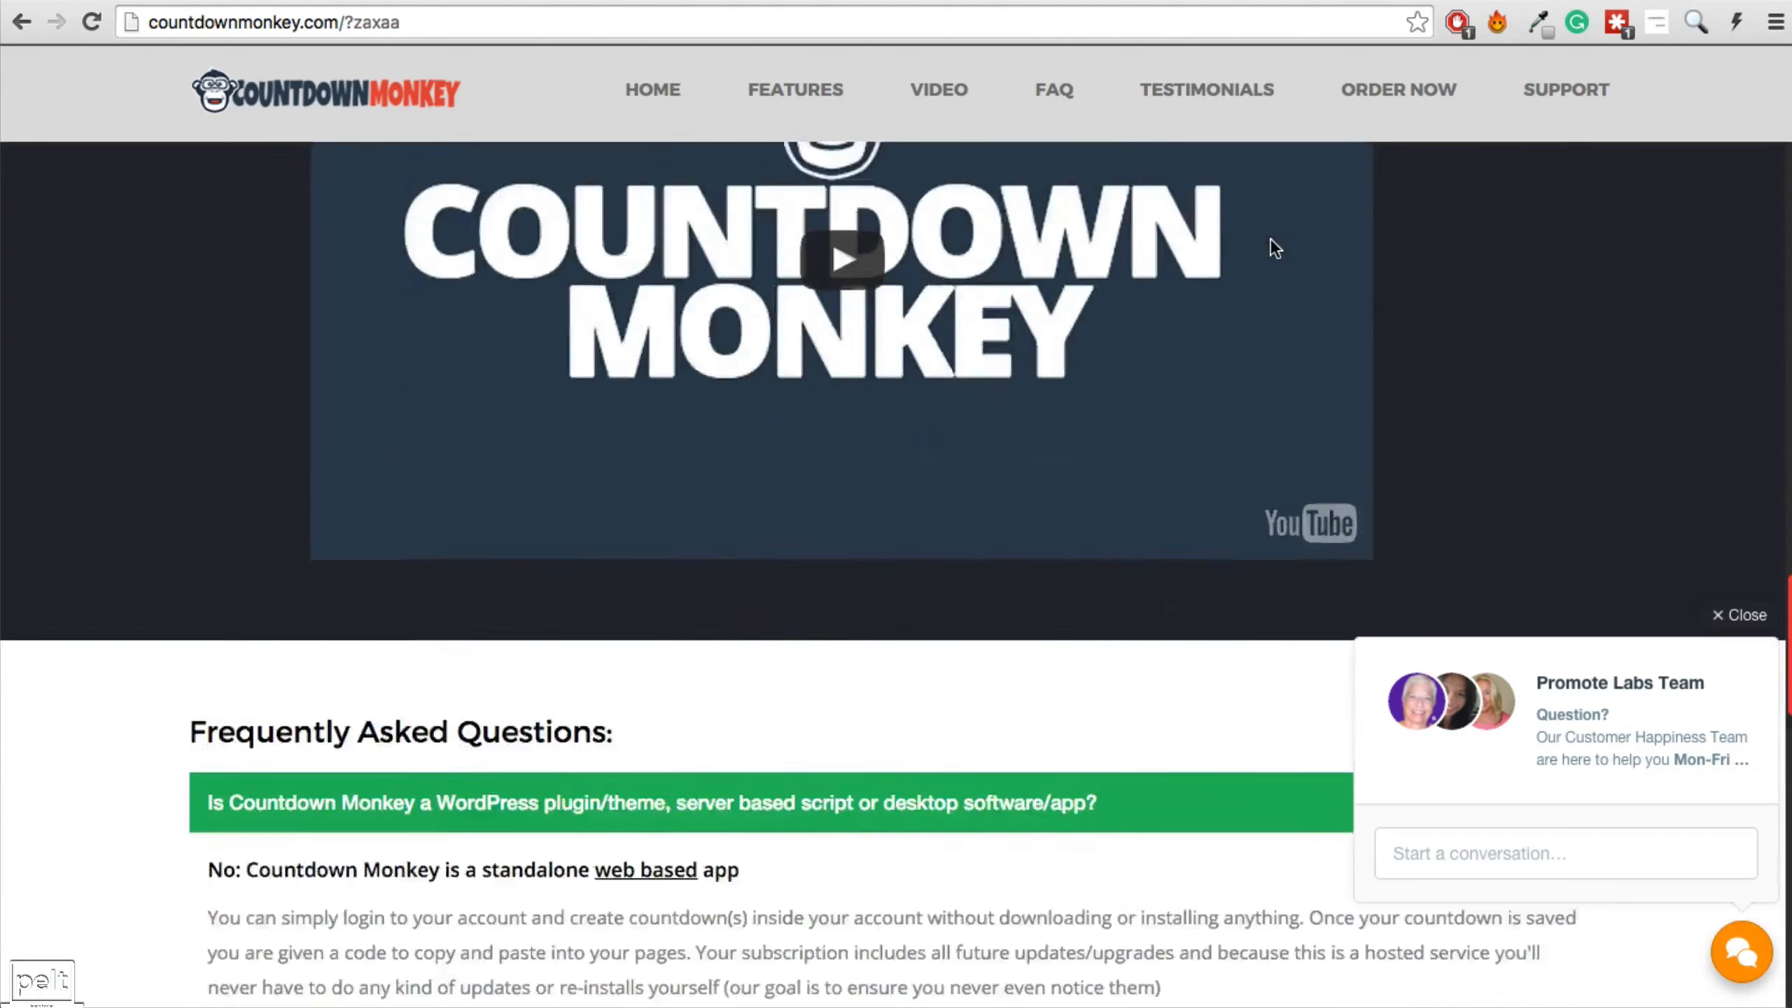
scroll(1270, 238, down, 15)
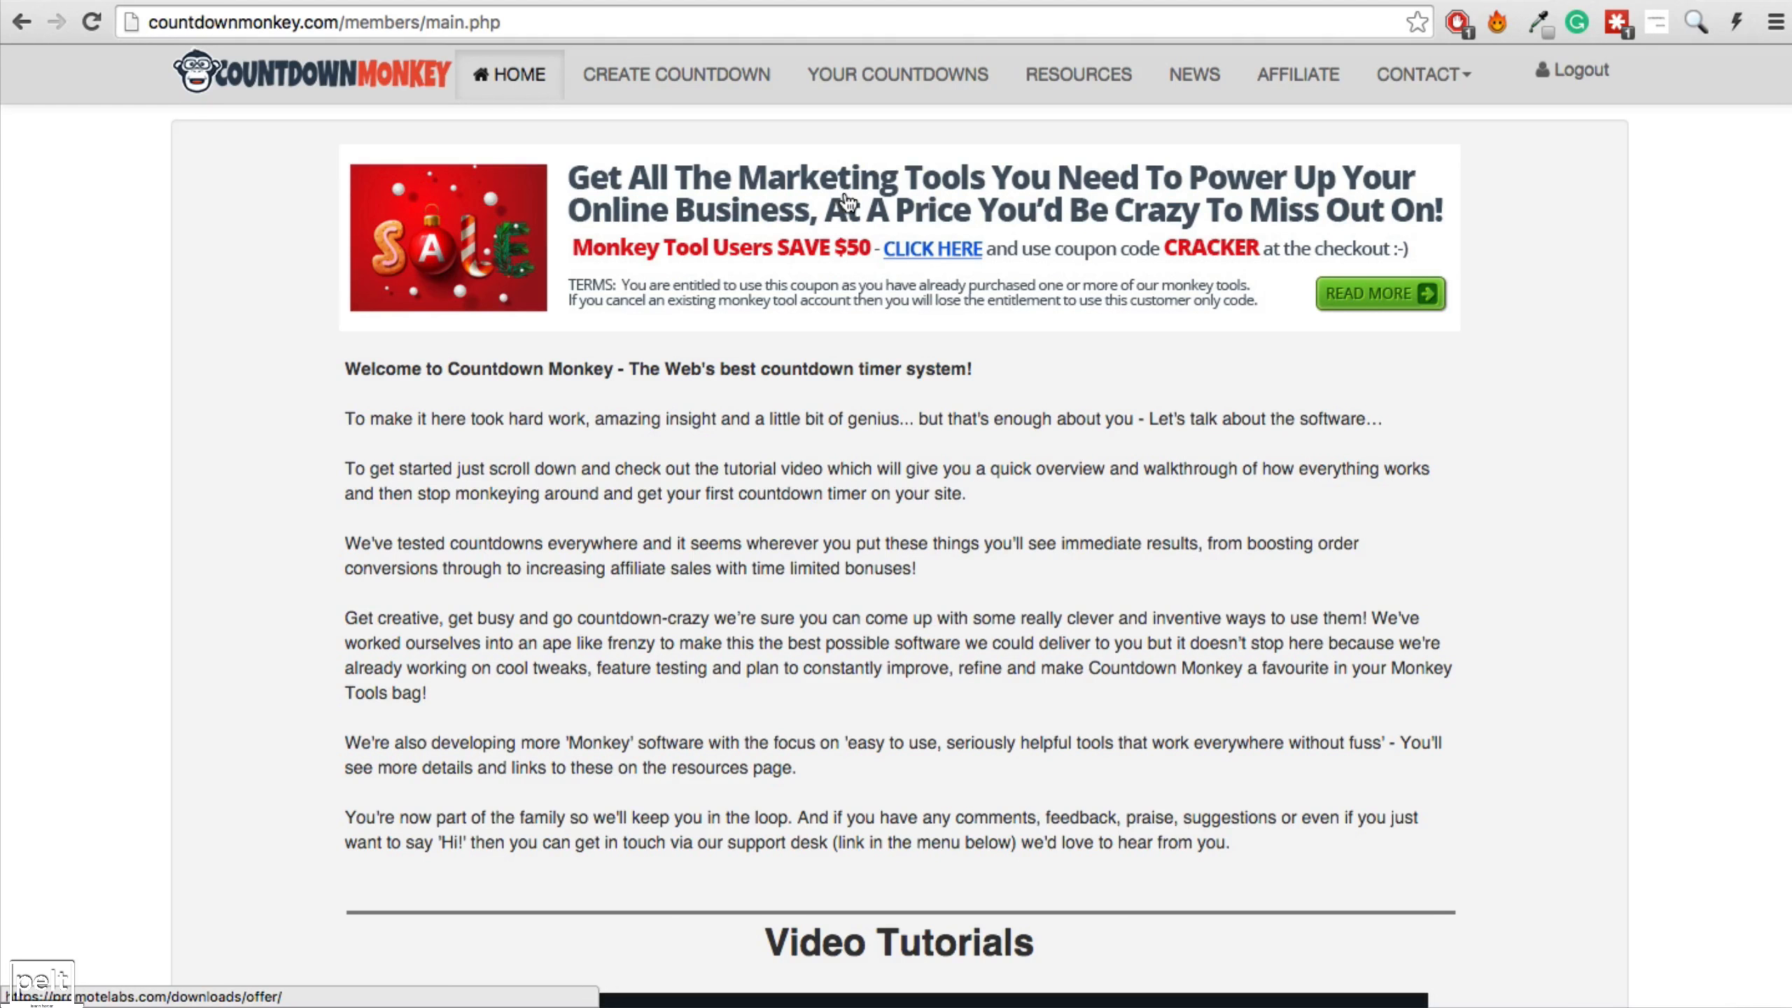
Start a new countdown named Launch Funnel Example ending 9 January 2016 (01/09/2016).
click(651, 82)
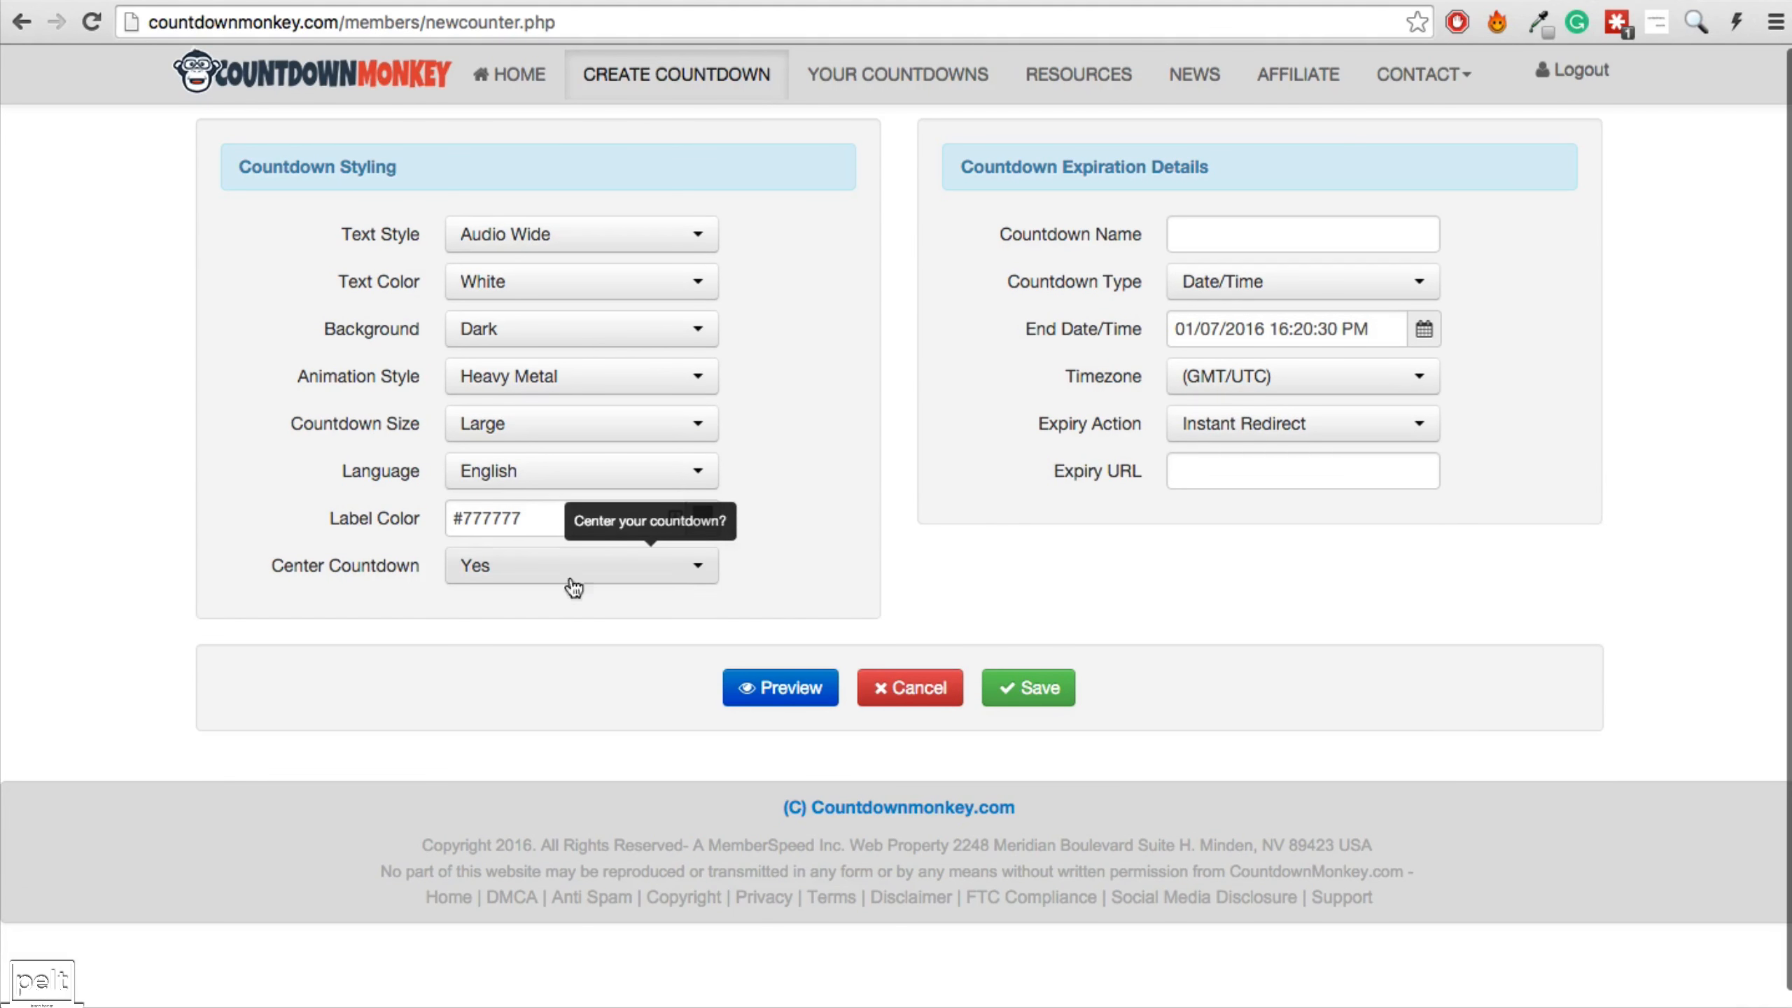
click(1209, 236)
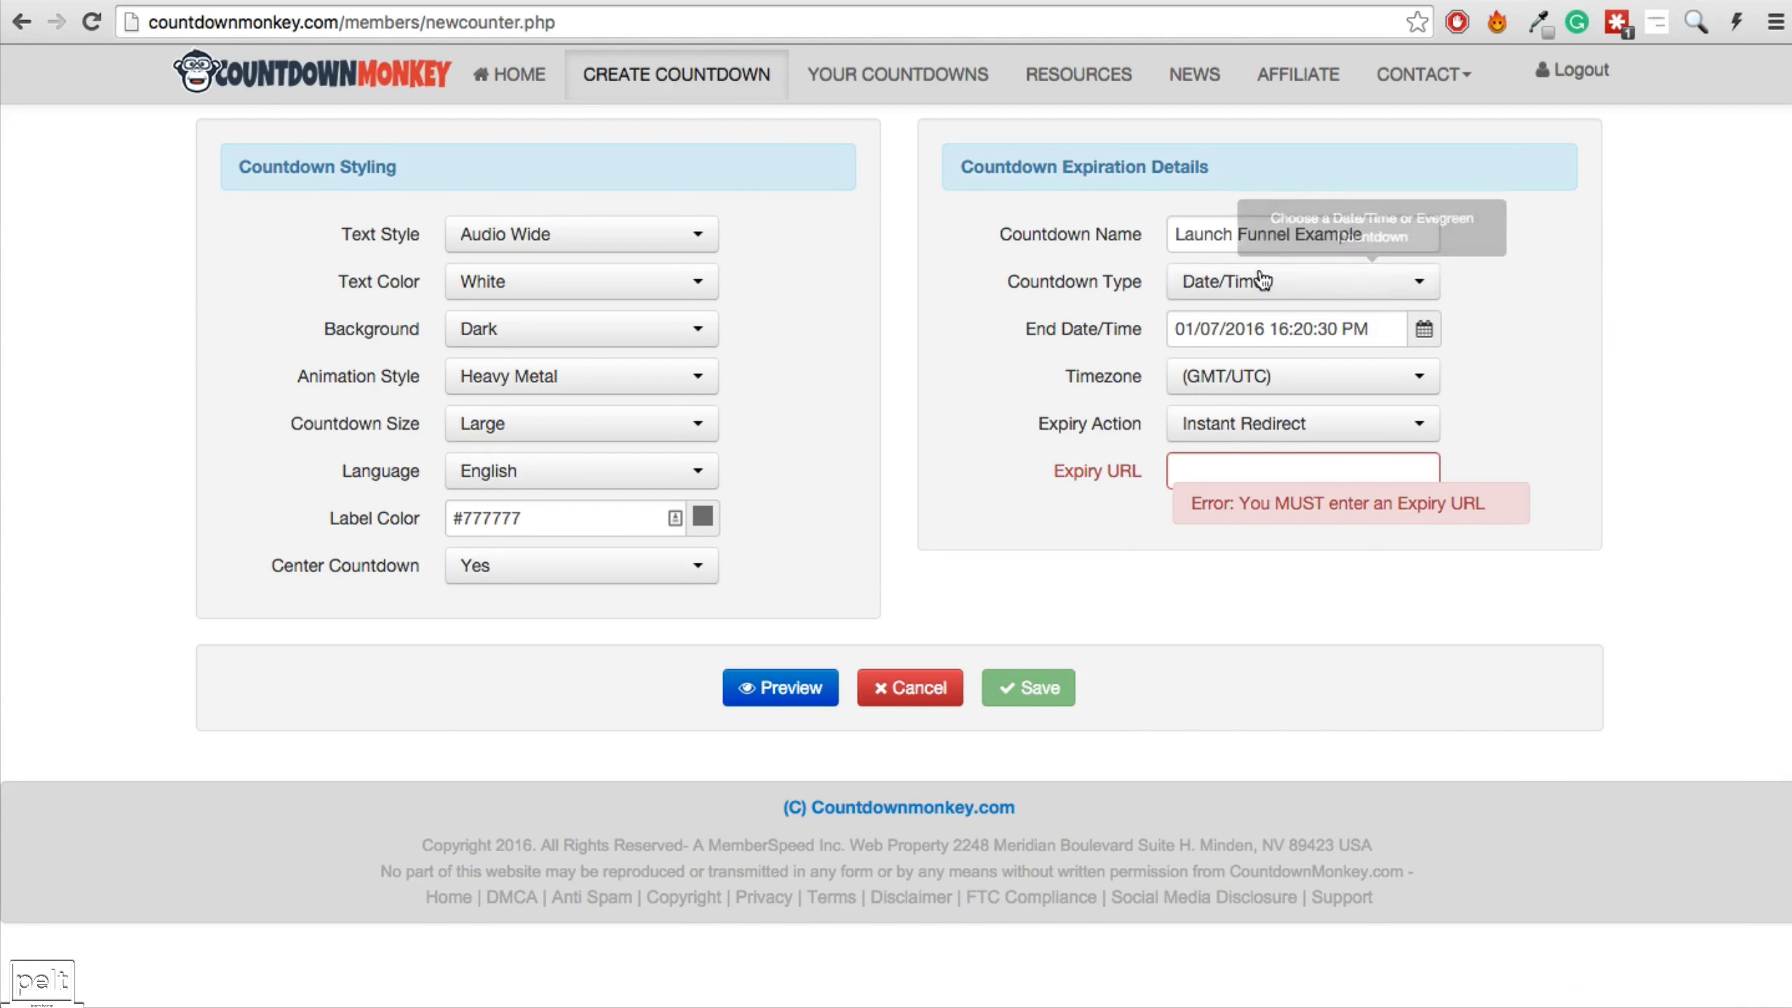
click(1424, 329)
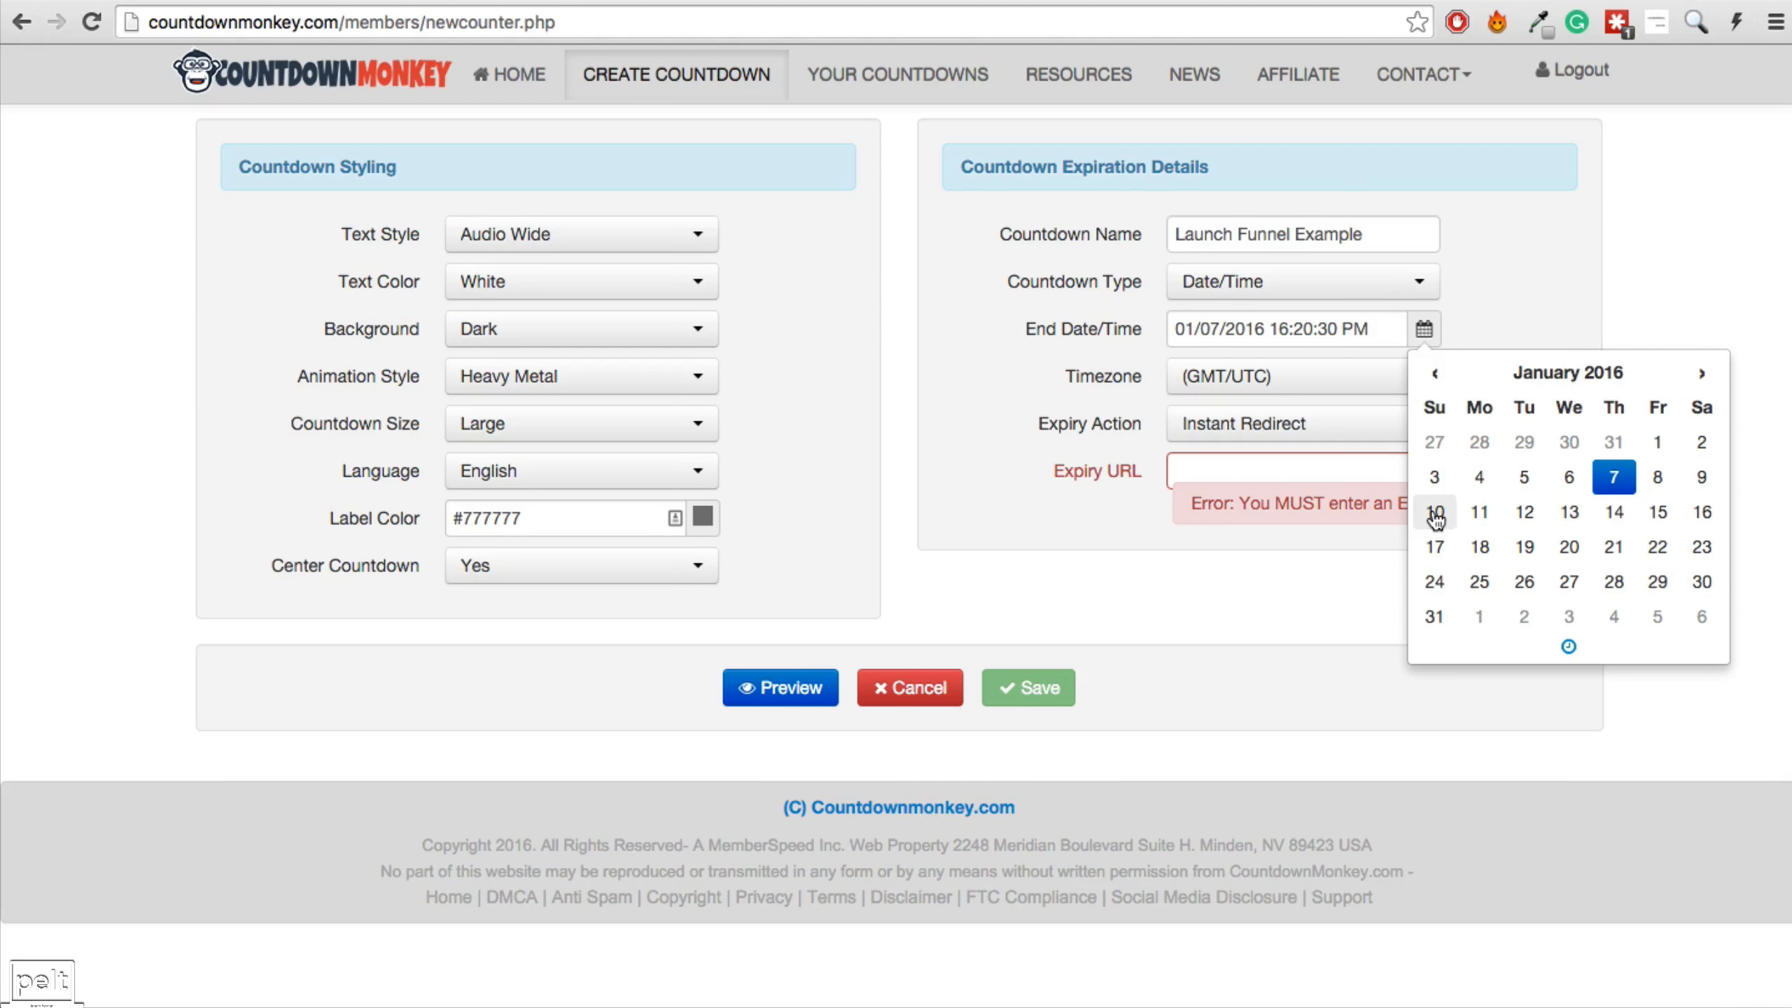
click(1702, 477)
Set timezone GMT +10:00 and Instant Redirect to onproperty.com.au/expired on expiry.
click(1598, 283)
click(1264, 385)
scroll(1348, 551, down, 10)
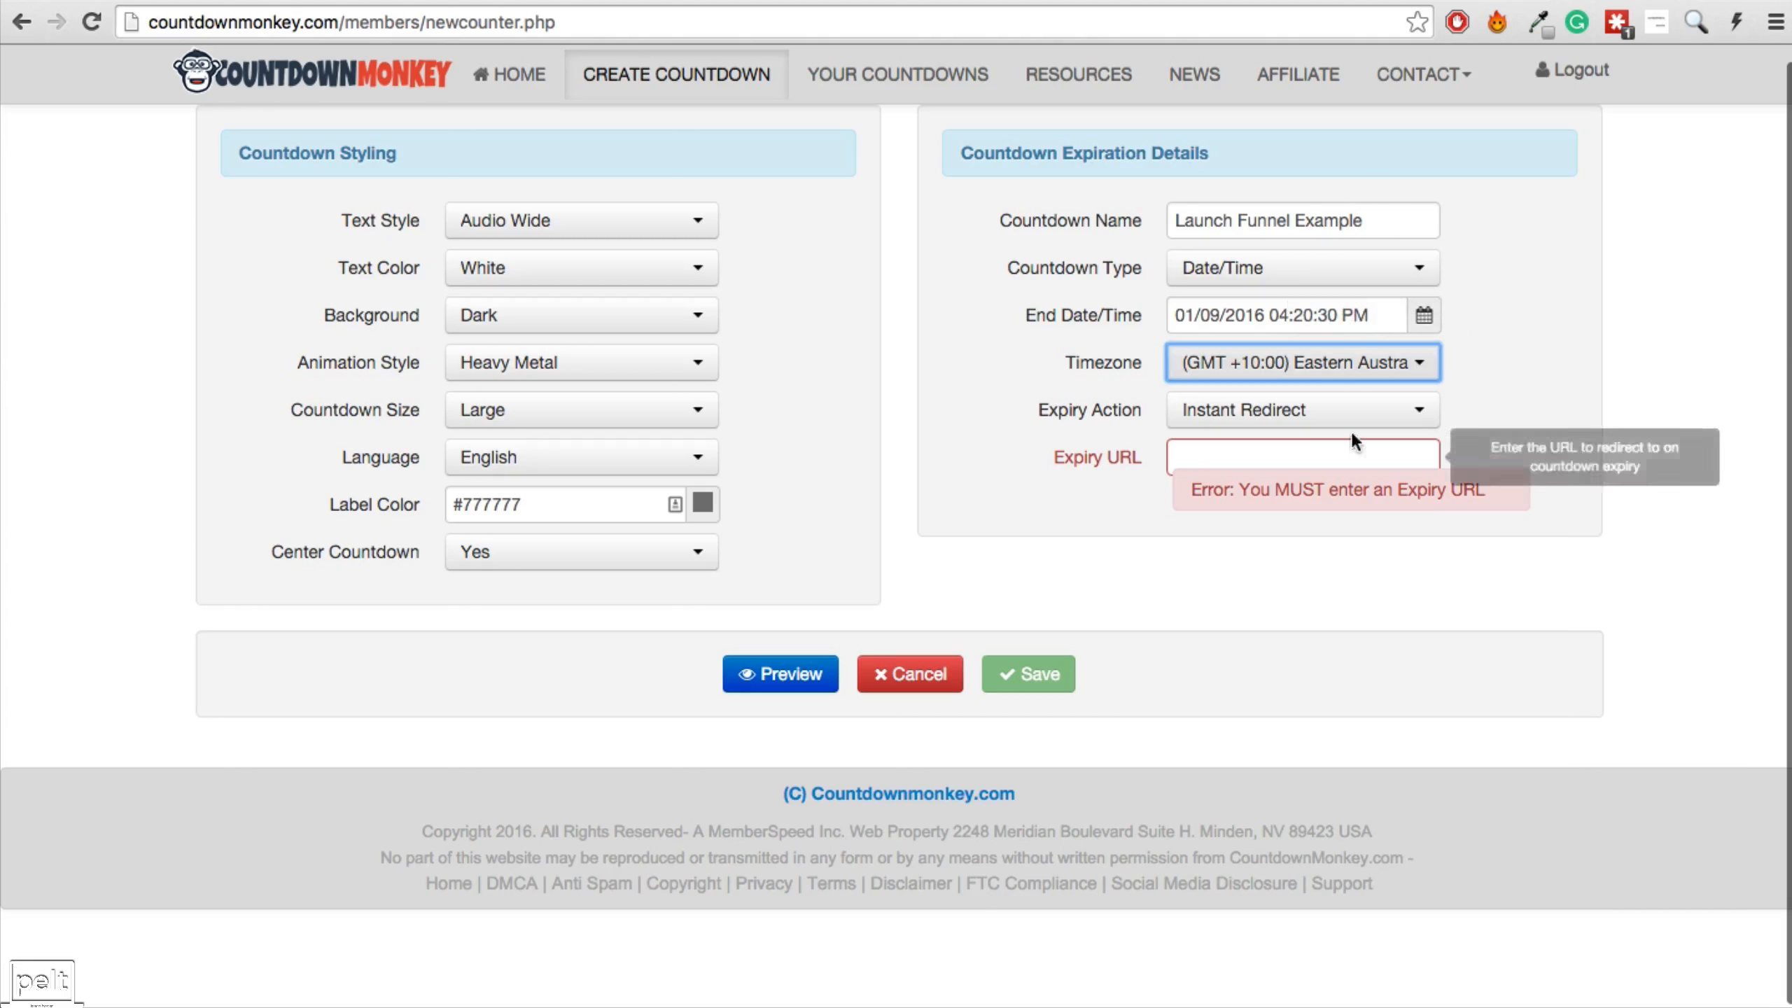
click(1263, 415)
click(1263, 415)
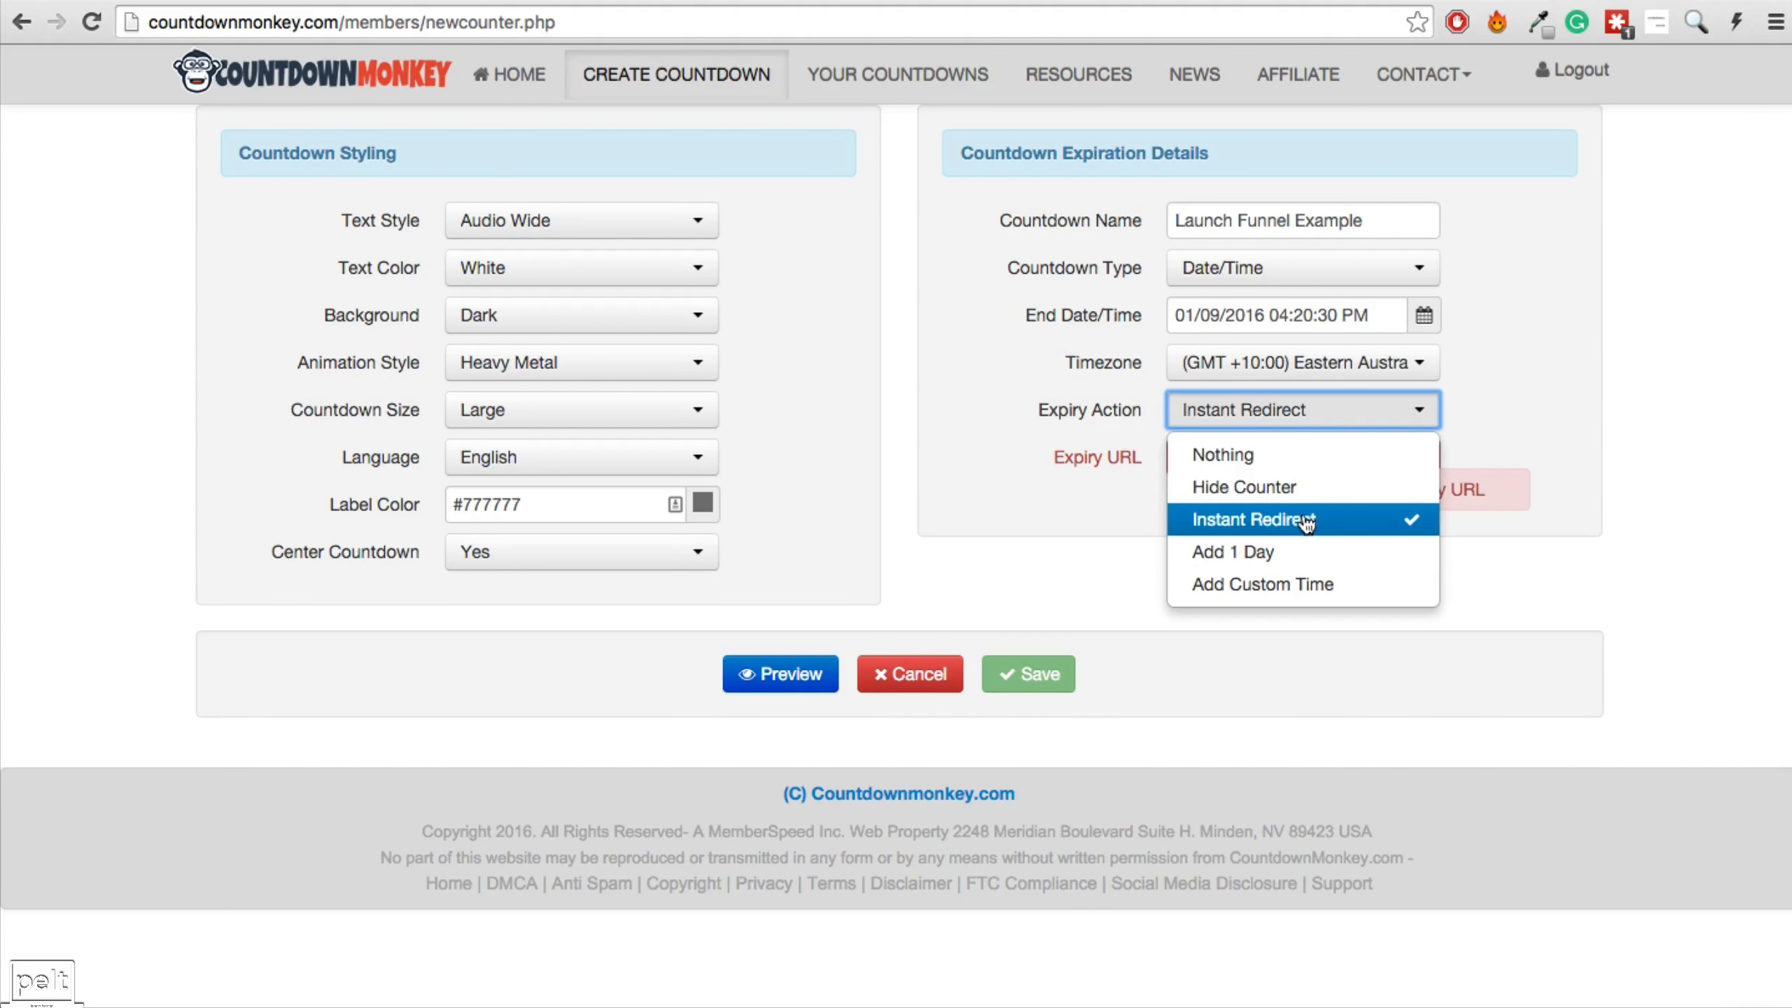
click(1075, 466)
click(1206, 451)
text(http://onproperty.com.au/expired)
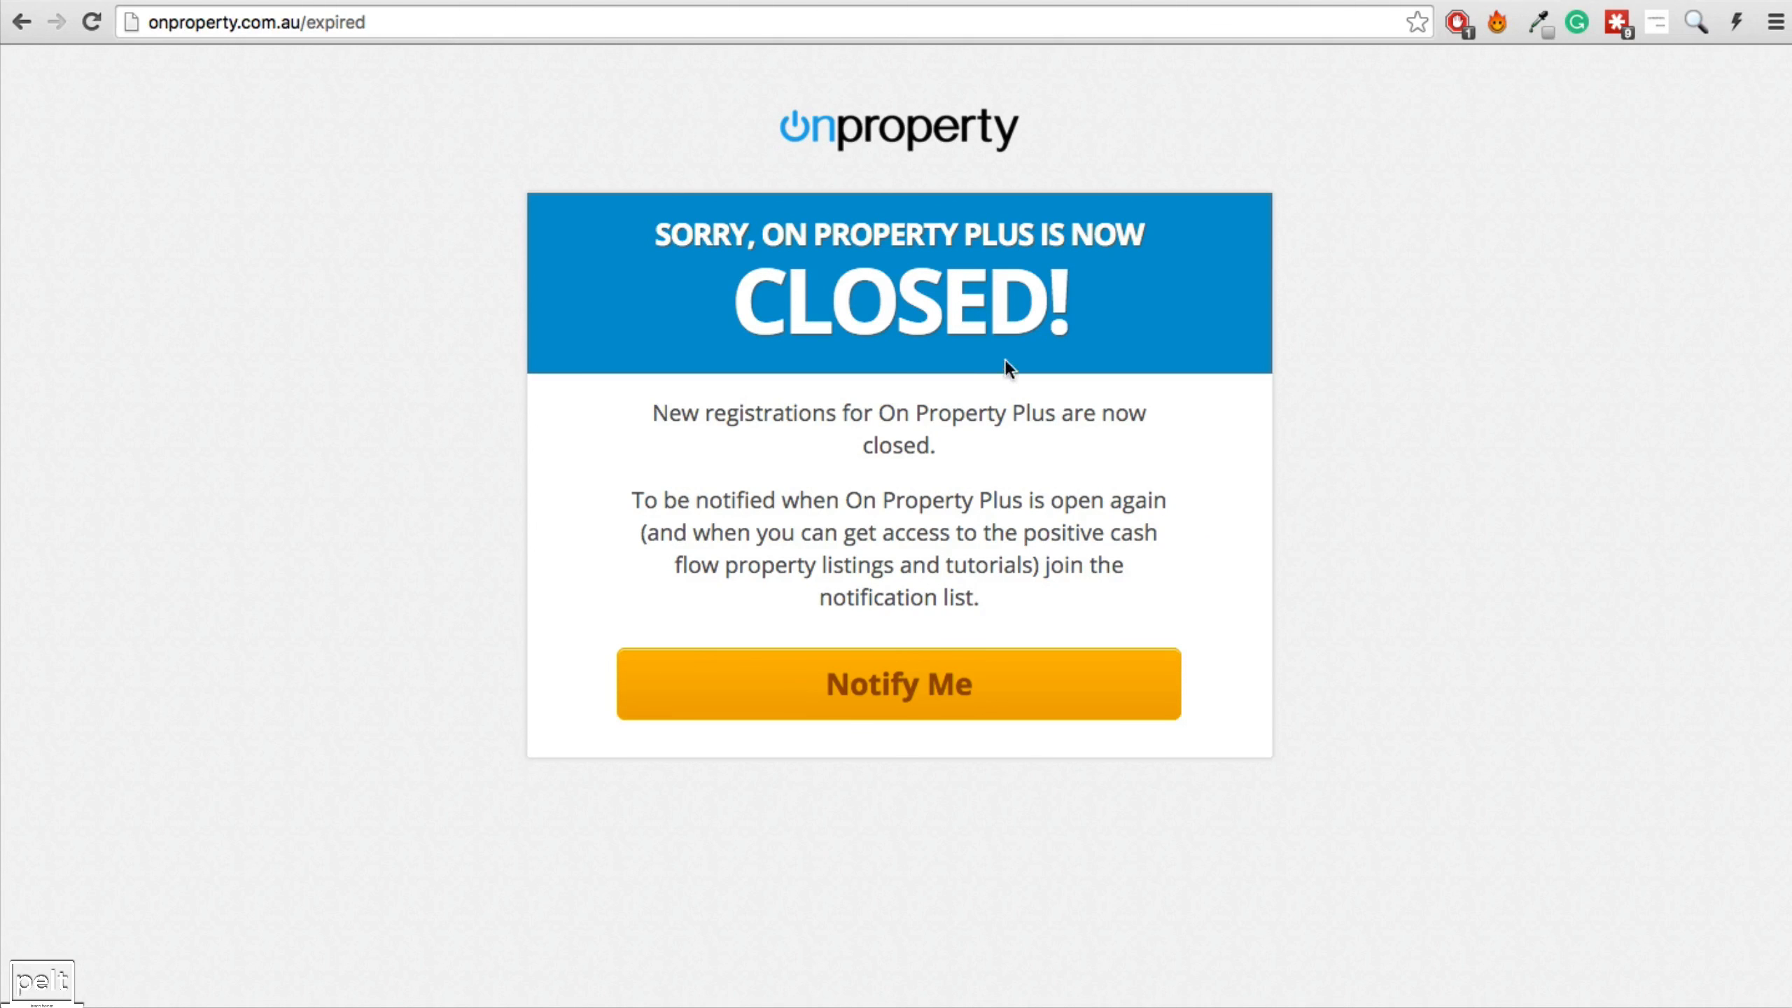
click(855, 693)
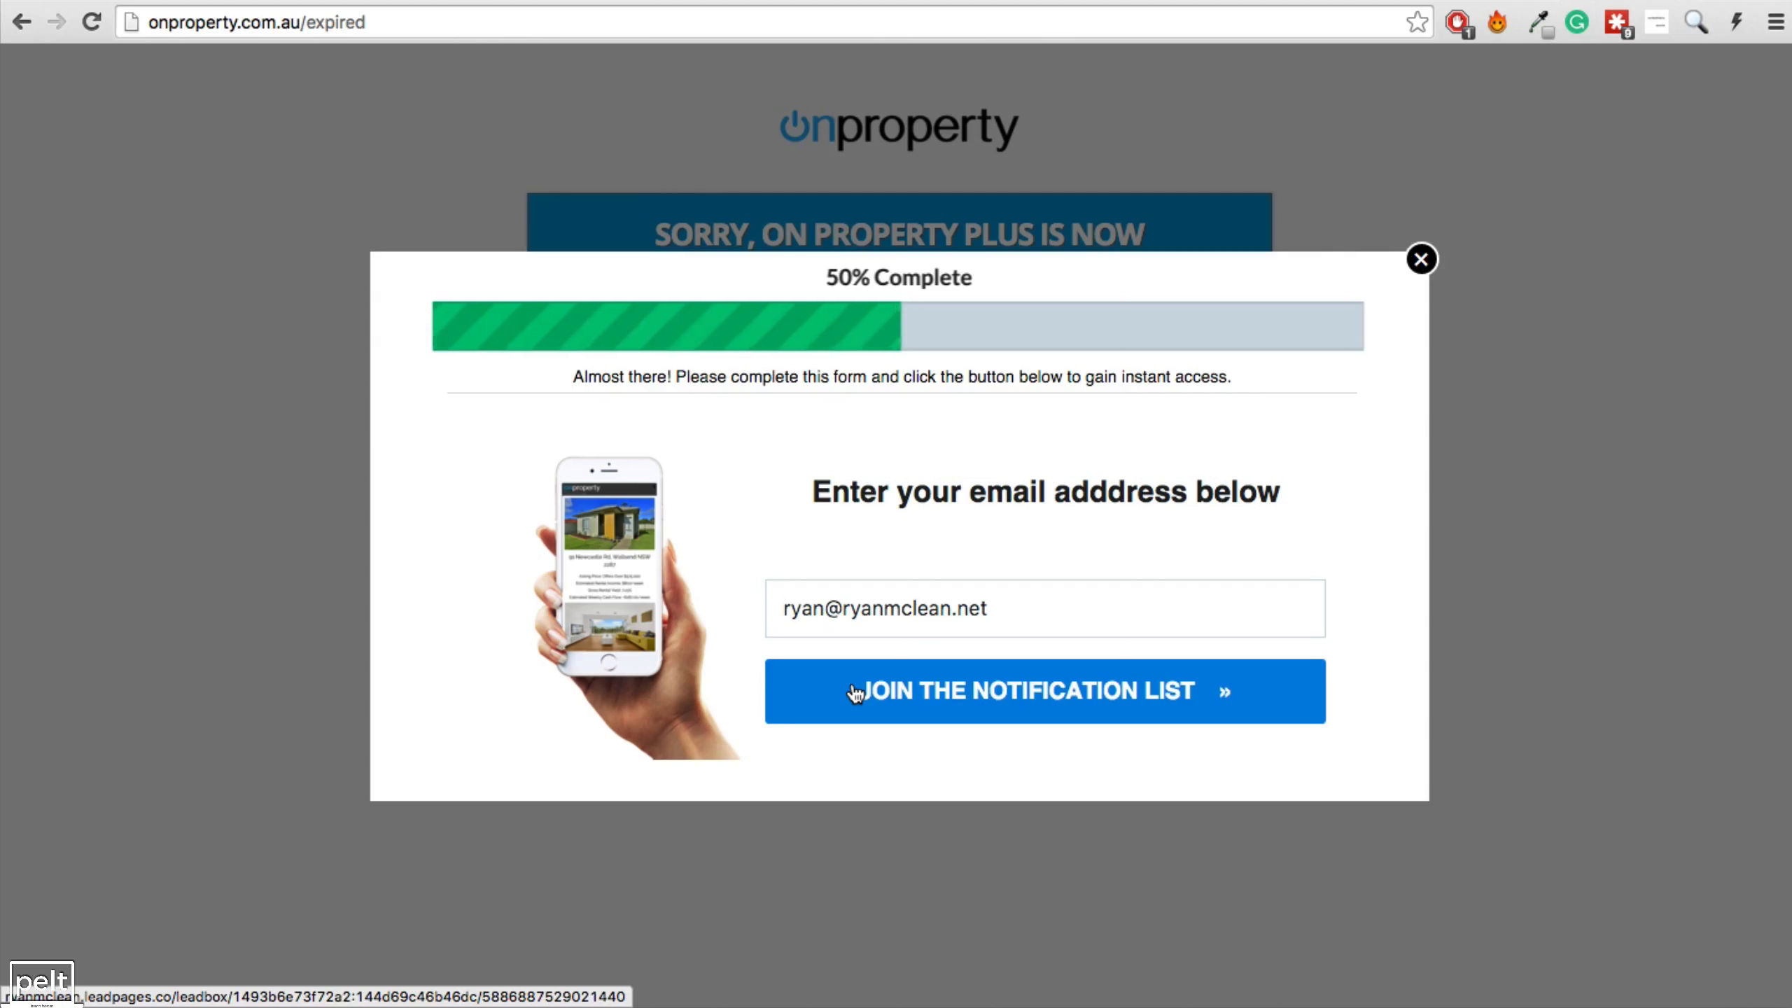
click(1433, 271)
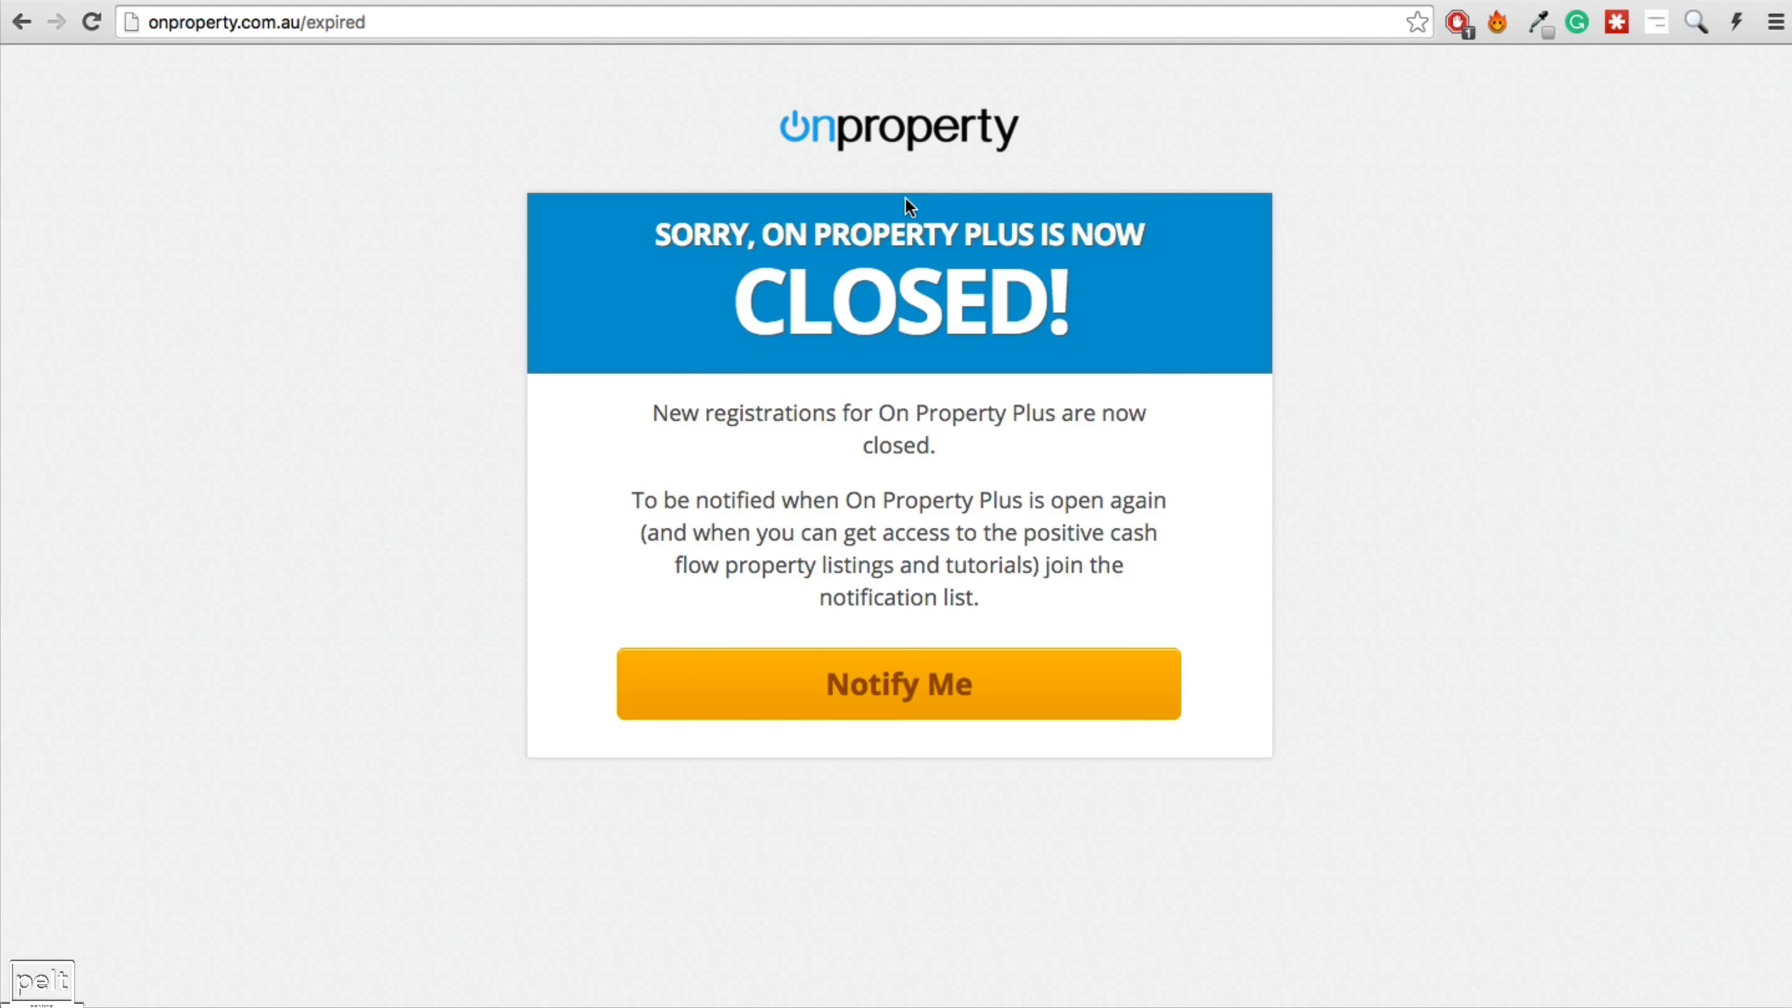
key(super+w)
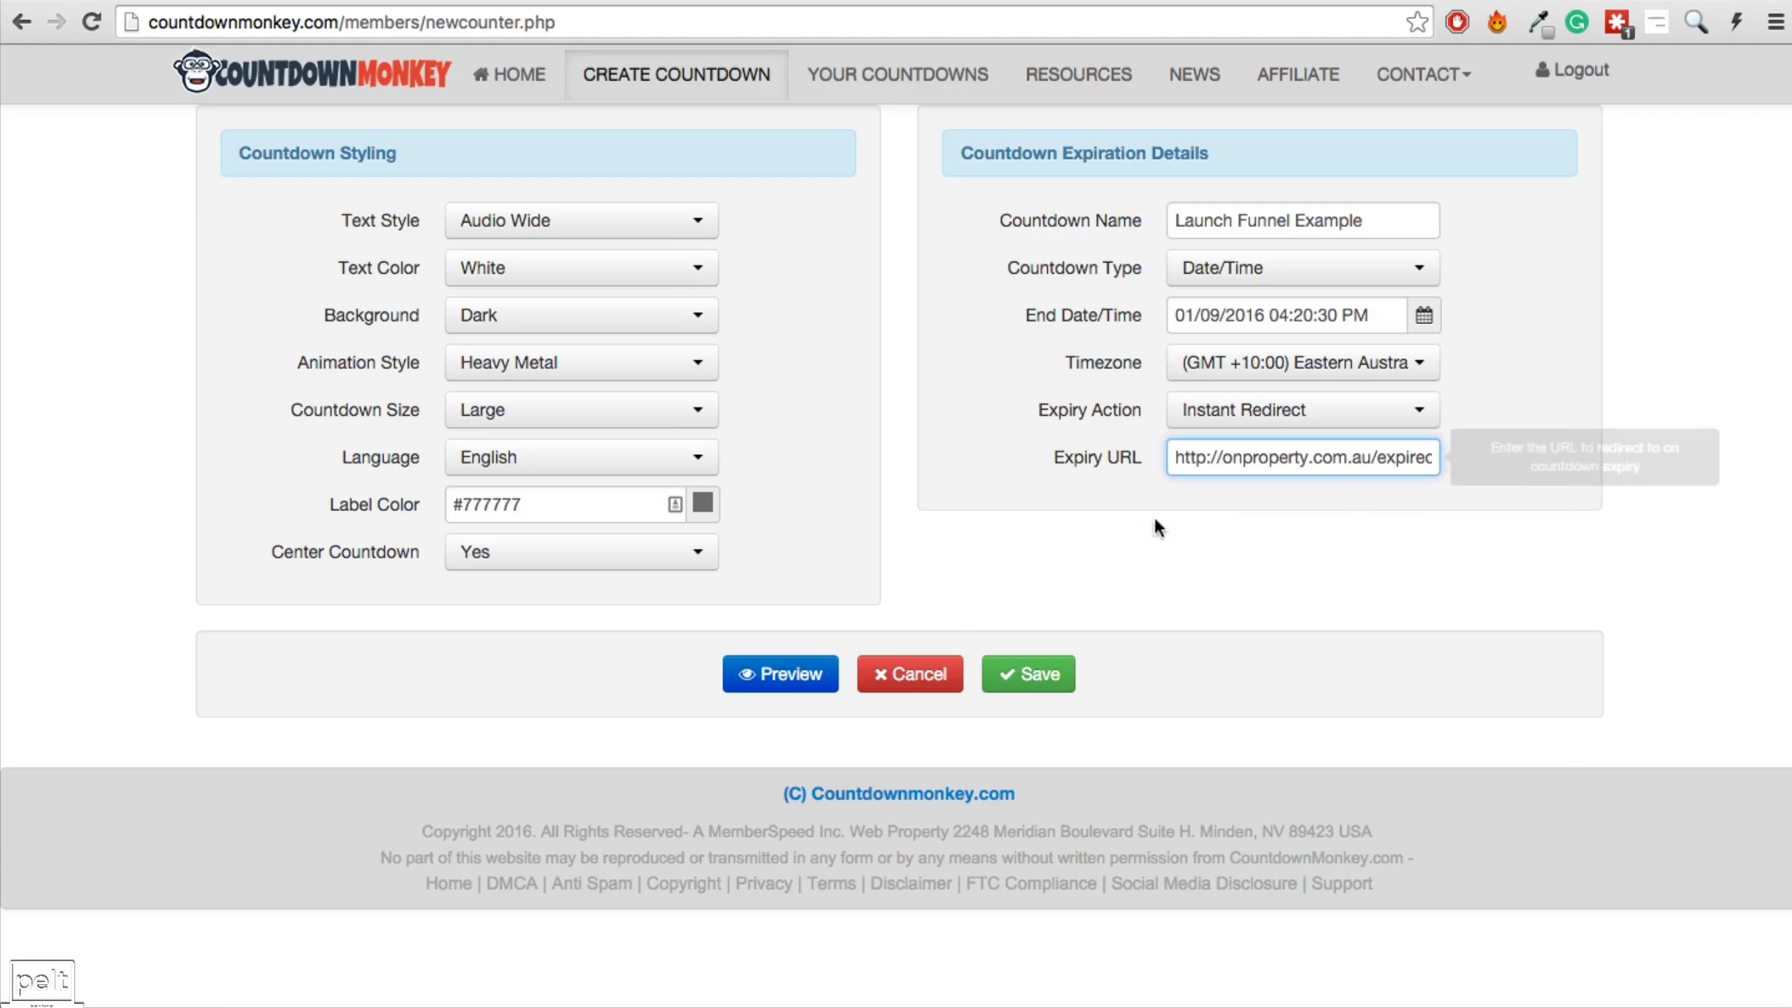
Save the Launch Funnel Example countdown, switch its embed code to https, and copy the HTML code.
click(1015, 676)
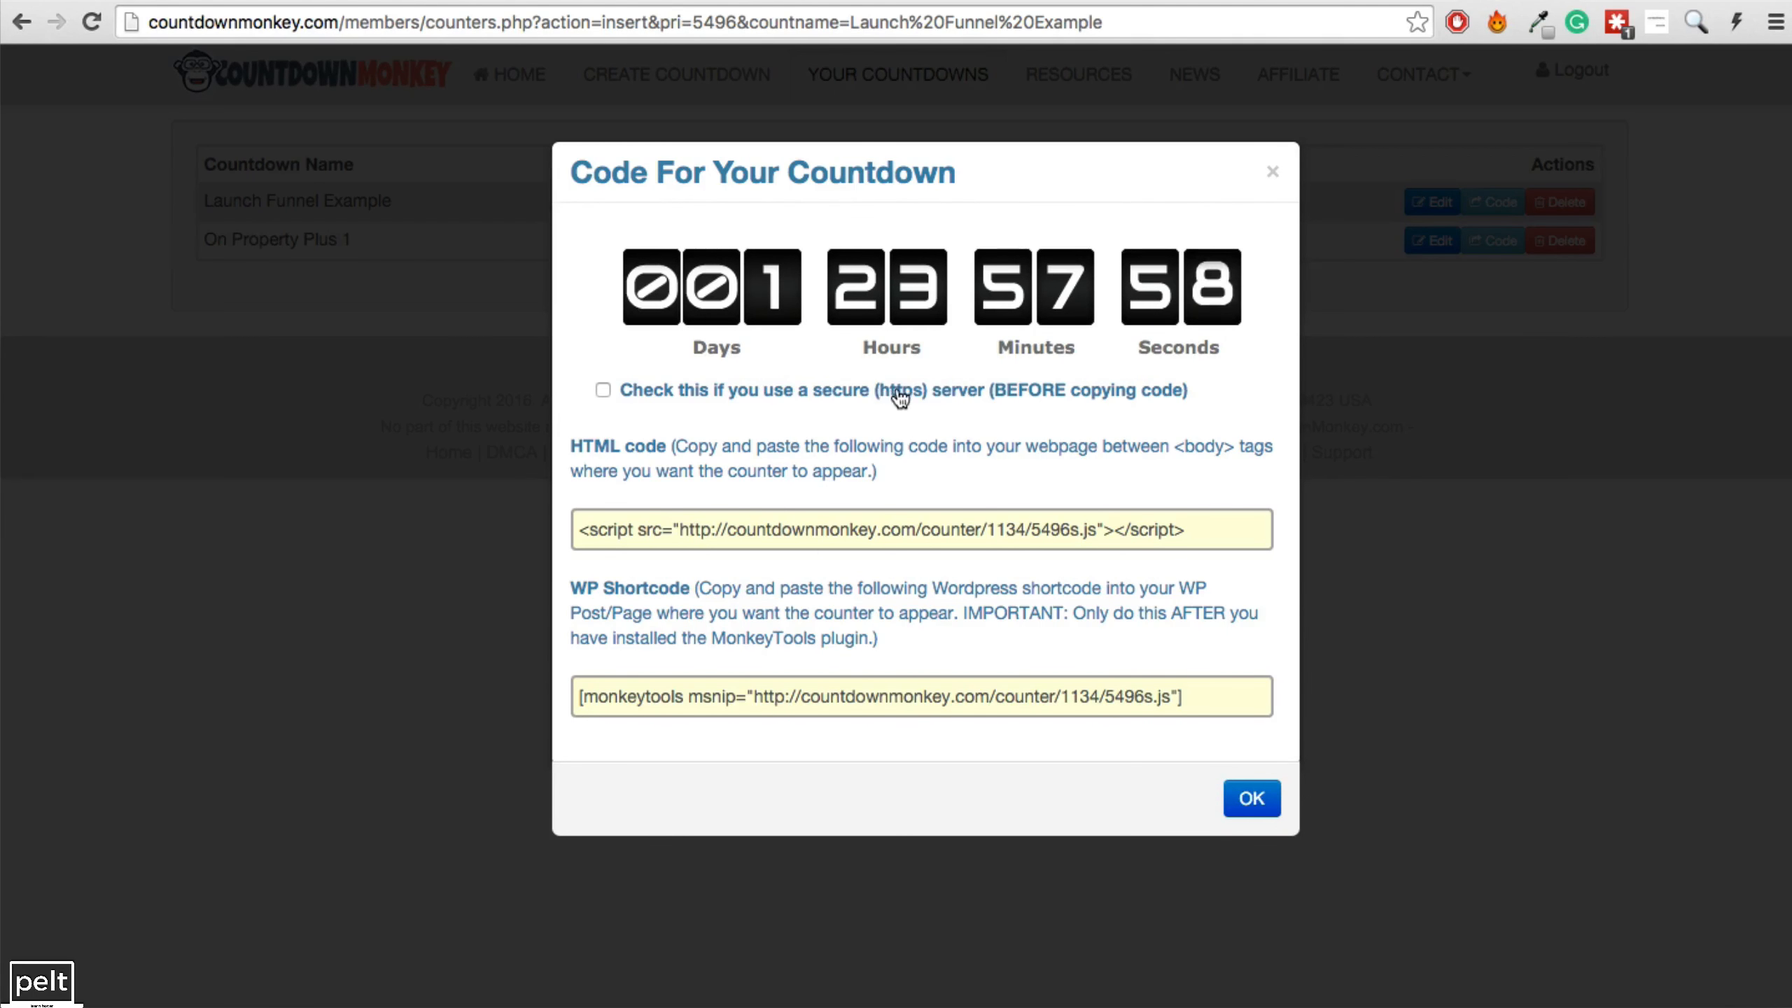
click(604, 390)
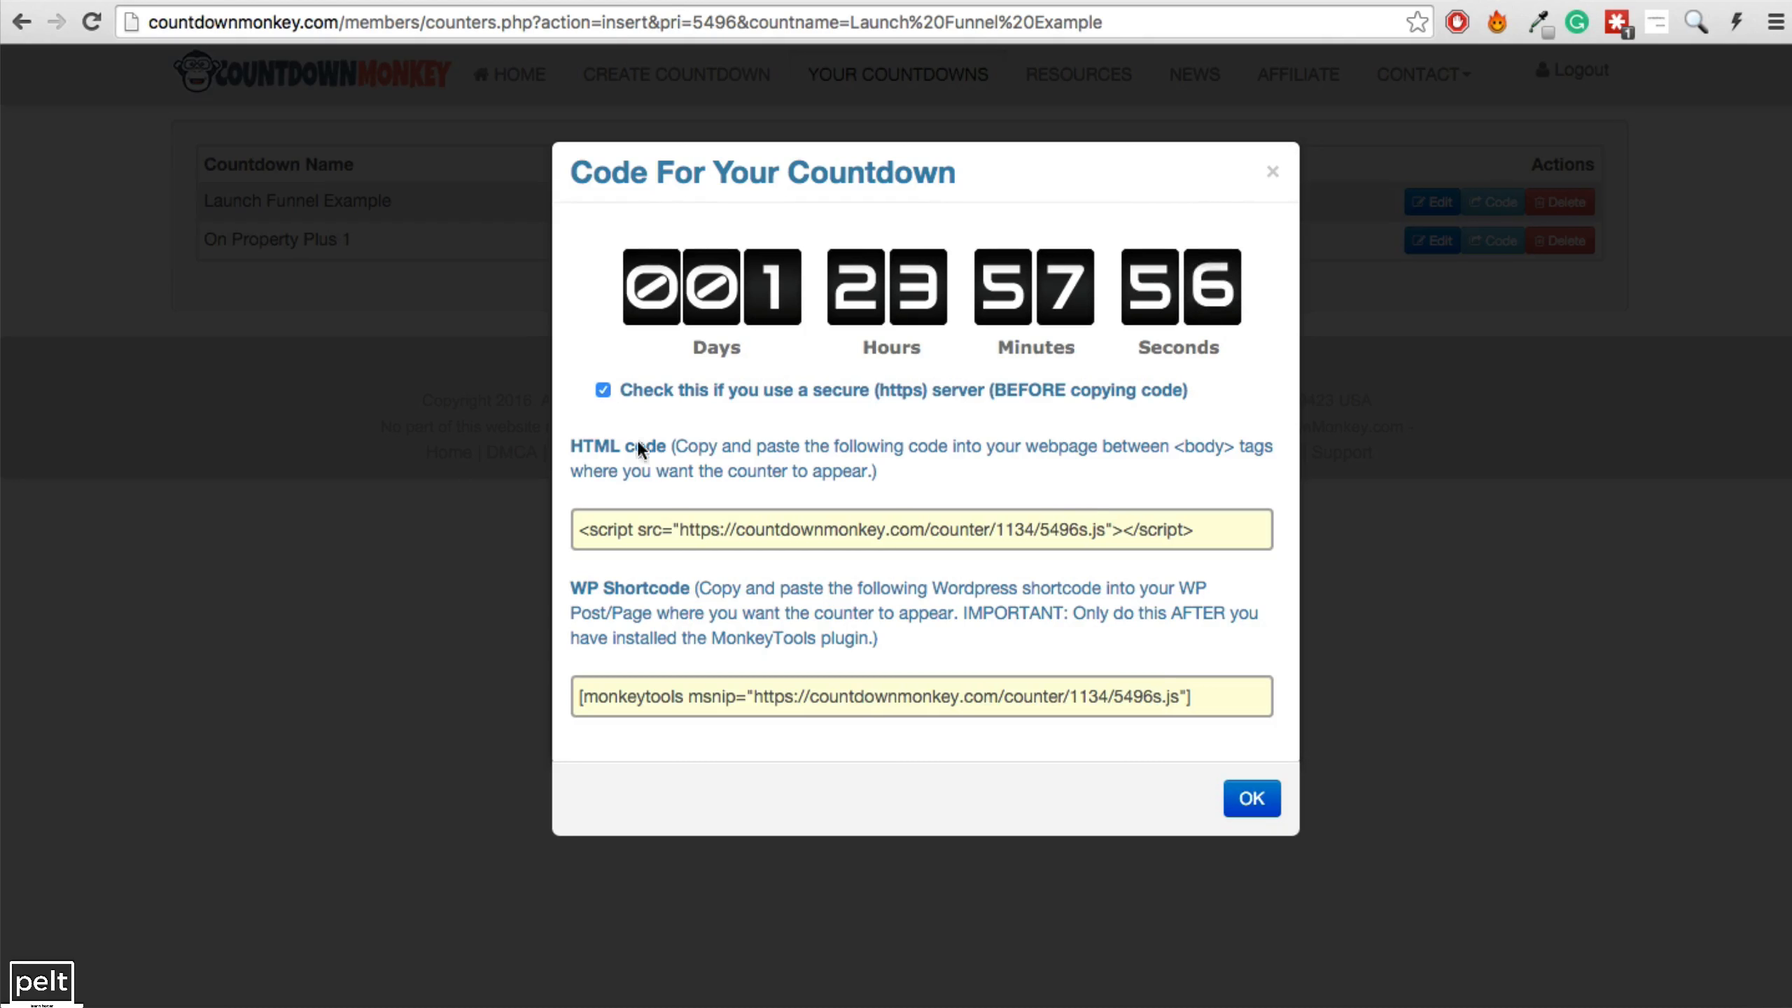
triple_click(776, 528)
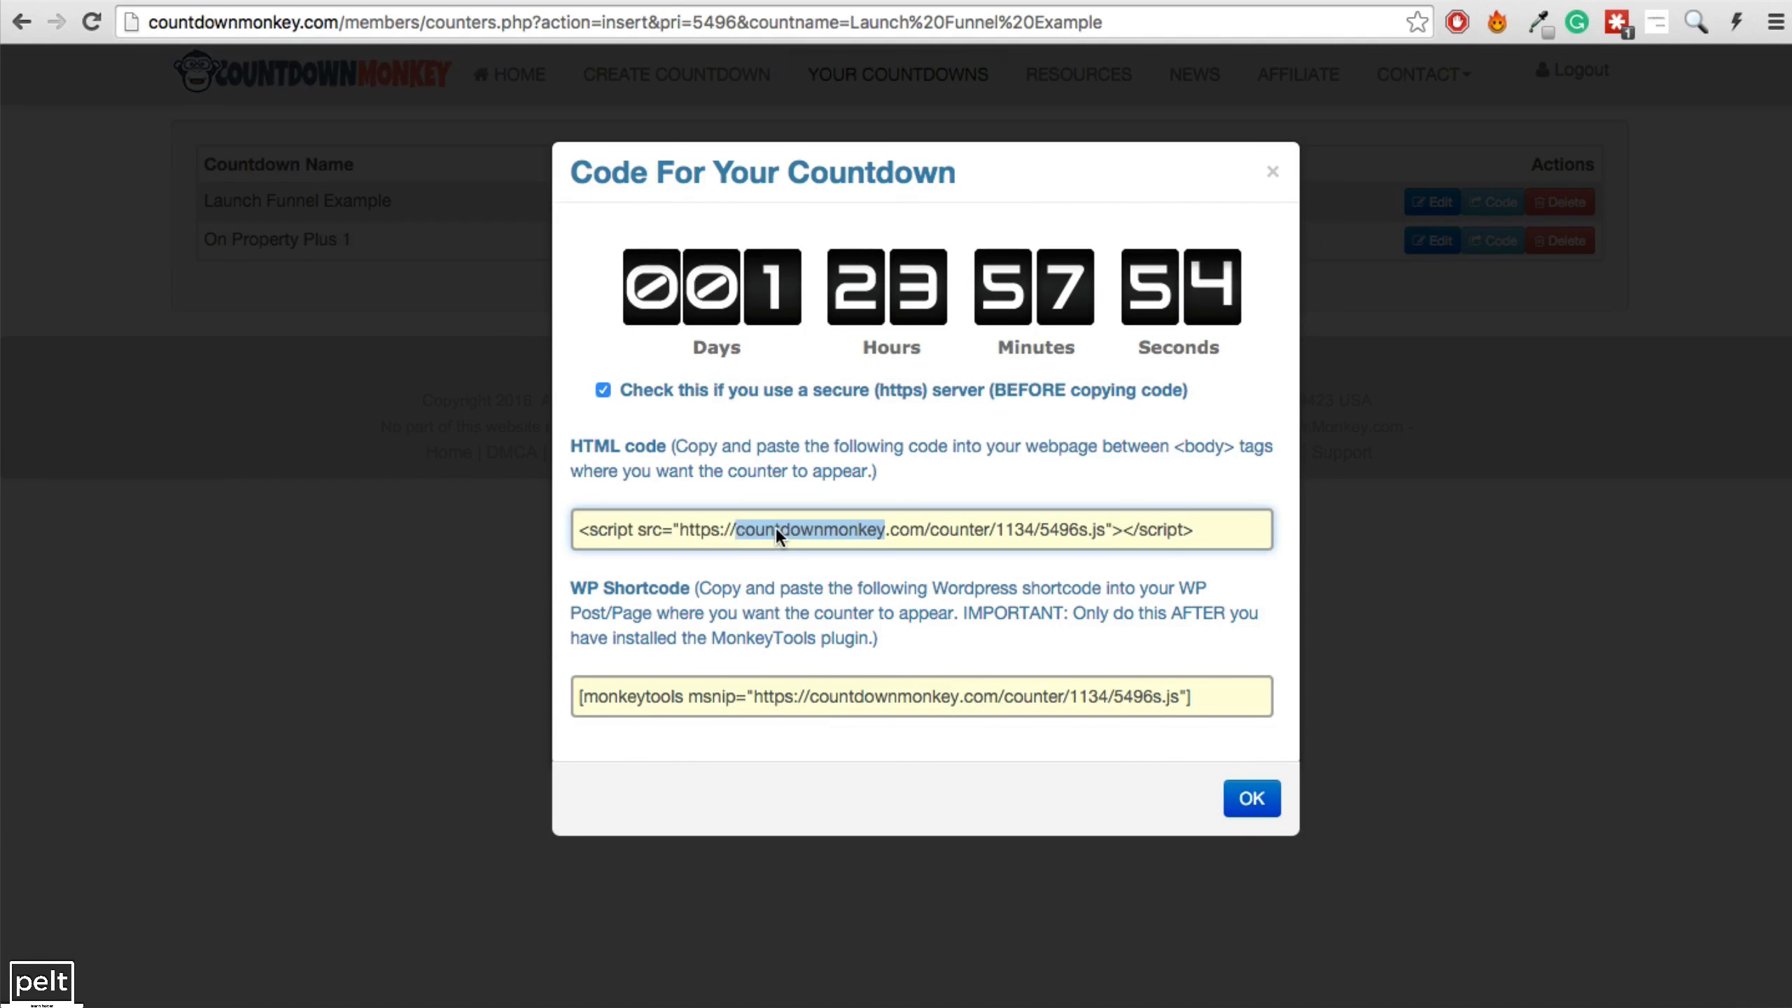
right_click(775, 526)
click(848, 584)
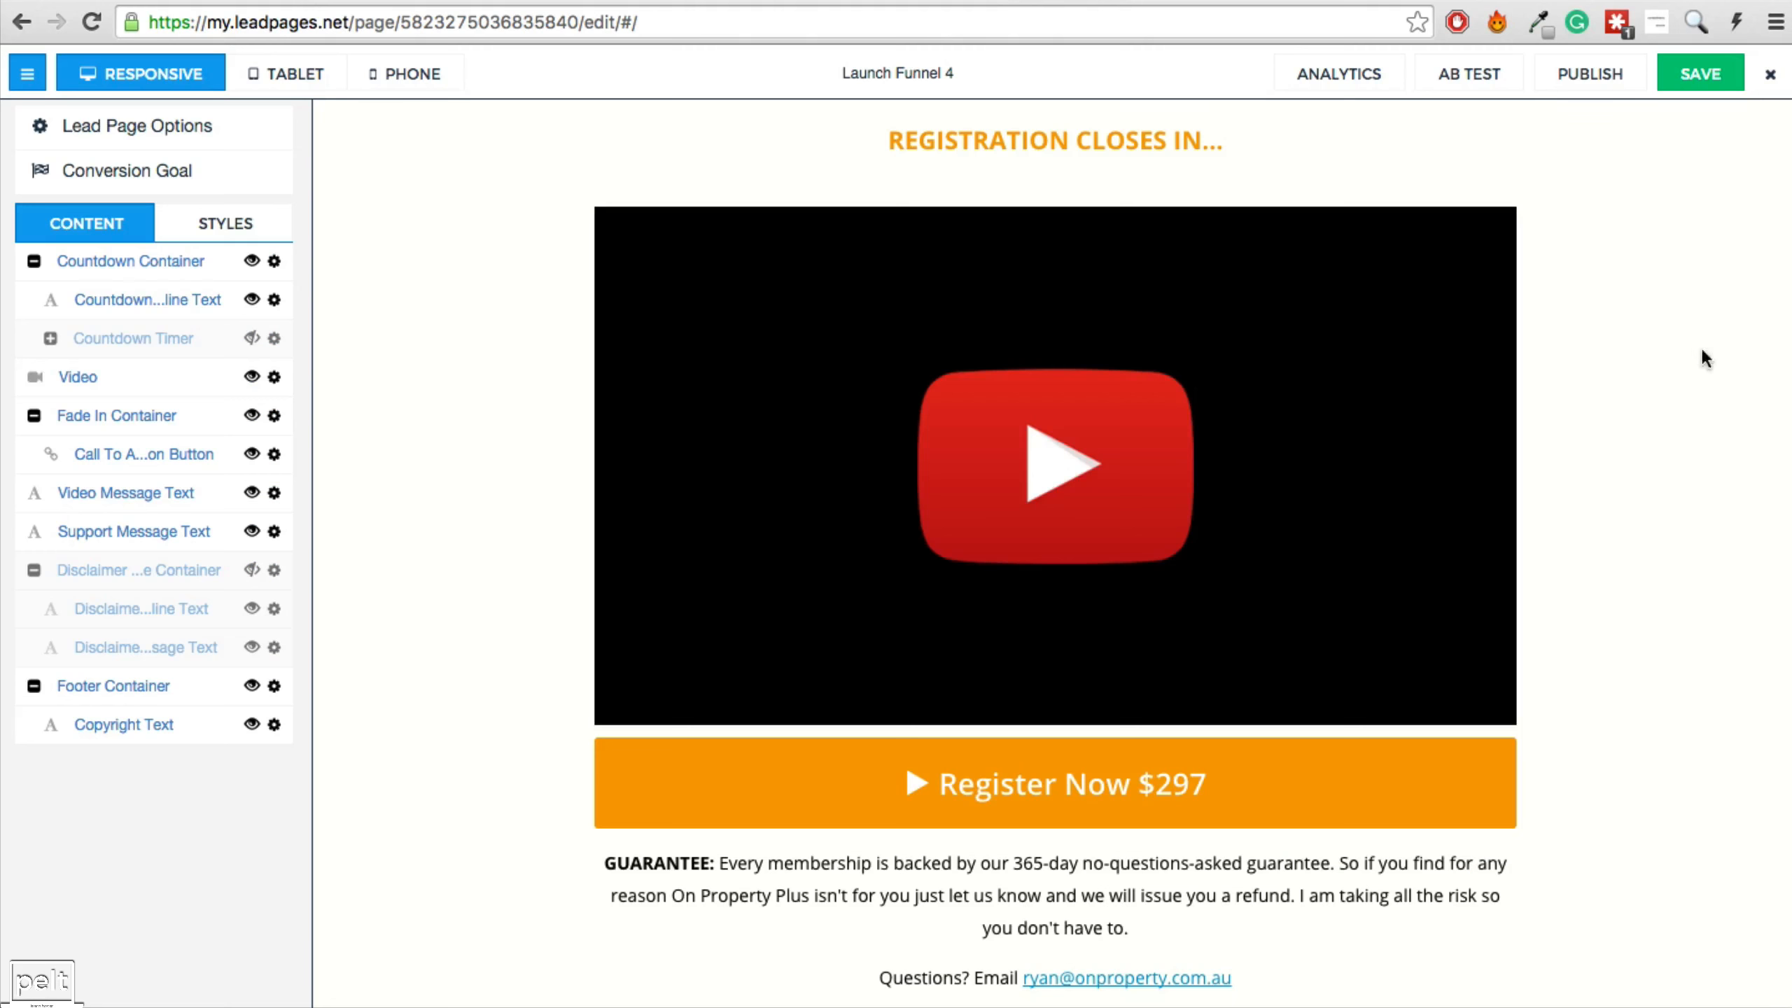
Paste the countdown code into the Head-Tag tracking code field, then publish Launch Funnel 4.
click(95, 134)
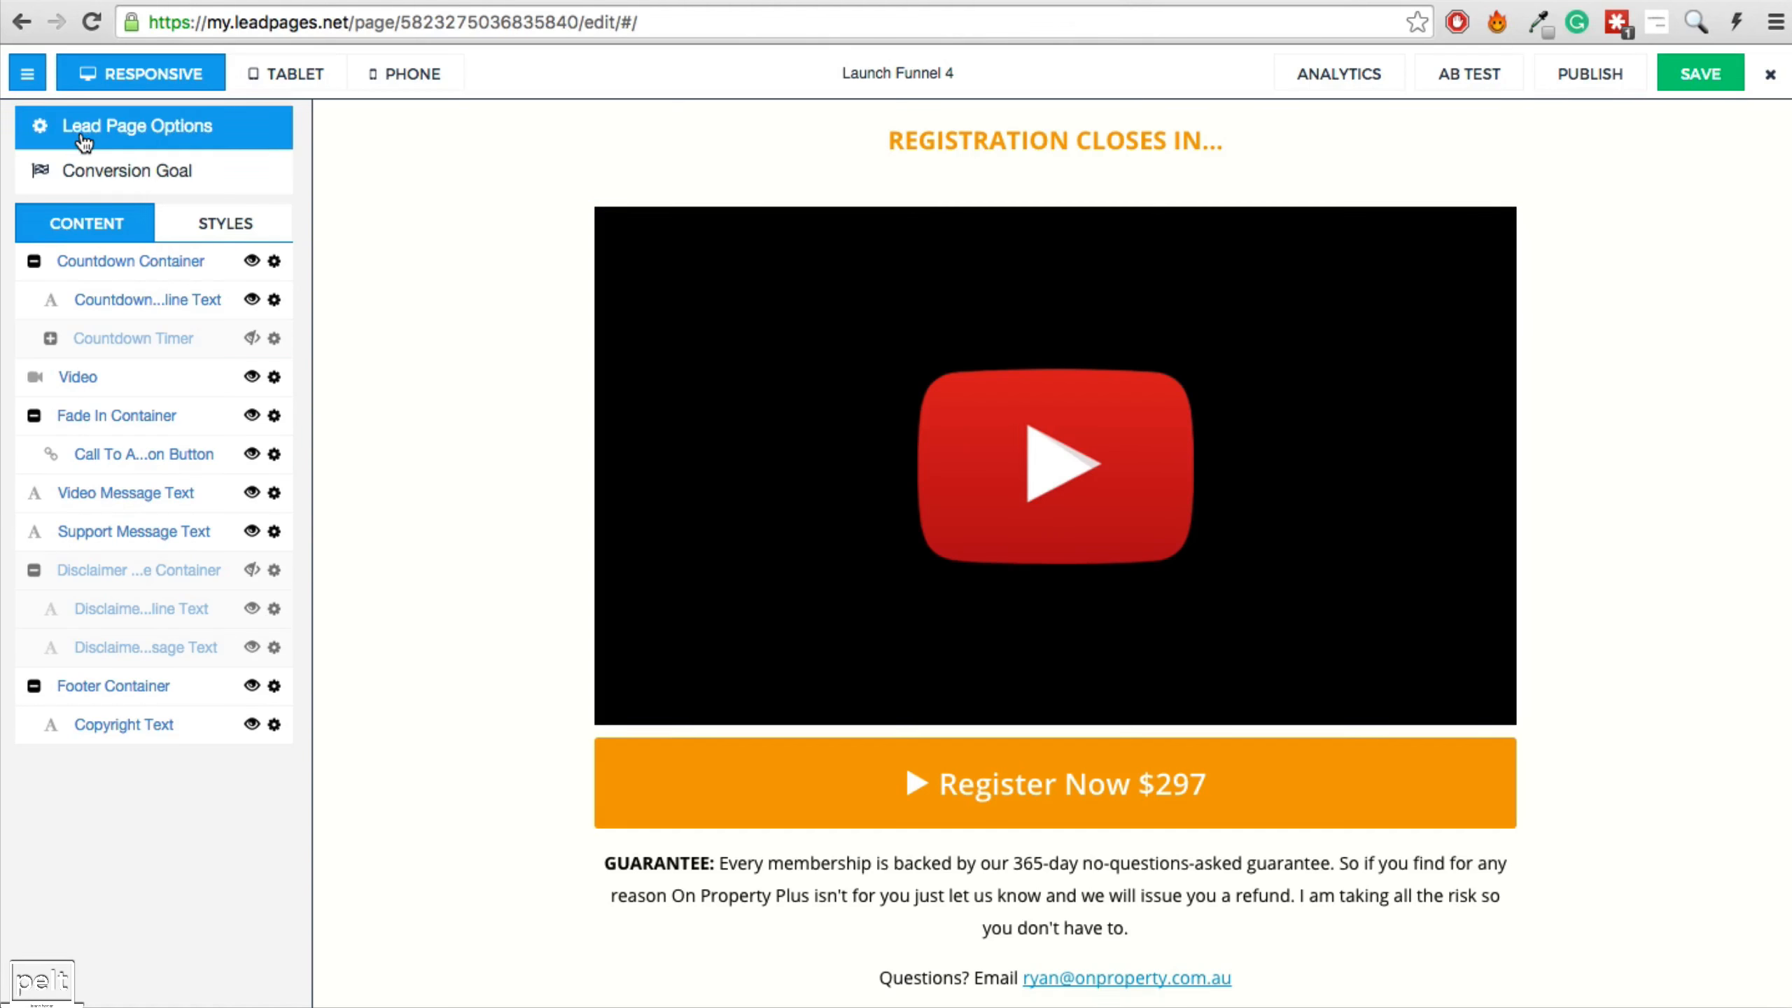
click(765, 406)
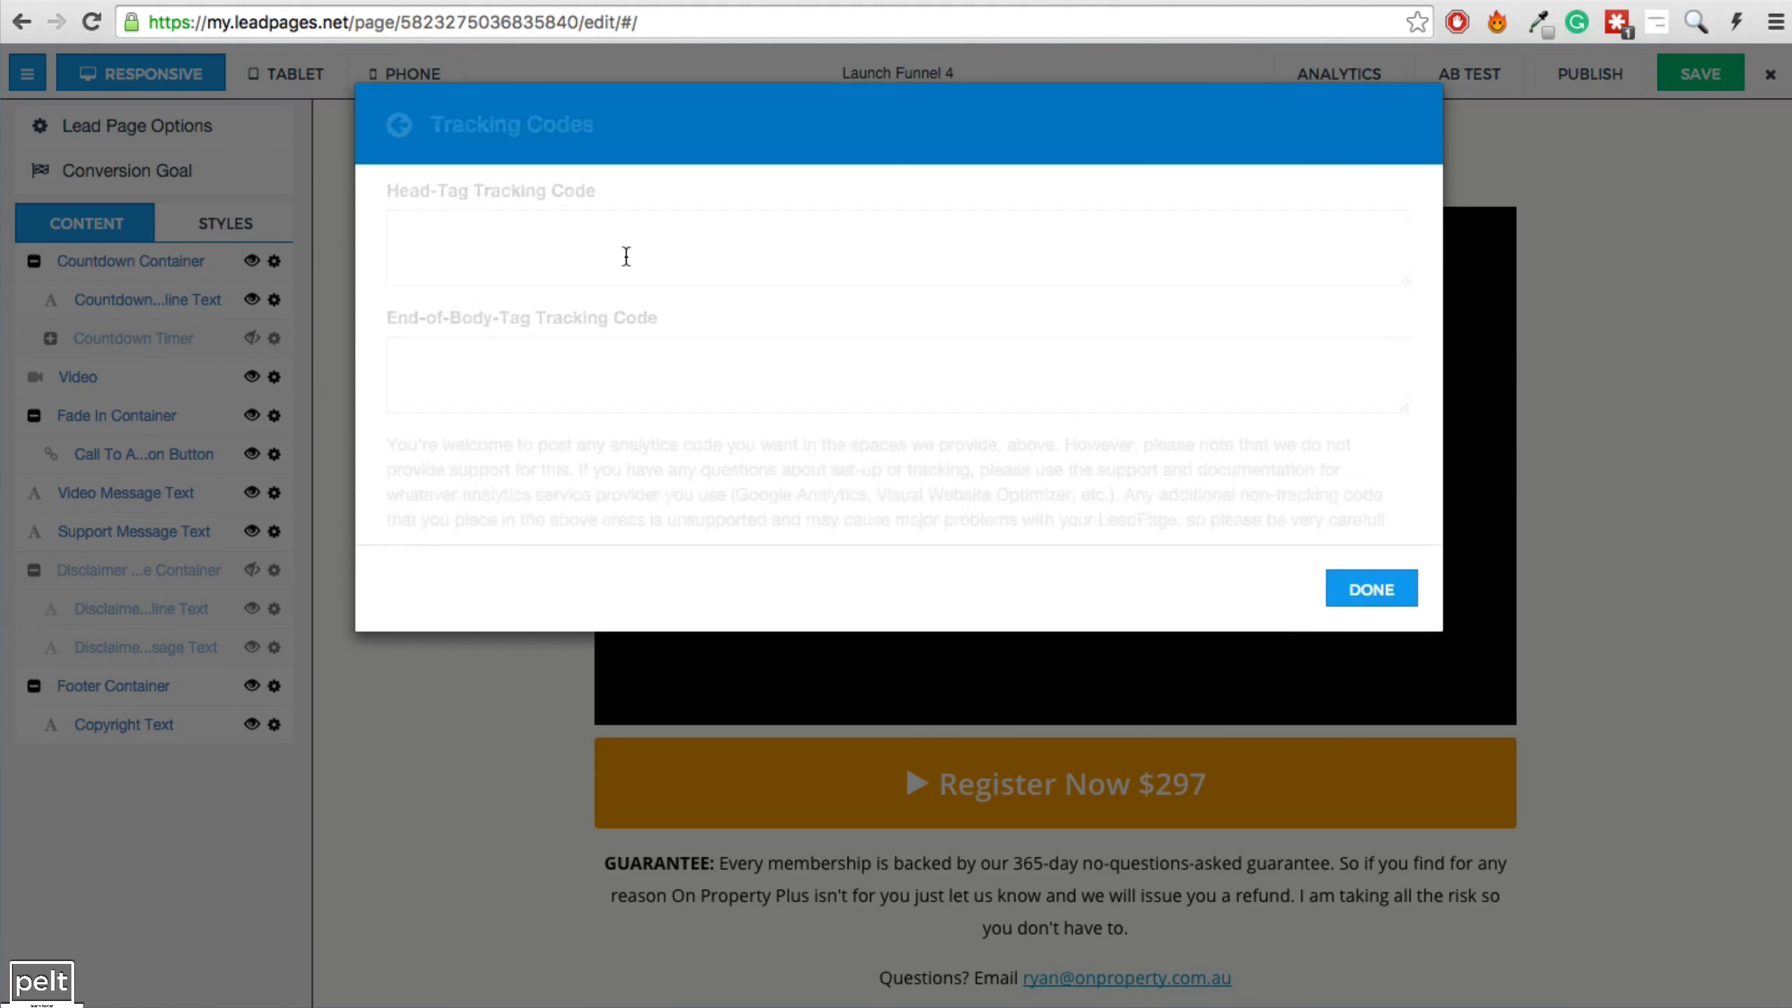
right_click(471, 241)
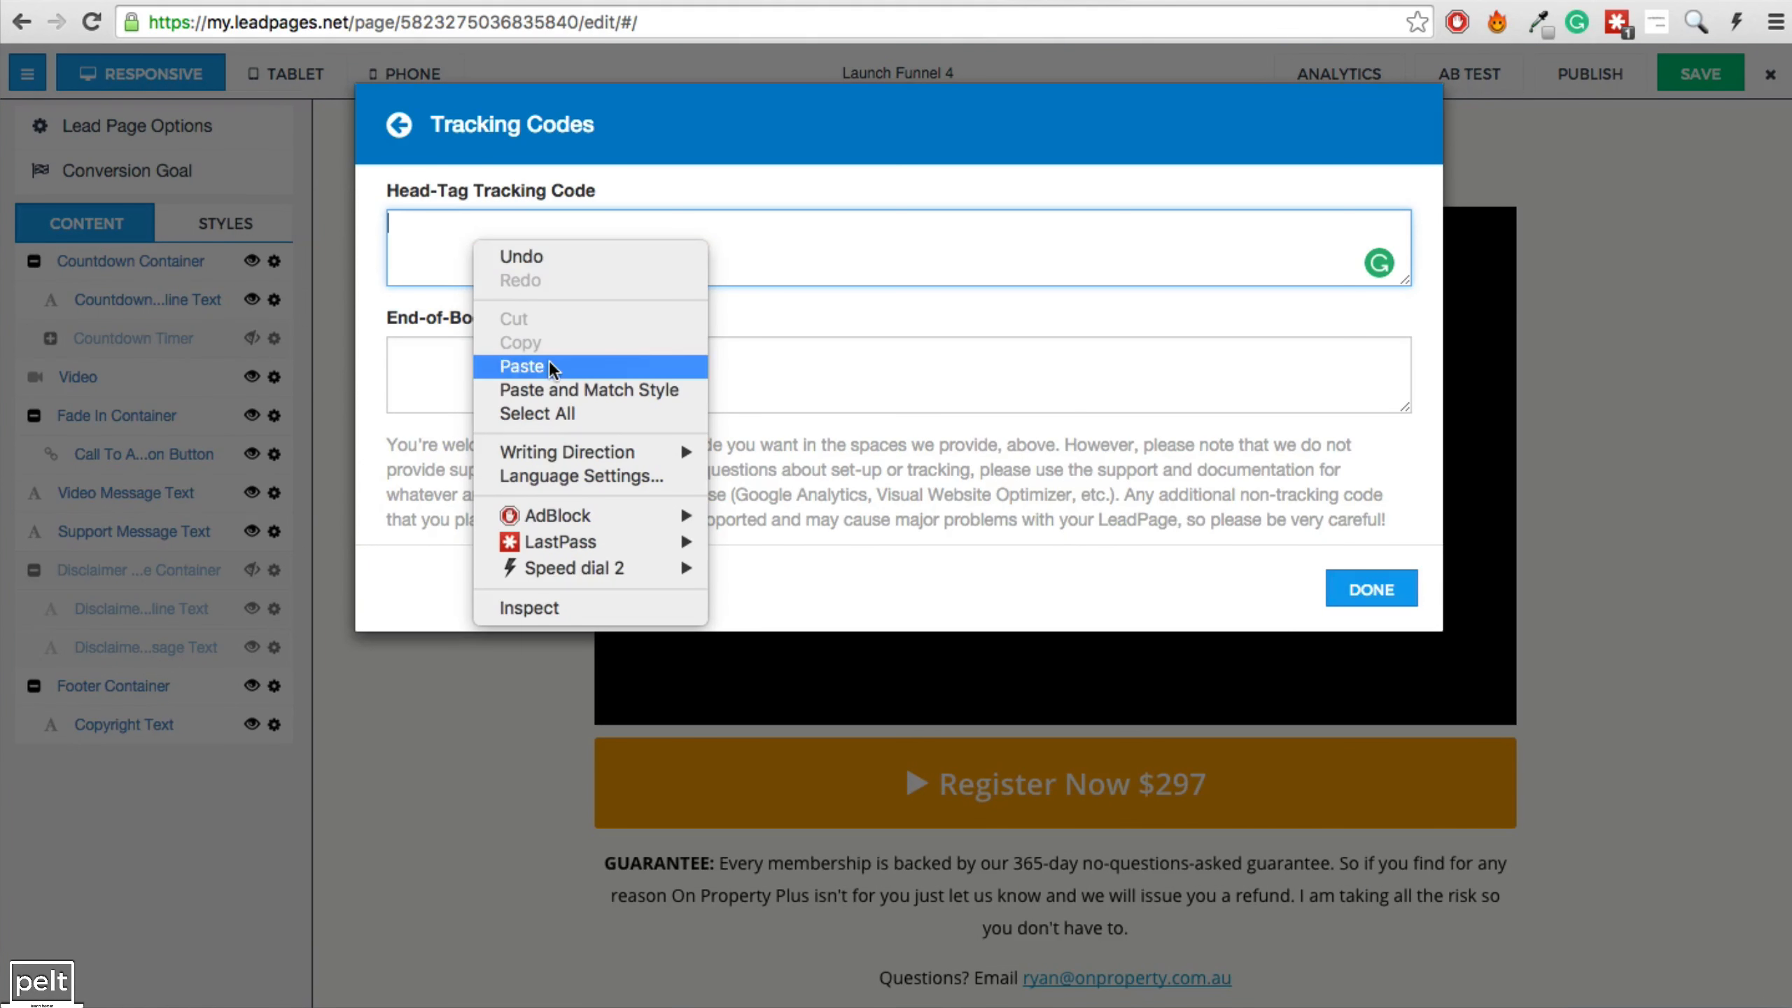
click(522, 365)
click(1371, 588)
click(1587, 74)
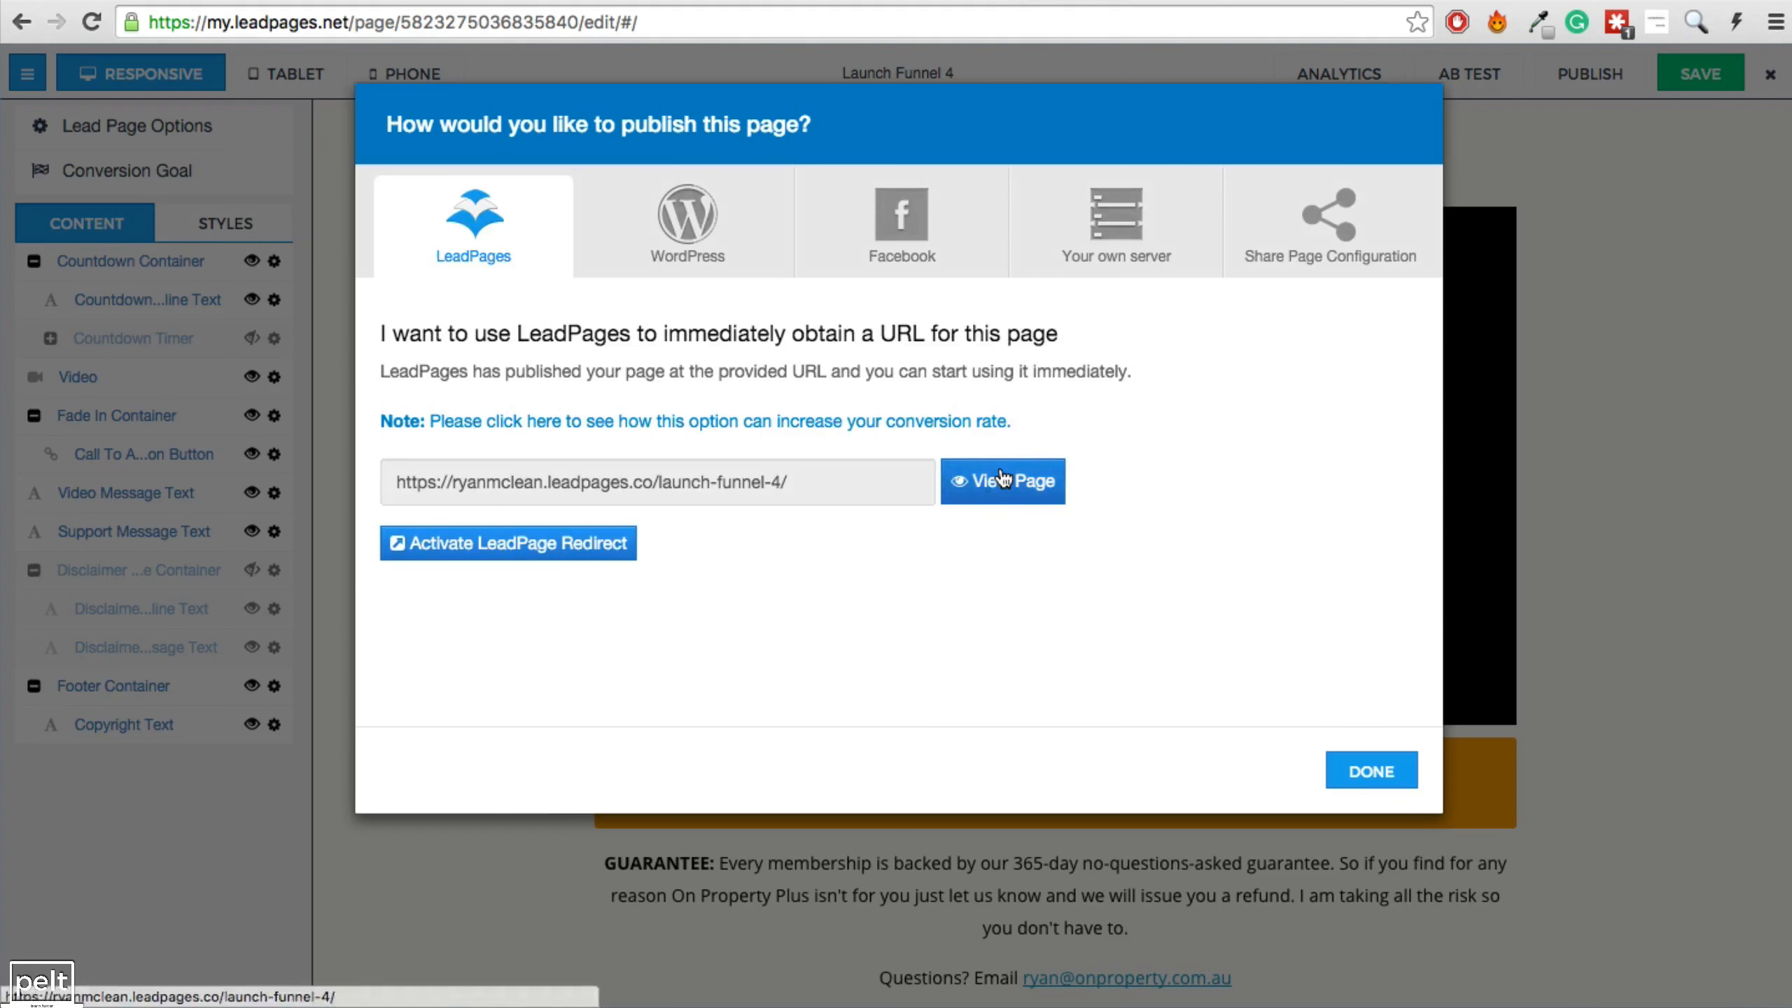
View the published launch-funnel-4 page live from the publish dialog.
click(946, 480)
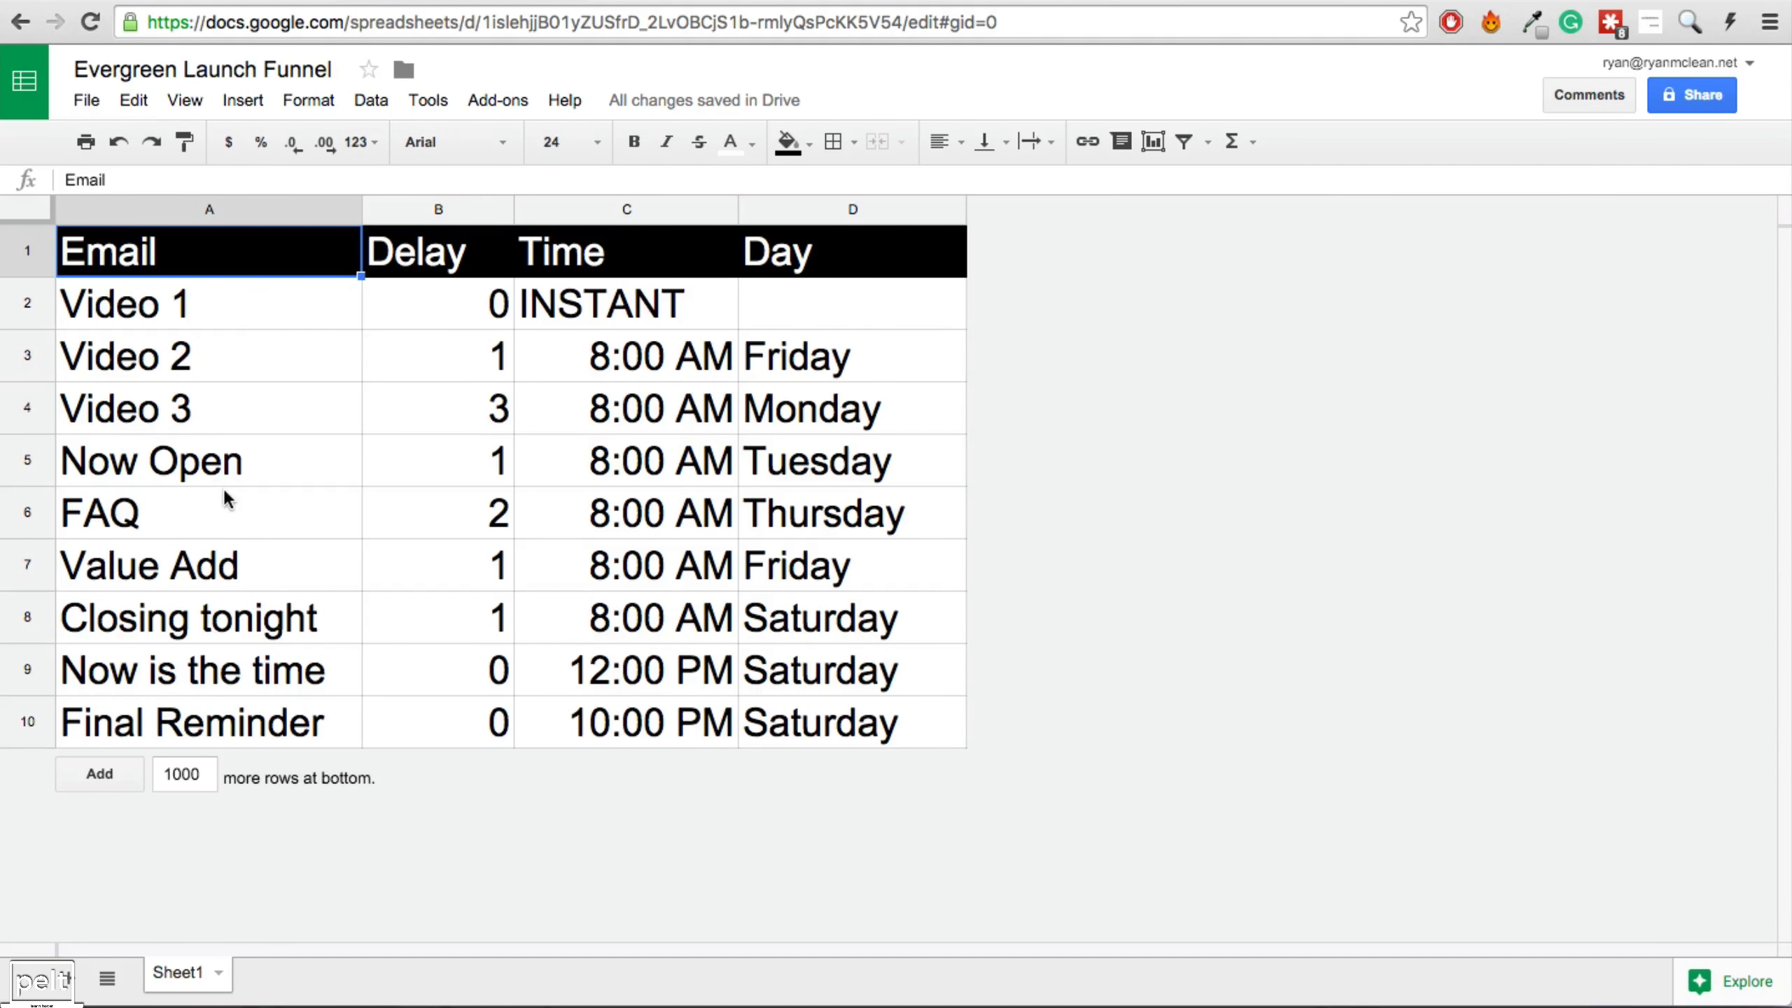
click(230, 316)
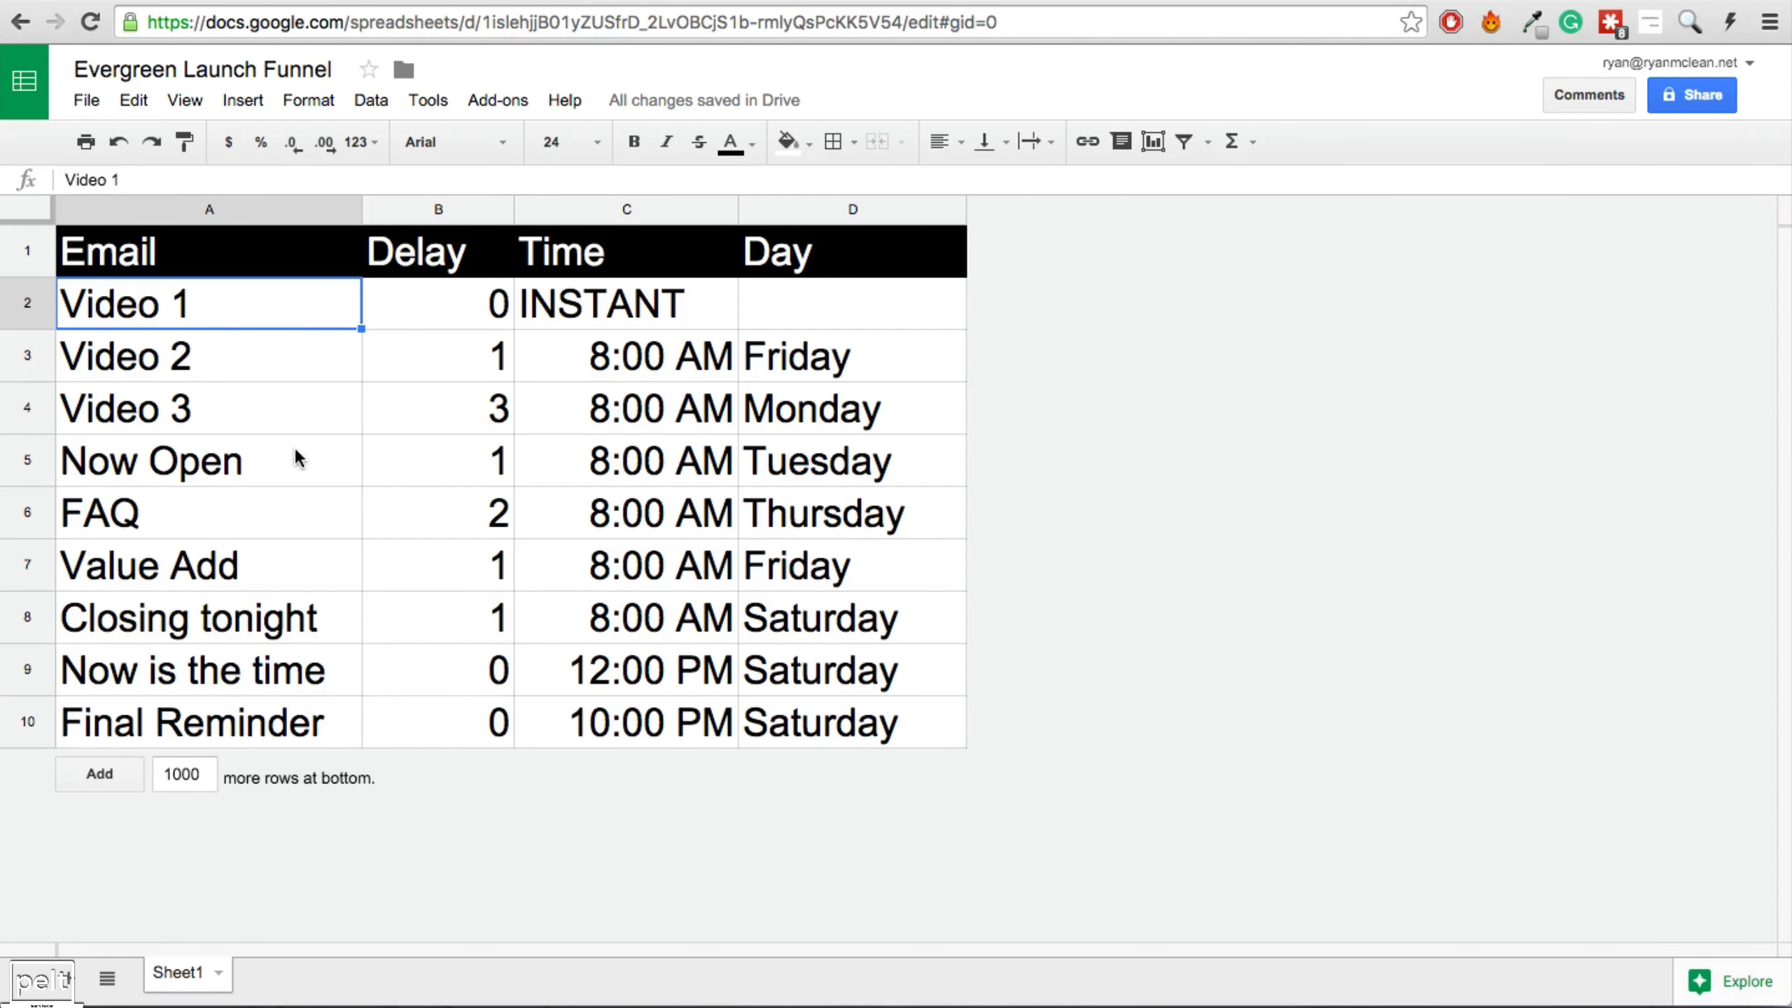
click(252, 361)
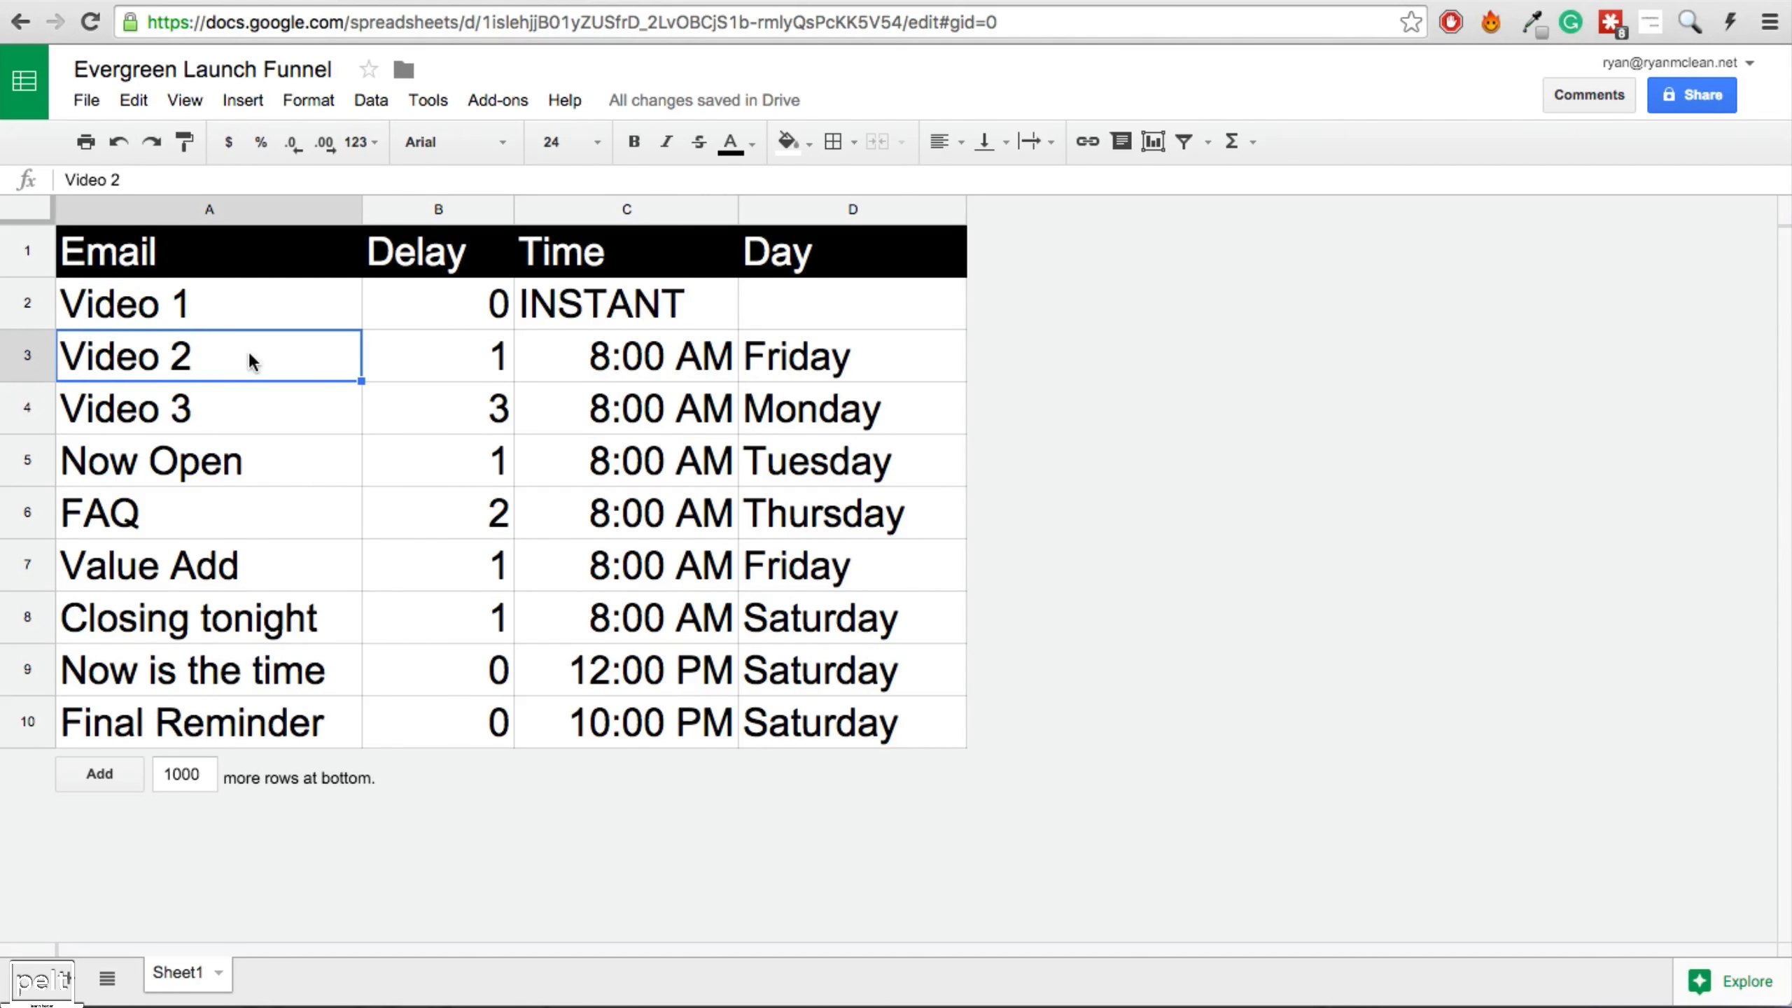
click(442, 364)
click(844, 355)
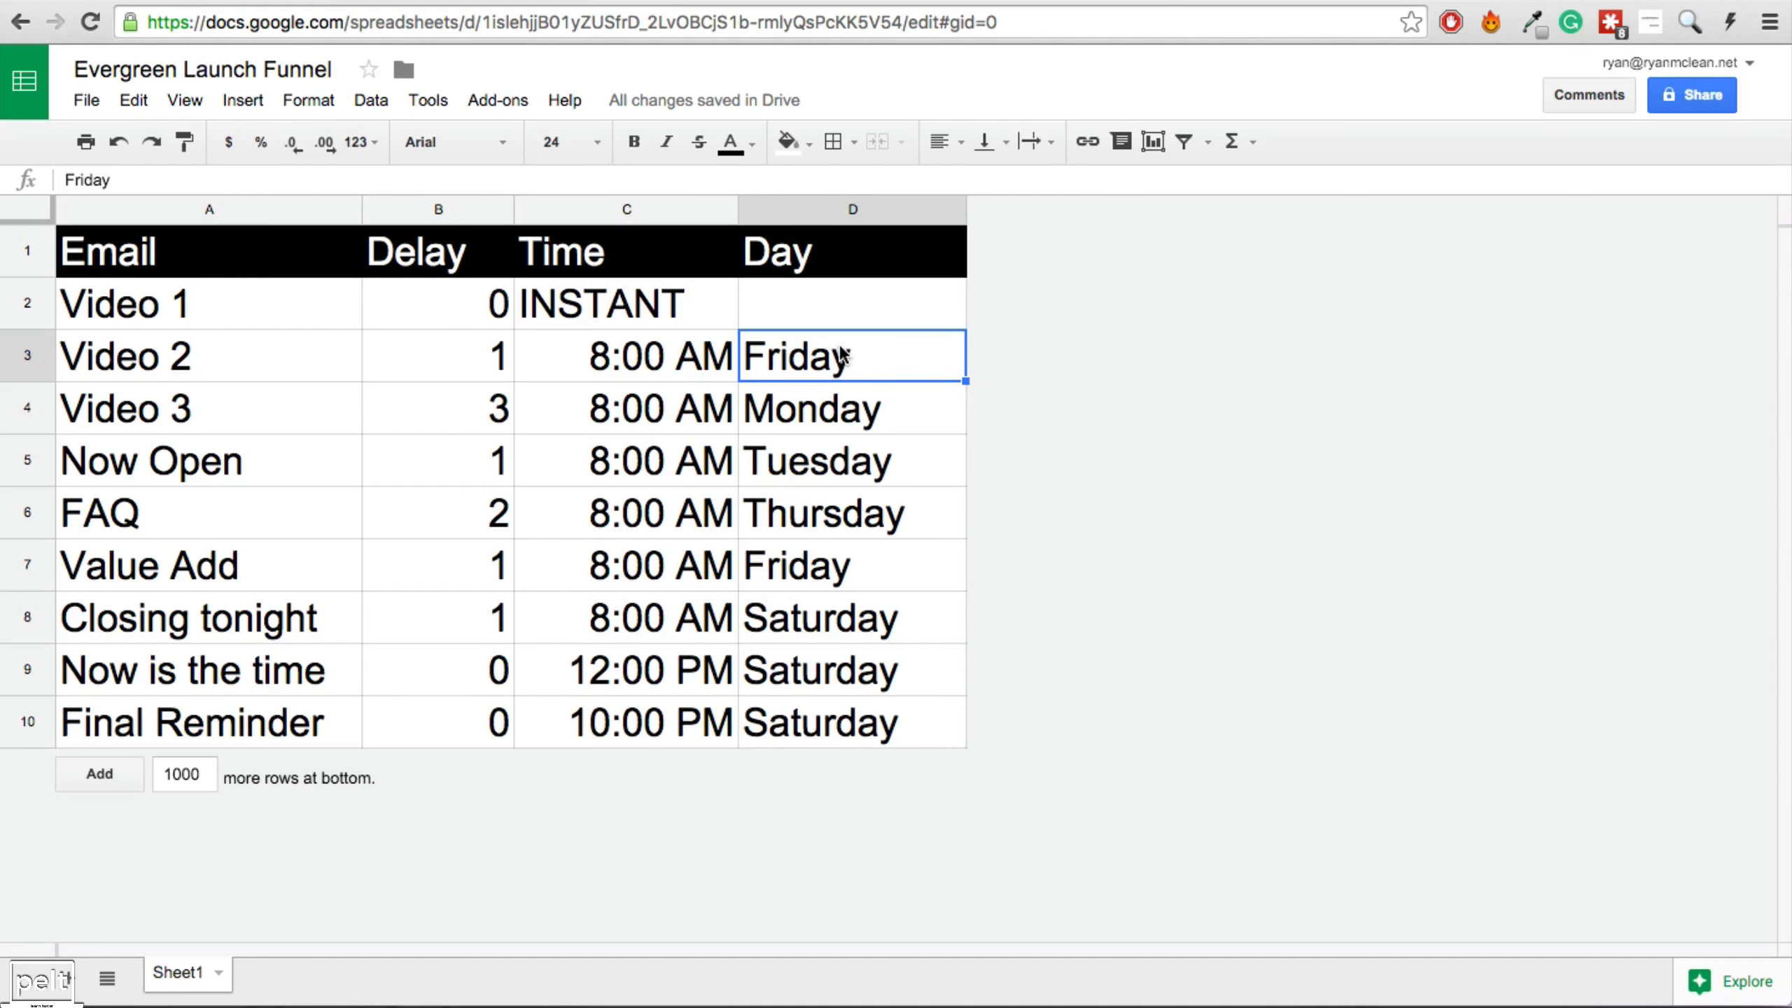
click(261, 365)
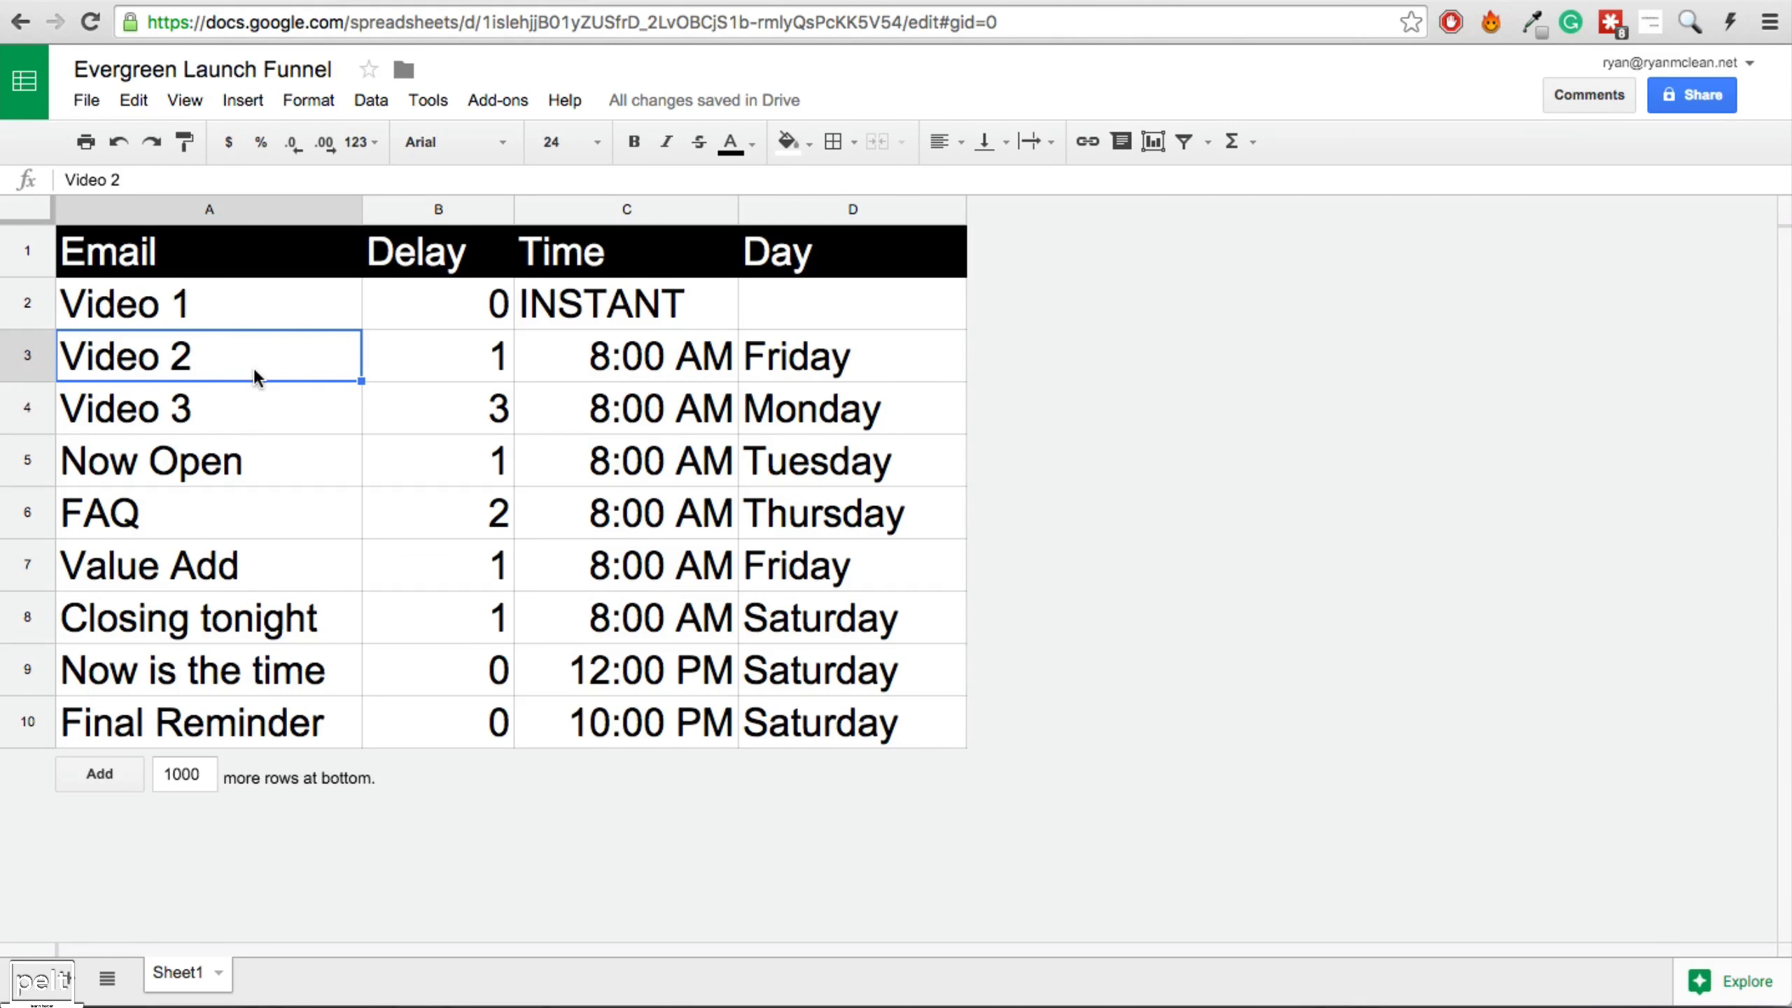
click(231, 423)
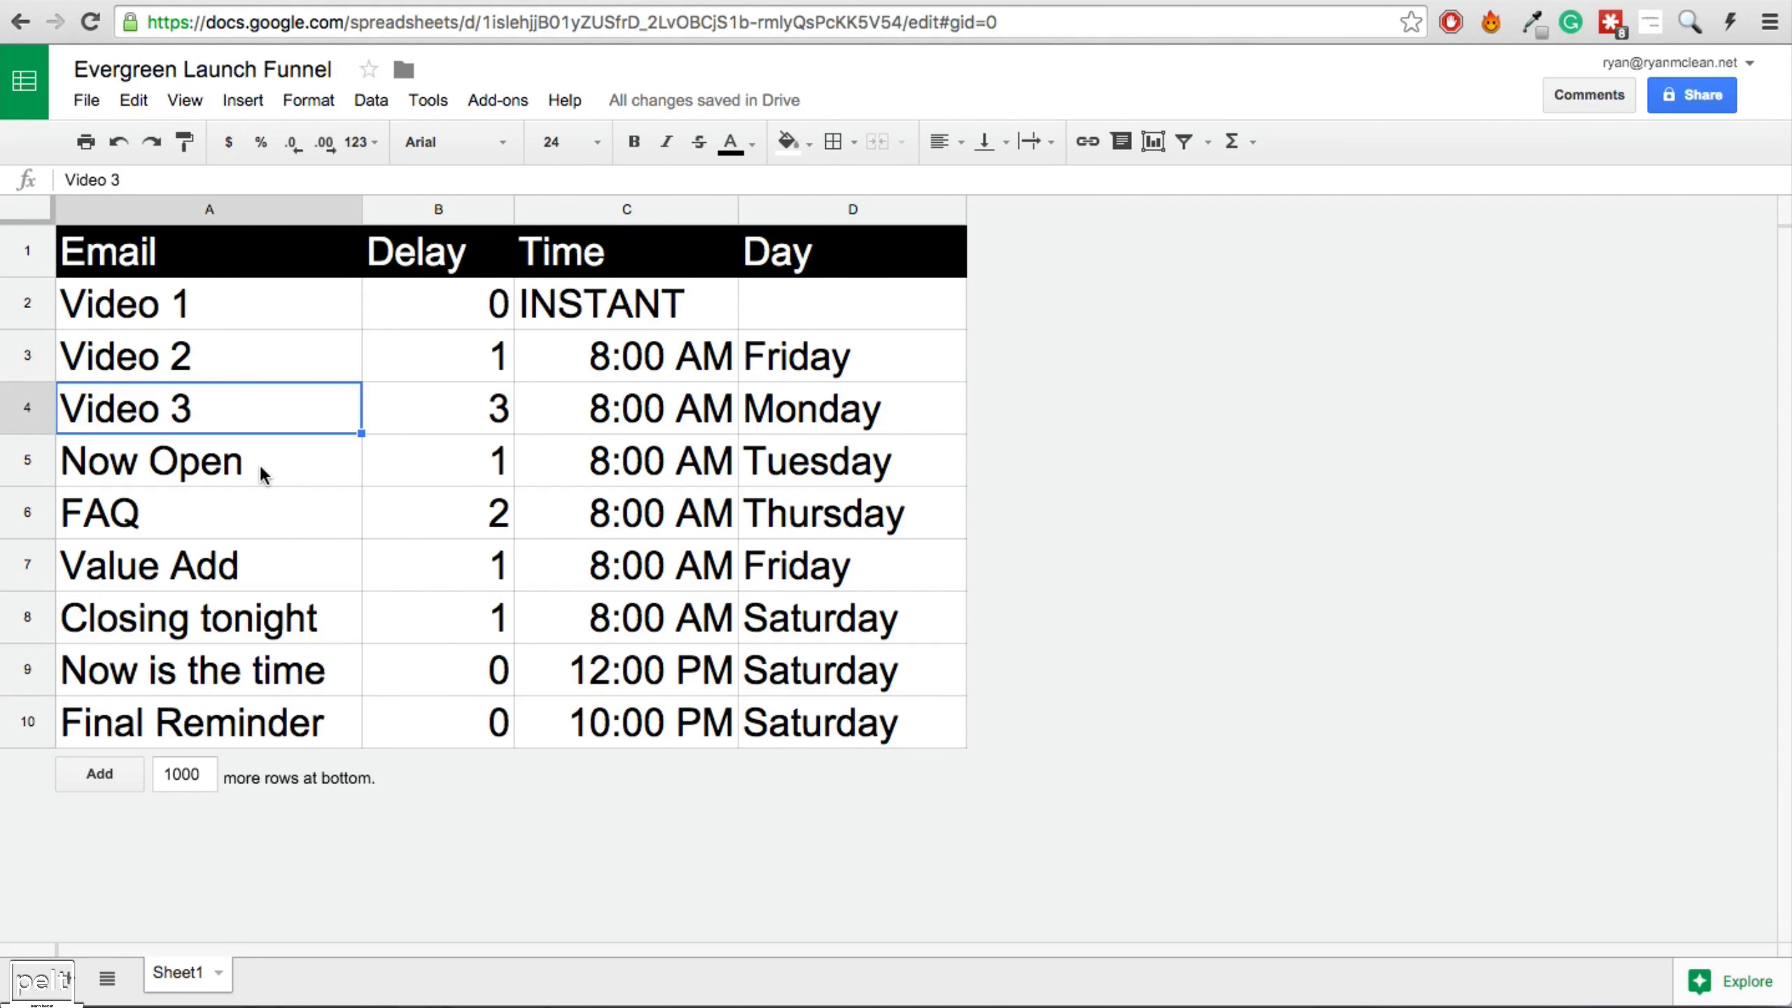
click(245, 478)
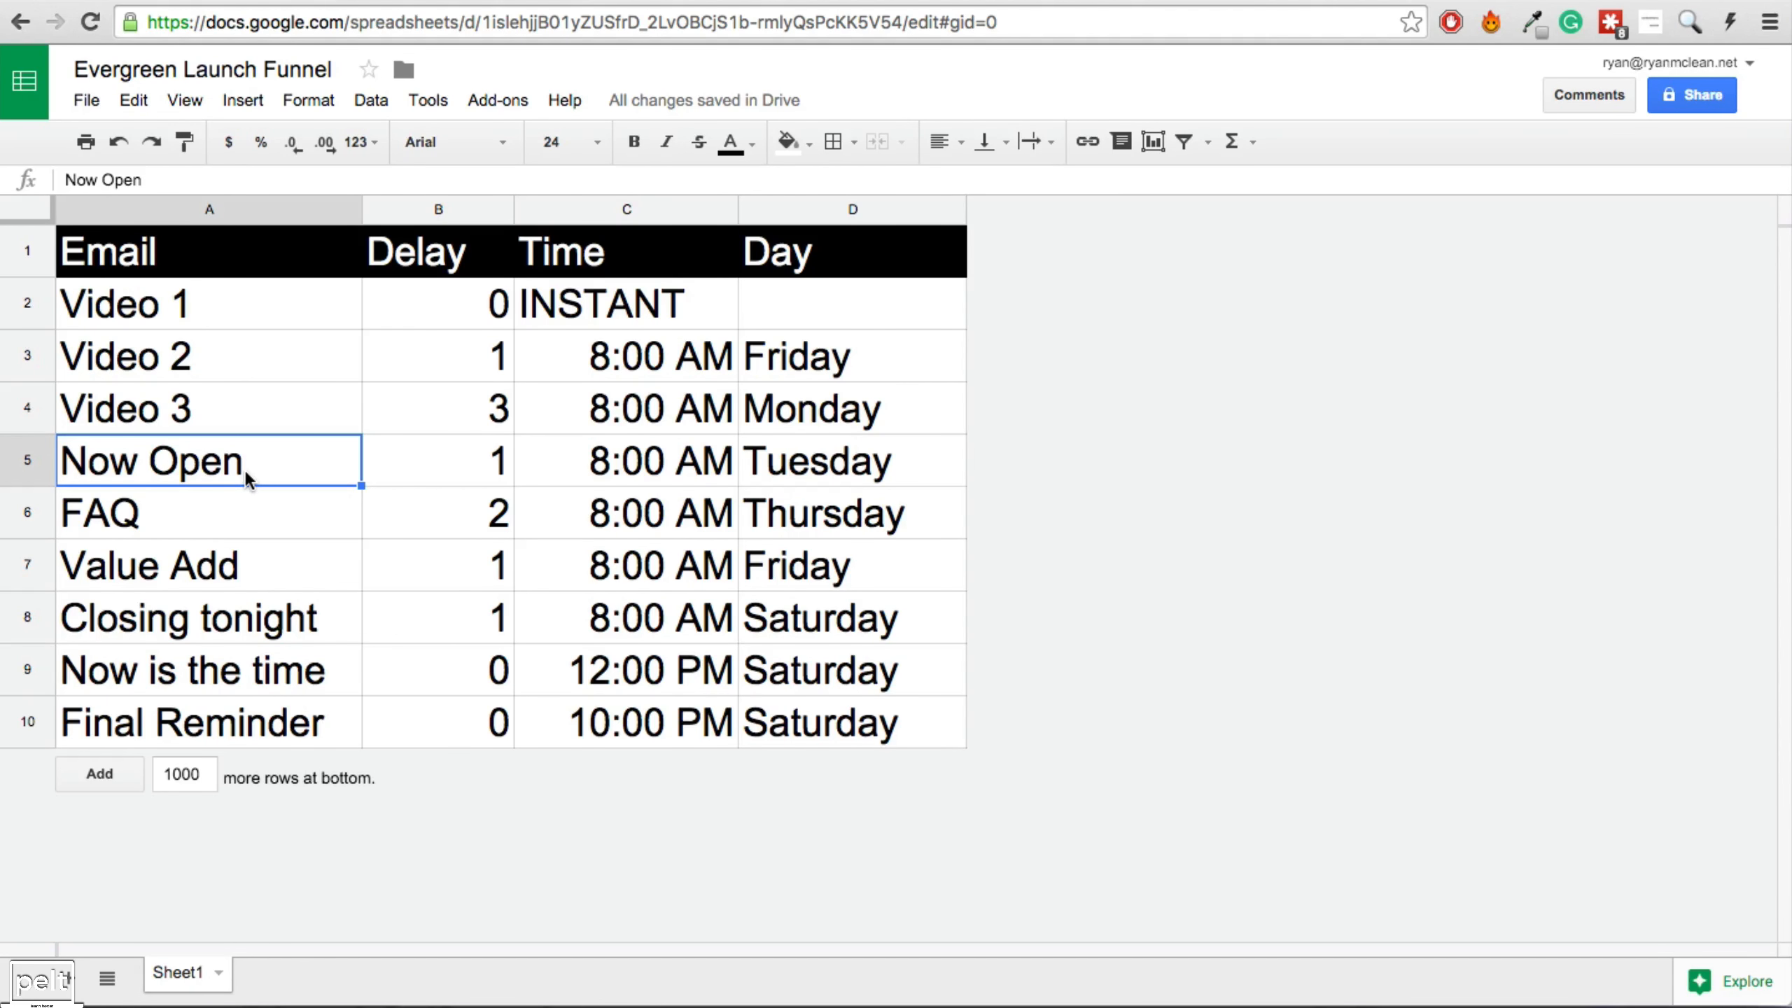
click(237, 515)
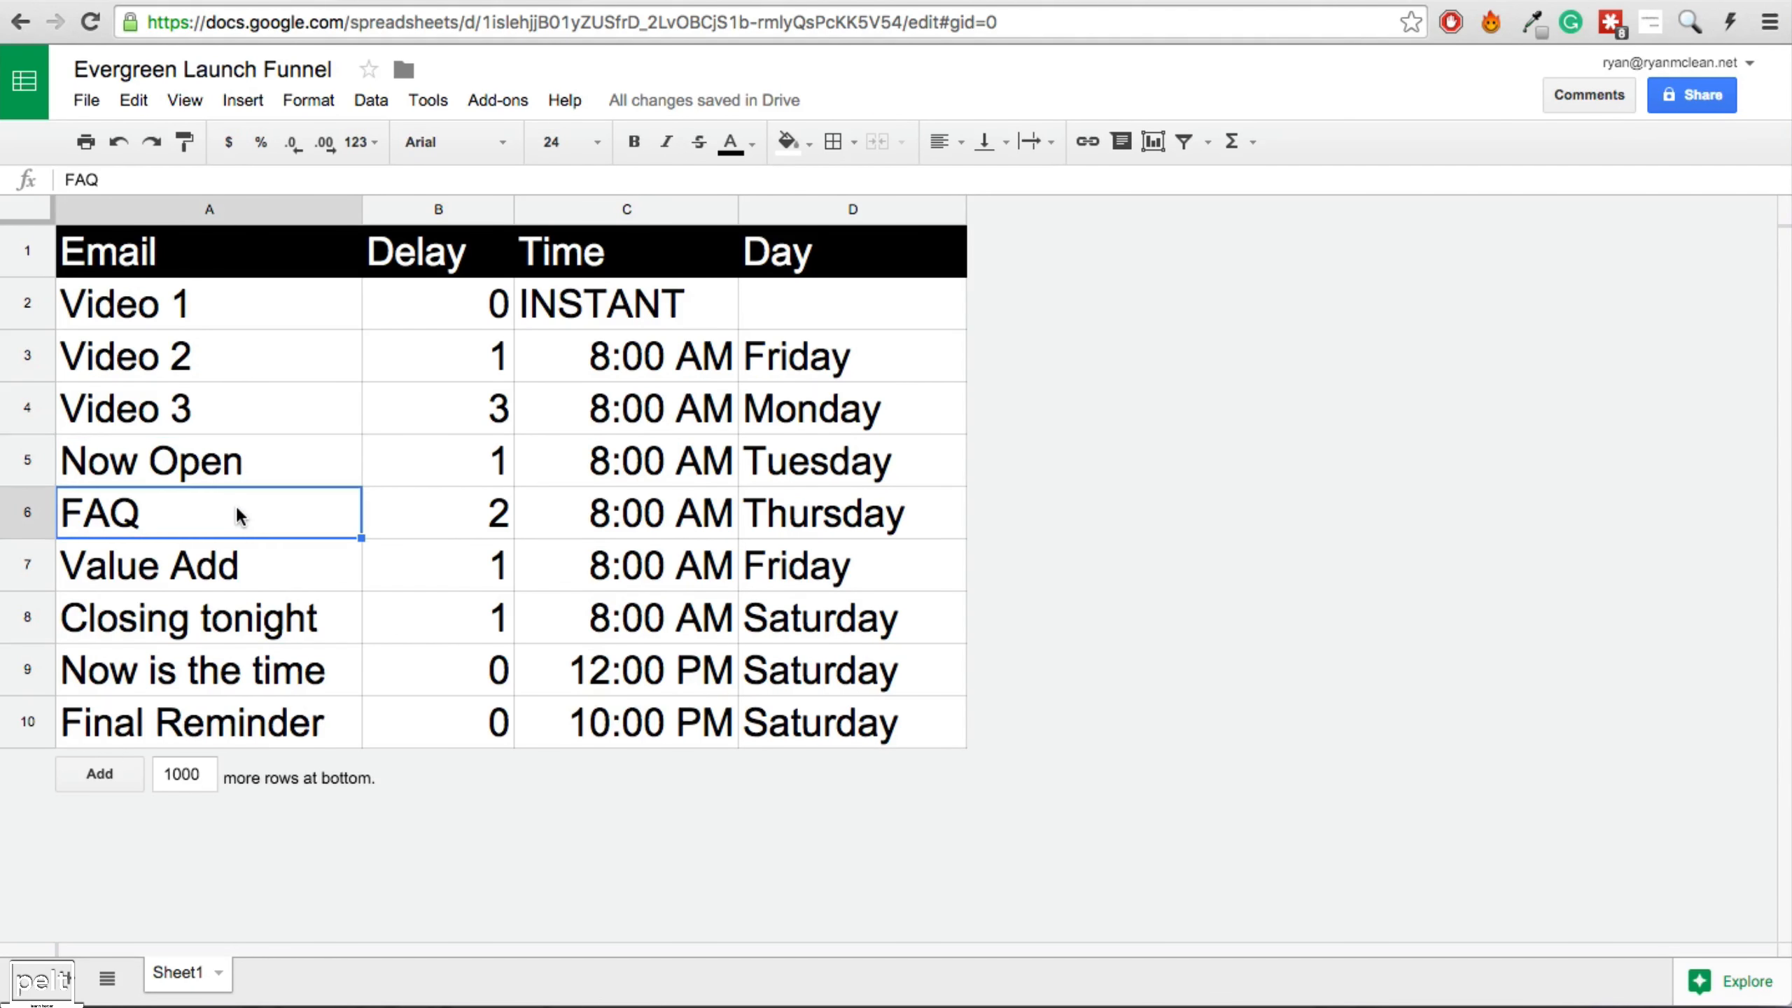
click(225, 572)
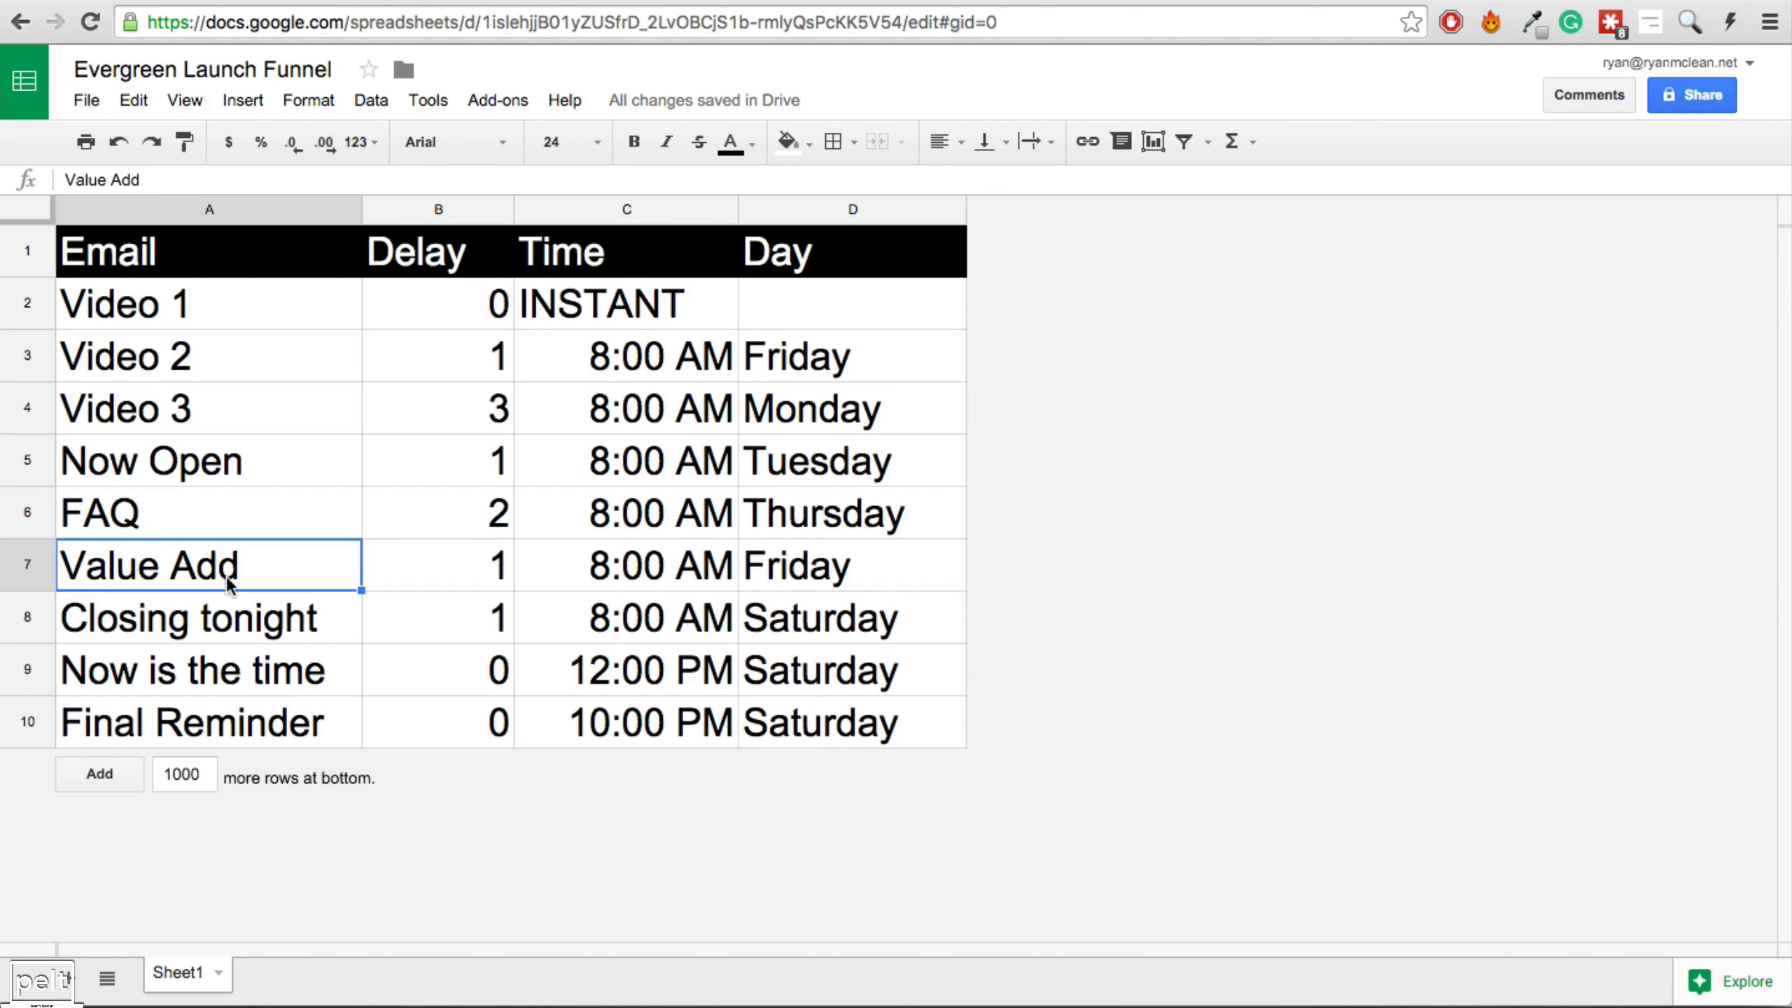
click(261, 623)
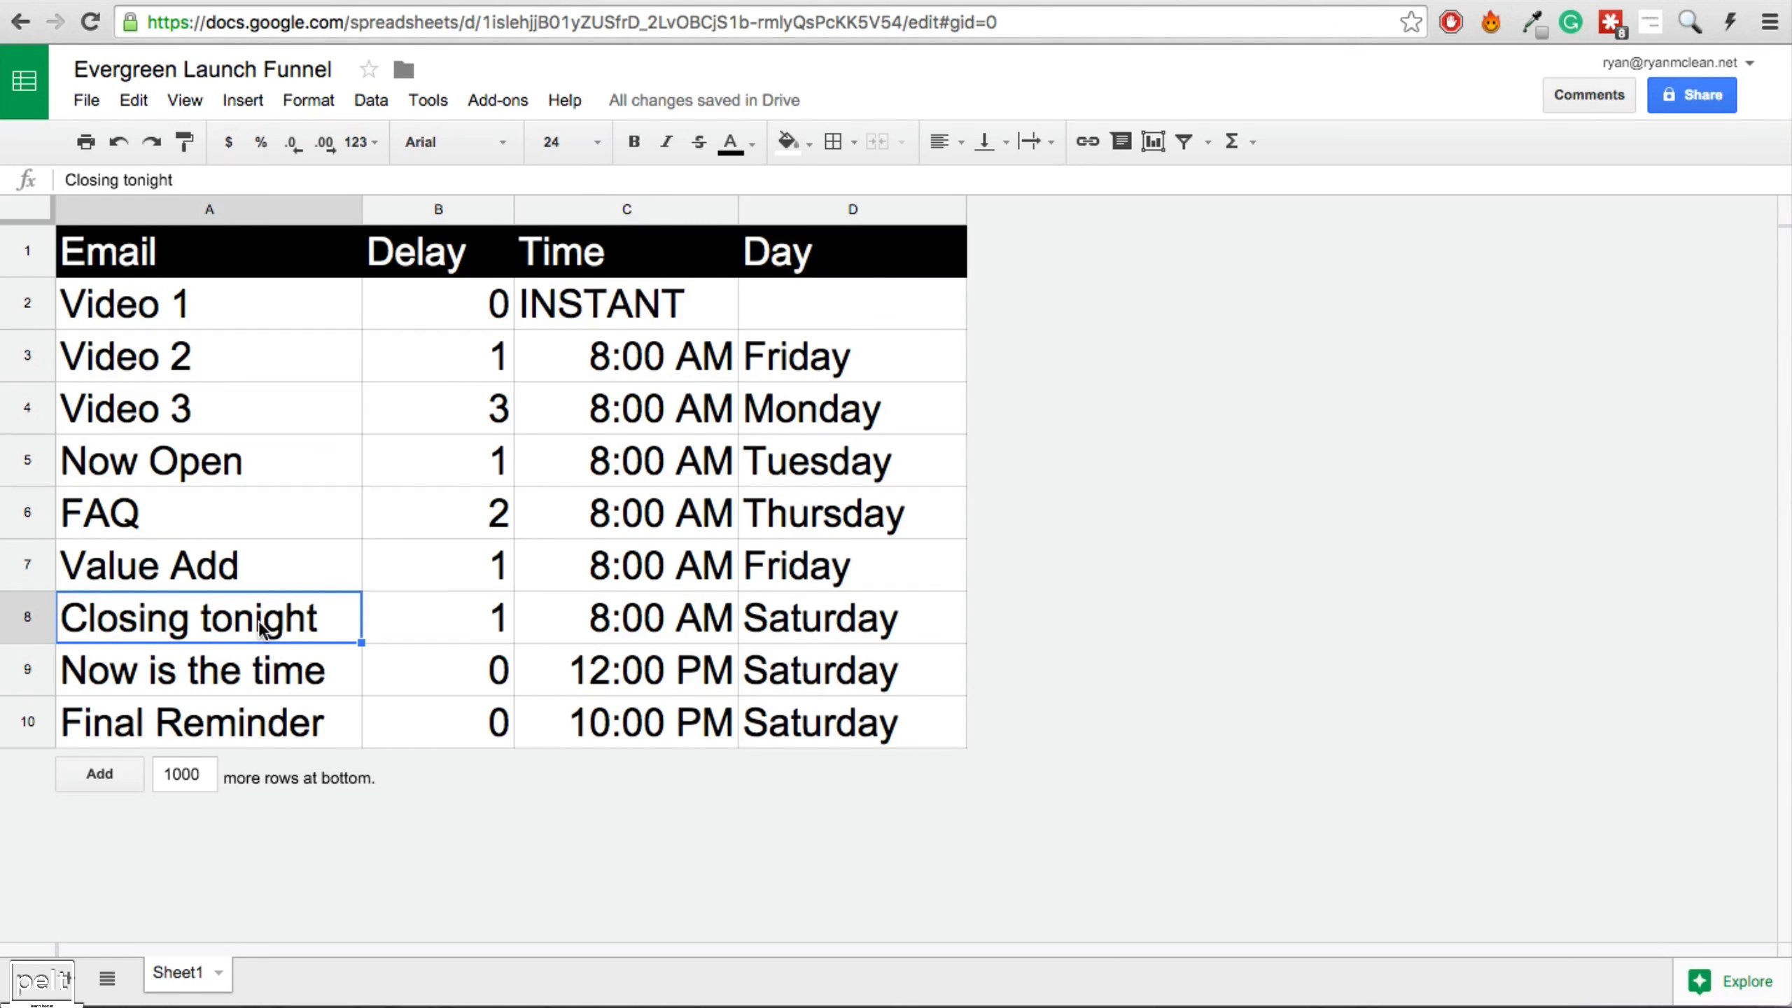
click(250, 680)
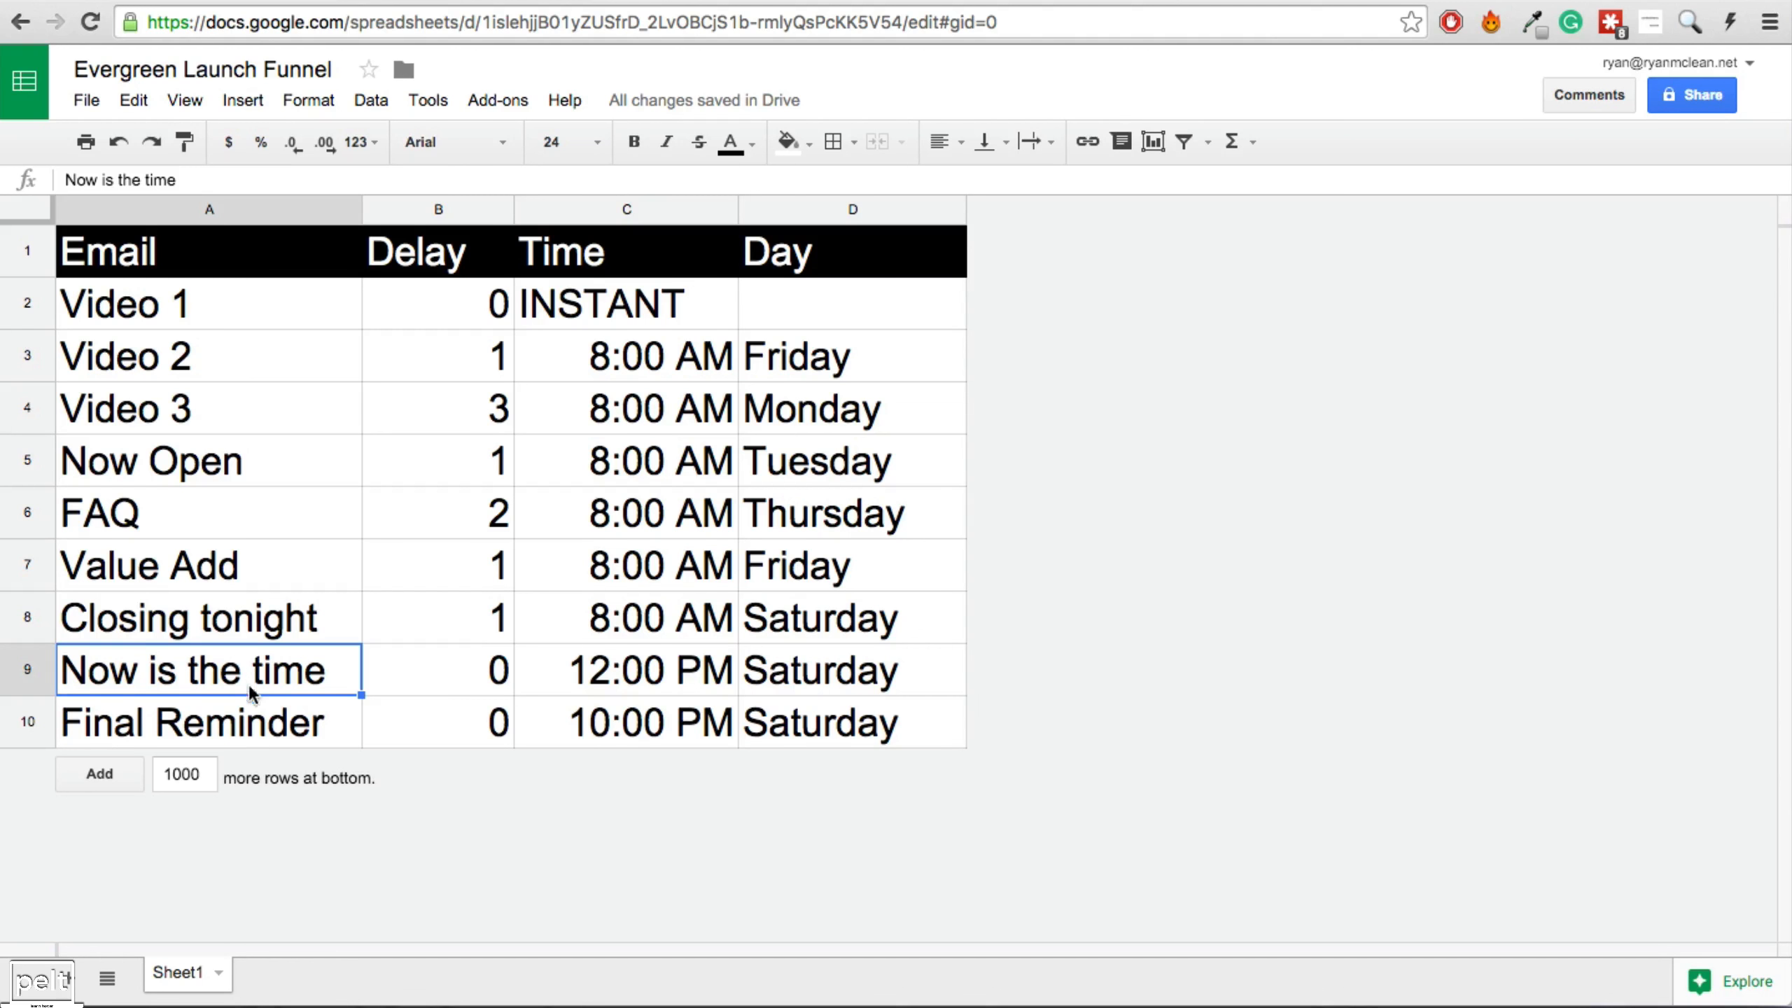
click(233, 740)
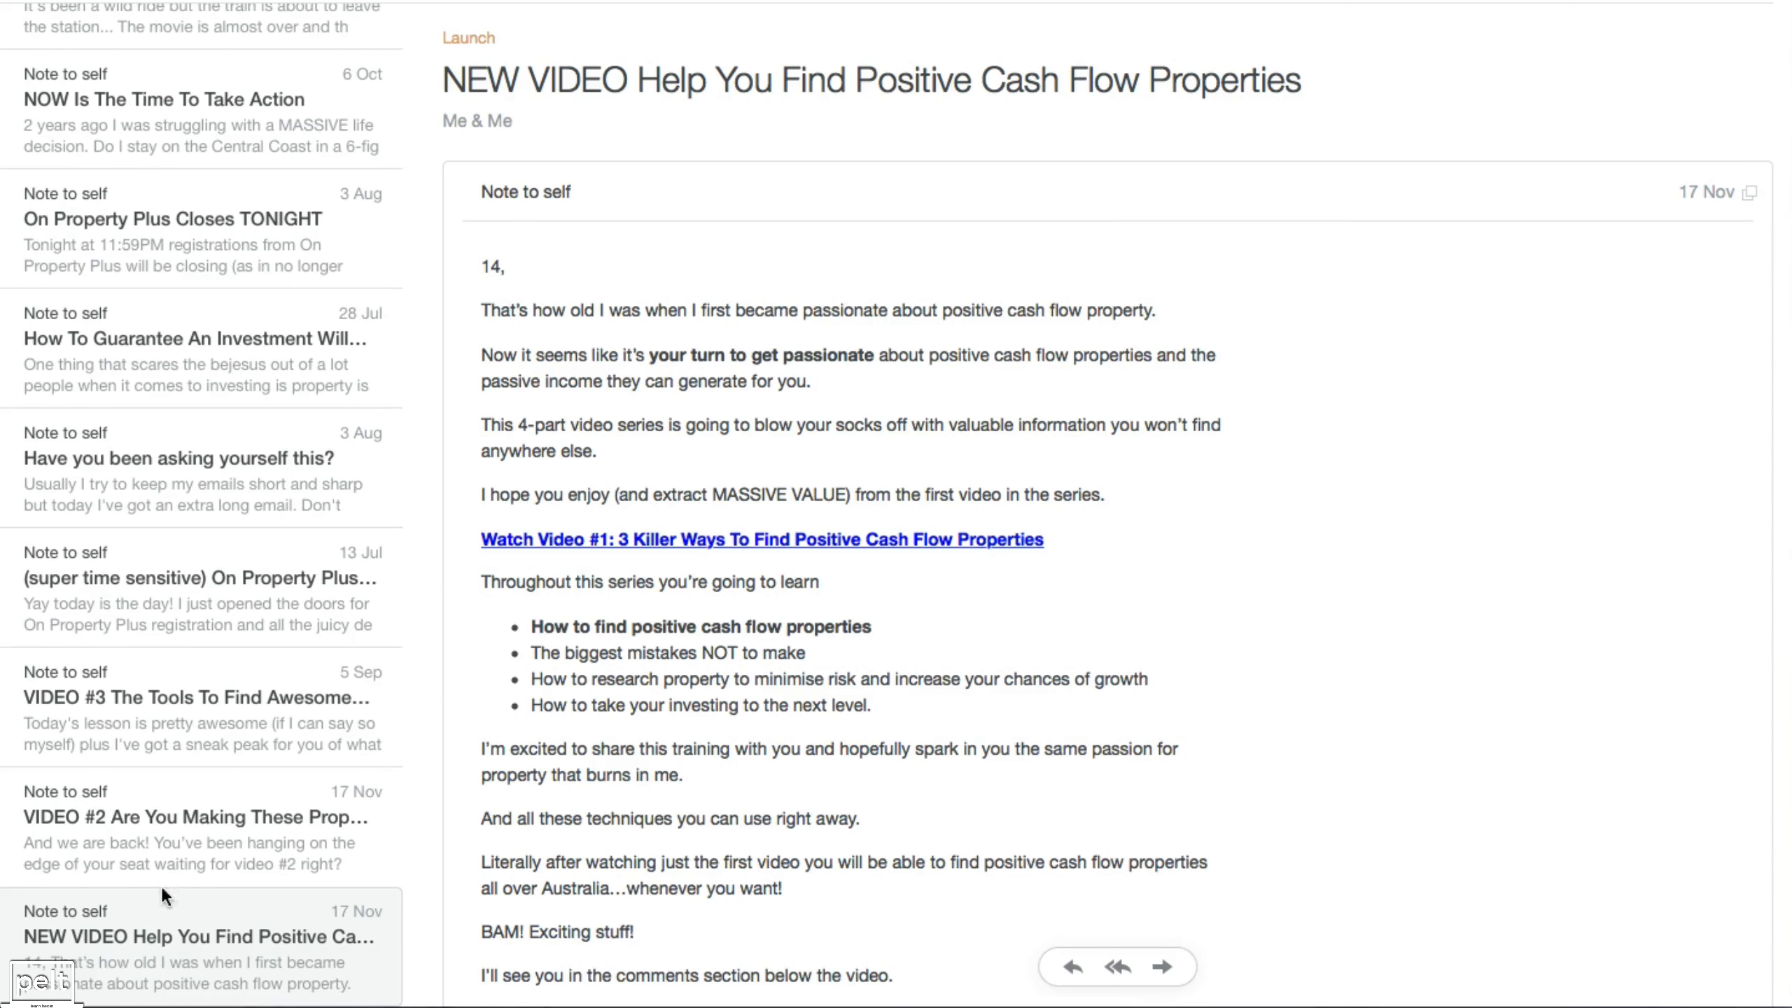
Read the VIDEO #2, VIDEO #3, OPEN, Closes TONIGHT and NOW Is The Time launch emails in turn.
click(170, 833)
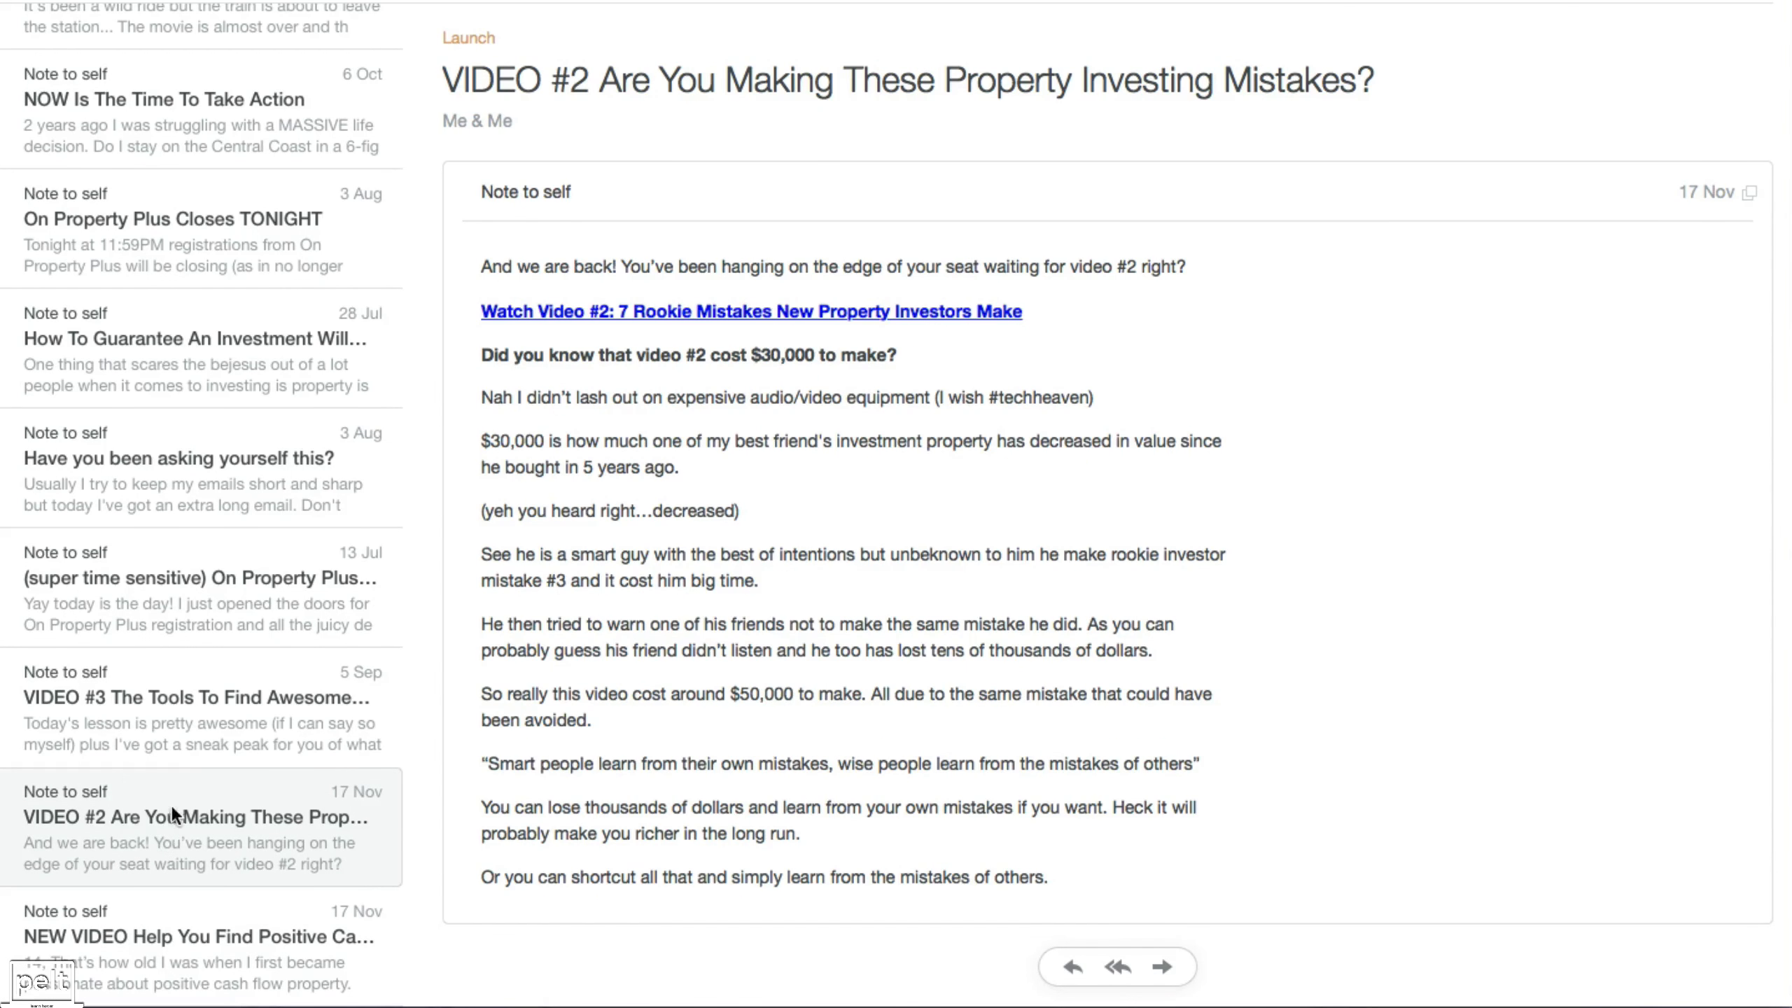
click(175, 726)
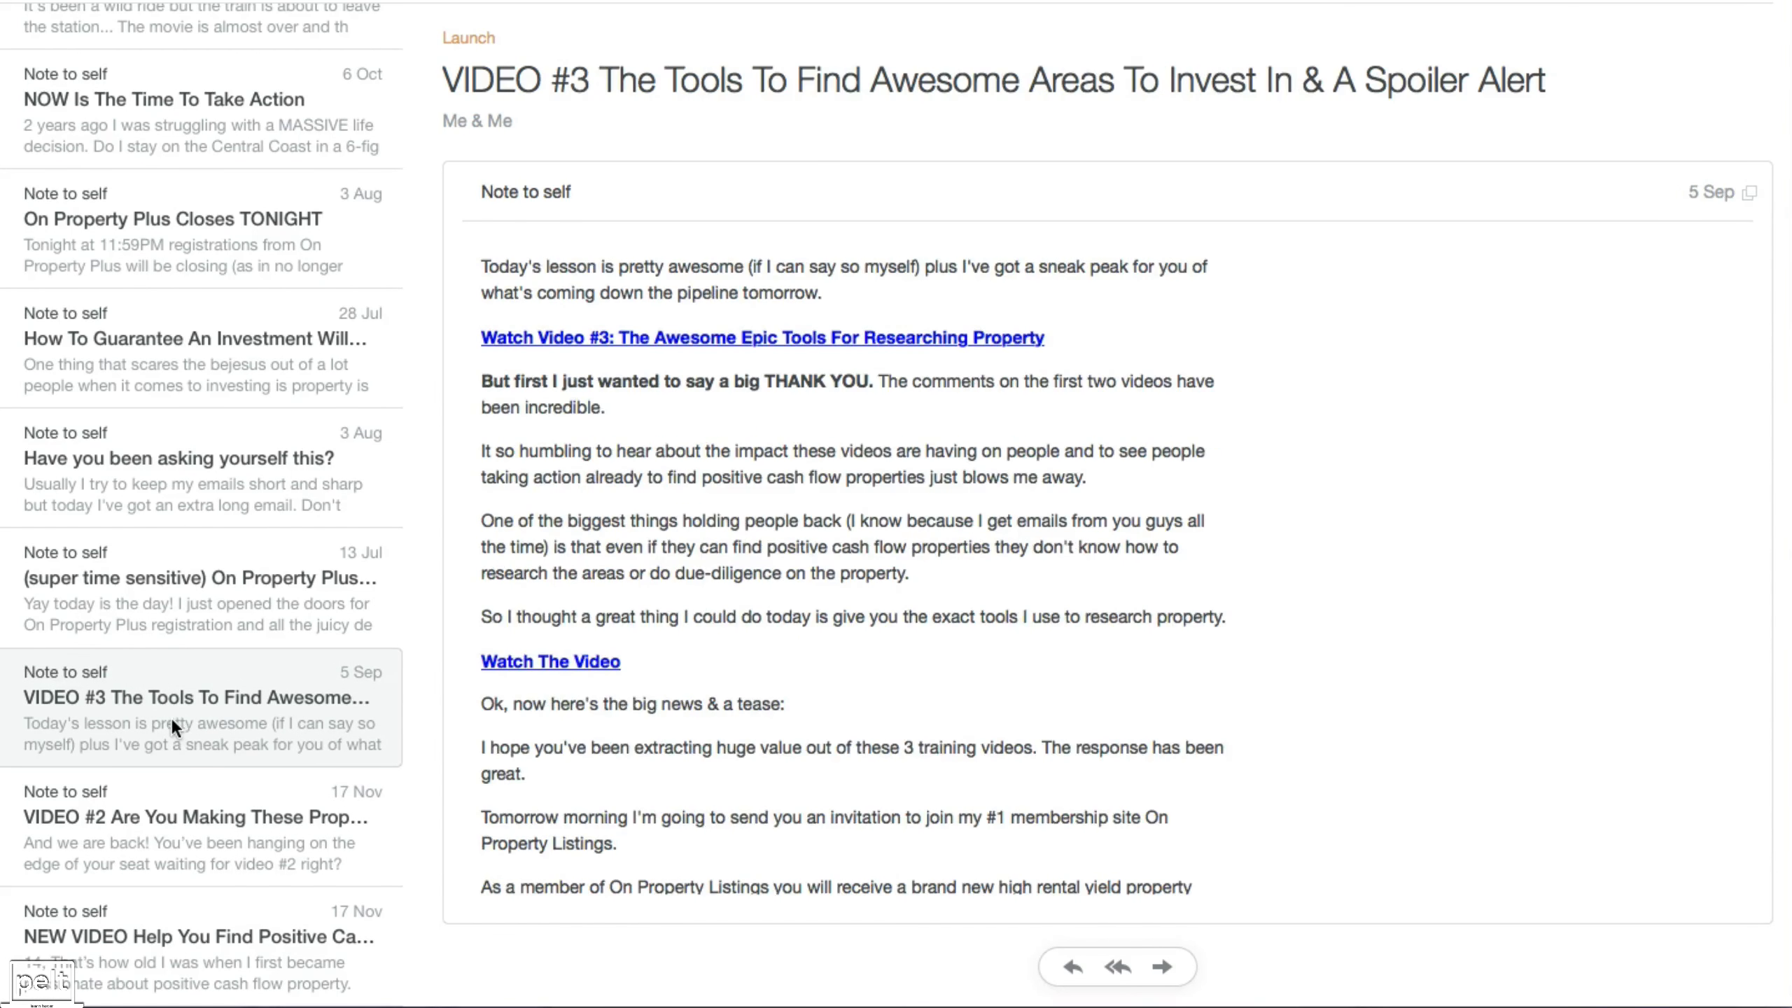
click(176, 584)
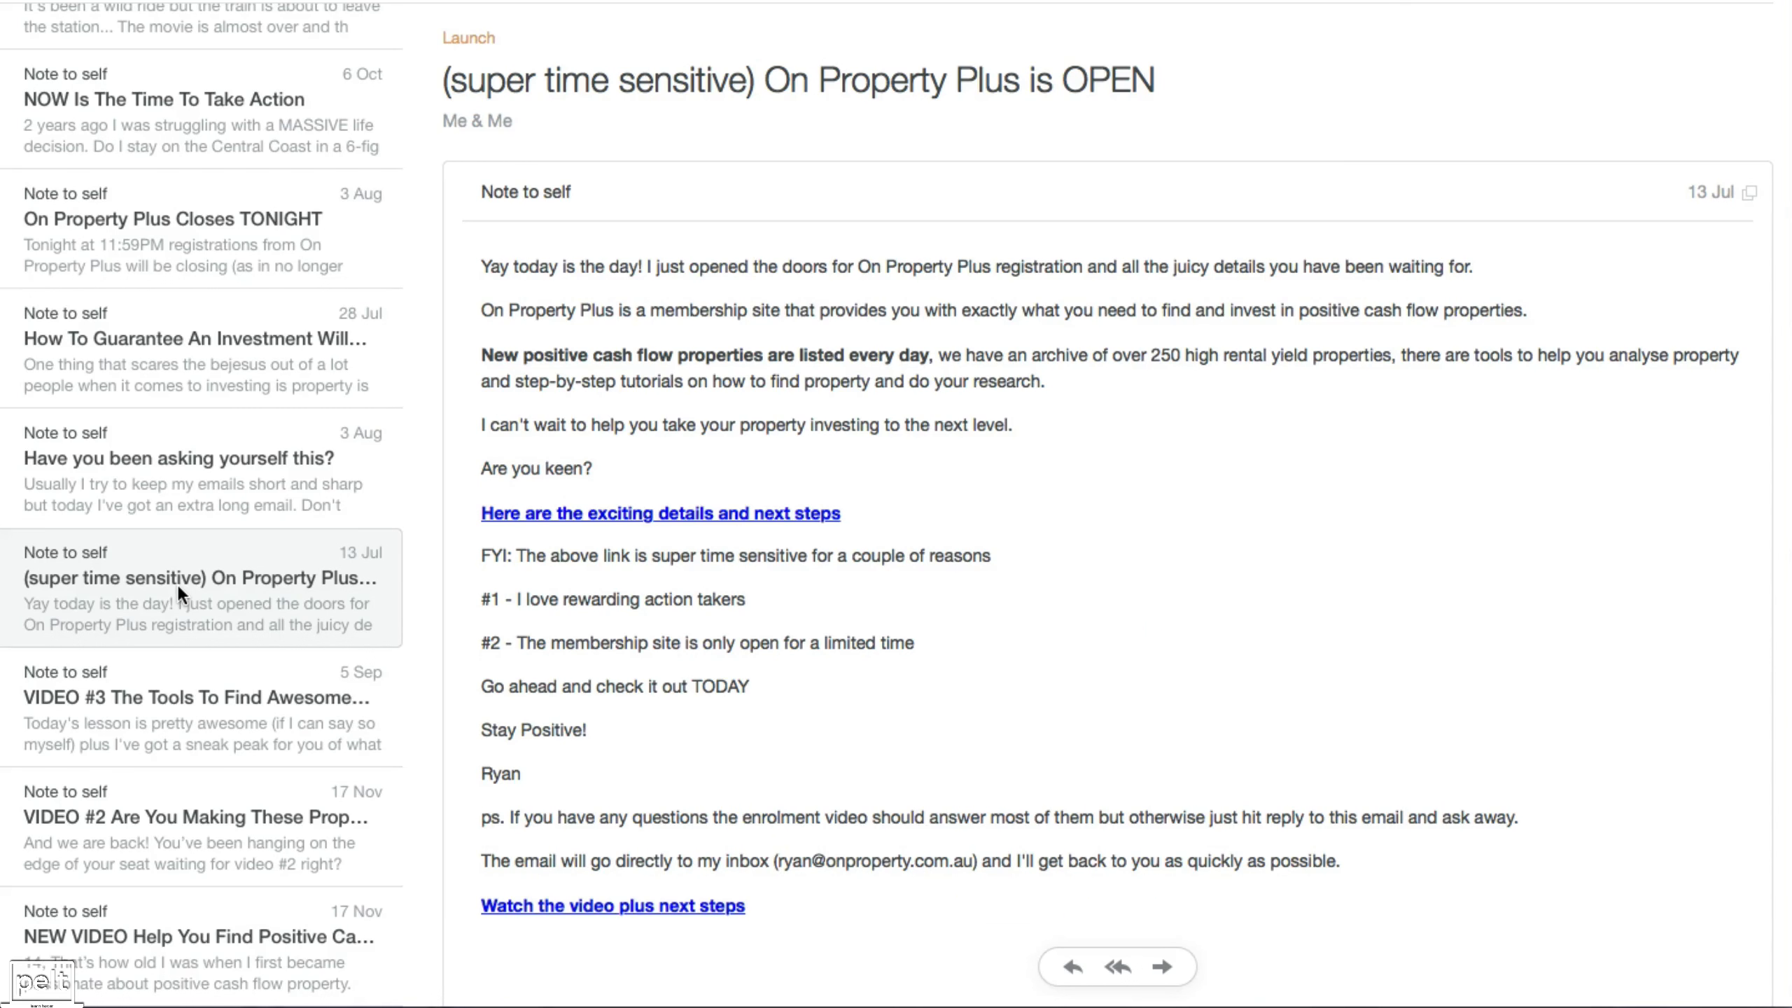
click(207, 471)
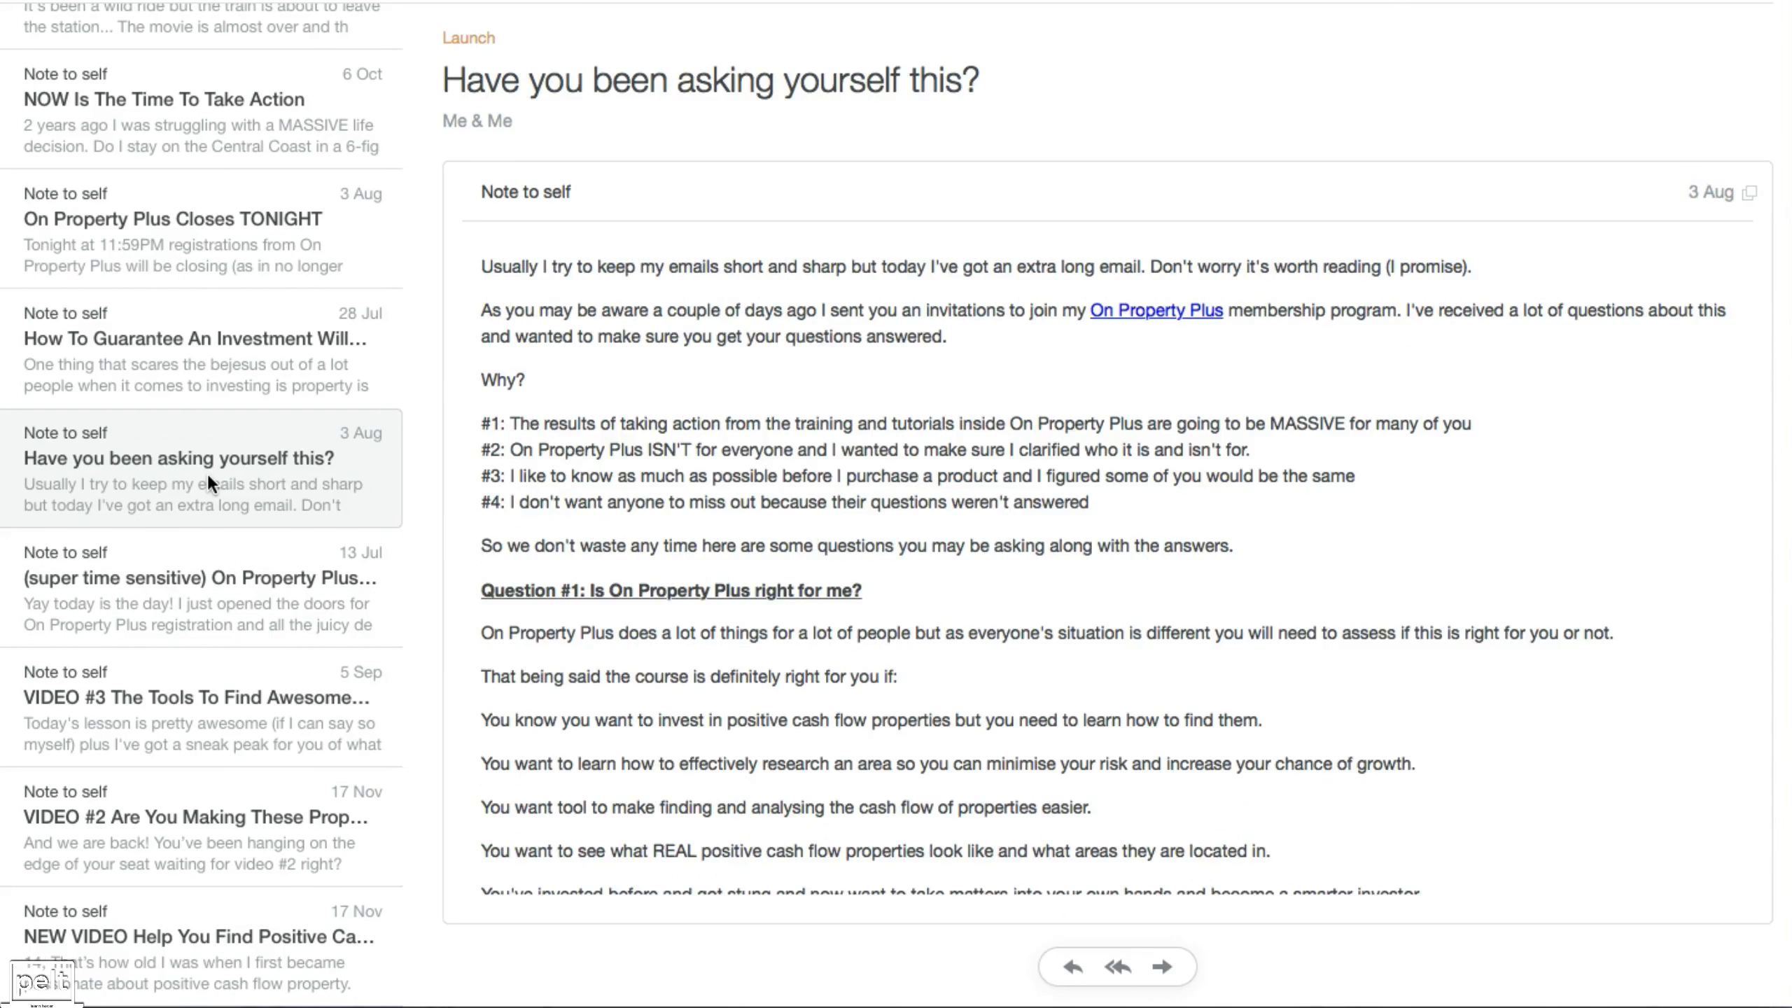
scroll(601, 581, down, 20)
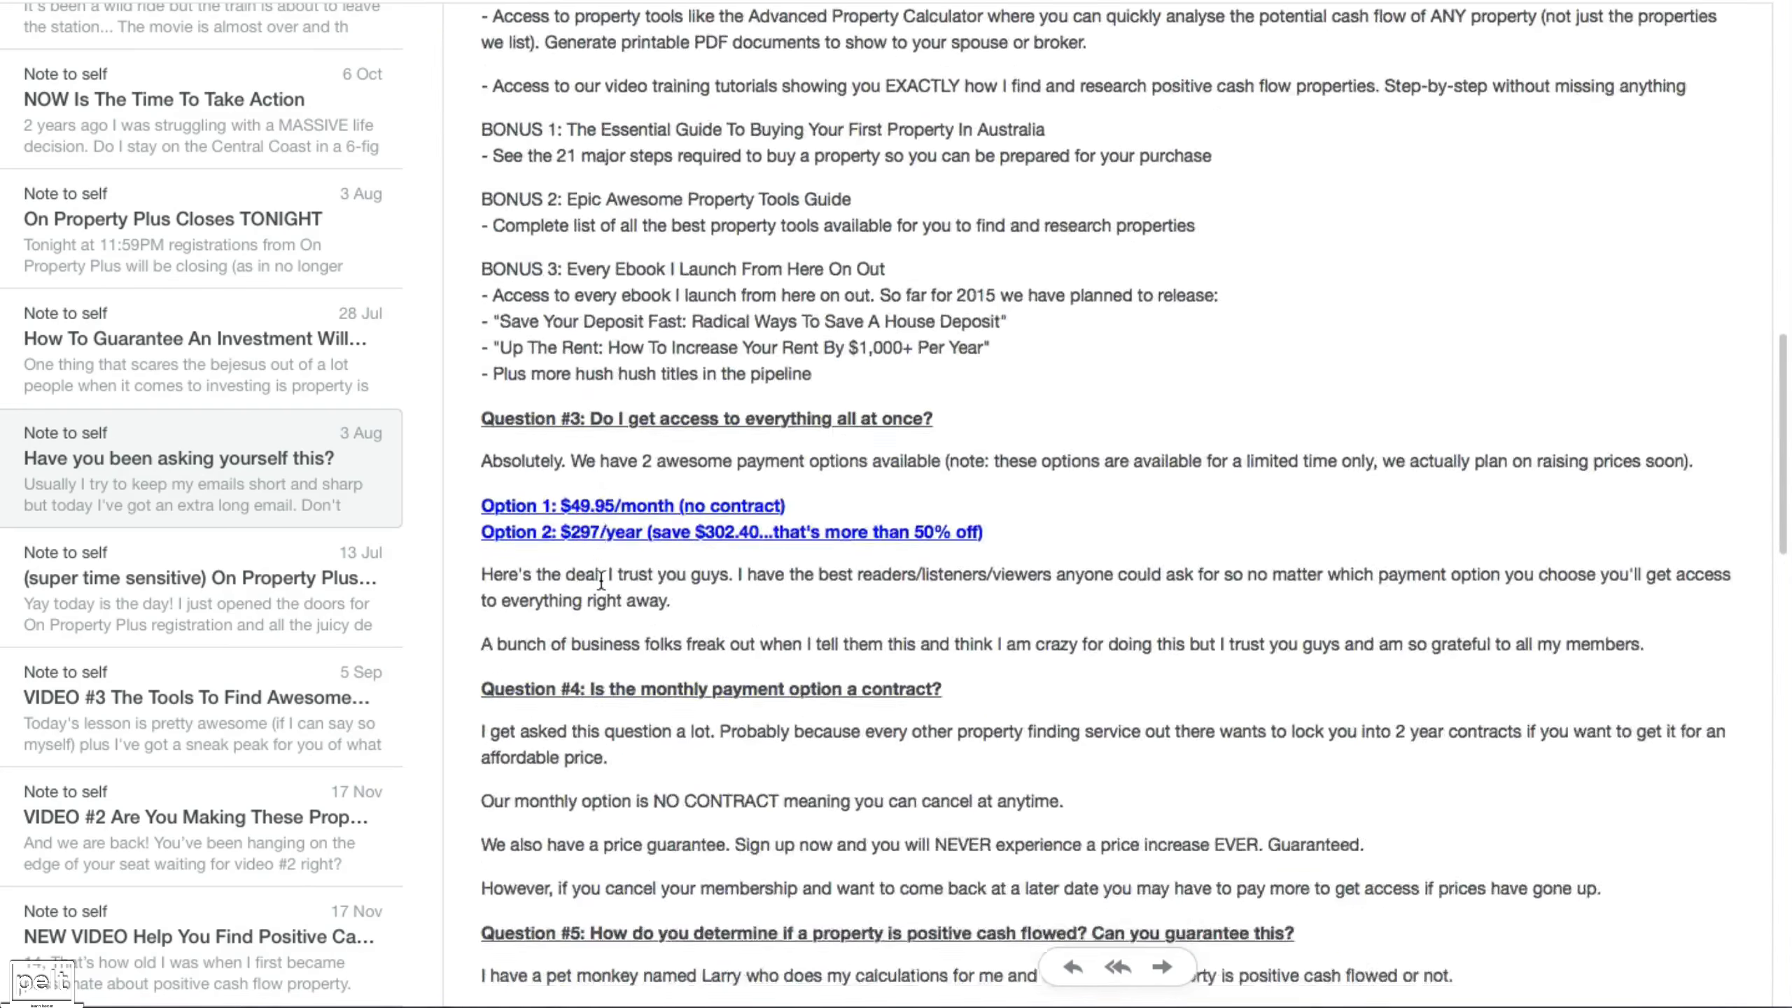
click(217, 373)
scroll(680, 375, down, 4)
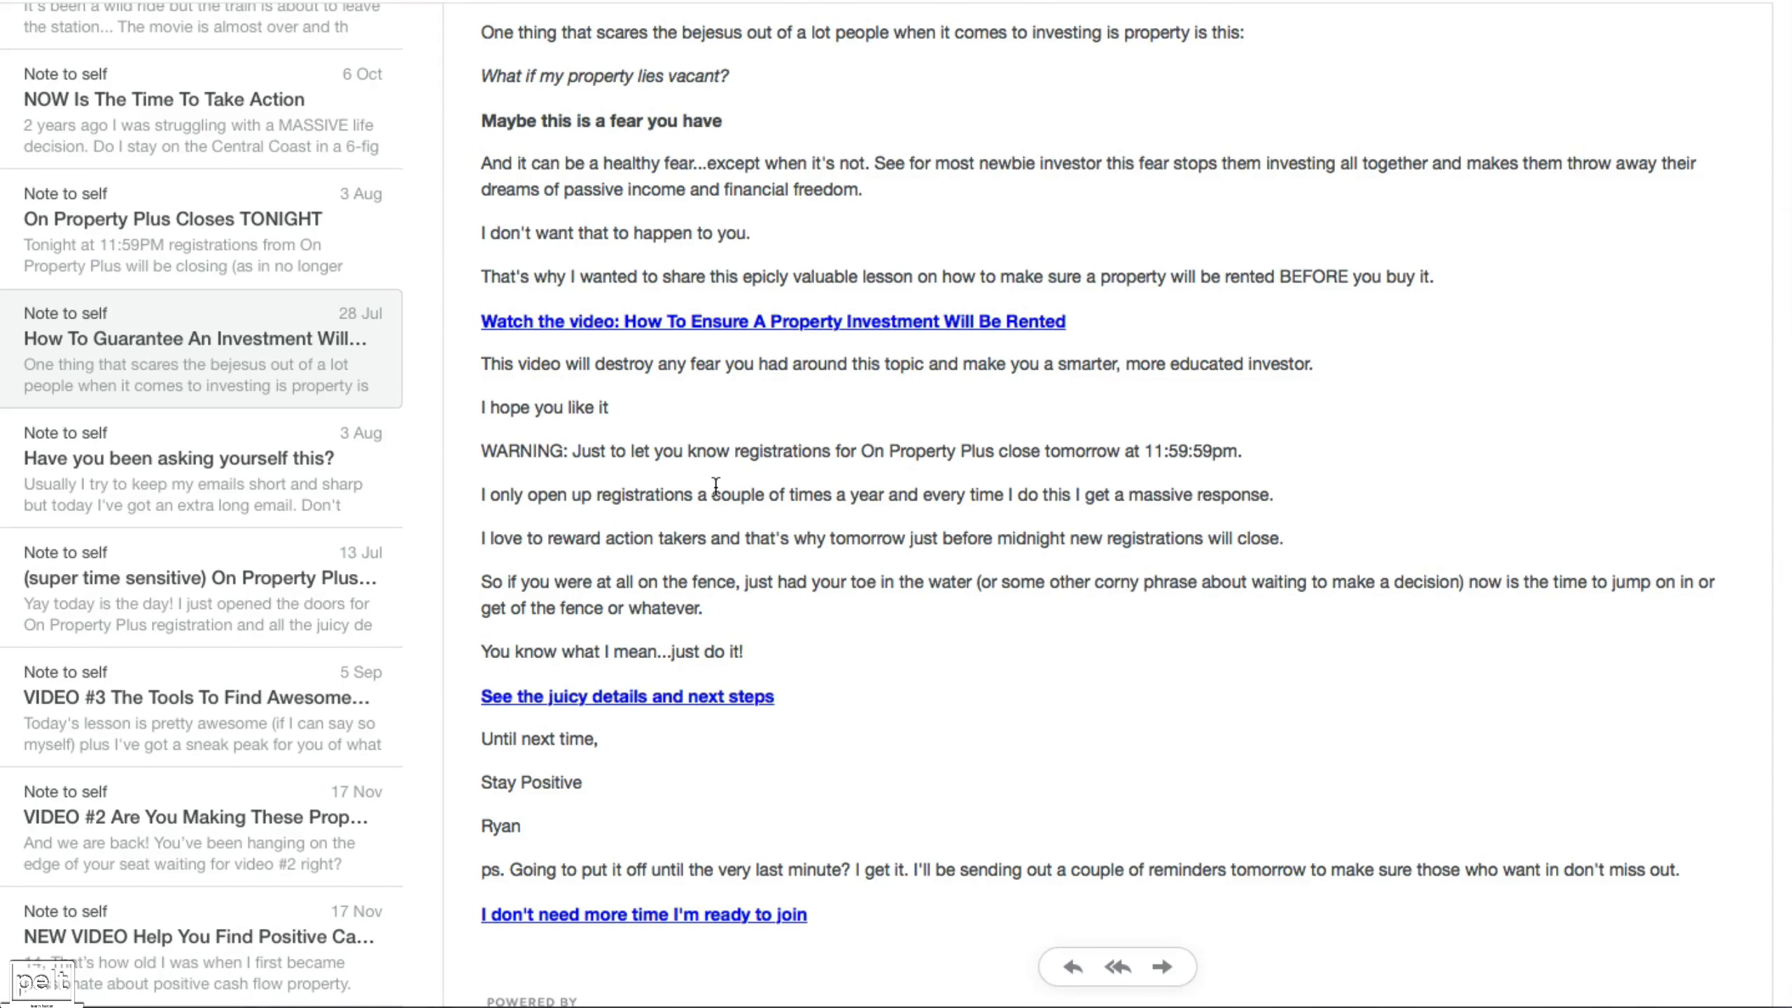
click(132, 238)
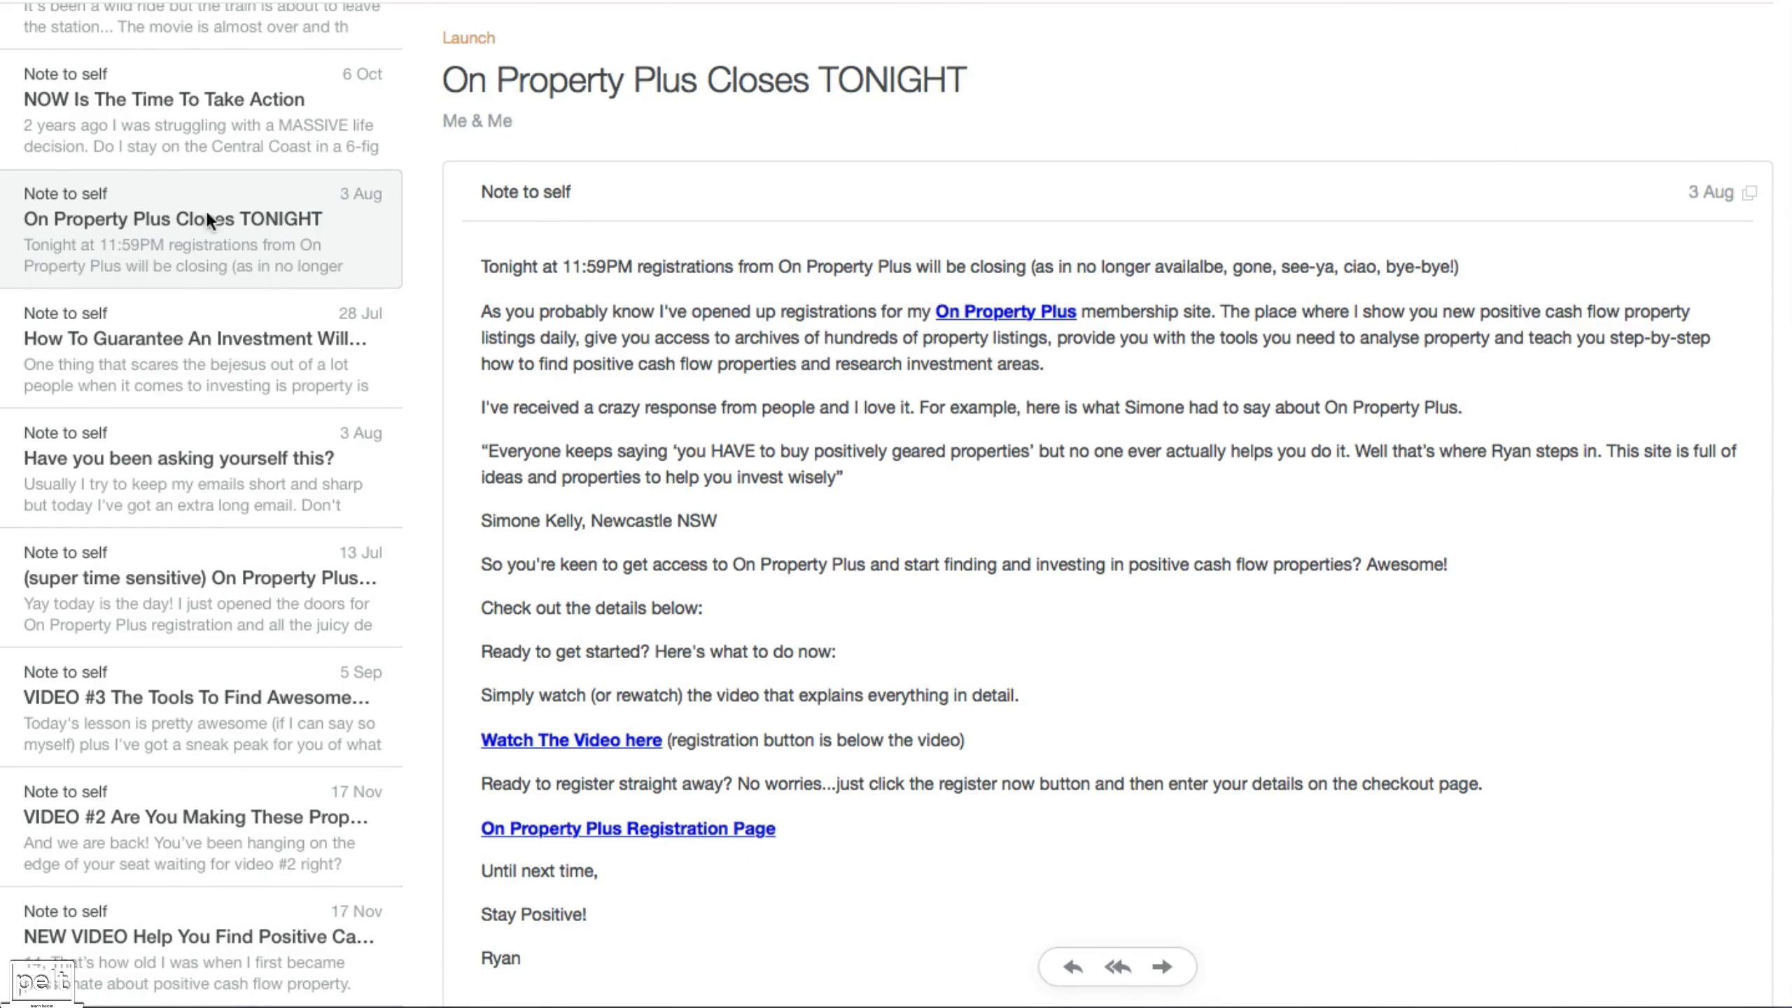
click(158, 103)
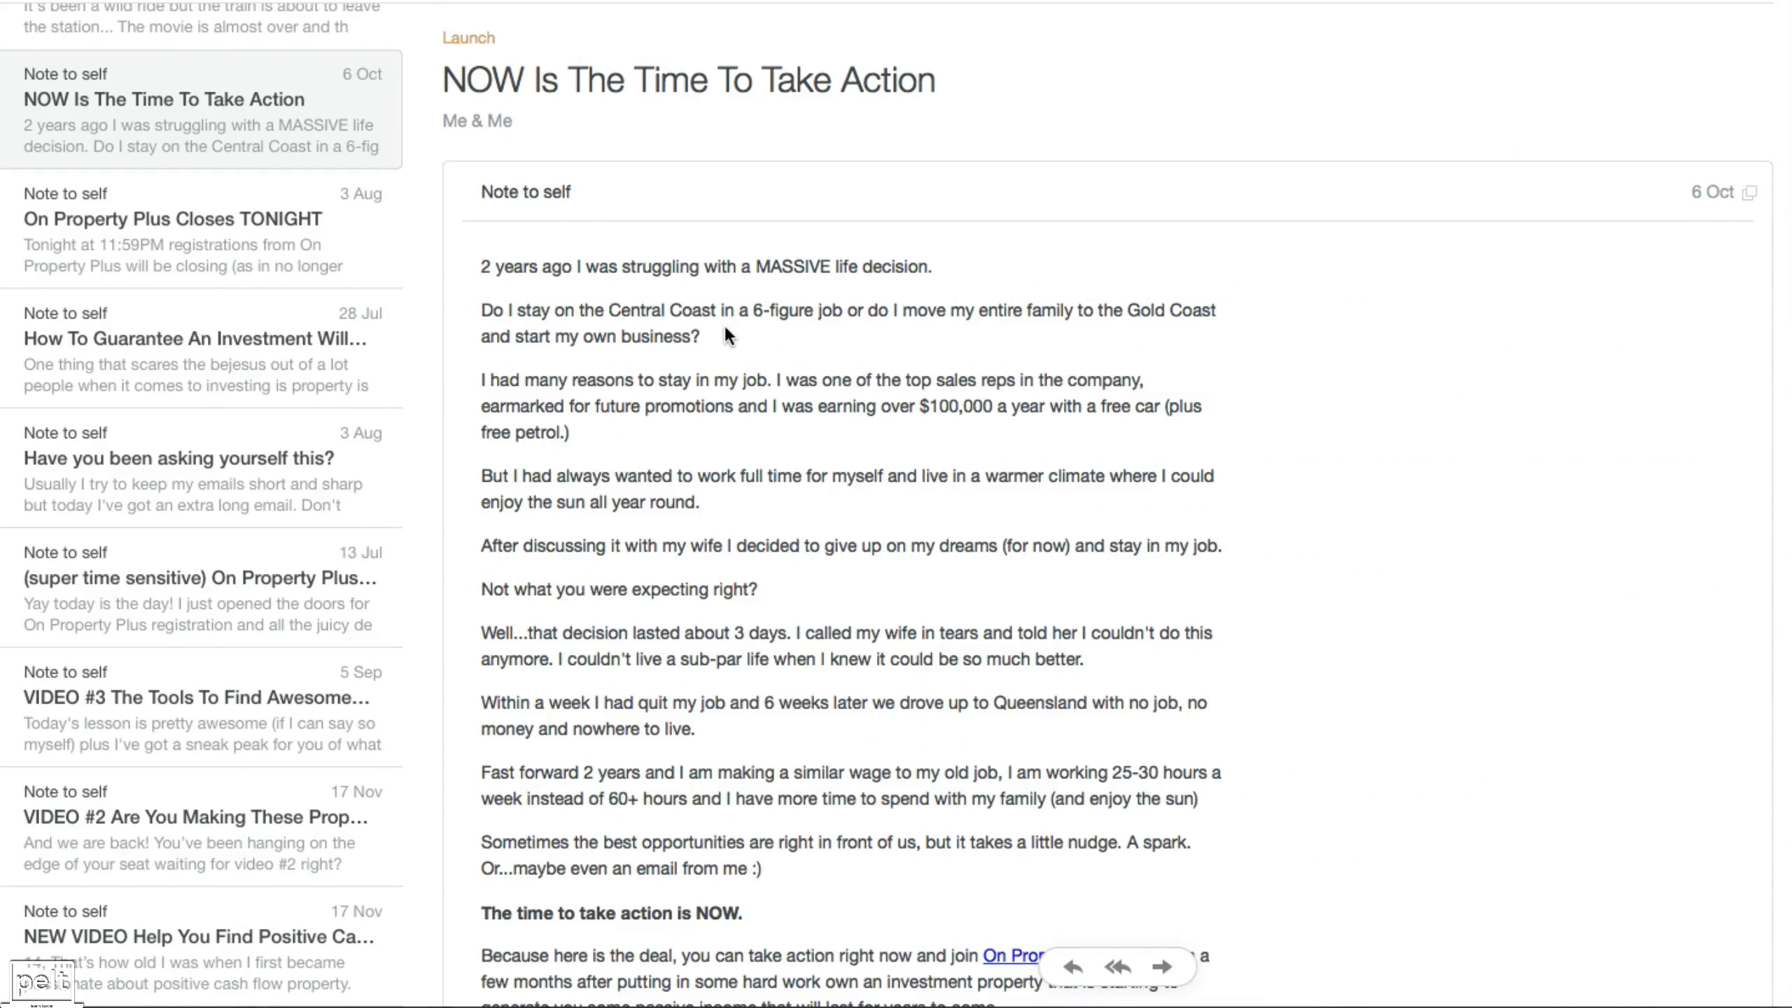
click(233, 937)
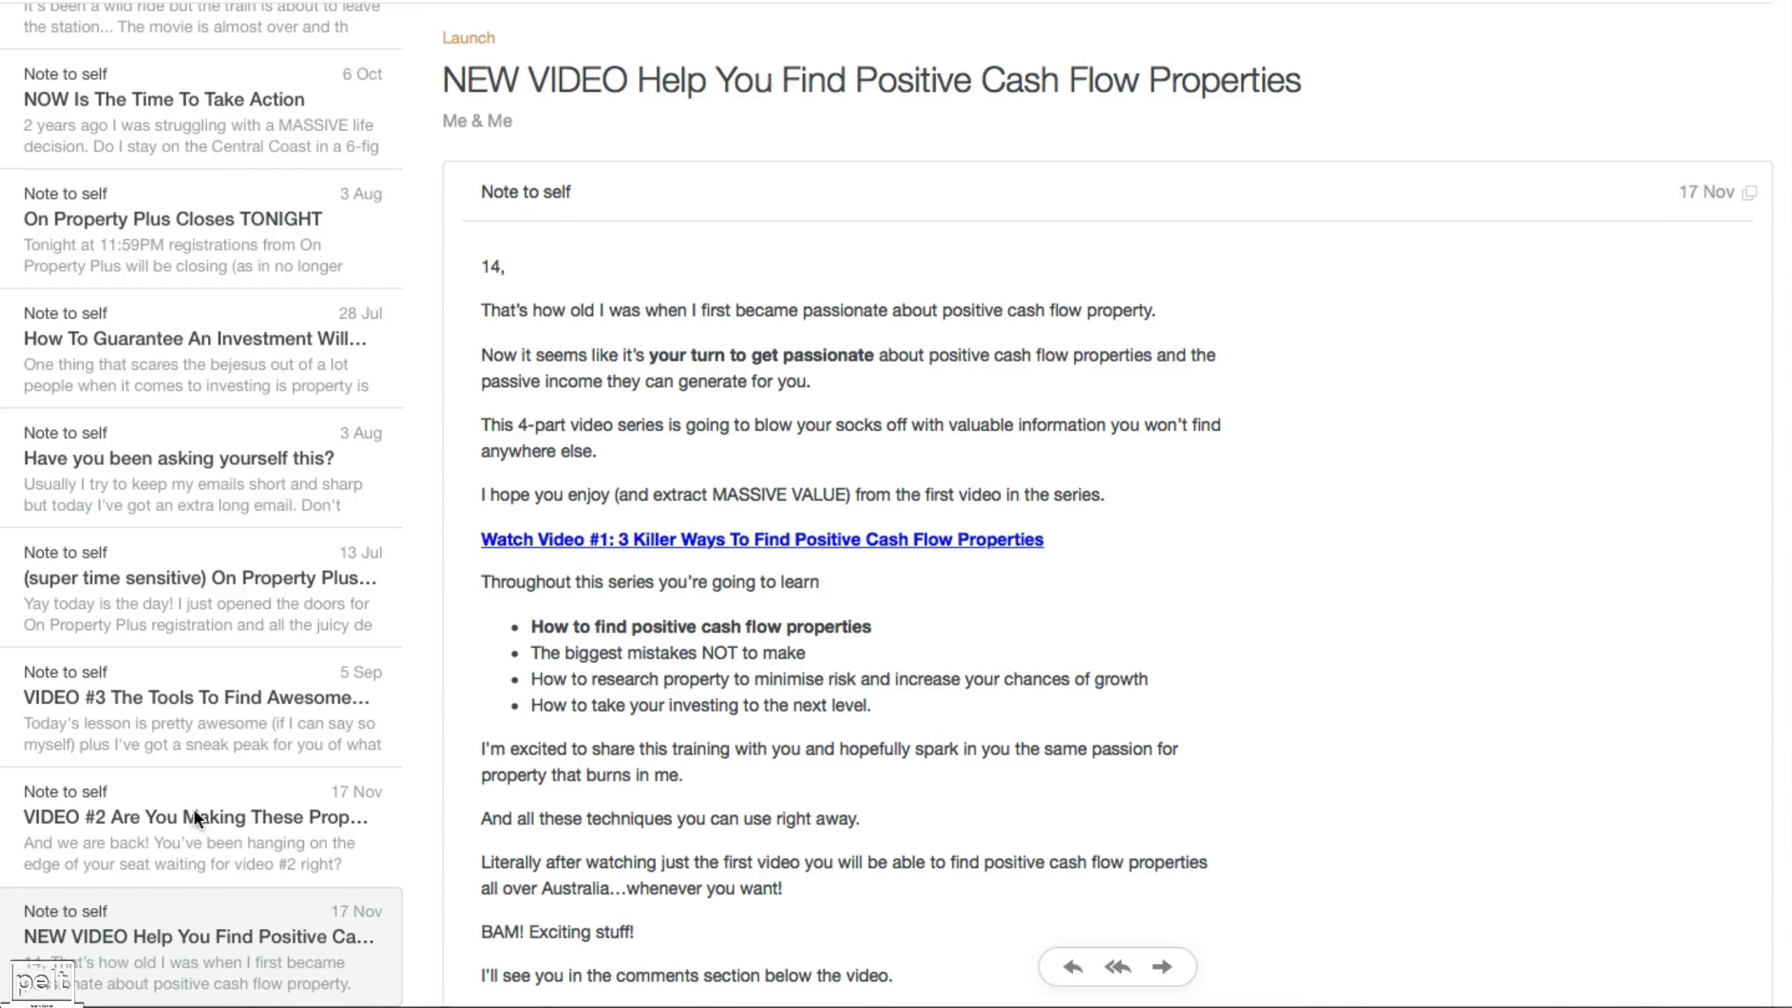
Scroll the message list to show the NEW VIDEO Help You Find Positive Cash Flow Properties email.
scroll(163, 677, up, 2)
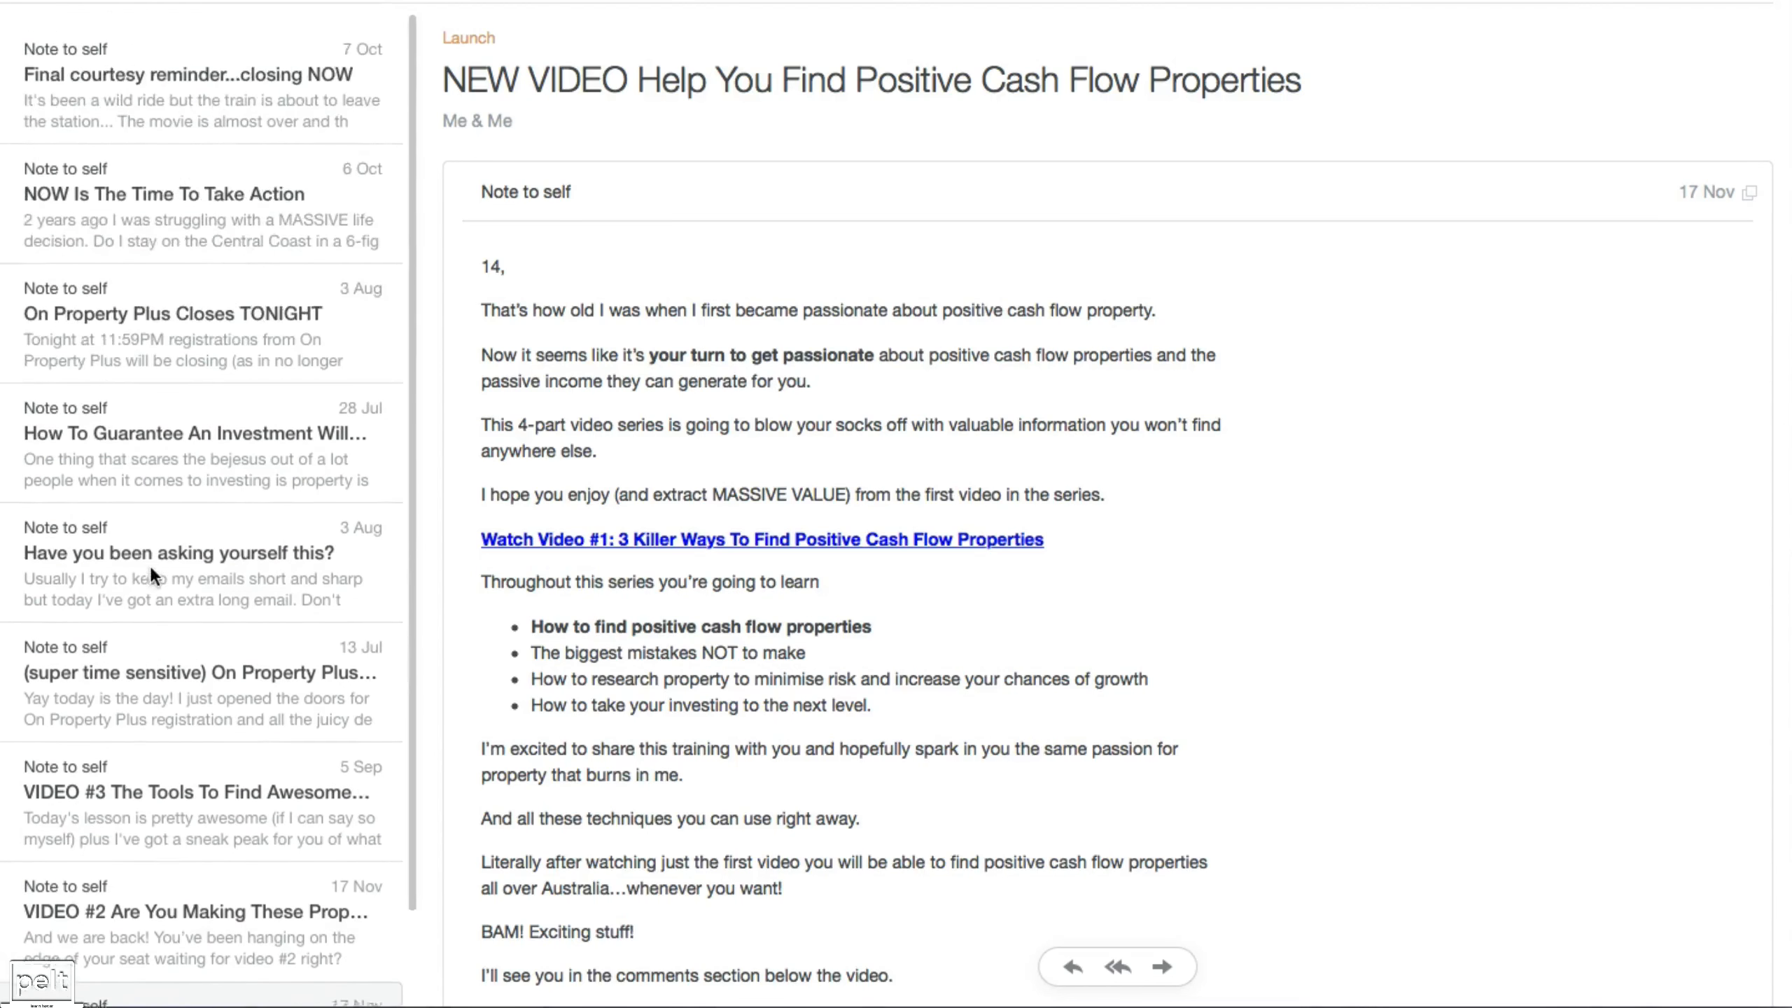
scroll(173, 599, down, 1)
scroll(173, 599, down, 1)
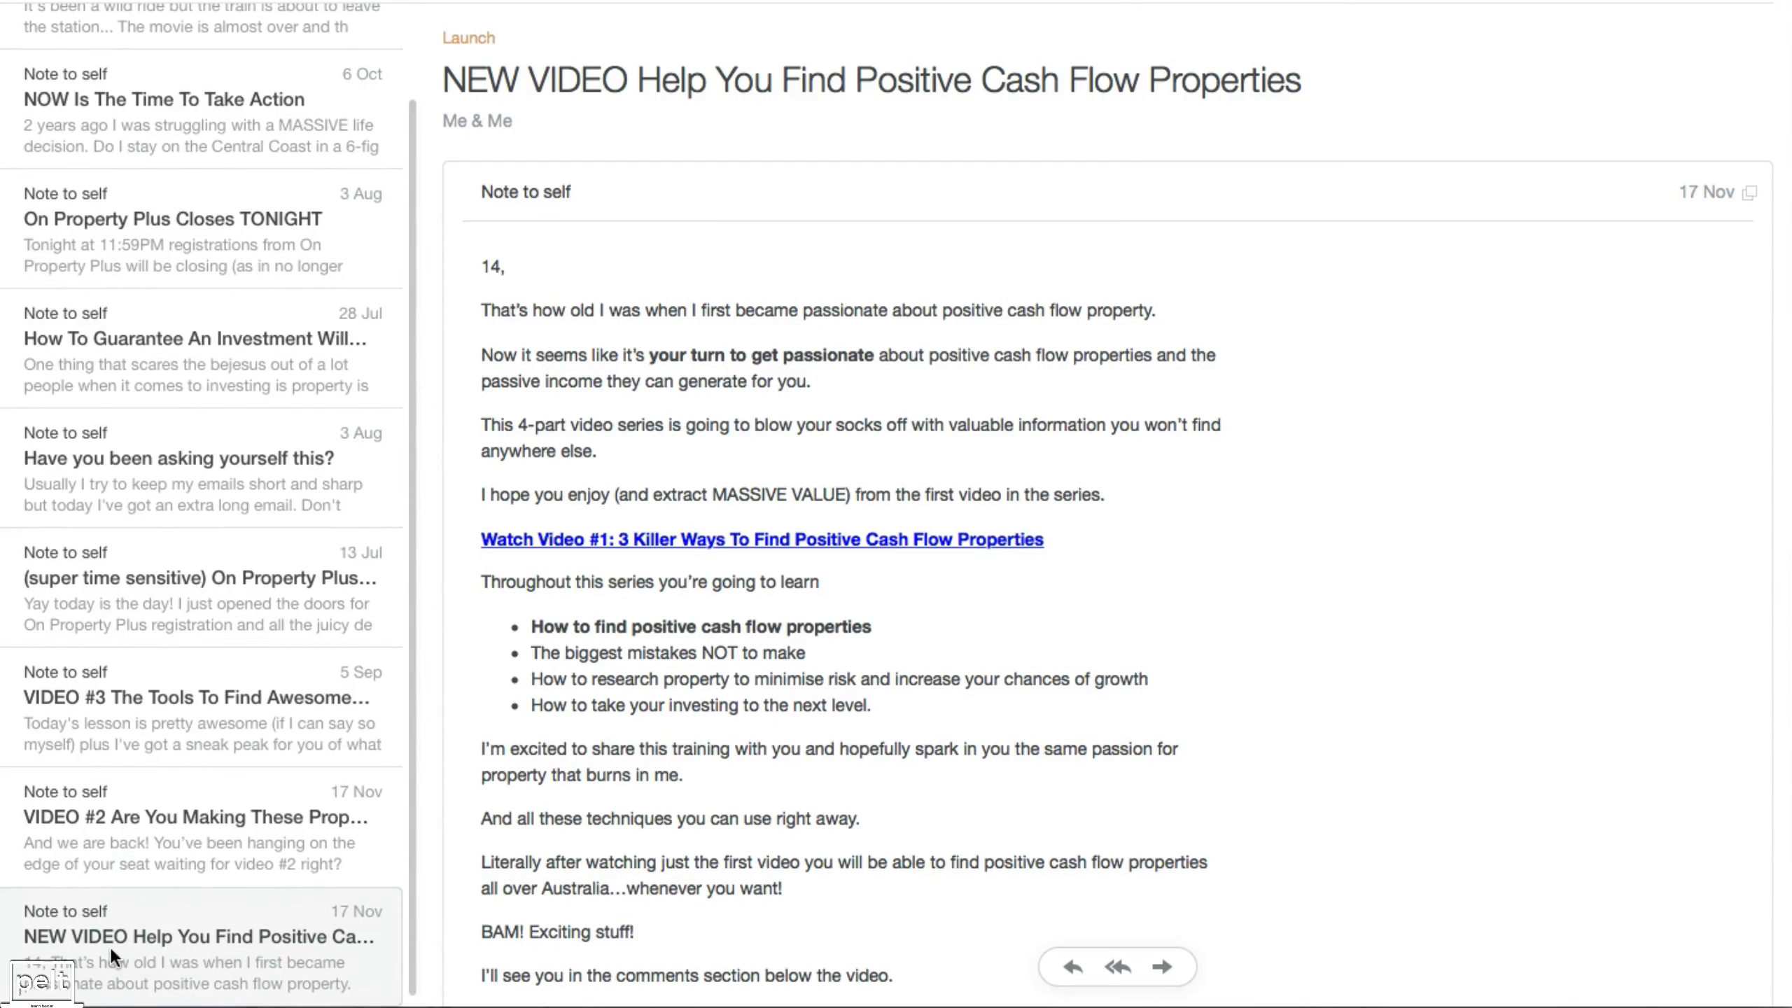
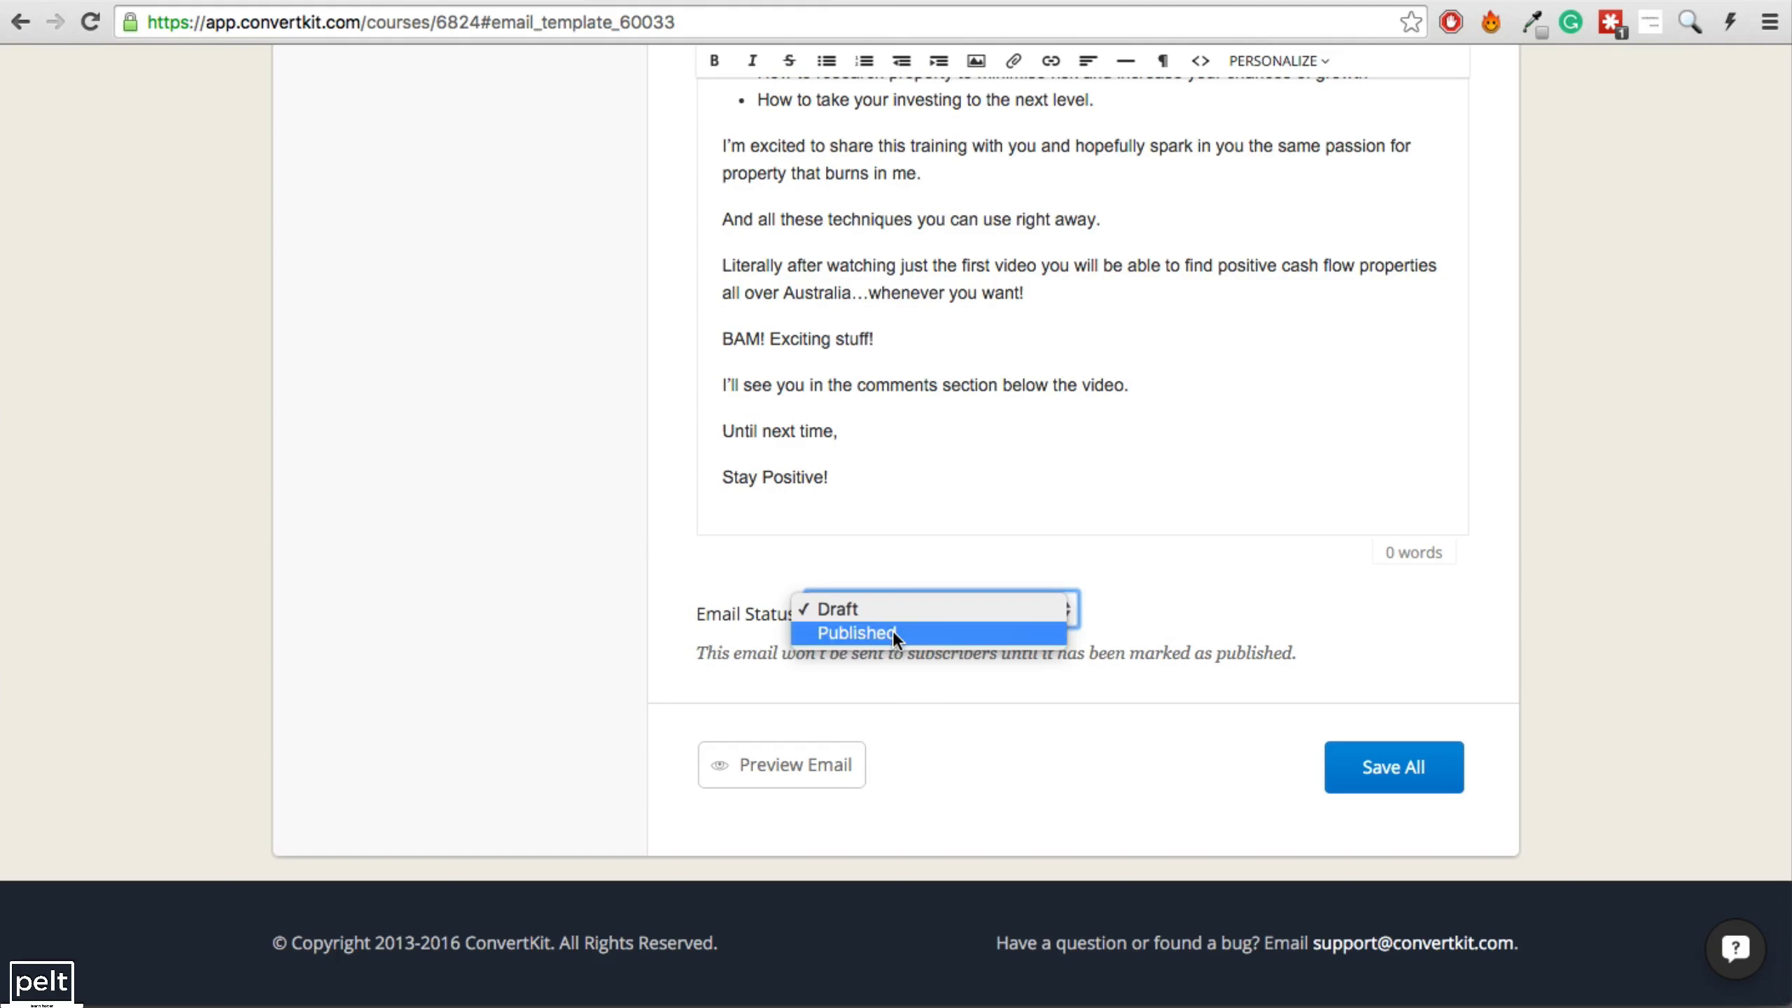
Set the Launch #1 email 'NEW VIDEO Help You Find Positive Cash Flow Properties' to Published.
click(893, 632)
Save Launch #1, then create a Launch #2 course and select its email's send-delay day.
click(1374, 781)
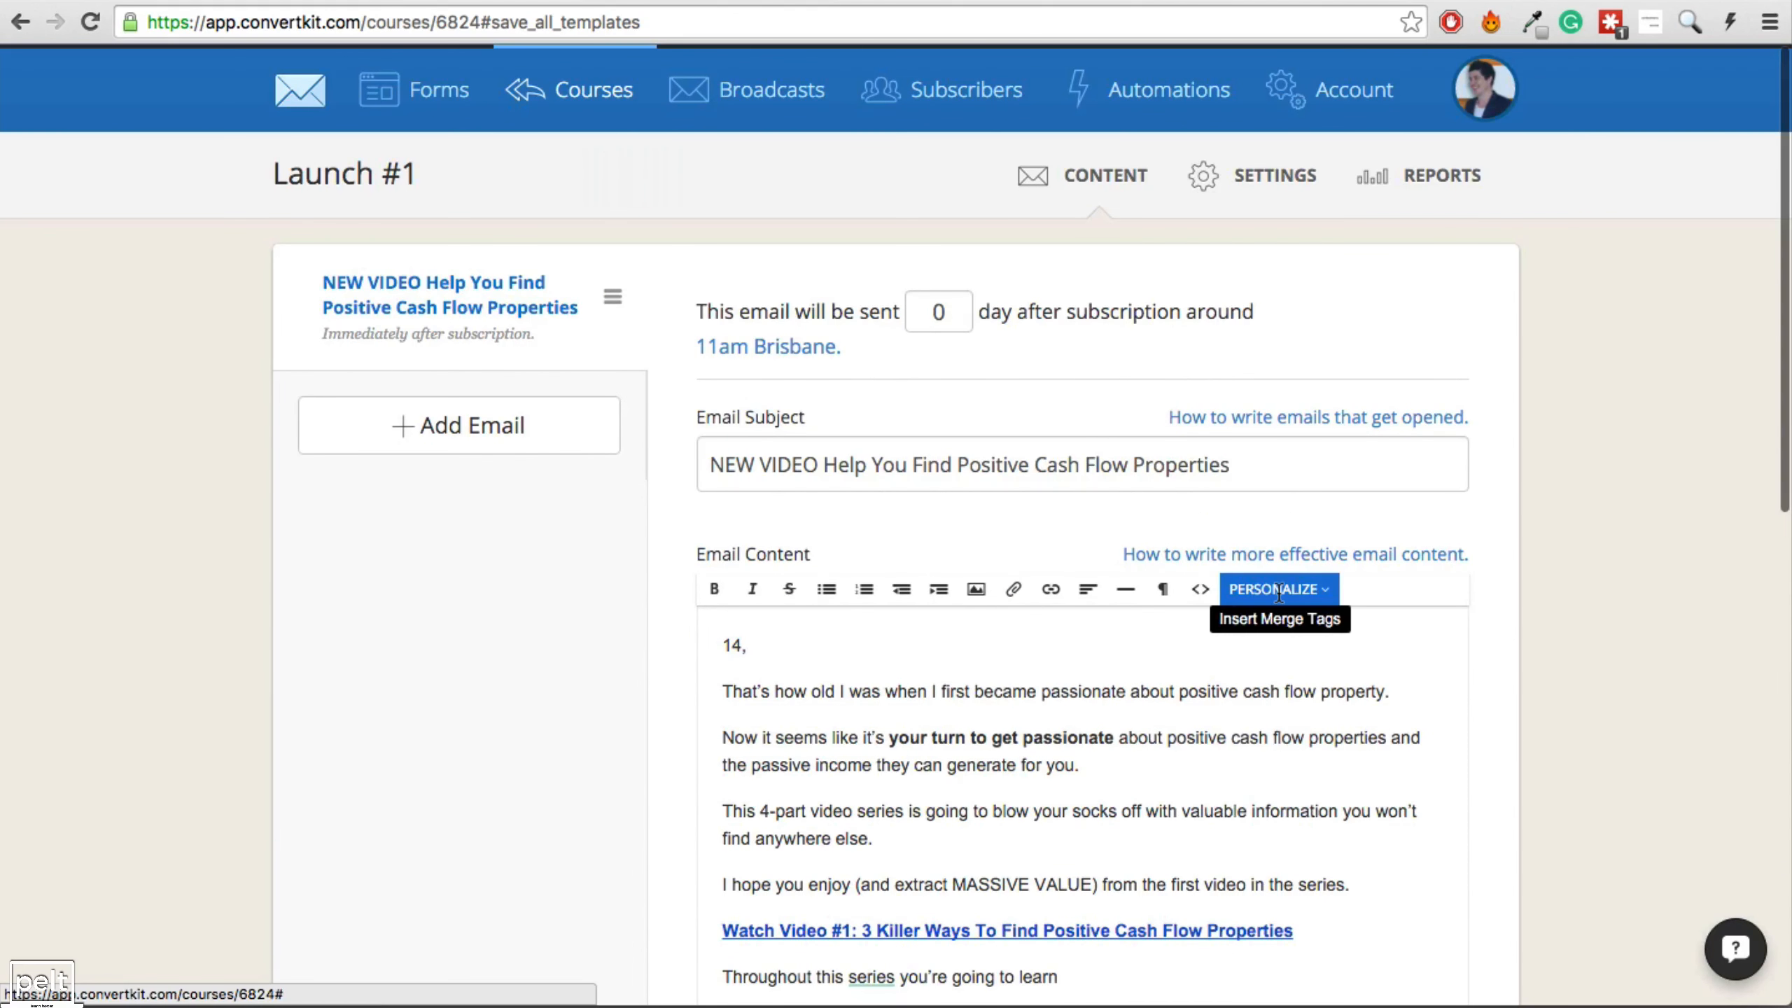
click(607, 101)
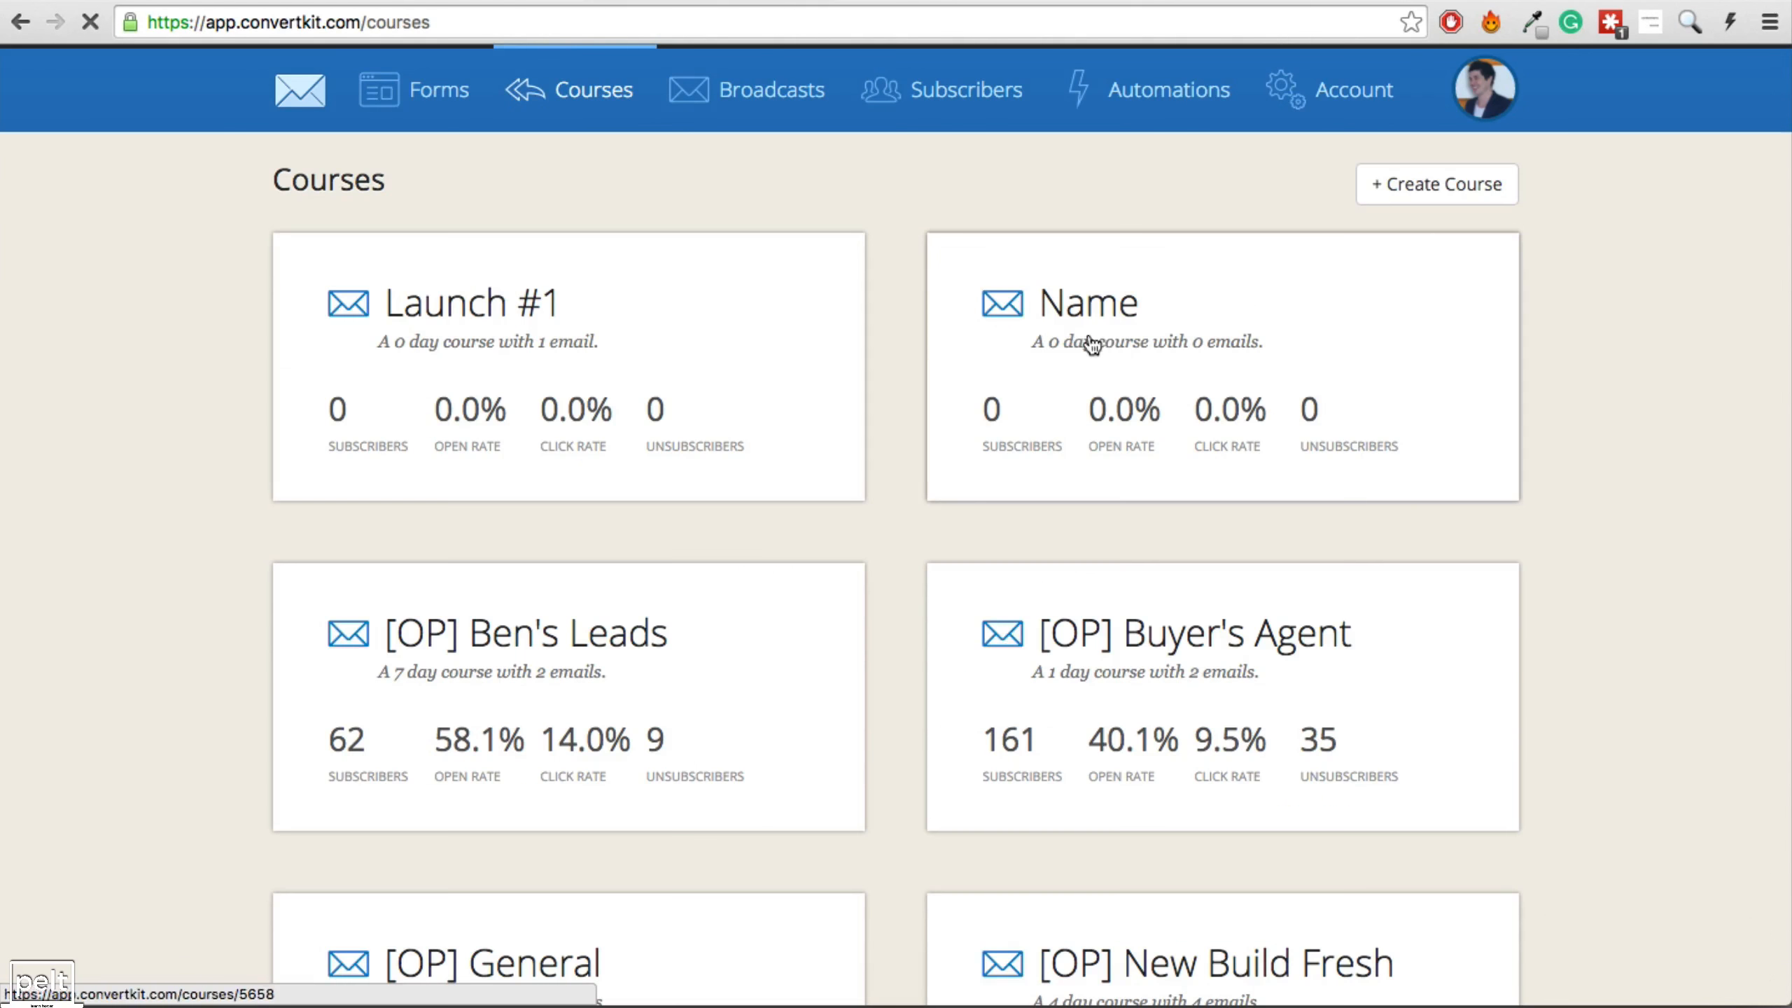
click(1467, 200)
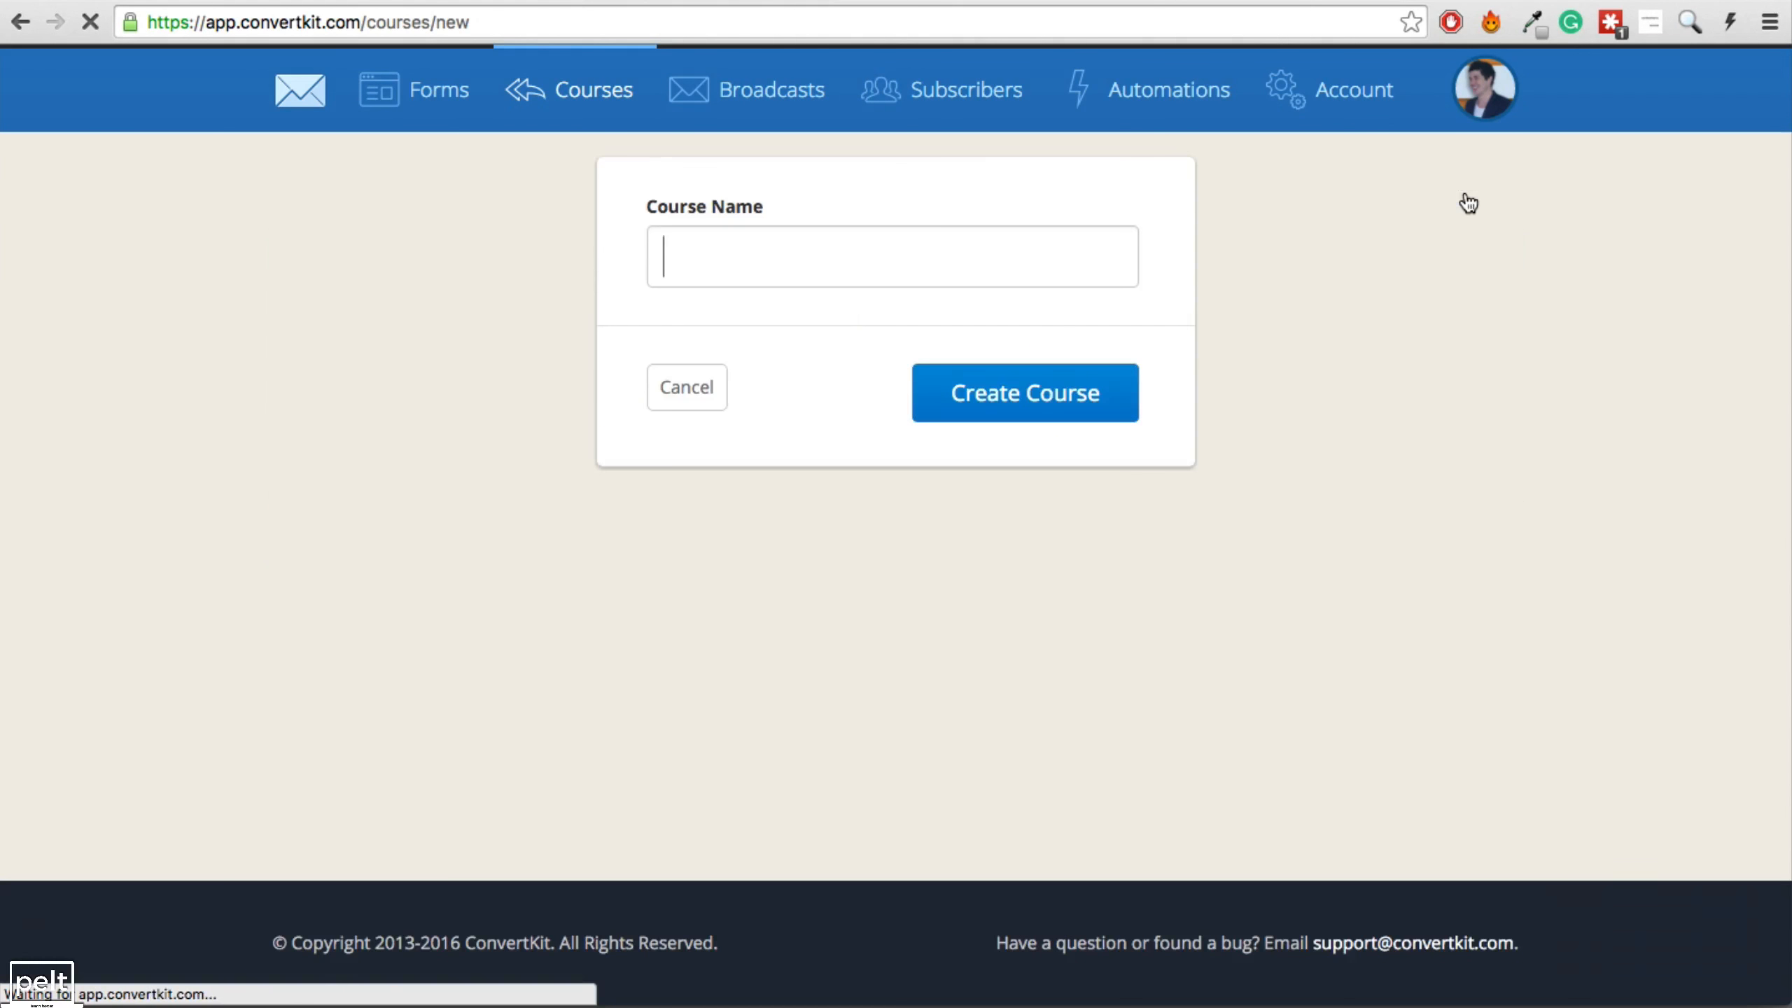
text(Launch #2)
click(1018, 396)
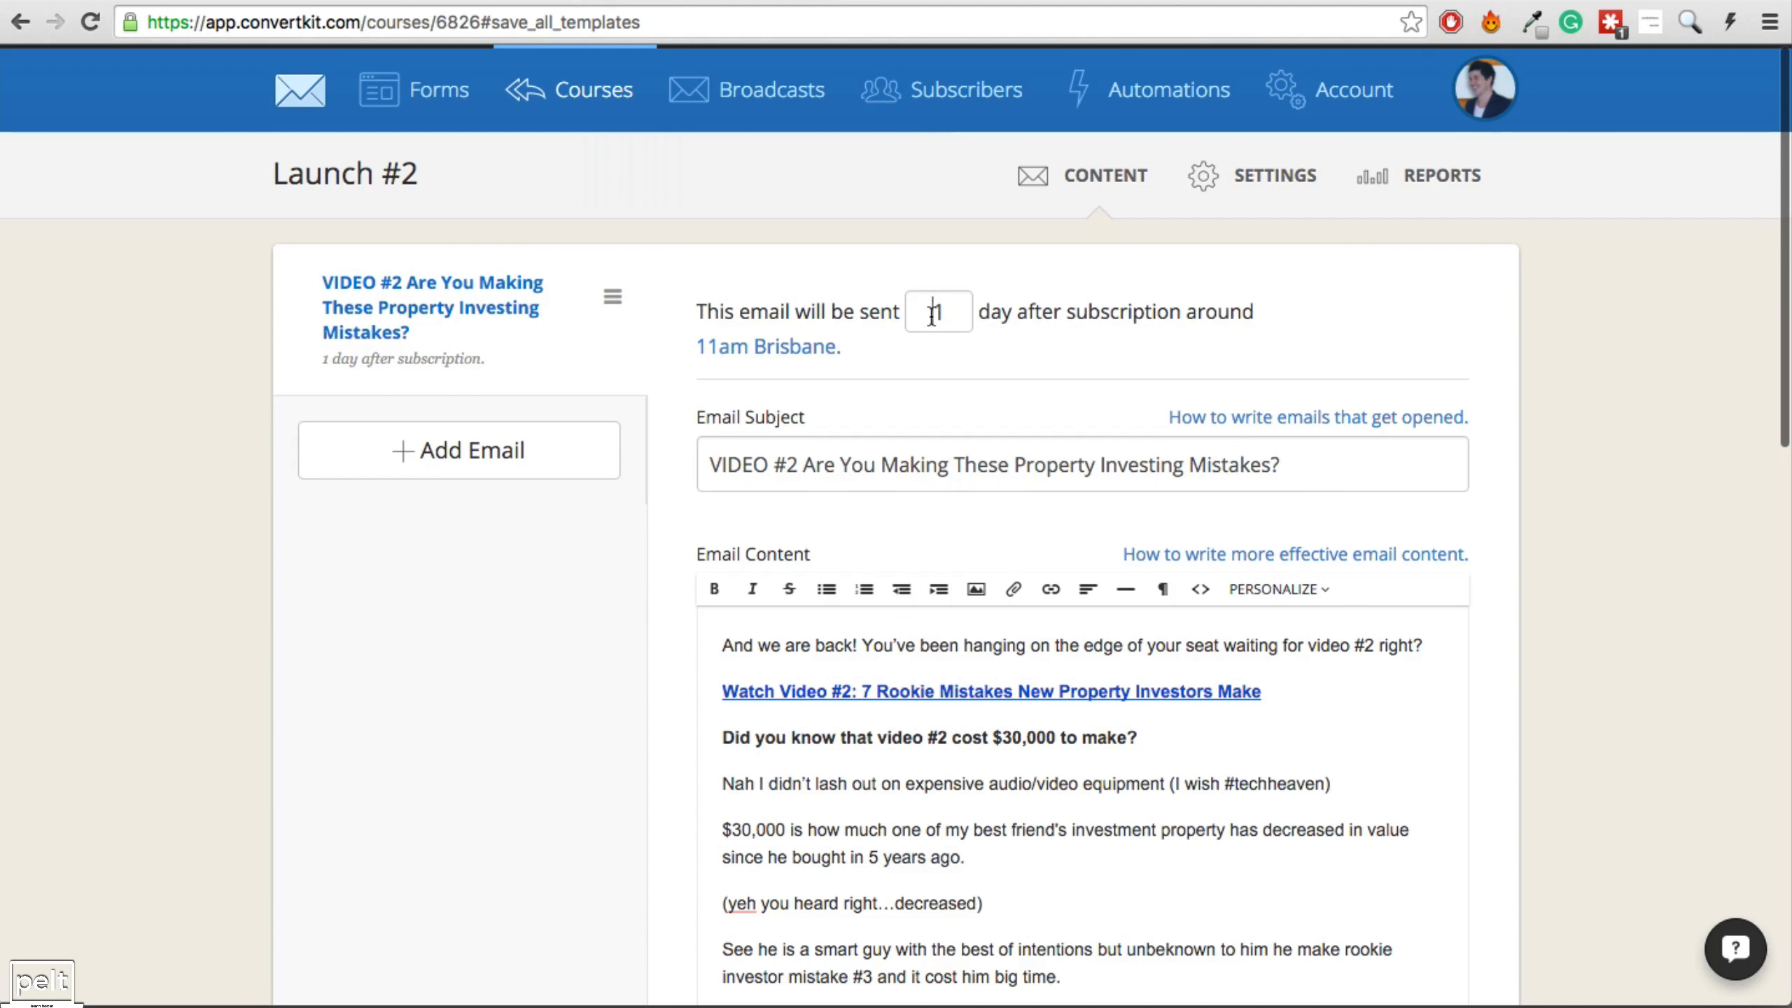
drag(931, 315, 957, 311)
Look up Video 2's send day and time in the Evergreen Launch Funnel spreadsheet.
click(487, 2)
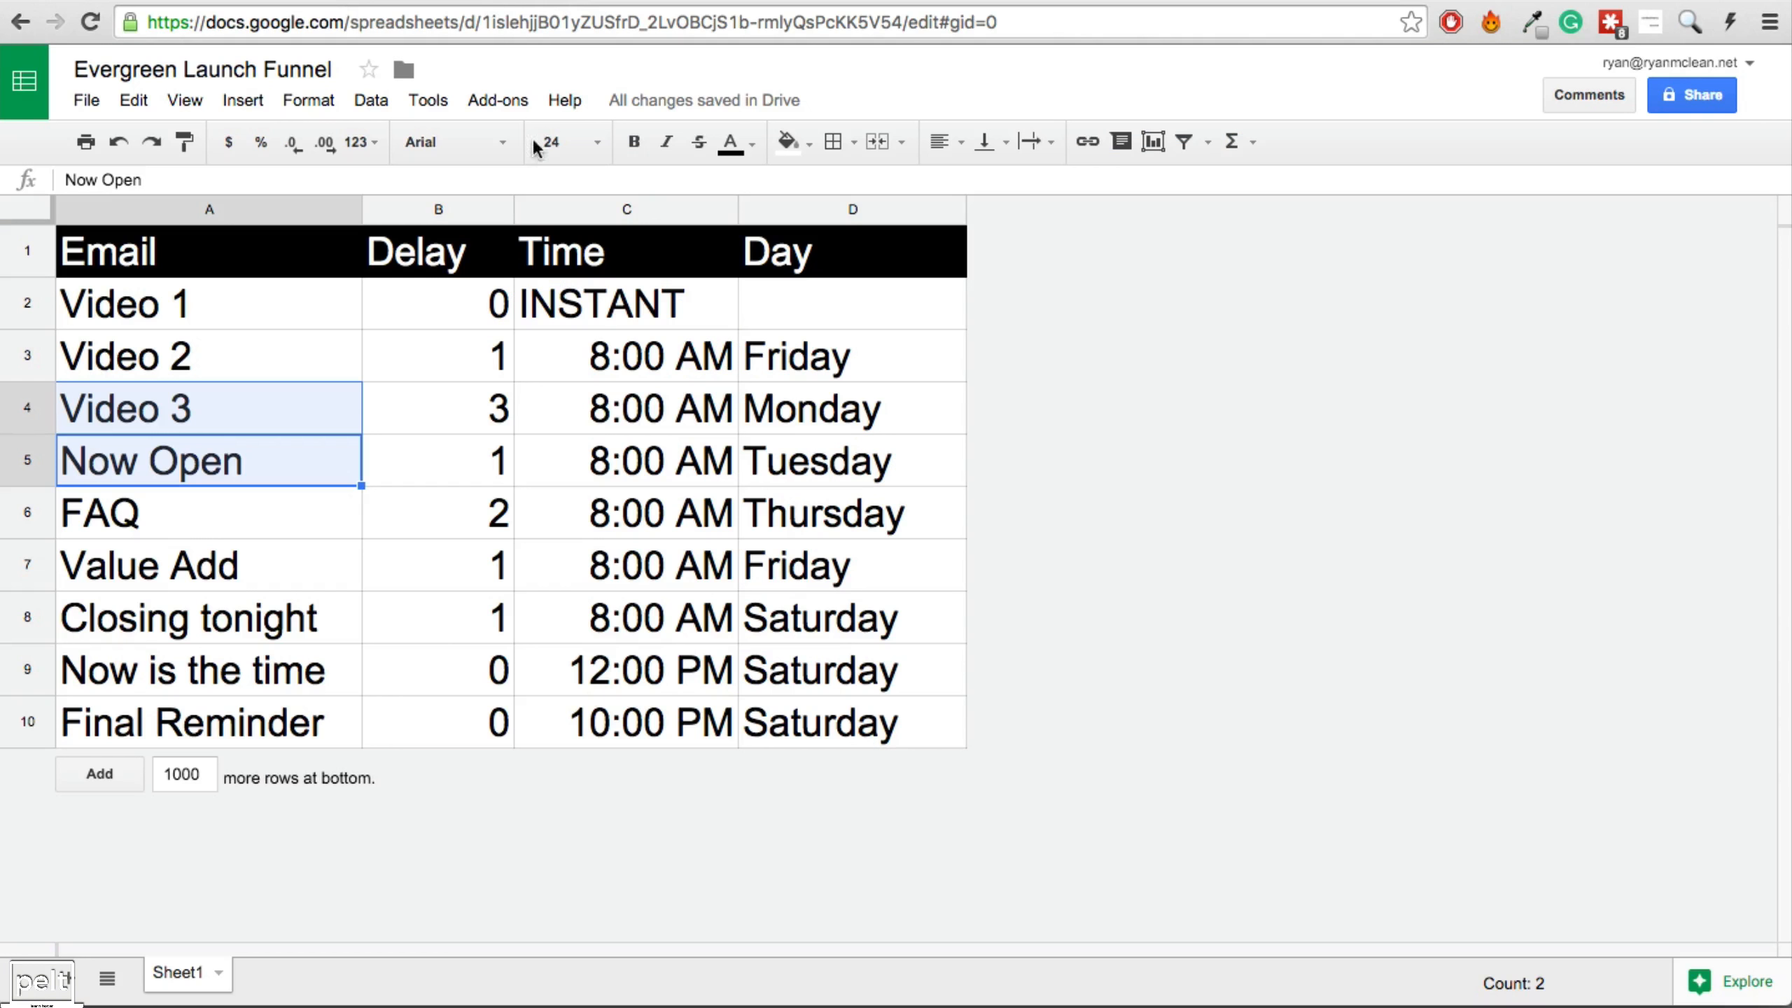
click(622, 363)
click(798, 366)
click(683, 373)
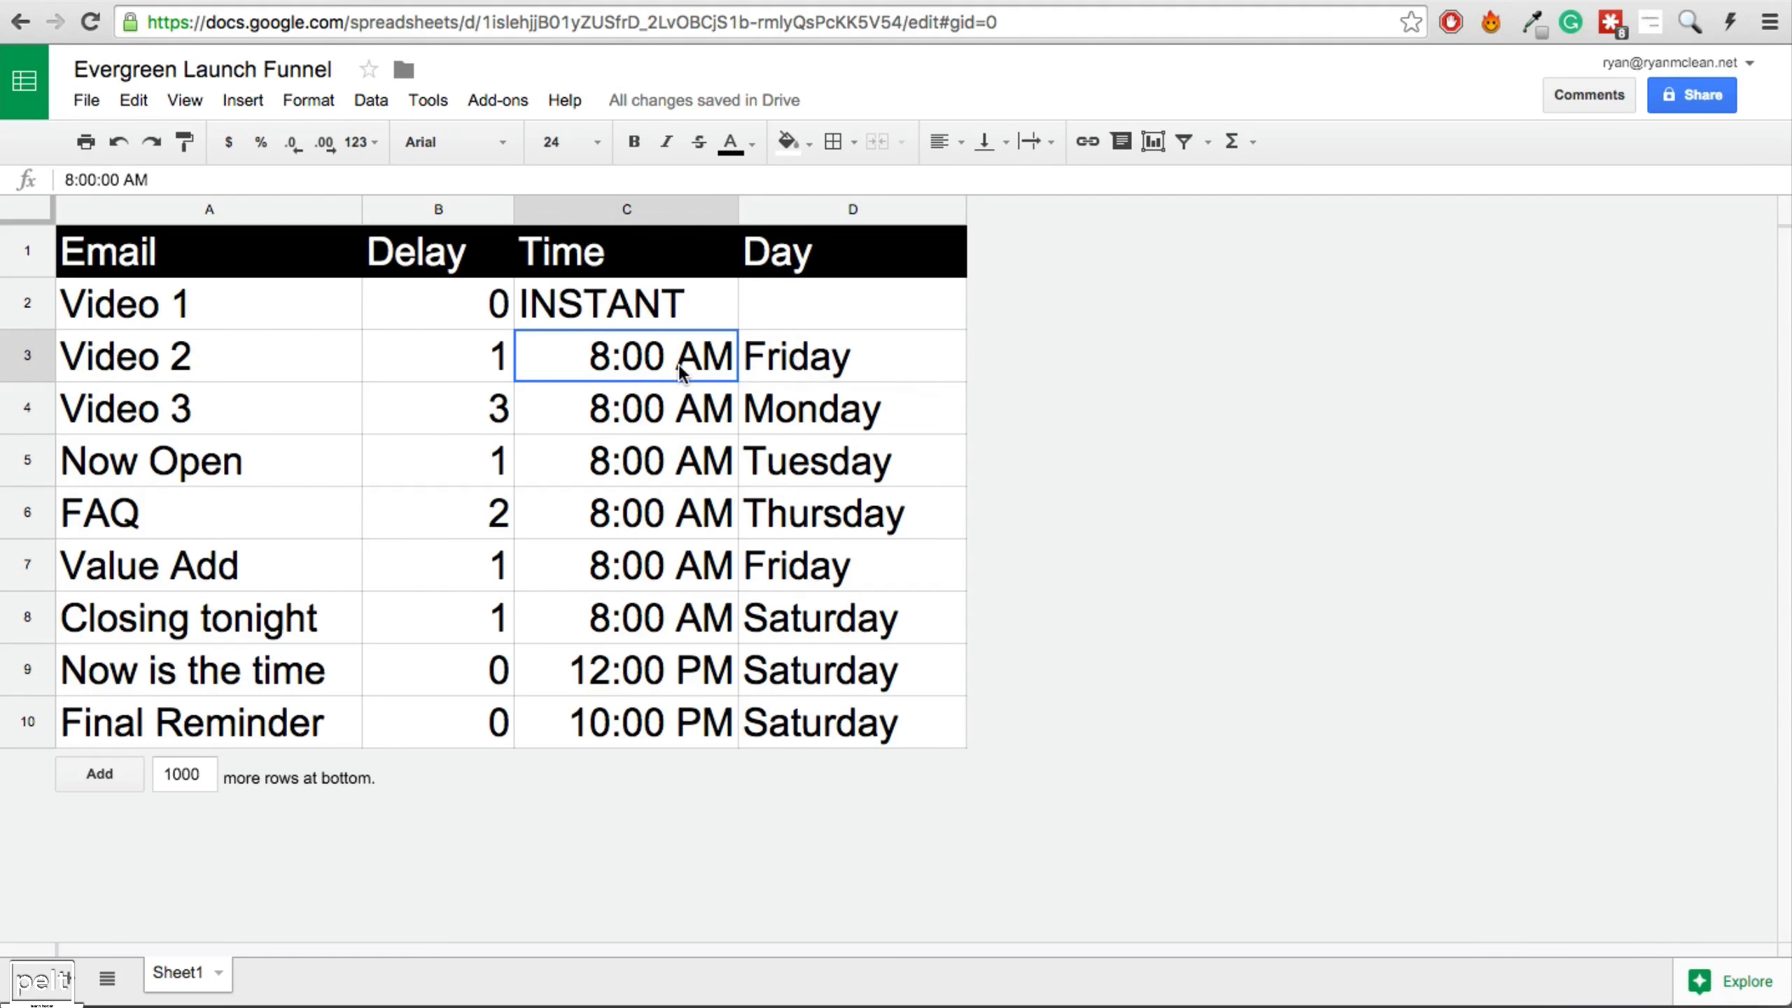
click(769, 346)
click(659, 353)
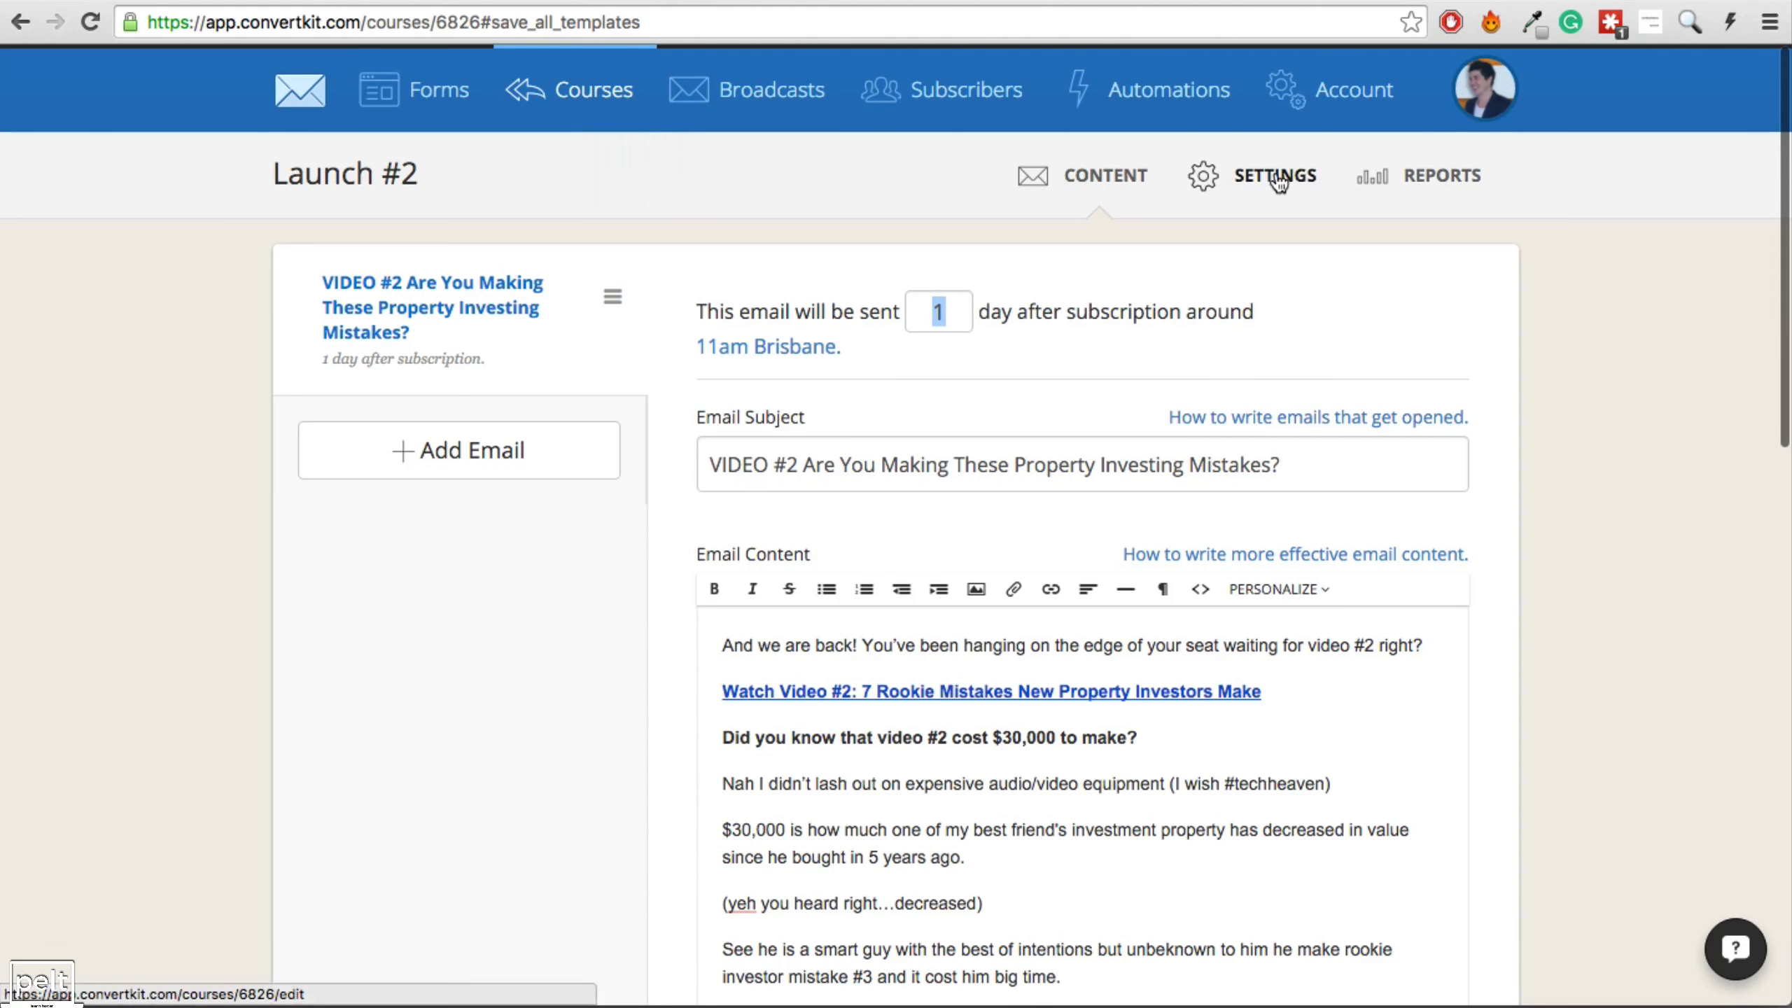
Set Launch #2 to send only on Fridays around 8am and save the course.
click(1279, 182)
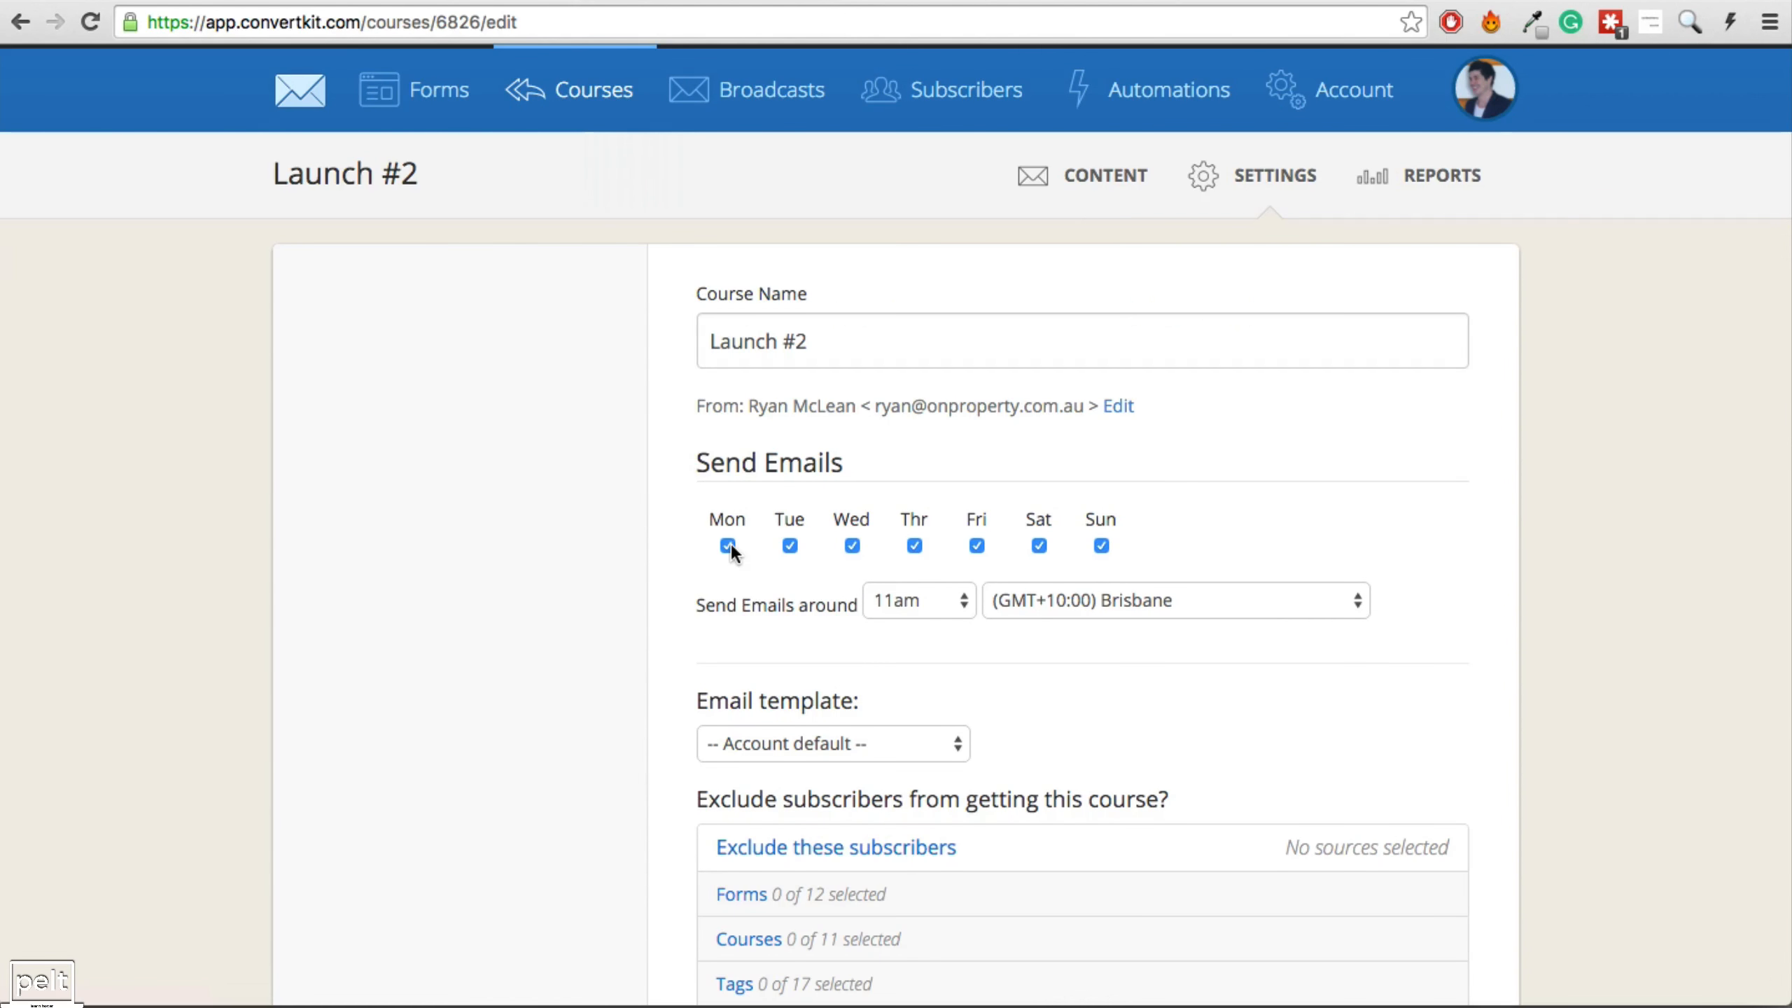
click(790, 546)
click(850, 543)
click(914, 544)
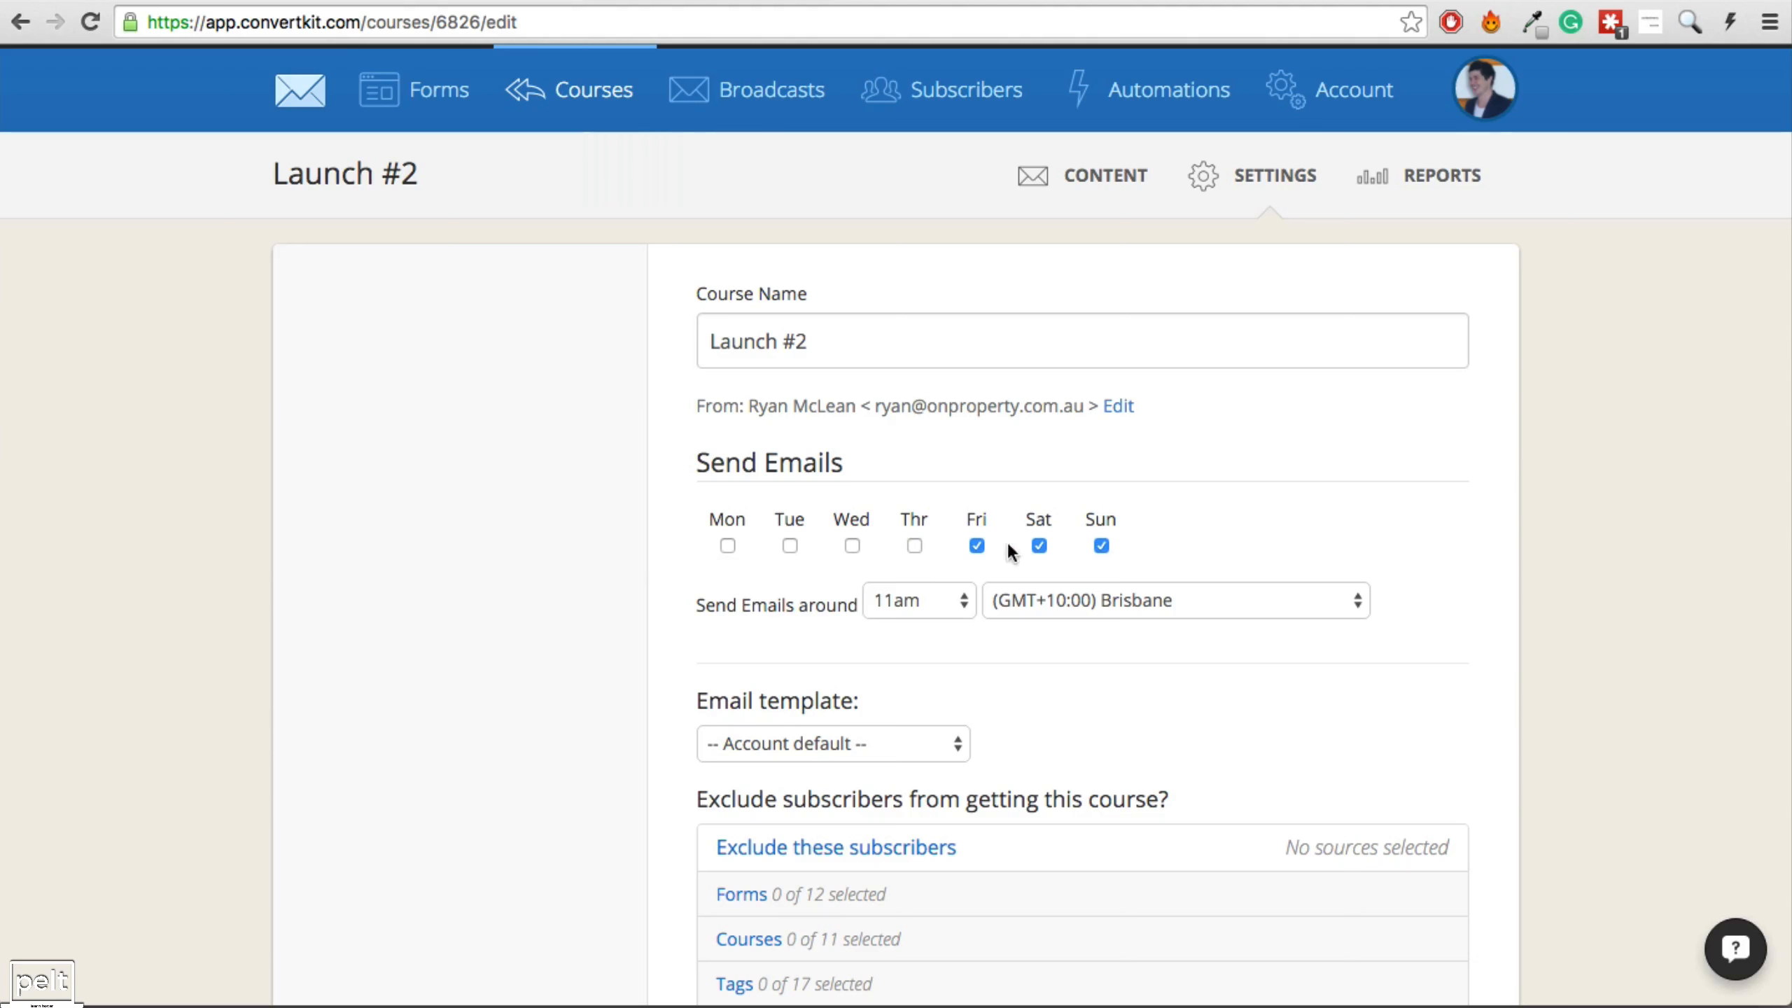
click(1097, 545)
click(936, 600)
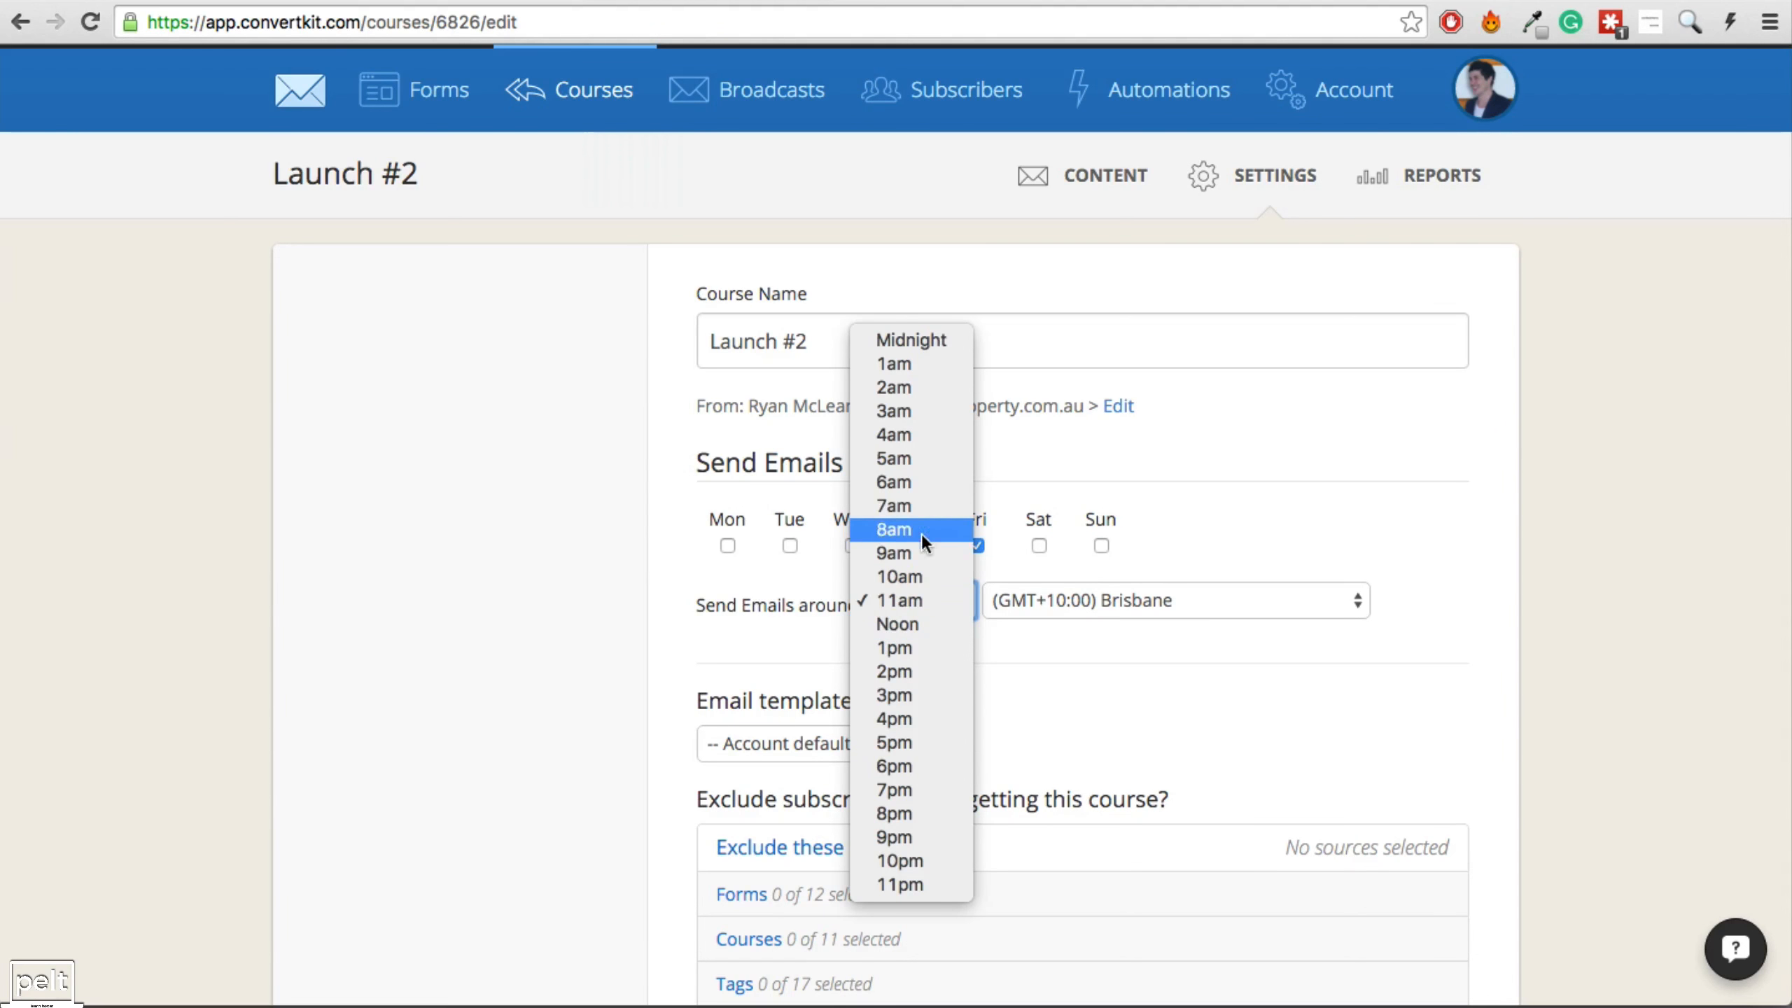
click(915, 529)
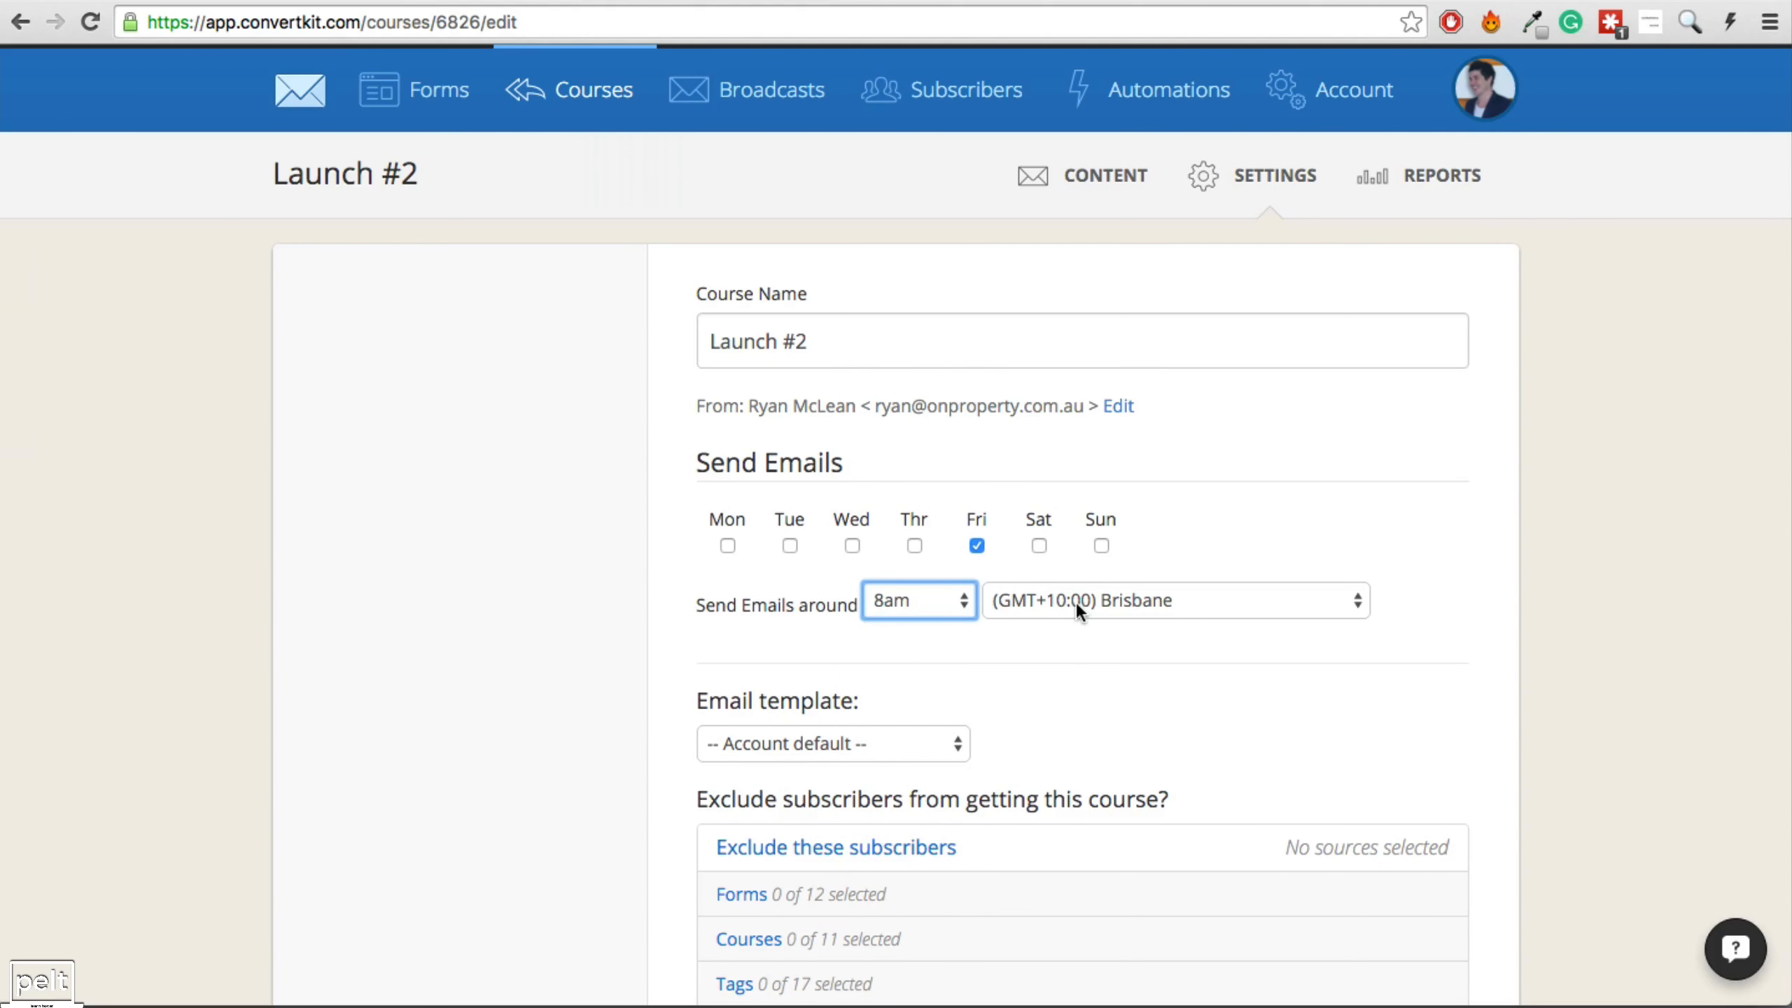
scroll(1075, 607, down, 10)
click(1385, 773)
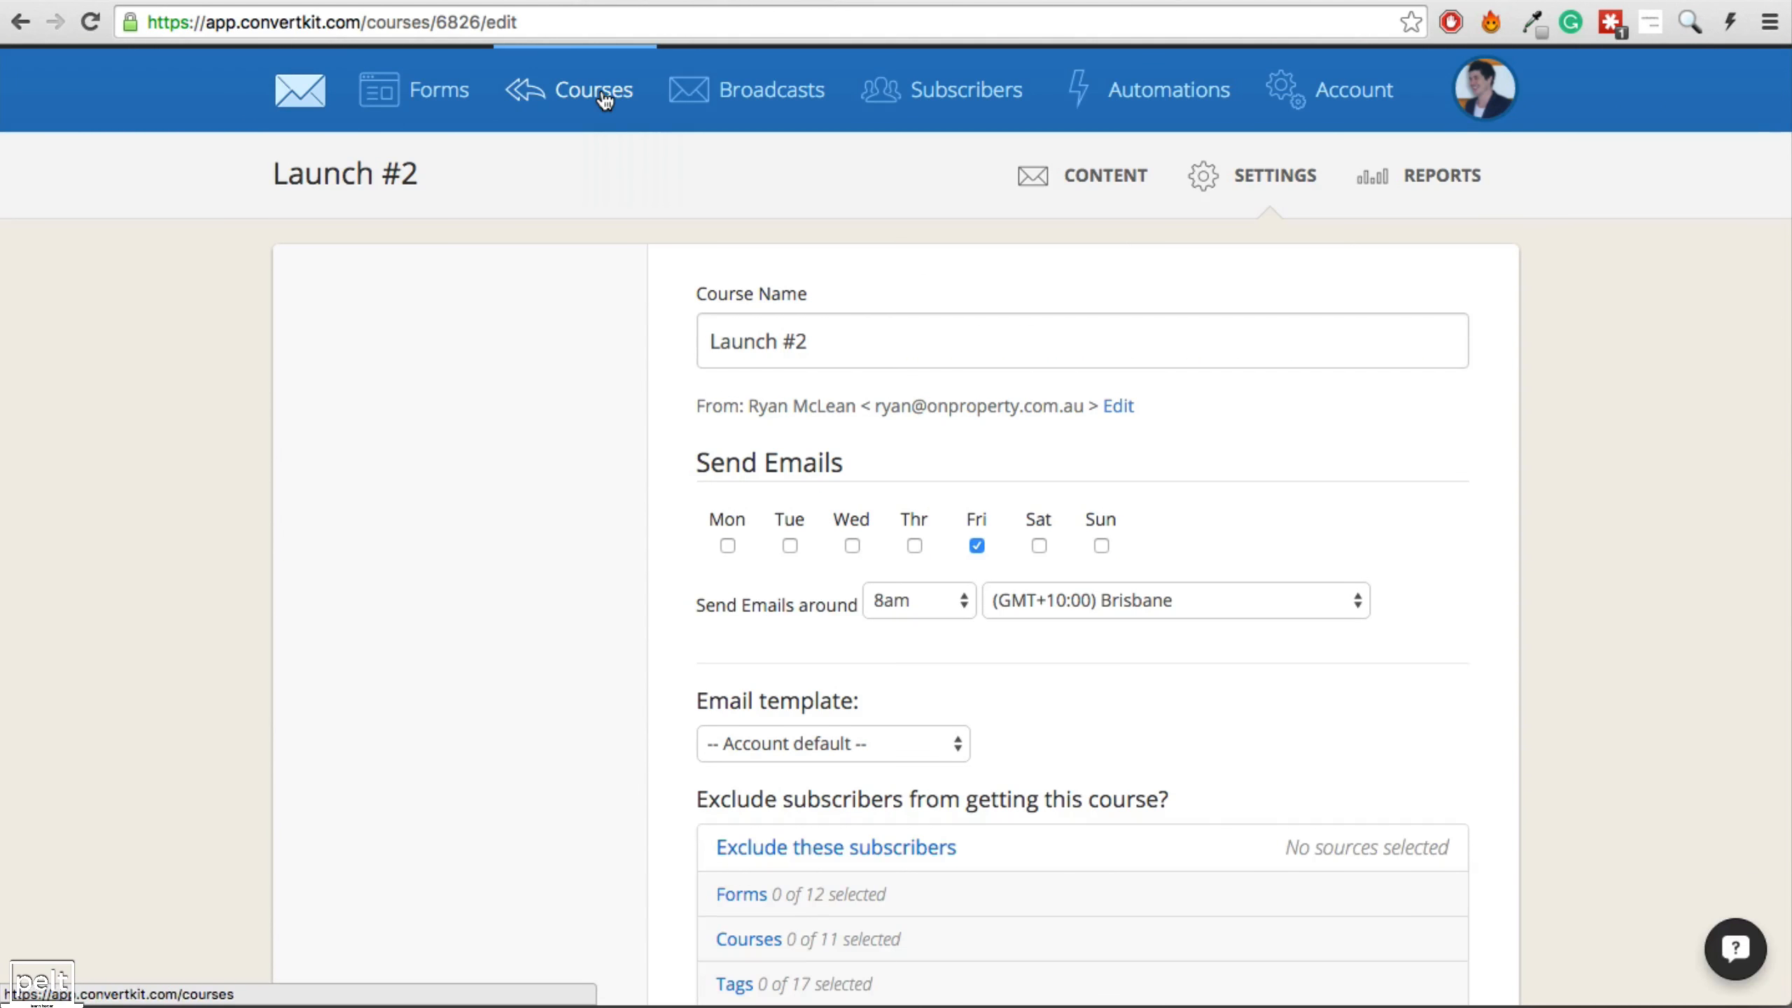
click(604, 101)
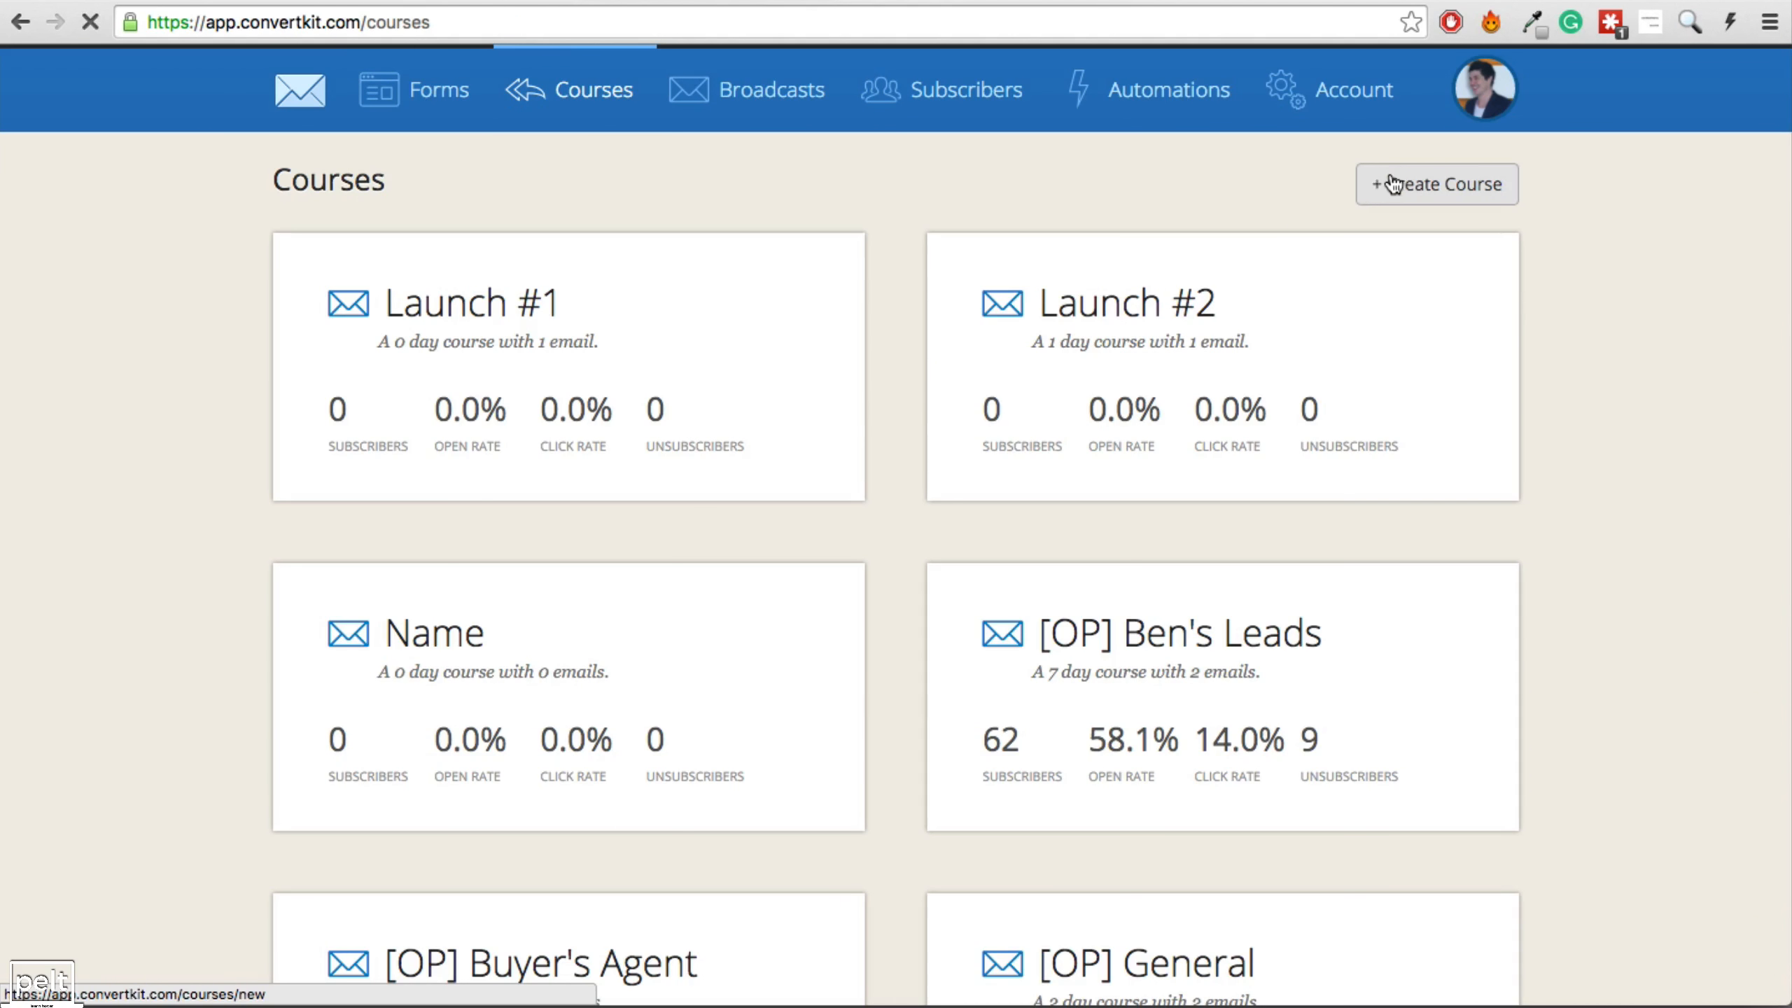
Create a new course named Launch #3.
click(1381, 183)
text(Launch #3)
click(1010, 415)
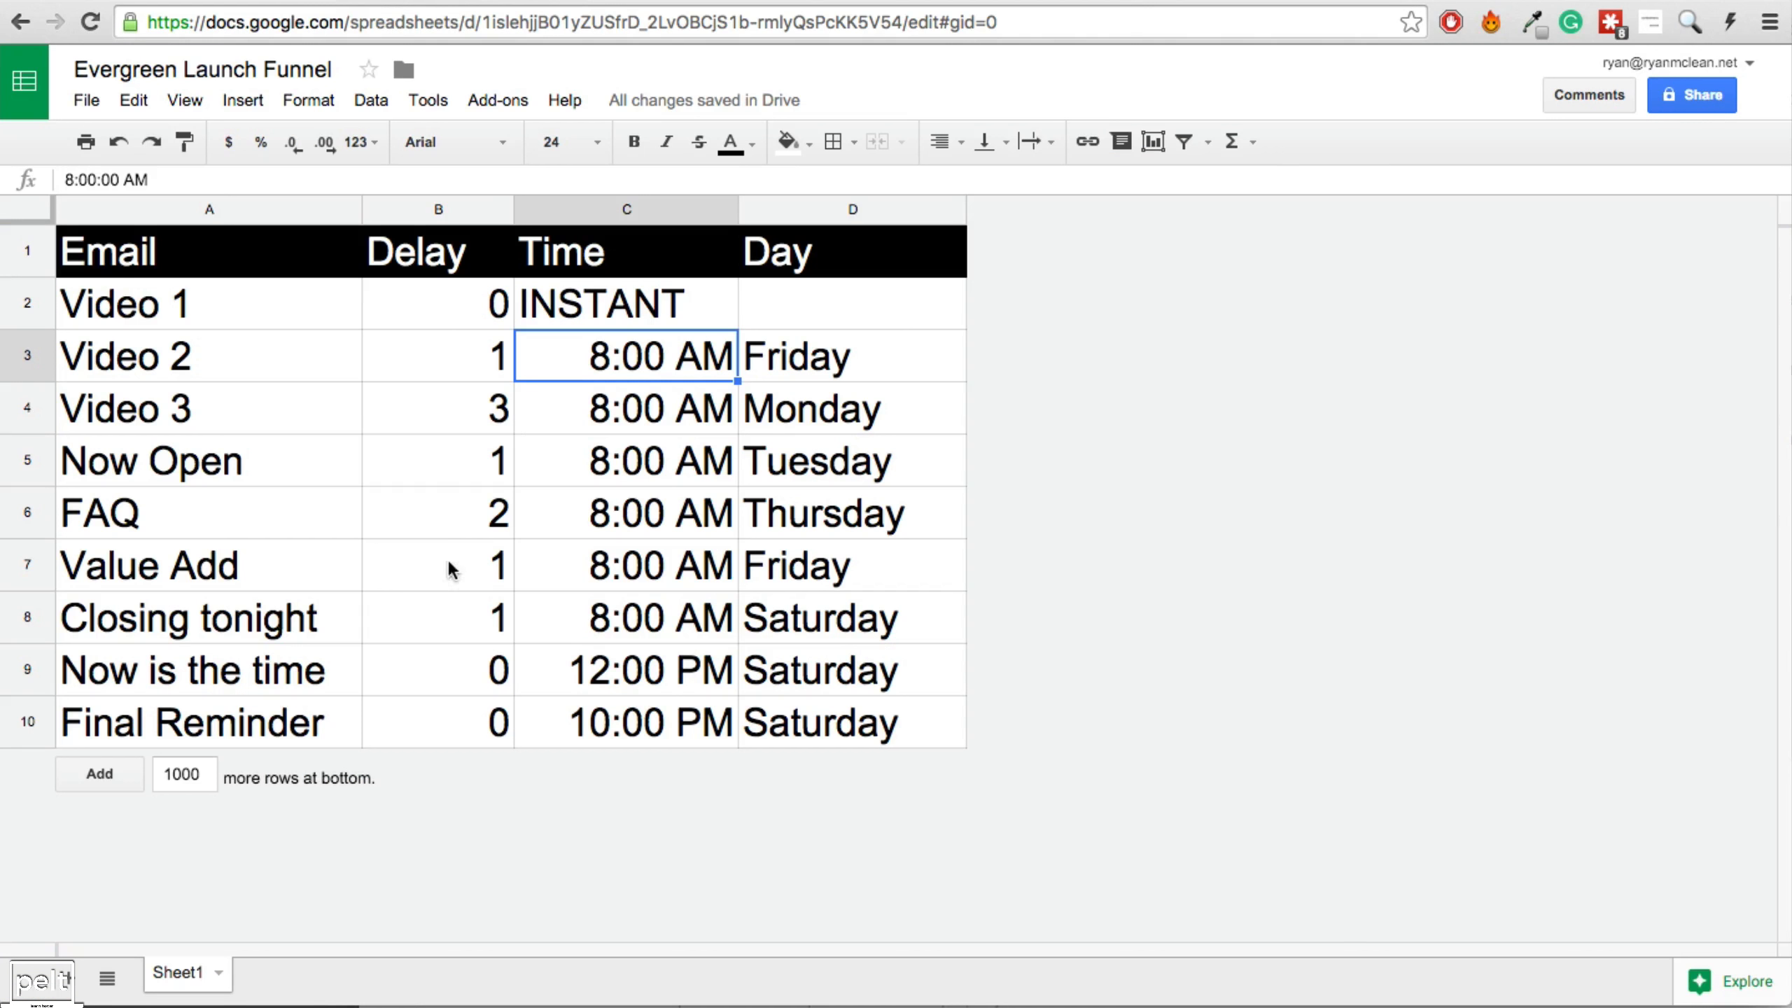
Check the spreadsheet delays for Video 3, Now Open, FAQ, Value Add and Closing tonight.
click(131, 437)
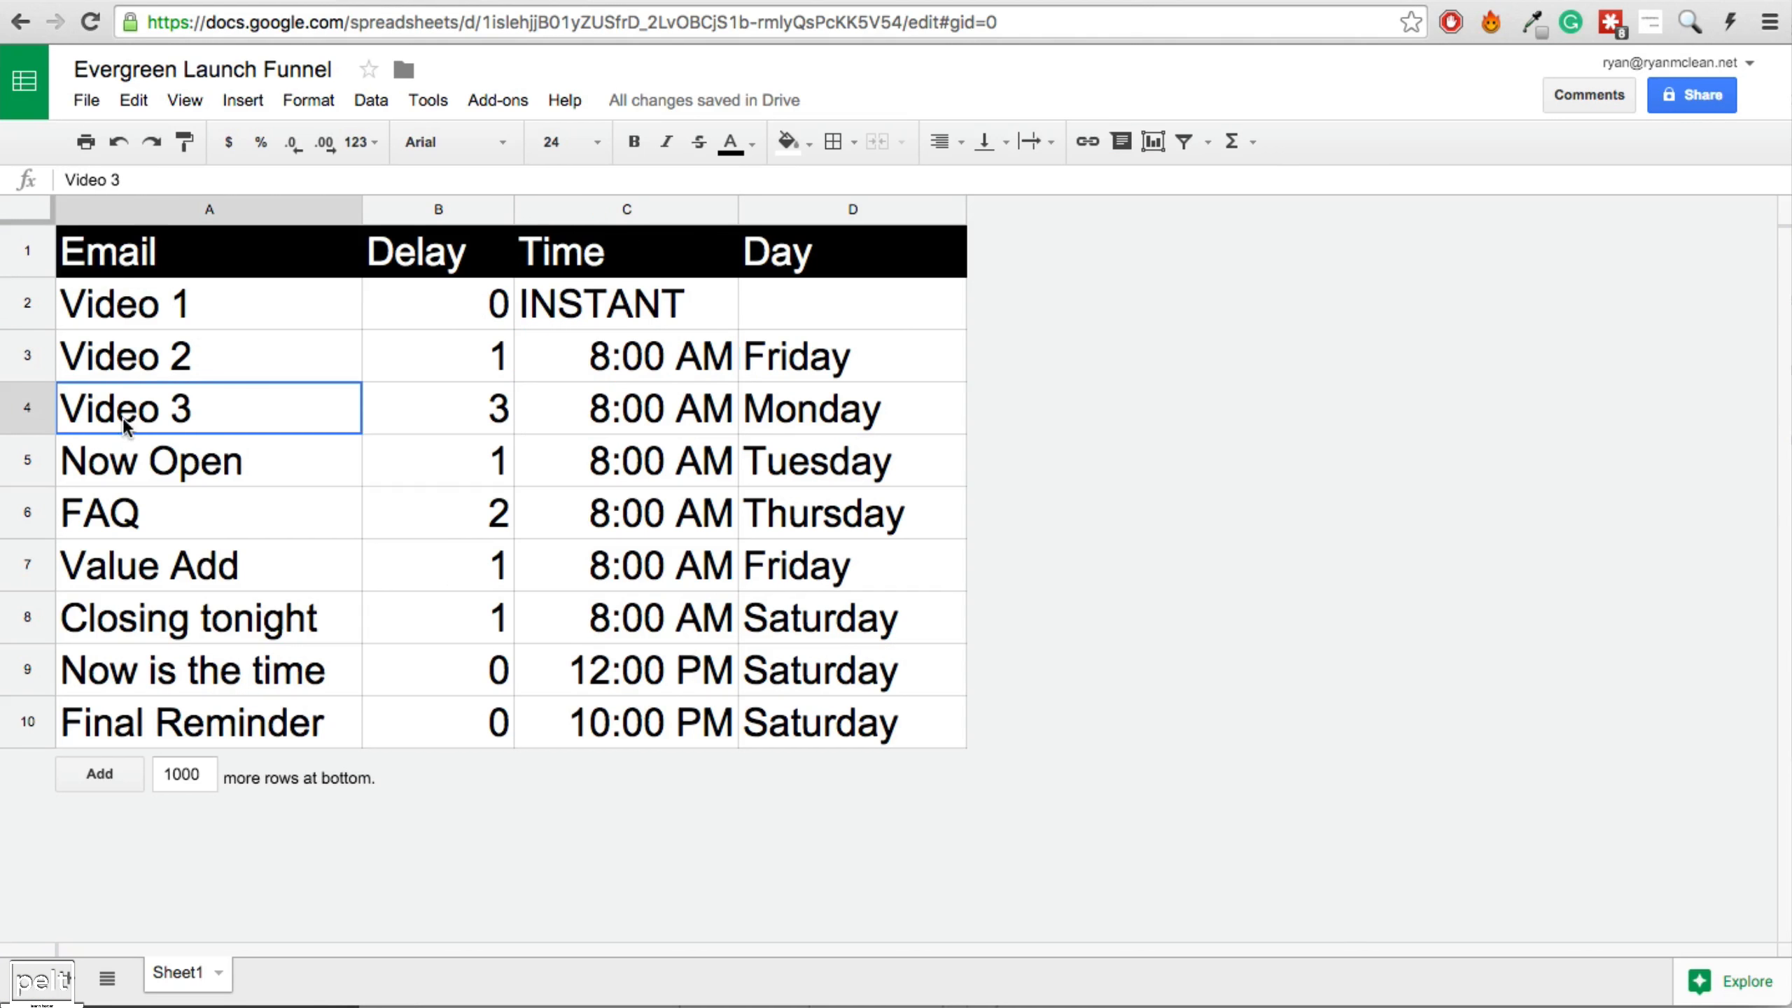
click(157, 472)
drag(145, 420, 208, 621)
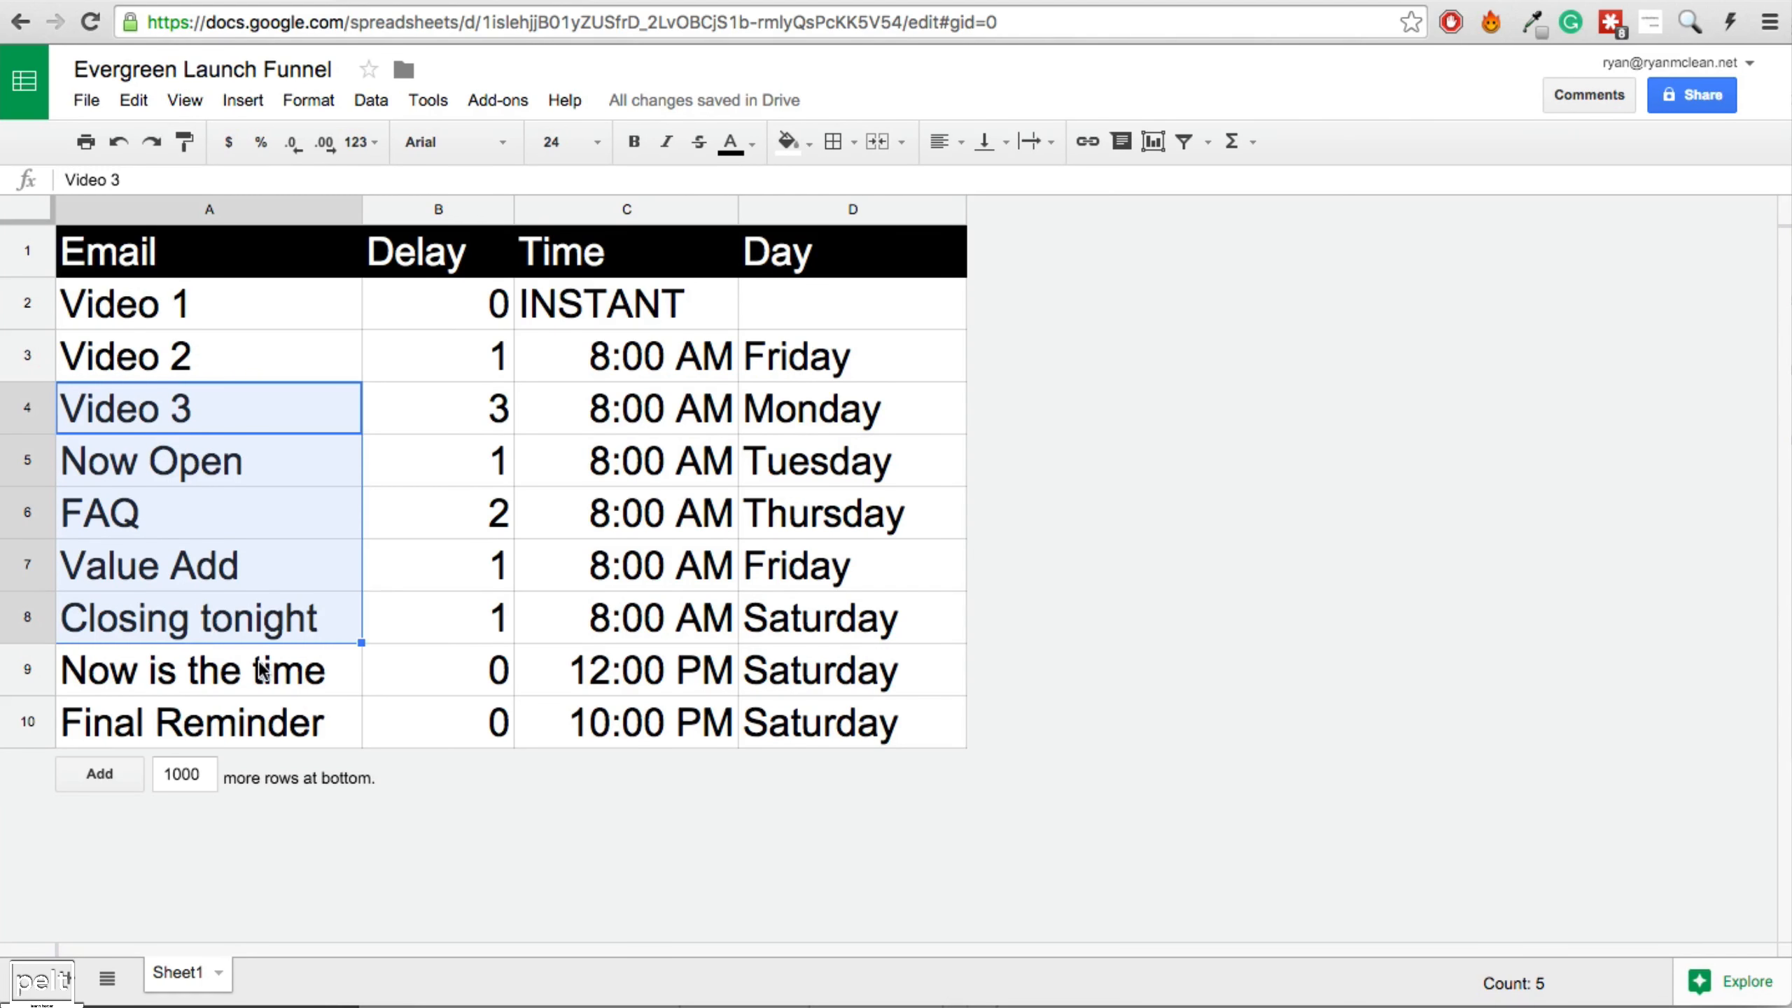
click(476, 418)
click(467, 466)
click(465, 514)
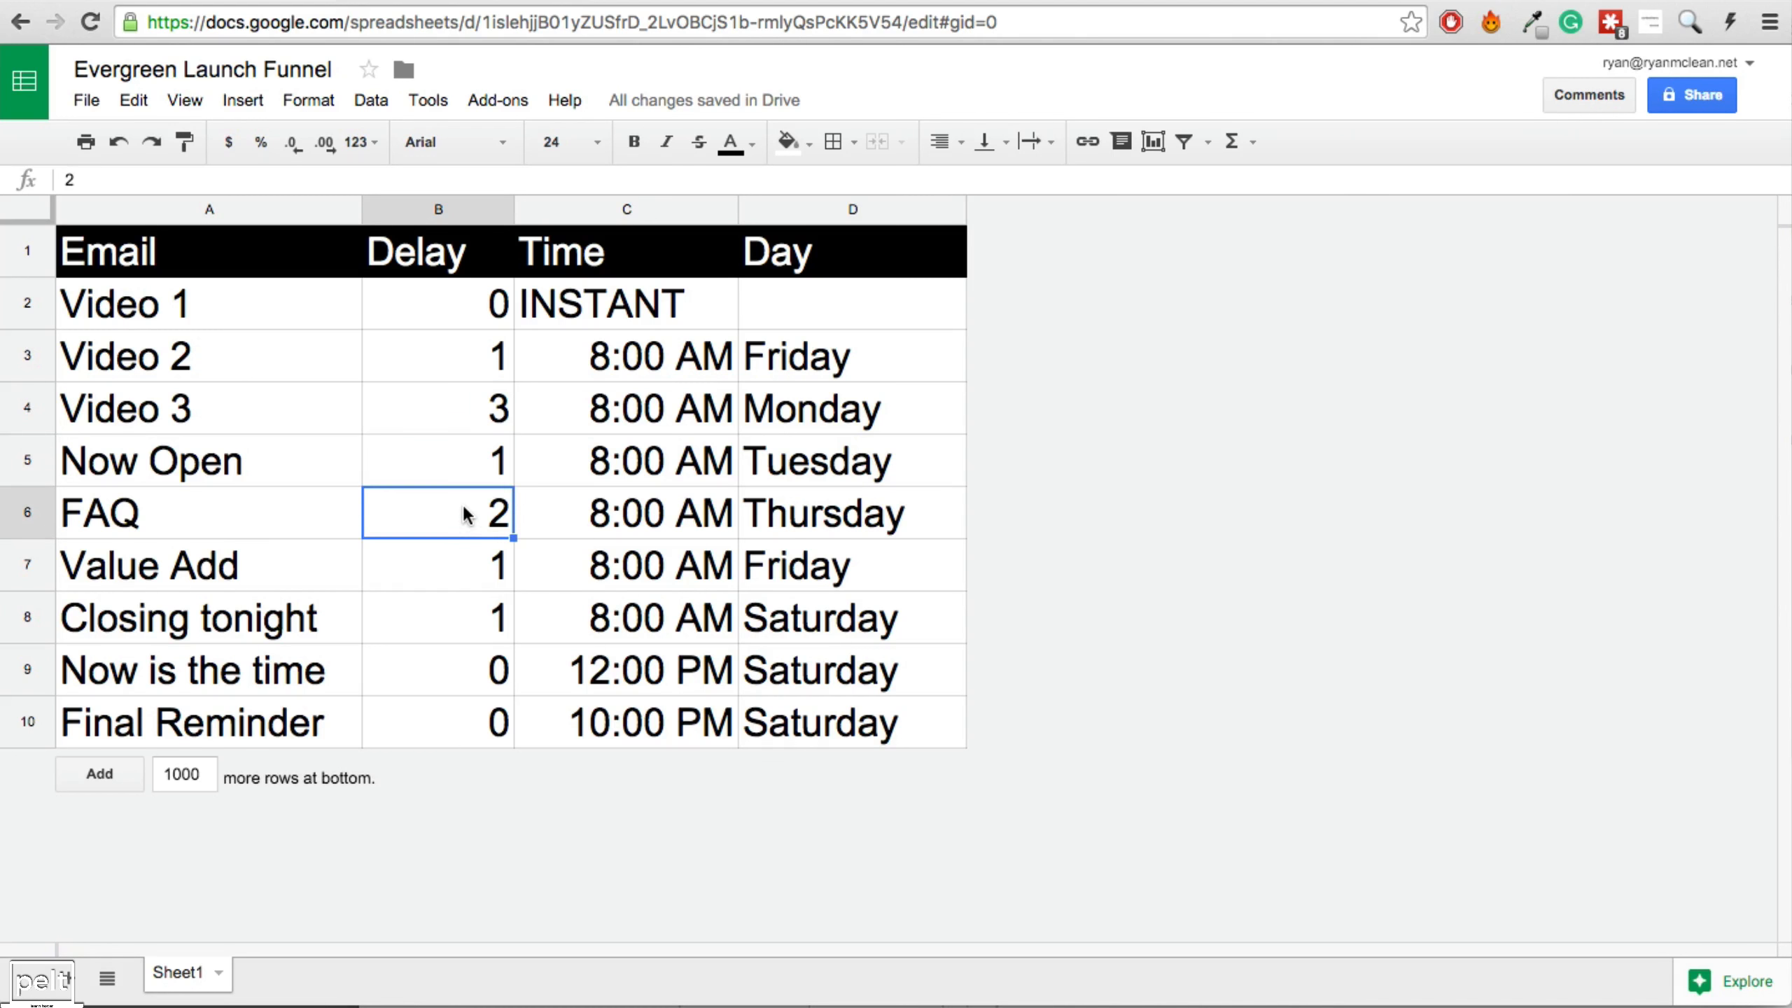
click(448, 585)
click(451, 624)
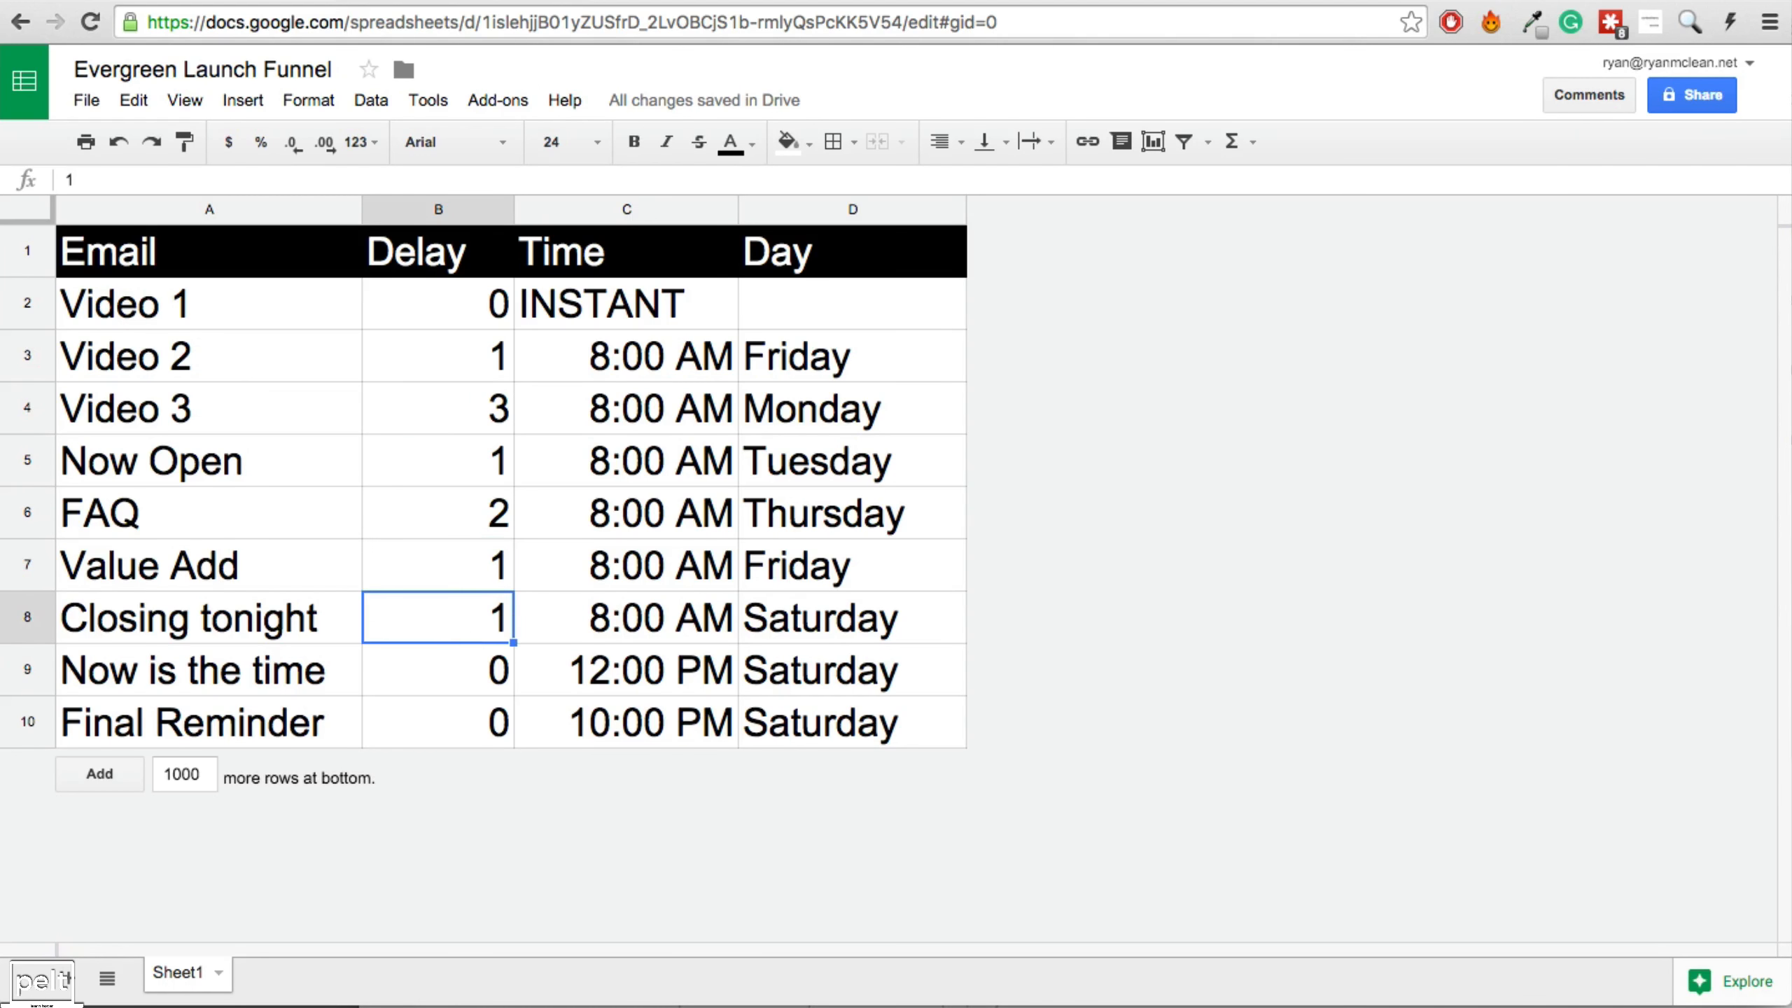
click(623, 2)
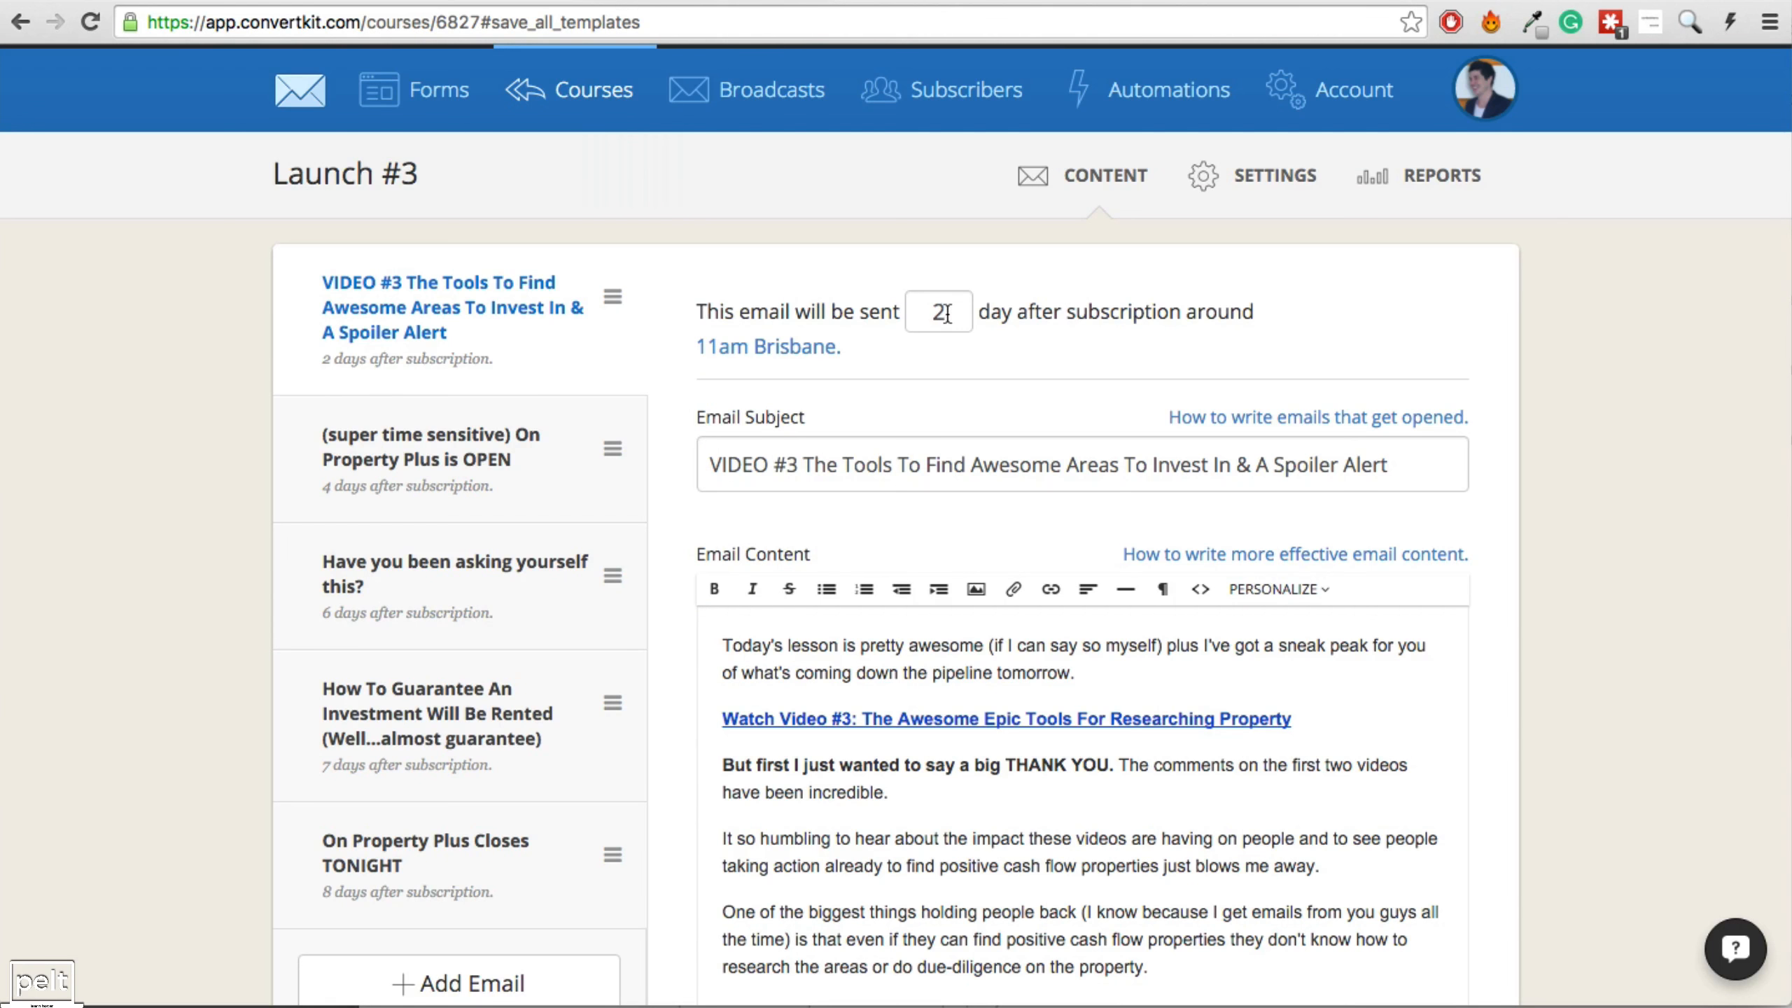
Review each Launch #3 email's send delay, from Video 3 through 'On Property Plus Closes TONIGHT'.
drag(946, 314, 933, 315)
click(947, 311)
double_click(937, 312)
click(954, 316)
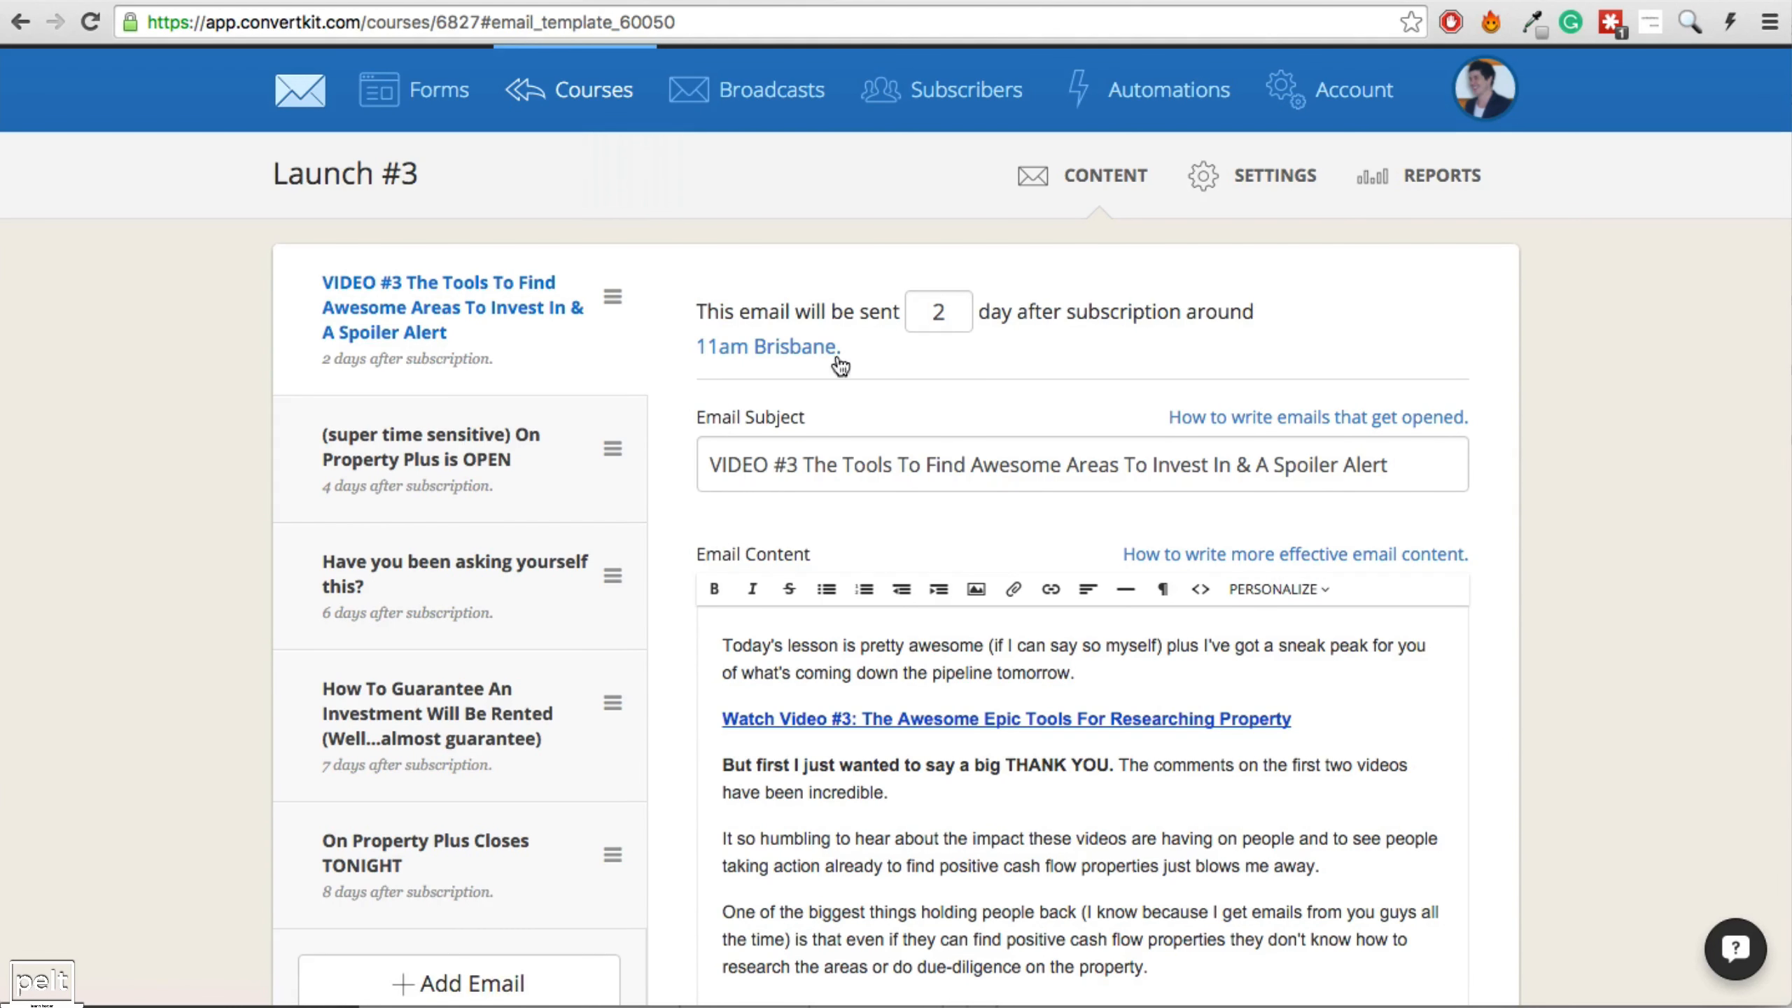
click(457, 468)
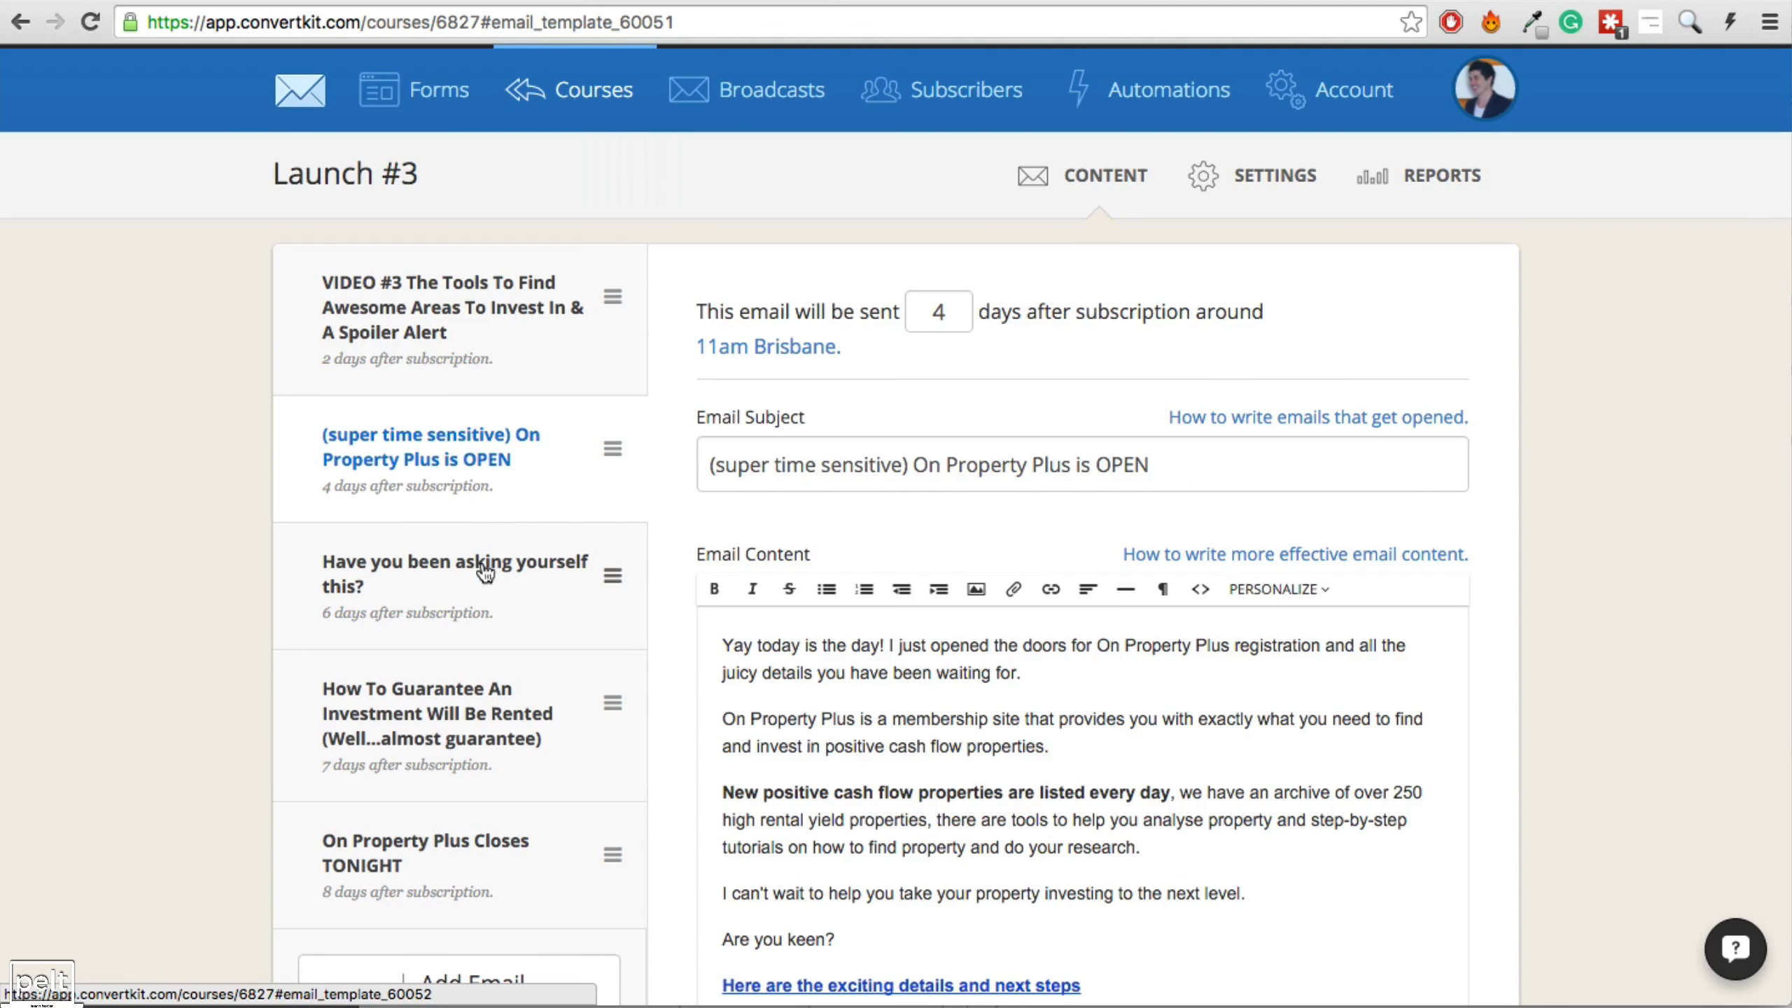
click(459, 611)
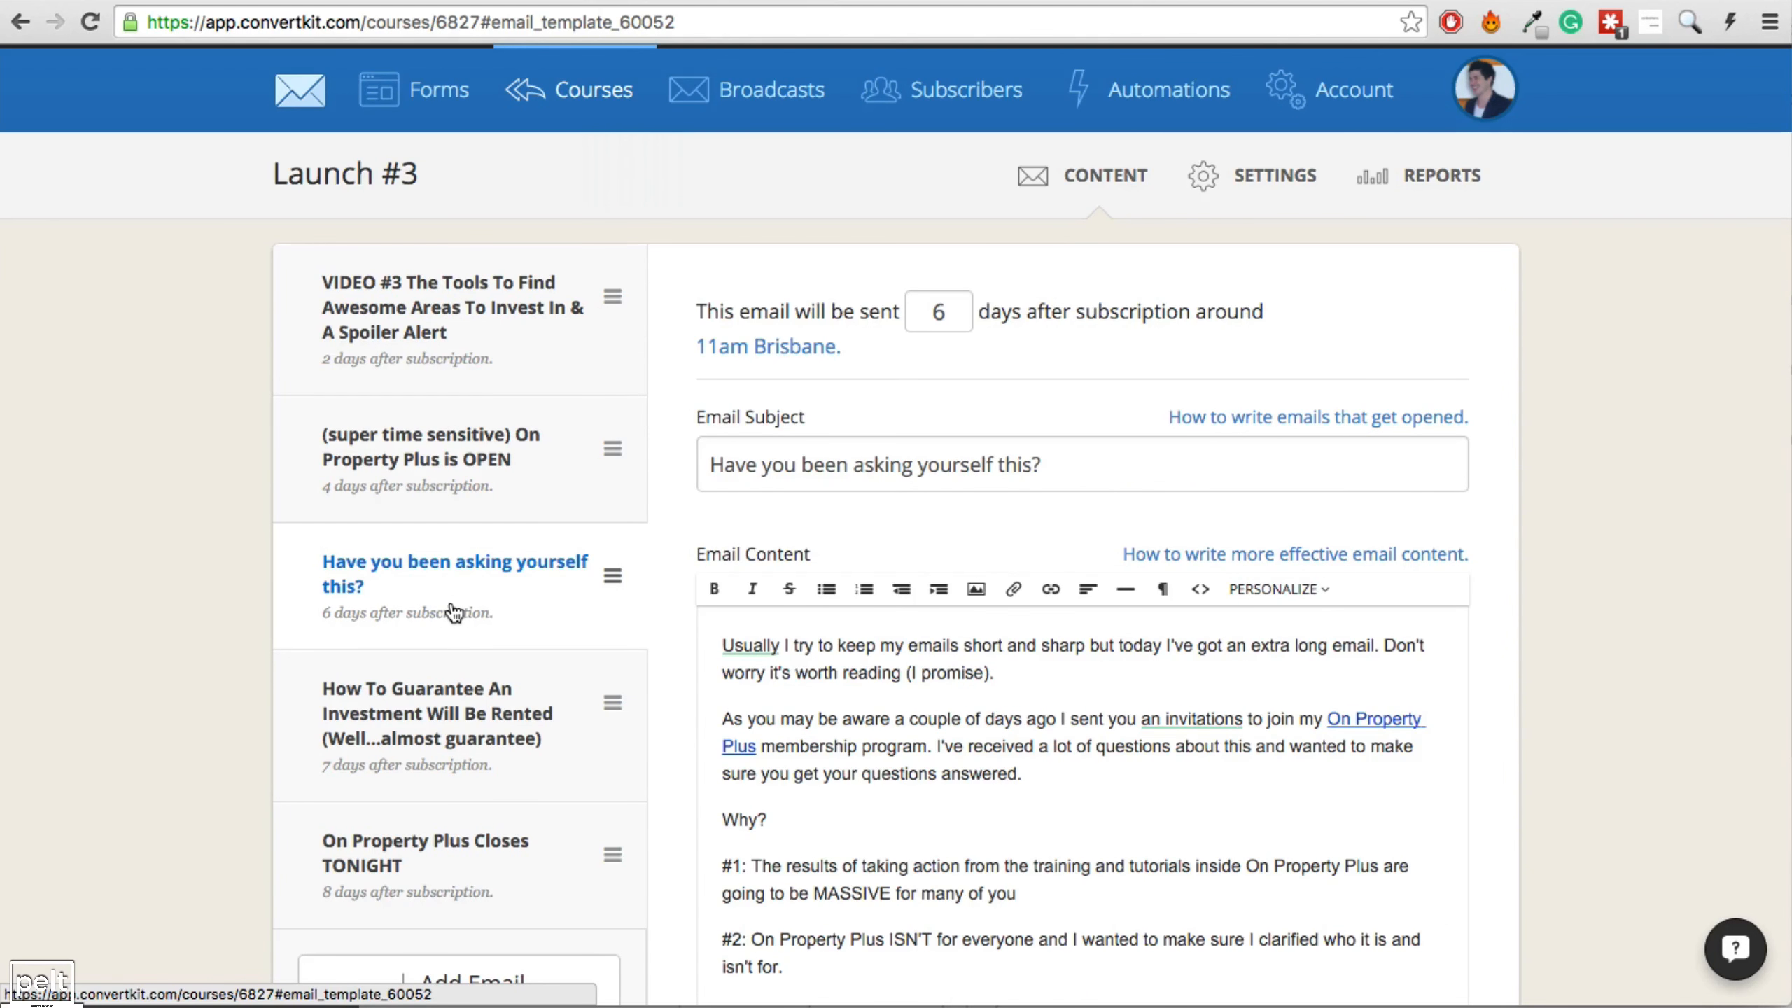
click(462, 727)
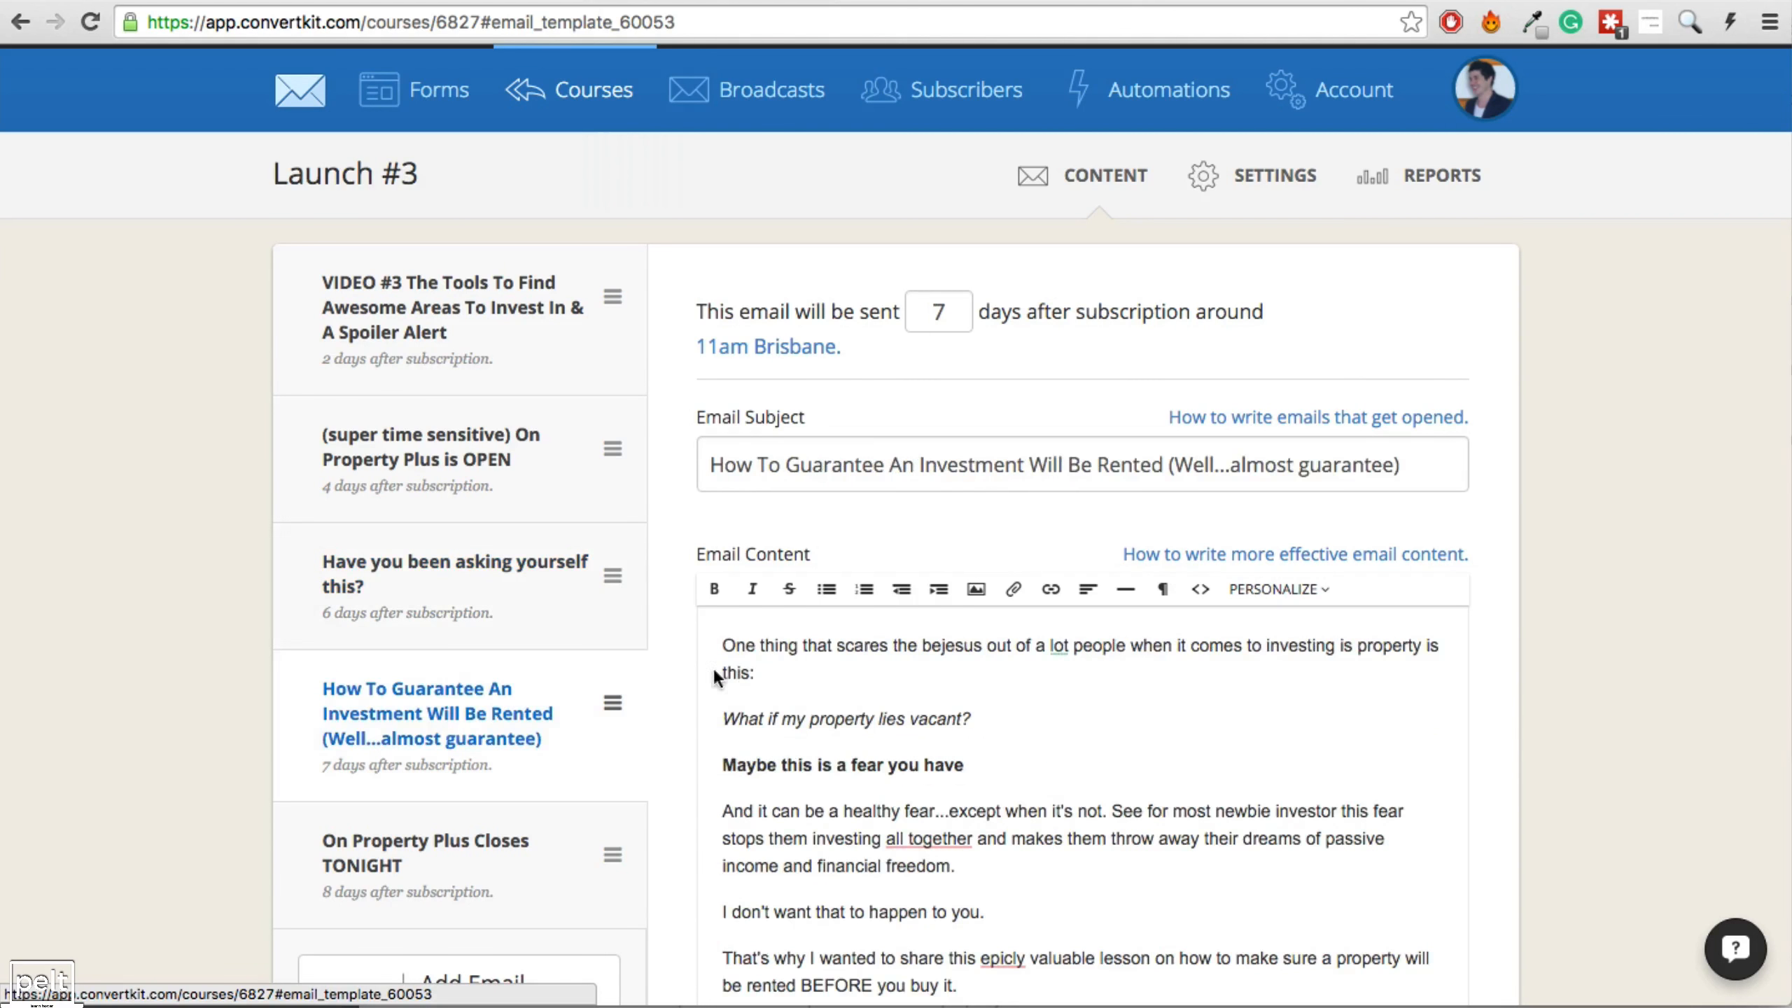
click(462, 882)
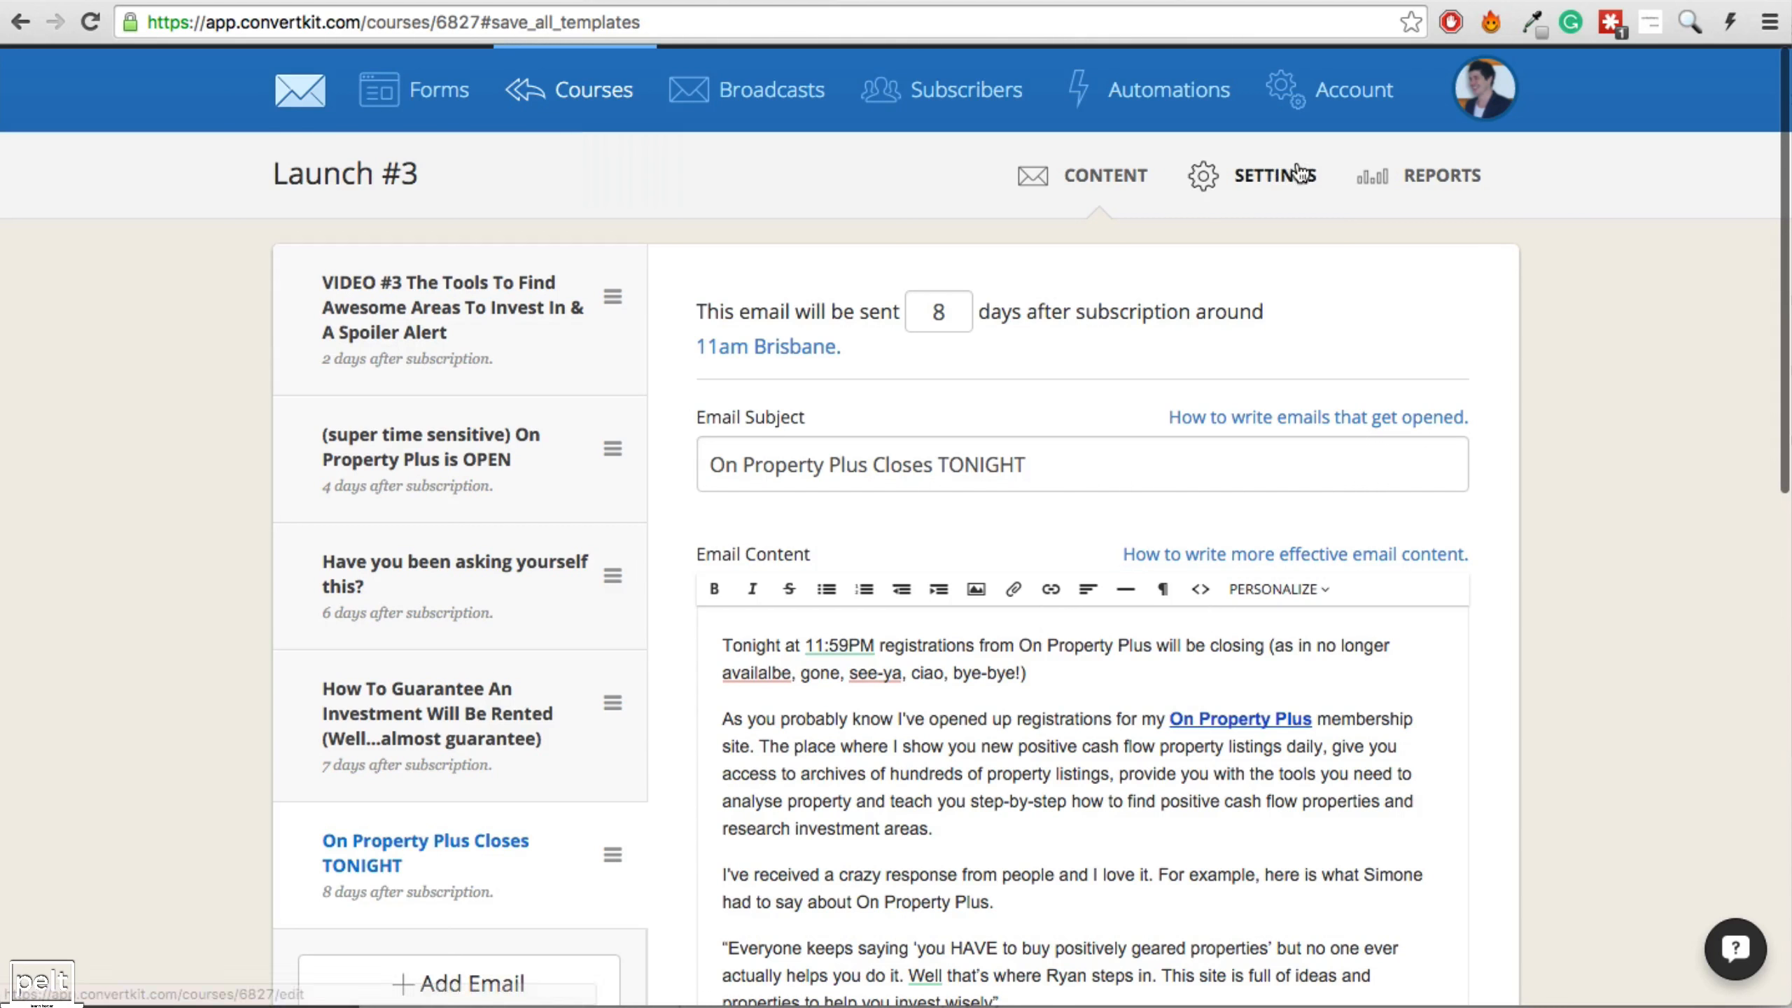
Open the Launch #3 settings and compare the send days for Video 2 through Closing tonight in the spreadsheet.
click(1278, 178)
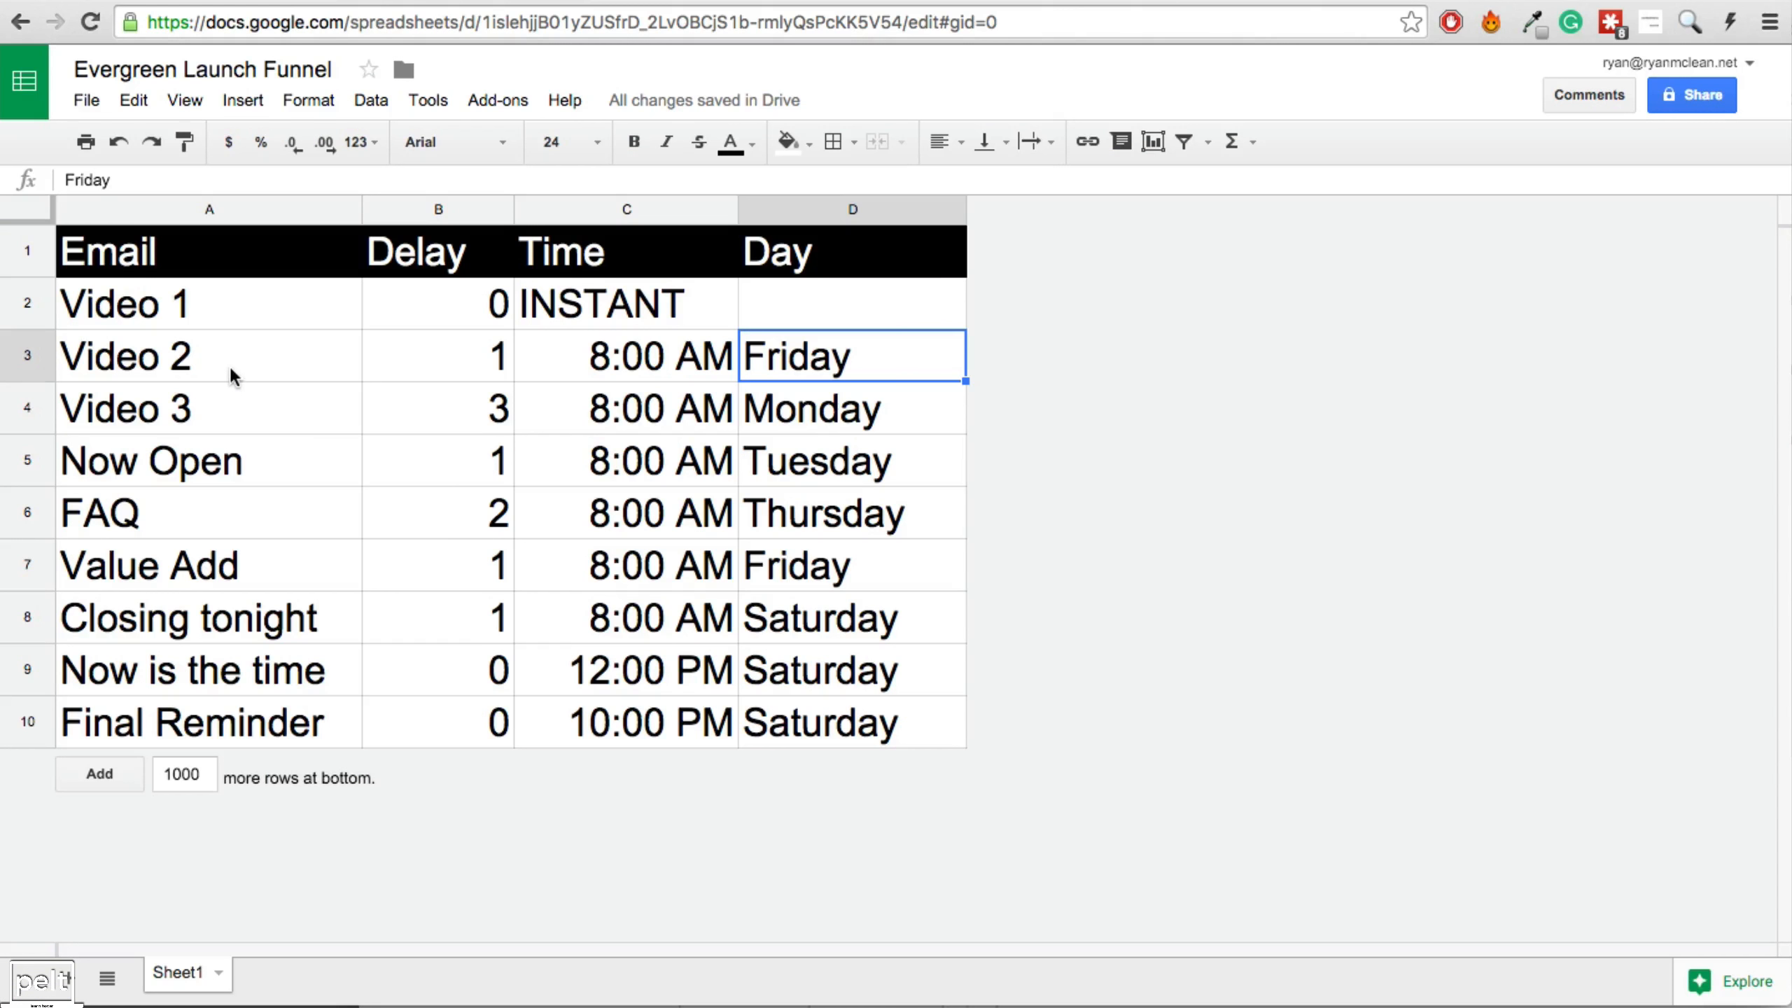
drag(230, 364, 801, 596)
click(824, 409)
click(795, 453)
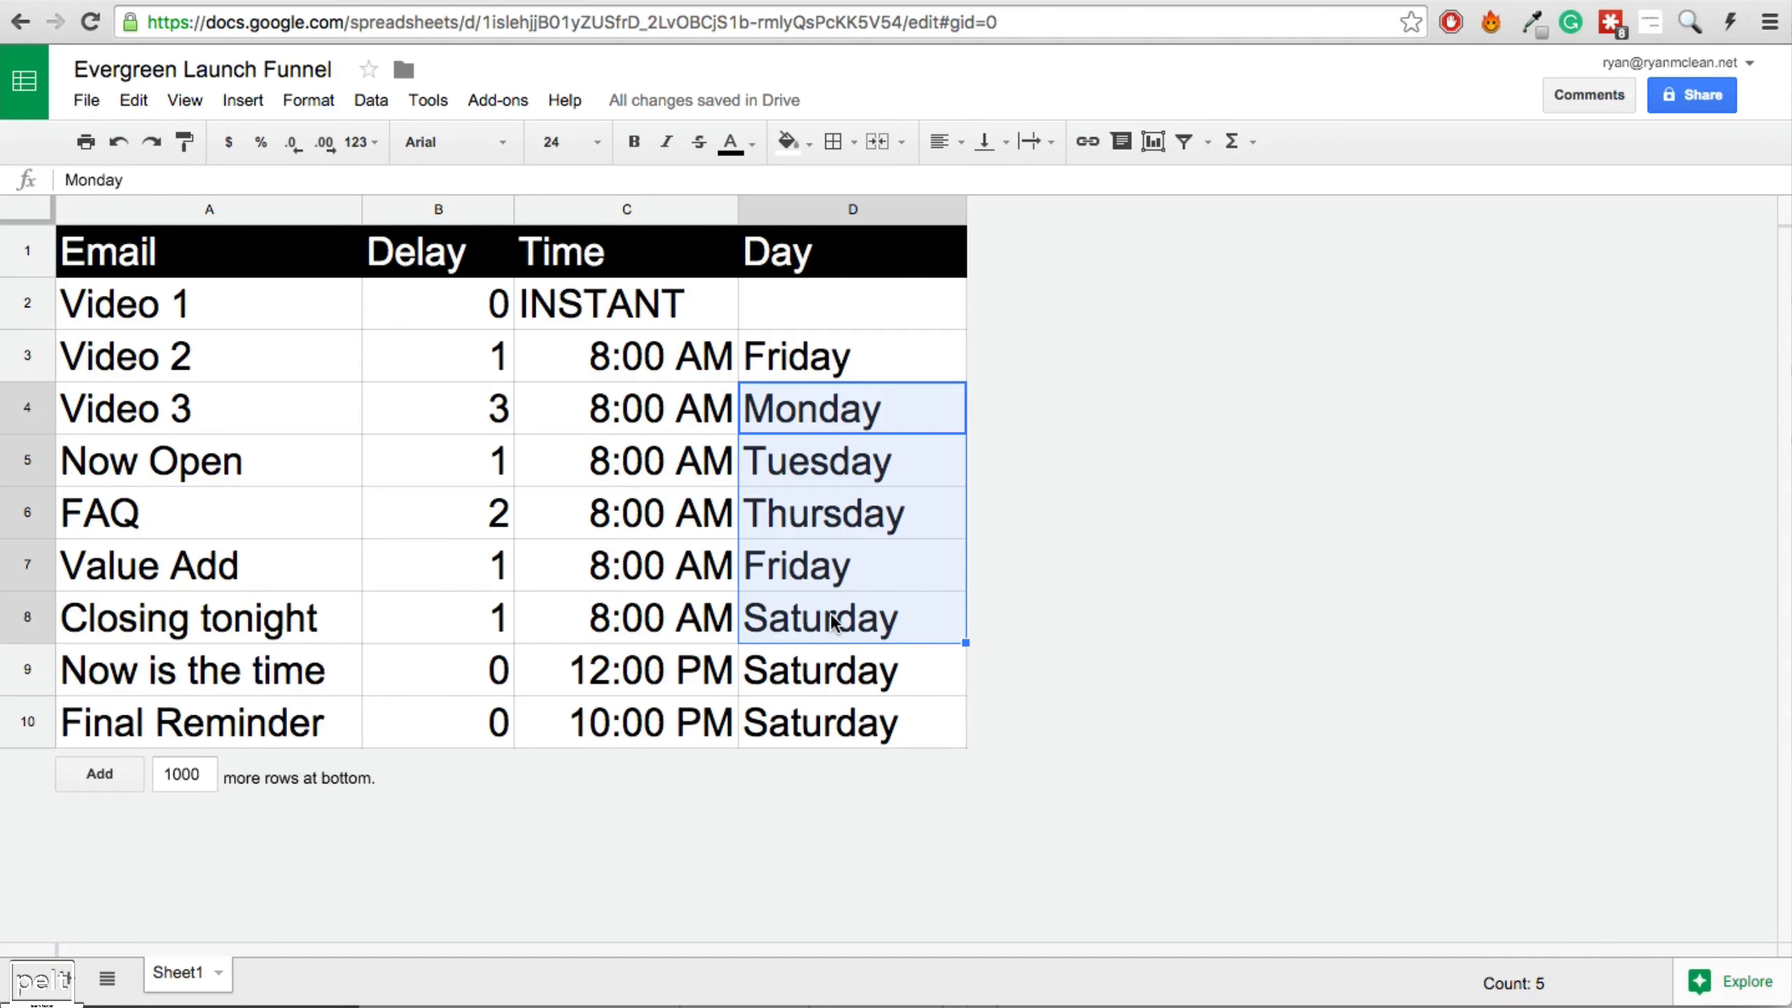
click(787, 372)
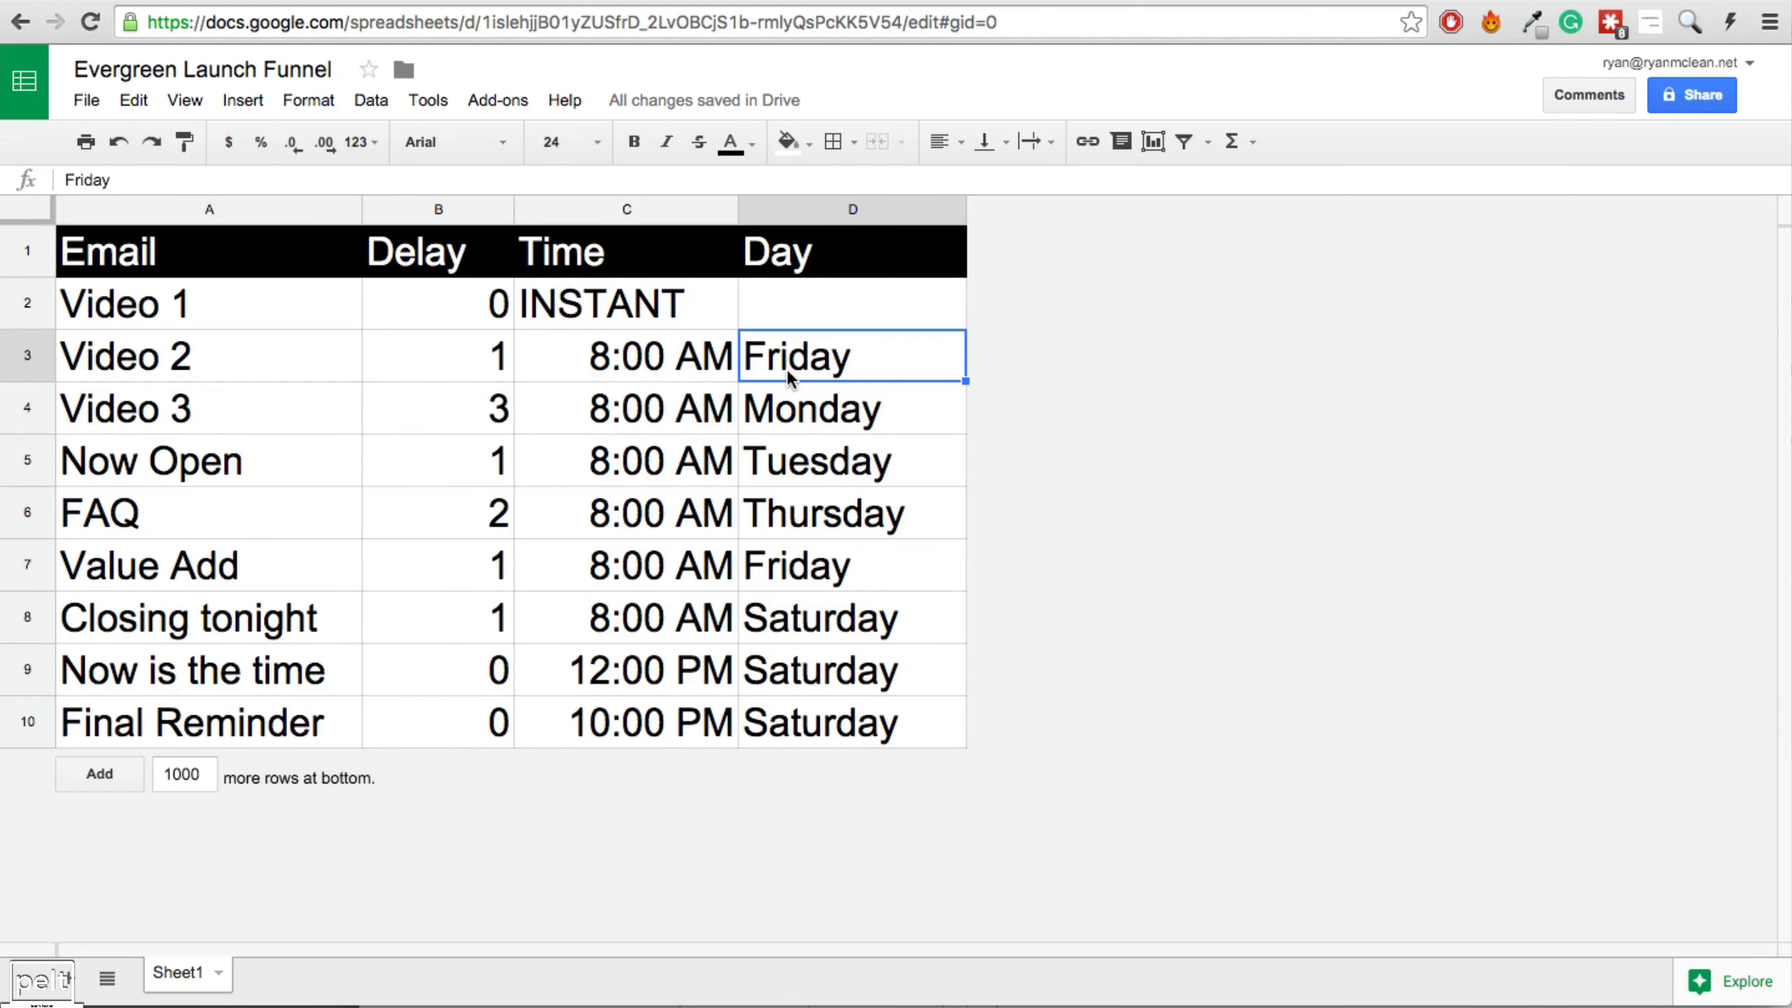
click(661, 0)
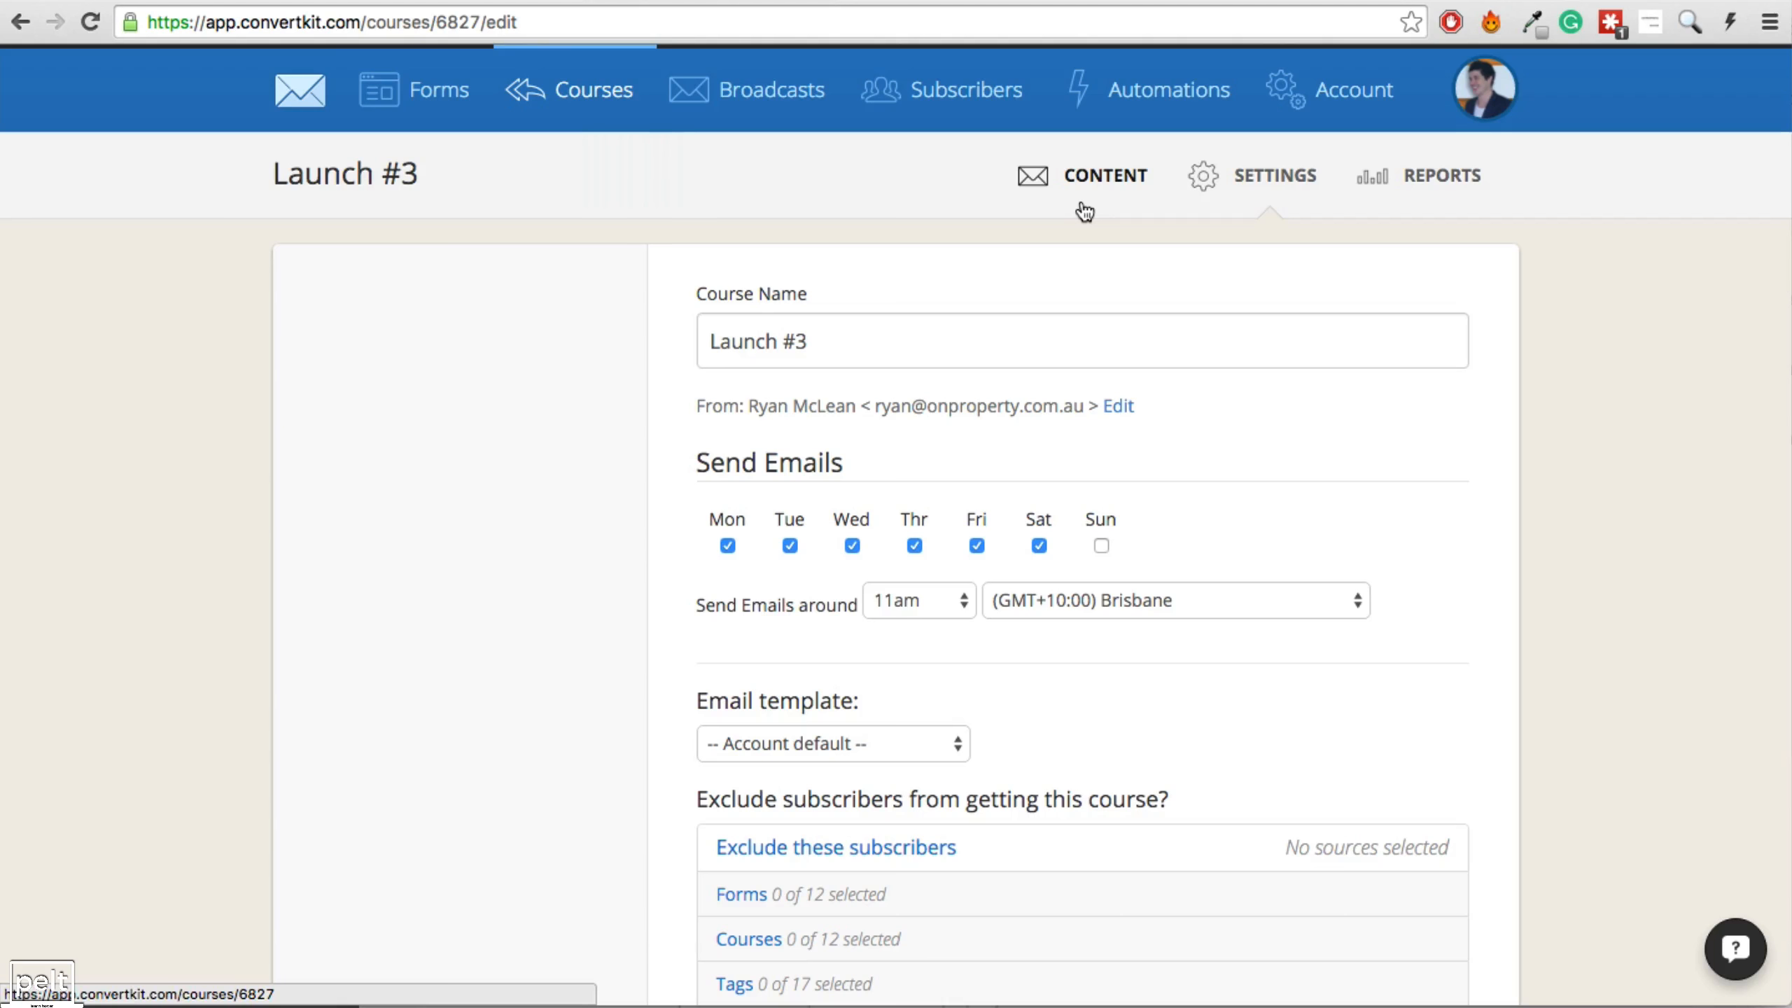
Correct Video 3's delay to 2 in the schedule spreadsheet and check its send time and day.
click(491, 2)
click(215, 416)
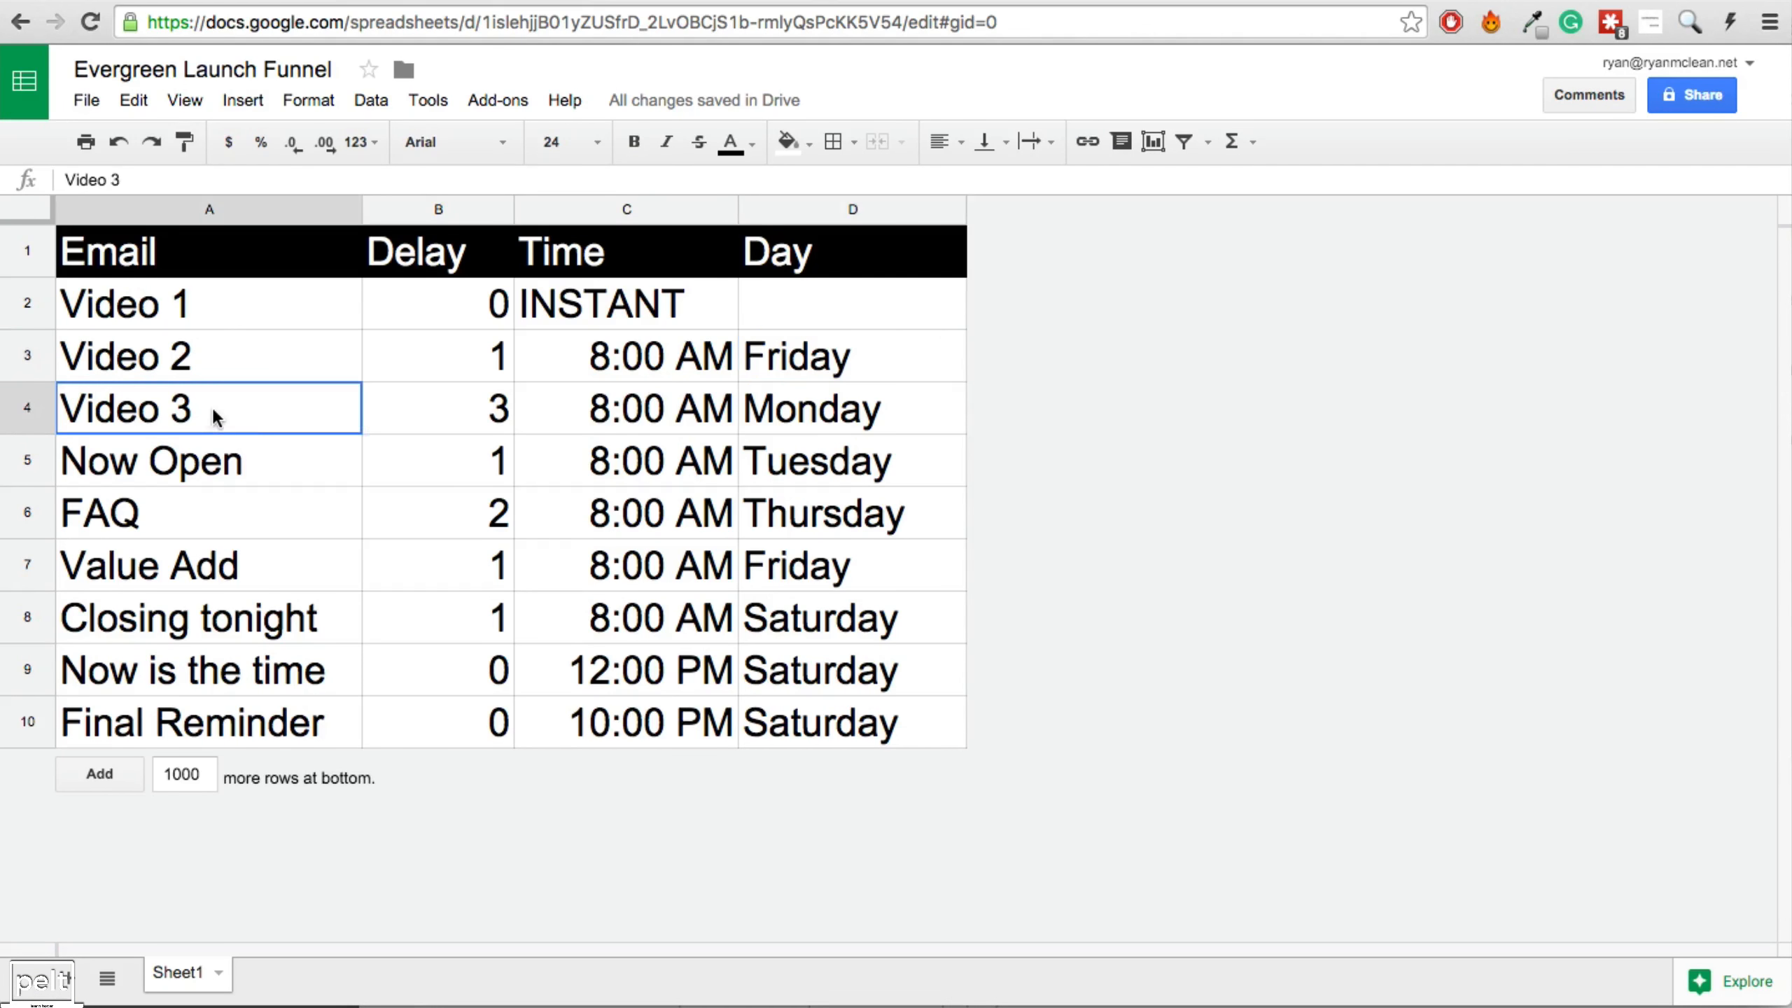
click(431, 415)
text(2)
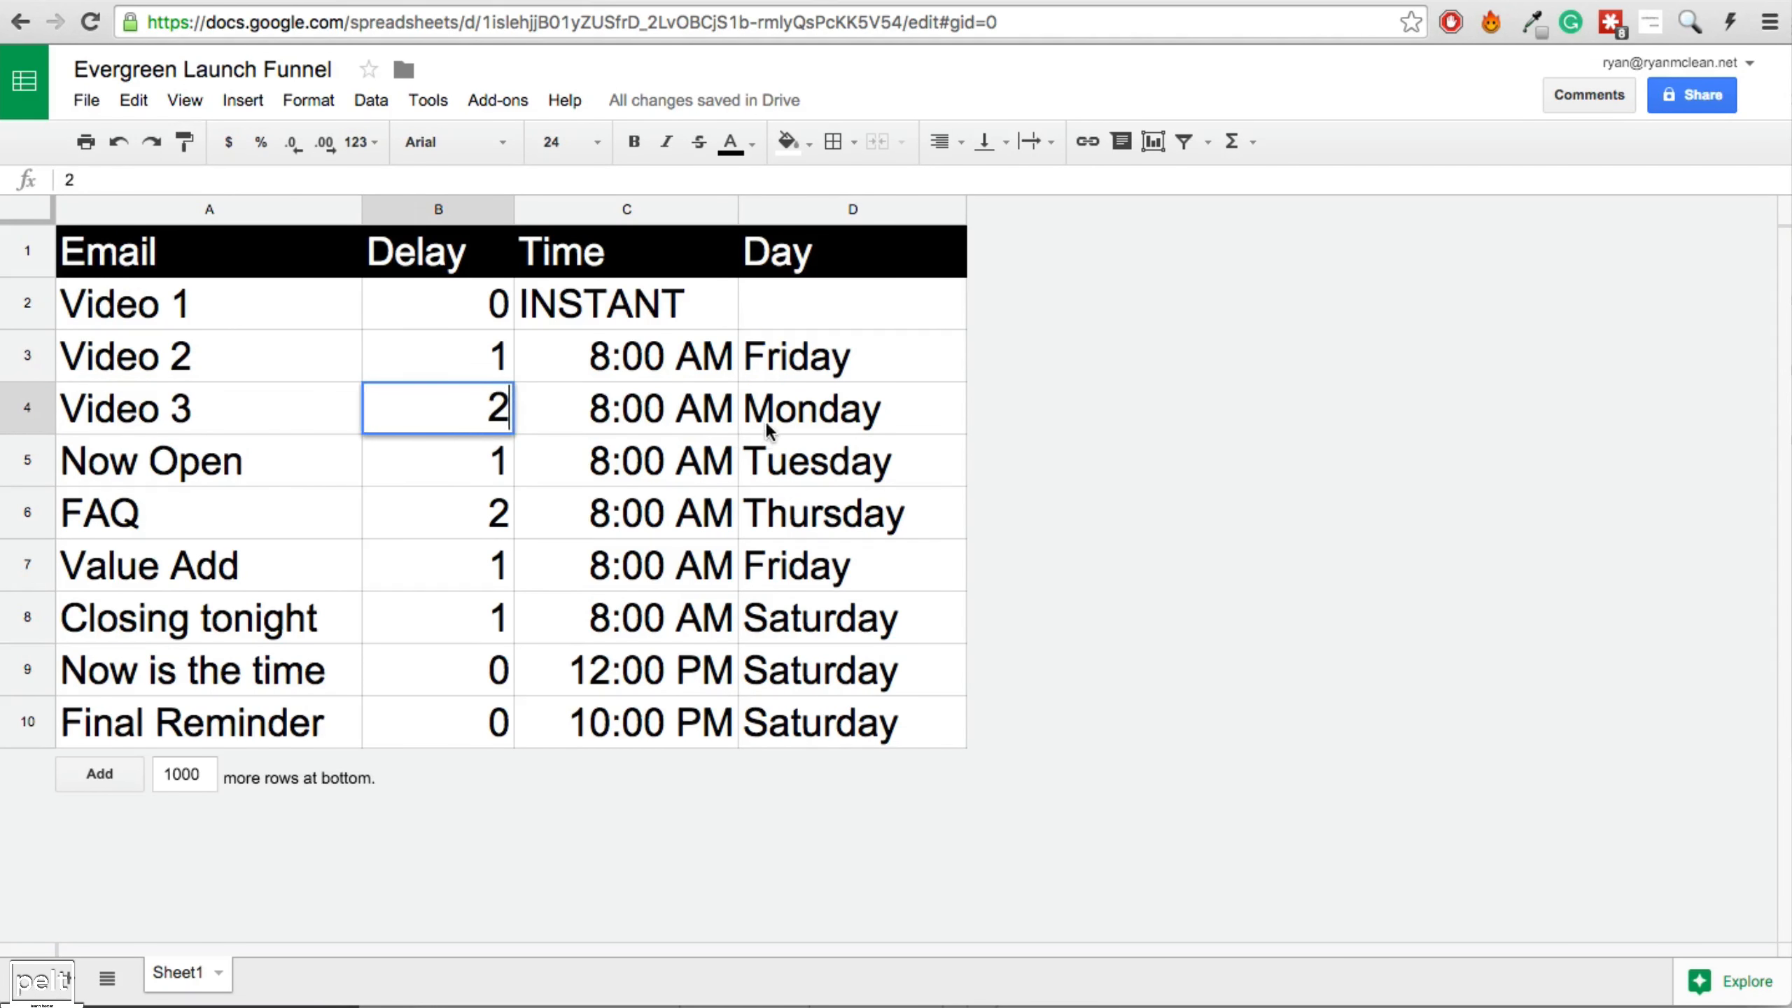
click(773, 418)
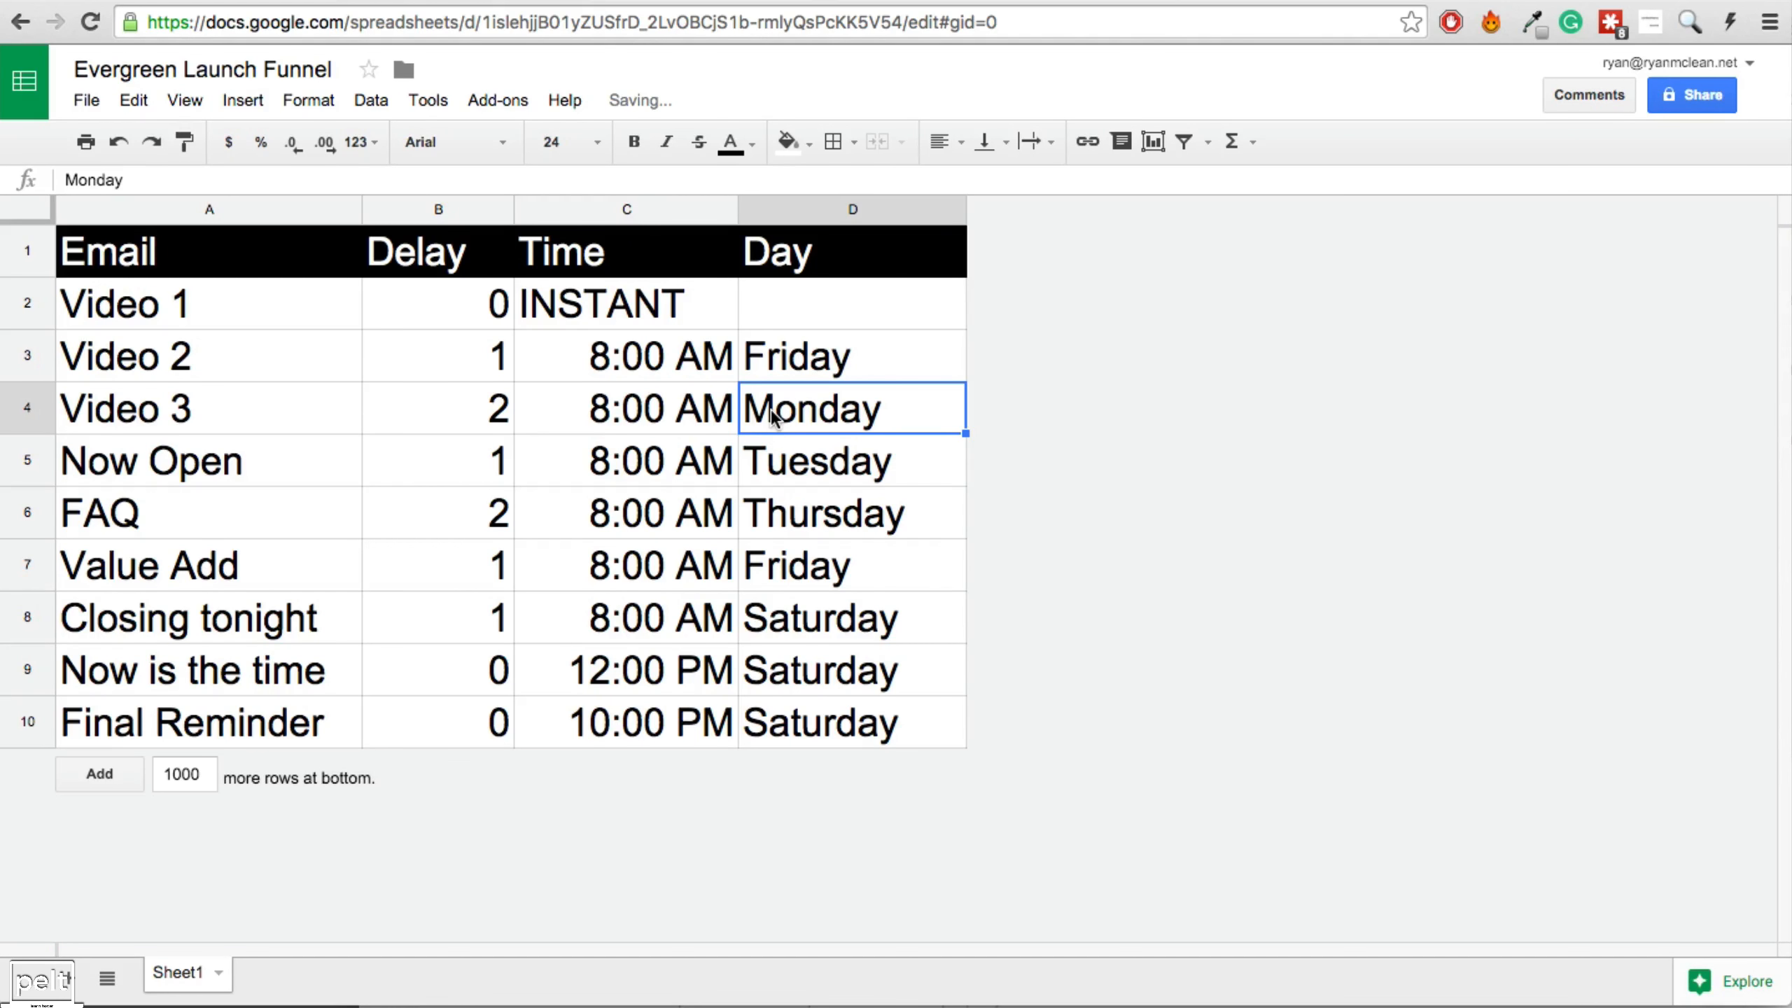
click(662, 3)
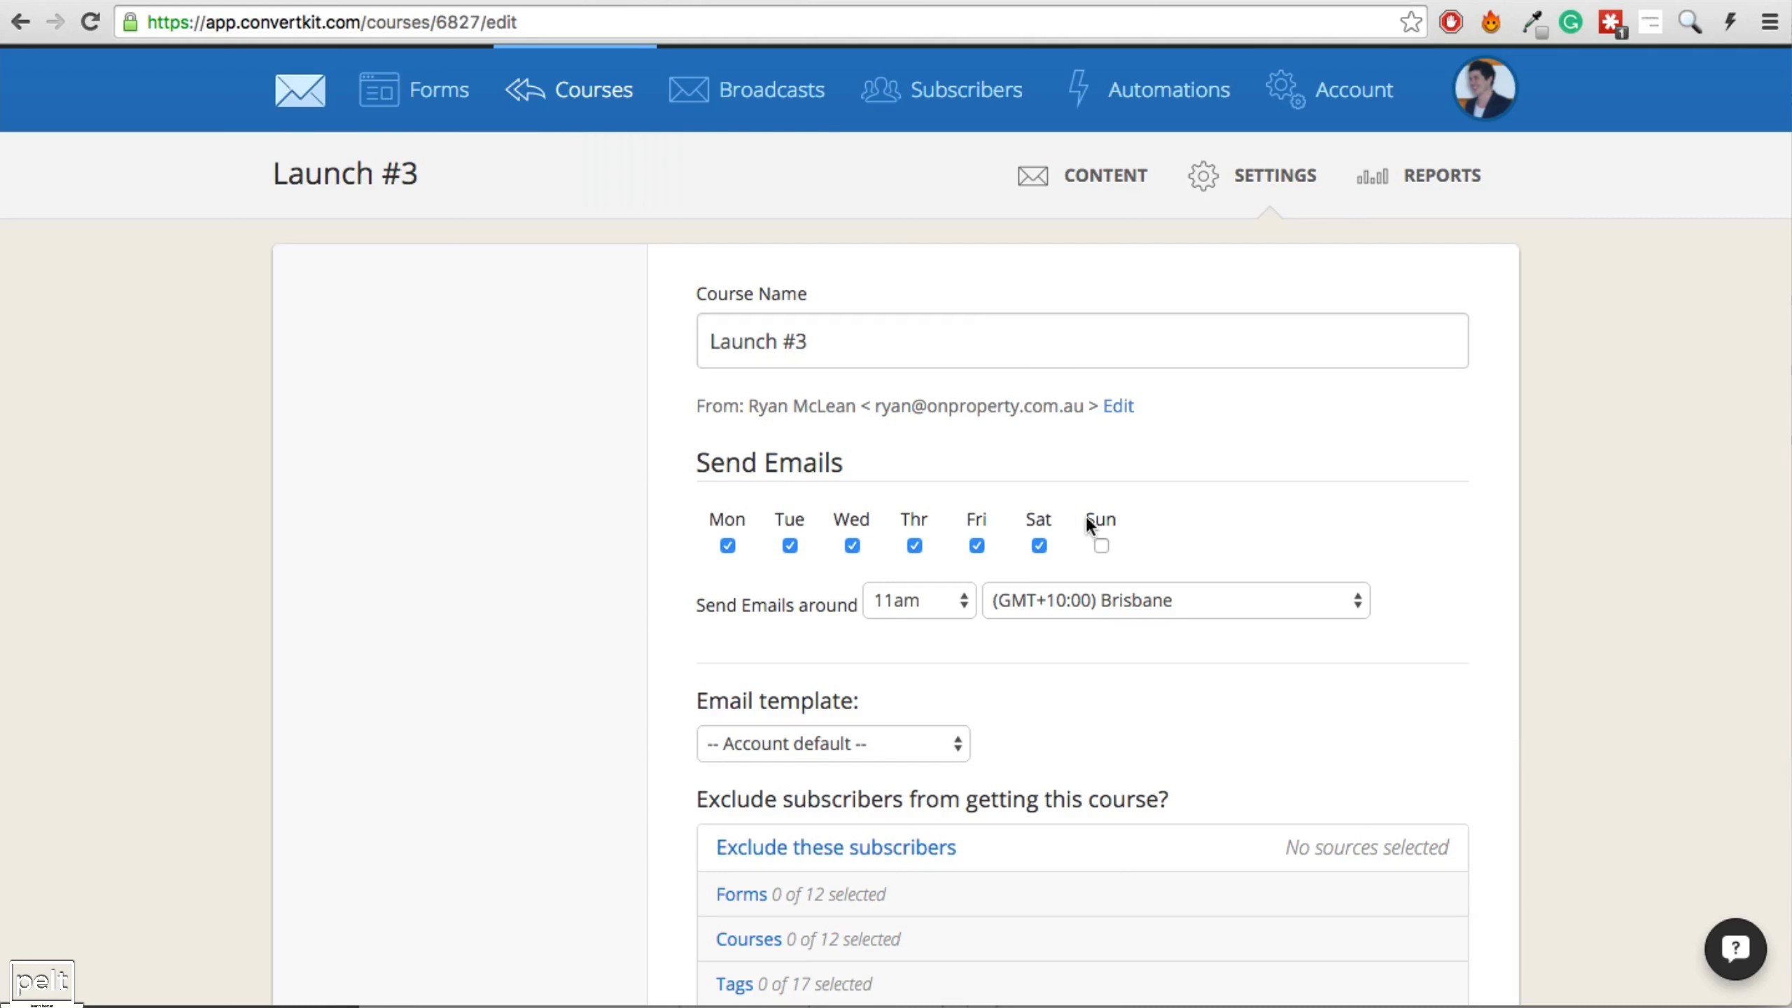
key(ctrl+shift+Tab)
click(518, 413)
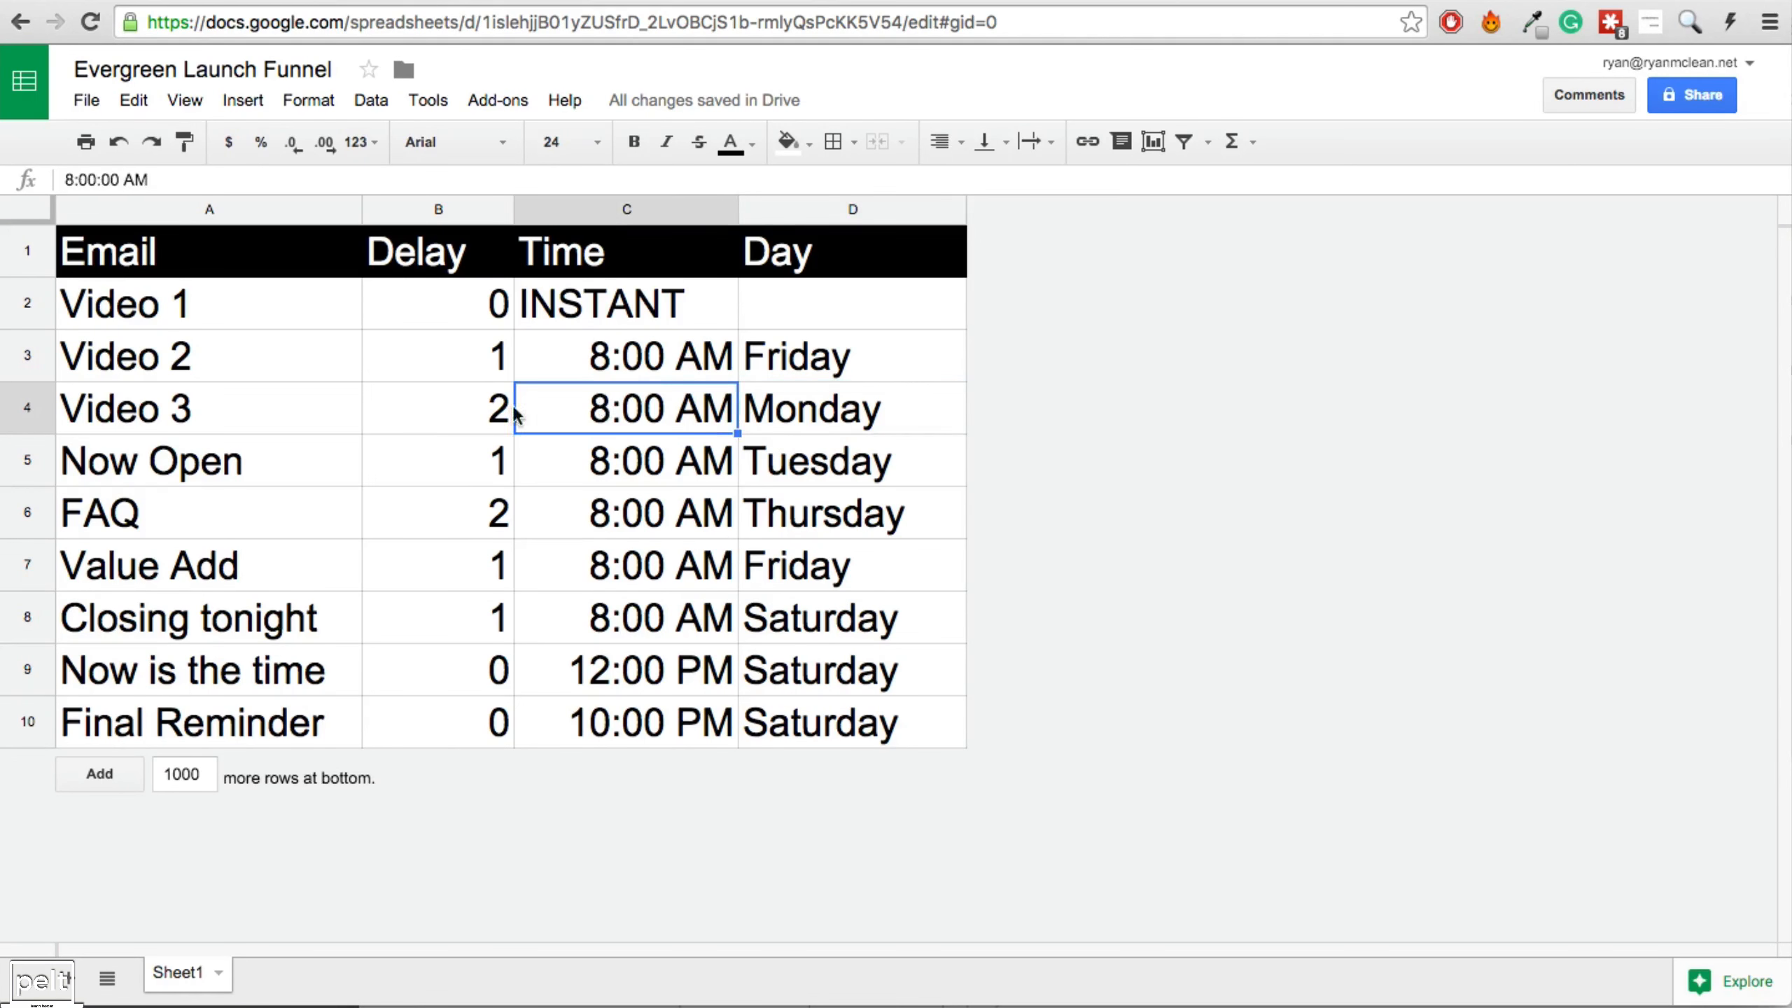
drag(507, 410, 632, 421)
click(759, 406)
click(667, 3)
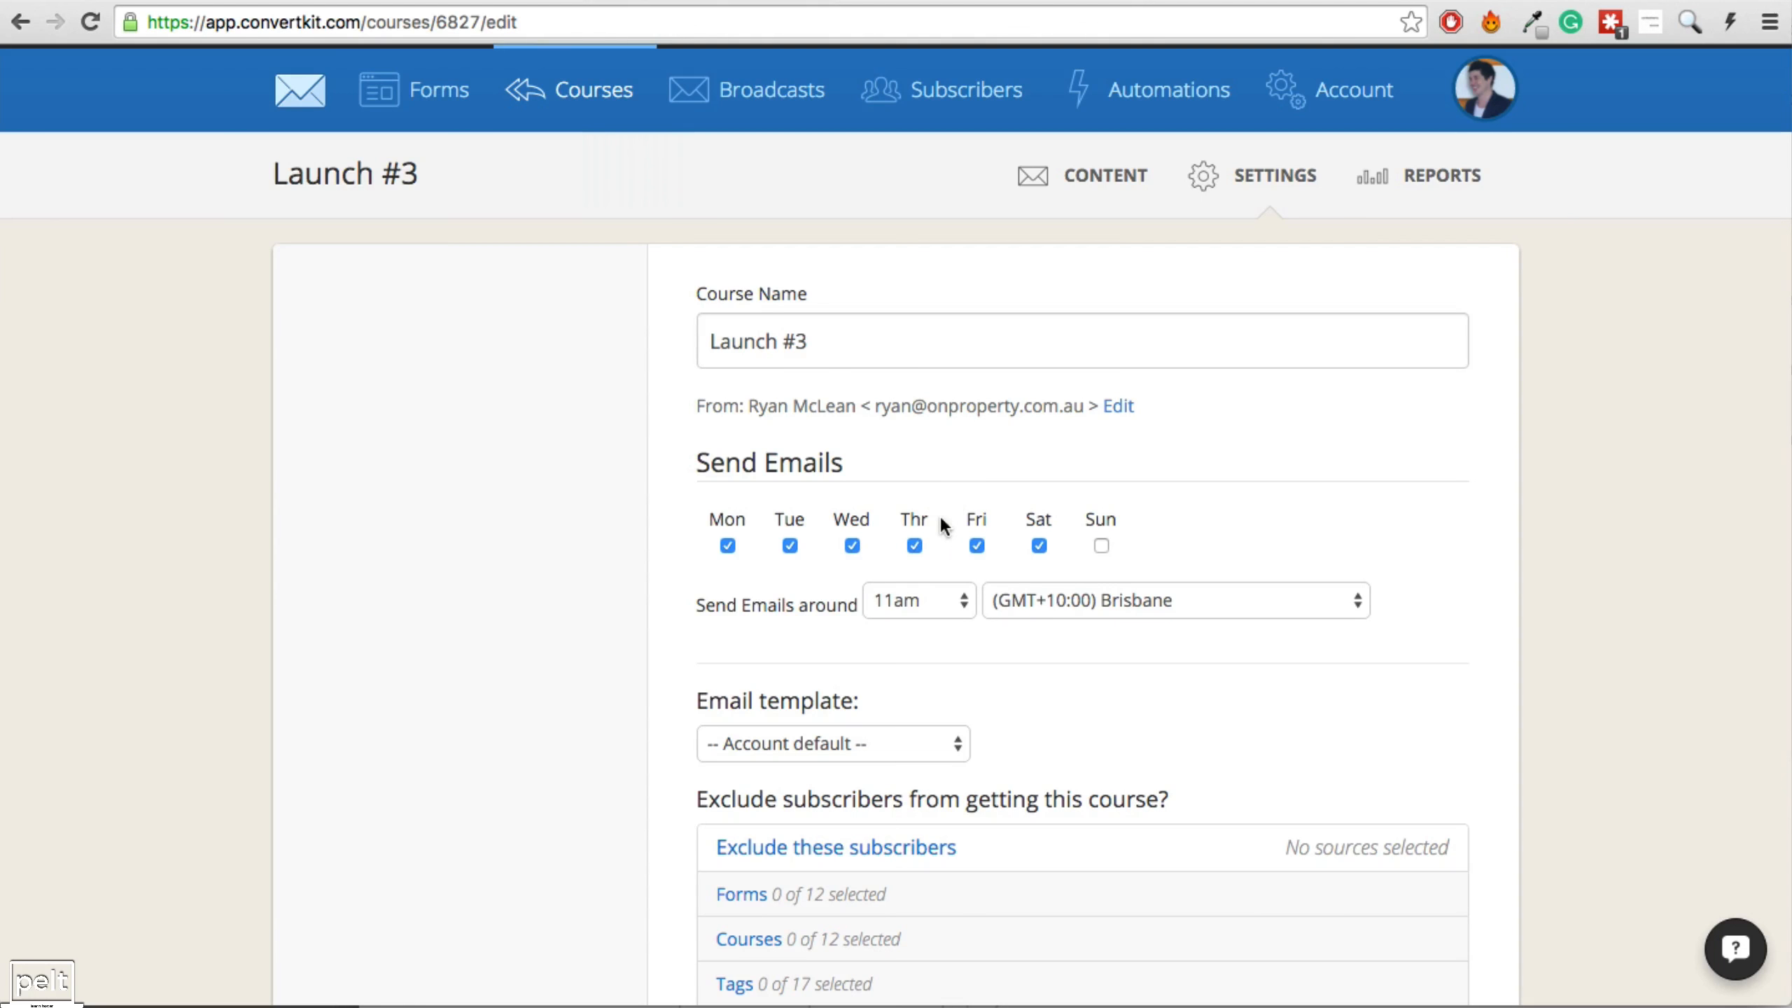
Set Launch #3 to send around 8am, exclude [OPC] Customer subscribers, and save.
click(922, 607)
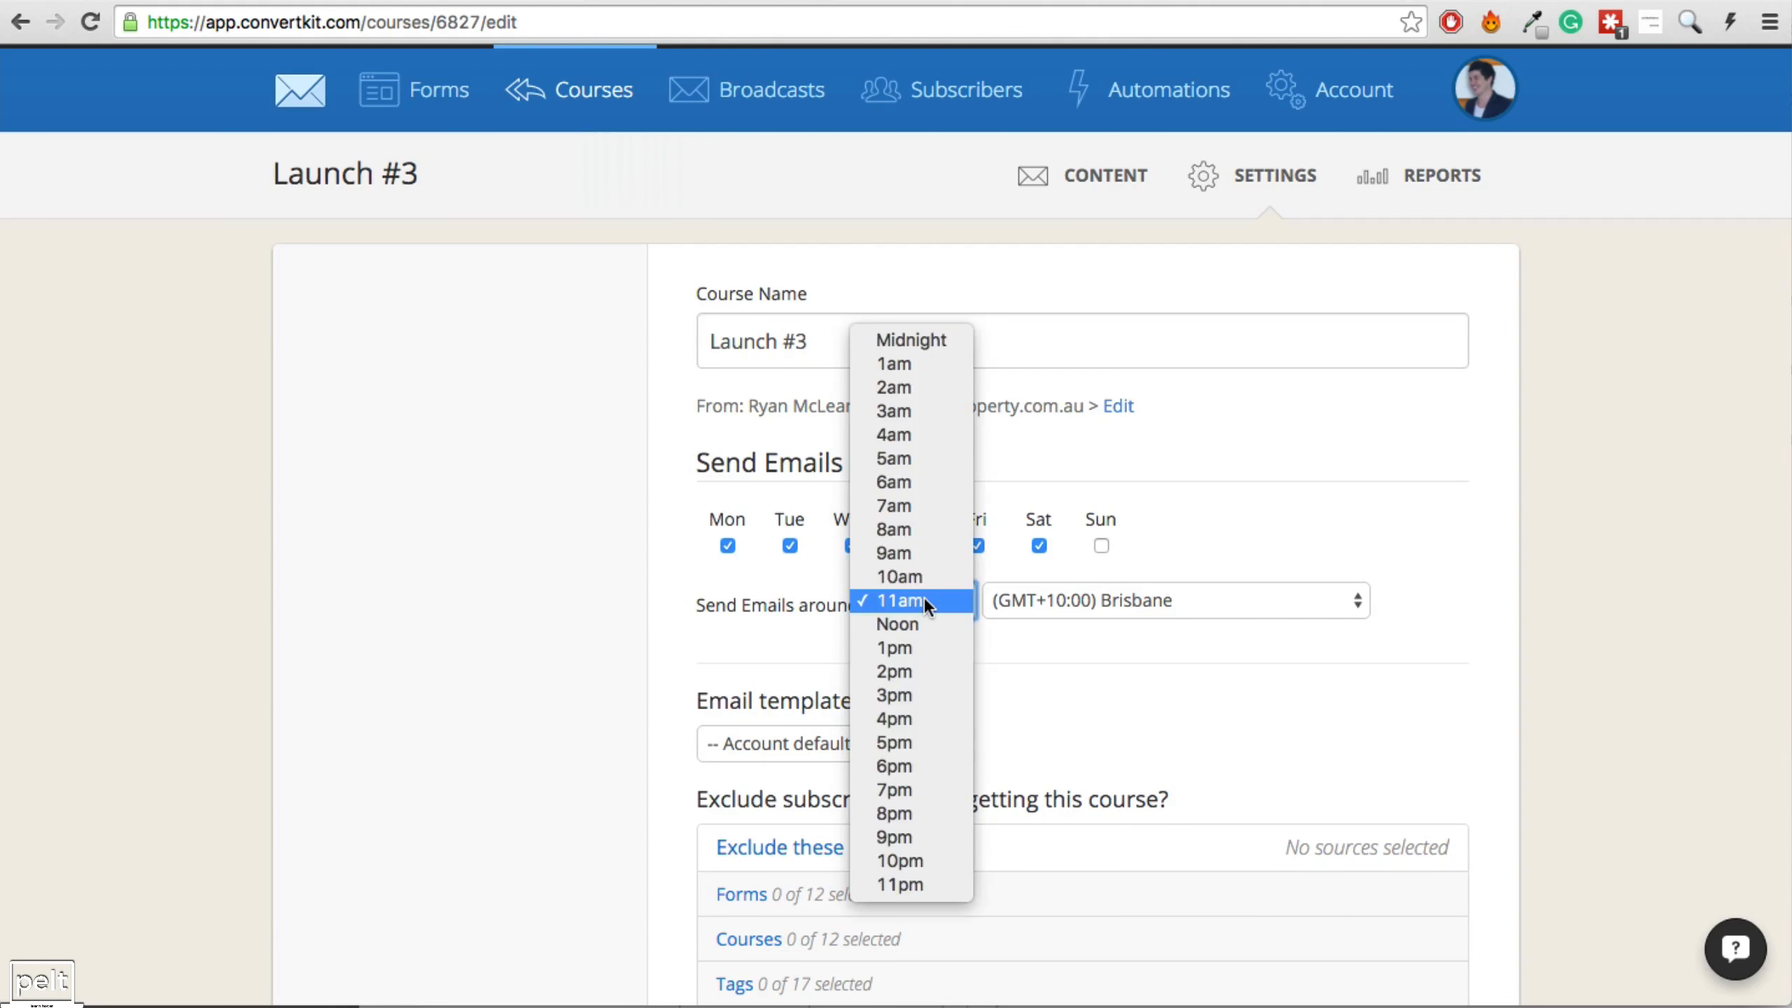
click(910, 529)
scroll(958, 647, down, 5)
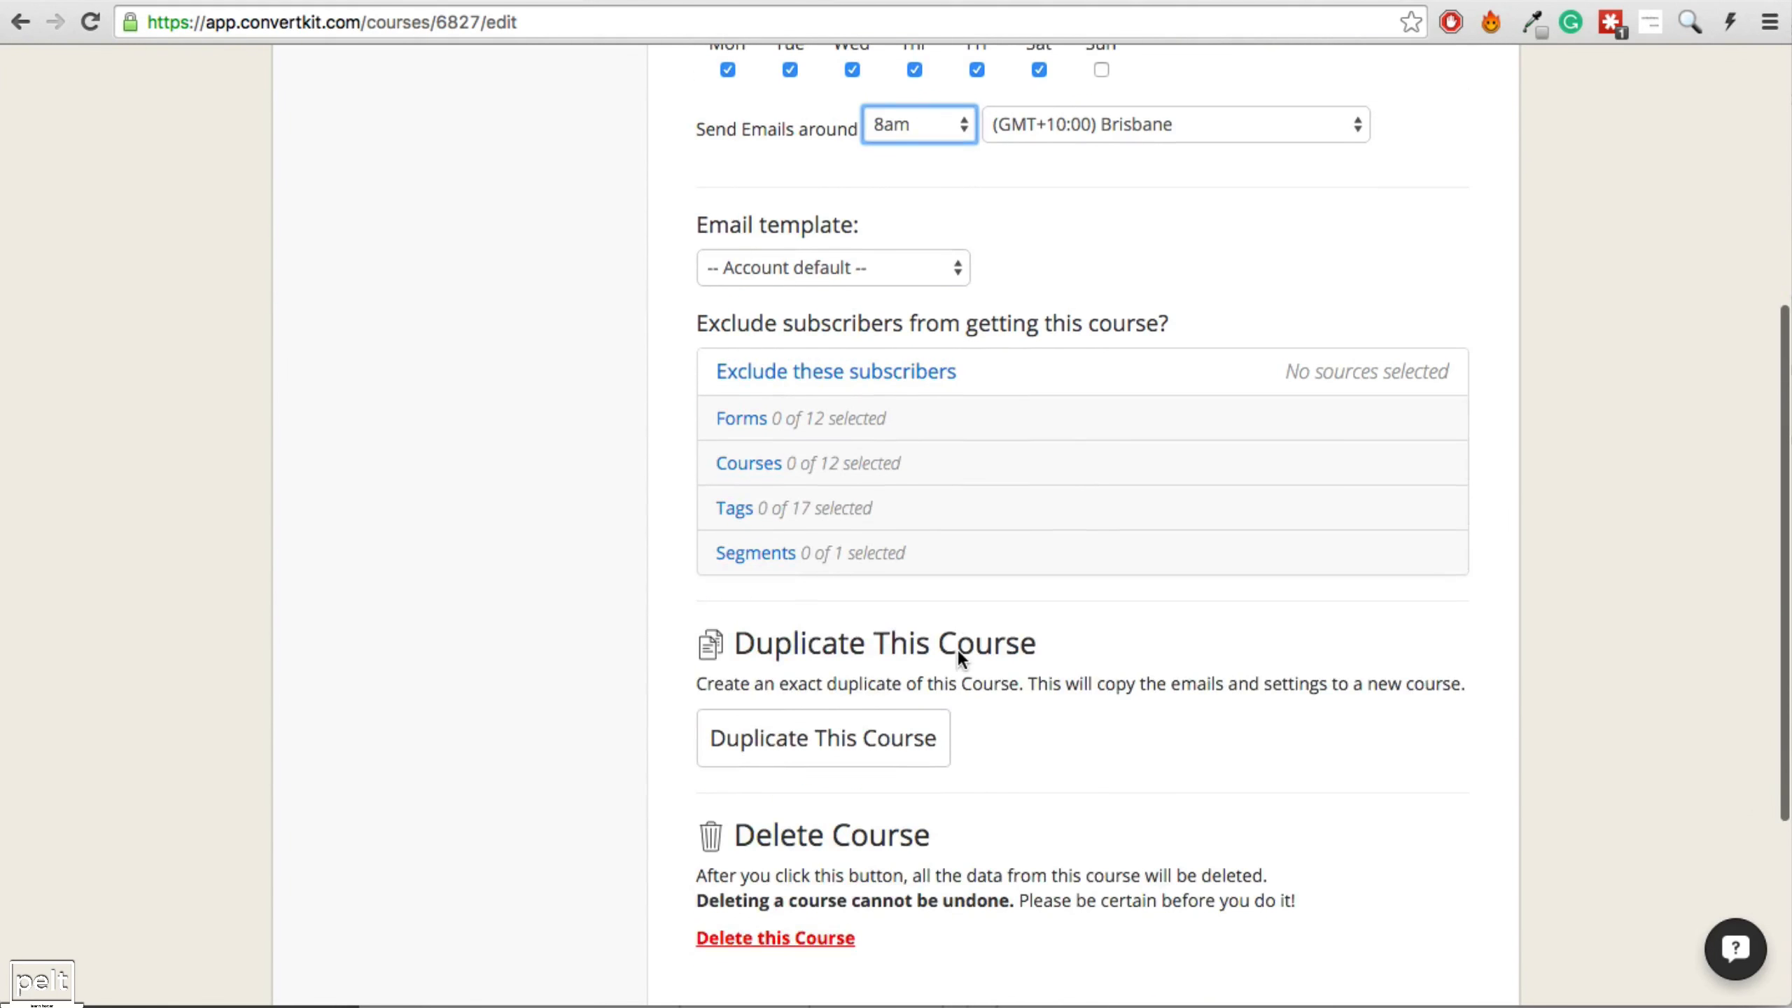
scroll(839, 296, down, 2)
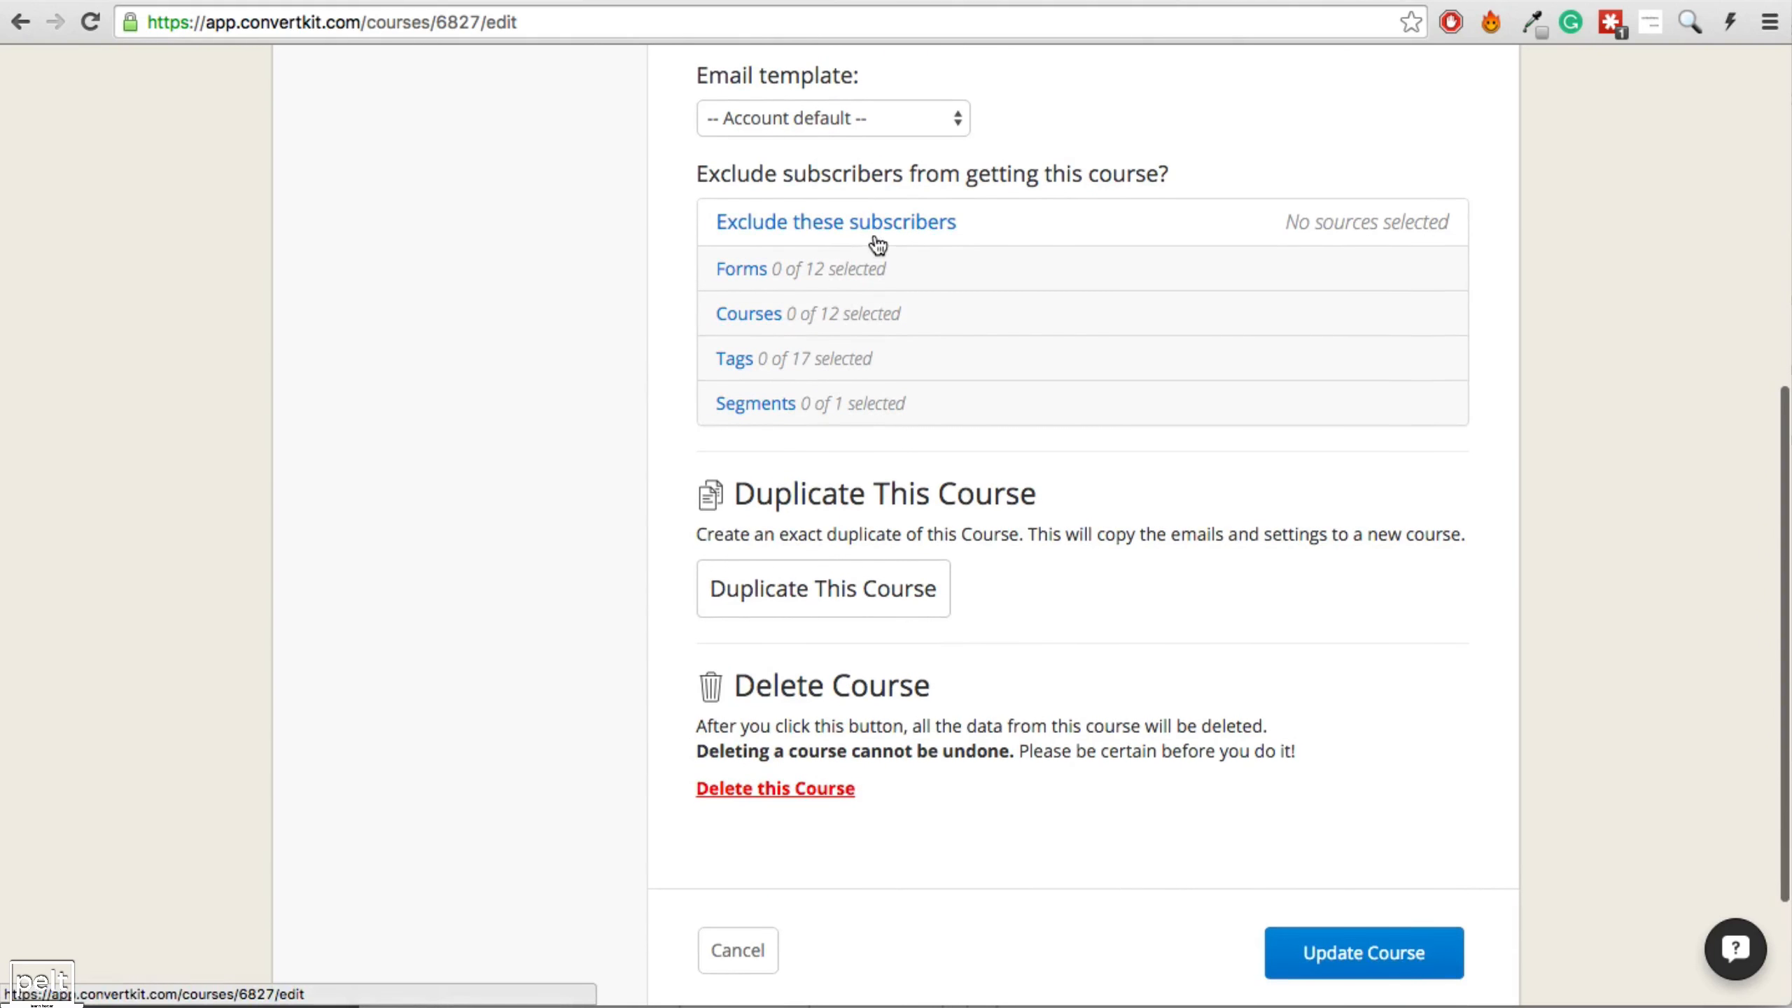
click(783, 364)
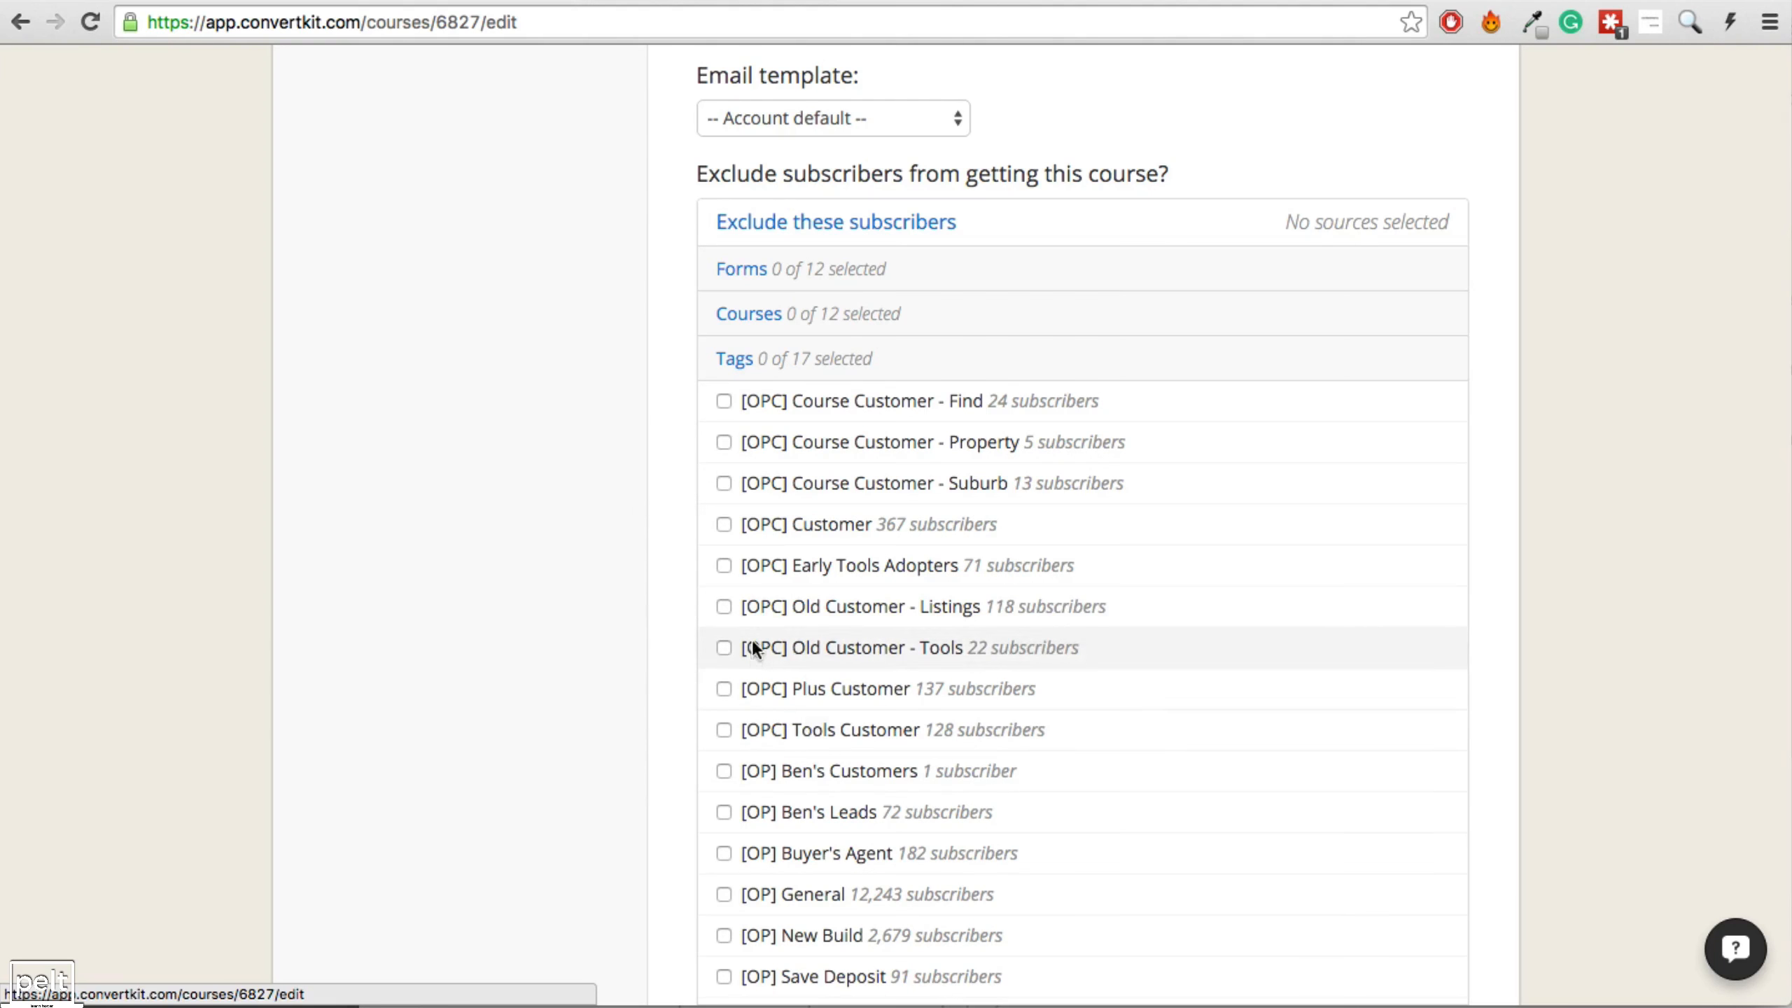
click(723, 524)
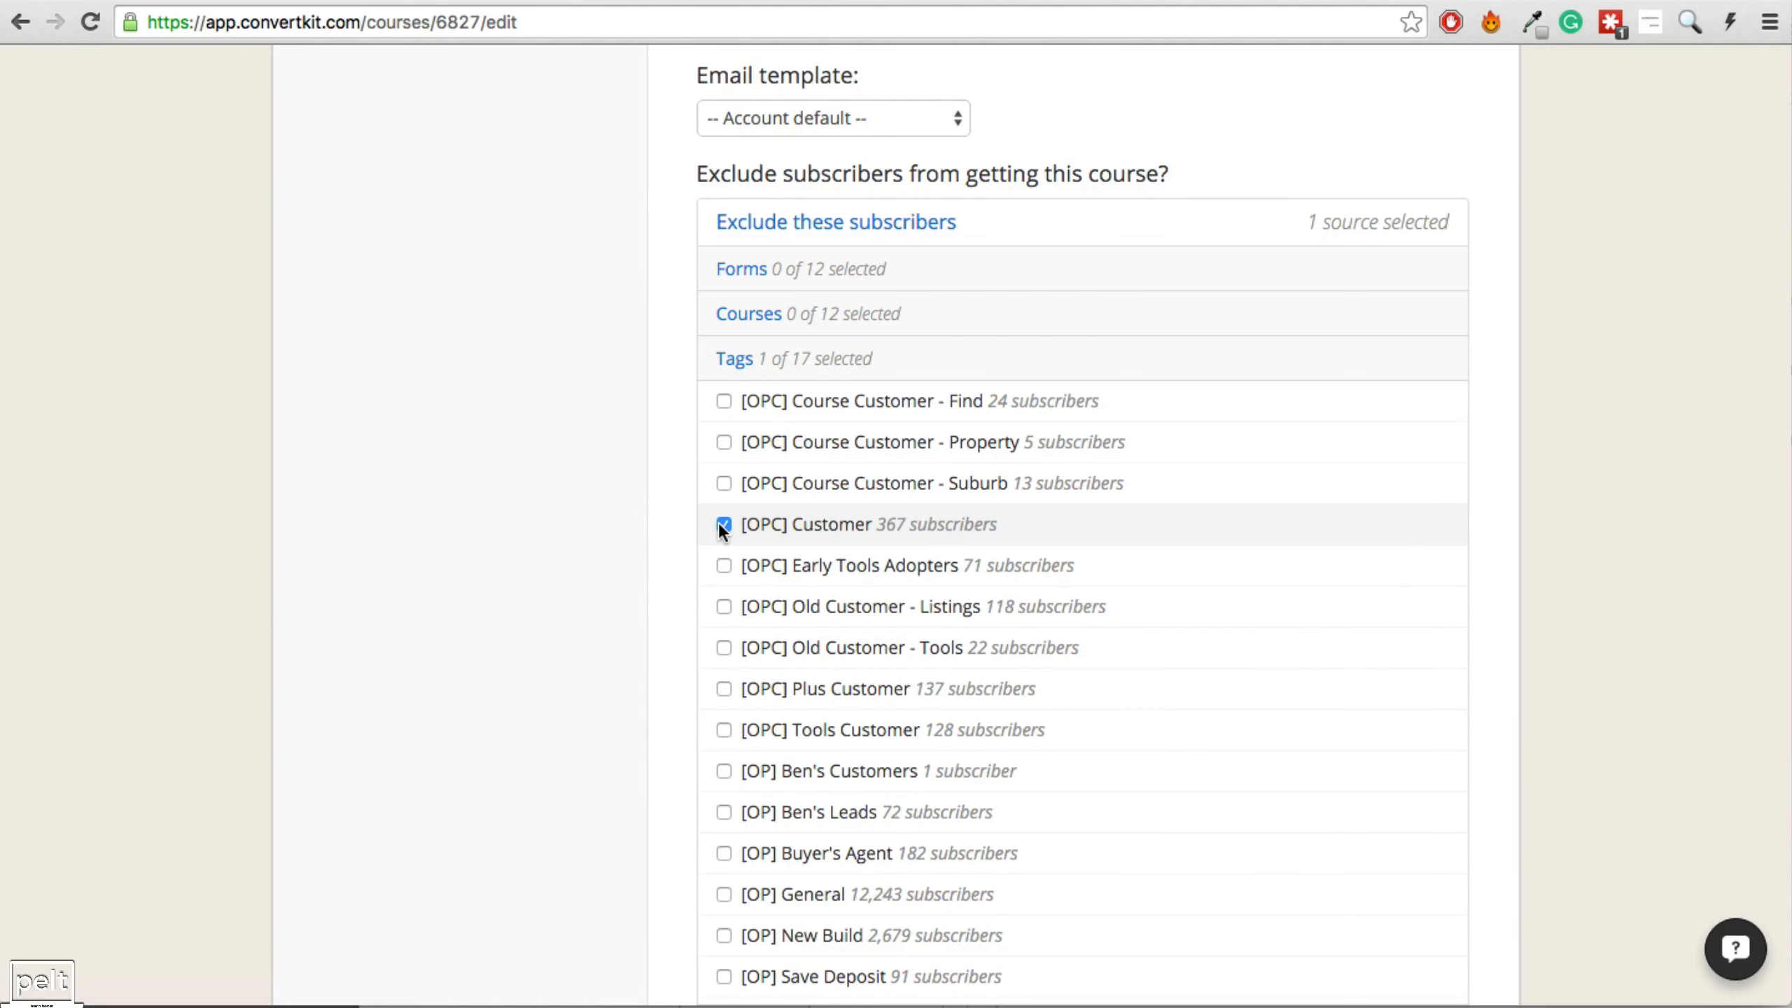
click(776, 361)
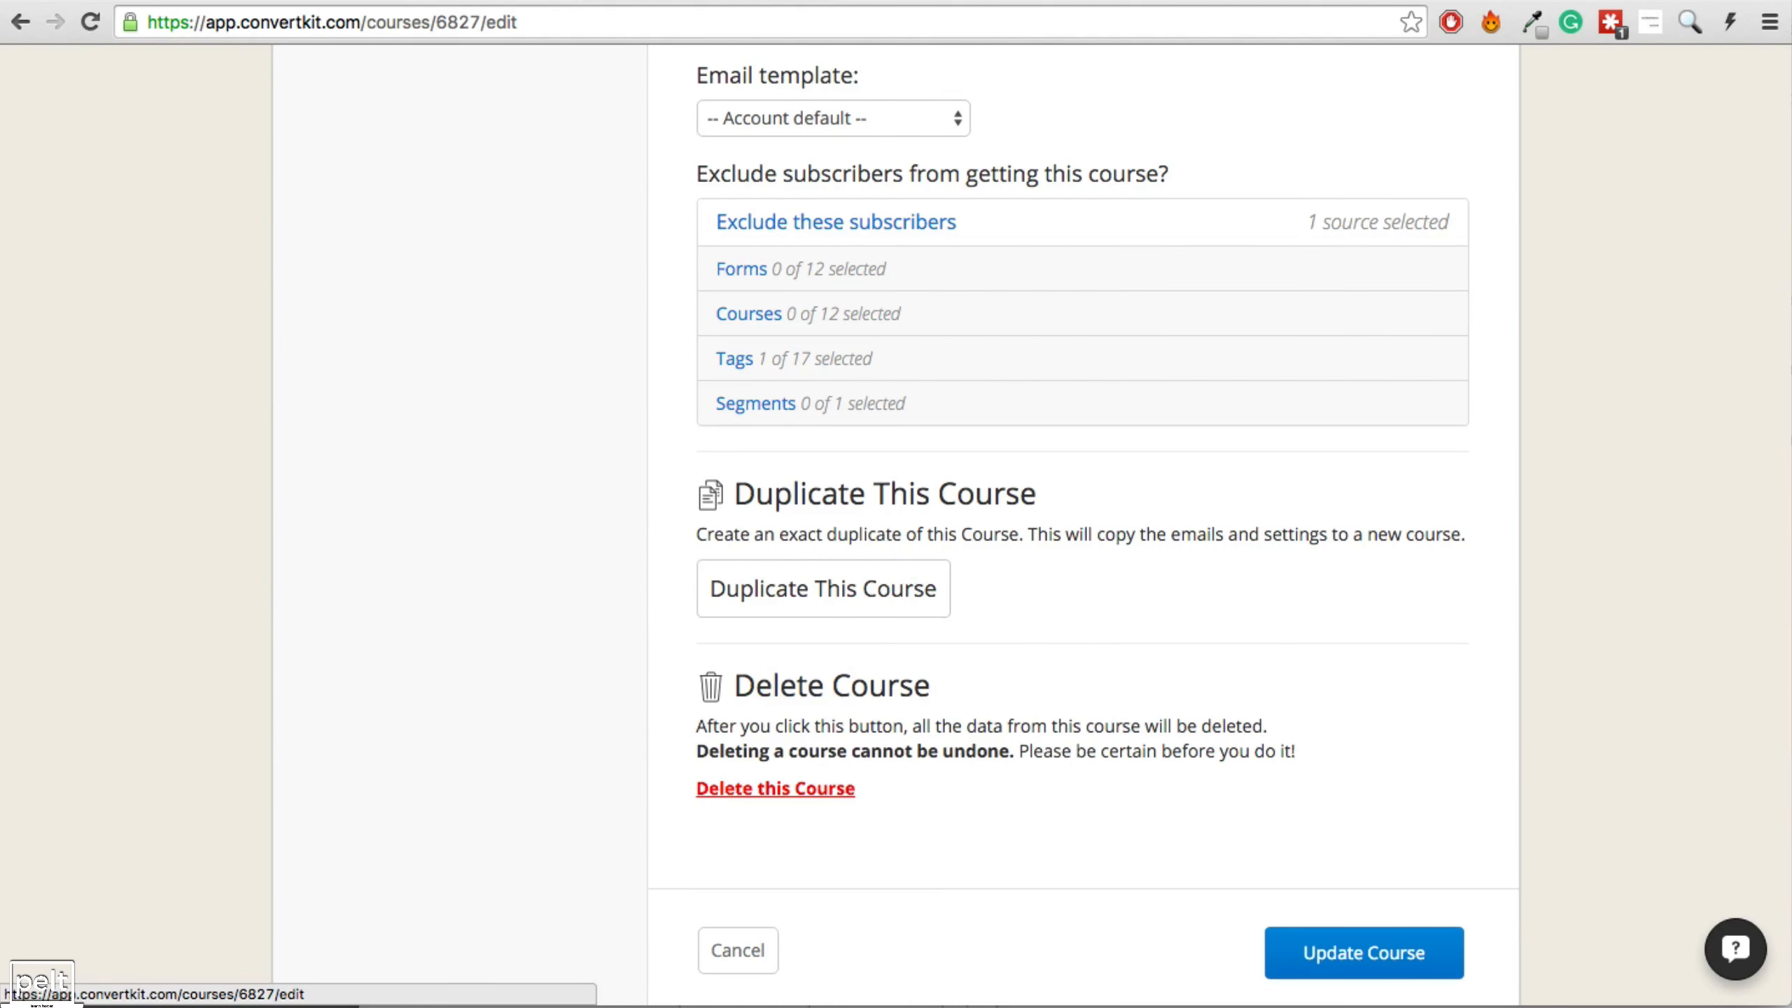
click(1343, 967)
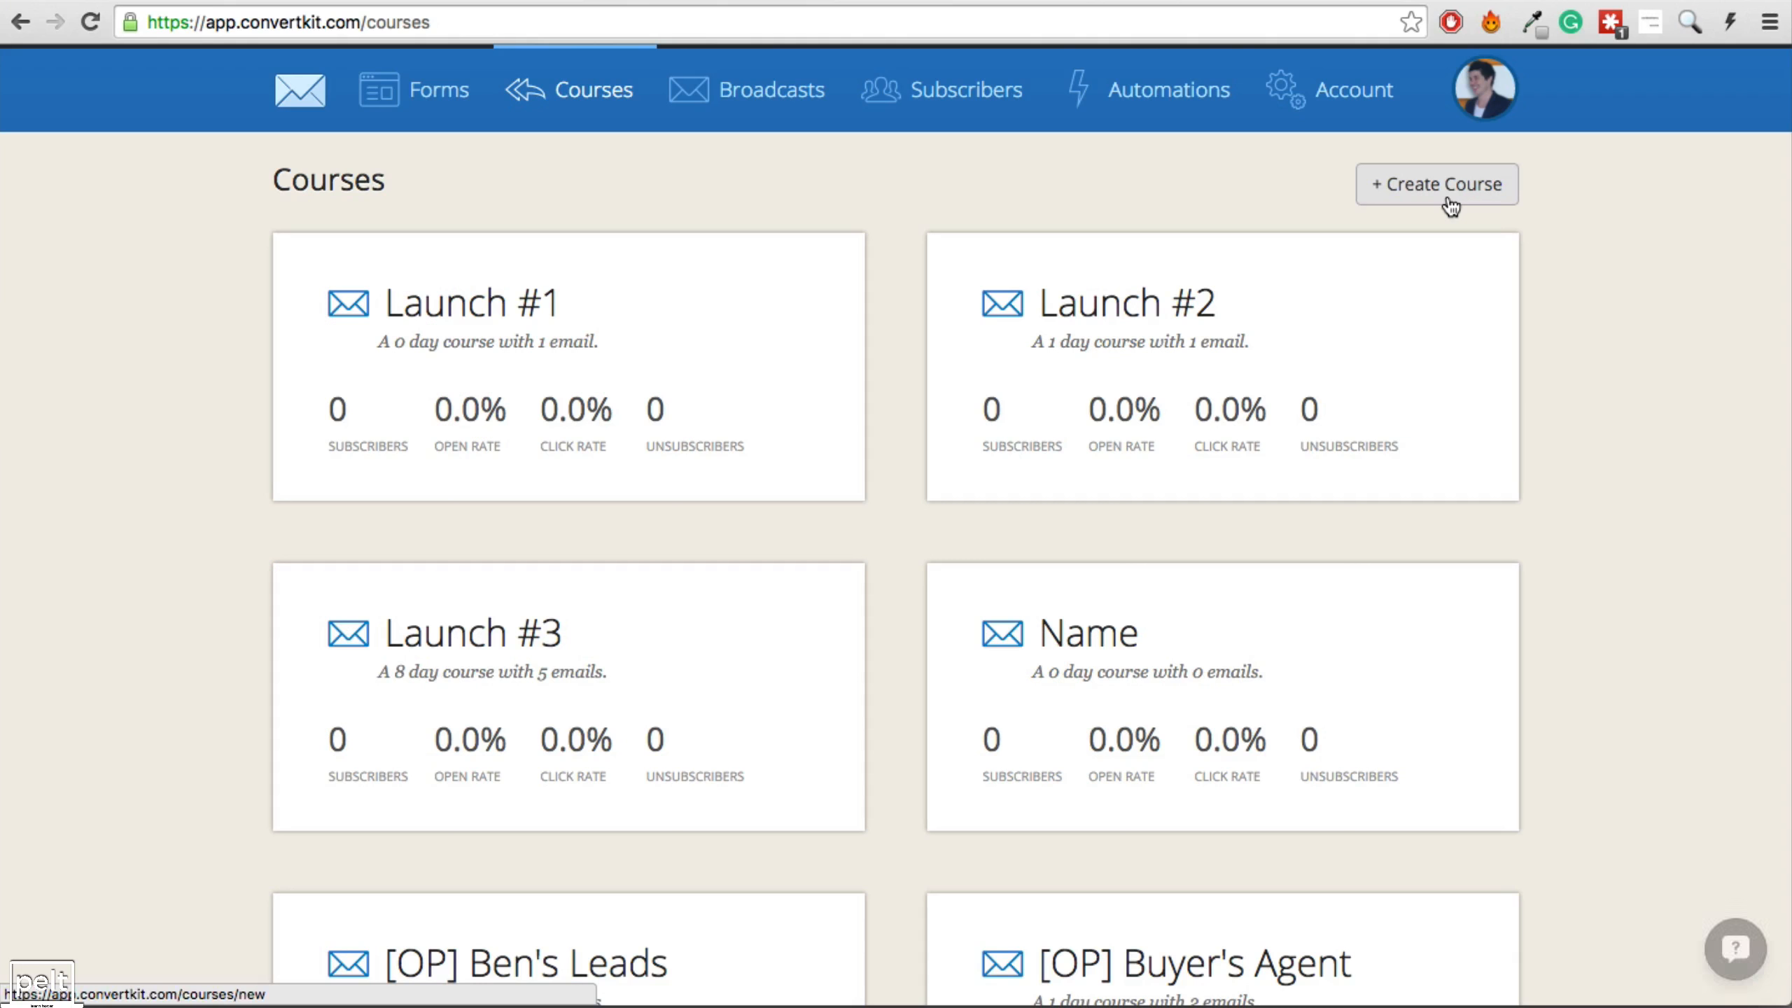
Create the Launch #4 course and select its email's 8-day delay value.
click(1450, 204)
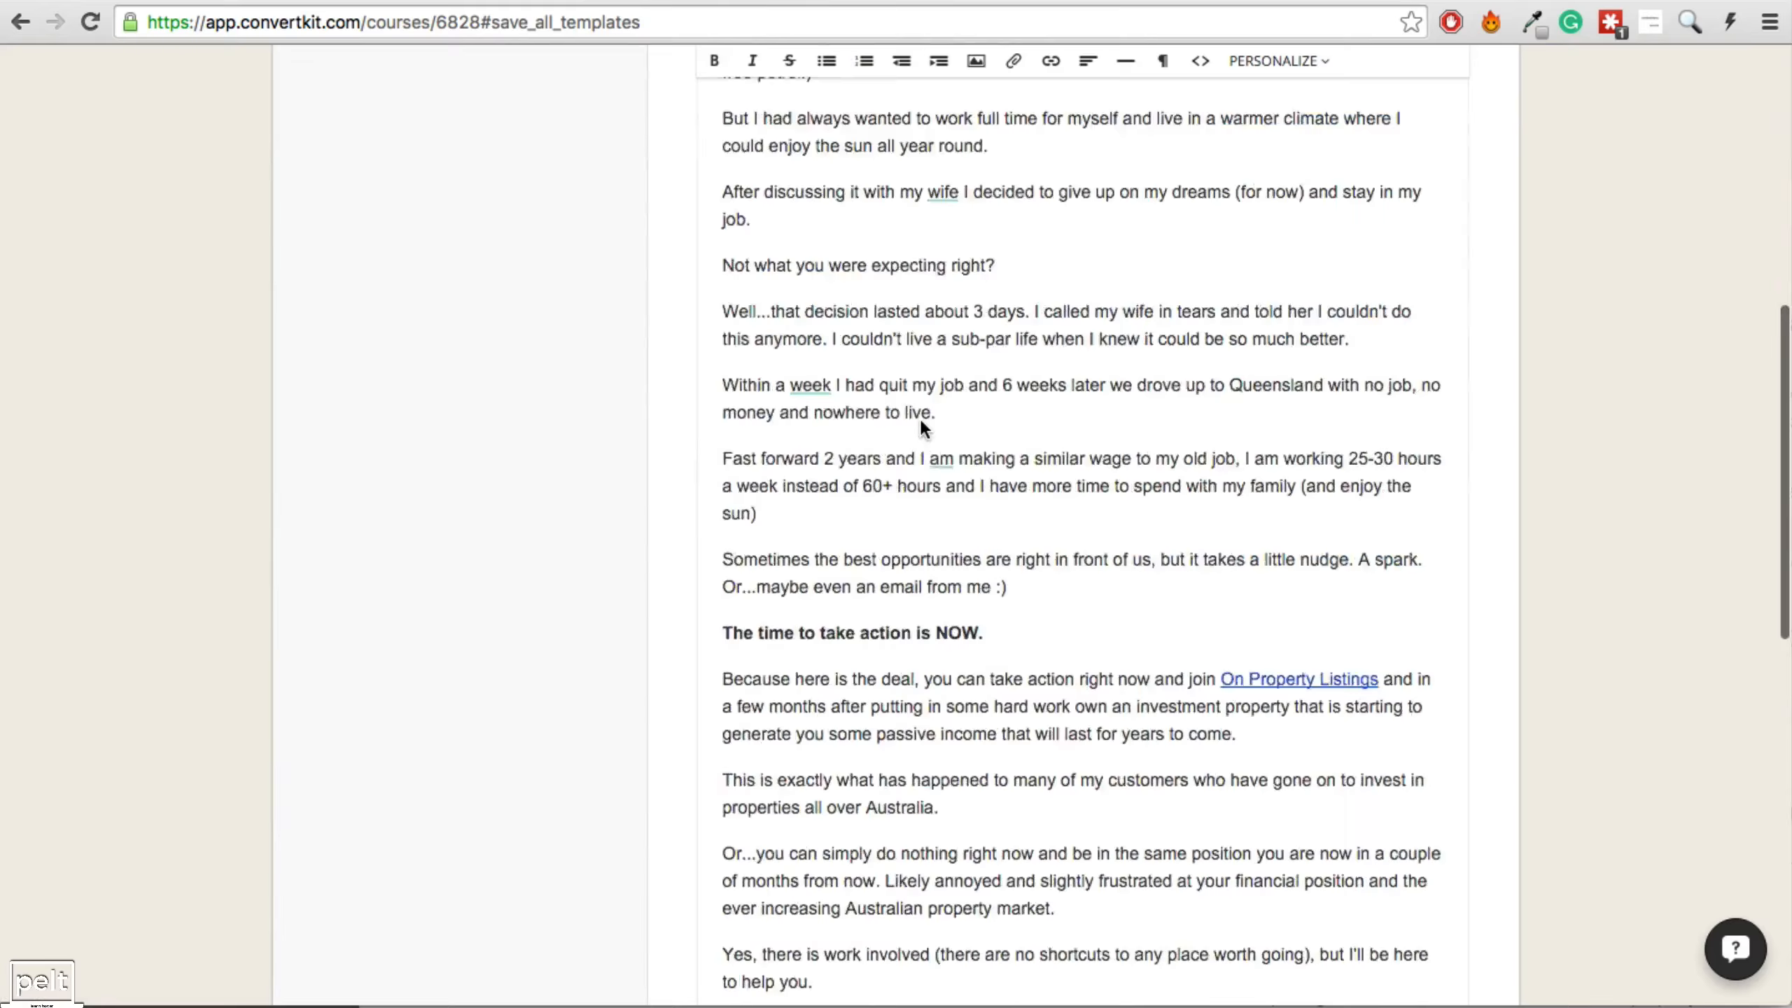
scroll(919, 416, up, 10)
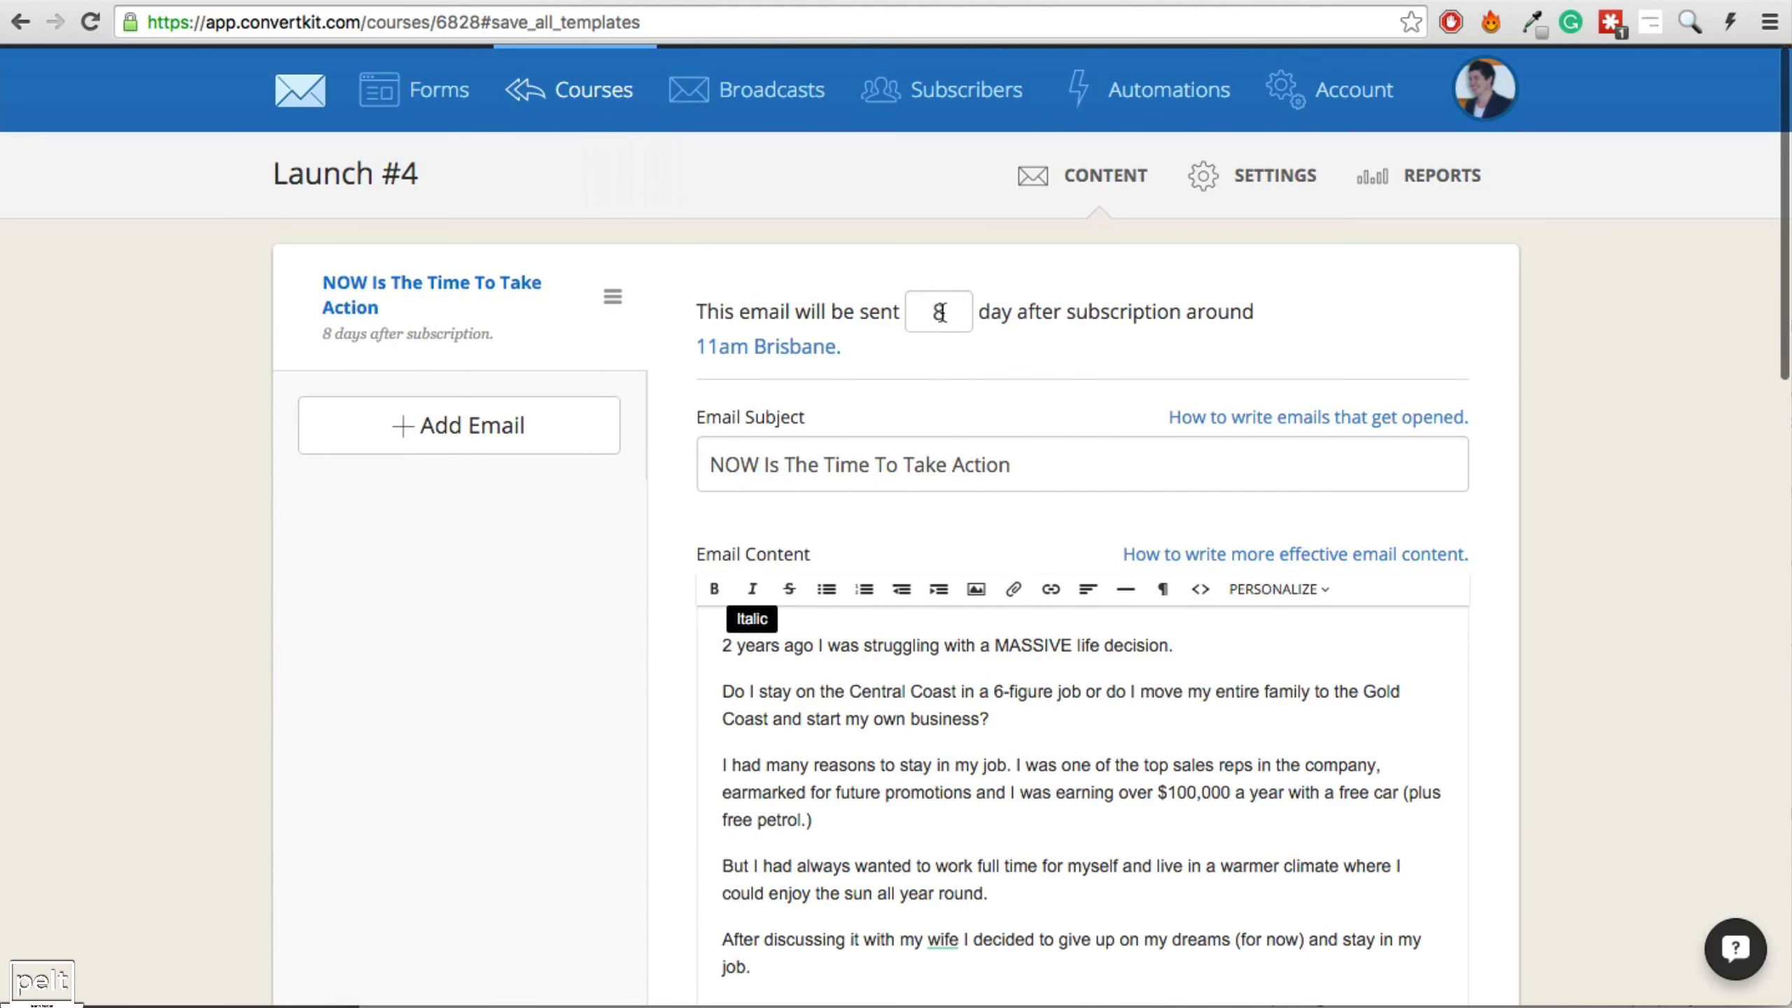
drag(940, 313, 899, 319)
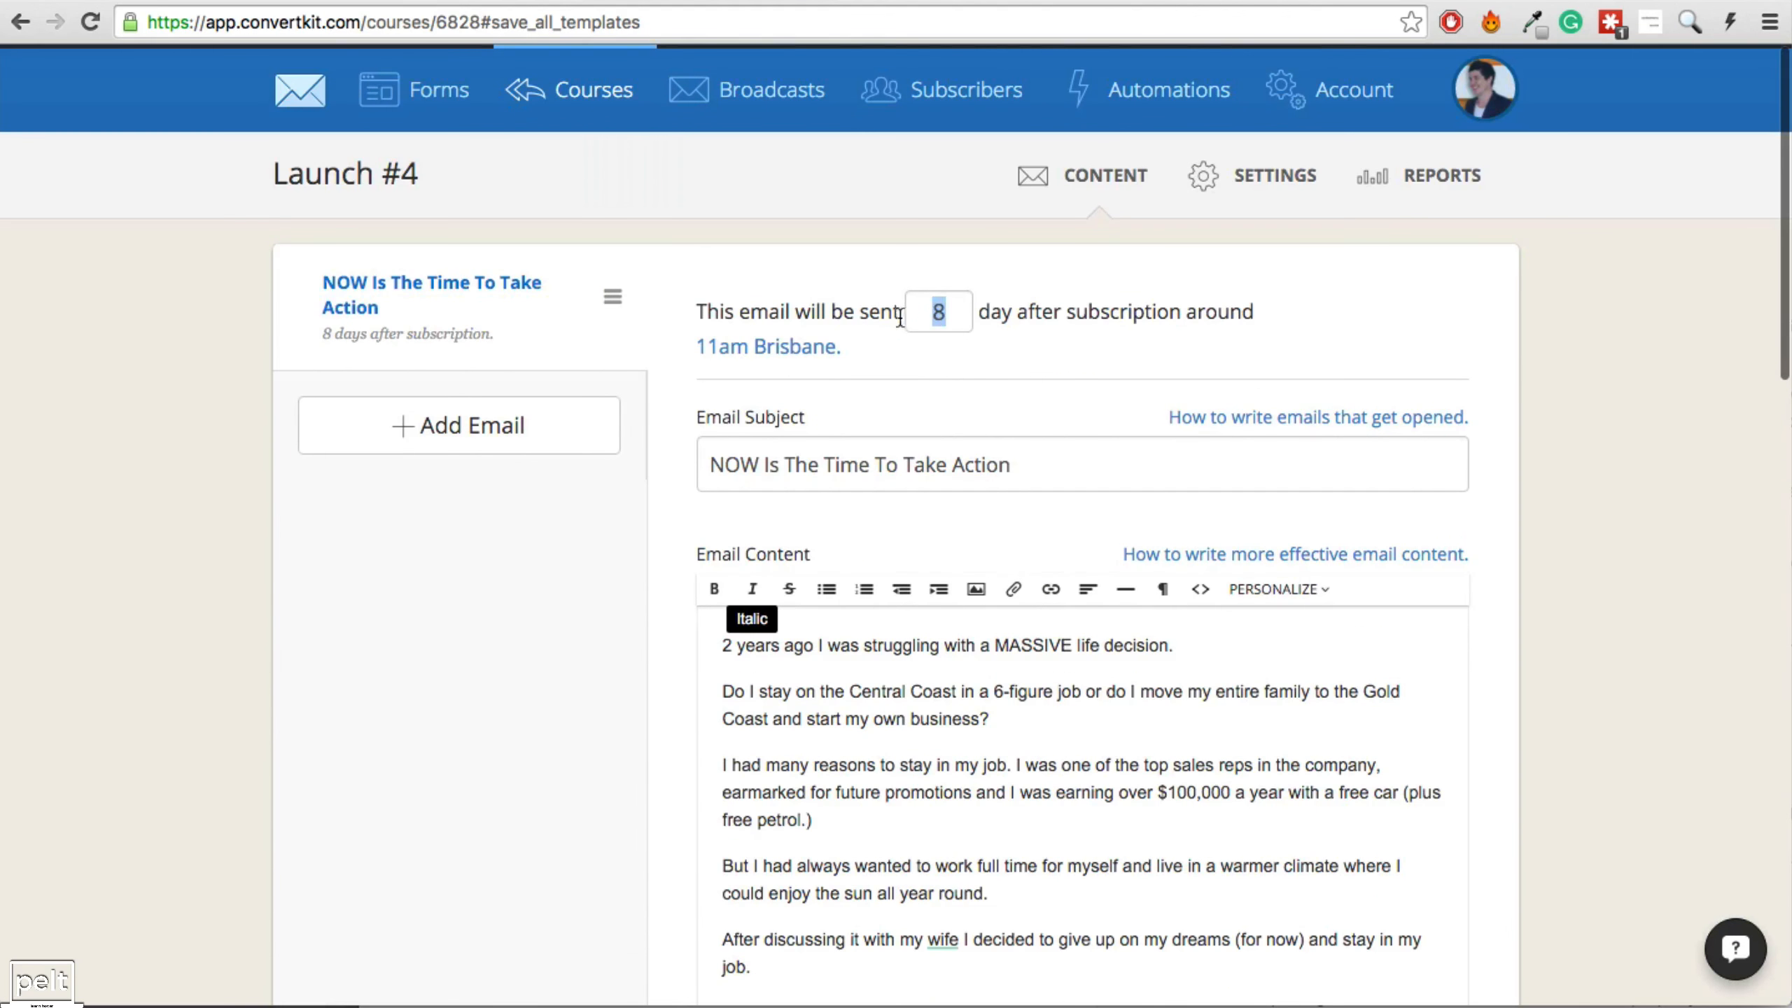
Check the send days for Video 2 and Now is the time in the schedule spreadsheet.
click(426, 0)
click(207, 361)
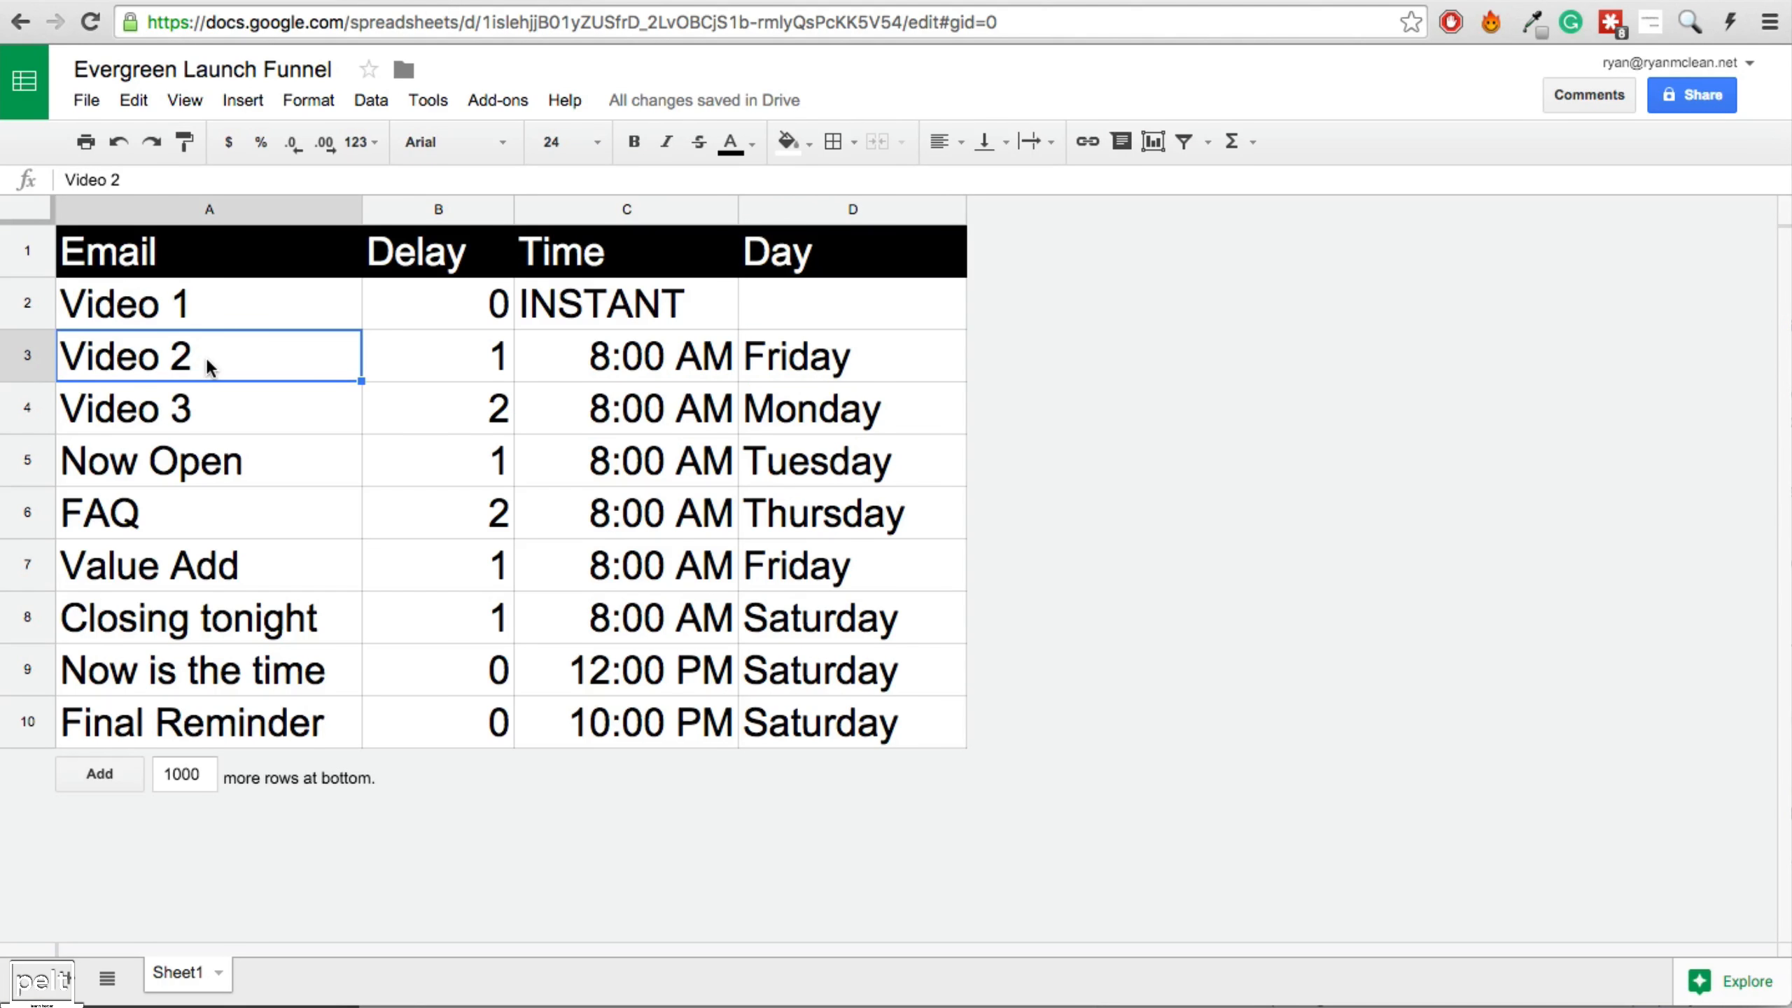
click(256, 672)
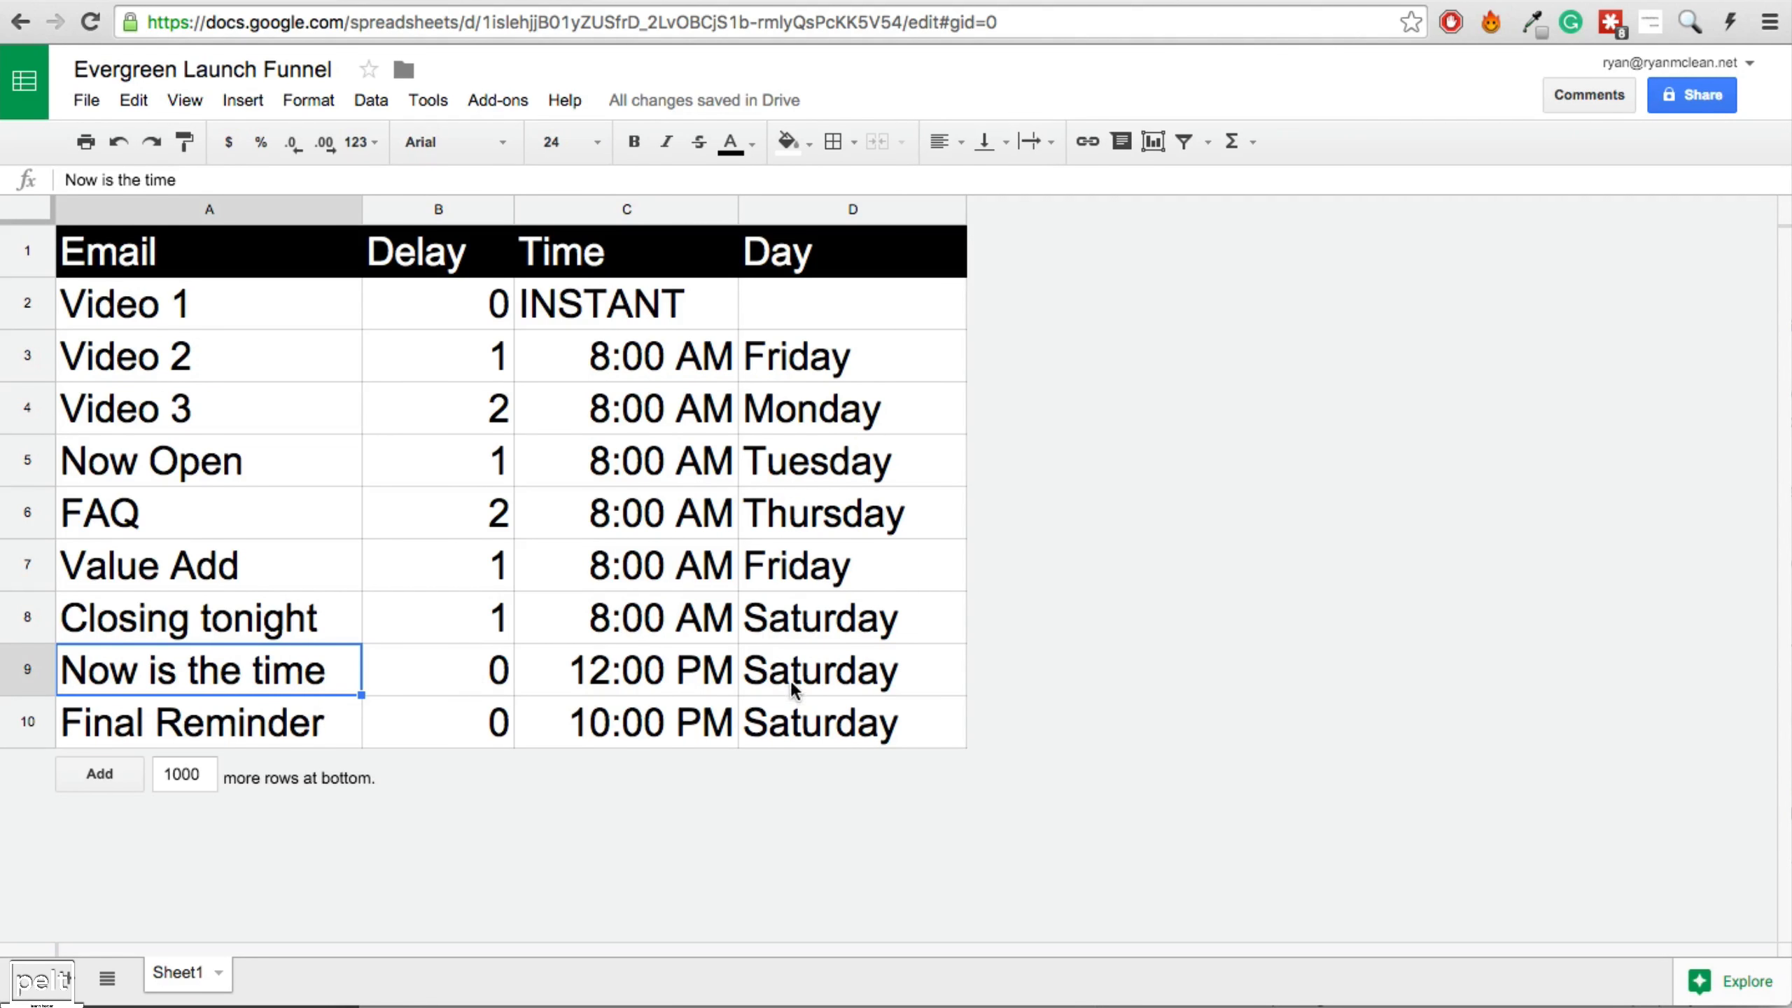
click(786, 363)
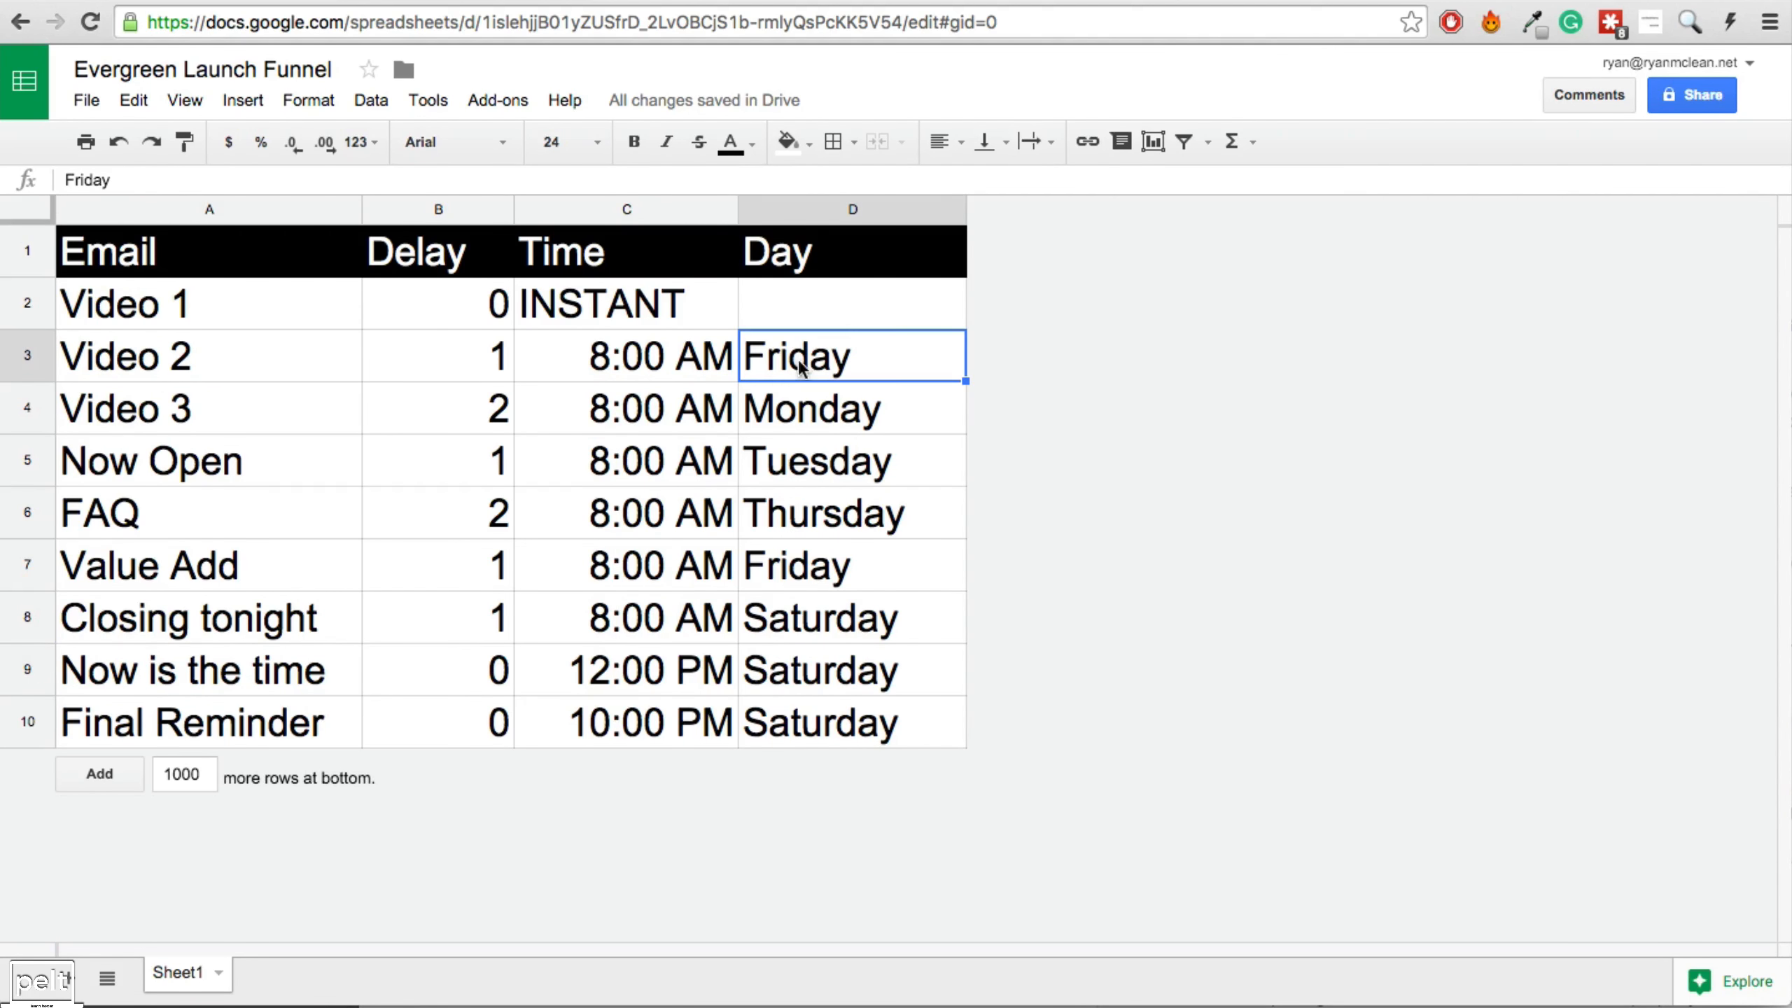
click(795, 679)
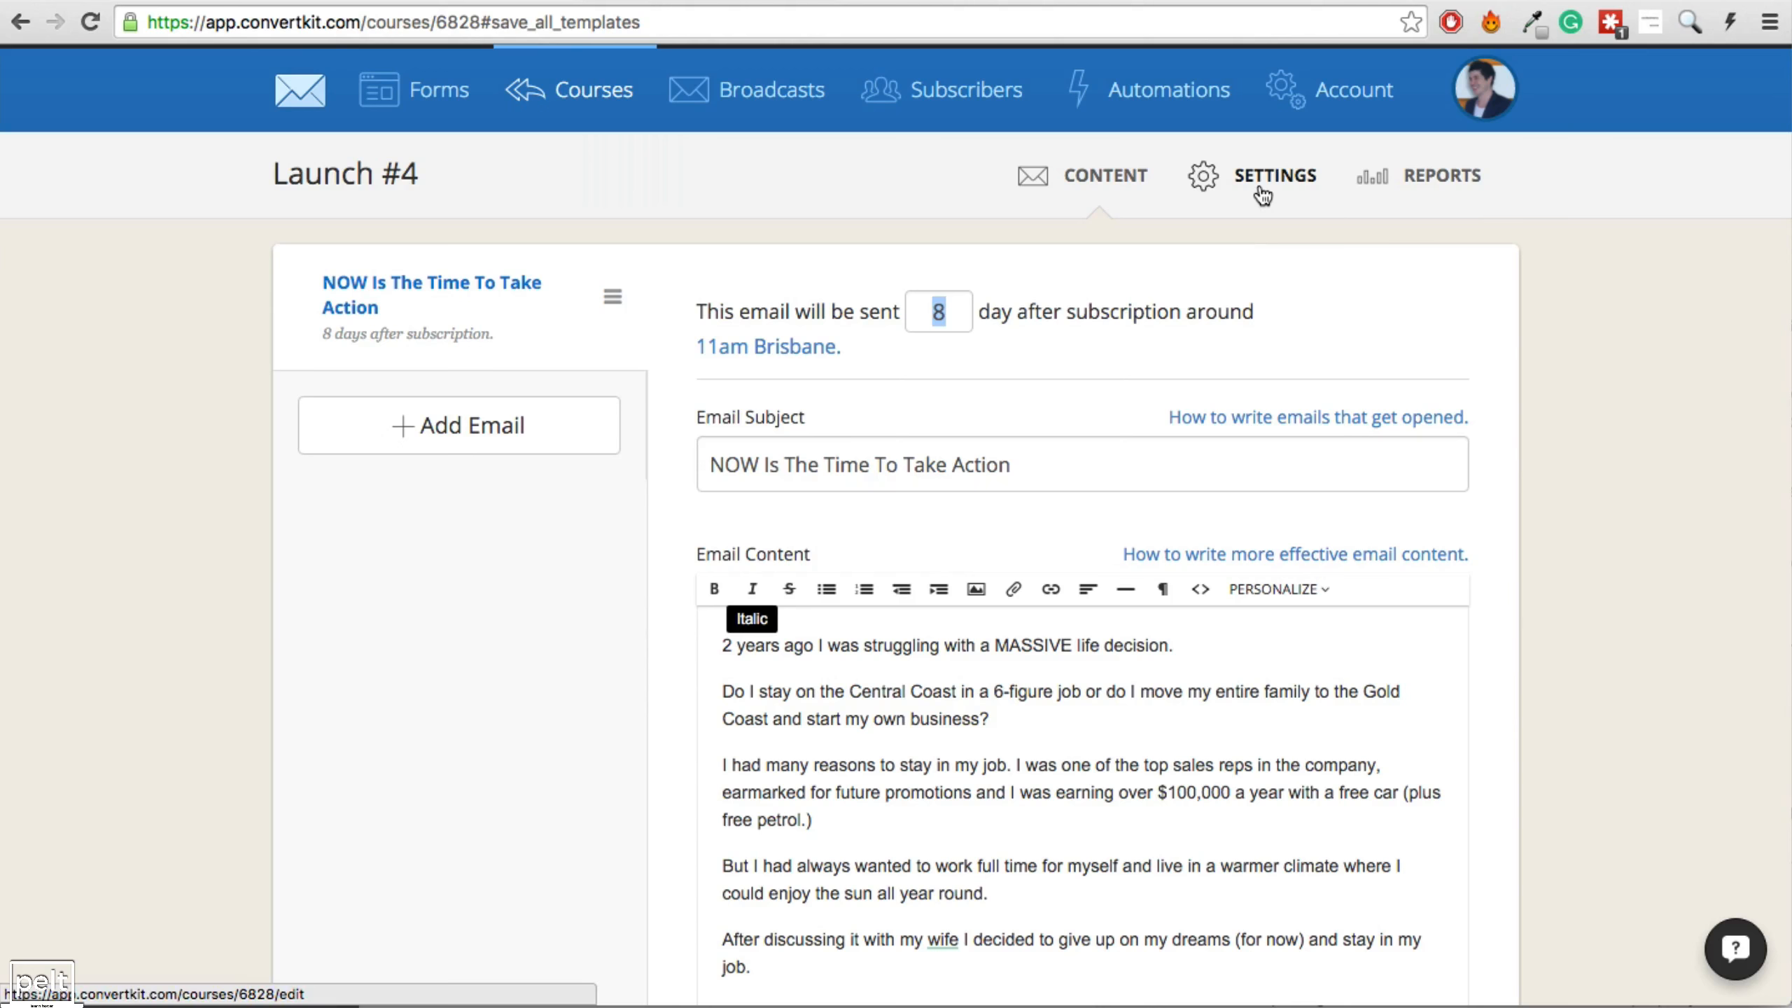
Limit Launch #4 to sending only on Saturdays around Noon.
click(1260, 186)
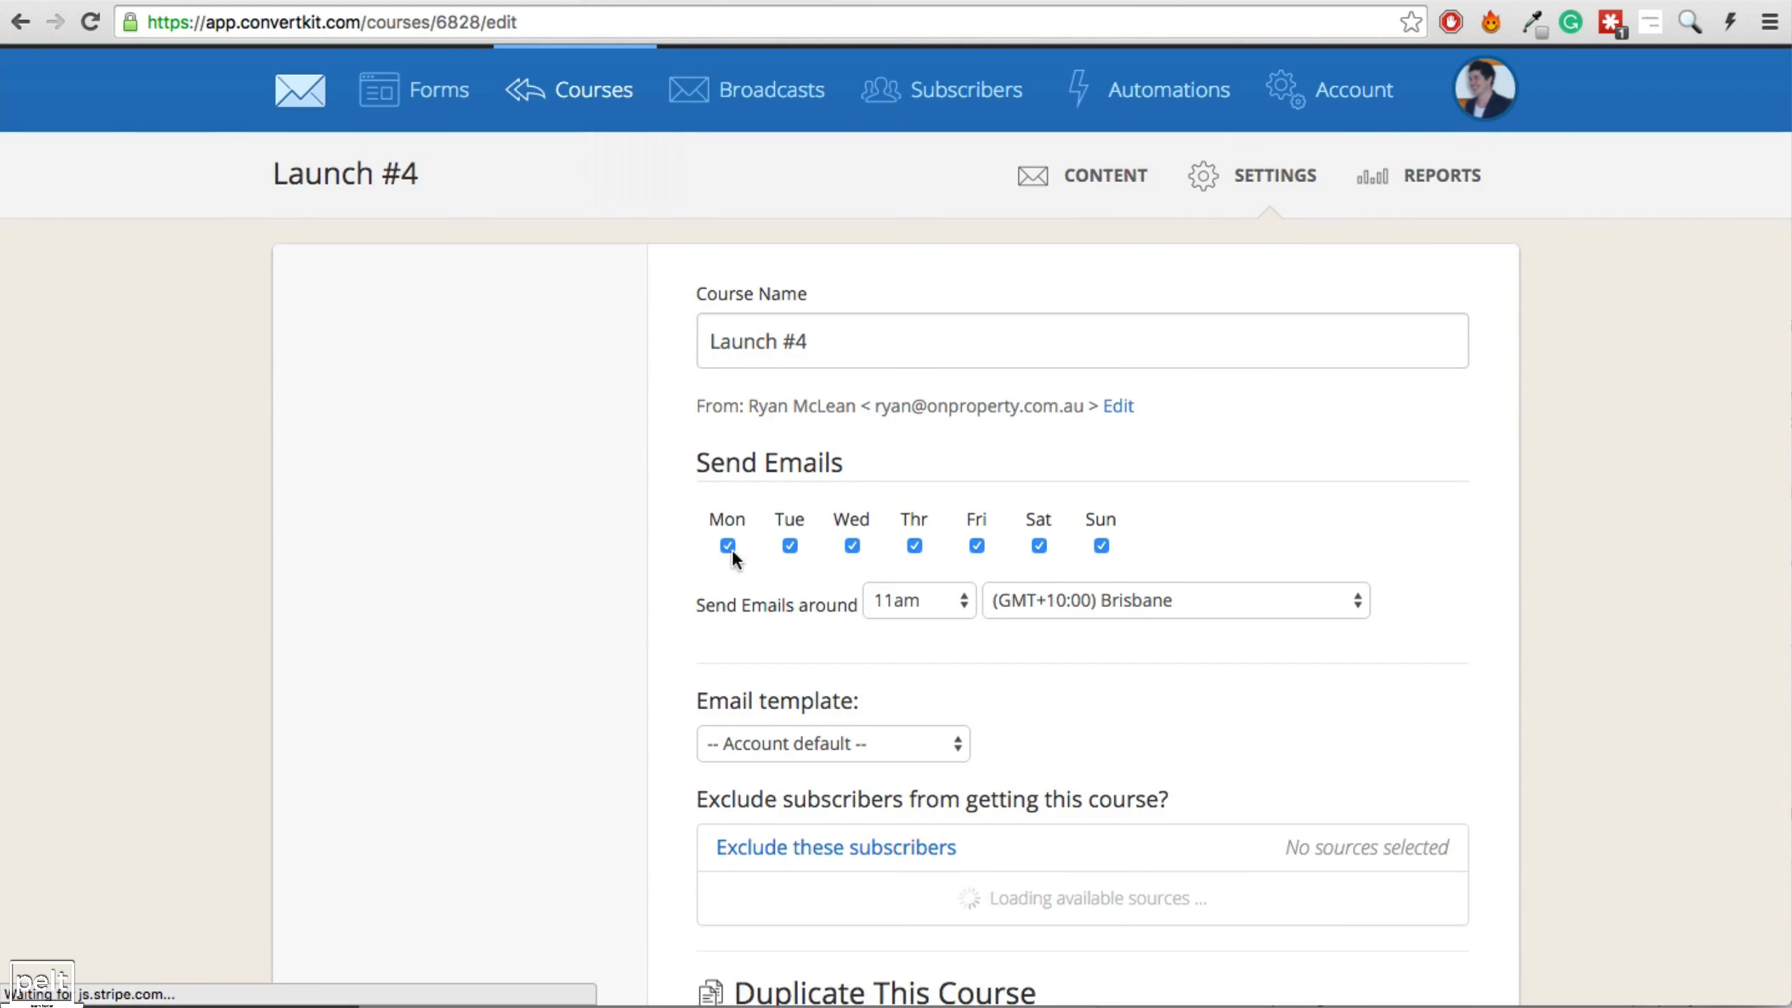
click(727, 545)
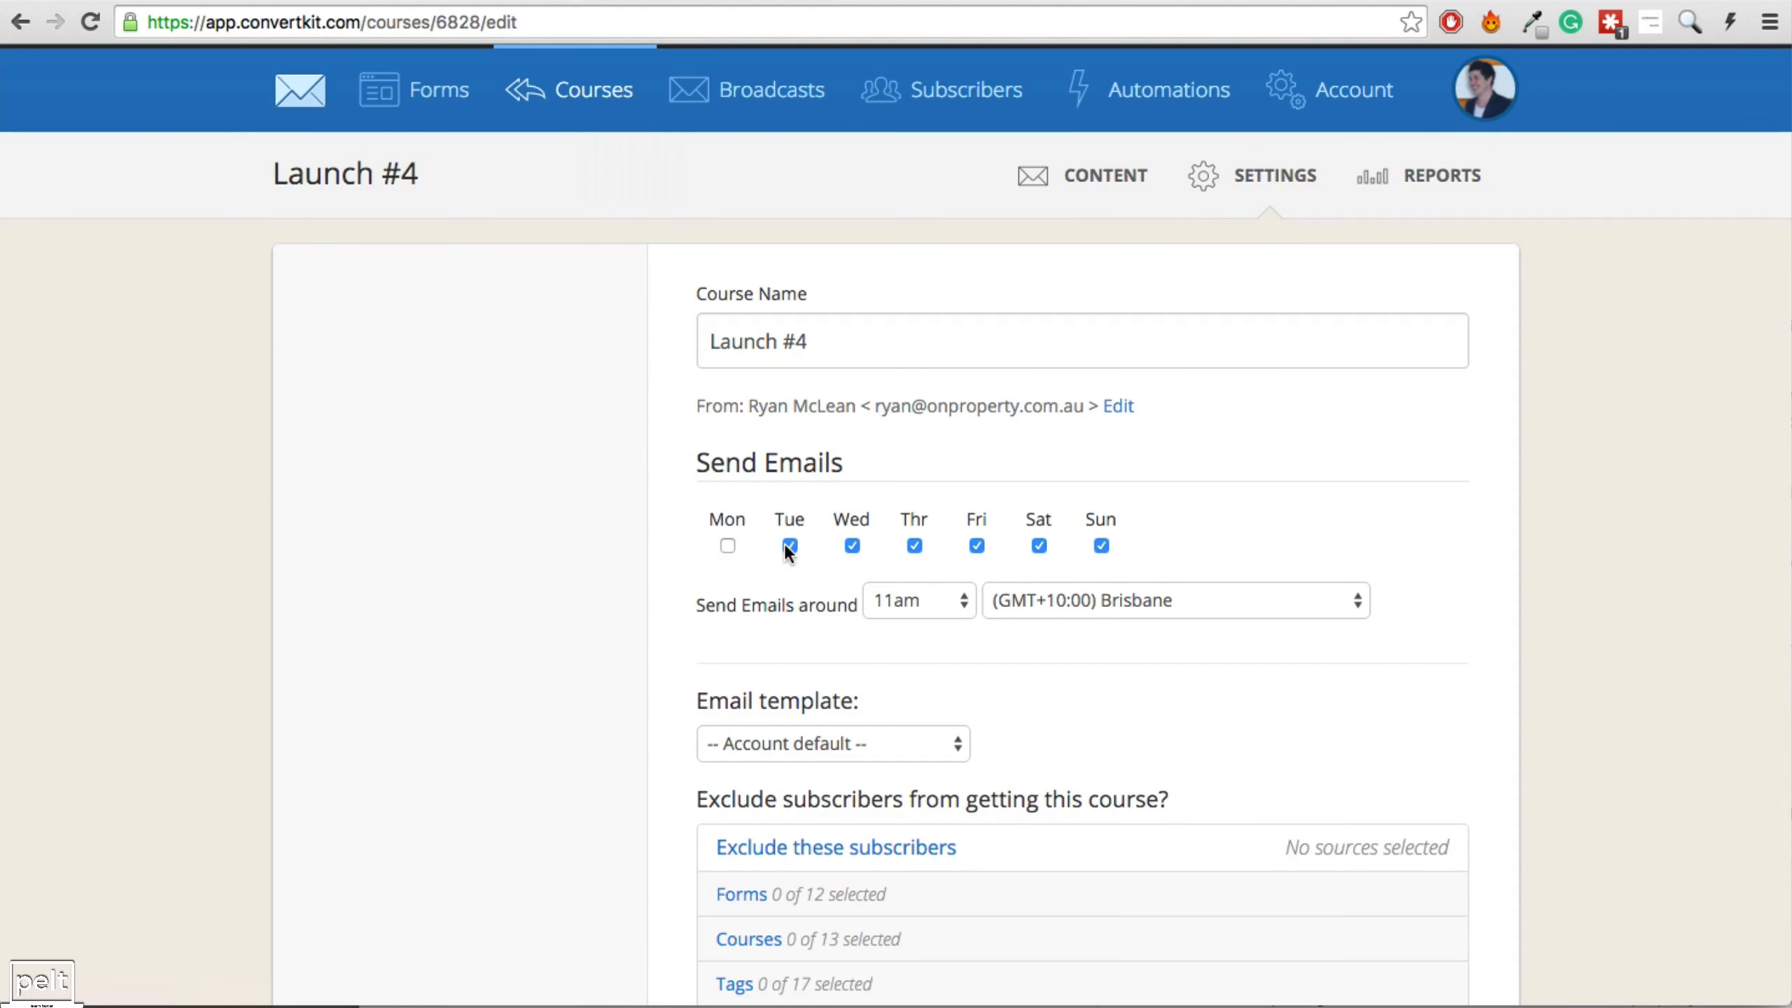
click(789, 545)
click(852, 545)
click(914, 545)
click(976, 545)
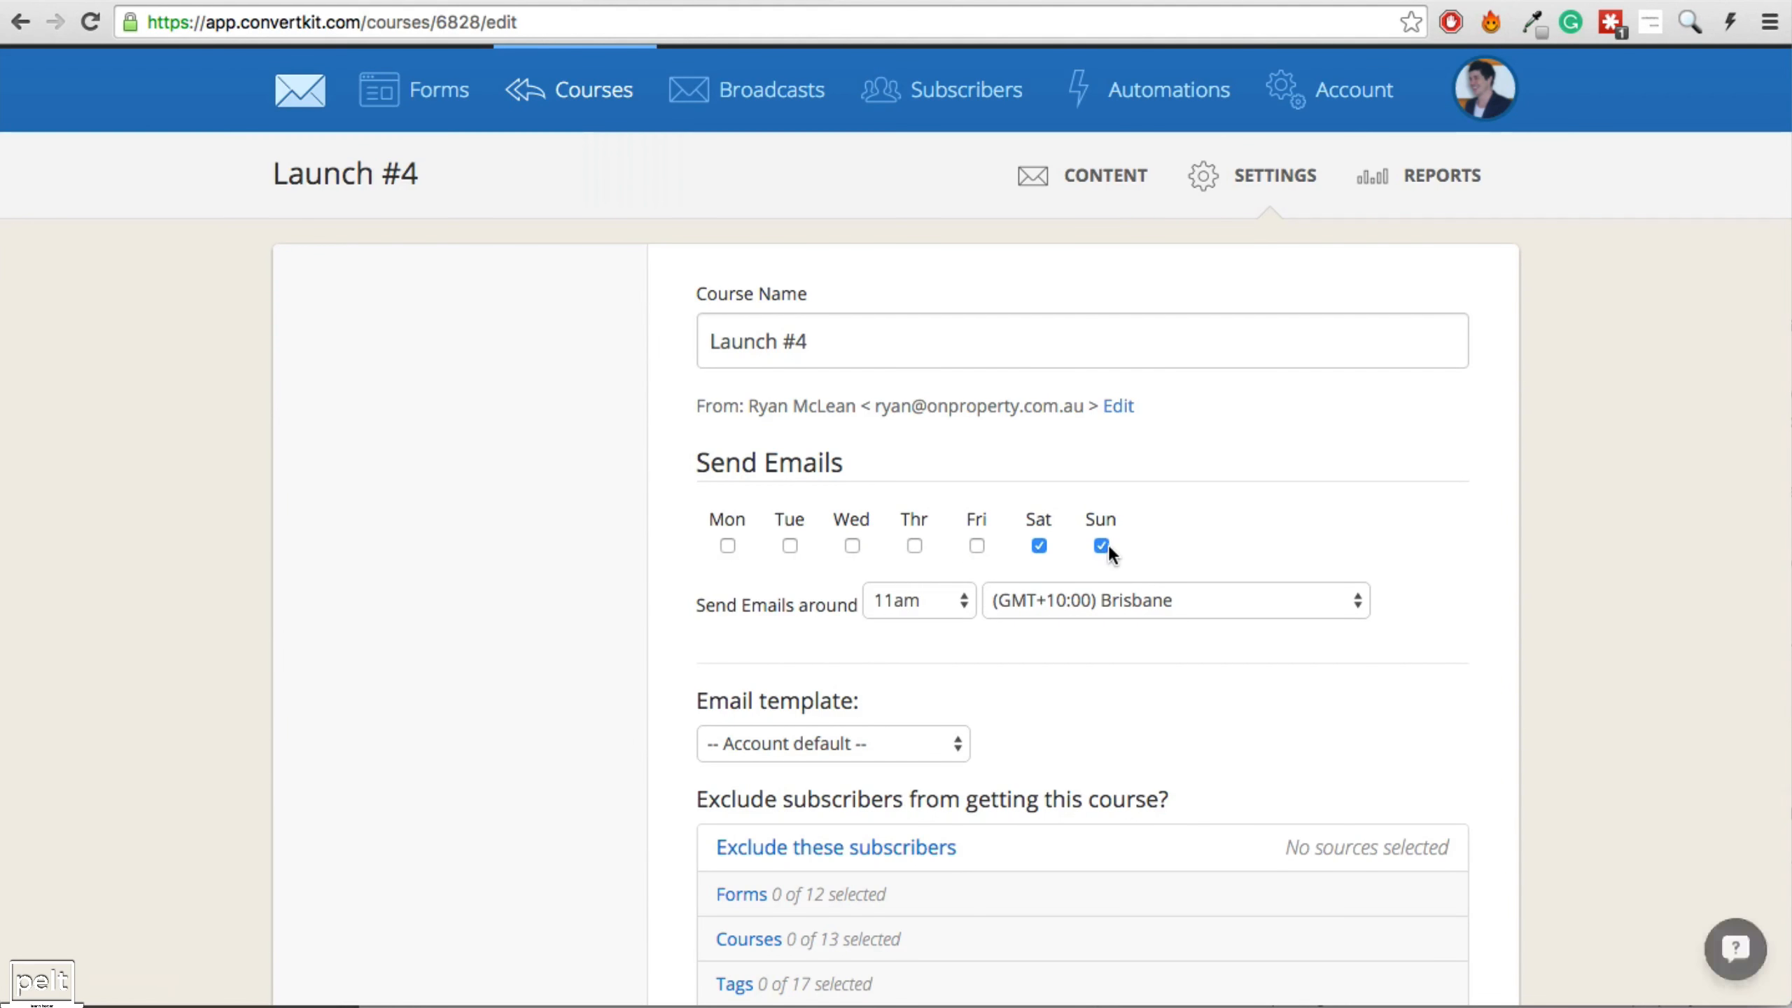
click(1100, 546)
click(945, 598)
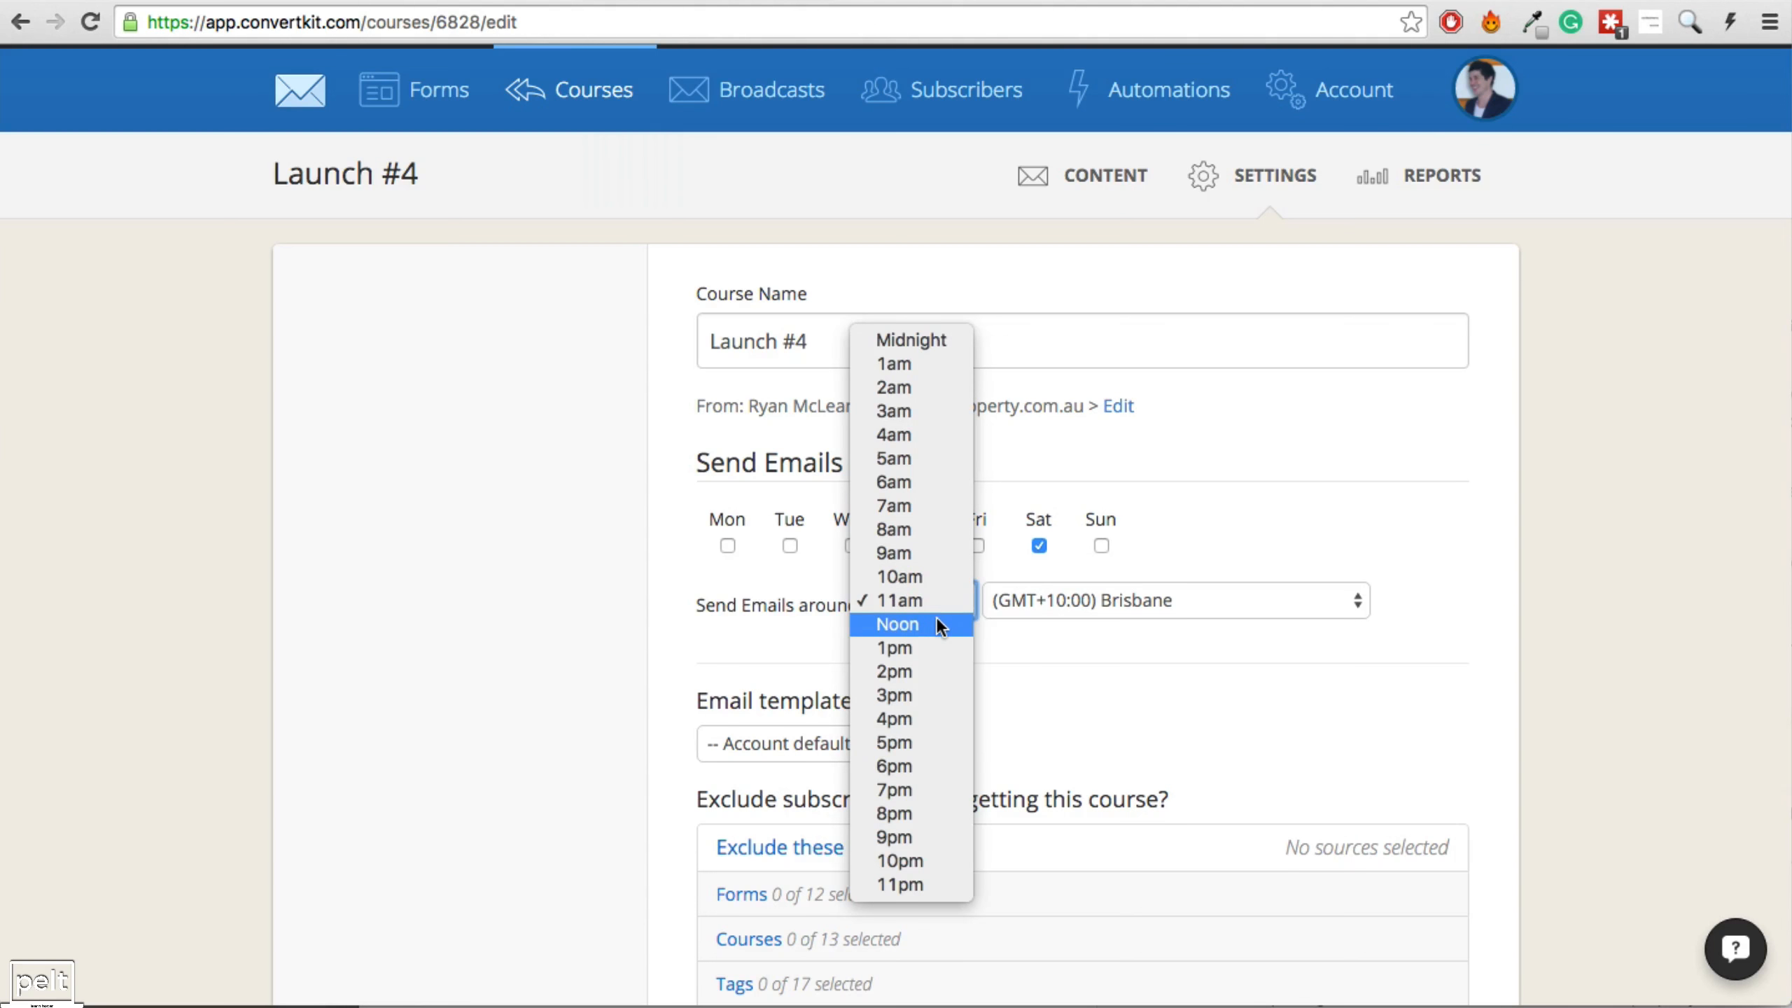
click(935, 623)
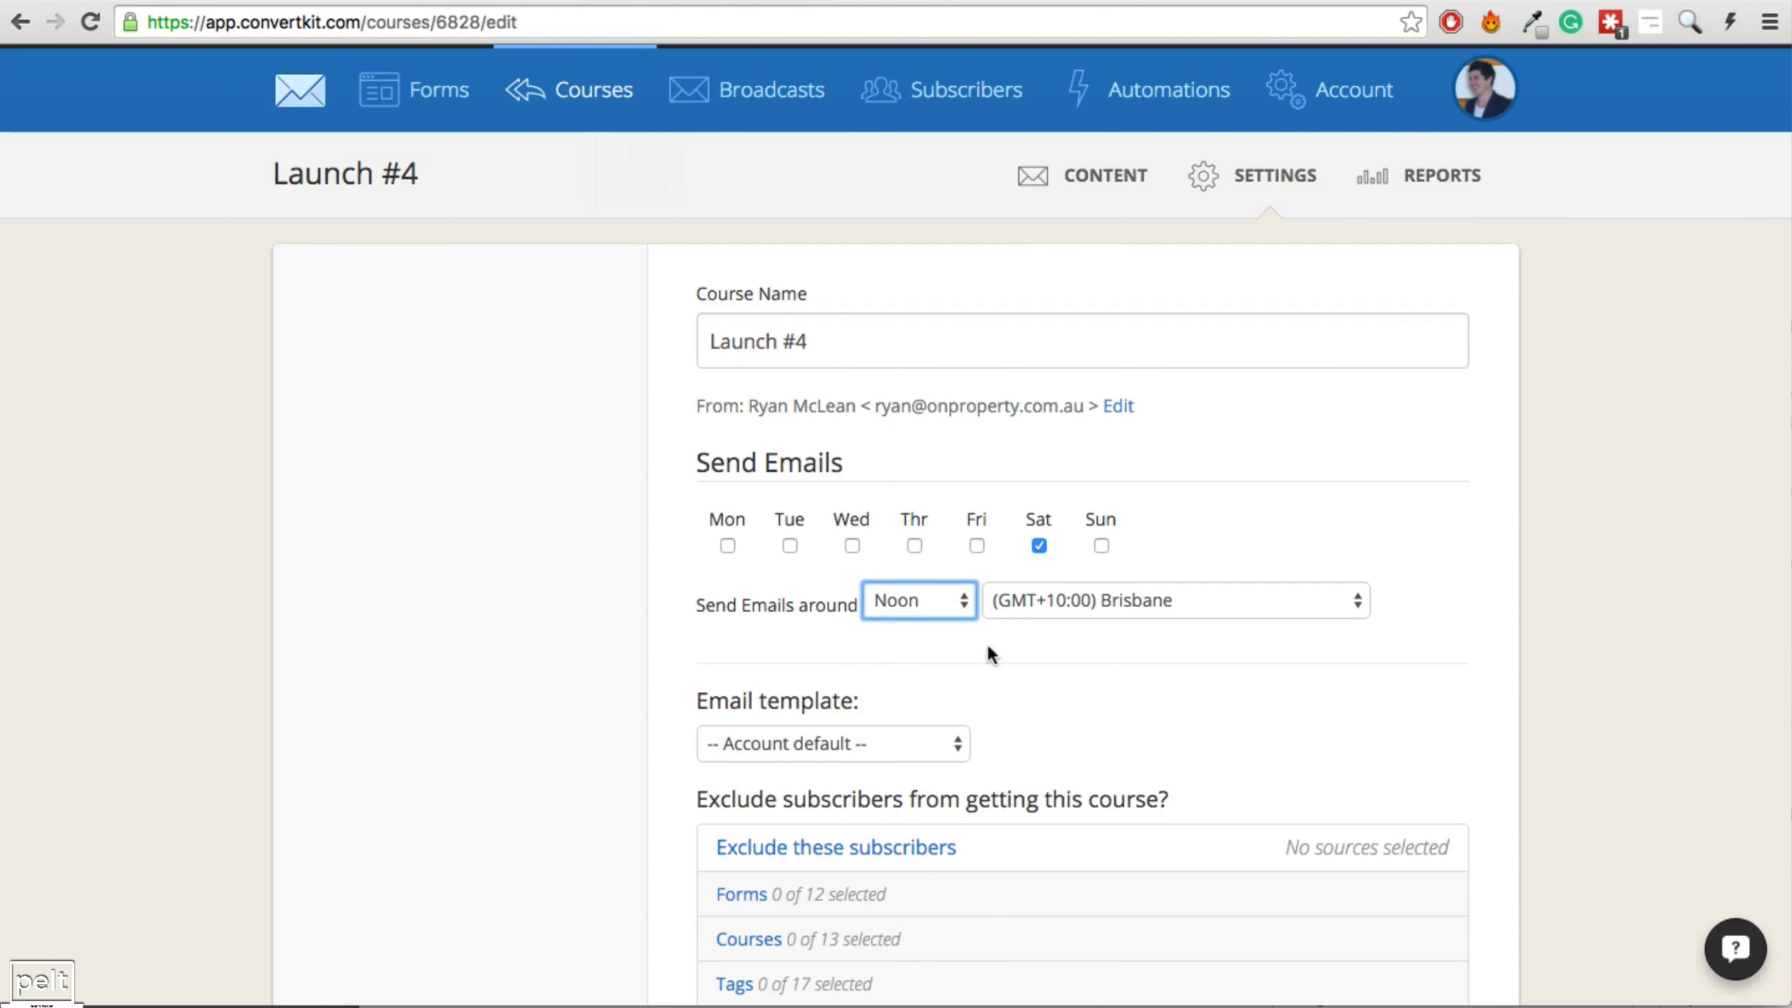
Exclude [OPC] Customer subscribers from Launch #4 and save its settings.
scroll(971, 622, down, 10)
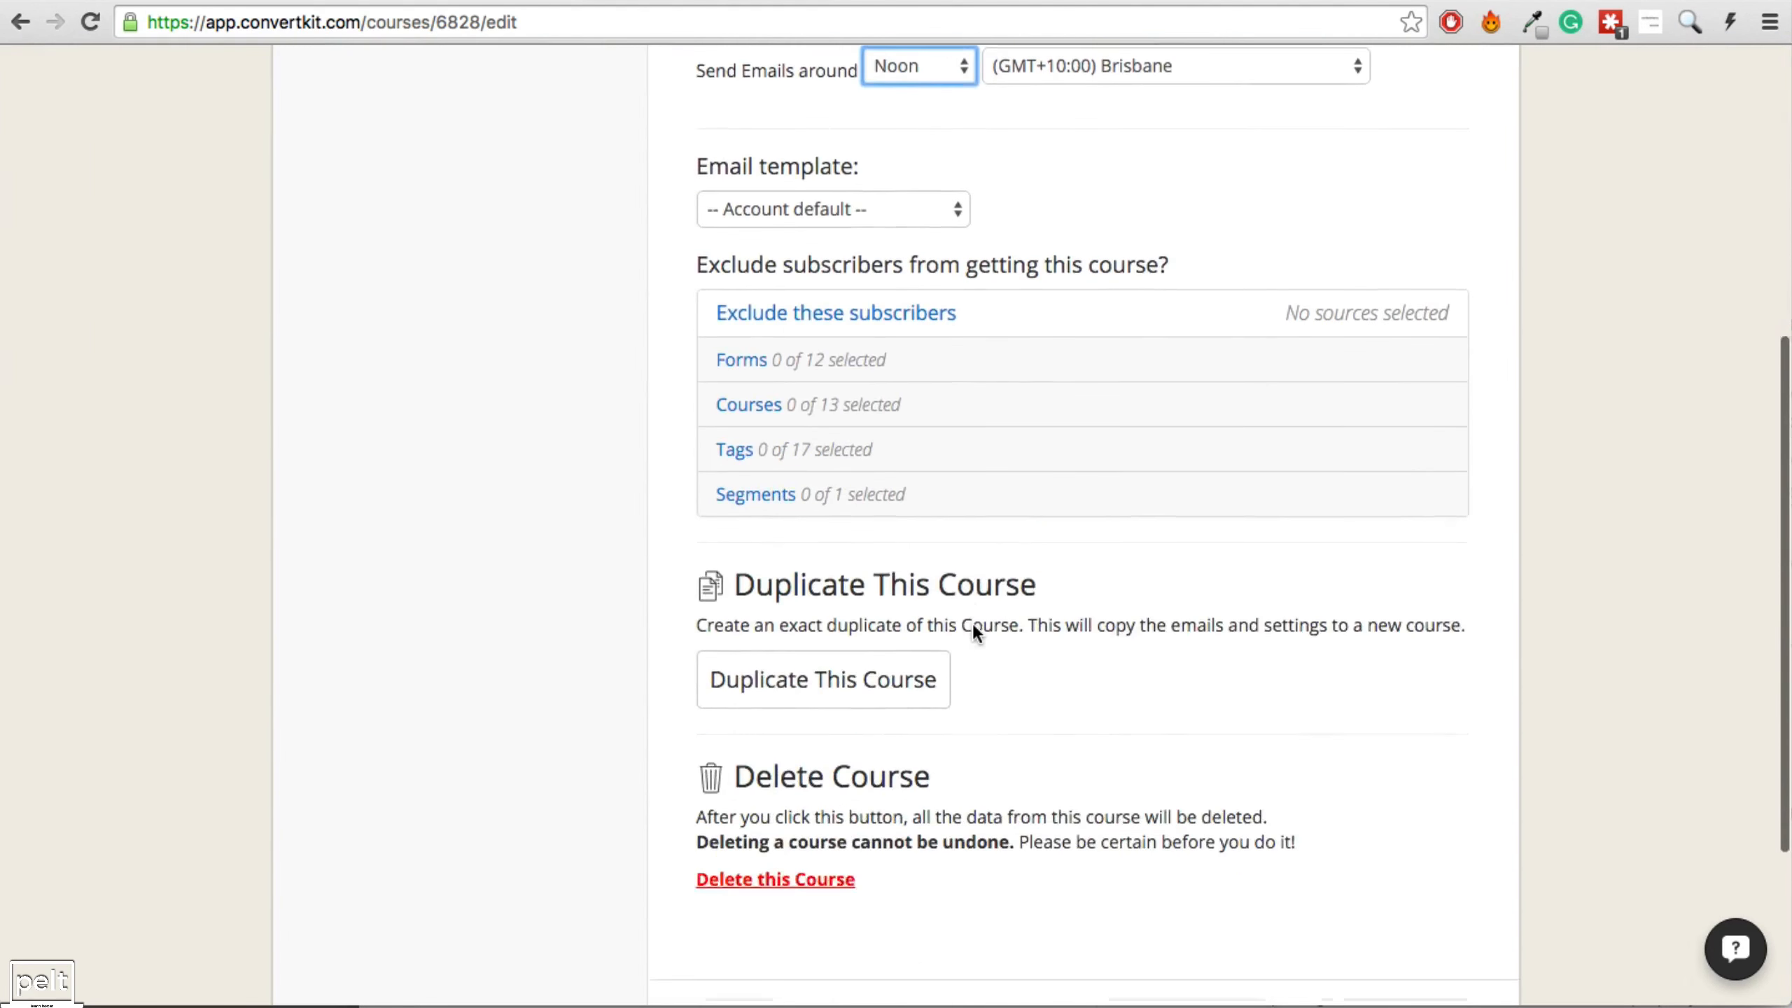
click(774, 360)
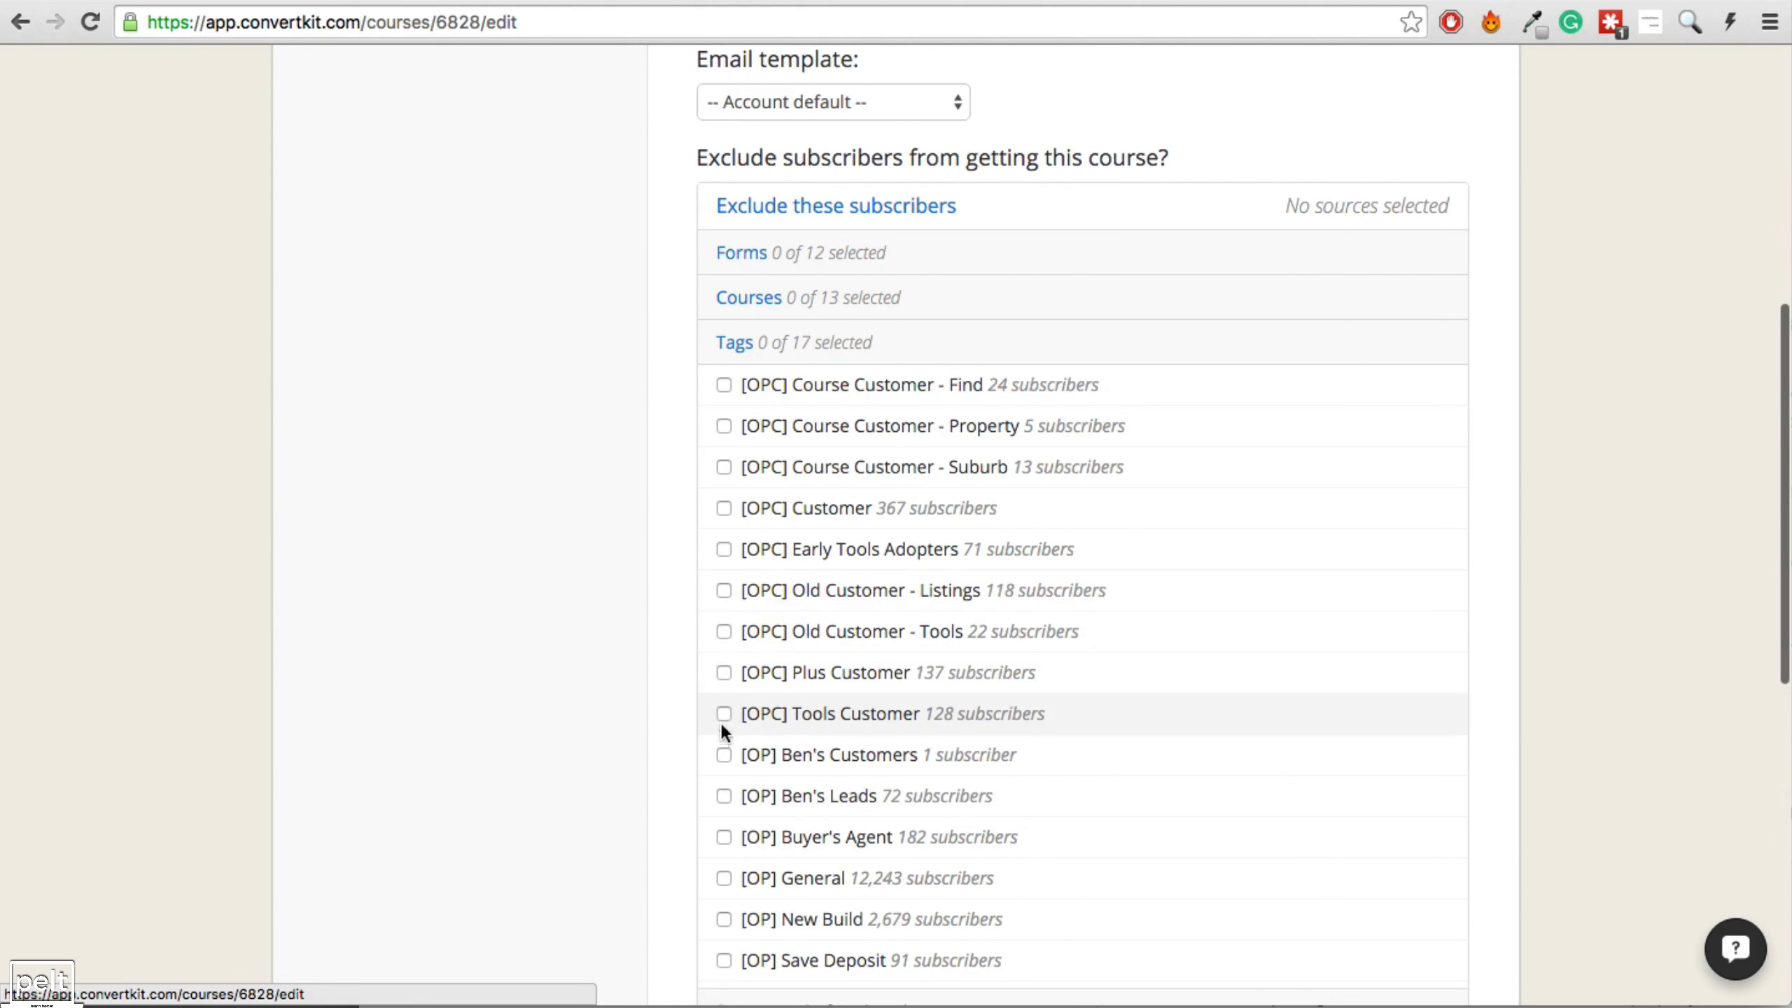
click(724, 508)
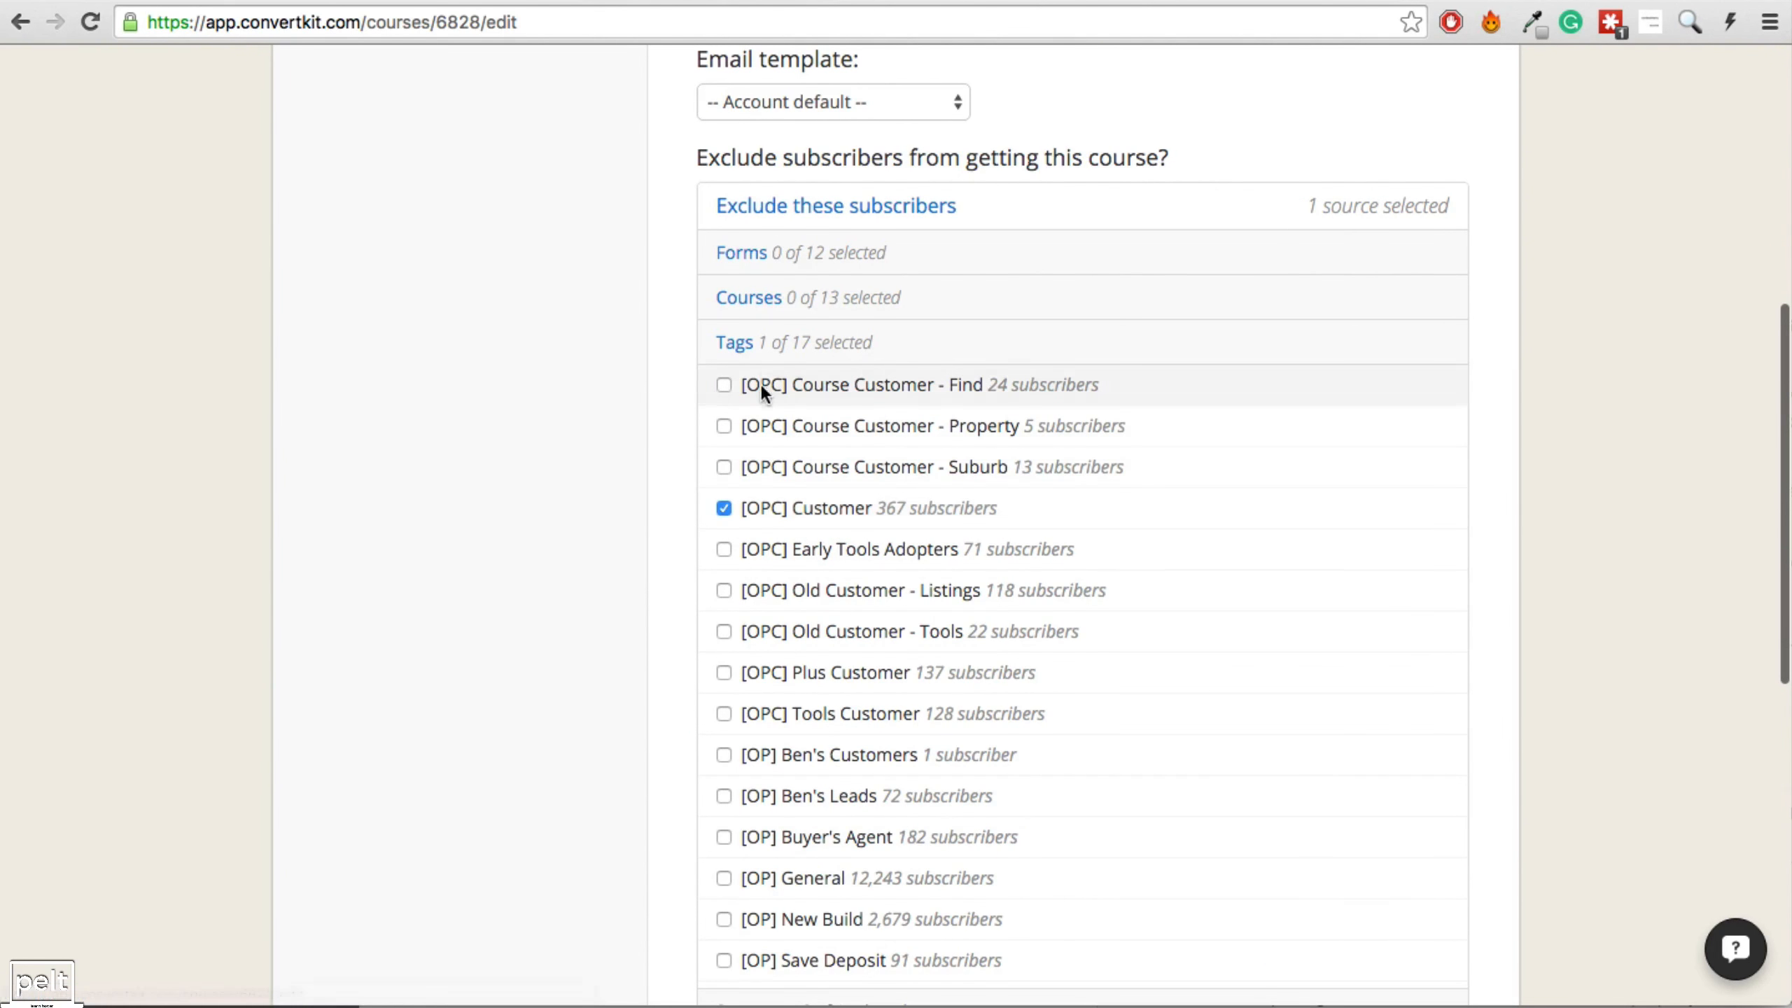
click(772, 347)
click(1404, 946)
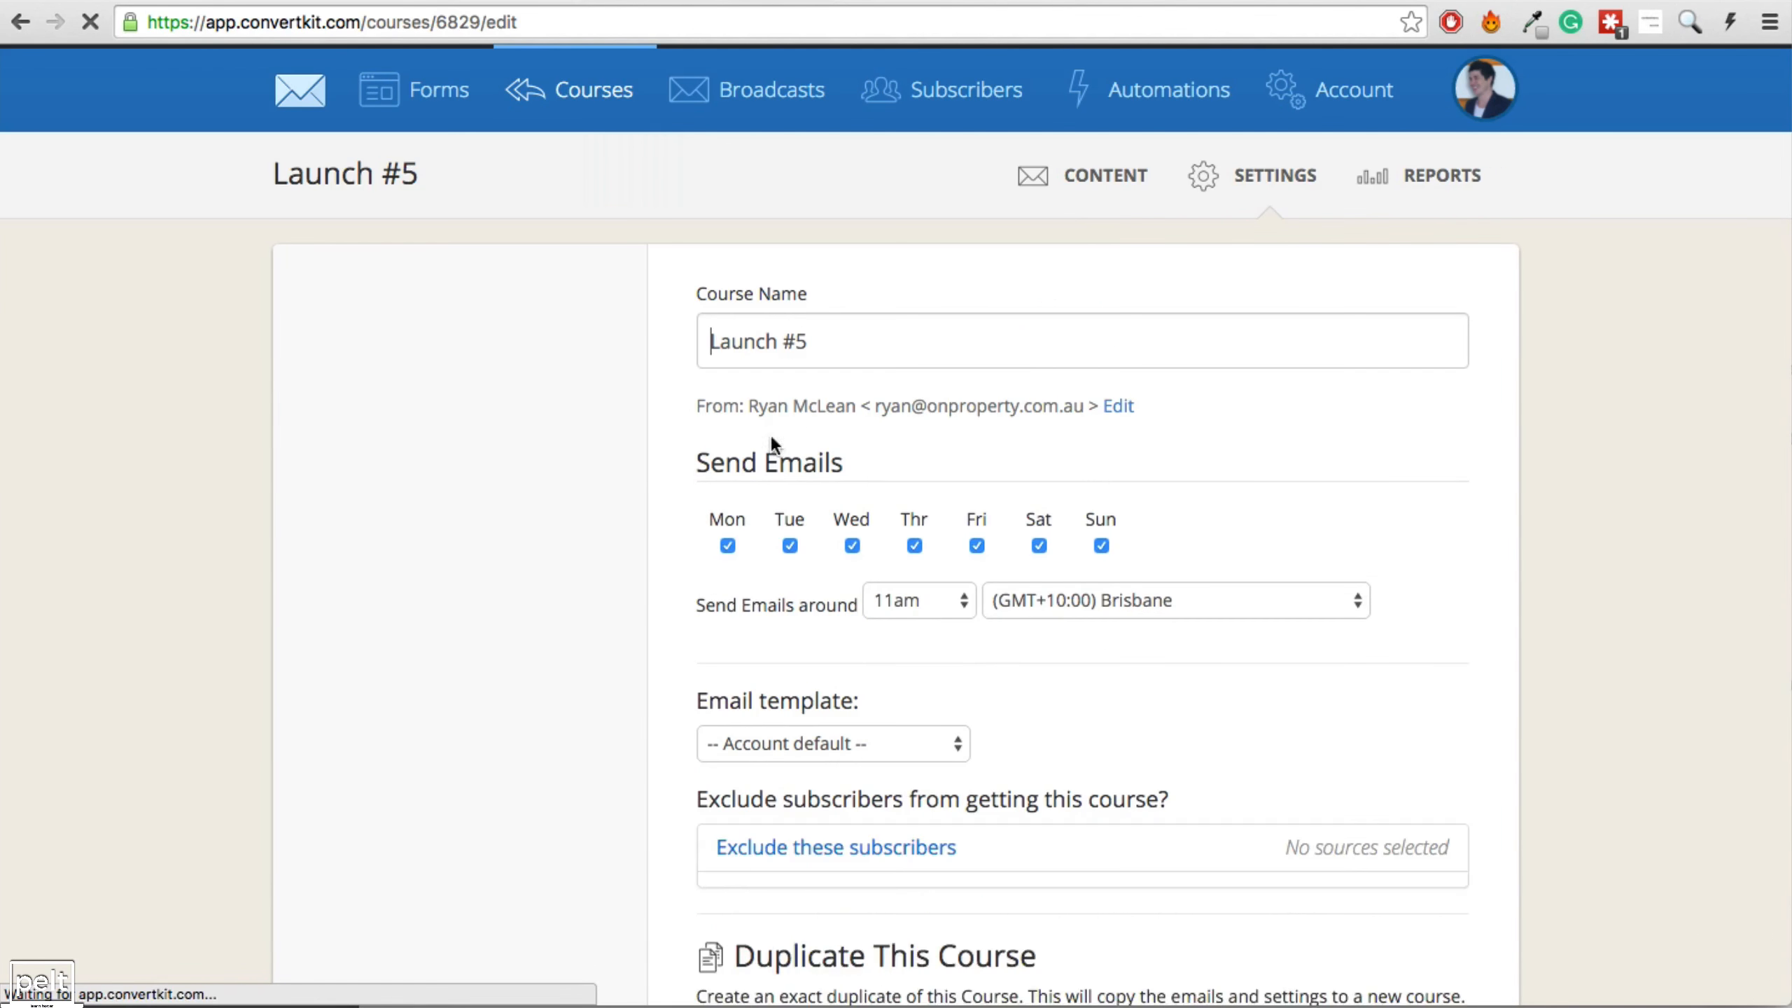
Set Launch #5 to send only Saturdays around 10pm, exclude [OPC] Customer subscribers, and save.
click(789, 546)
click(852, 545)
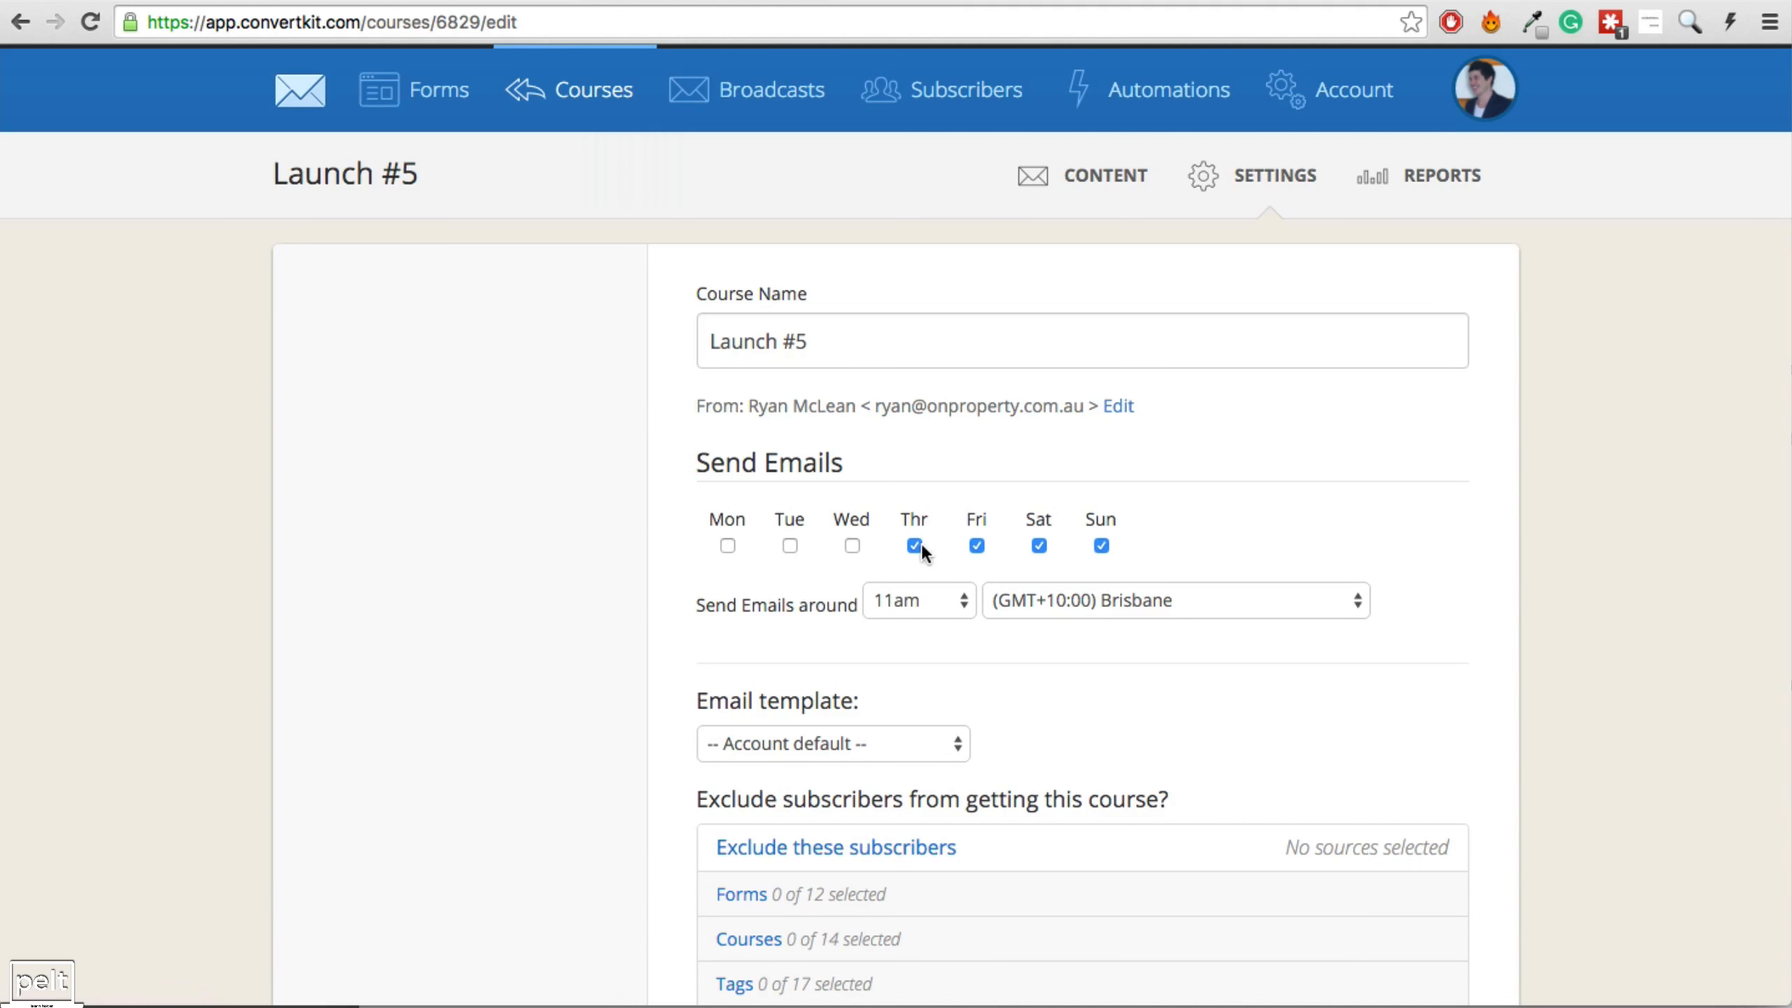
click(914, 545)
click(978, 547)
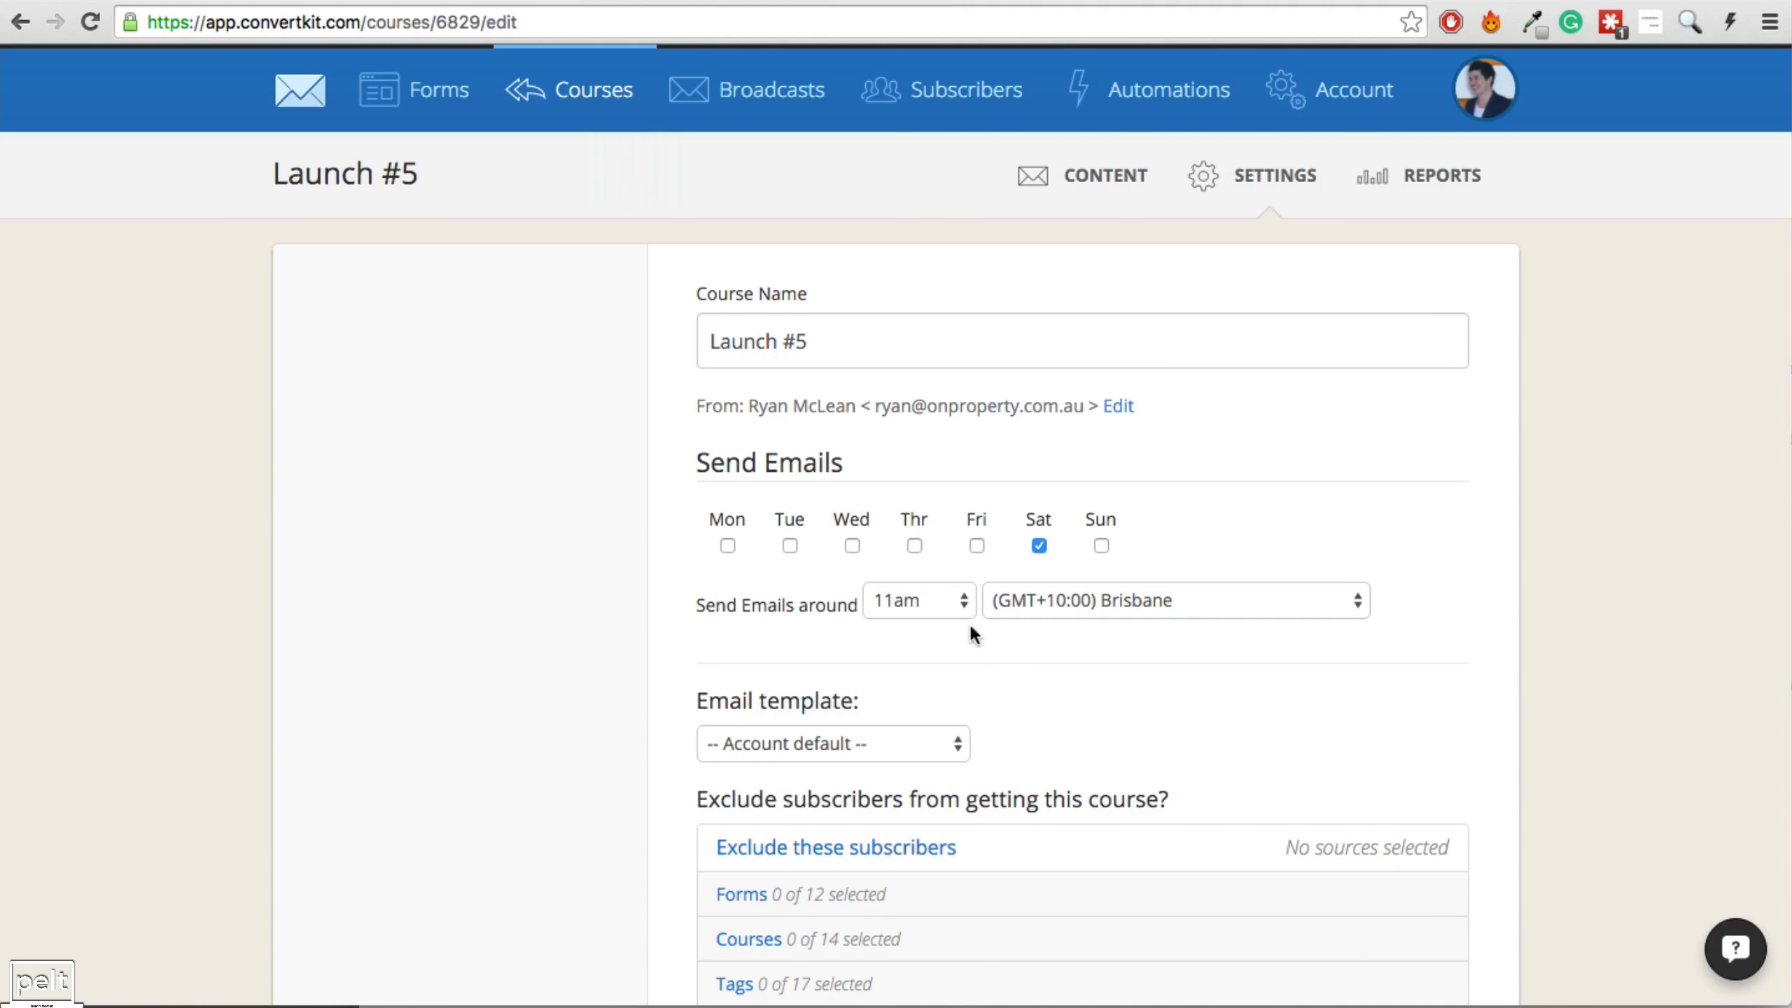
click(927, 600)
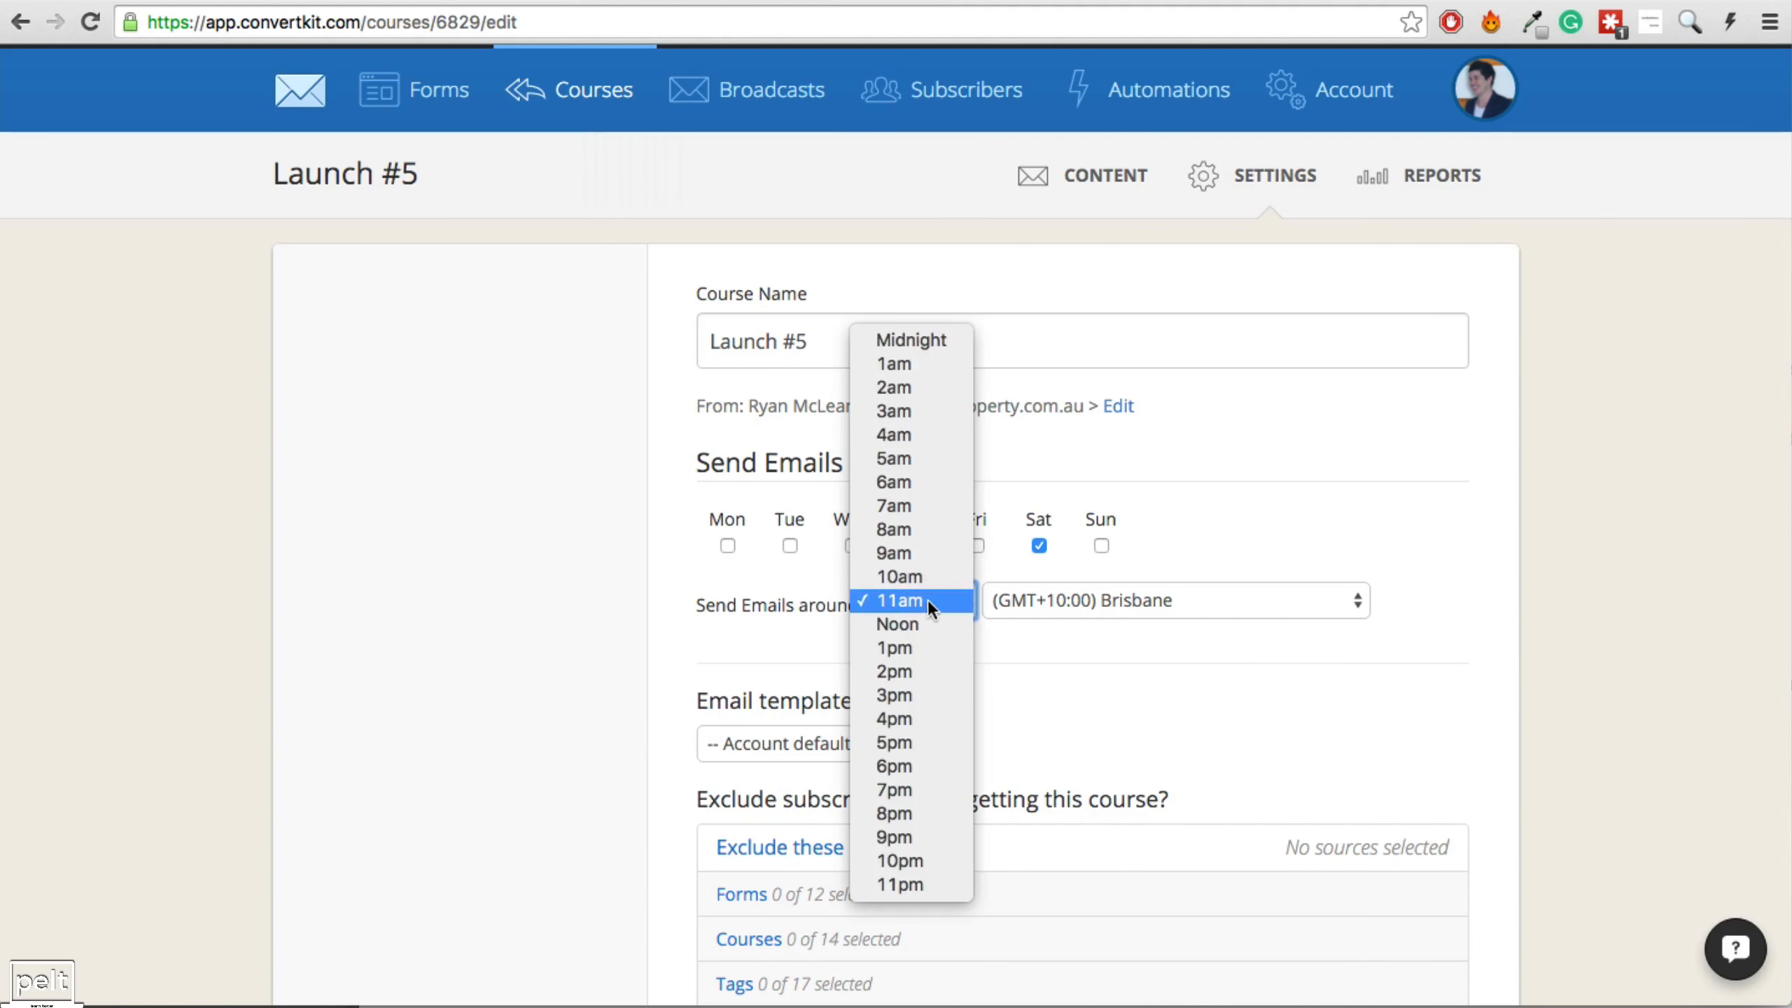
click(910, 862)
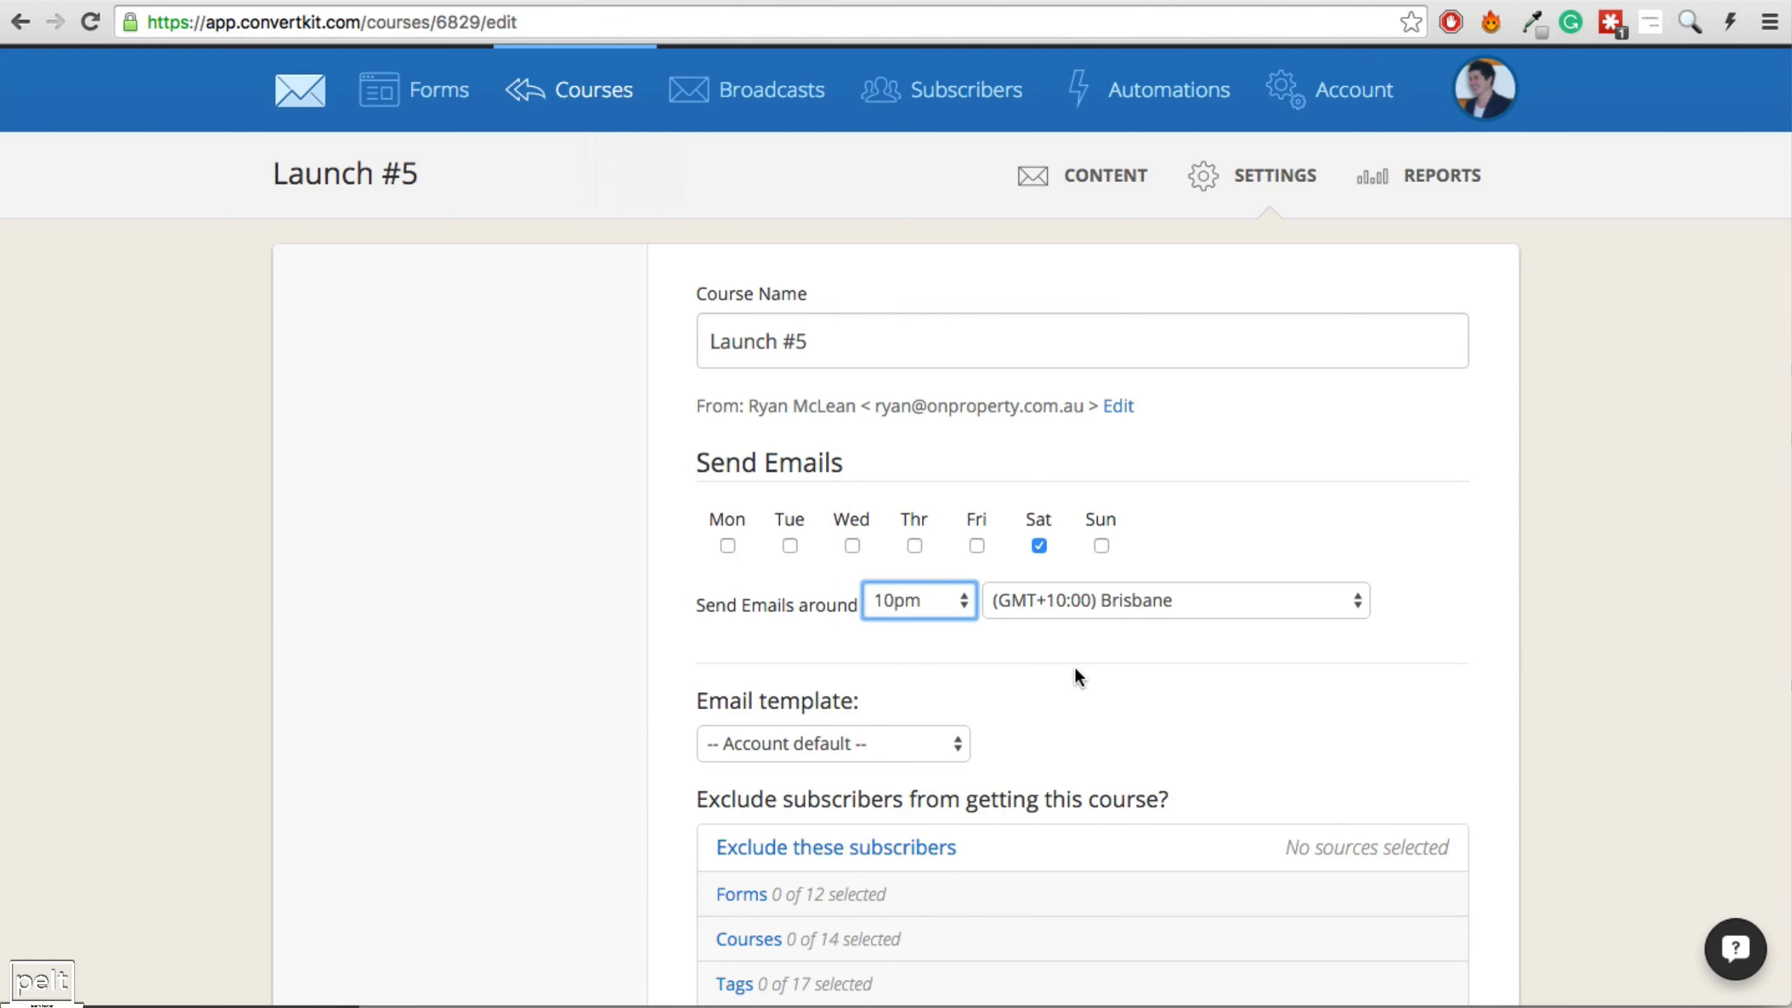
scroll(1072, 662, down, 6)
click(766, 534)
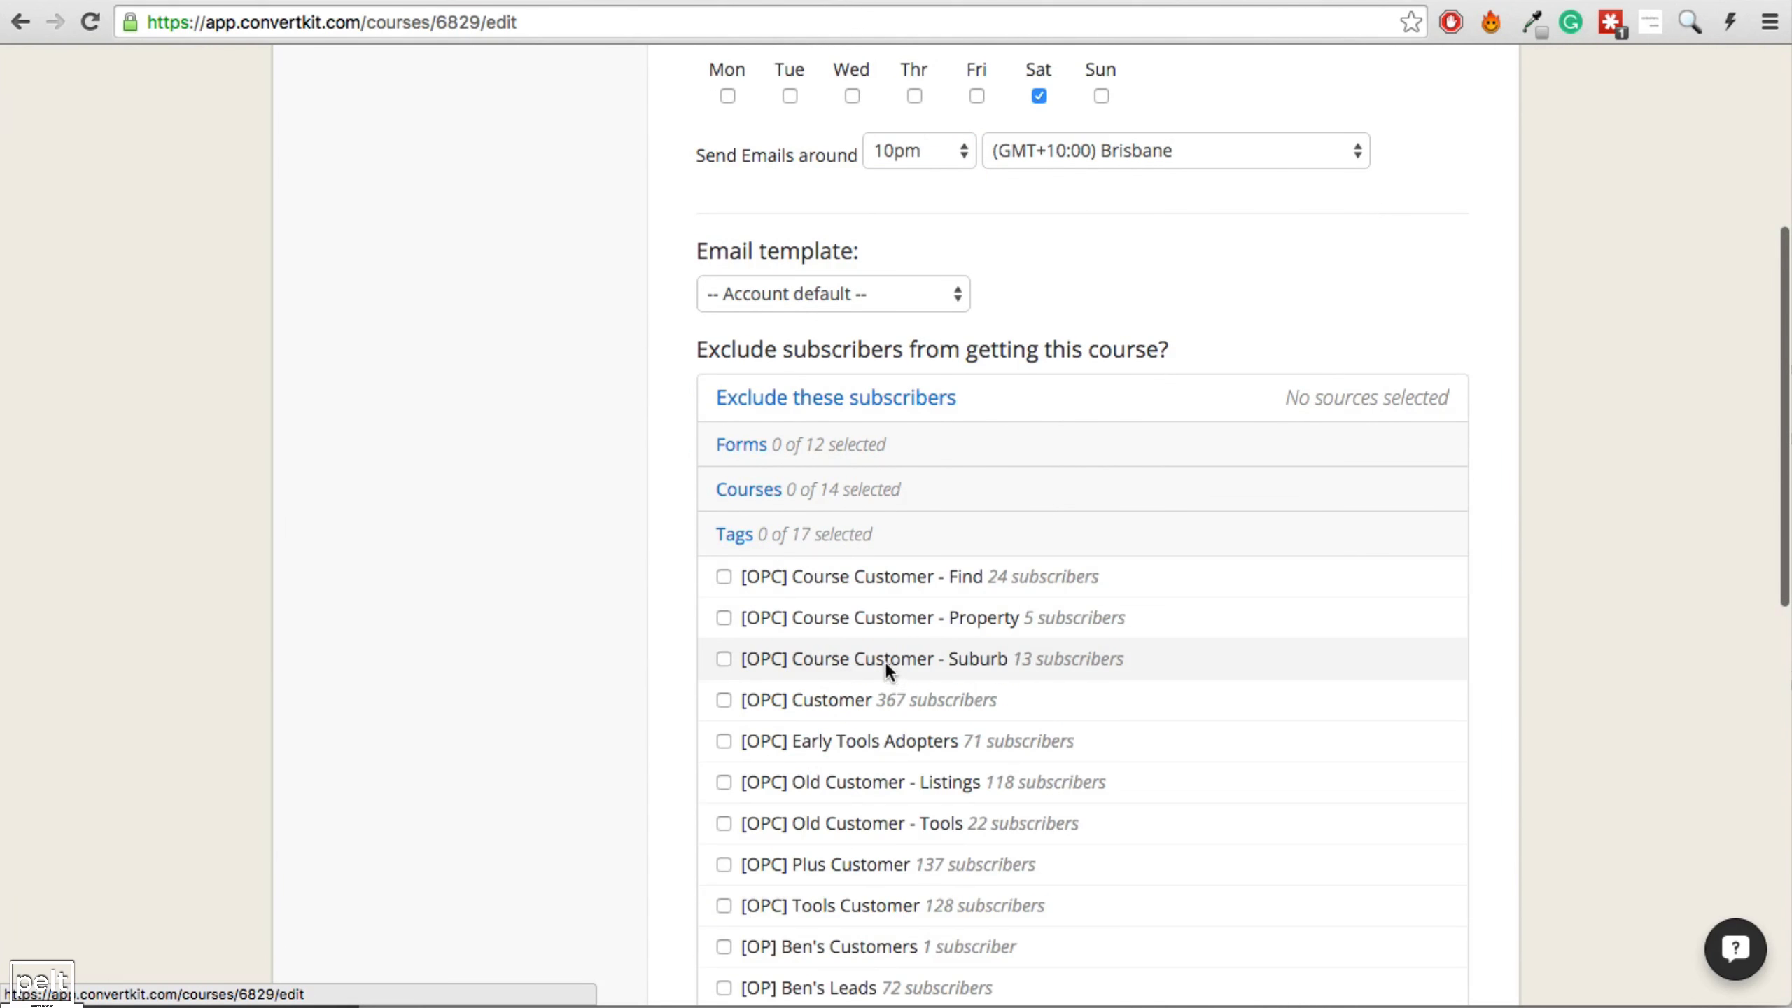
scroll(846, 667, down, 3)
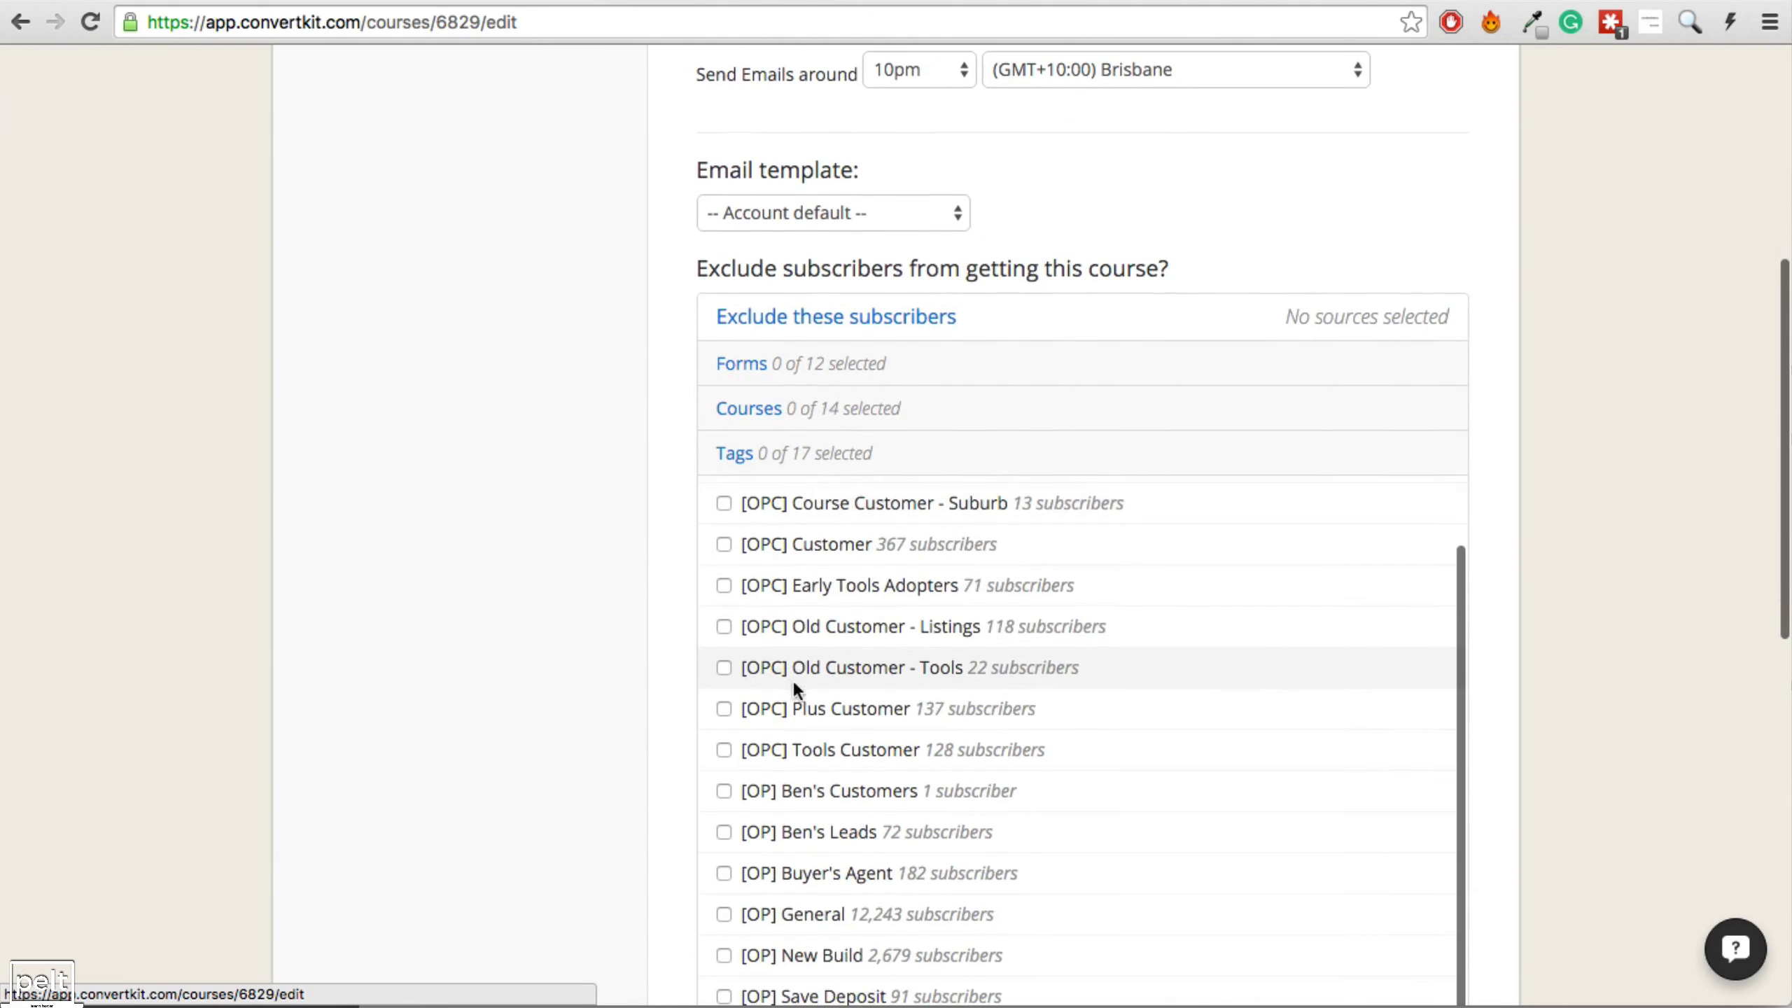
click(722, 543)
click(1368, 767)
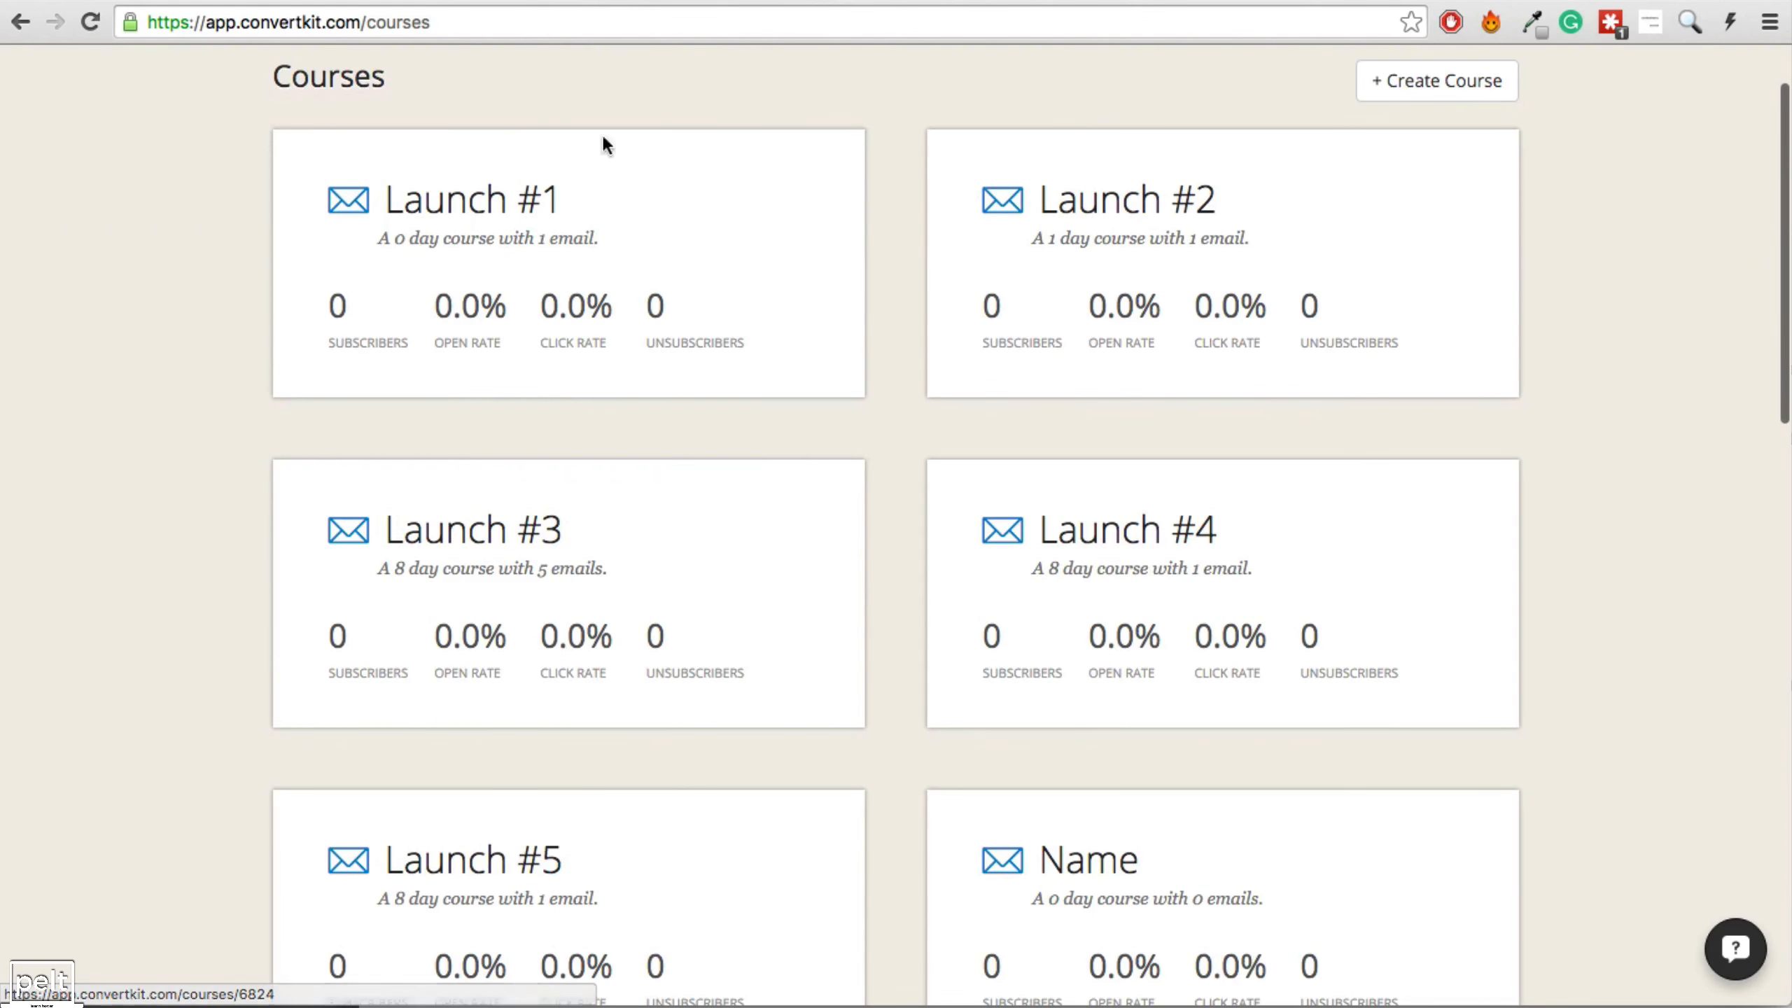
Select the email schedule rows A2:D10 in the Evergreen Launch Funnel spreadsheet.
key(ctrl+Tab)
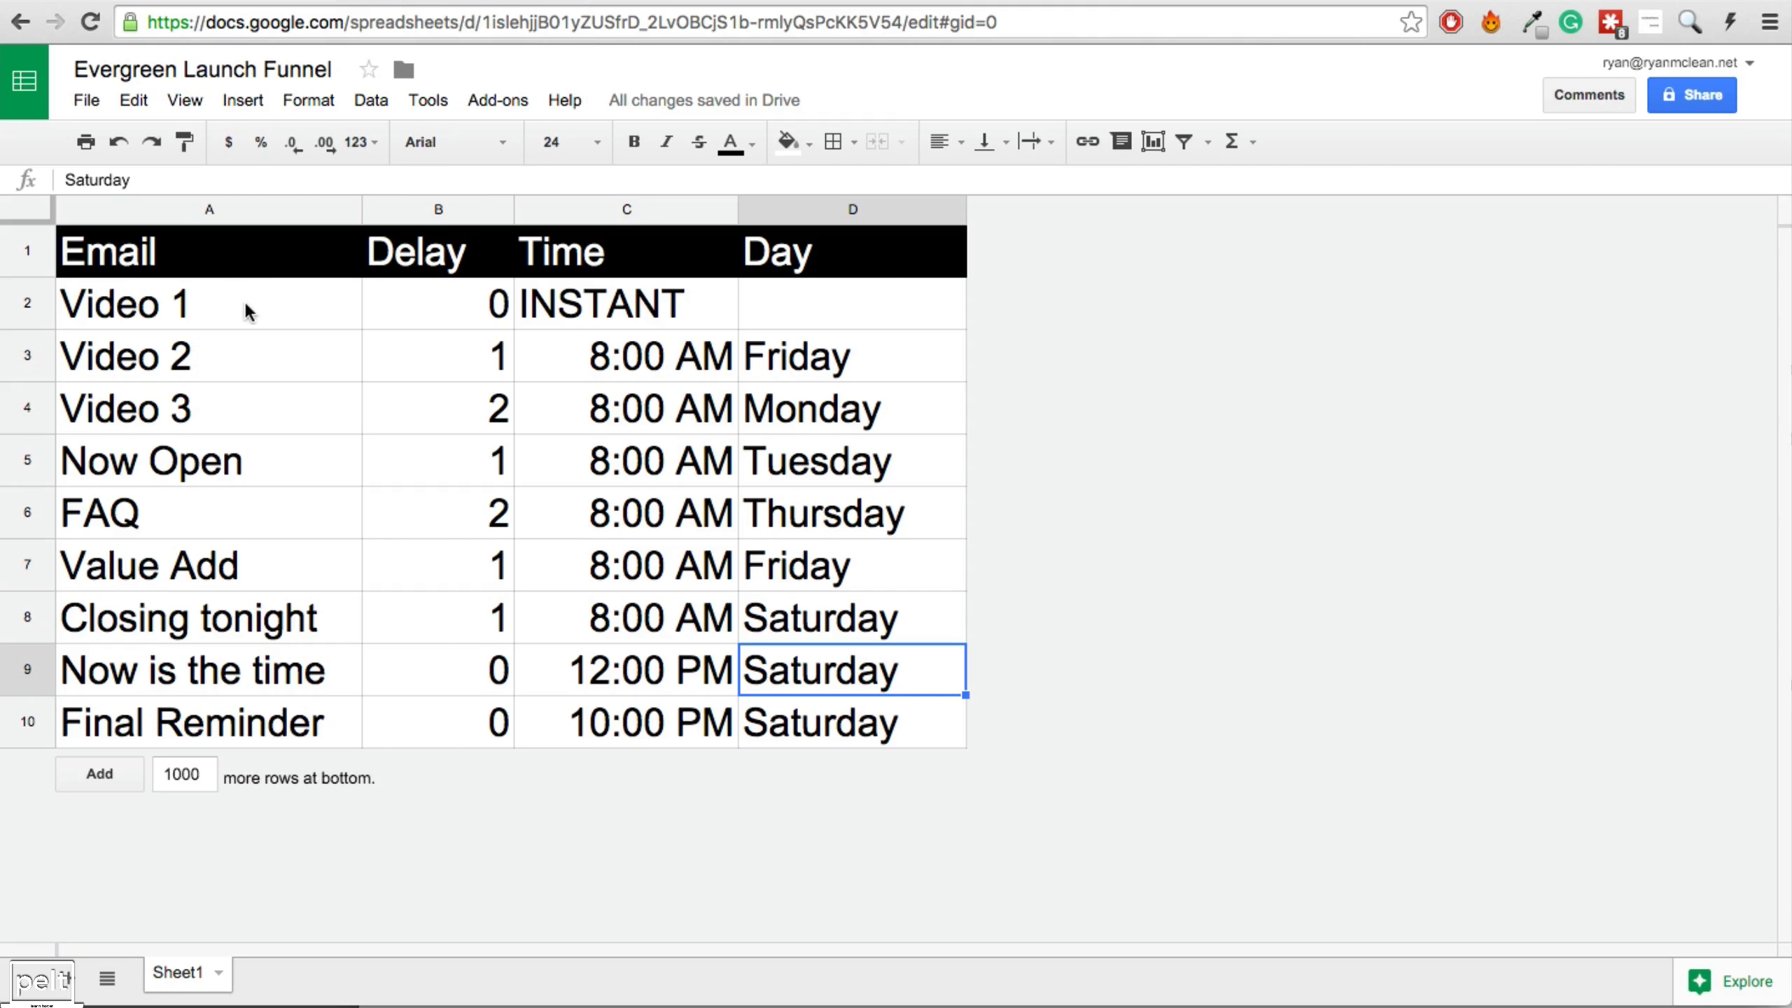
drag(247, 311, 758, 727)
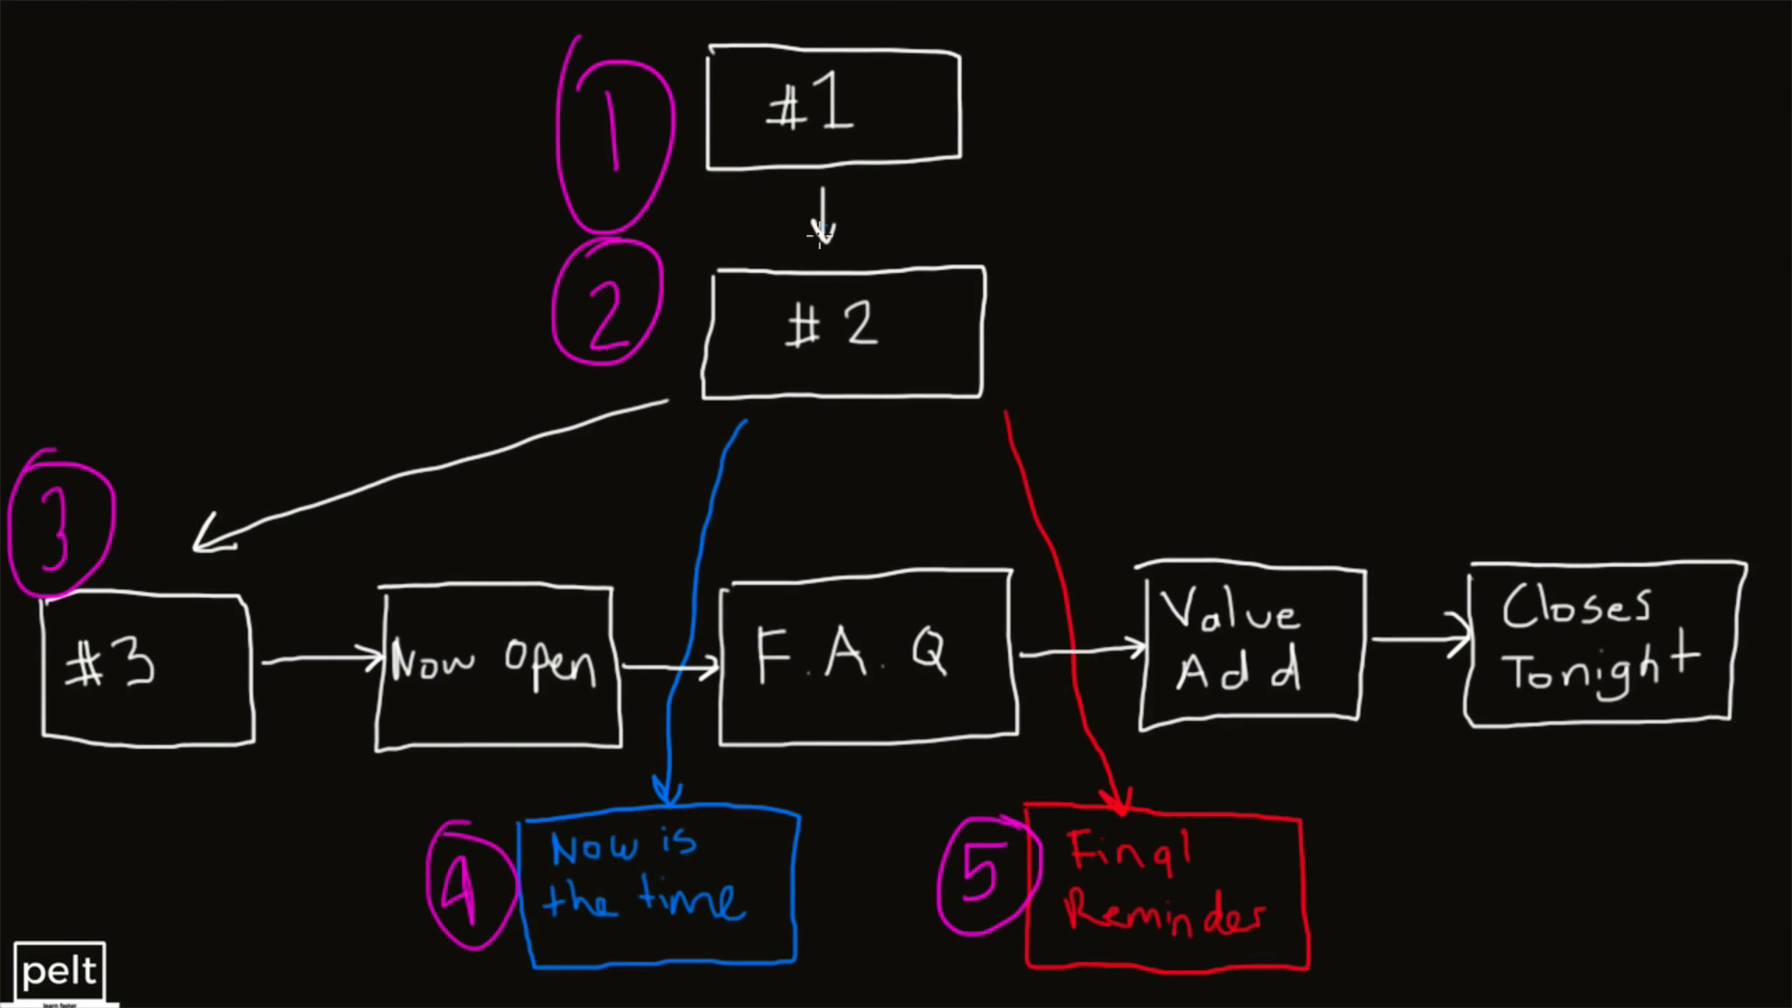
Circle the arrow from box #1 to #2 and the arrow leading from box #2 on the funnel whiteboard.
mouse_move(796, 172)
mouse_down()
mouse_move(836, 295)
mouse_move(787, 170)
mouse_up()
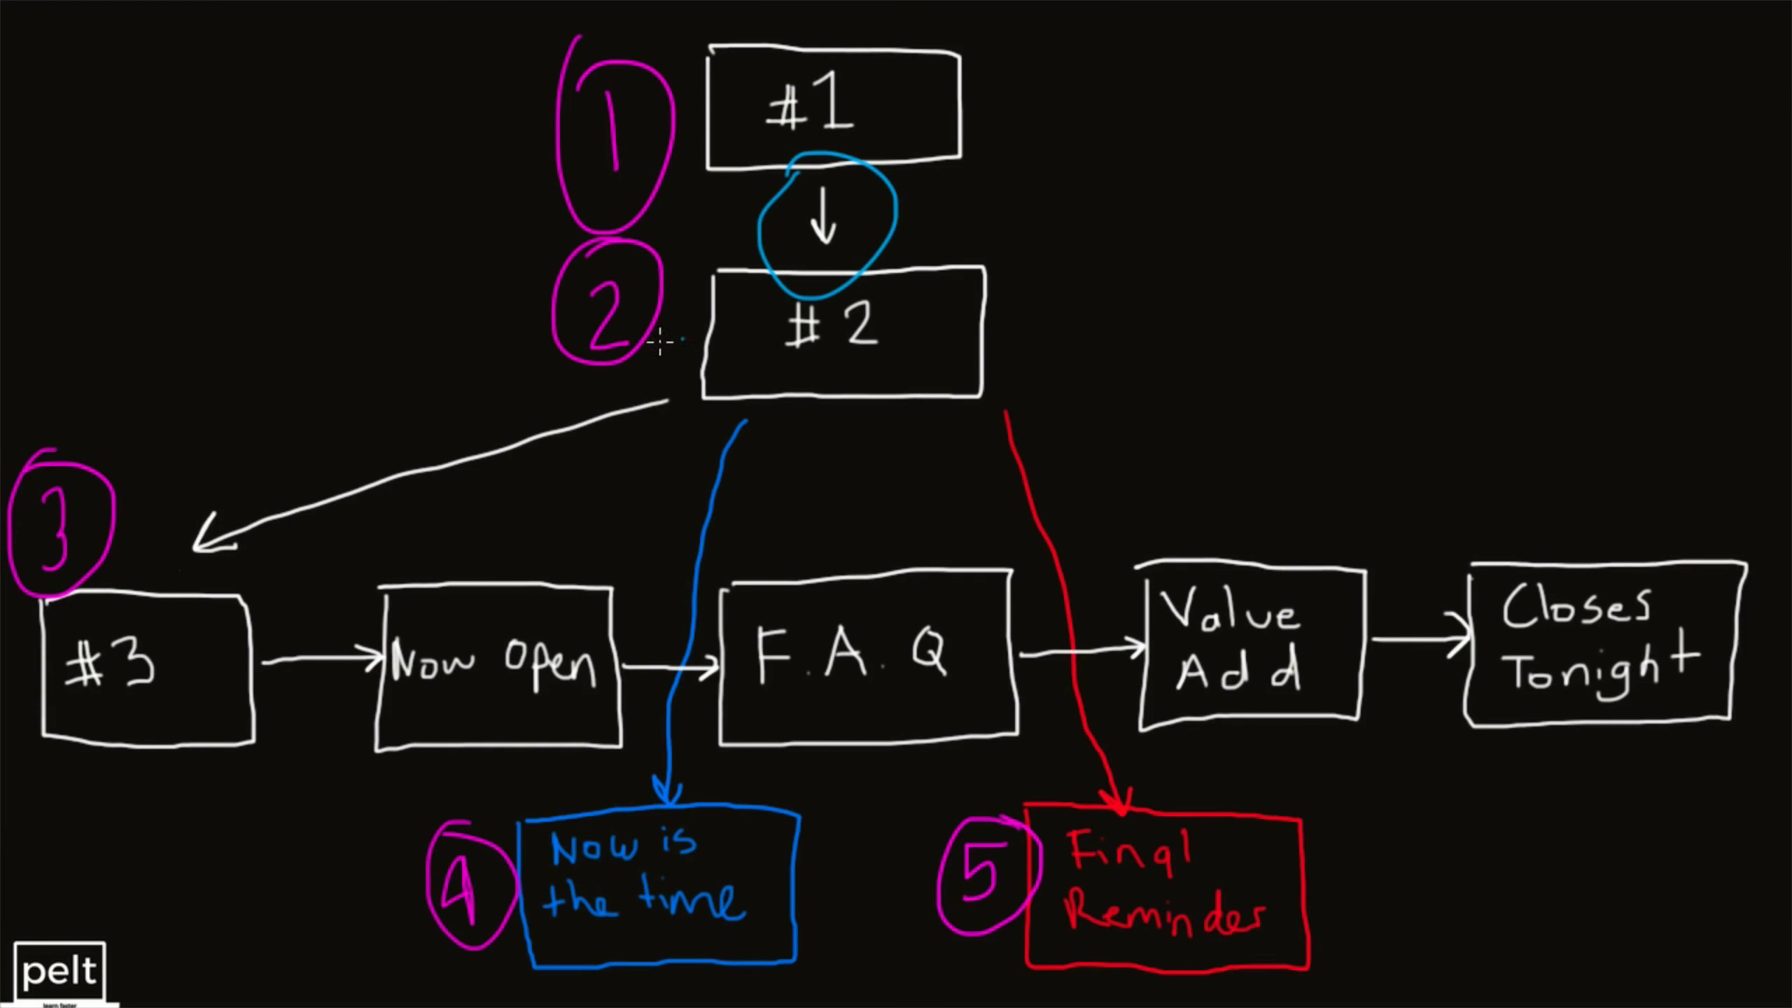
mouse_move(661, 344)
mouse_down()
mouse_move(180, 597)
mouse_move(587, 351)
mouse_up()
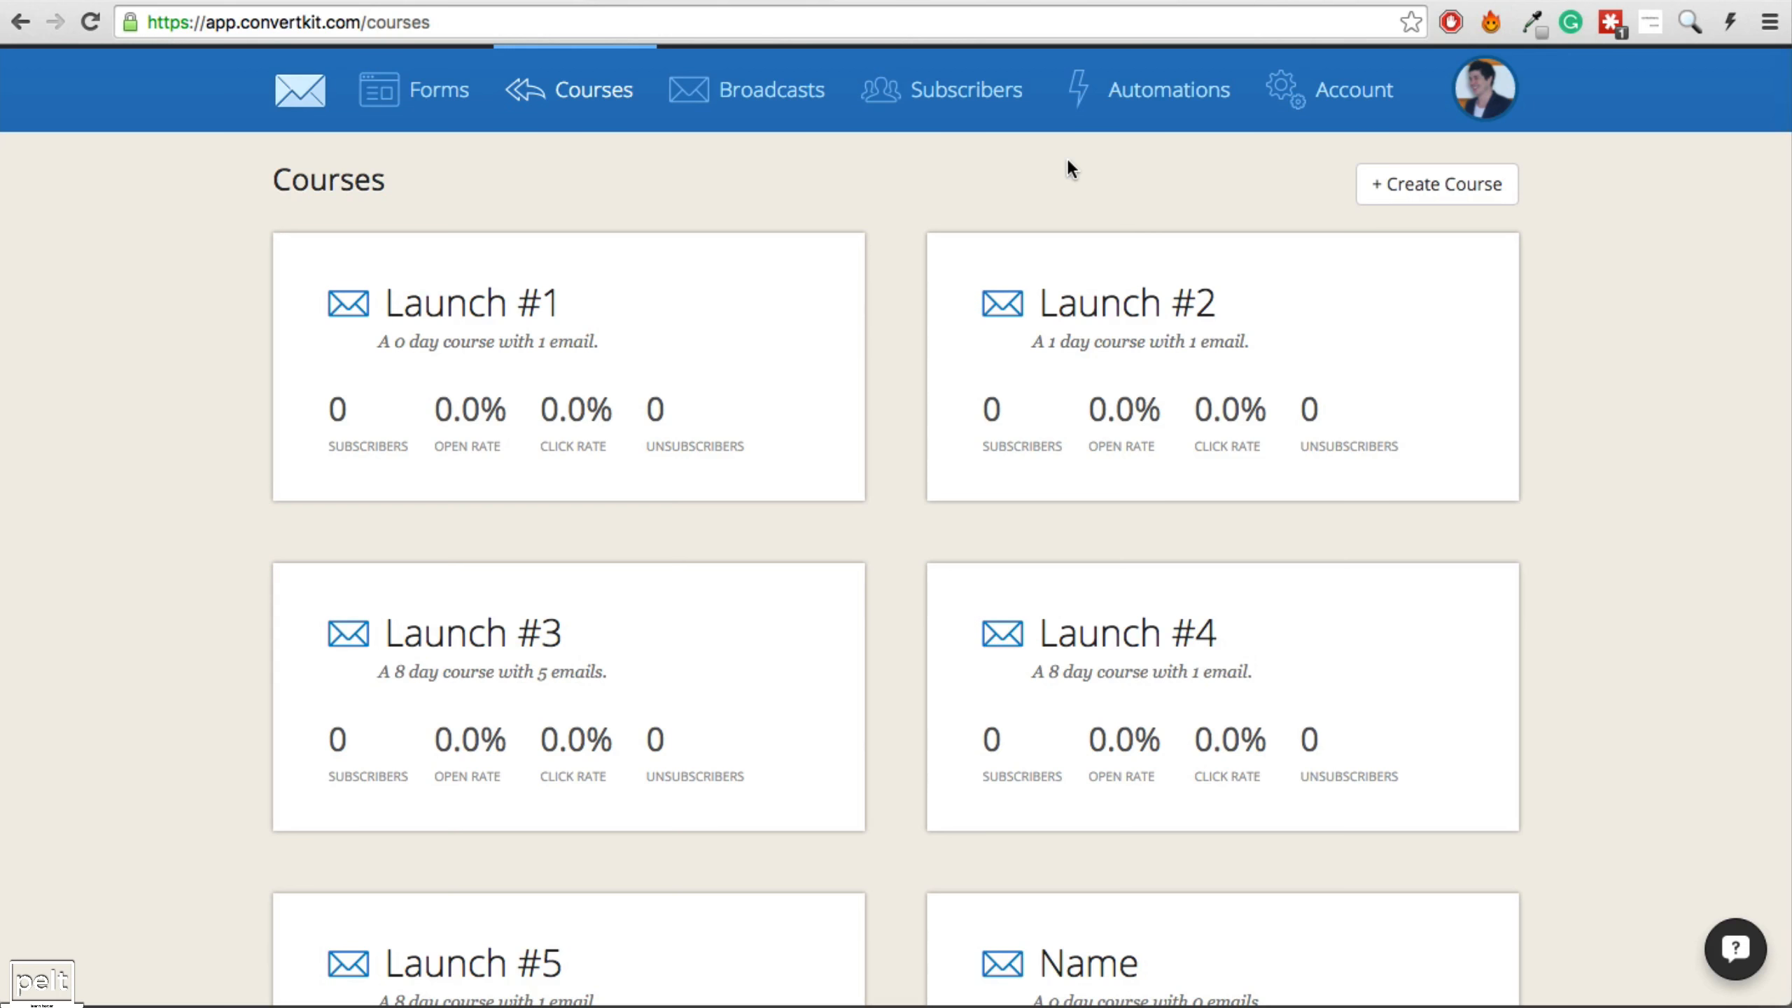
Start a new automation rule triggered by completing the Launch #1 course.
click(1161, 97)
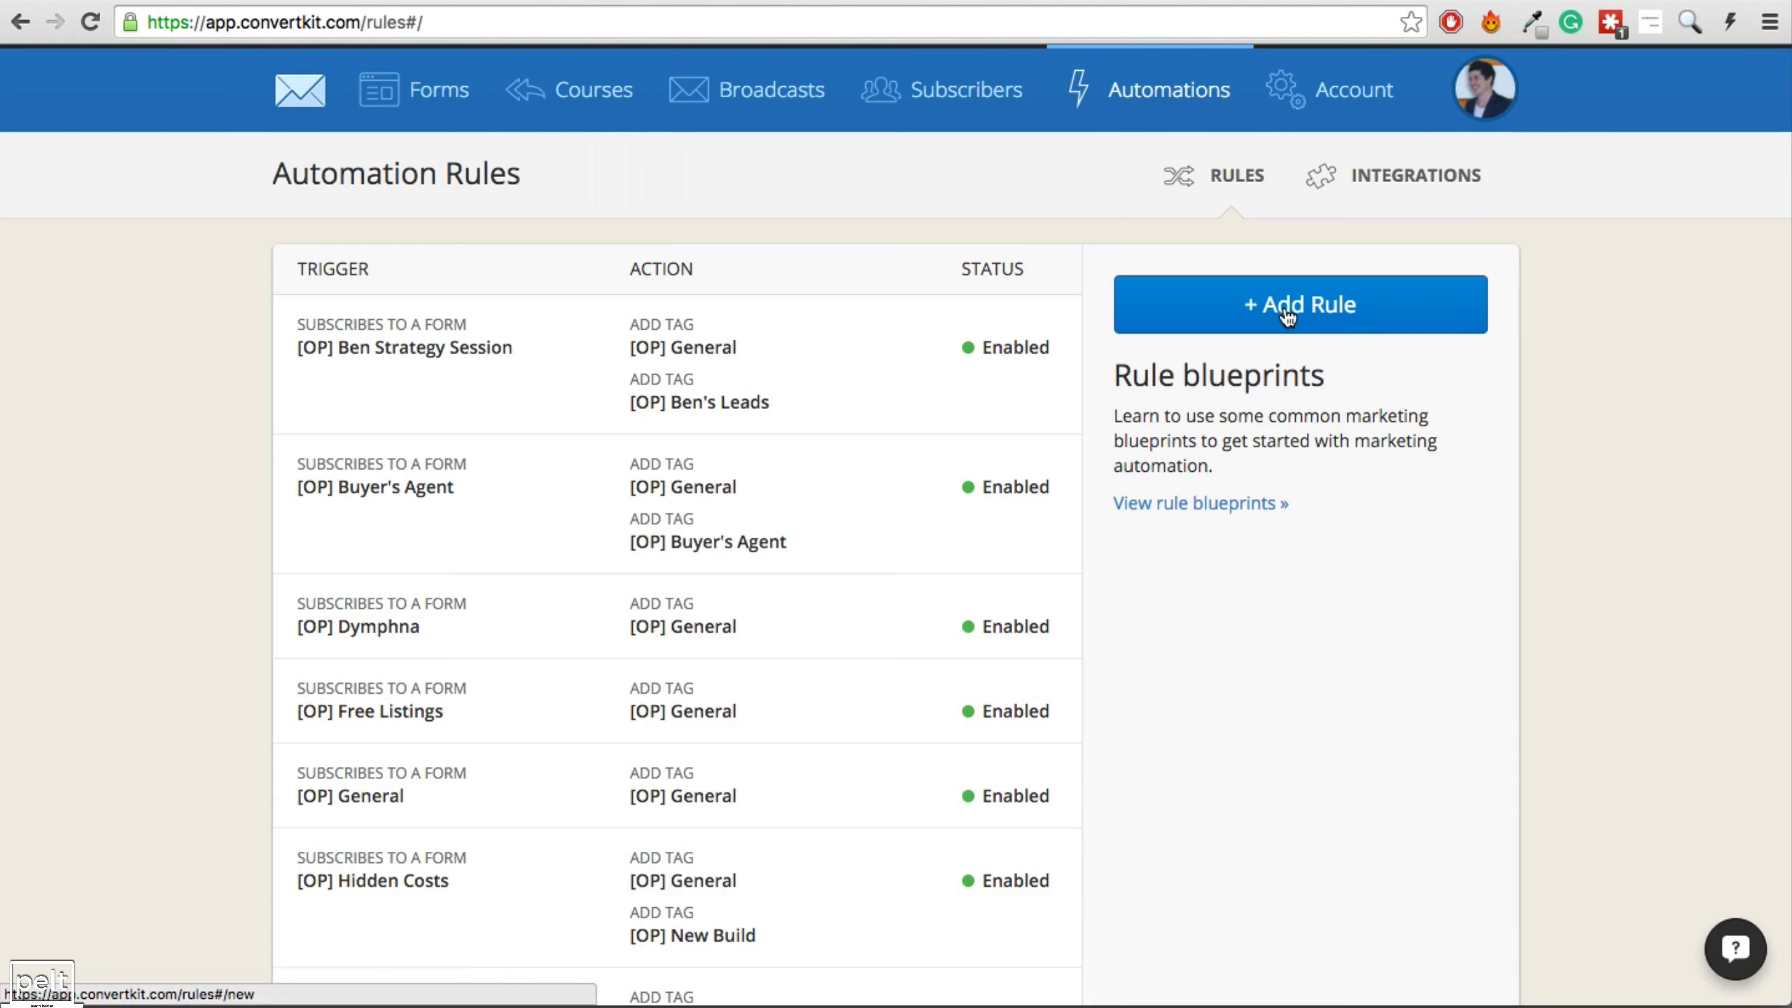
click(1286, 314)
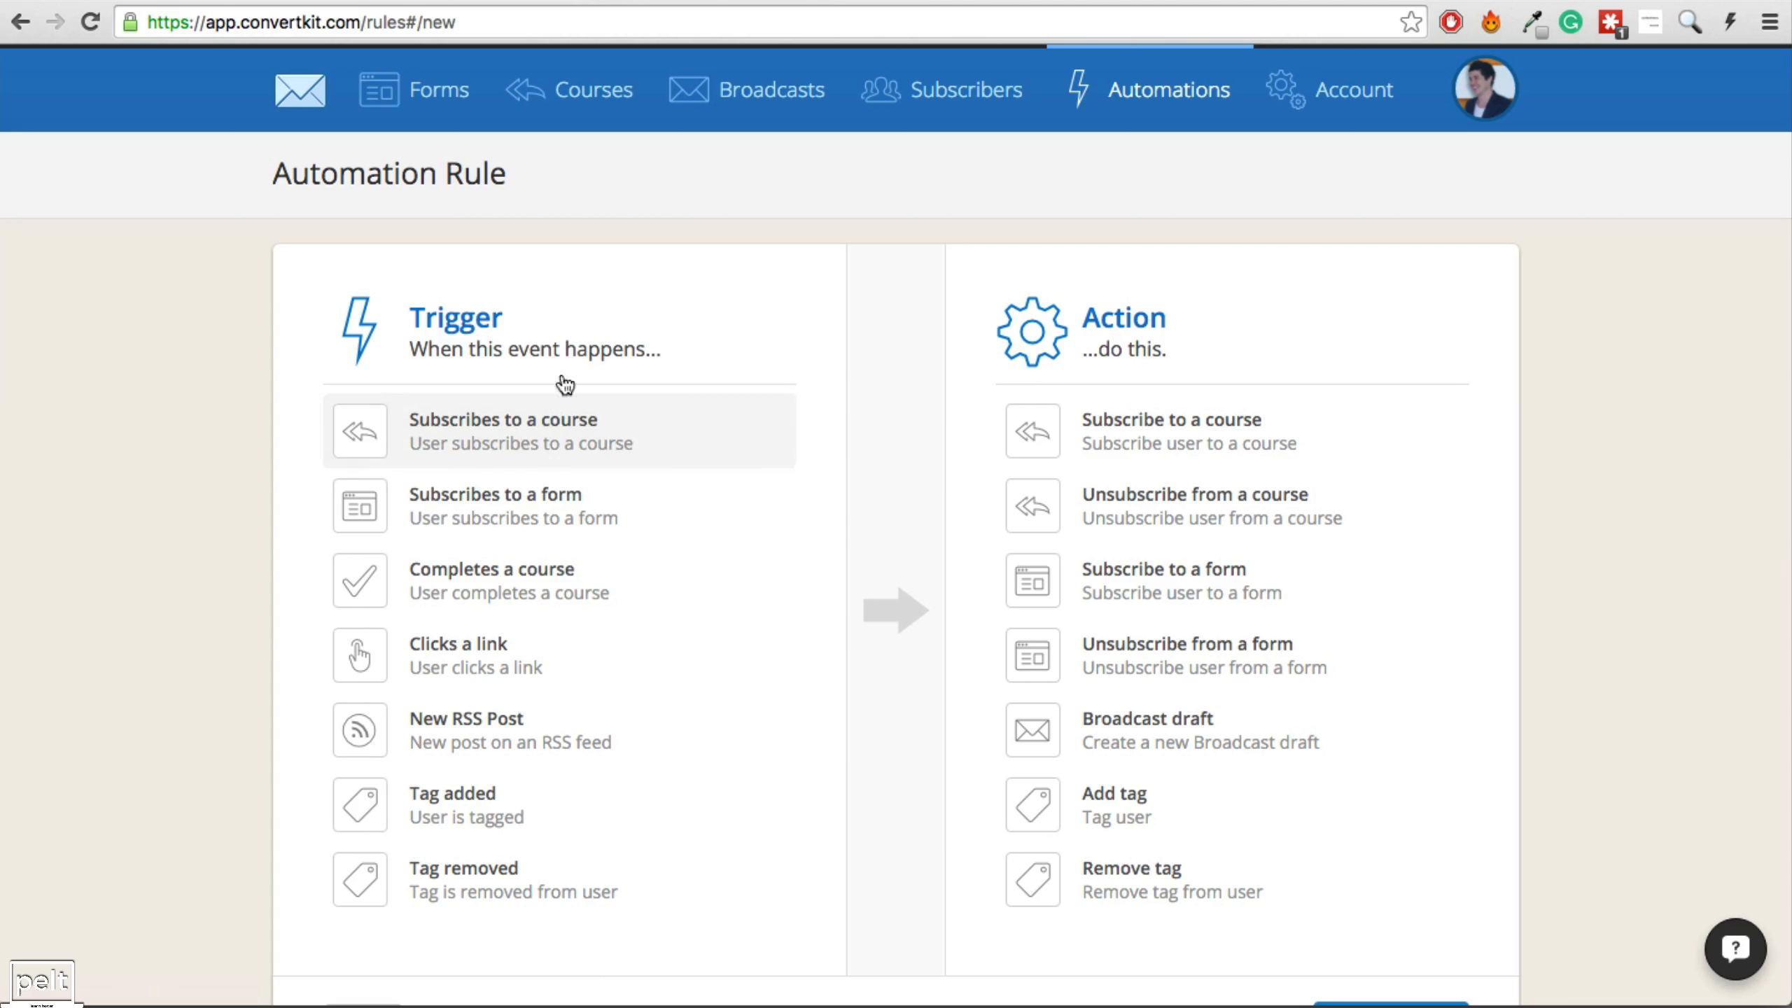
click(501, 596)
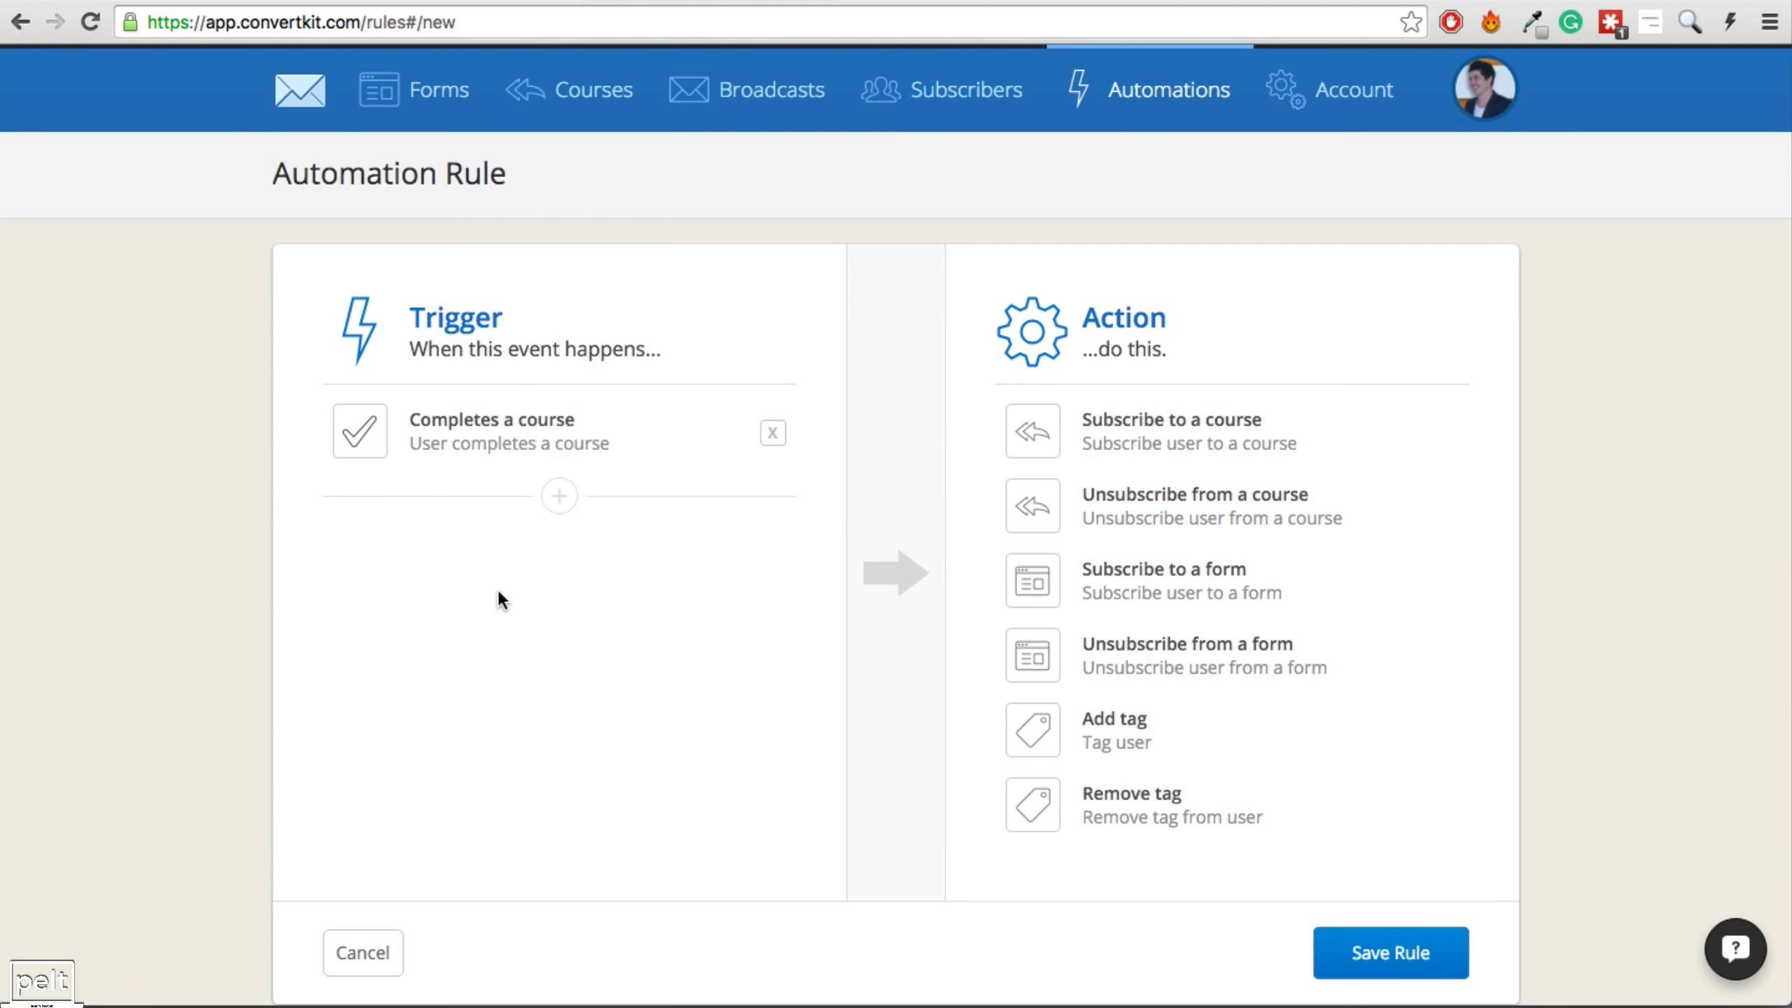
click(518, 535)
click(512, 556)
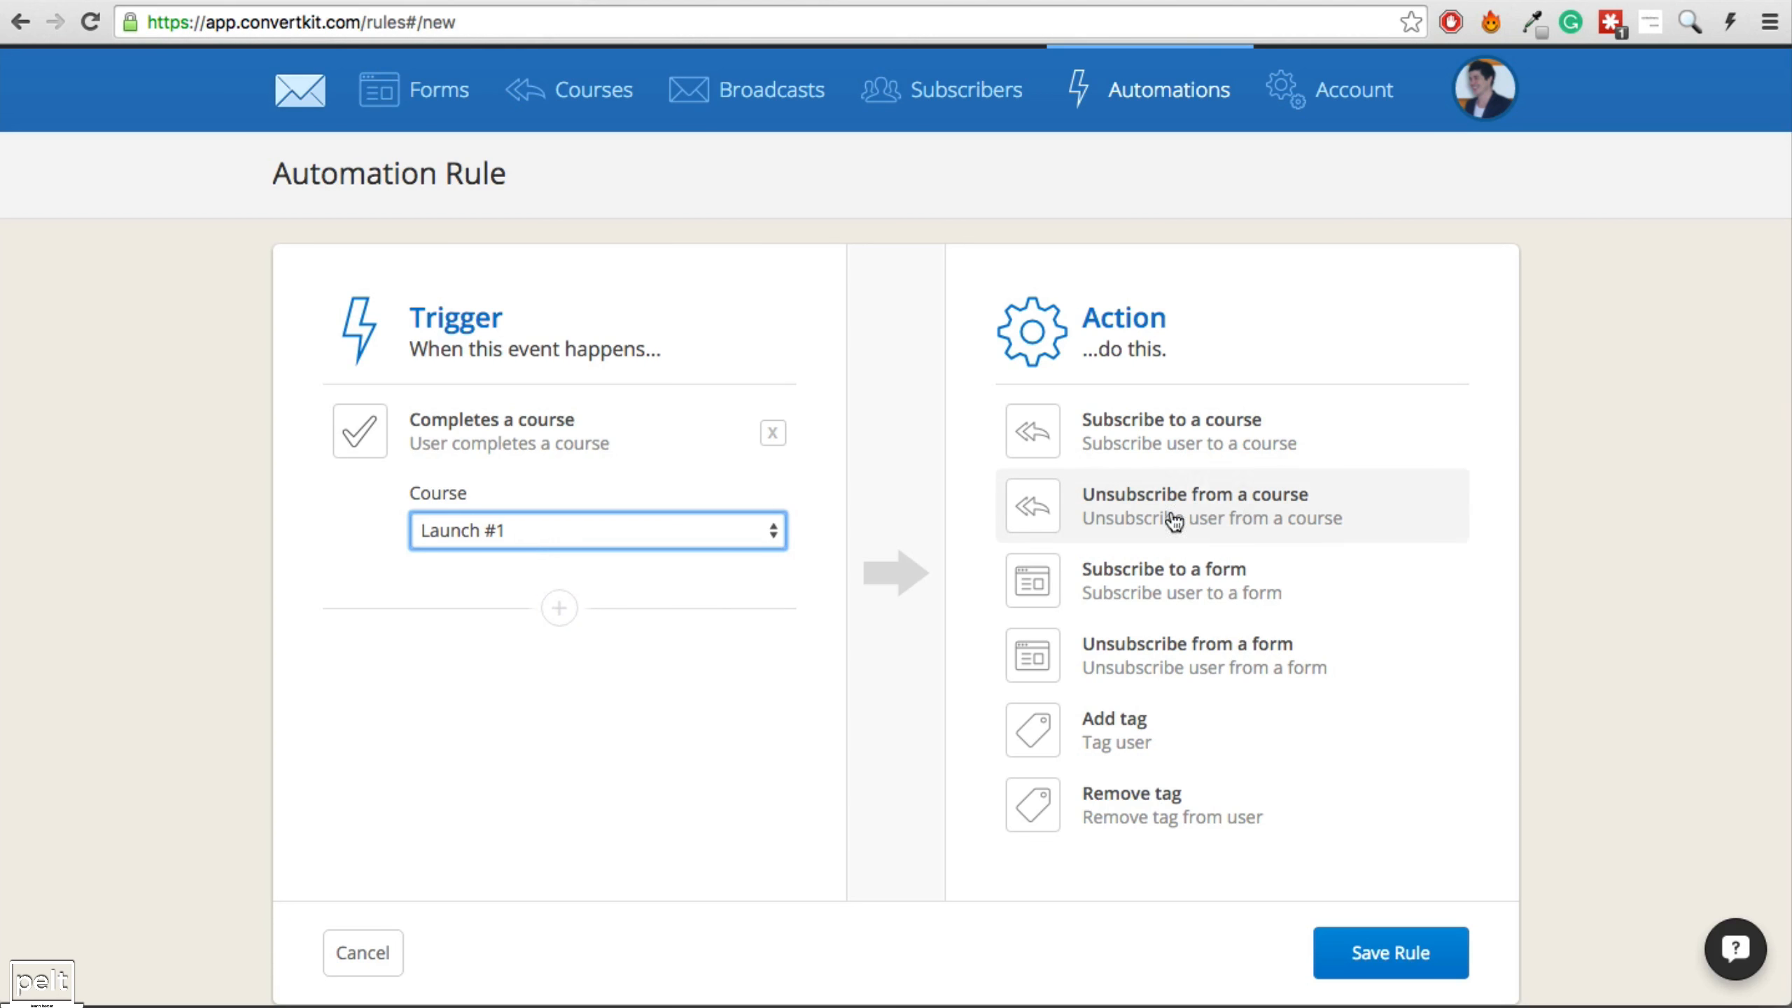
Add actions subscribing to Launch #2 and unsubscribing from Launch #1, then save the rule.
click(1212, 450)
click(1190, 538)
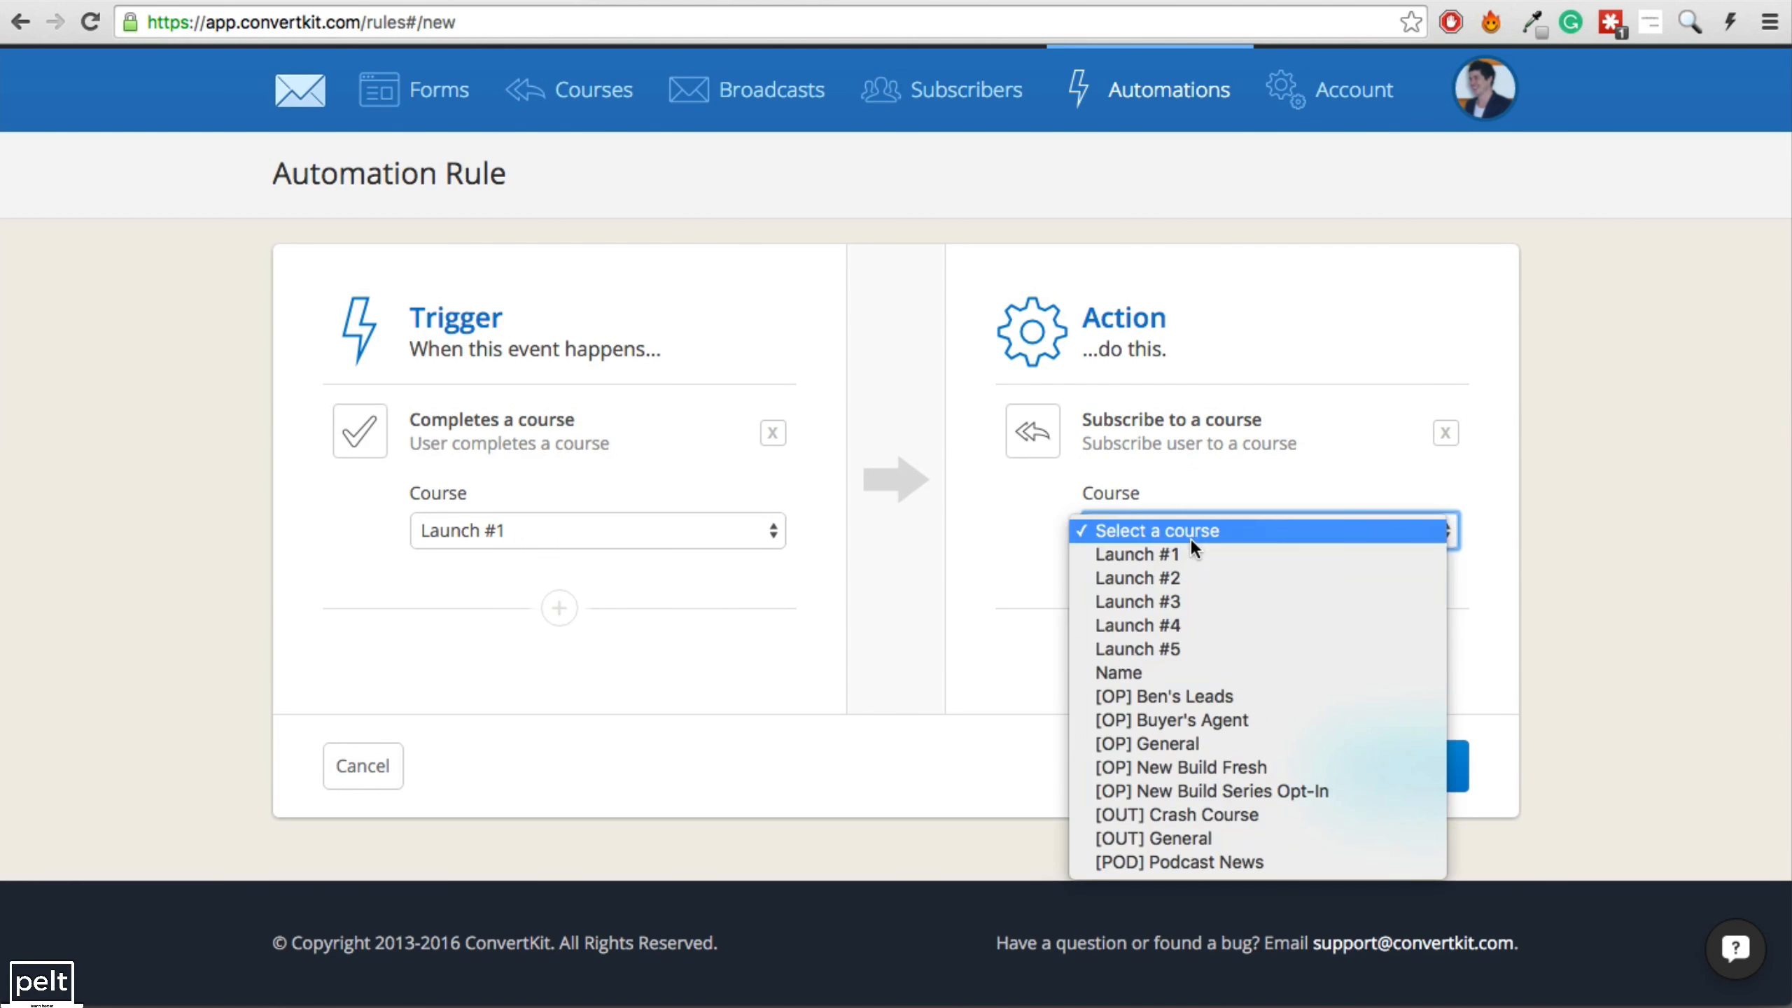
key(Escape)
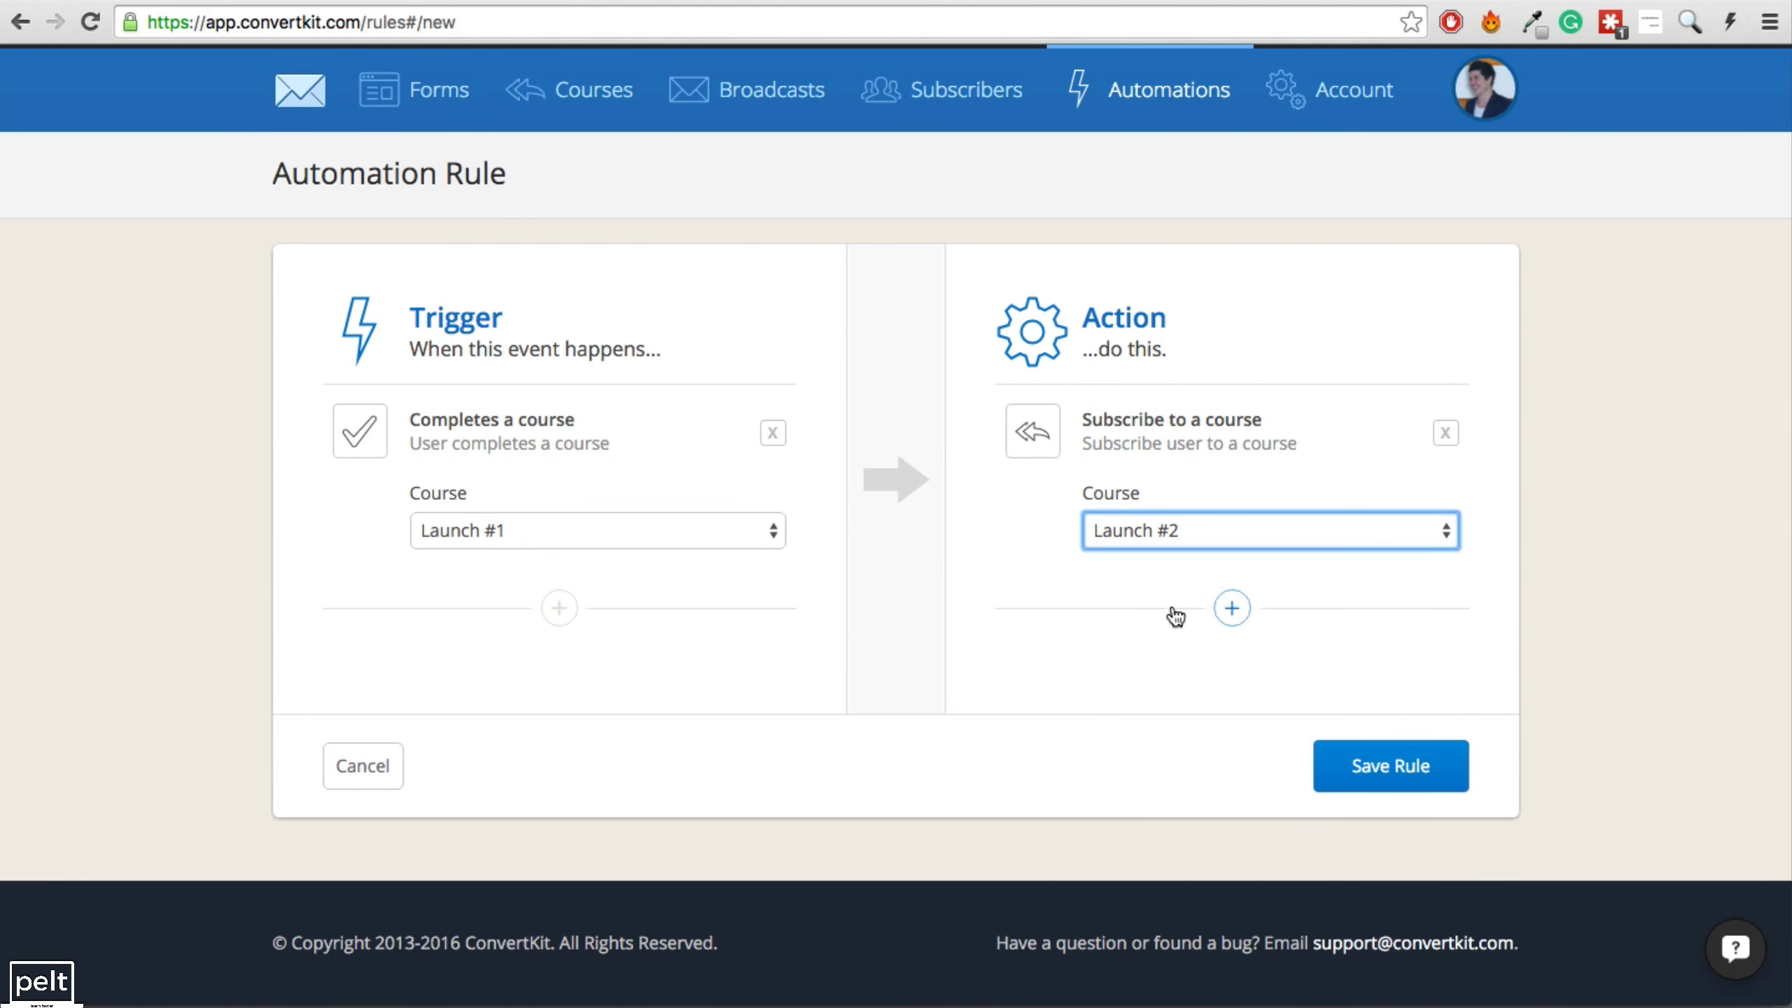
click(1232, 608)
click(1239, 735)
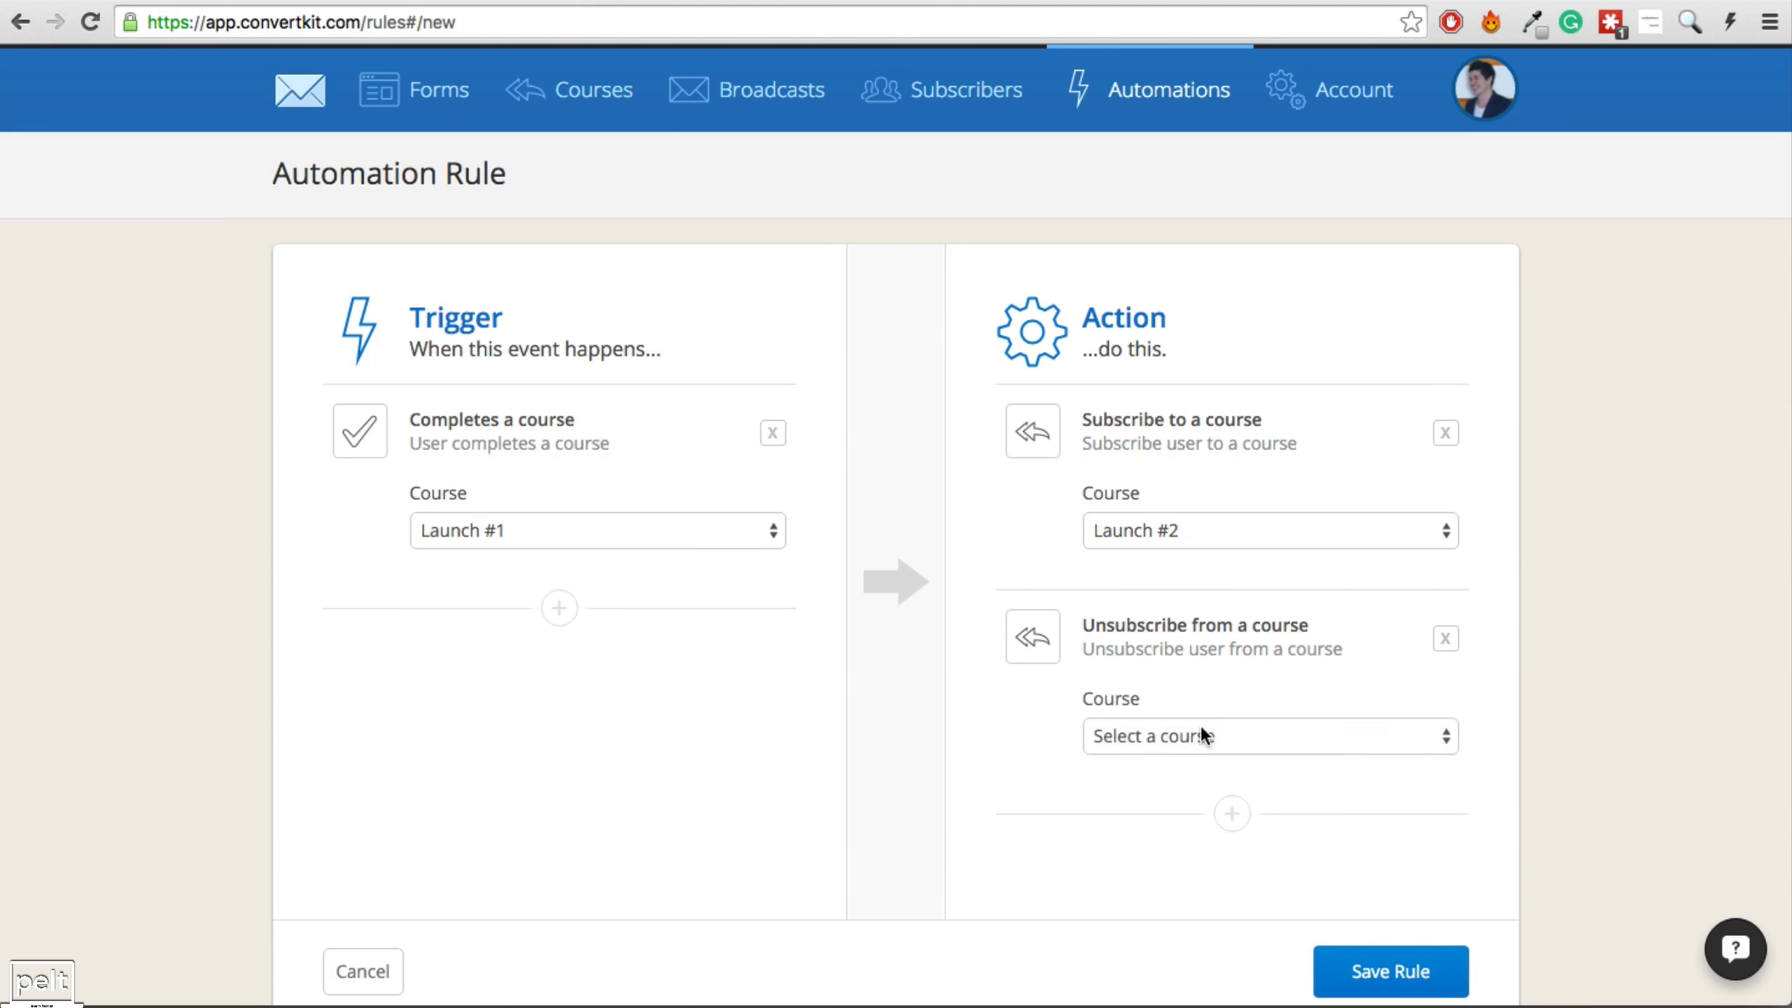
click(1202, 734)
click(1209, 762)
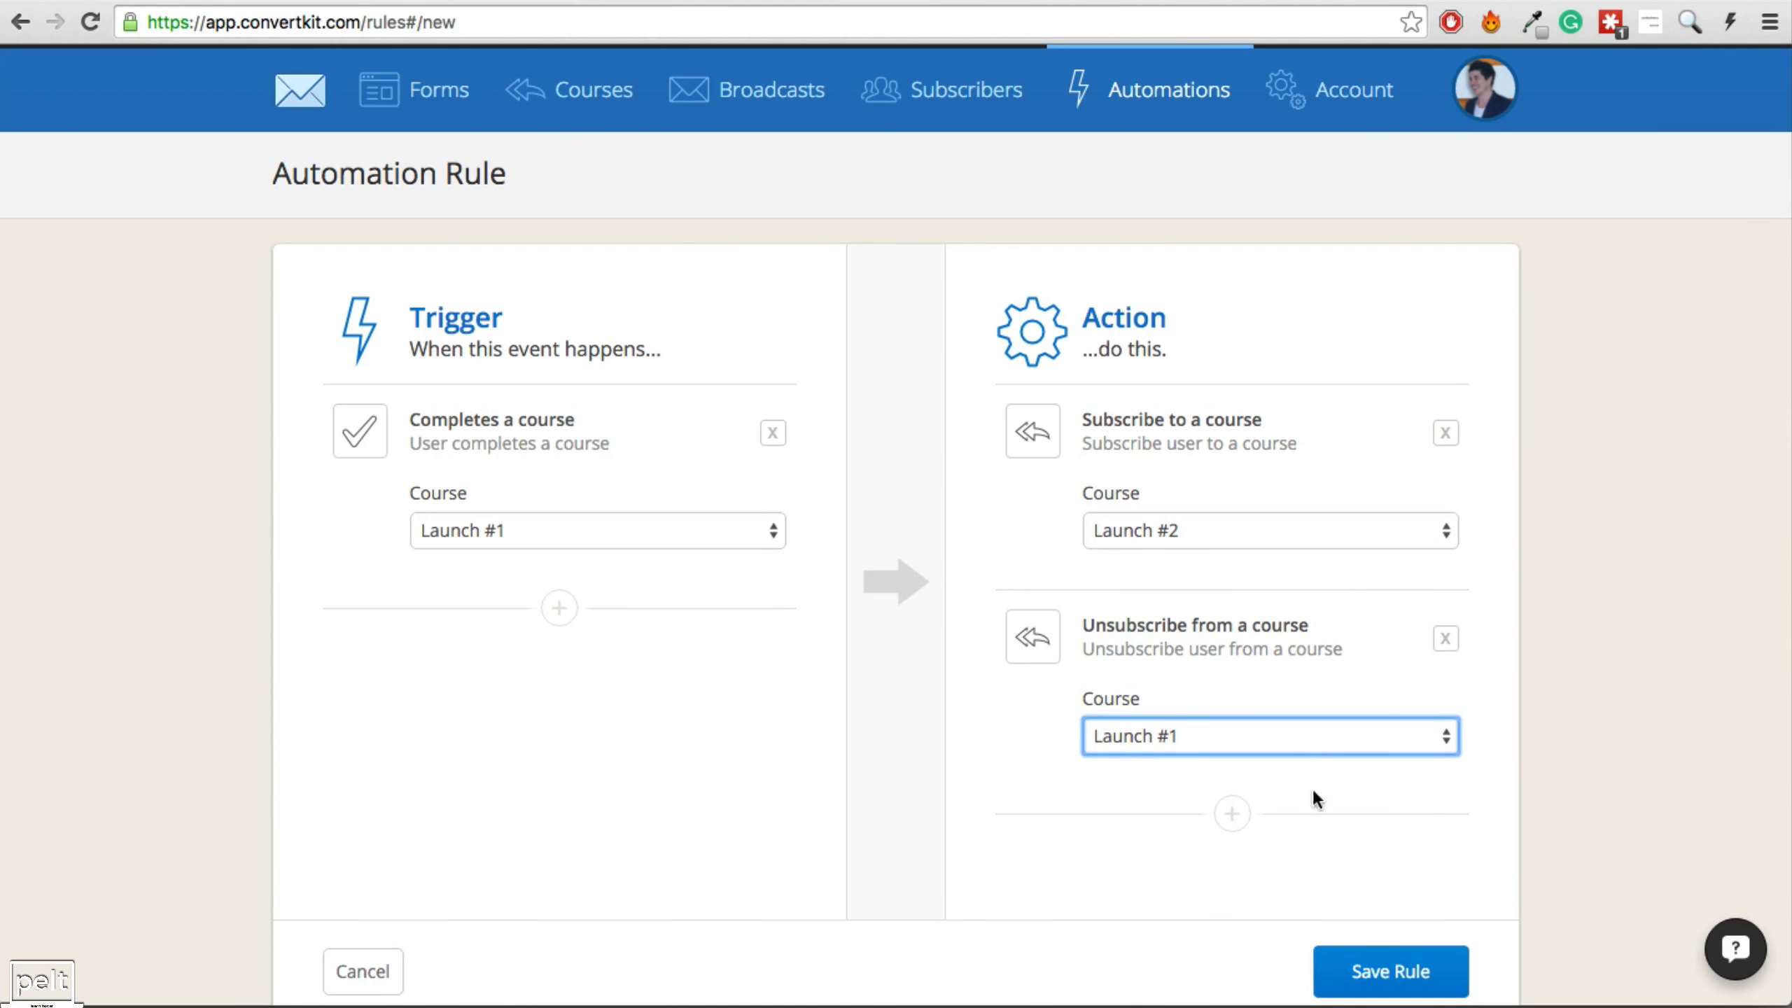
click(1383, 977)
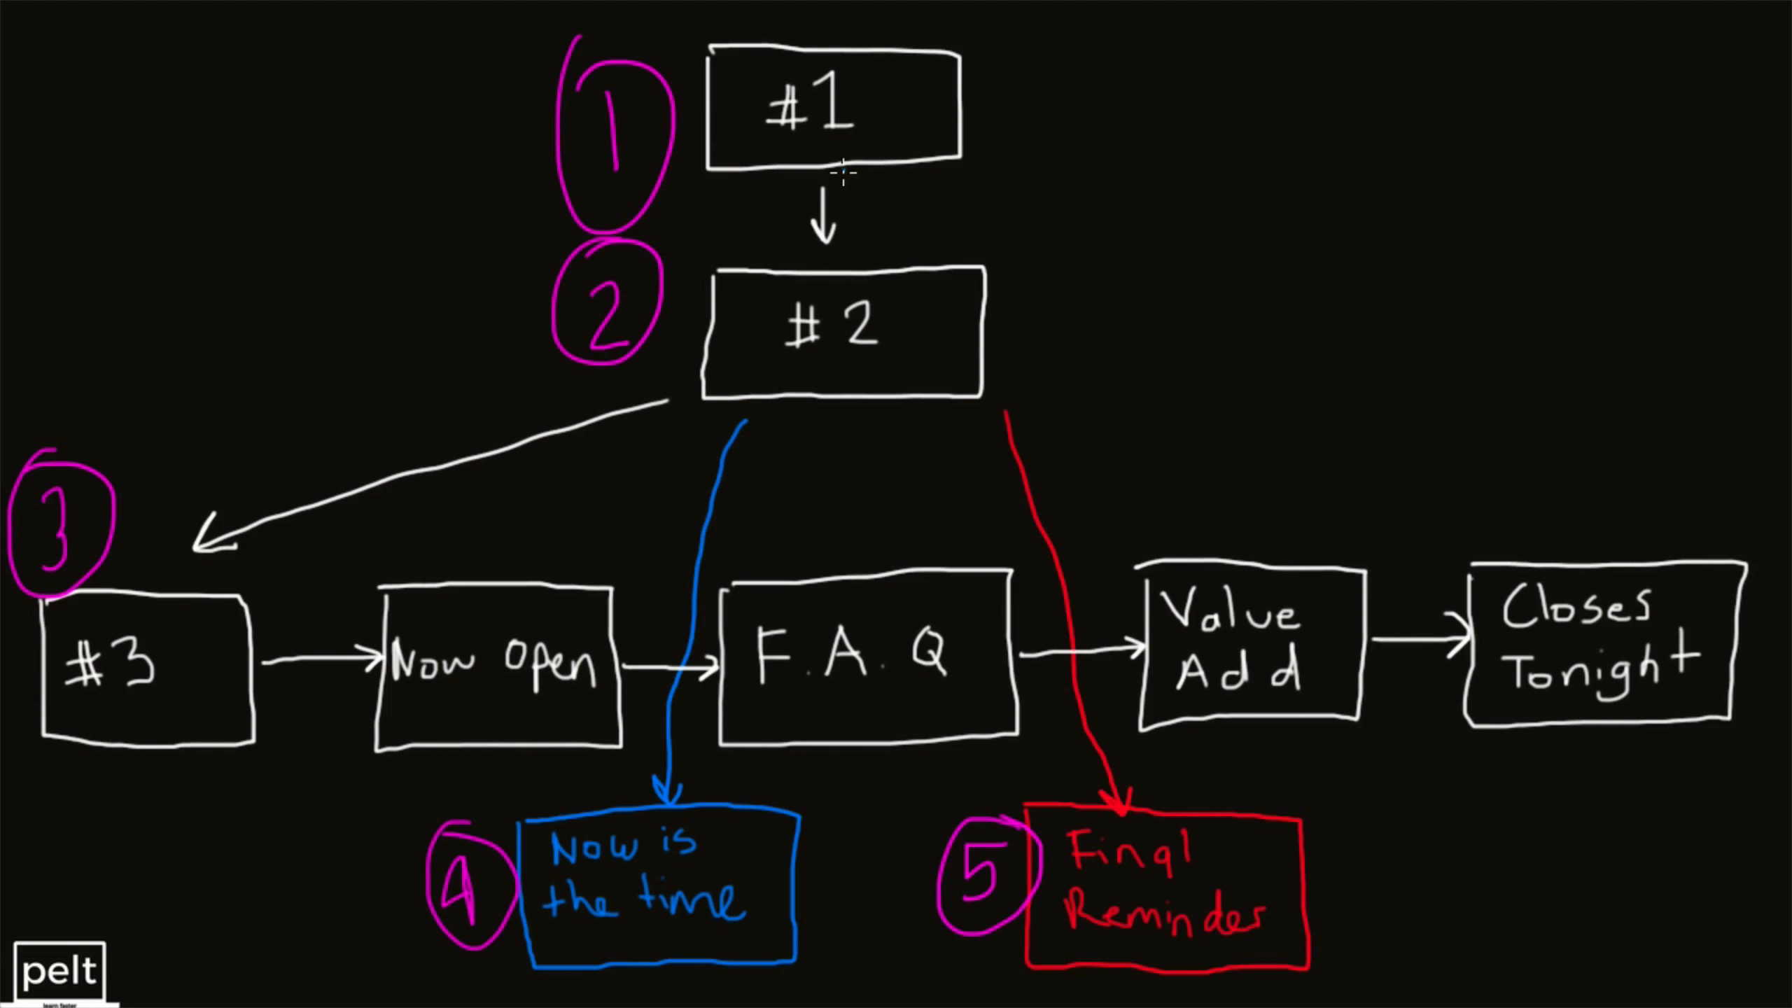
Circle the #1-to-#2 arrow on the whiteboard and begin another new automation rule.
mouse_move(789, 204)
mouse_down()
mouse_move(825, 263)
mouse_move(862, 200)
mouse_up()
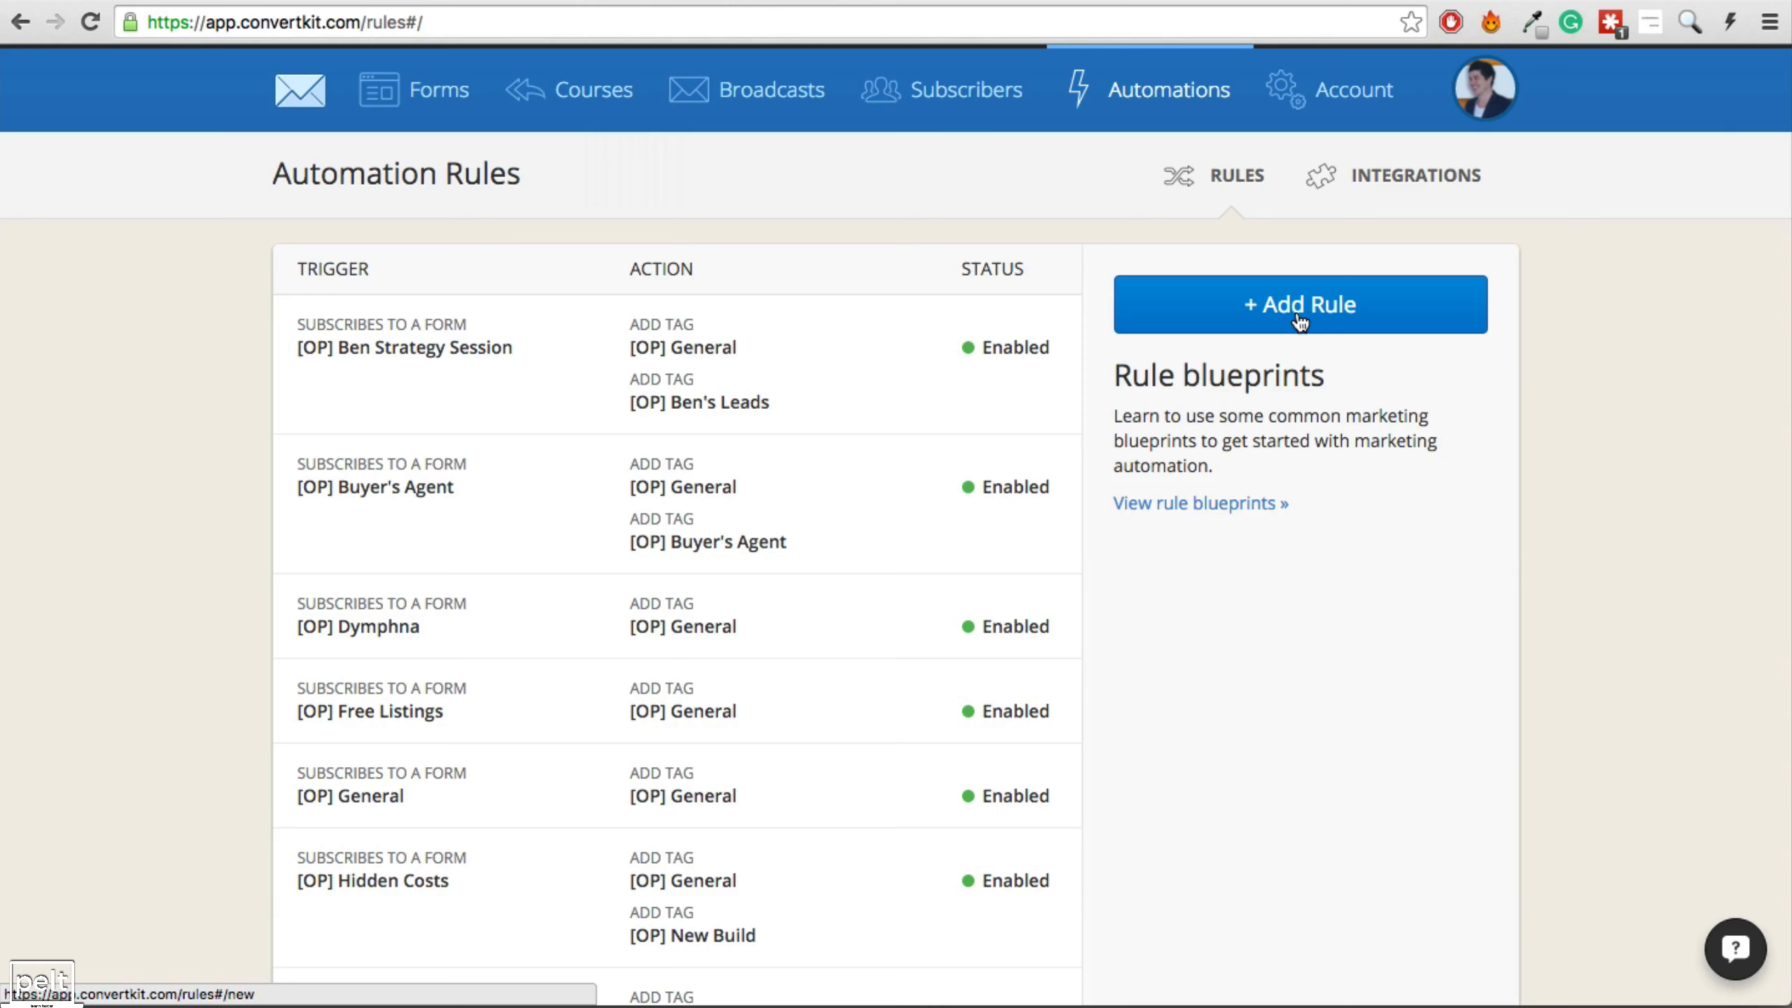
click(1297, 308)
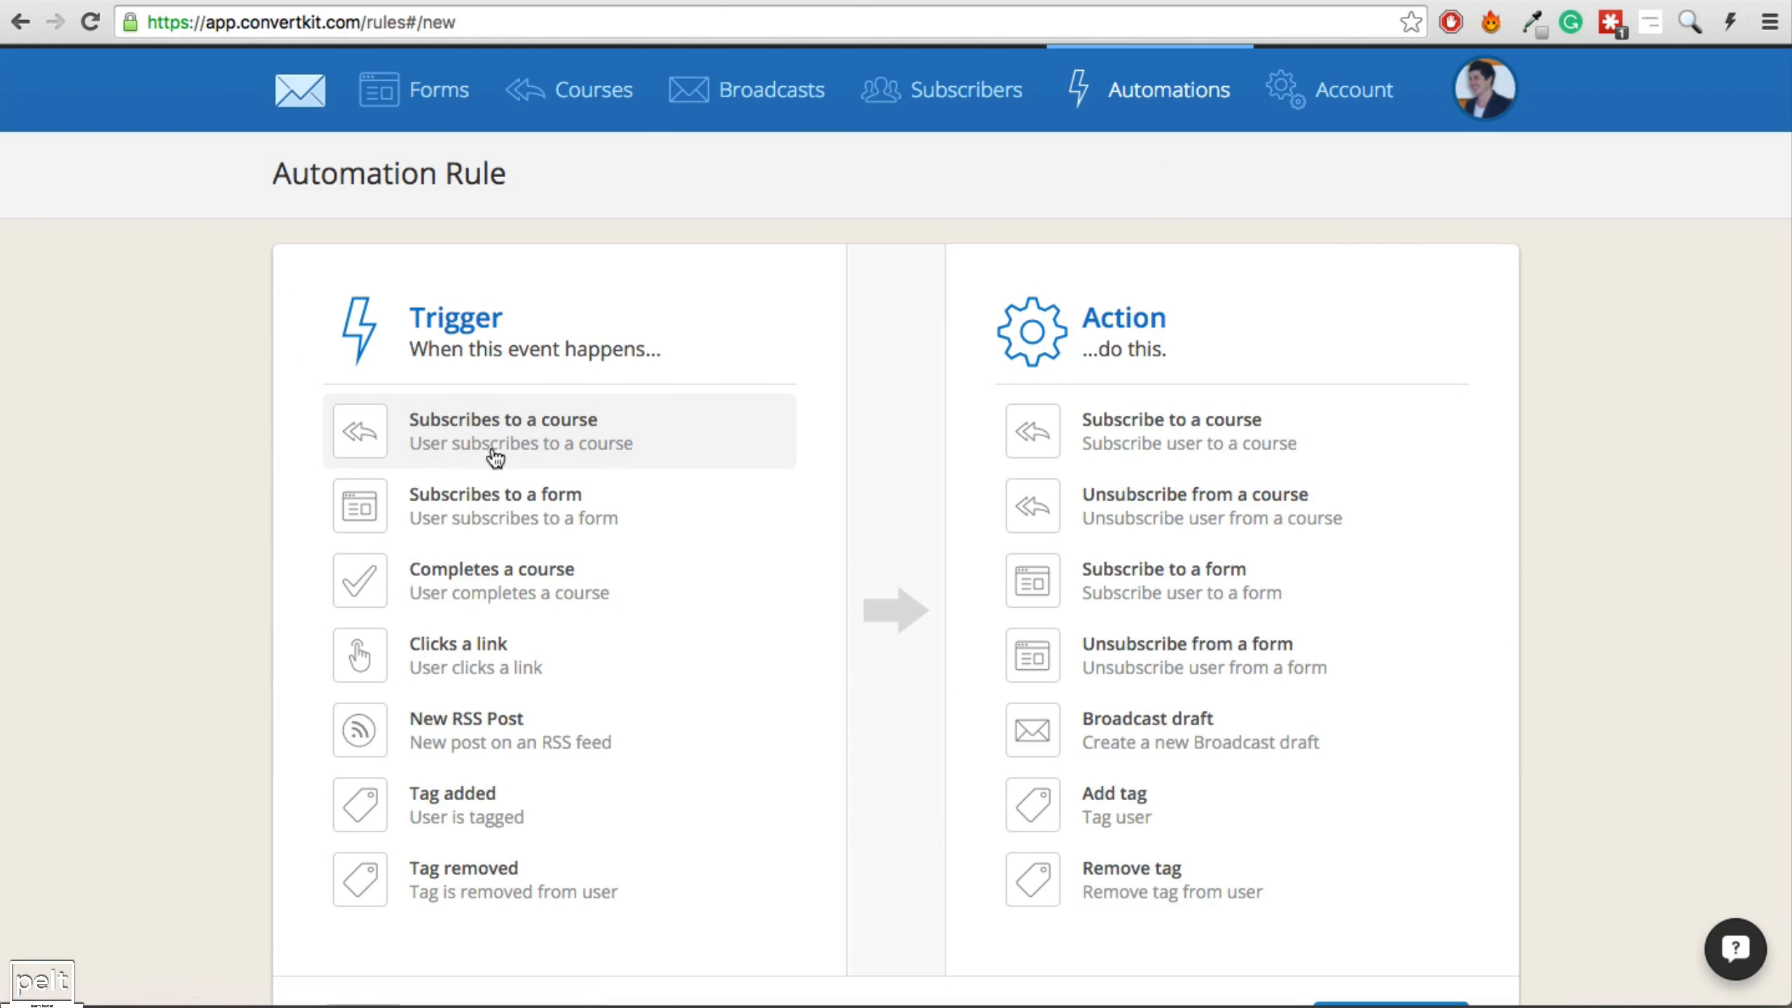
Set the trigger to completing Launch #2 with a first action subscribing to Launch #3.
click(440, 581)
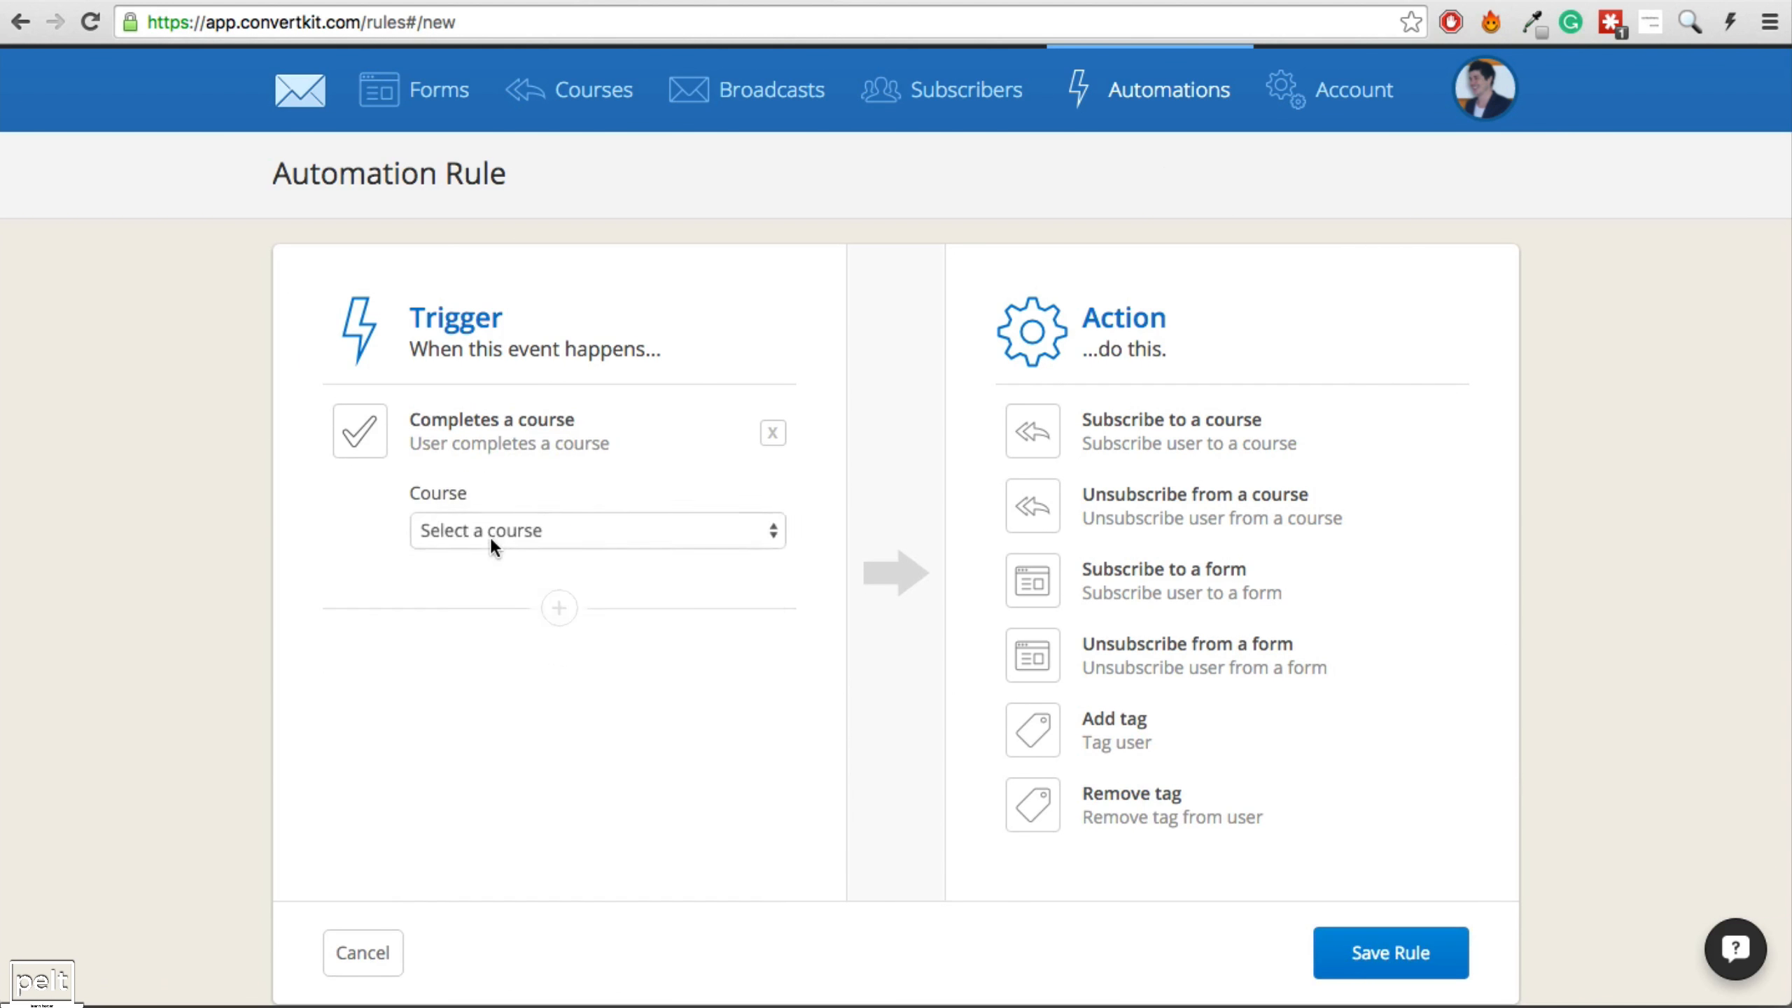
click(490, 536)
click(495, 580)
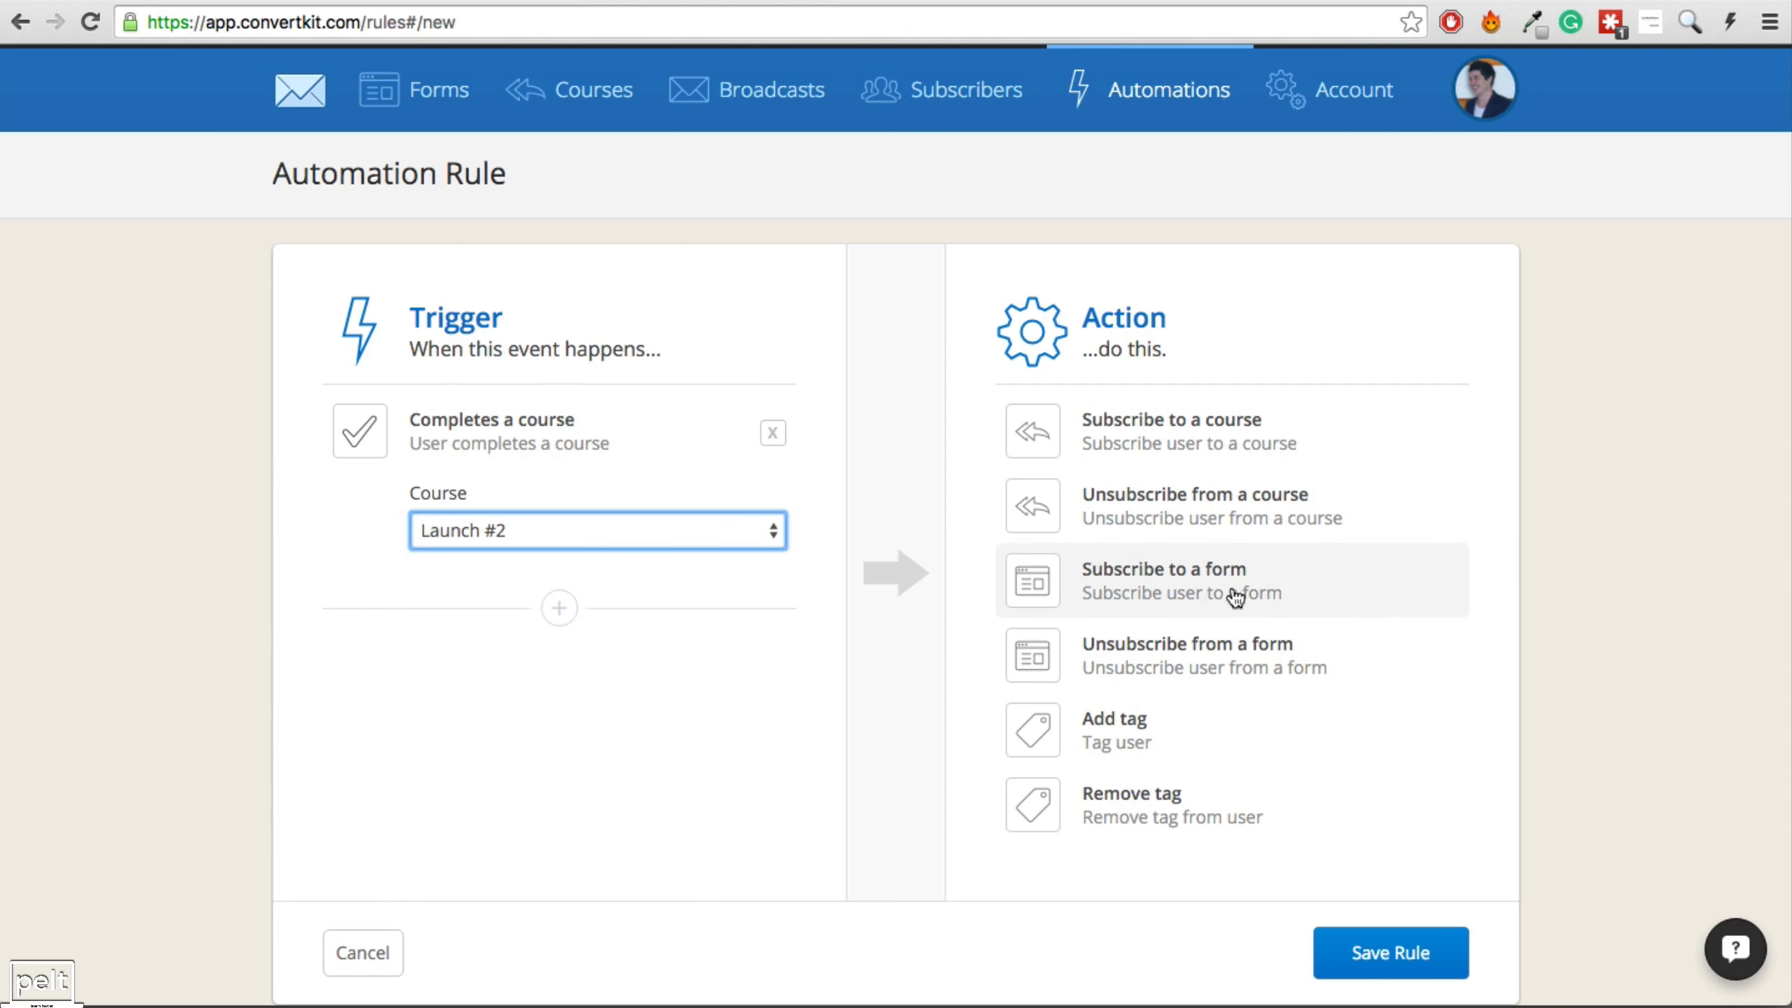
click(1230, 463)
click(1199, 530)
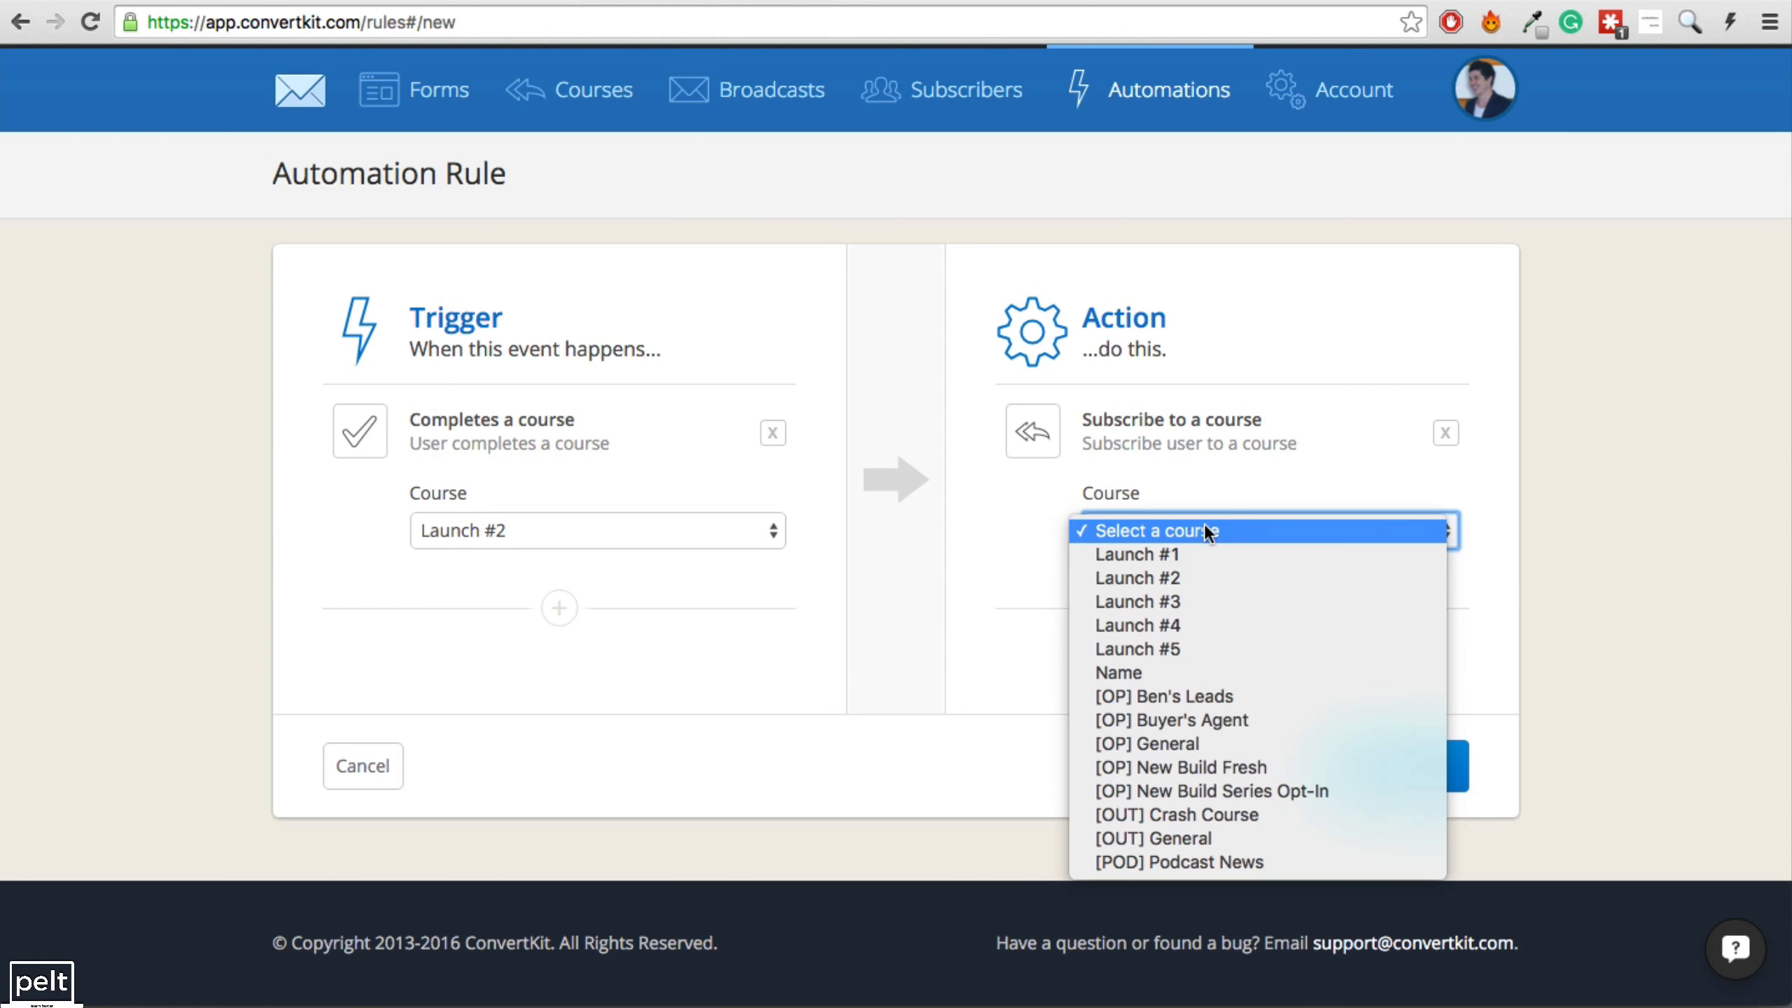
click(1211, 600)
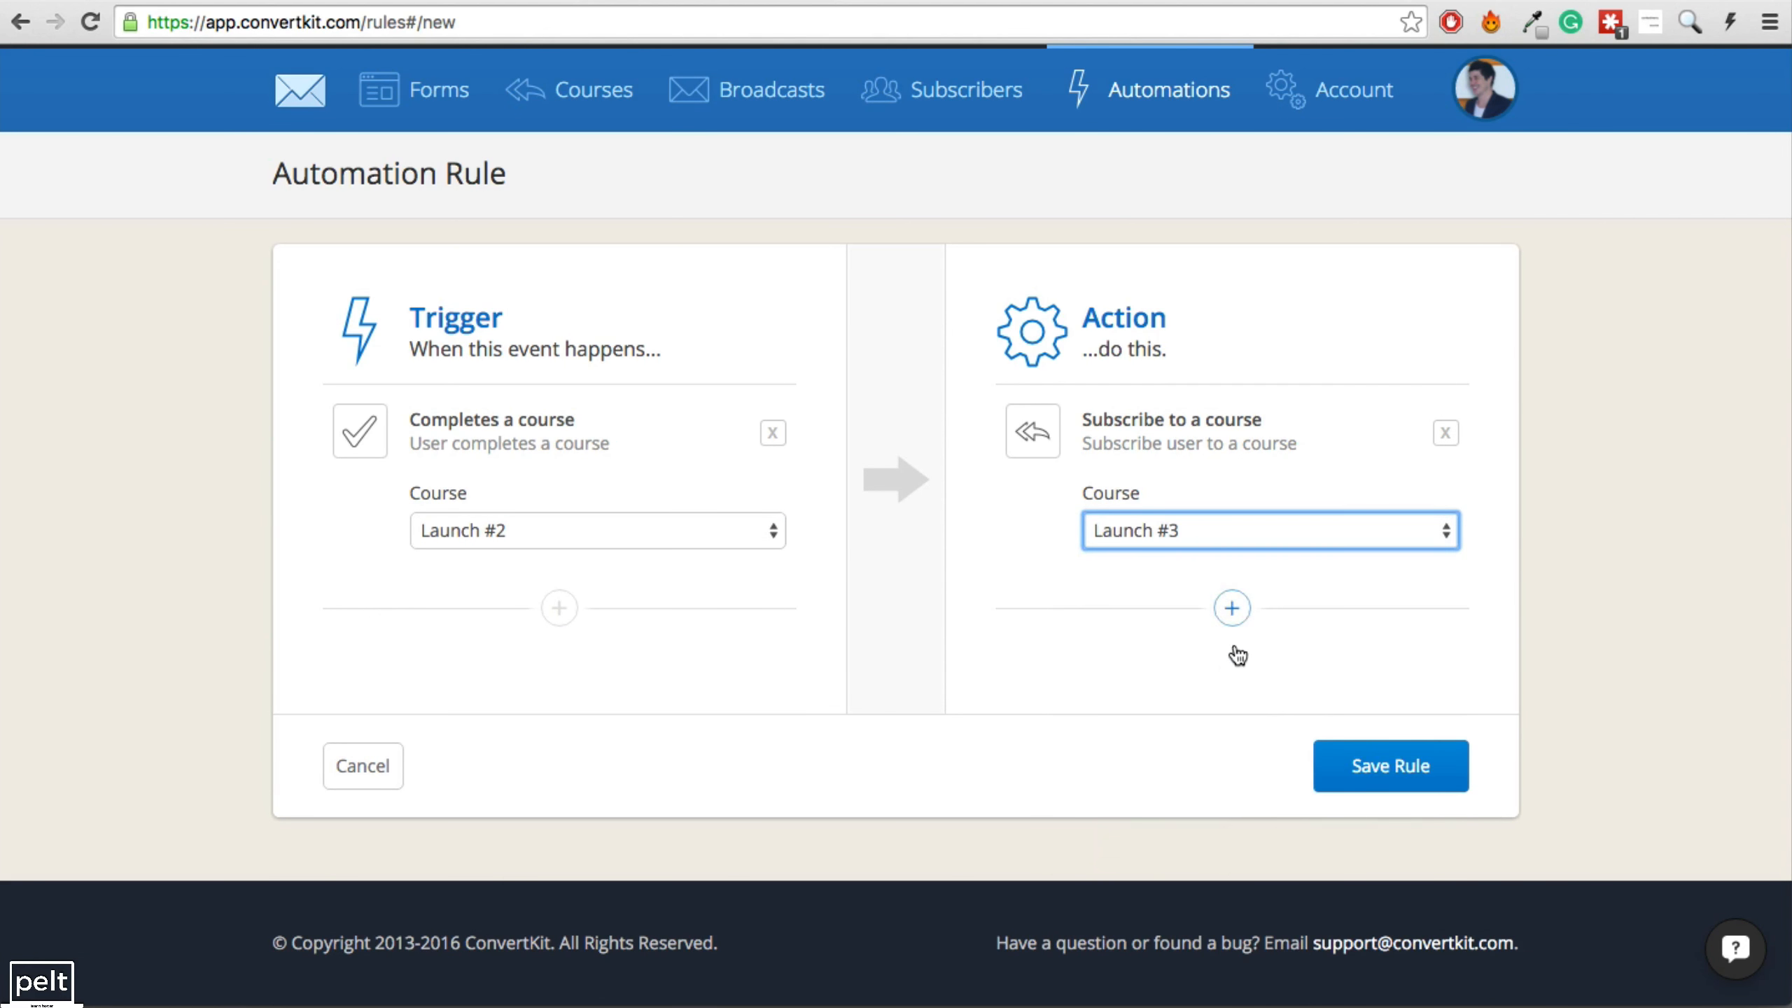
Add two more actions subscribing people to Launch #4 and Launch #5.
click(1231, 608)
click(1202, 646)
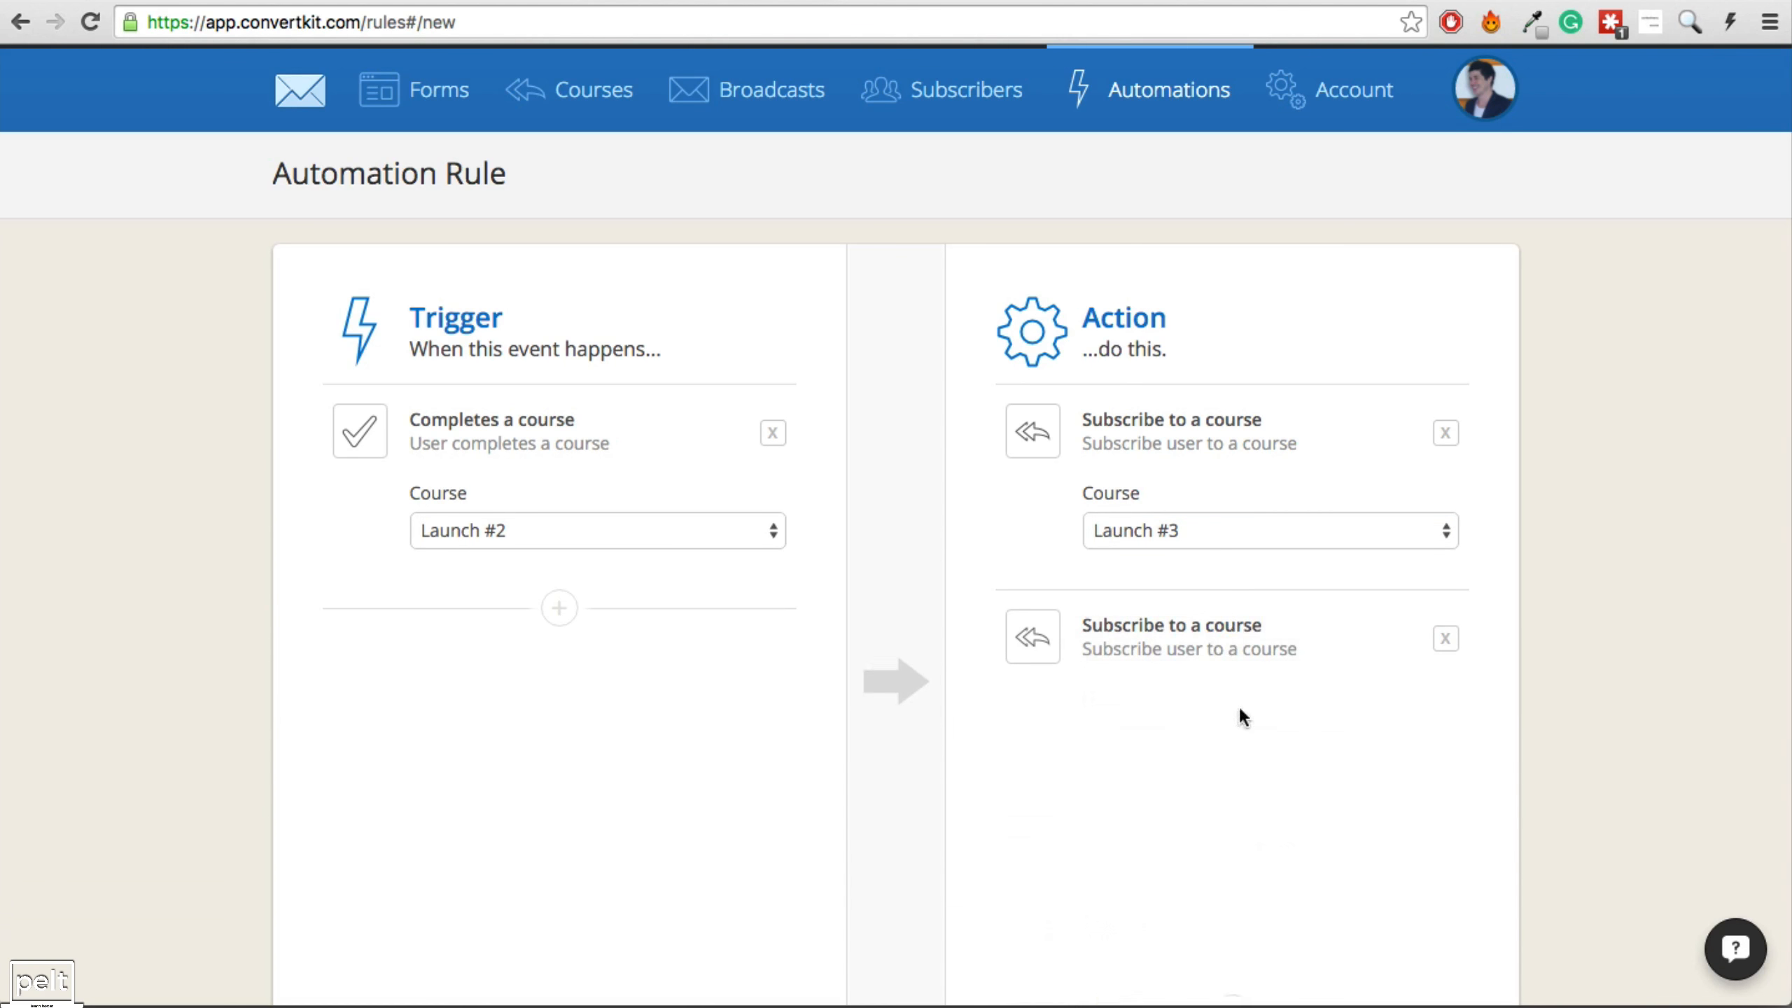
click(1182, 734)
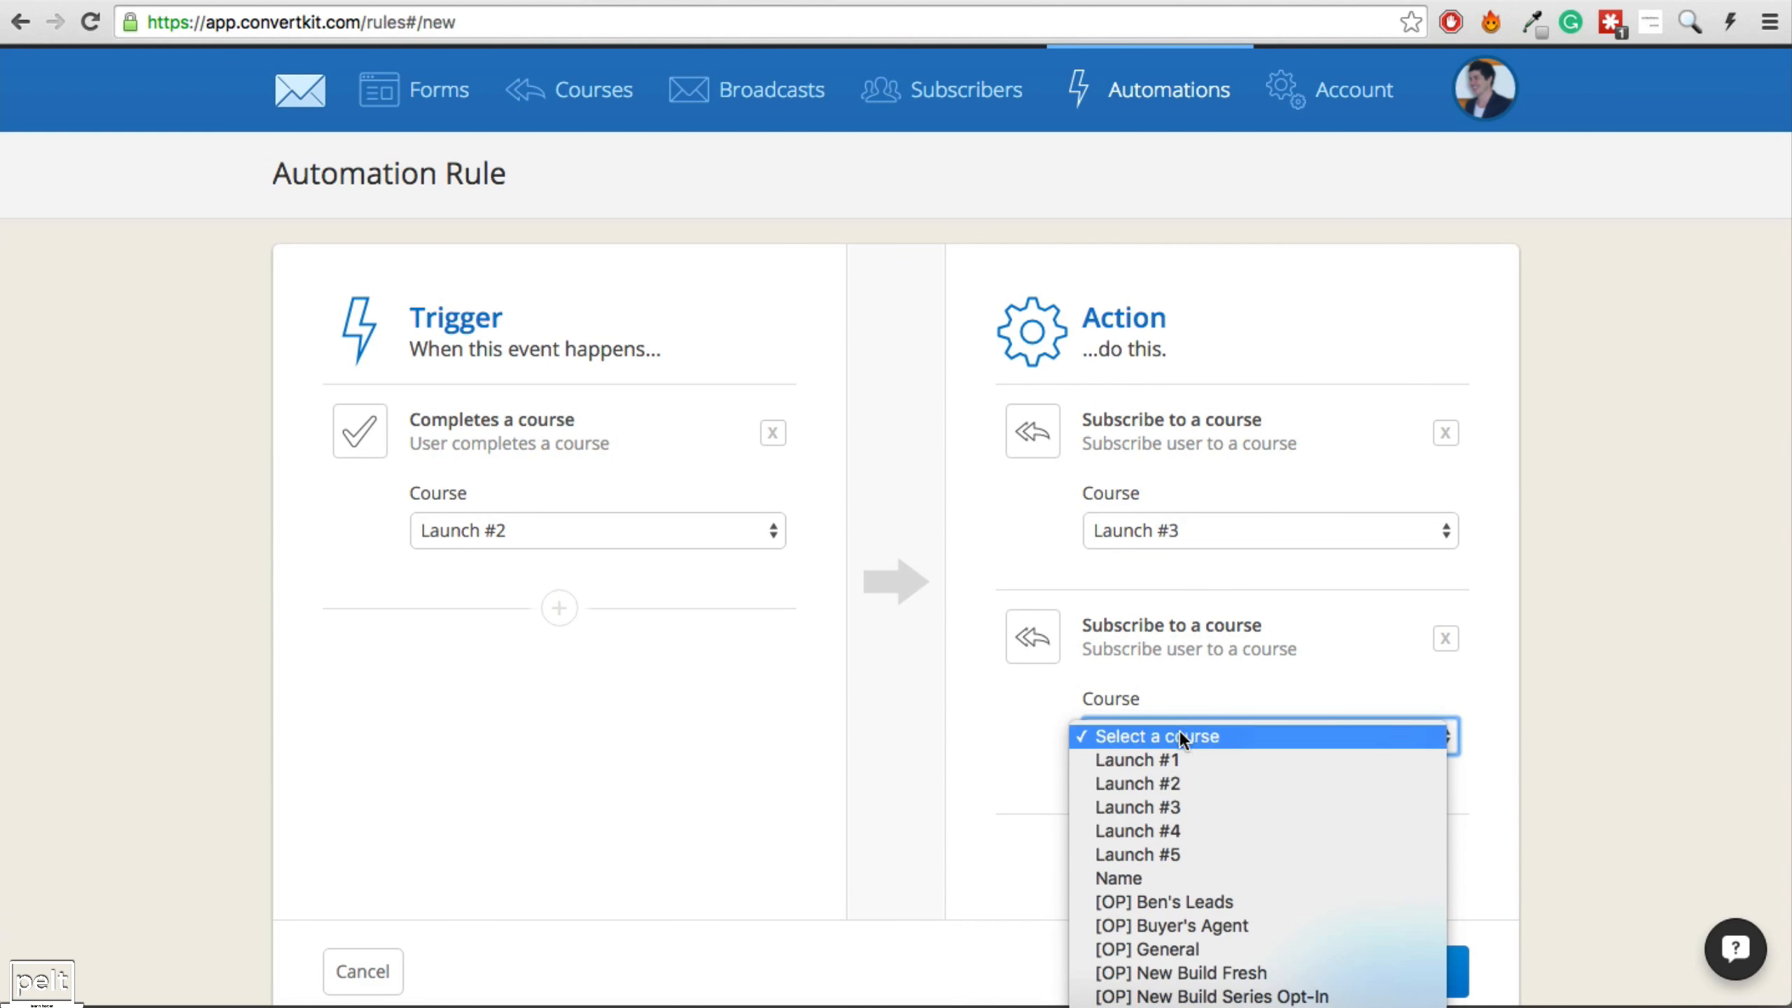
click(1169, 826)
click(1232, 814)
scroll(1242, 840, down, 3)
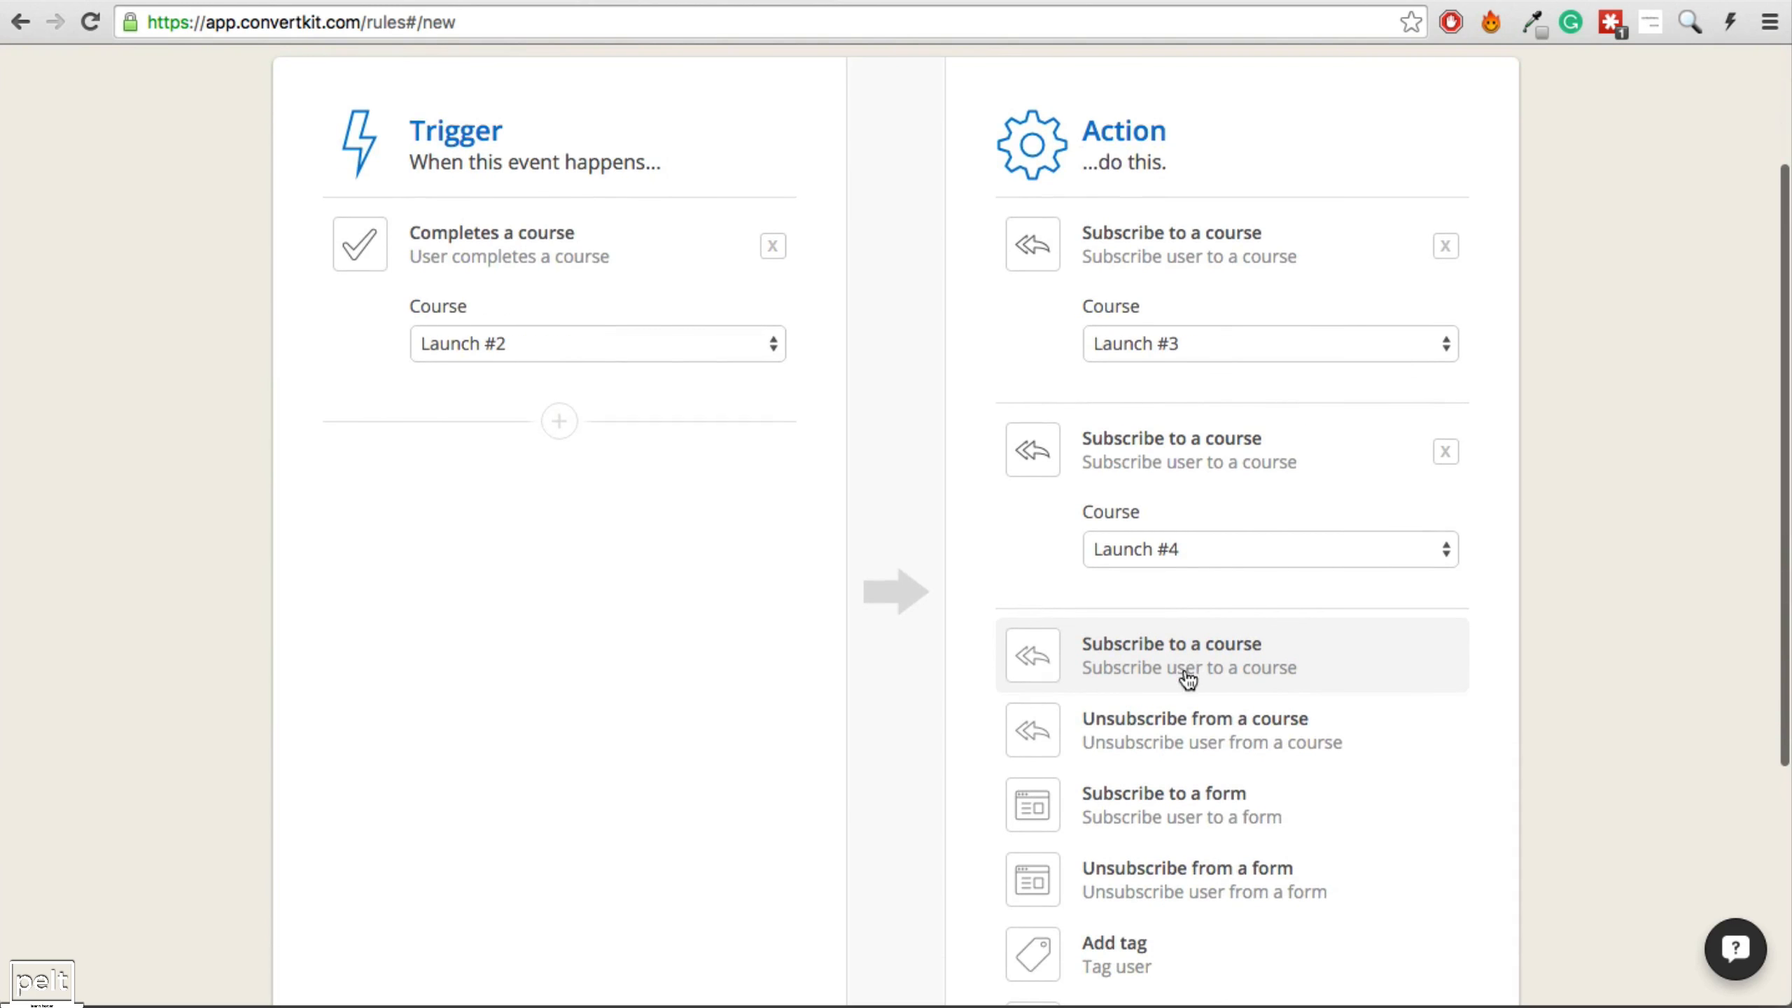
click(1188, 679)
click(1168, 754)
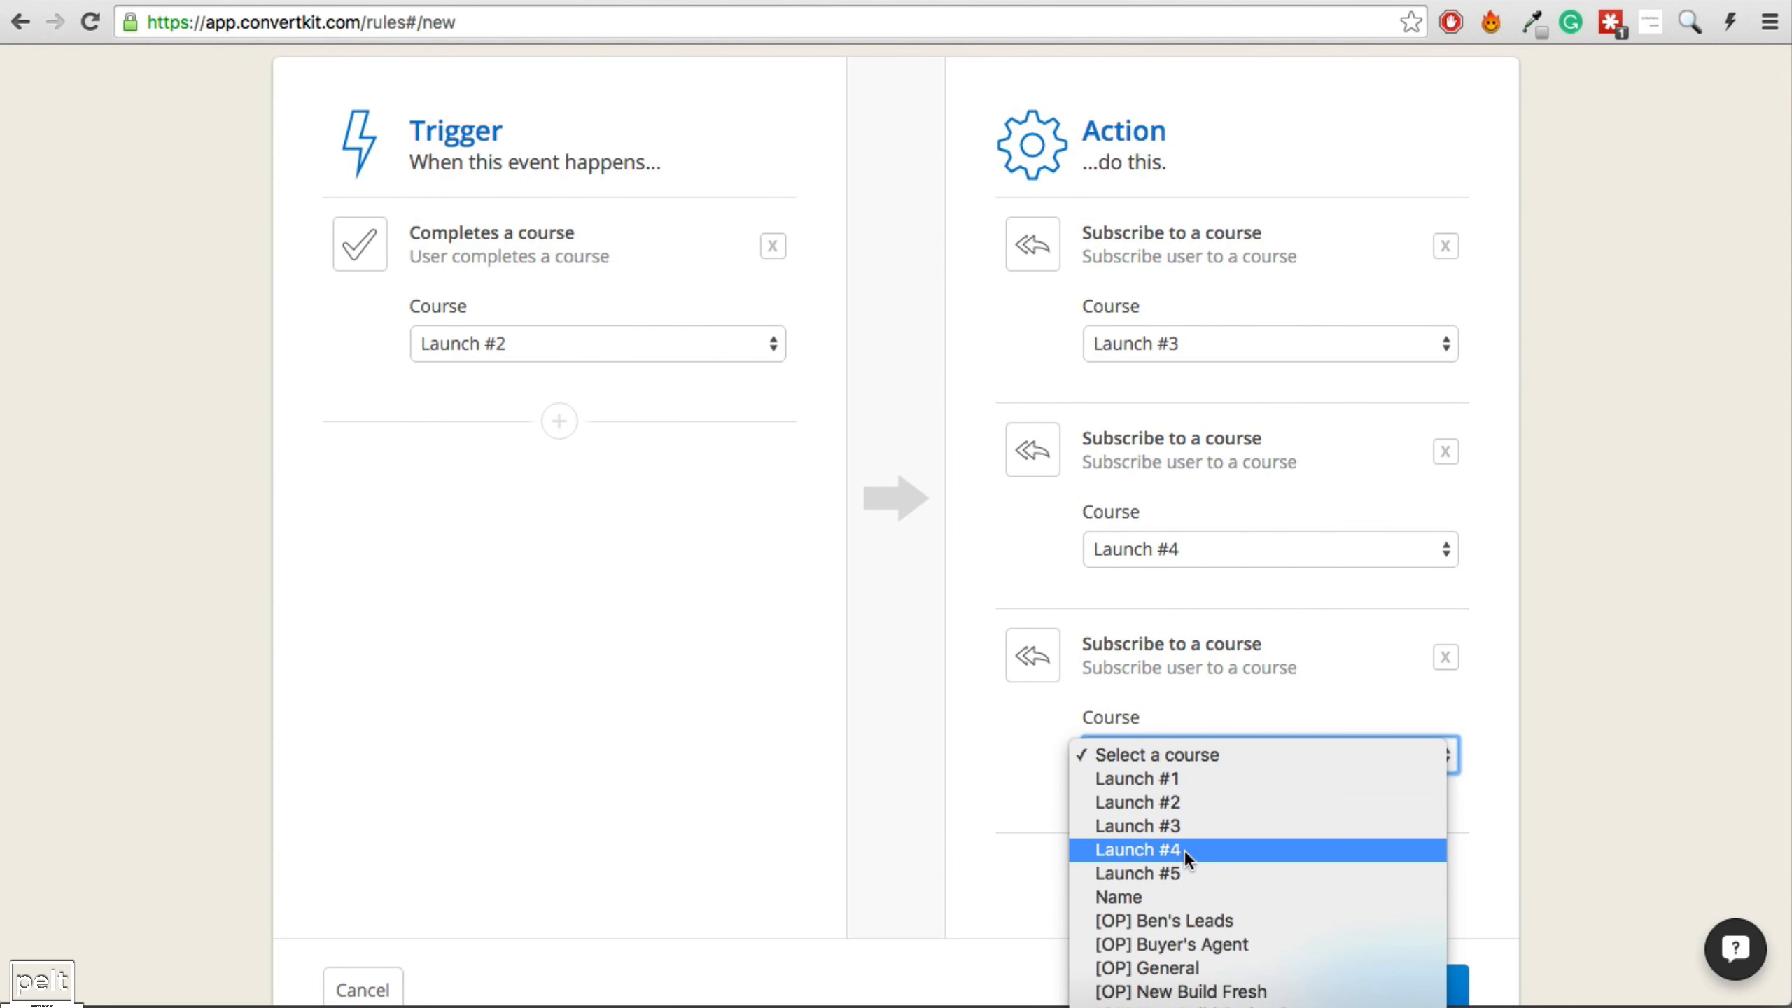
click(1182, 873)
Add an action unsubscribing people from Launch #2 and save the rule.
click(1235, 814)
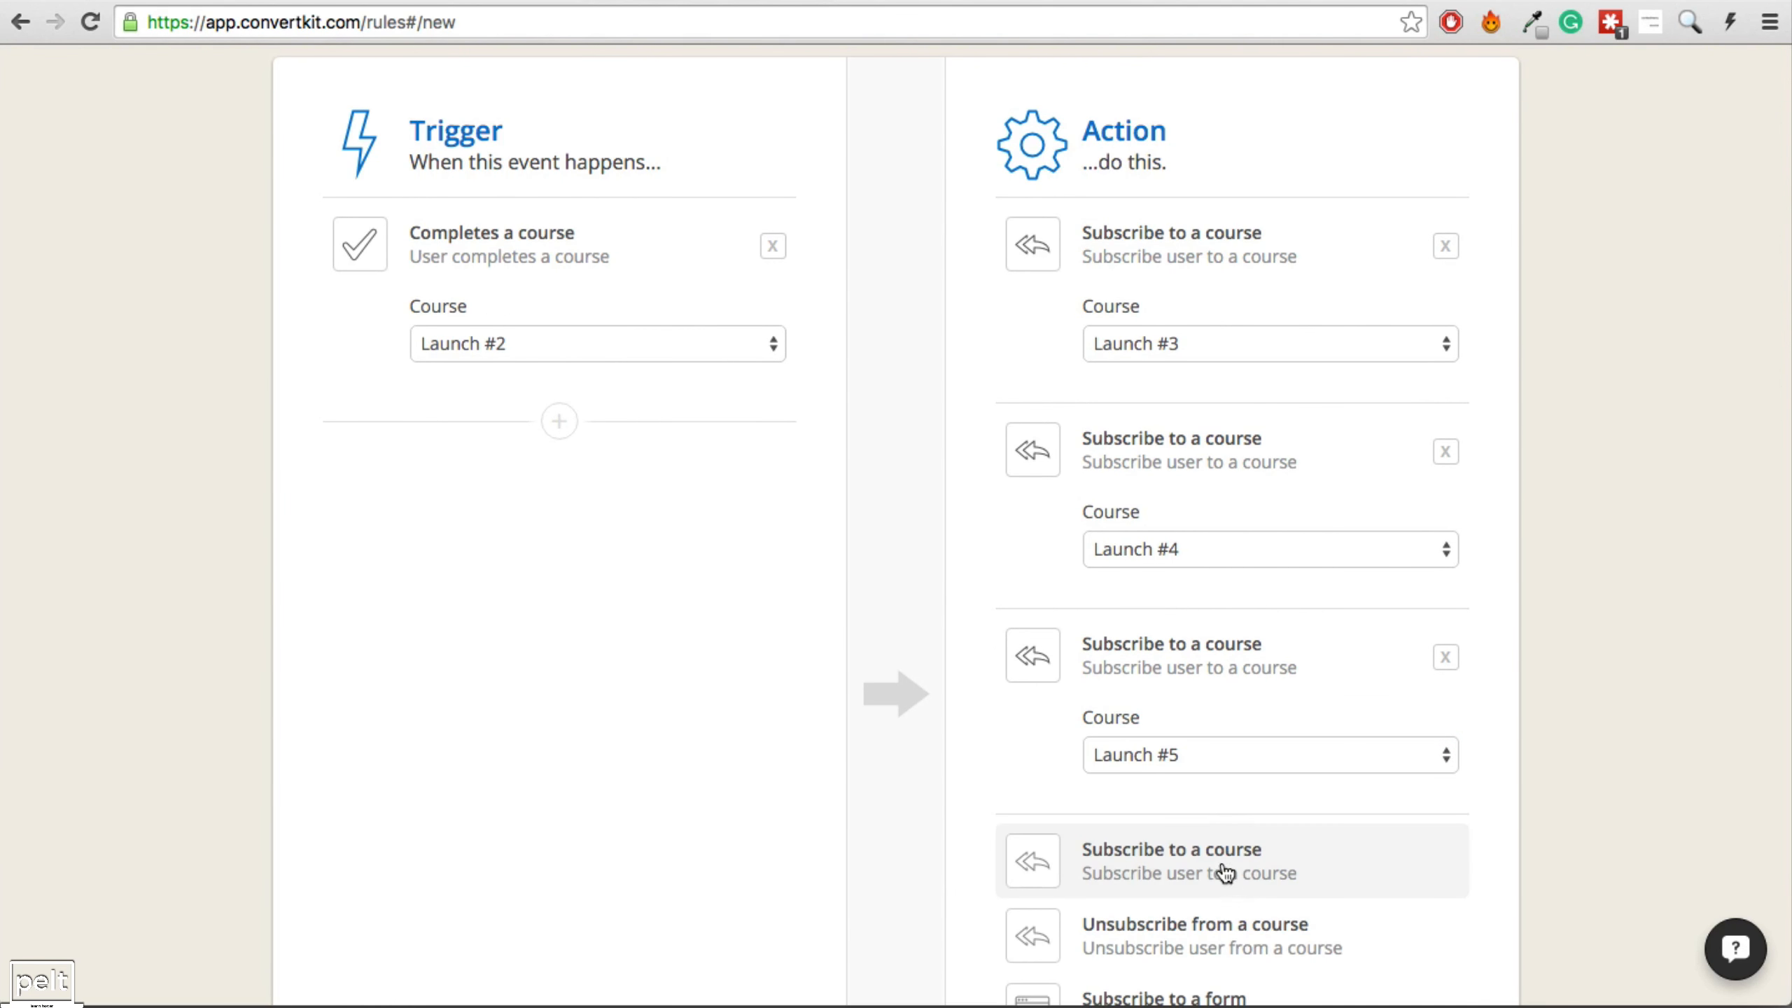
scroll(1220, 858, down, 2)
click(1212, 840)
click(1209, 838)
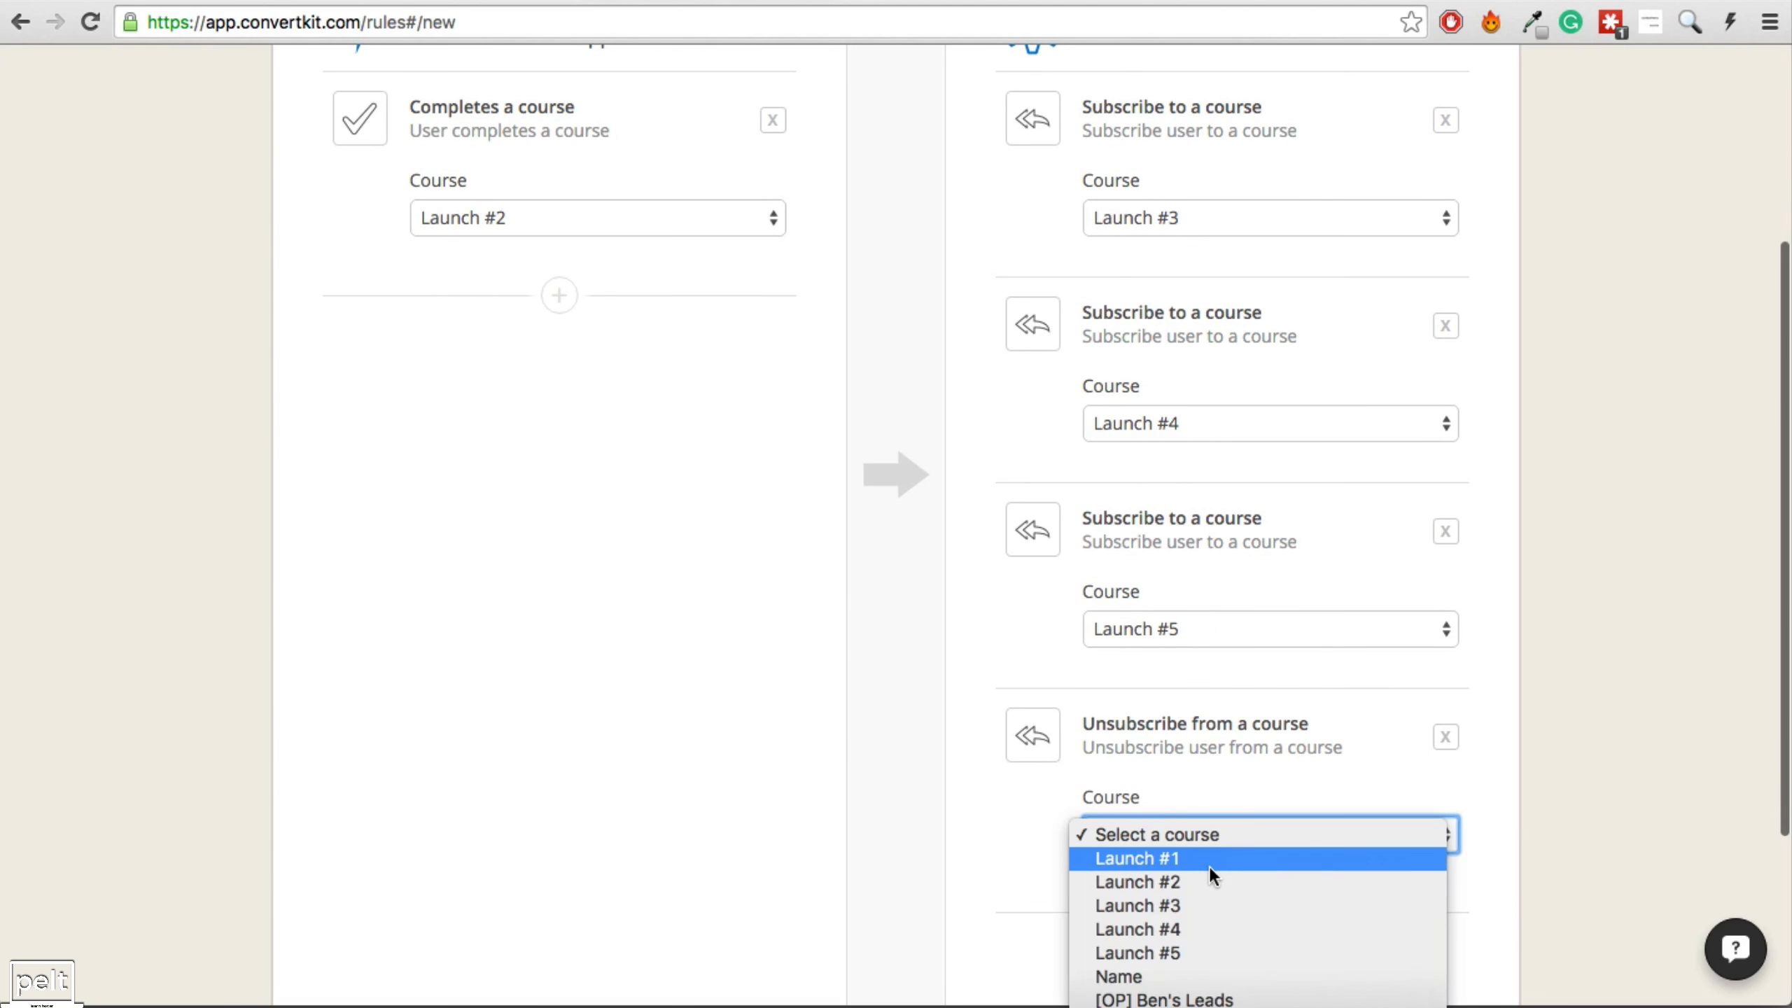
click(1206, 880)
scroll(1453, 639, down, 3)
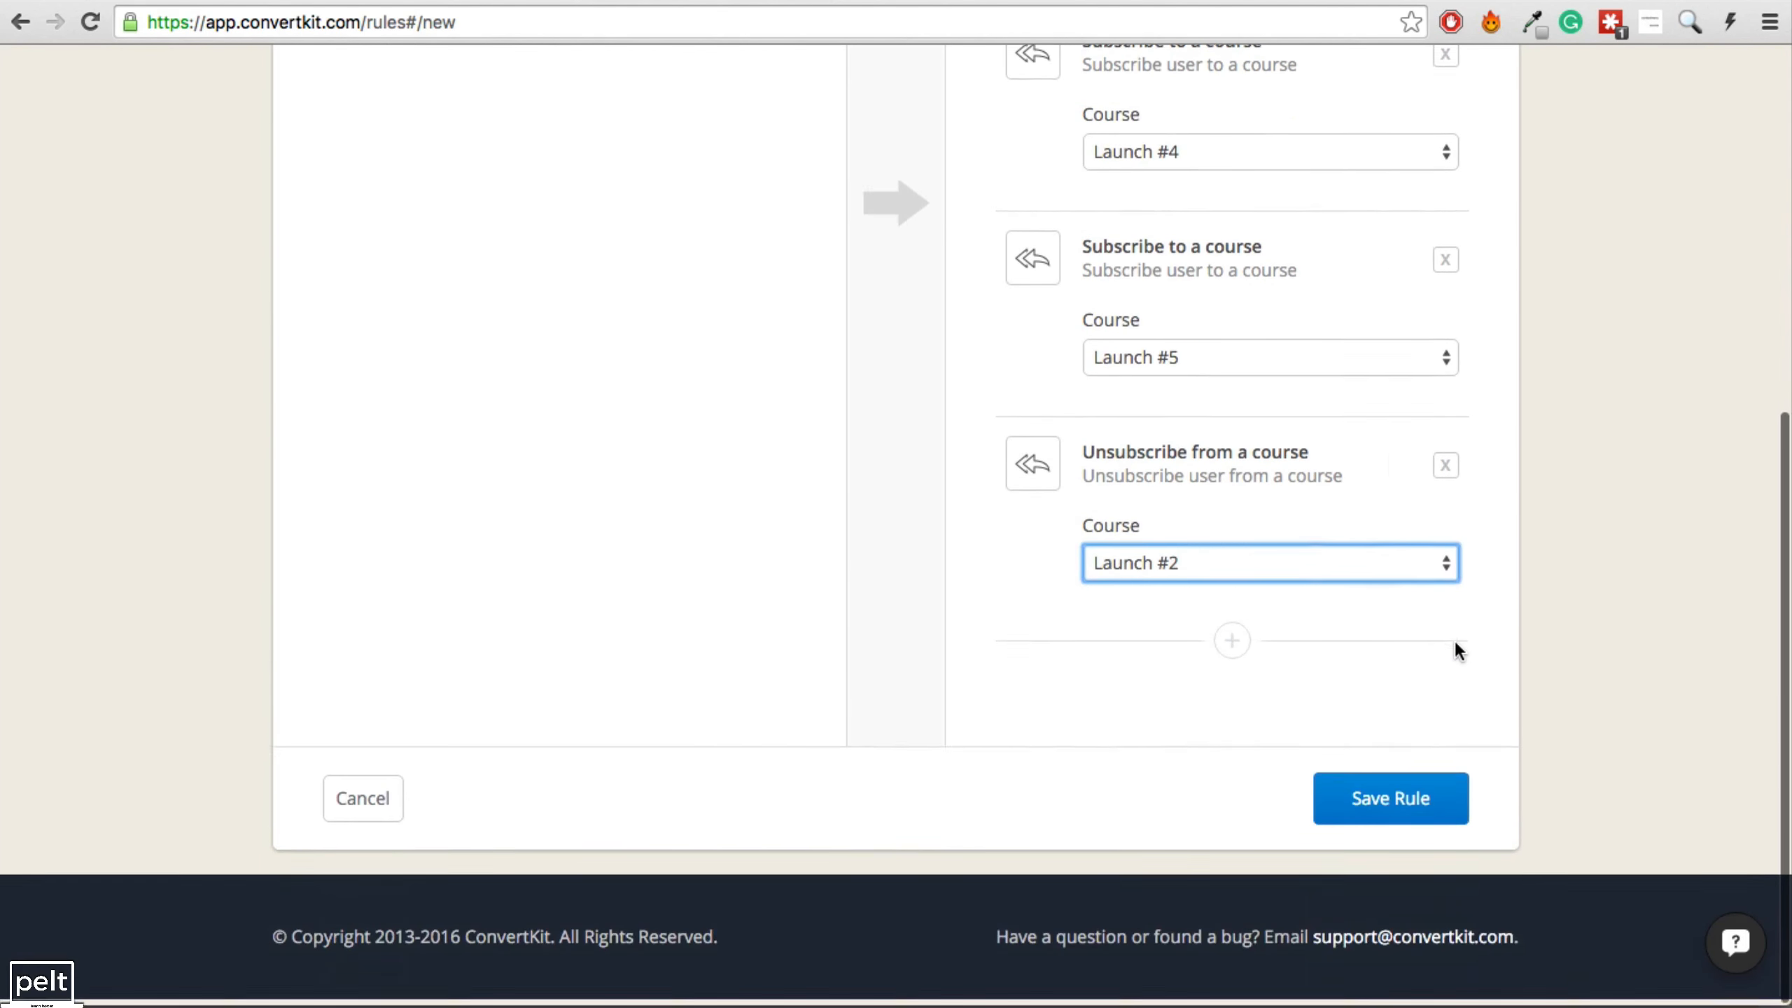
click(1367, 807)
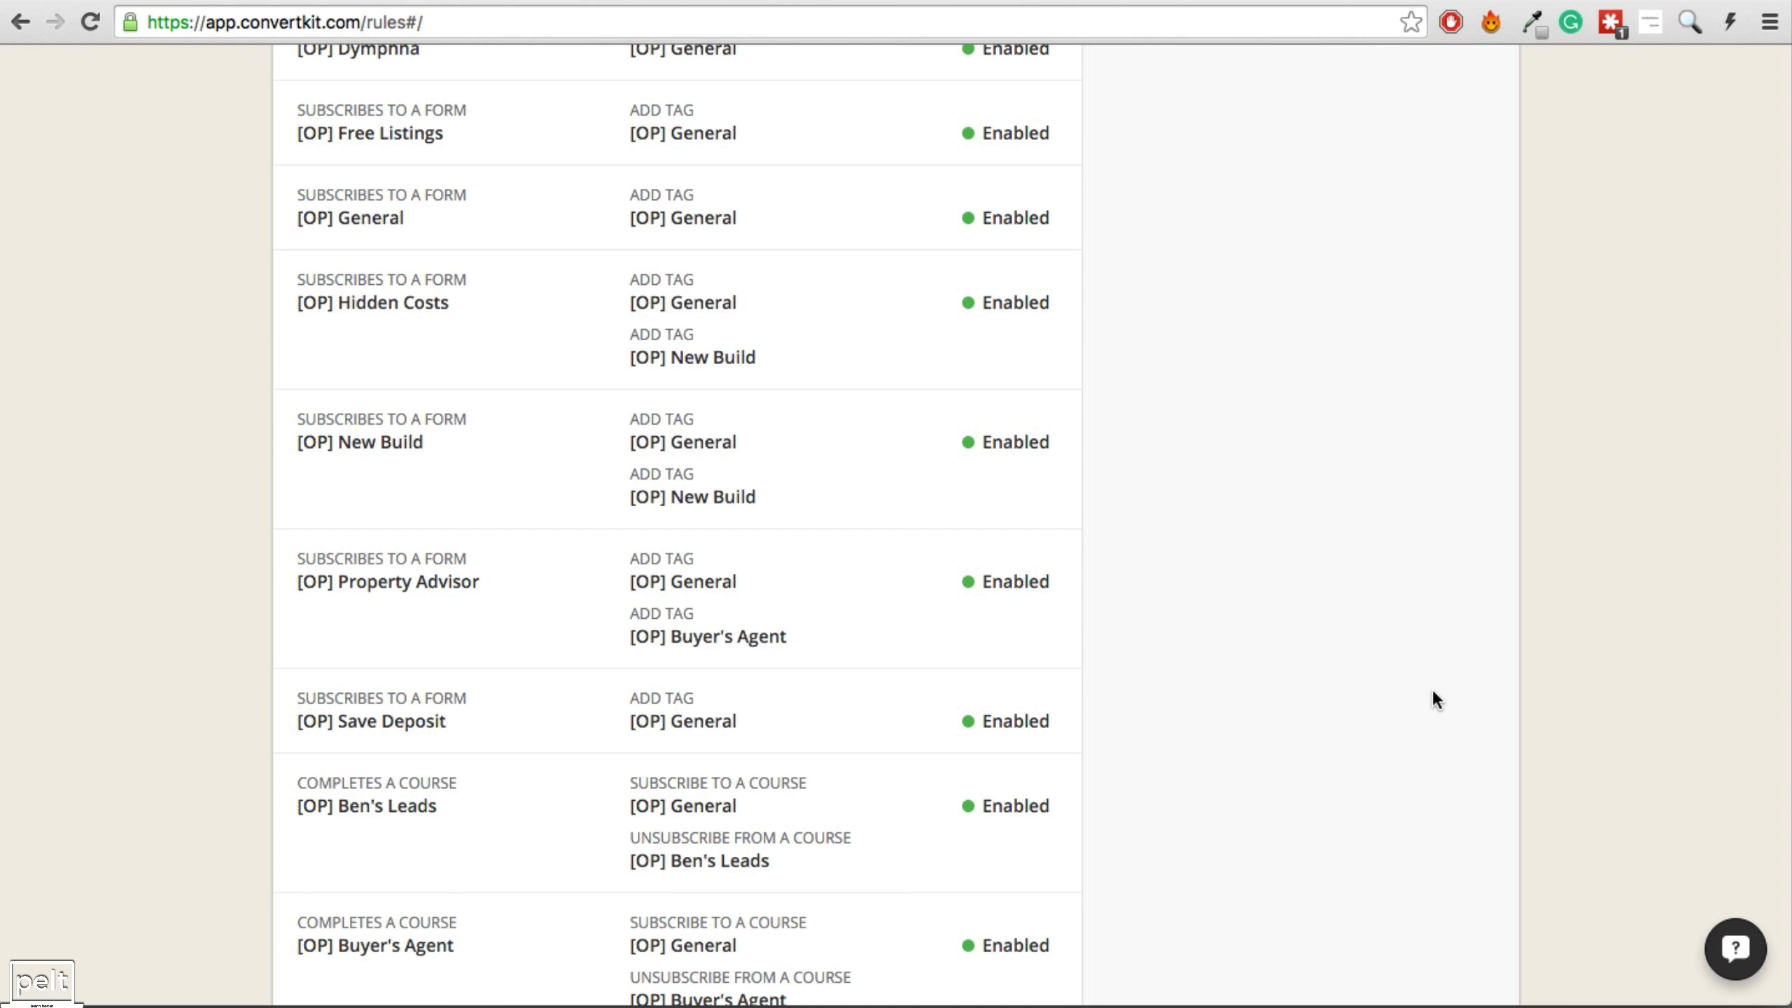
scroll(1431, 688, down, 10)
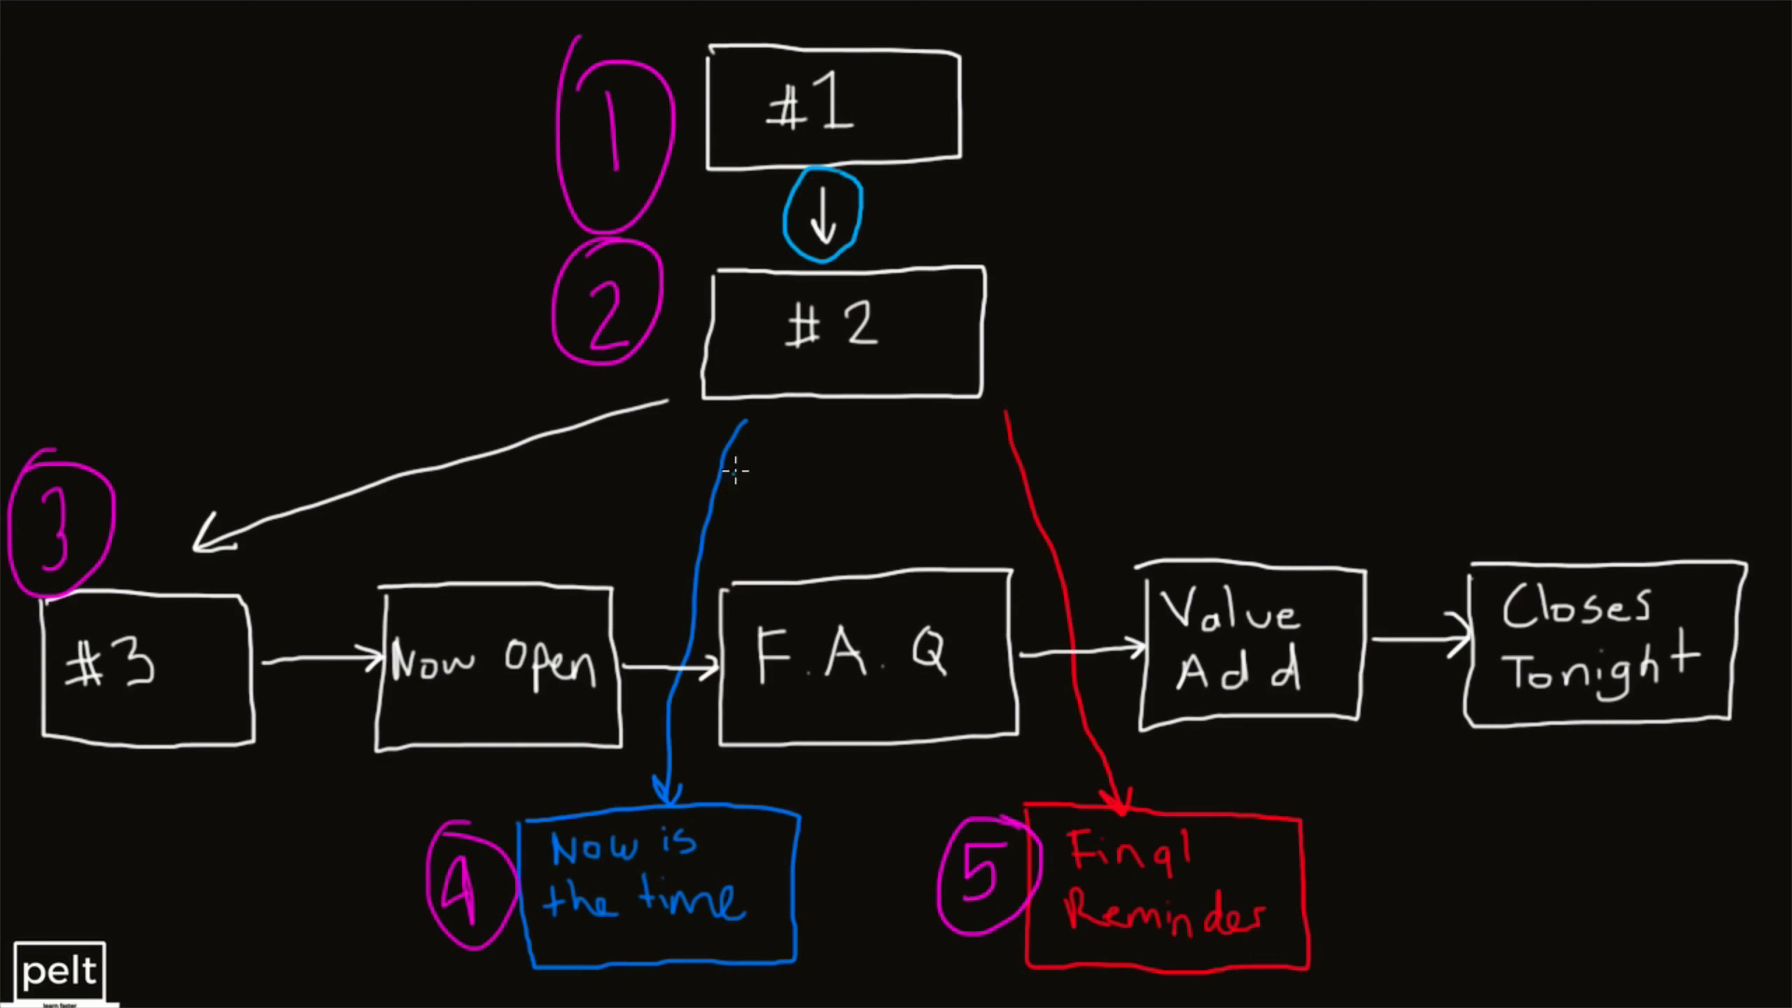
Loop the arrows from #2 to 'Now is the time' and 'Final Reminder', then undo both loops.
mouse_move(734, 419)
mouse_down()
mouse_move(655, 603)
mouse_move(725, 780)
mouse_move(765, 437)
mouse_up()
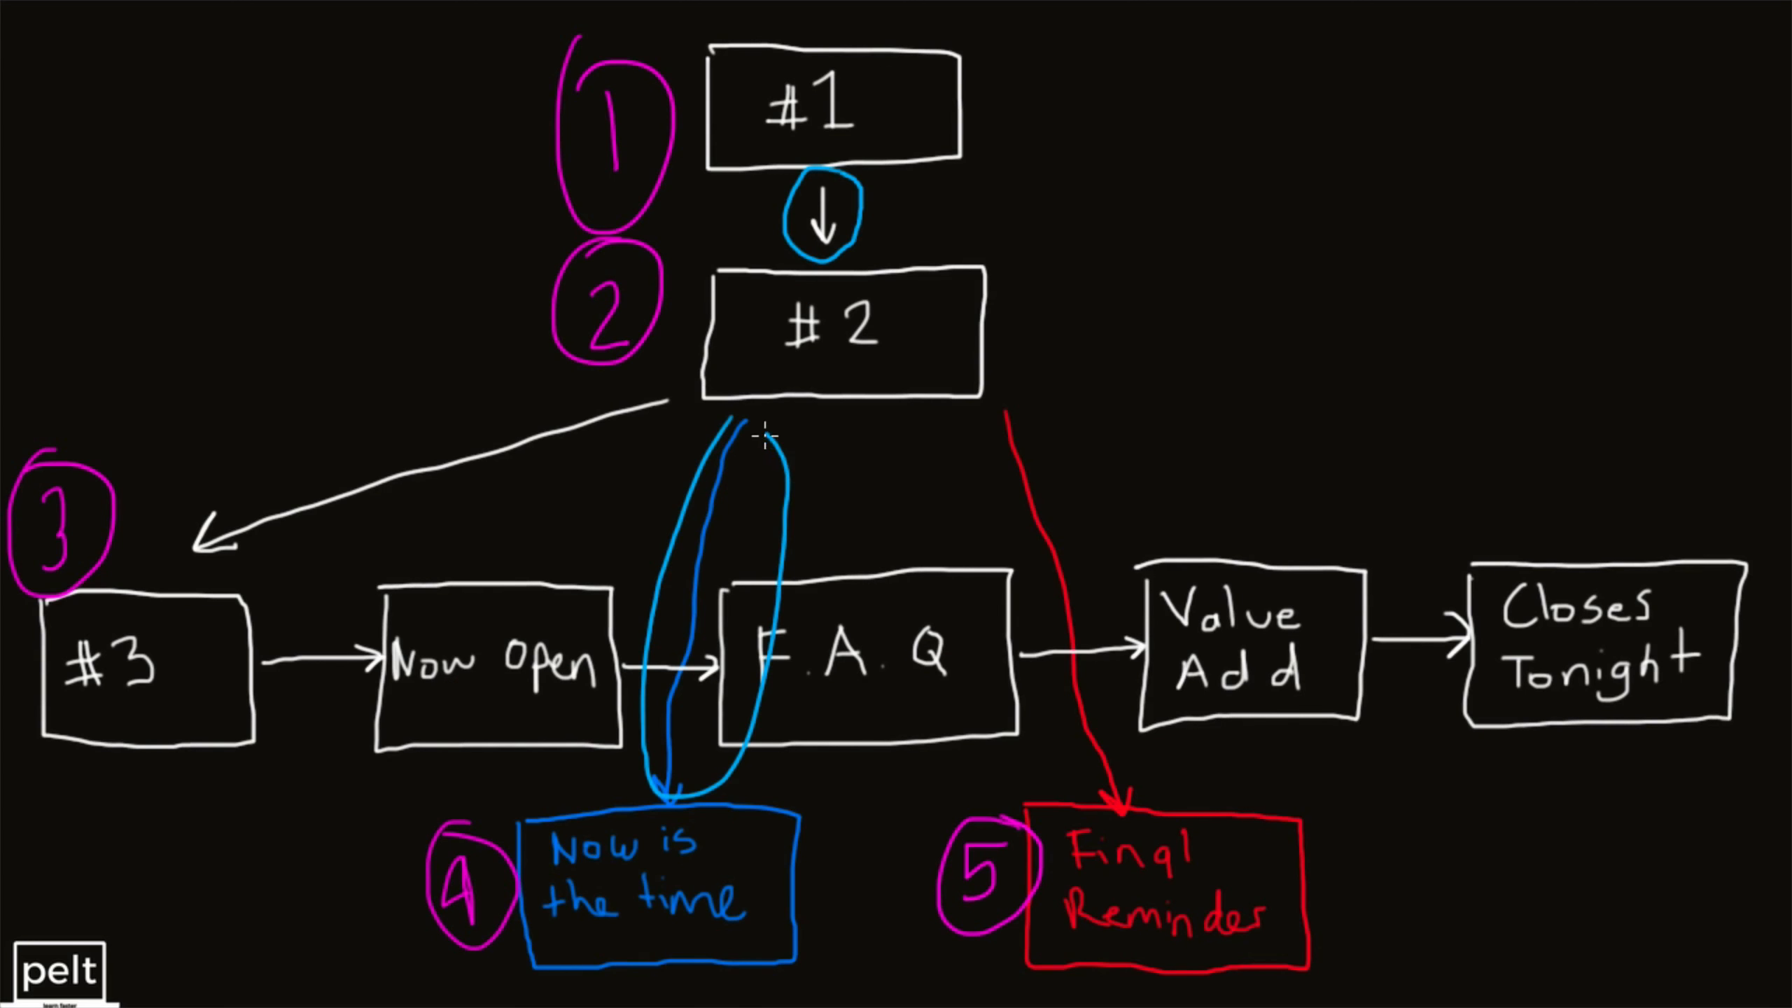
mouse_move(980, 382)
mouse_down()
mouse_move(988, 628)
mouse_move(1164, 643)
mouse_move(1021, 399)
mouse_up()
key(ctrl+z)
key(ctrl+z)
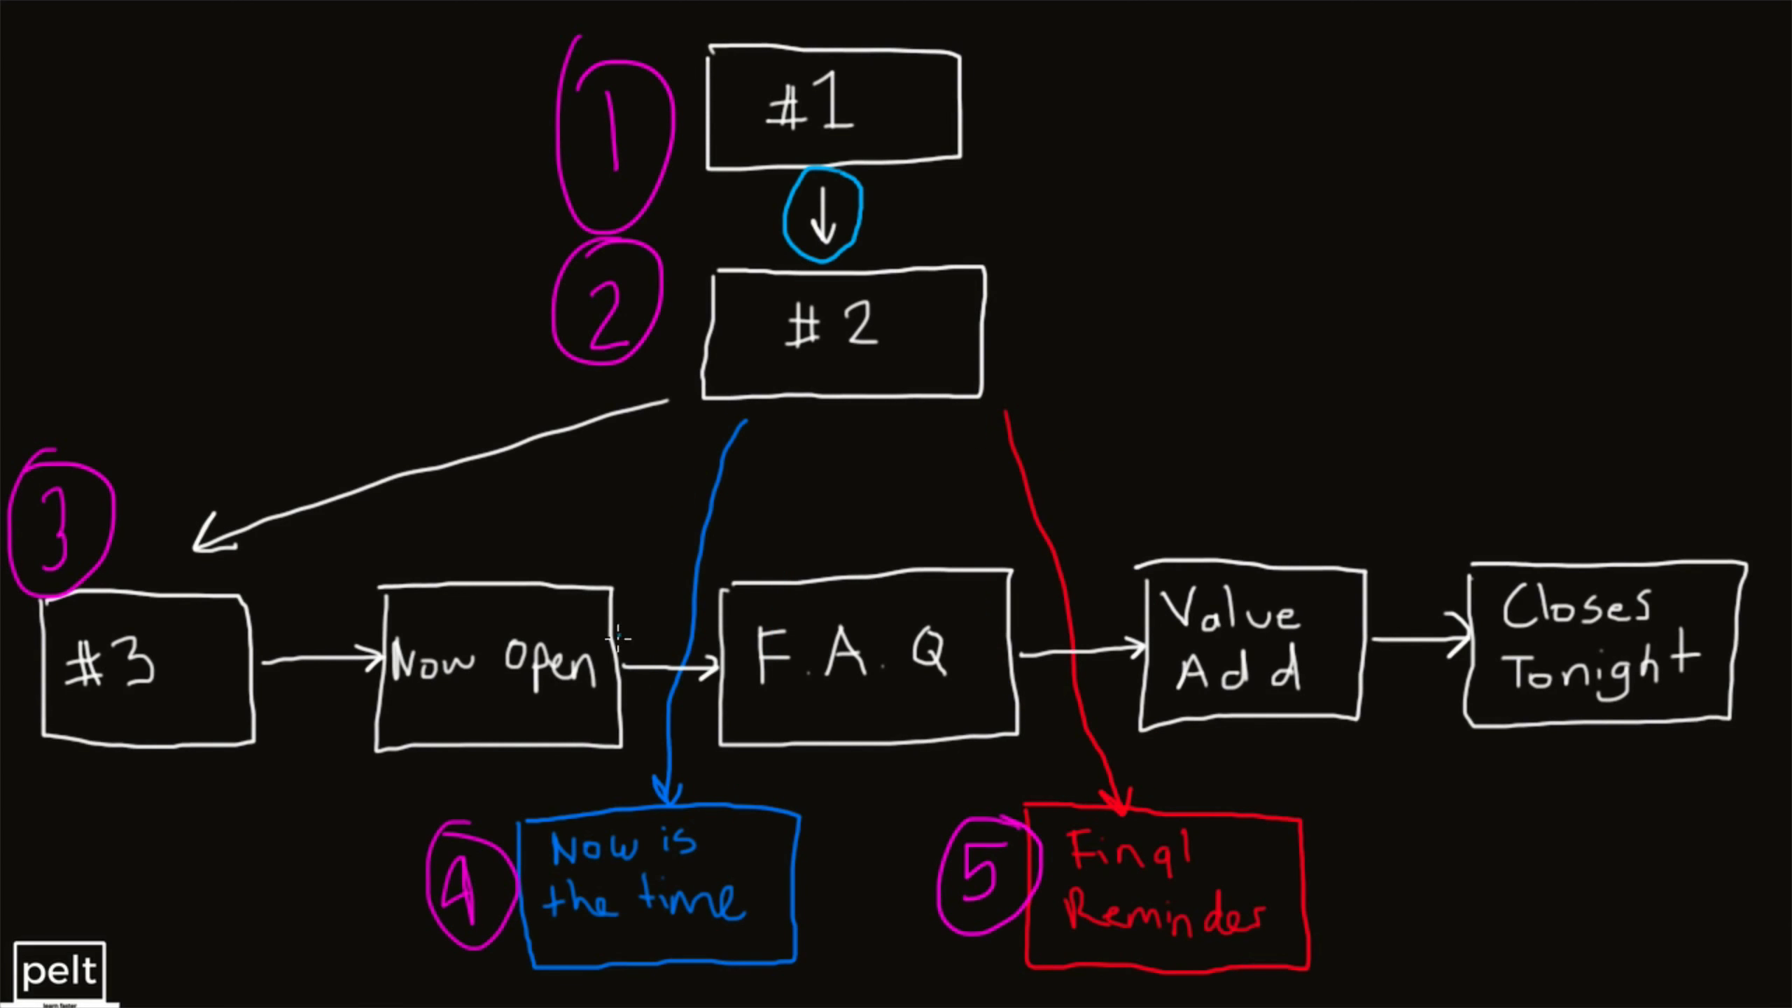
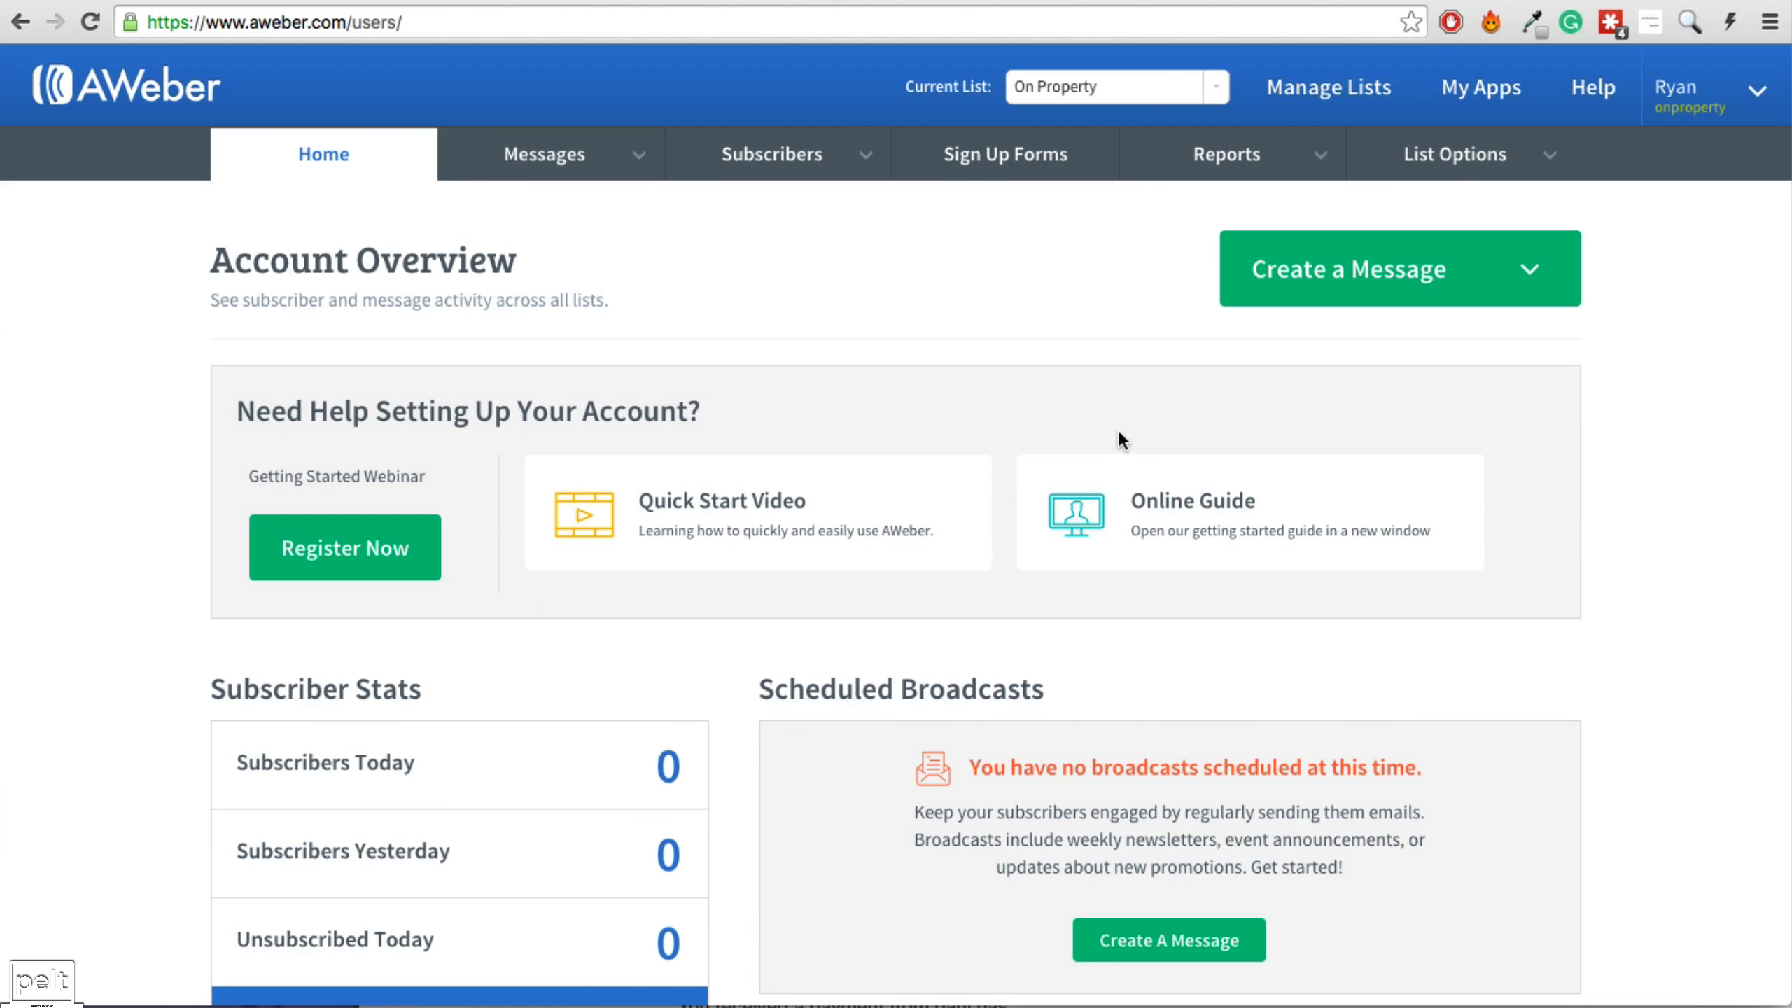
Start creating a new list from Manage Lists, keeping the existing company details.
click(1329, 103)
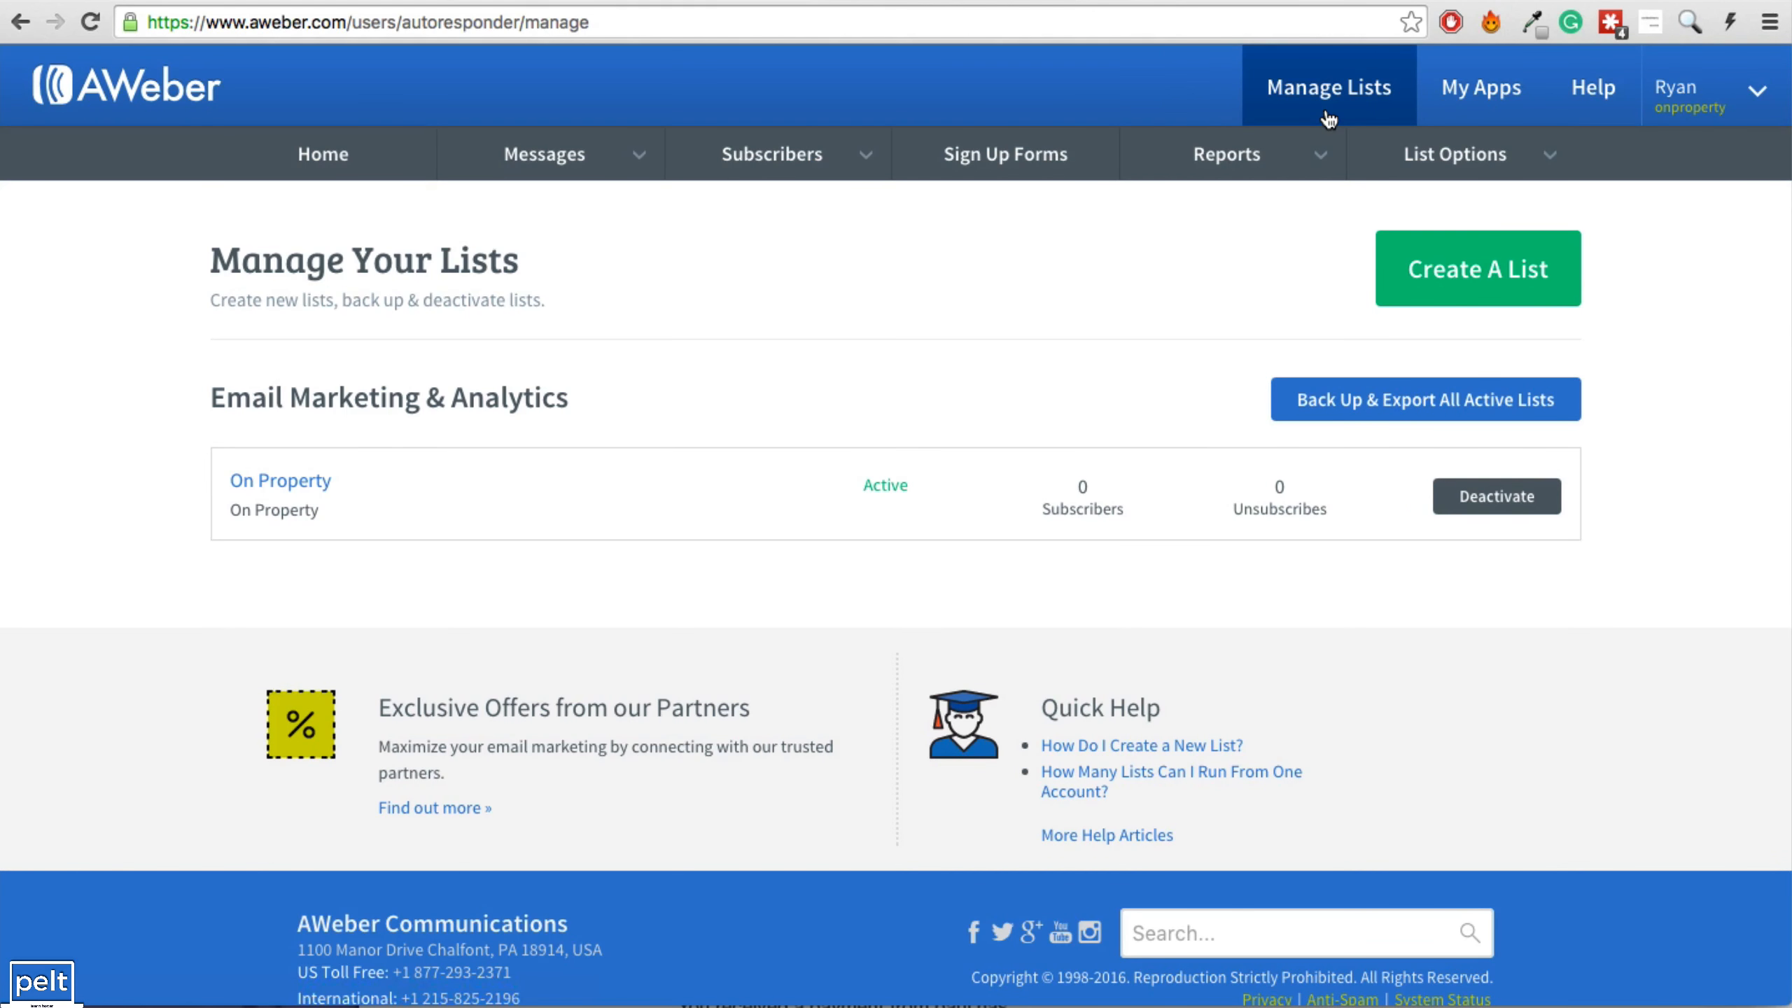
click(1475, 284)
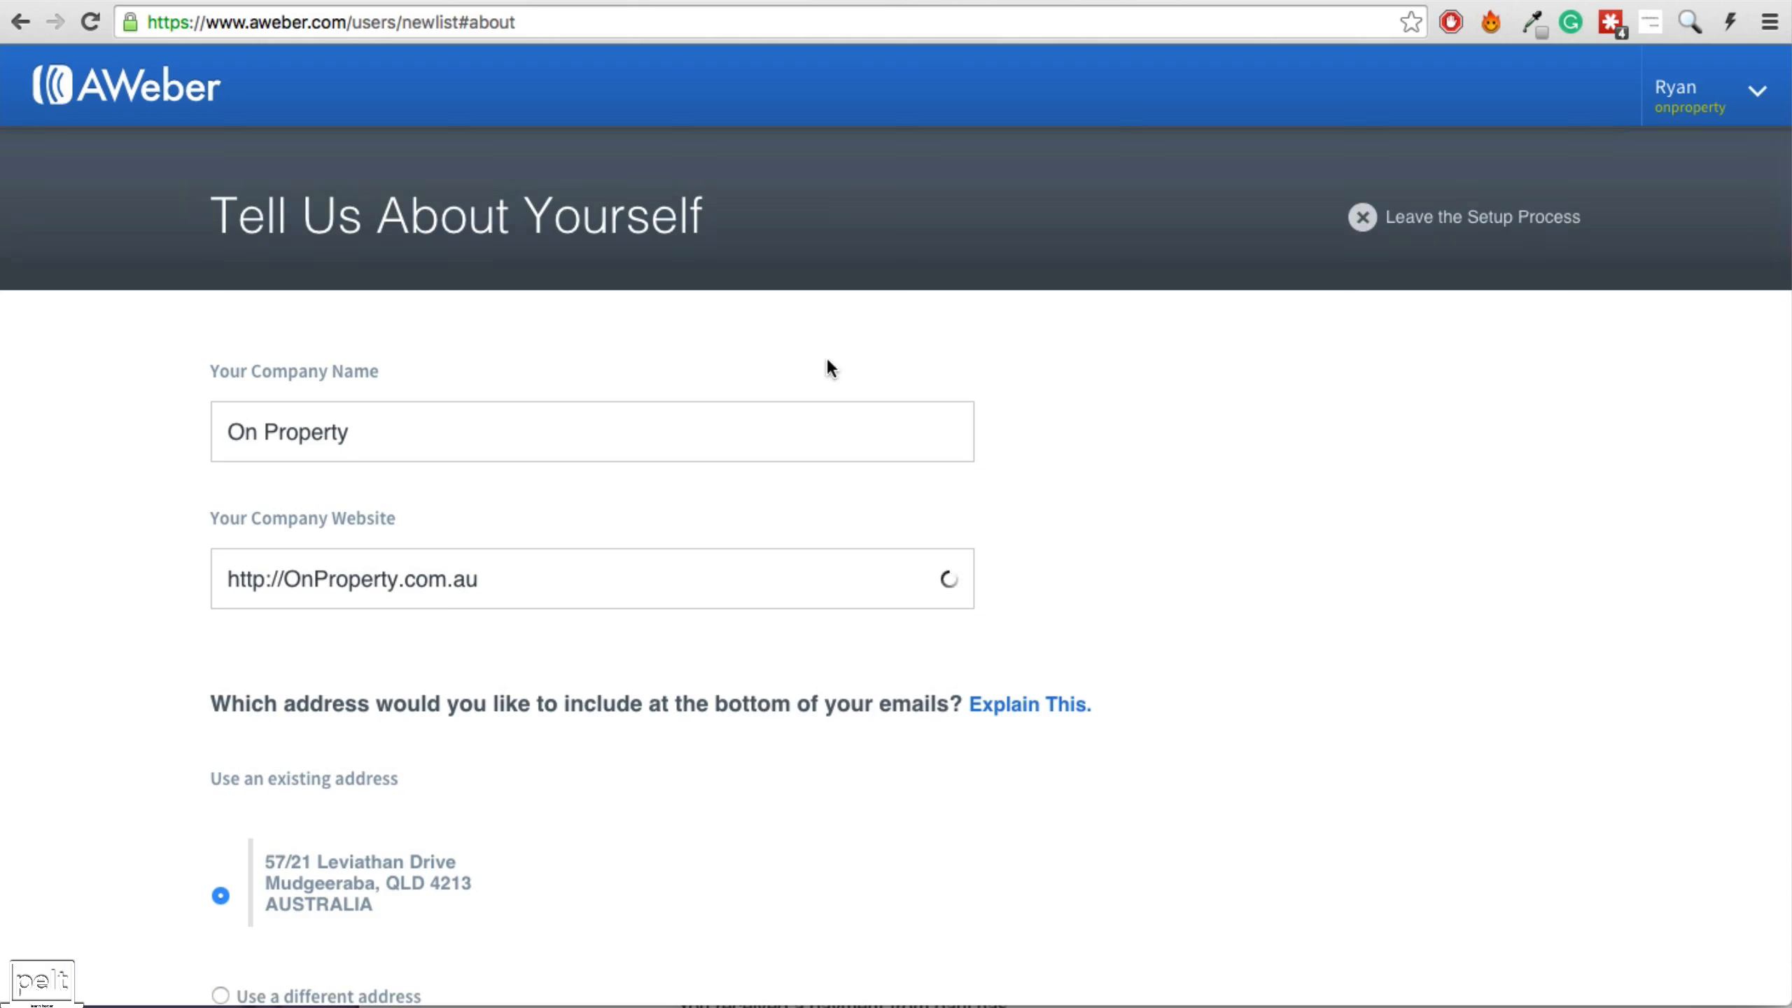
triple_click(491, 434)
scroll(496, 453, down, 10)
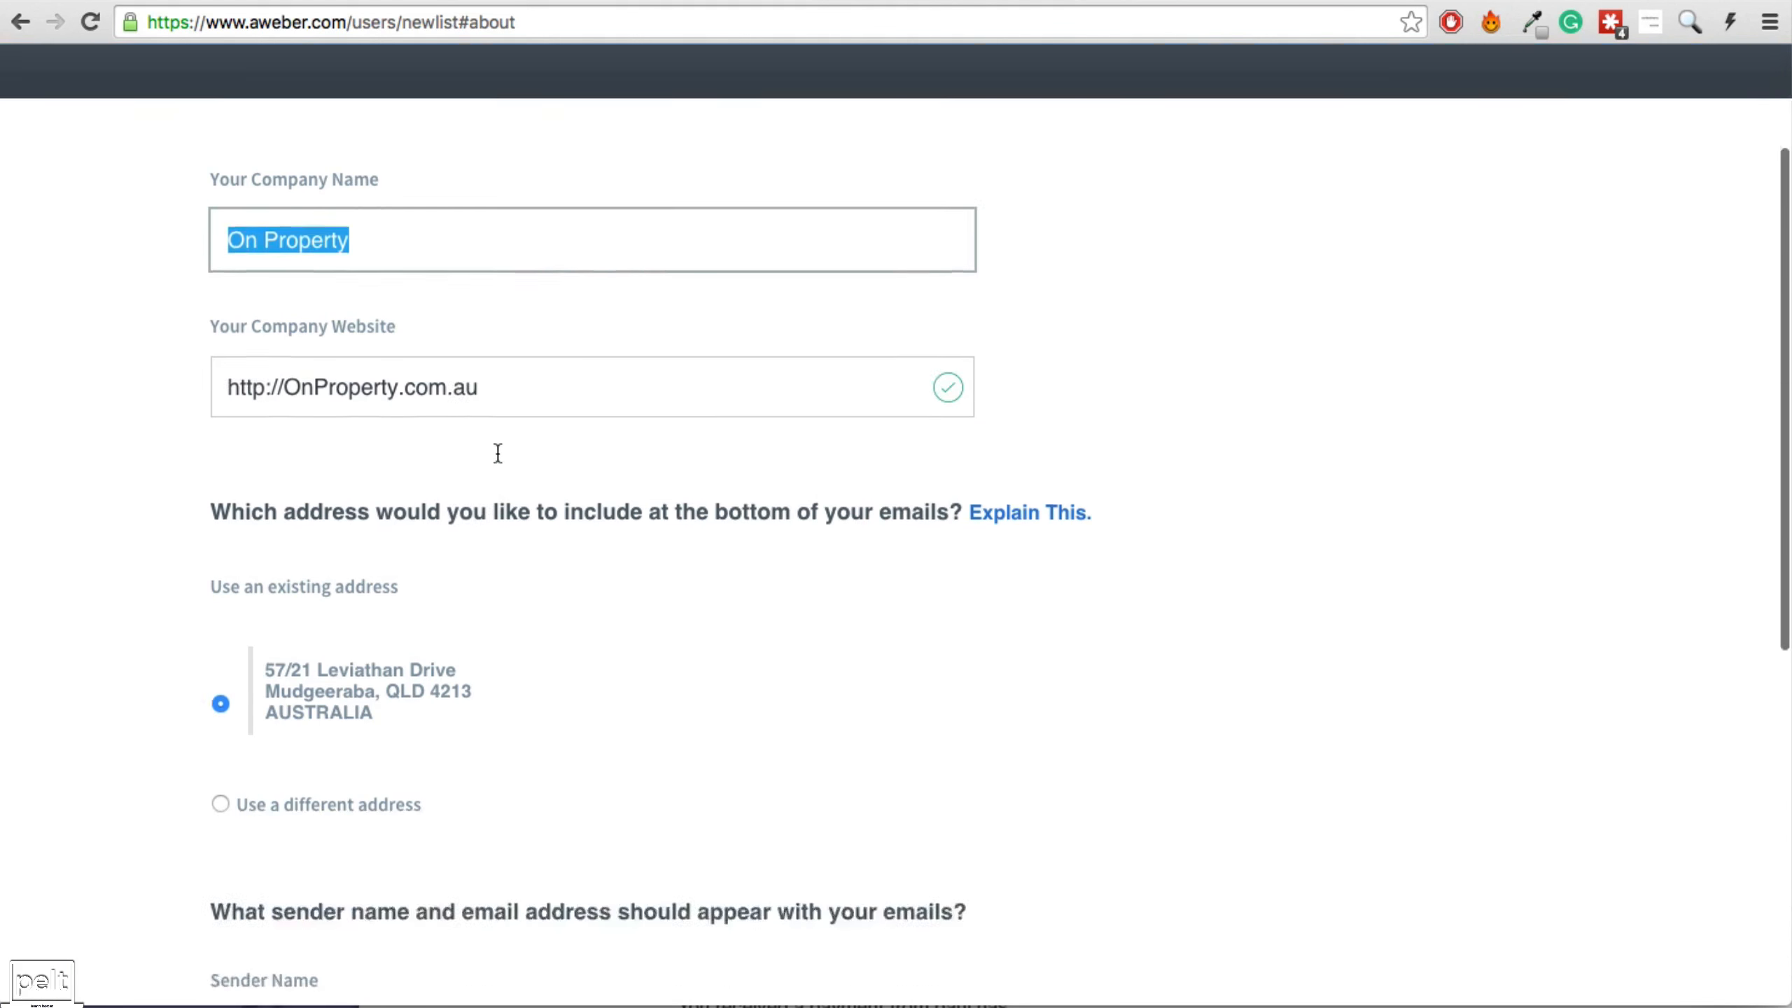
click(299, 657)
Name the list Launch Funnel, describe it as 'Launch funnel for On Property', and approve the confirmation message.
click(350, 489)
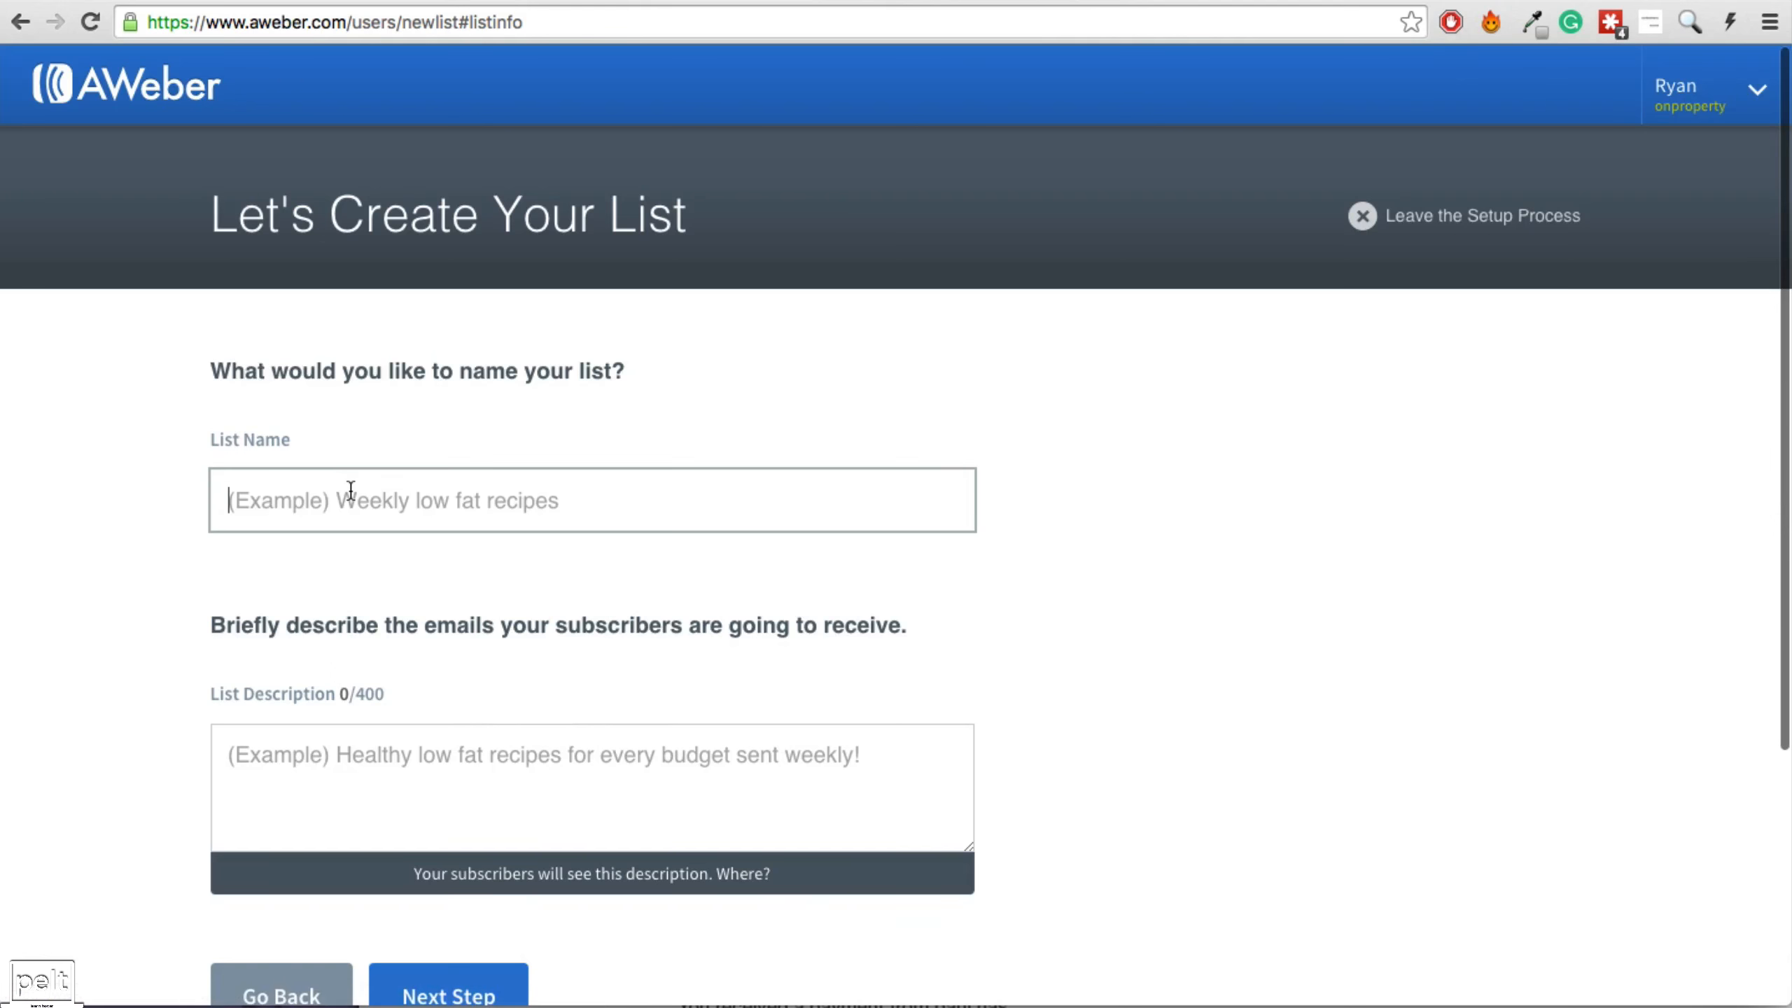
text(lu)
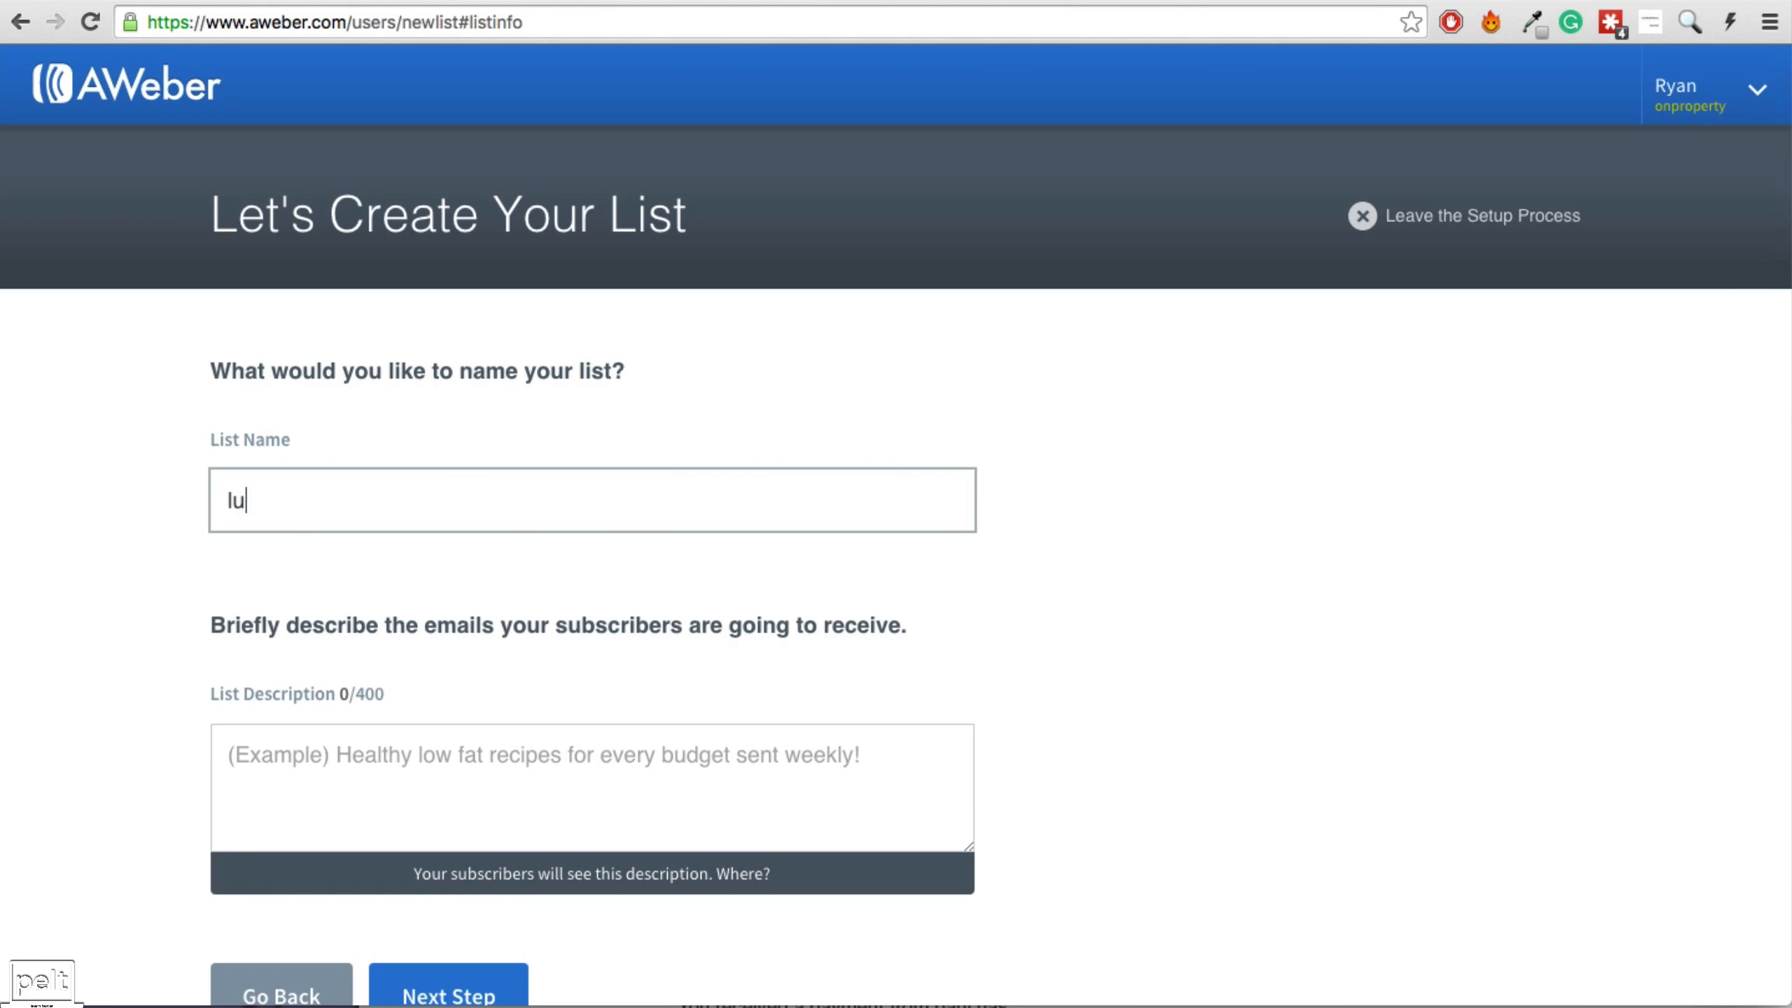
key(BackSpace)
key(BackSpace)
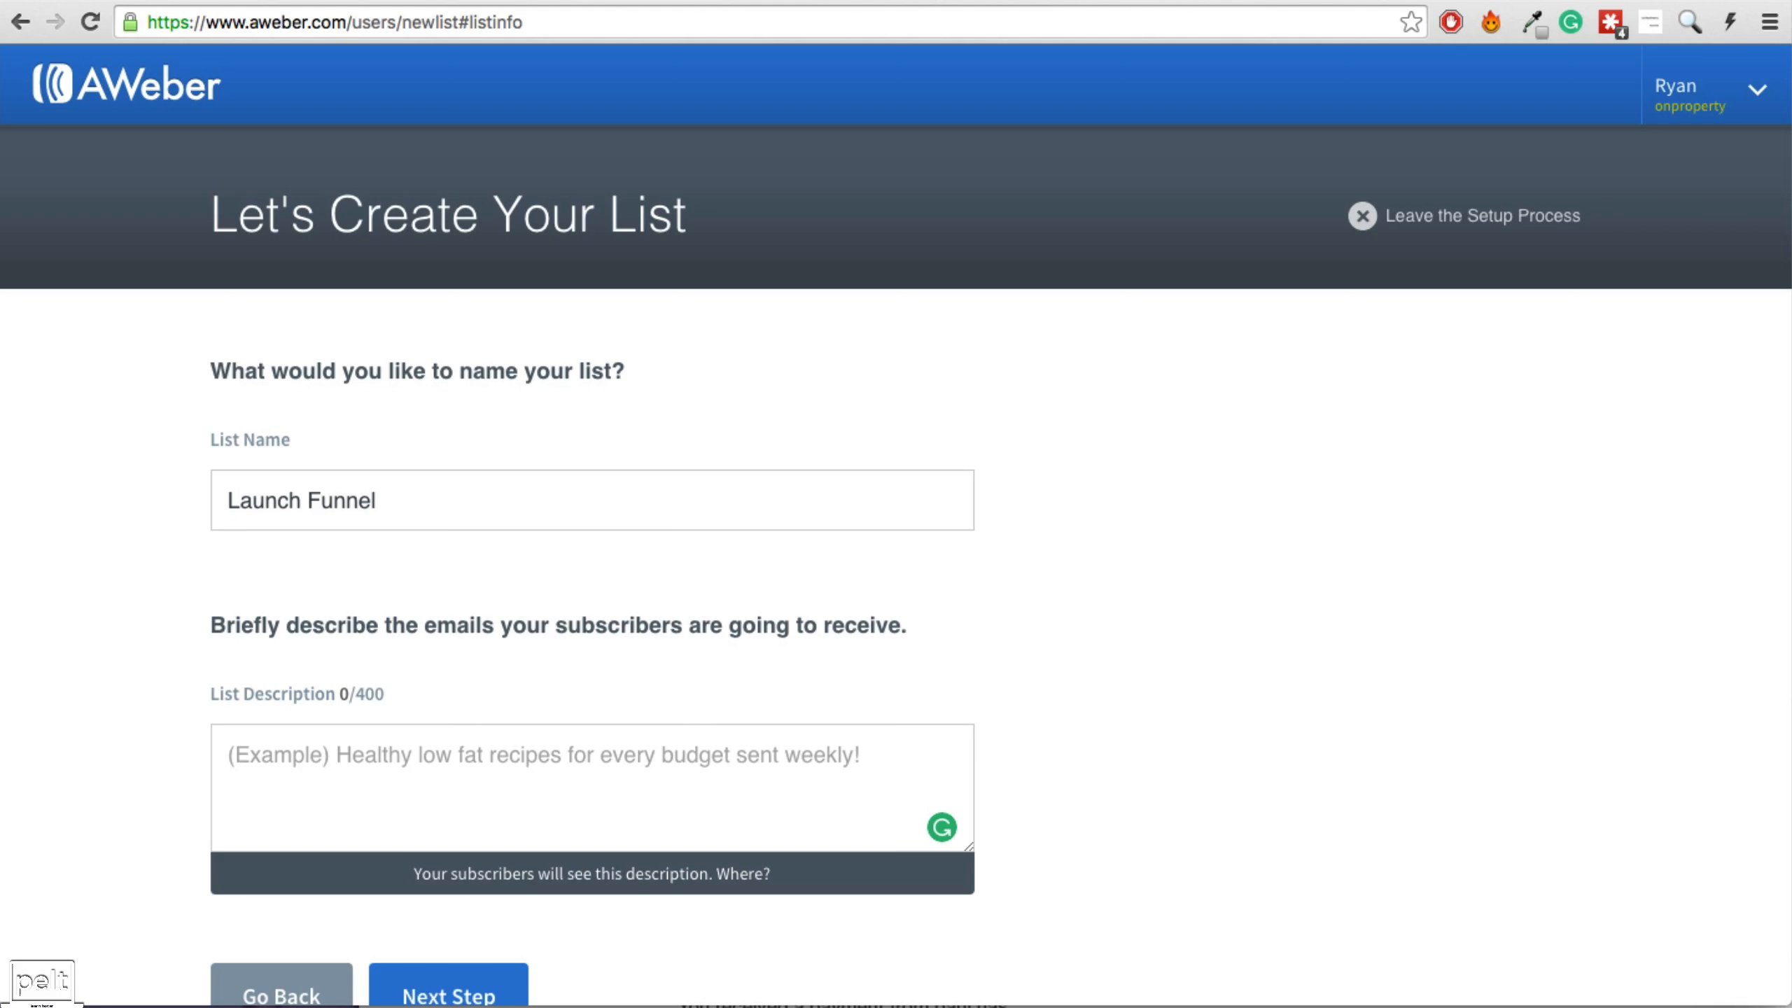
text(Launch funnel for On Property)
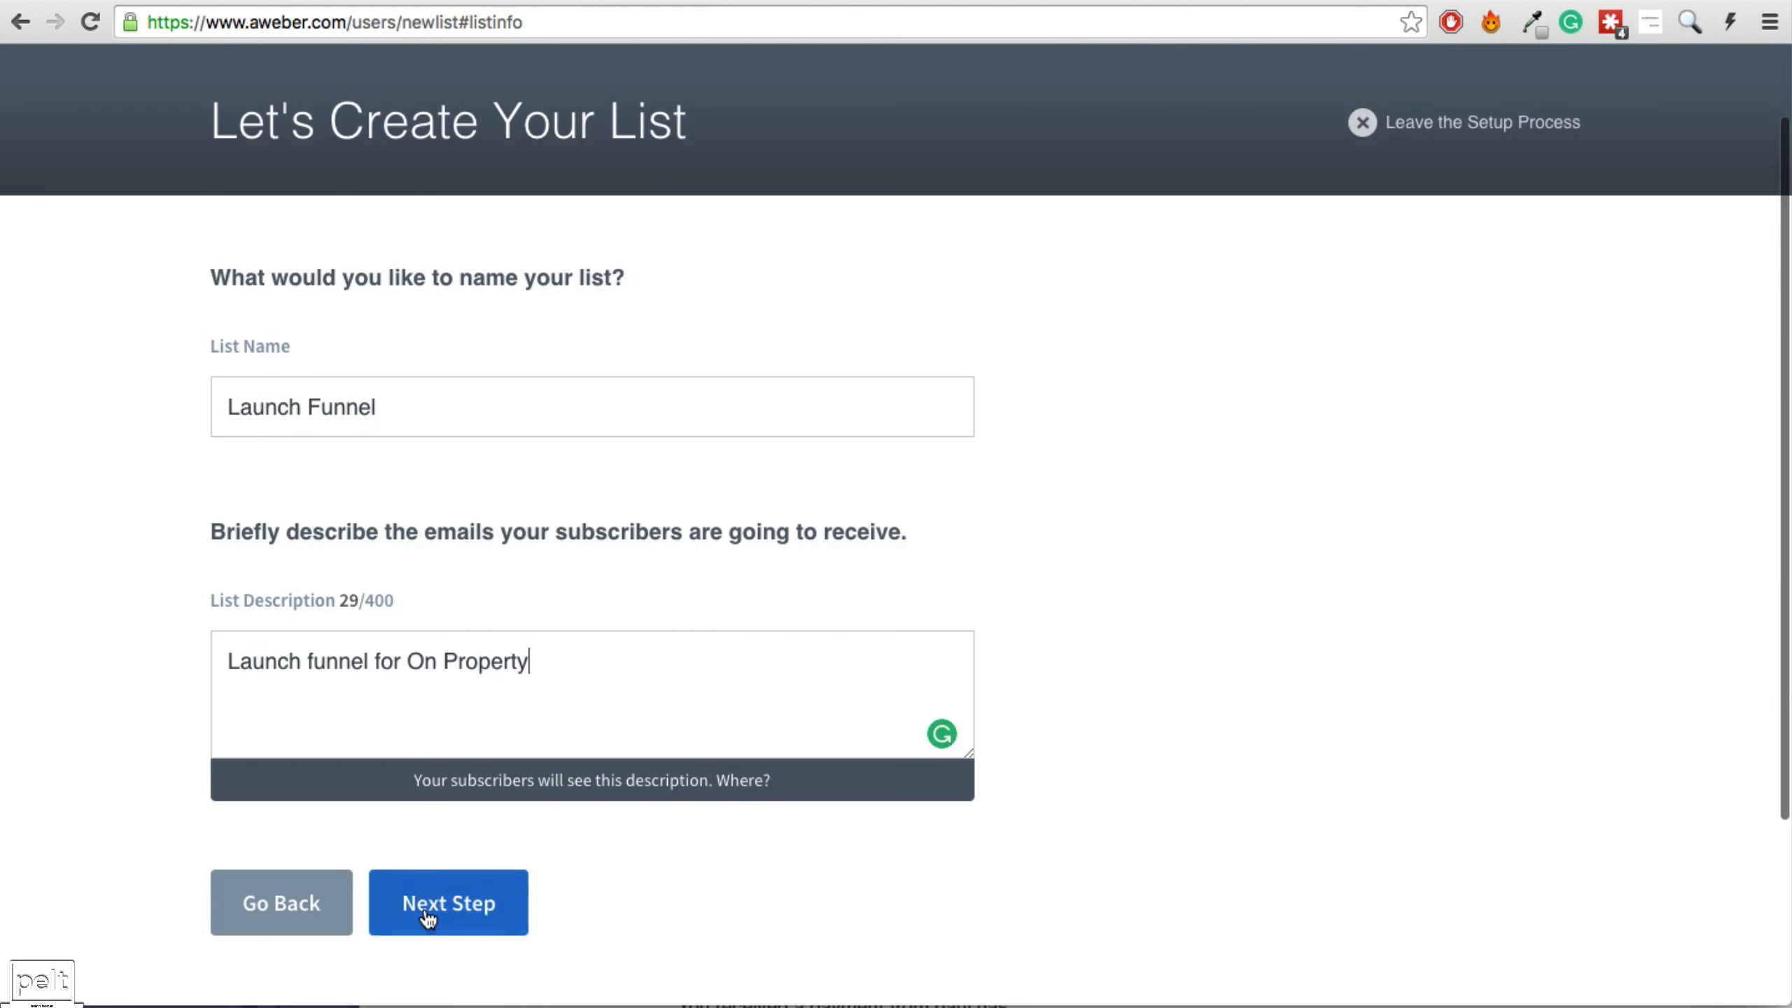
click(433, 907)
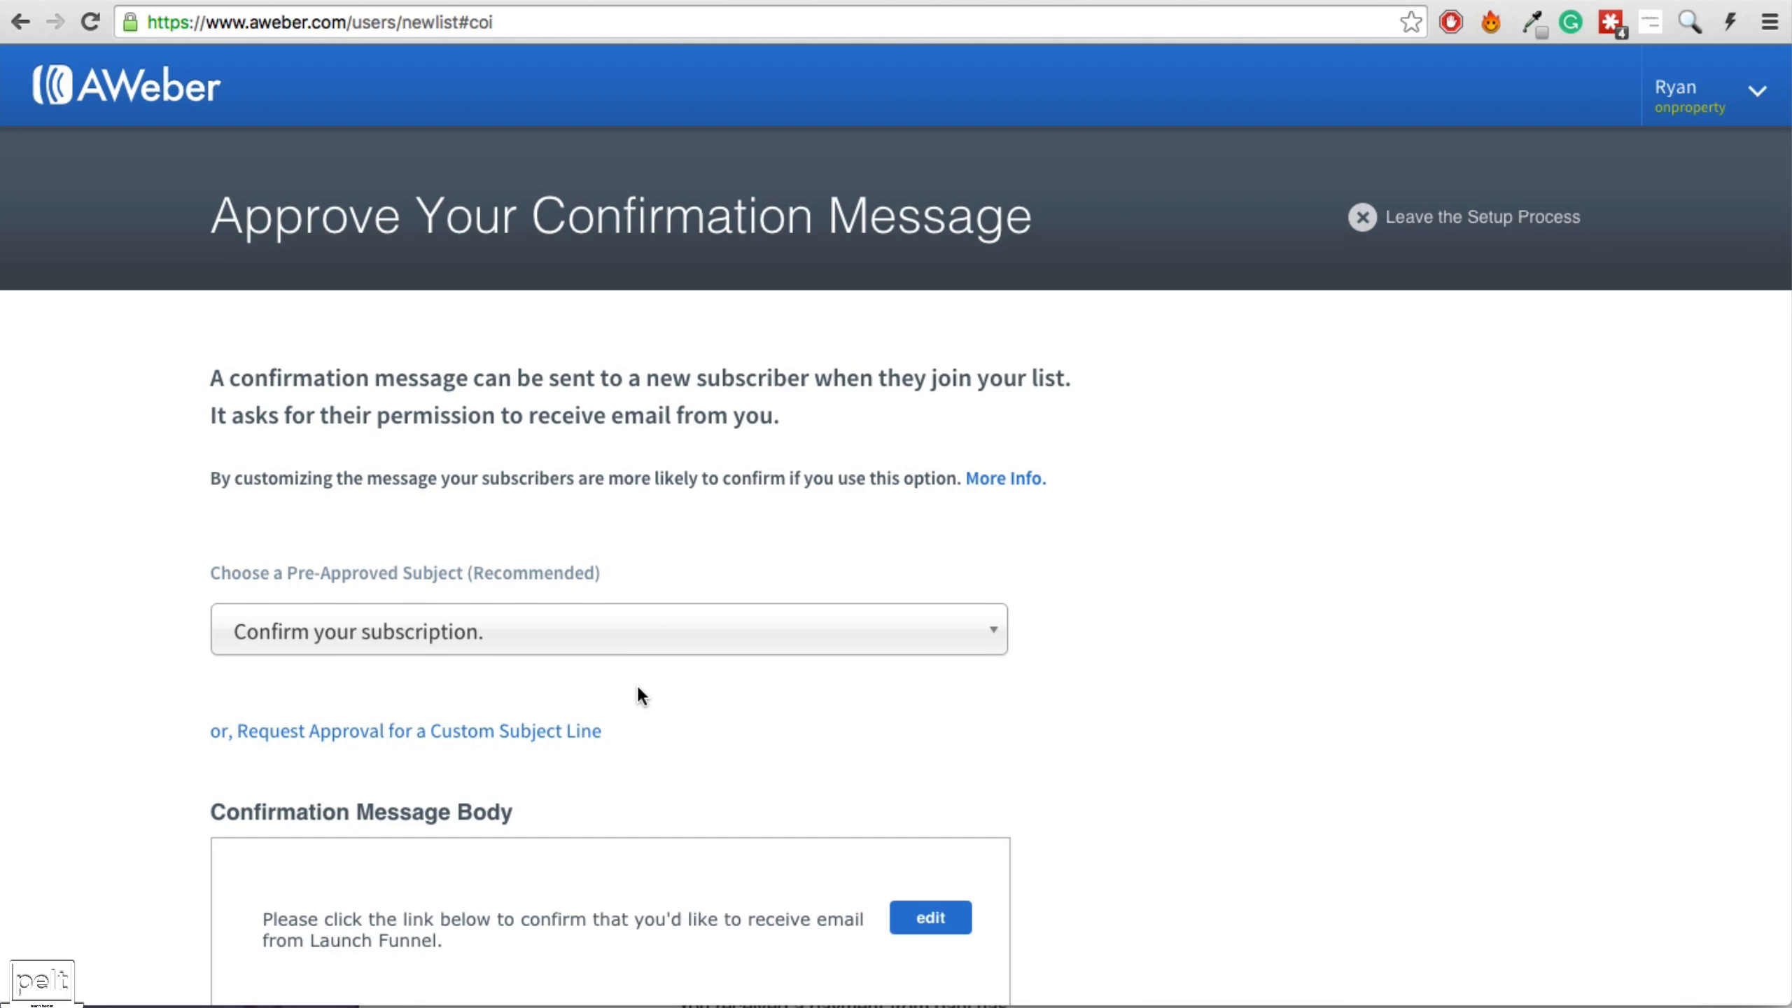
scroll(641, 693, down, 10)
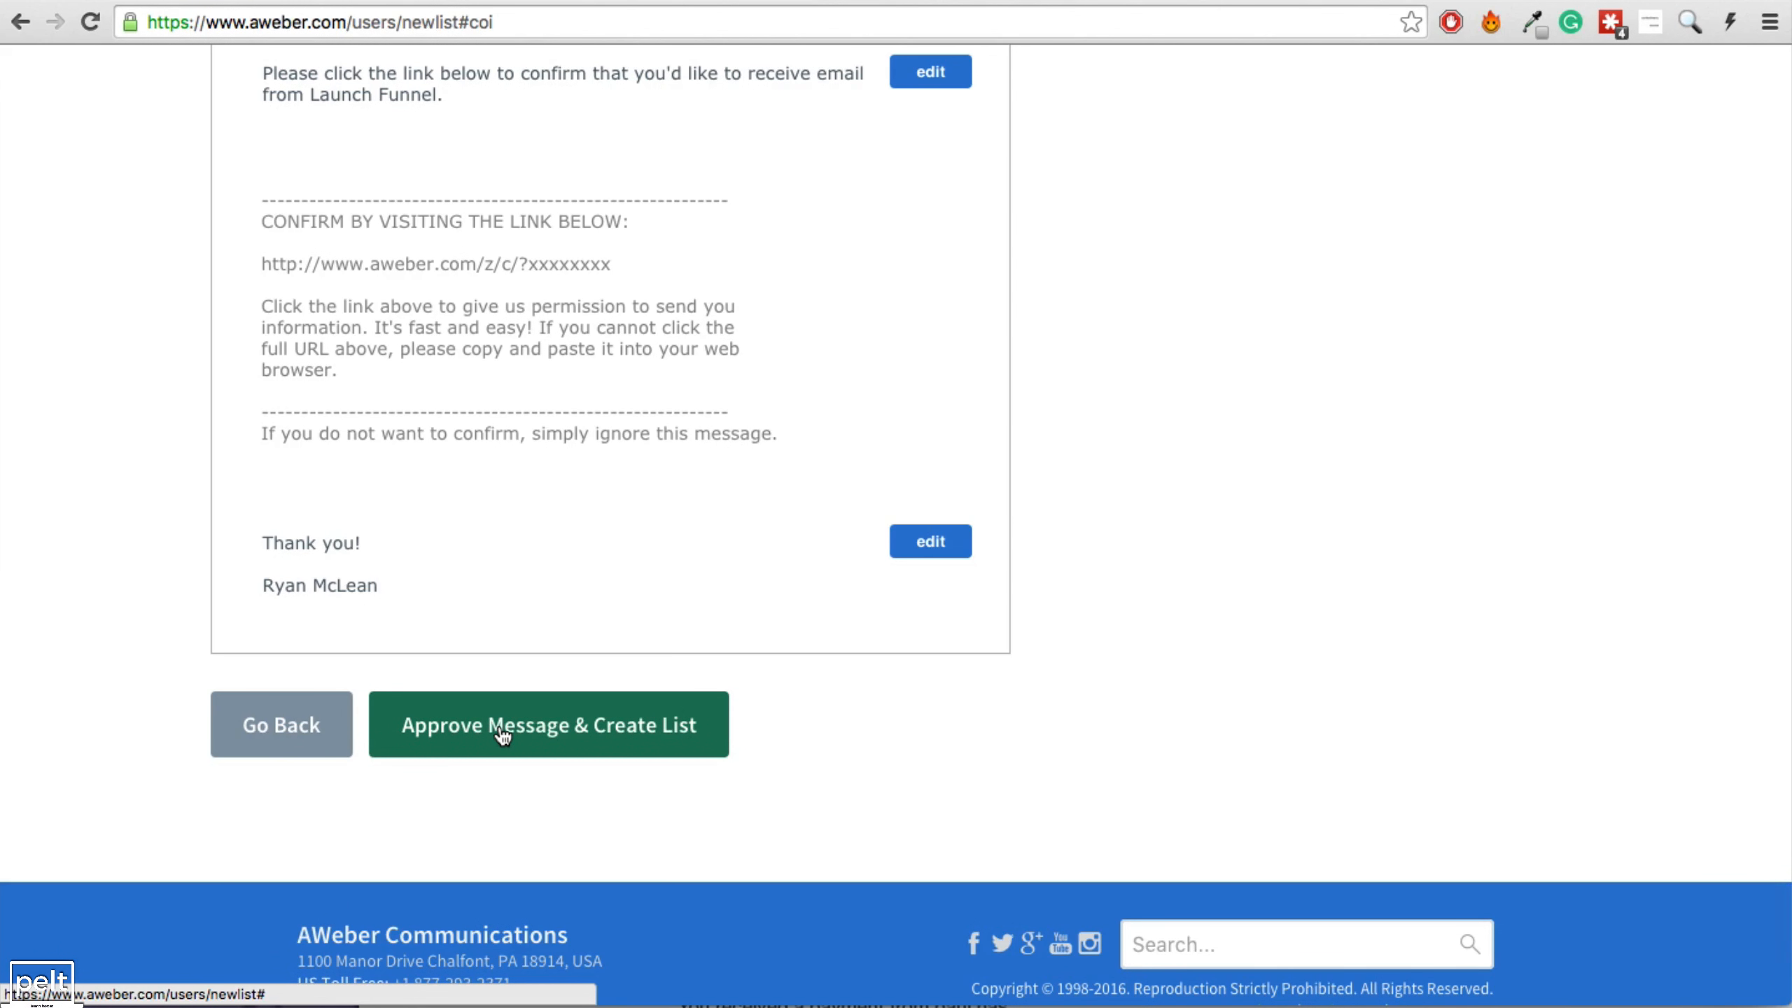
click(503, 727)
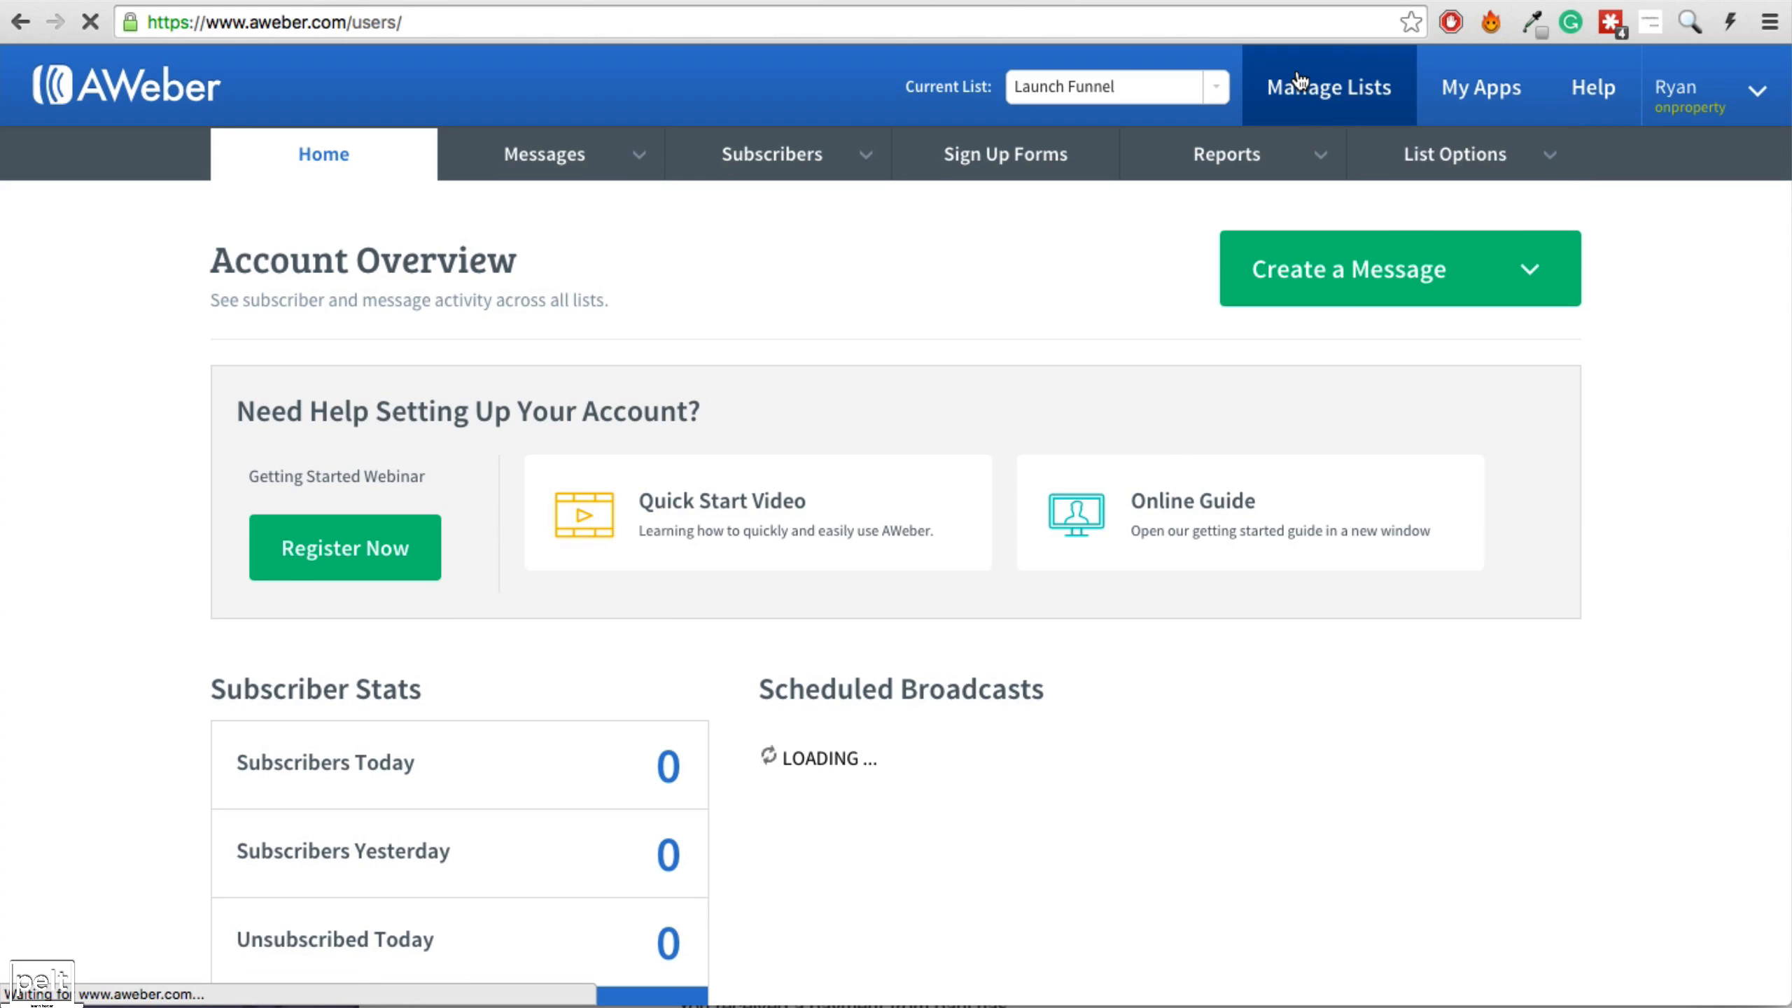
Bring up the Confirmed Opt-In settings of the Launch Funnel list.
click(1306, 78)
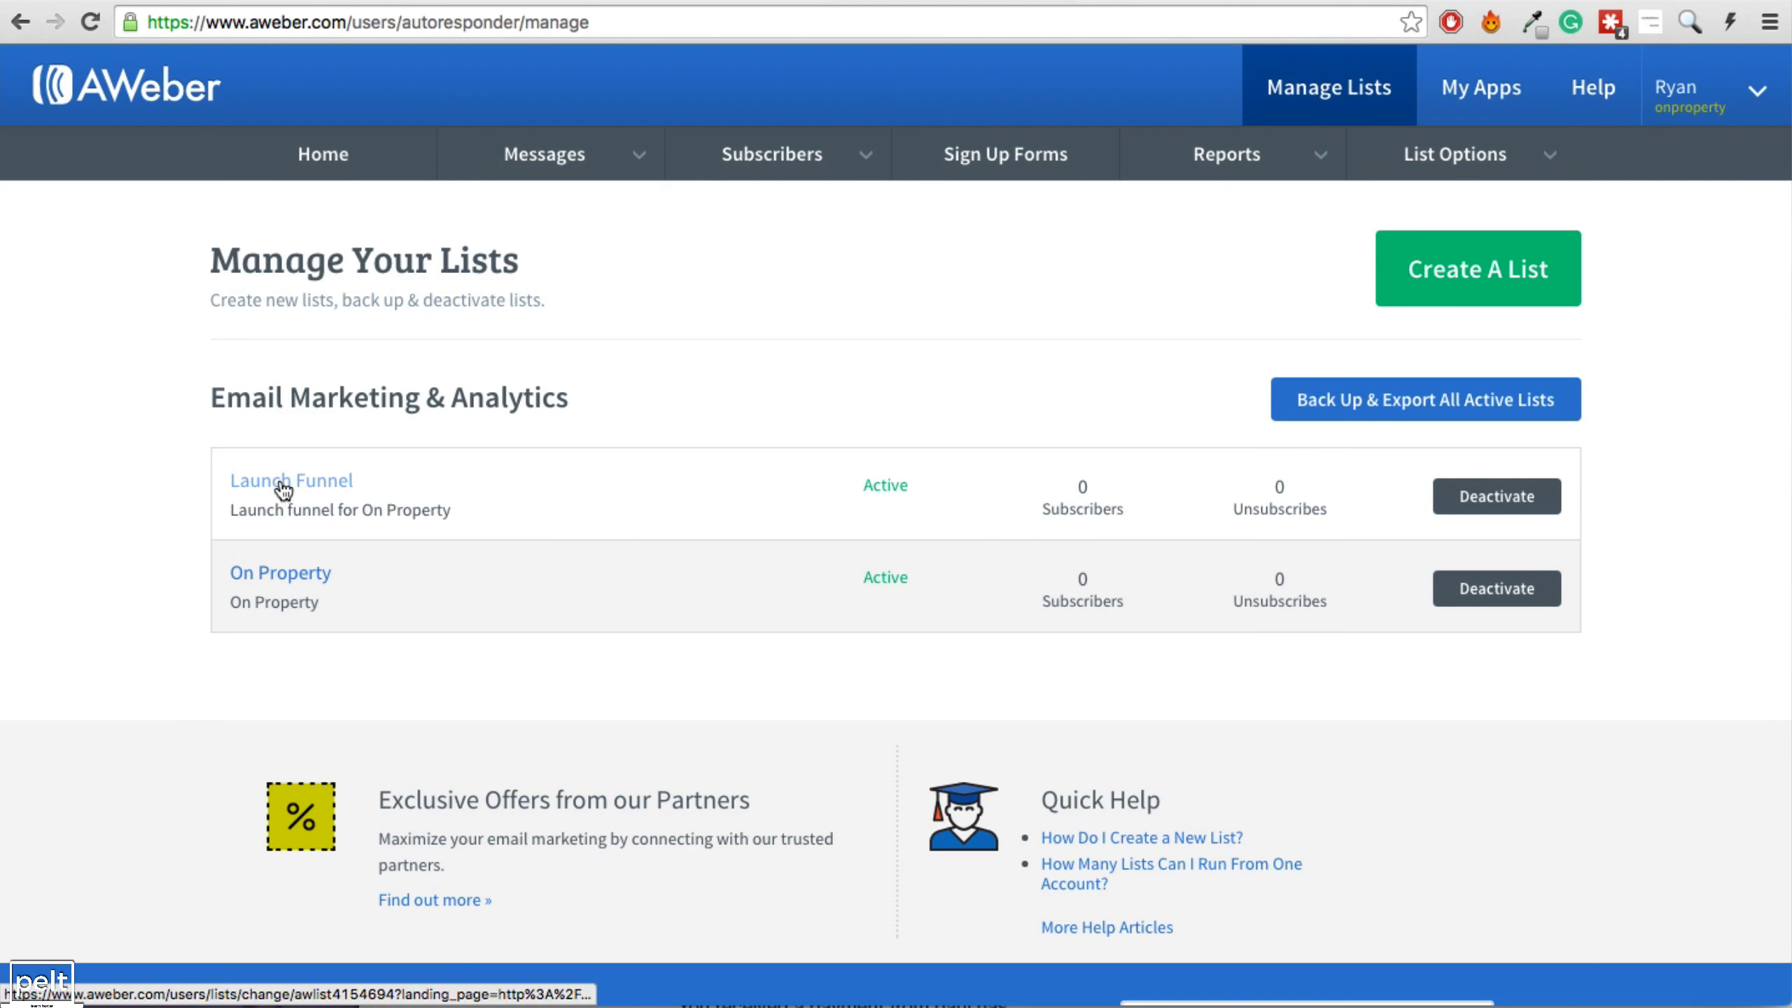
click(284, 486)
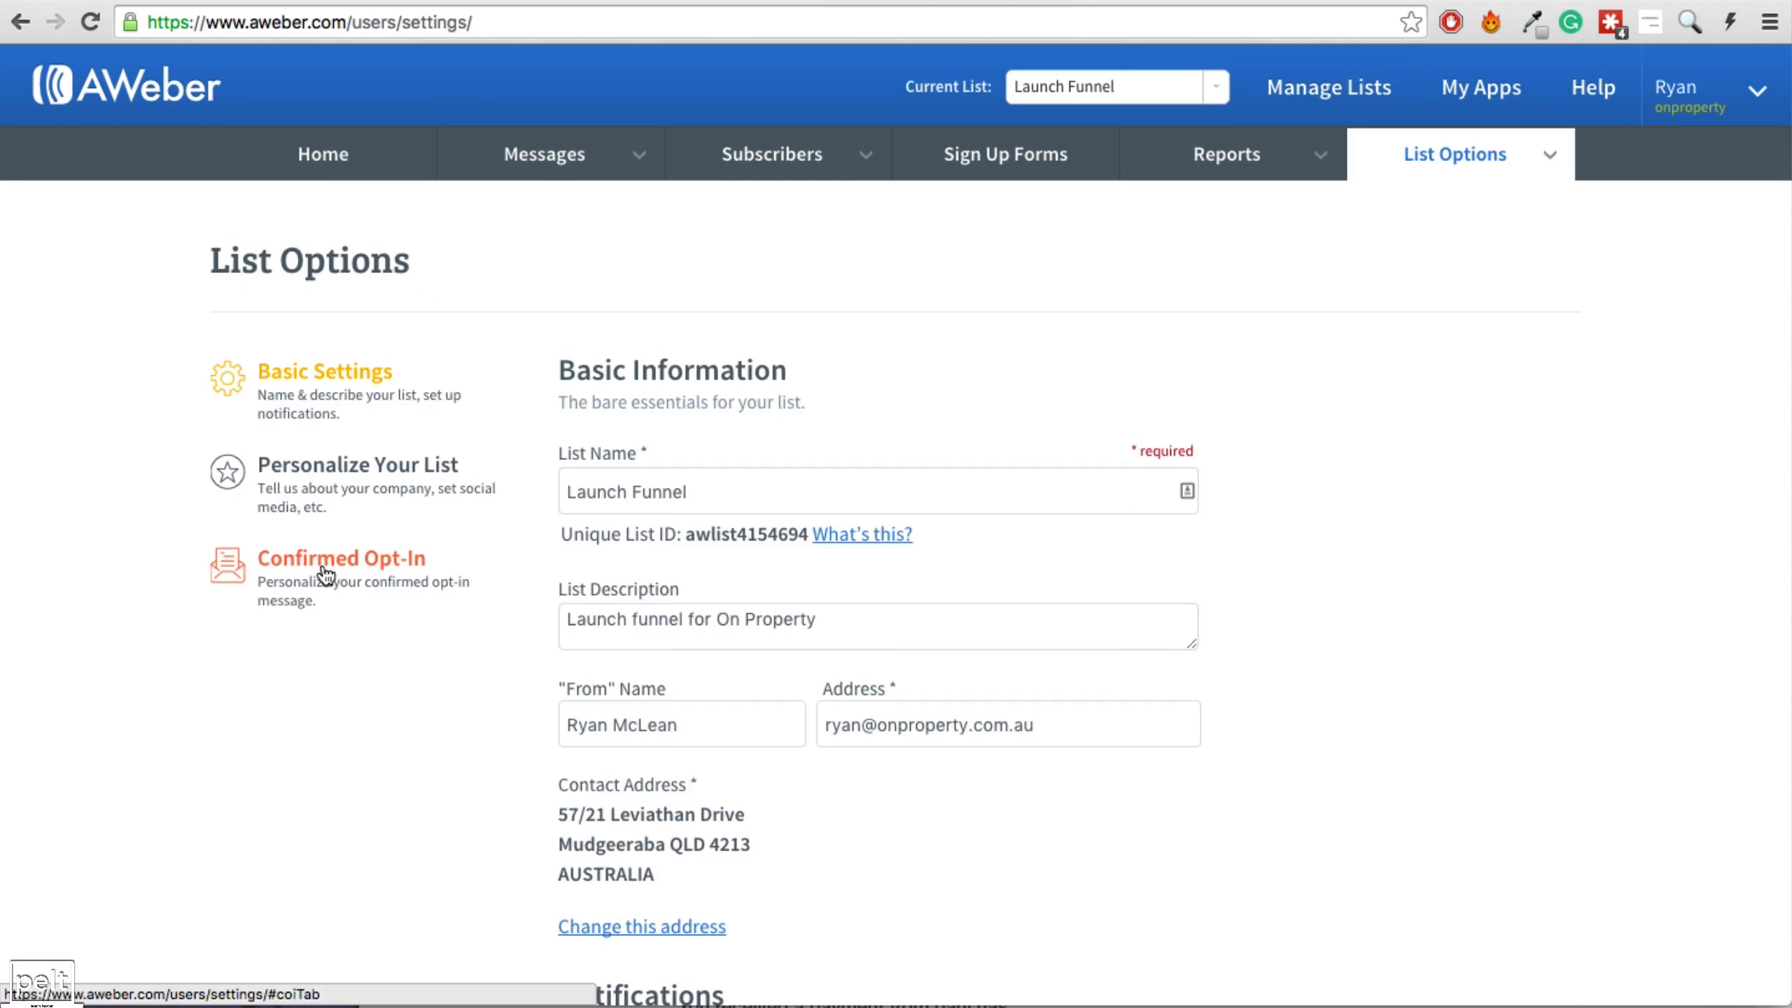
click(326, 575)
scroll(712, 507, down, 10)
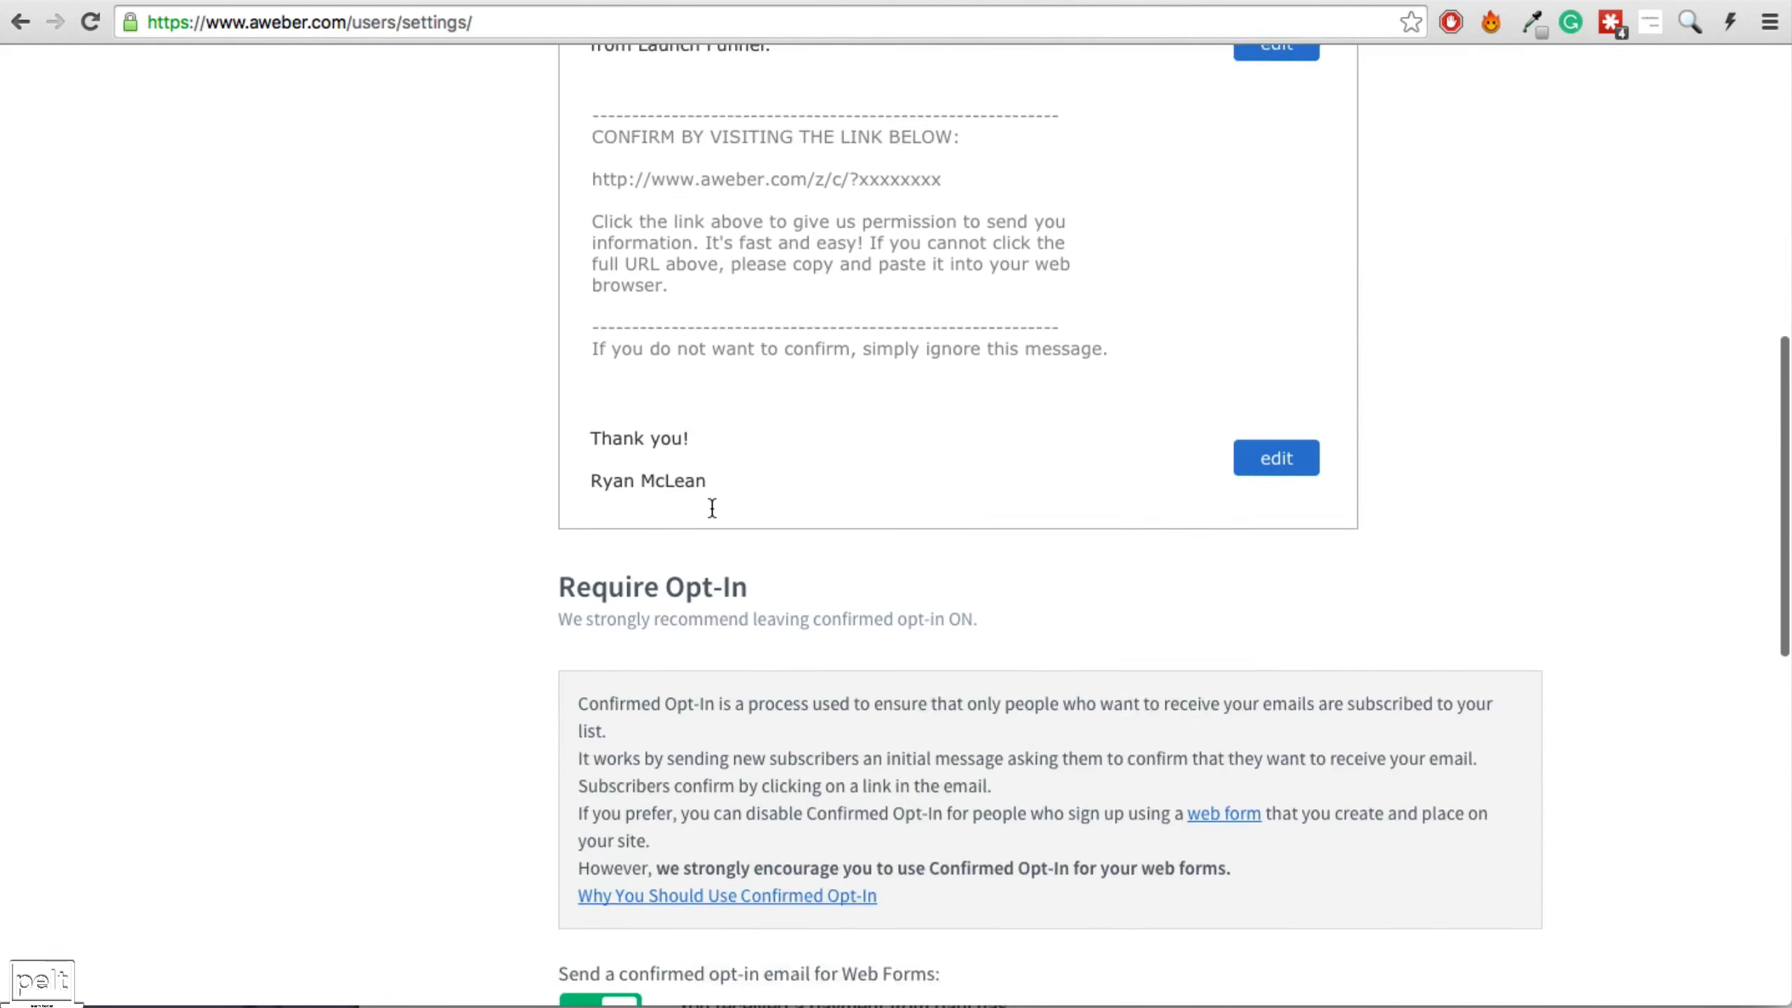
Switch off confirmed opt-in for web form signups, confirming with Yes, and save the settings.
click(589, 513)
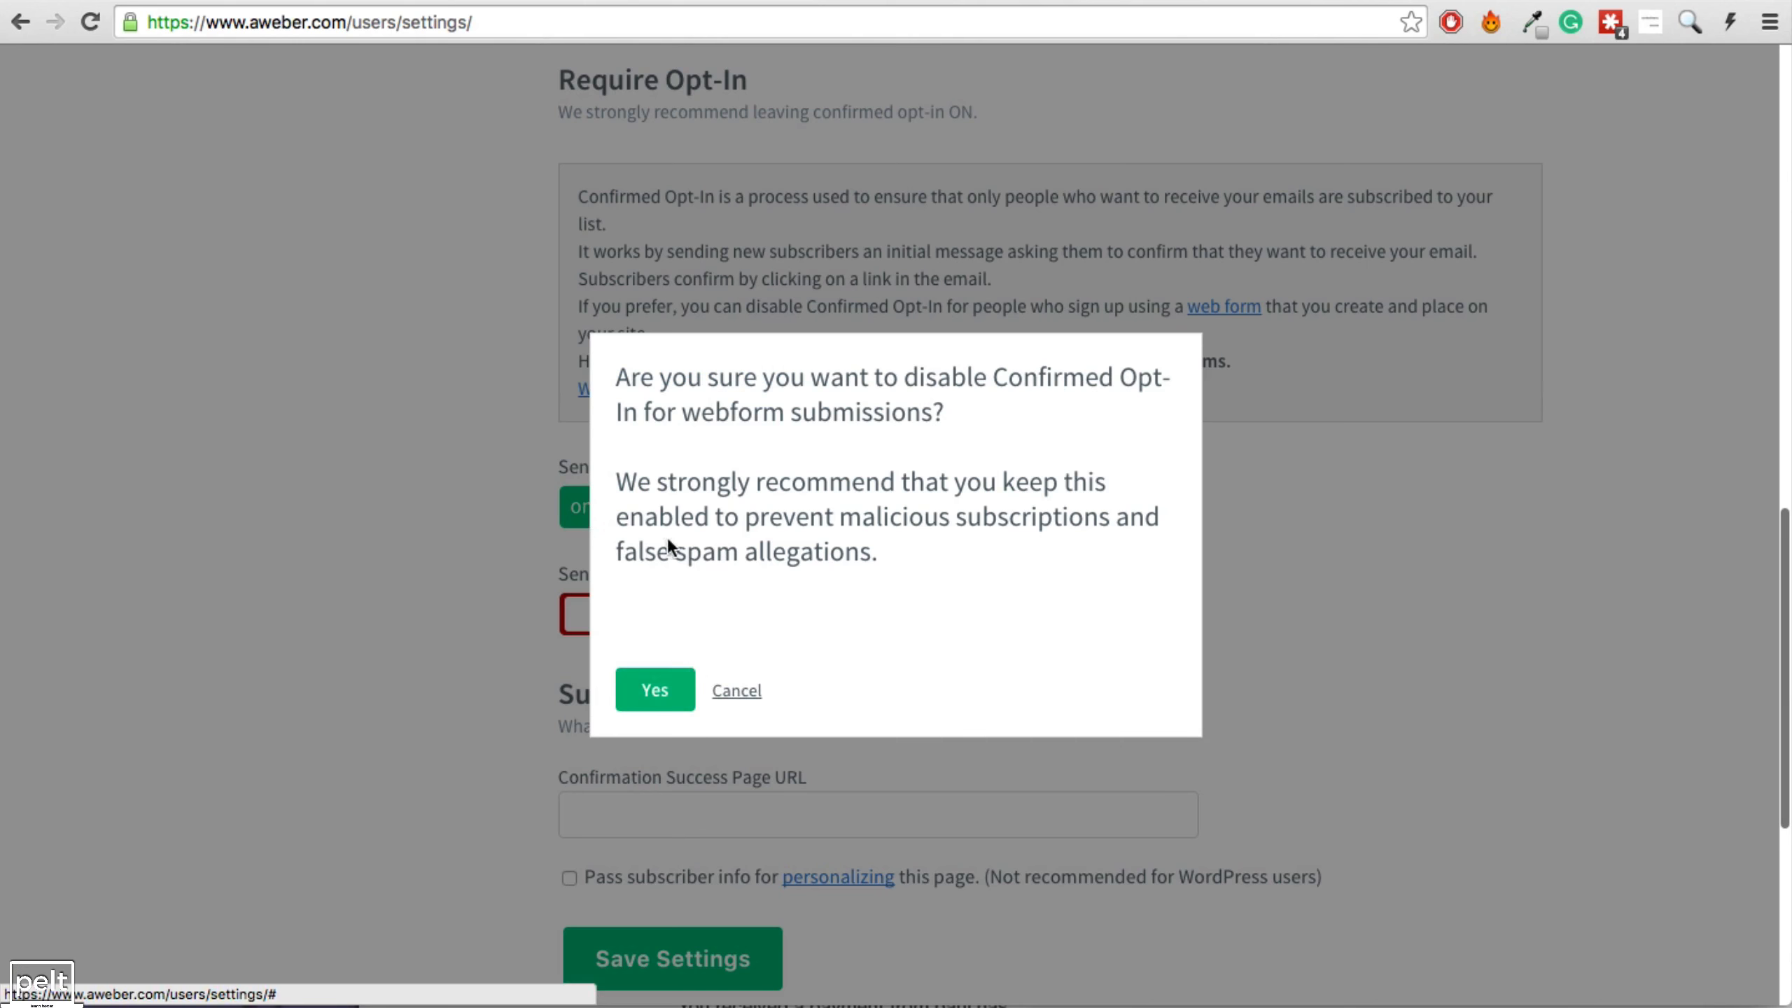
click(653, 690)
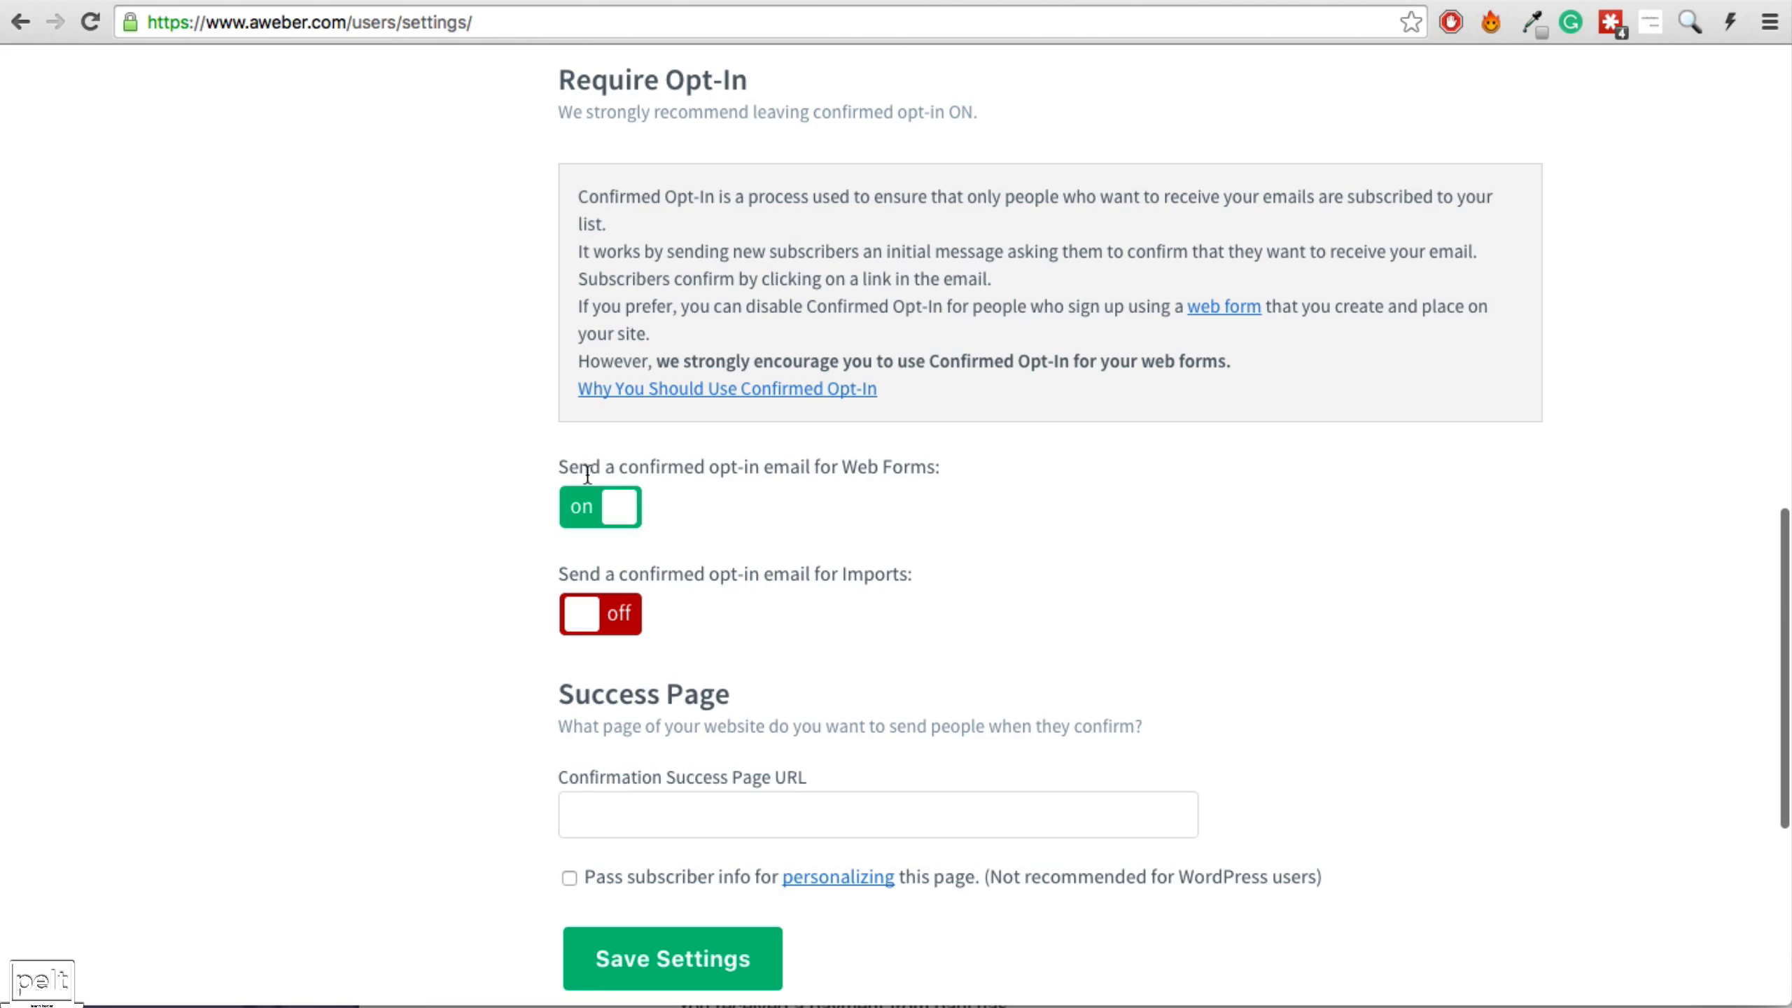
click(583, 509)
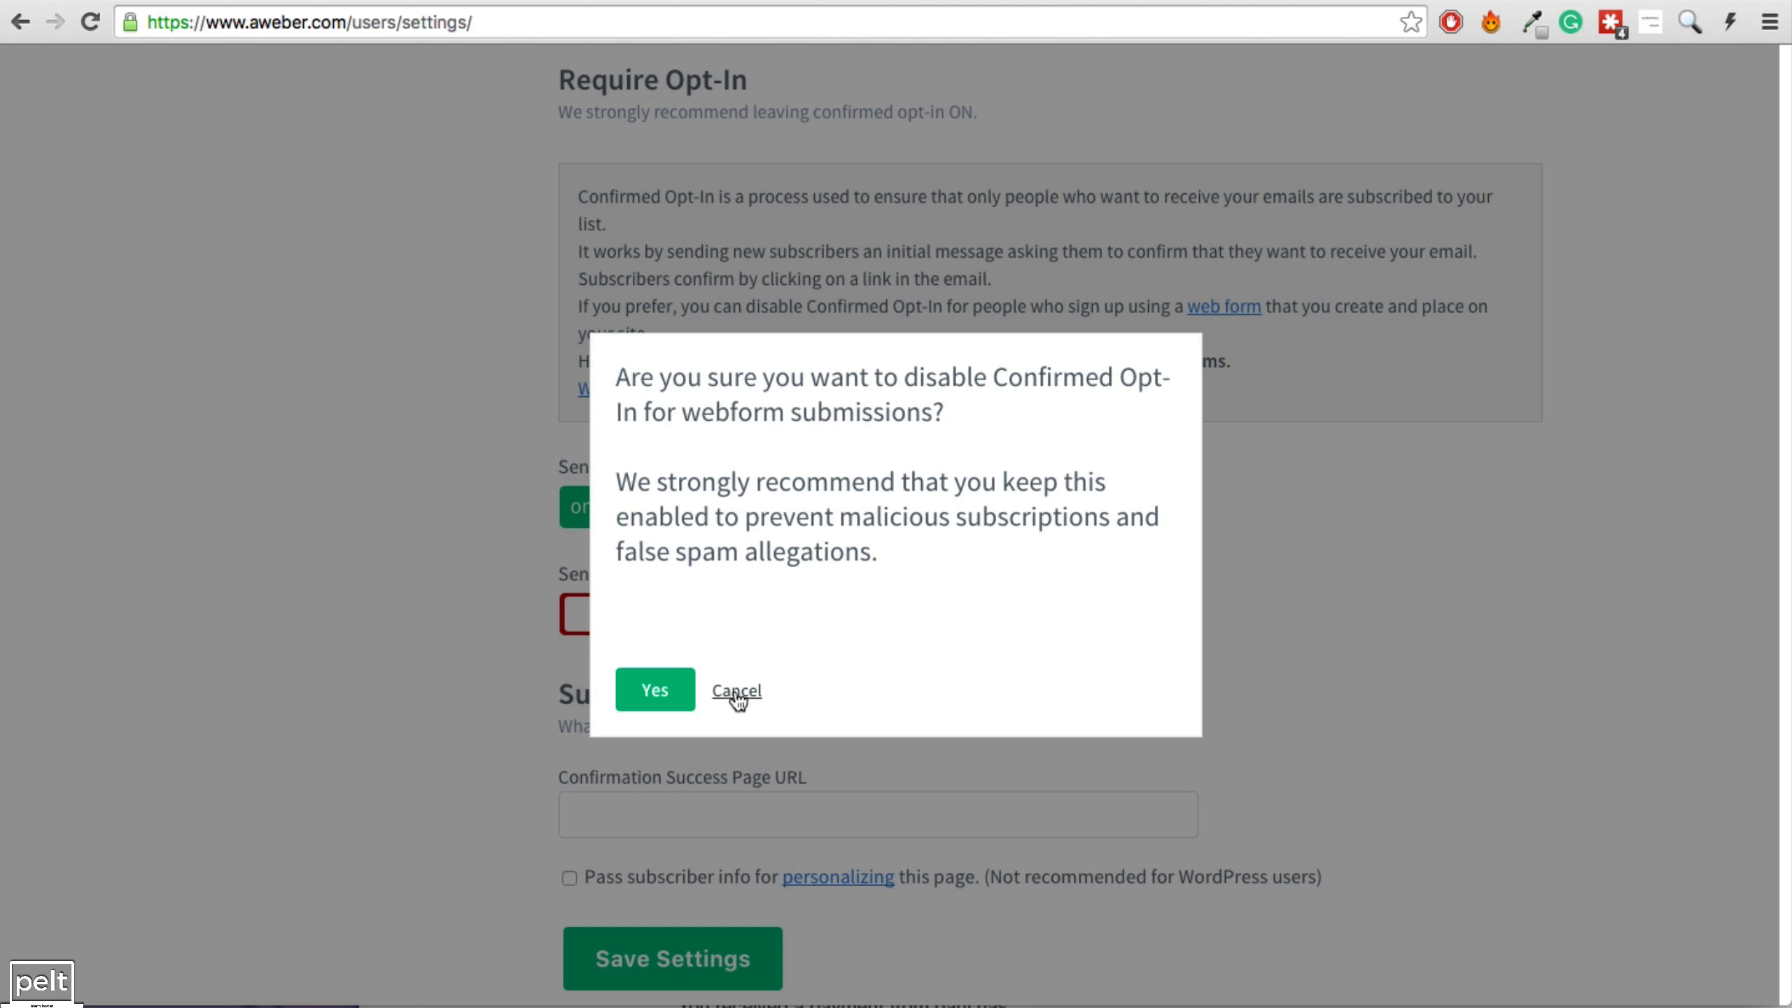
click(650, 691)
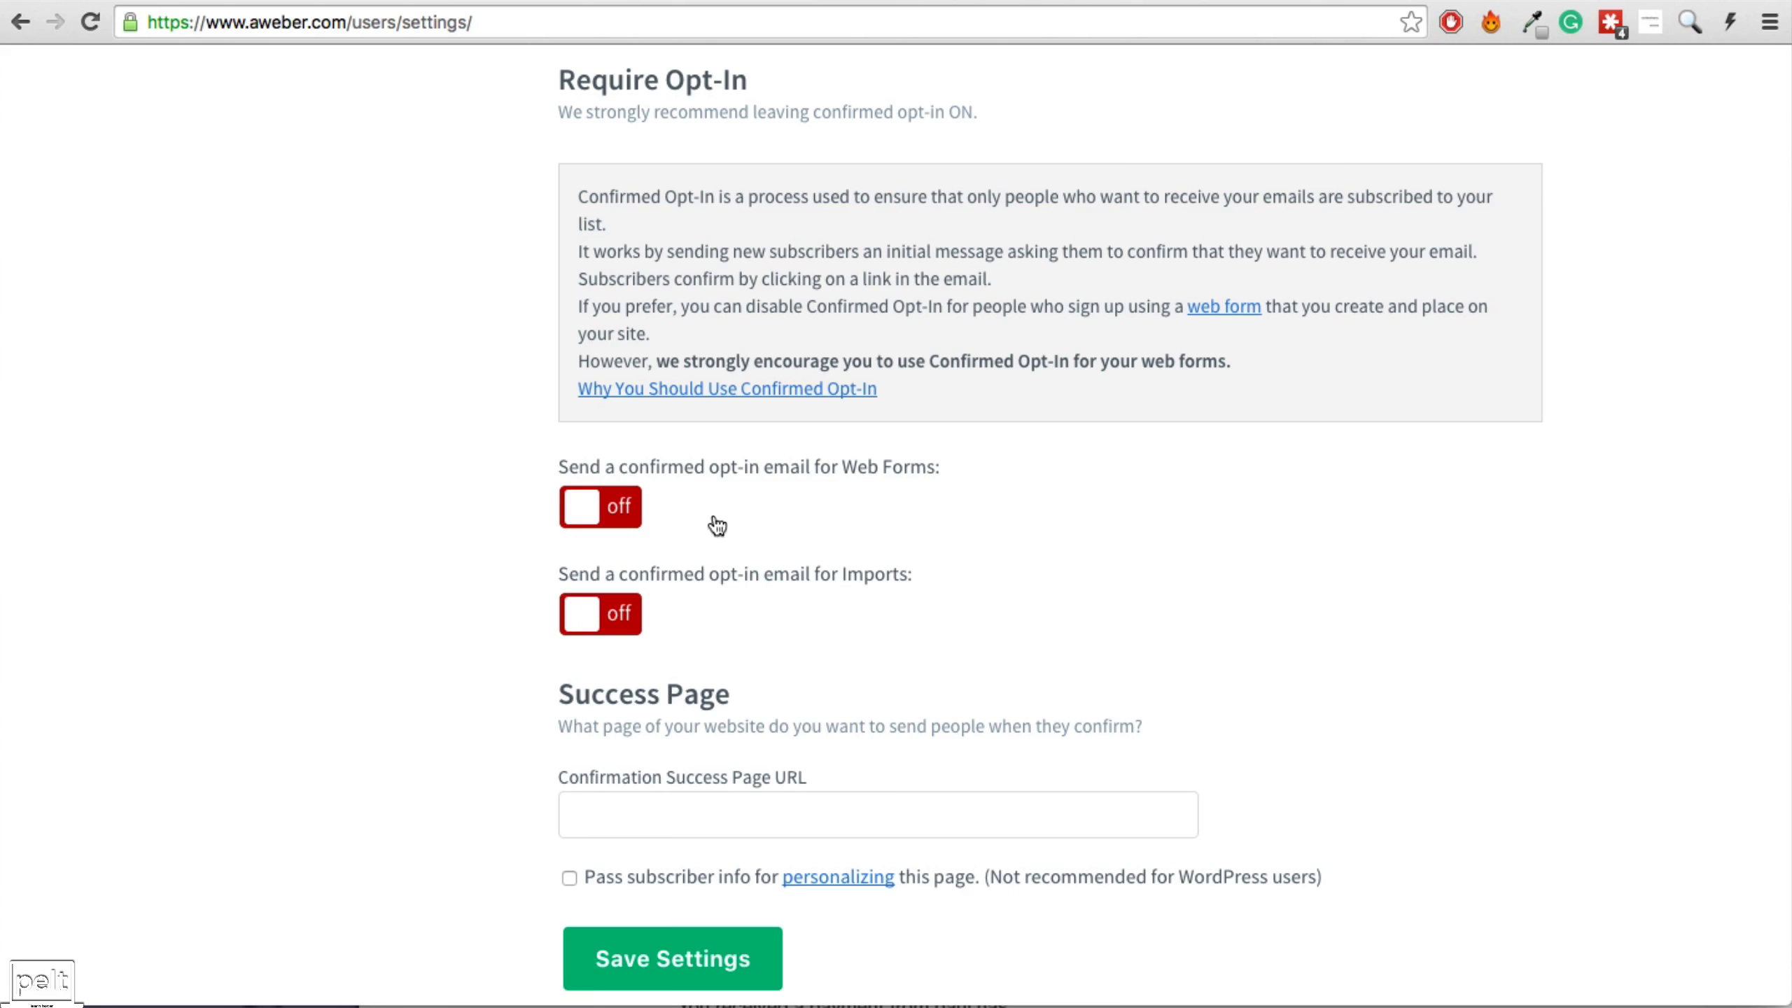
click(579, 525)
click(652, 688)
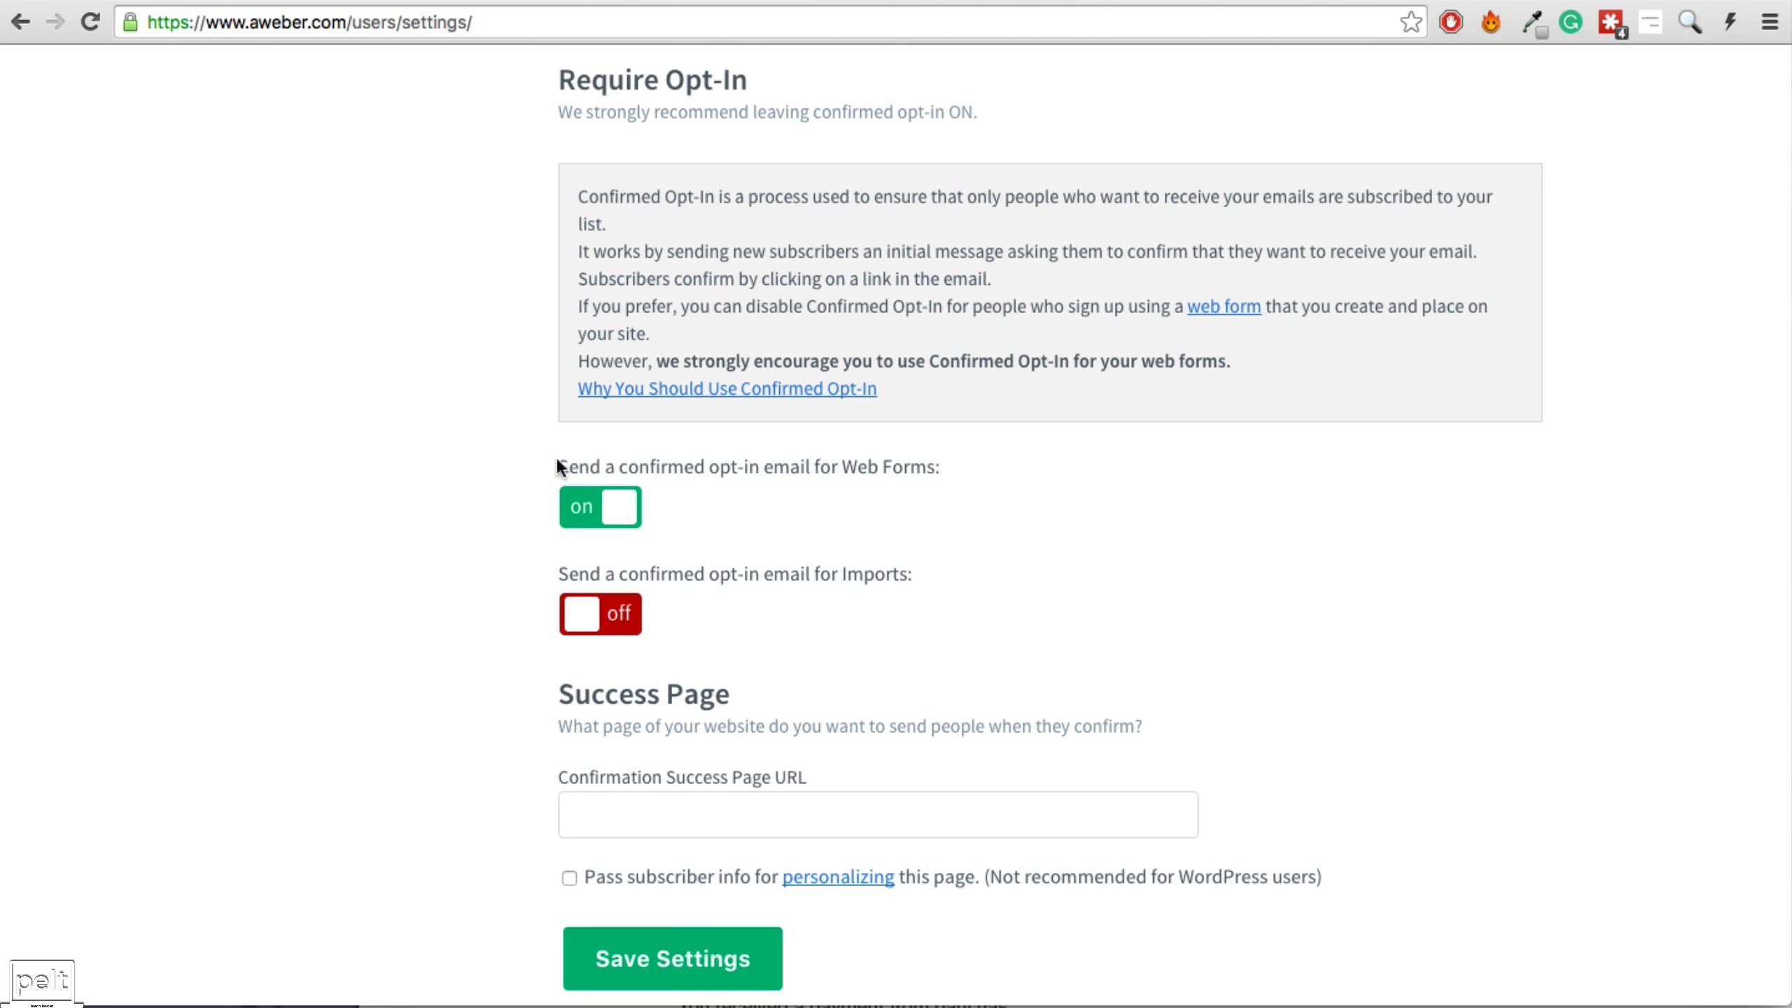
scroll(639, 494, down, 1)
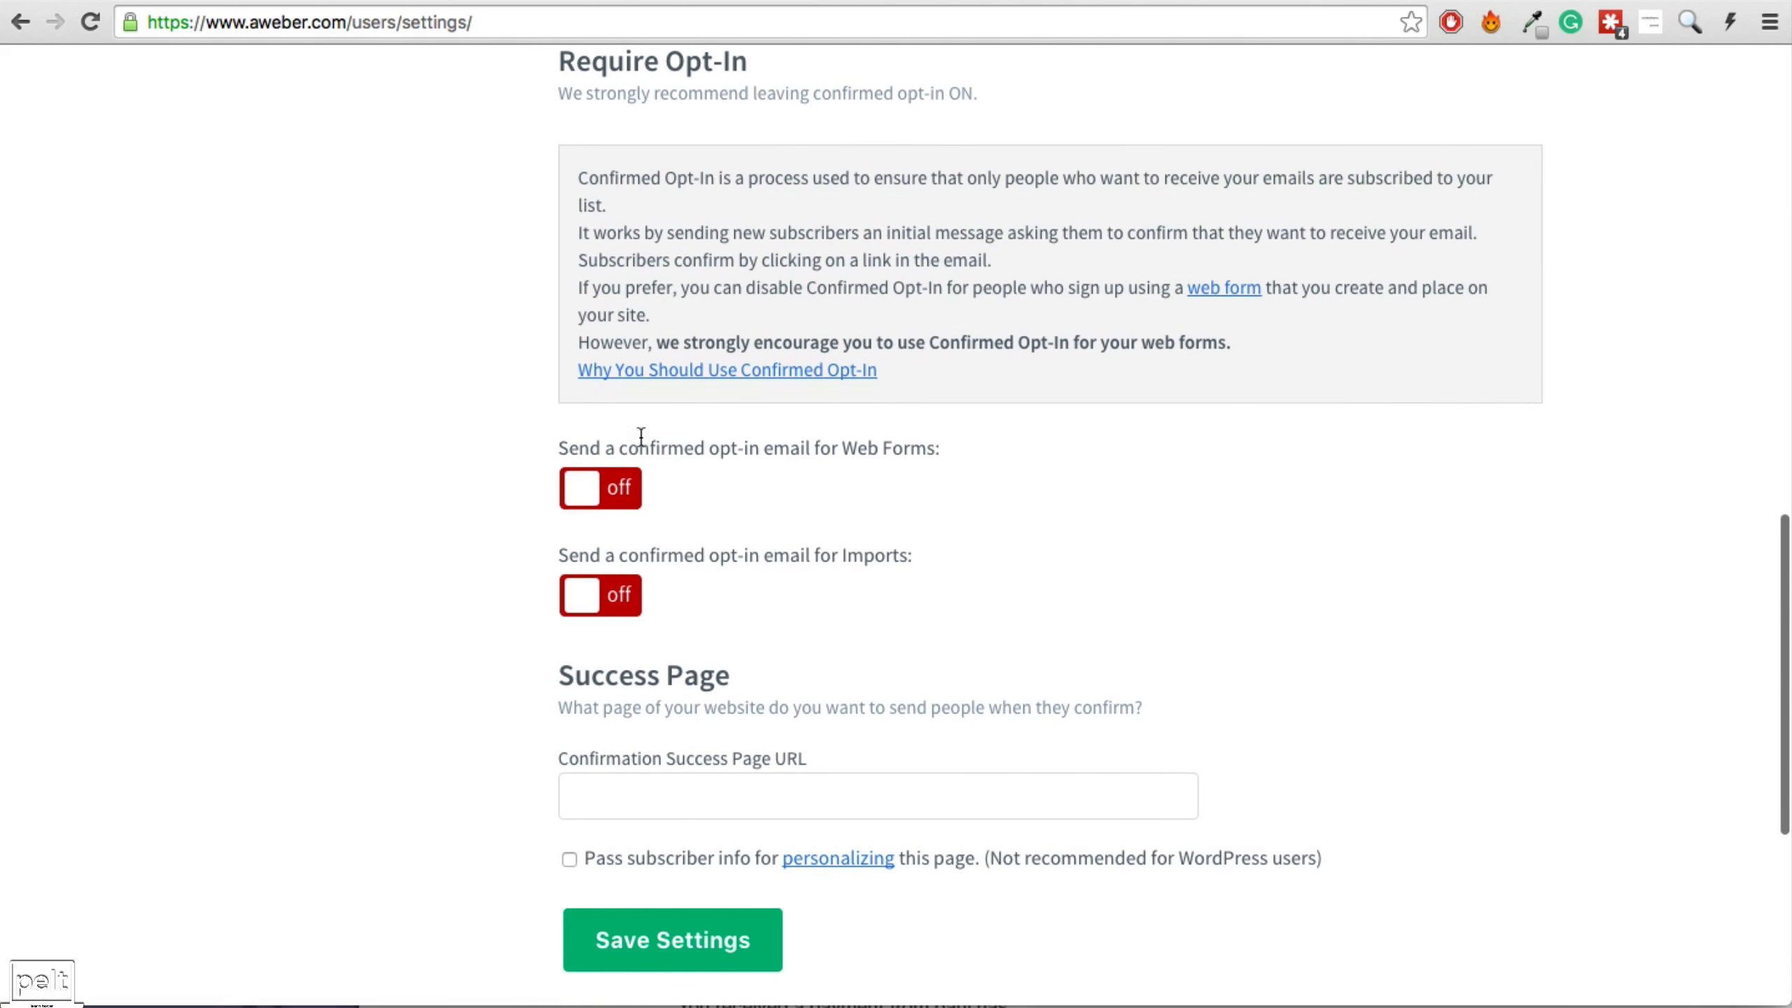
scroll(644, 506, up, 10)
scroll(709, 698, down, 8)
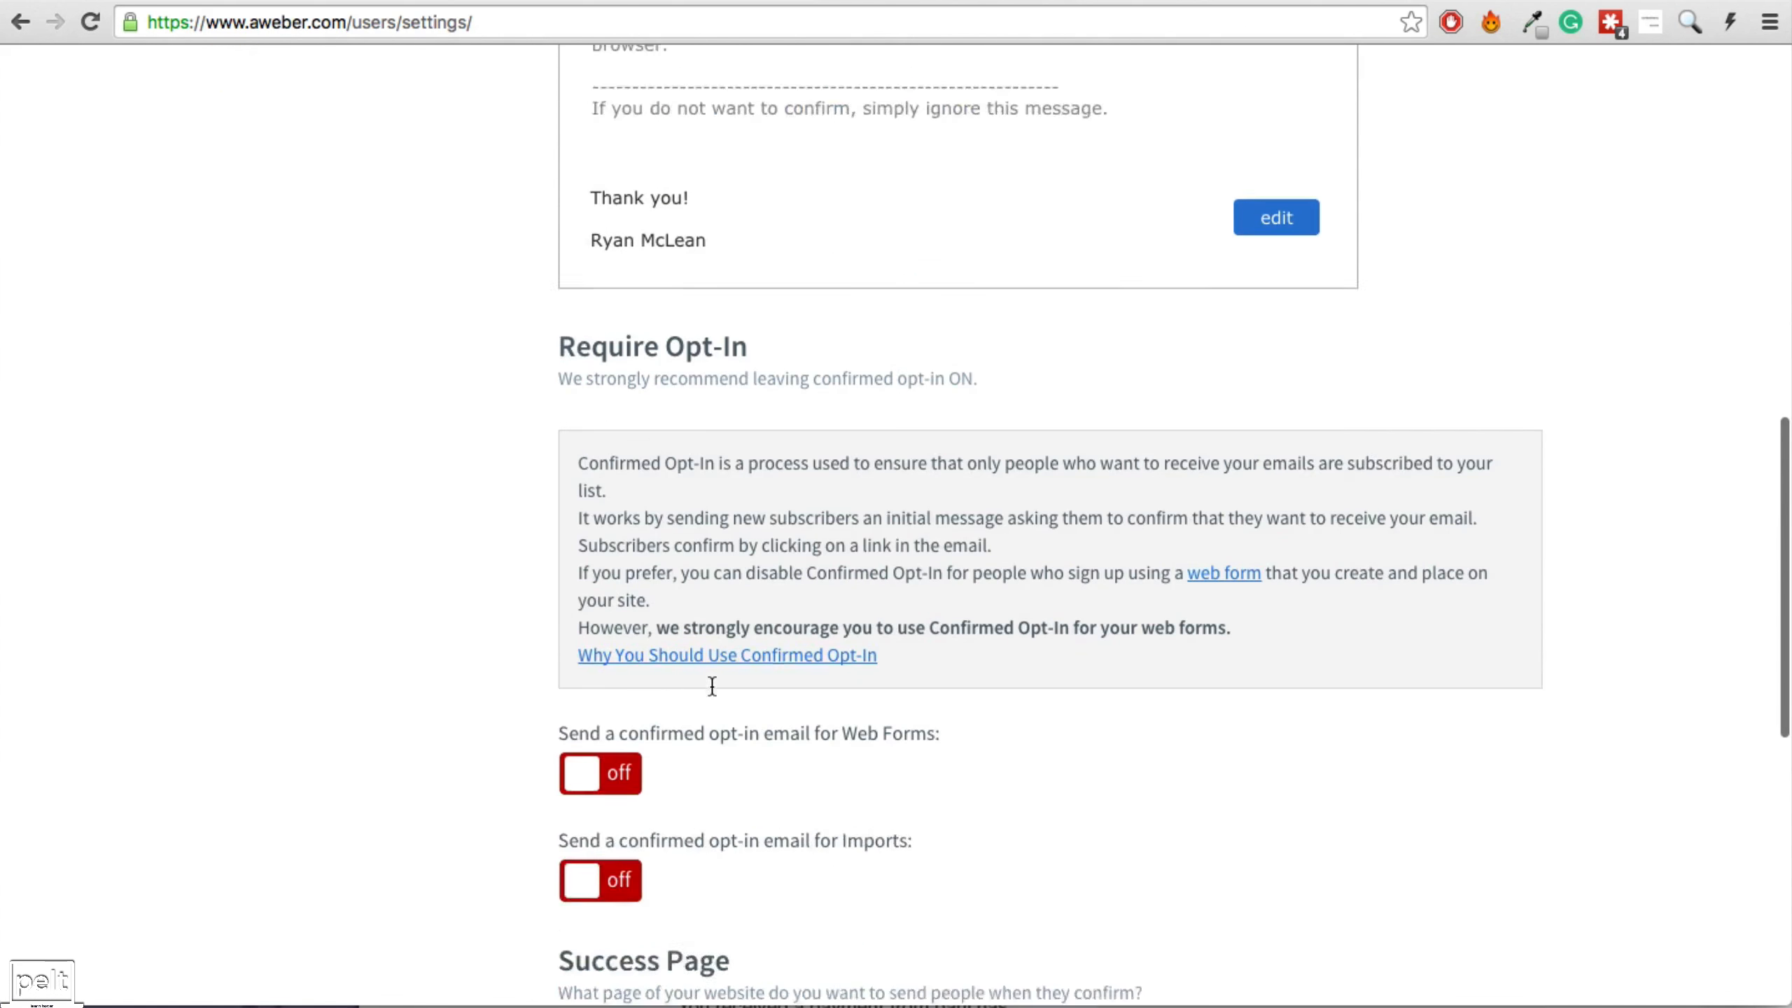
scroll(632, 706, down, 8)
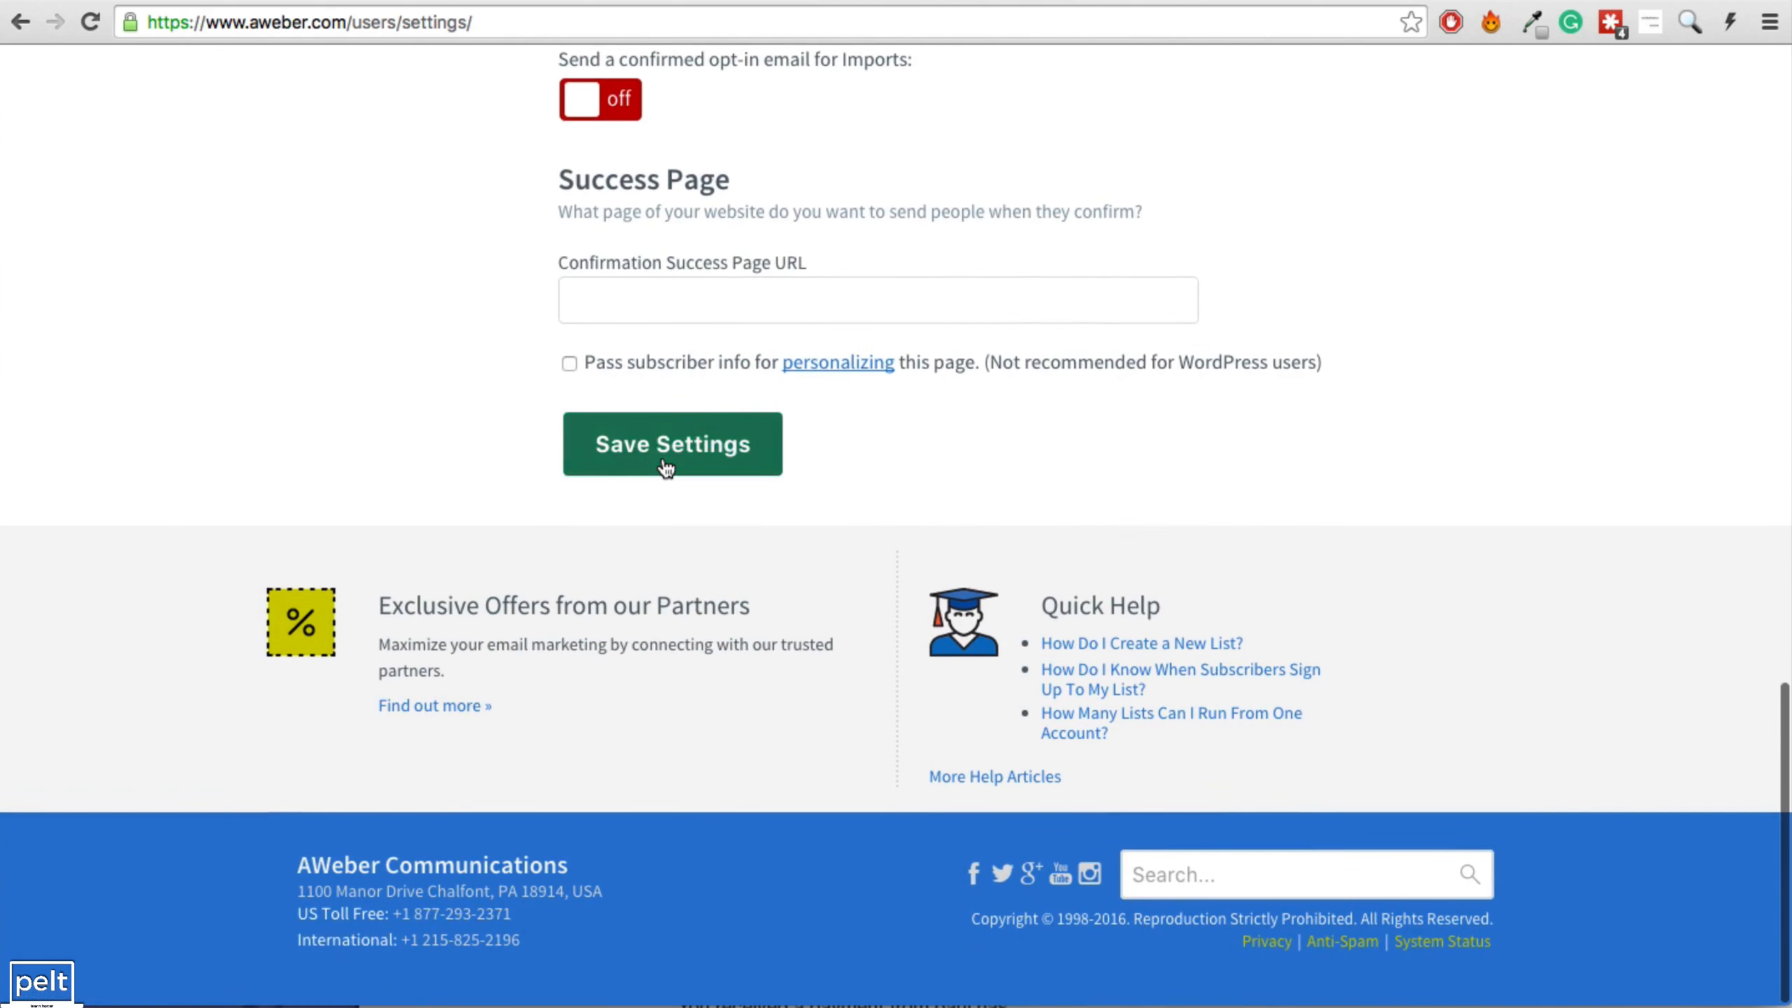
click(663, 462)
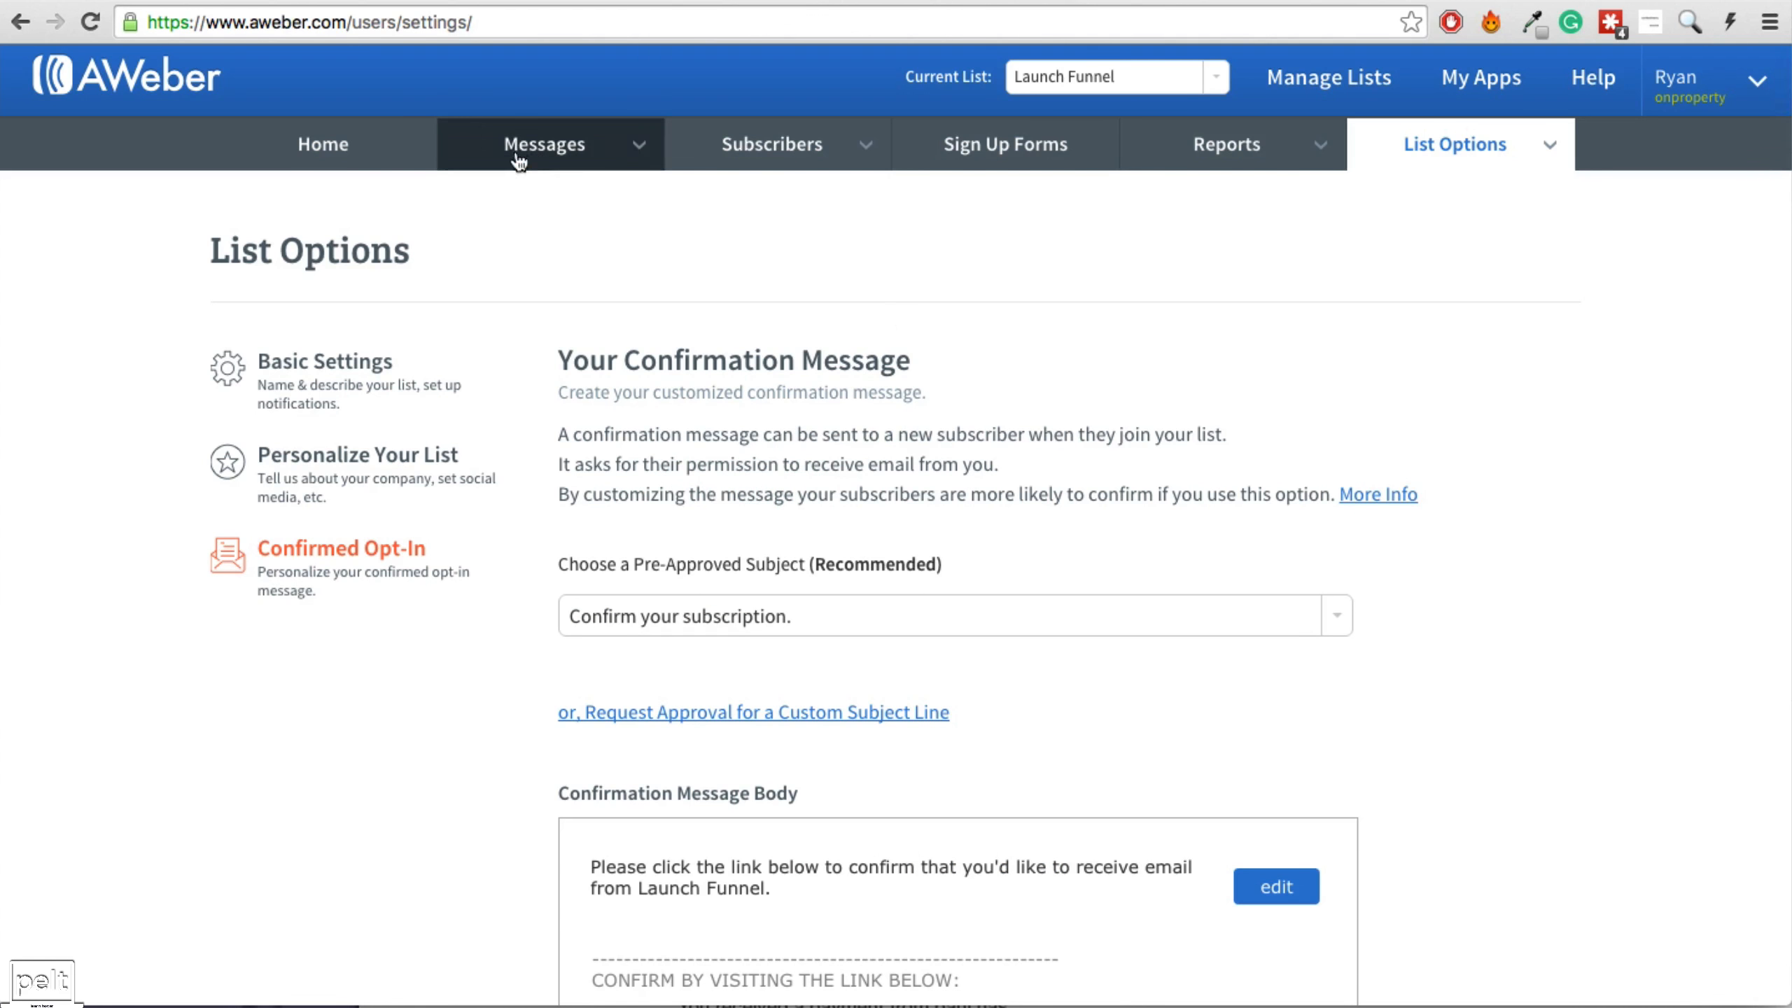
Add HTML follow-up message 1, 'NEW VIDEO Help You Find Positive Cash Flow Properties', sent immediately.
mouse_move(596, 144)
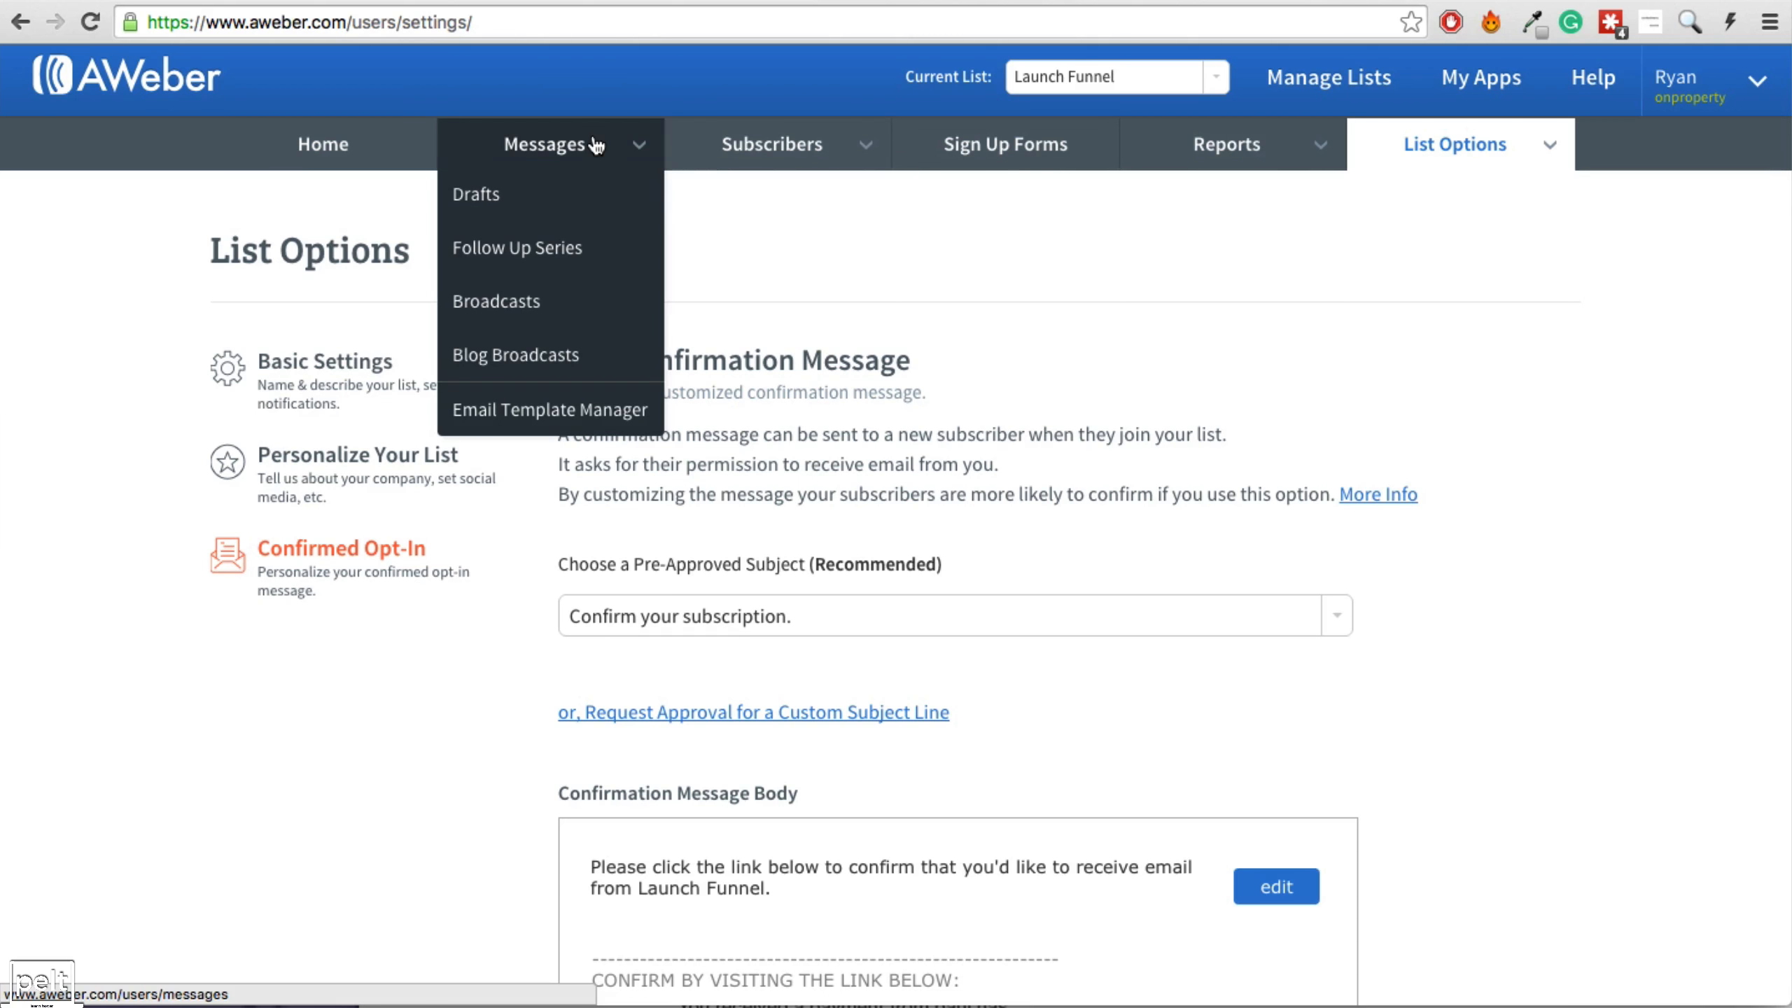
click(504, 260)
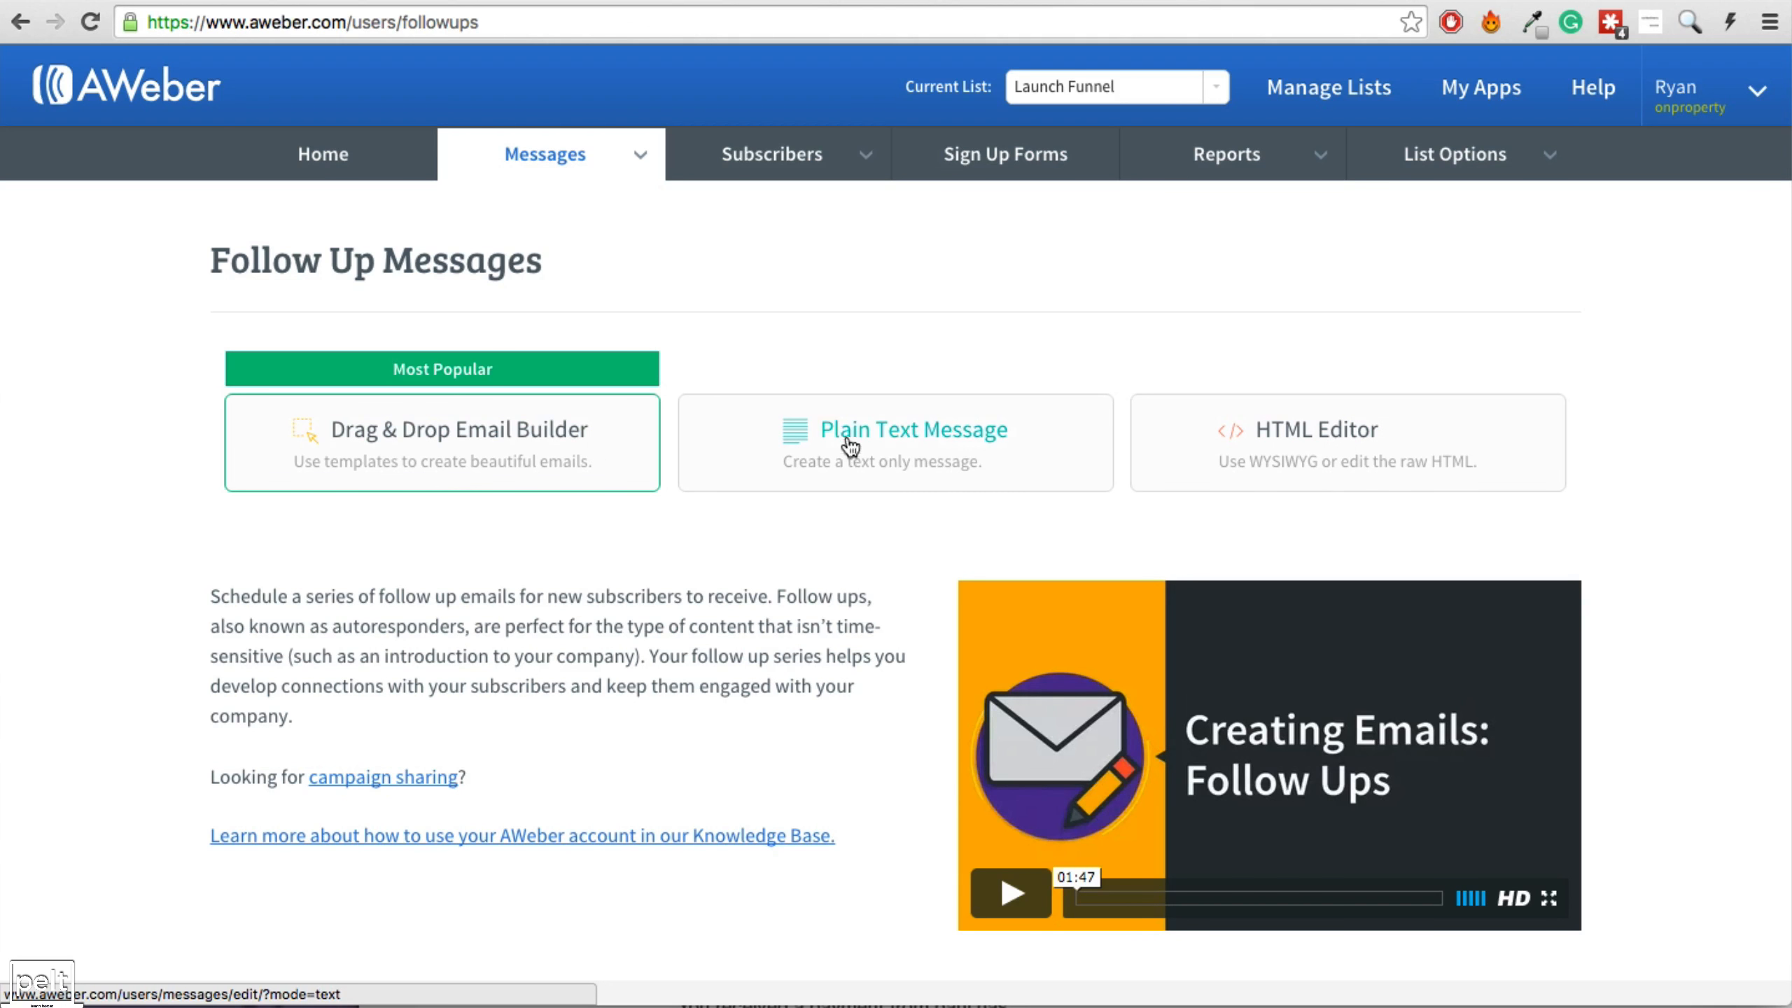
click(1319, 443)
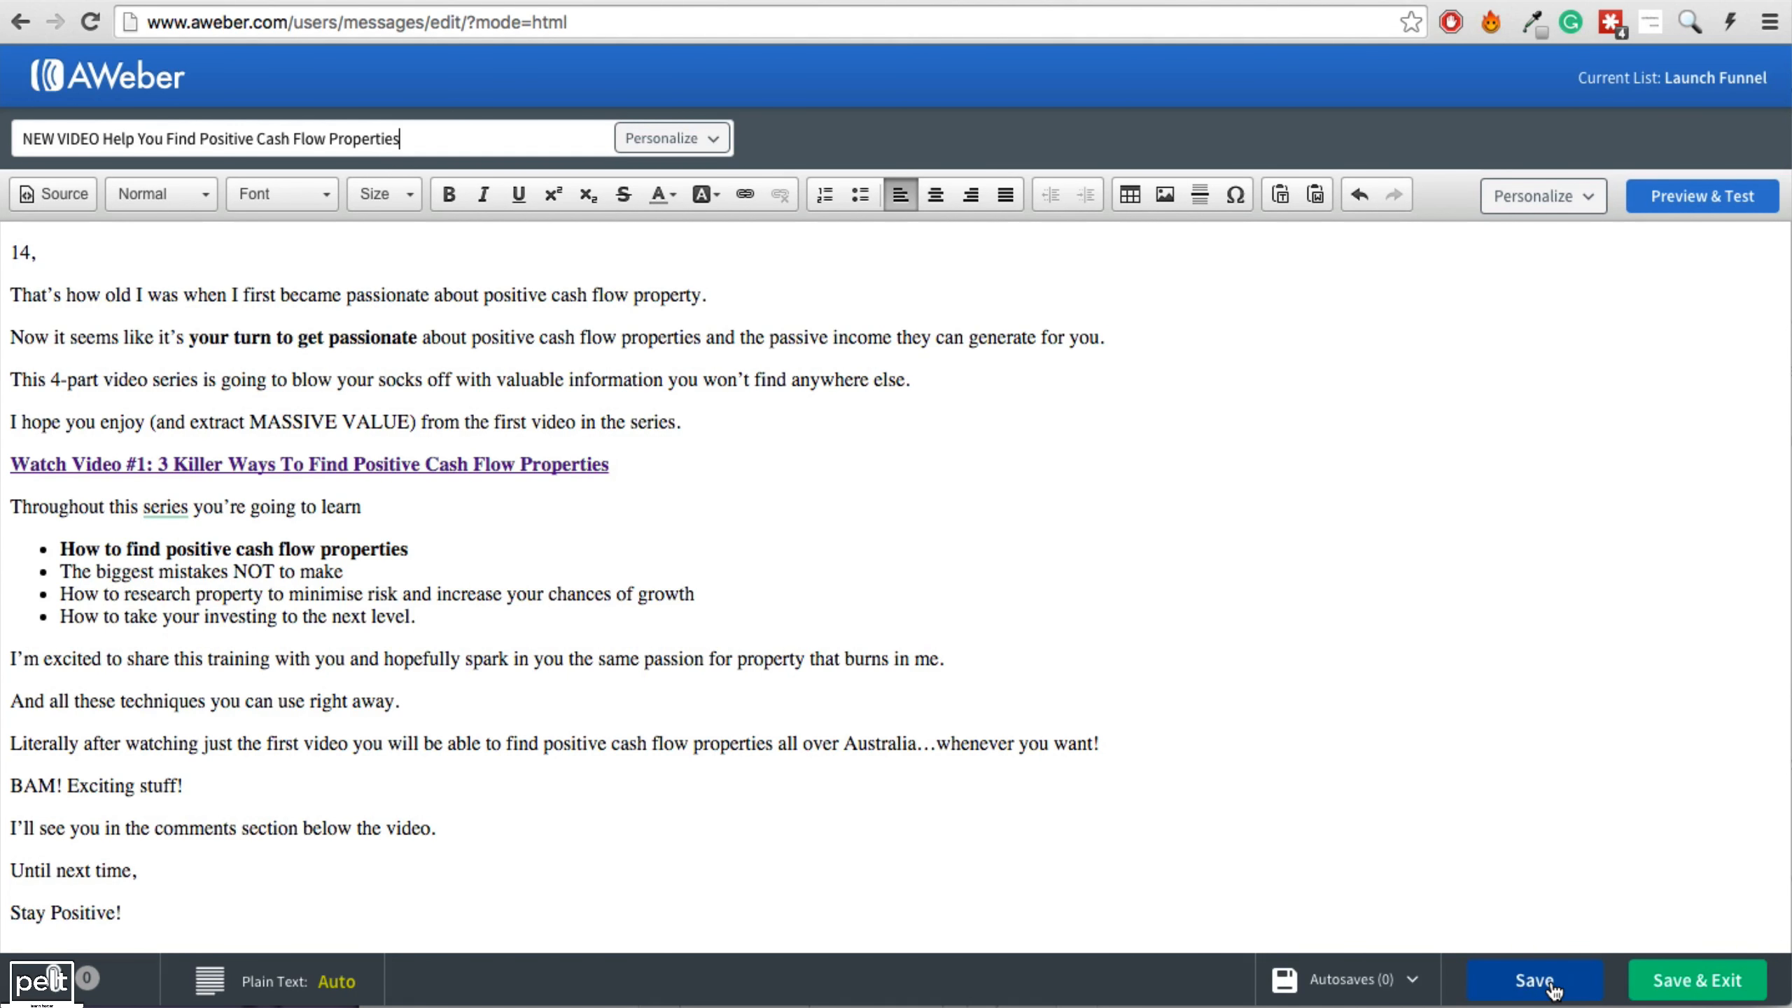
click(1695, 986)
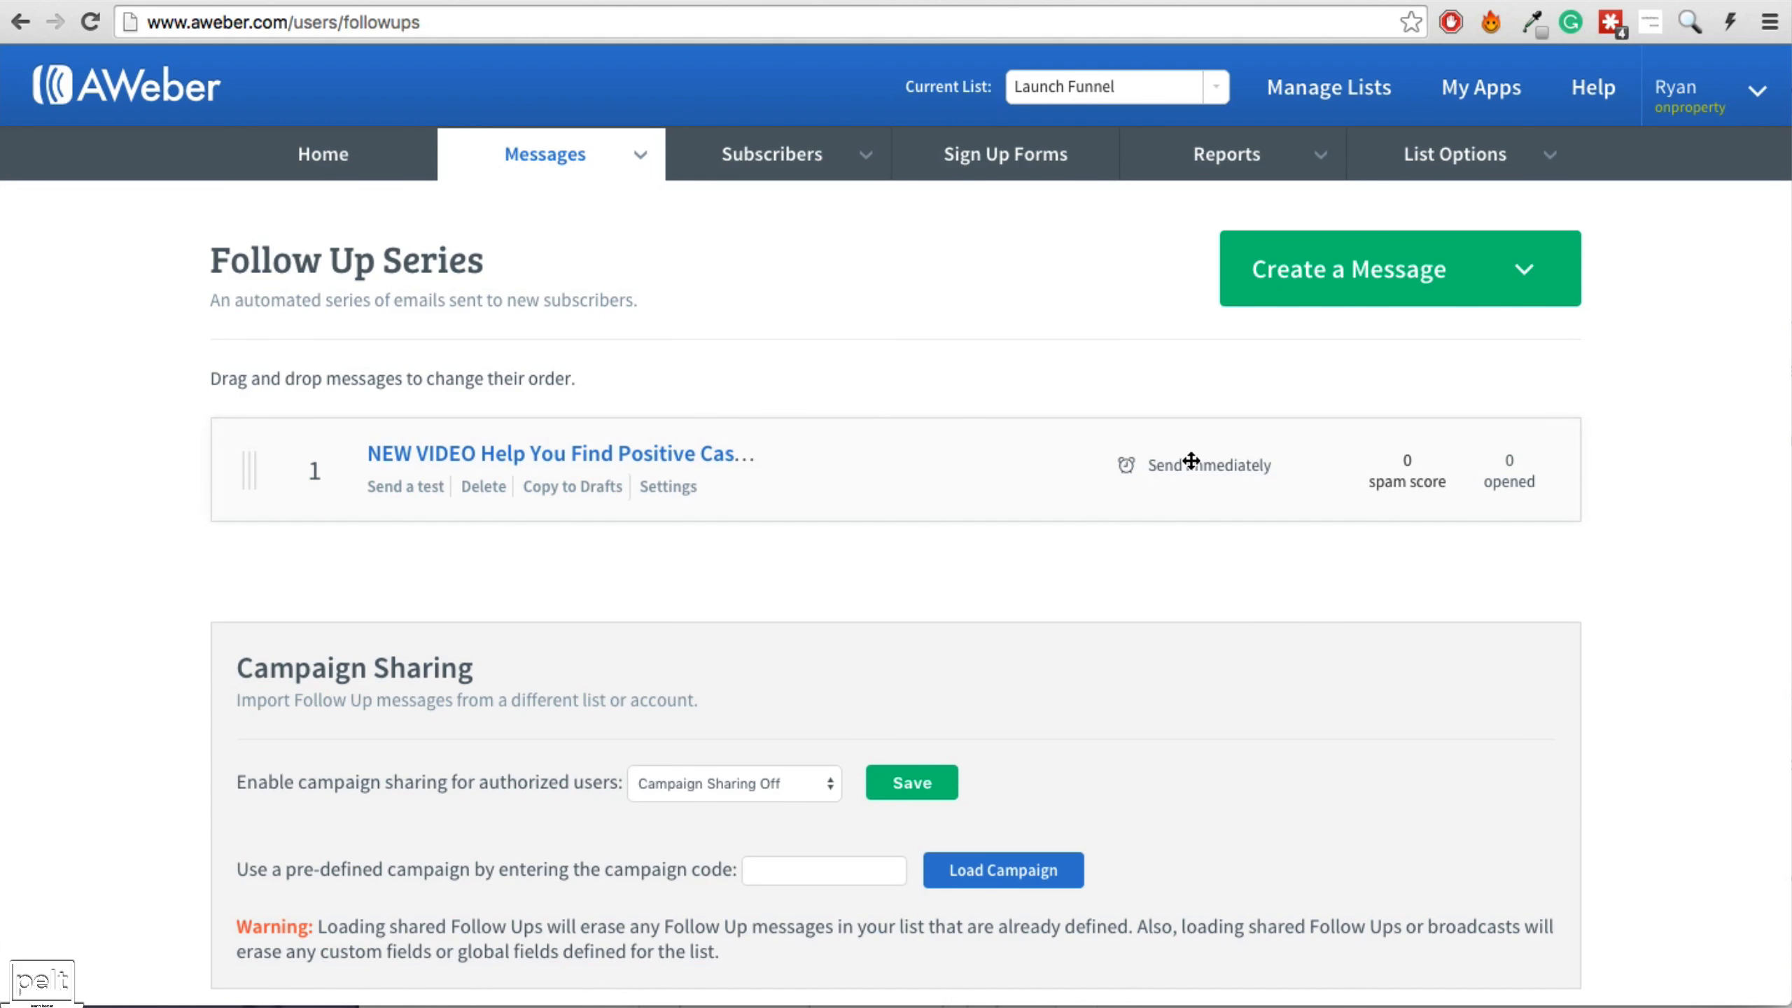
Begin another HTML follow-up message, then reload the AWeber home page.
click(1490, 286)
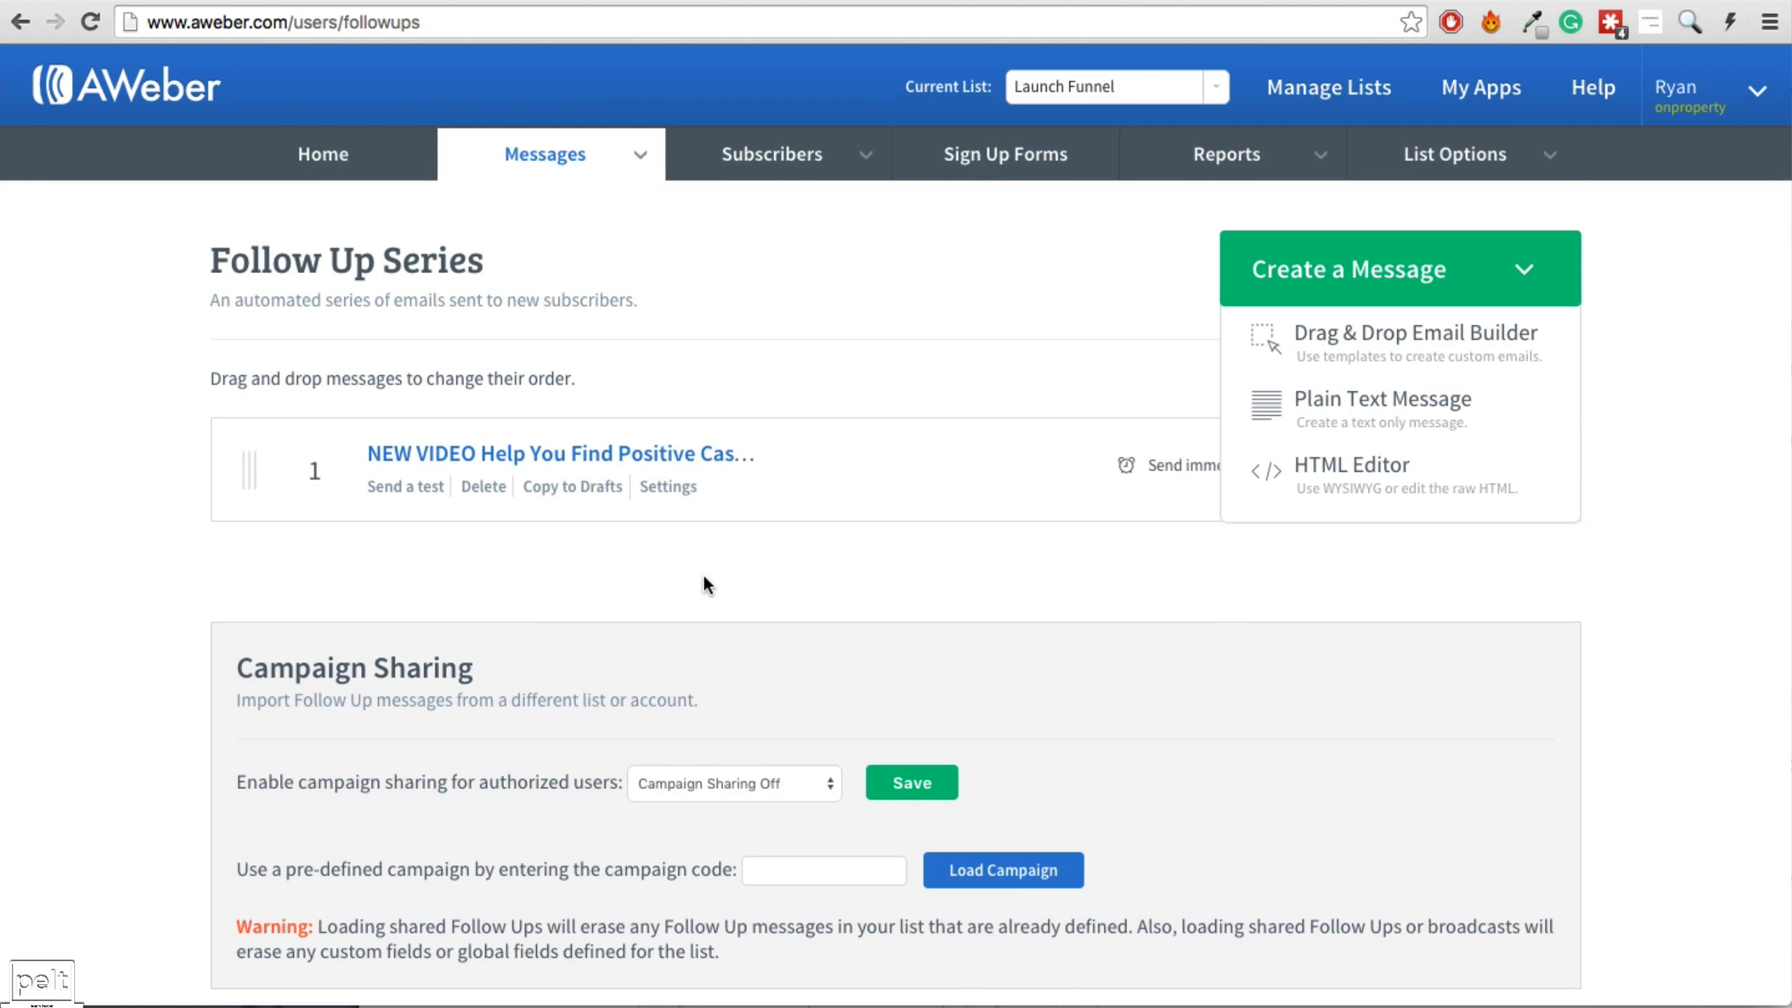
click(1316, 486)
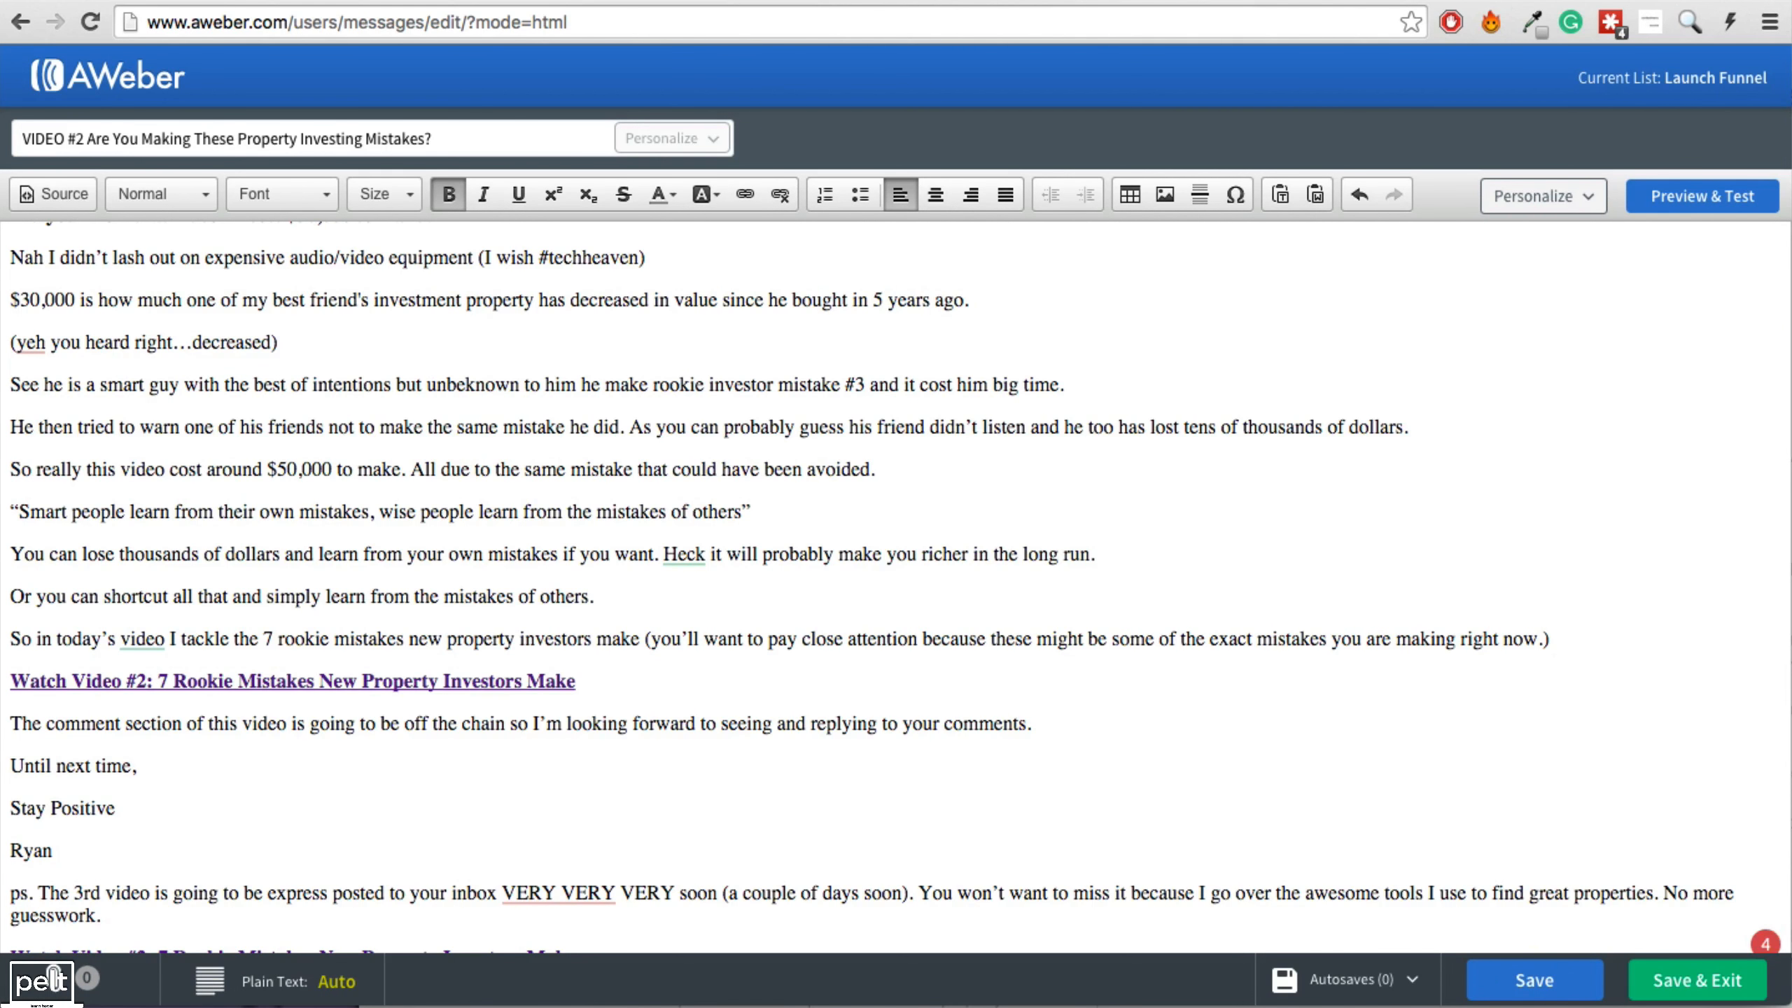
drag(288, 21, 694, 37)
key(BackSpace)
key(Return)
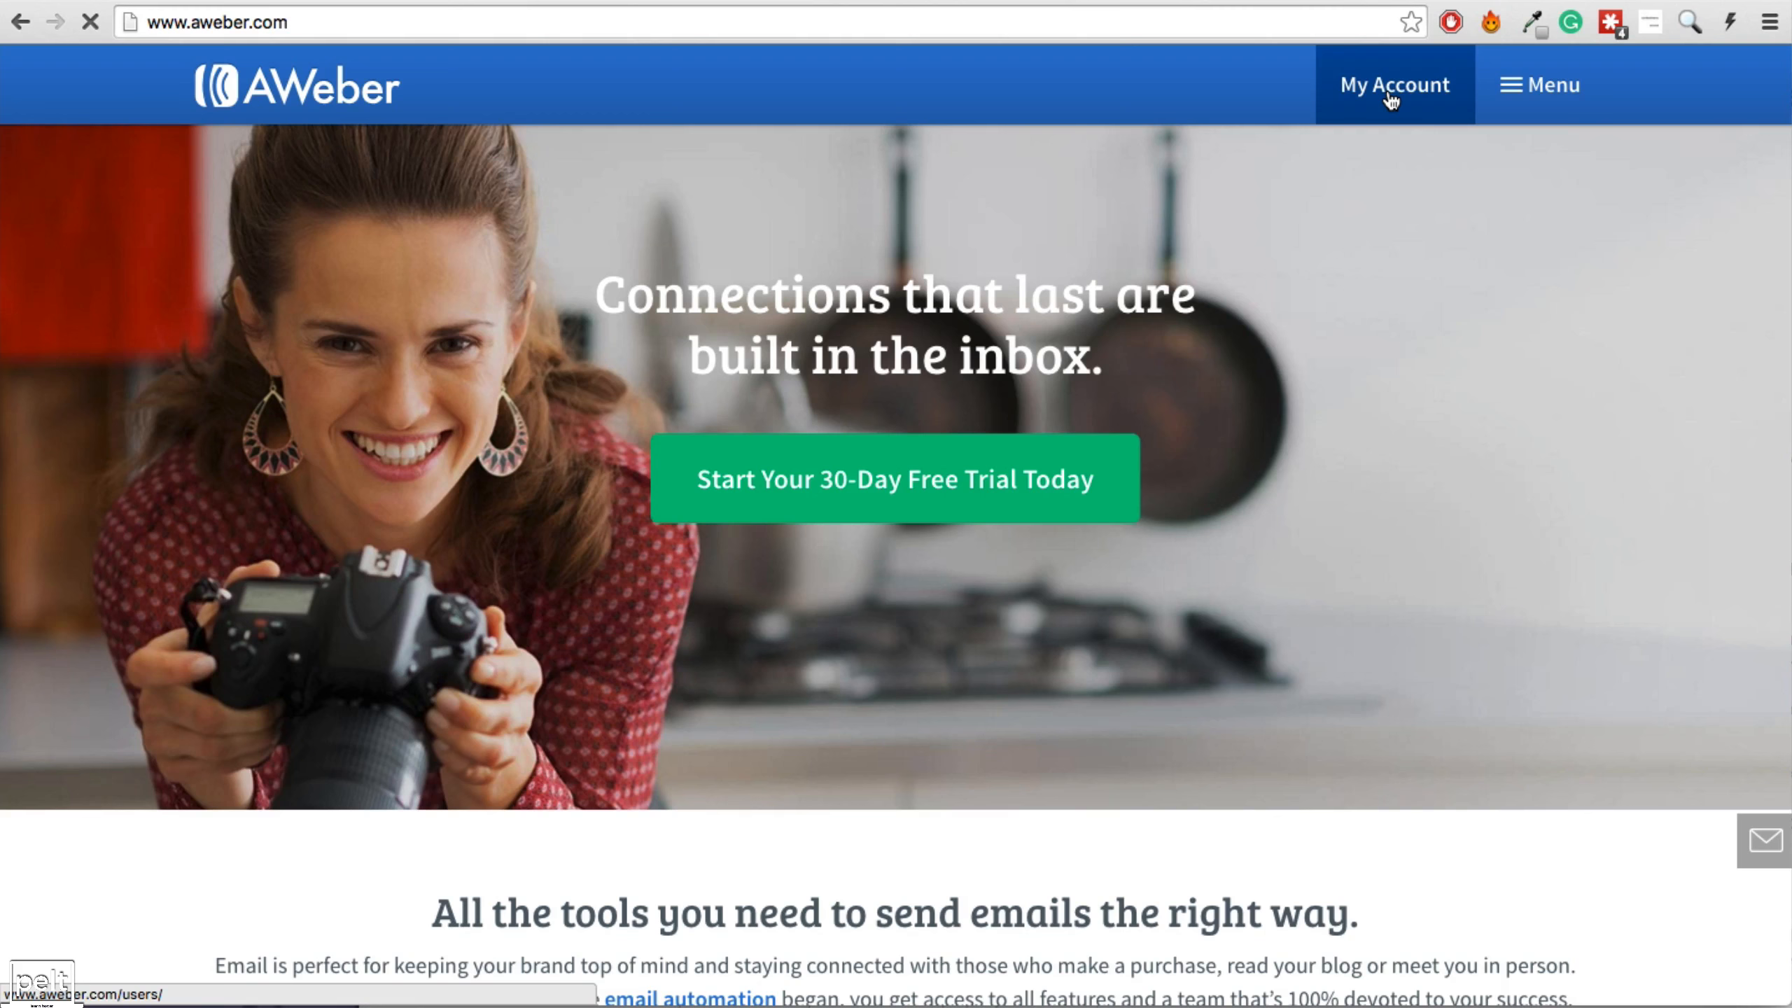
From Drafts, add the VIDEO #2 draft to the follow-up series at a 1-day interval.
click(1392, 95)
click(548, 203)
click(920, 451)
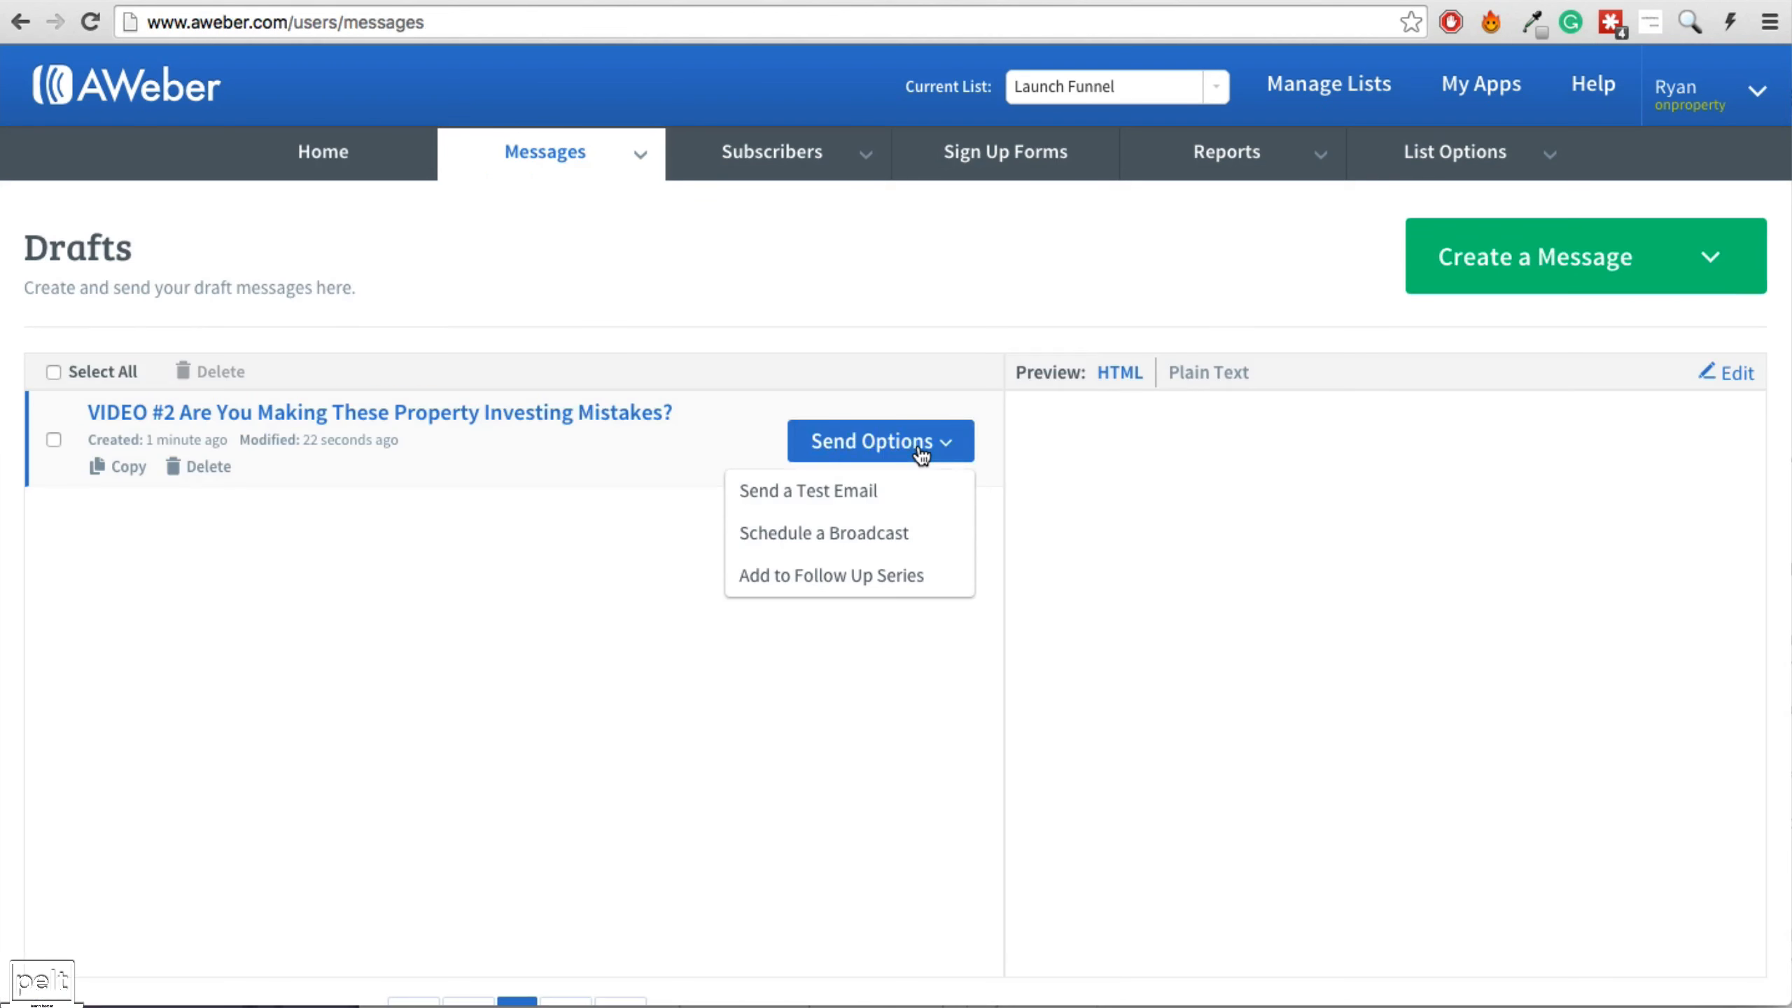
click(818, 586)
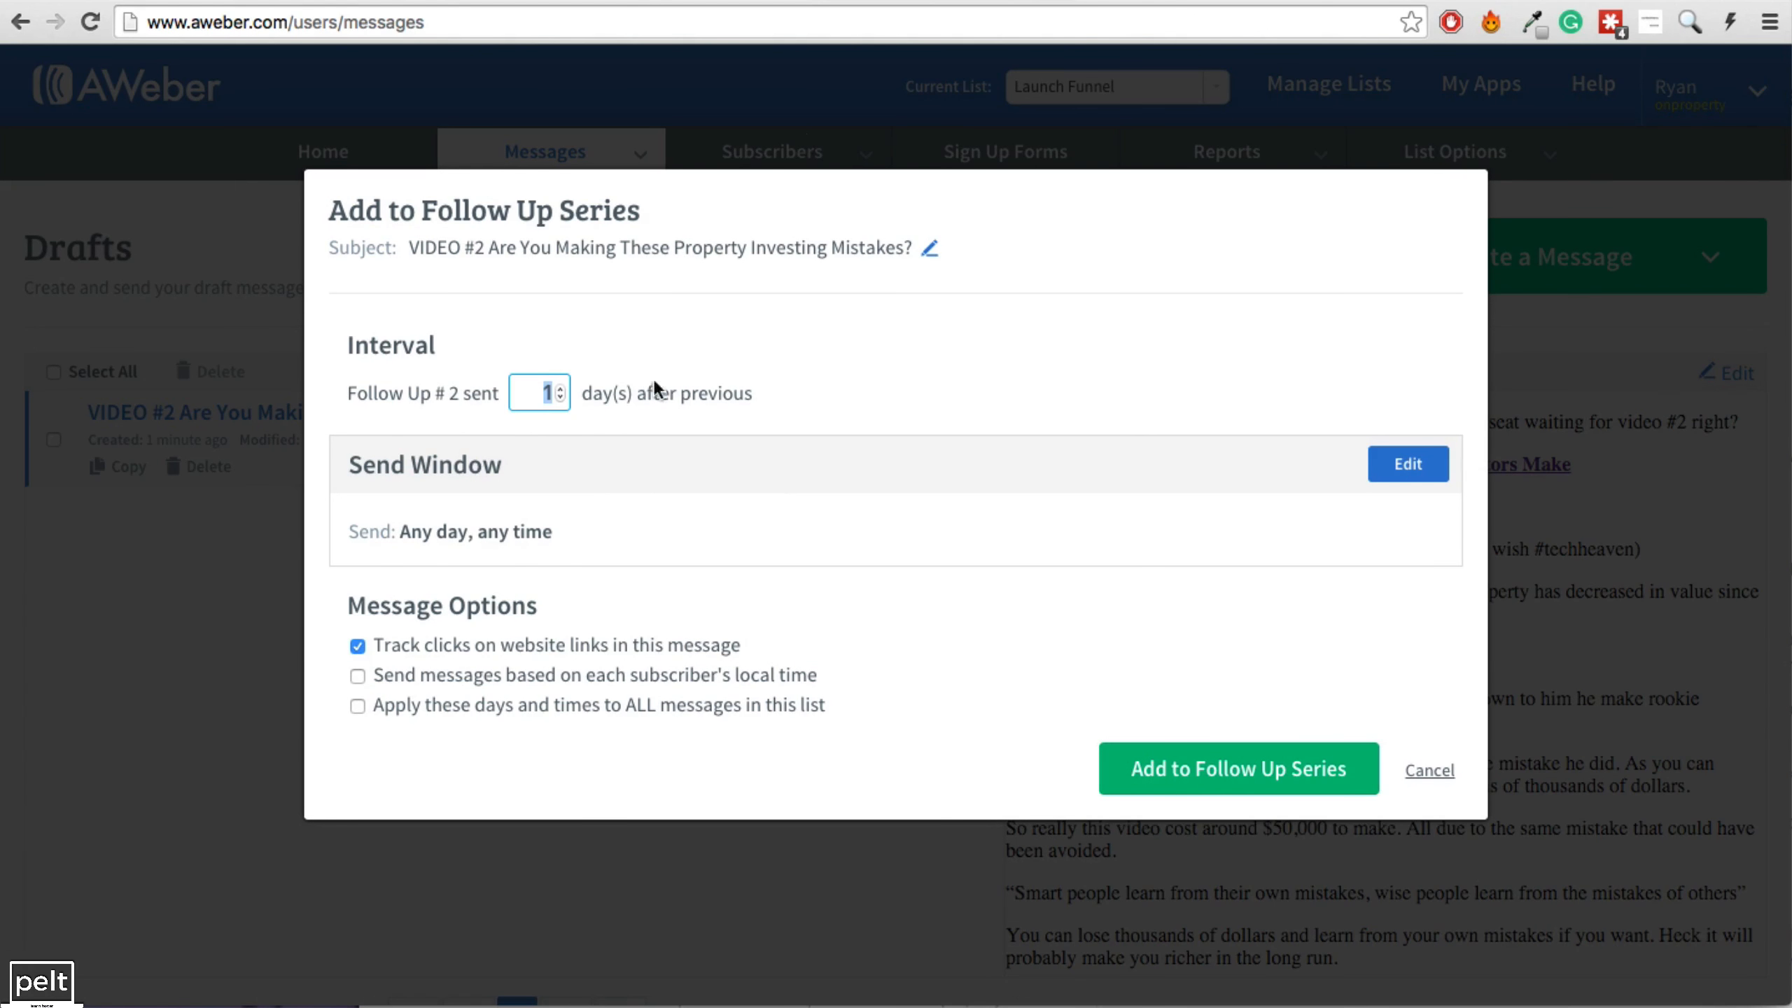
key(ctrl+Tab)
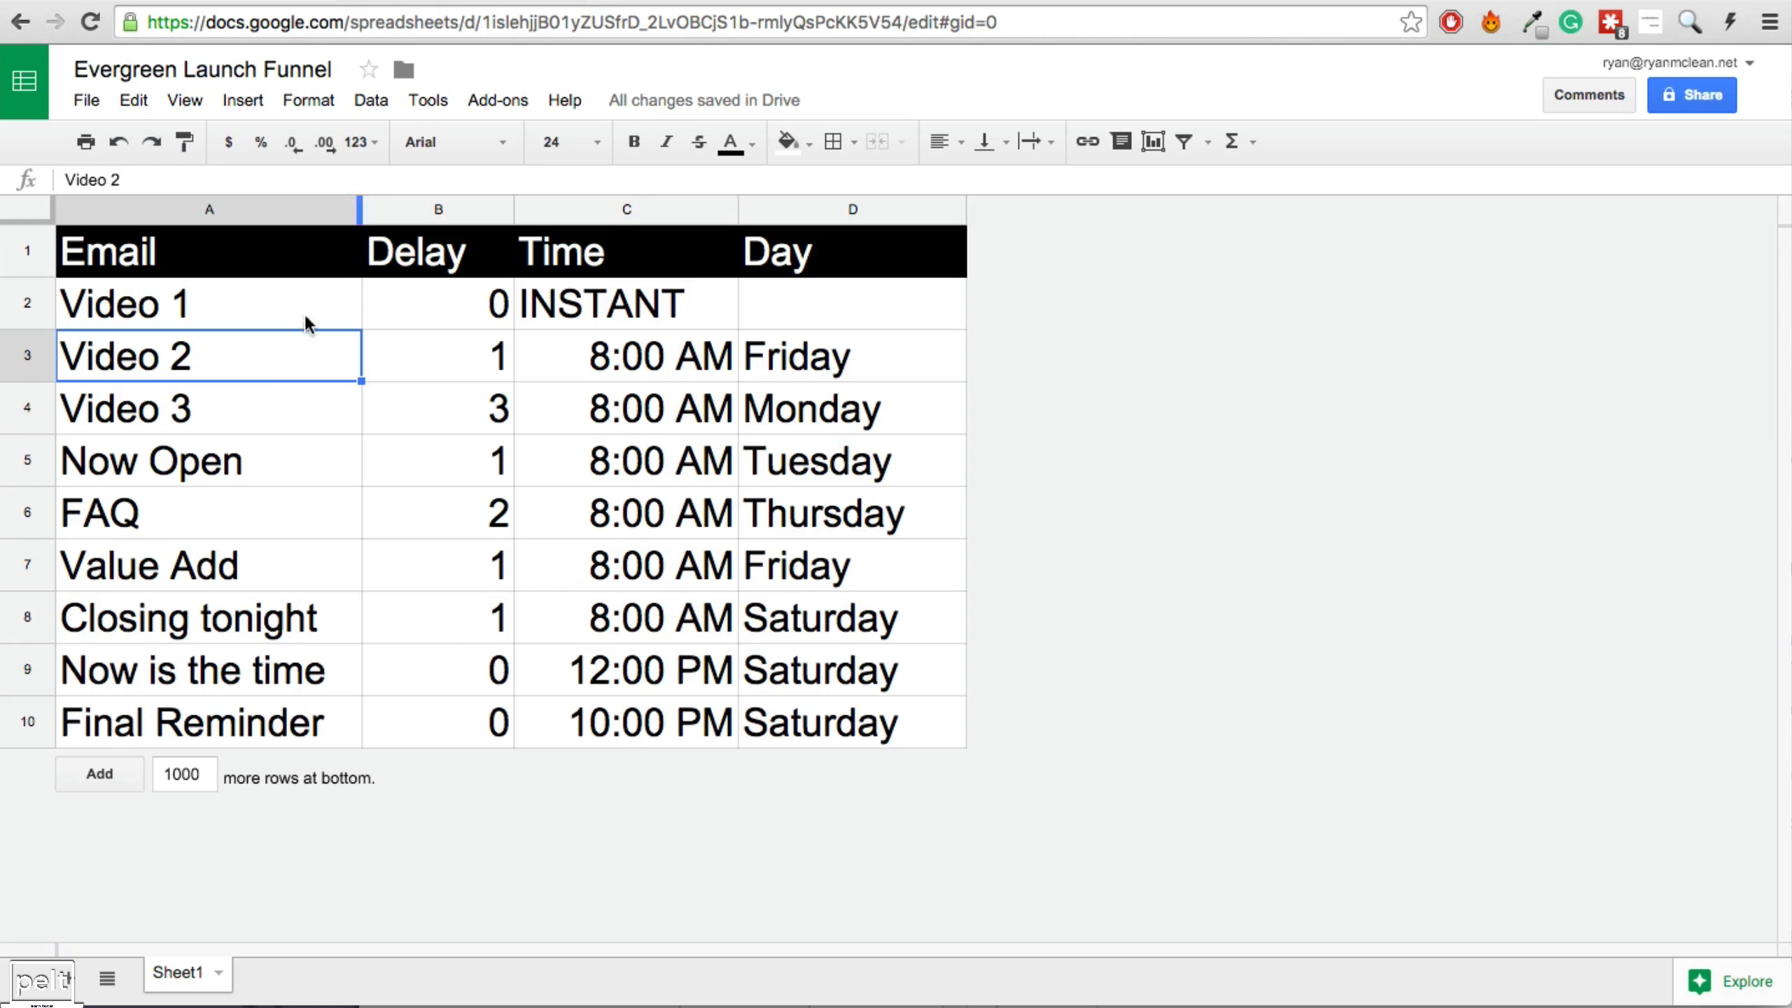
click(465, 368)
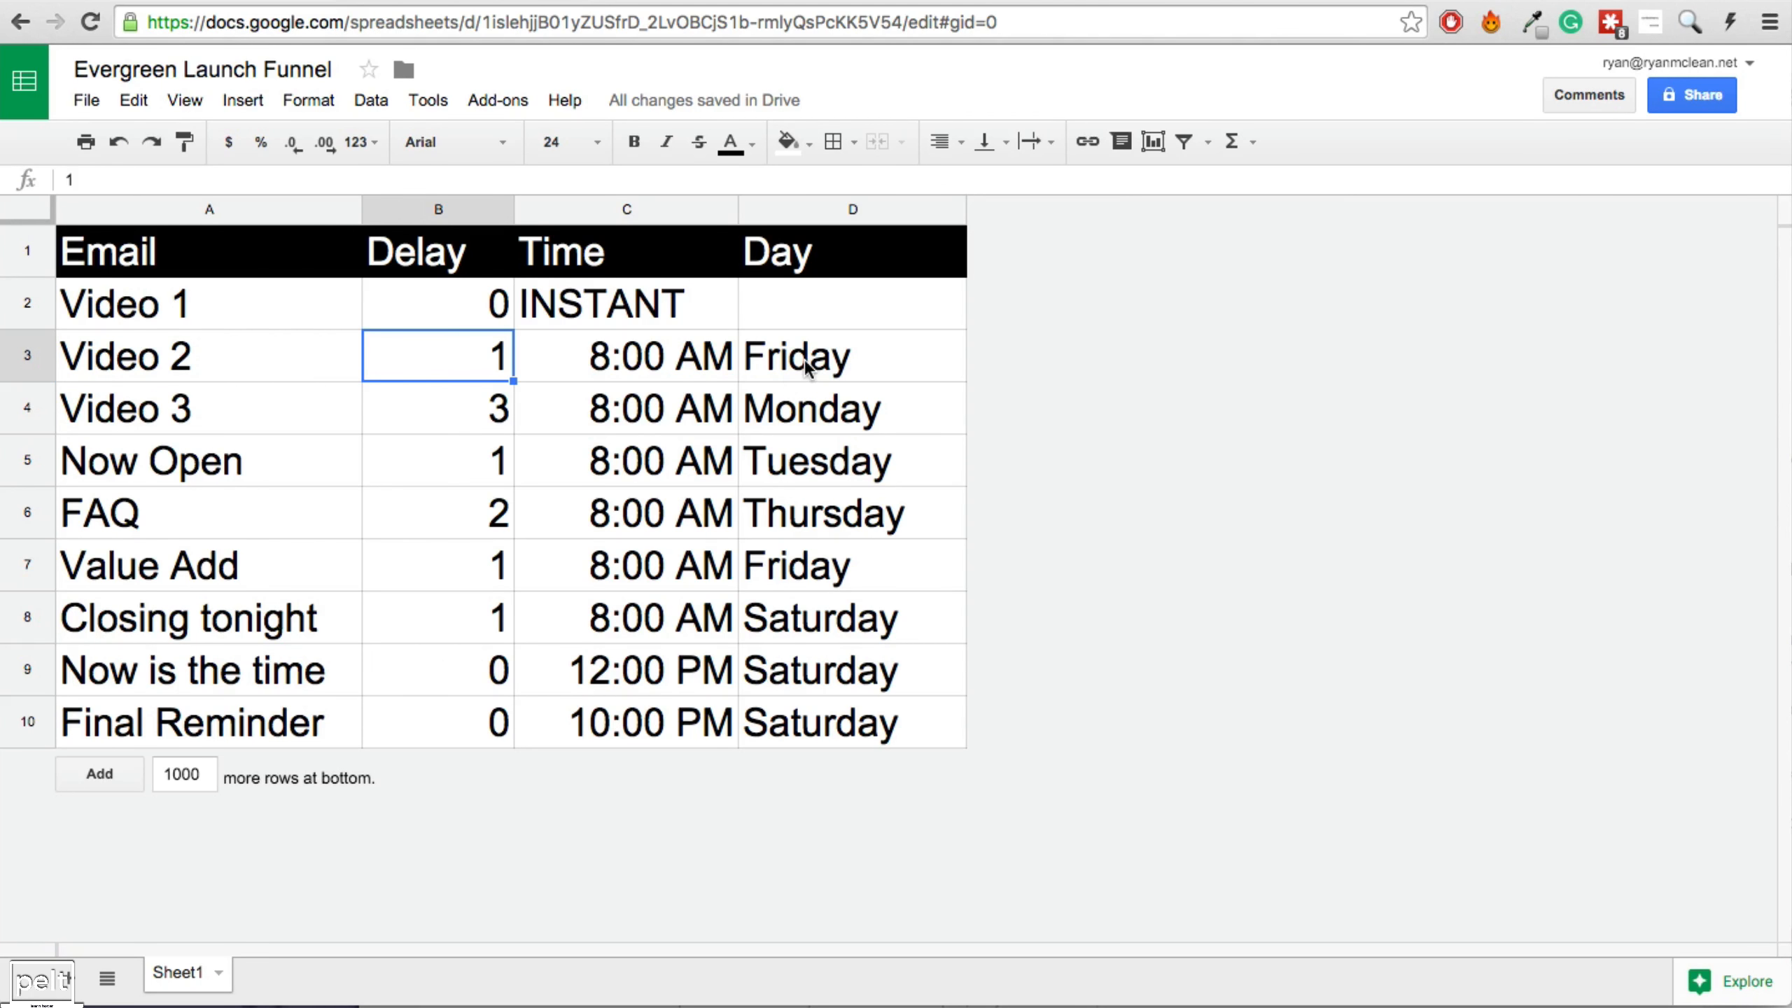
click(788, 385)
click(726, 357)
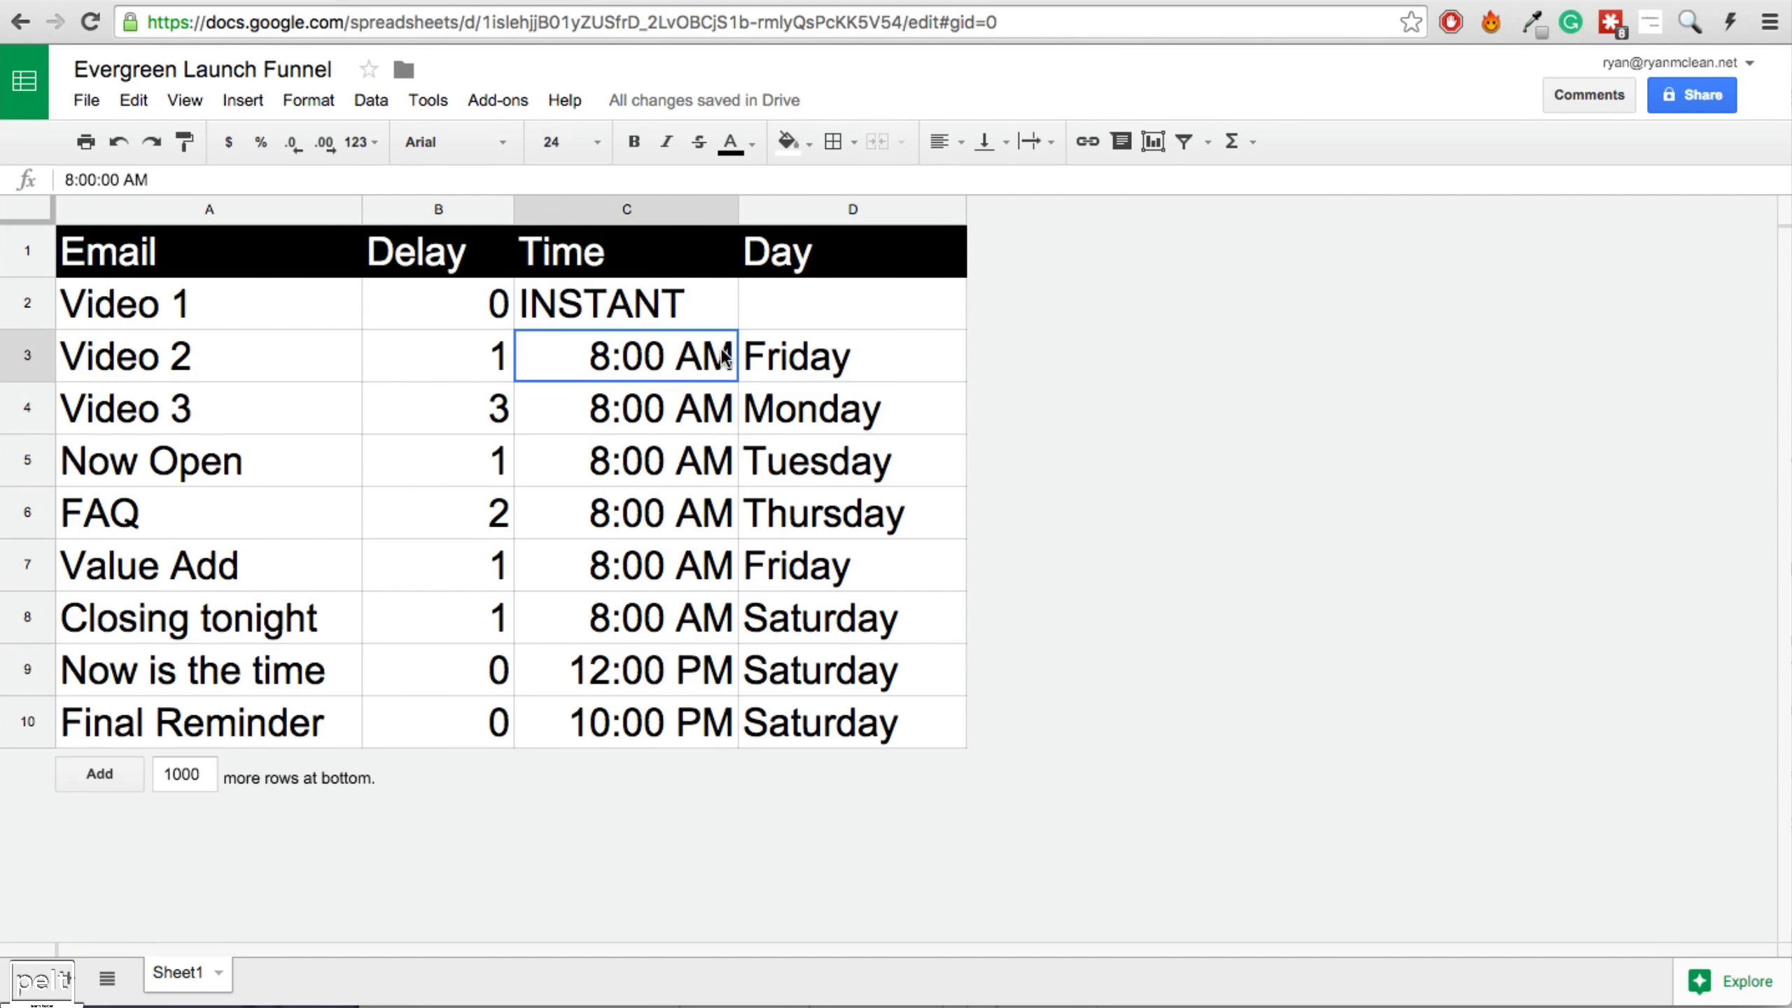
click(780, 361)
key(ctrl+Tab)
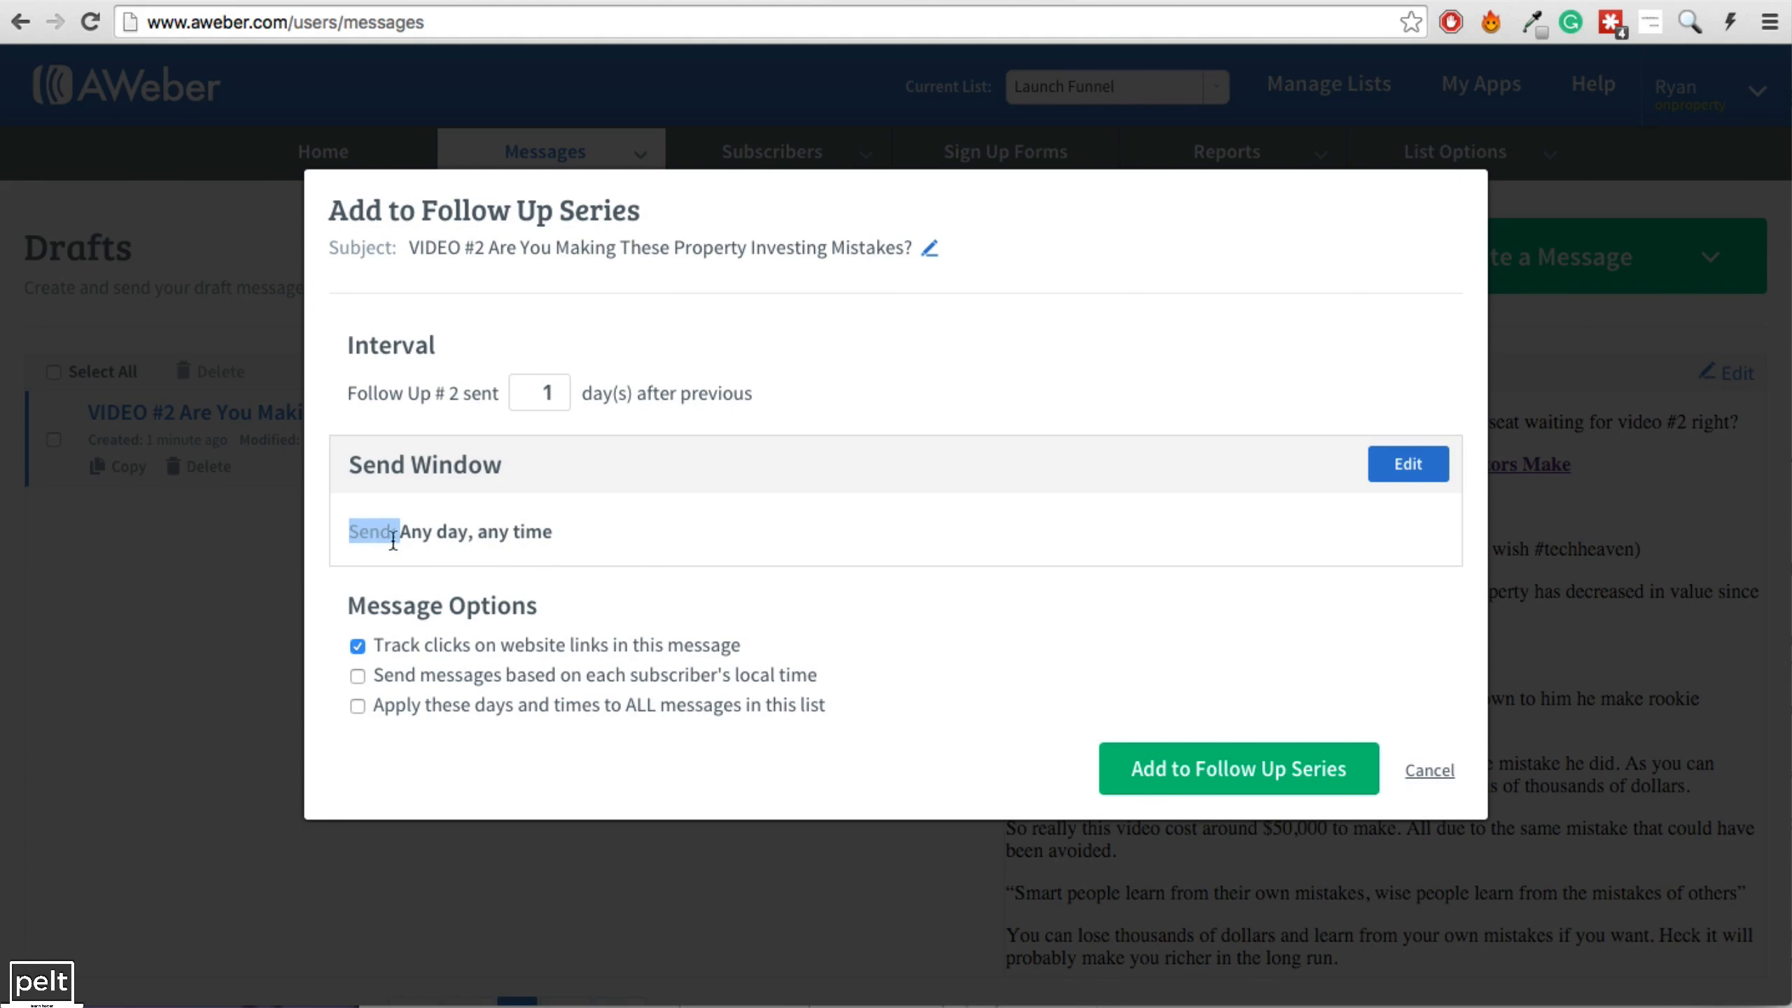
Limit VIDEO #2's send window to Fridays only.
click(410, 530)
click(1407, 466)
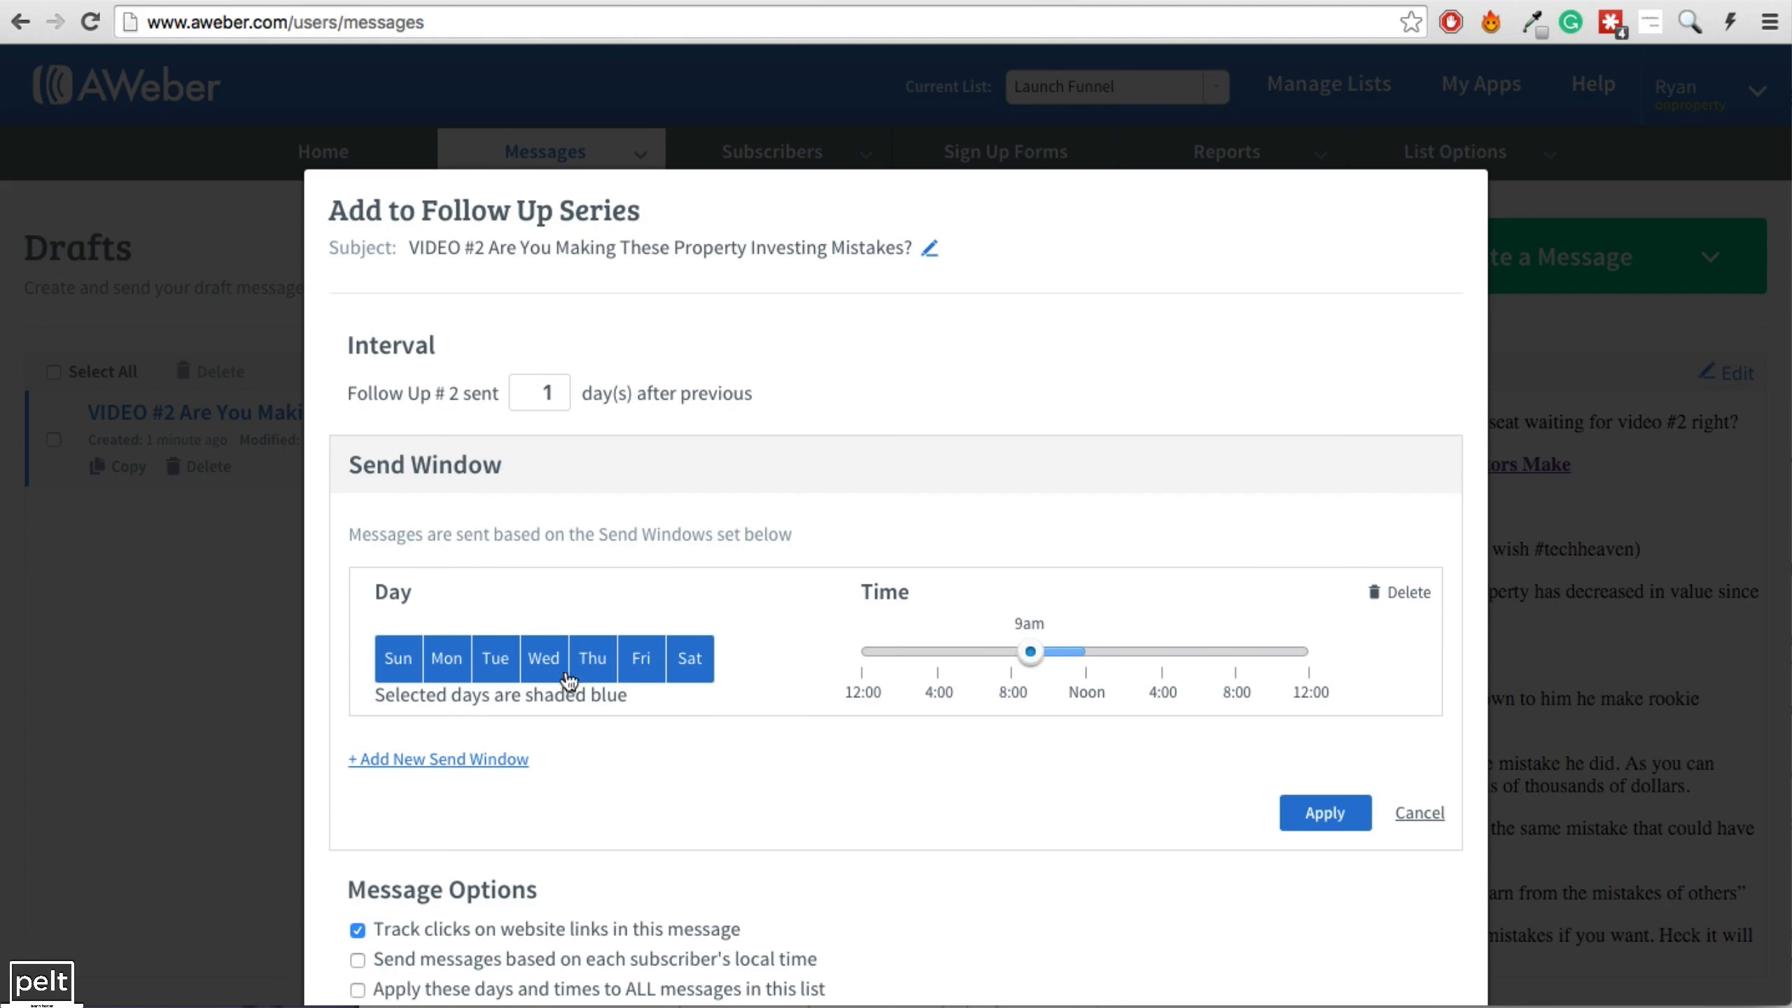
click(641, 665)
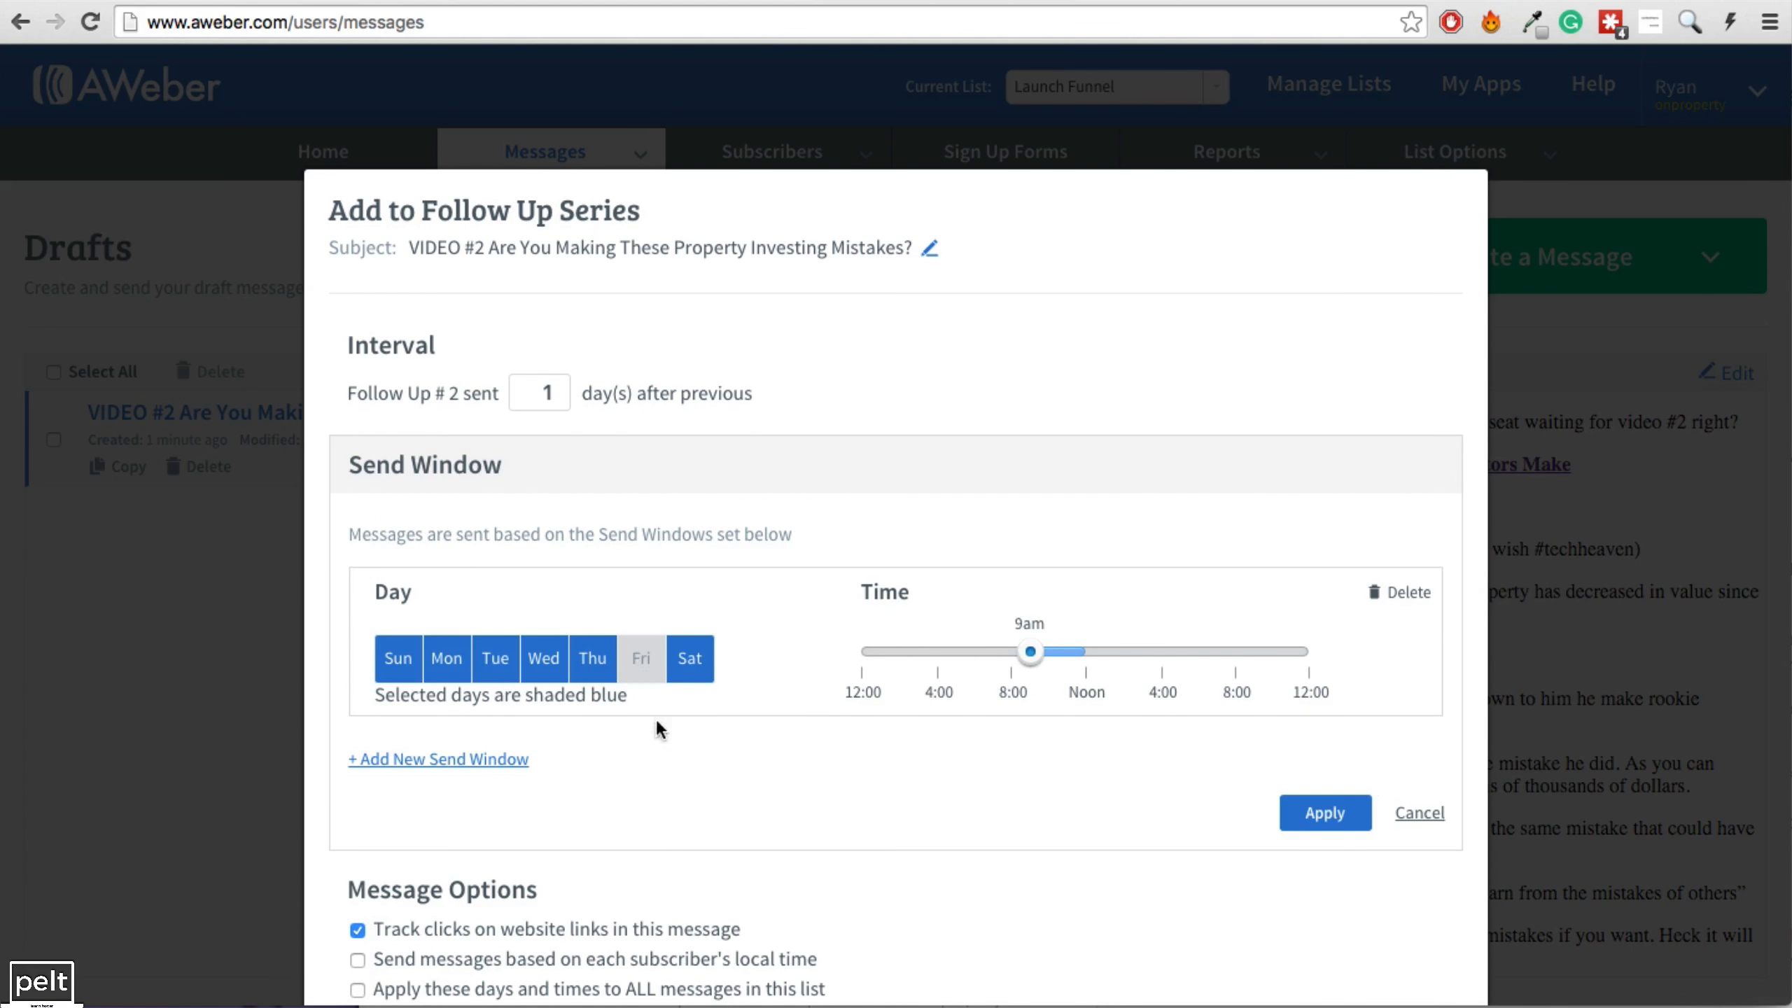
click(641, 667)
click(688, 660)
click(593, 660)
click(543, 660)
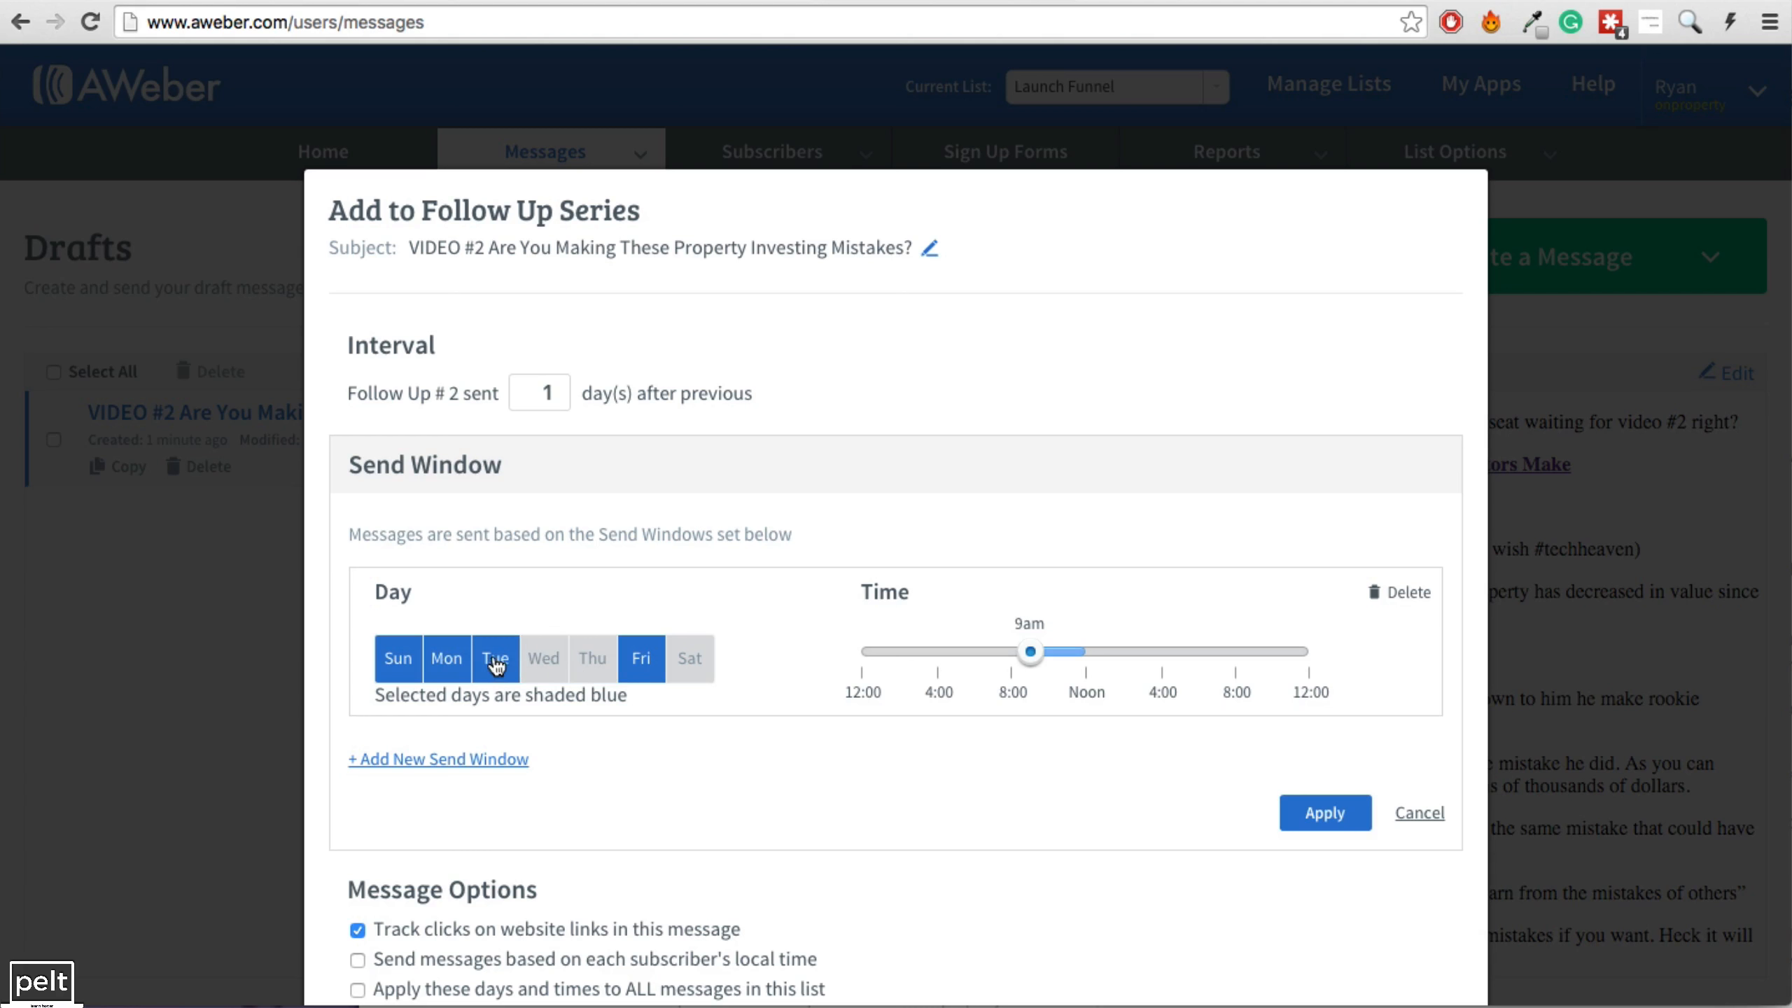
click(496, 660)
click(464, 664)
click(397, 661)
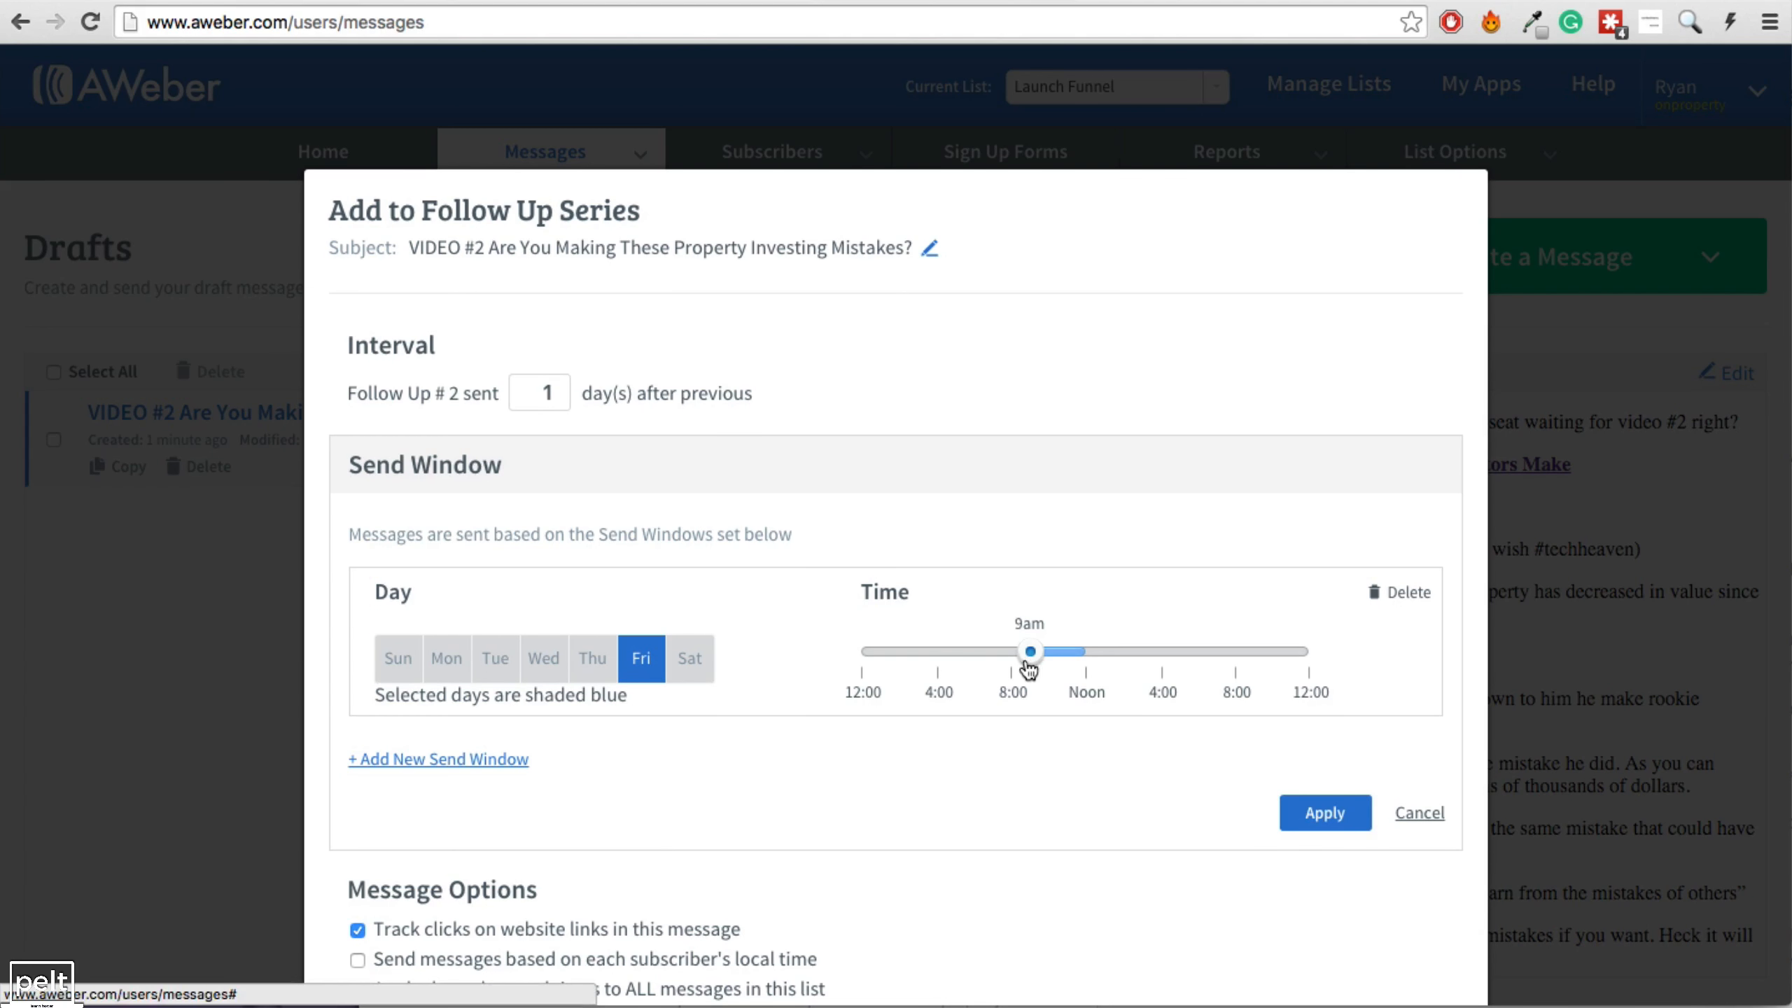
Start the send window at 8am and add VIDEO #2 to the follow-up series.
drag(1033, 664, 1014, 669)
scroll(1045, 639, down, 3)
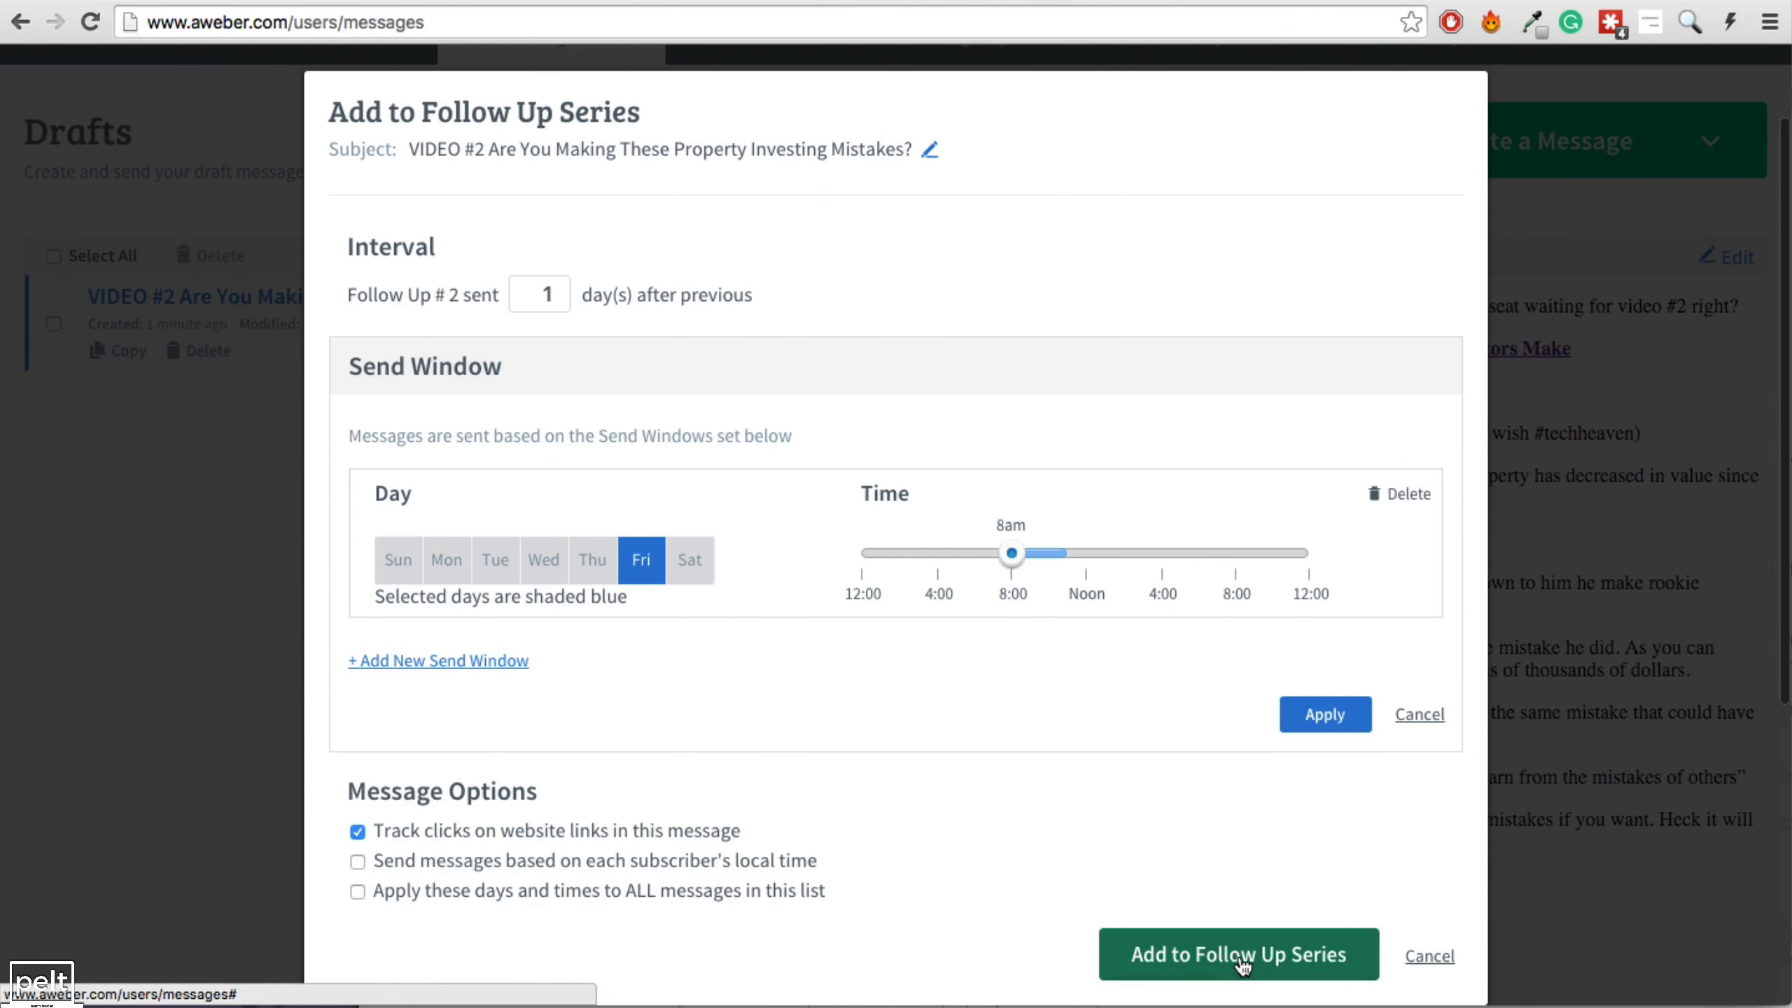
click(1241, 956)
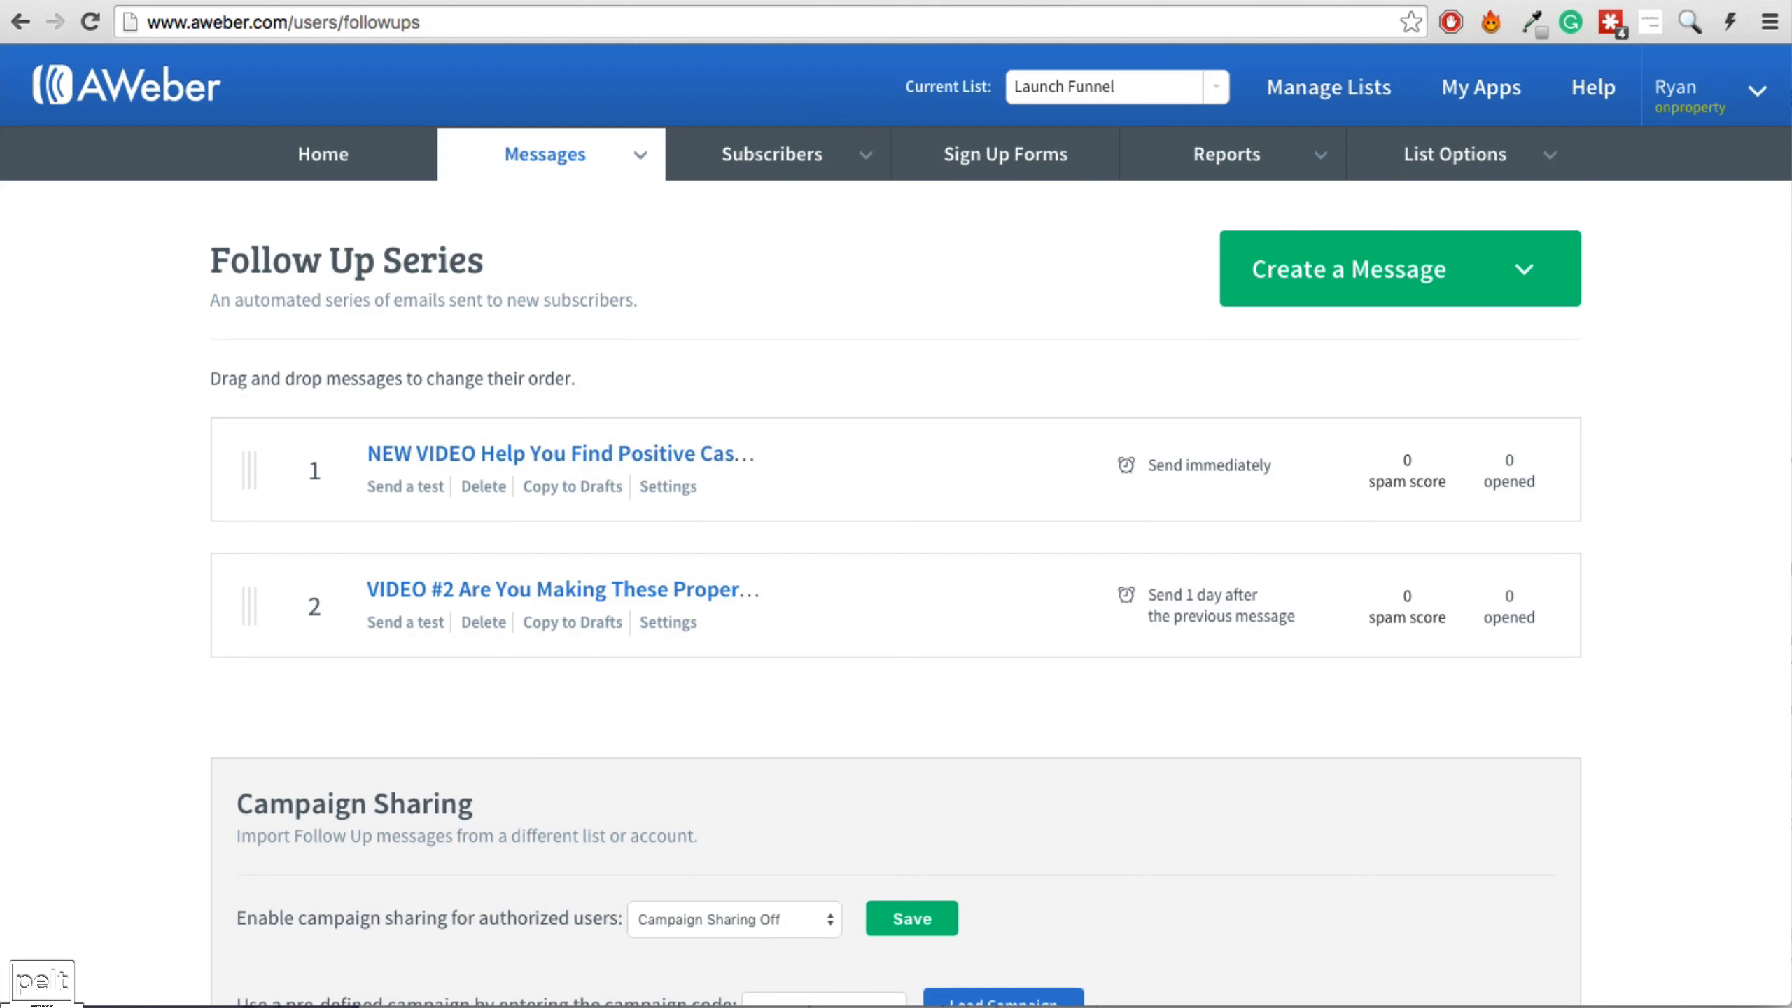
click(454, 7)
Review the delays for Video 3, Now Open, FAQ, Value Add and Closing tonight.
click(474, 410)
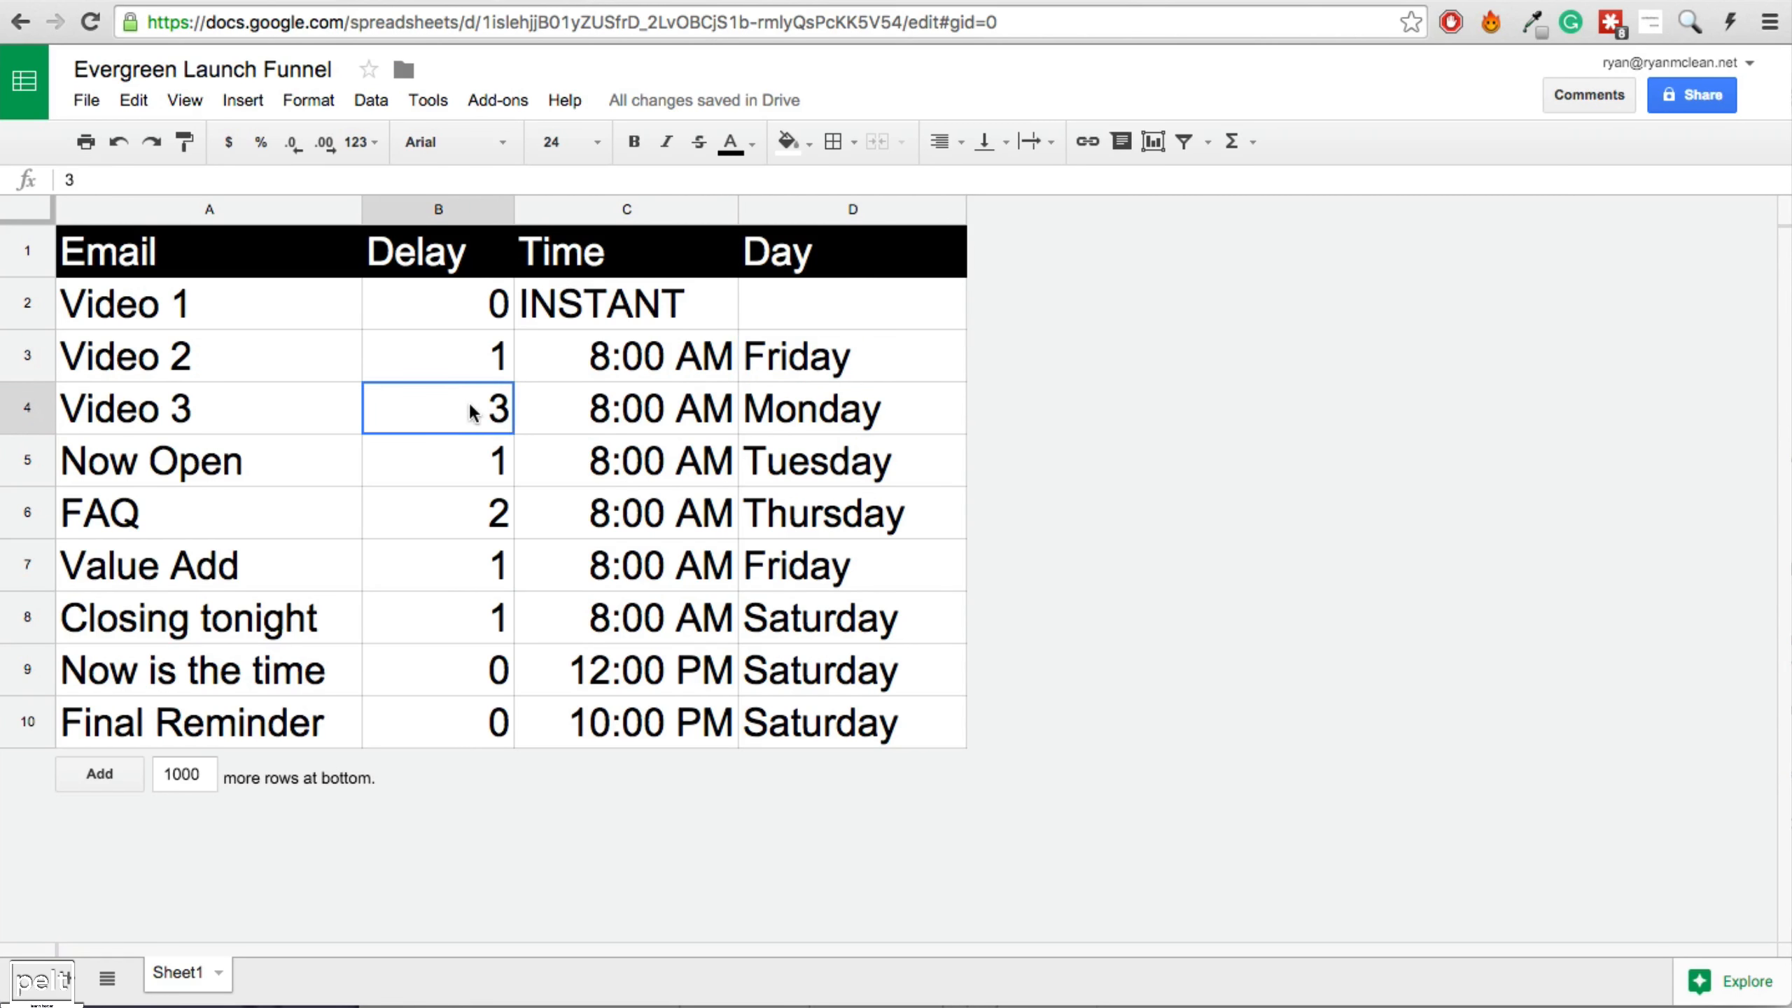
click(454, 465)
click(453, 514)
click(459, 580)
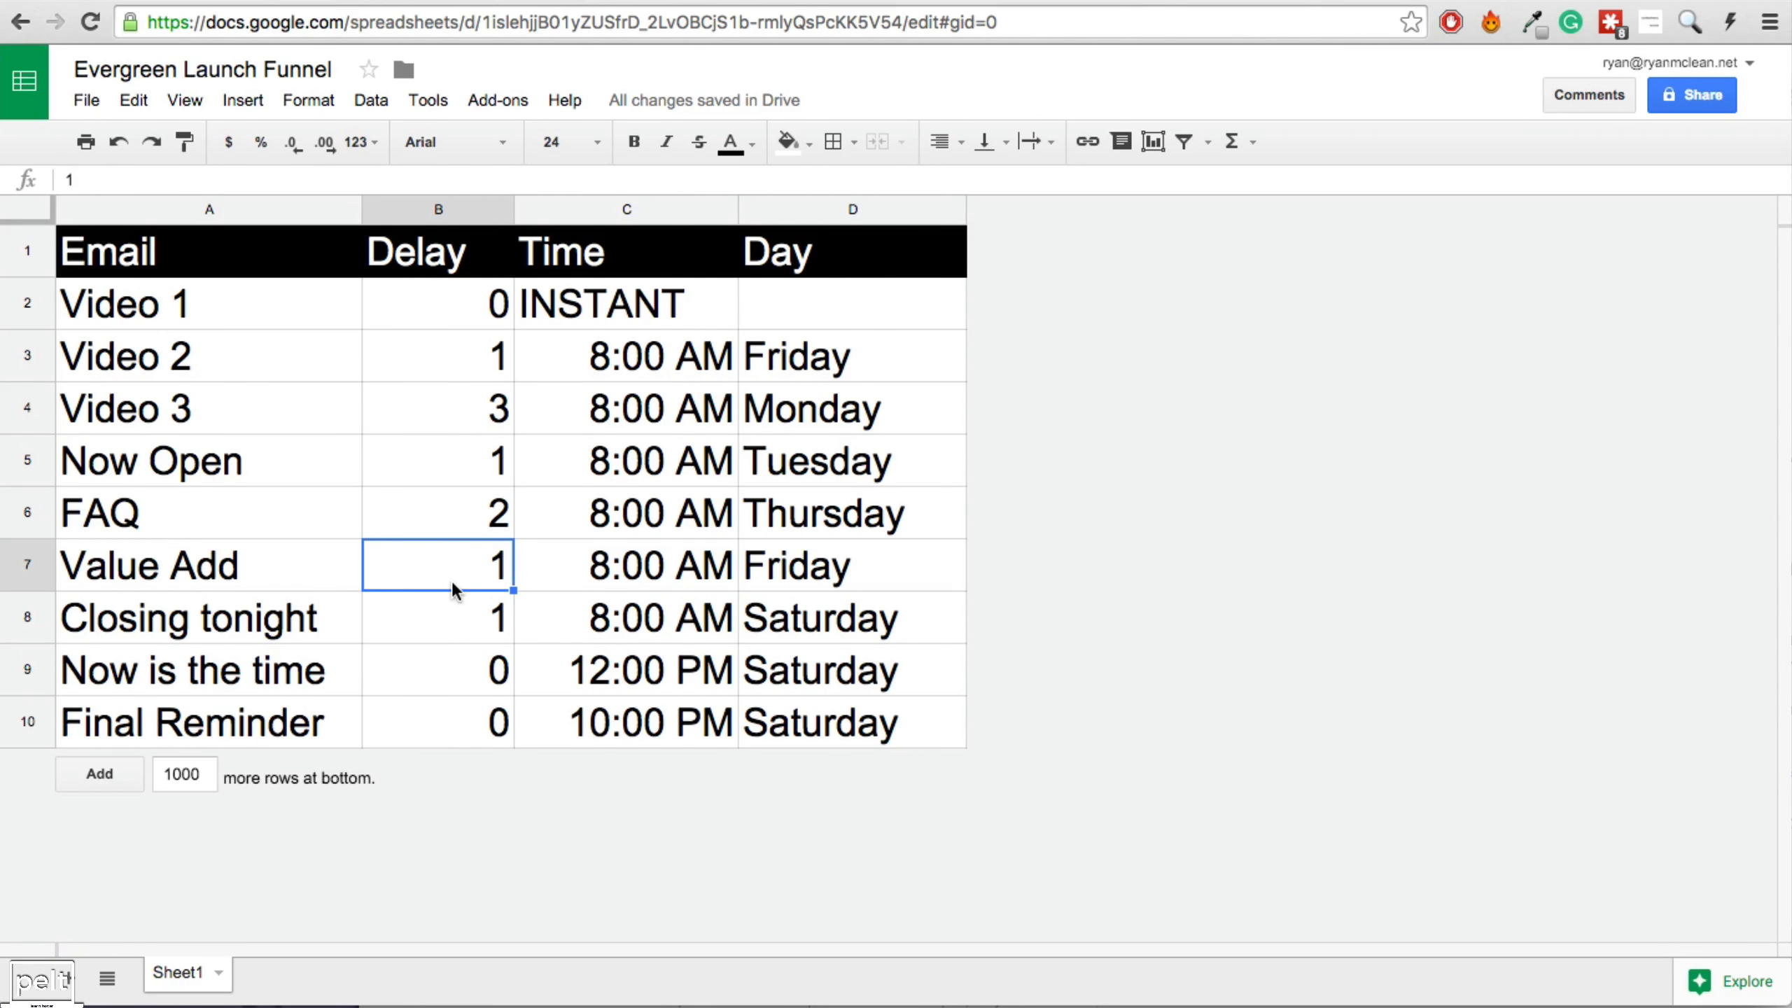
click(448, 621)
drag(853, 417, 664, 708)
click(663, 681)
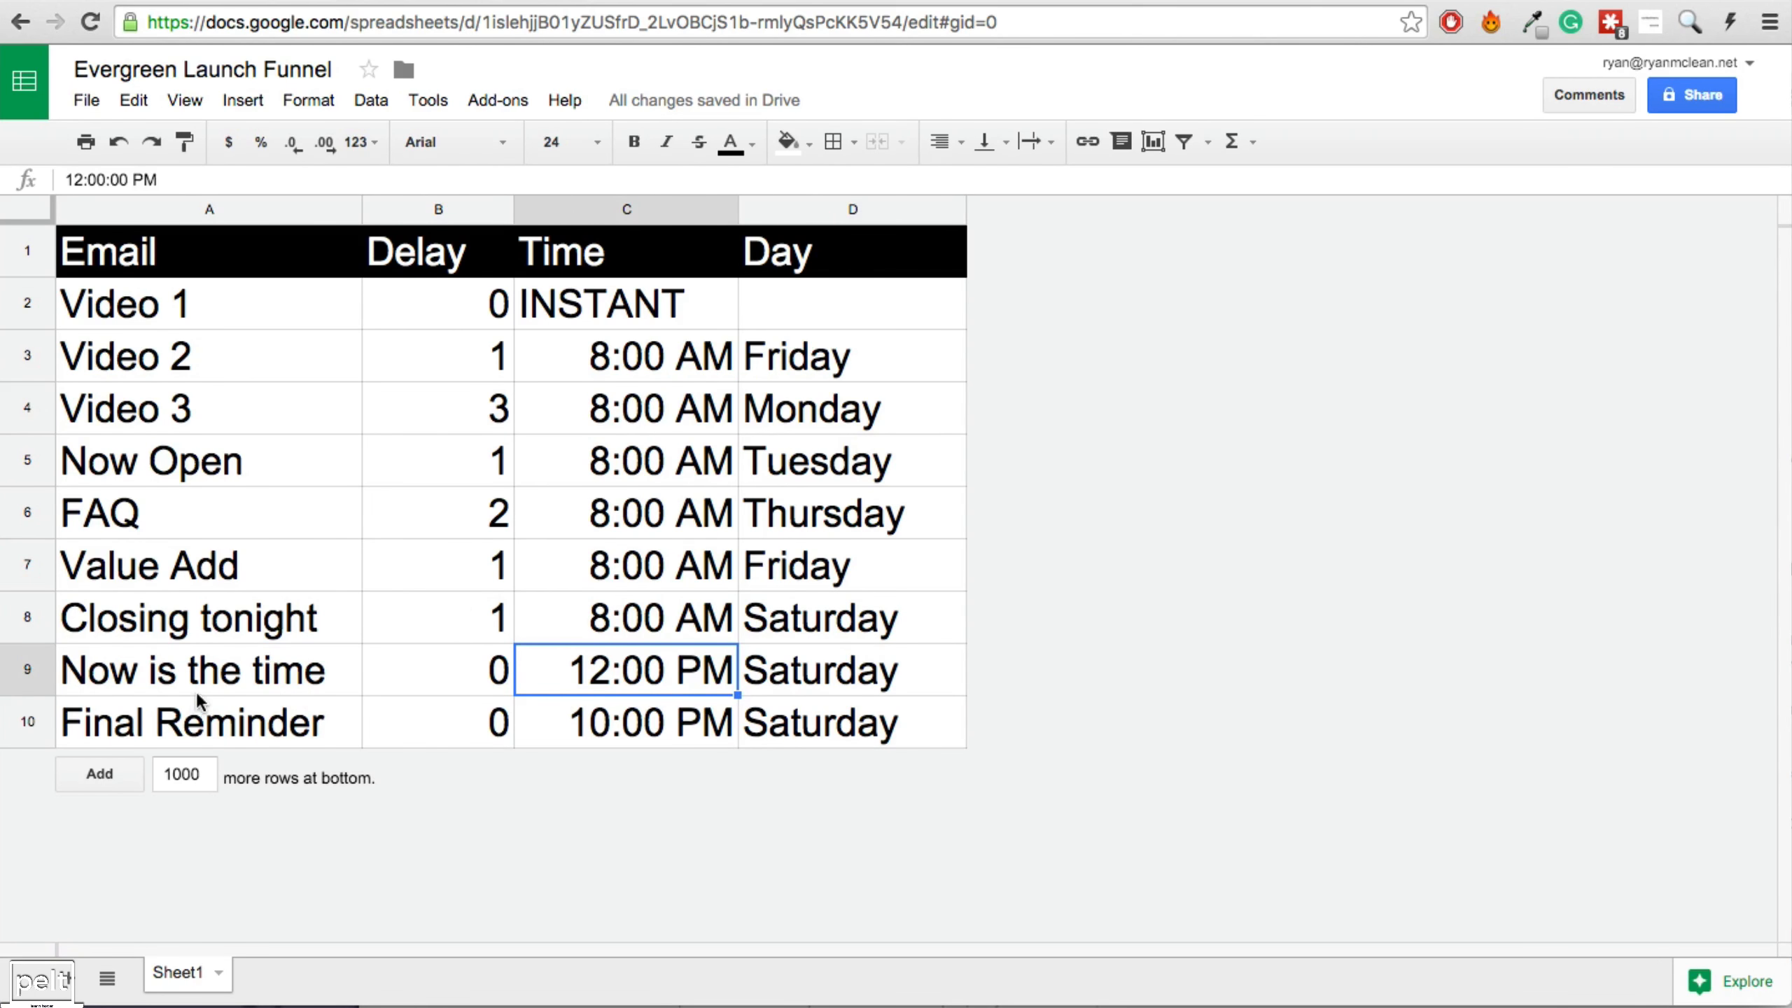
Check Now is the time and Final Reminder's delays, 12:00 PM send time and Saturday day.
drag(200, 679, 592, 721)
click(575, 683)
click(472, 671)
click(455, 722)
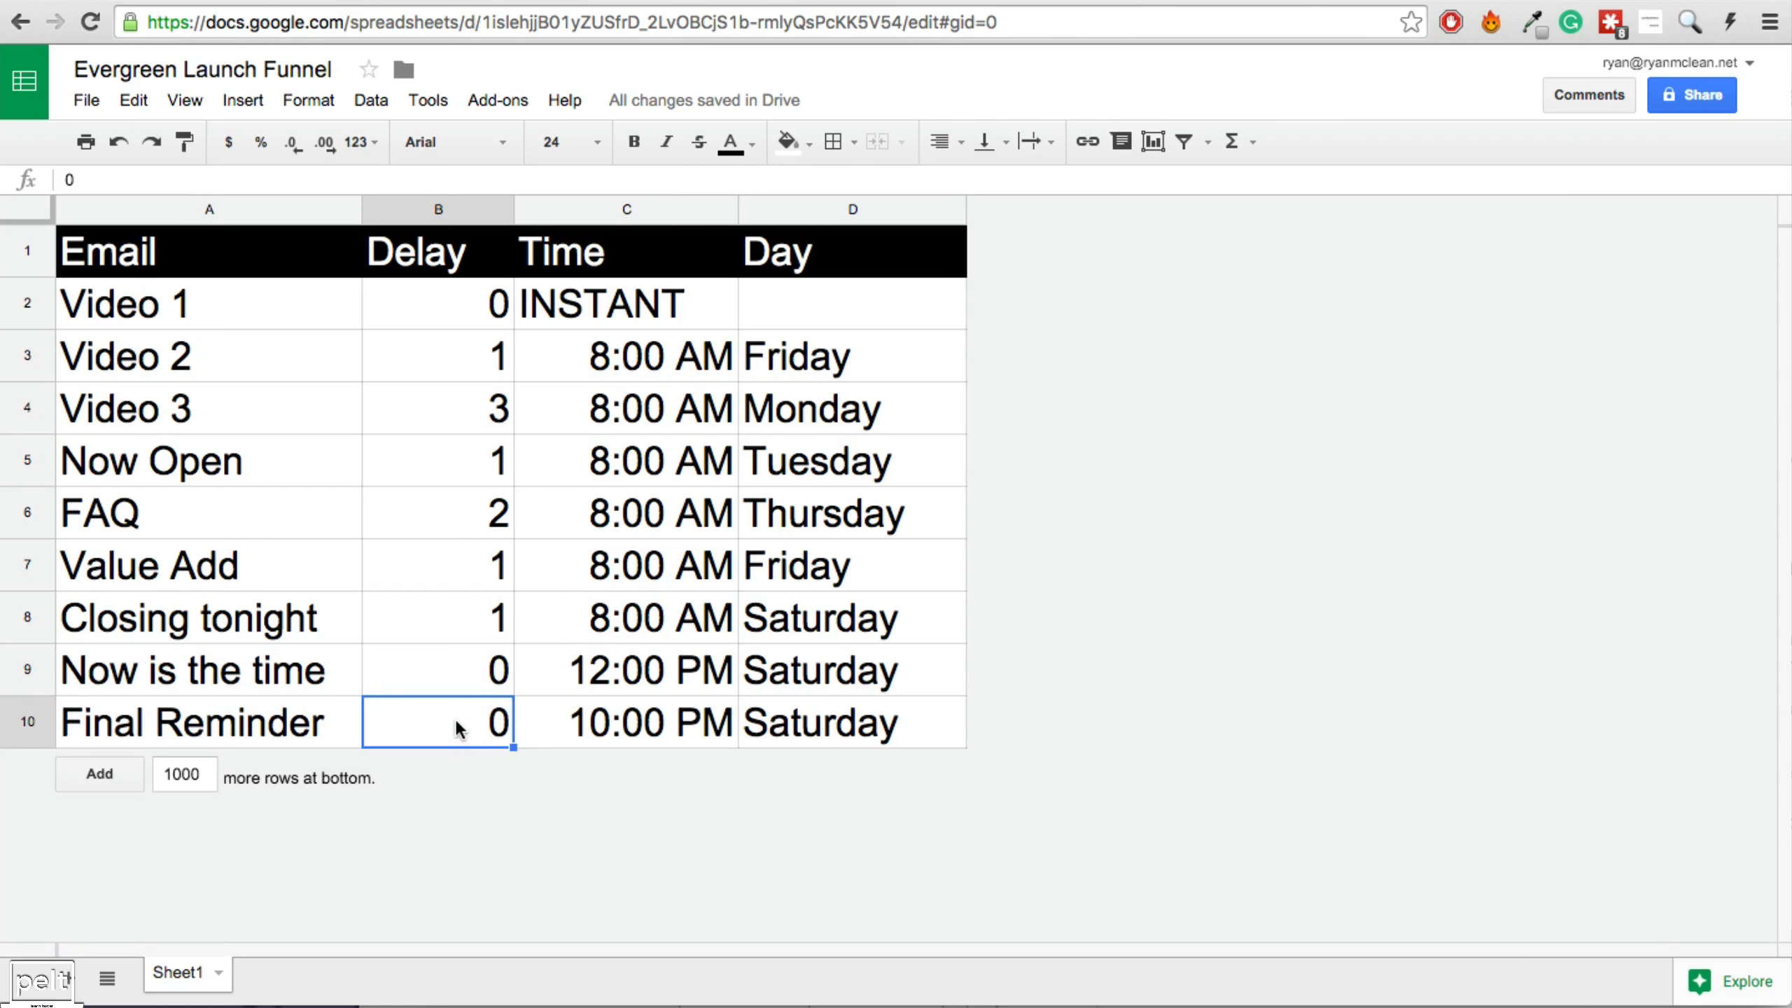
click(691, 682)
click(809, 685)
click(656, 677)
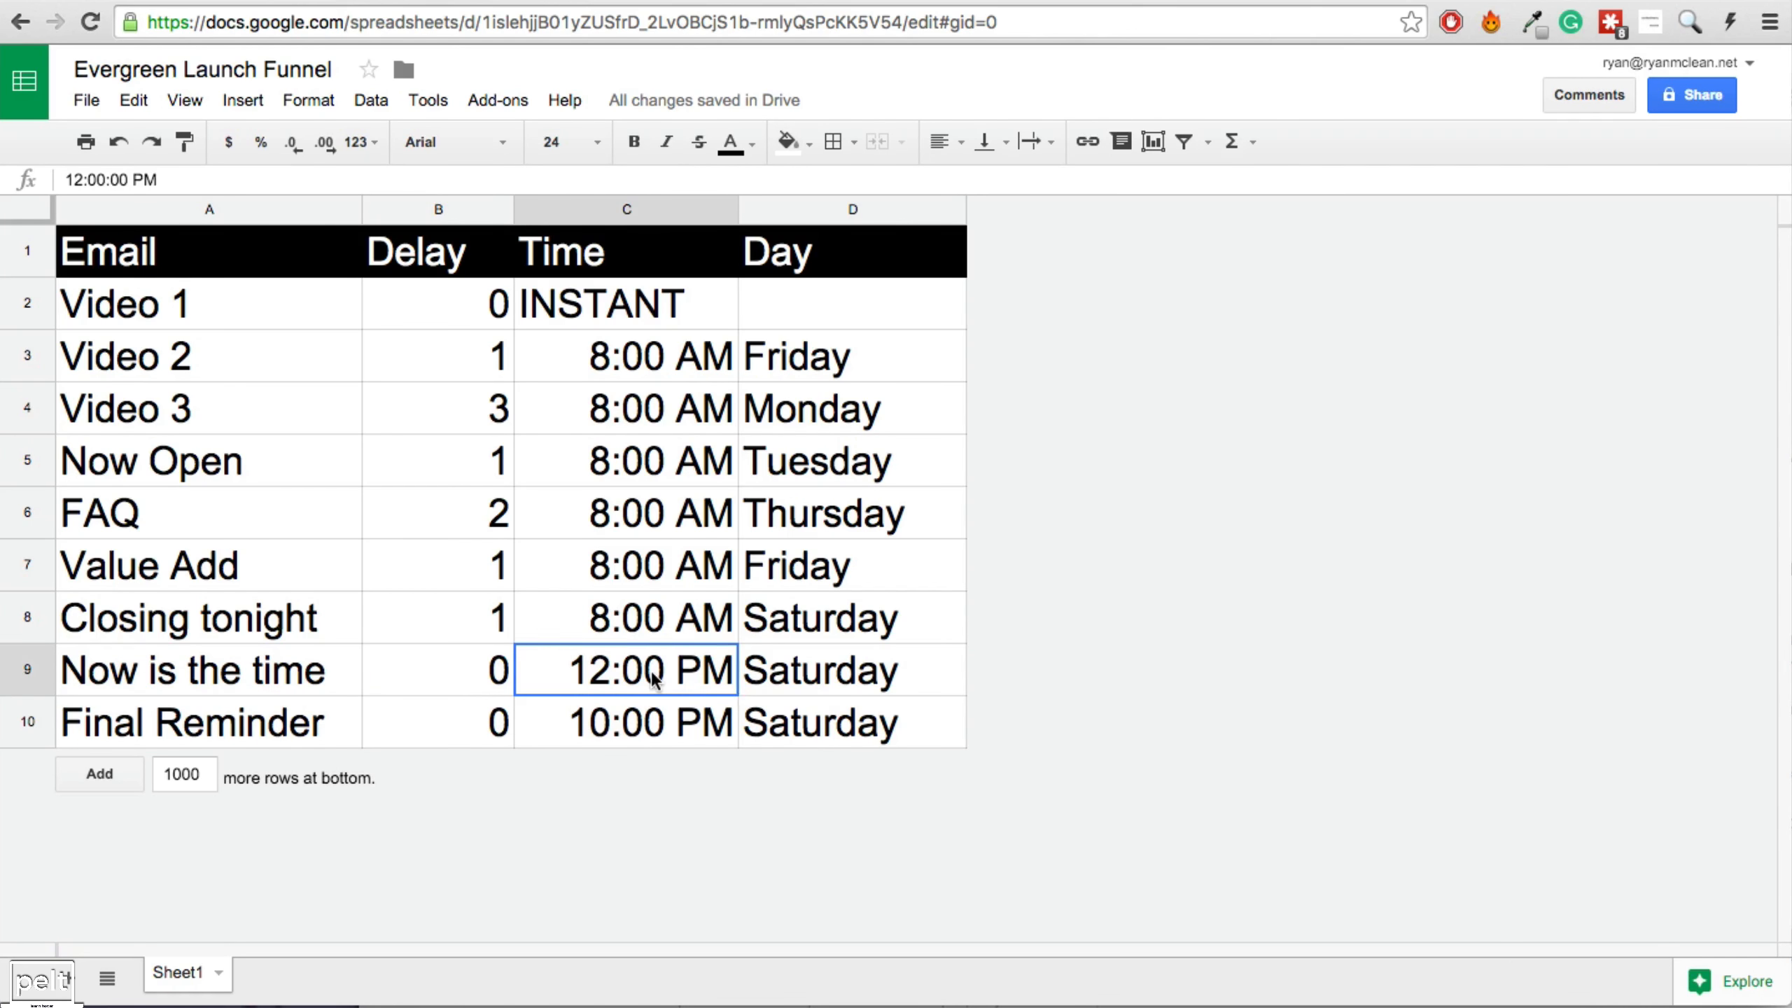
click(782, 682)
click(691, 688)
Note Final Reminder's 10:00 PM send time, then show AWeber's new-message options.
click(667, 722)
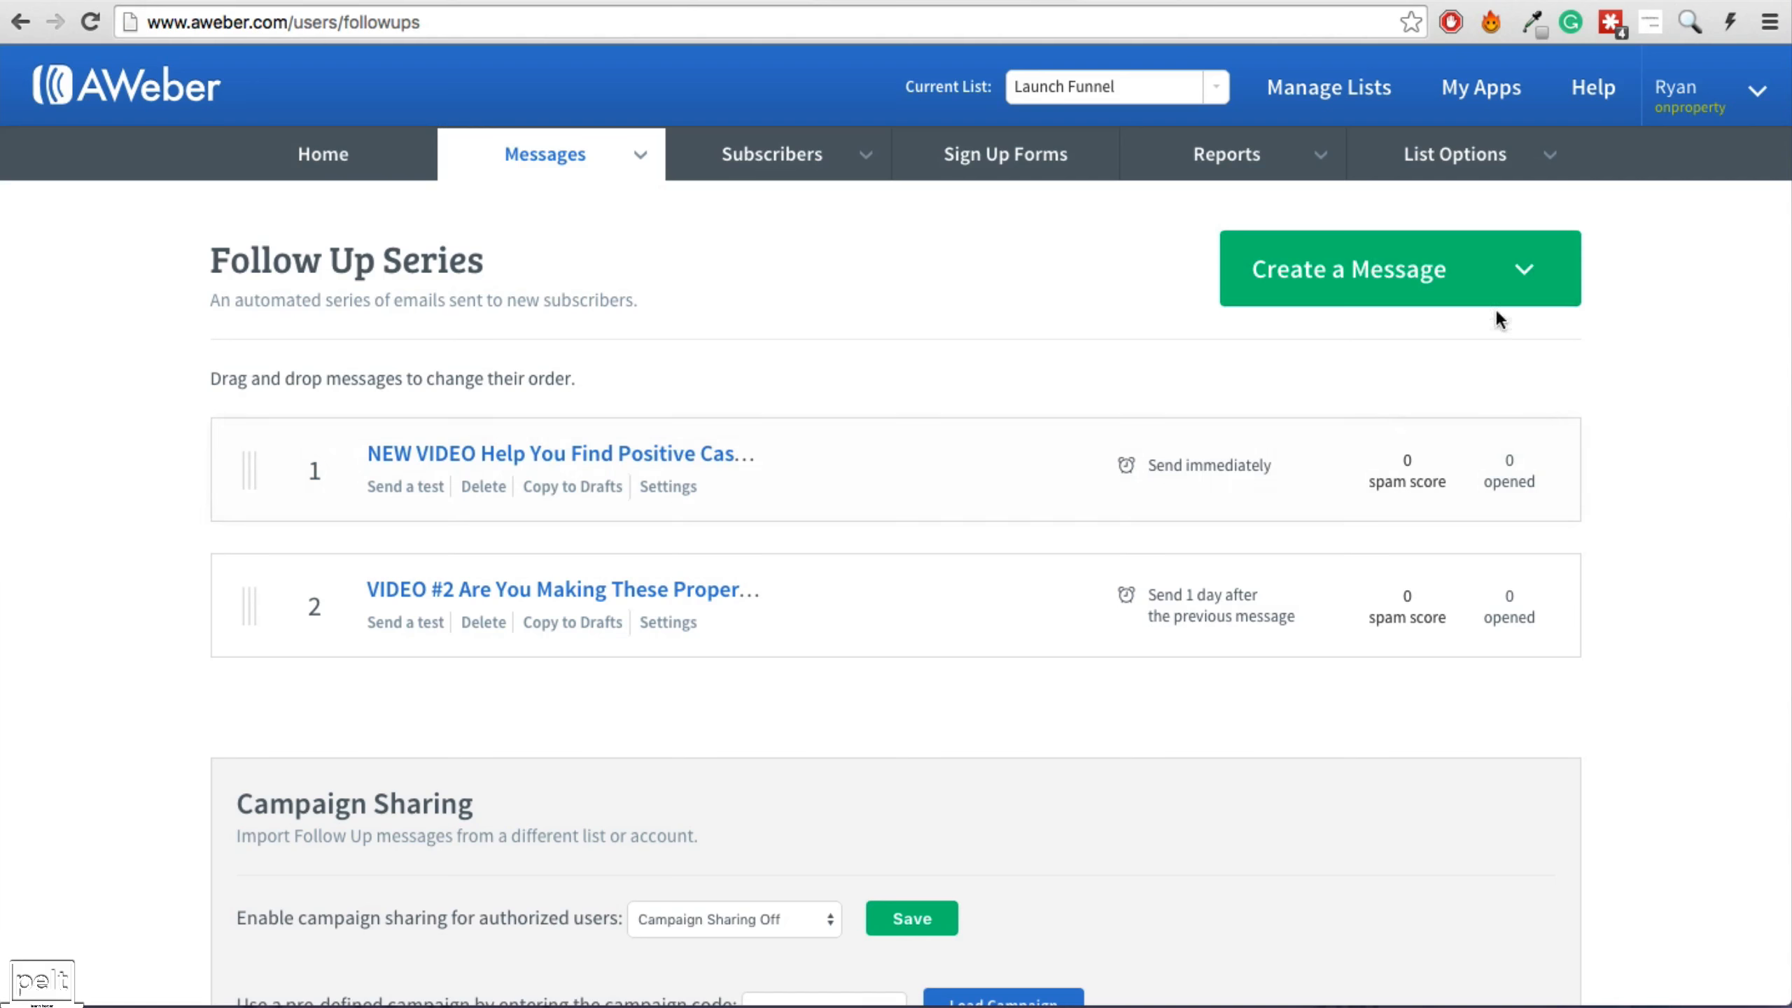
click(1509, 279)
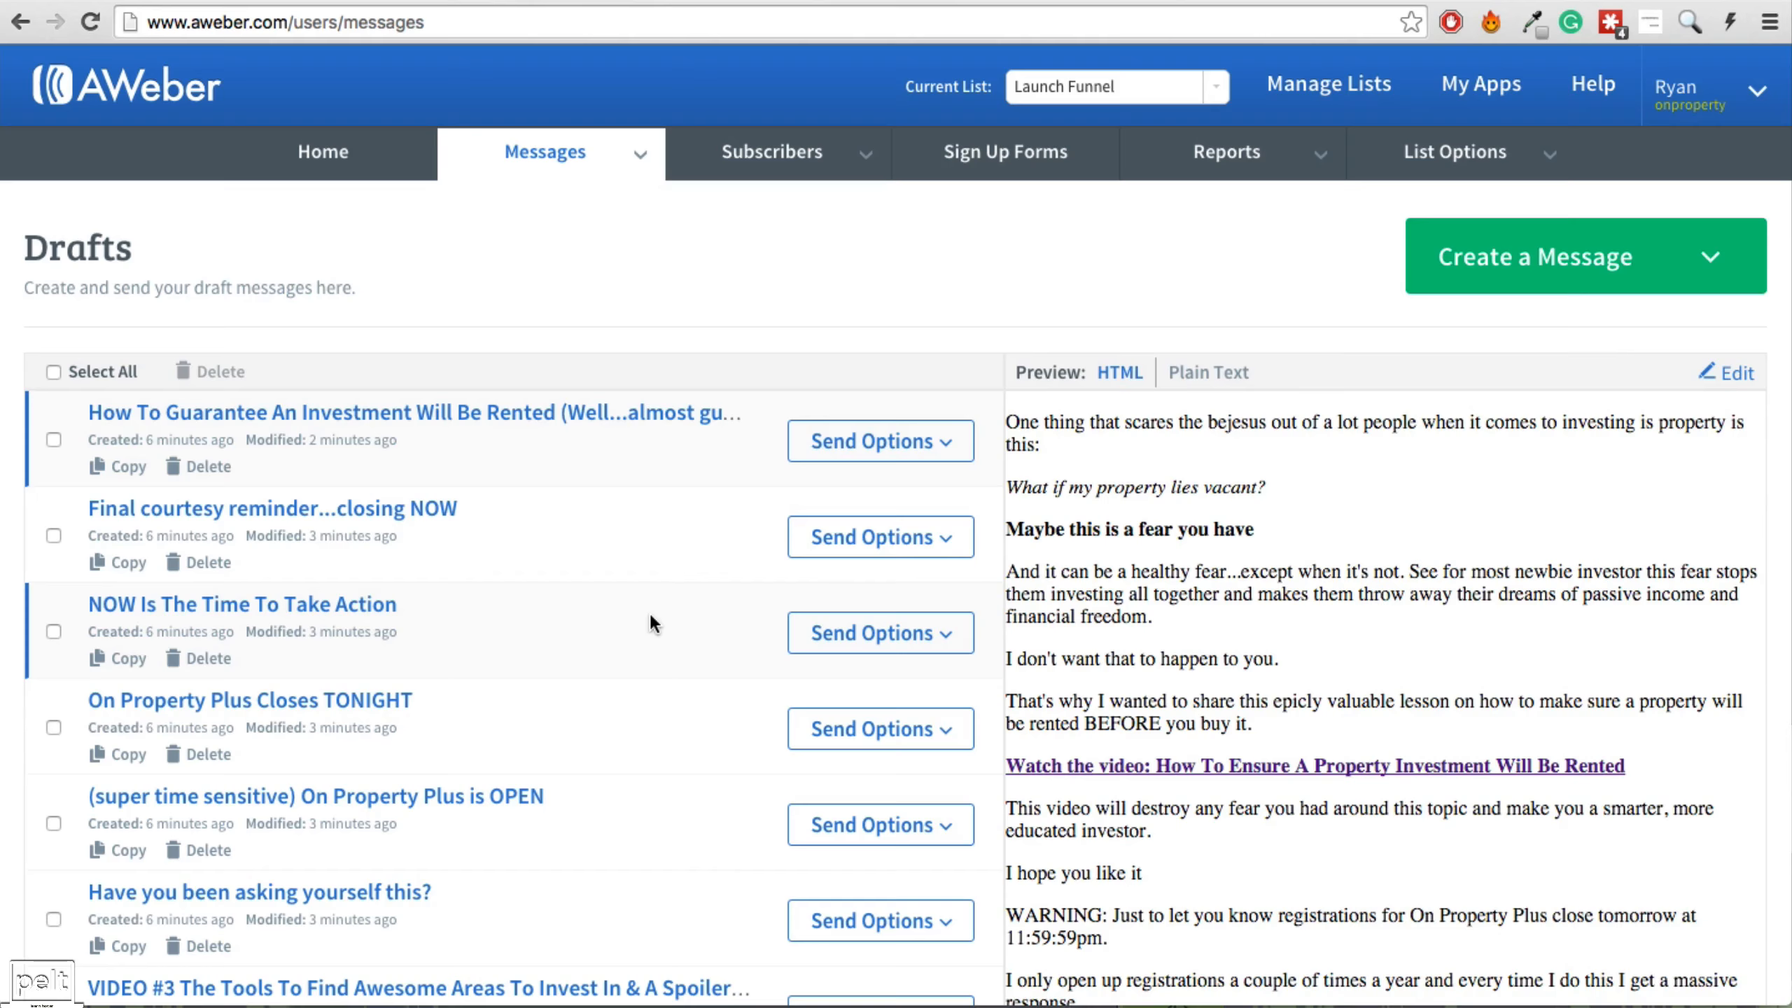
Find the VIDEO #3 draft and choose Add to Follow Up Series from its Send Options.
scroll(650, 610, down, 4)
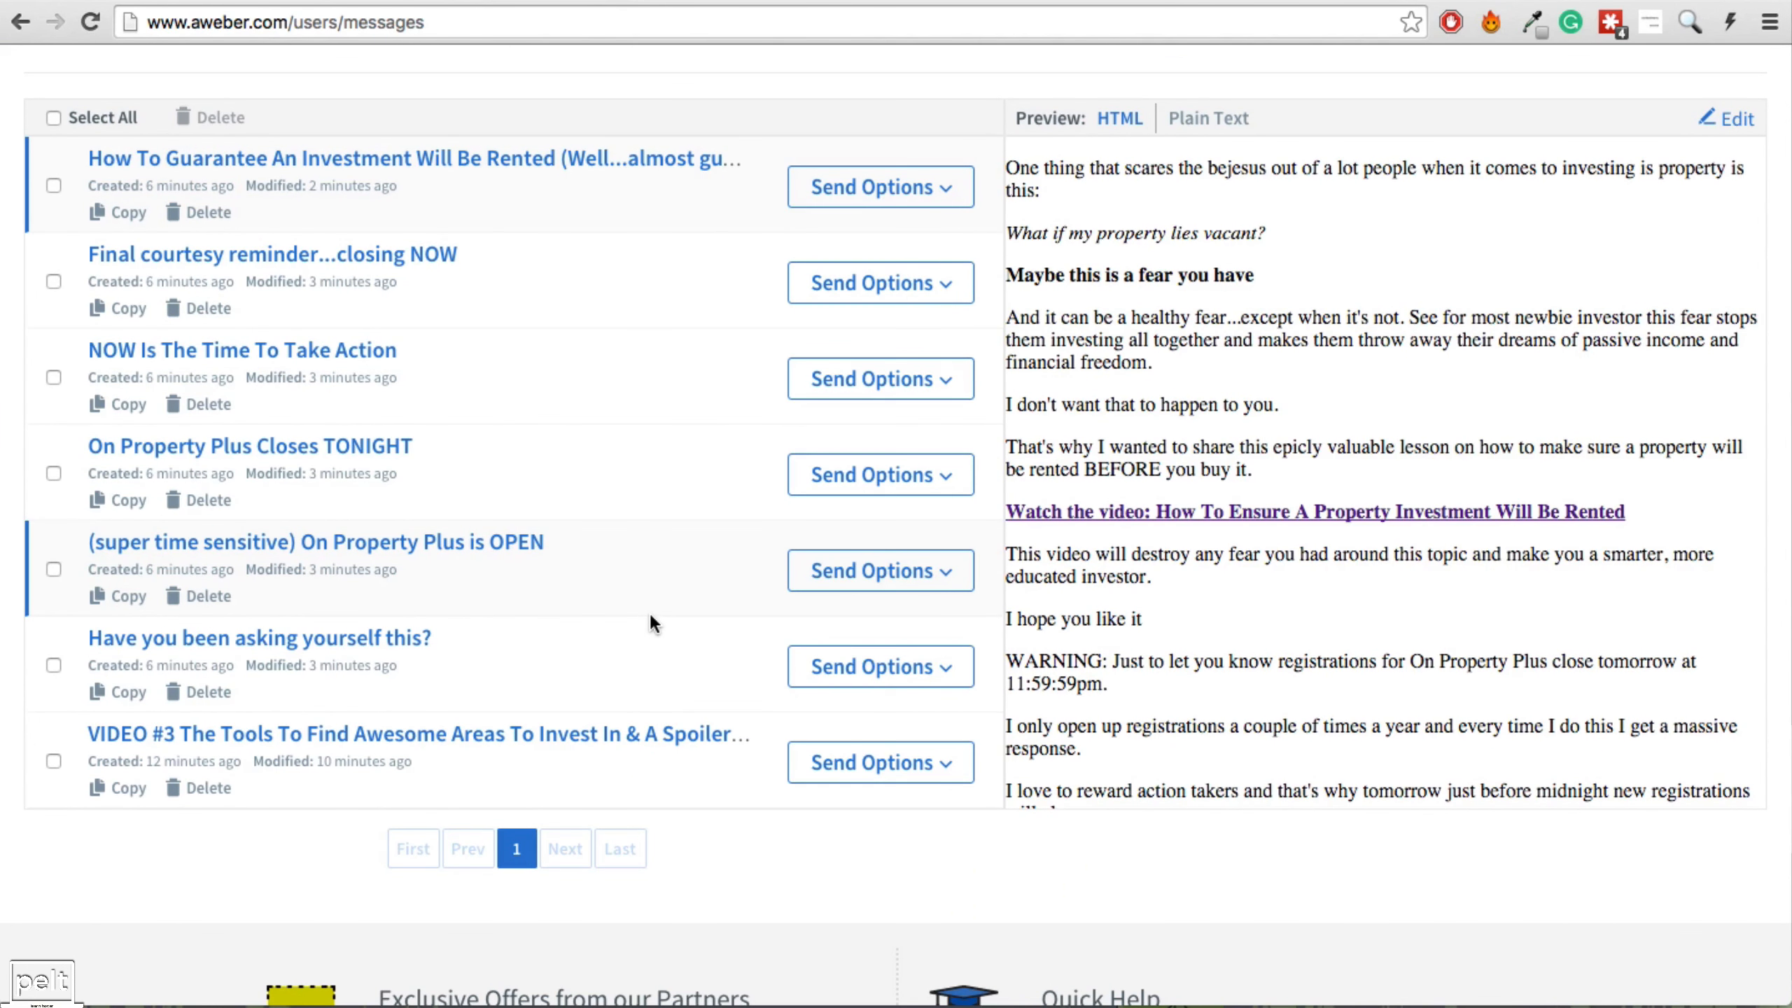
scroll(650, 619, up, 3)
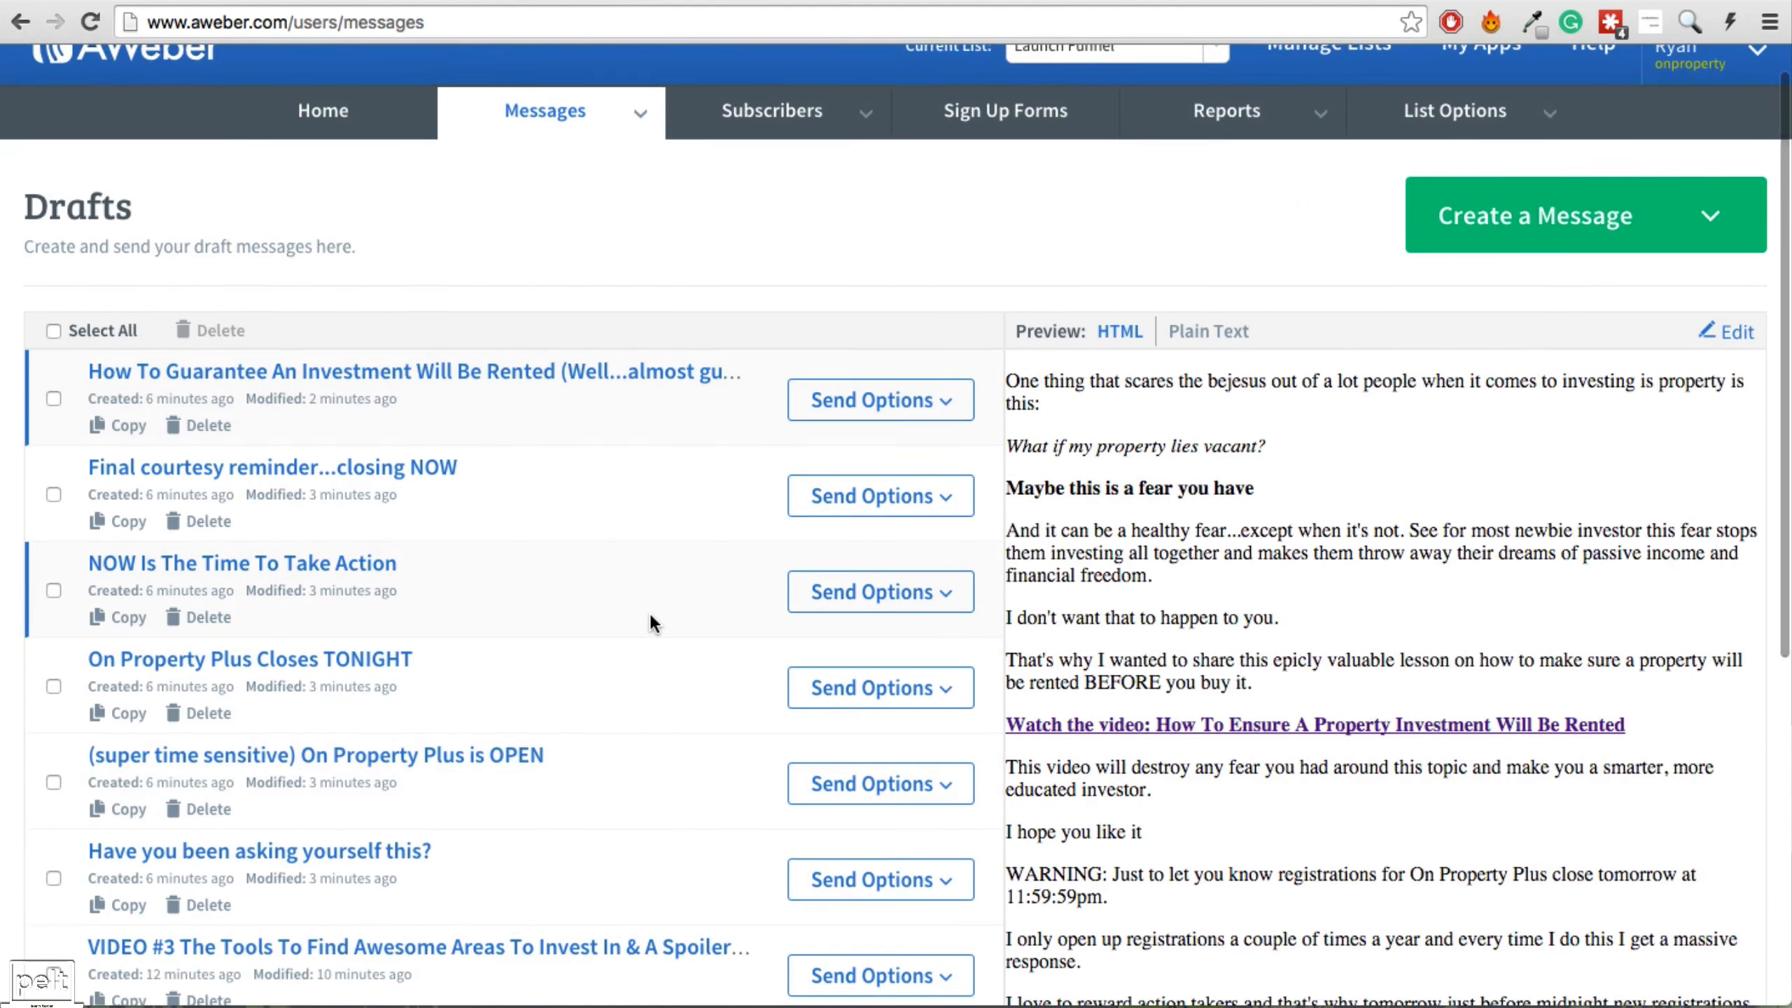
scroll(650, 620, down, 3)
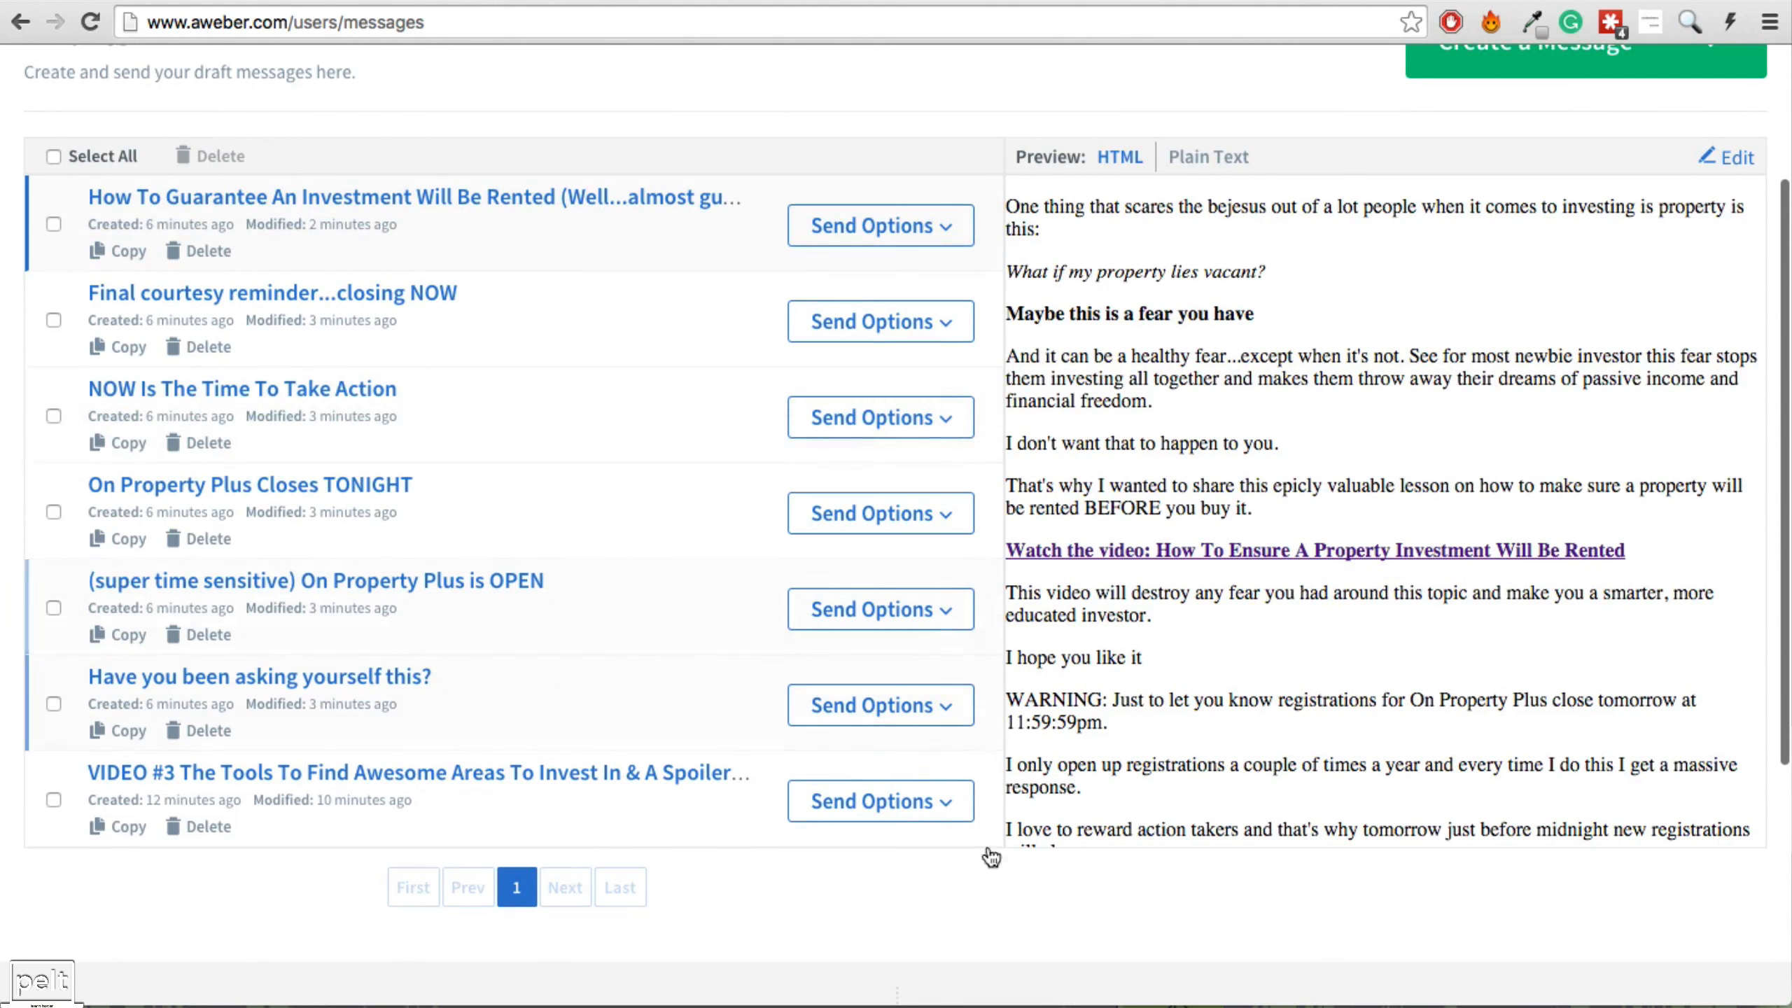
click(938, 802)
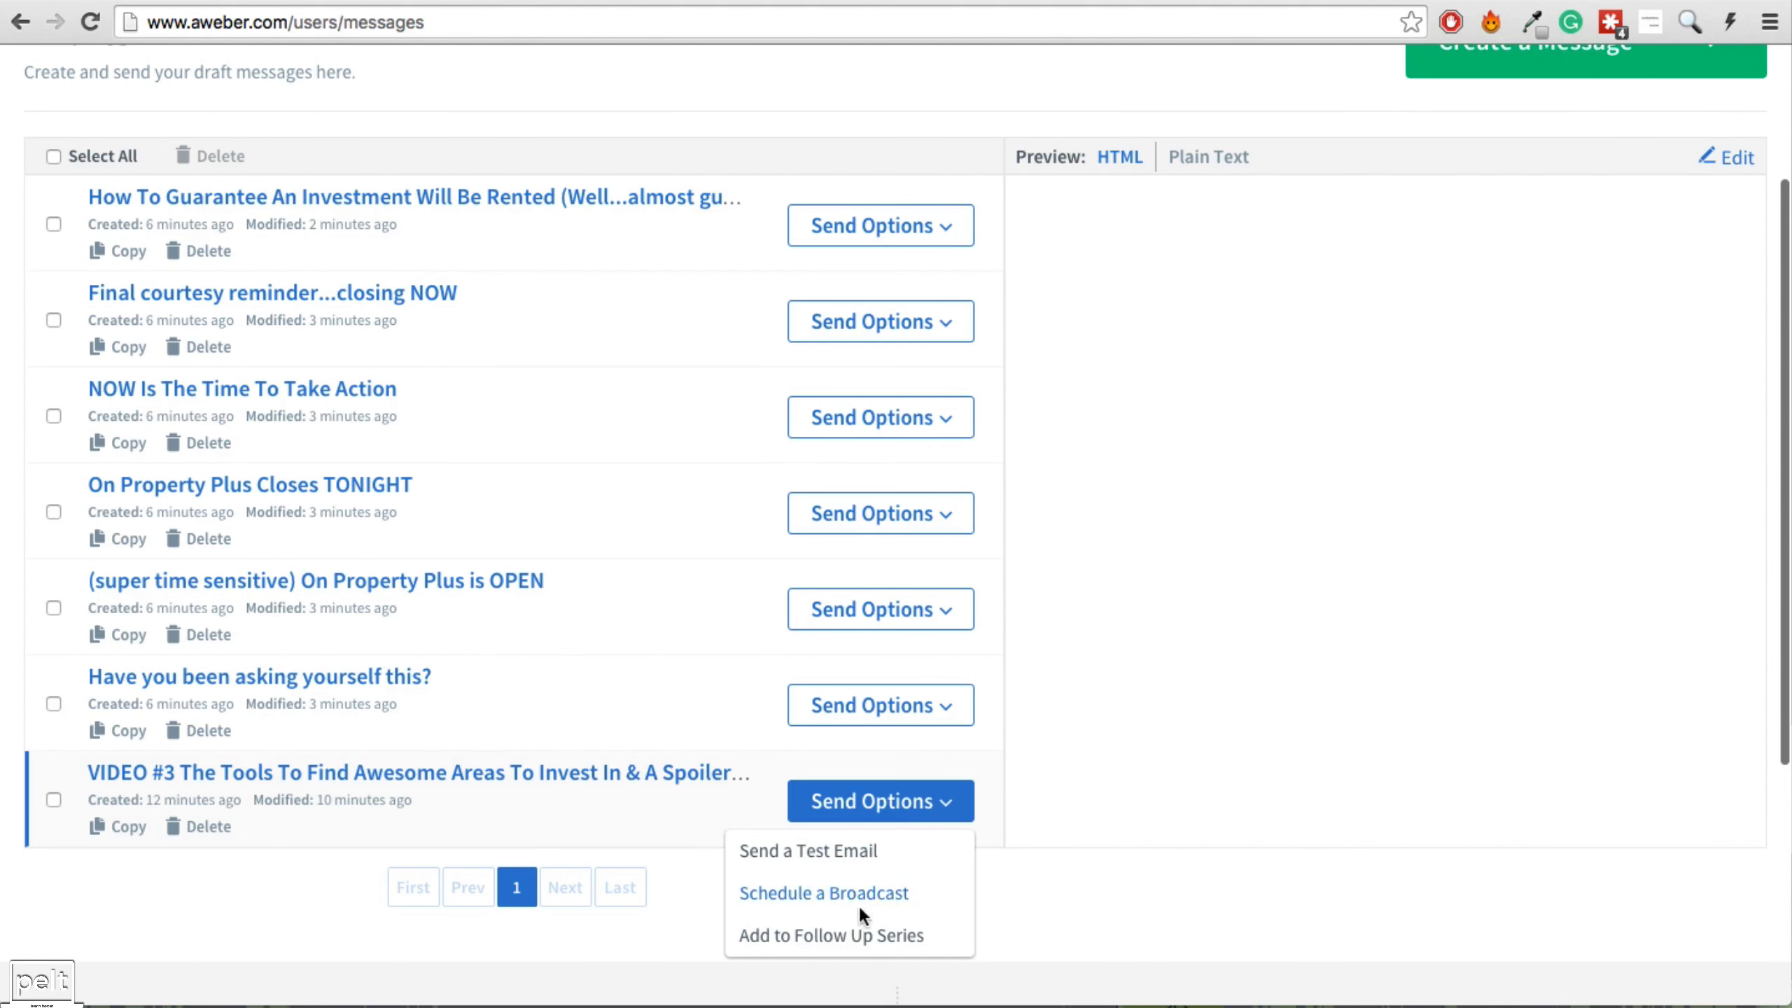
click(812, 936)
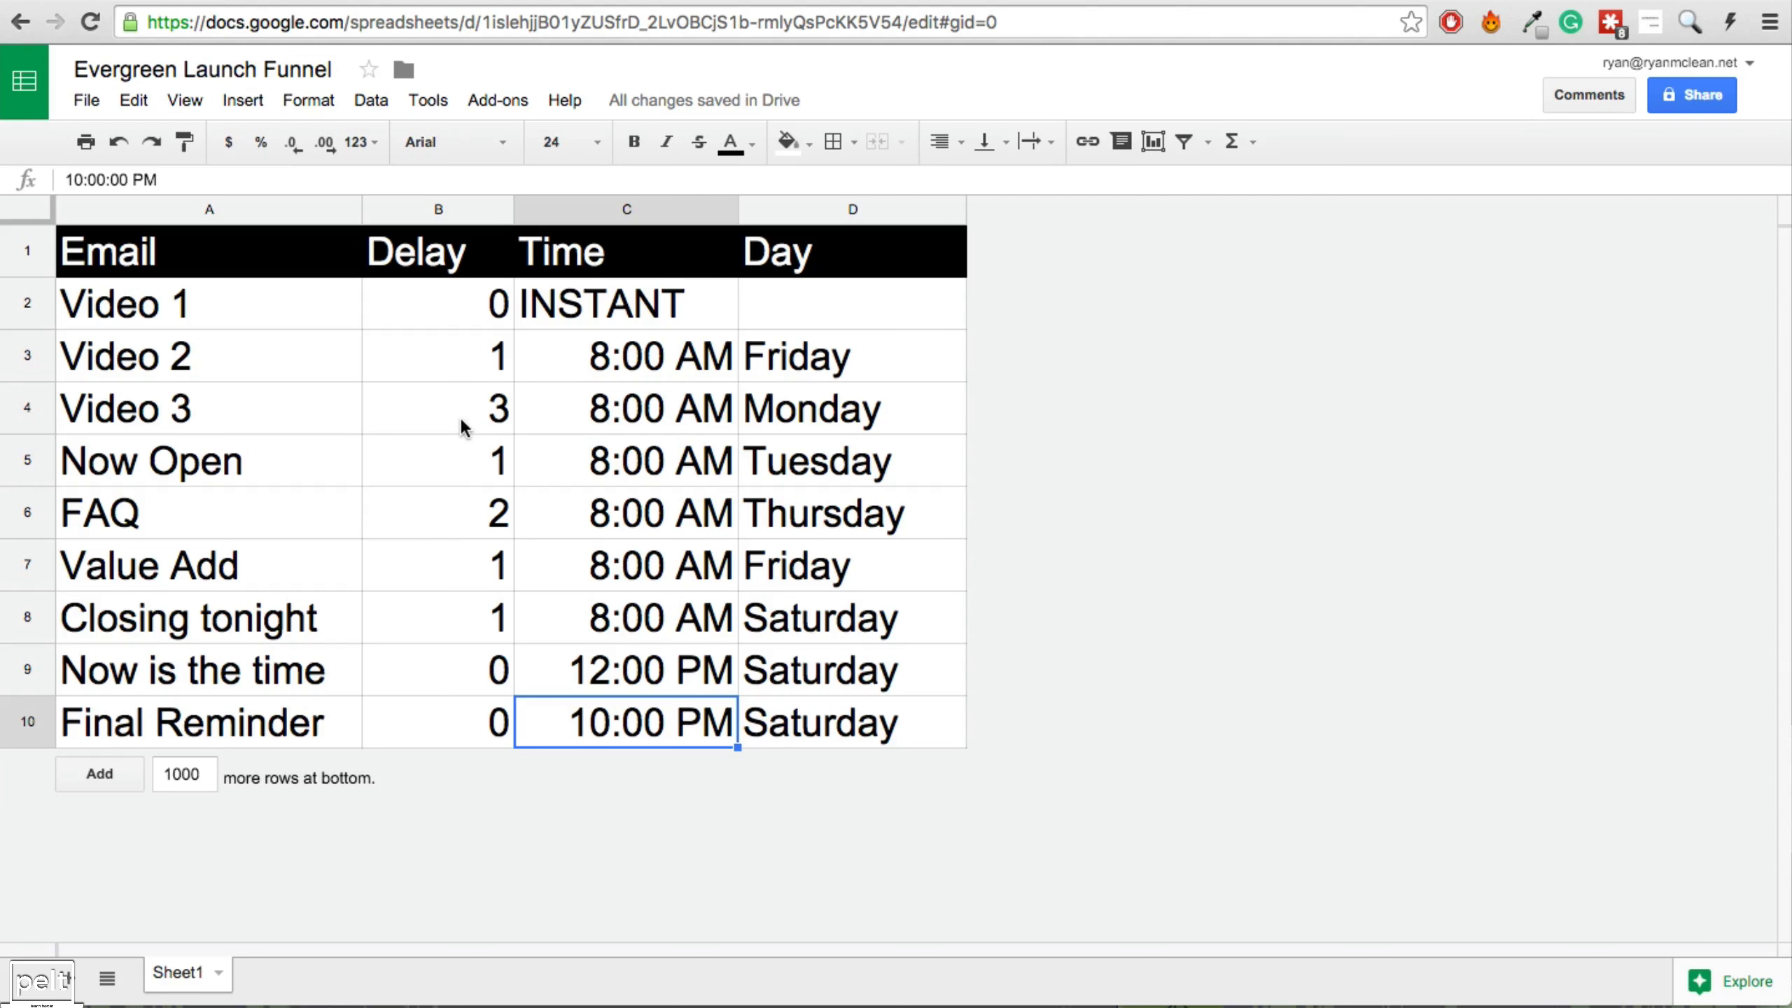
click(462, 426)
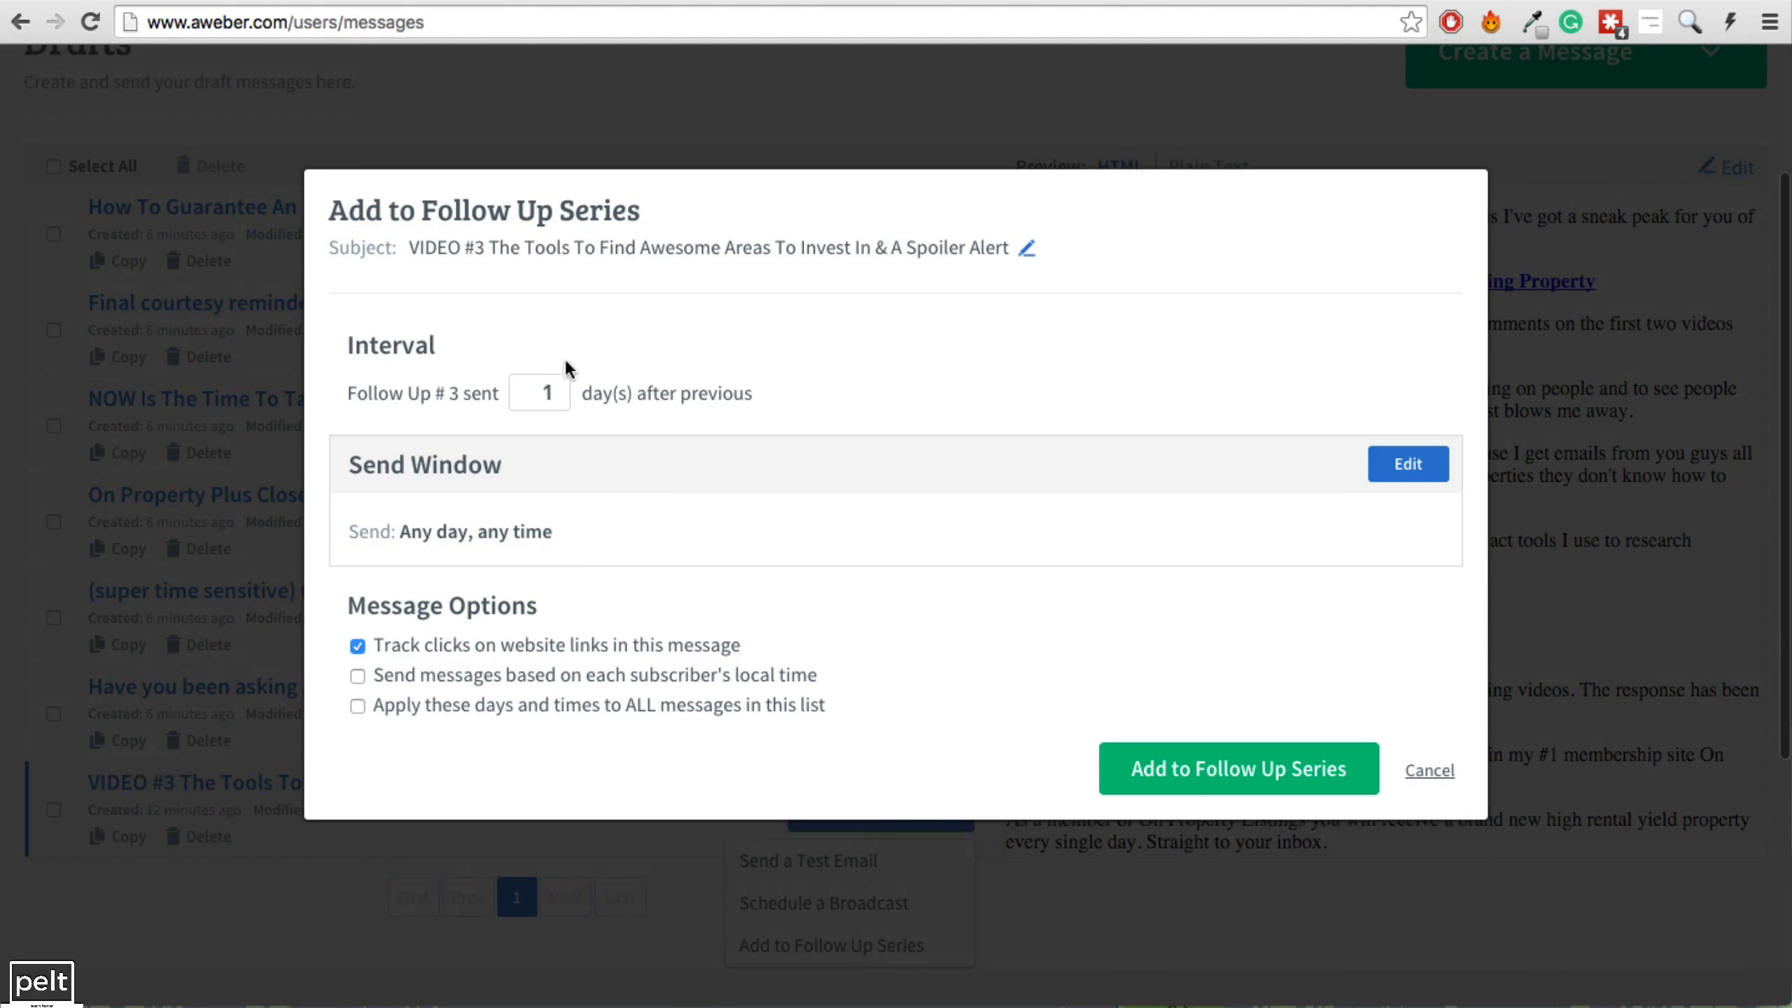
Set VIDEO #3 to 3 days after the previous message from 8am, then check the sheet's send days.
double_click(547, 392)
text(3)
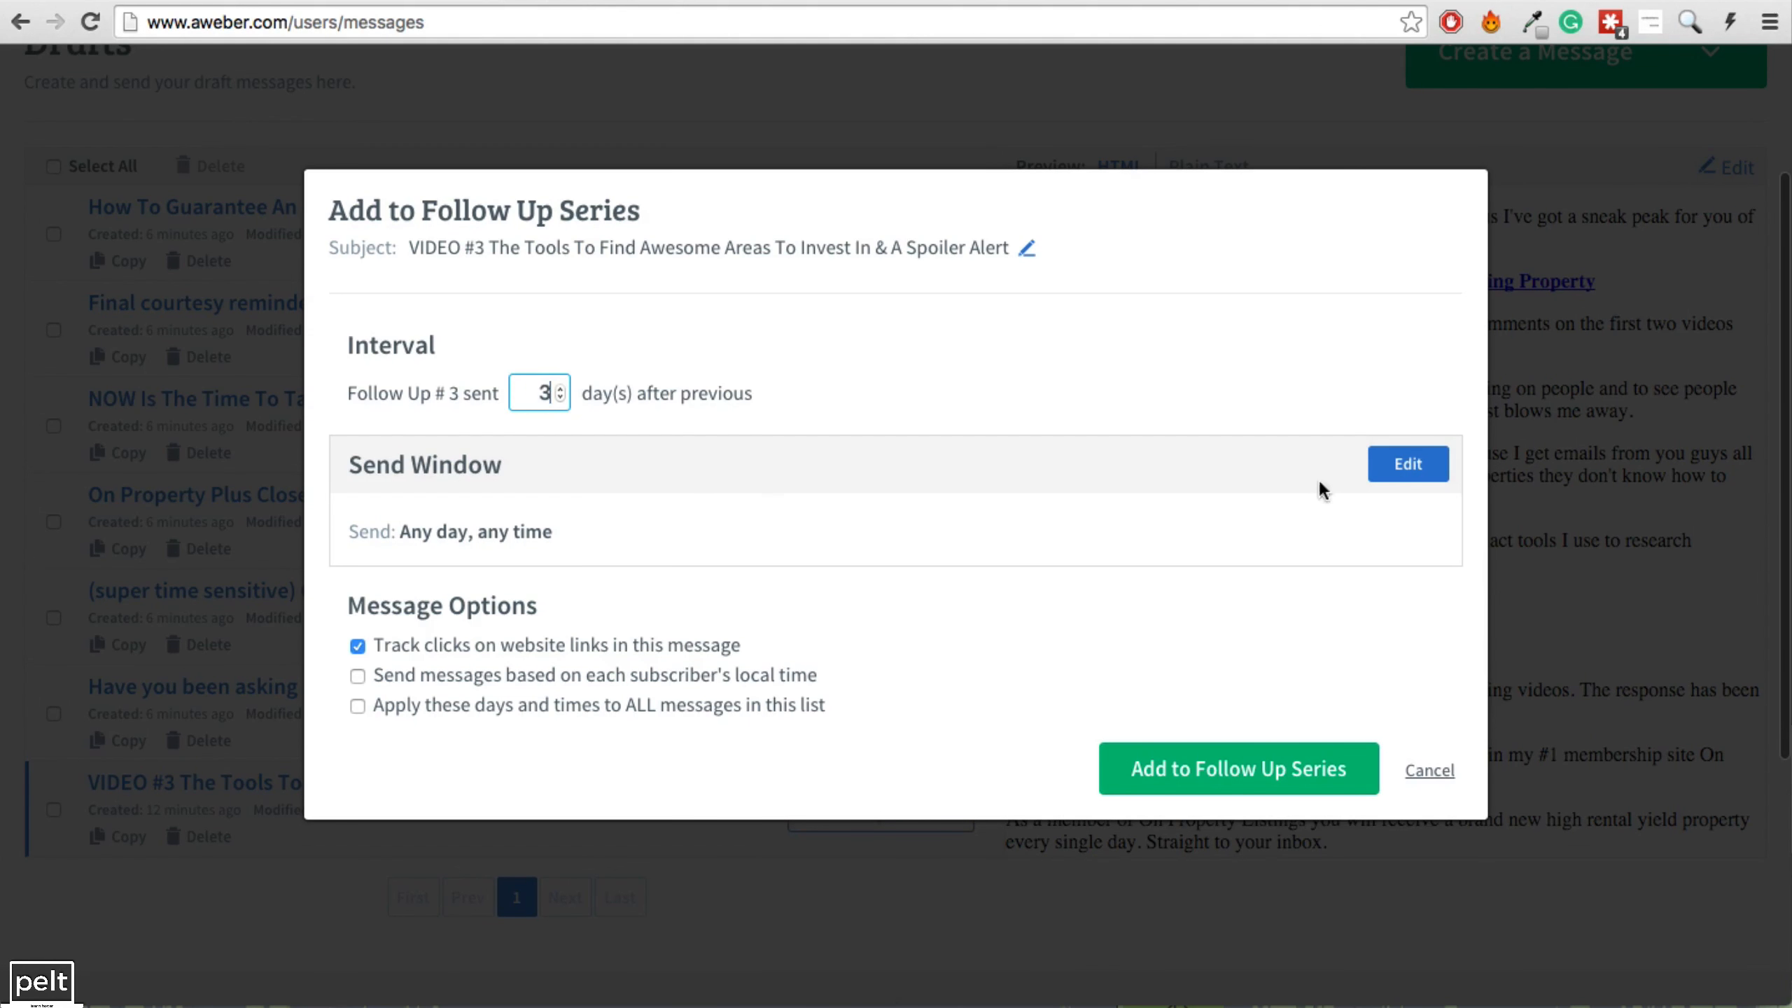
click(1408, 466)
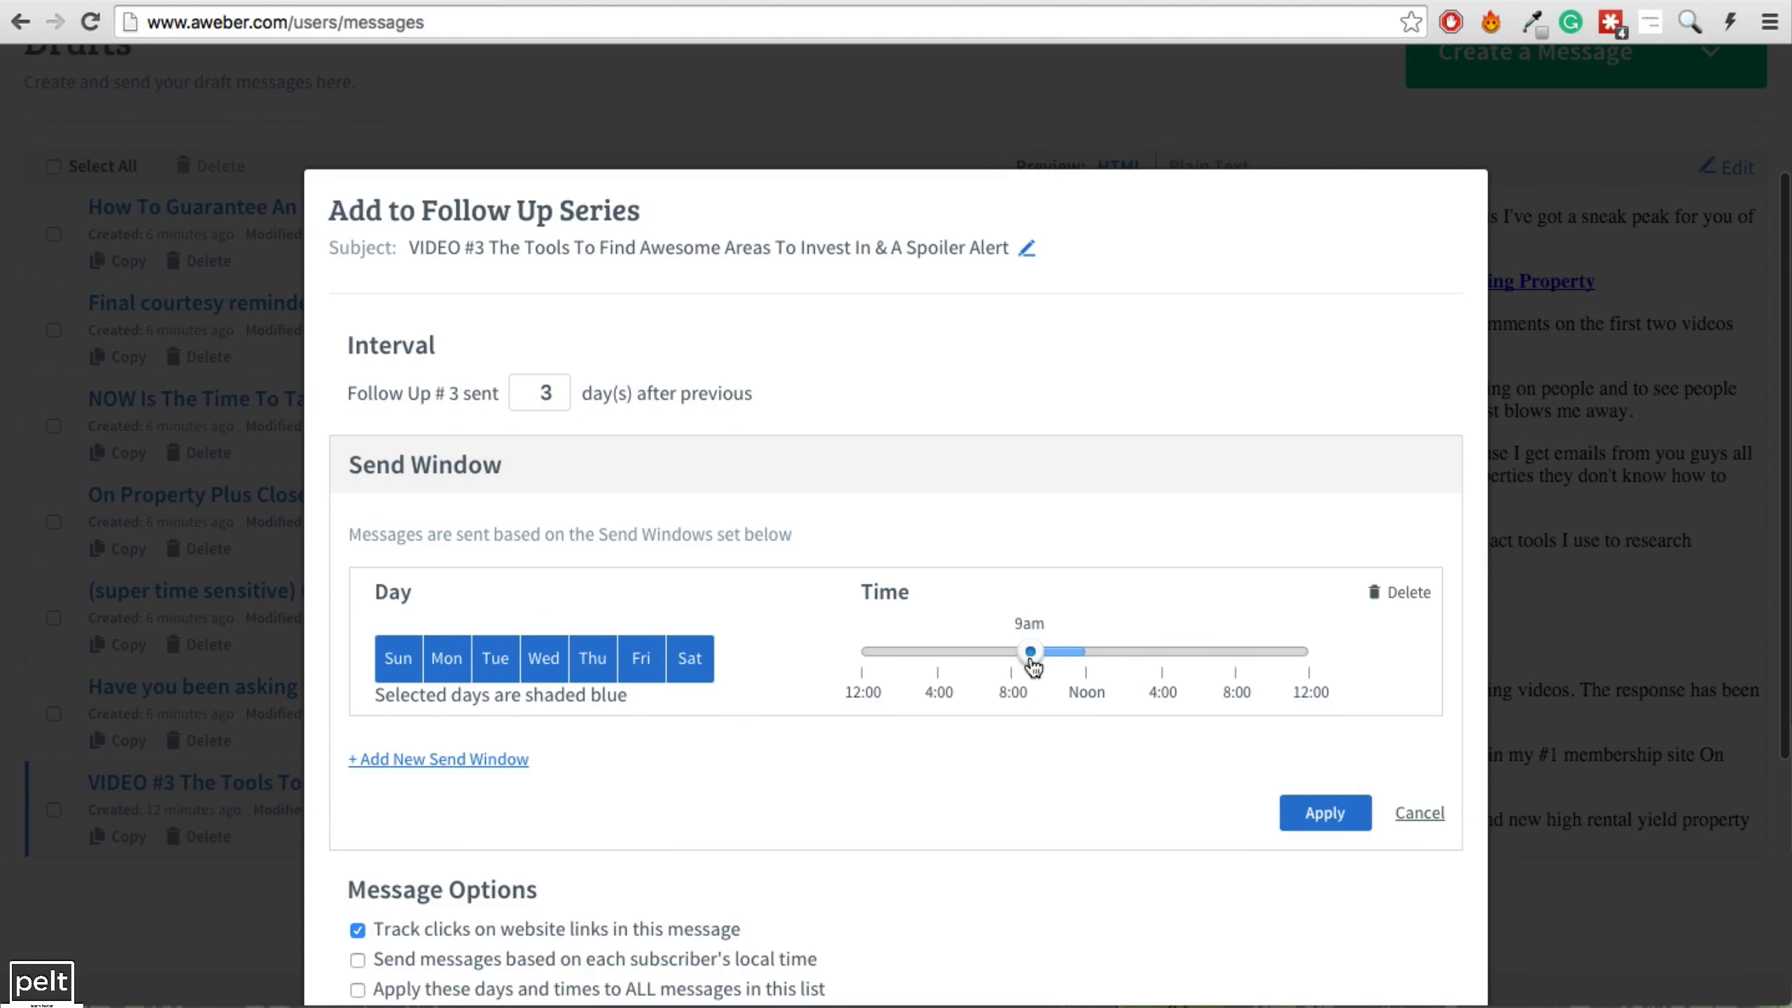
drag(1033, 666, 1012, 662)
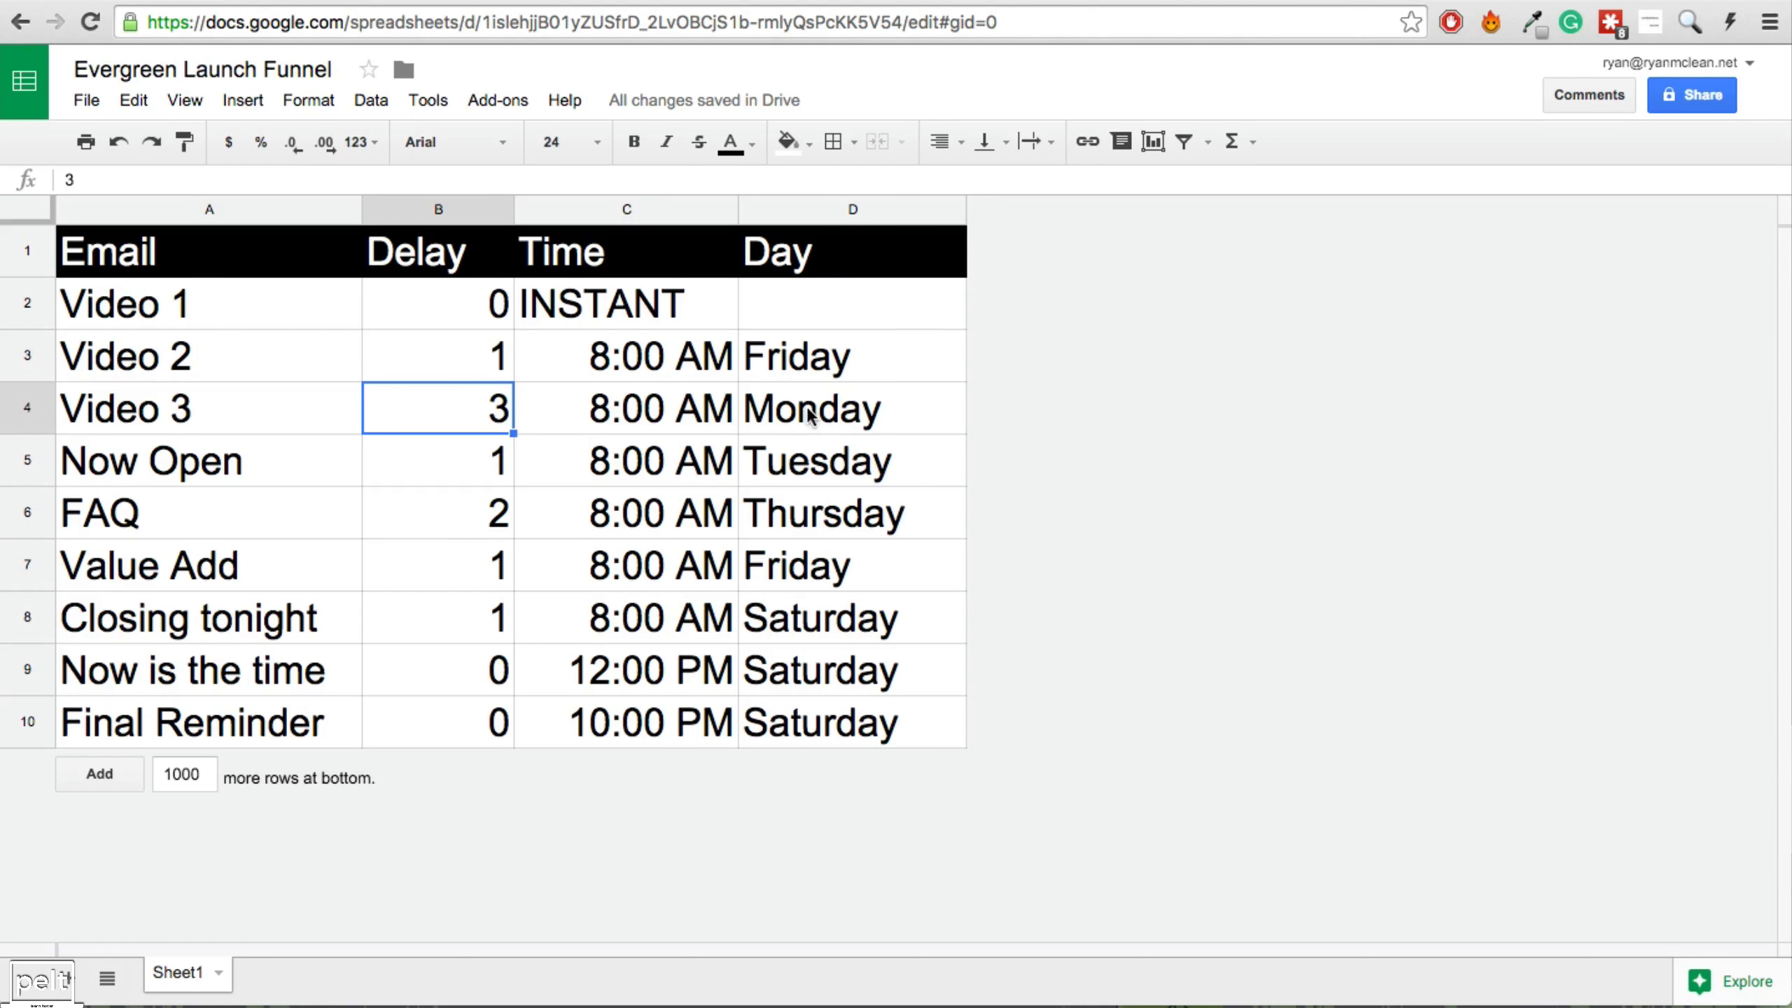
drag(811, 417, 800, 589)
click(742, 380)
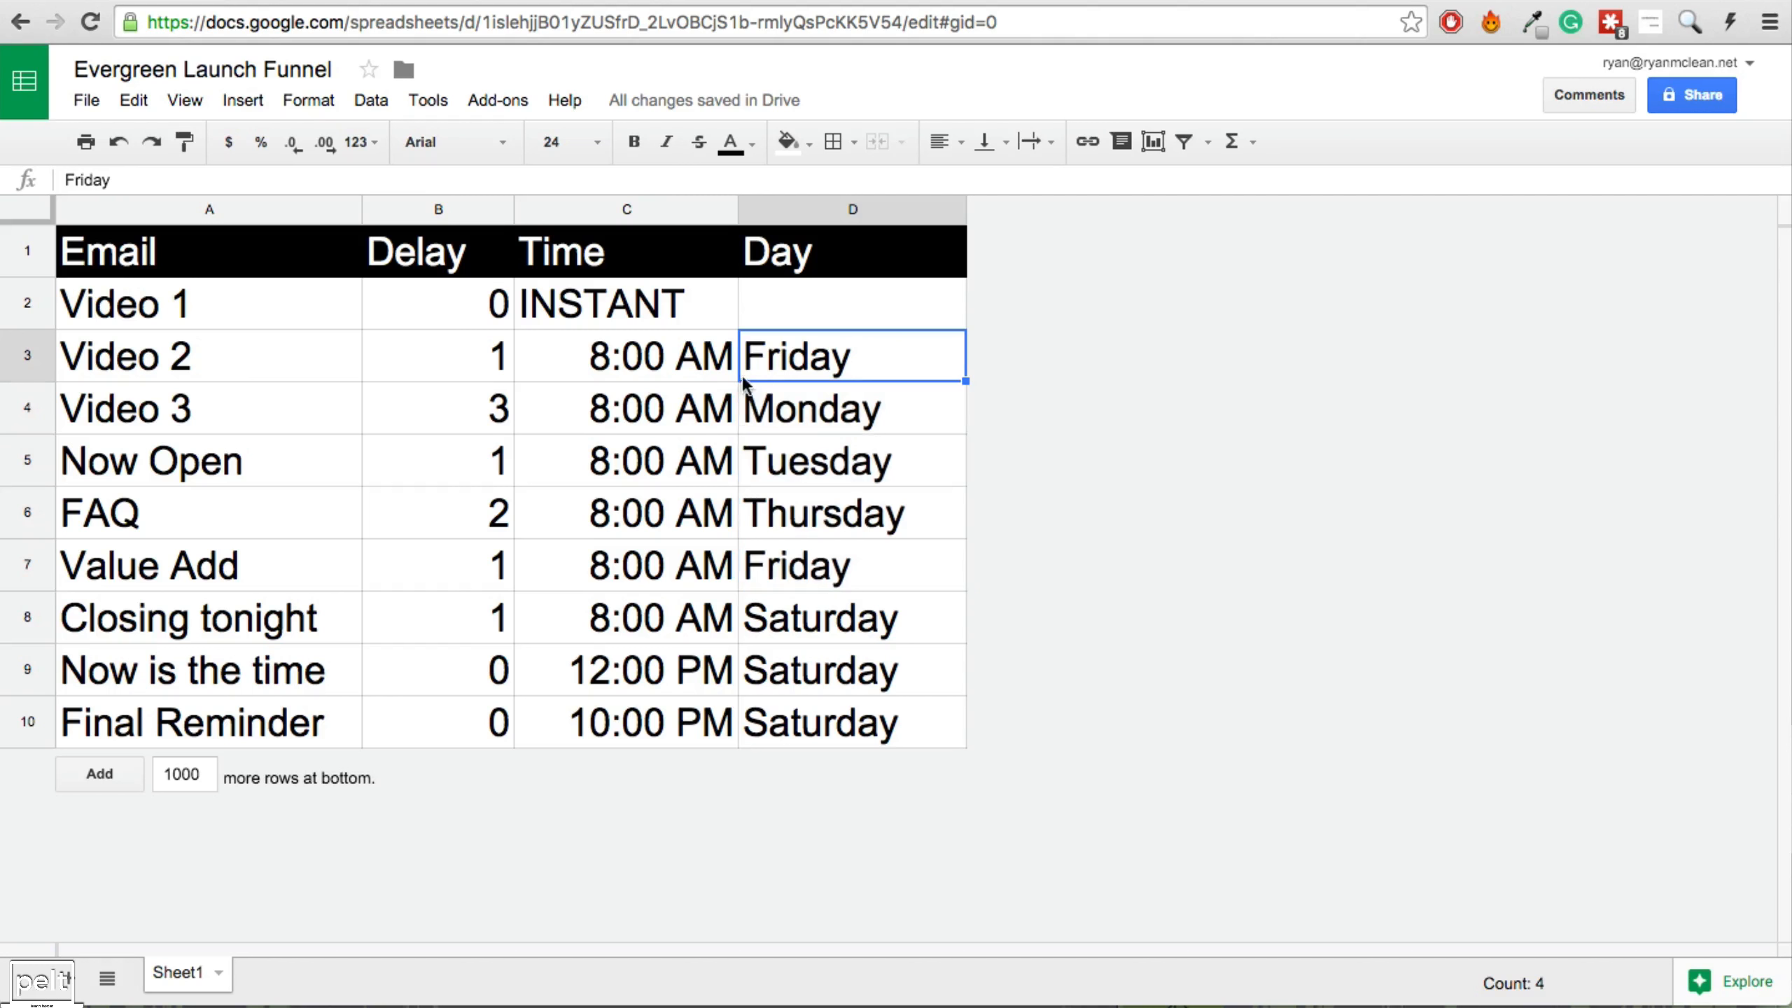
Review Video 3's Monday, the Tuesday–Saturday days, and the last two emails' delays and days.
click(790, 422)
drag(810, 465, 811, 613)
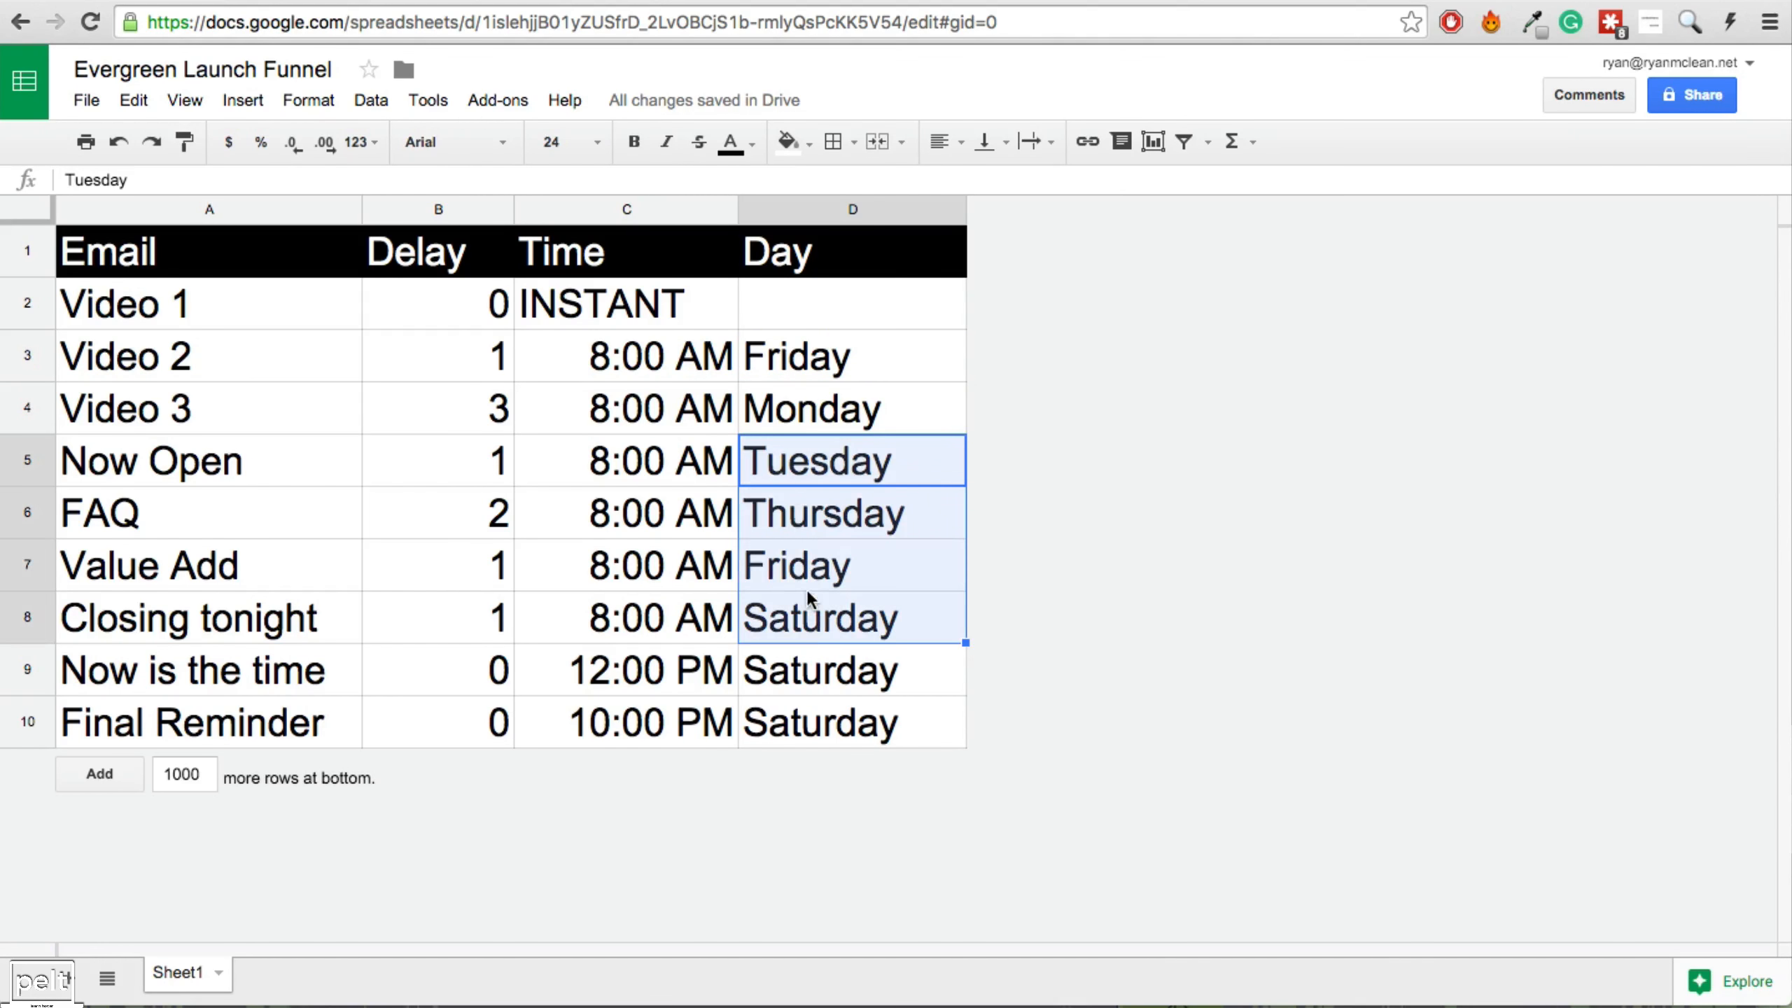
drag(187, 689, 784, 735)
click(498, 663)
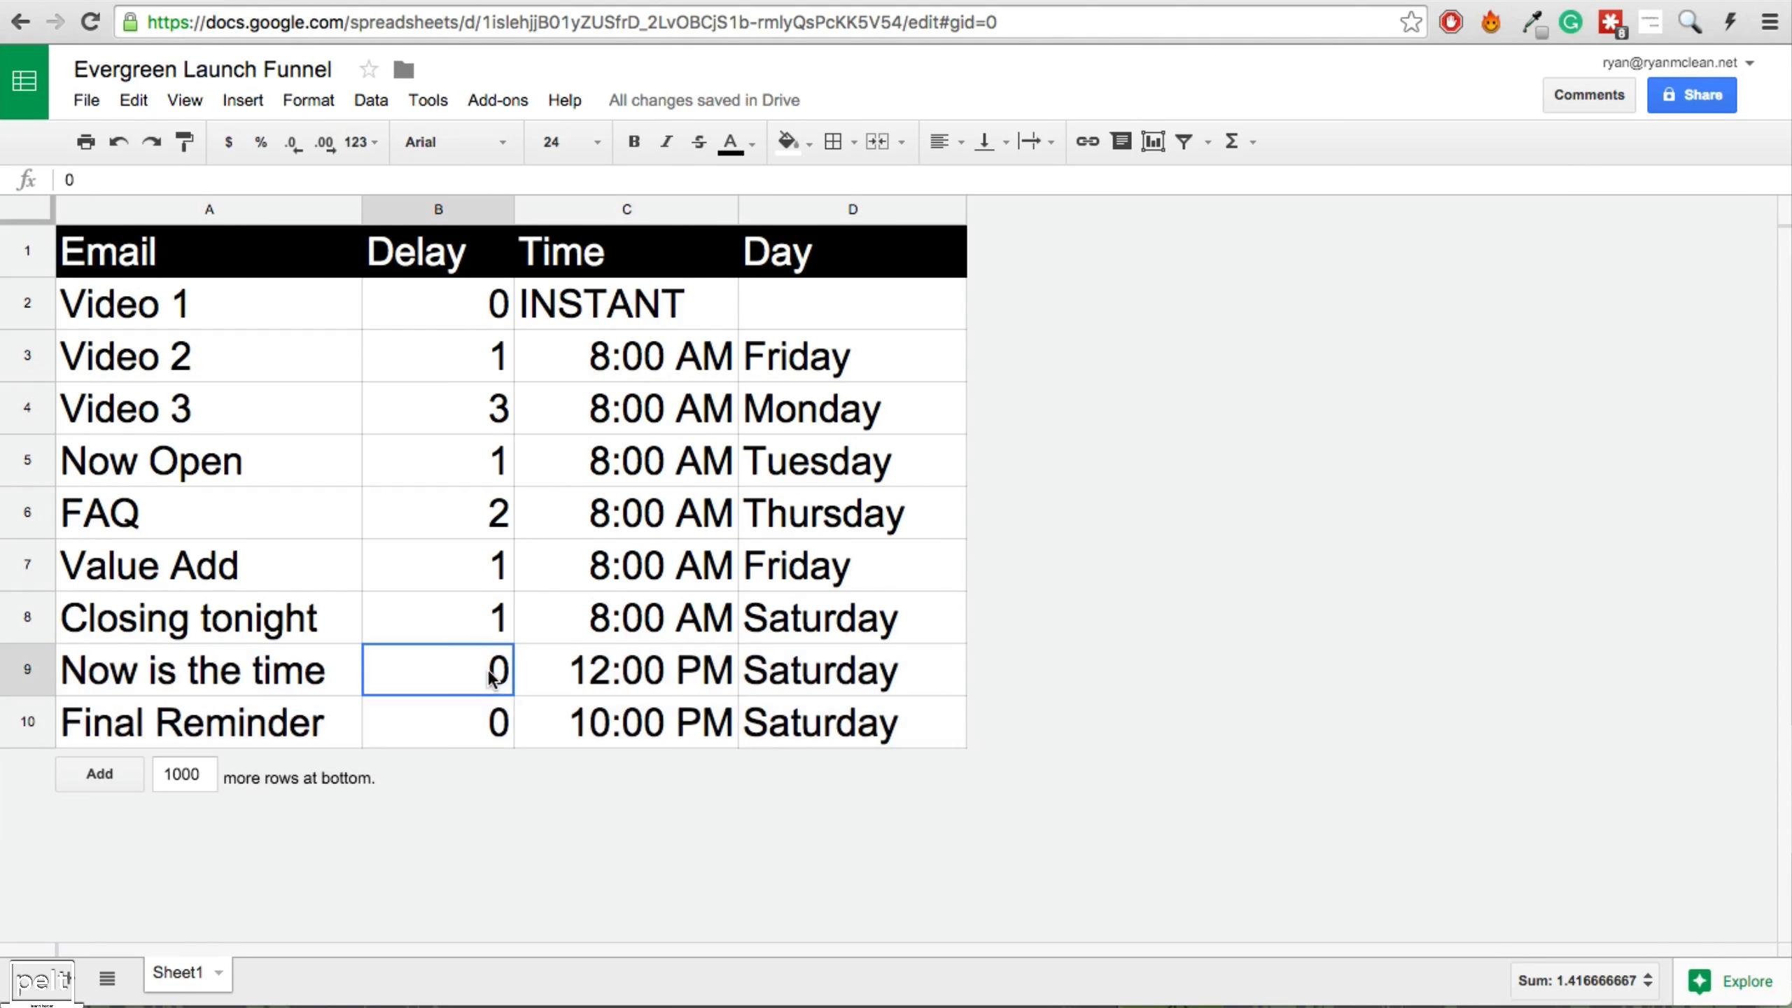
click(490, 726)
drag(832, 669, 833, 724)
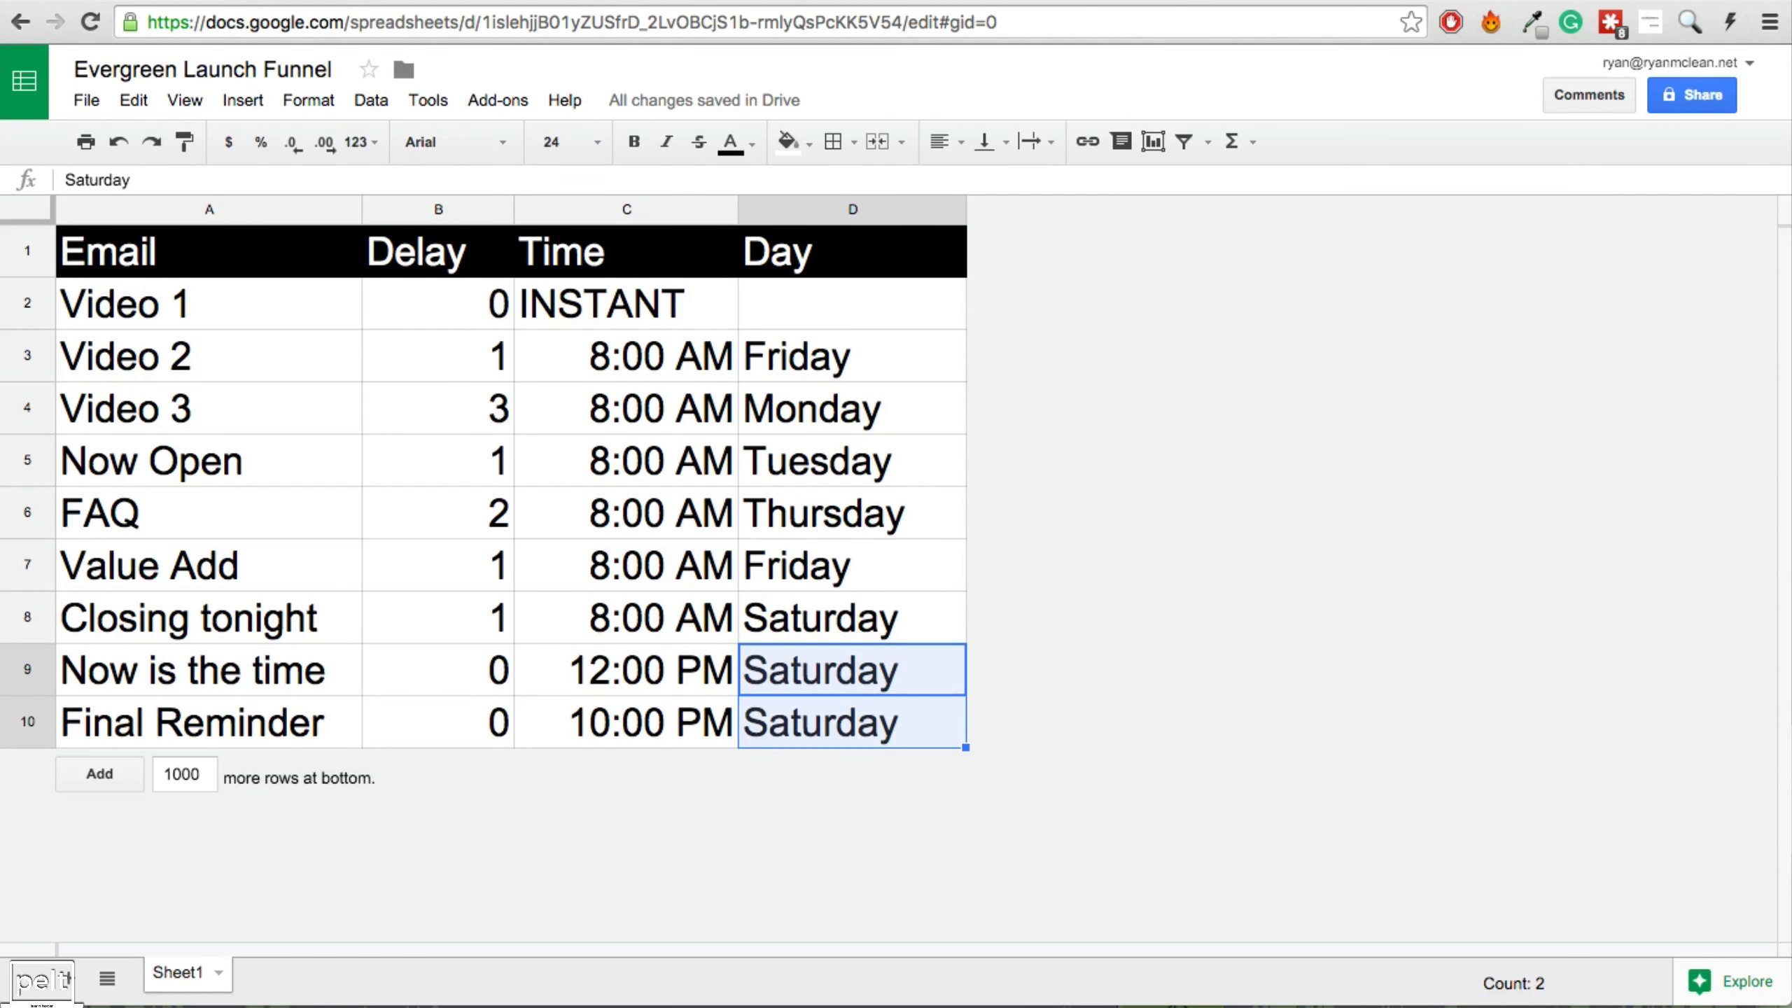
key(ctrl+Tab)
Add VIDEO #3 as follow-up message 3, sent 3 days after the previous email, and review the series.
scroll(838, 692, down, 2)
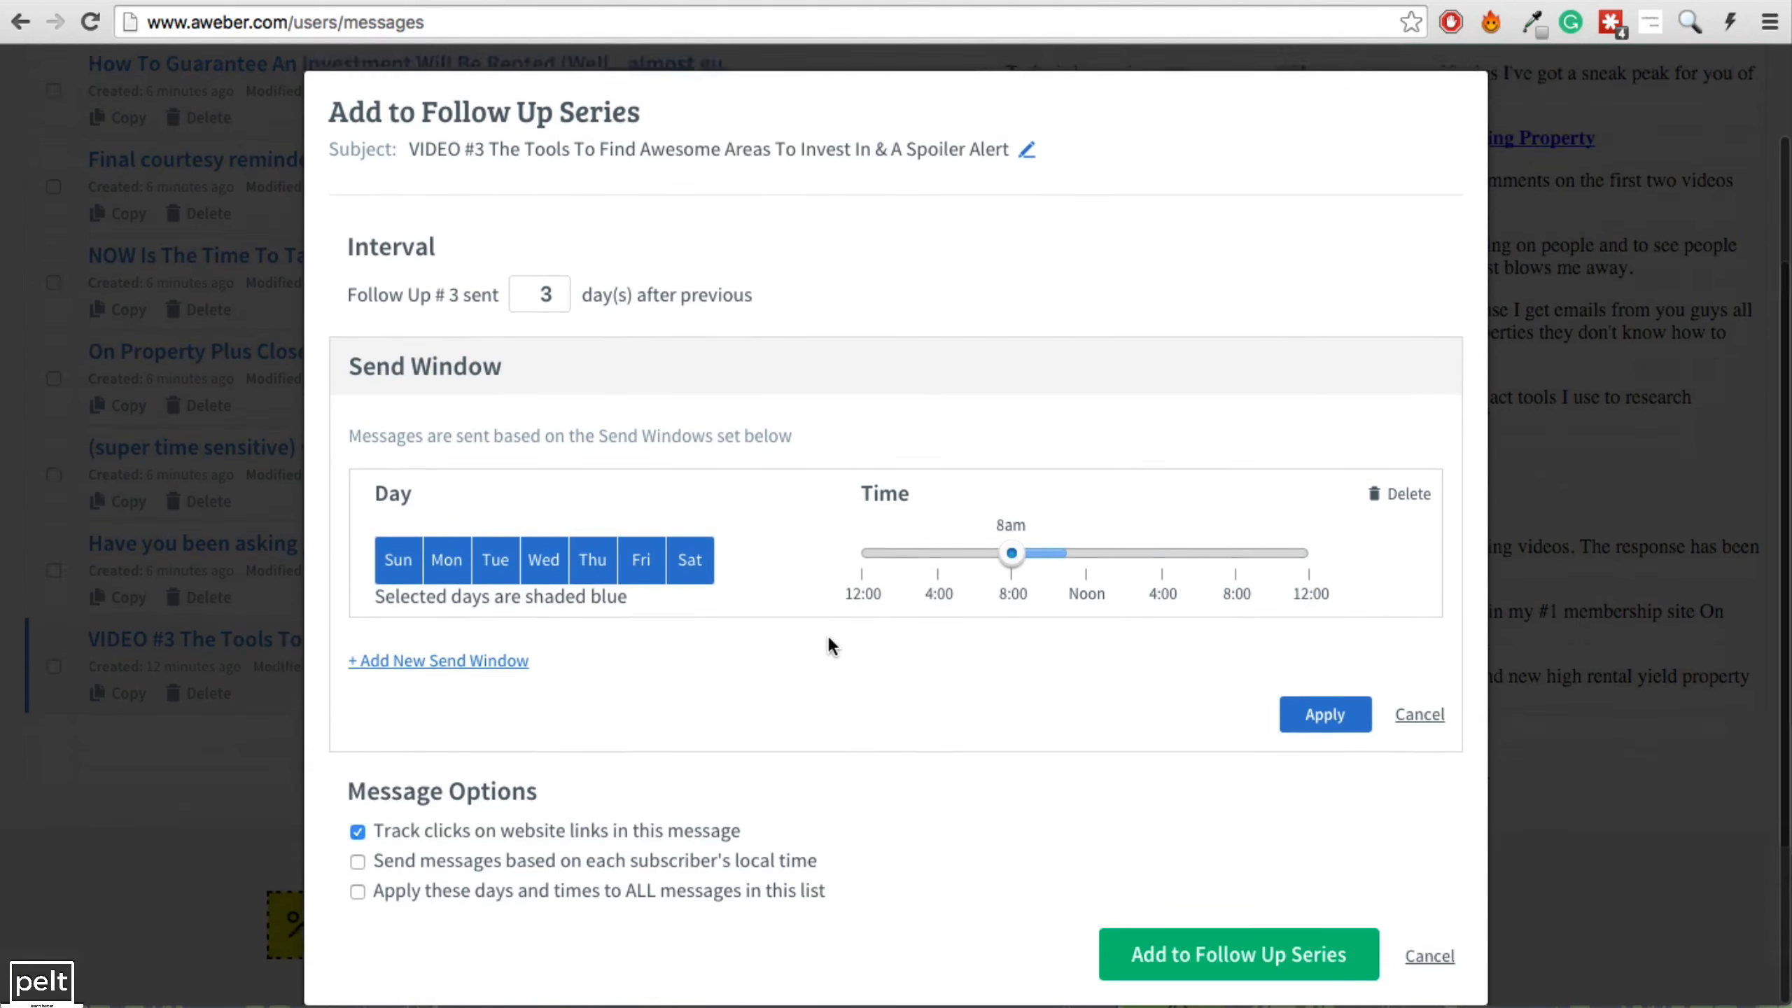
click(1236, 947)
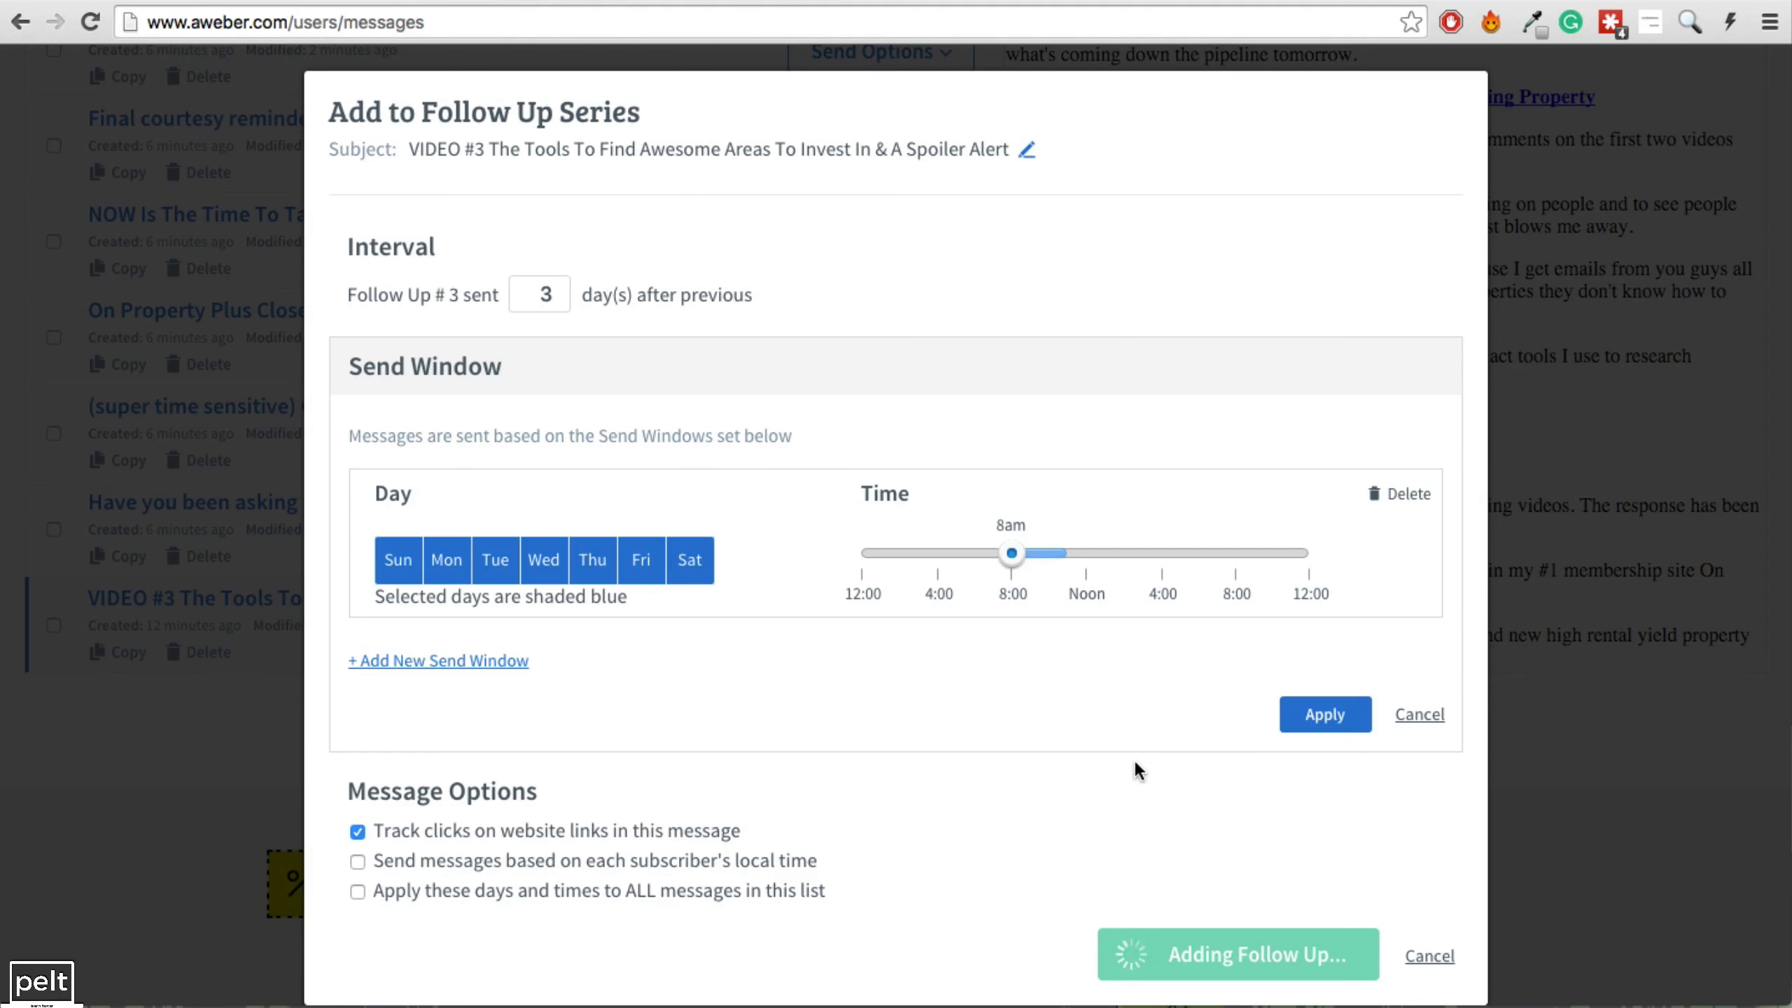
scroll(572, 424, down, 3)
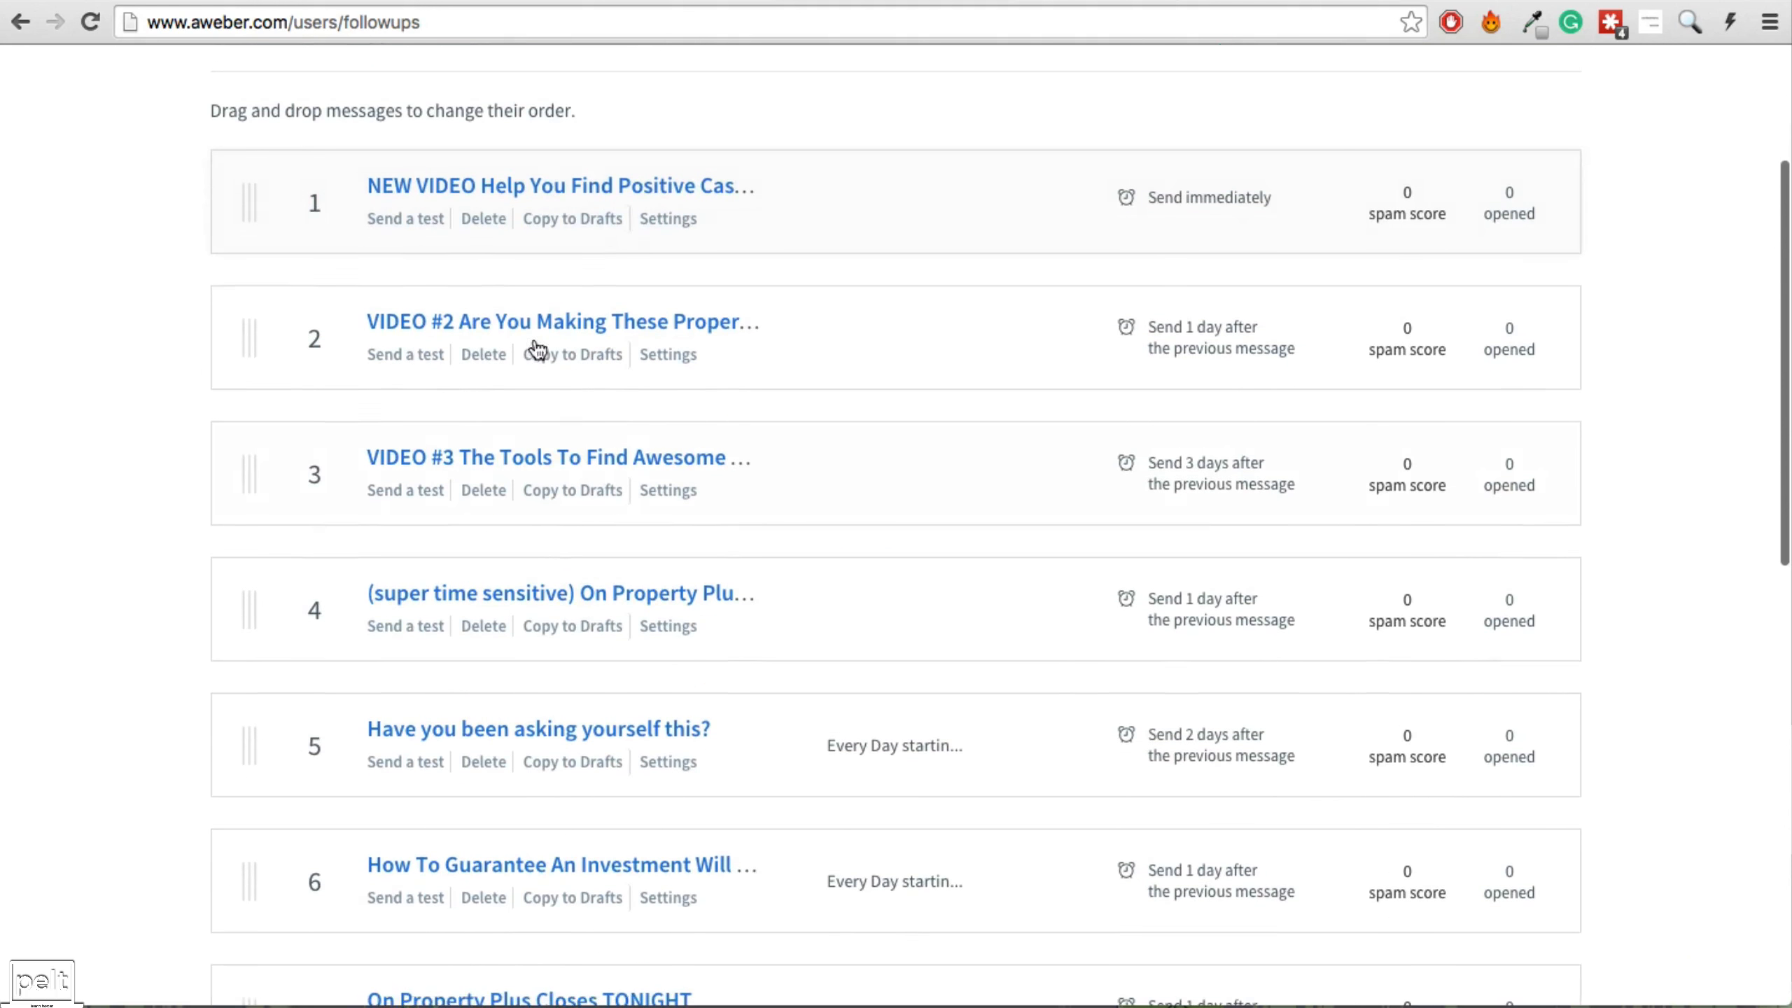
scroll(465, 514, down, 3)
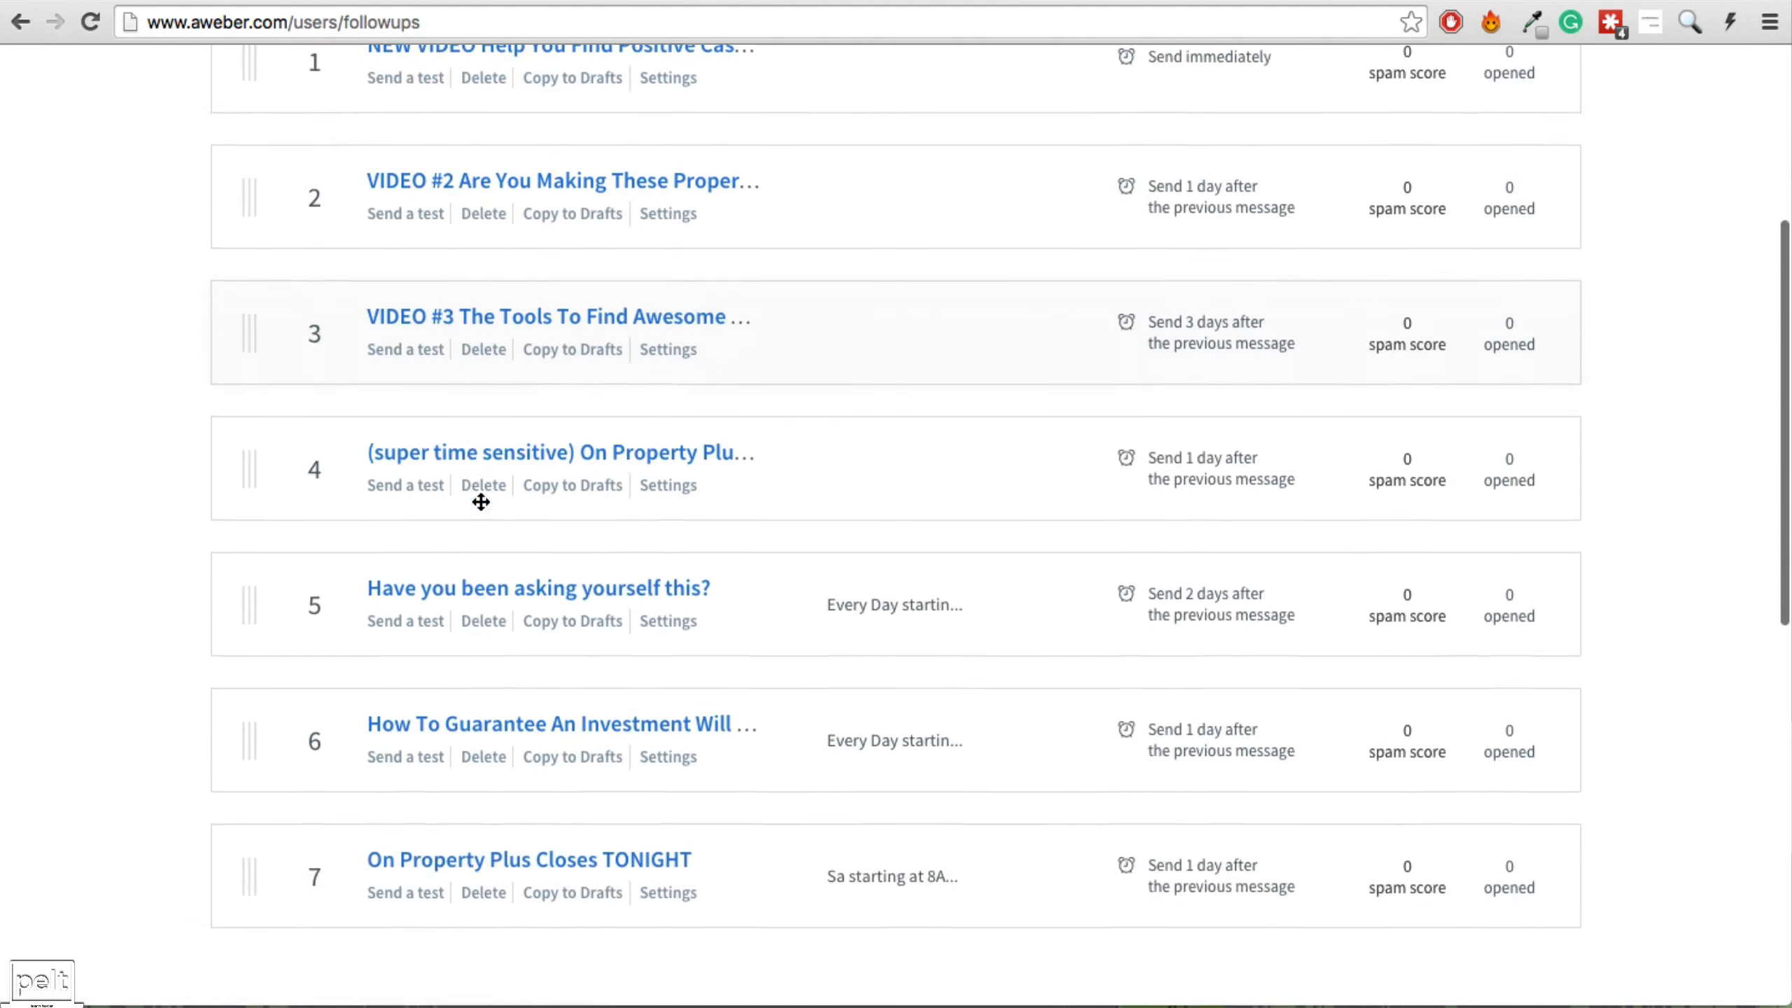
scroll(480, 501, down, 1)
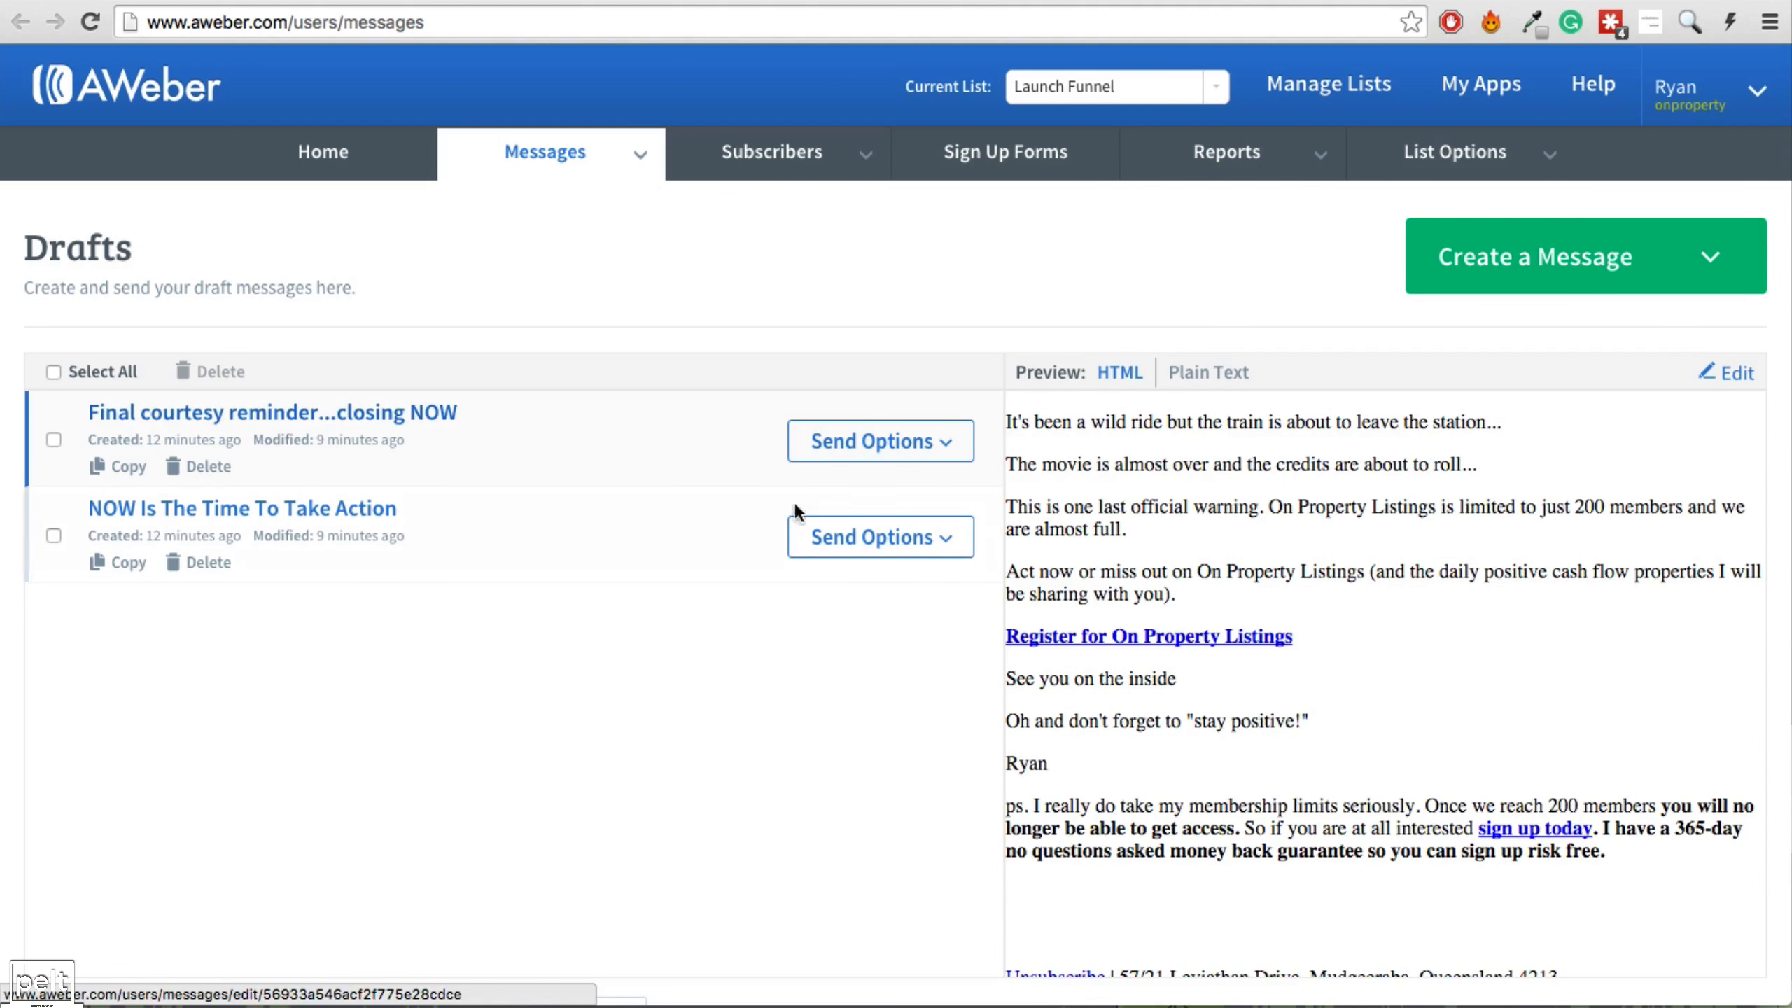
Add 'NOW Is The Time To Take Action' as follow-up #8, 0 days after, sending Saturdays from 12:15pm.
click(887, 555)
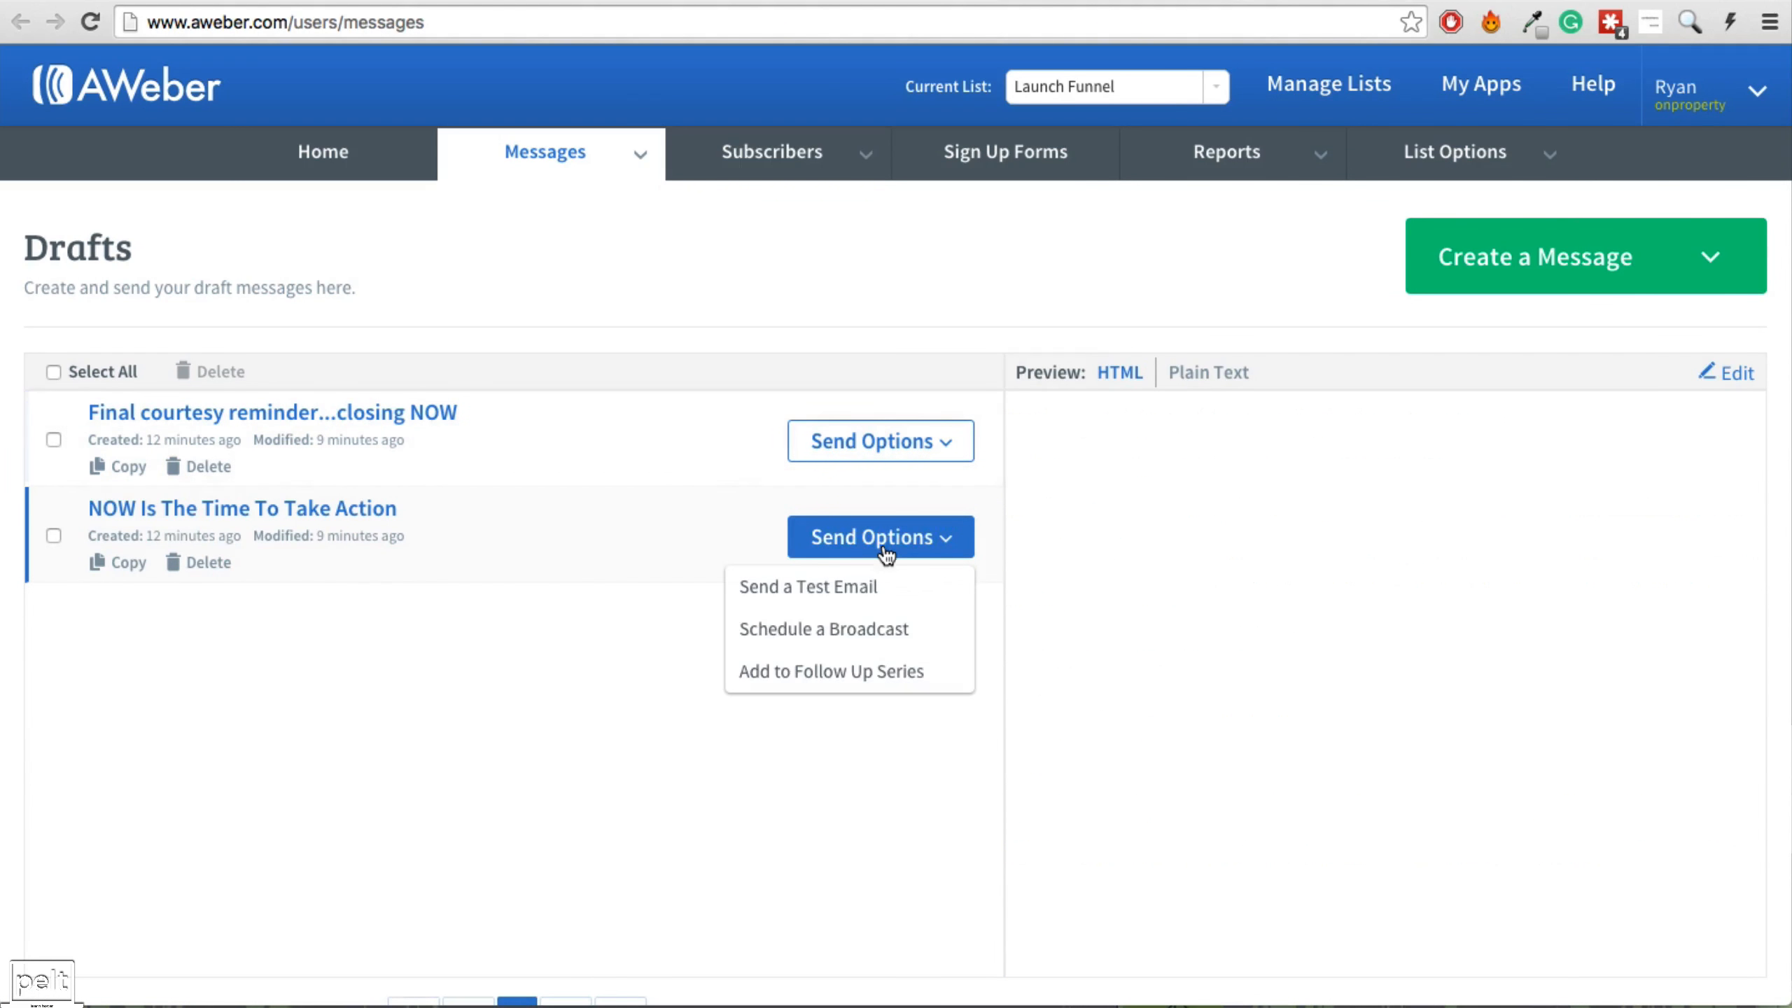
click(800, 679)
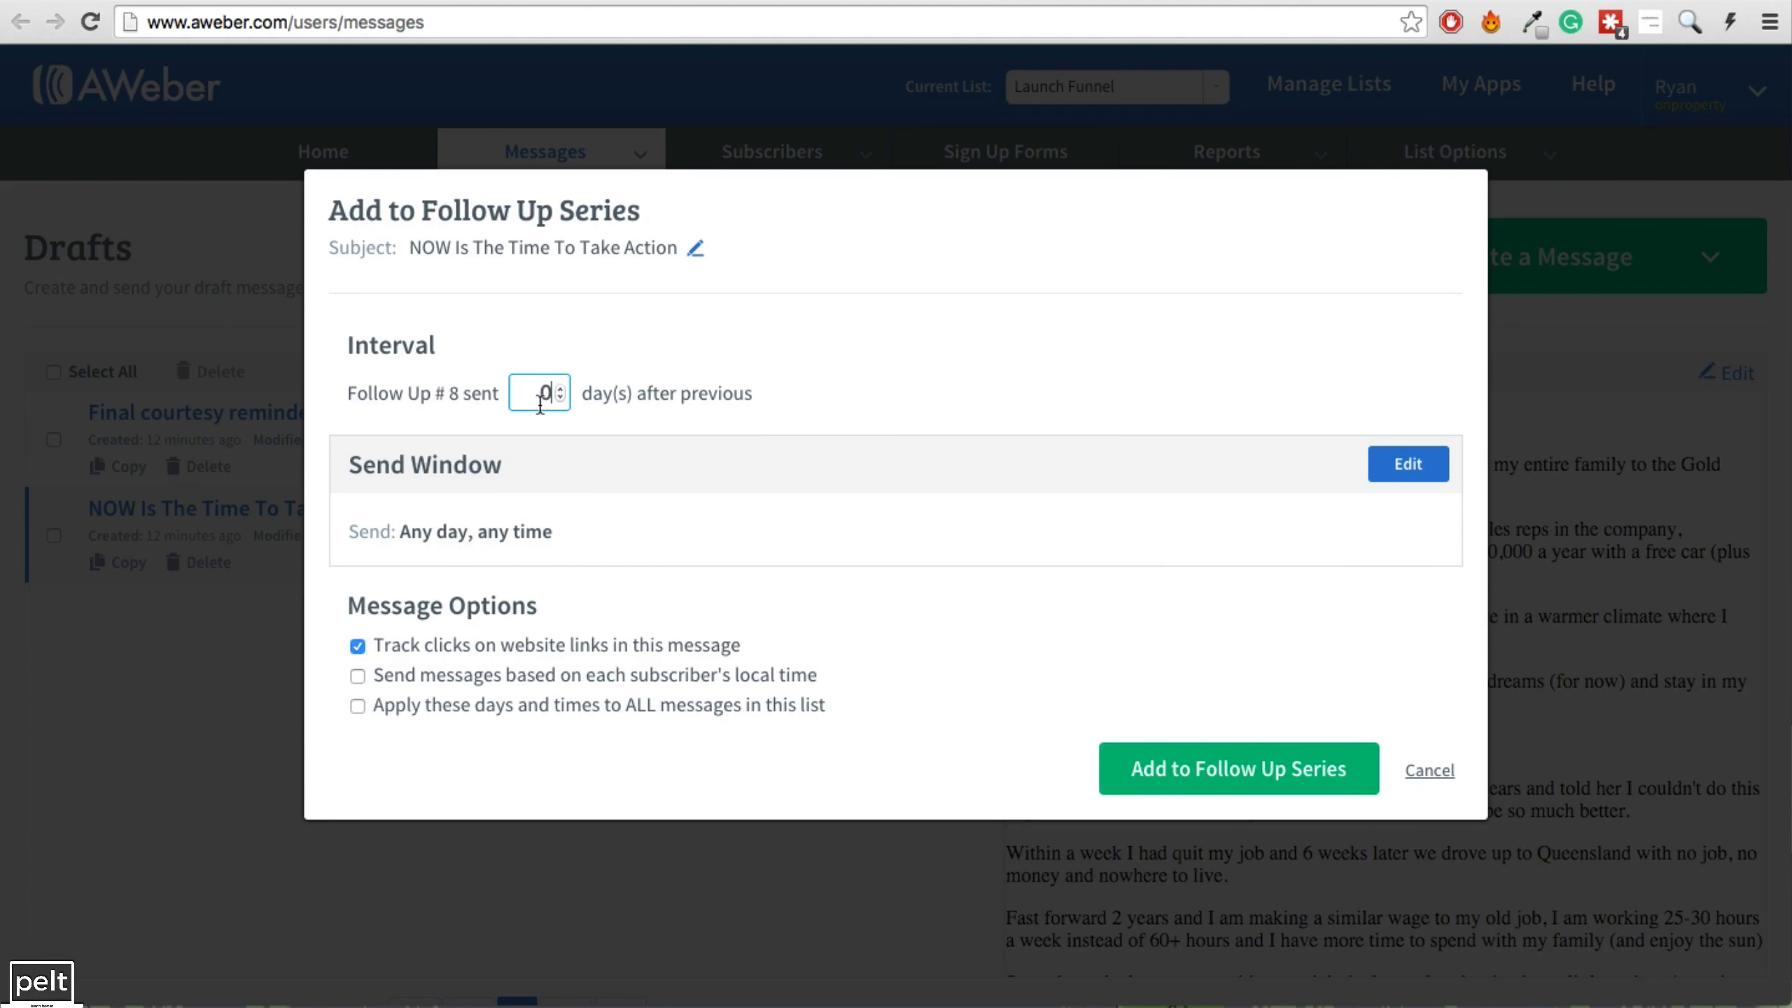
click(1397, 478)
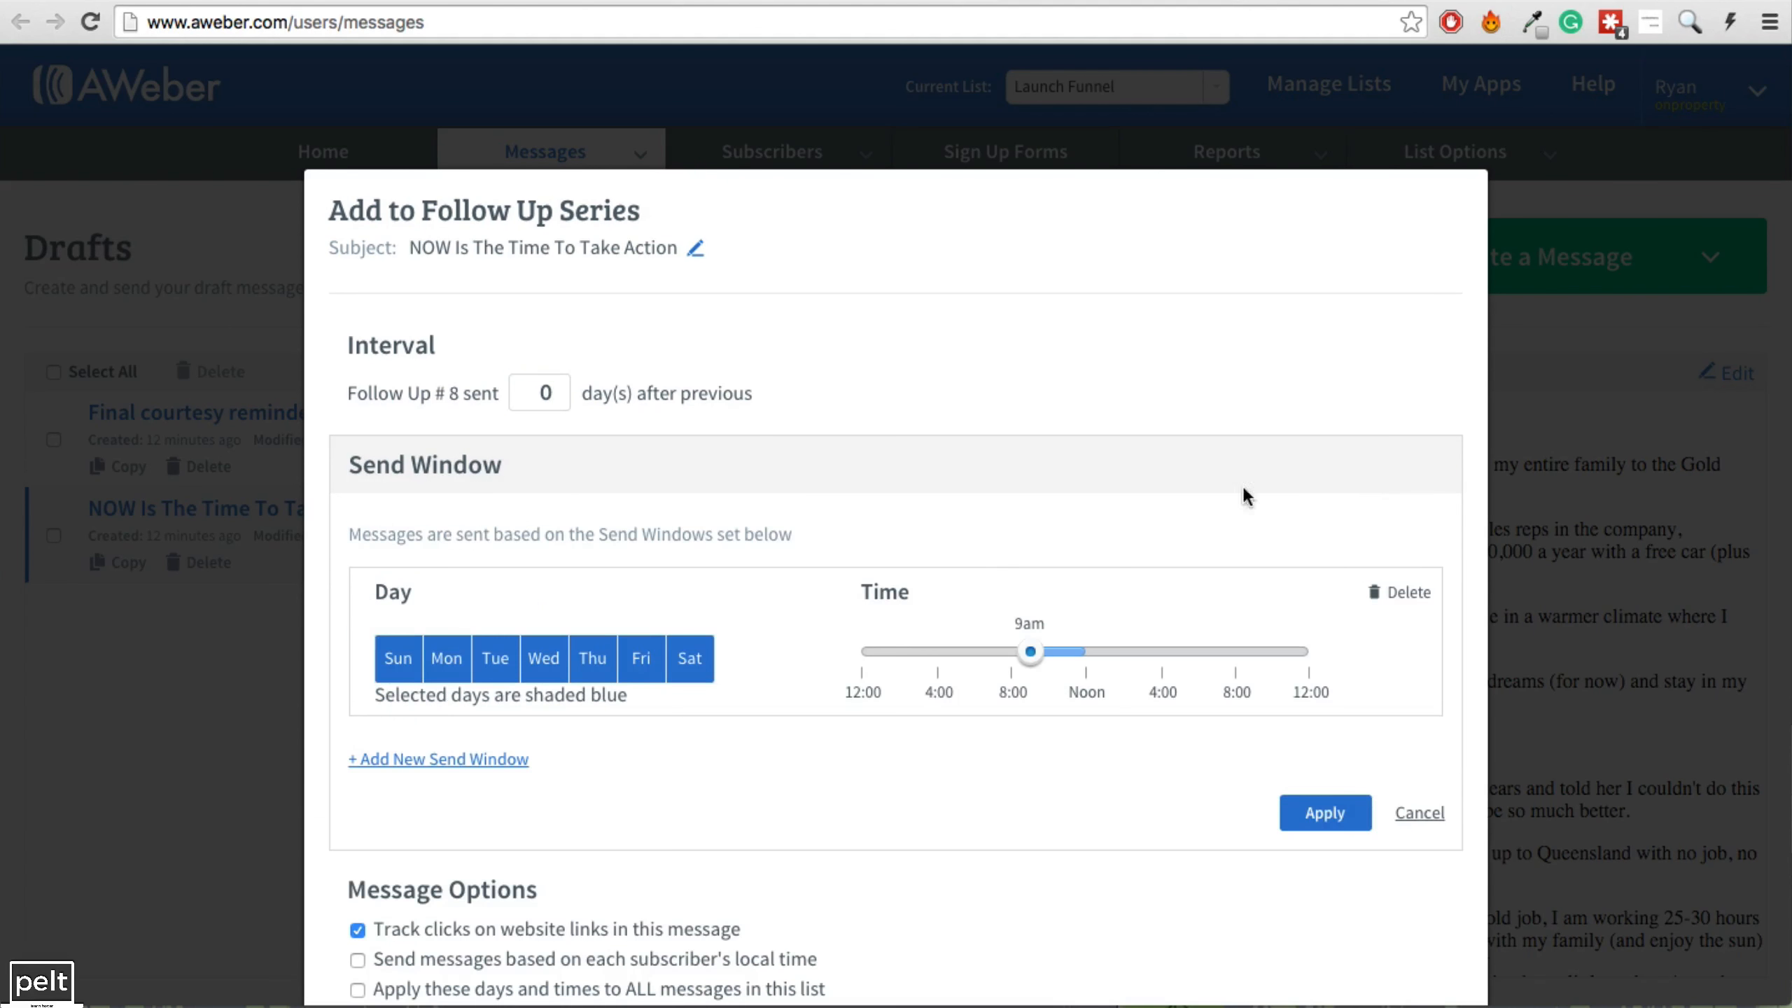
click(398, 658)
click(447, 658)
click(494, 657)
click(543, 658)
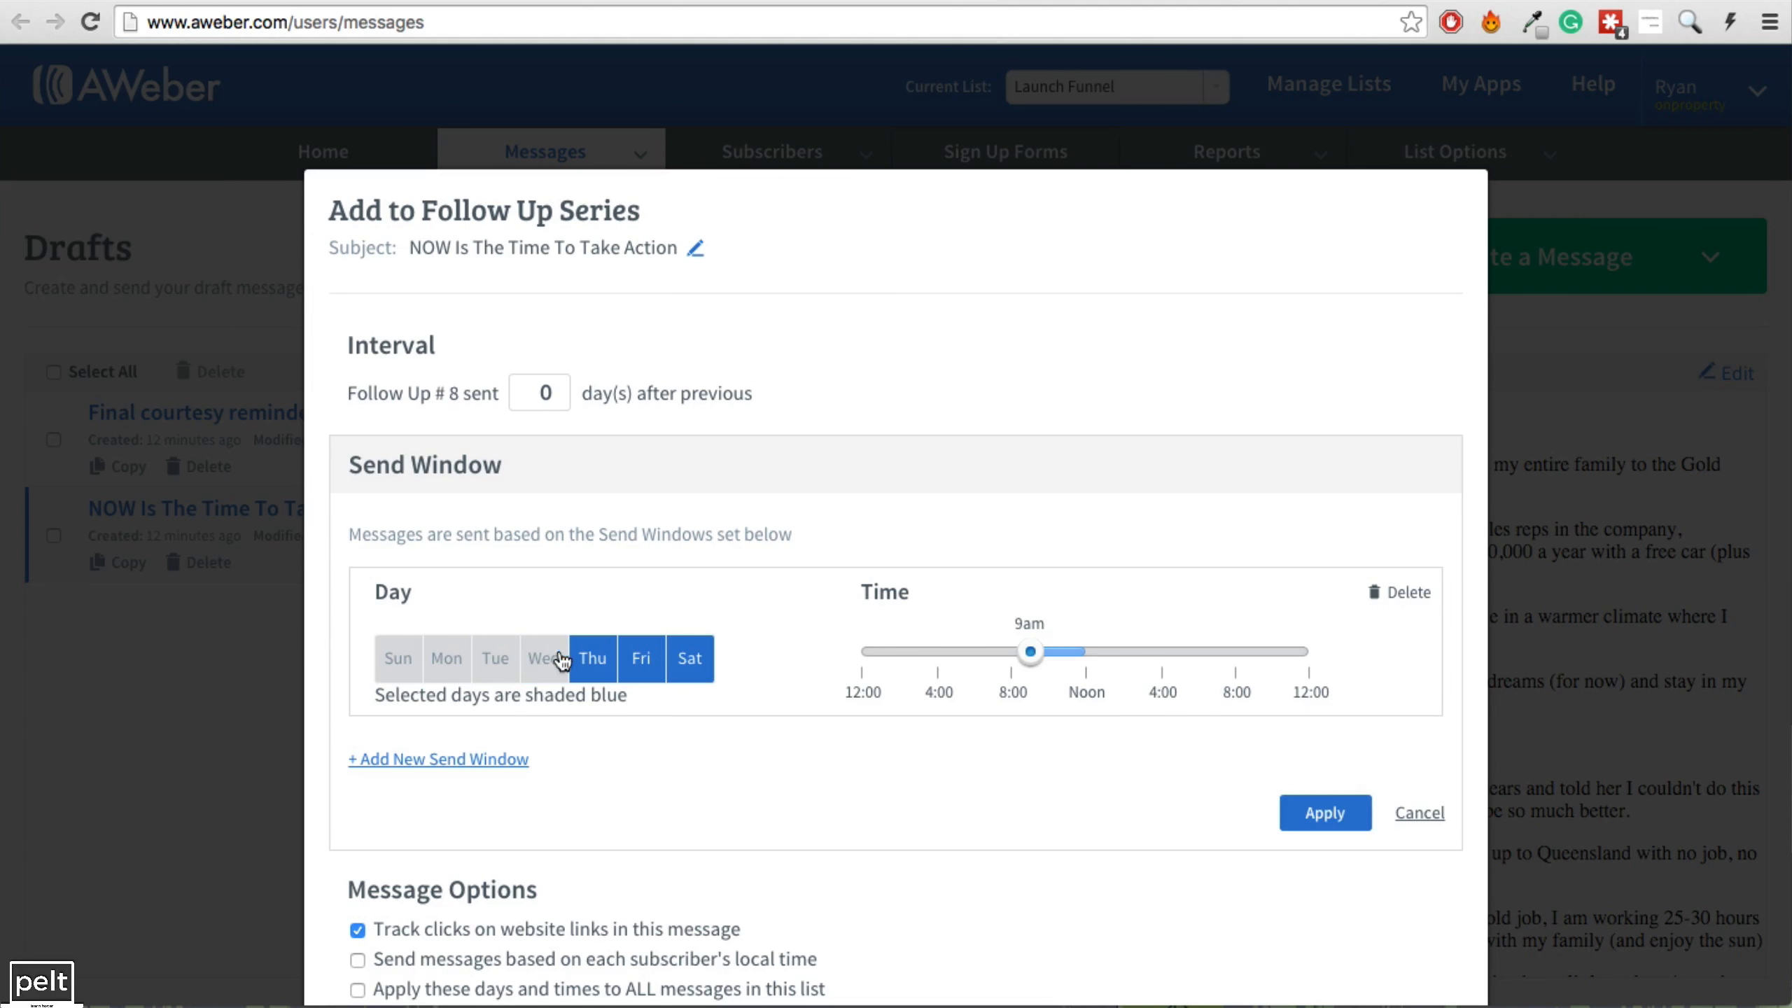
click(593, 658)
click(630, 658)
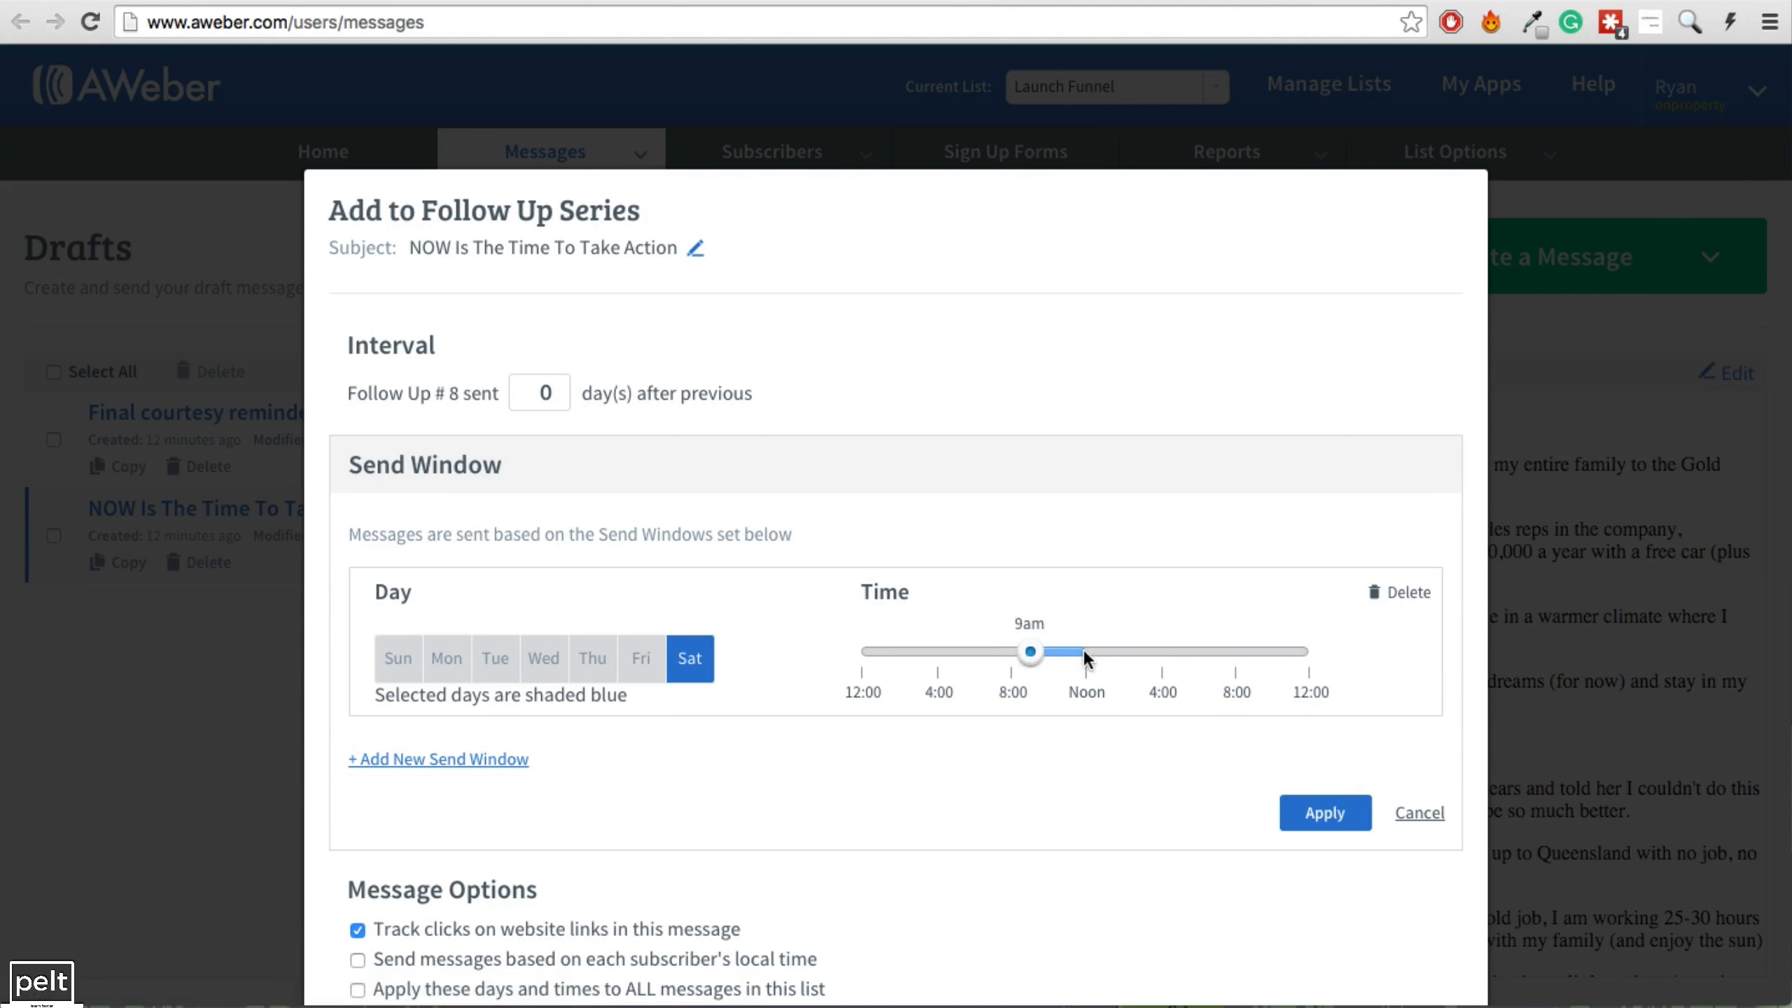
drag(1030, 651, 1092, 651)
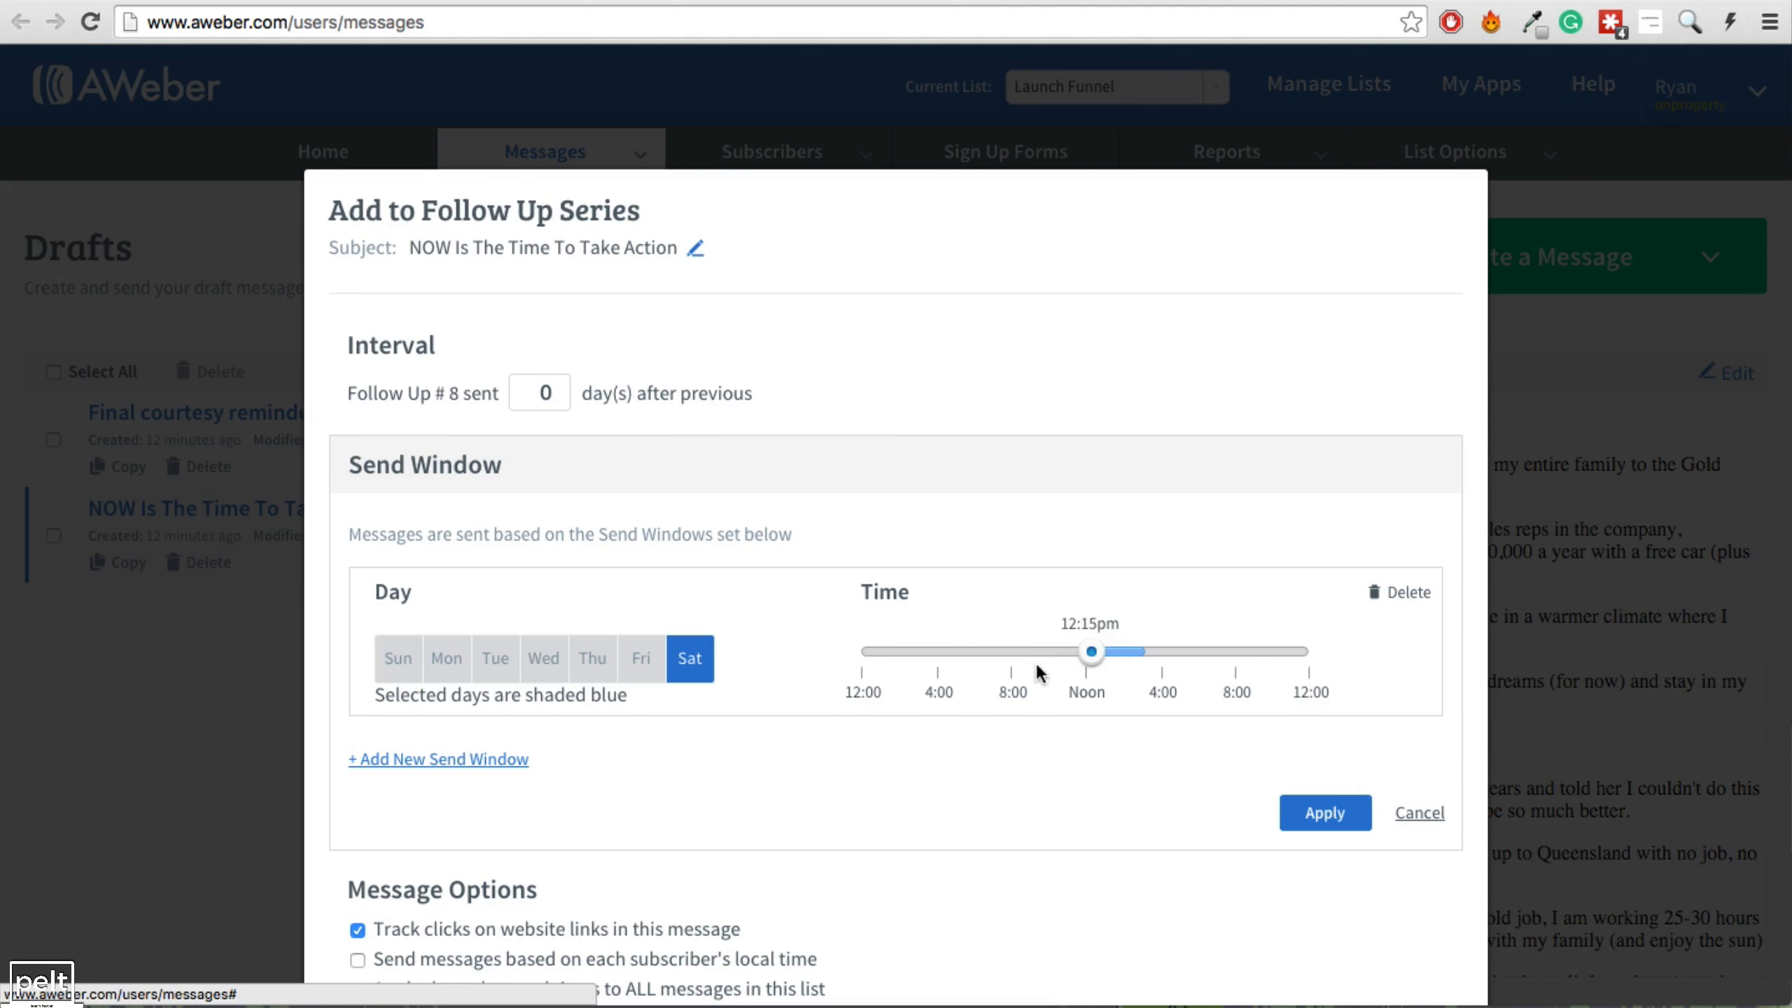
click(1324, 816)
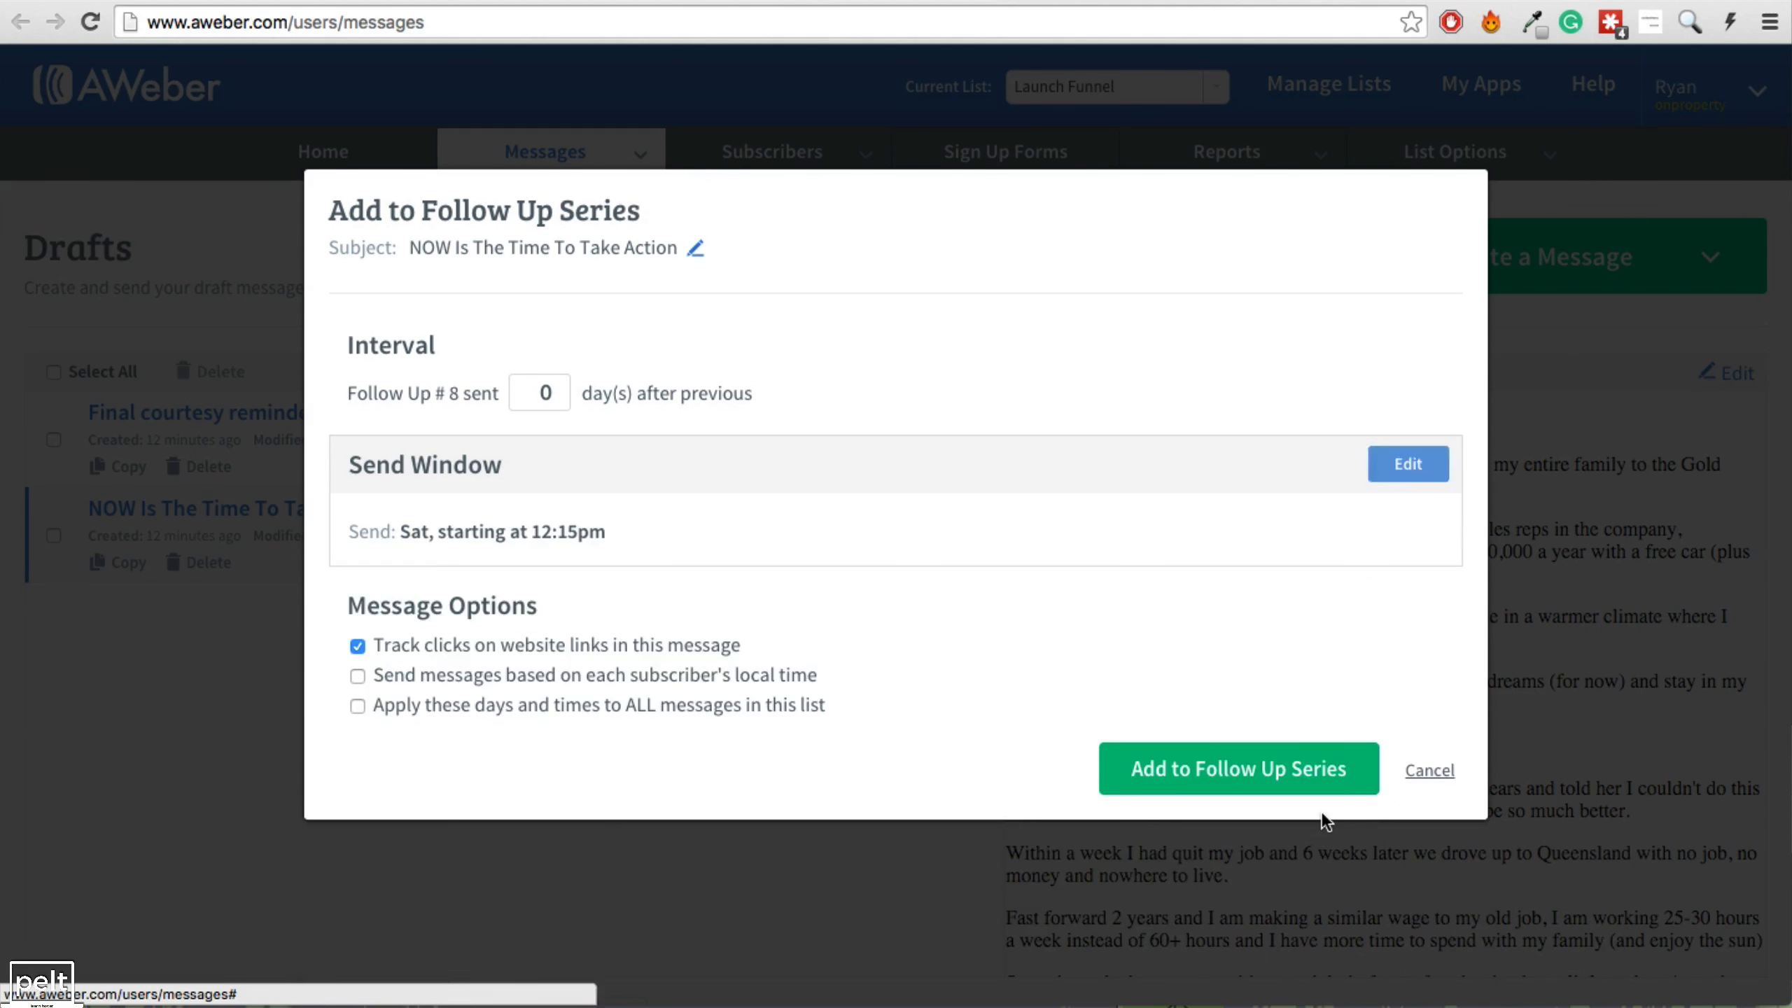
click(1227, 770)
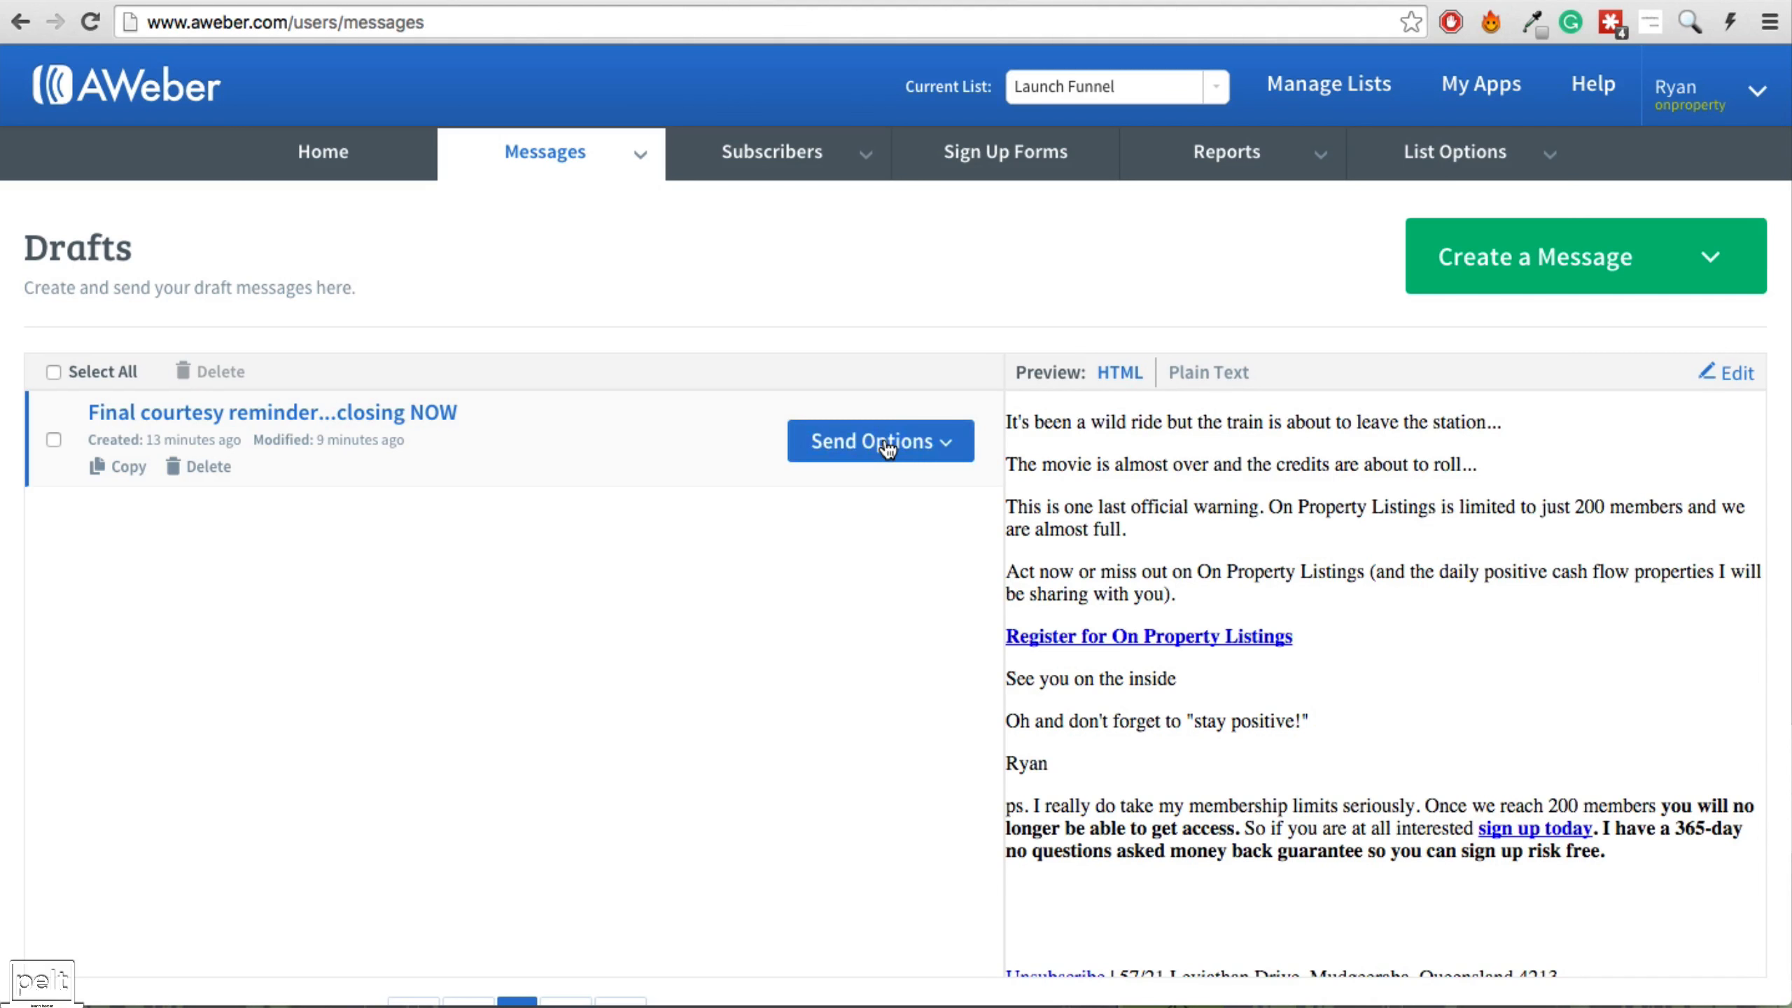
Queue 'Final courtesy reminder...closing NOW' for the follow-up series with a 0-day interval.
click(887, 449)
click(822, 573)
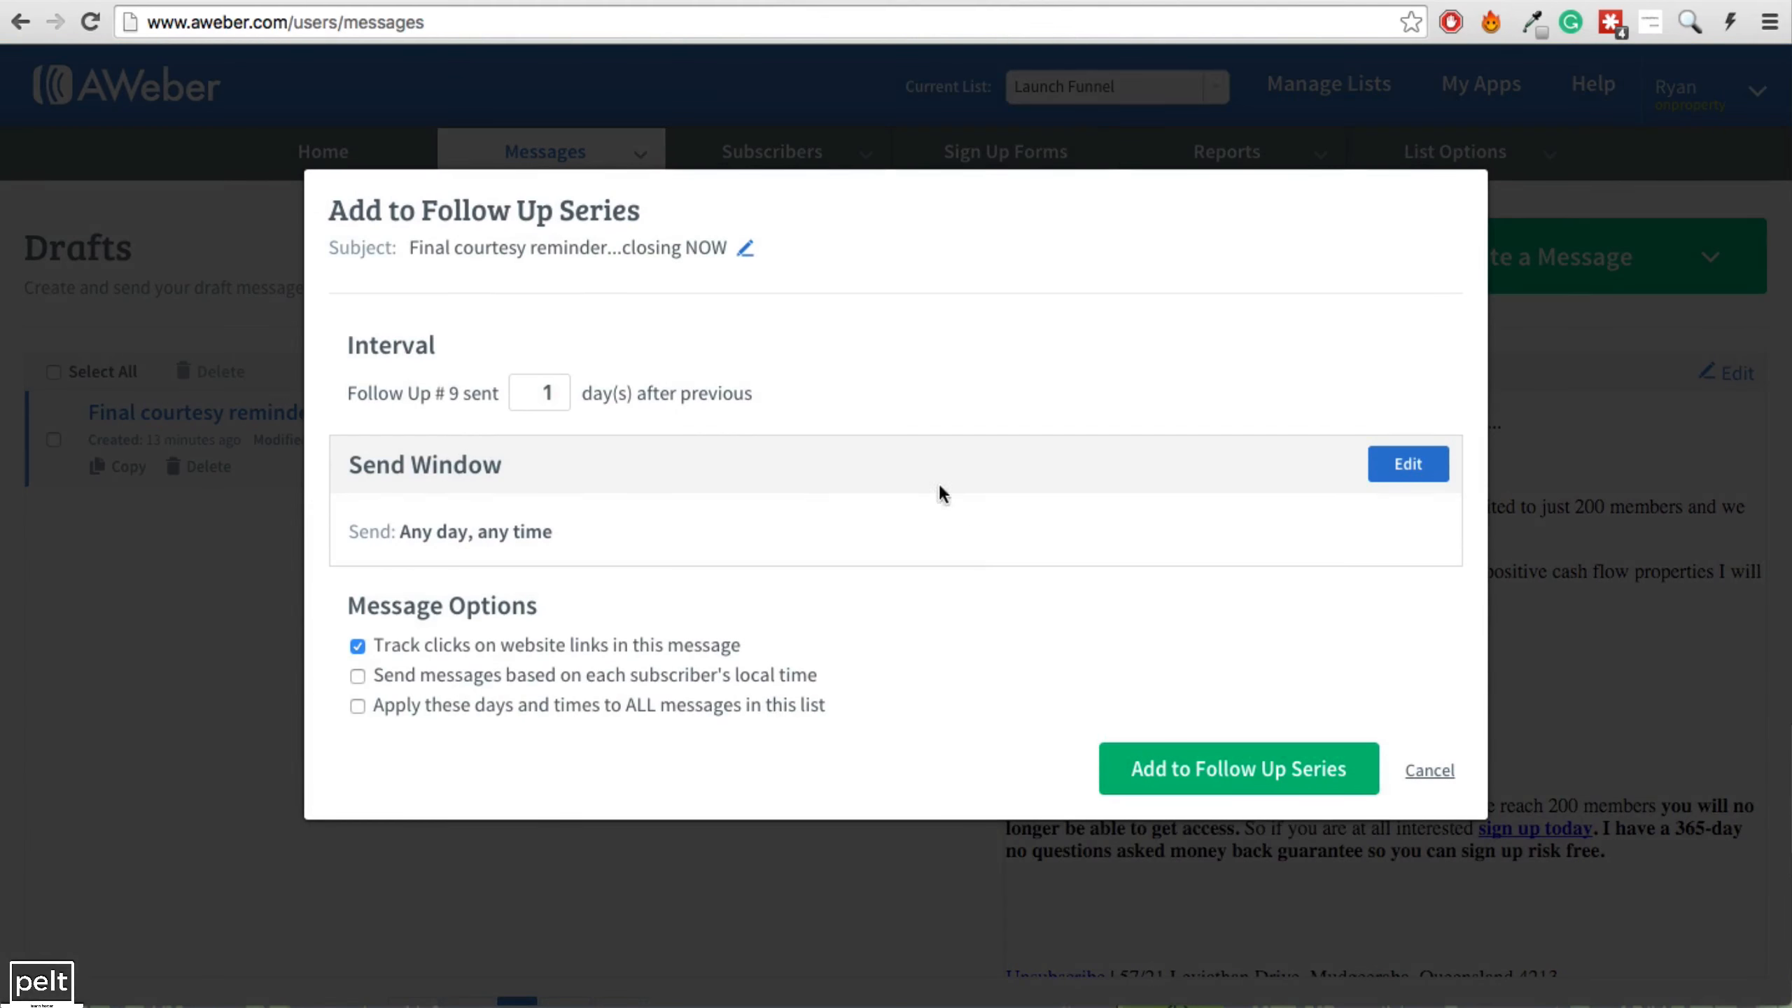
click(559, 404)
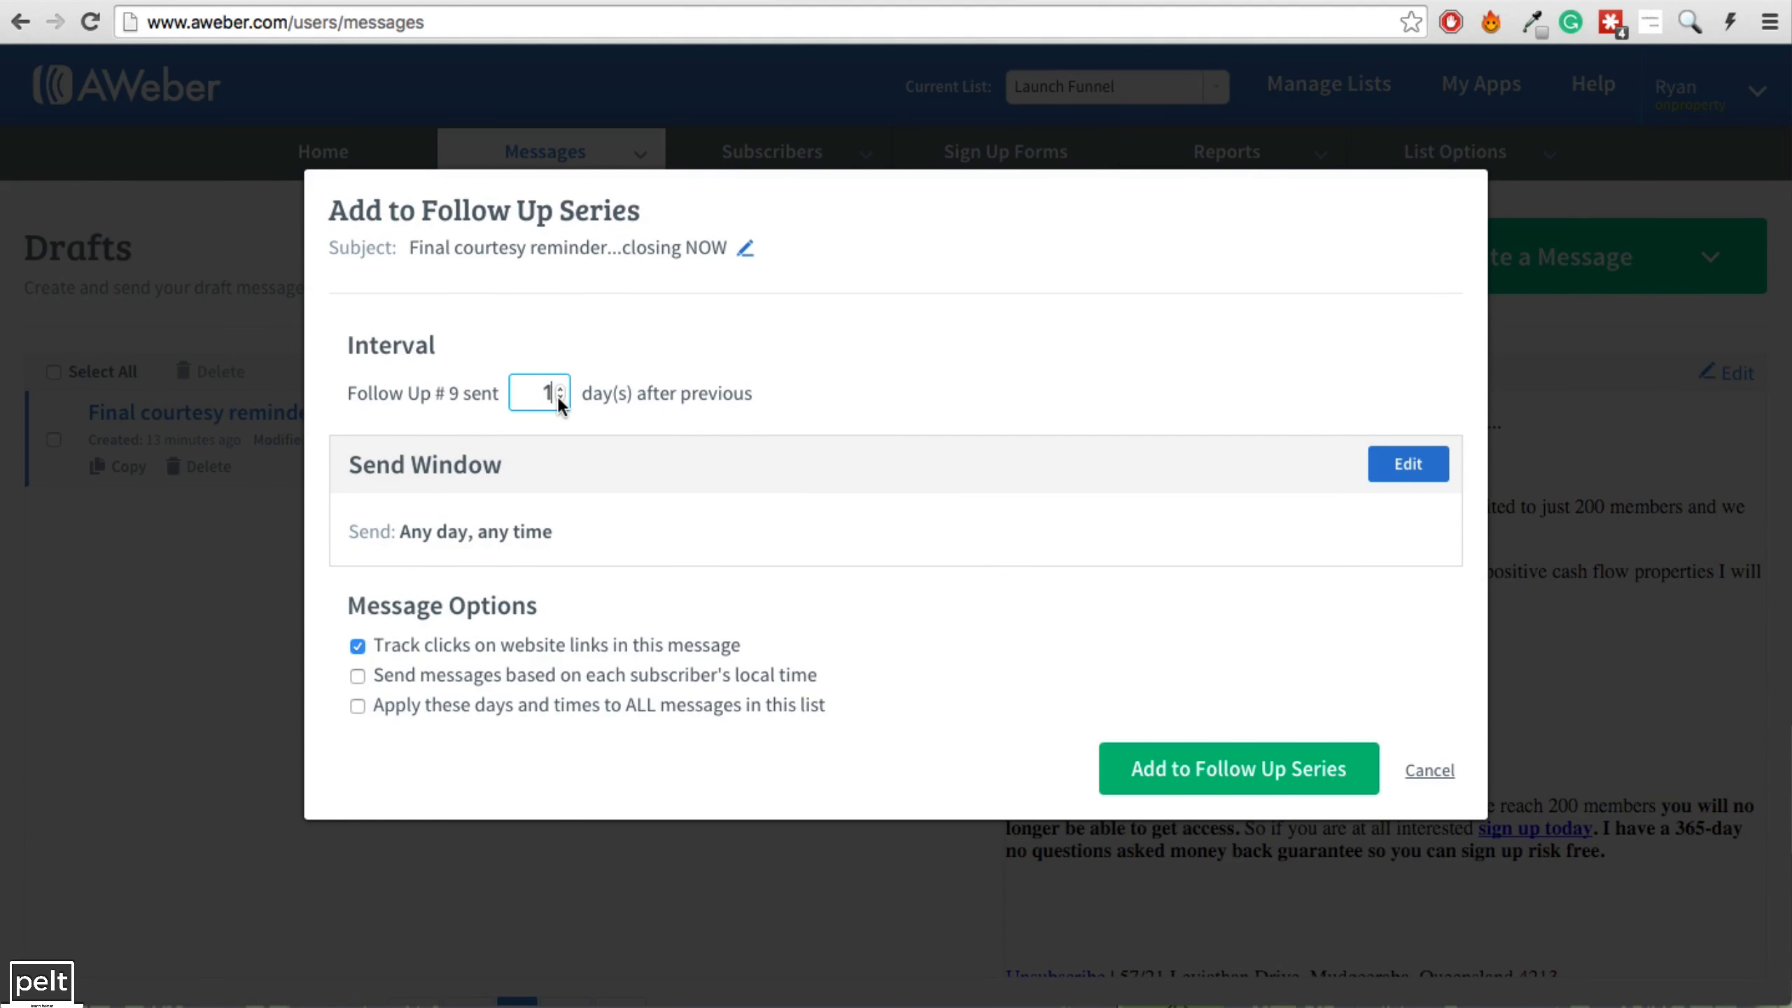
Limit its send window to Saturdays from 9pm and add it as follow-up #9.
click(1409, 464)
click(639, 658)
click(592, 658)
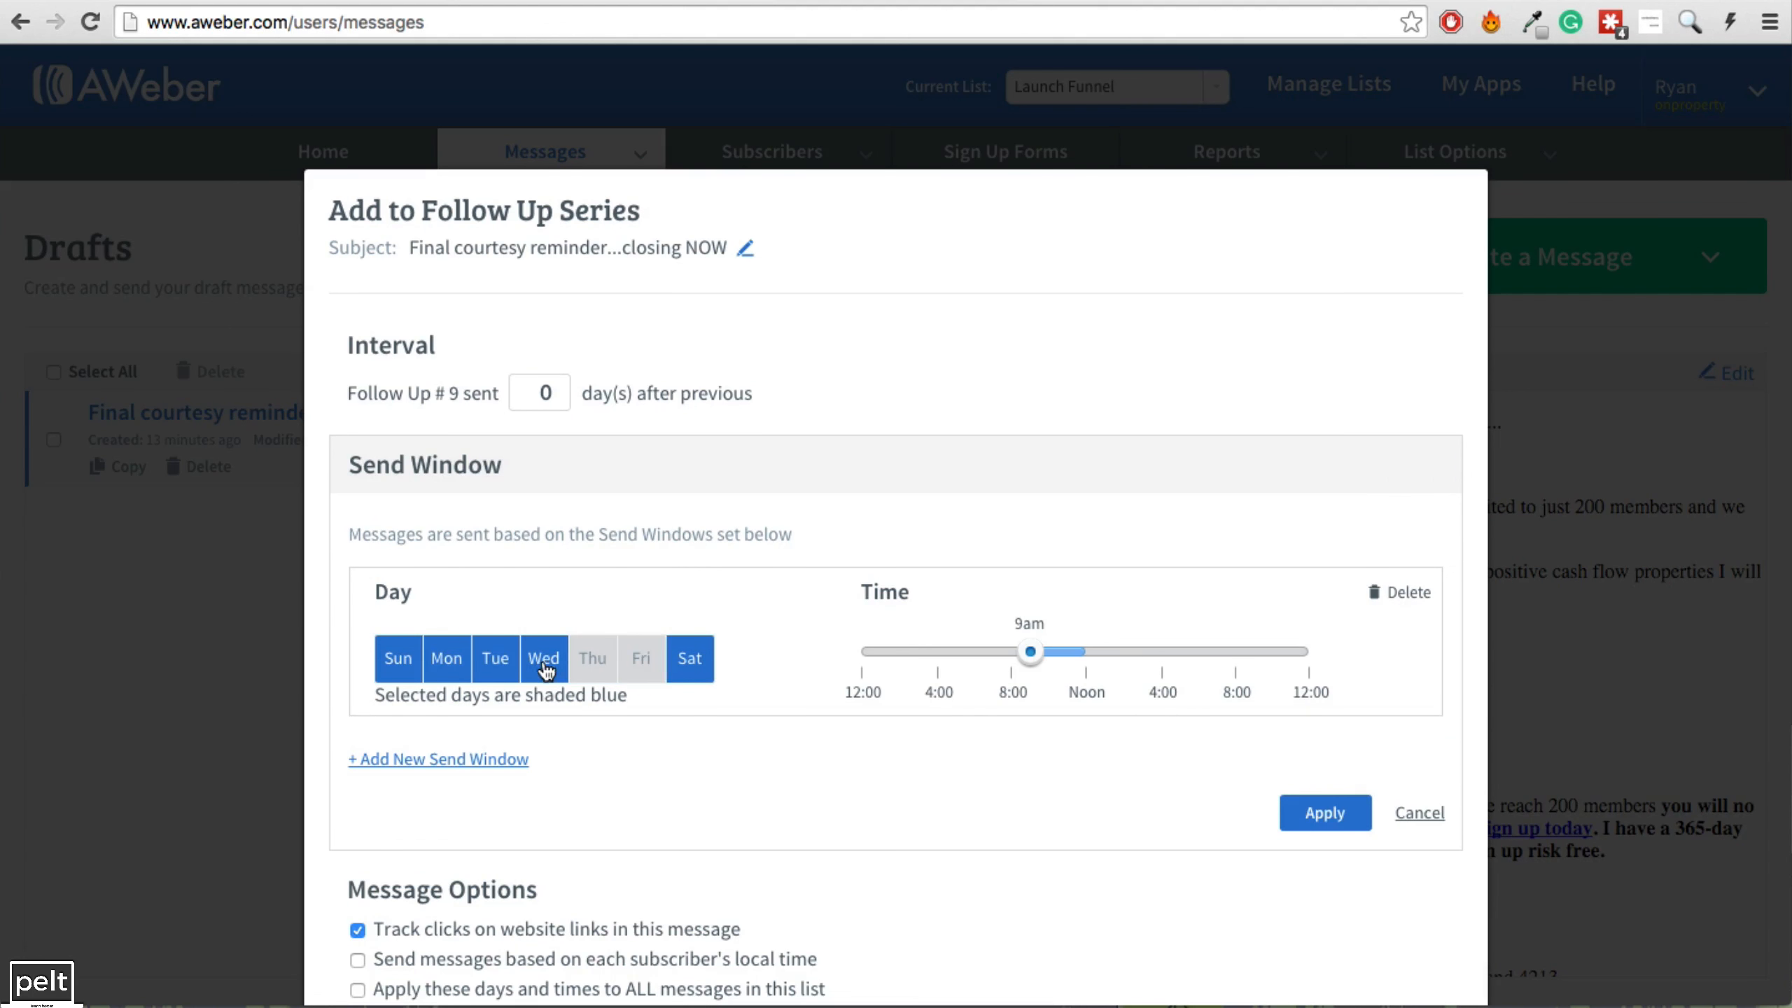
click(543, 658)
click(496, 658)
click(447, 658)
click(398, 658)
drag(1026, 653, 1260, 660)
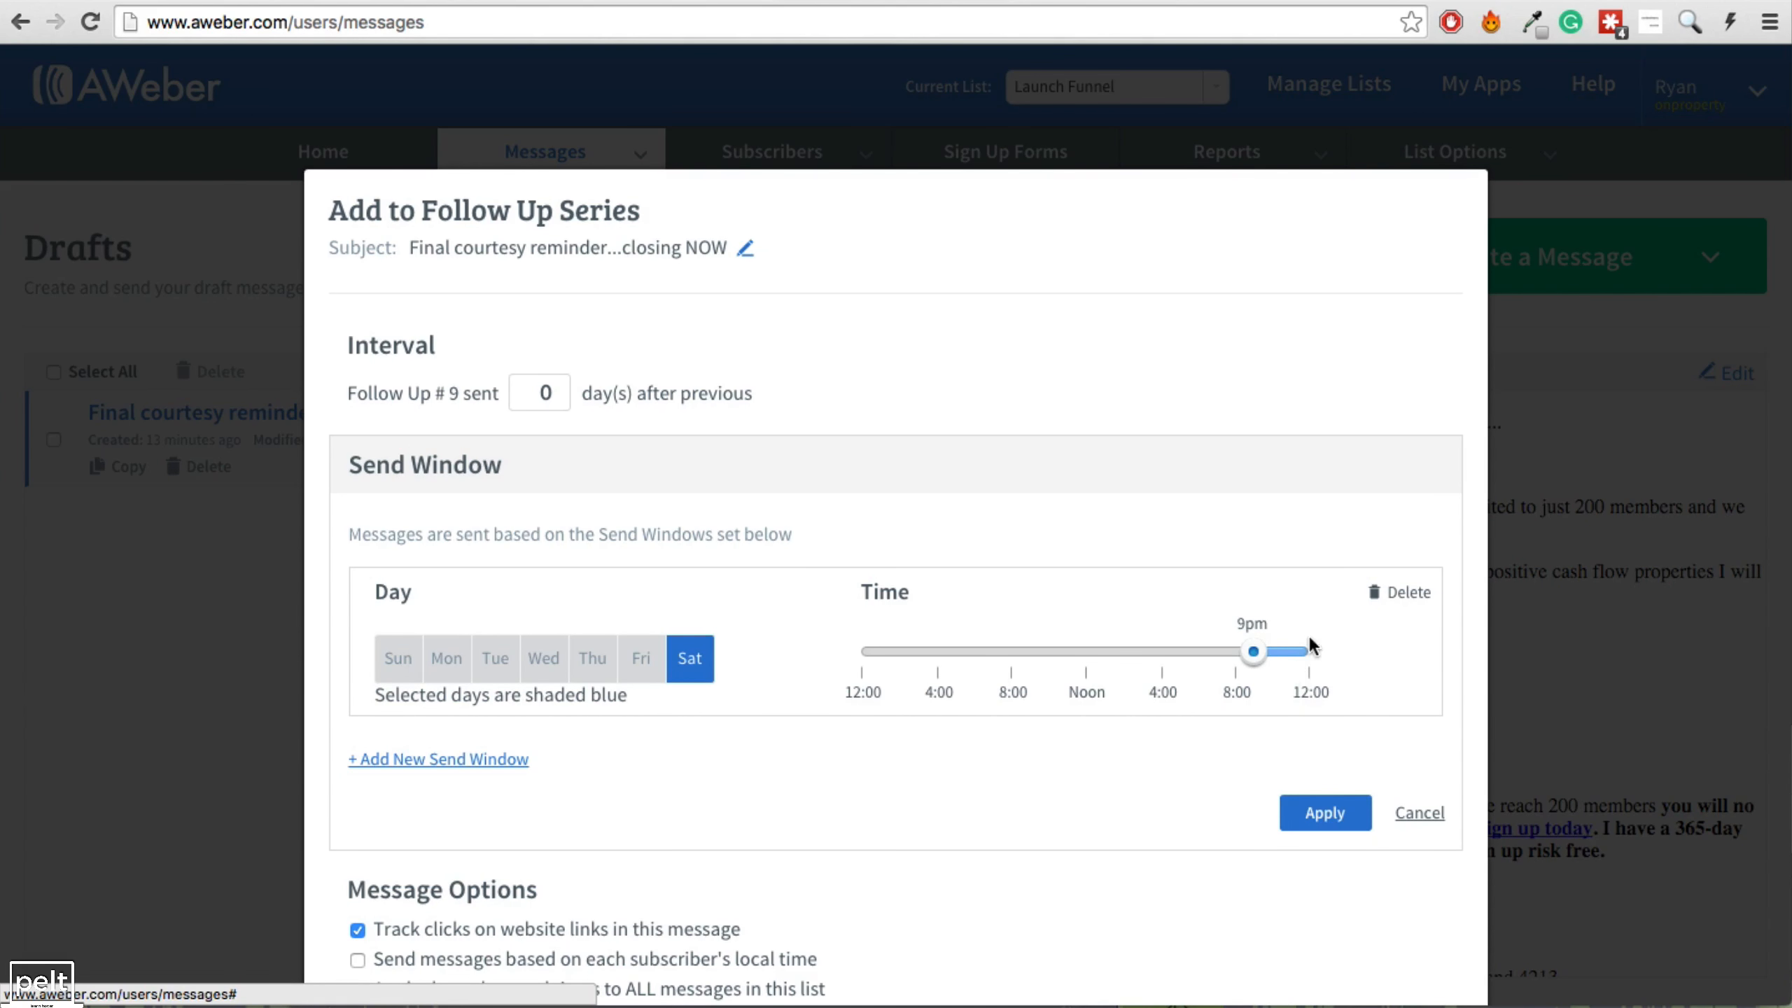
click(1321, 826)
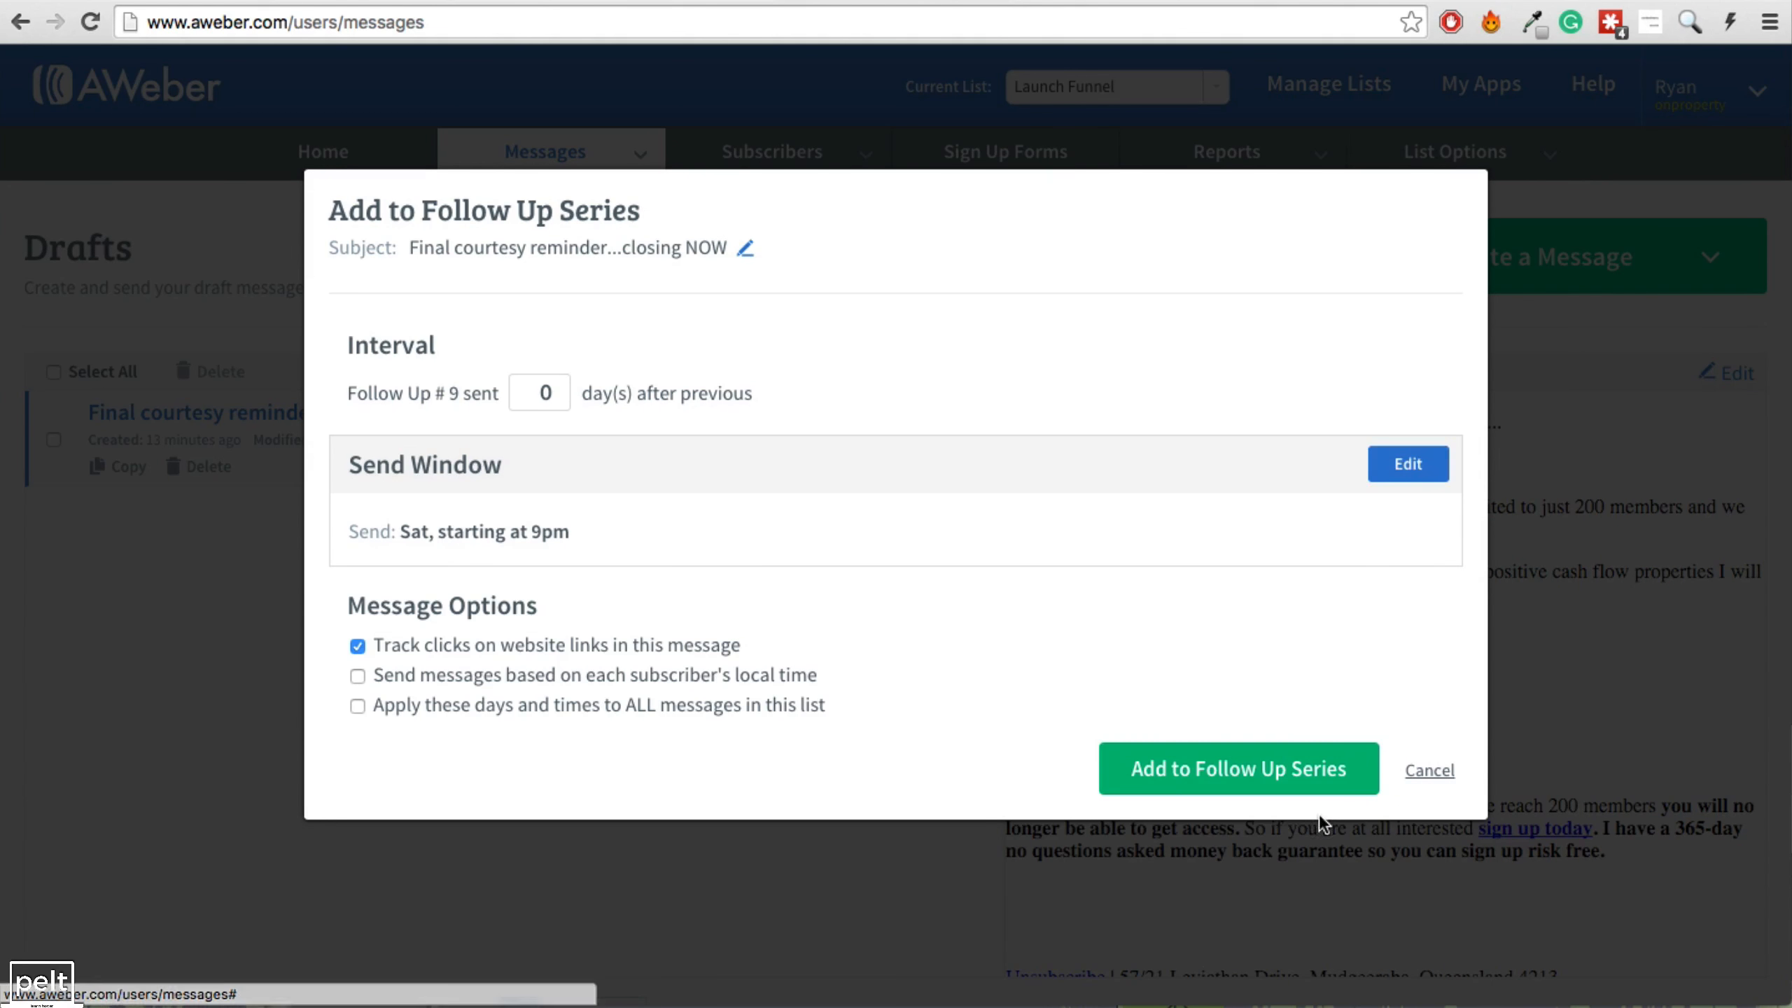
click(1251, 777)
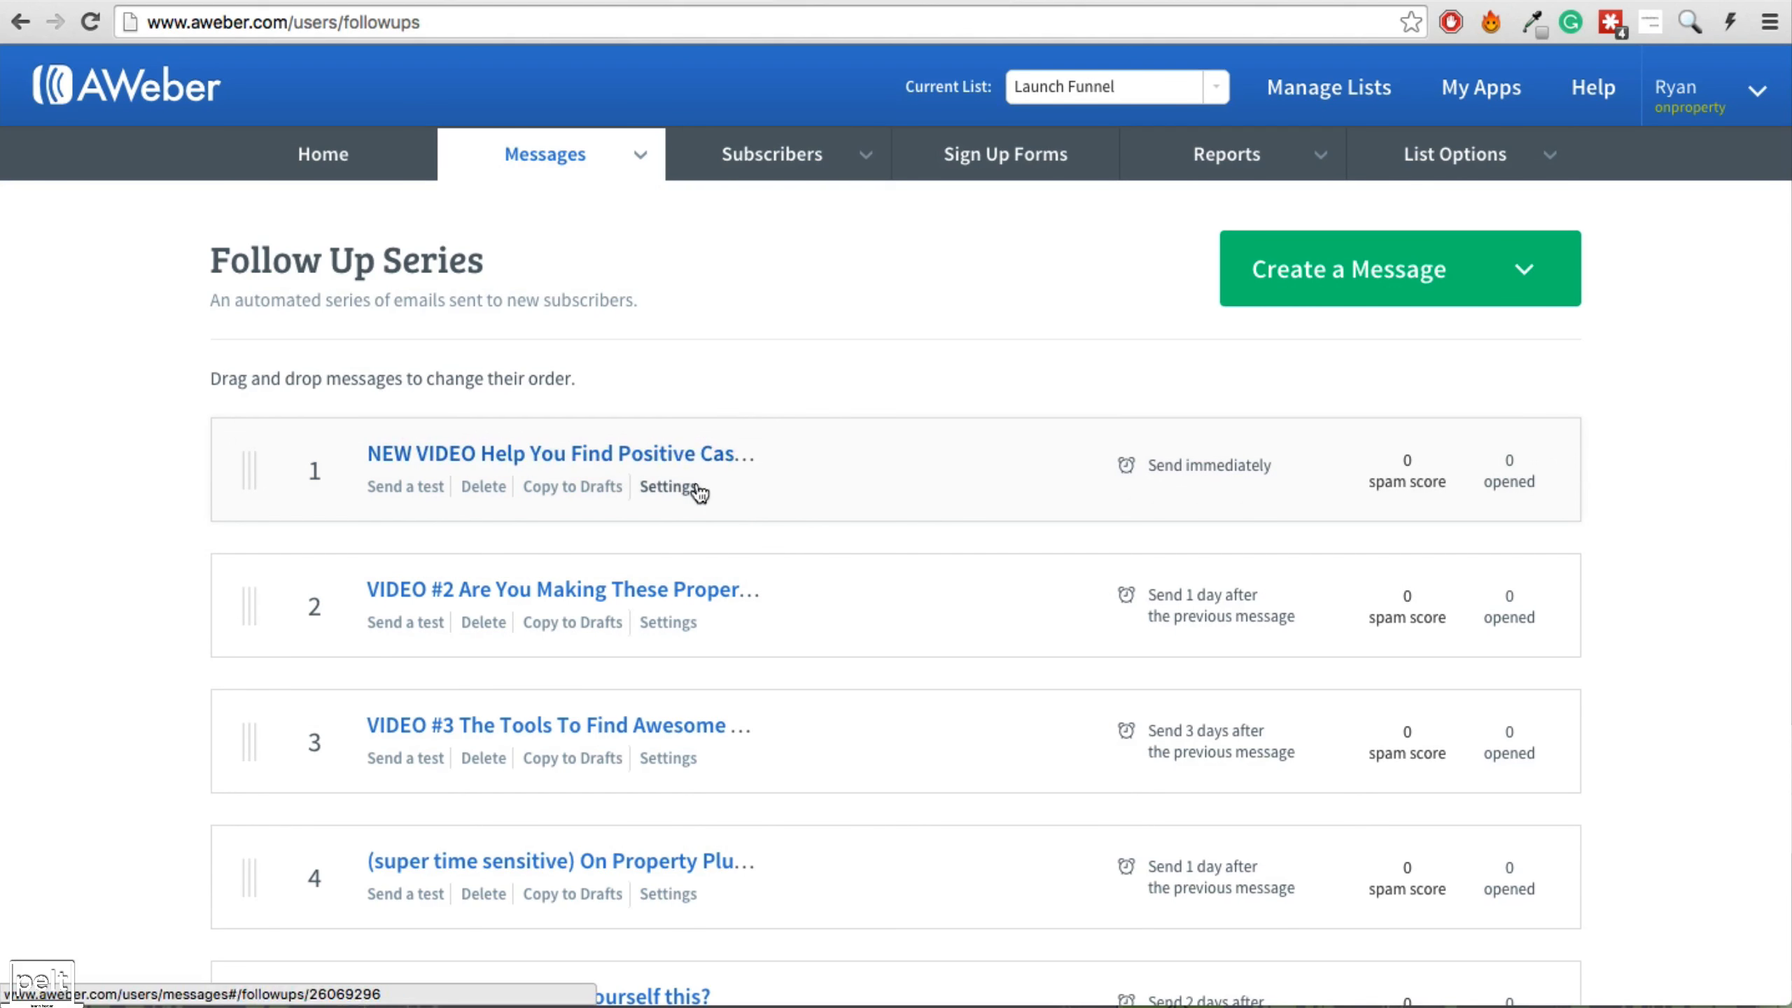
Scroll through the Follow Up Series list to check all nine messages.
scroll(666, 466, down, 3)
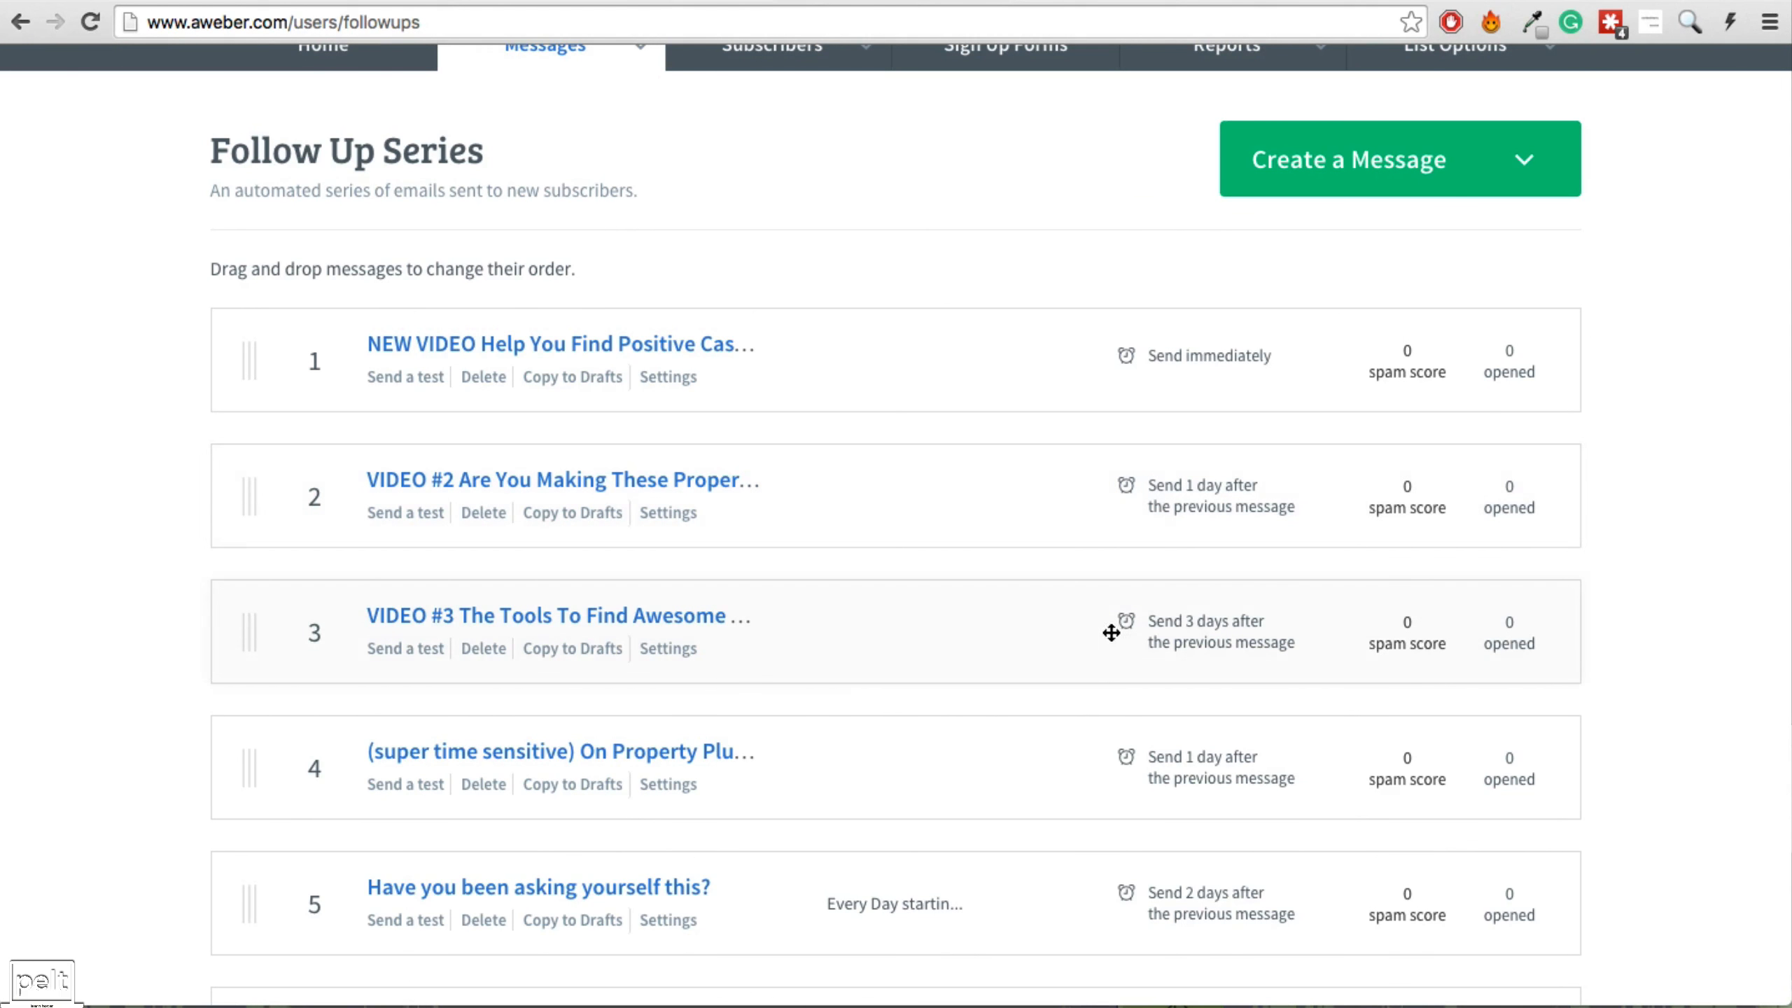
scroll(1168, 615, down, 5)
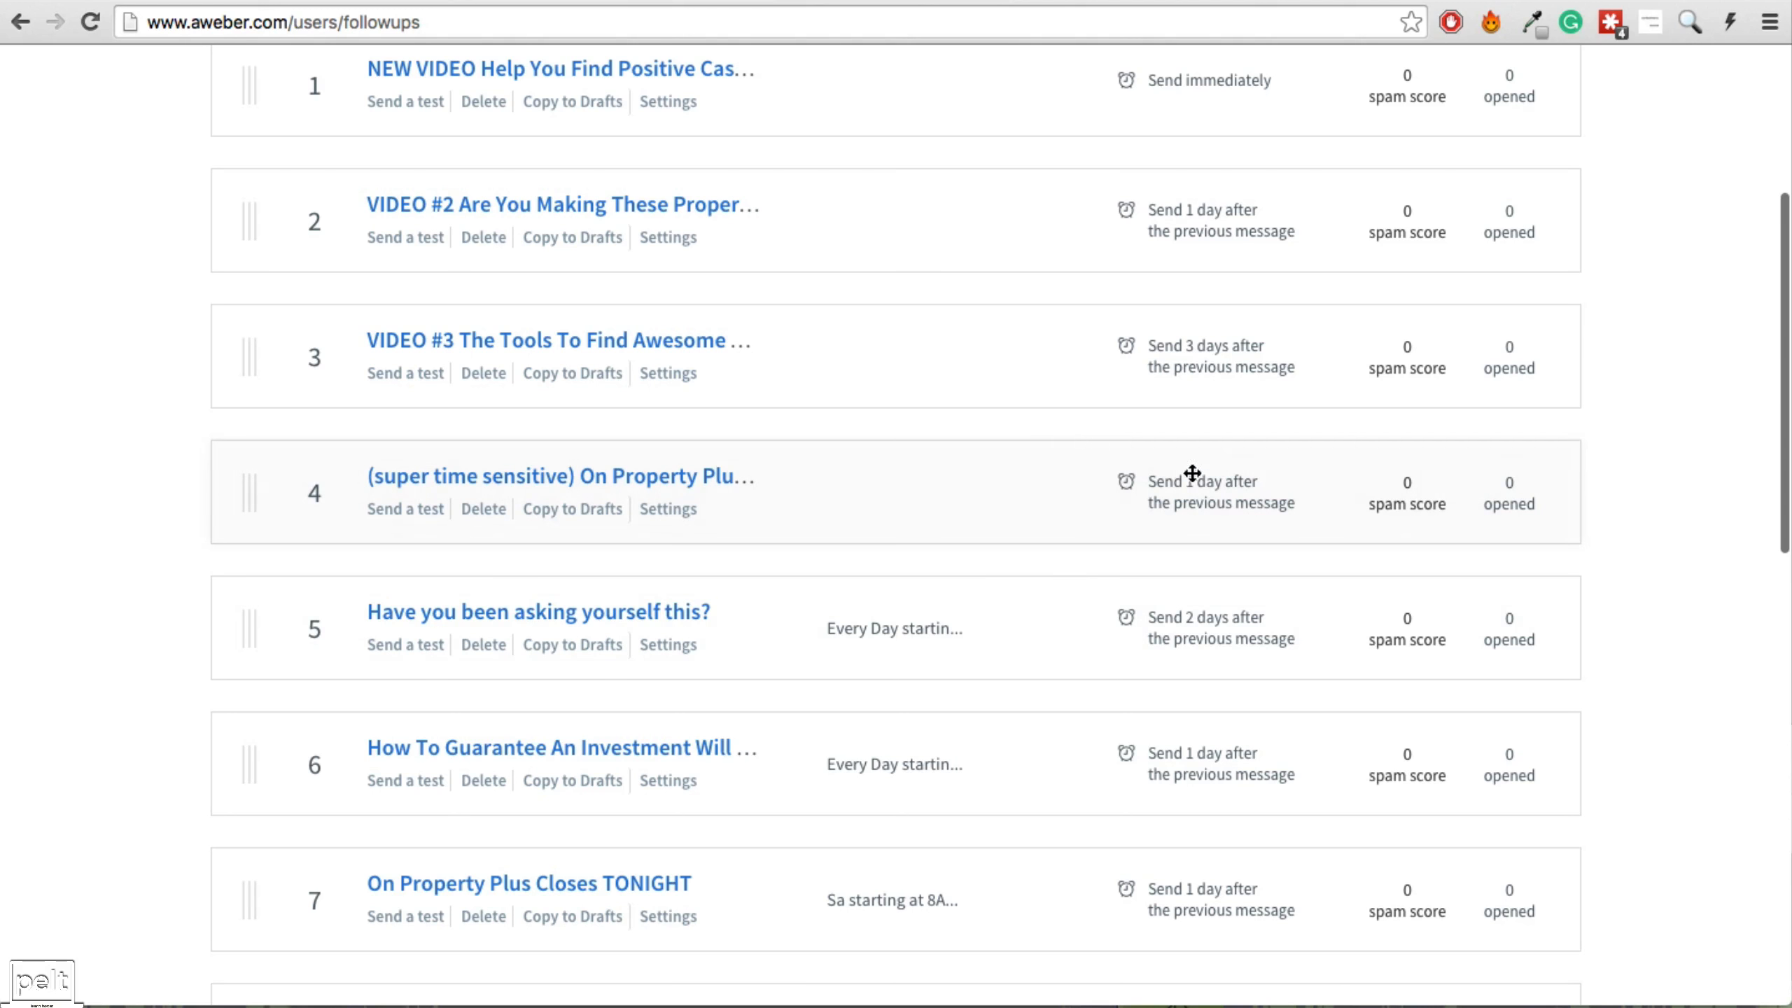
scroll(860, 576, down, 2)
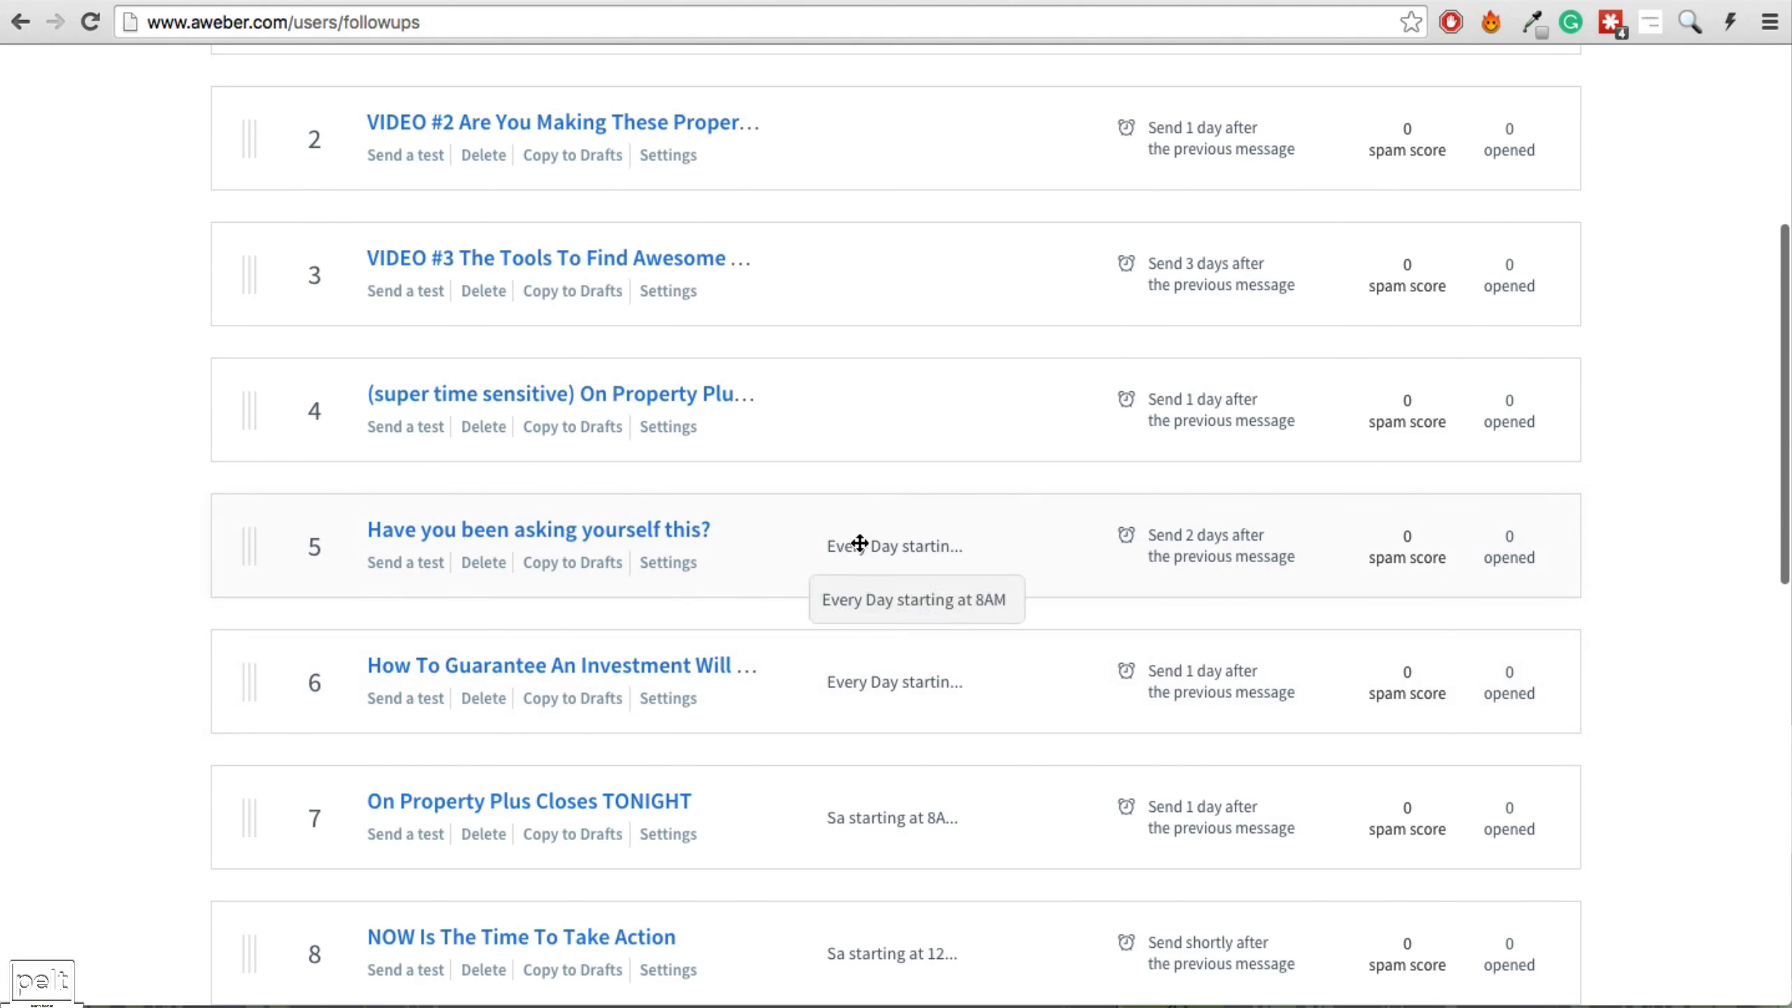
scroll(784, 680, down, 6)
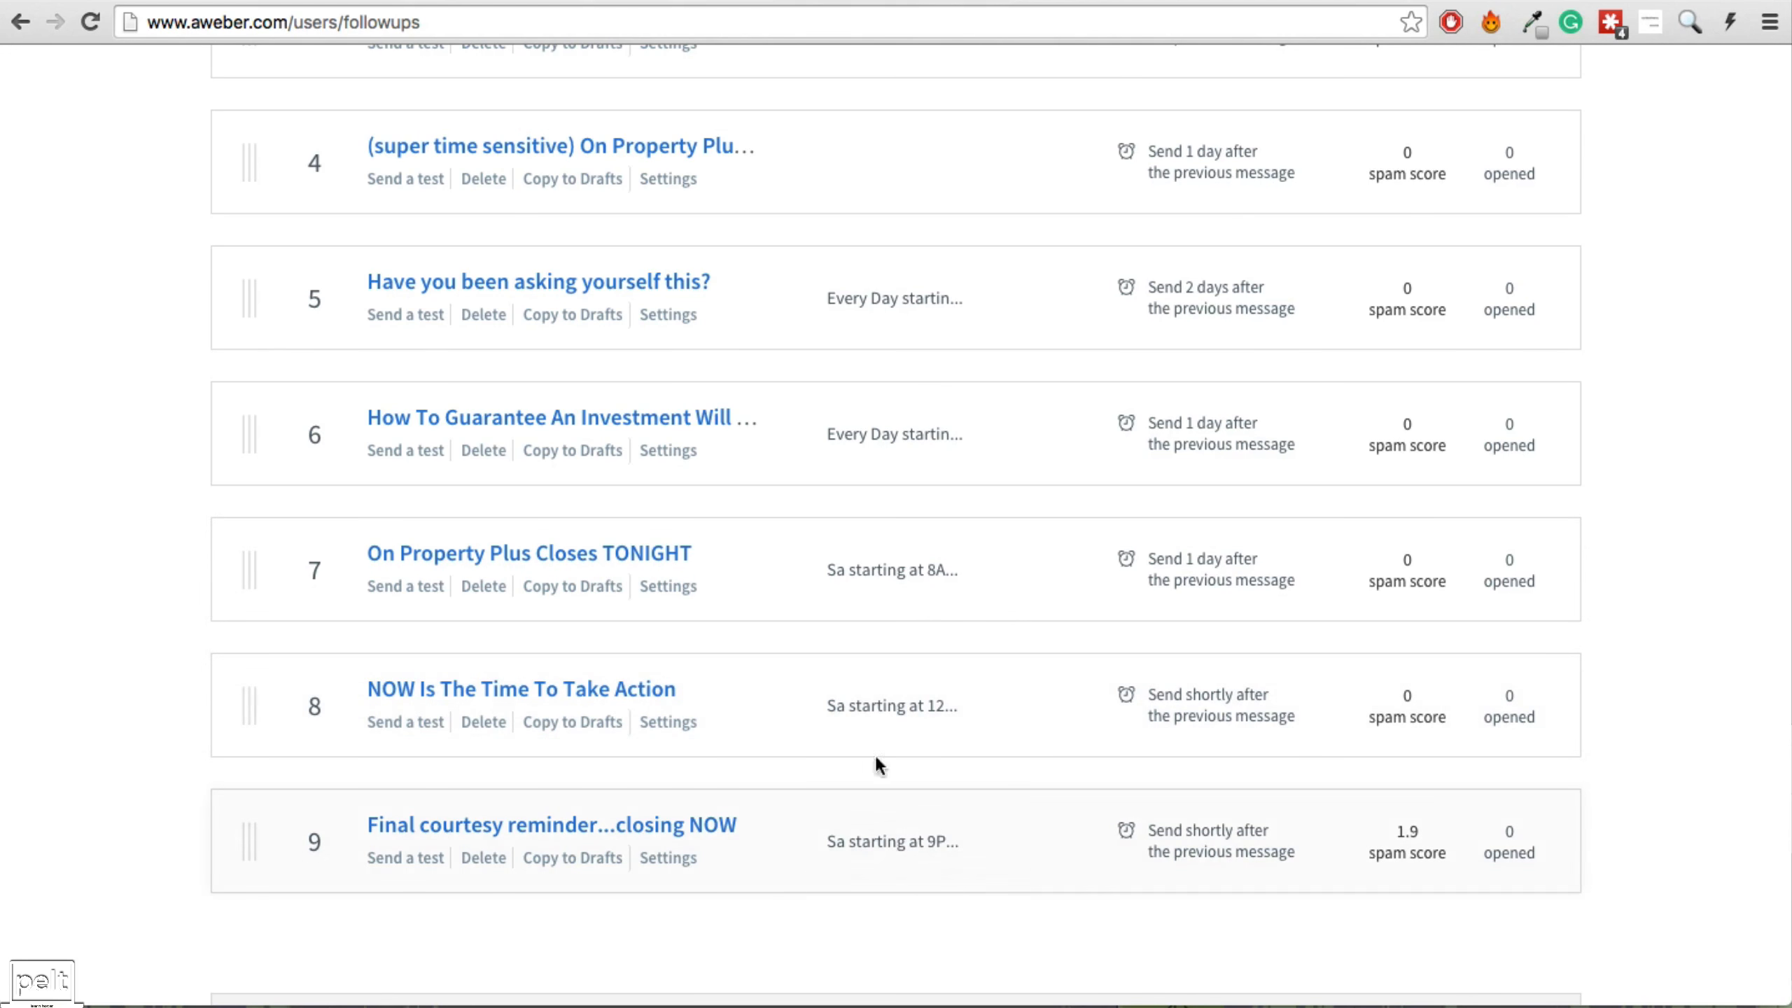
scroll(877, 765, up, 10)
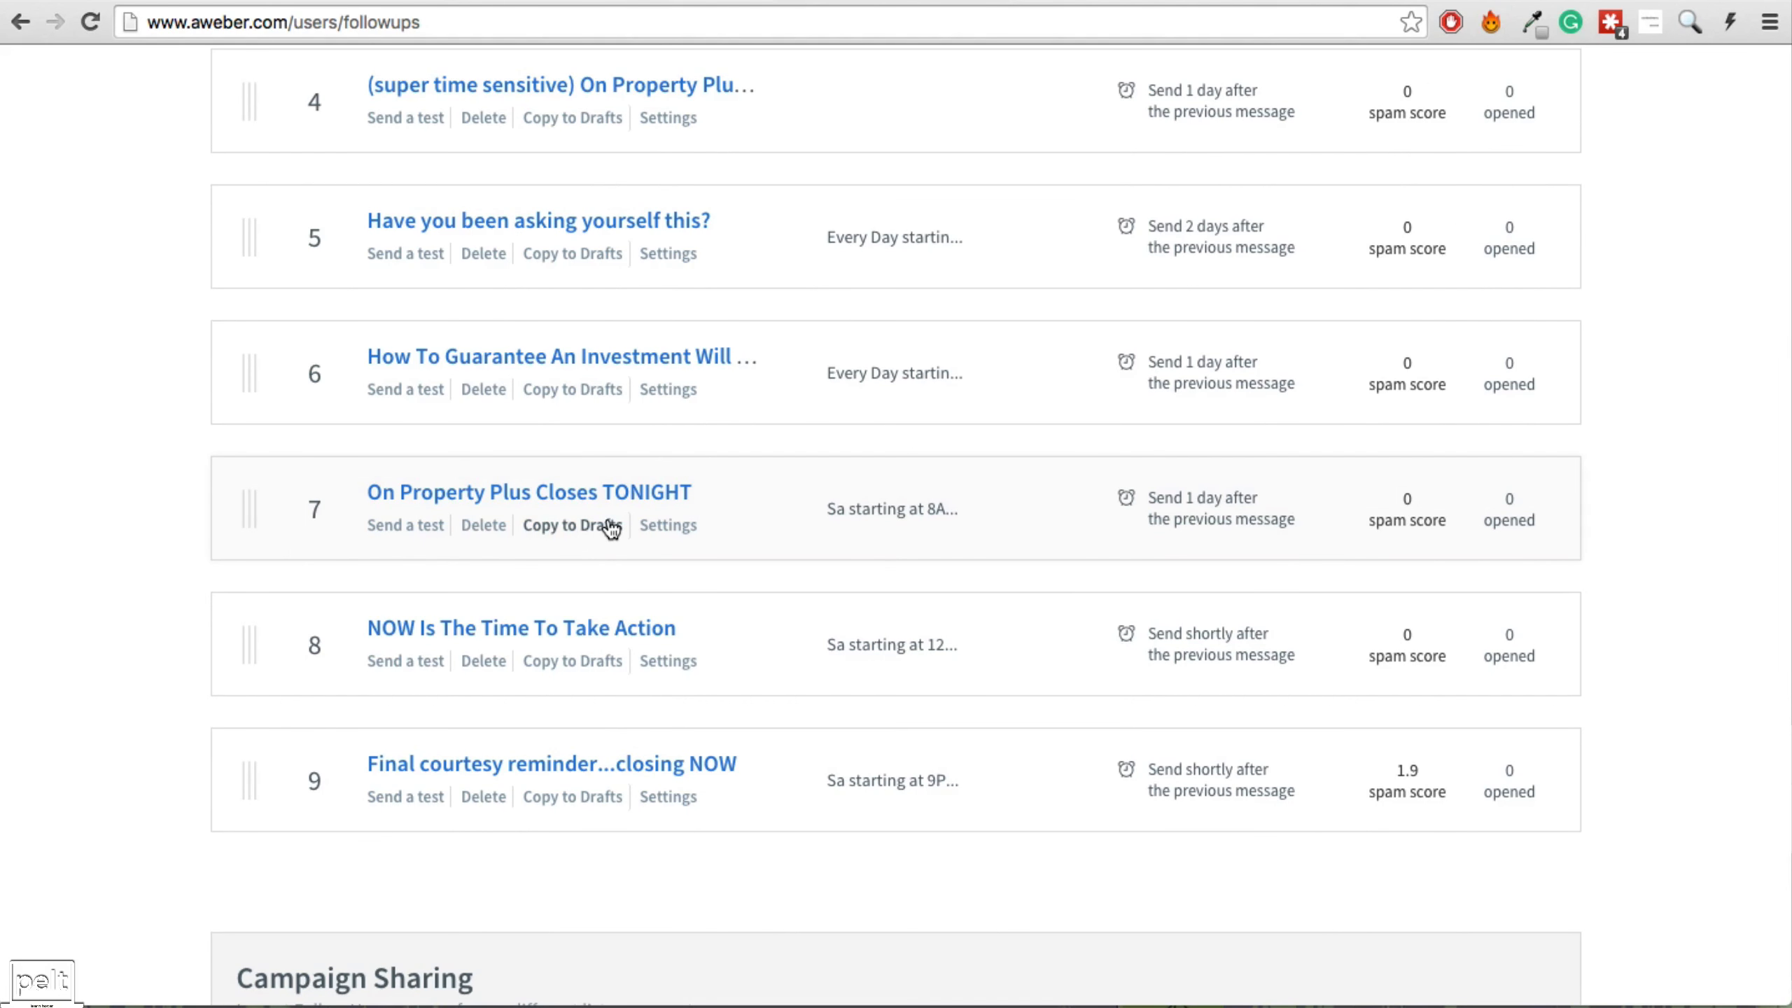
scroll(628, 523, up, 10)
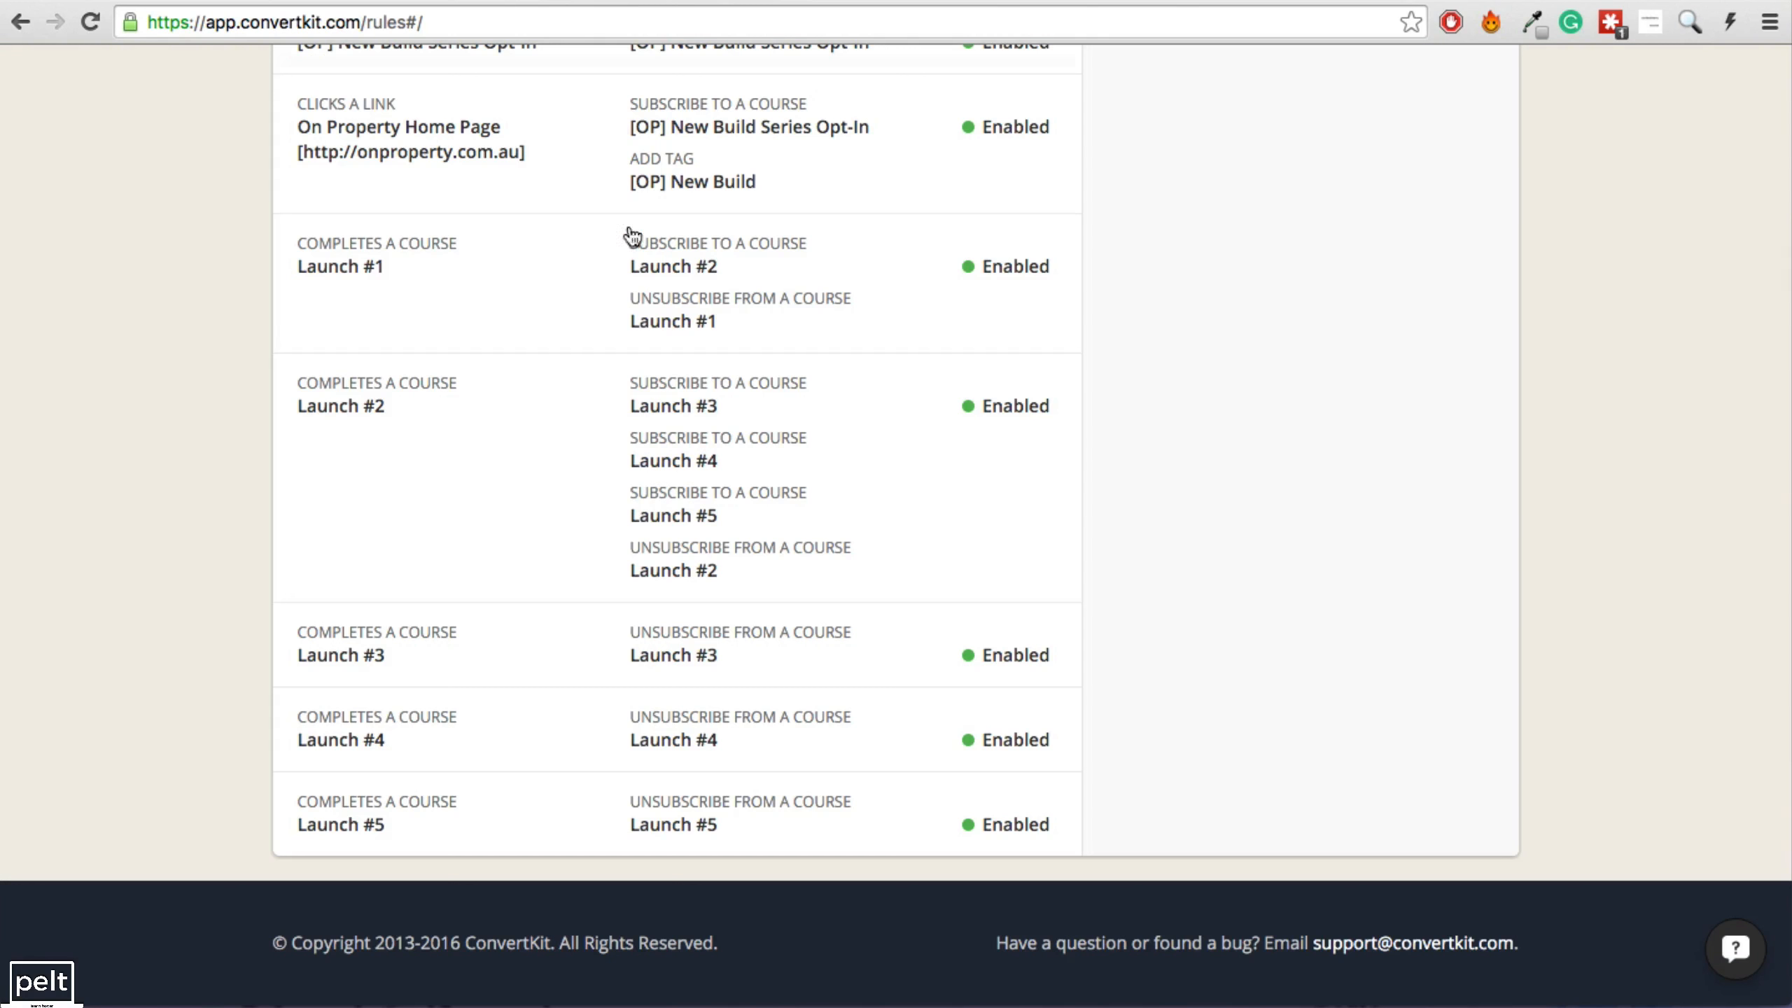
scroll(628, 240, up, 15)
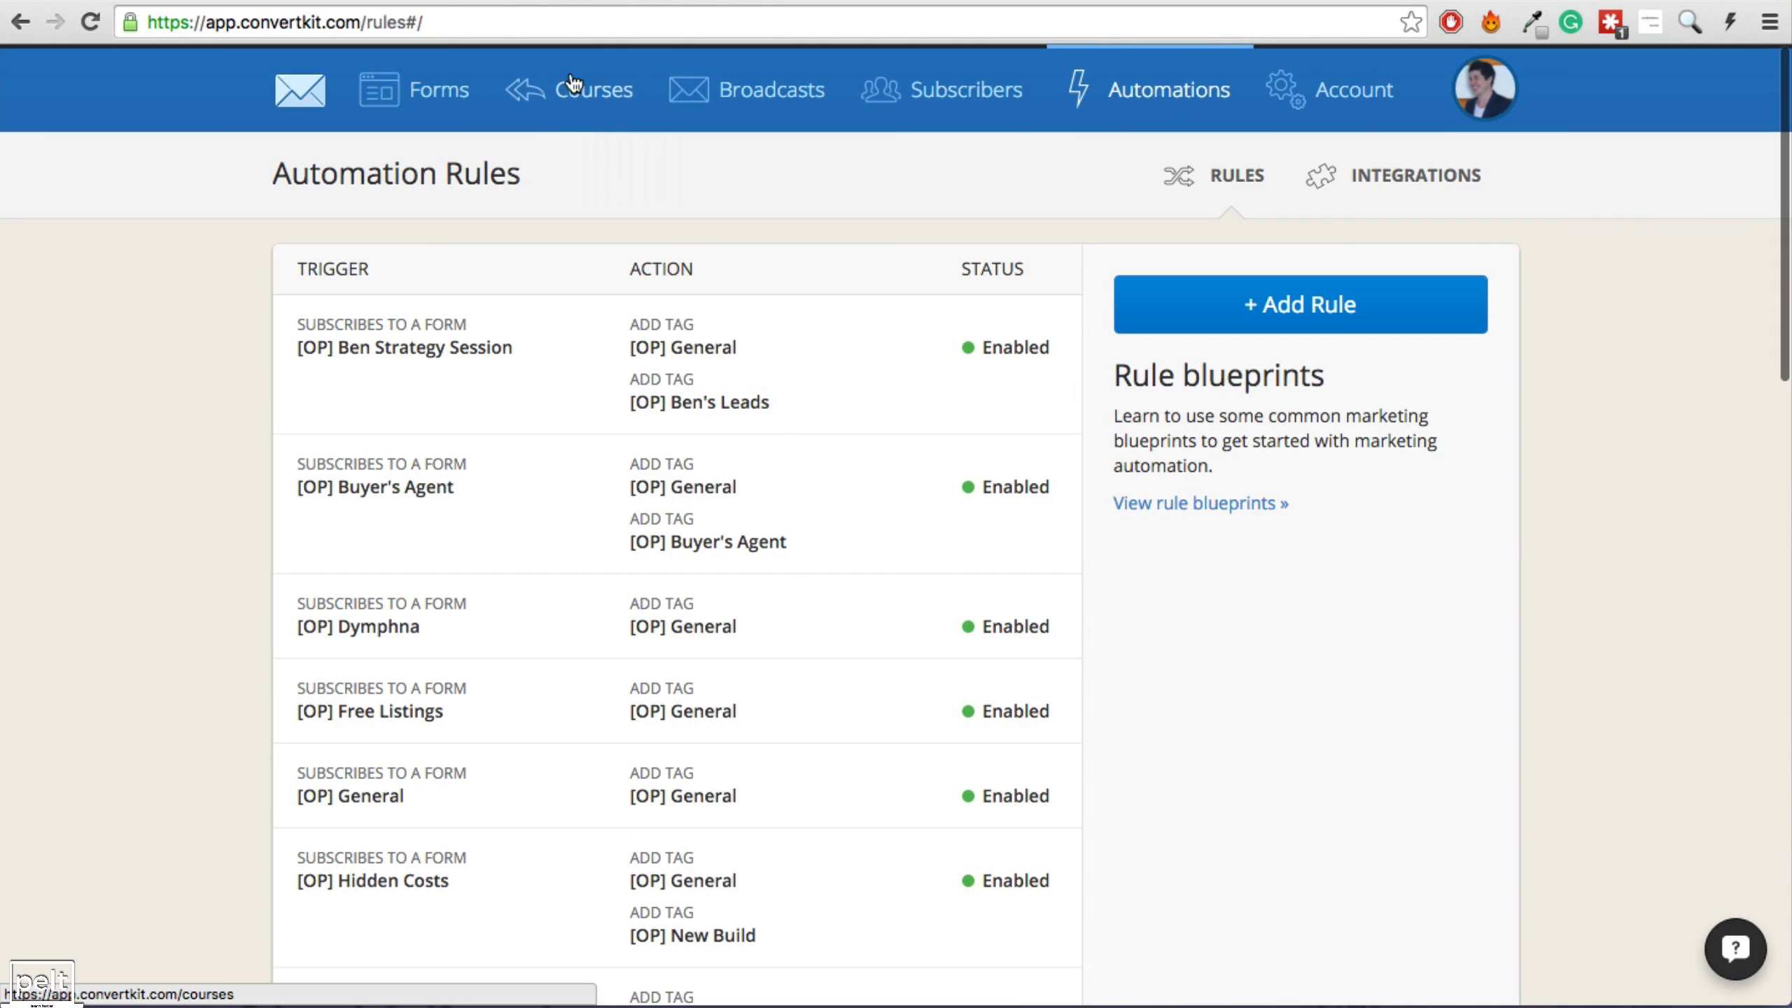
Open the strategy session form from the ConvertKit forms list and show its embed code.
click(423, 90)
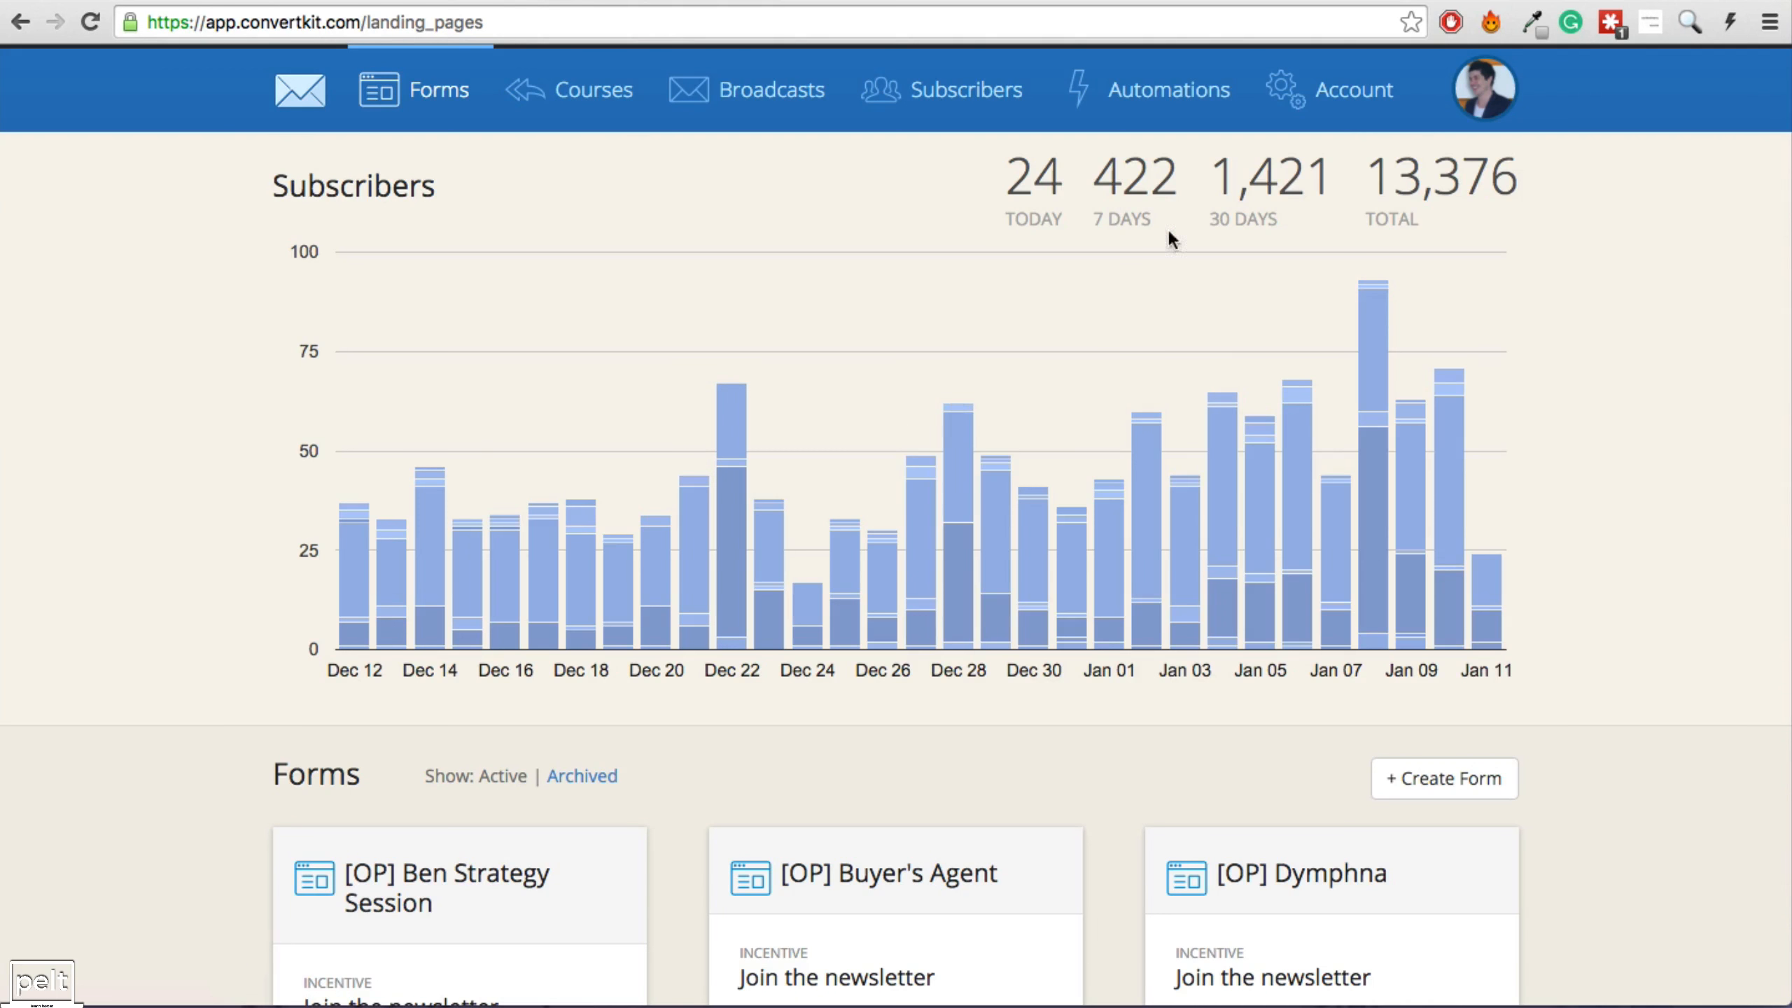
scroll(1383, 776, down, 7)
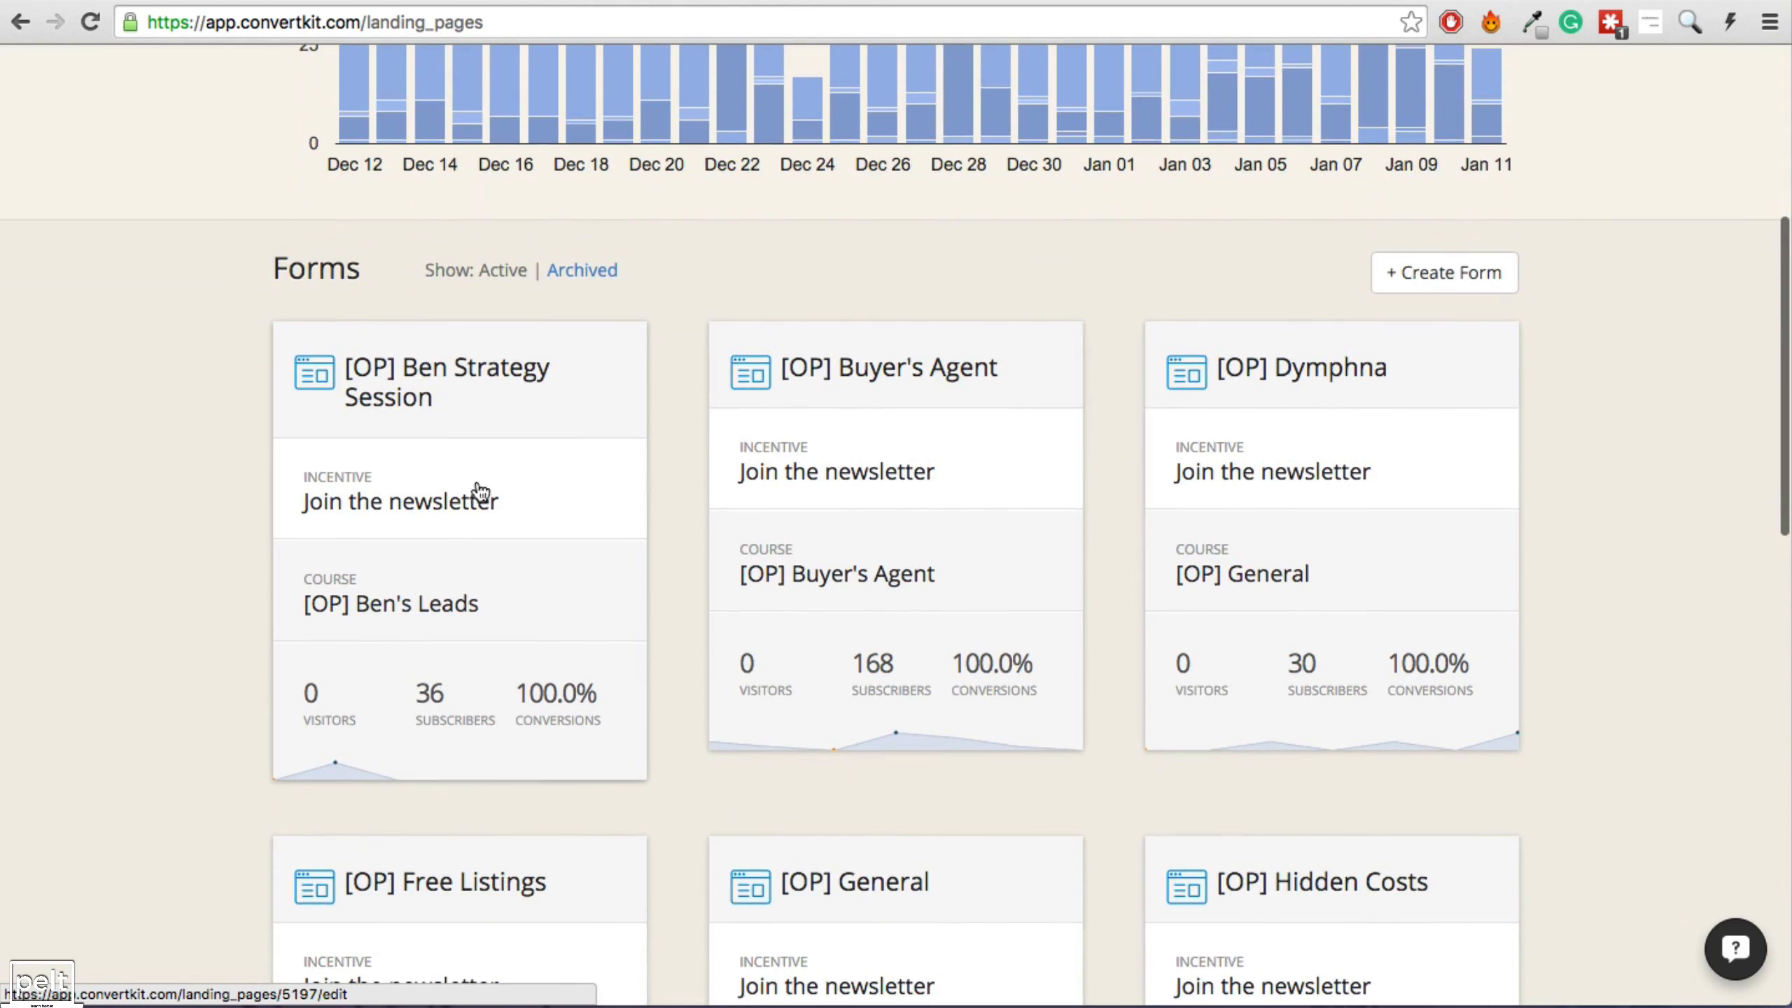
click(408, 381)
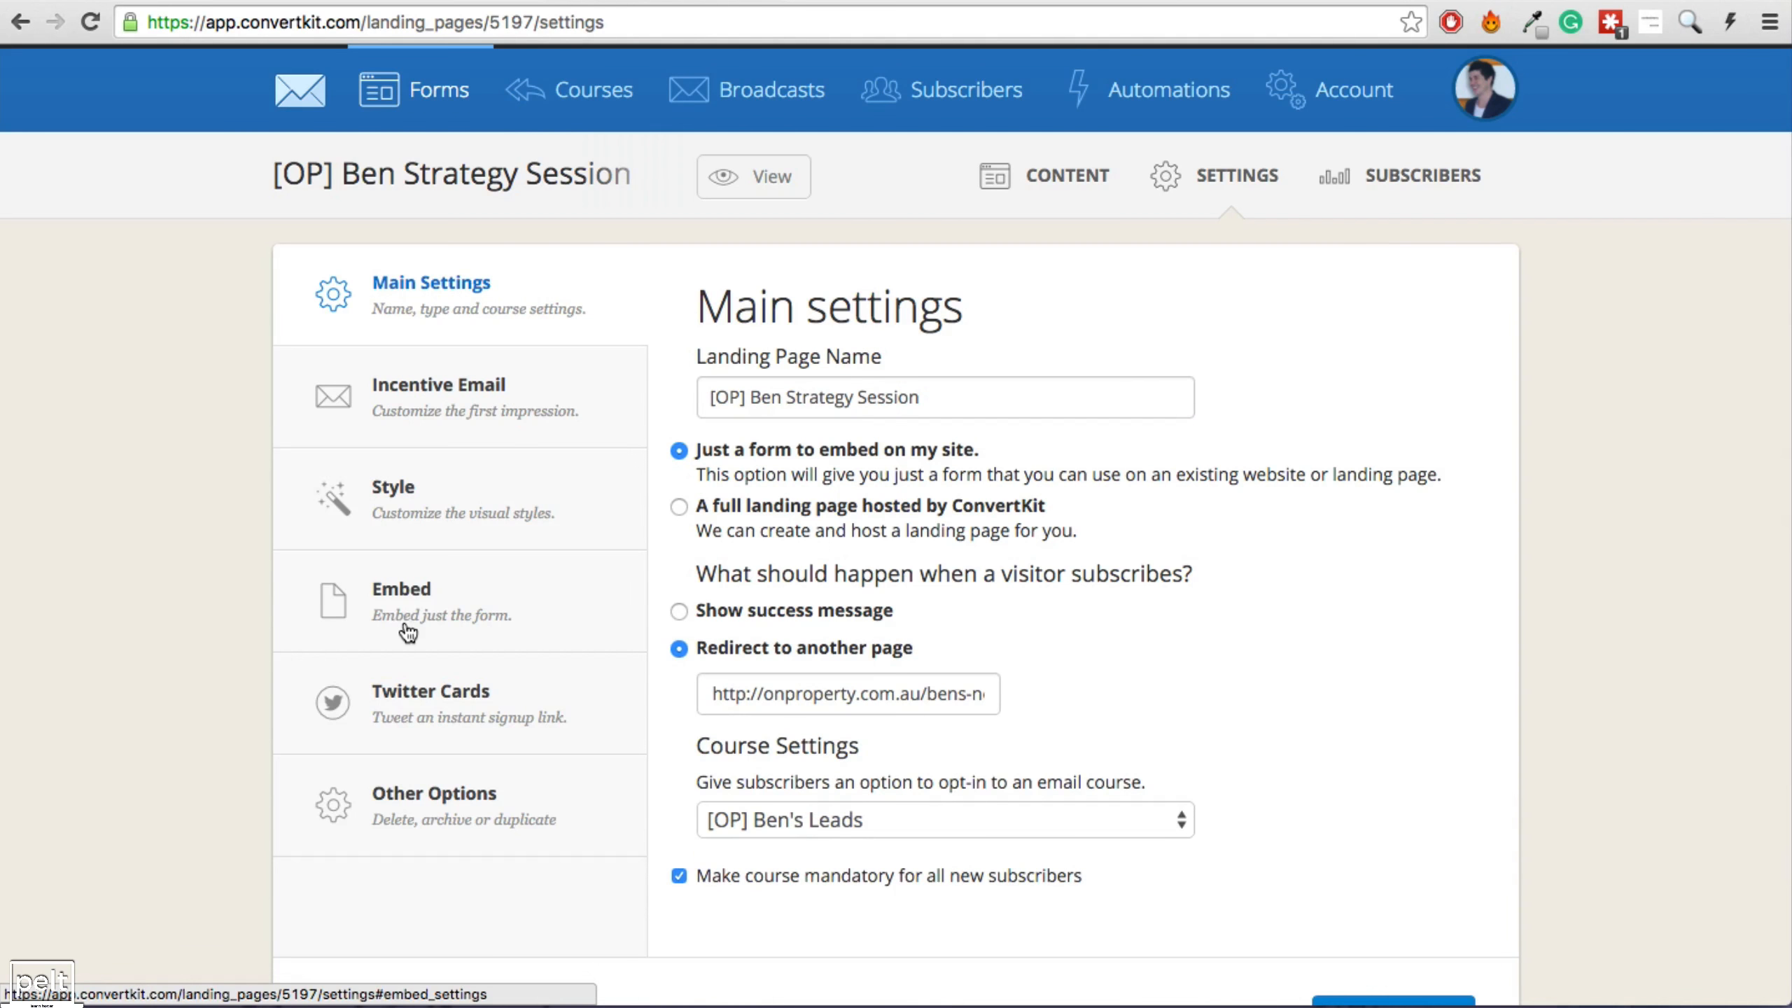
click(454, 645)
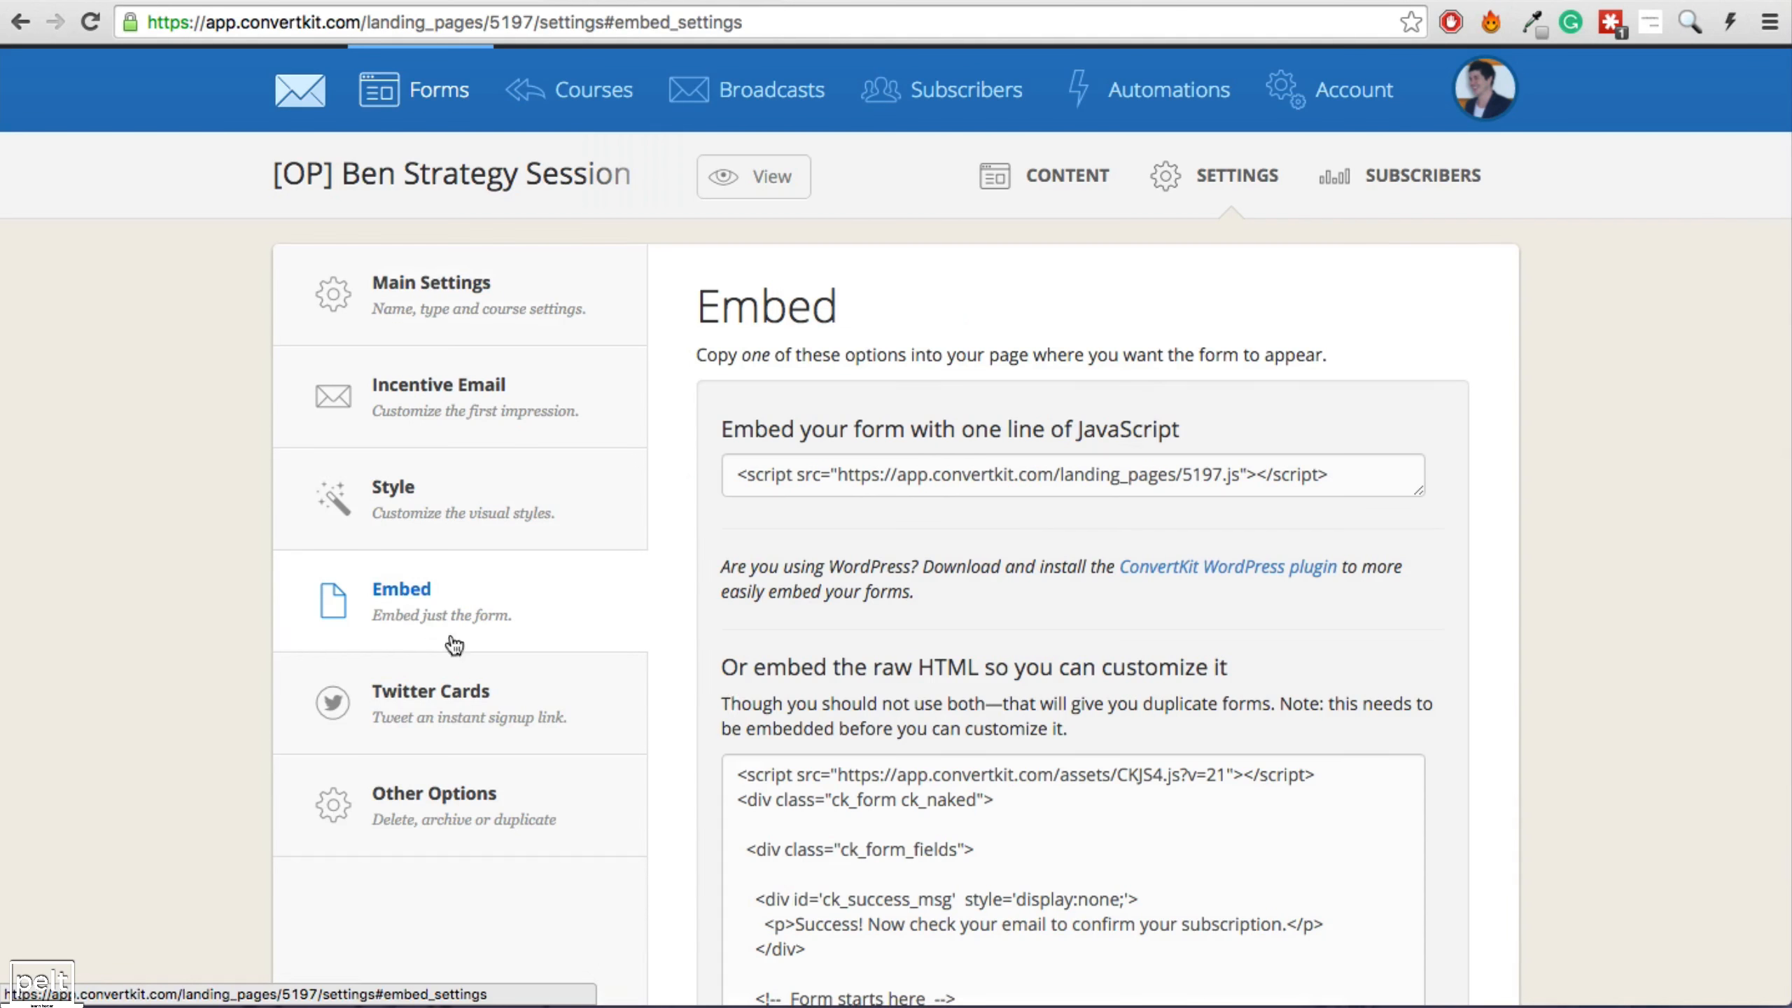
Inspect the one-line JavaScript embed code and the landing page address inside it.
click(1015, 484)
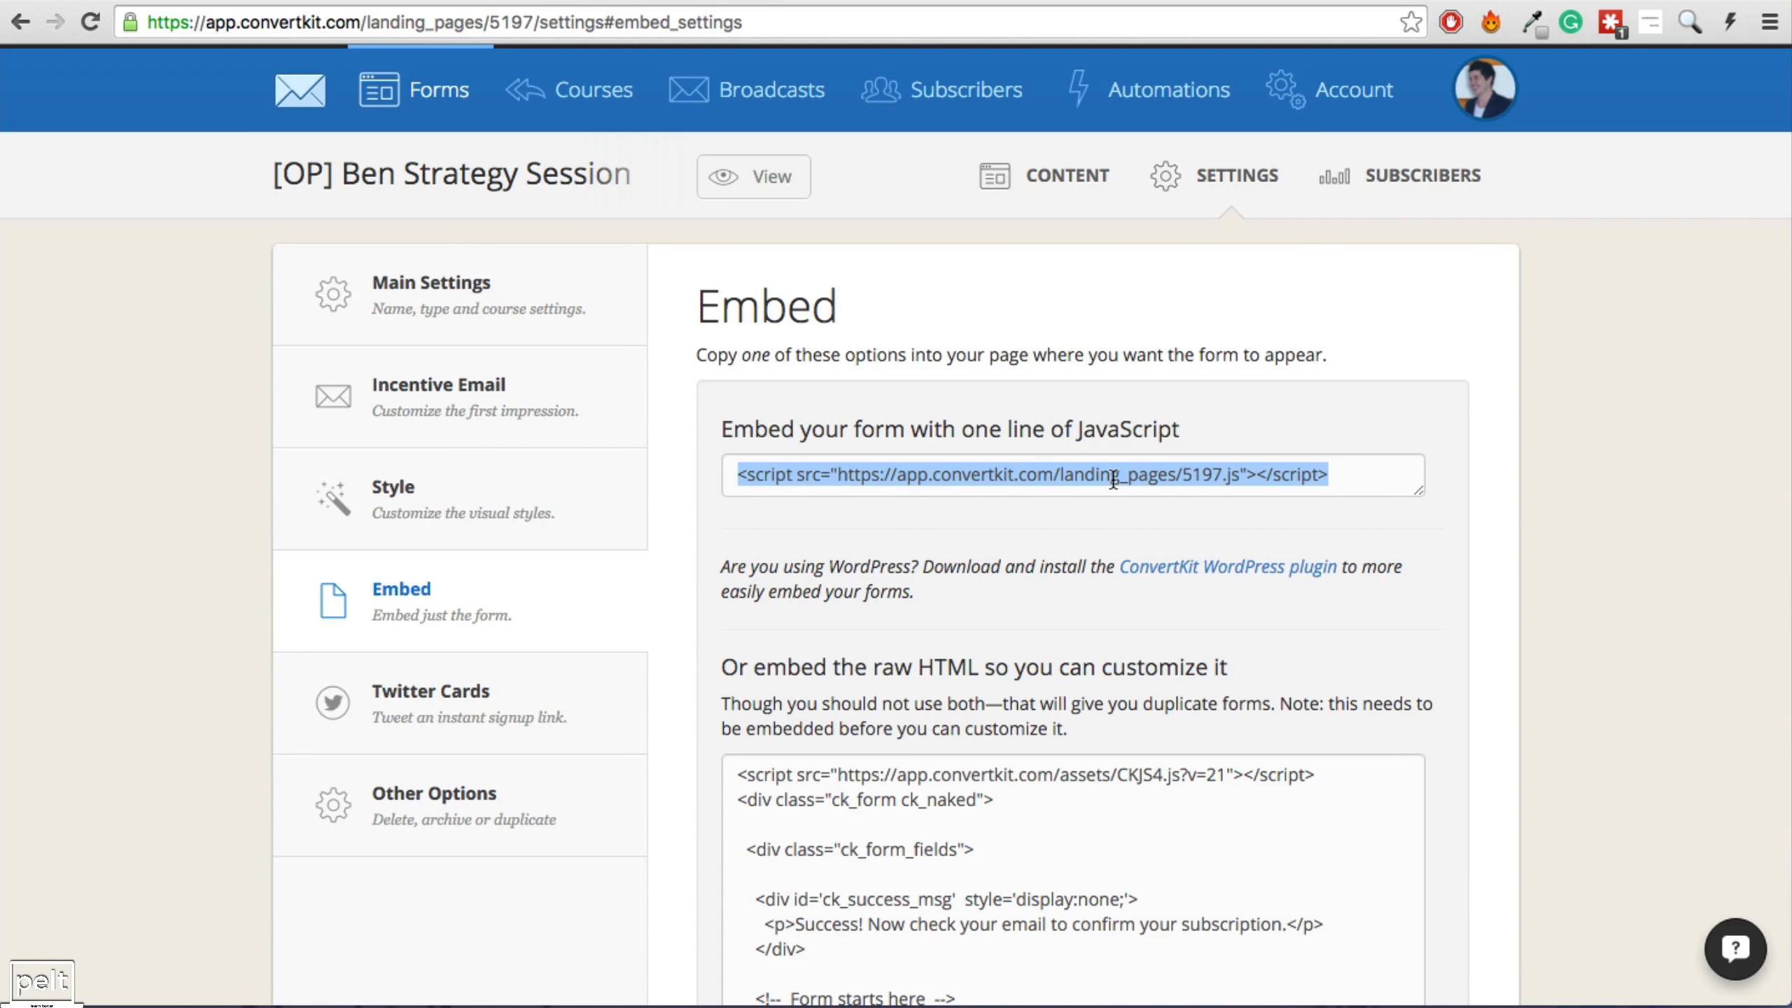
scroll(923, 822, down, 3)
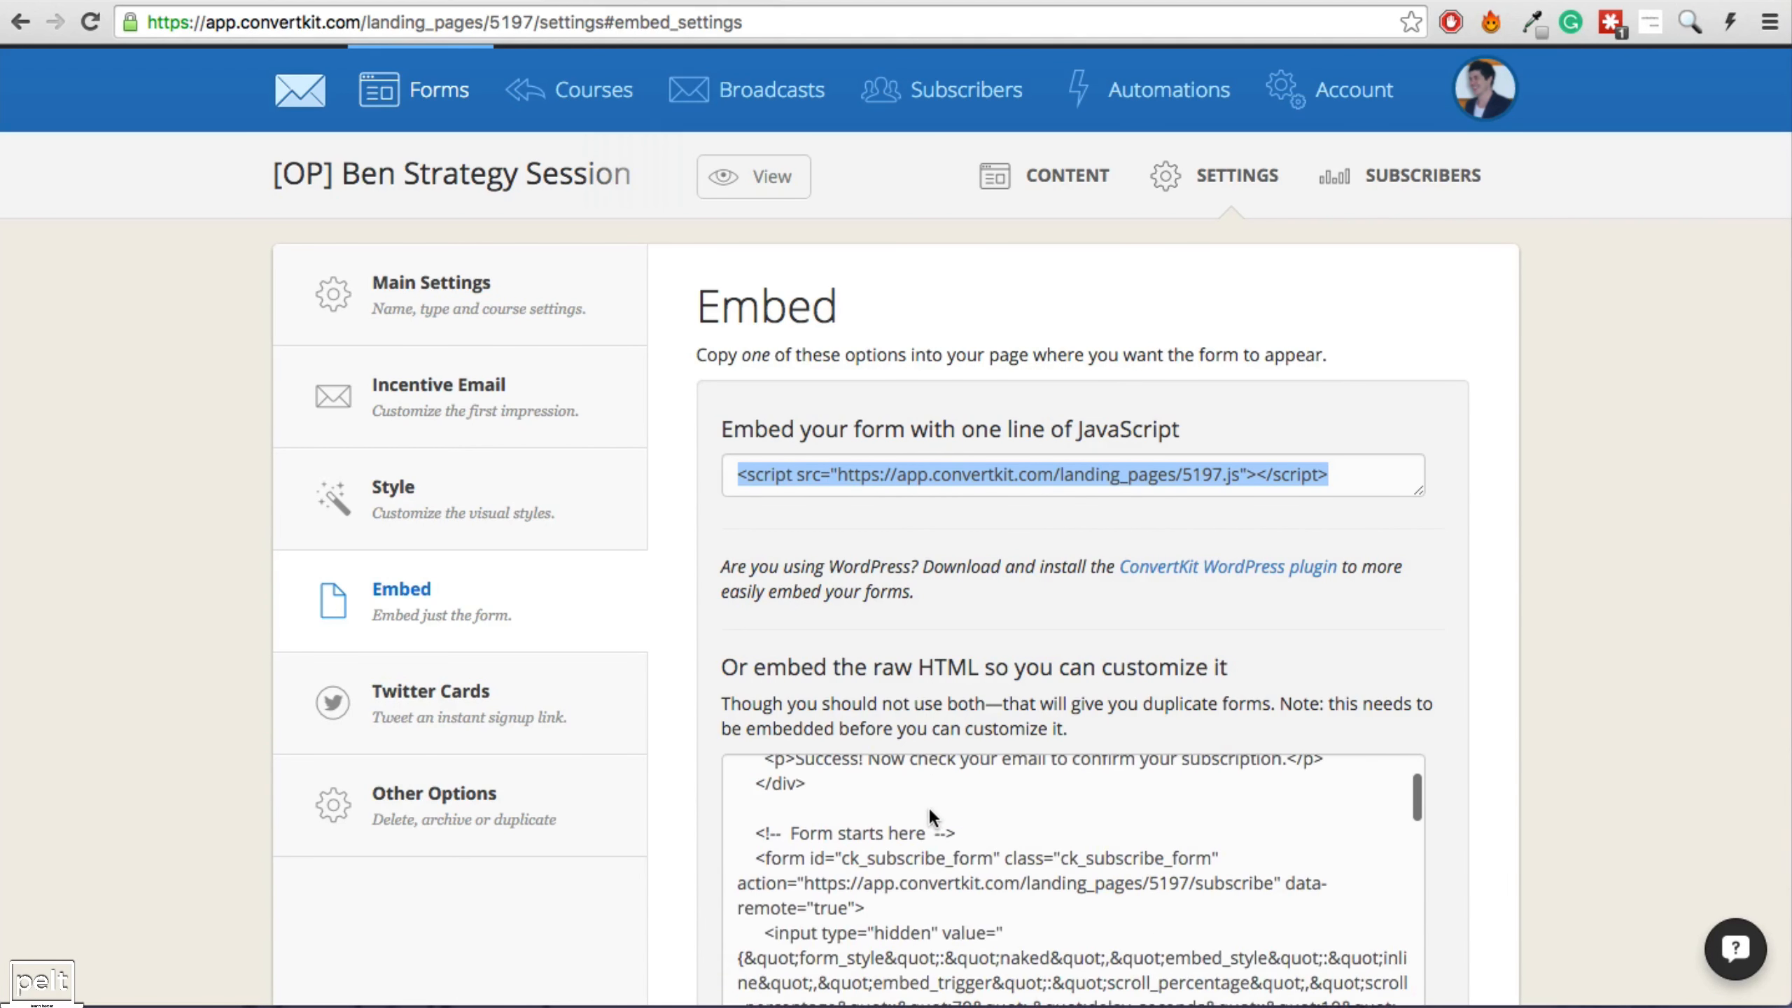
click(931, 812)
scroll(963, 845, down, 1)
scroll(1375, 635, down, 2)
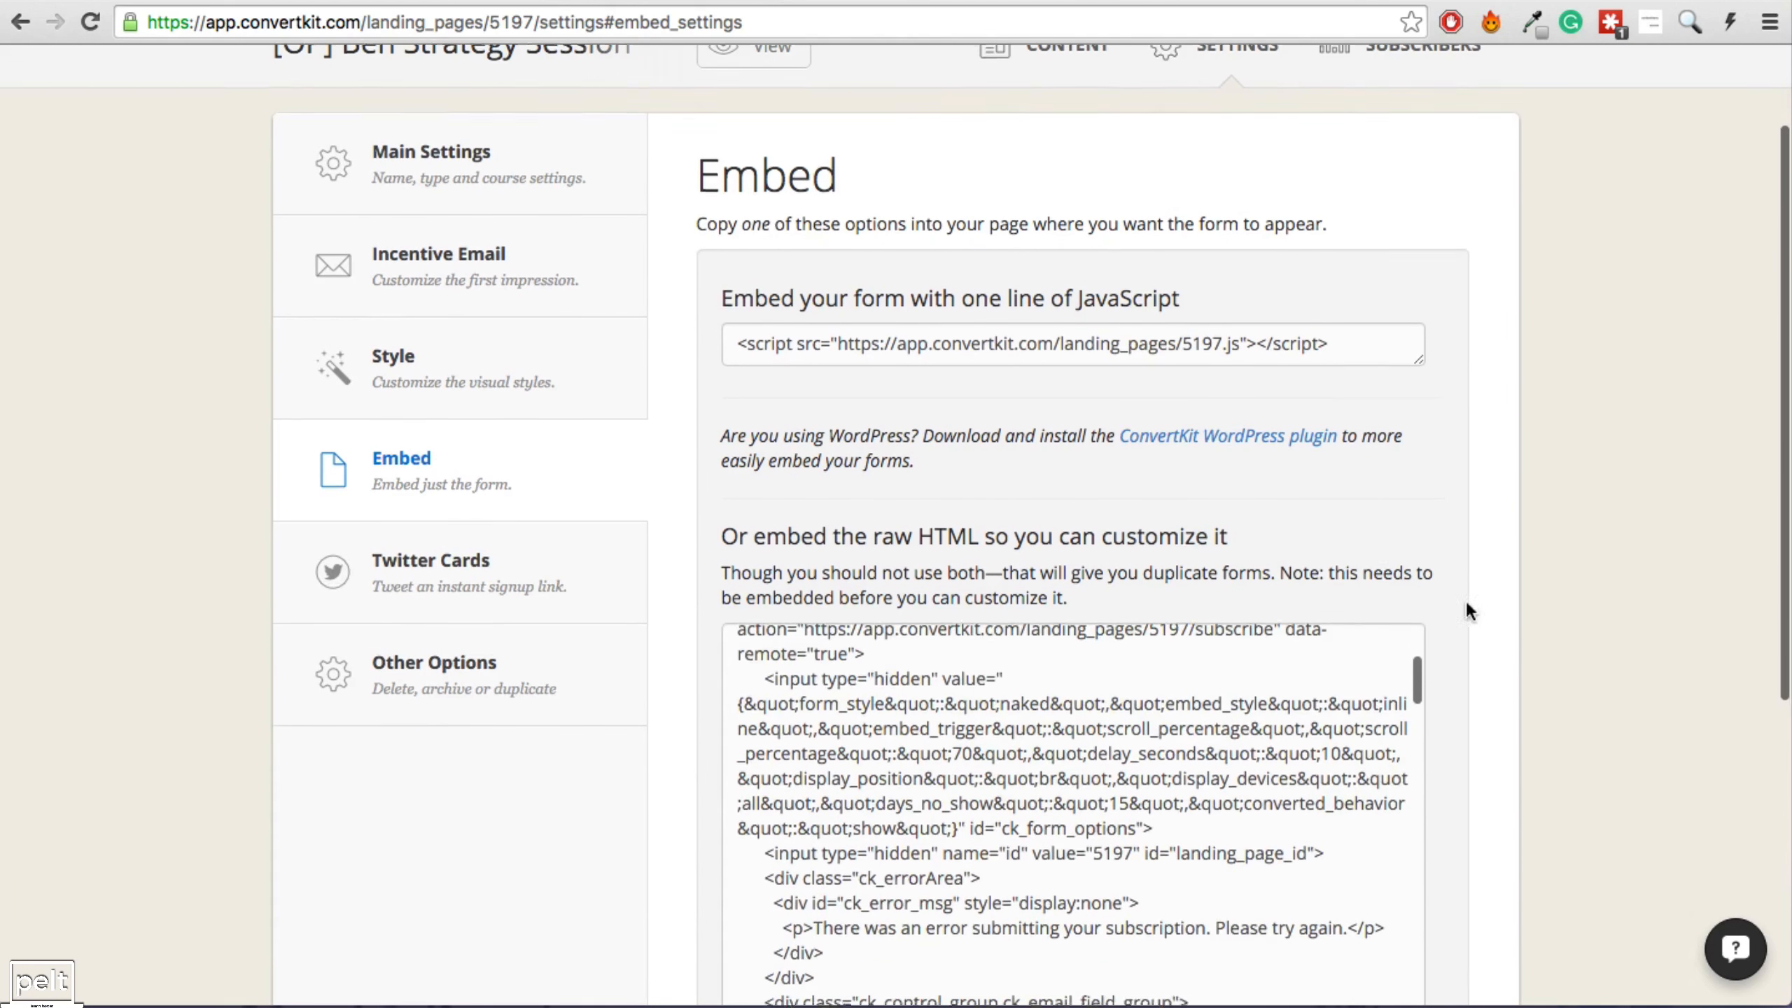
scroll(977, 756, down, 2)
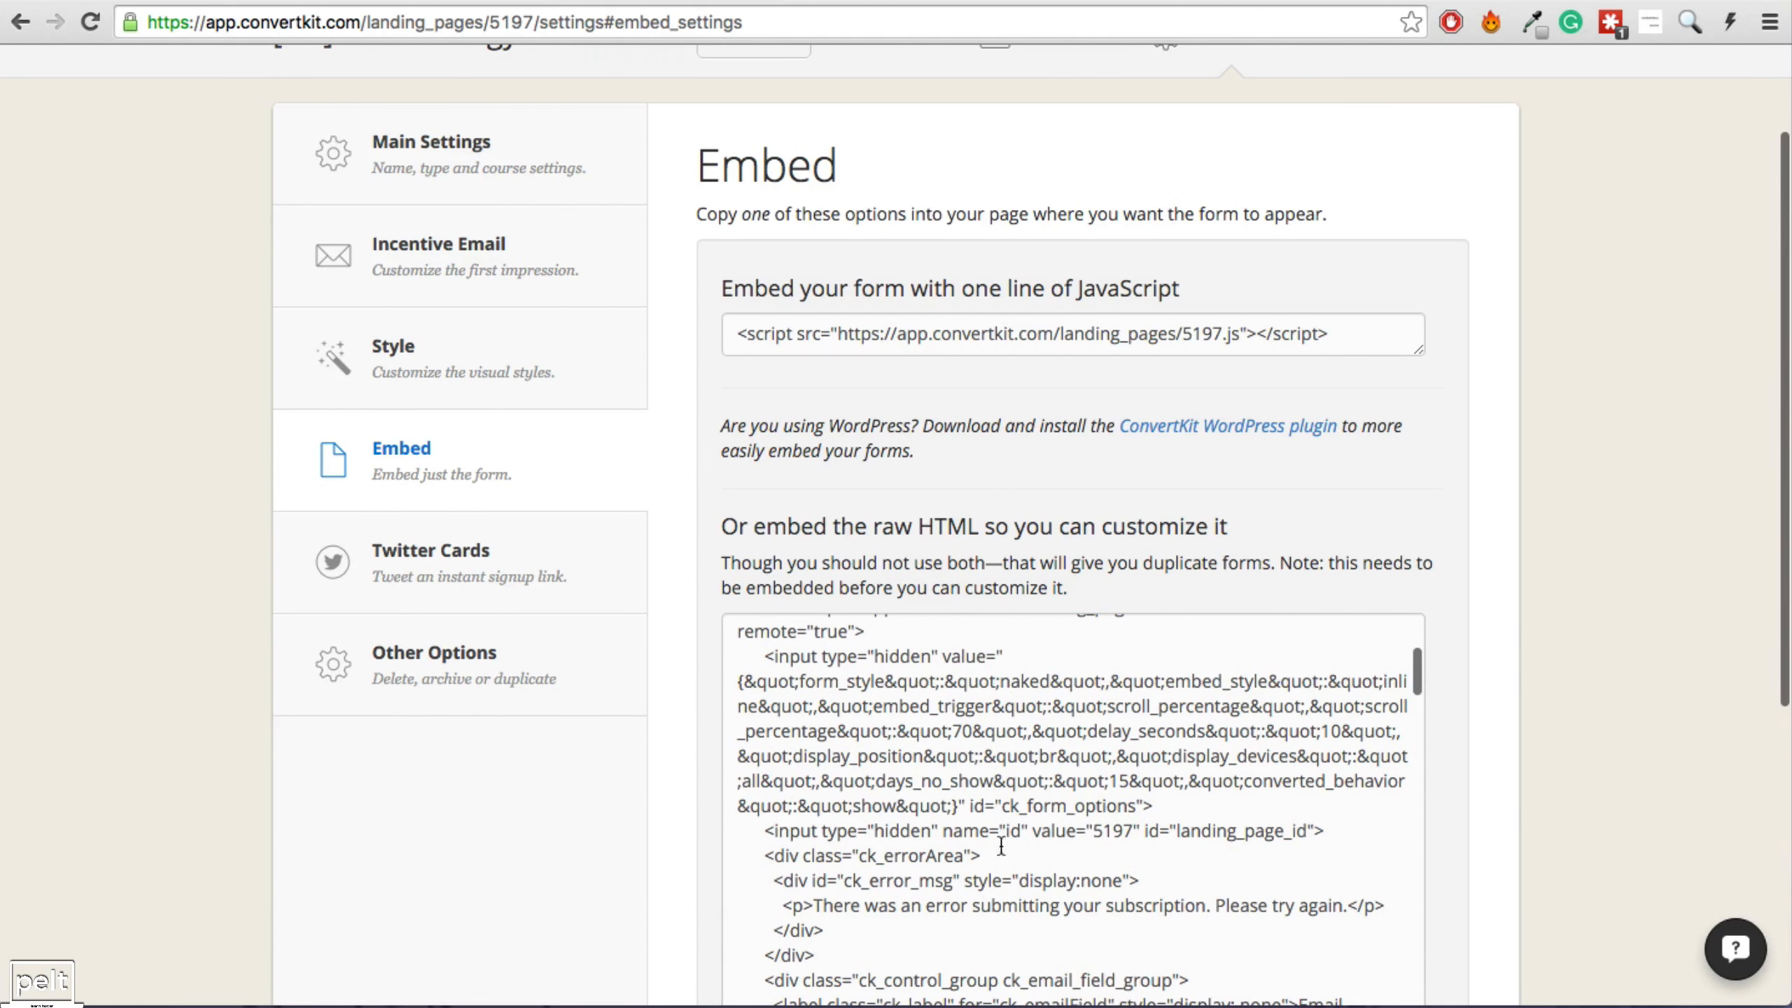
drag(894, 333, 1229, 333)
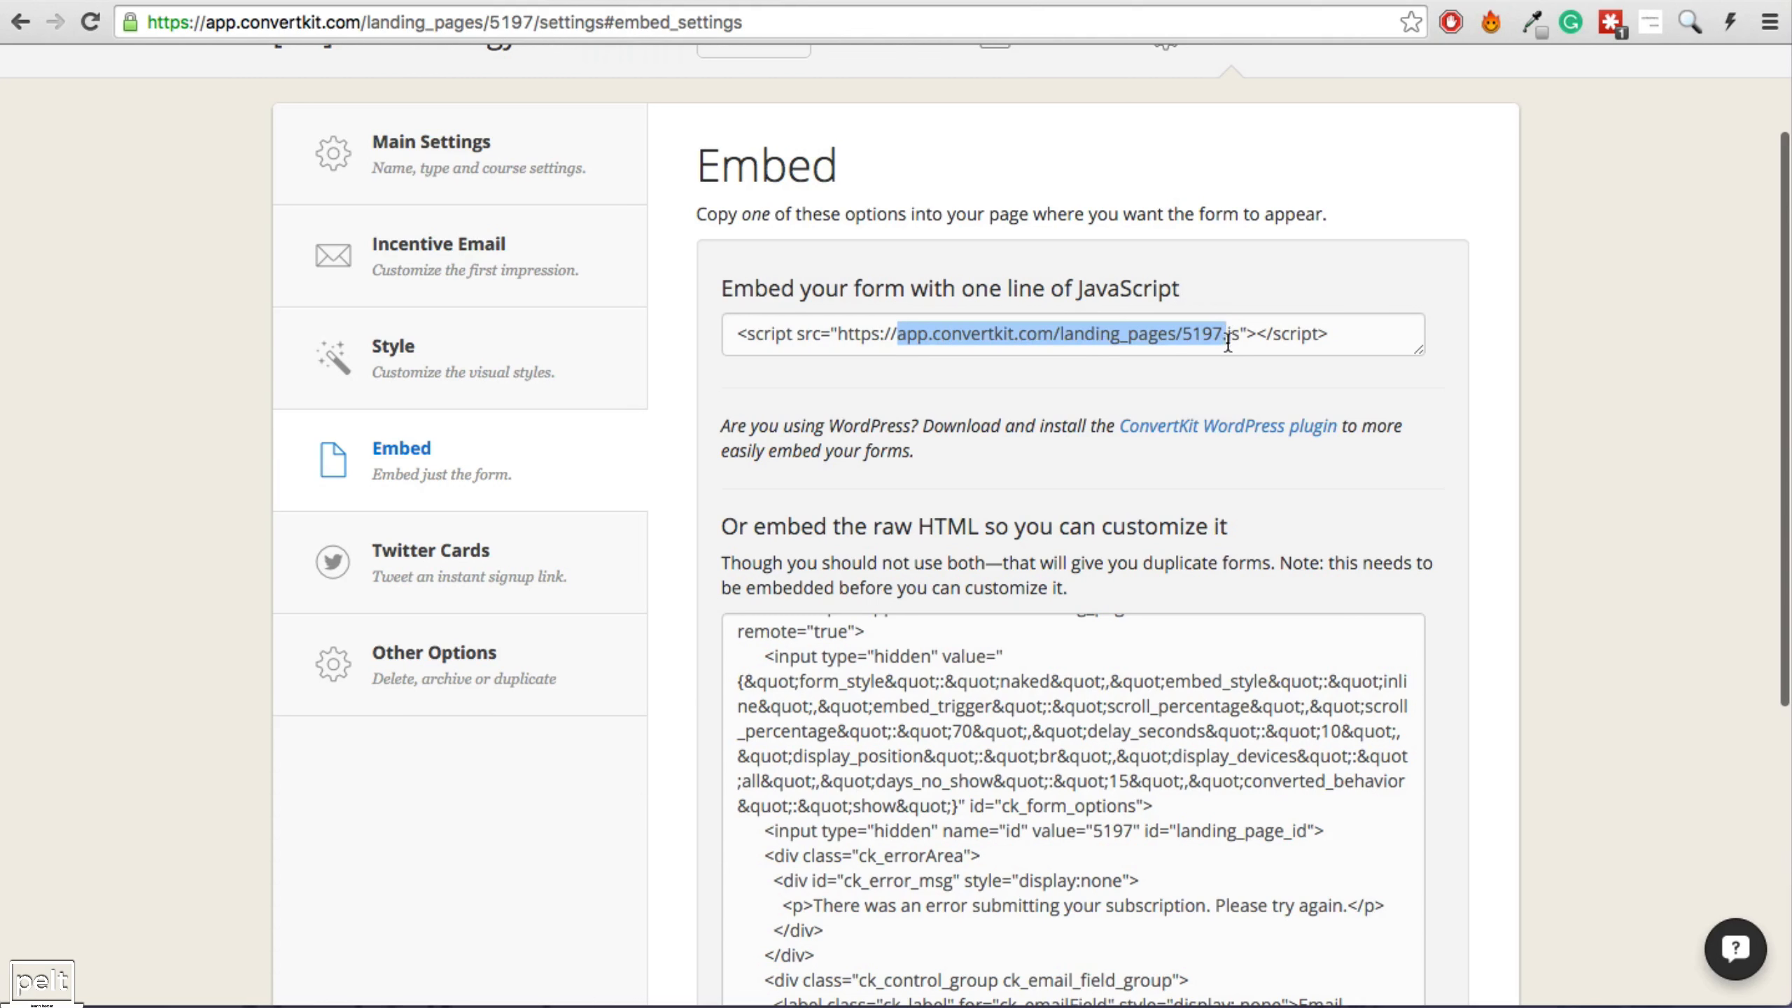
click(1229, 333)
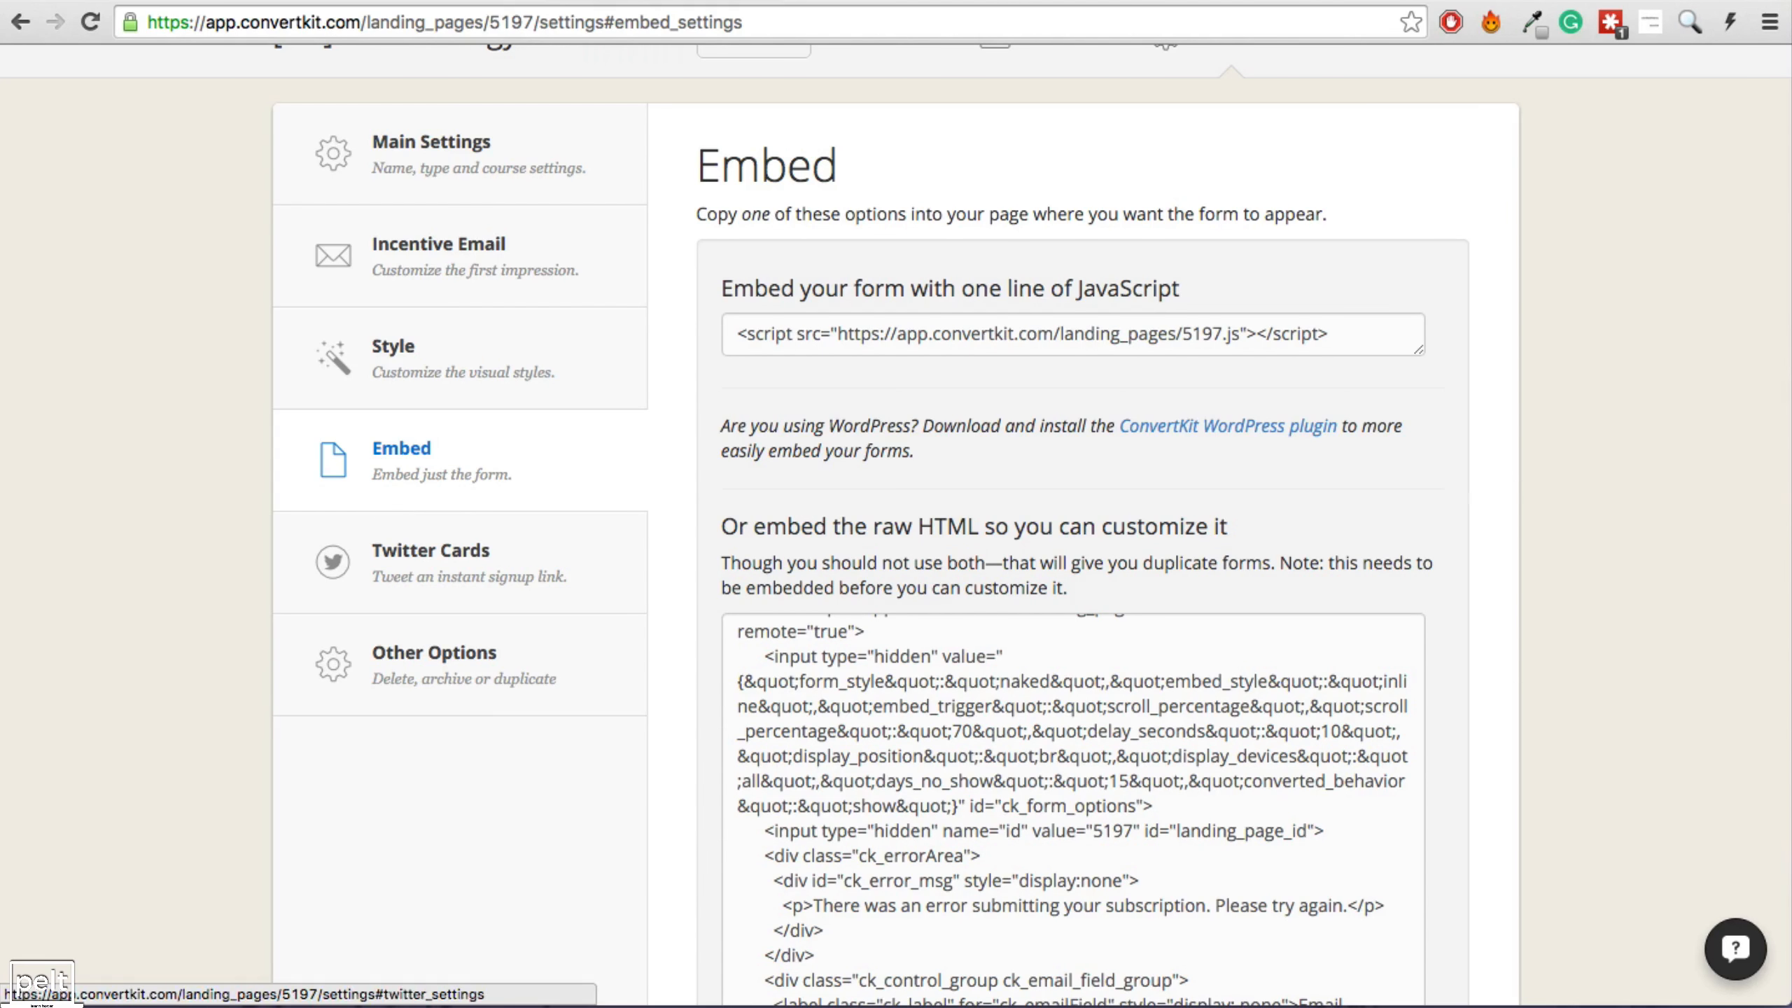
scroll(935, 430, up, 3)
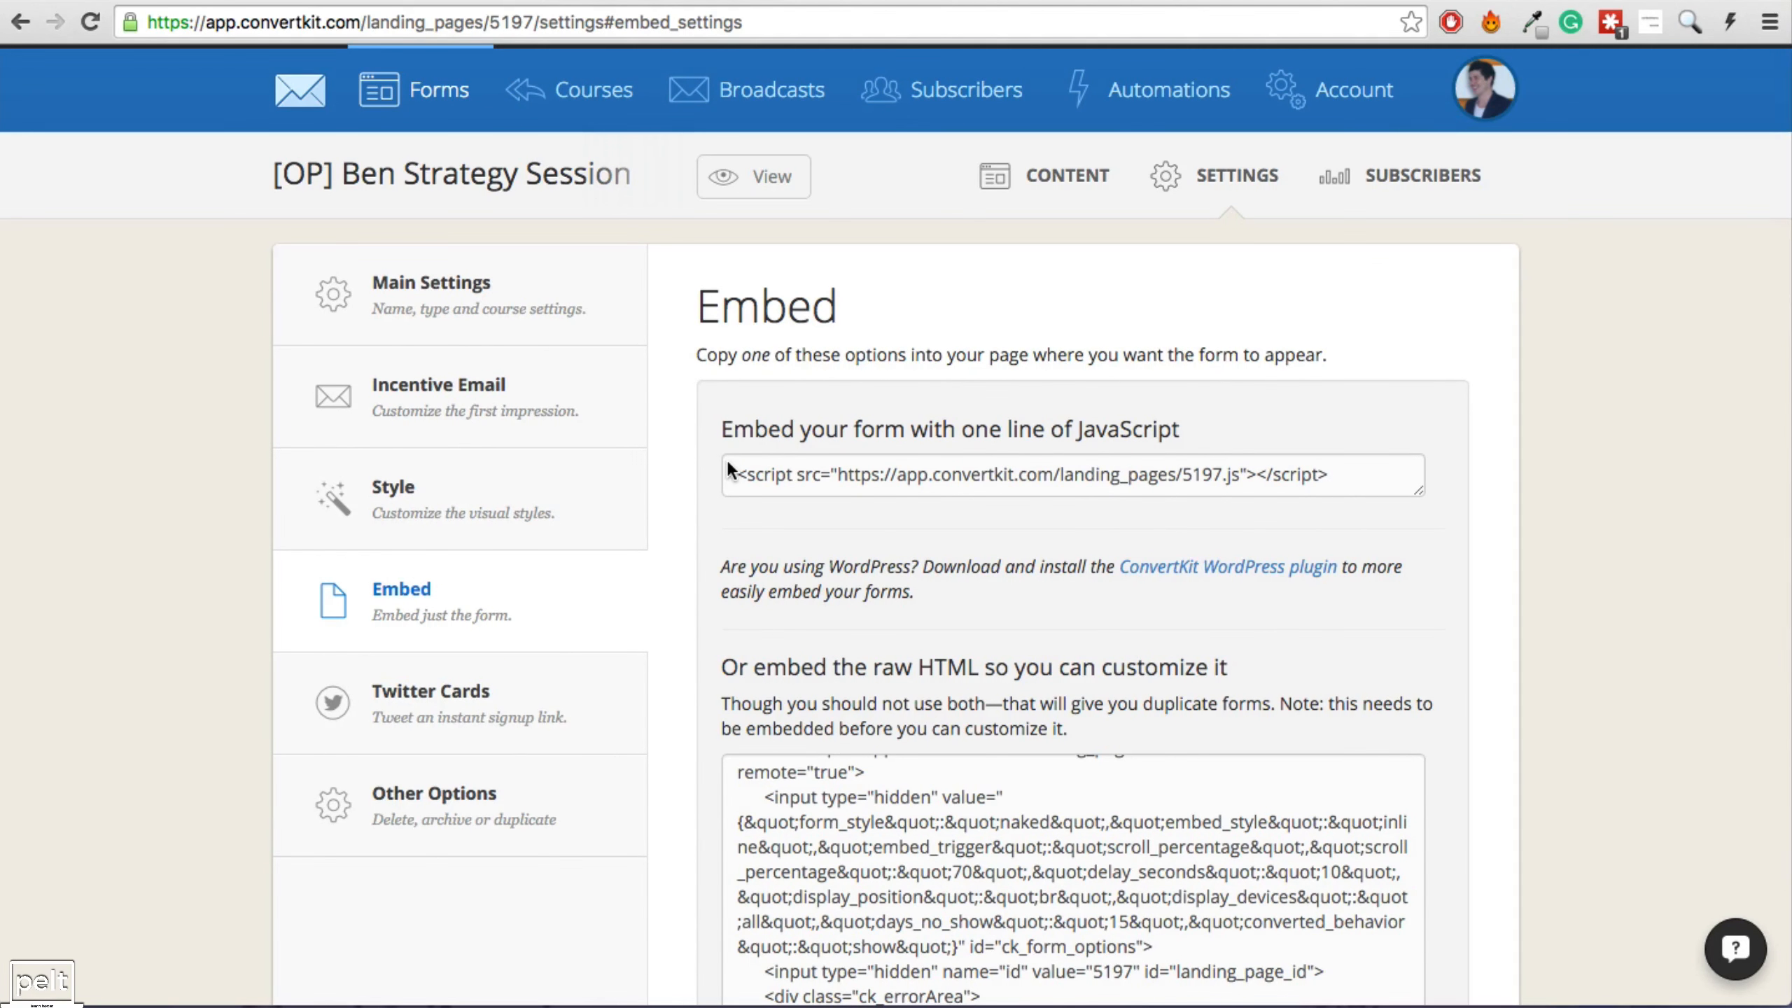
scroll(698, 352, down, 2)
scroll(495, 353, up, 2)
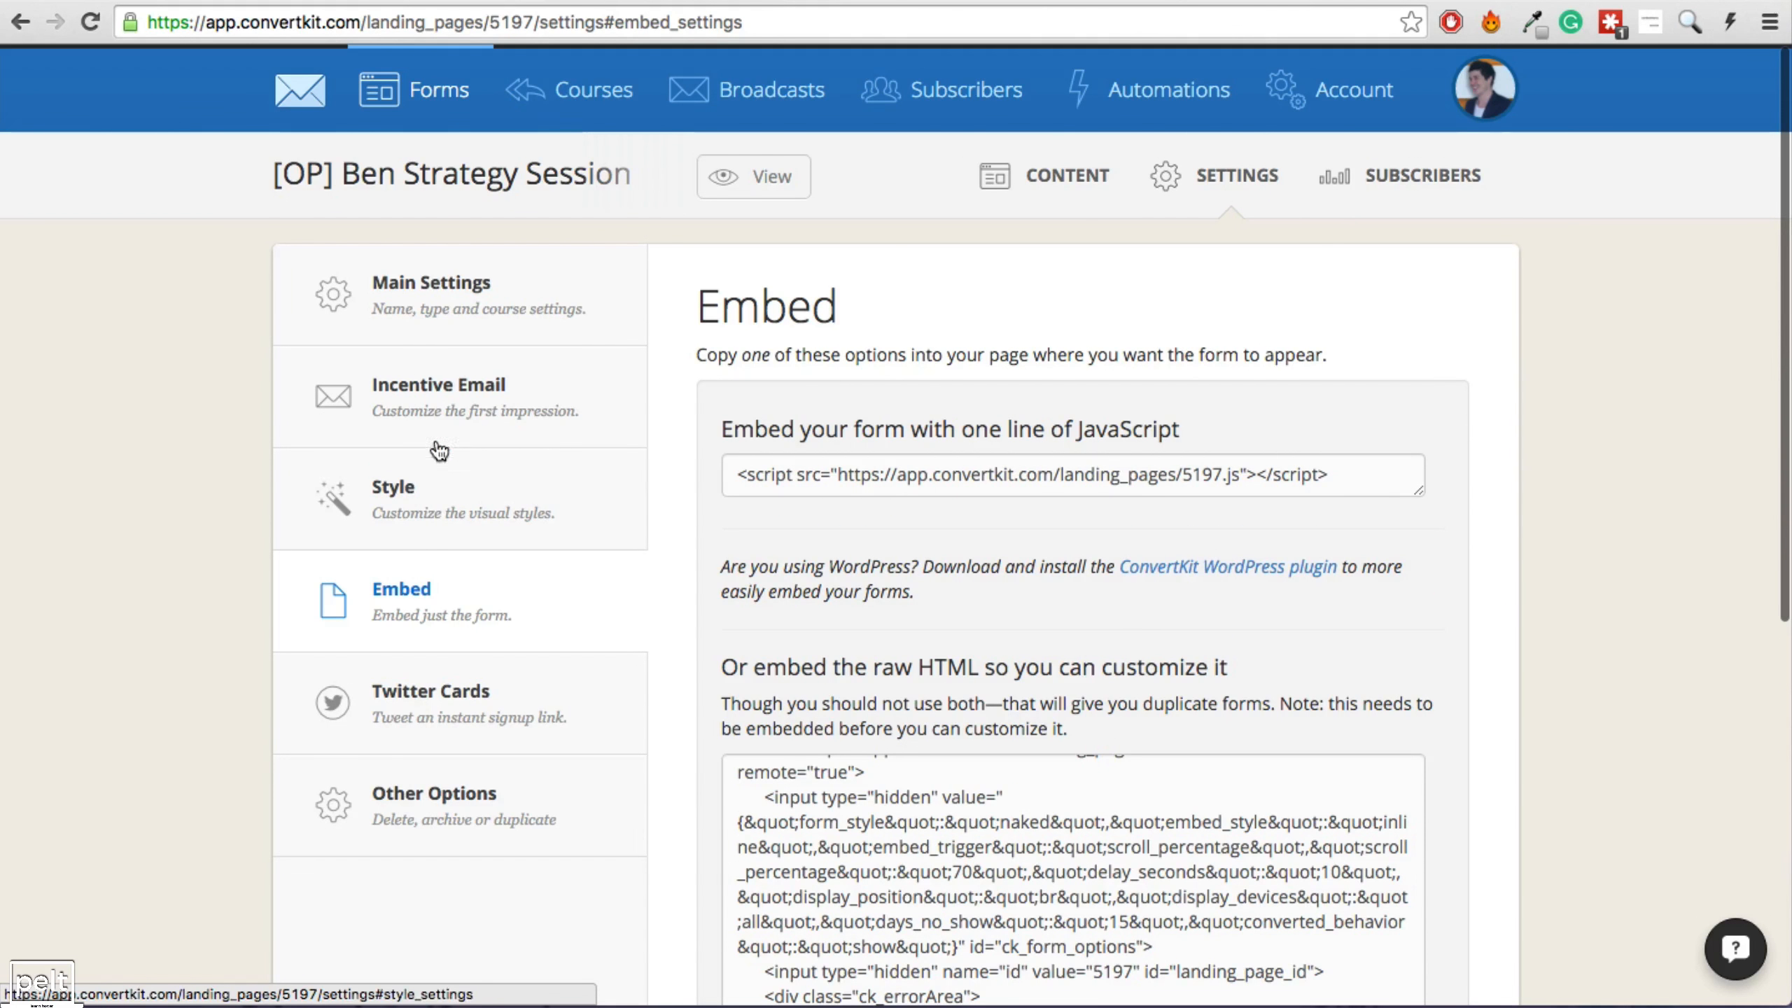
Under Main Settings > Course Settings, set the strategy session form's course to Launch #1.
click(470, 325)
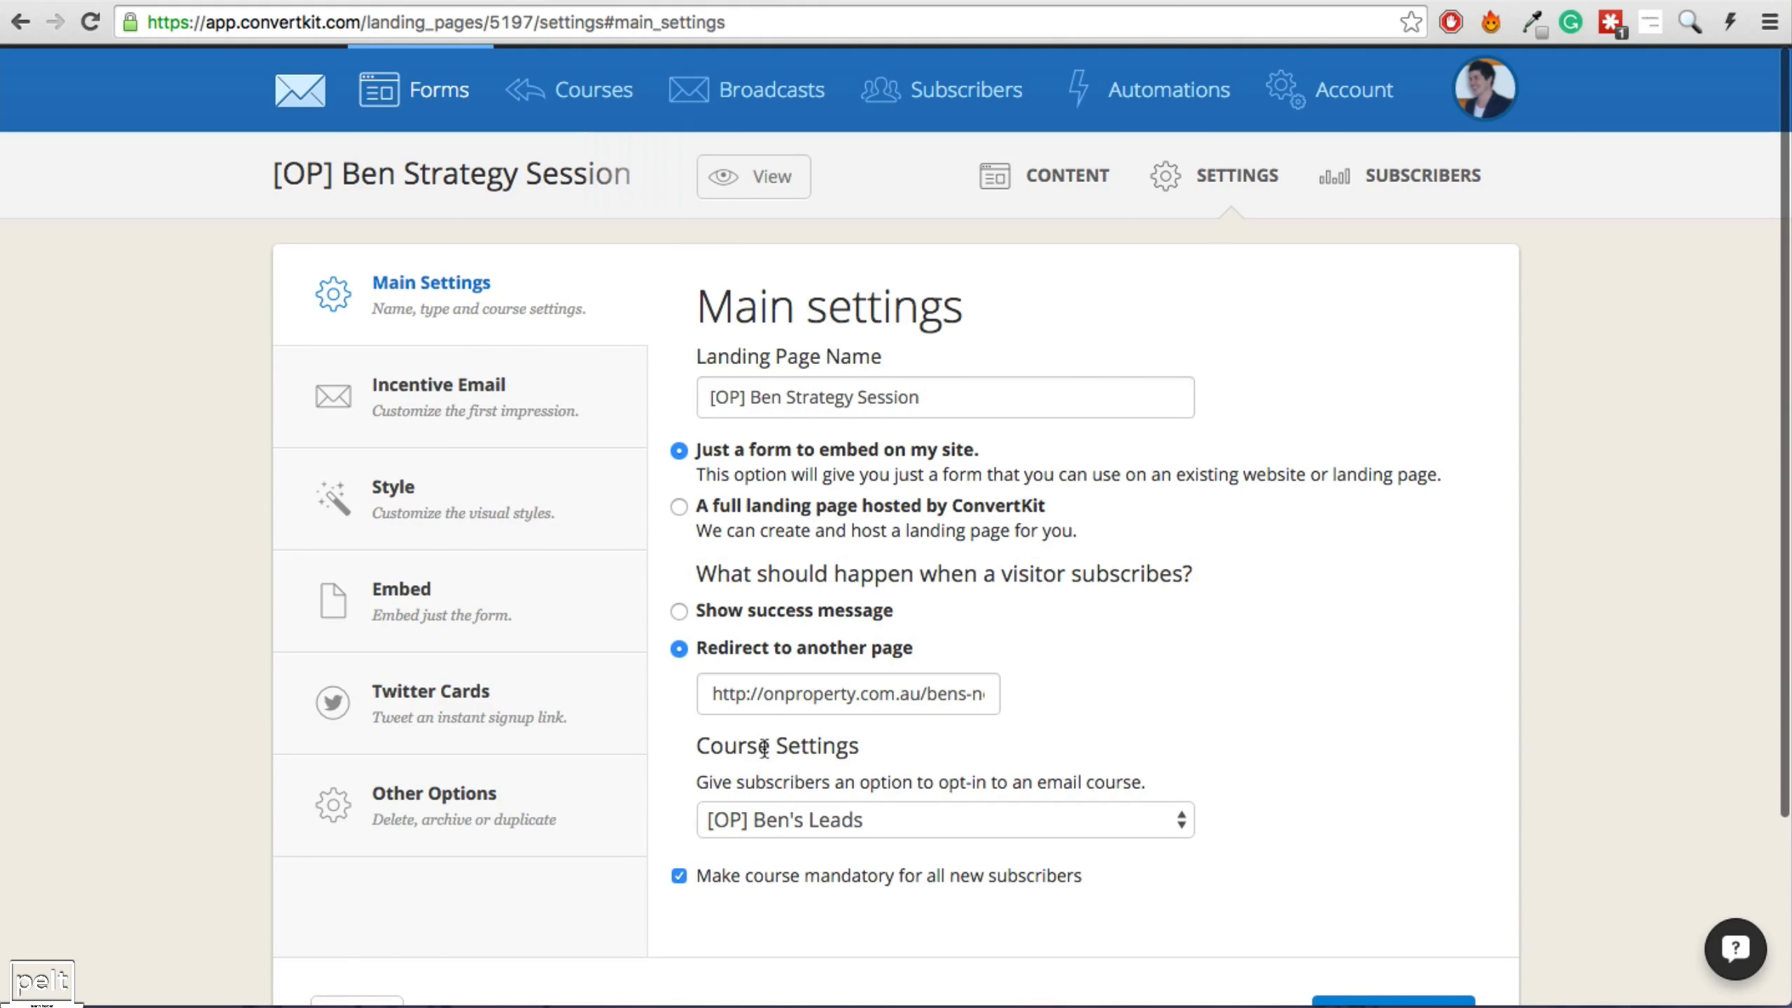
drag(737, 752, 964, 752)
click(846, 827)
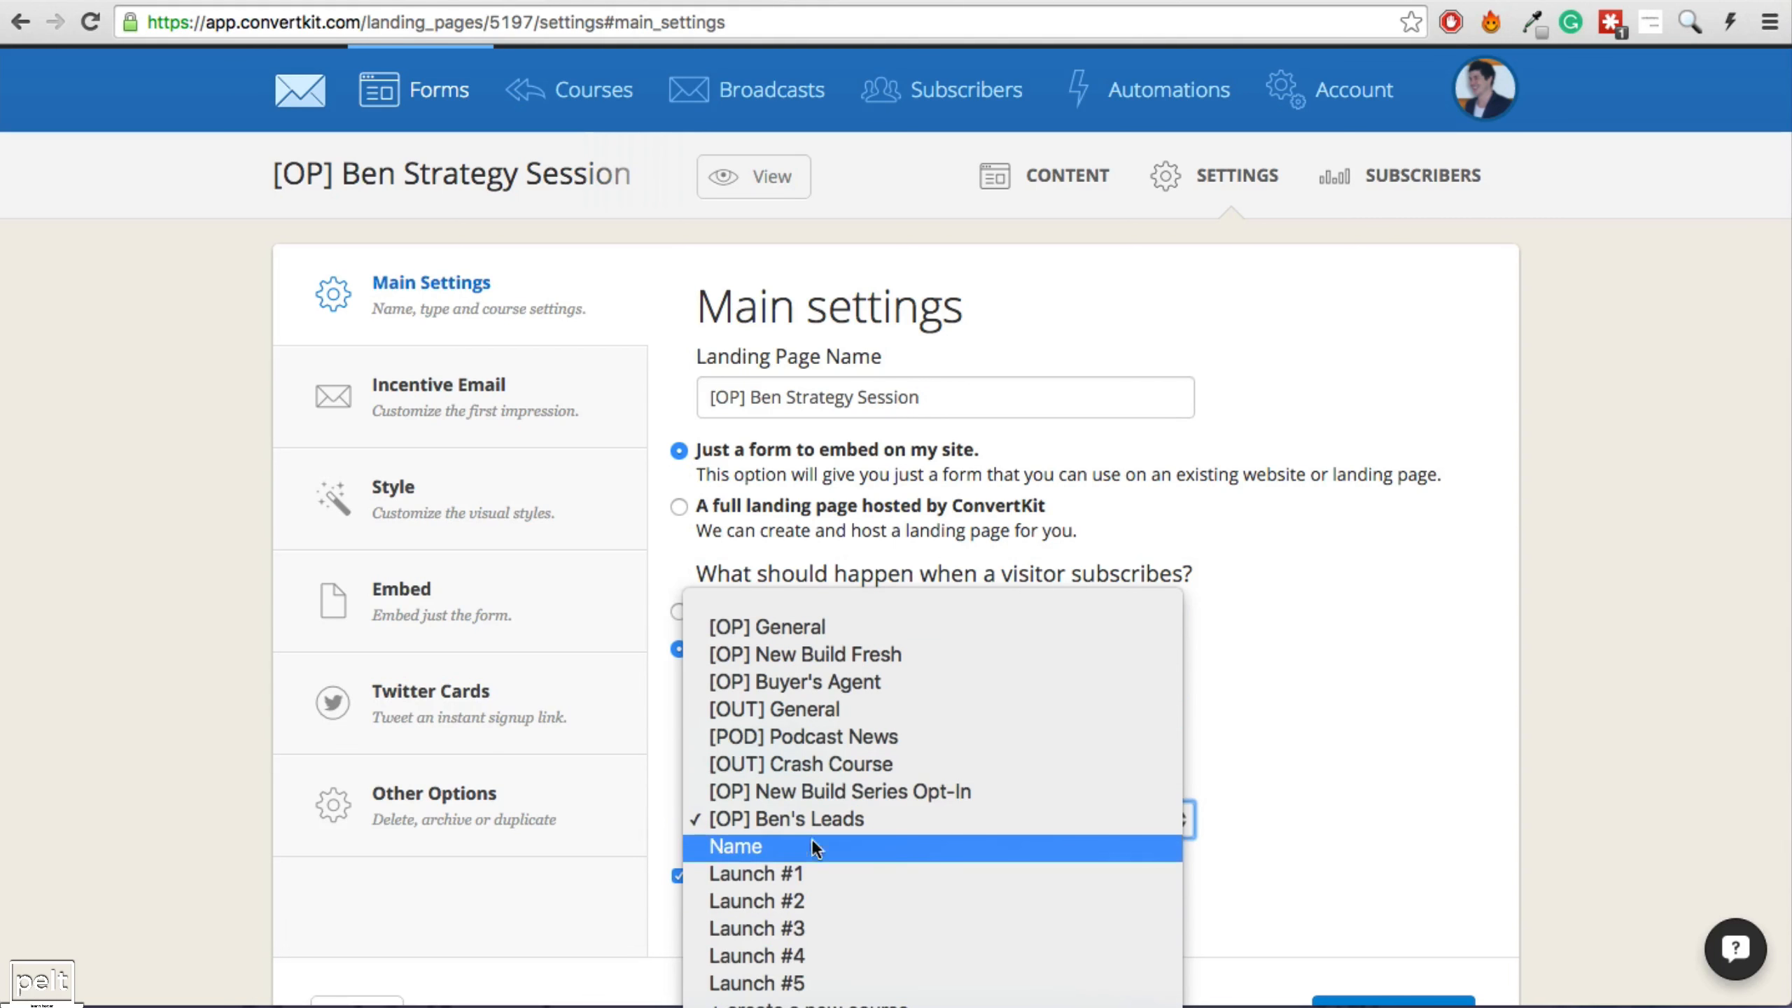
click(784, 877)
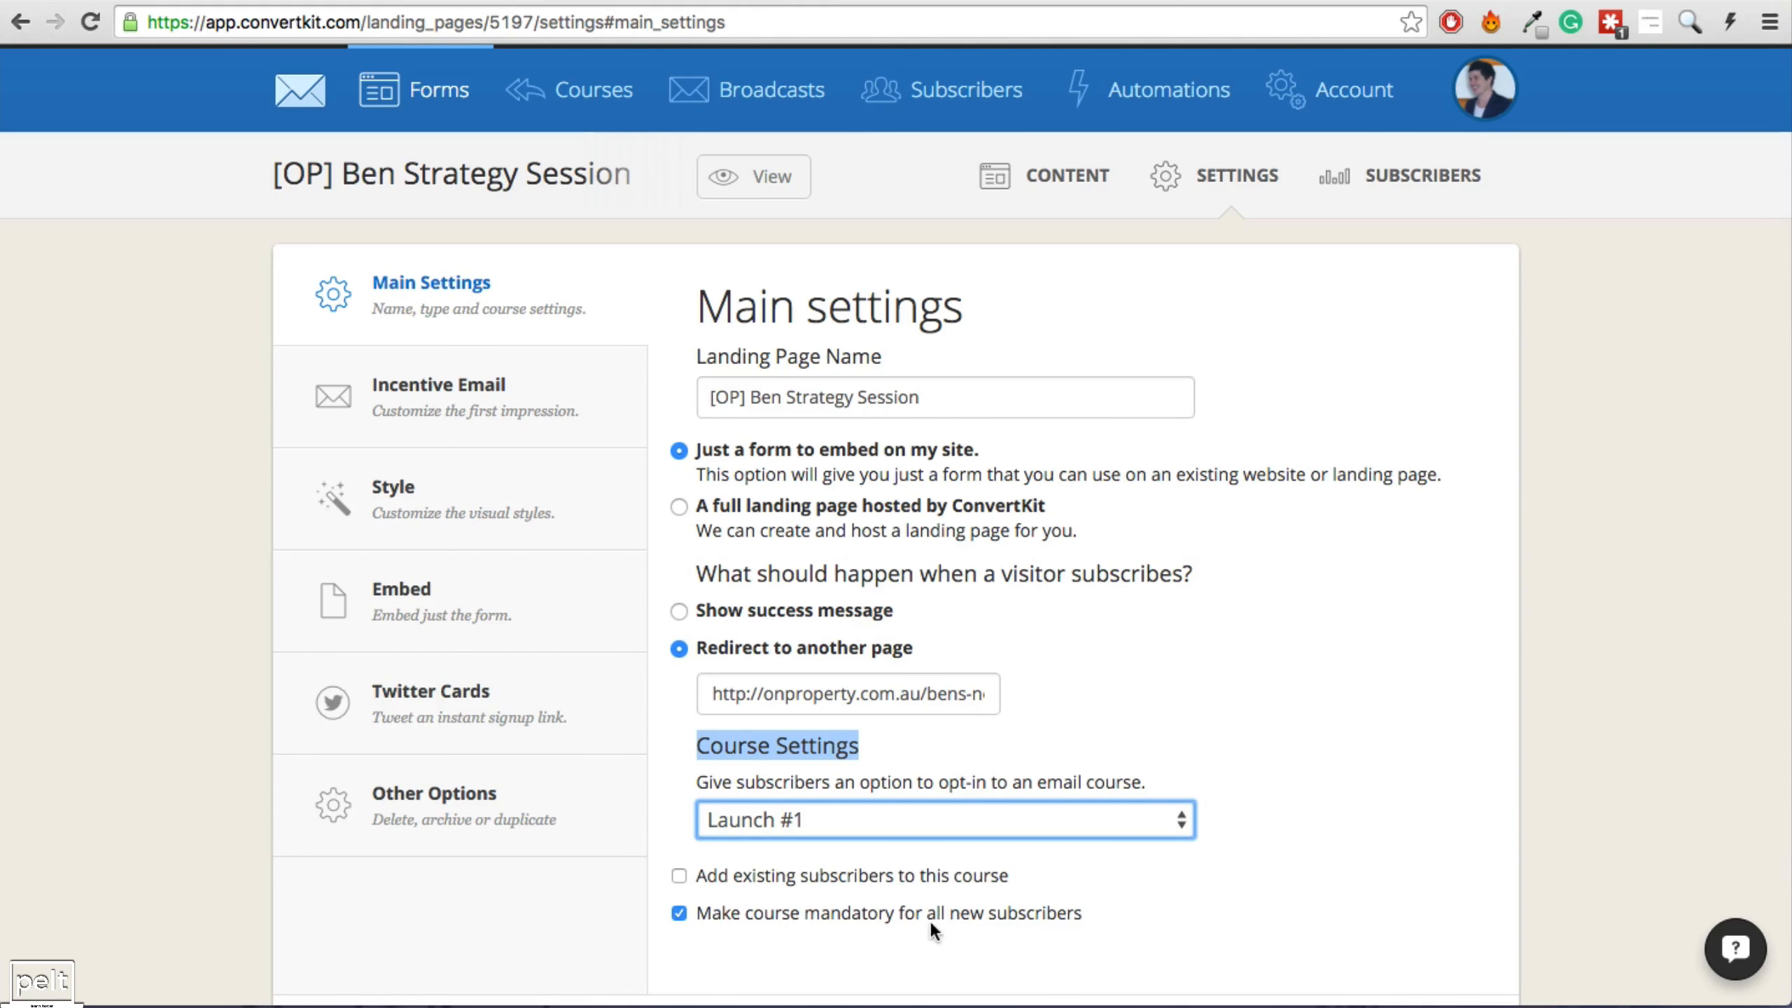
mouse_move(998, 907)
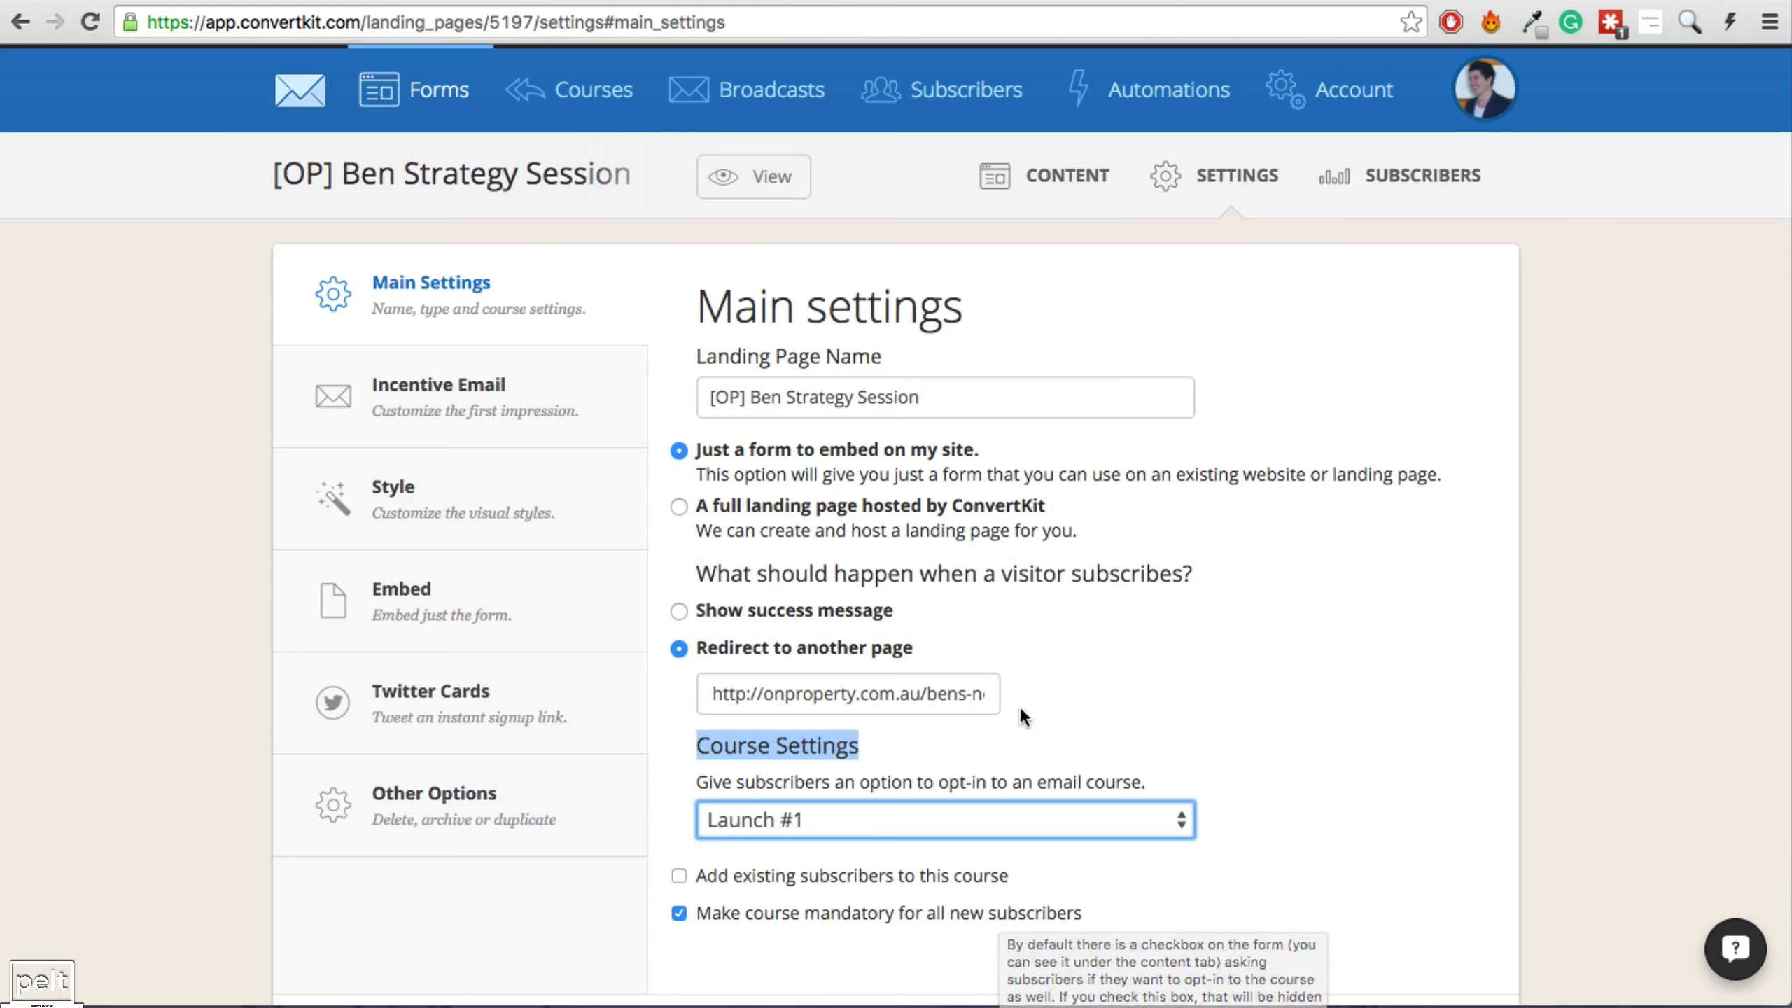
scroll(1204, 794, down, 3)
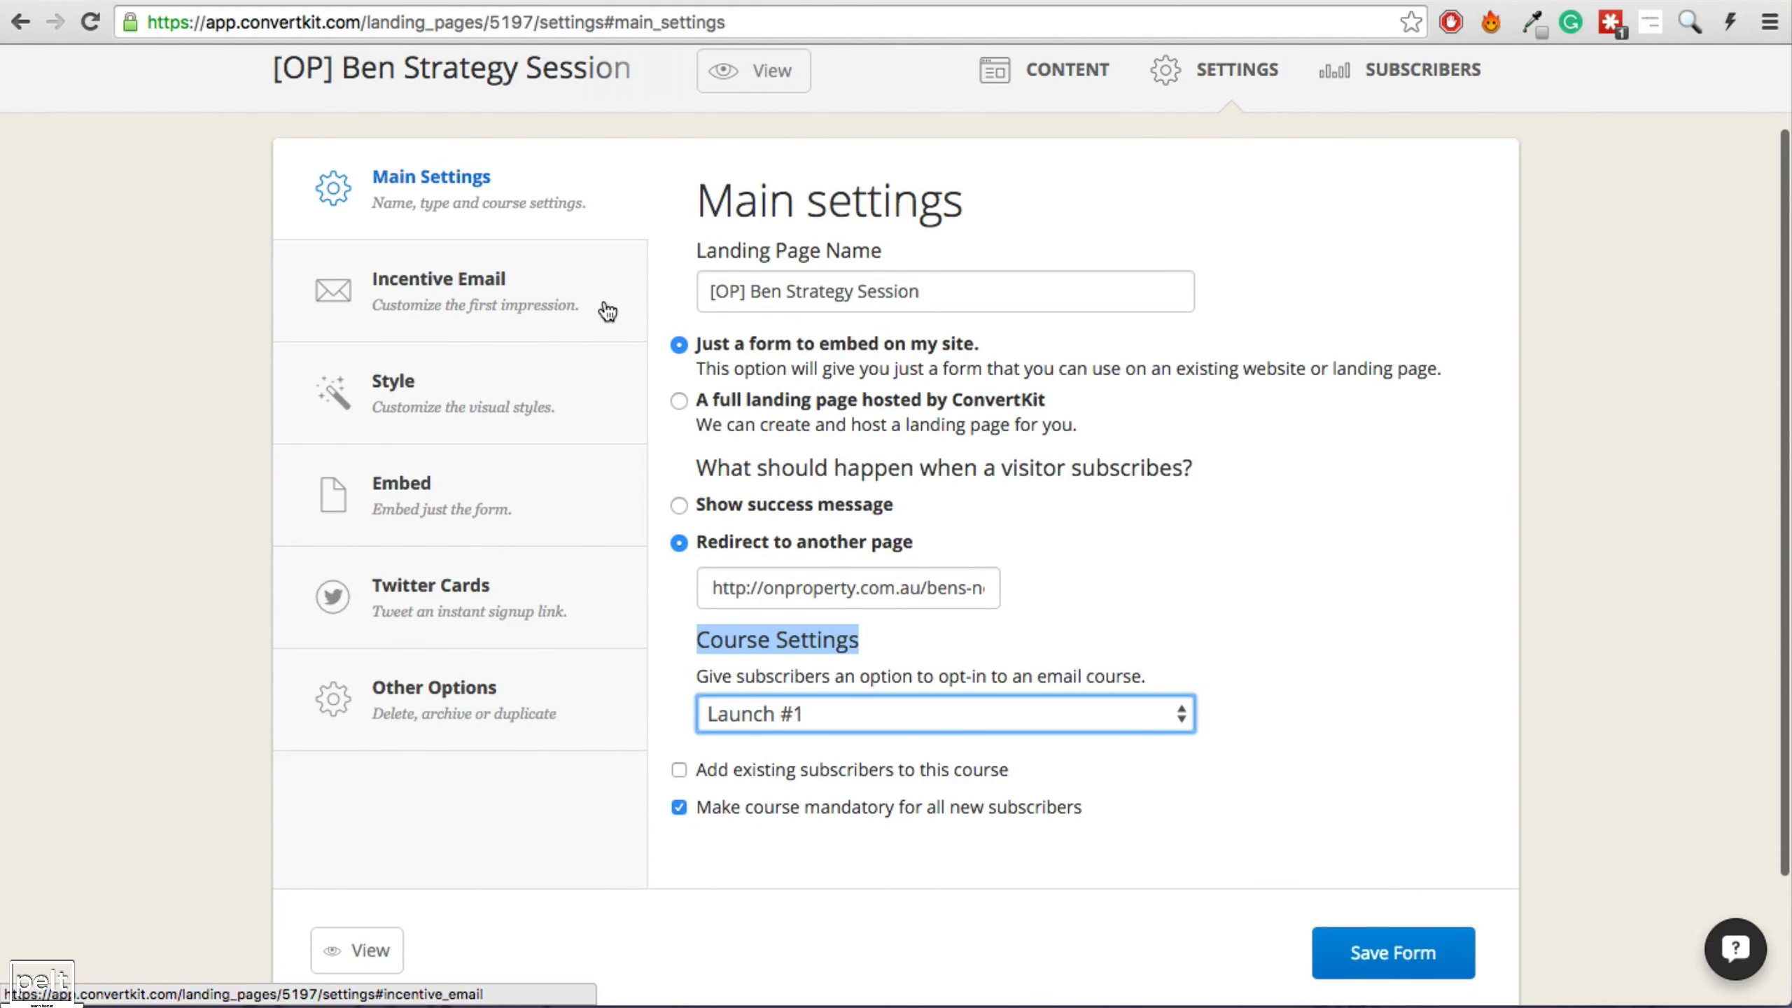
scroll(495, 159, up, 3)
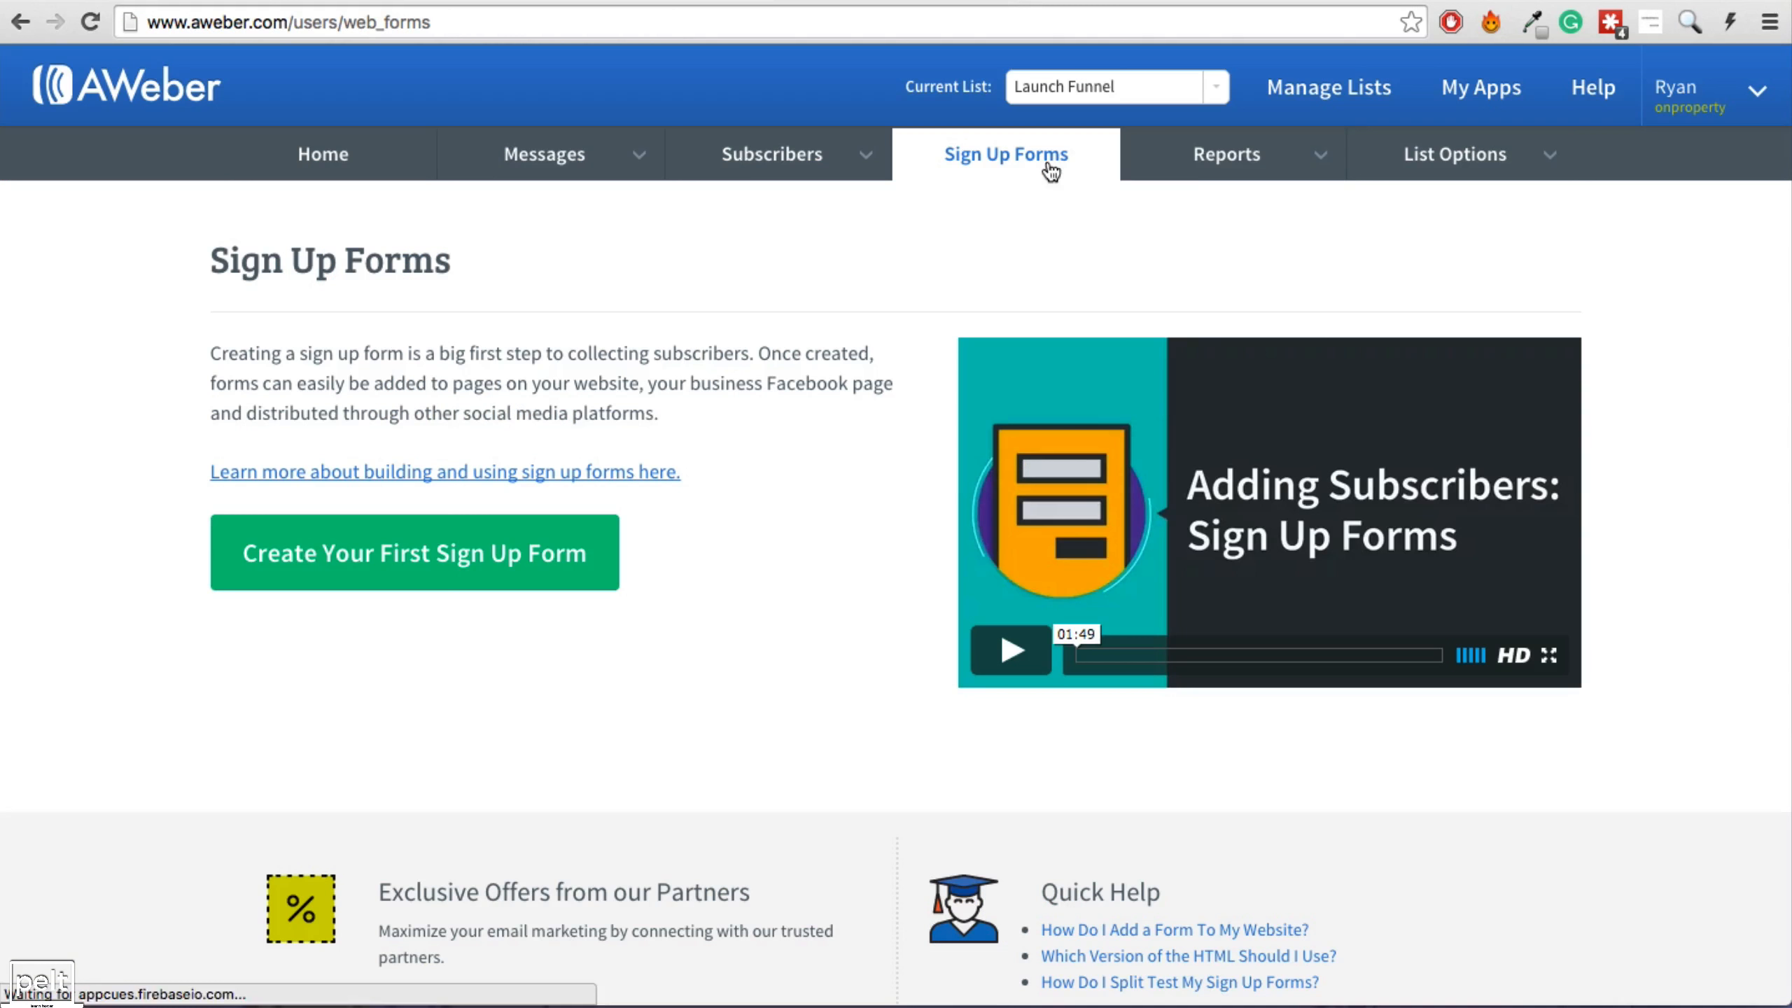
Keep Launch Funnel as the current list and start creating its first sign-up form.
click(1077, 89)
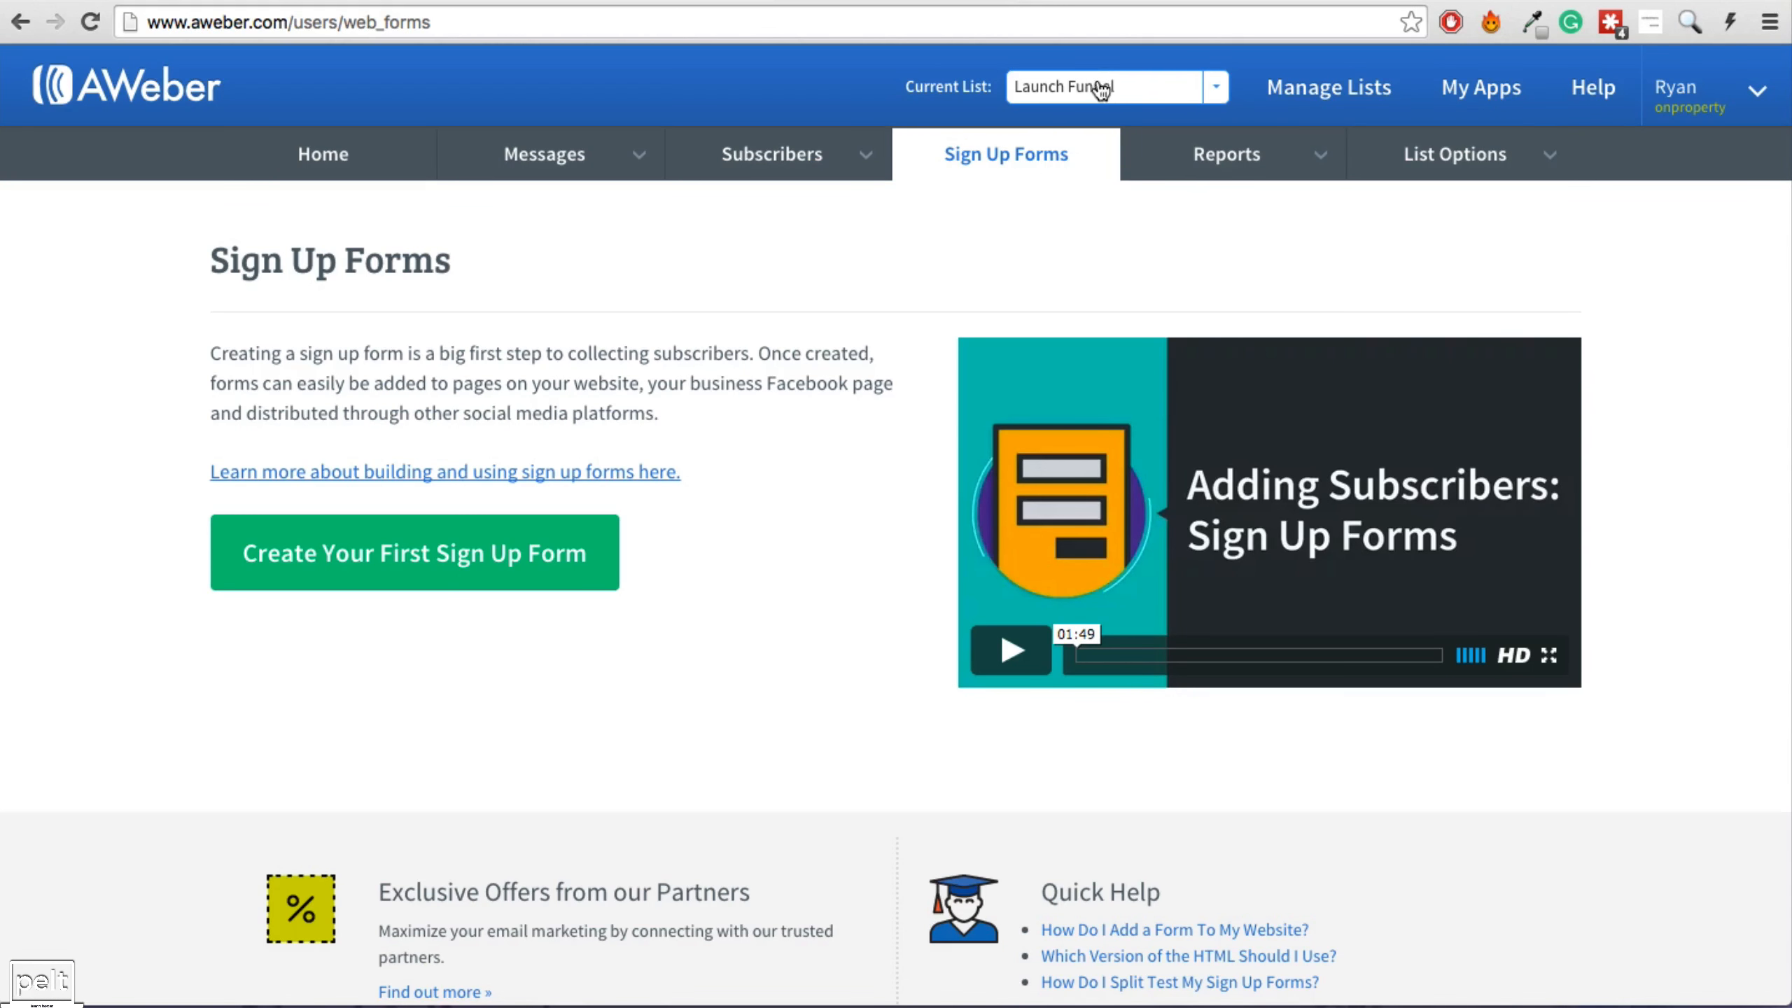
click(902, 268)
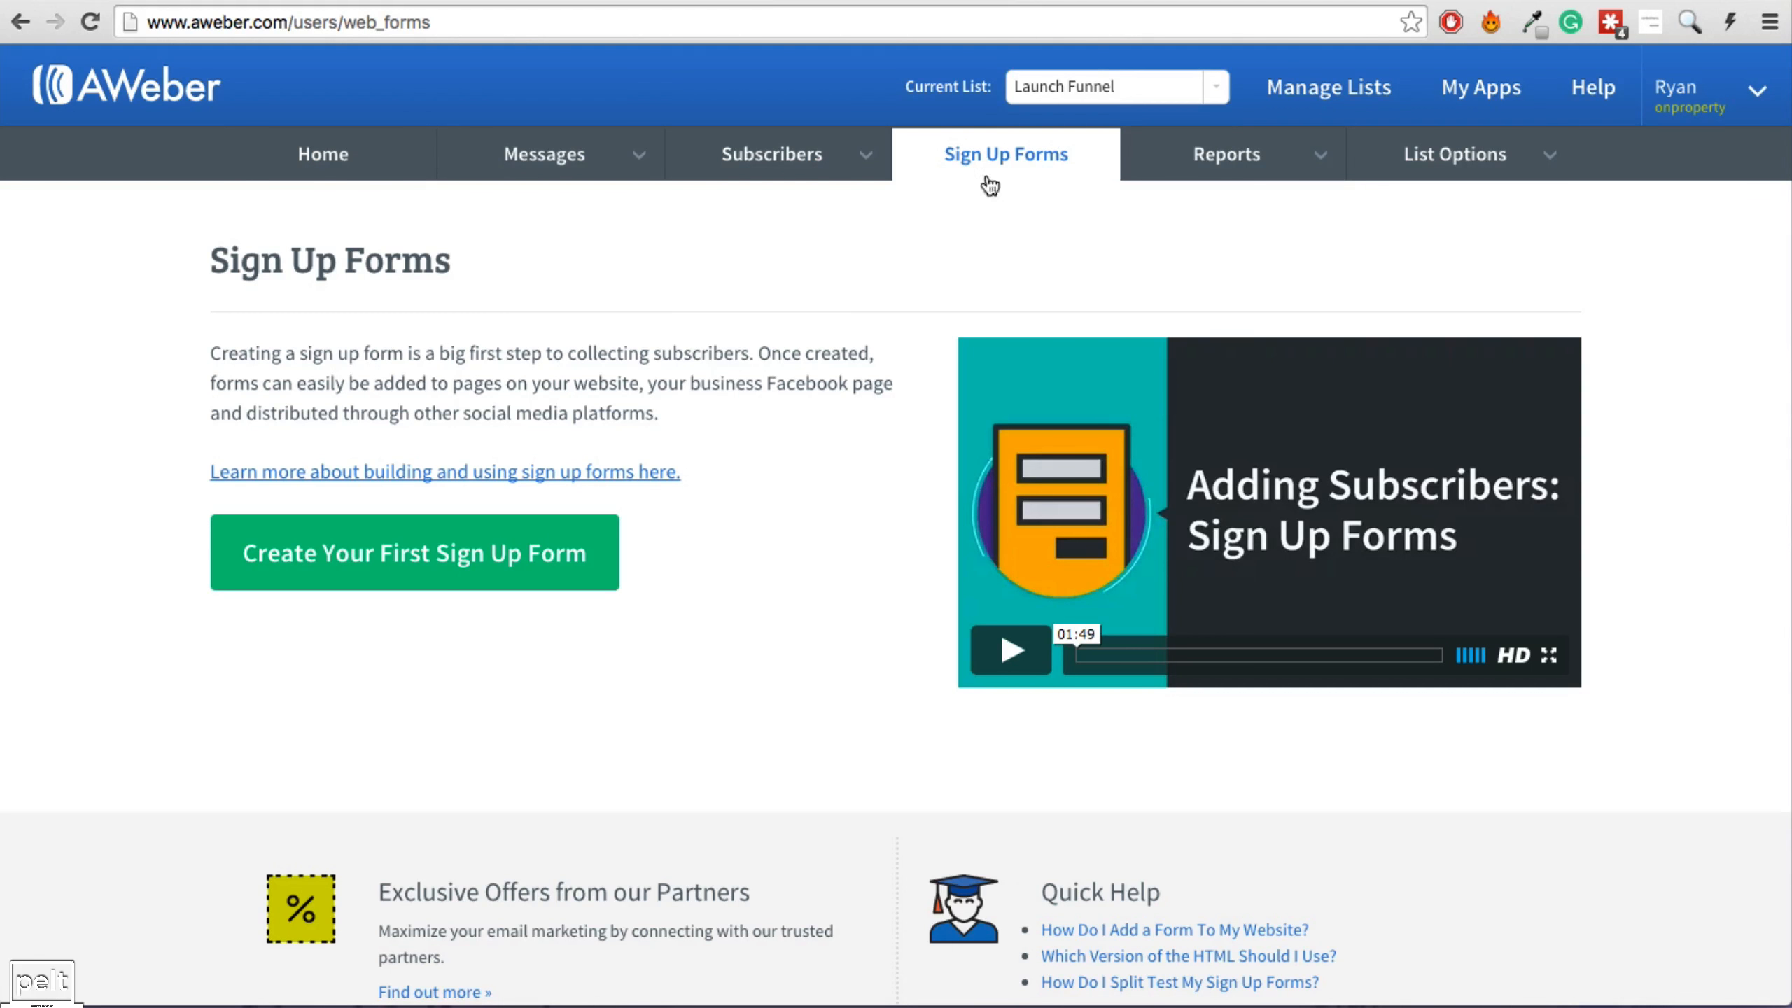
click(1072, 85)
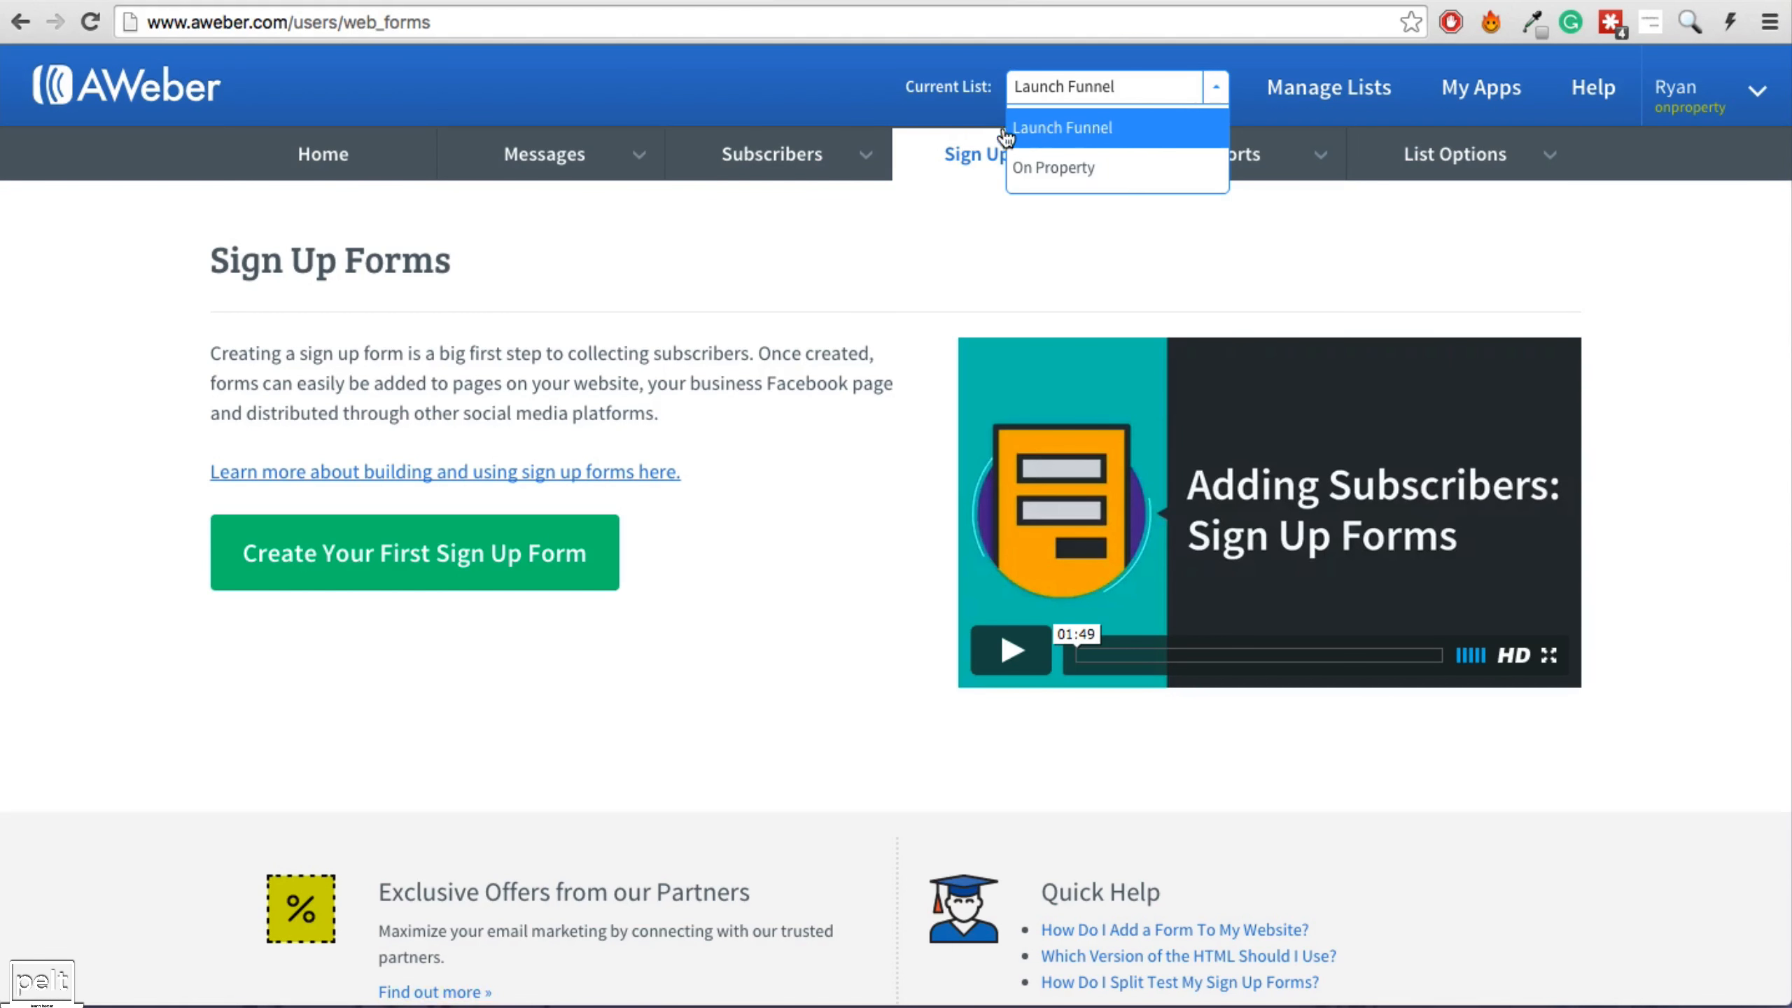
click(960, 237)
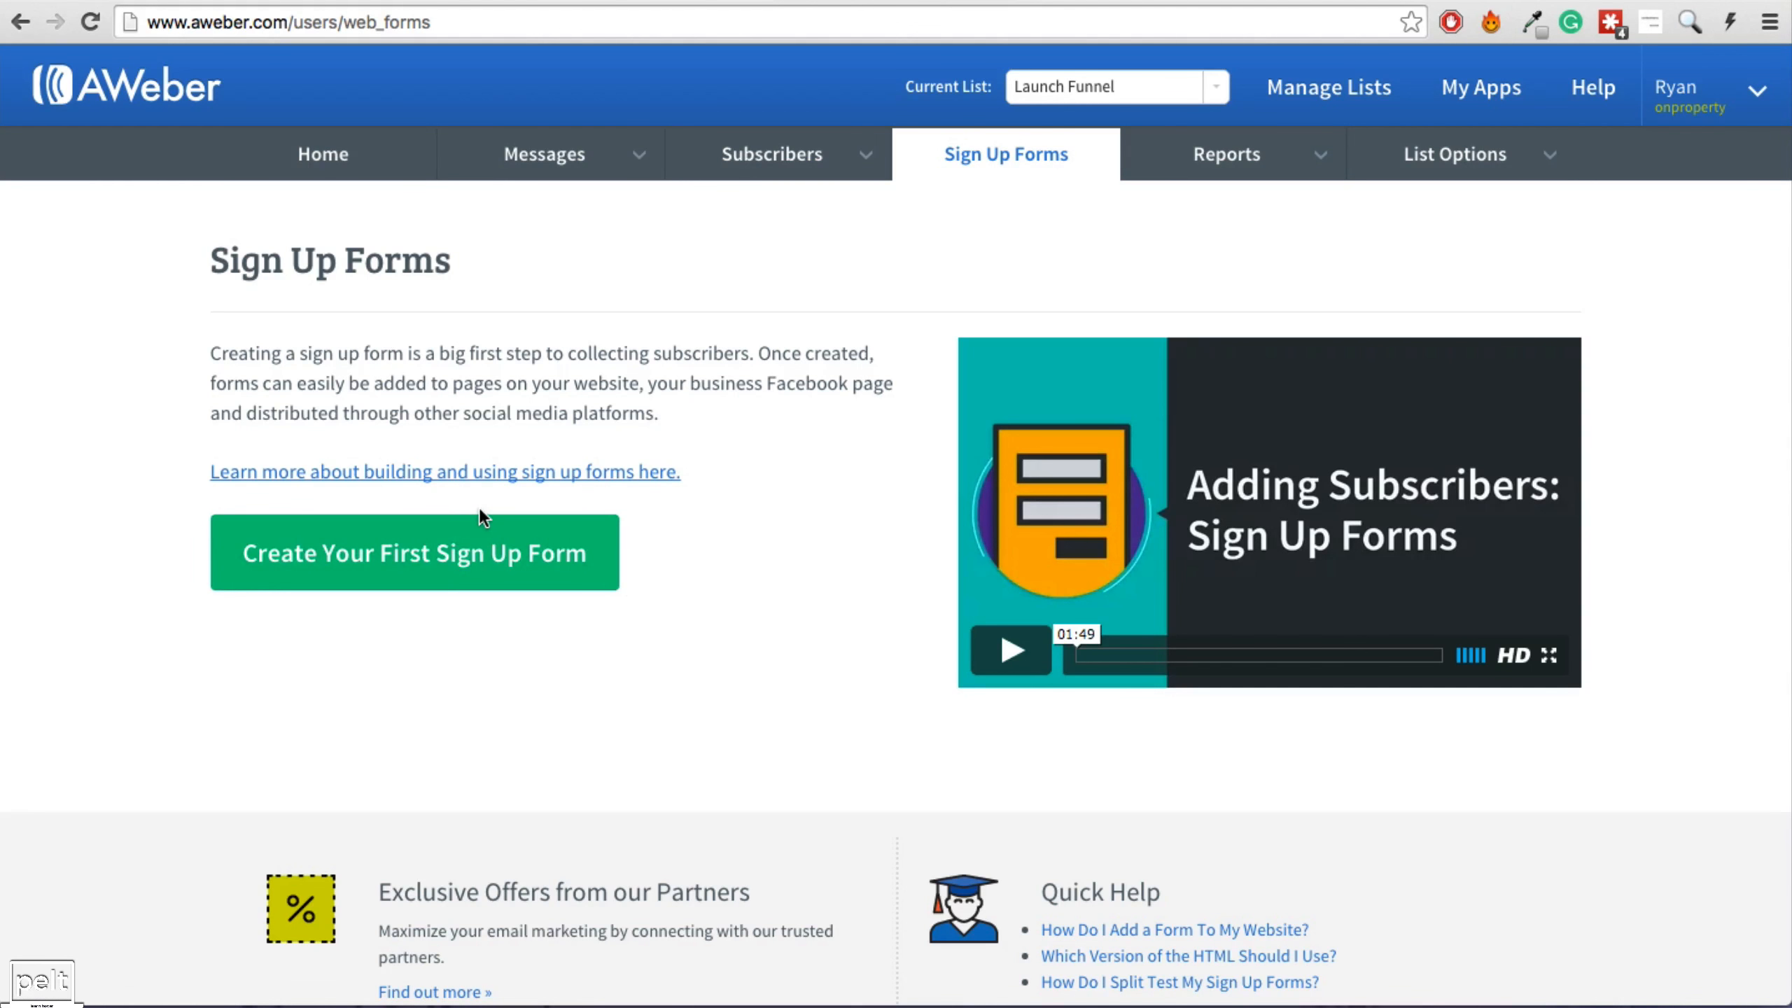
click(439, 565)
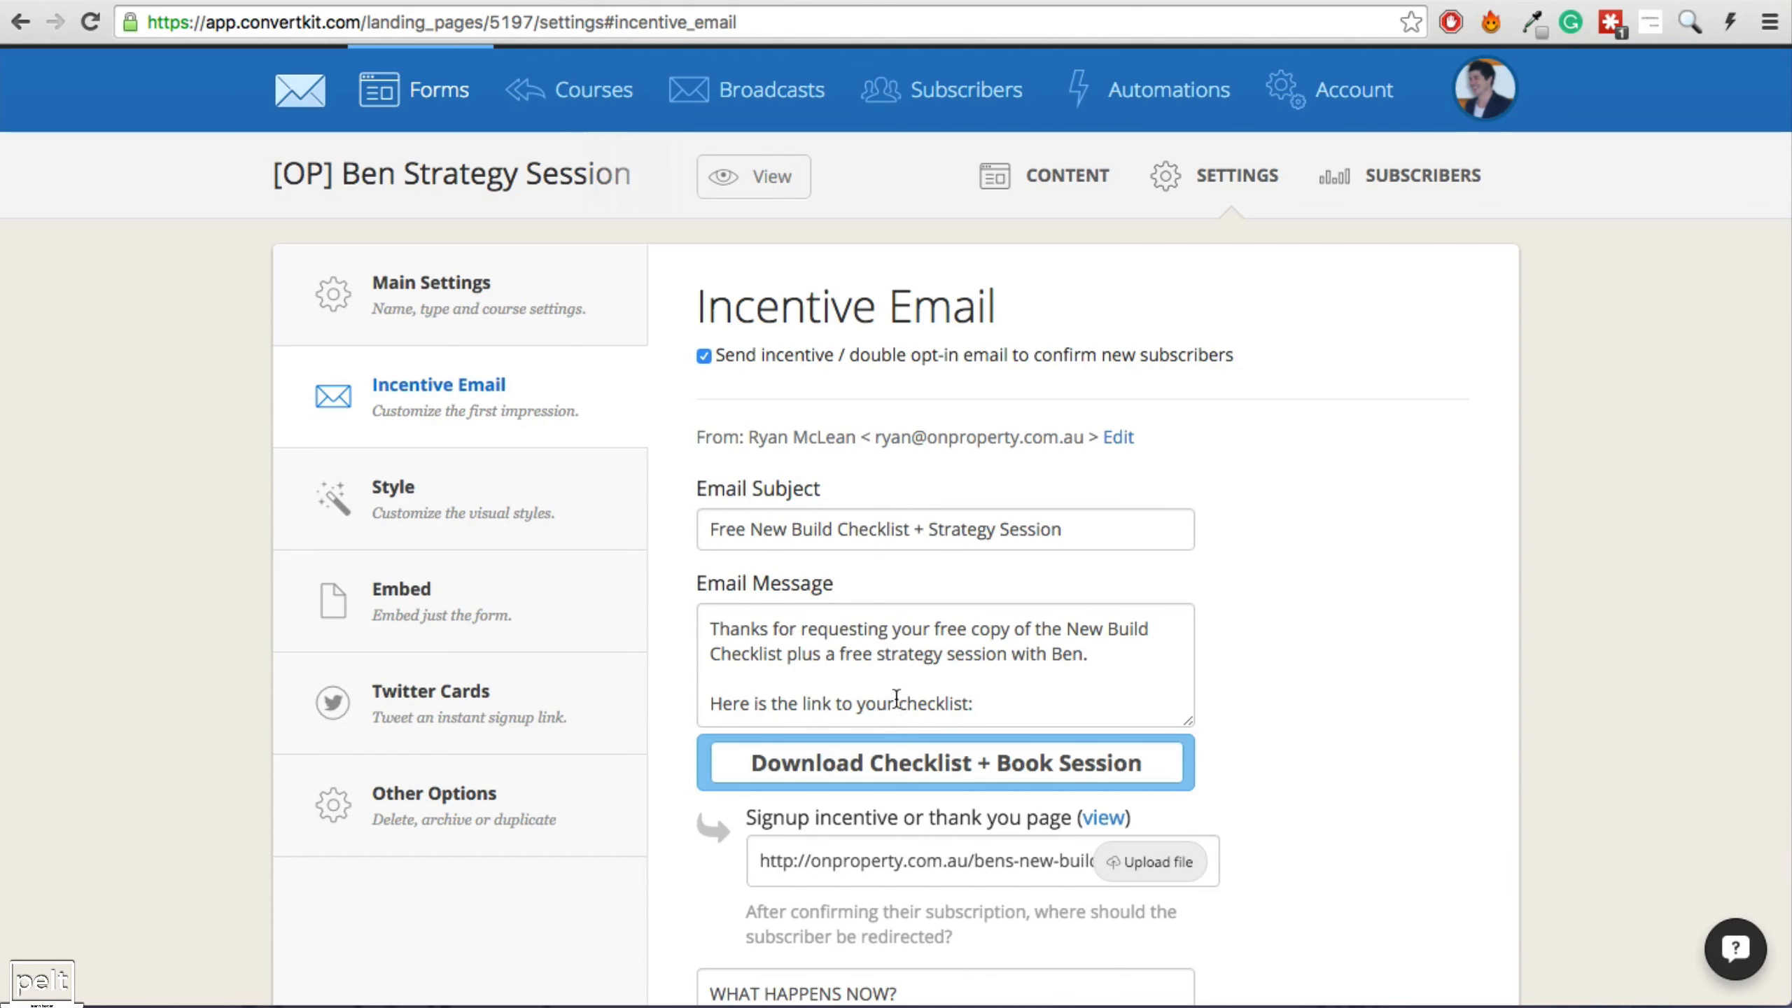
Review the incentive email's 'New Build Checklist +' subject and double opt-in email option.
scroll(896, 699, down, 1)
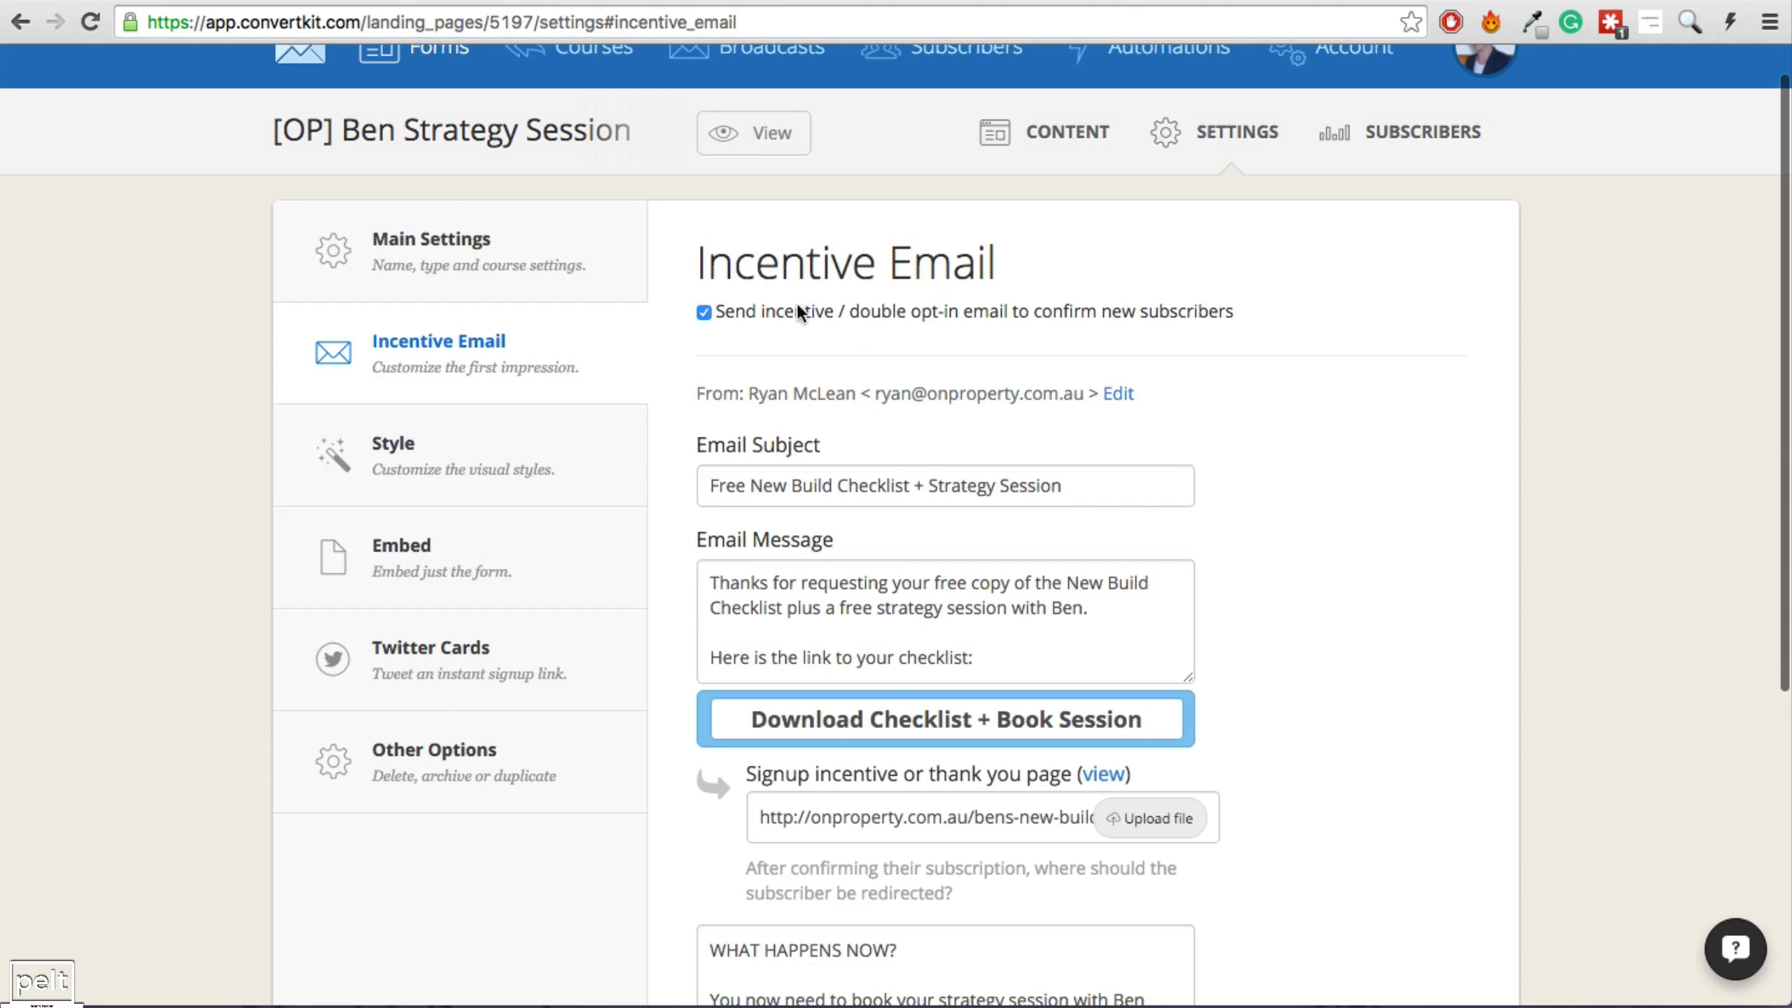
drag(851, 313, 964, 313)
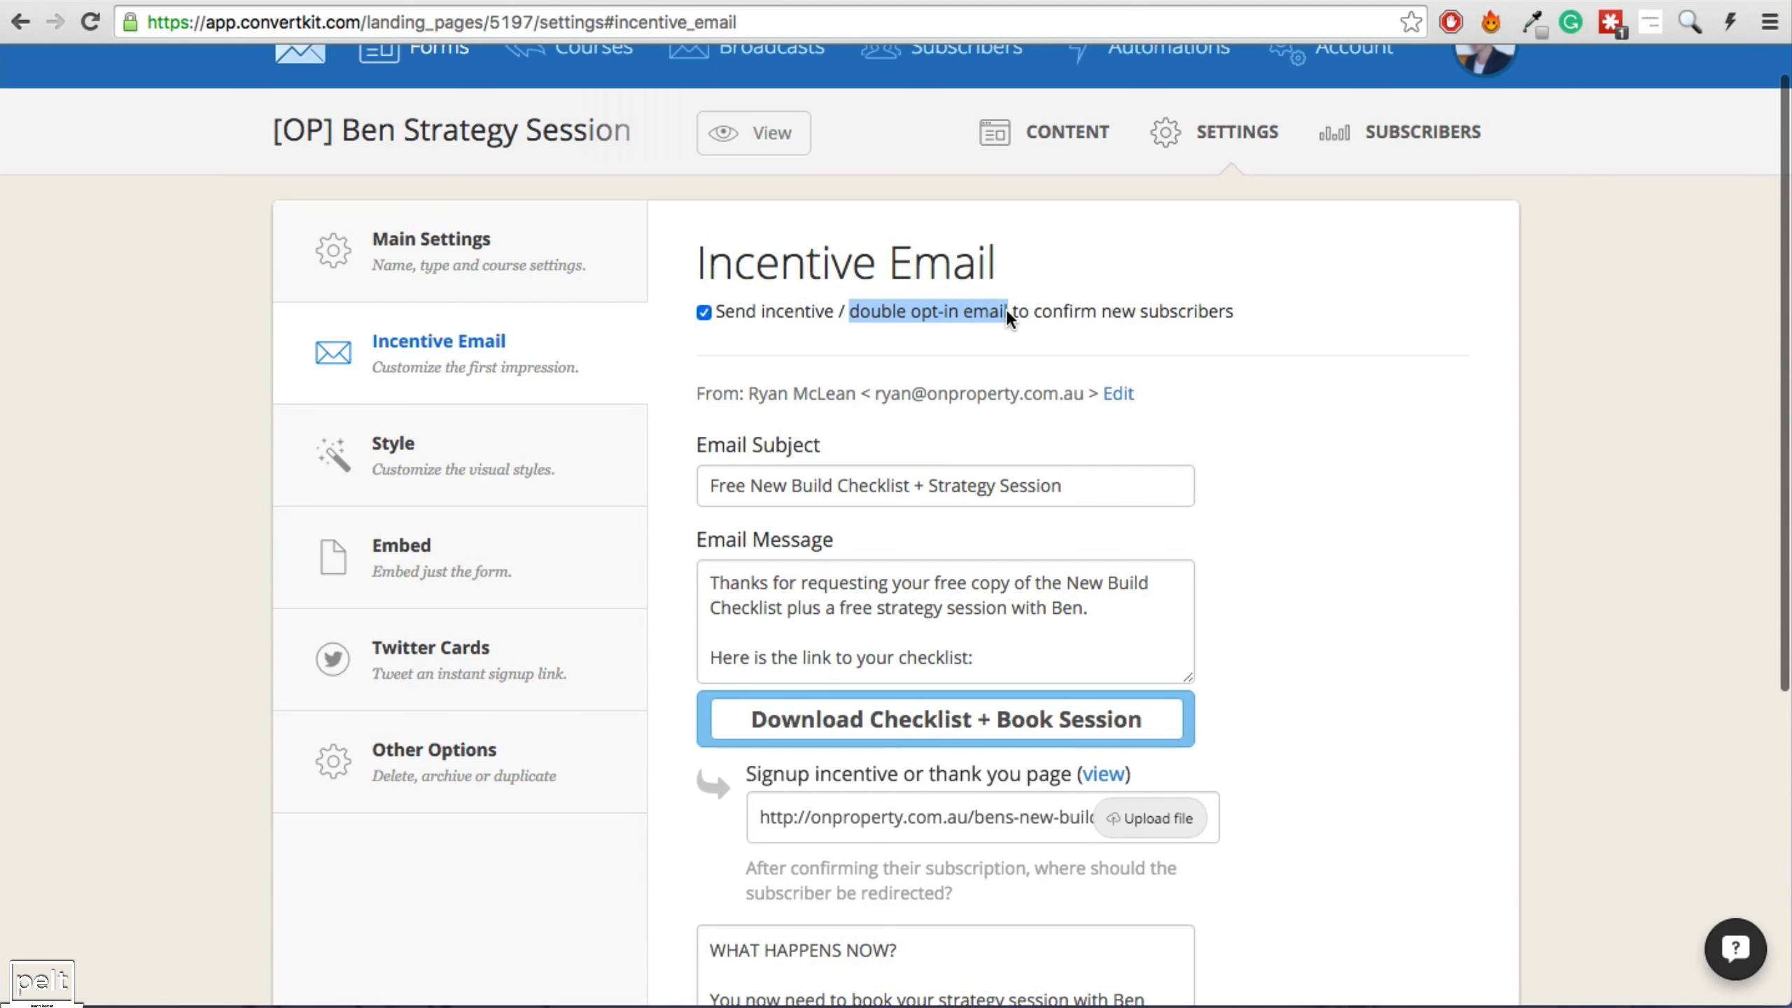
drag(714, 486, 1066, 554)
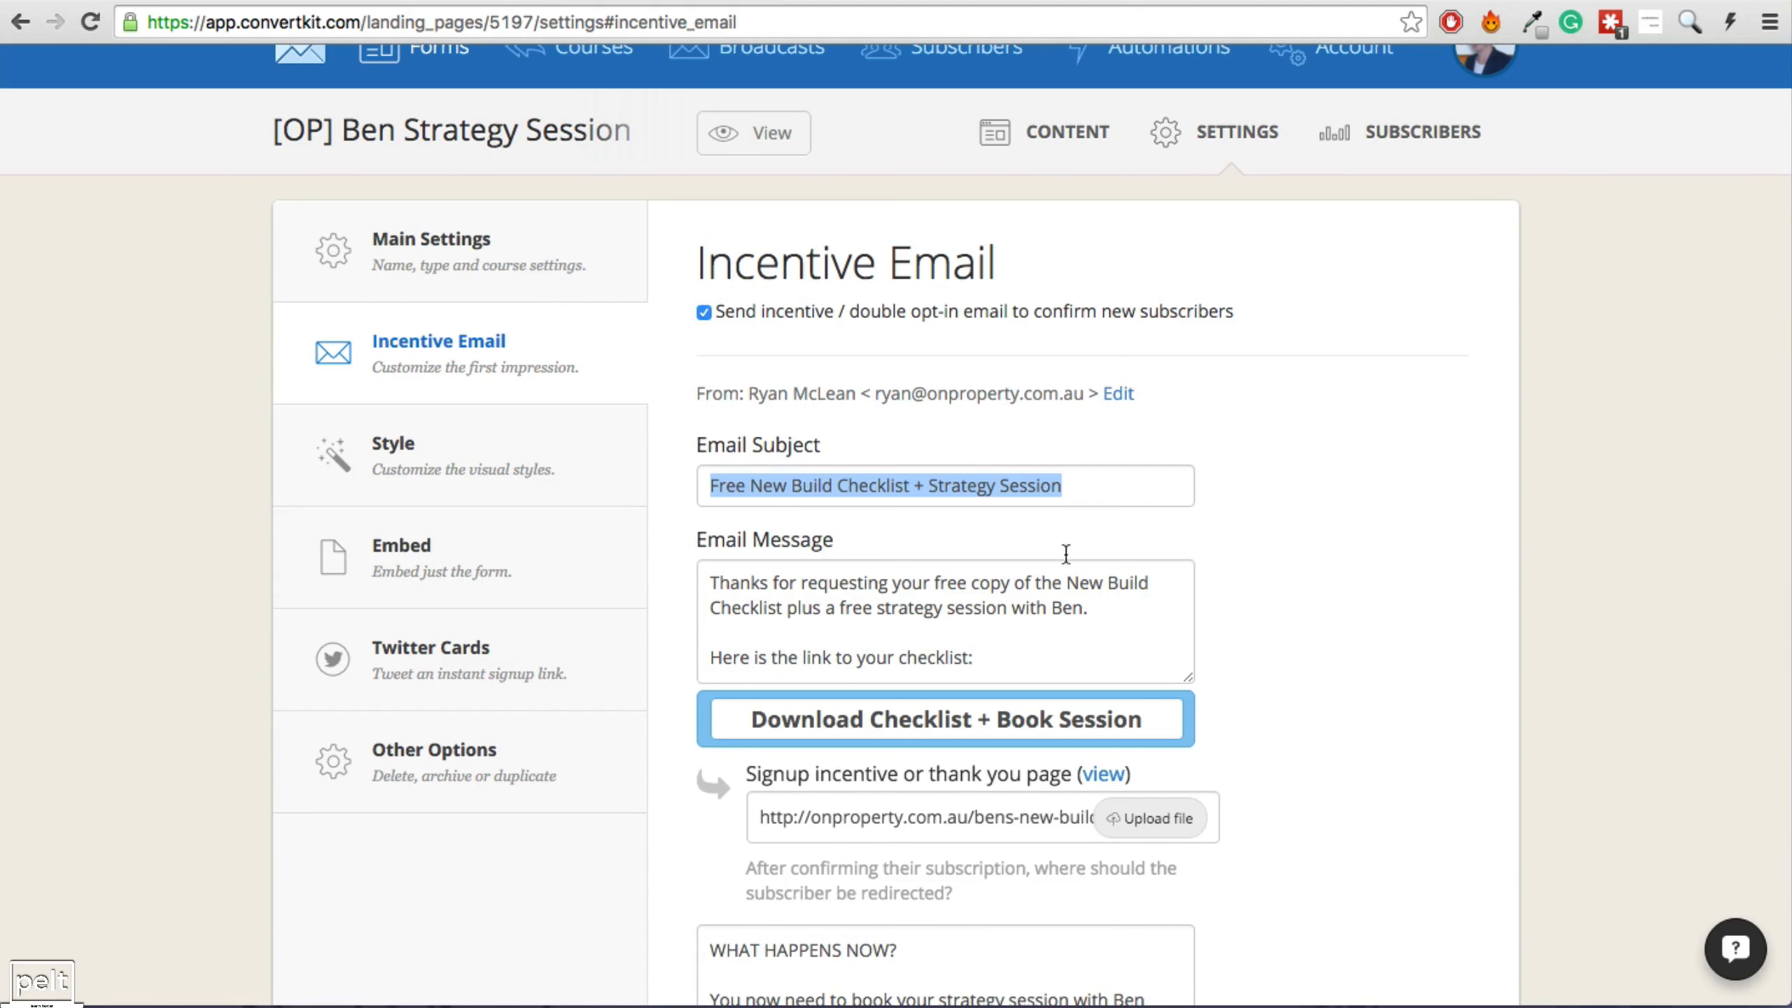
click(1024, 650)
drag(751, 486, 920, 486)
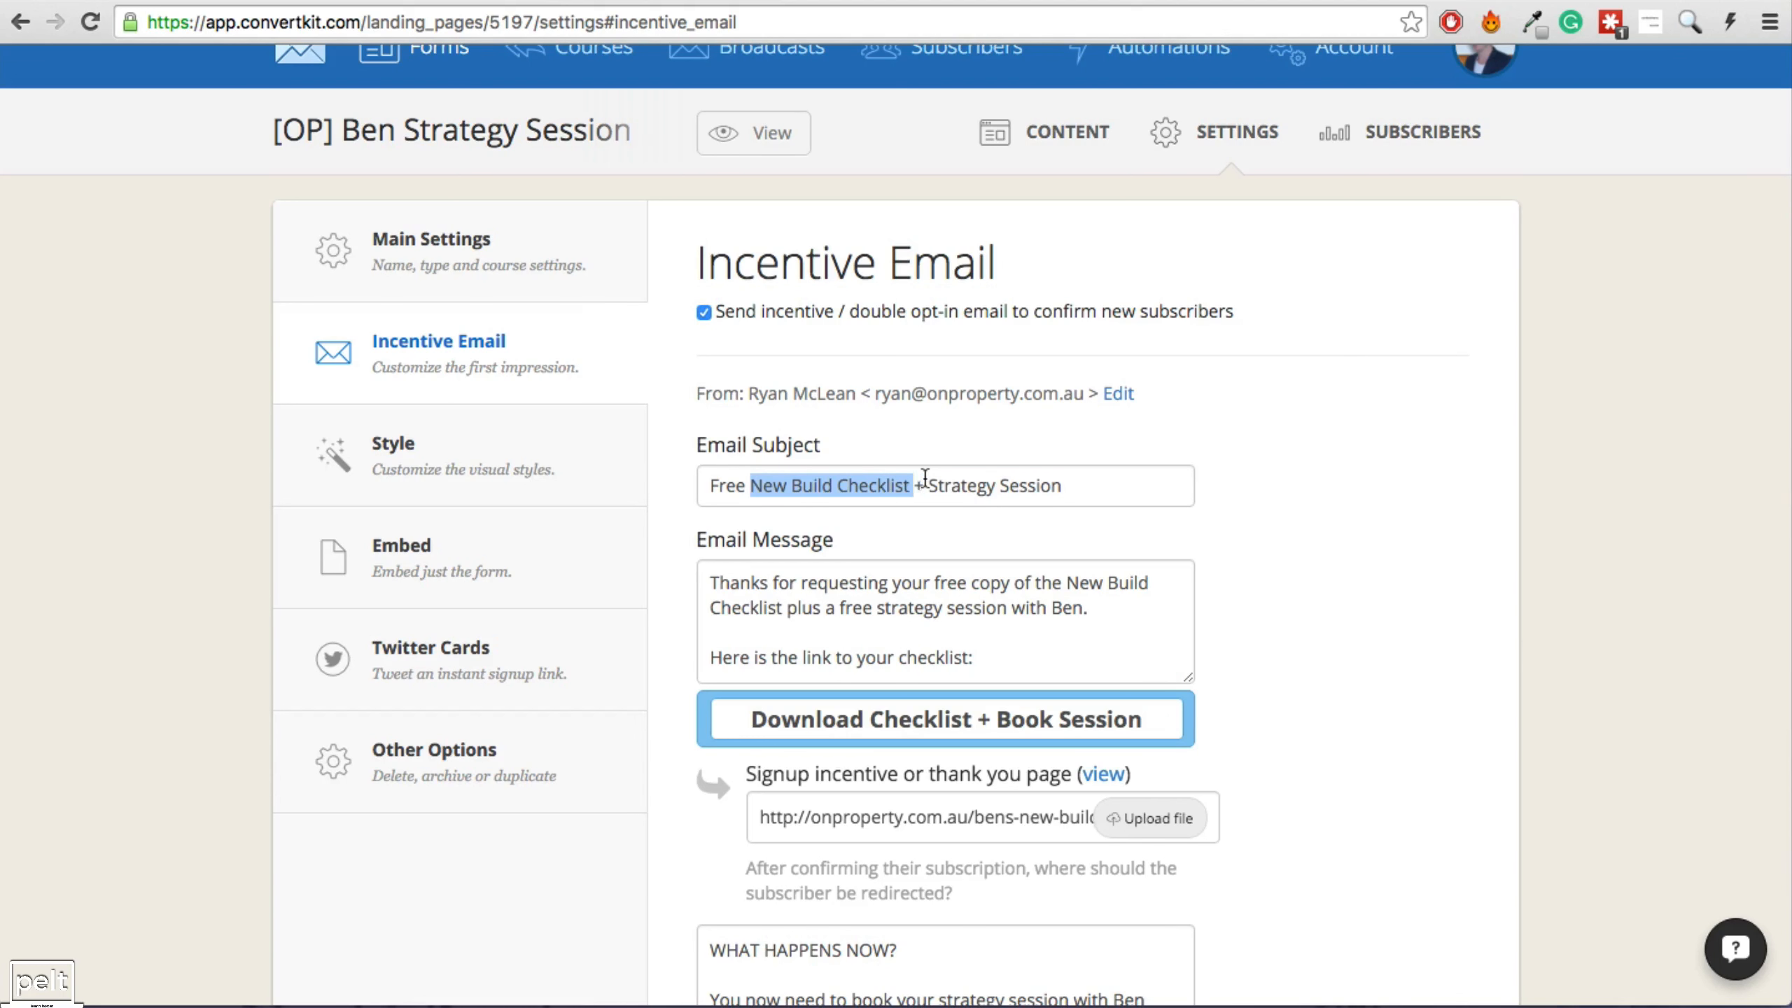
click(903, 583)
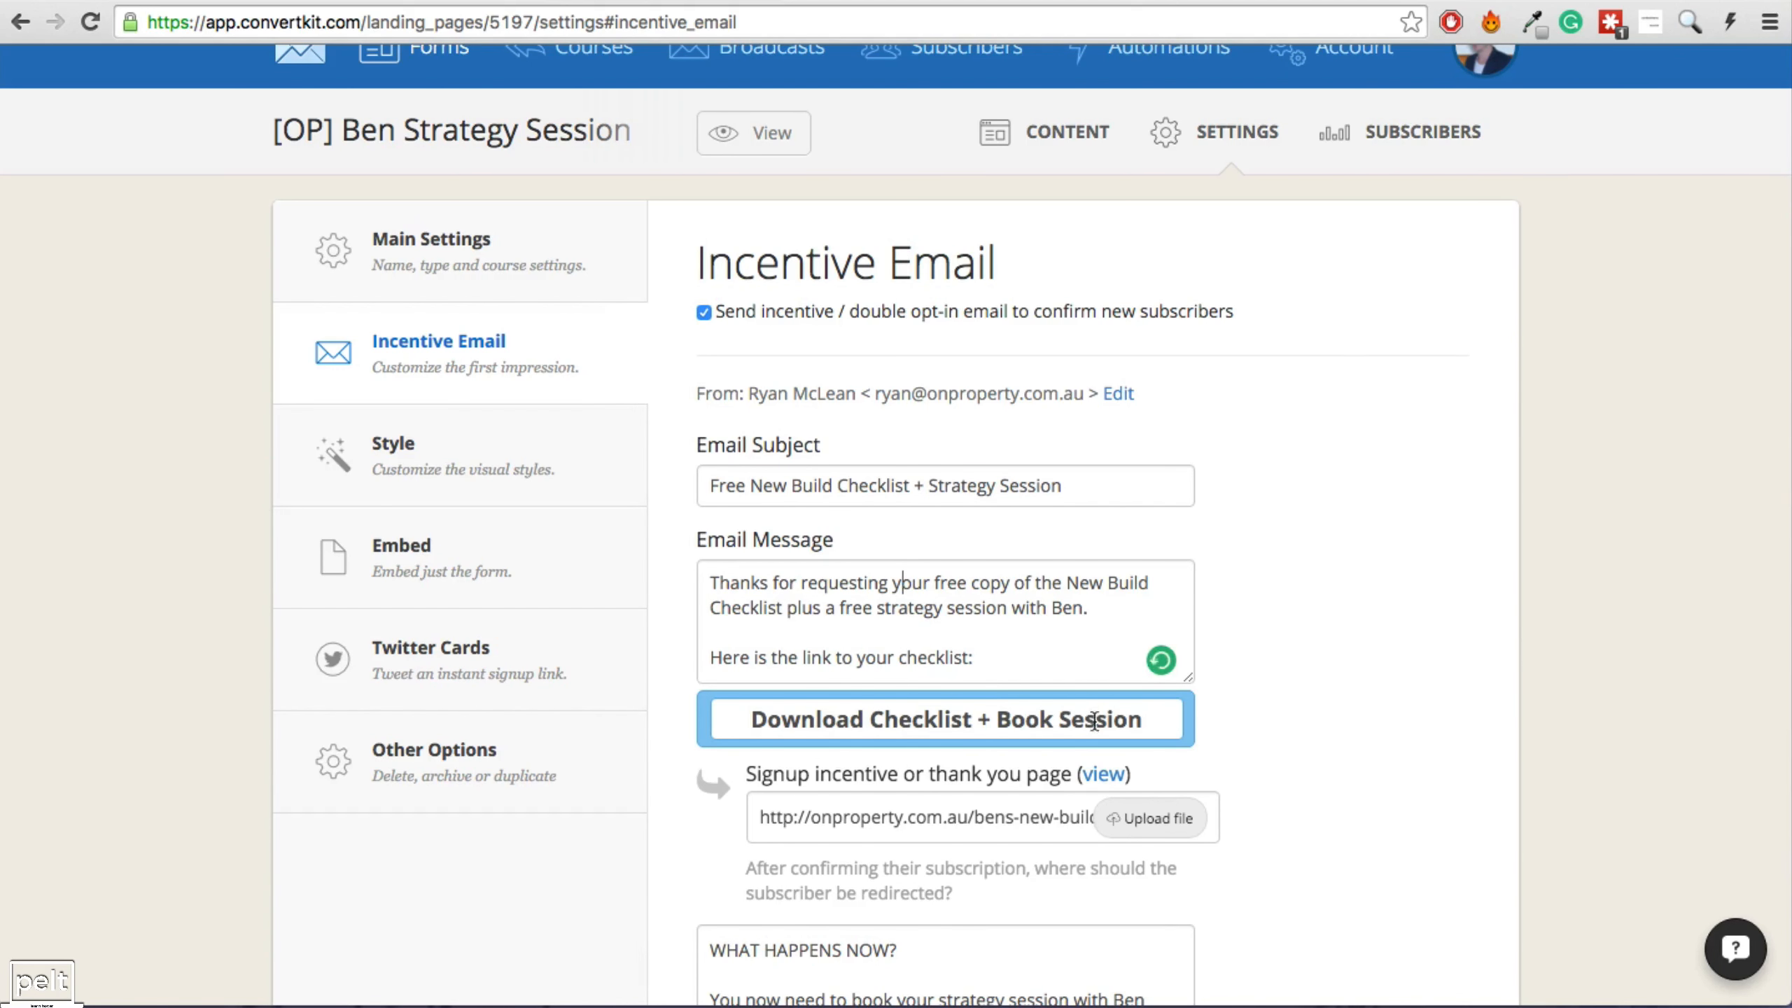
drag(846, 311, 1008, 313)
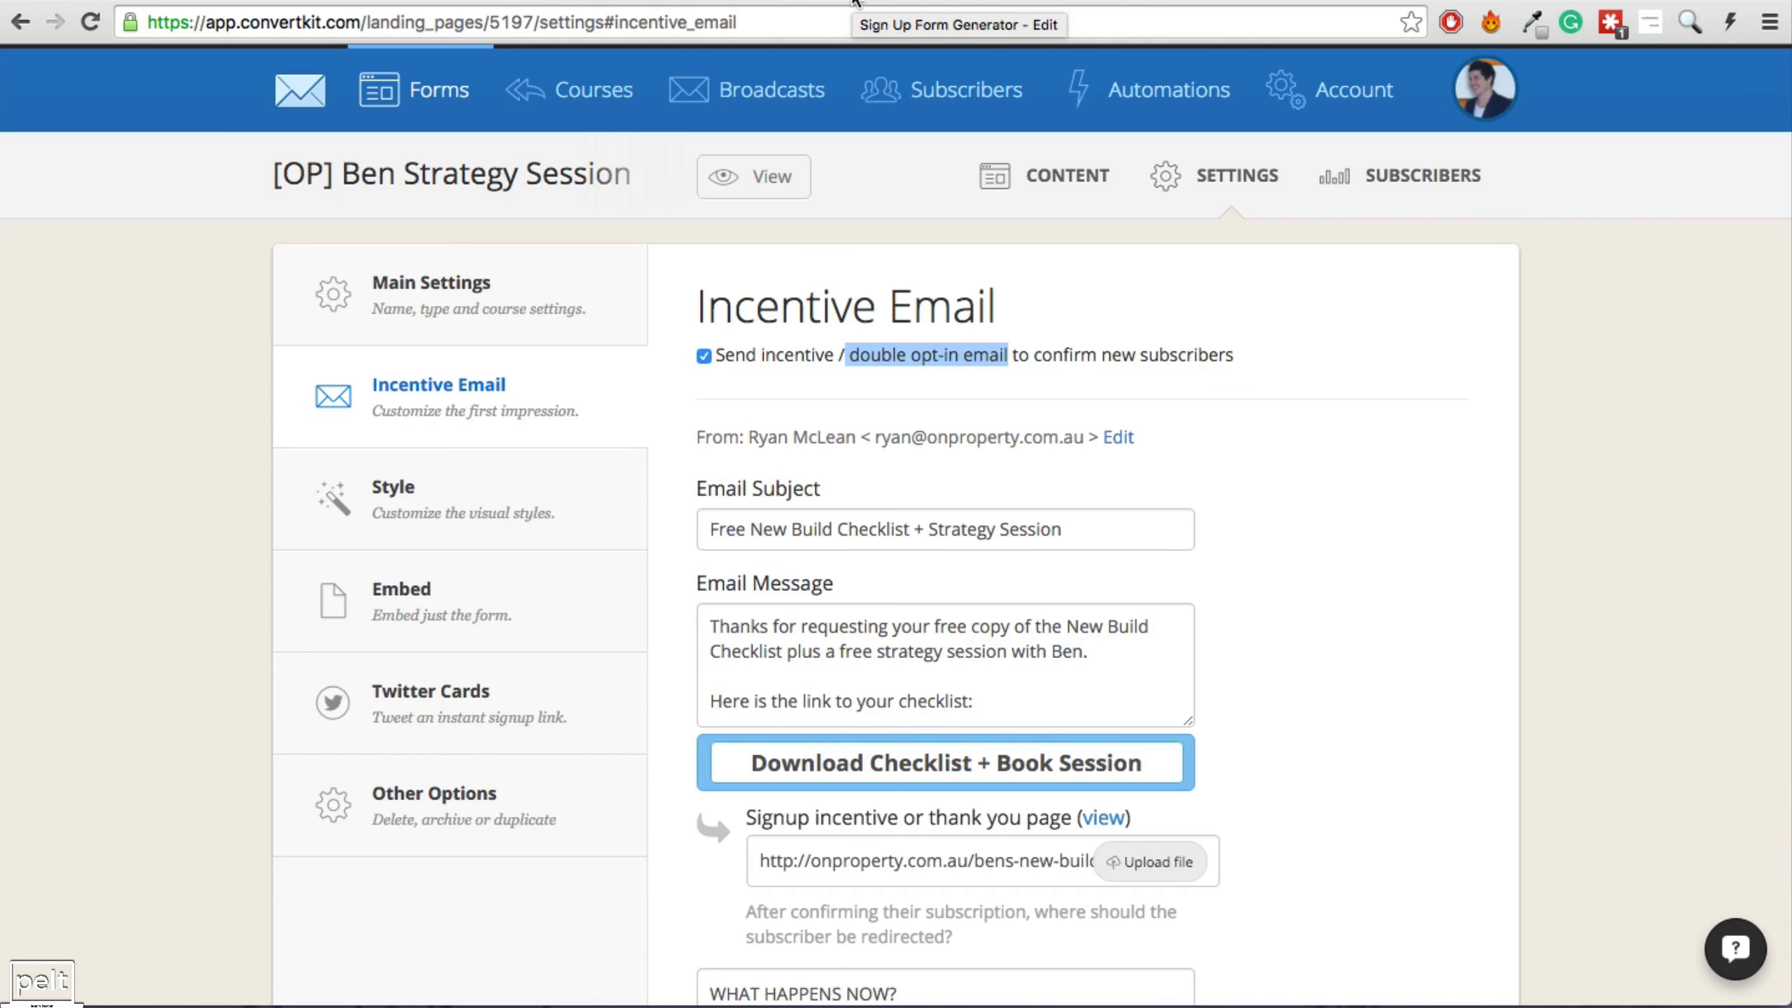
click(1139, 95)
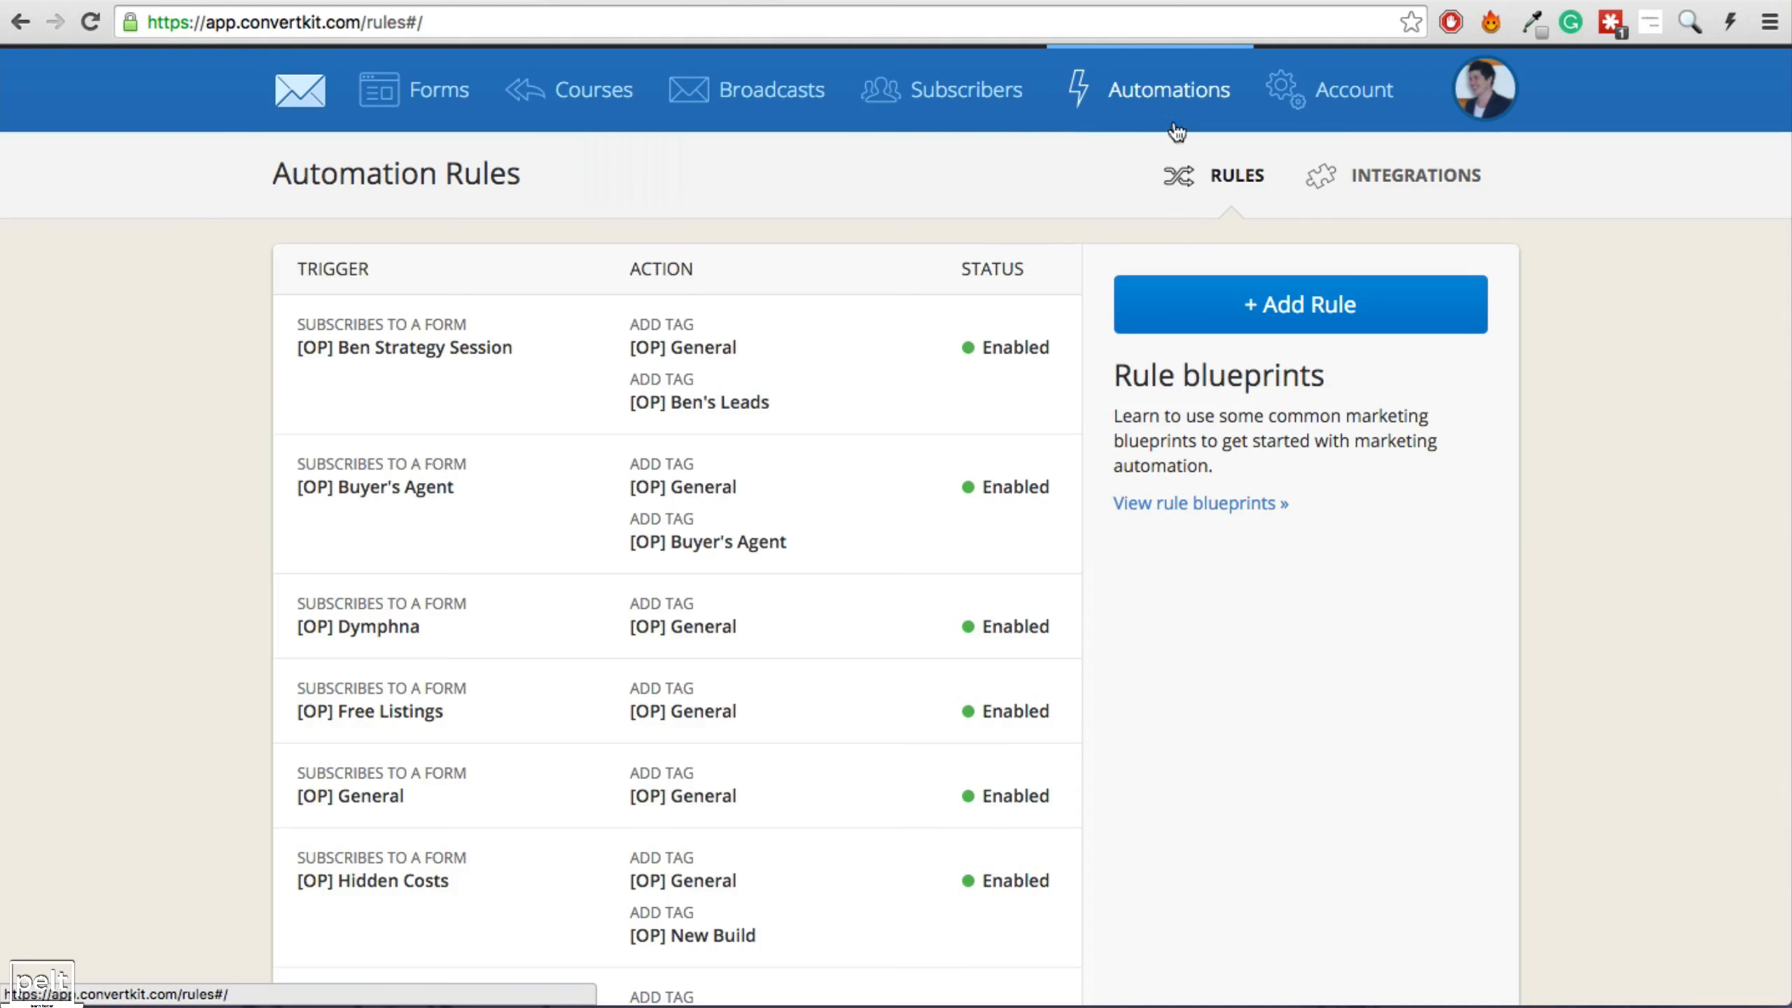
Save a rule: clicking the Property Listings Page link subscribes the person to the Launch #1 course.
click(1266, 314)
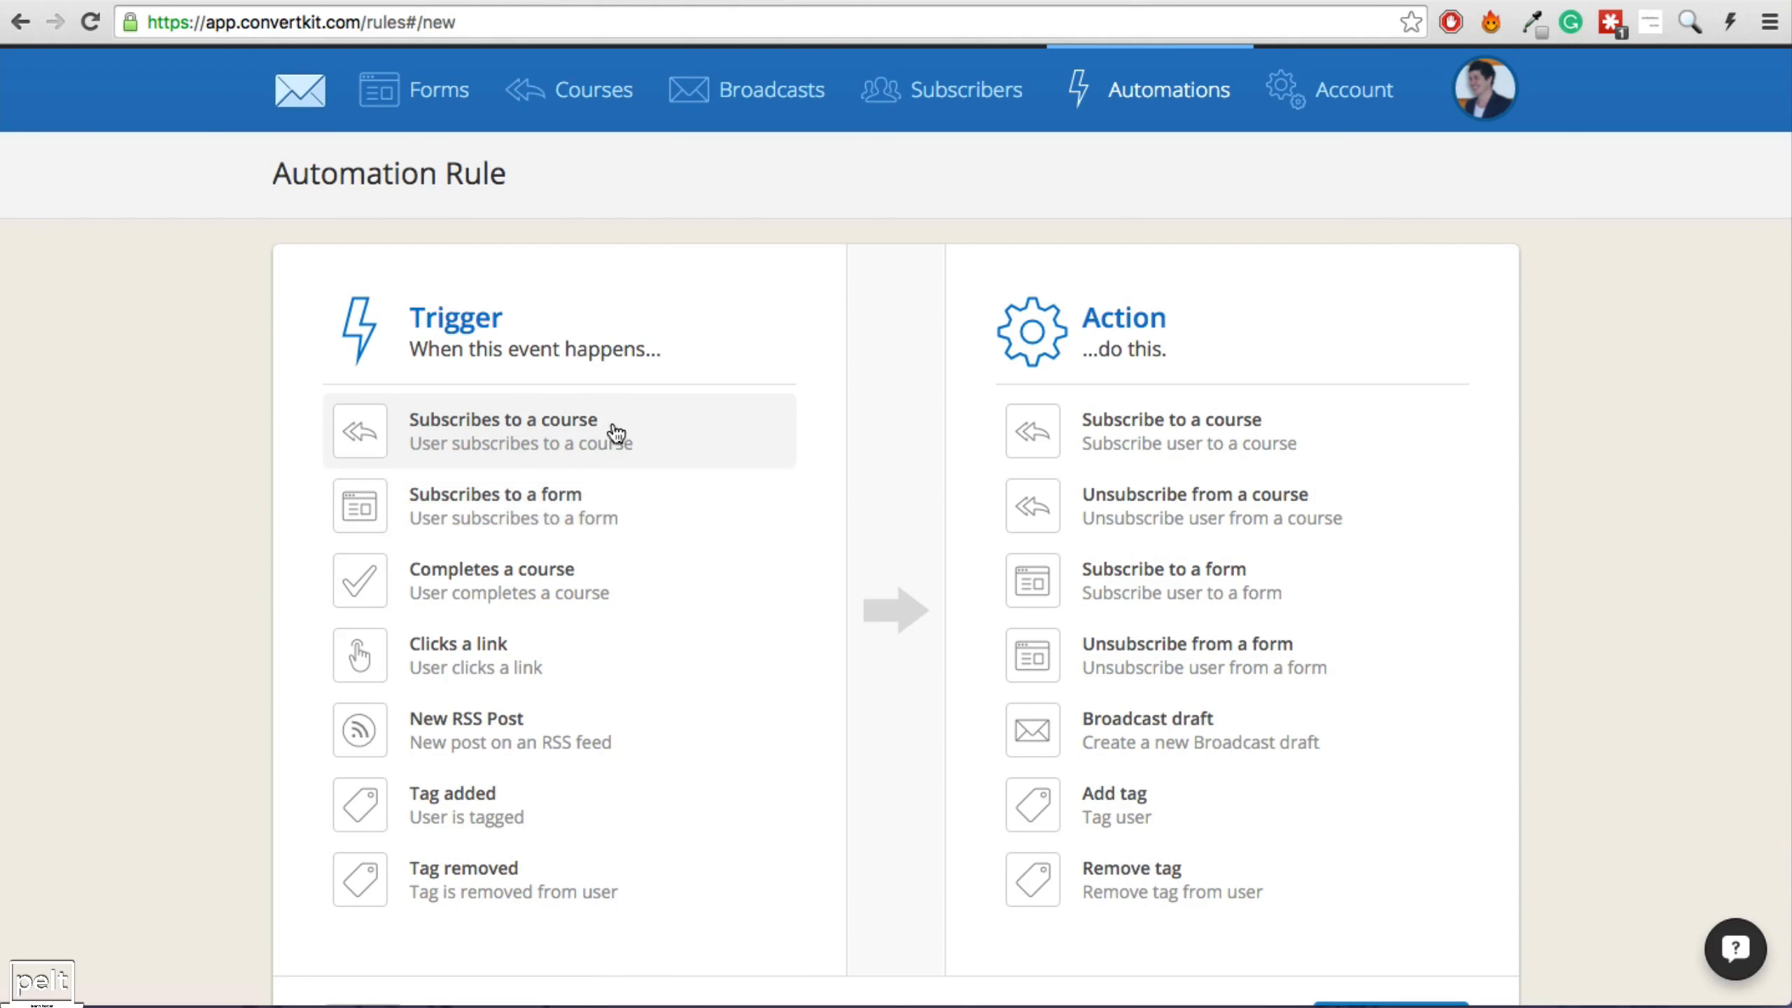
click(446, 674)
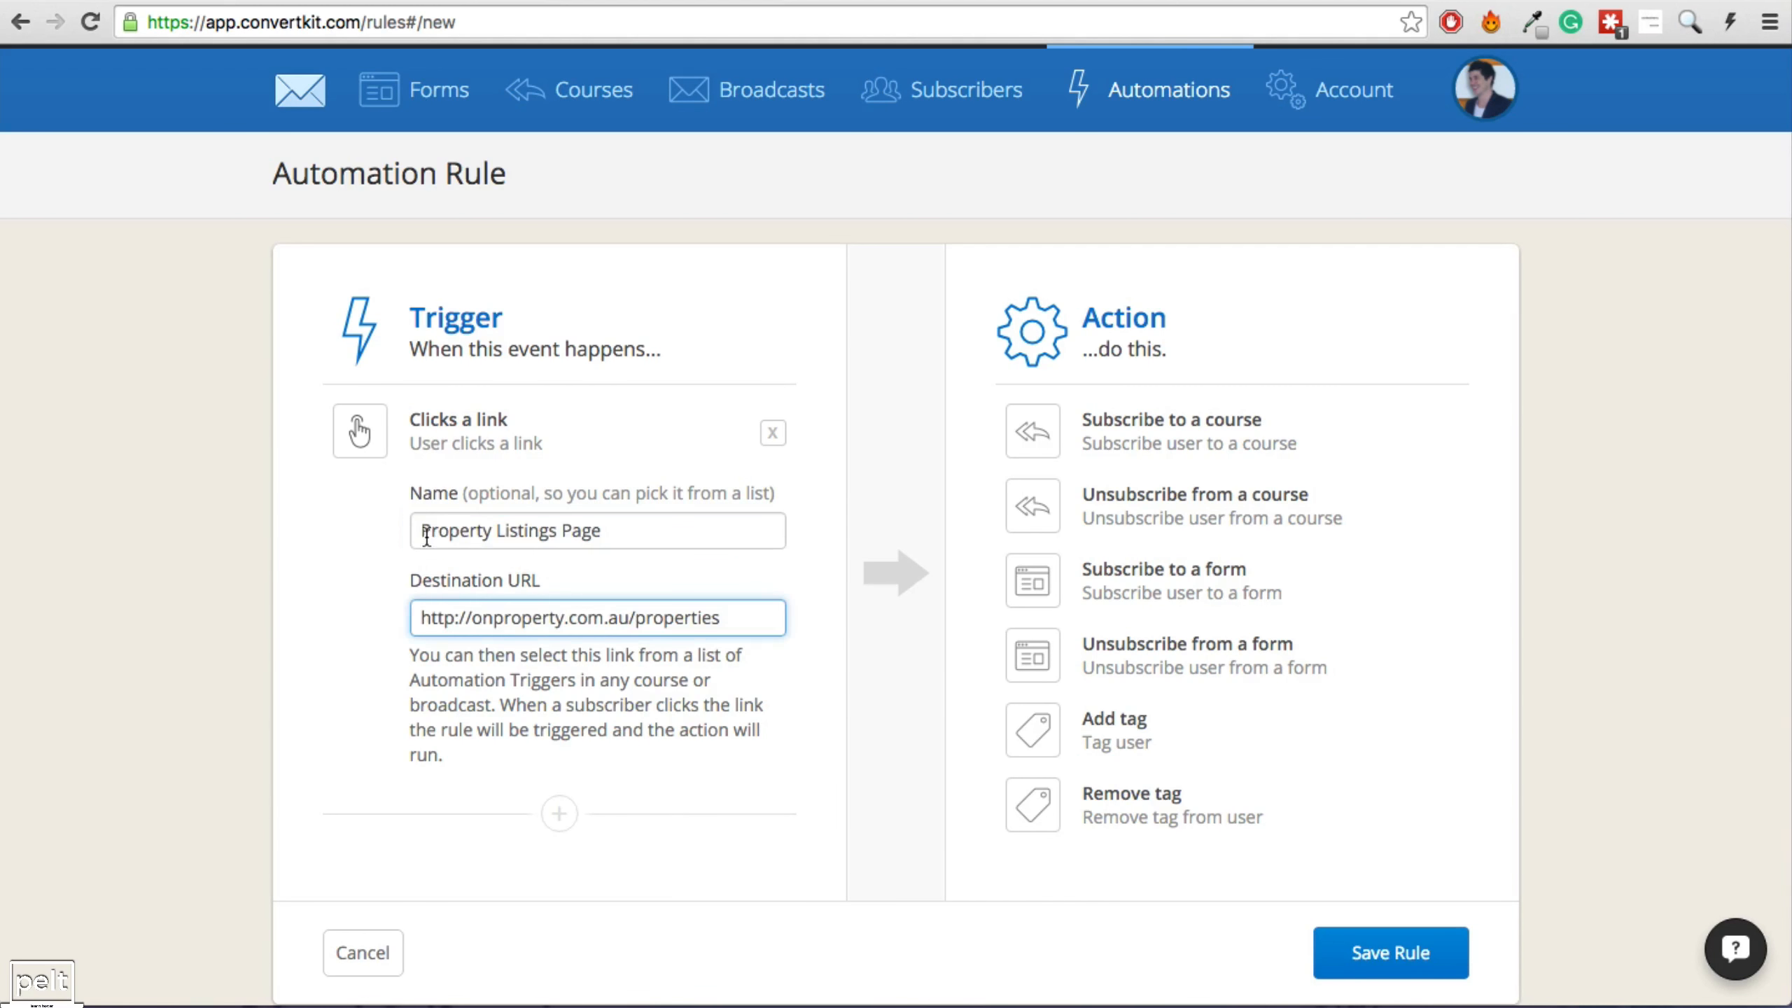
drag(432, 530, 634, 531)
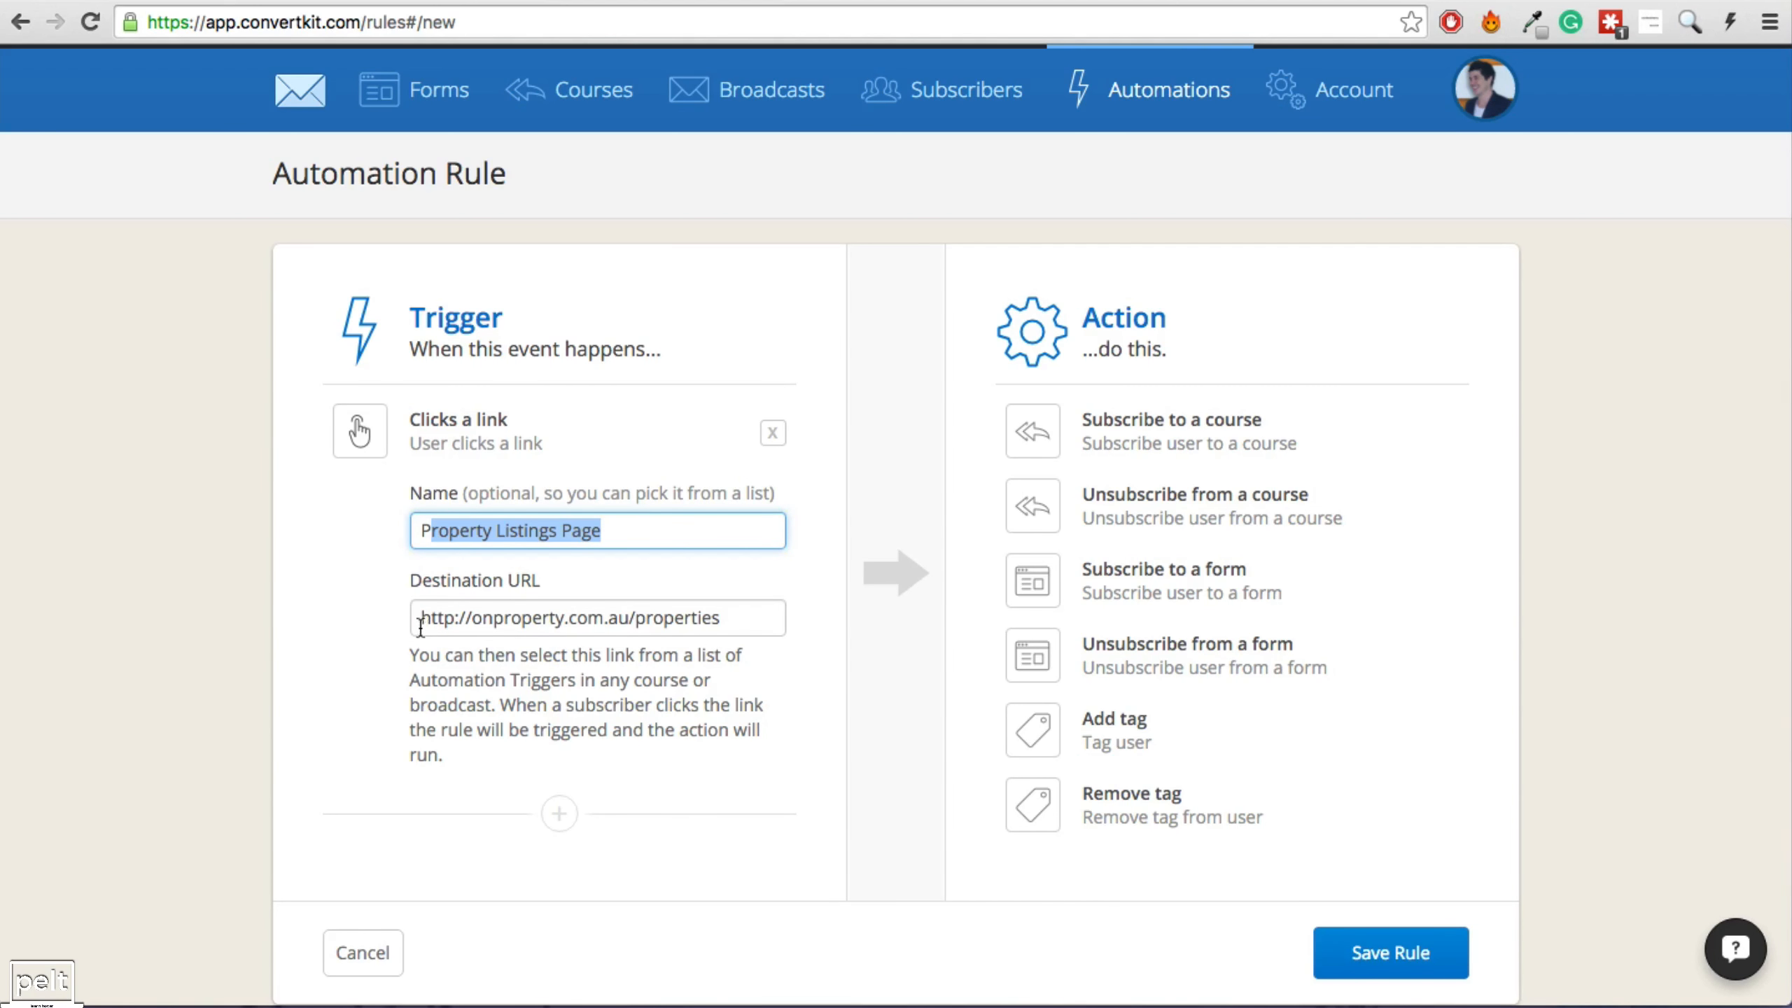
drag(420, 627, 781, 621)
click(754, 615)
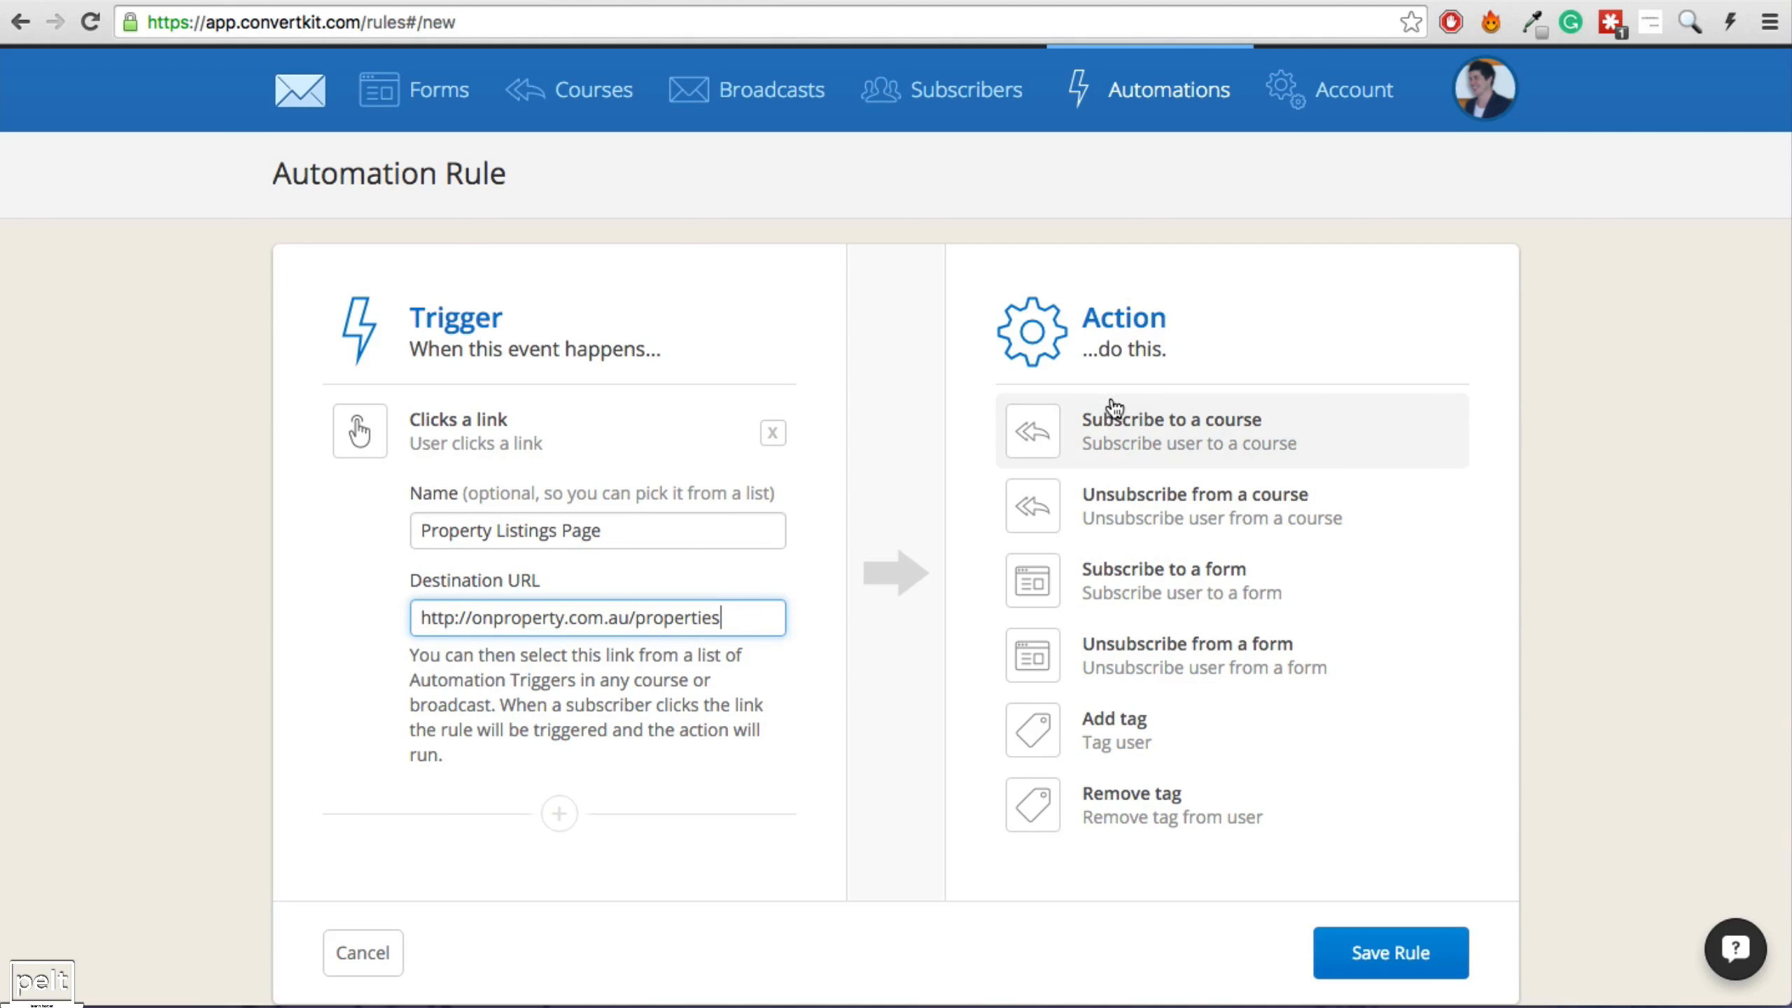
click(1072, 434)
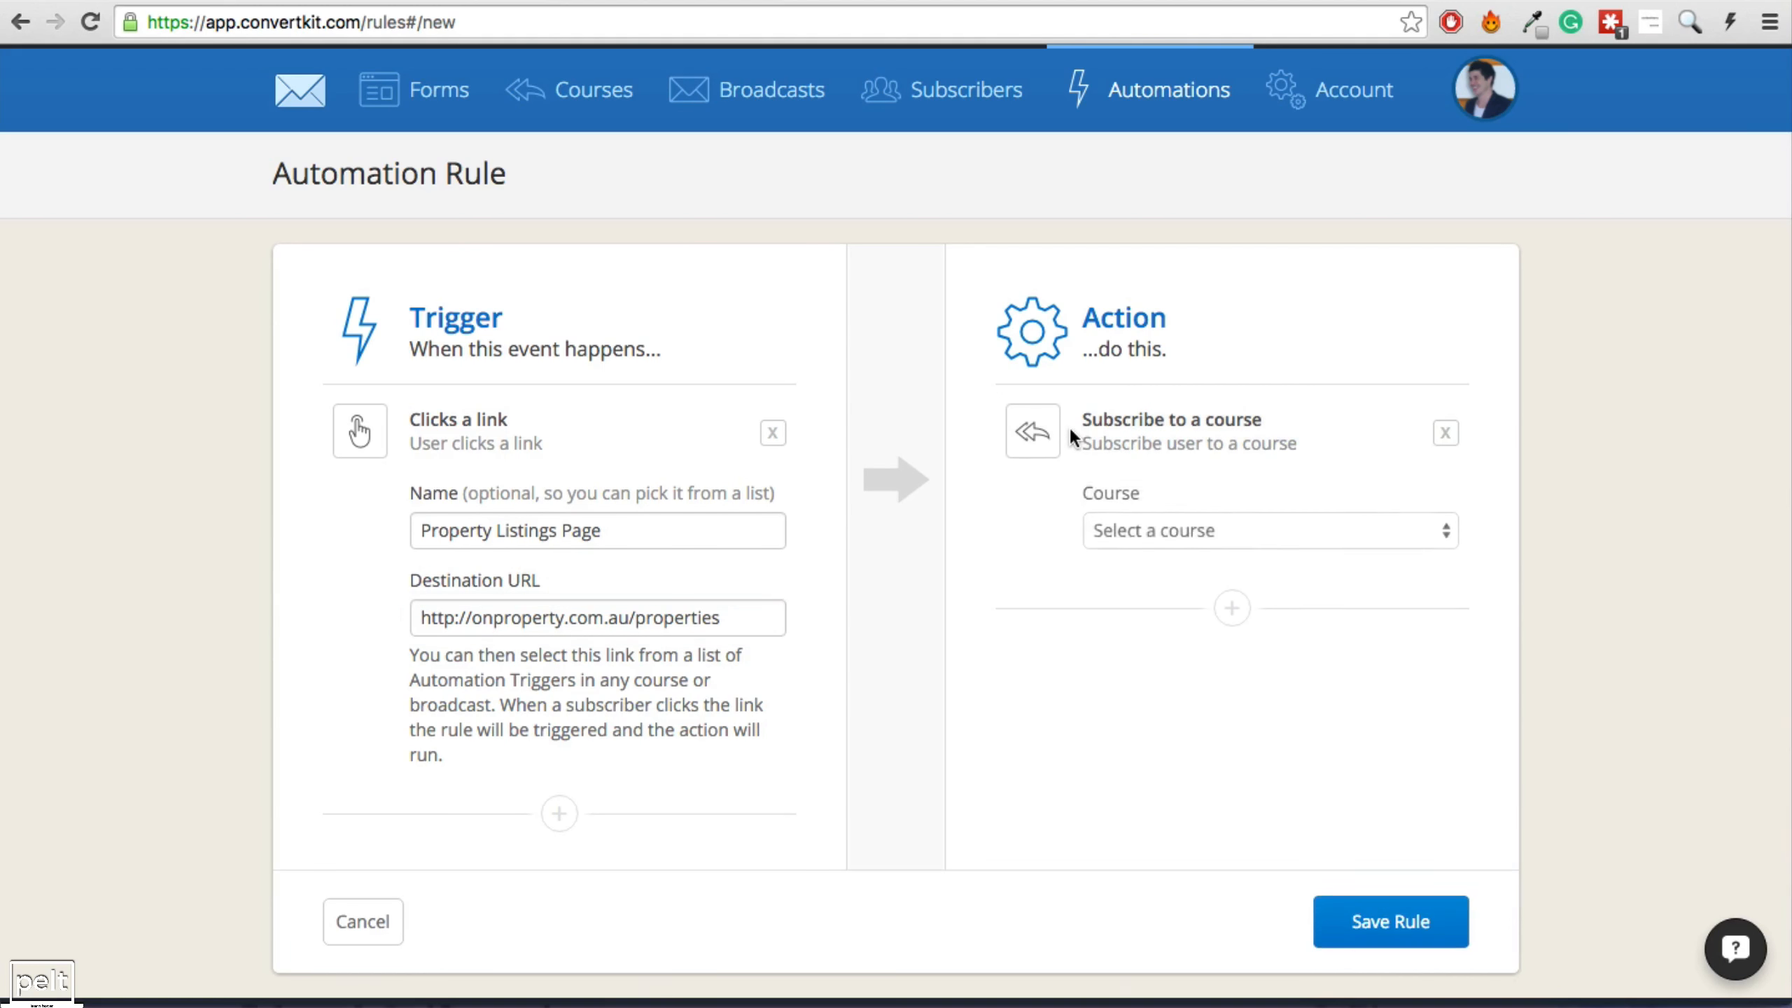
click(1185, 529)
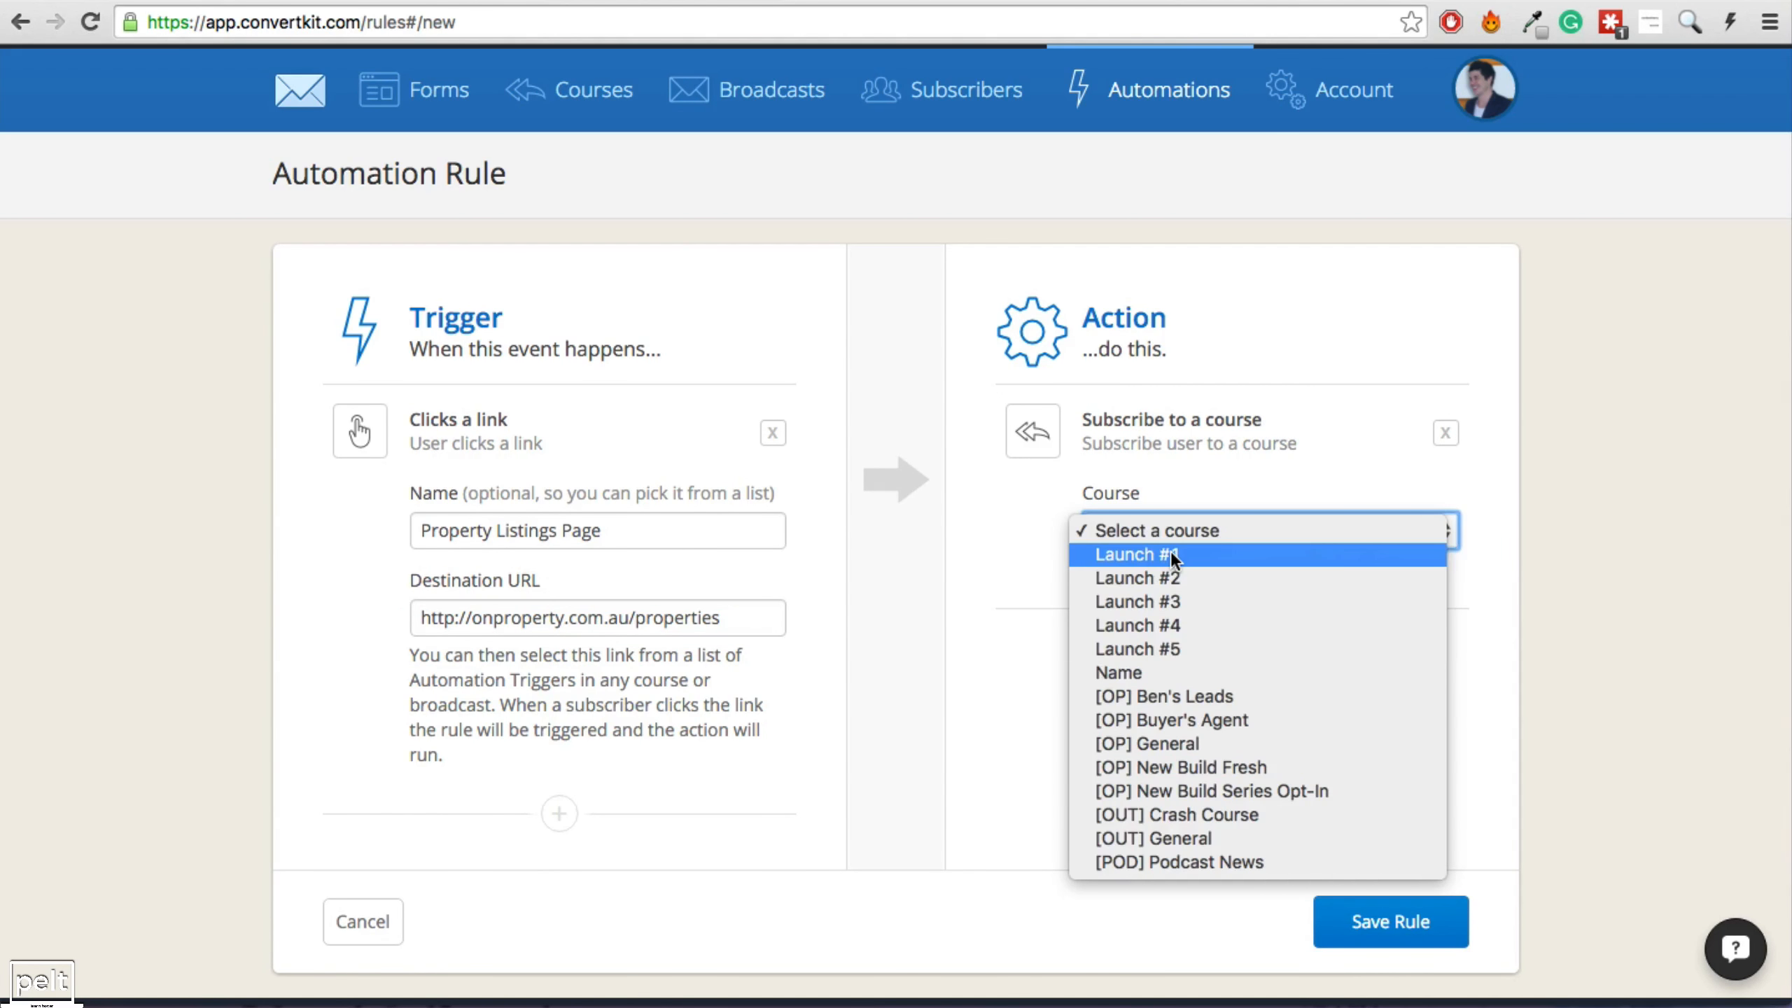
click(1172, 556)
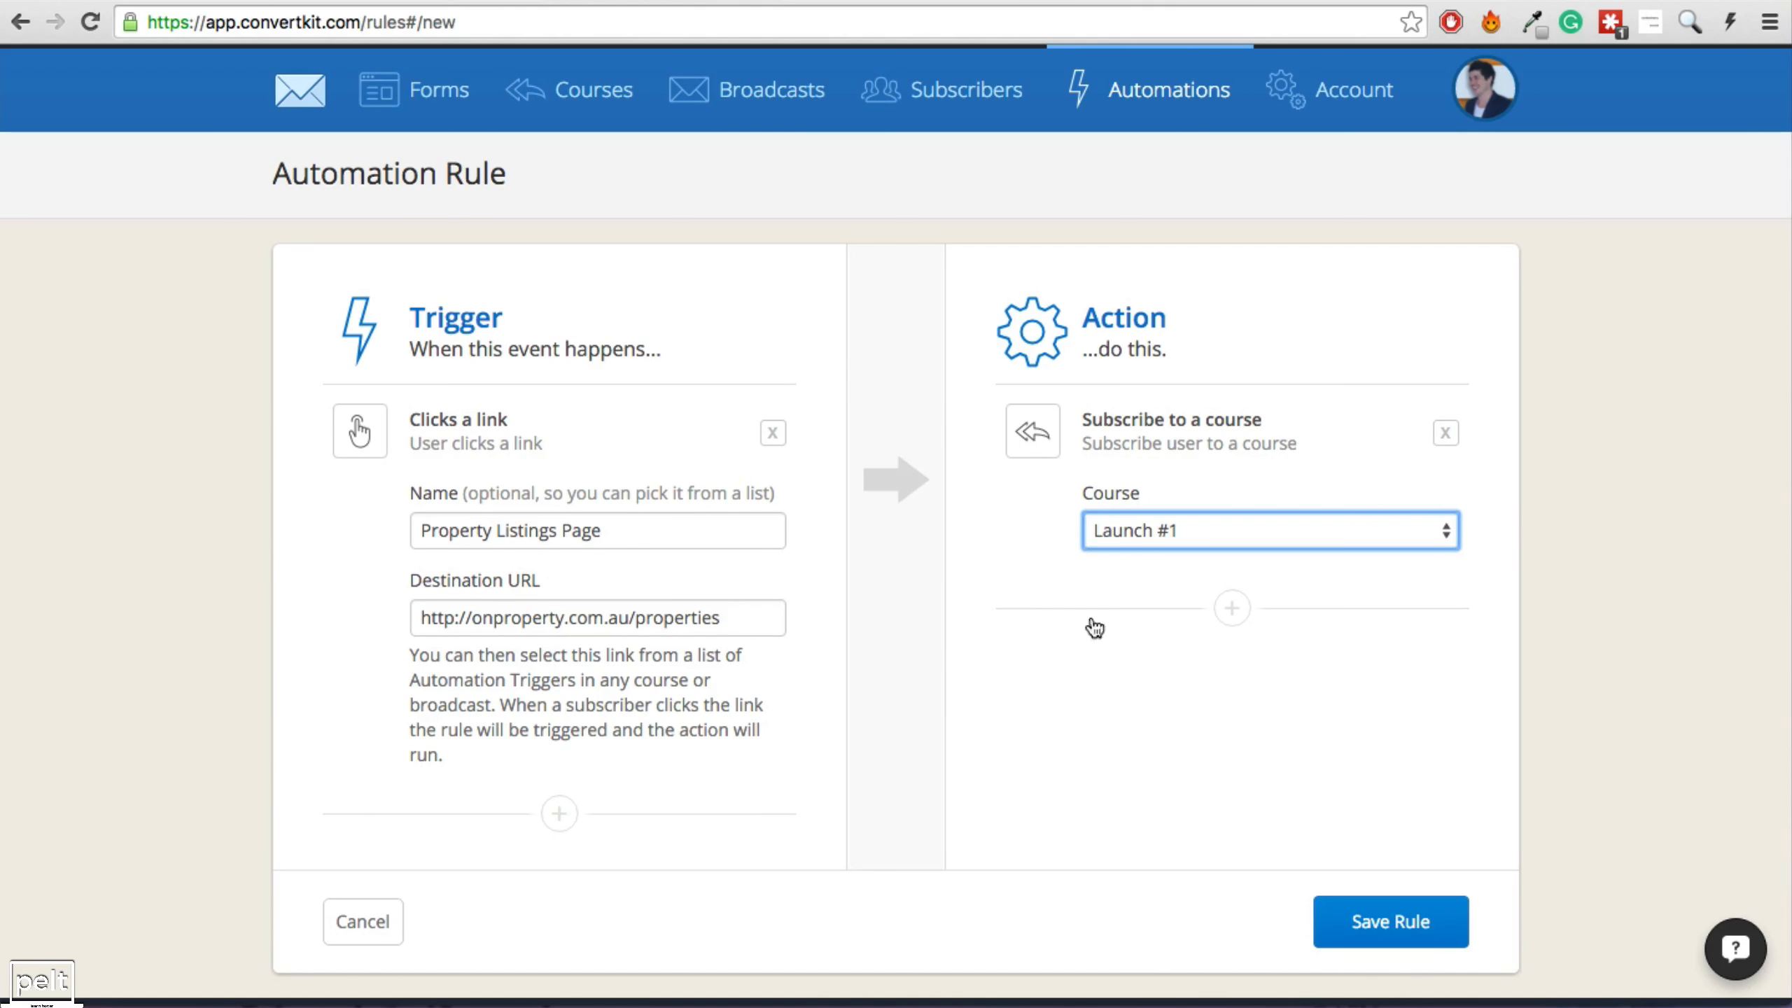
click(1355, 915)
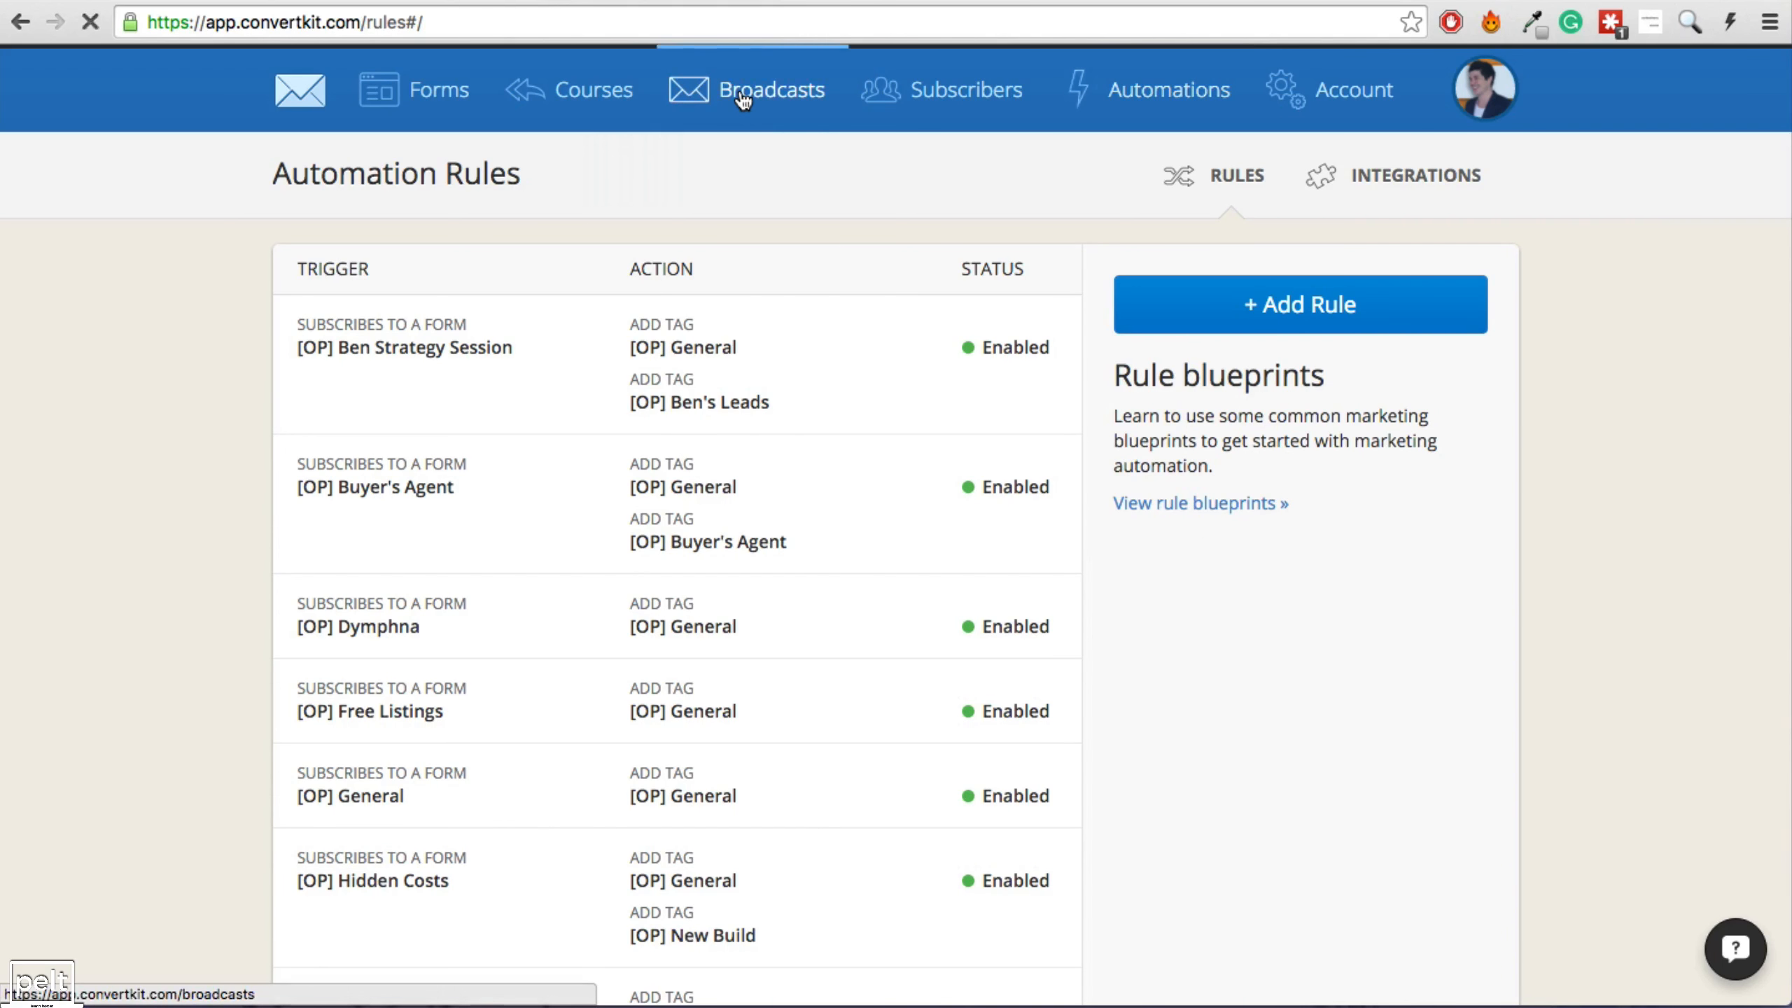
Create a new broadcast targeting the [OP] General tag (12,245 recipients) and advance to Content.
click(723, 129)
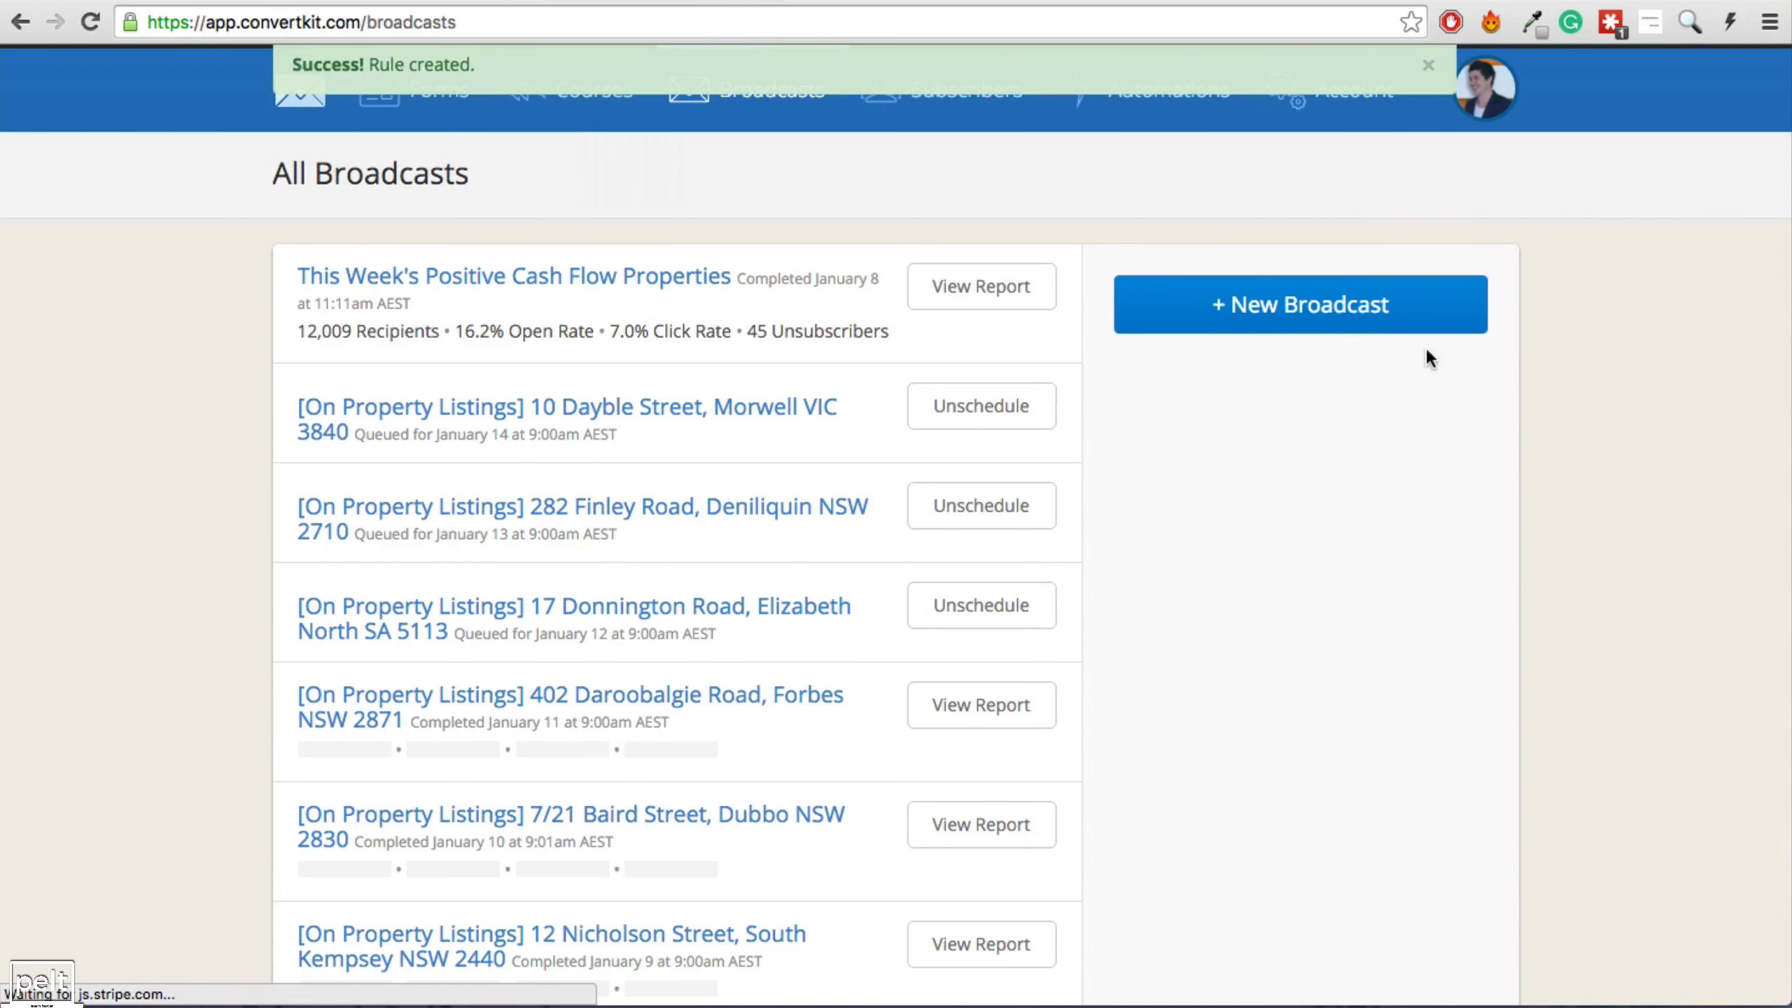
click(1271, 305)
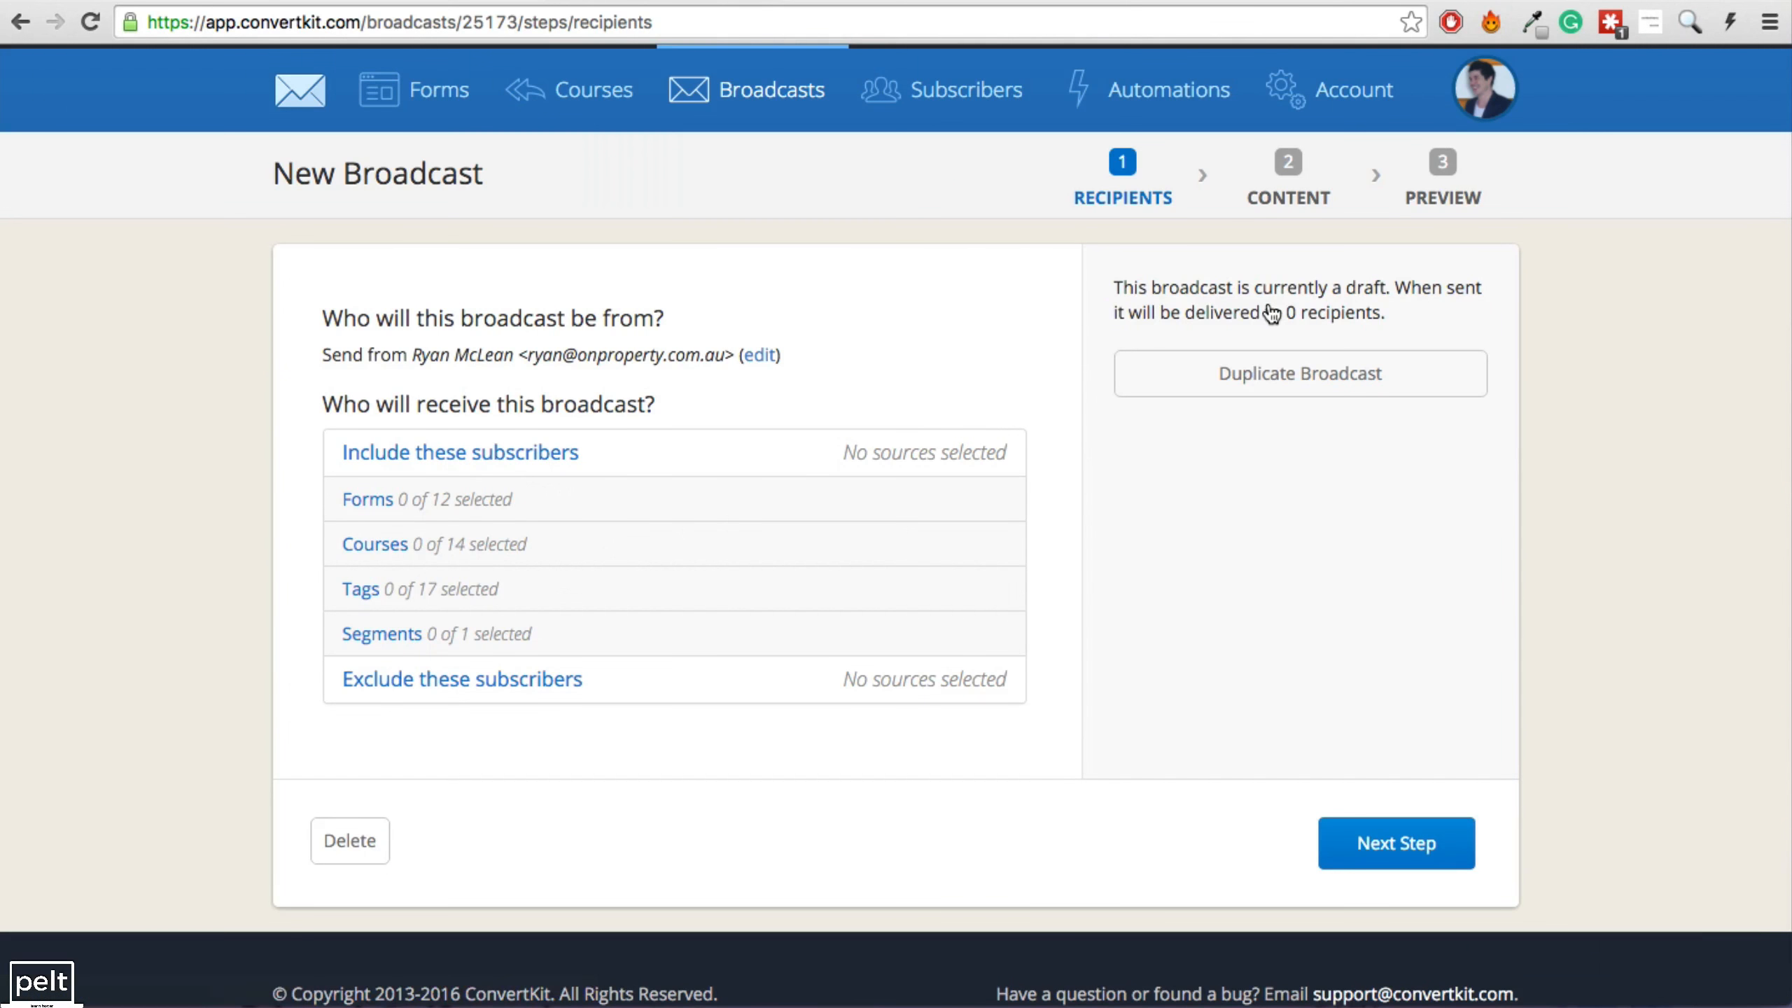
click(406, 590)
scroll(440, 703, down, 6)
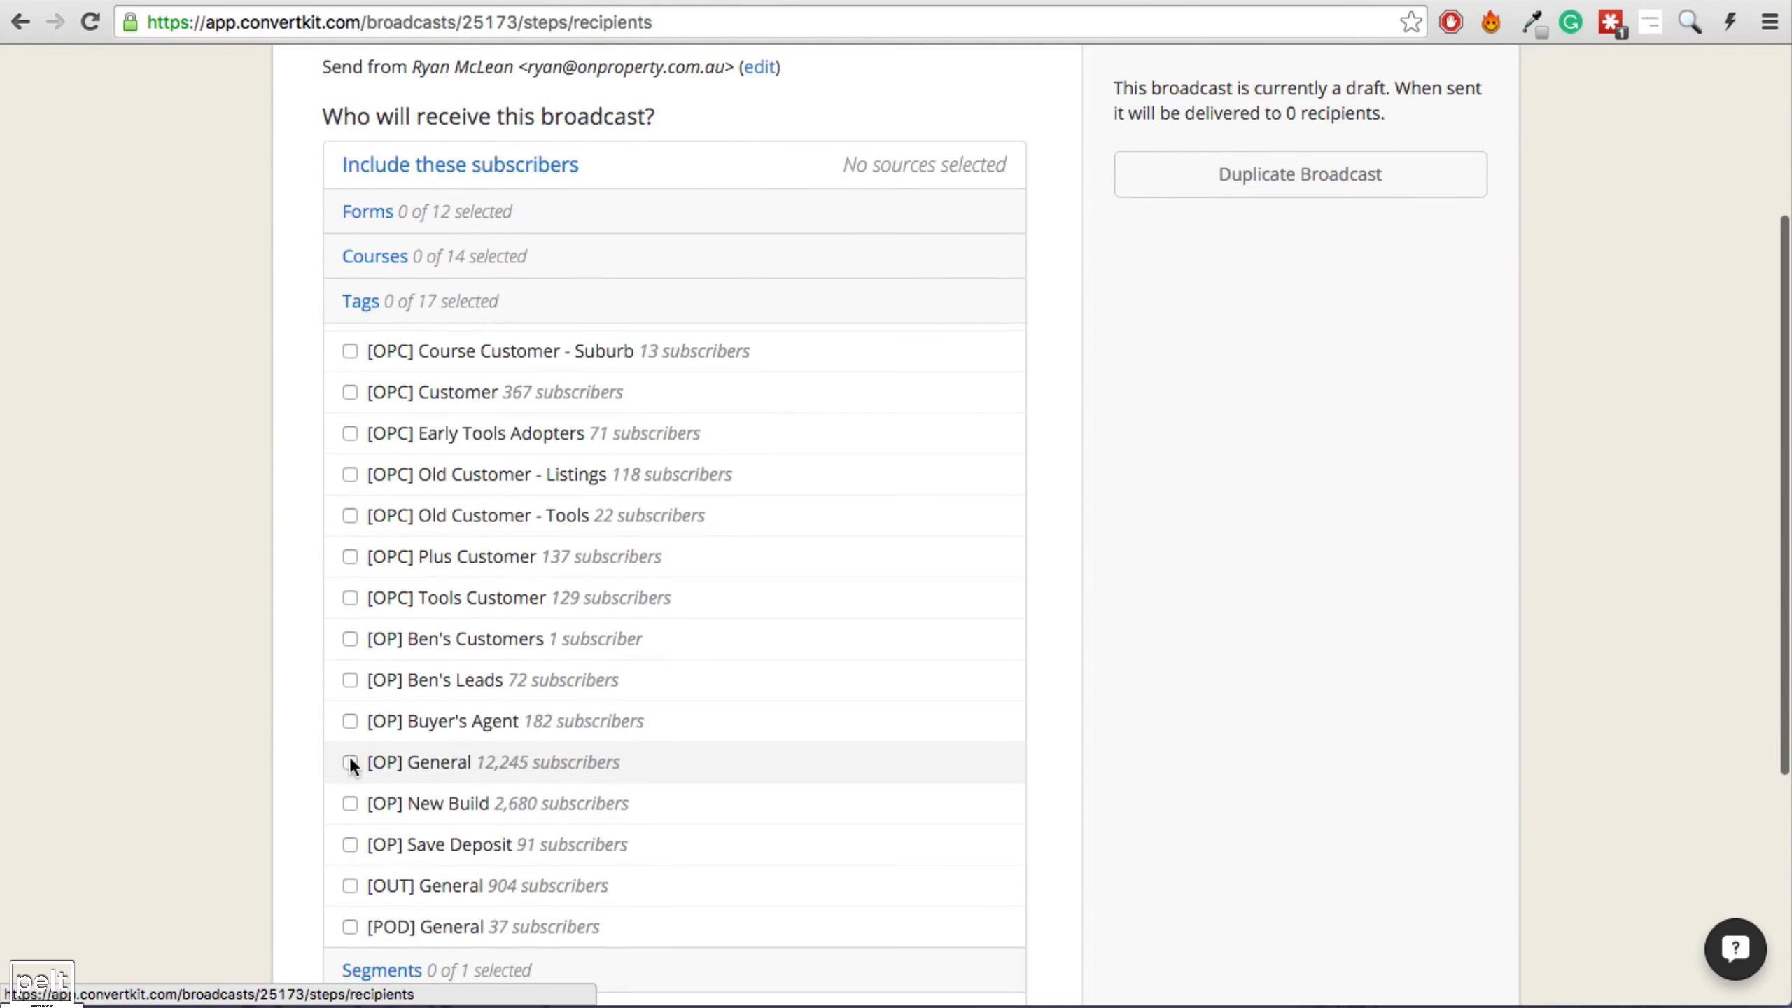
click(350, 762)
click(508, 309)
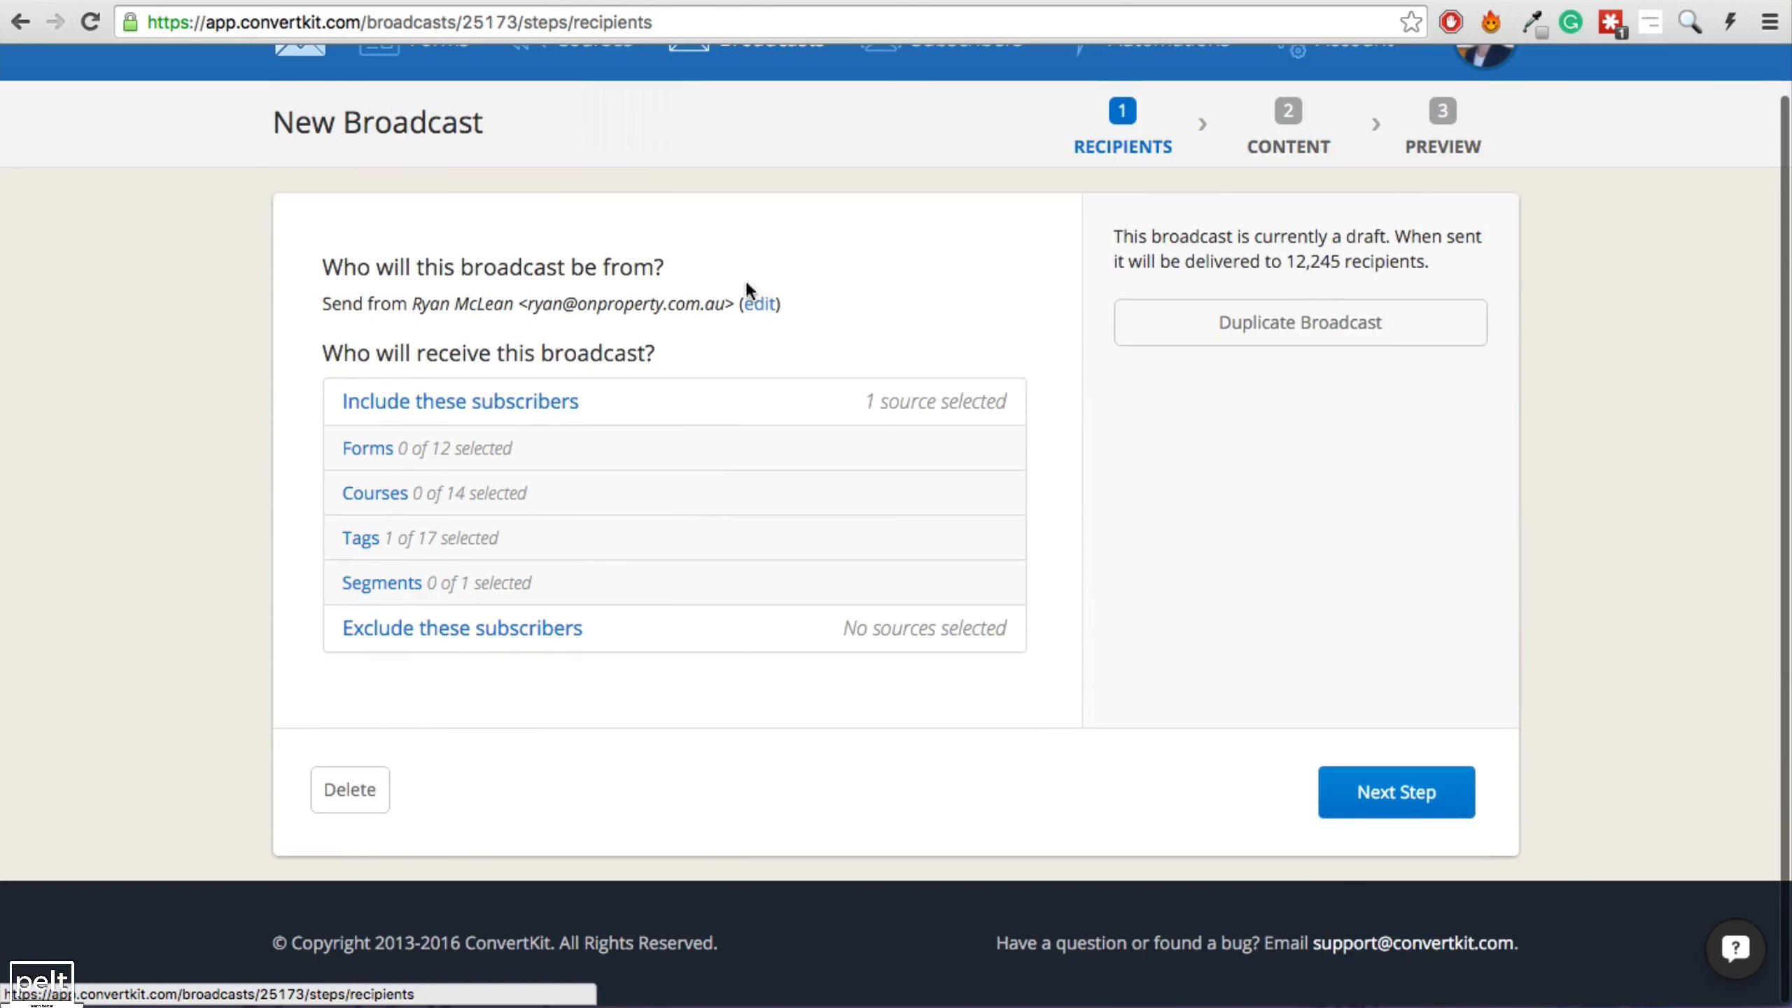
click(1394, 793)
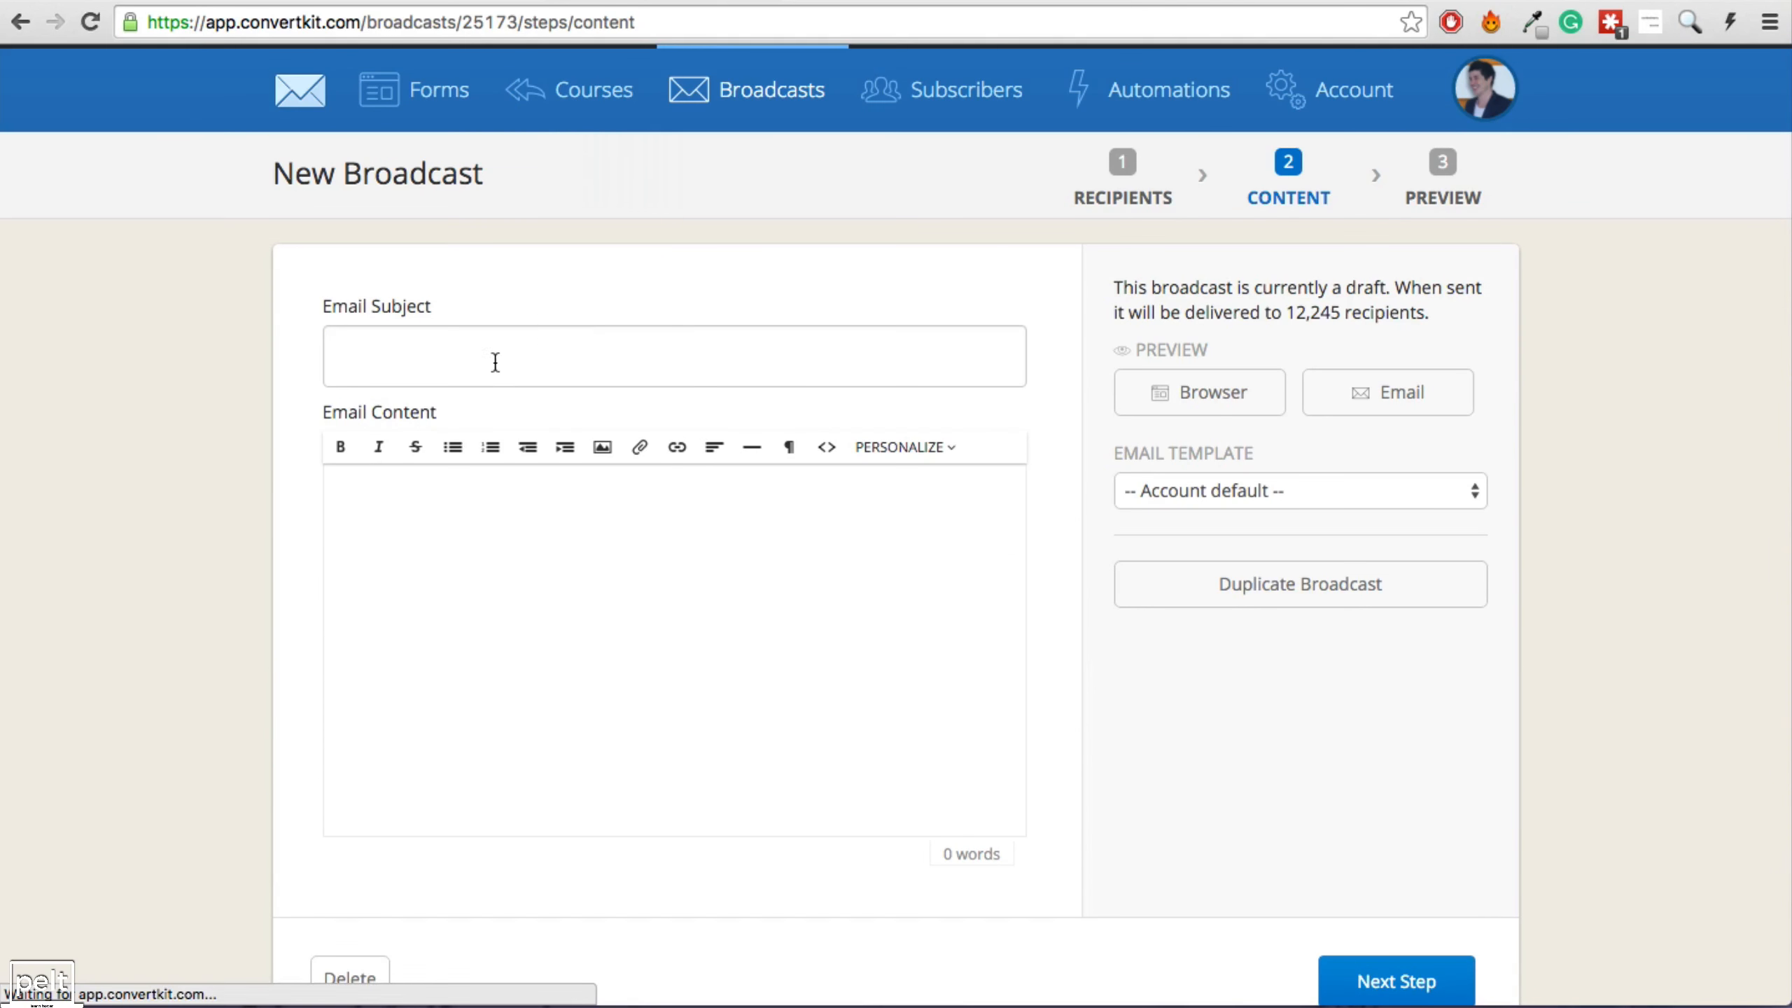
Enter the subject 'Example Email' and body text 'Blah' and 'property listings'.
click(496, 362)
text(Exam)
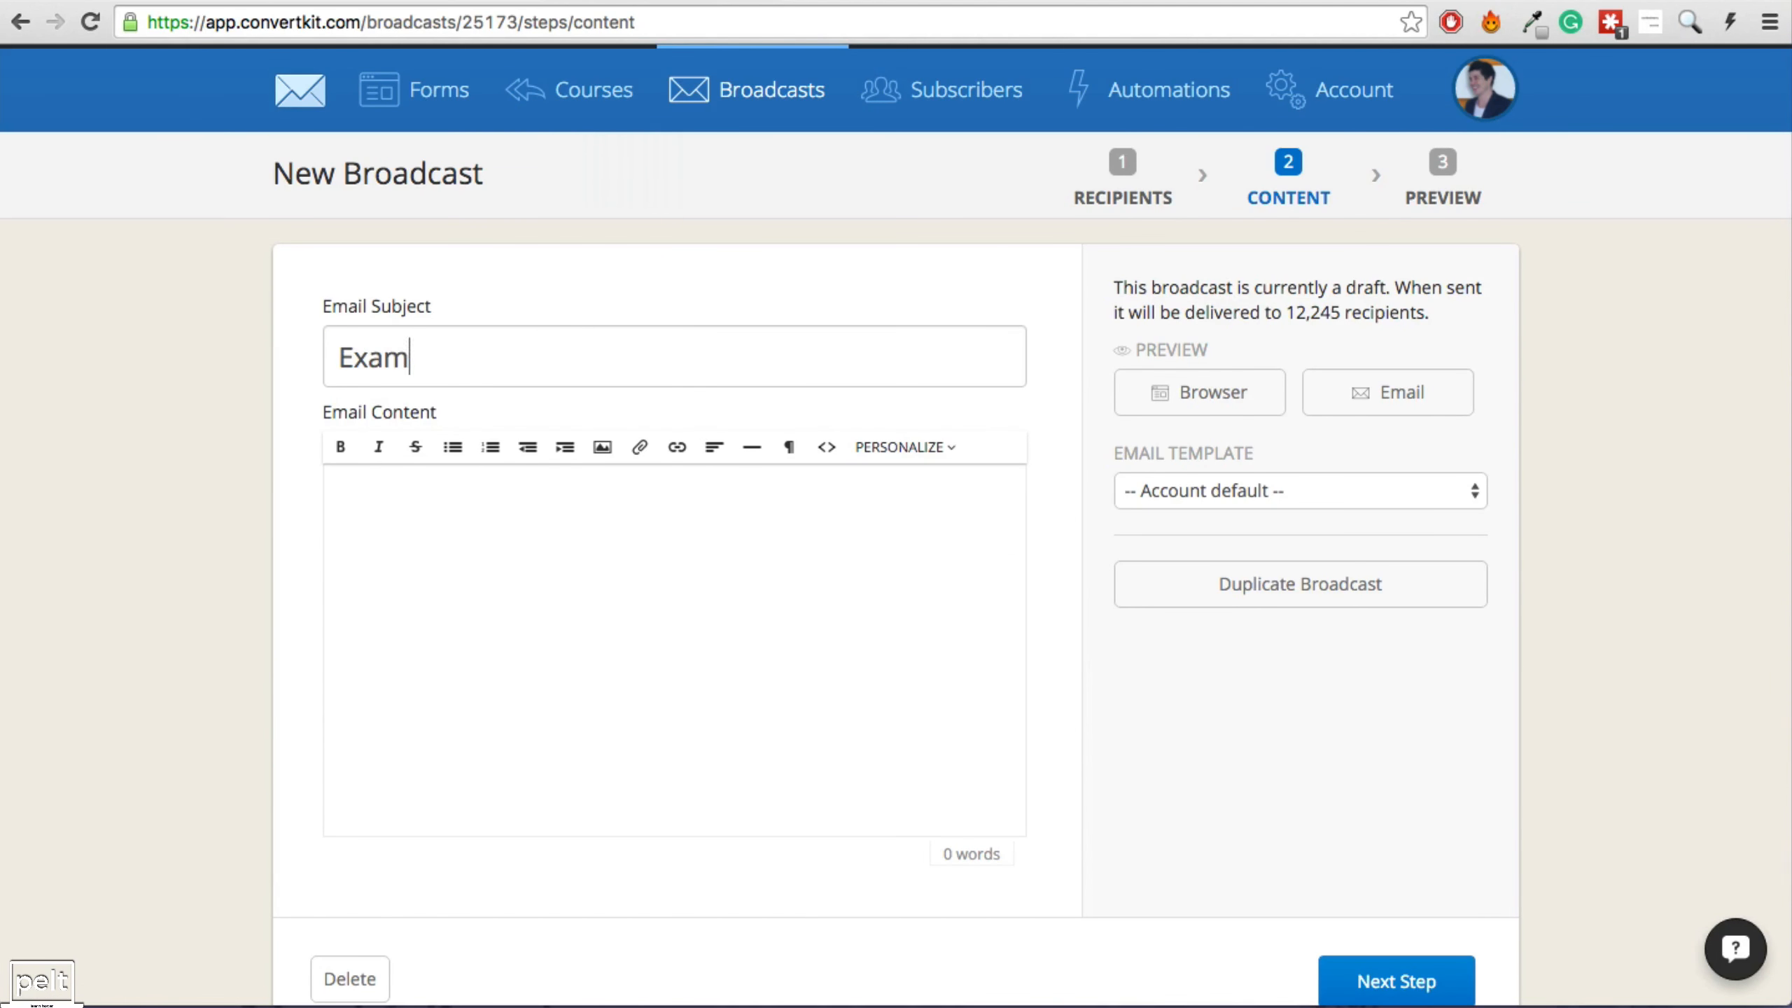
text(ple Email)
key(Tab)
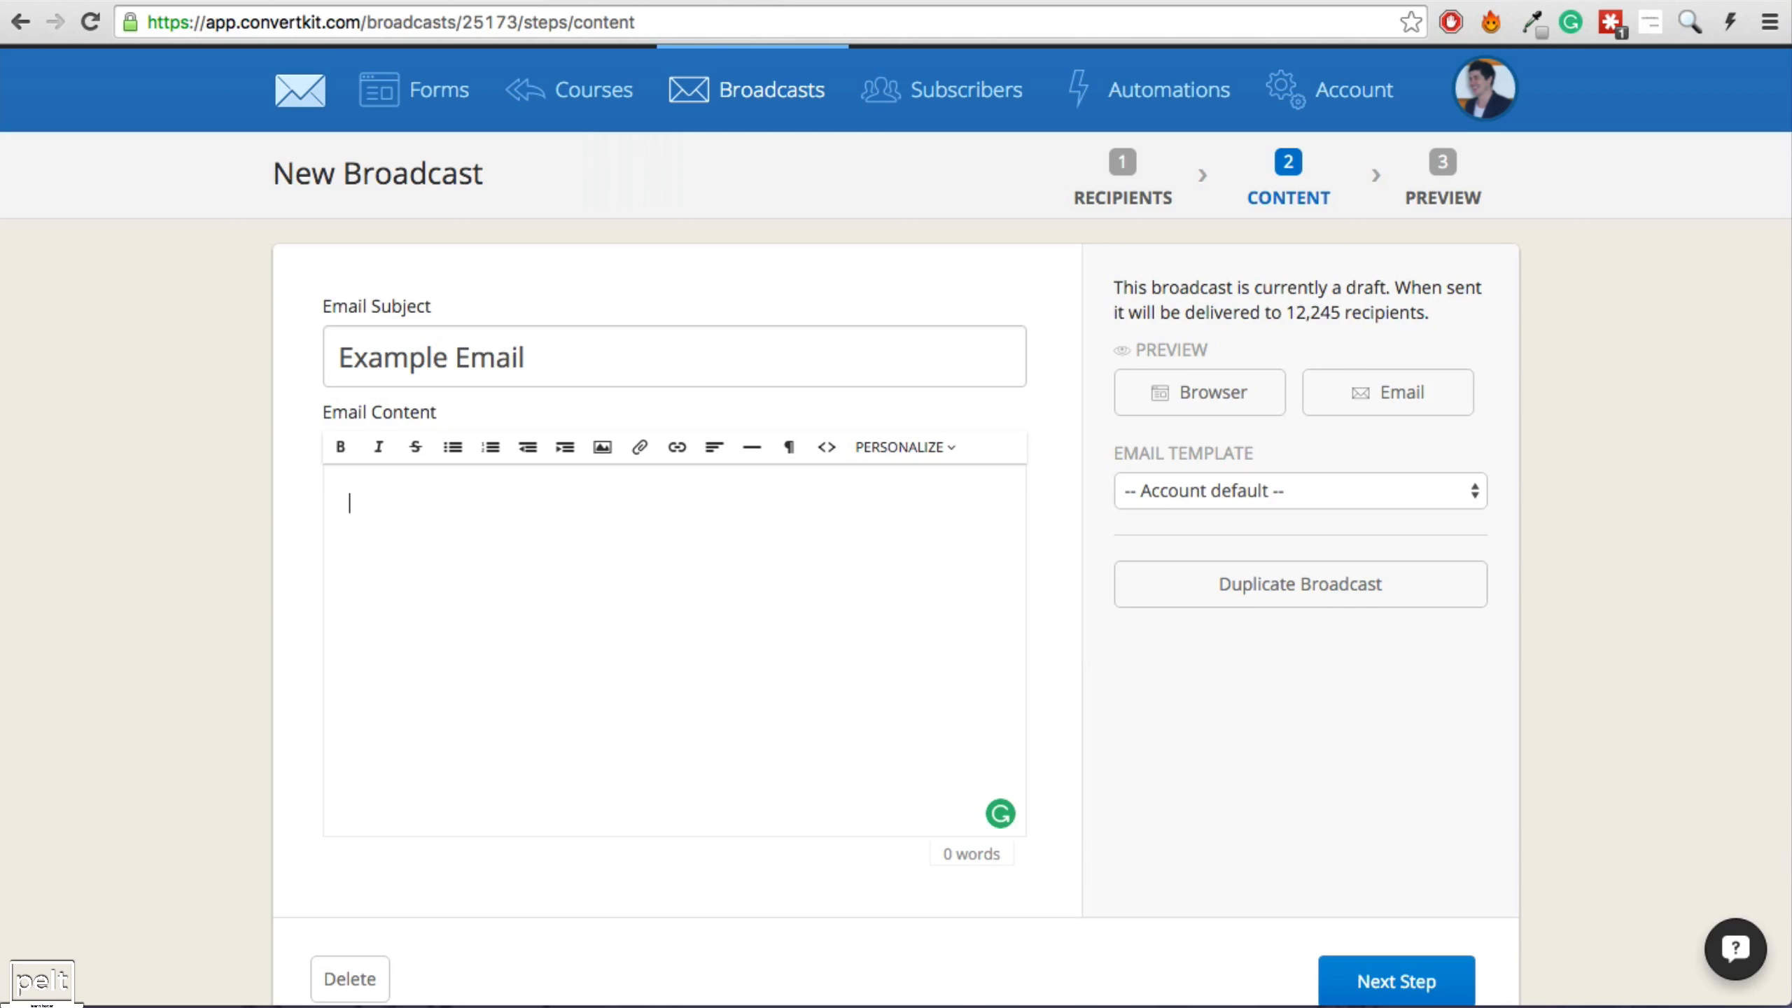
text(Blah Blah Blah)
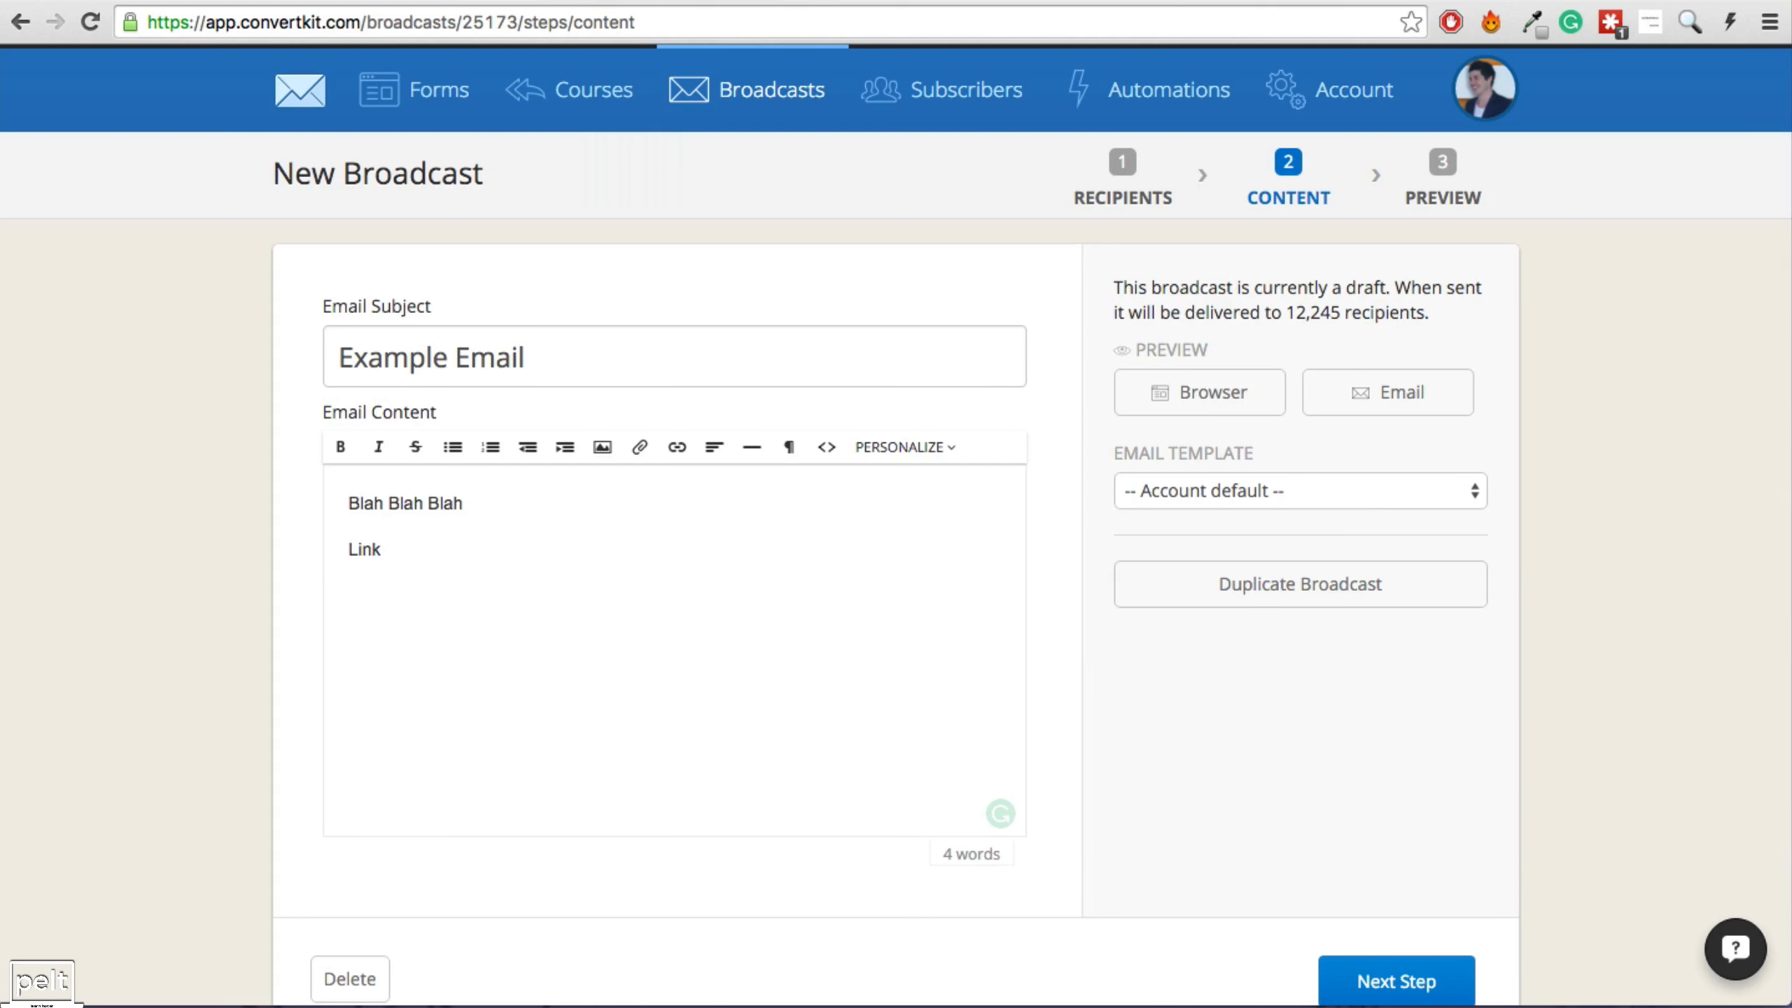
text(property listings)
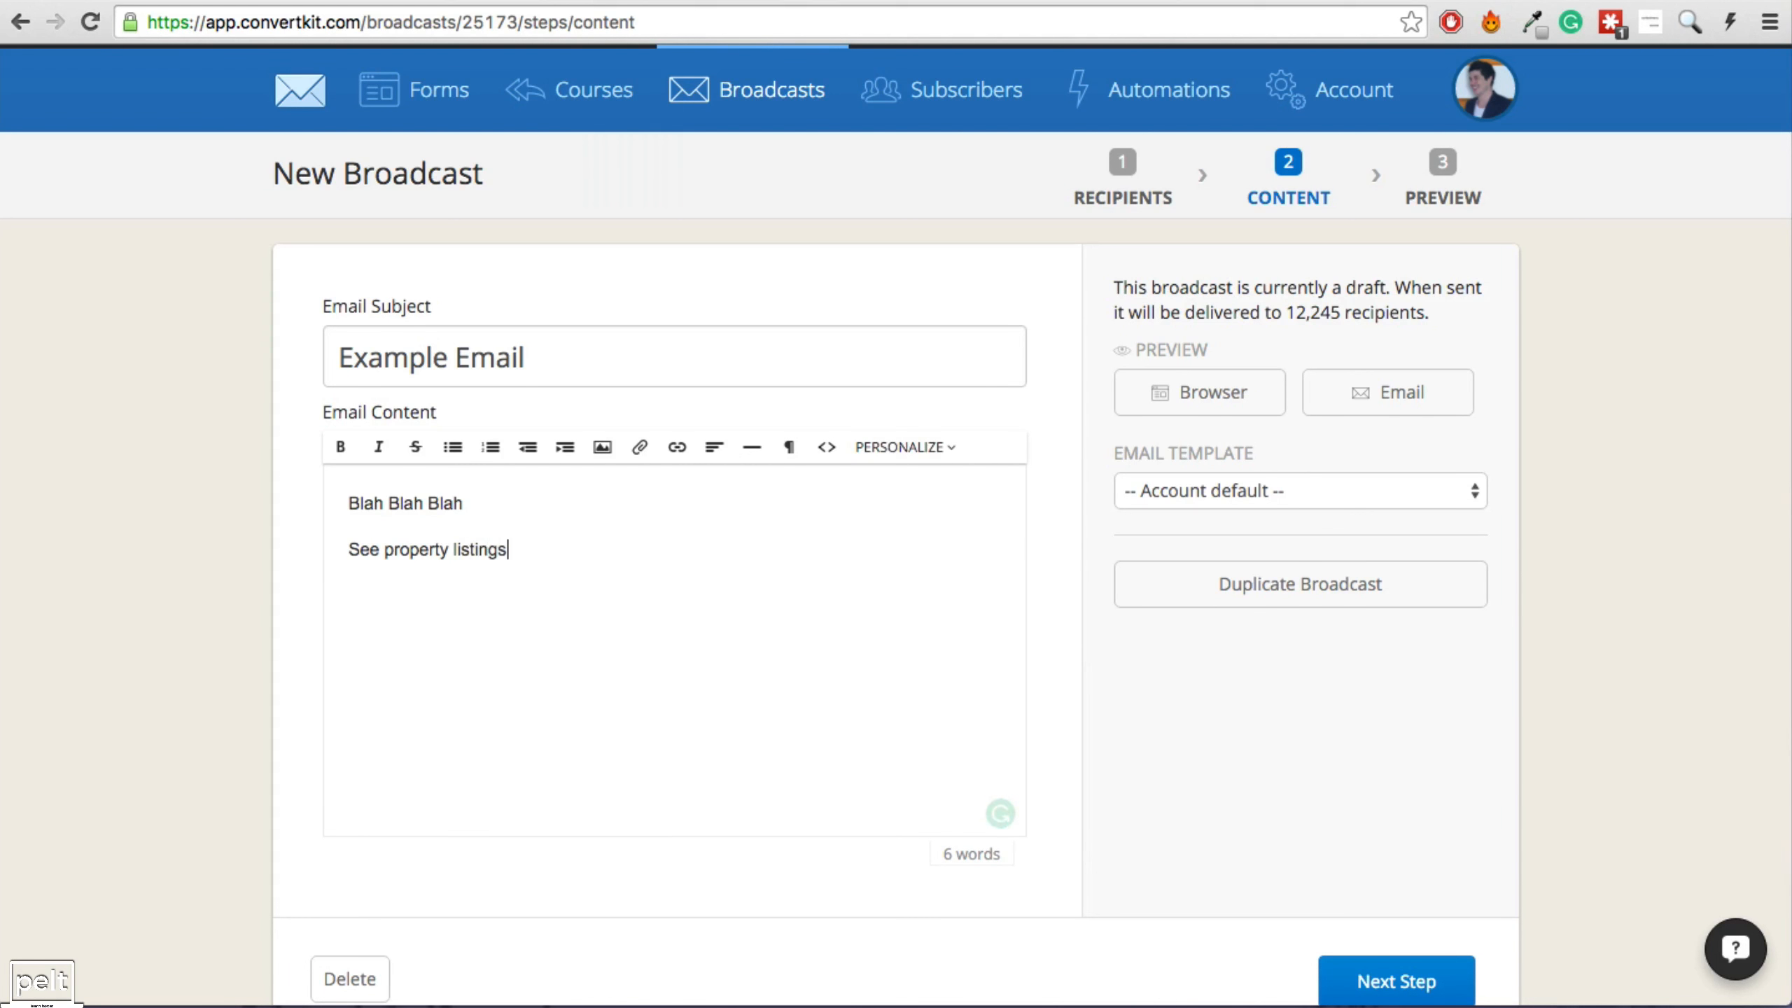
Link the See property listings line to the Property Listings Page link trigger.
drag(549, 549, 341, 549)
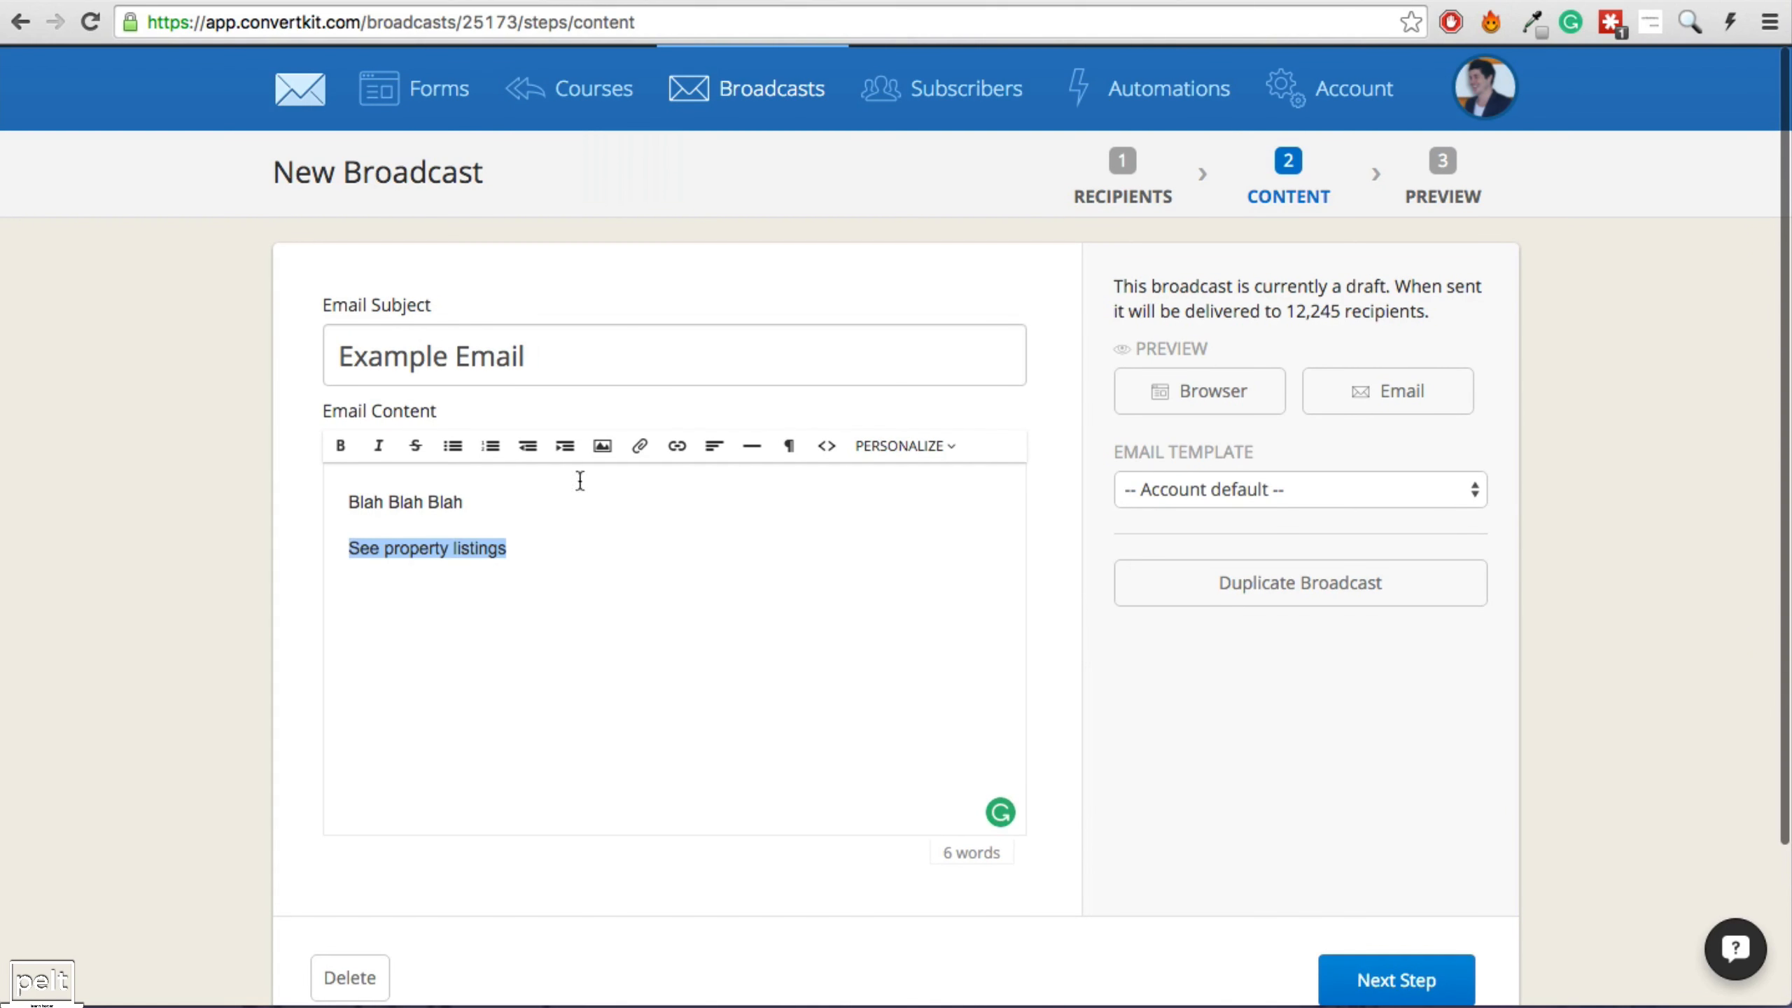
click(677, 445)
click(687, 490)
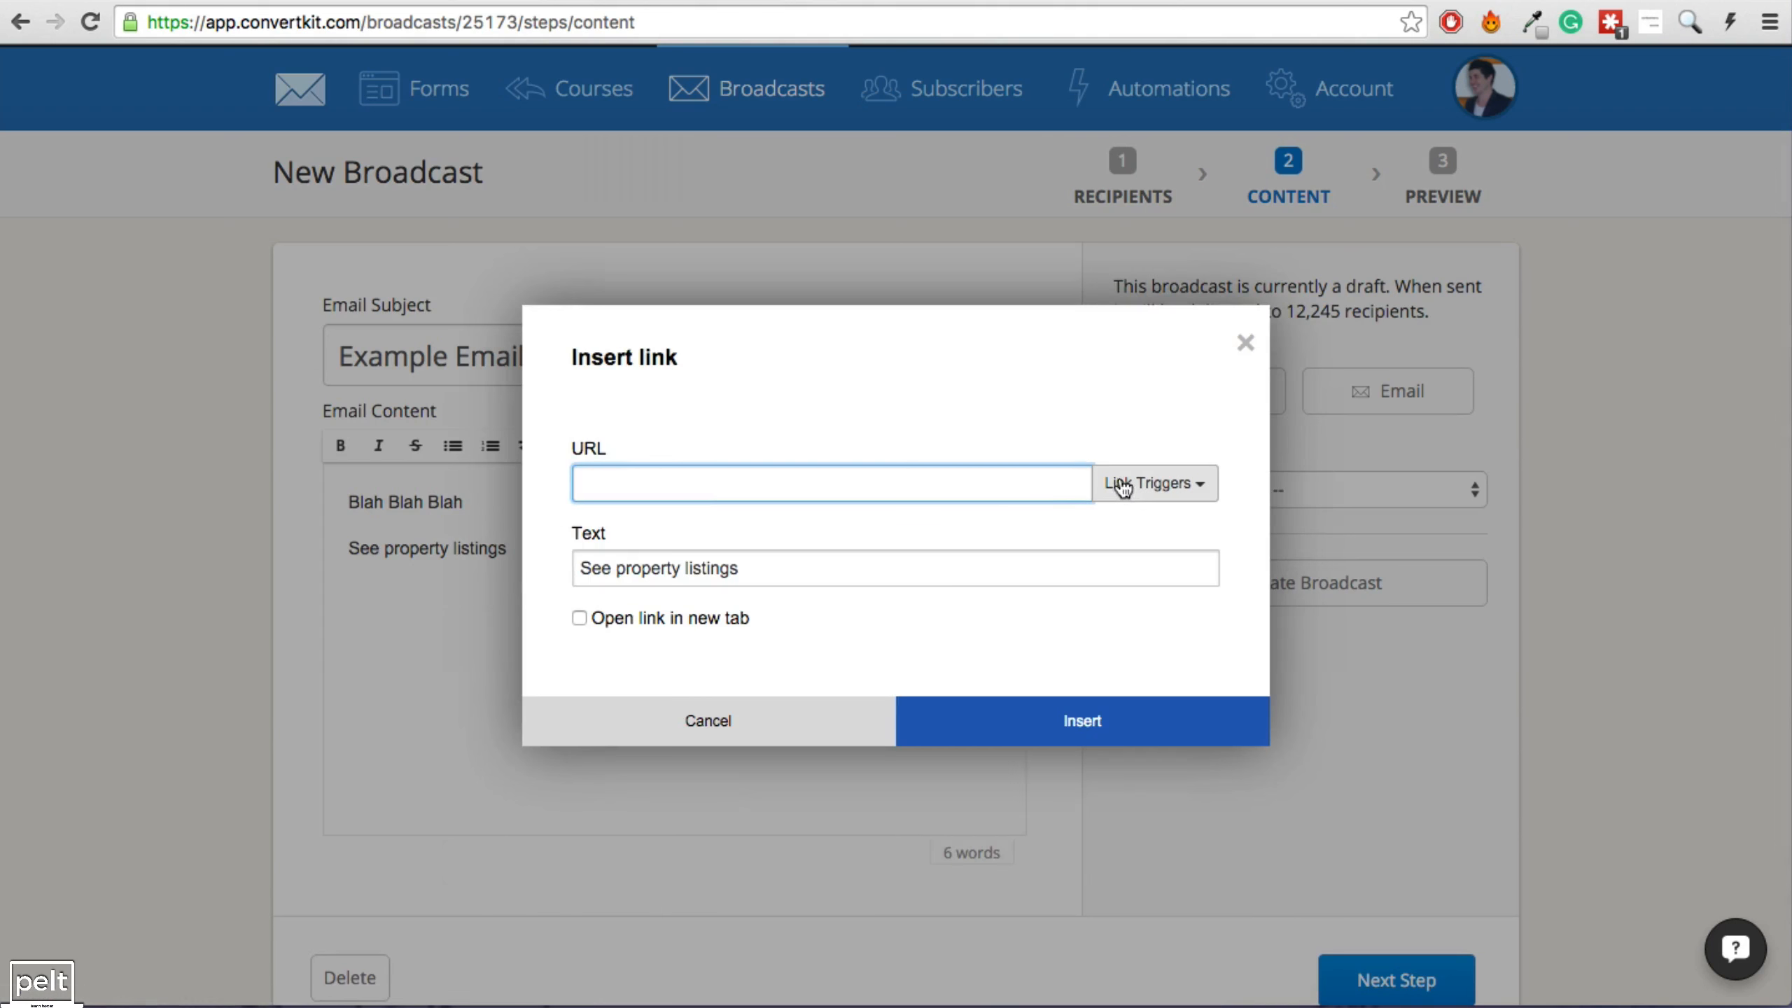
click(1145, 489)
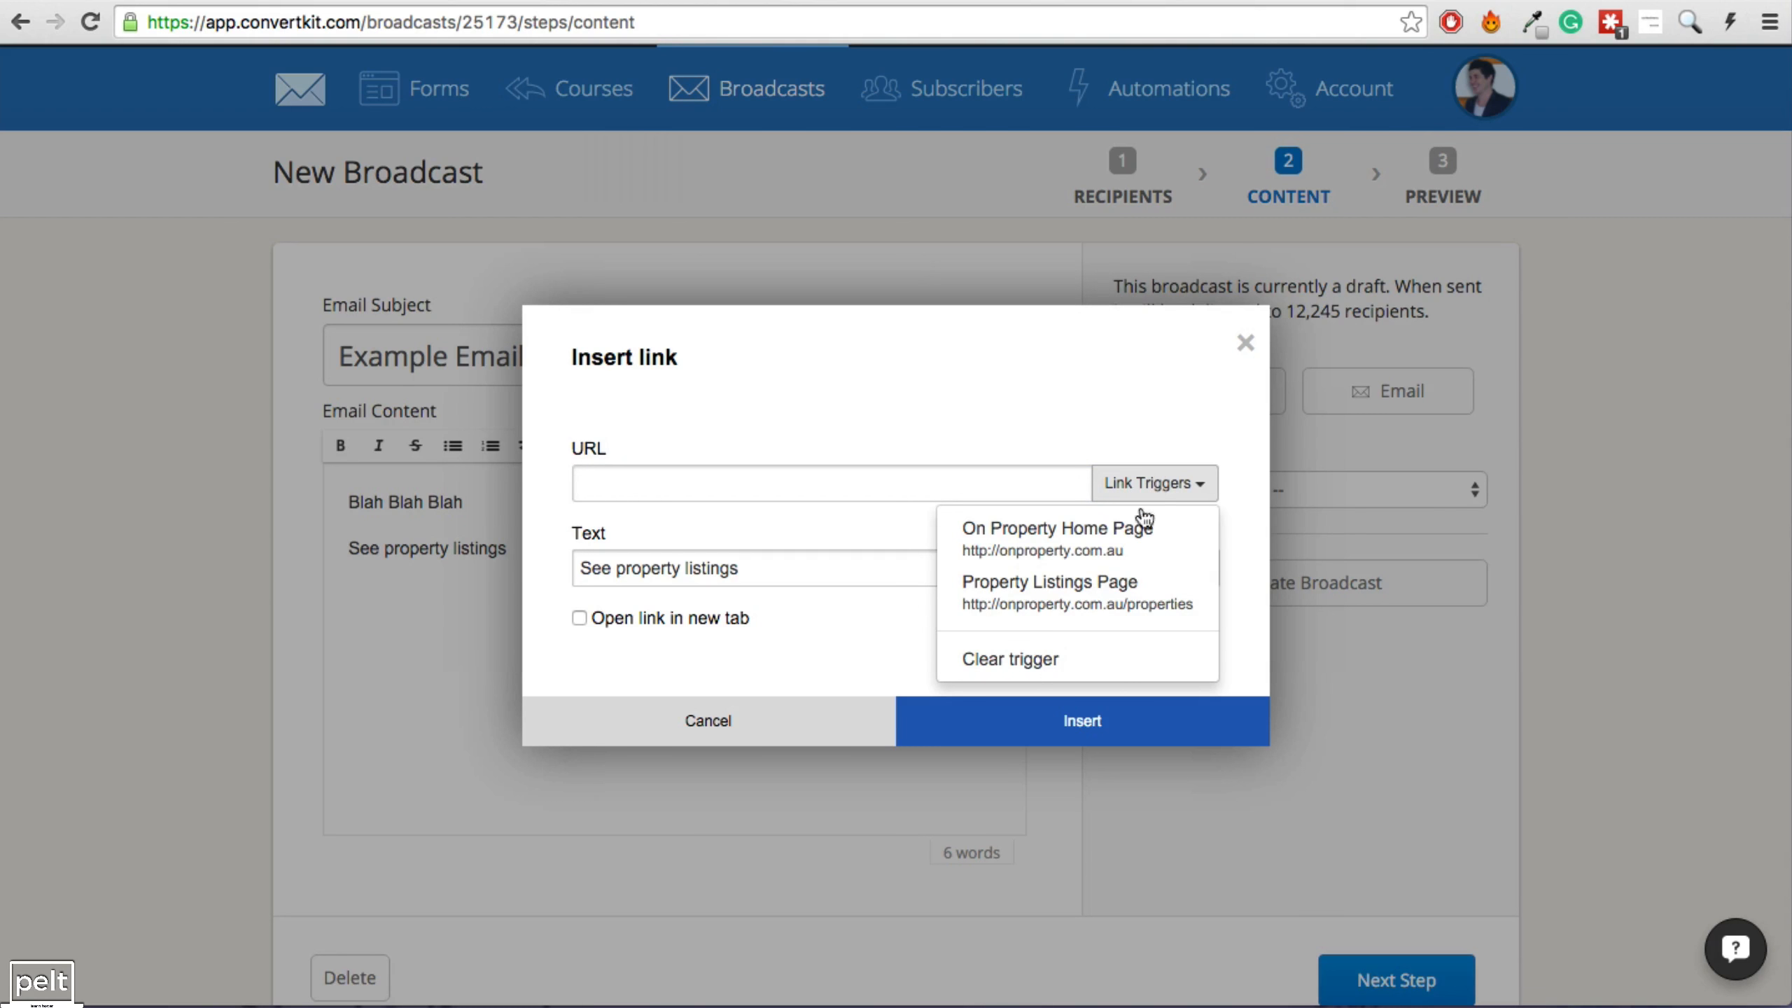
click(1049, 589)
click(1056, 712)
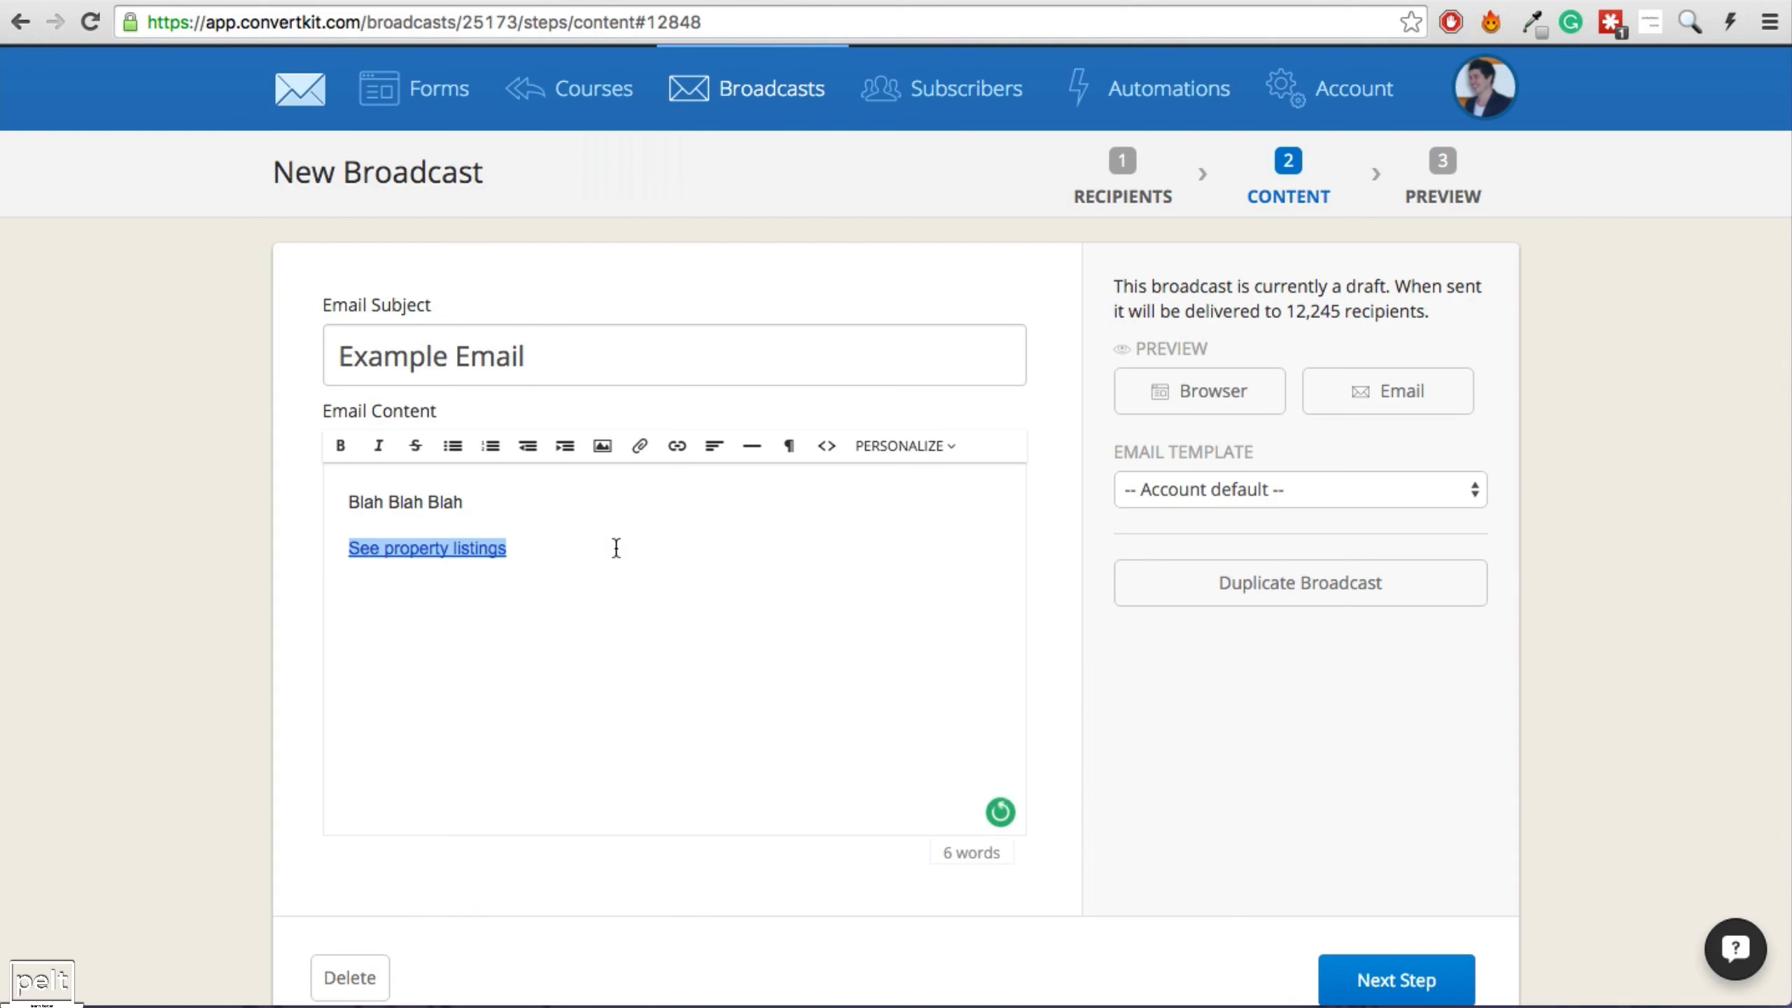
Add a 'Bye' sign-off and the sender's name on lines below the link.
click(585, 550)
key(Return)
text(Bye)
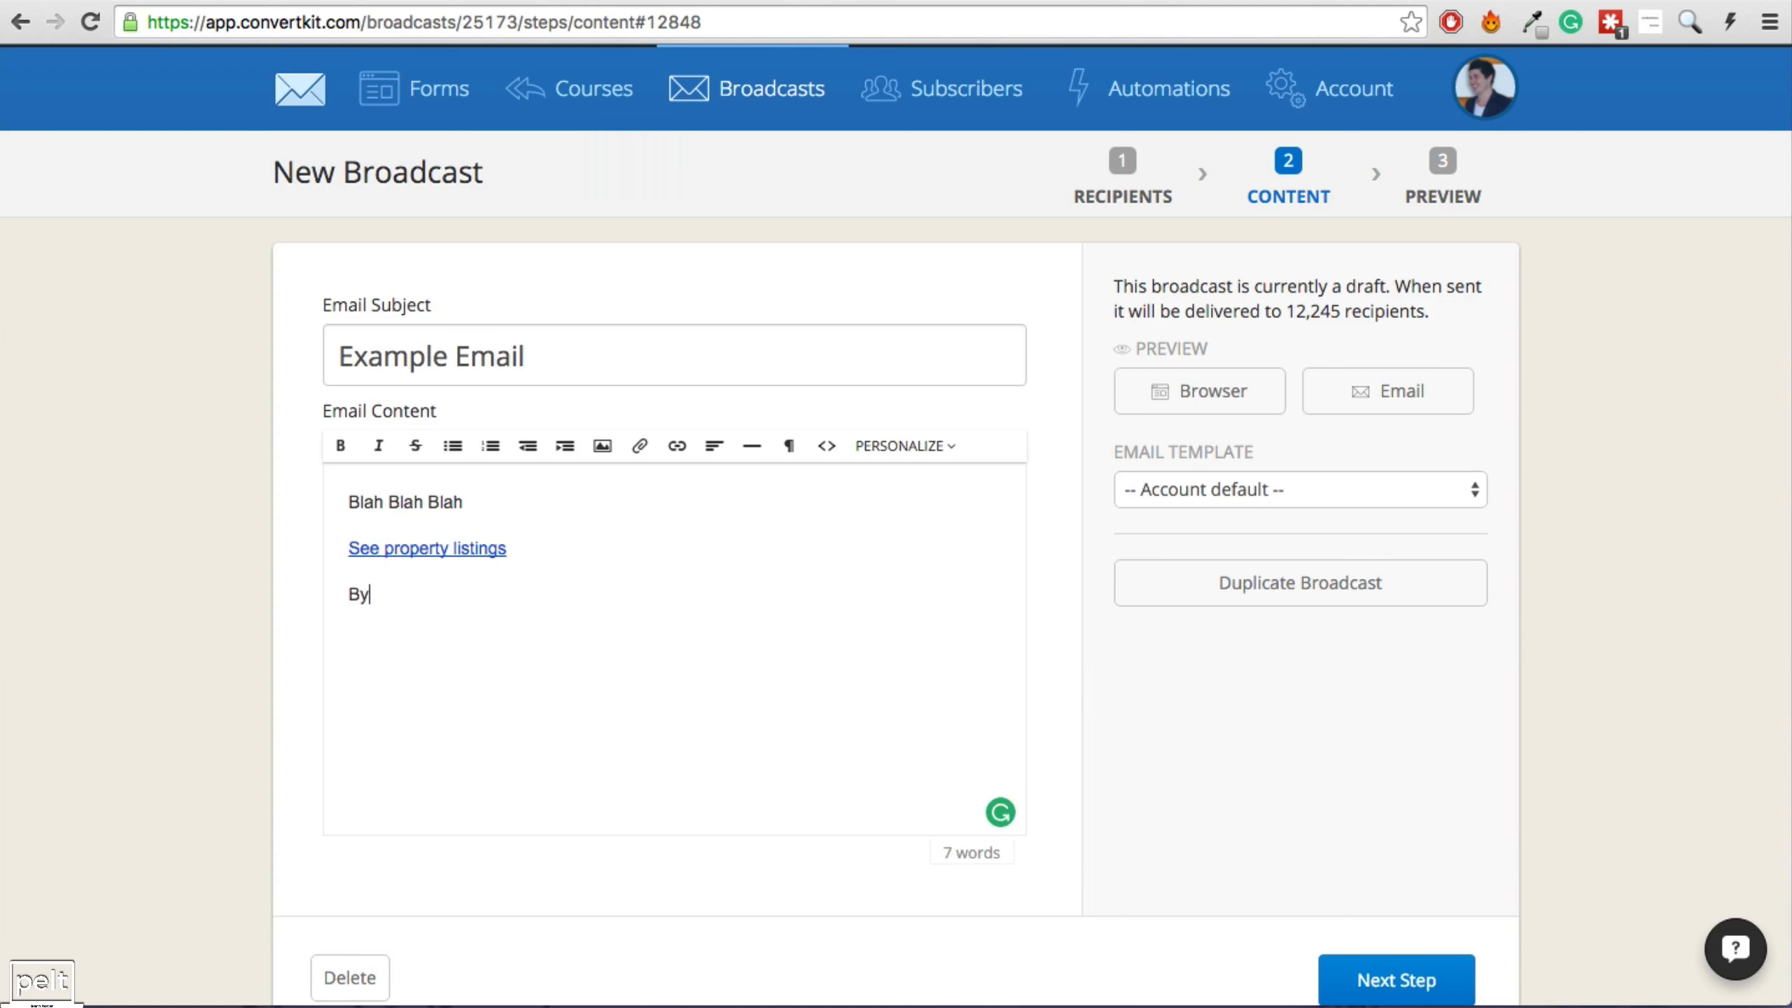
key(Return)
text(Ryan)
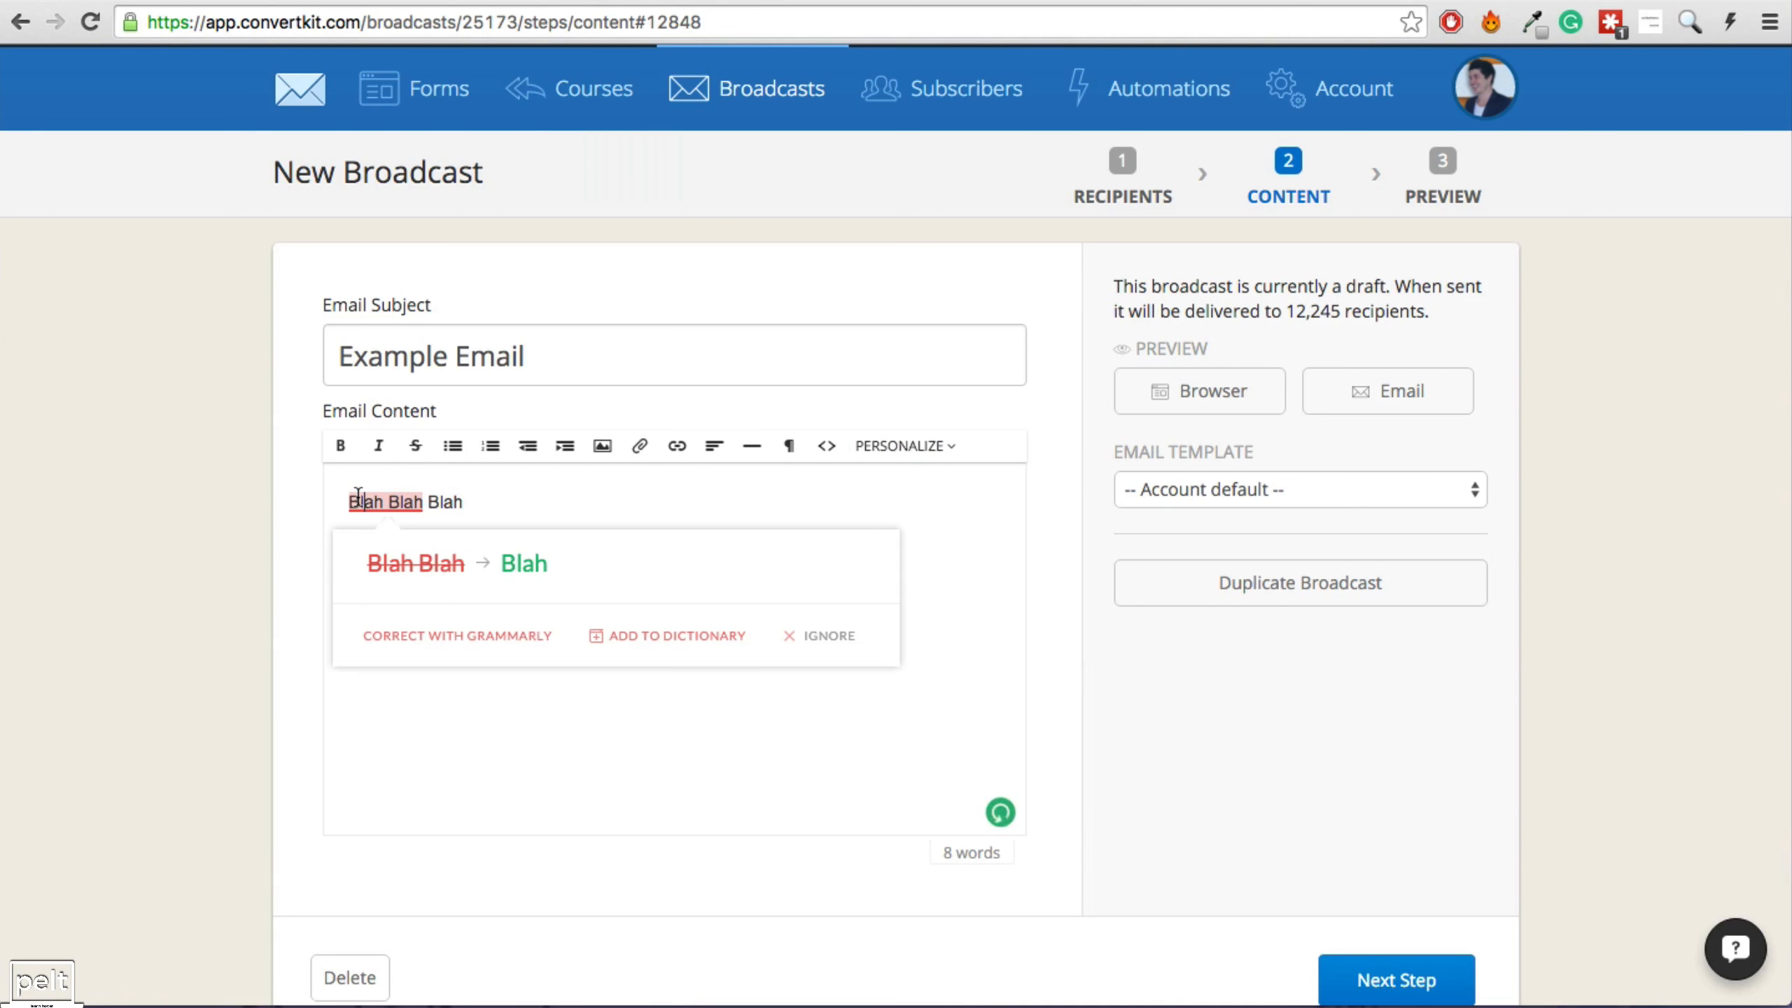
Check the first line's spelling flag and where the property listings link points.
click(575, 500)
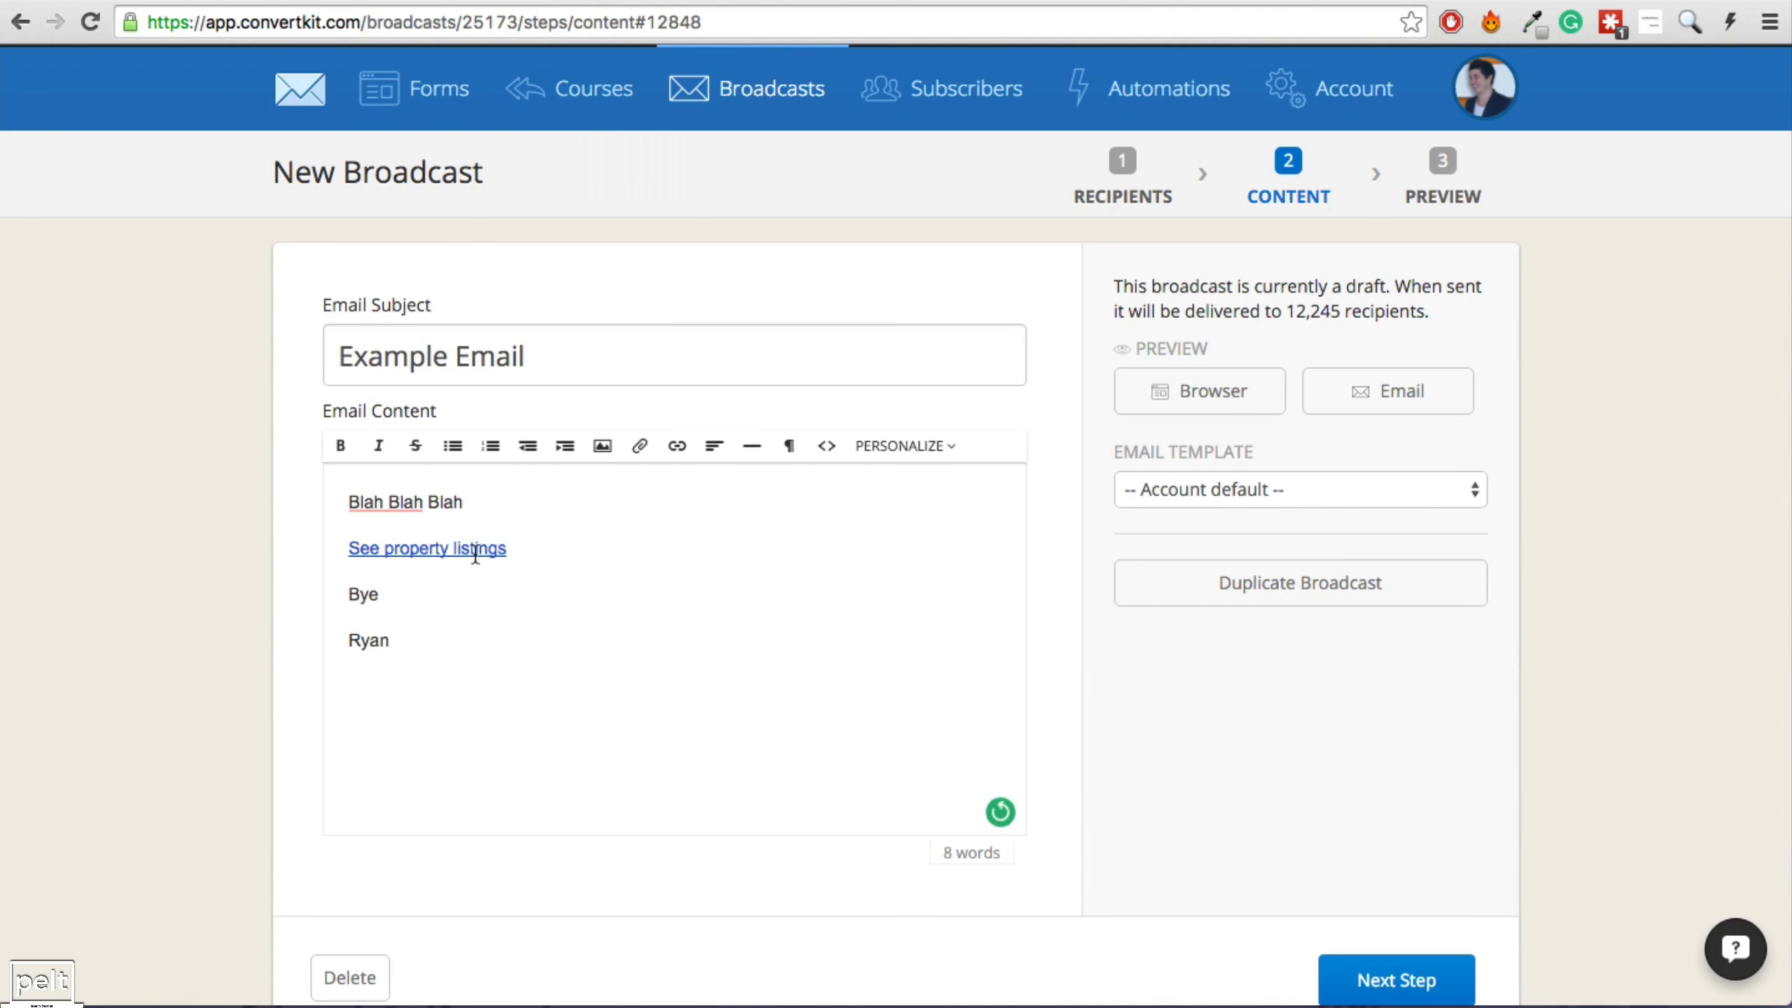
drag(578, 552, 341, 547)
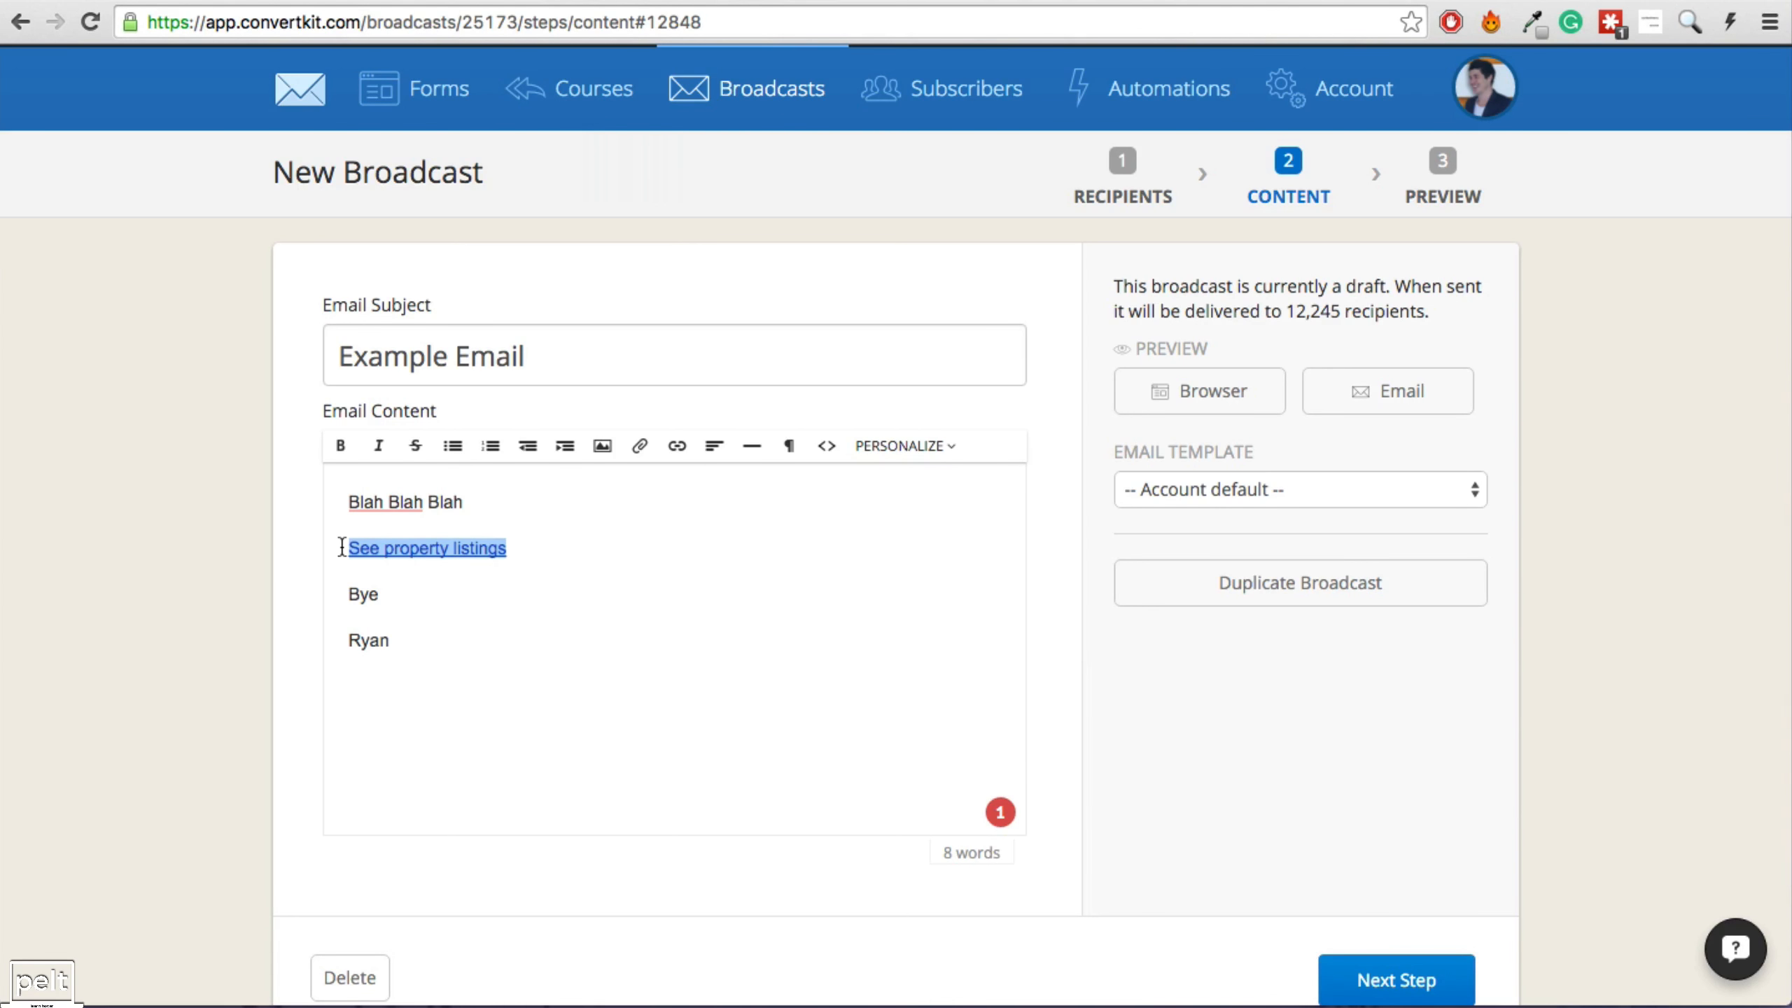
click(442, 549)
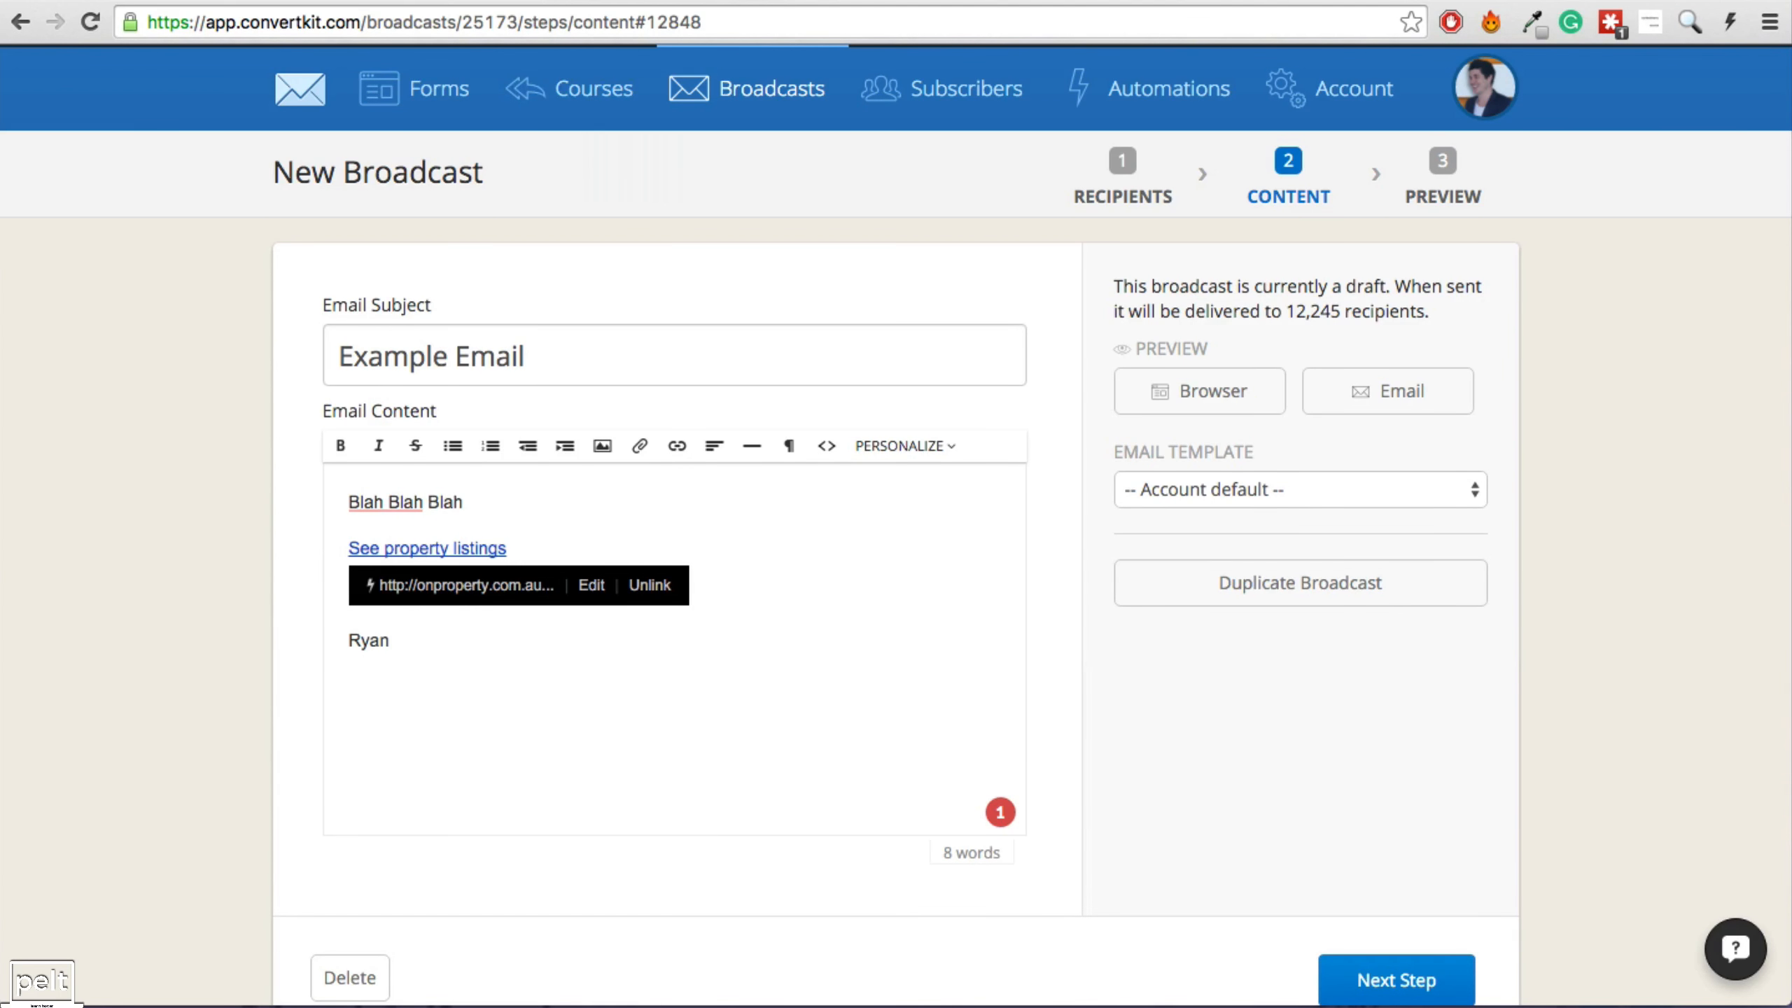
click(448, 1)
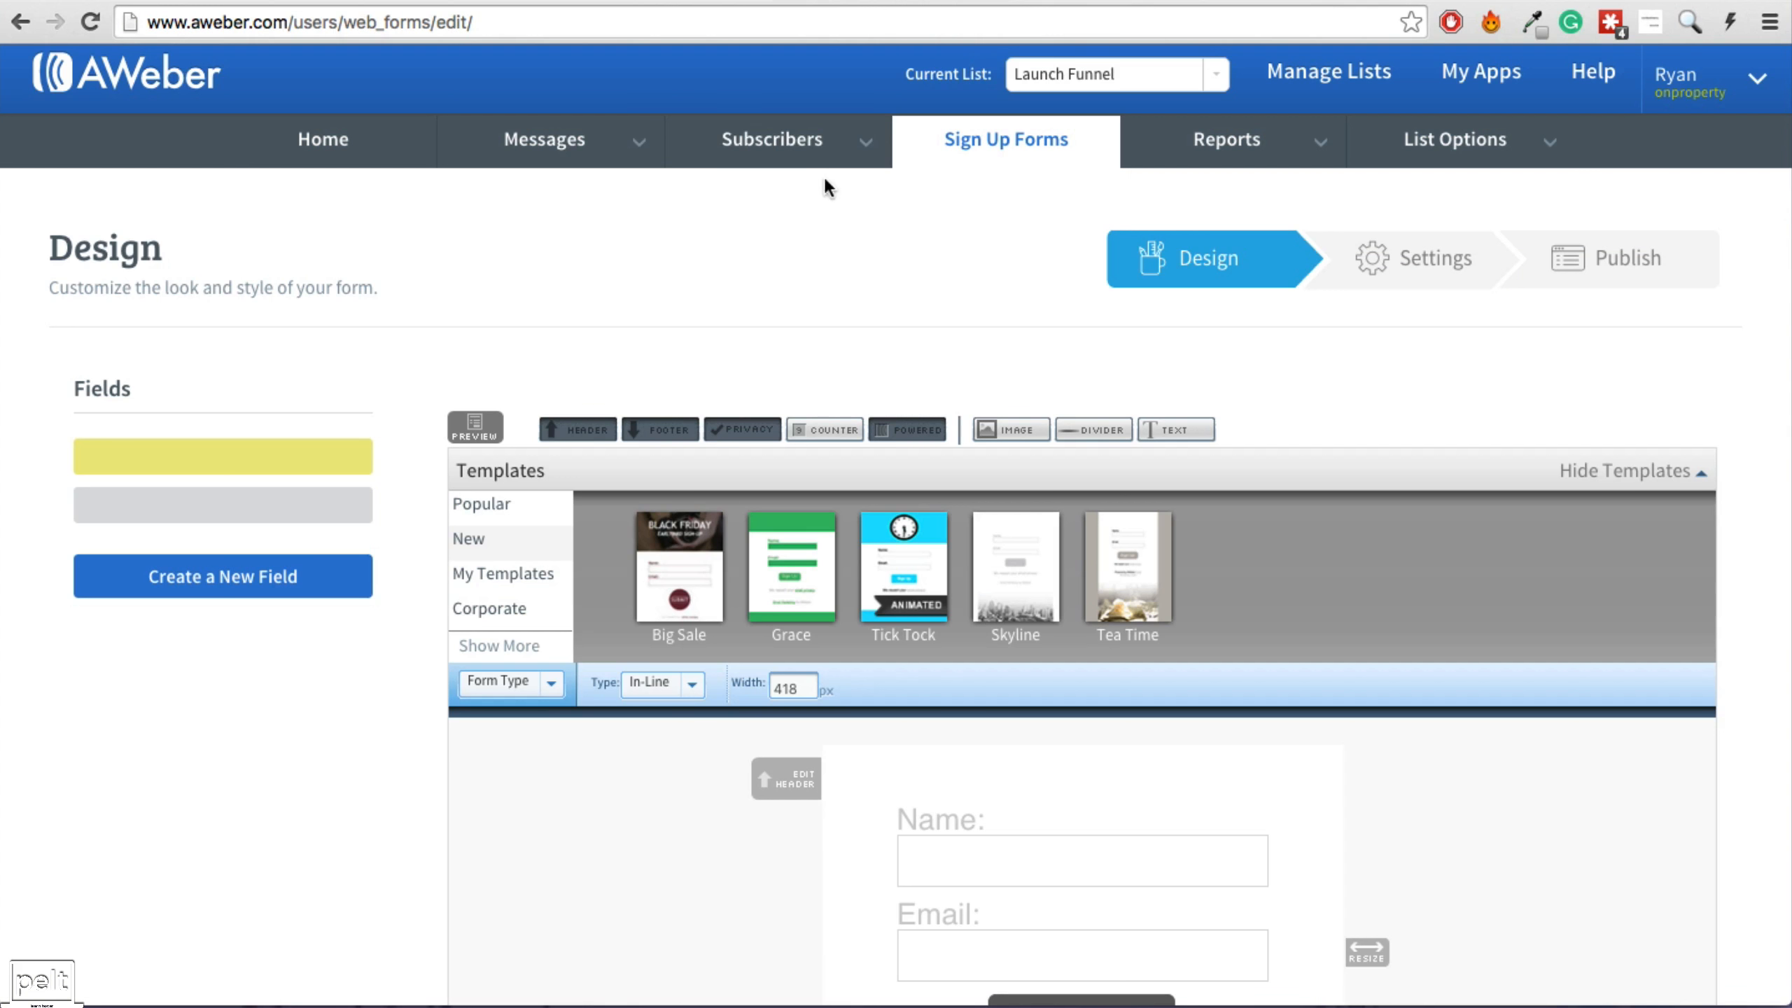
Look at AWeber's broadcast messages from its home page, then return to the ConvertKit draft.
click(370, 156)
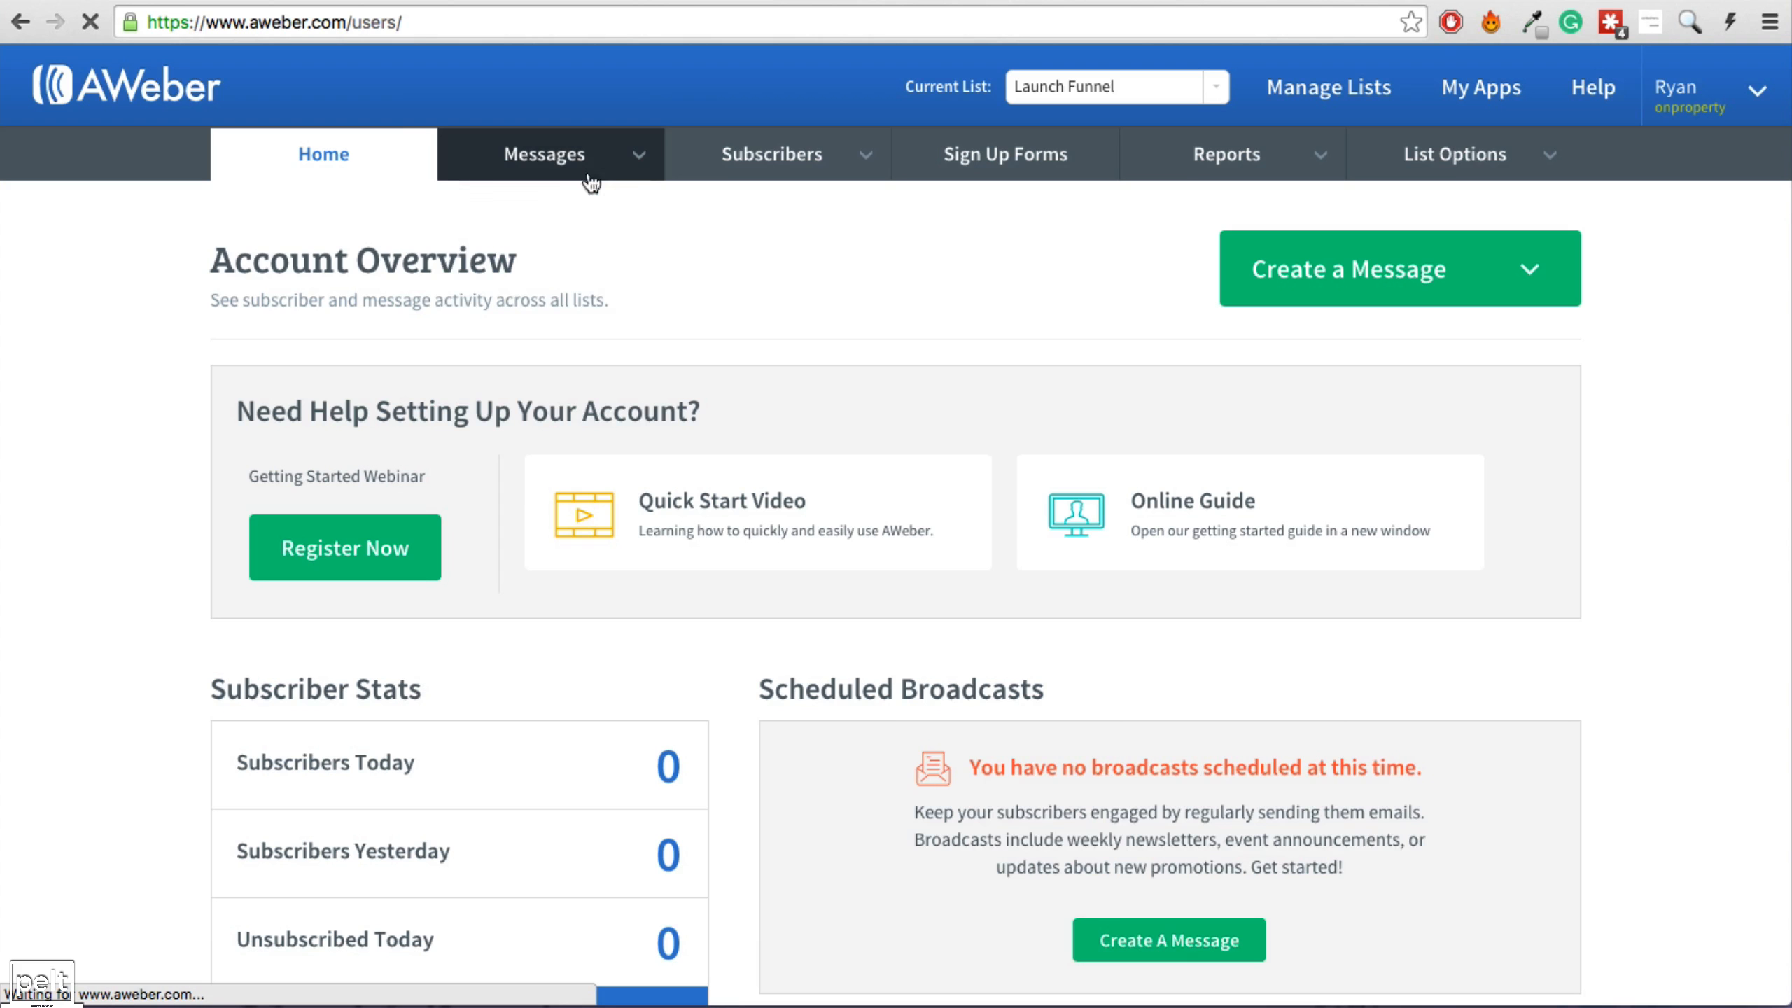
mouse_move(588, 172)
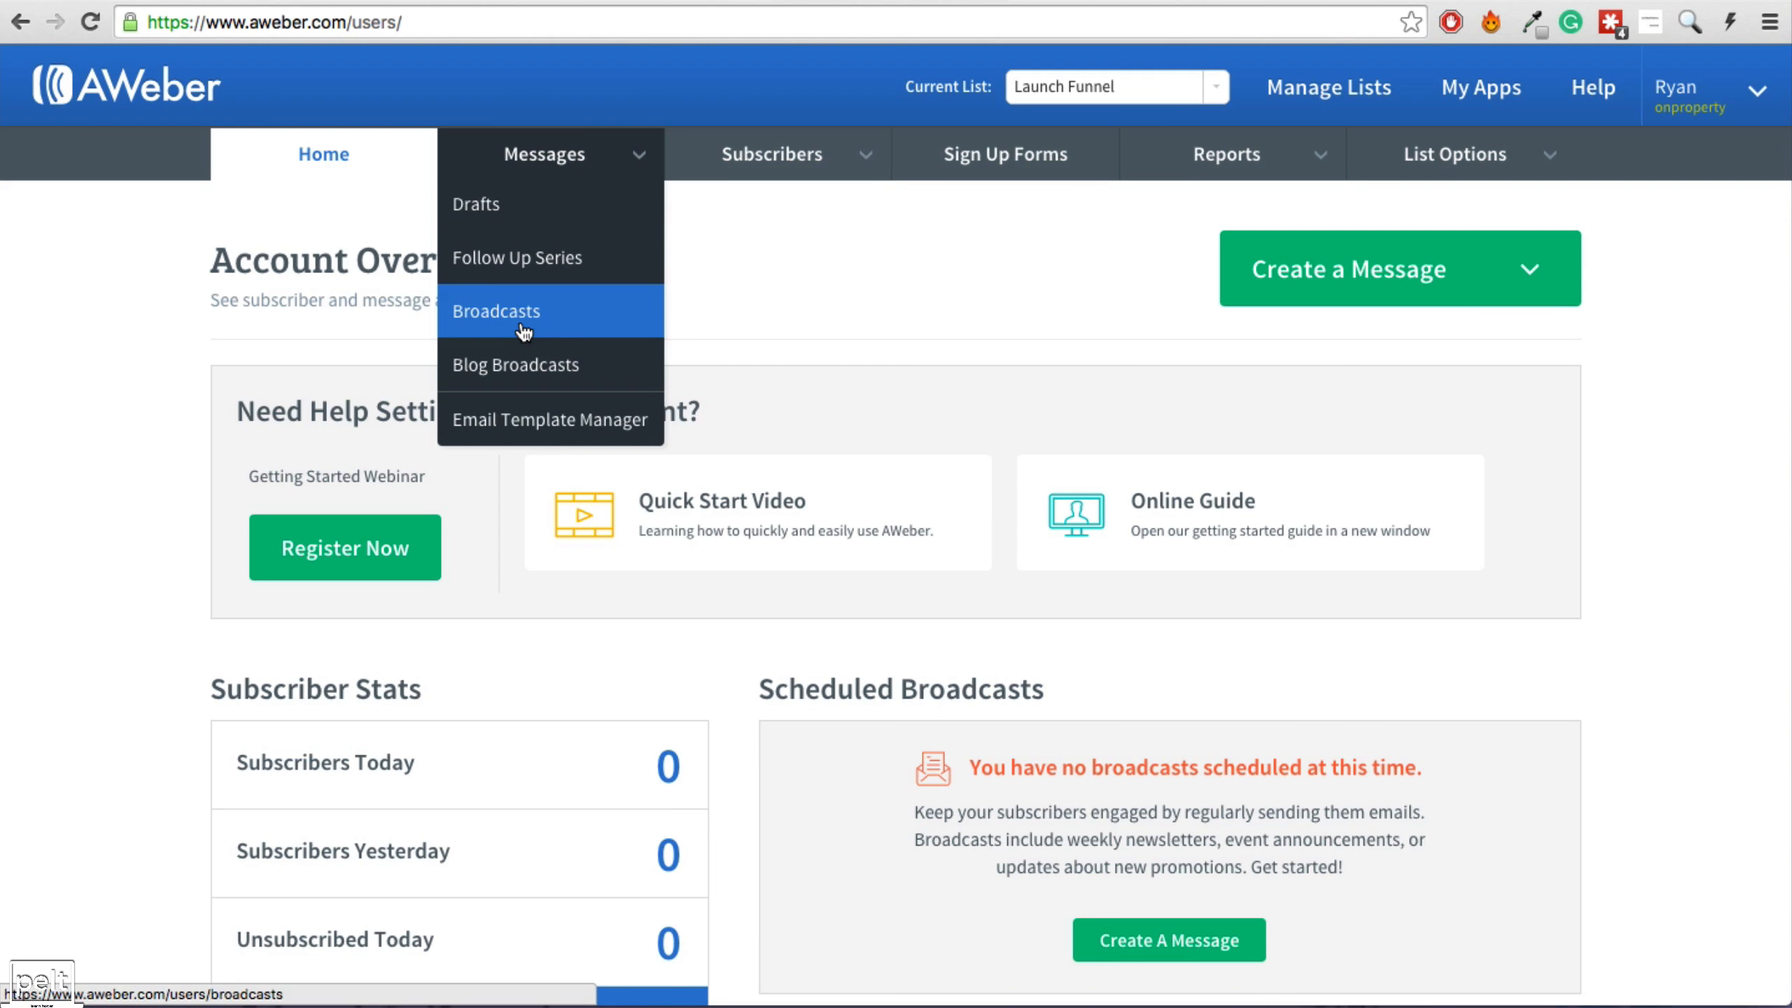
click(524, 330)
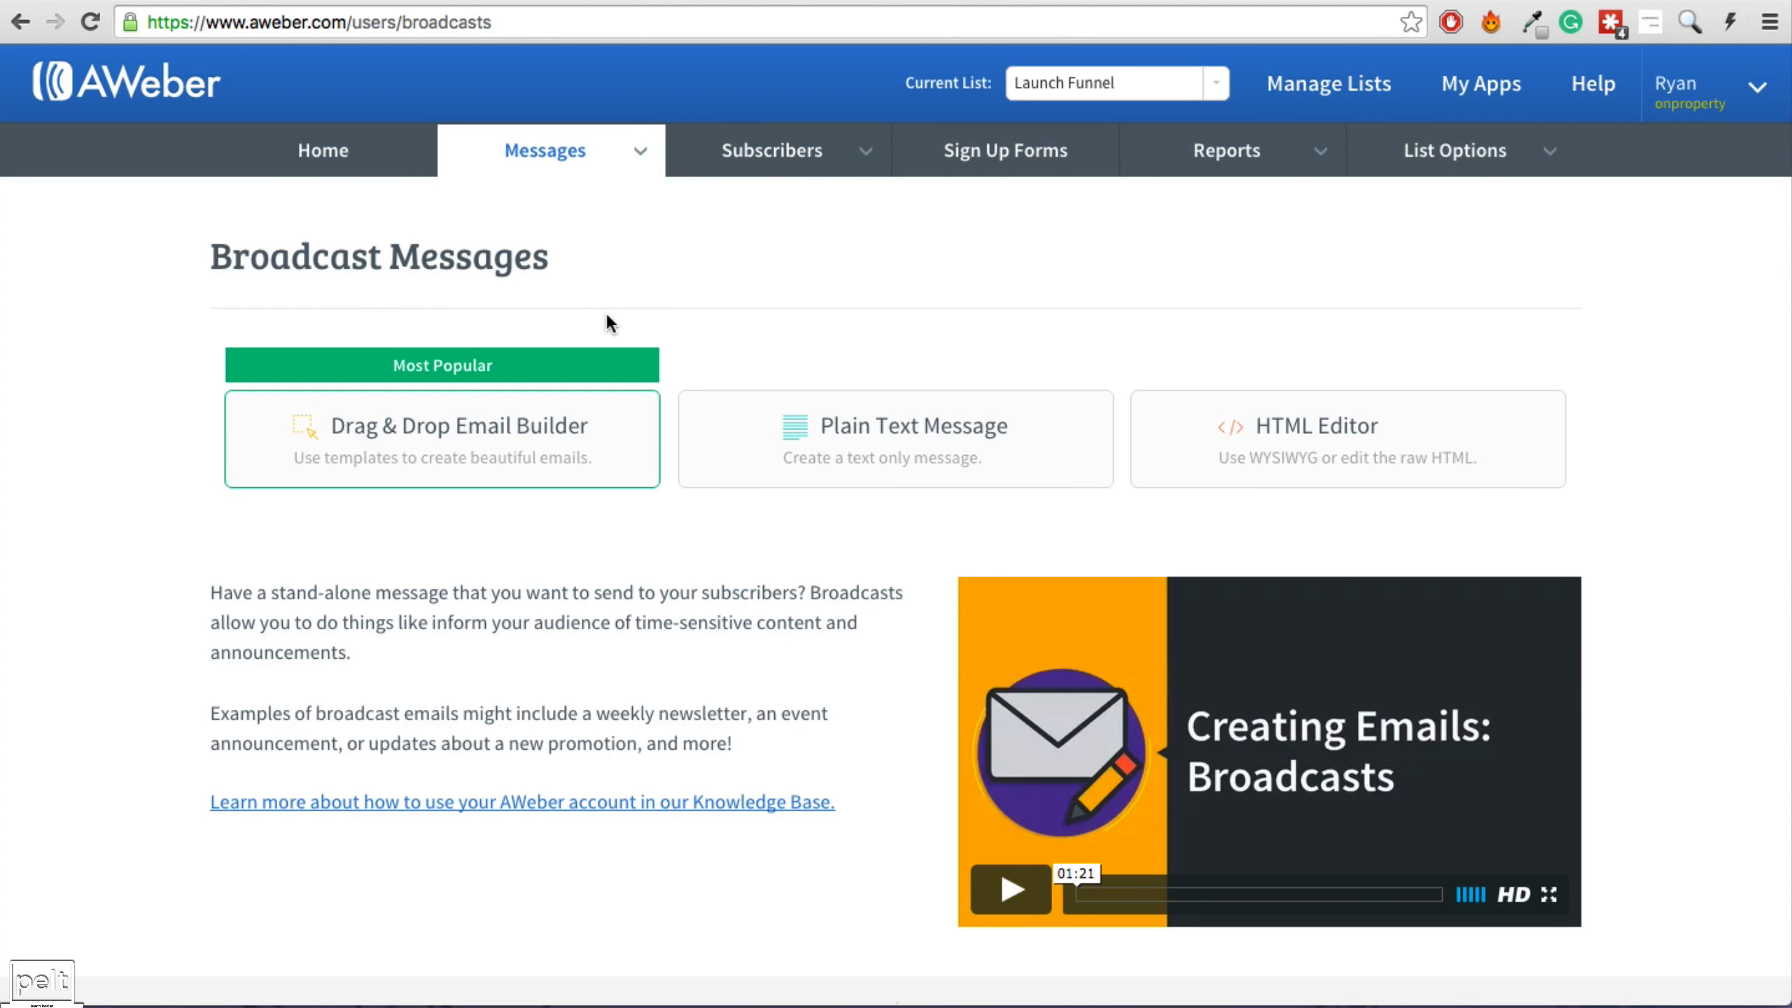
click(659, 1)
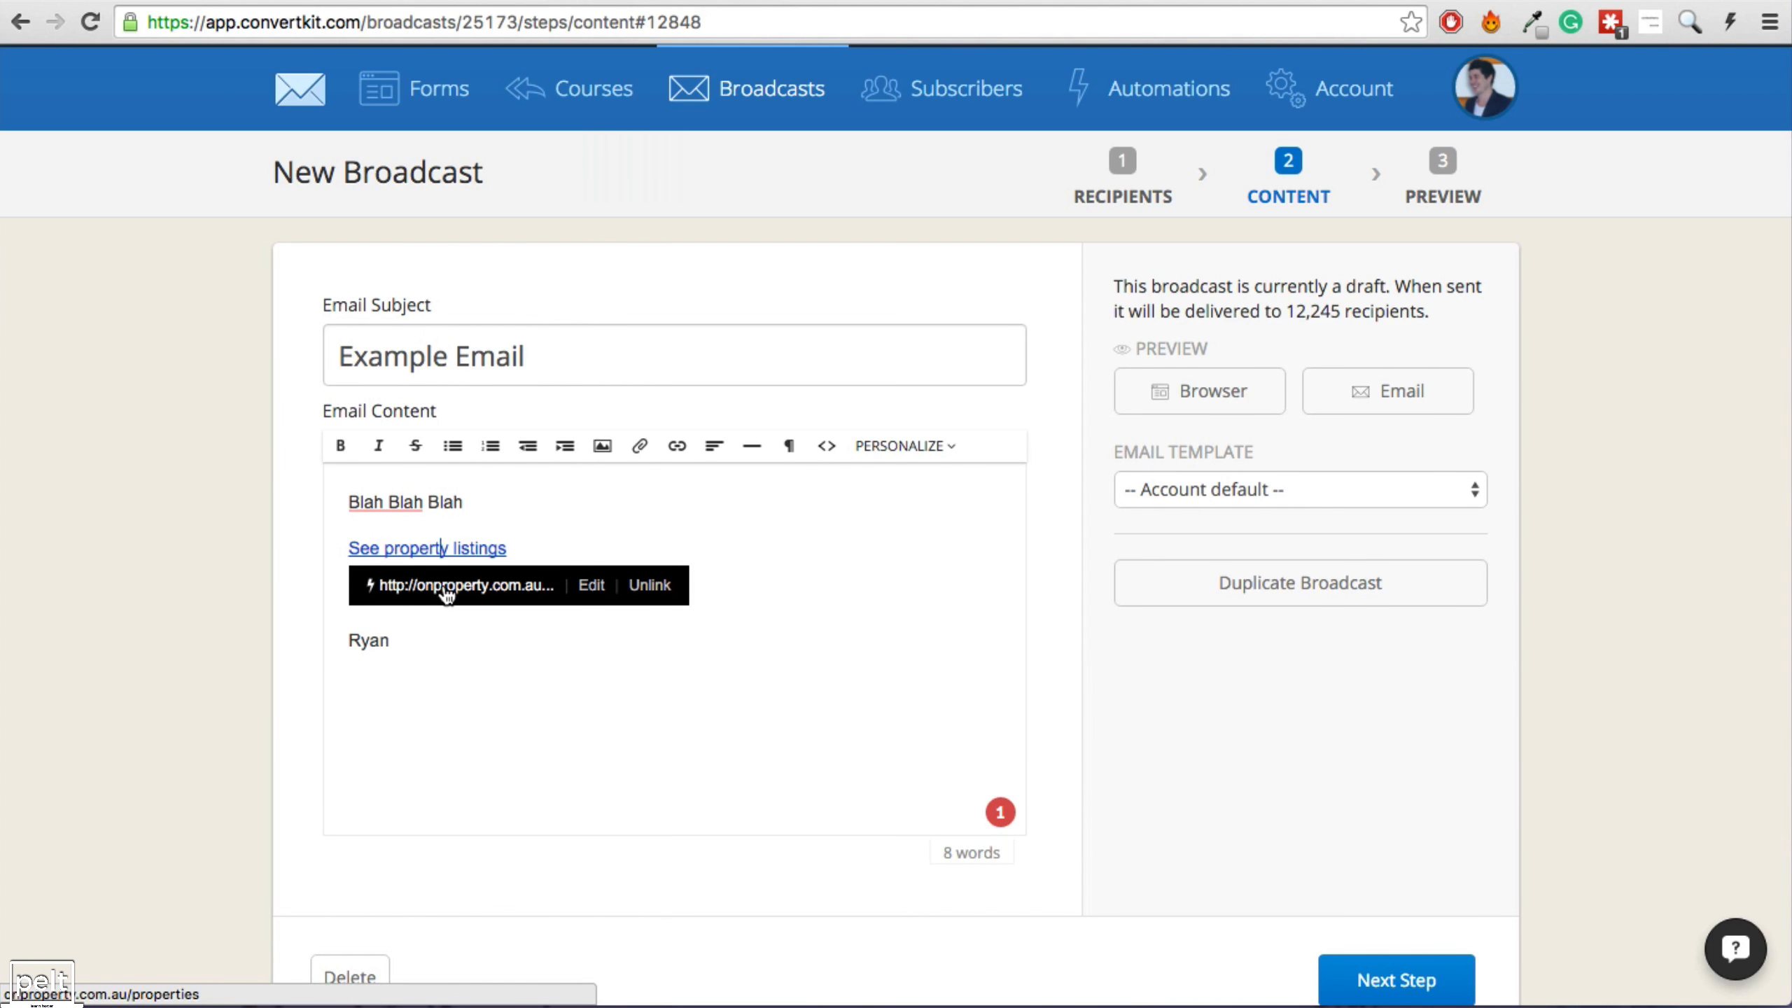
Dismiss the link details popup on the Example Email draft.
click(319, 640)
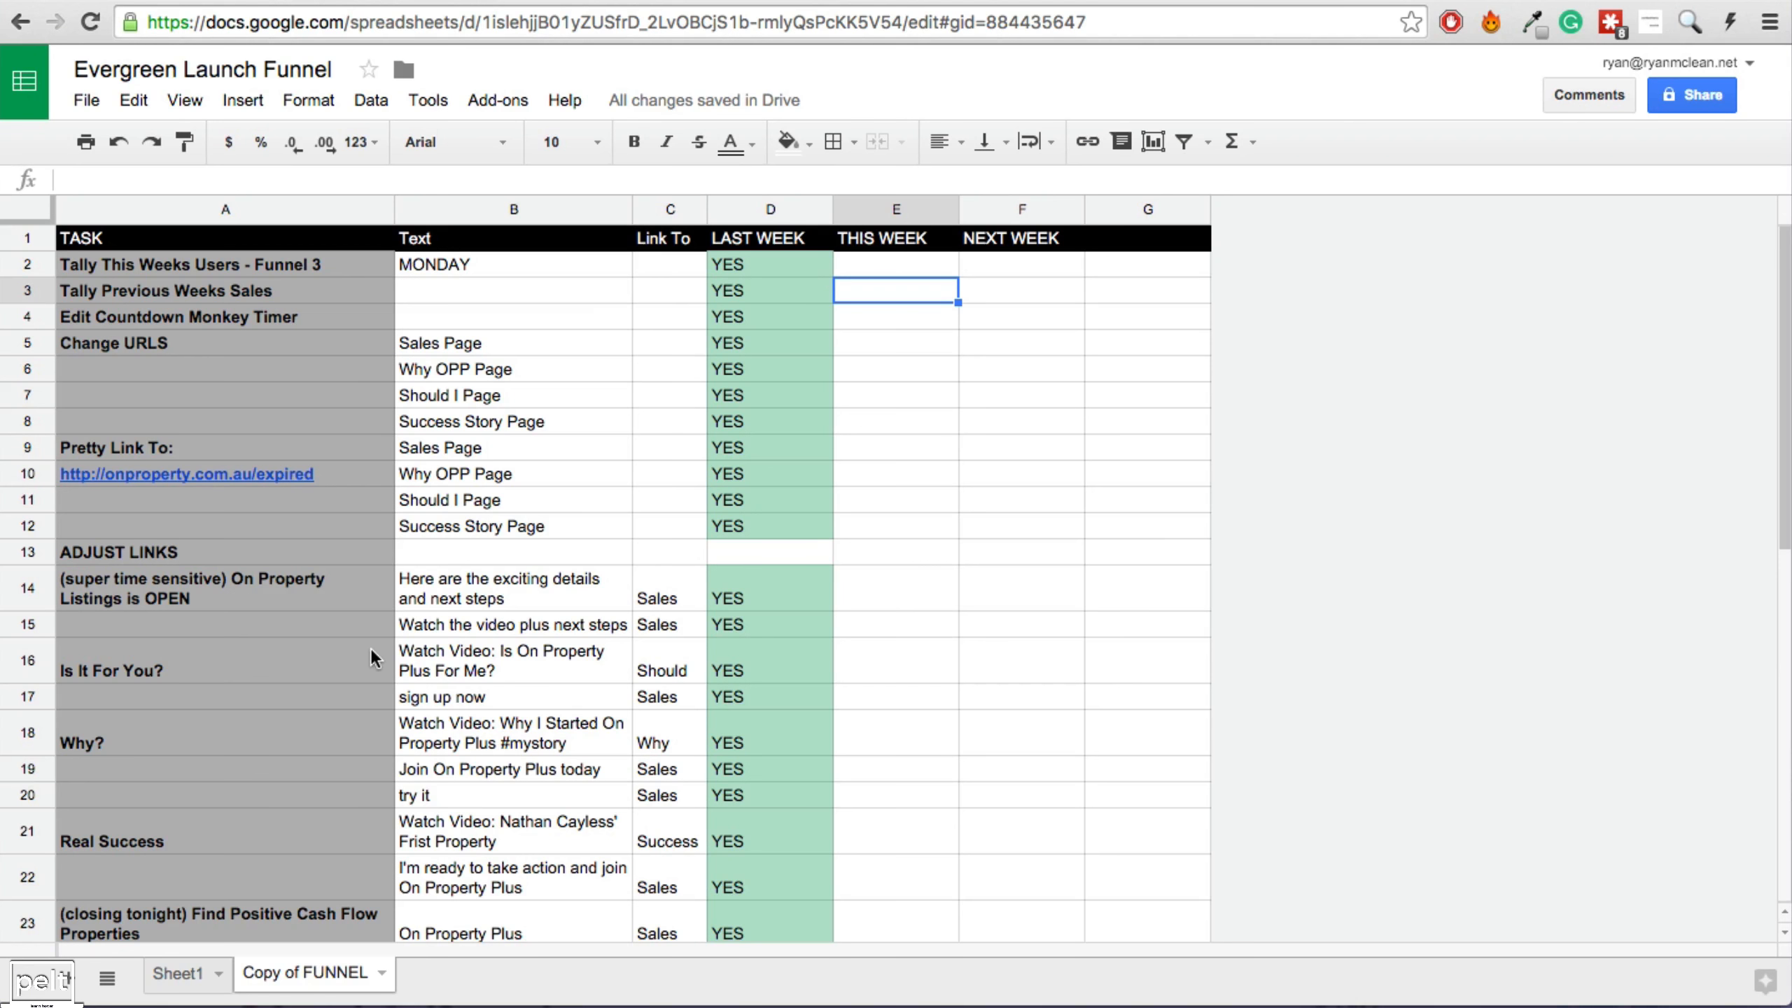
click(177, 973)
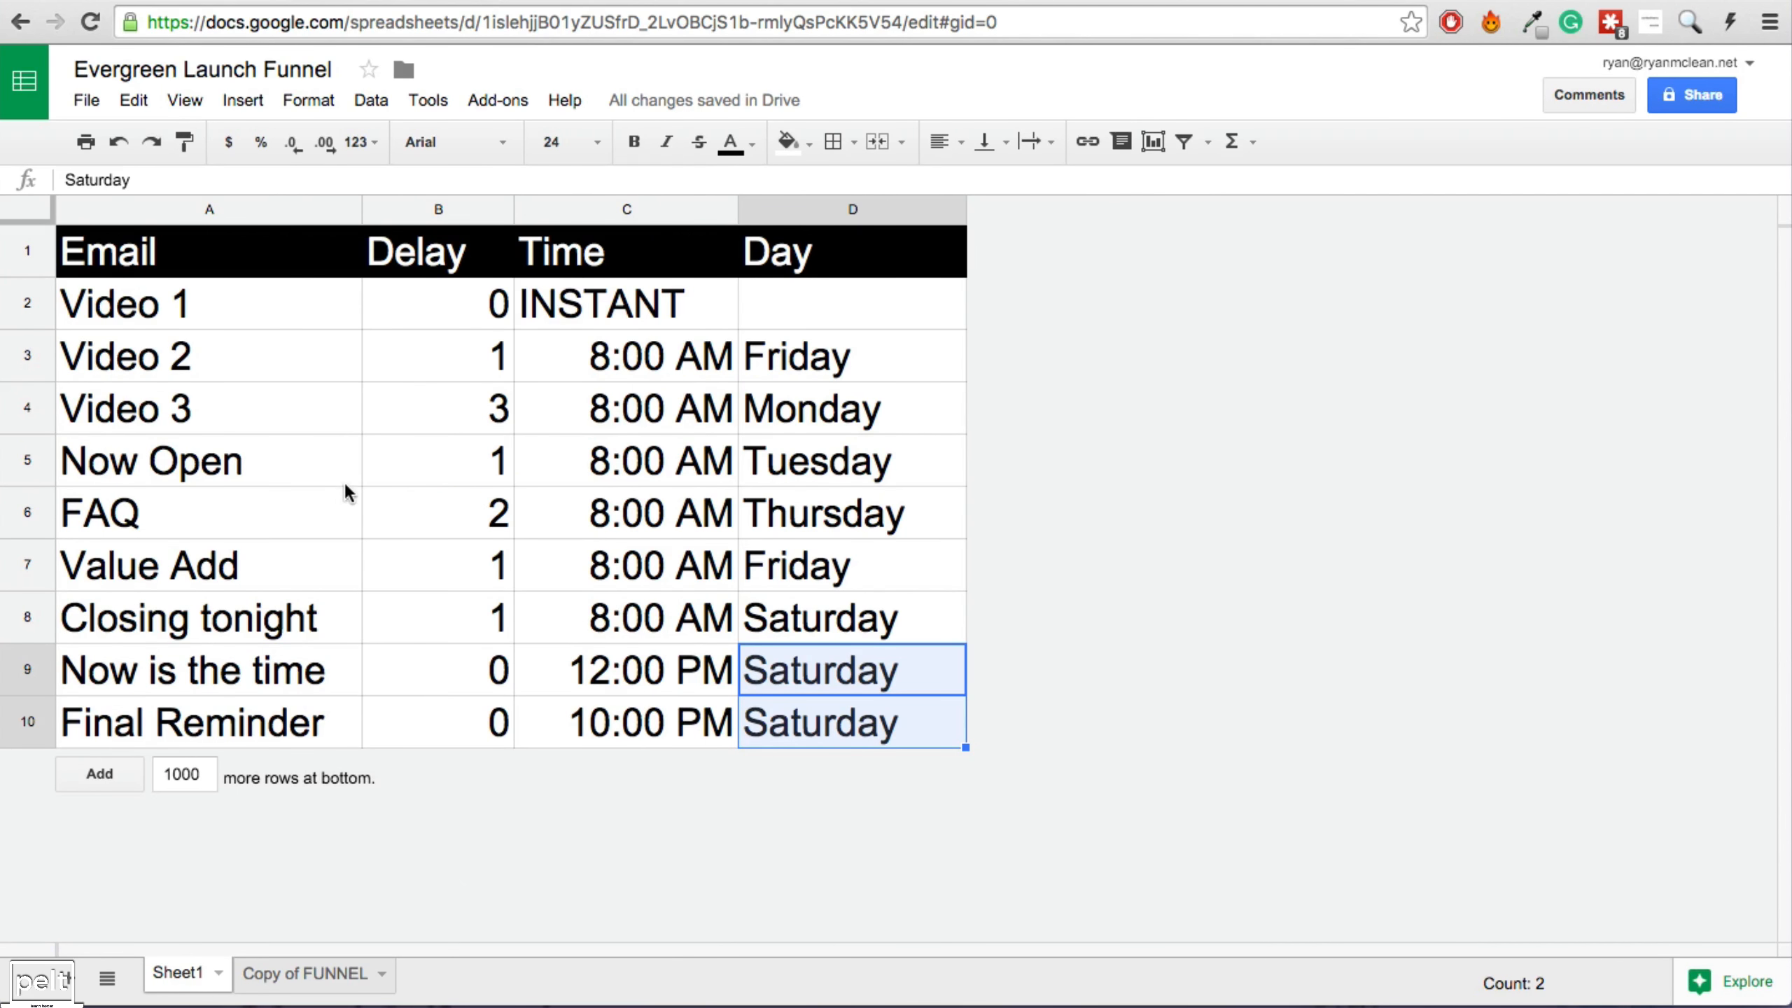
click(841, 498)
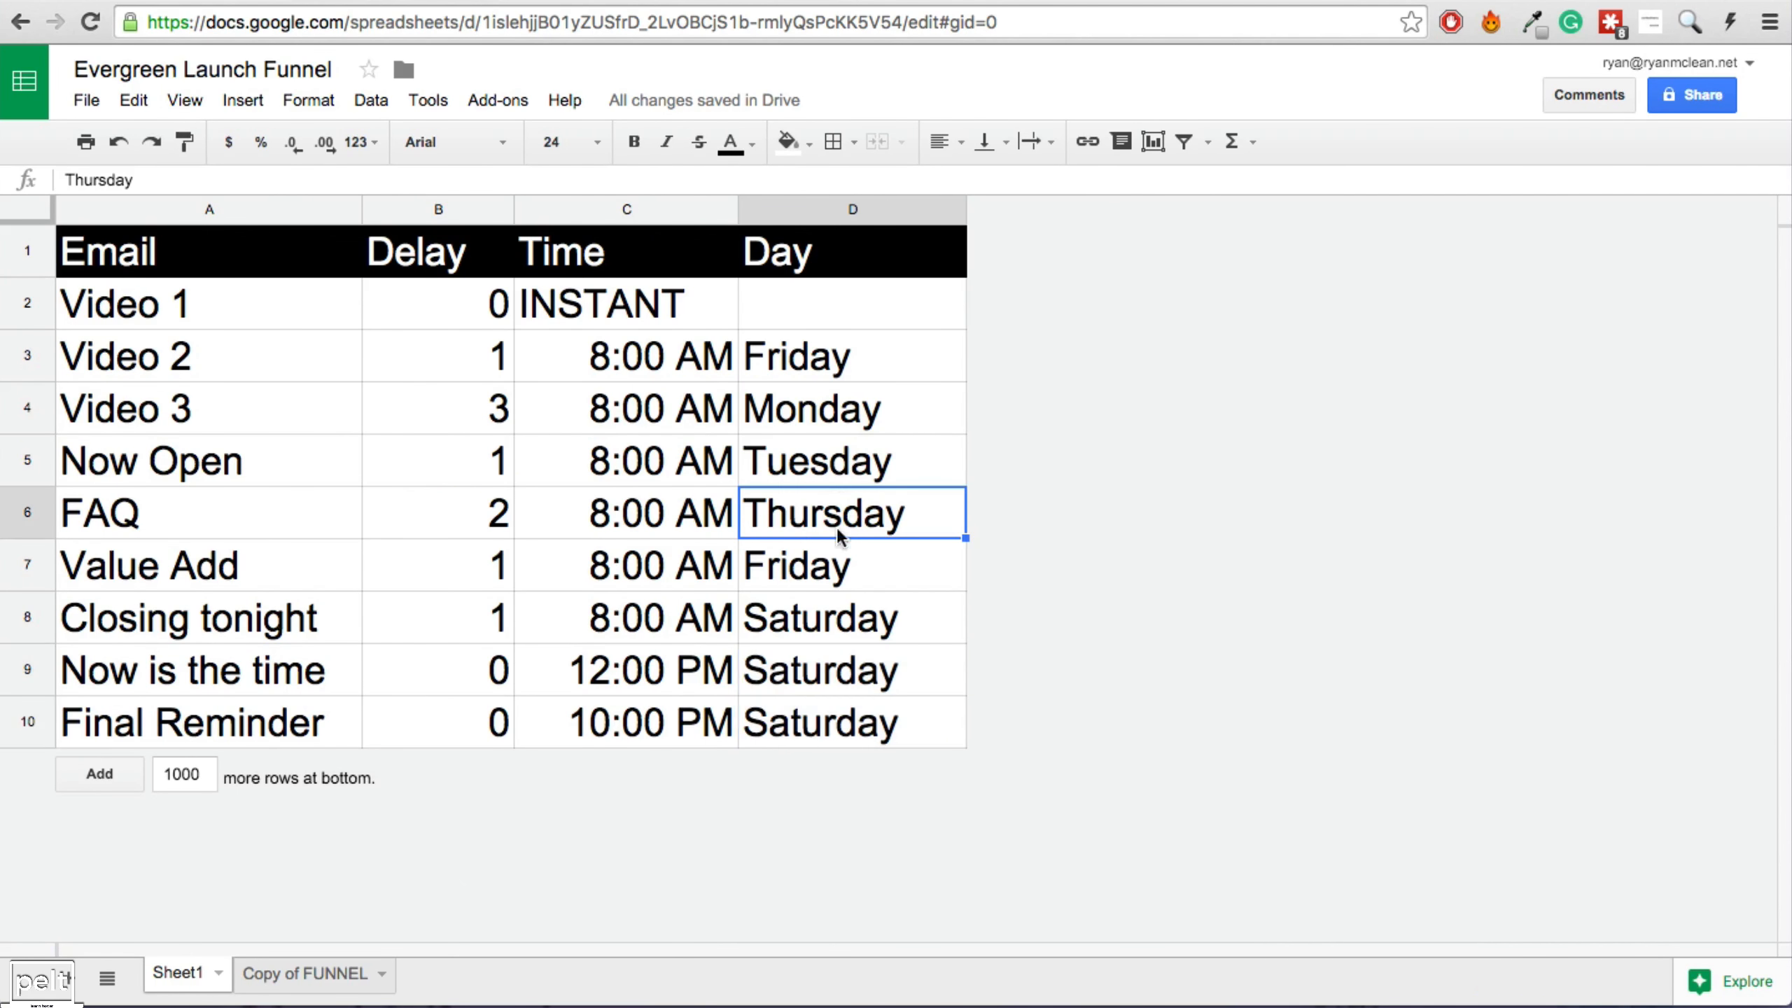
click(790, 466)
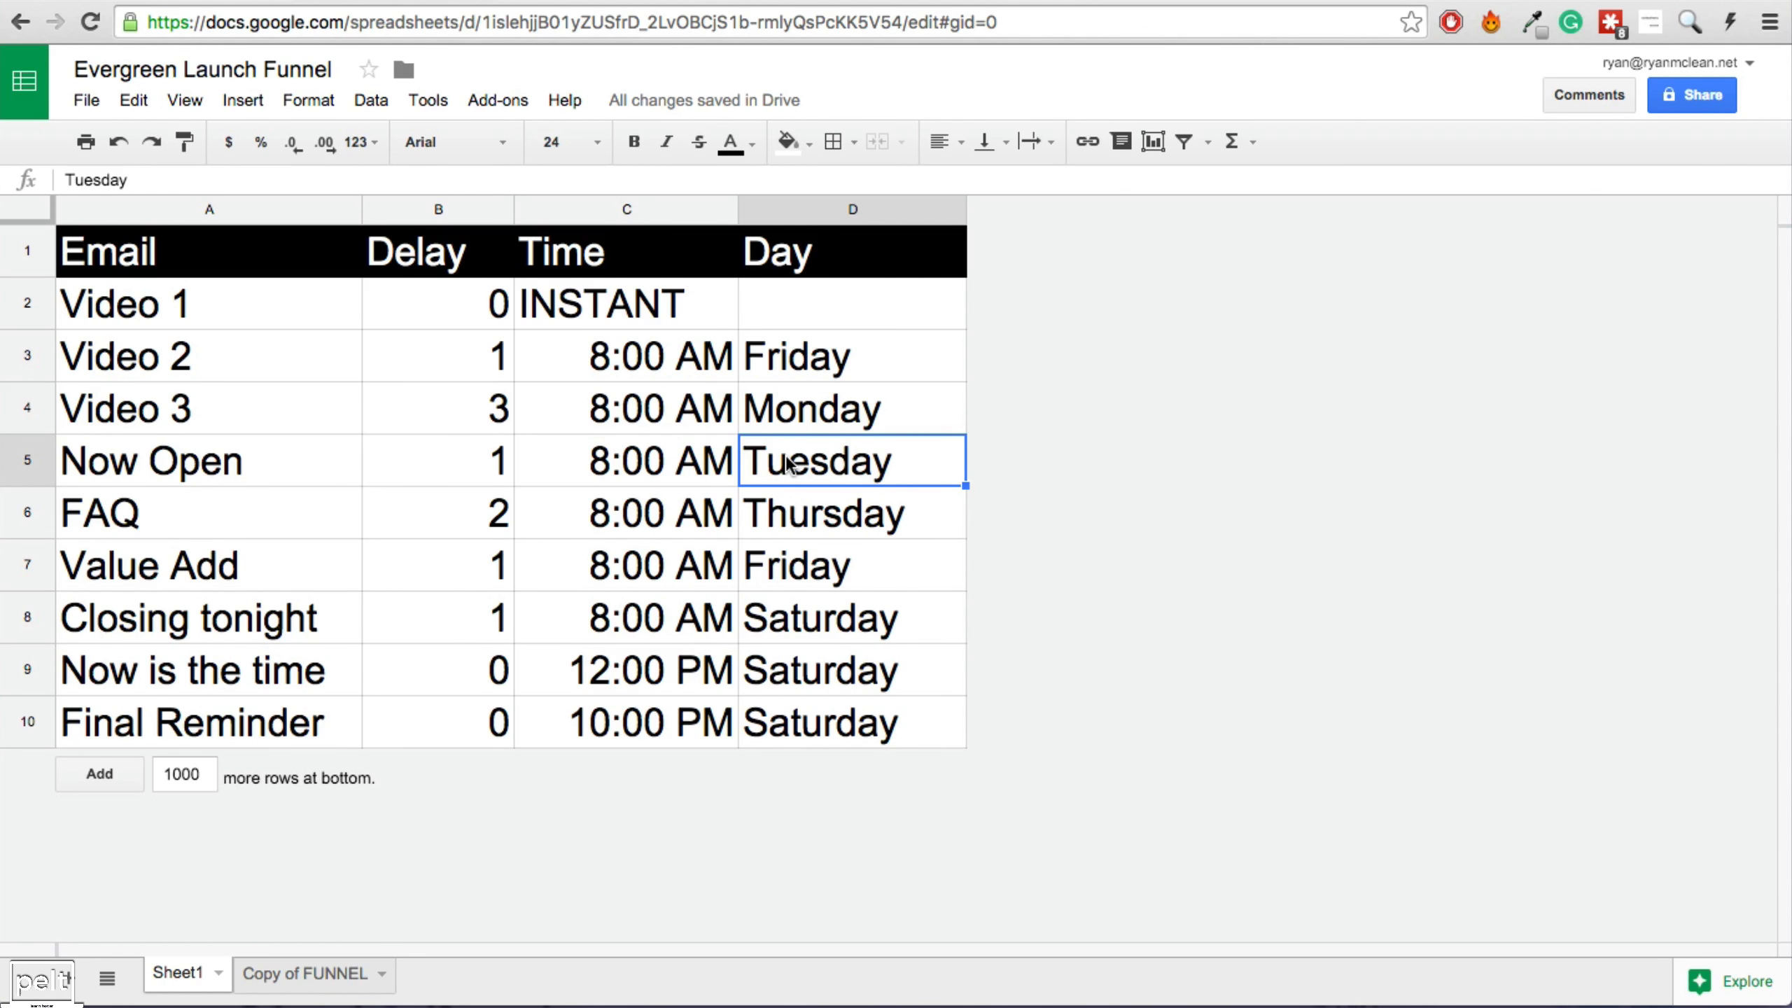
click(831, 724)
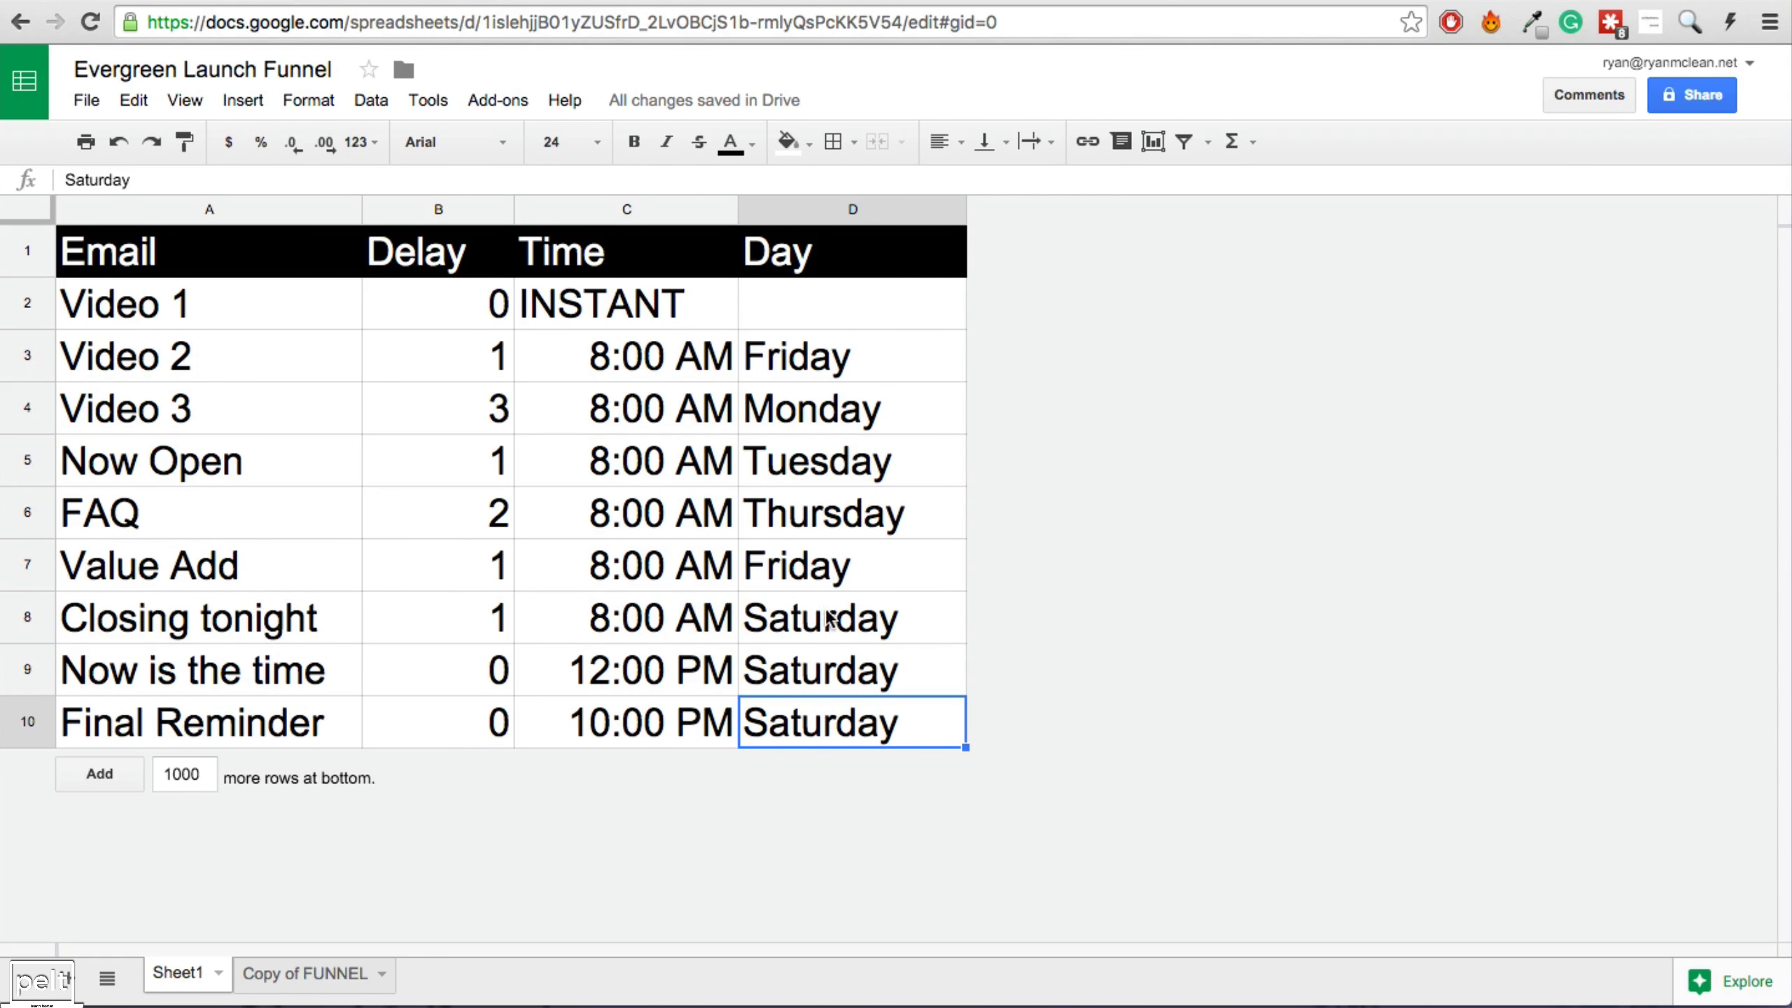
click(788, 478)
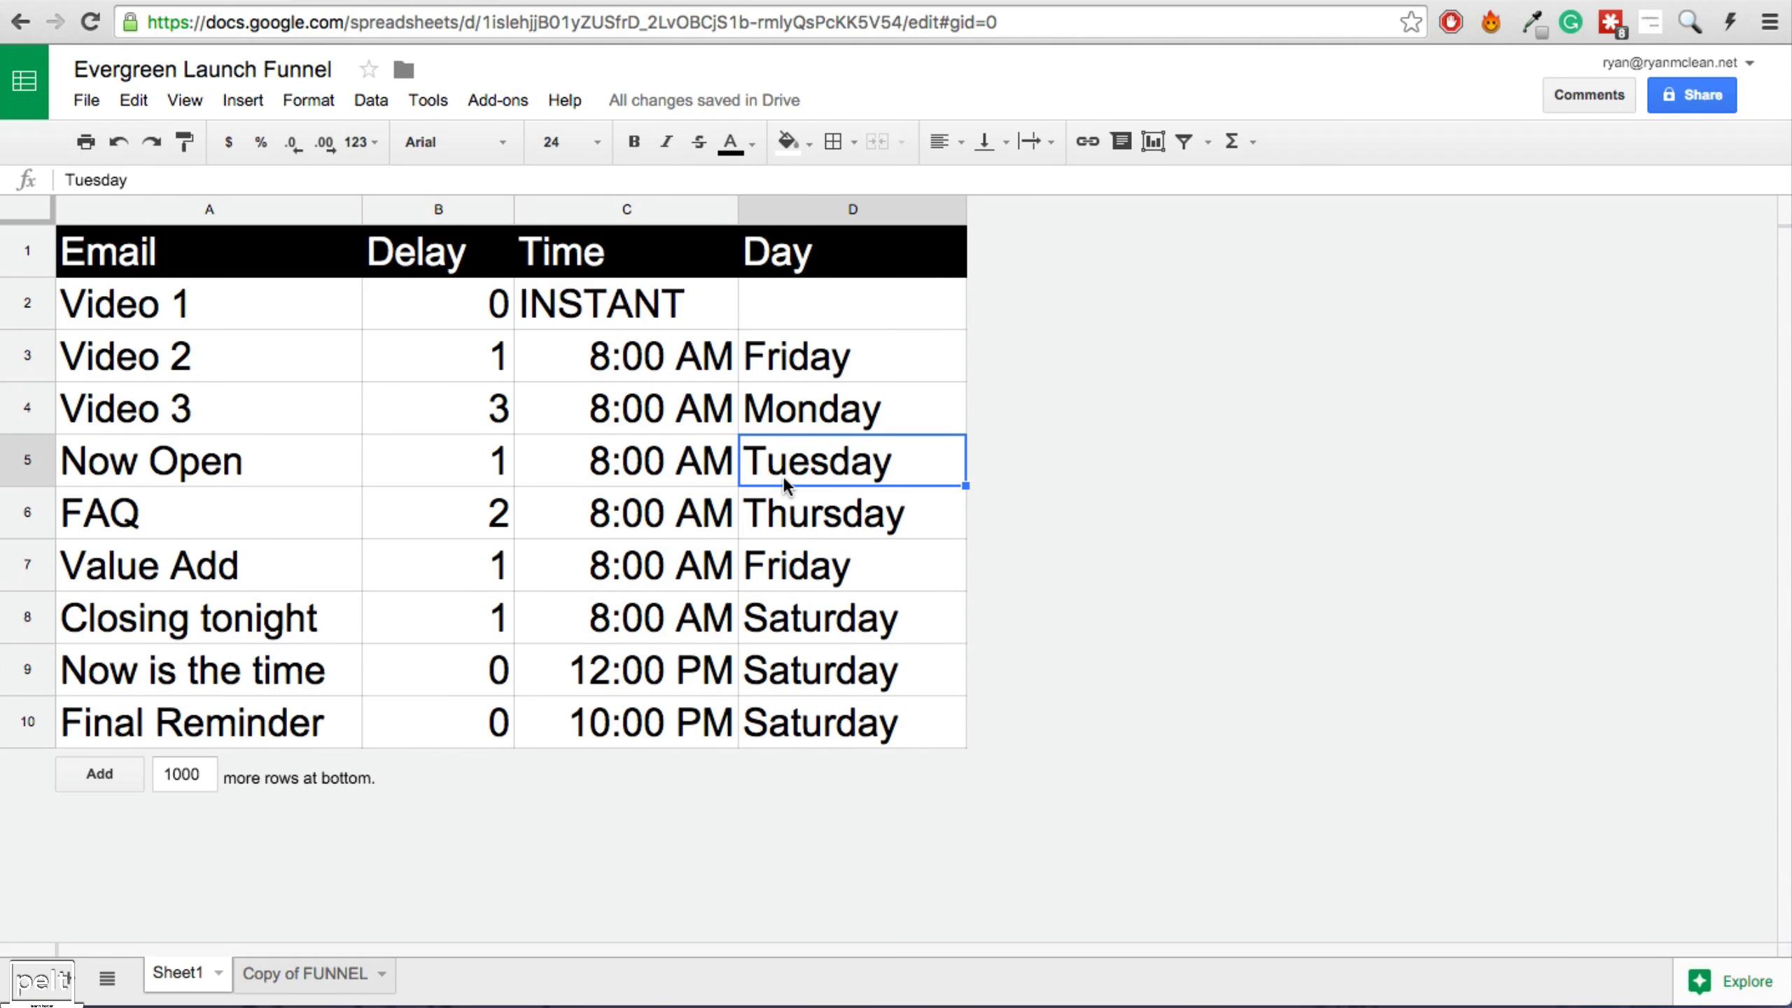
click(335, 974)
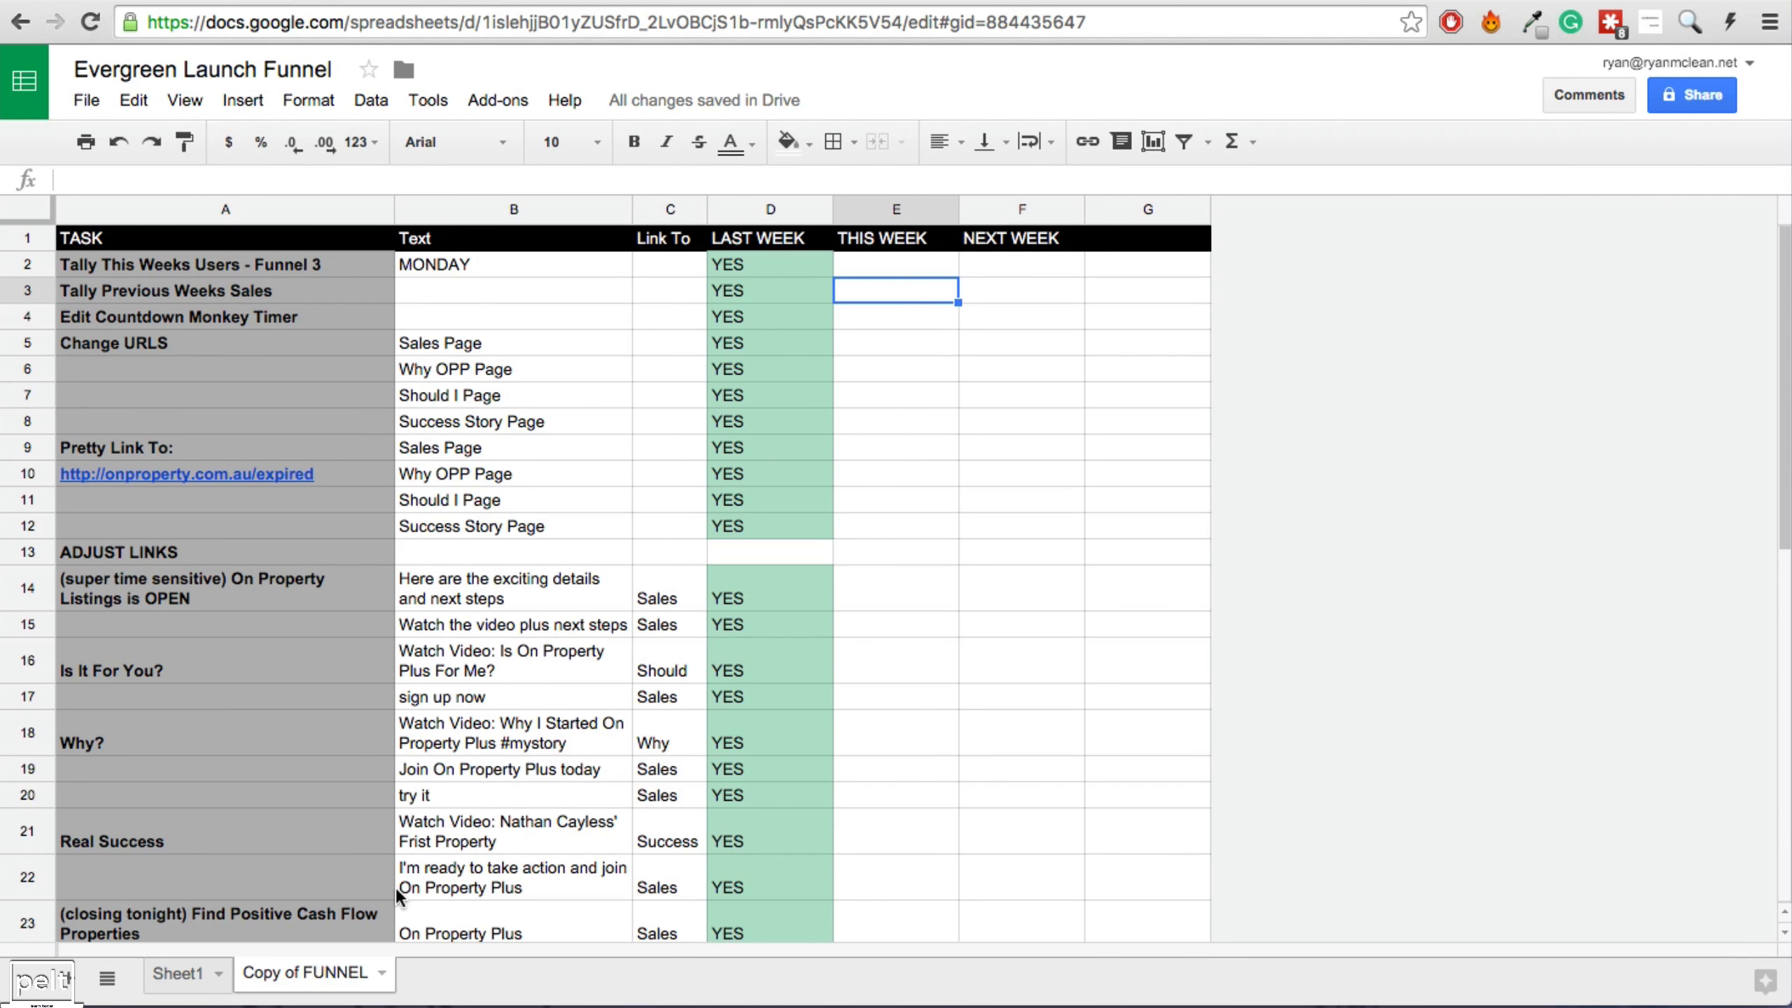
Review the Countdown Monkey Timer, Change URLS and Pretty Link To: tasks in the checklist.
click(118, 312)
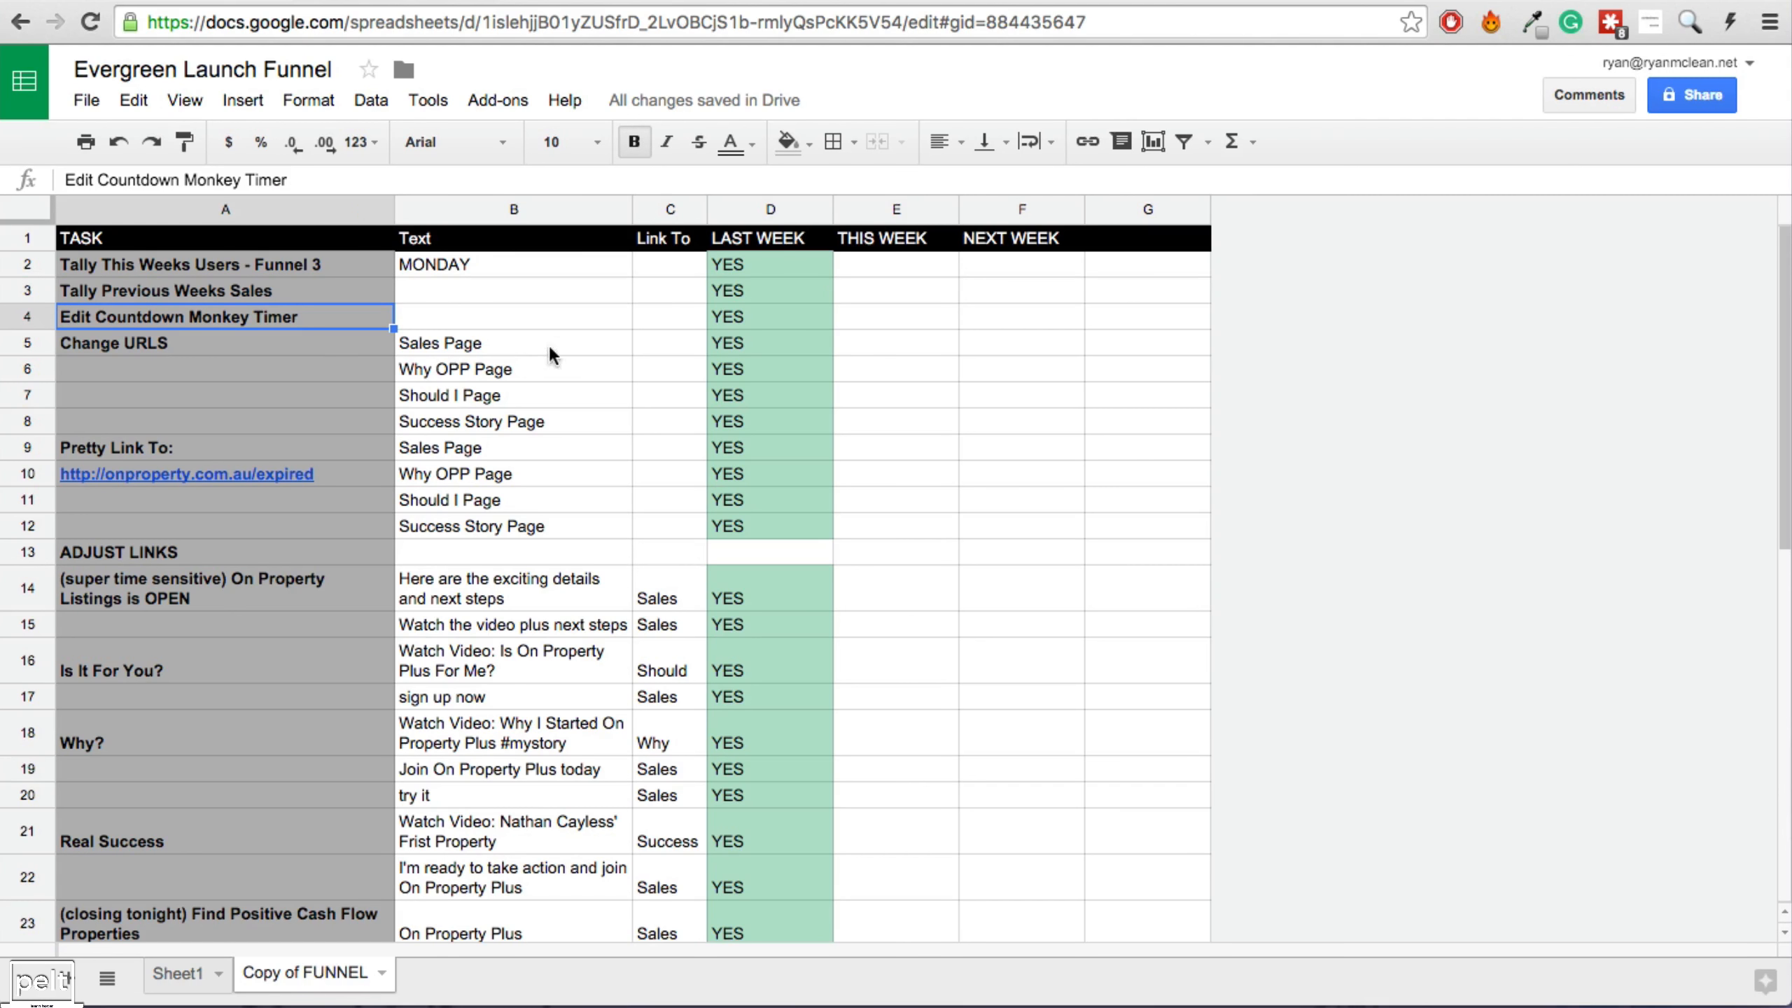
click(164, 344)
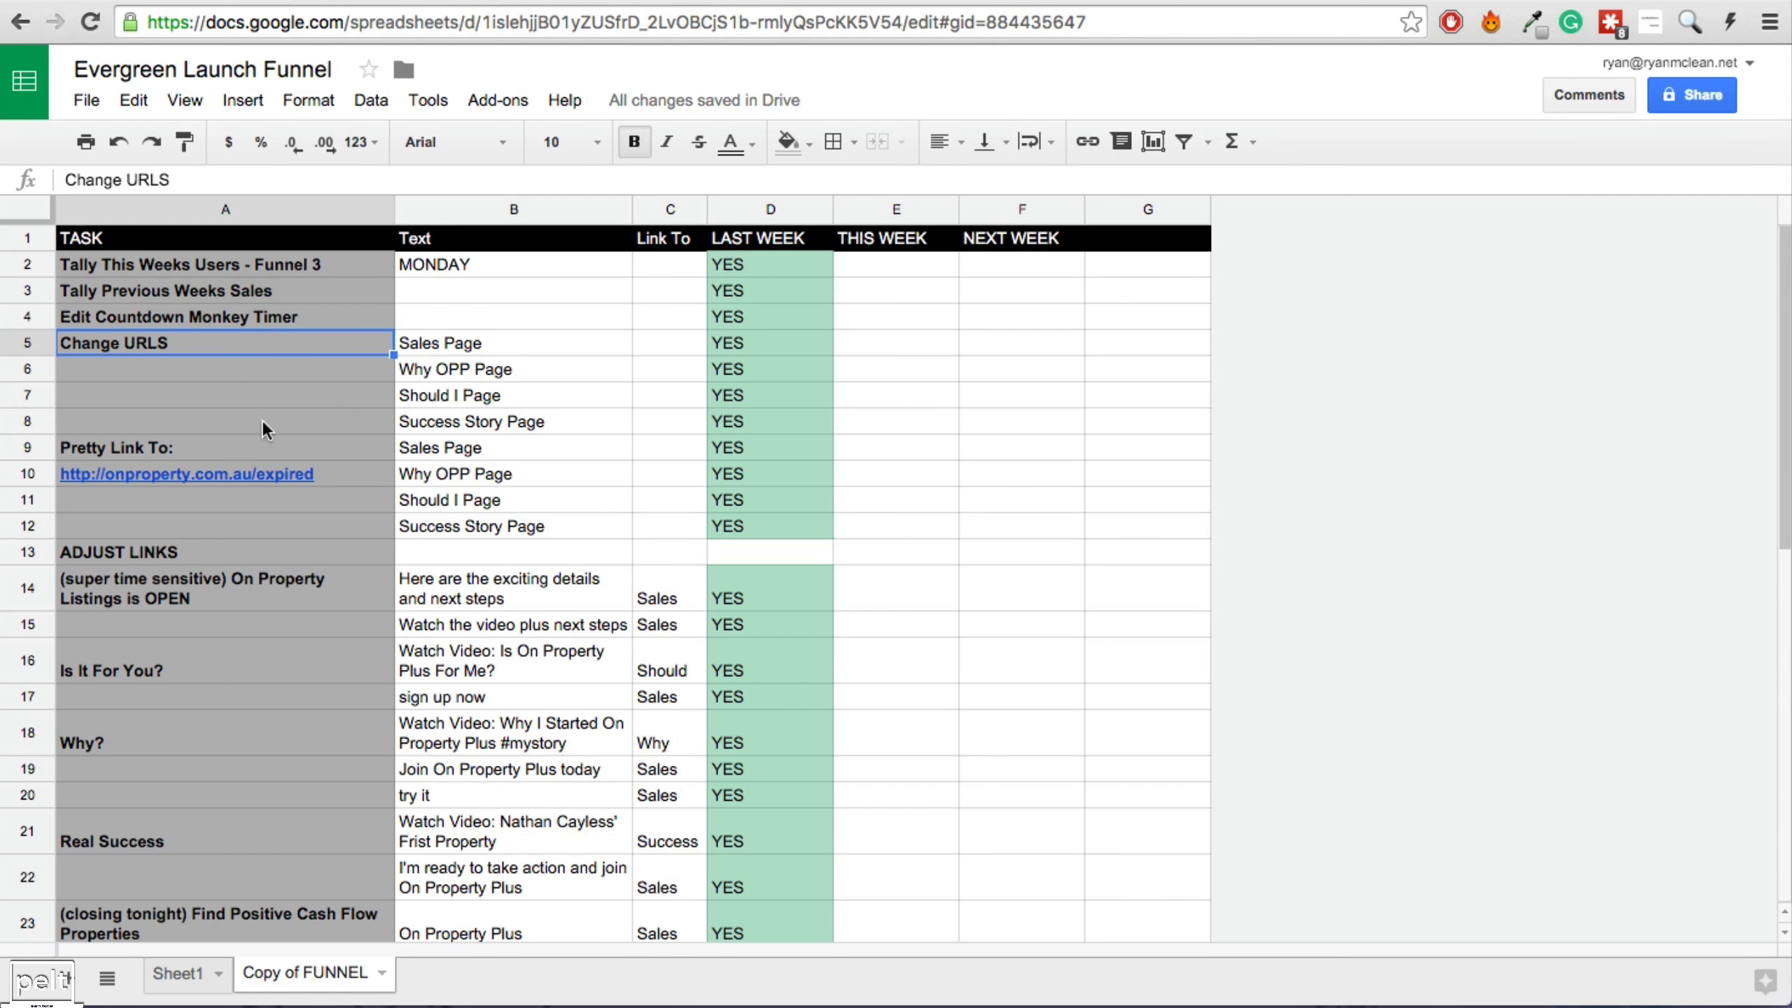
click(258, 447)
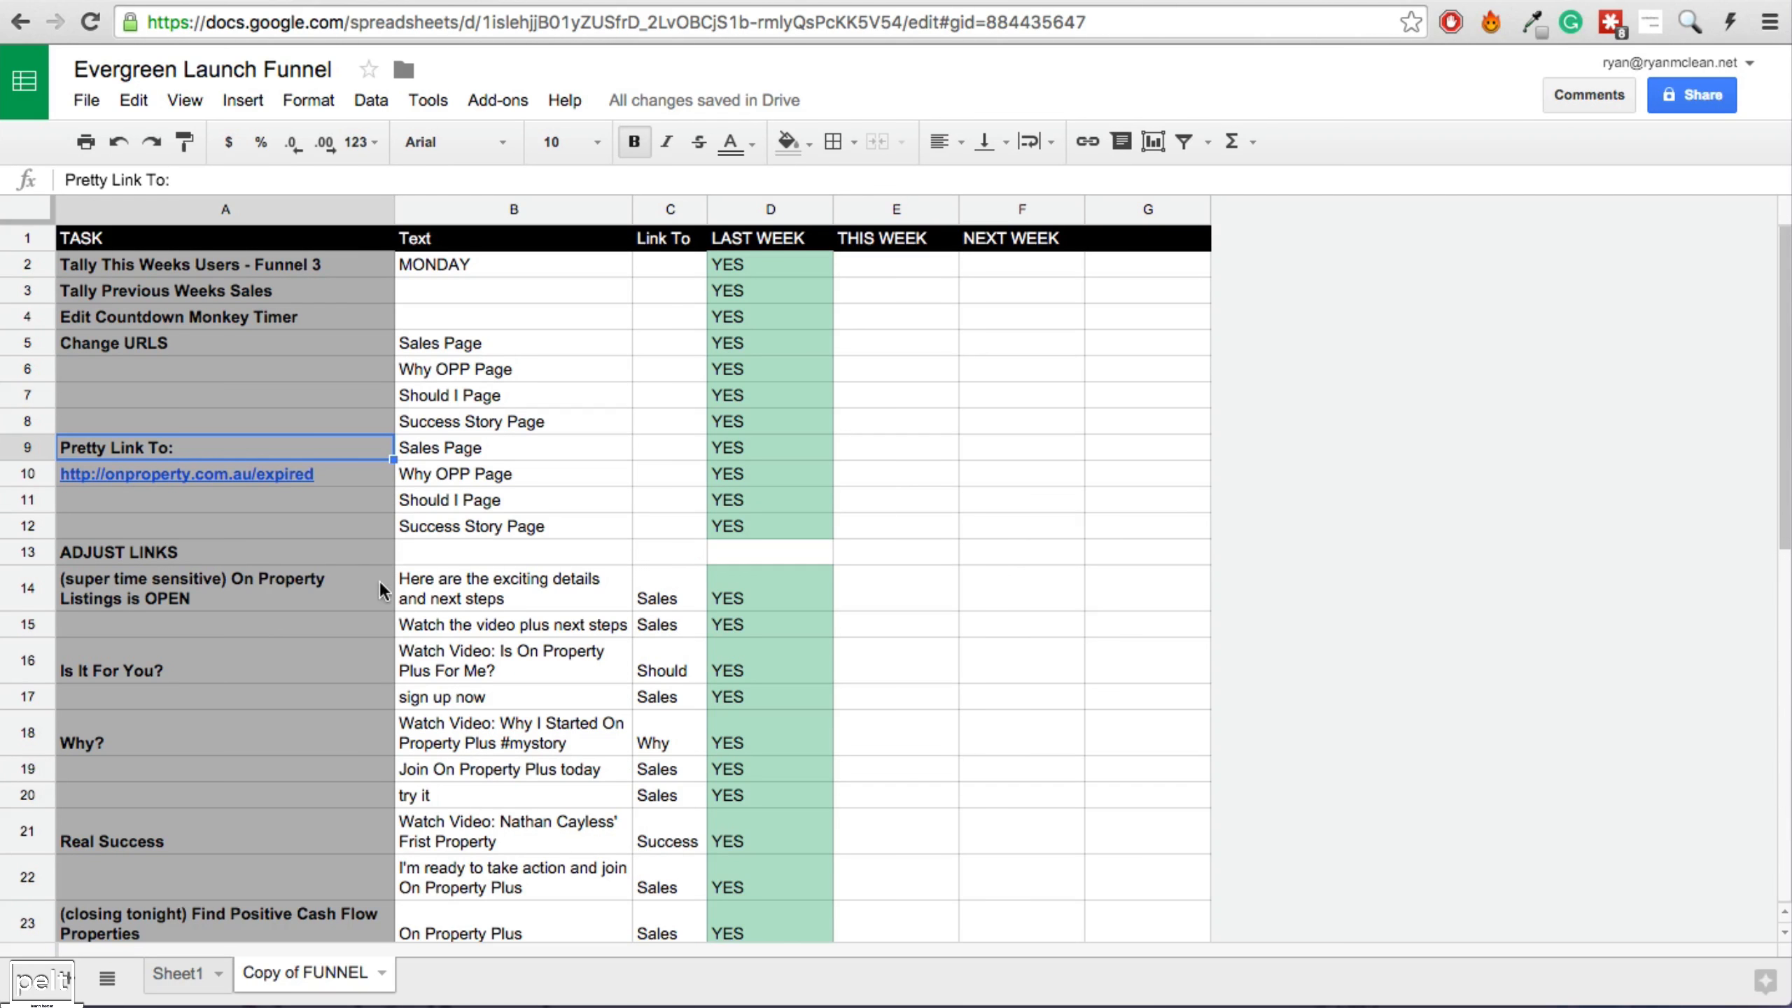
scroll(379, 583, down, 3)
scroll(459, 613, down, 5)
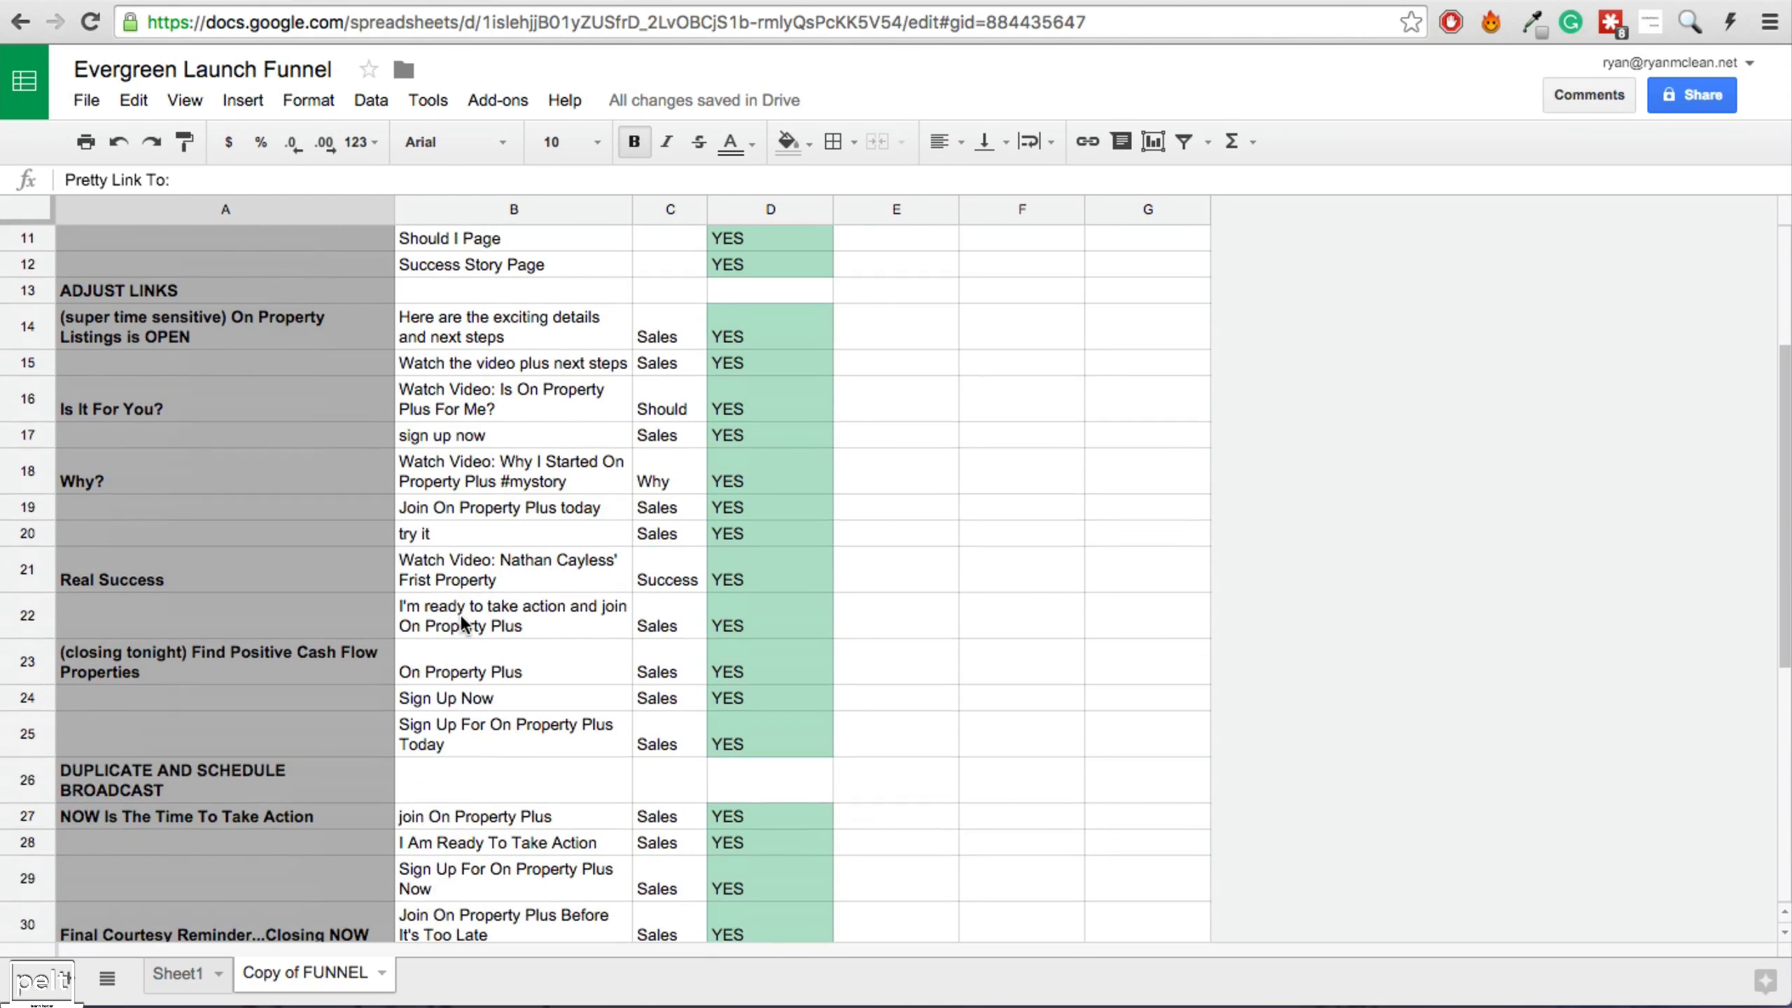
scroll(459, 613, up, 8)
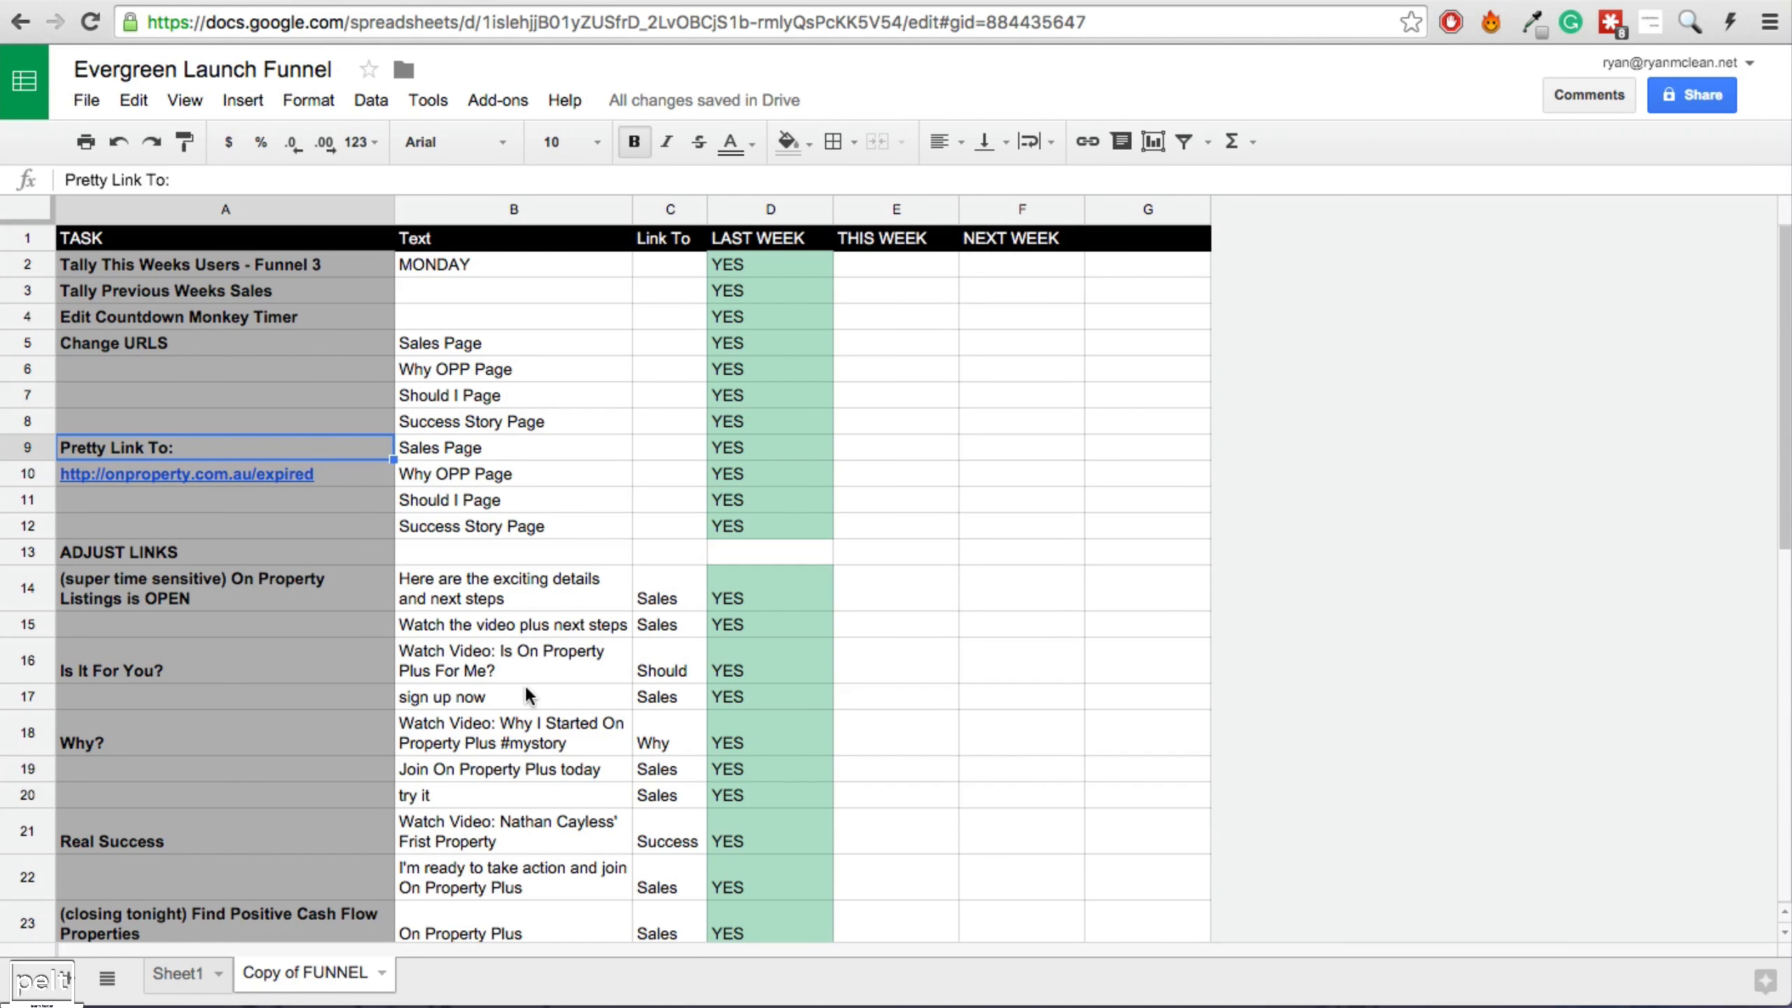
Enter YES in E4 for this week, then clear it again.
click(875, 319)
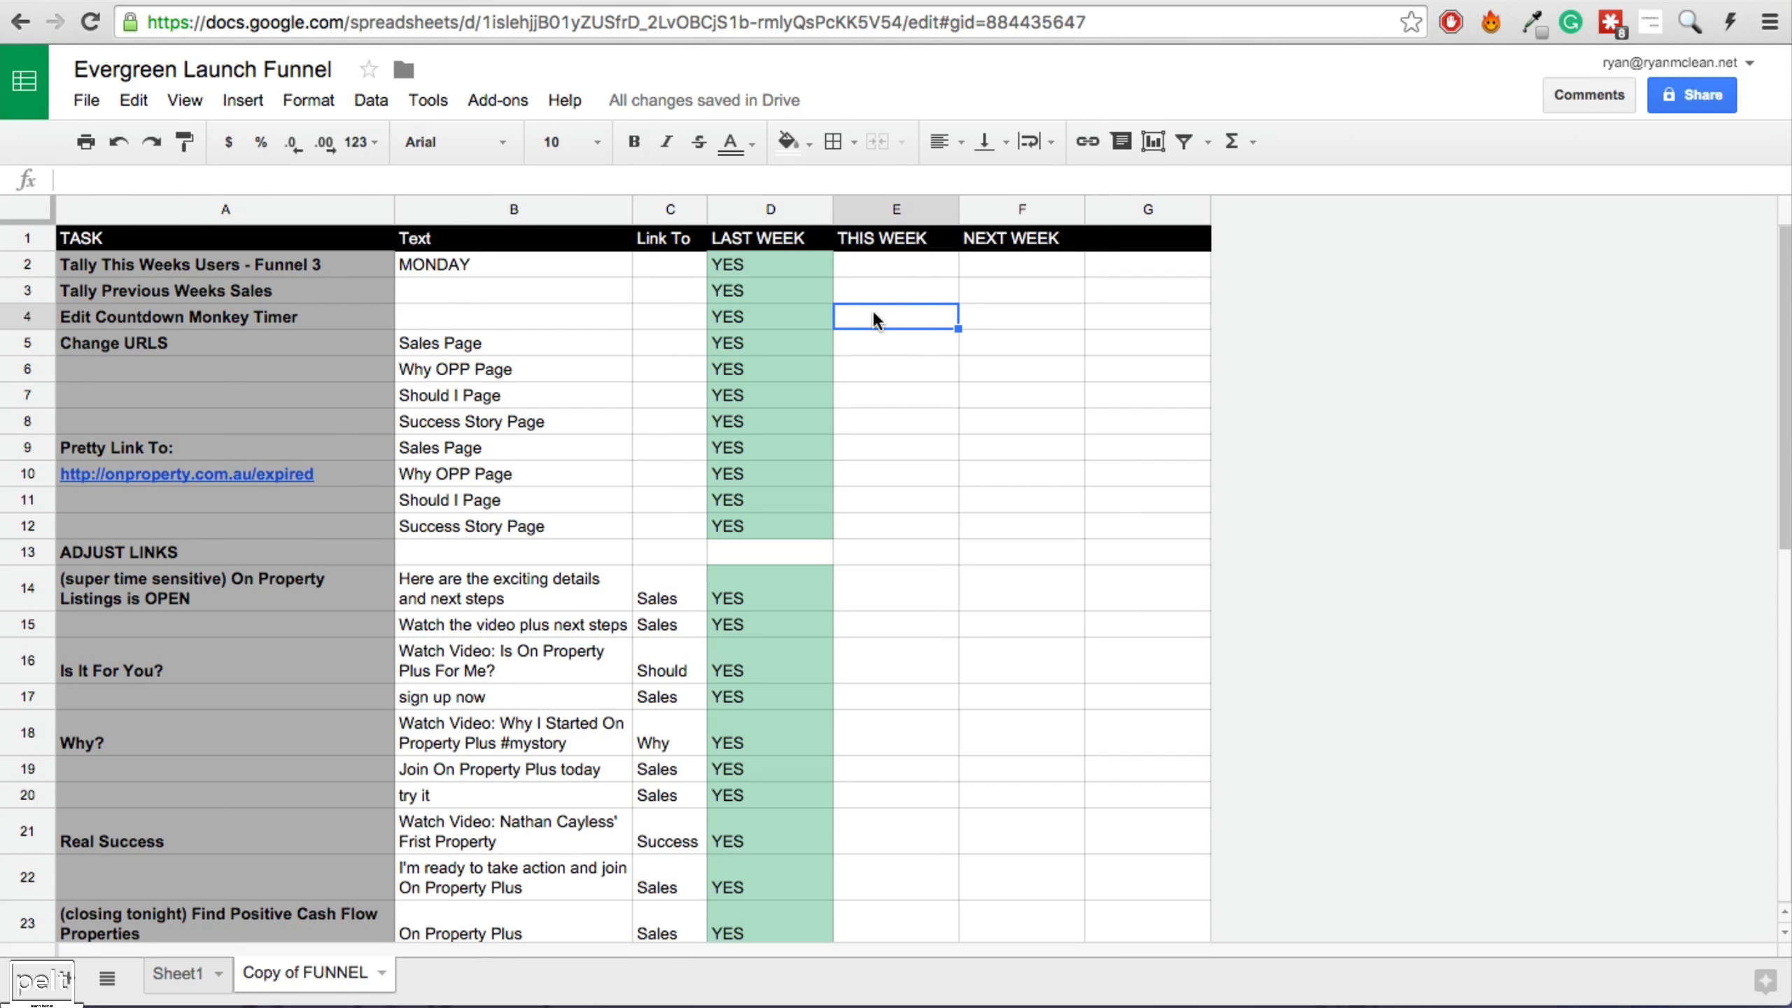
text(YES)
key(Return)
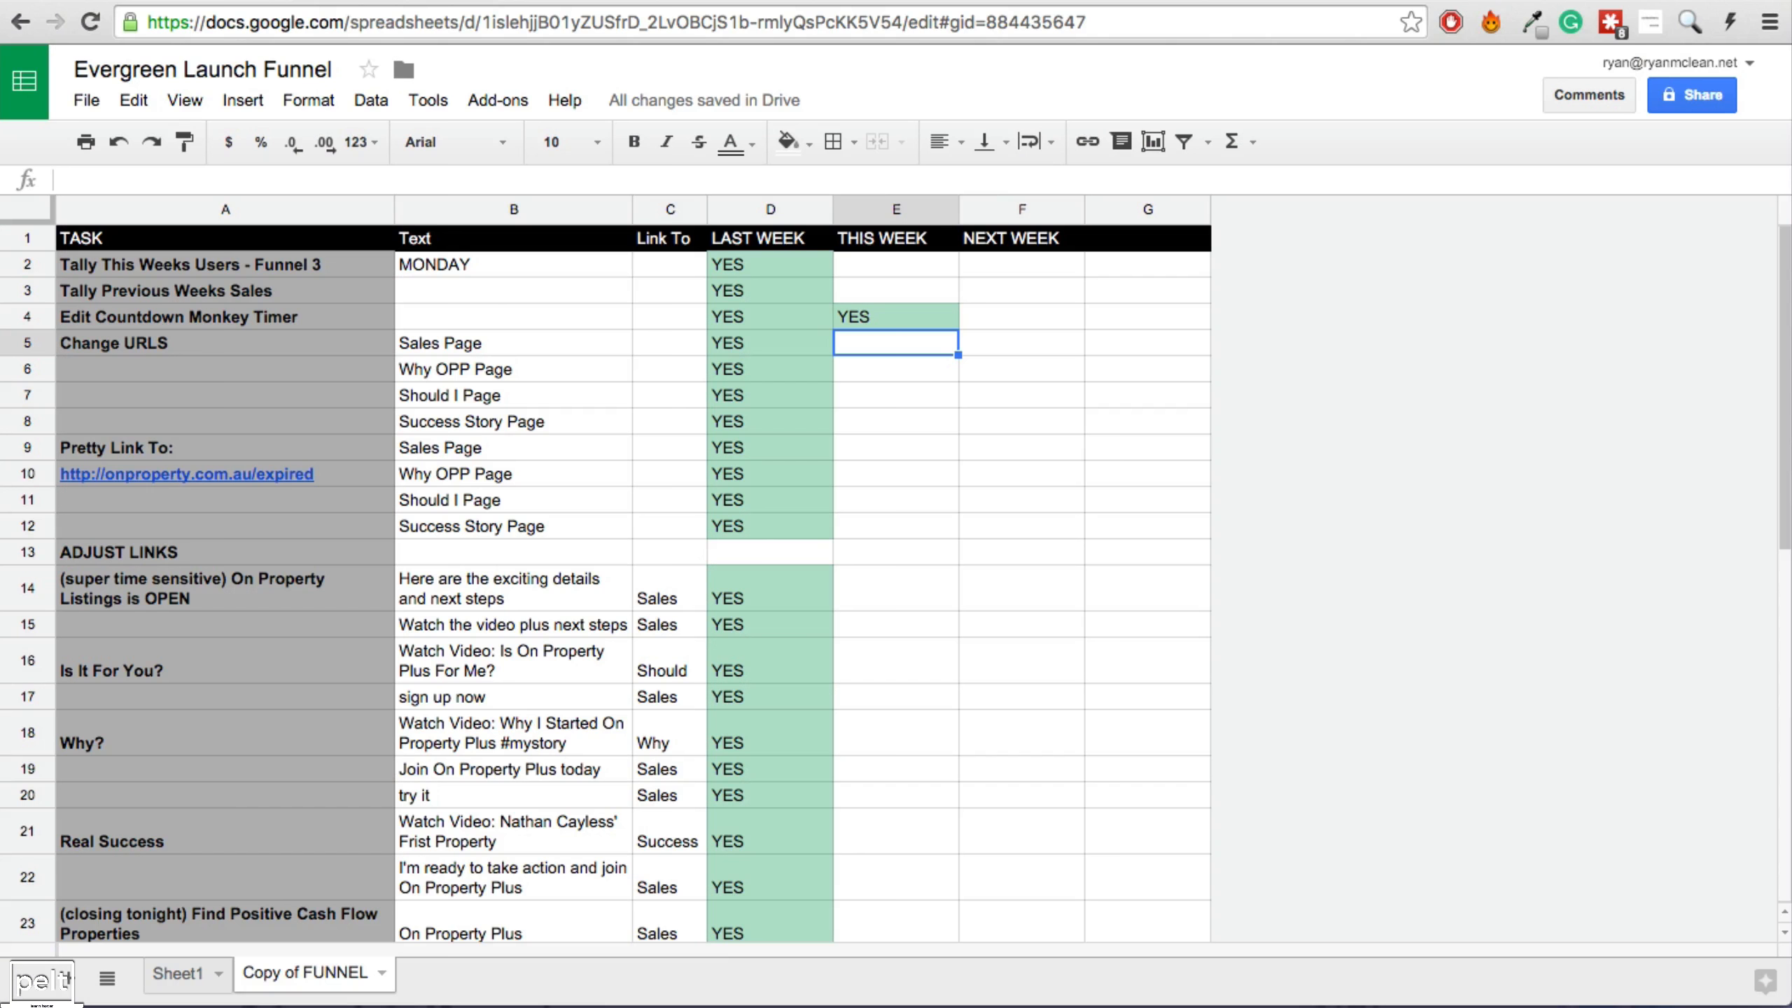
click(874, 316)
key(Delete)
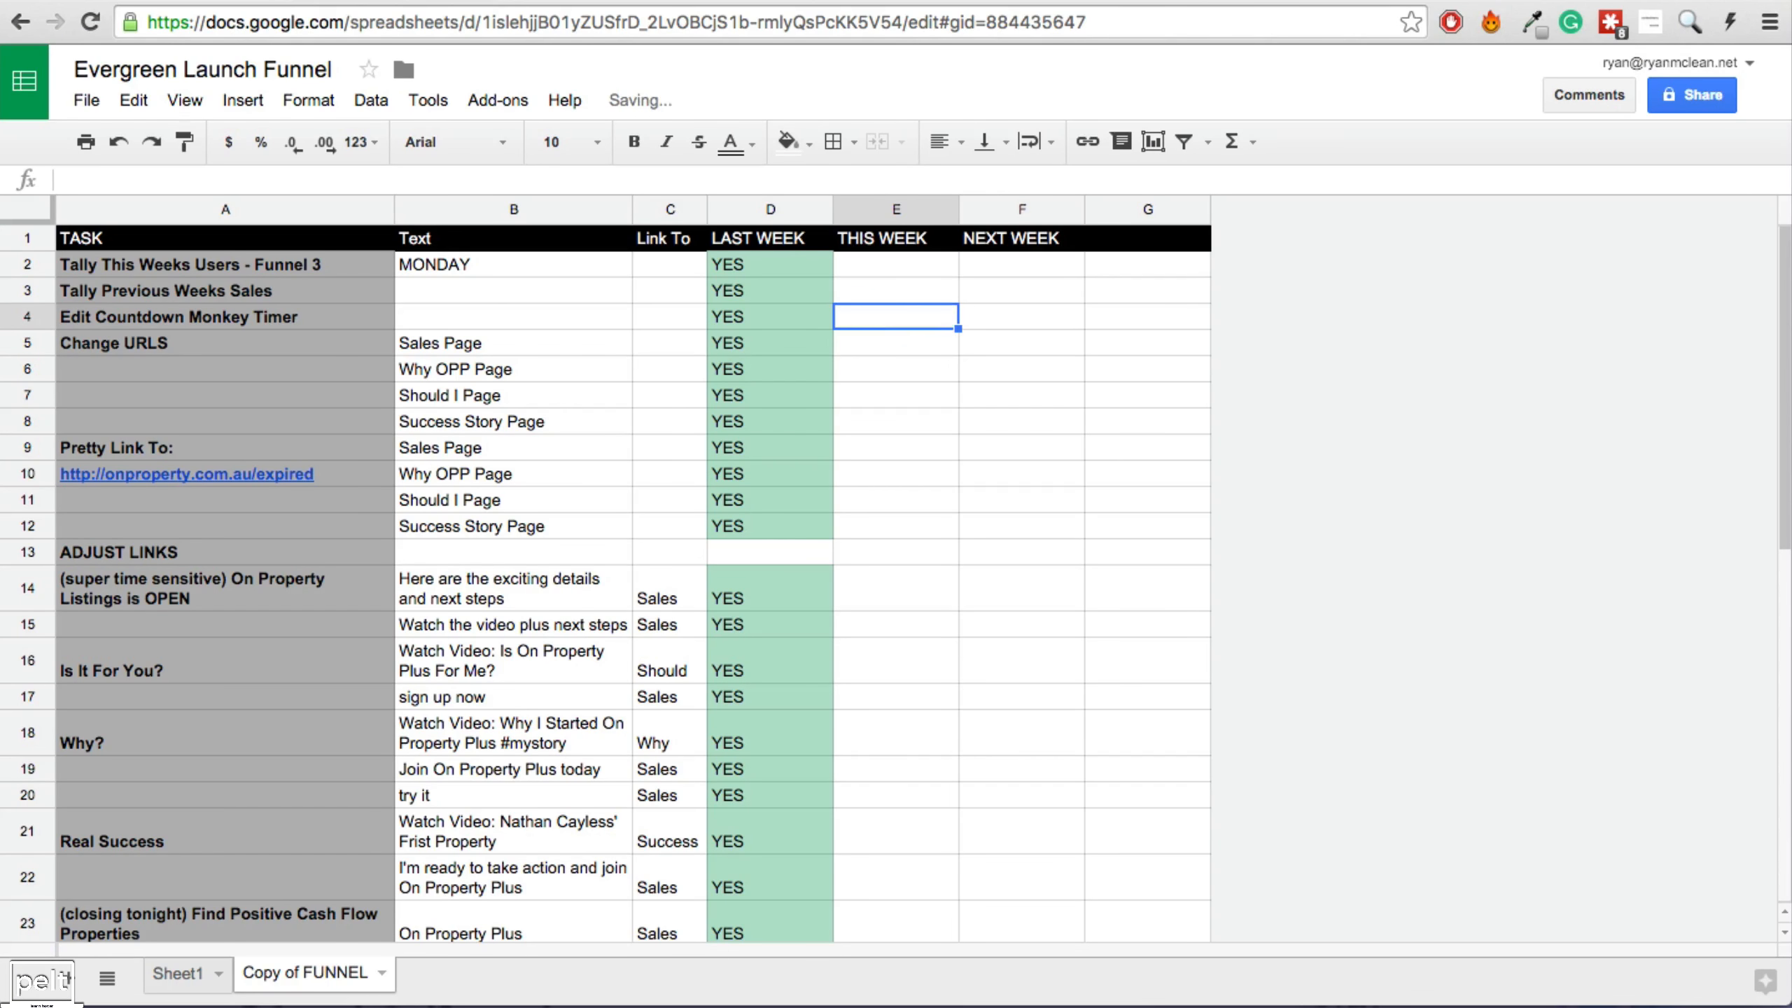
click(880, 383)
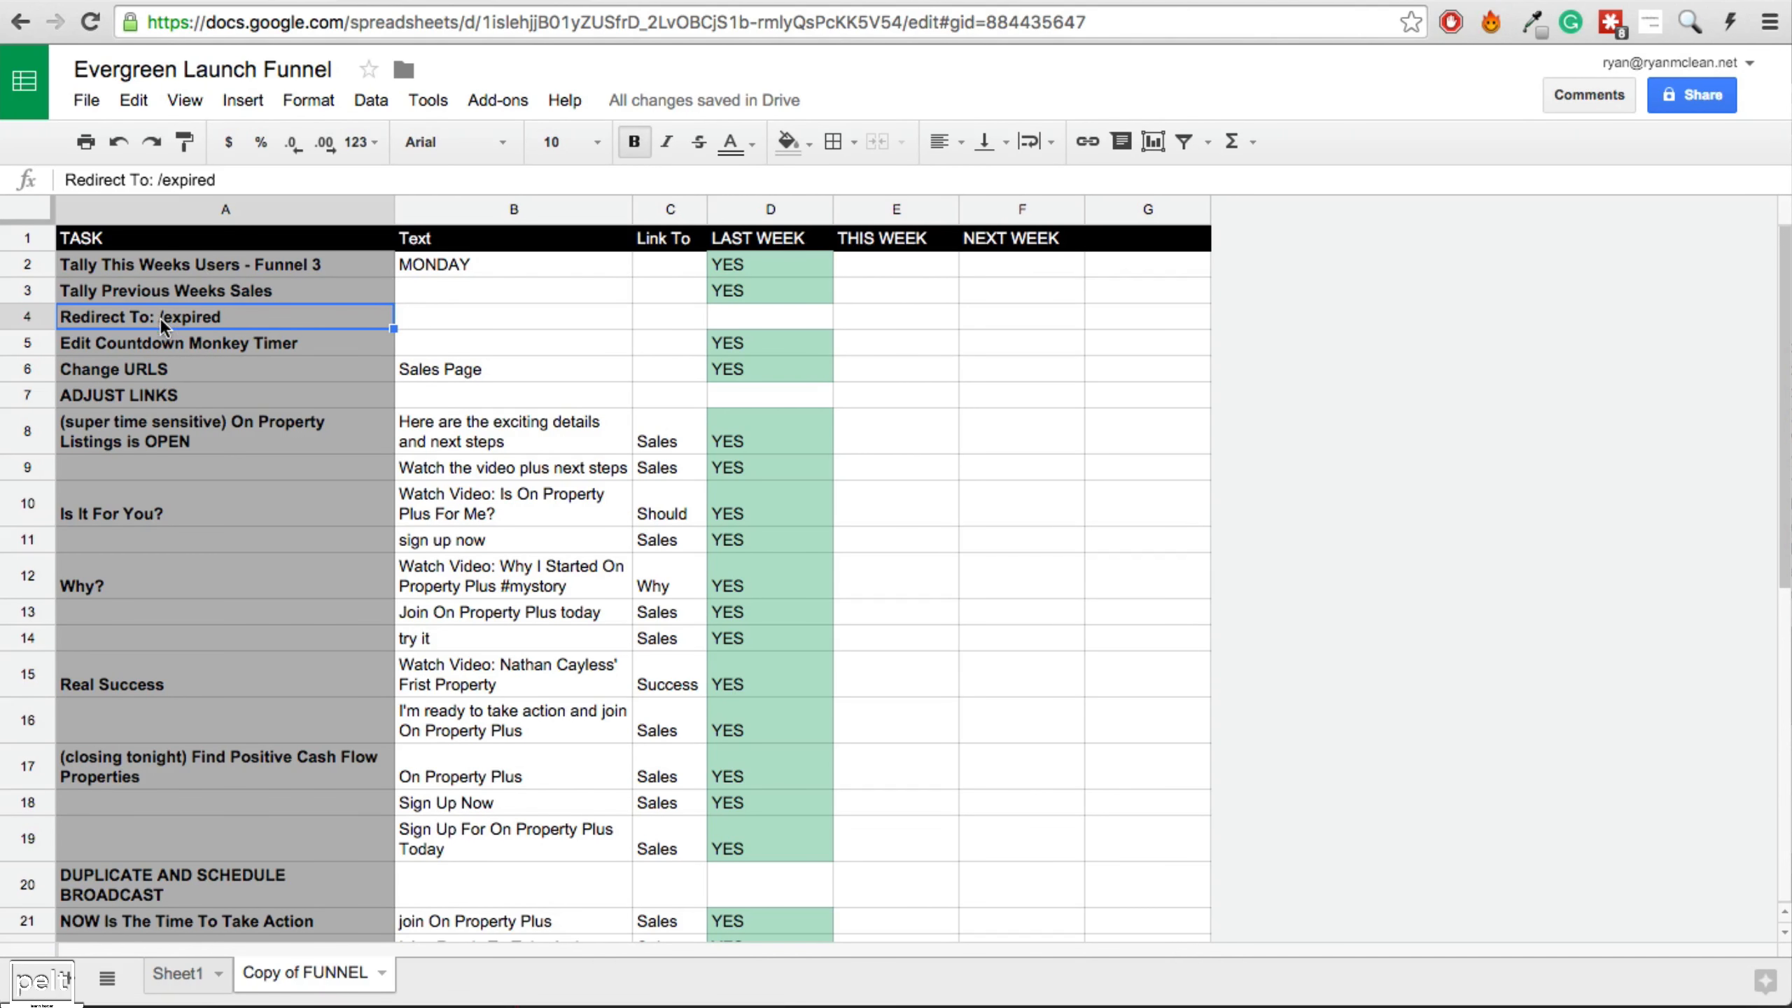
click(910, 1)
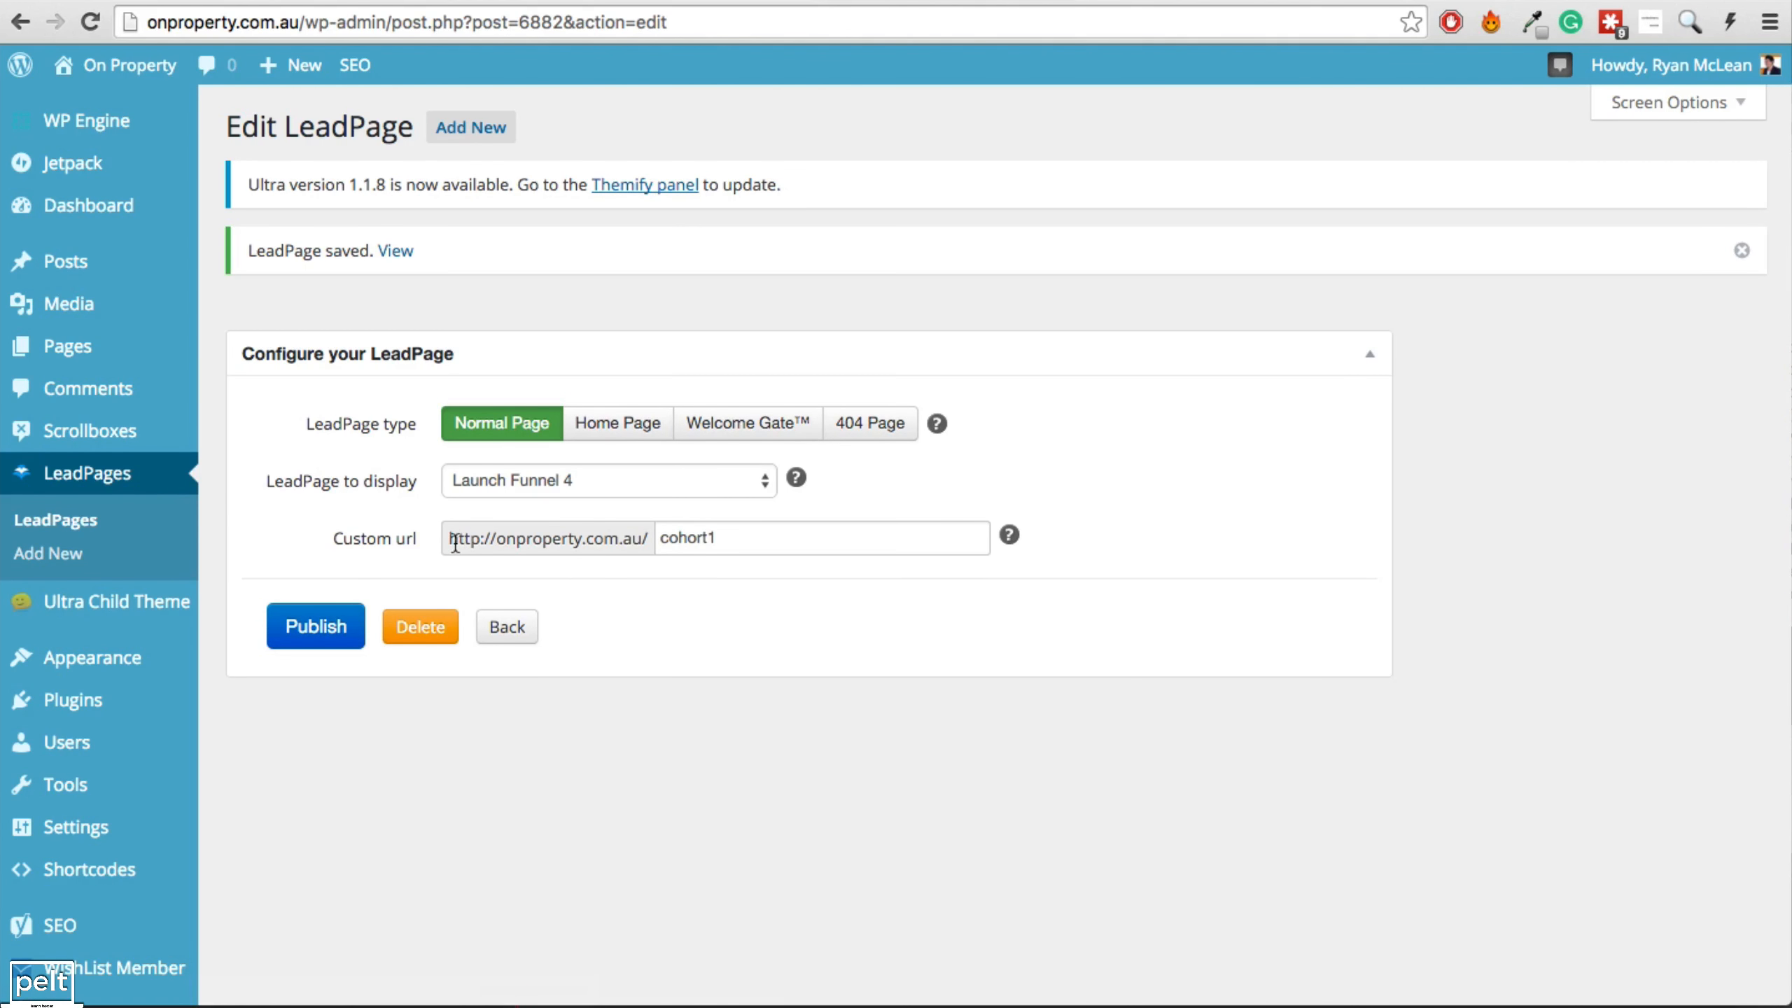
Test the onproperty.com.au/cohort1 address in a new browser tab.
drag(450, 544, 714, 540)
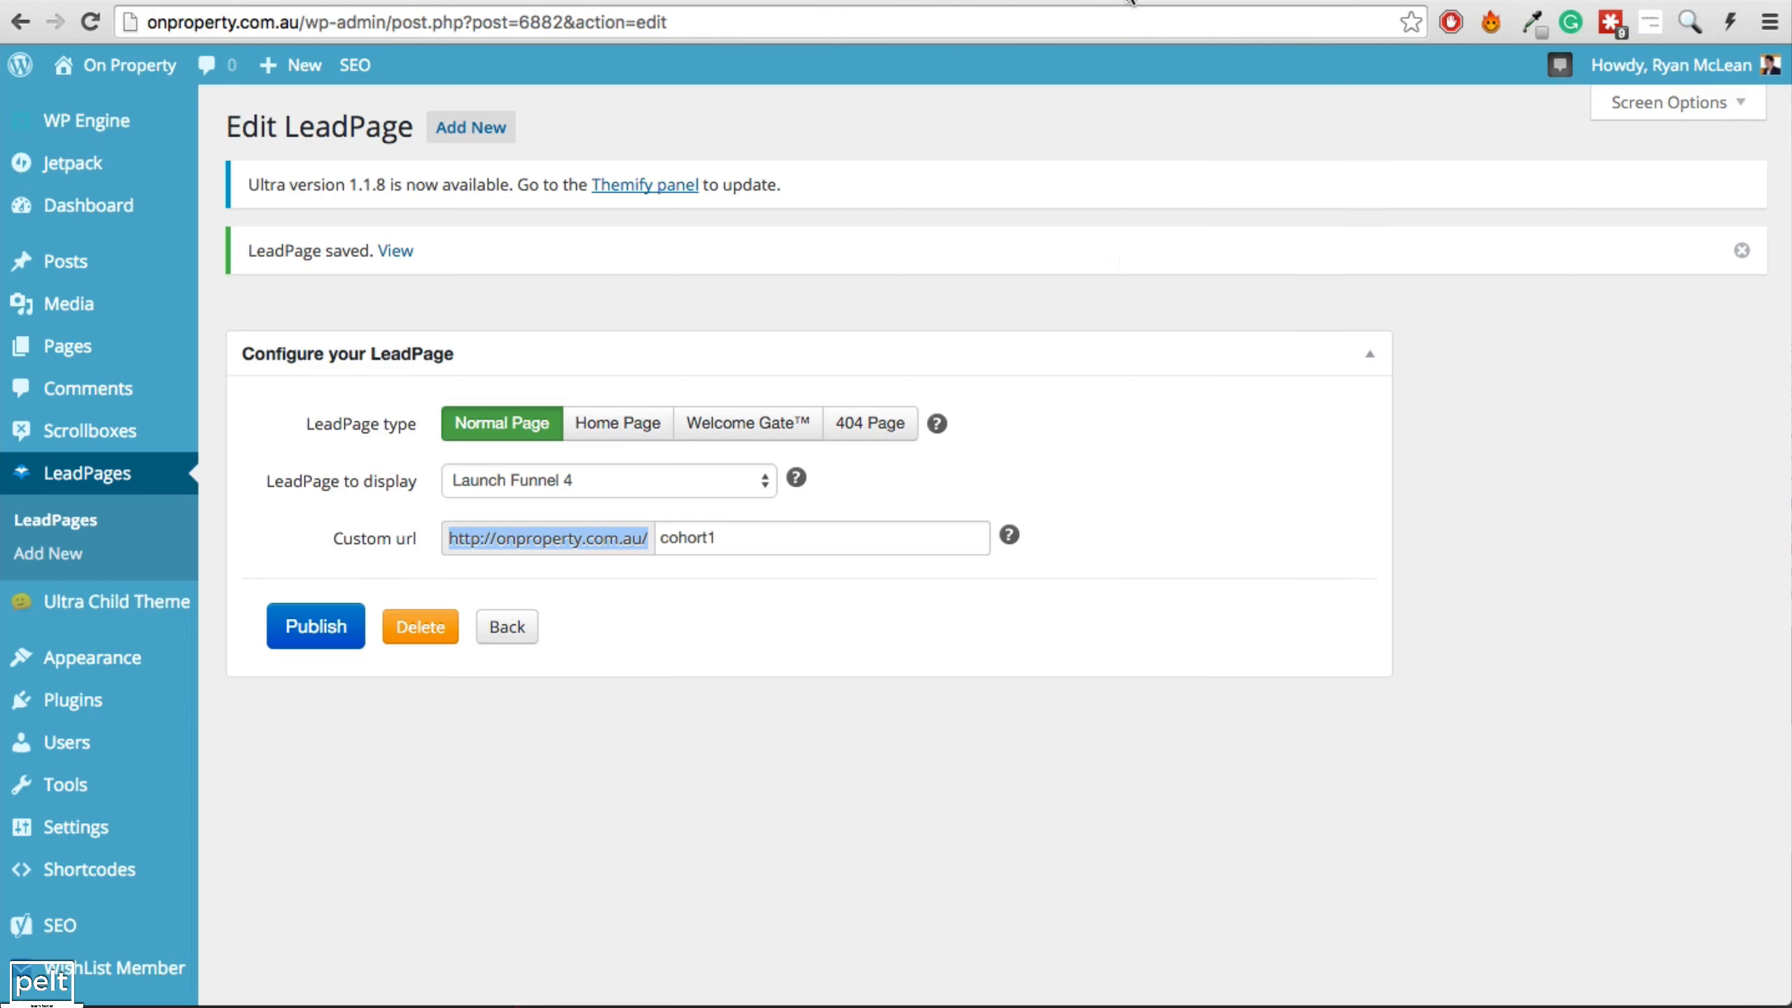
click(1098, 2)
text(onproperty.com.au)
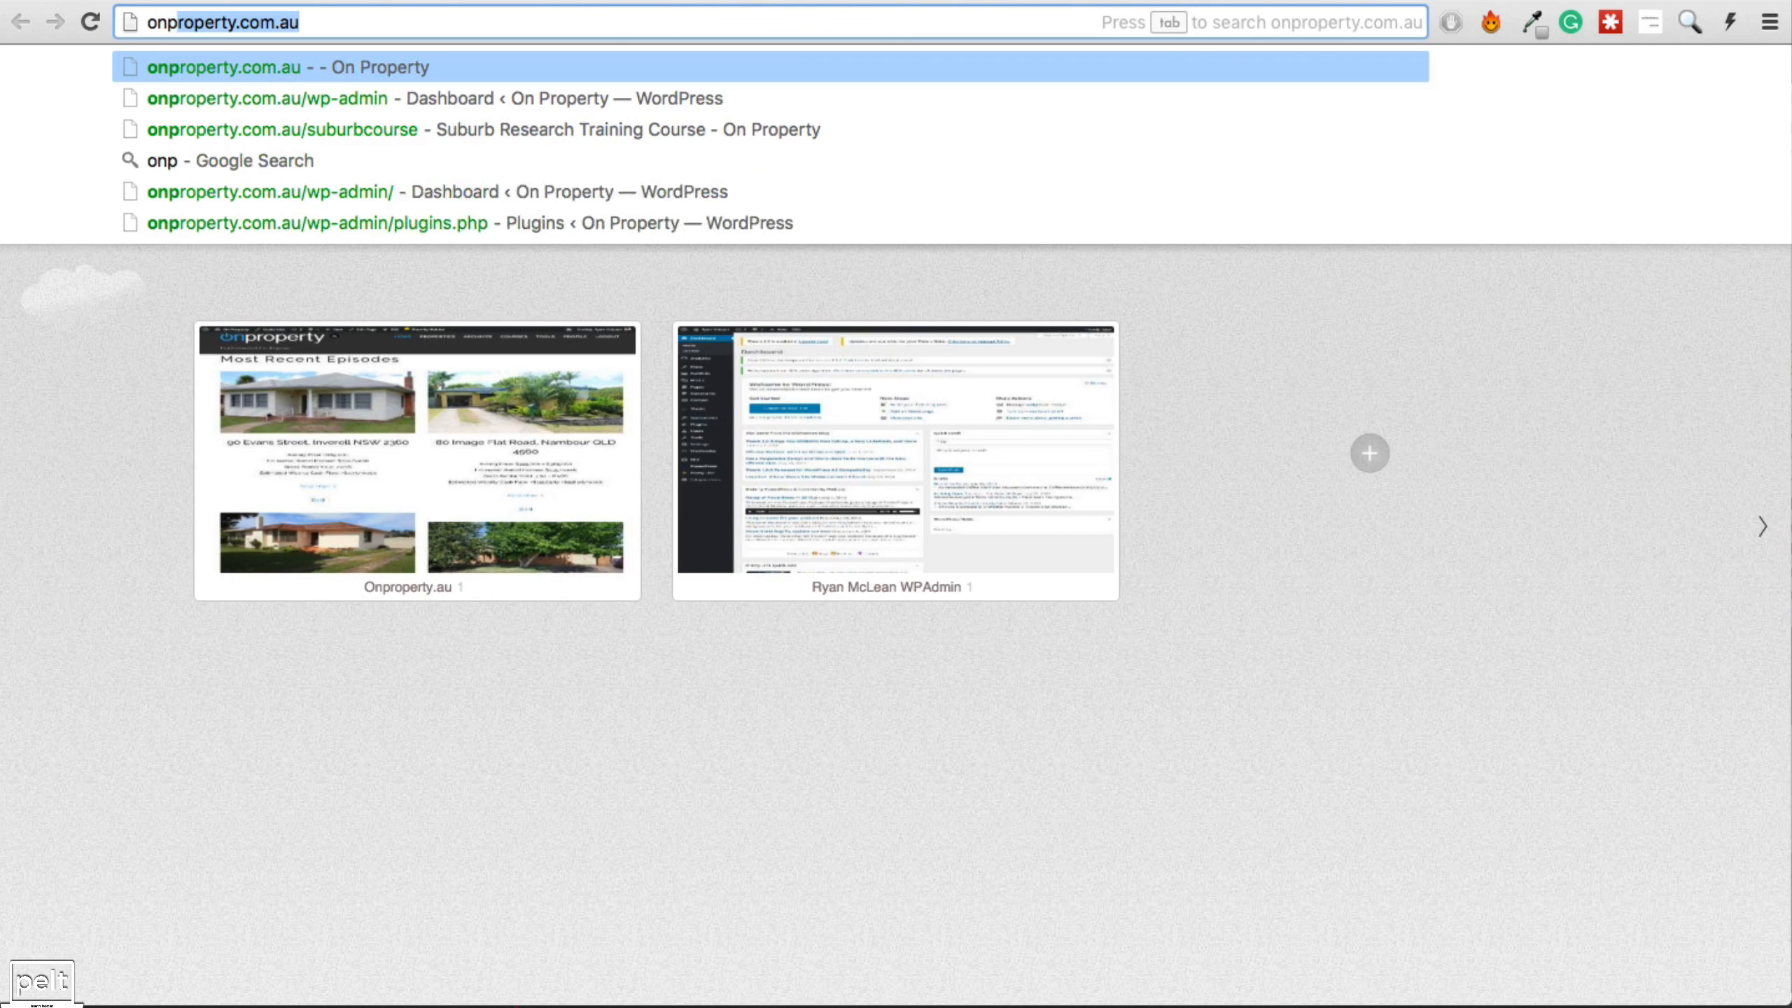
text(/cohort)
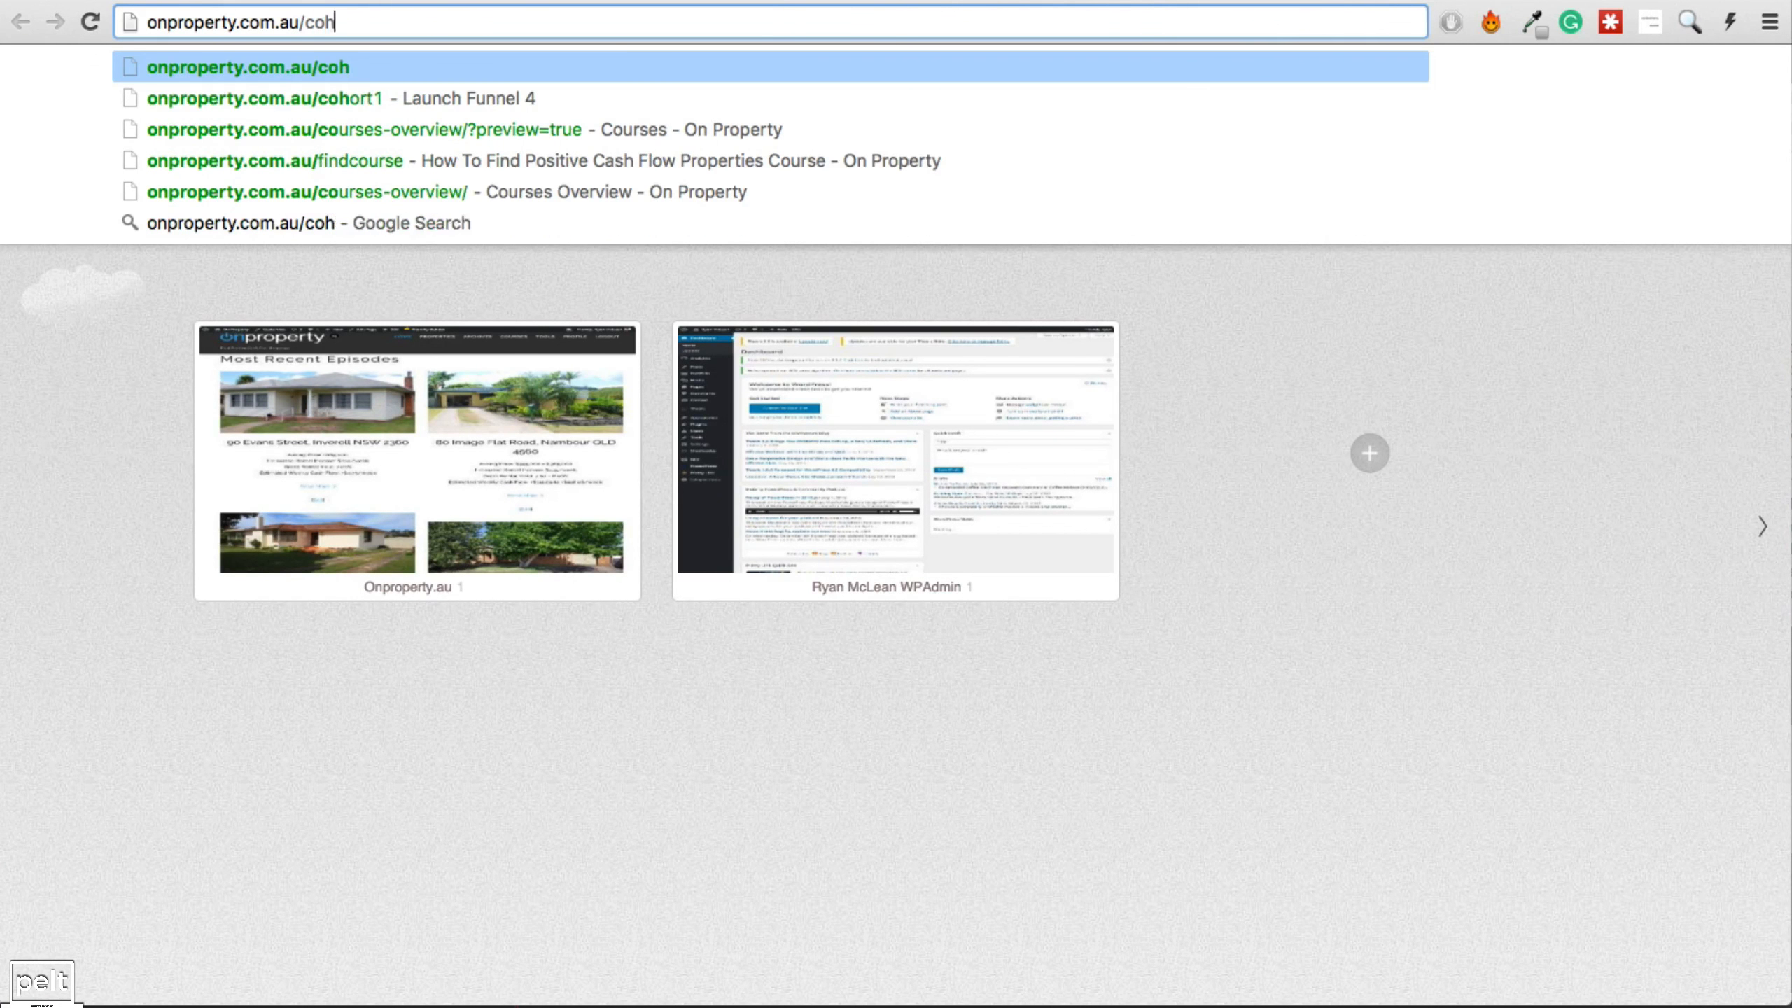
text(1)
key(Return)
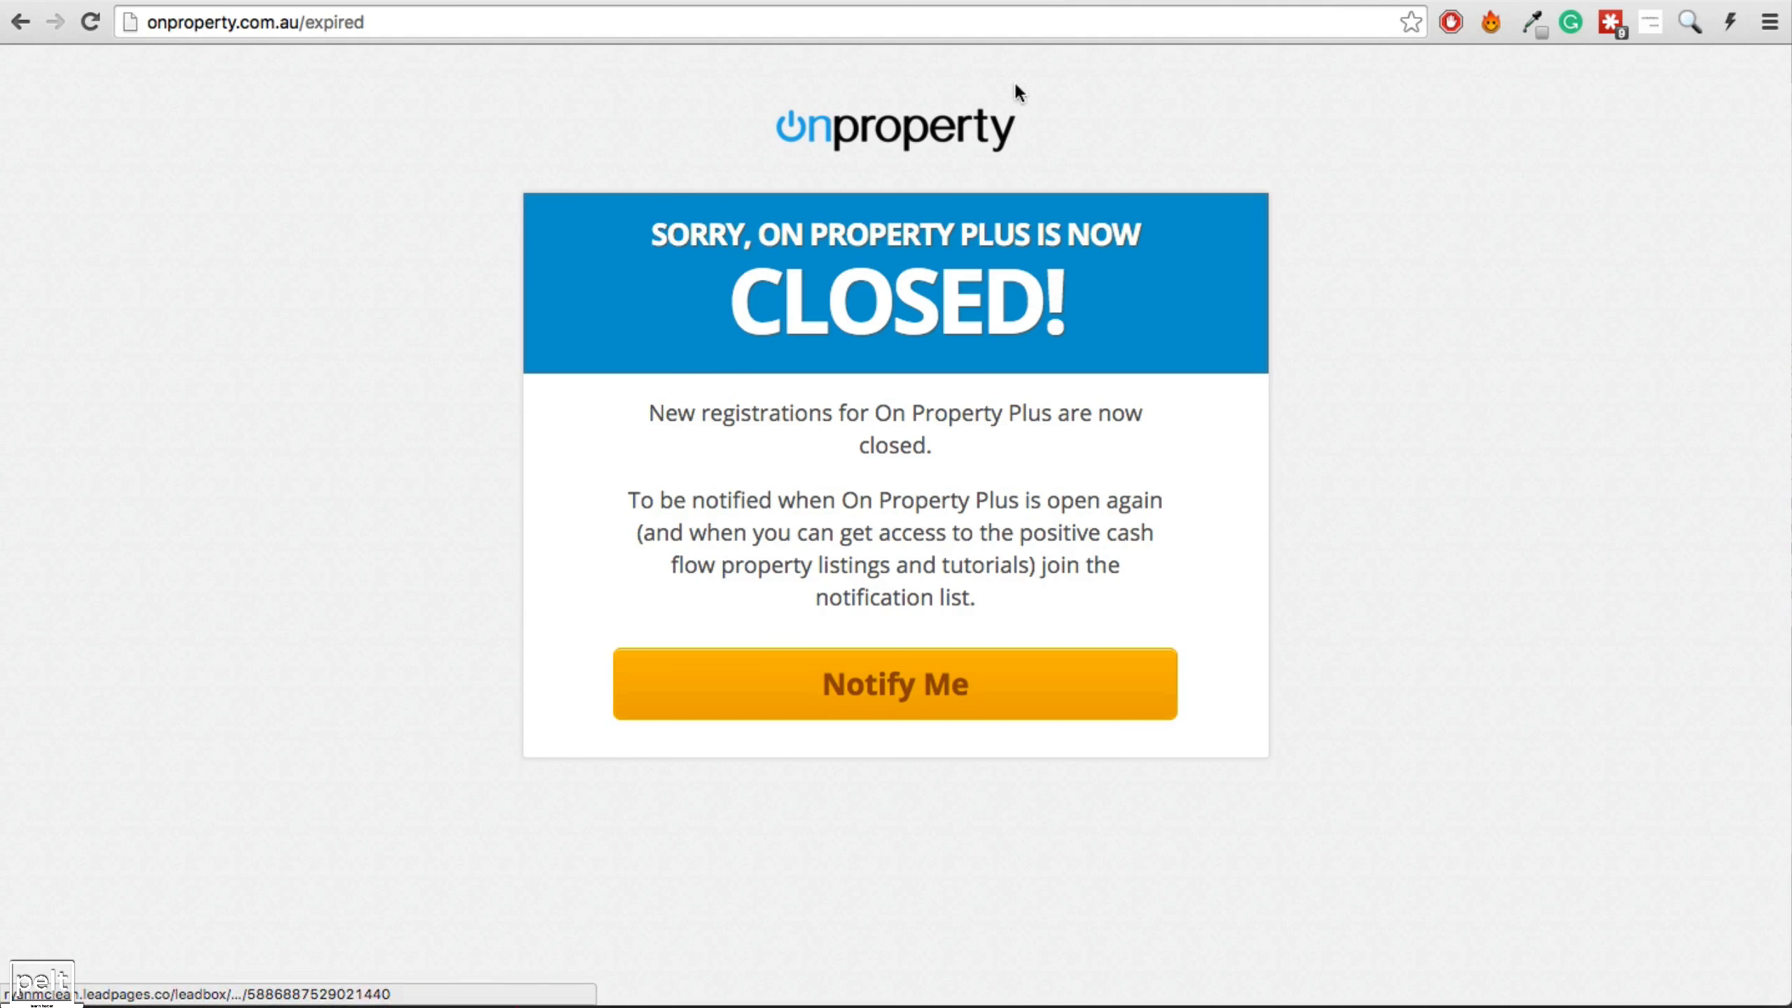
click(939, 1)
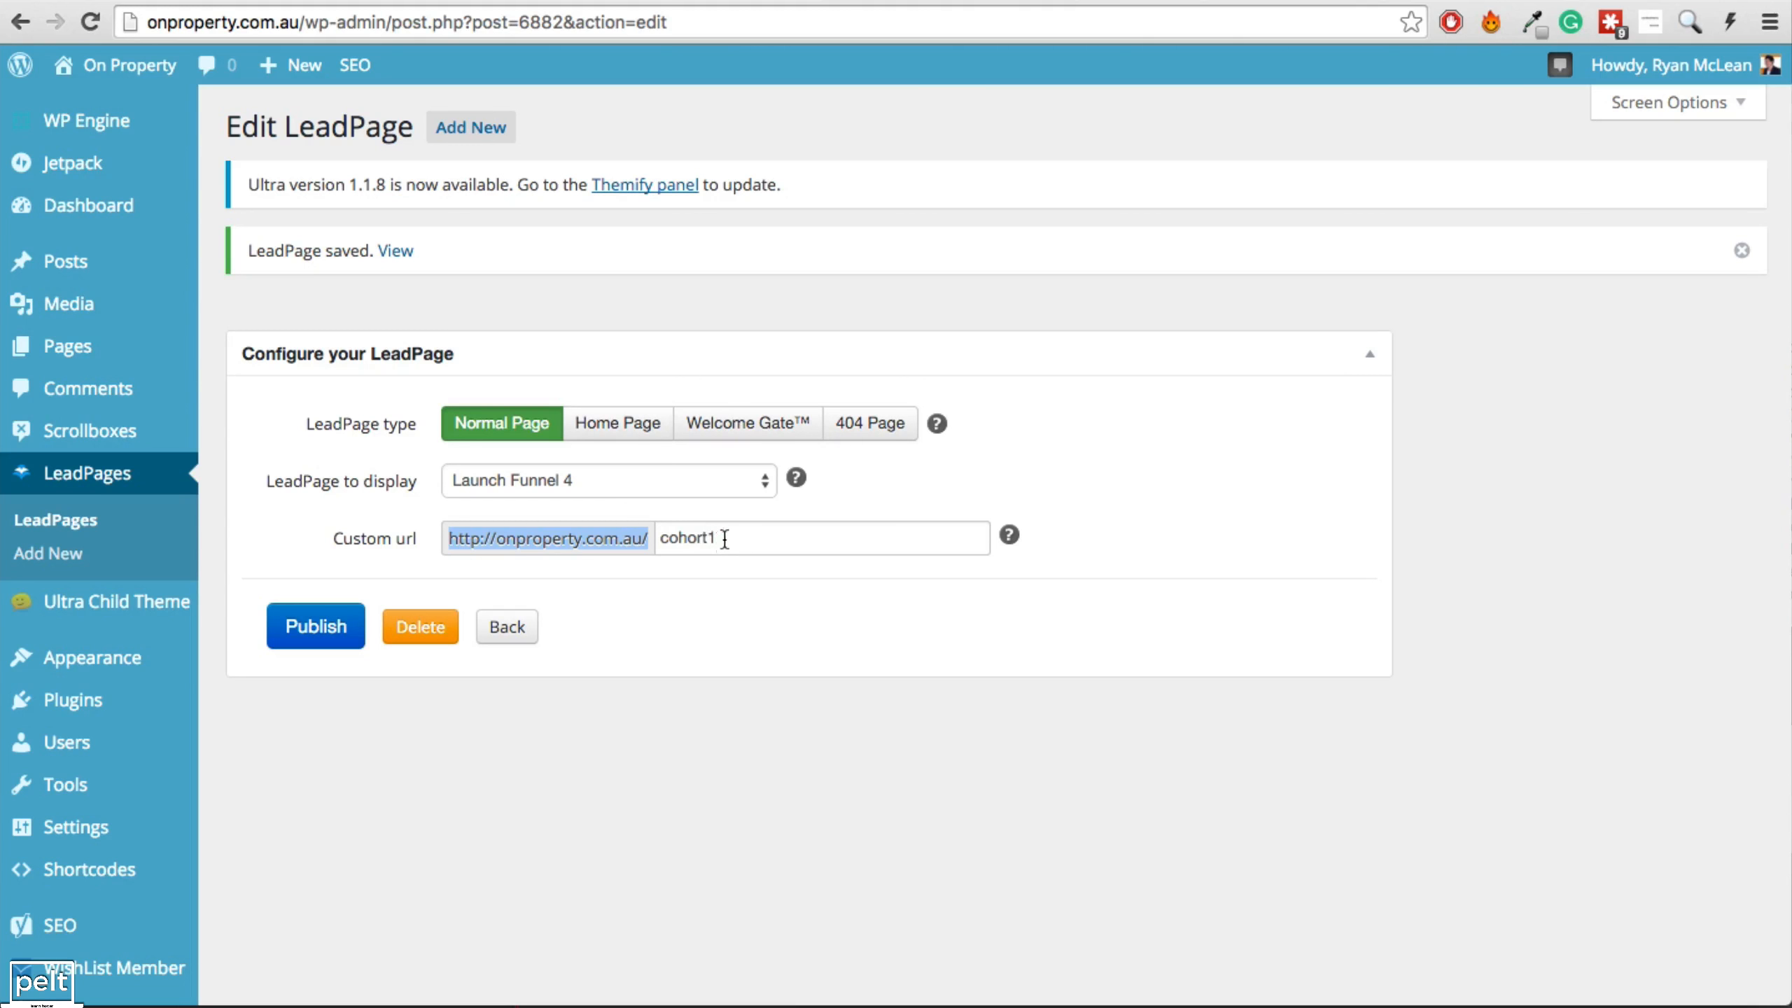
Create a Cohort 1 Expired pretty link redirecting cohort1 to onproperty.com.au/expired.
drag(725, 539, 654, 539)
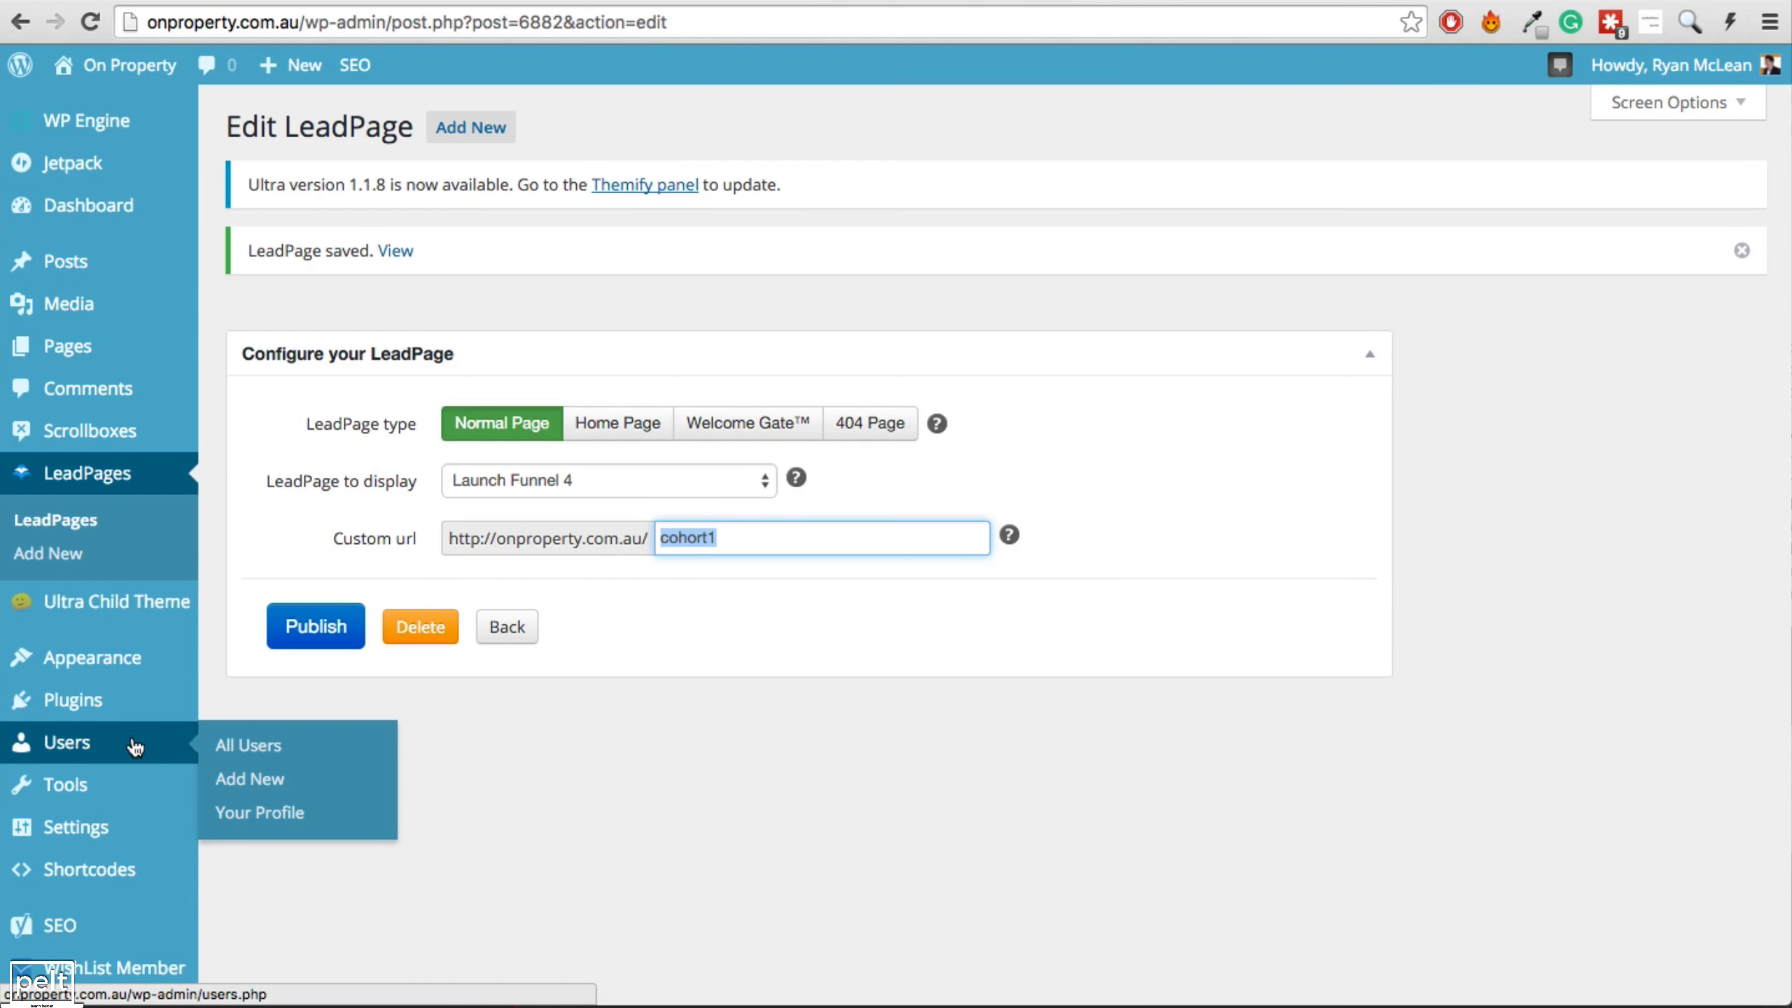
scroll(95, 796, down, 5)
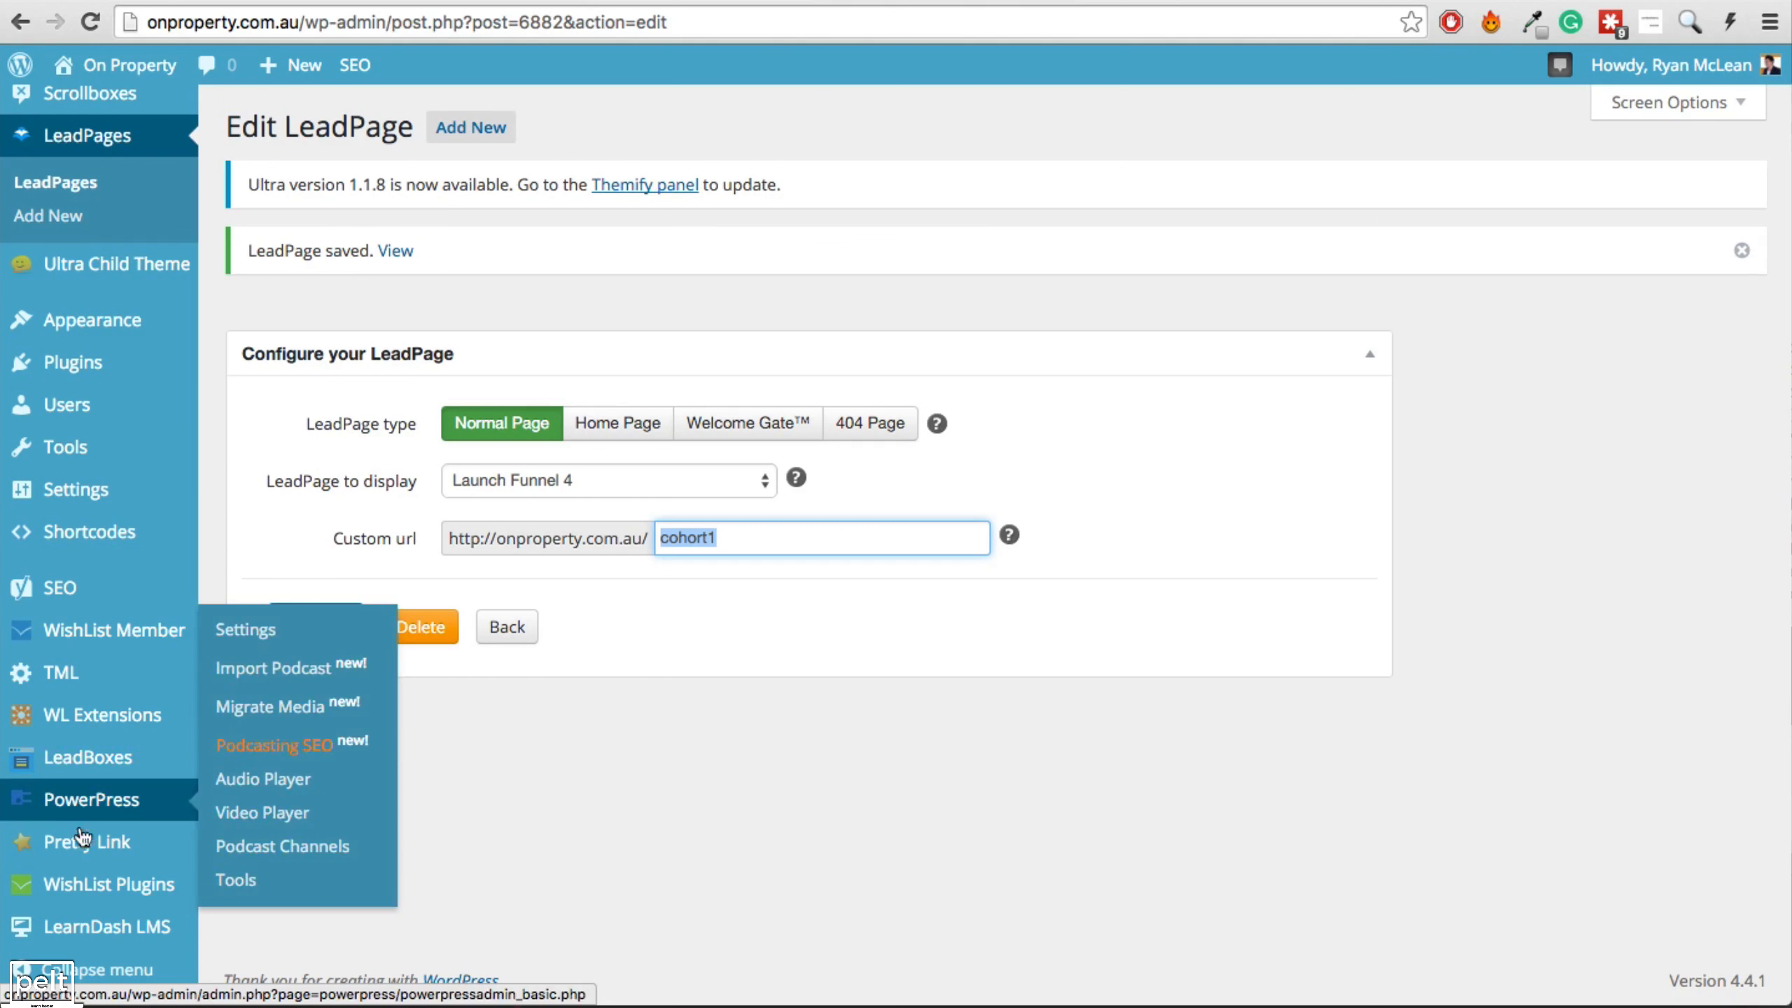
mouse_move(88, 843)
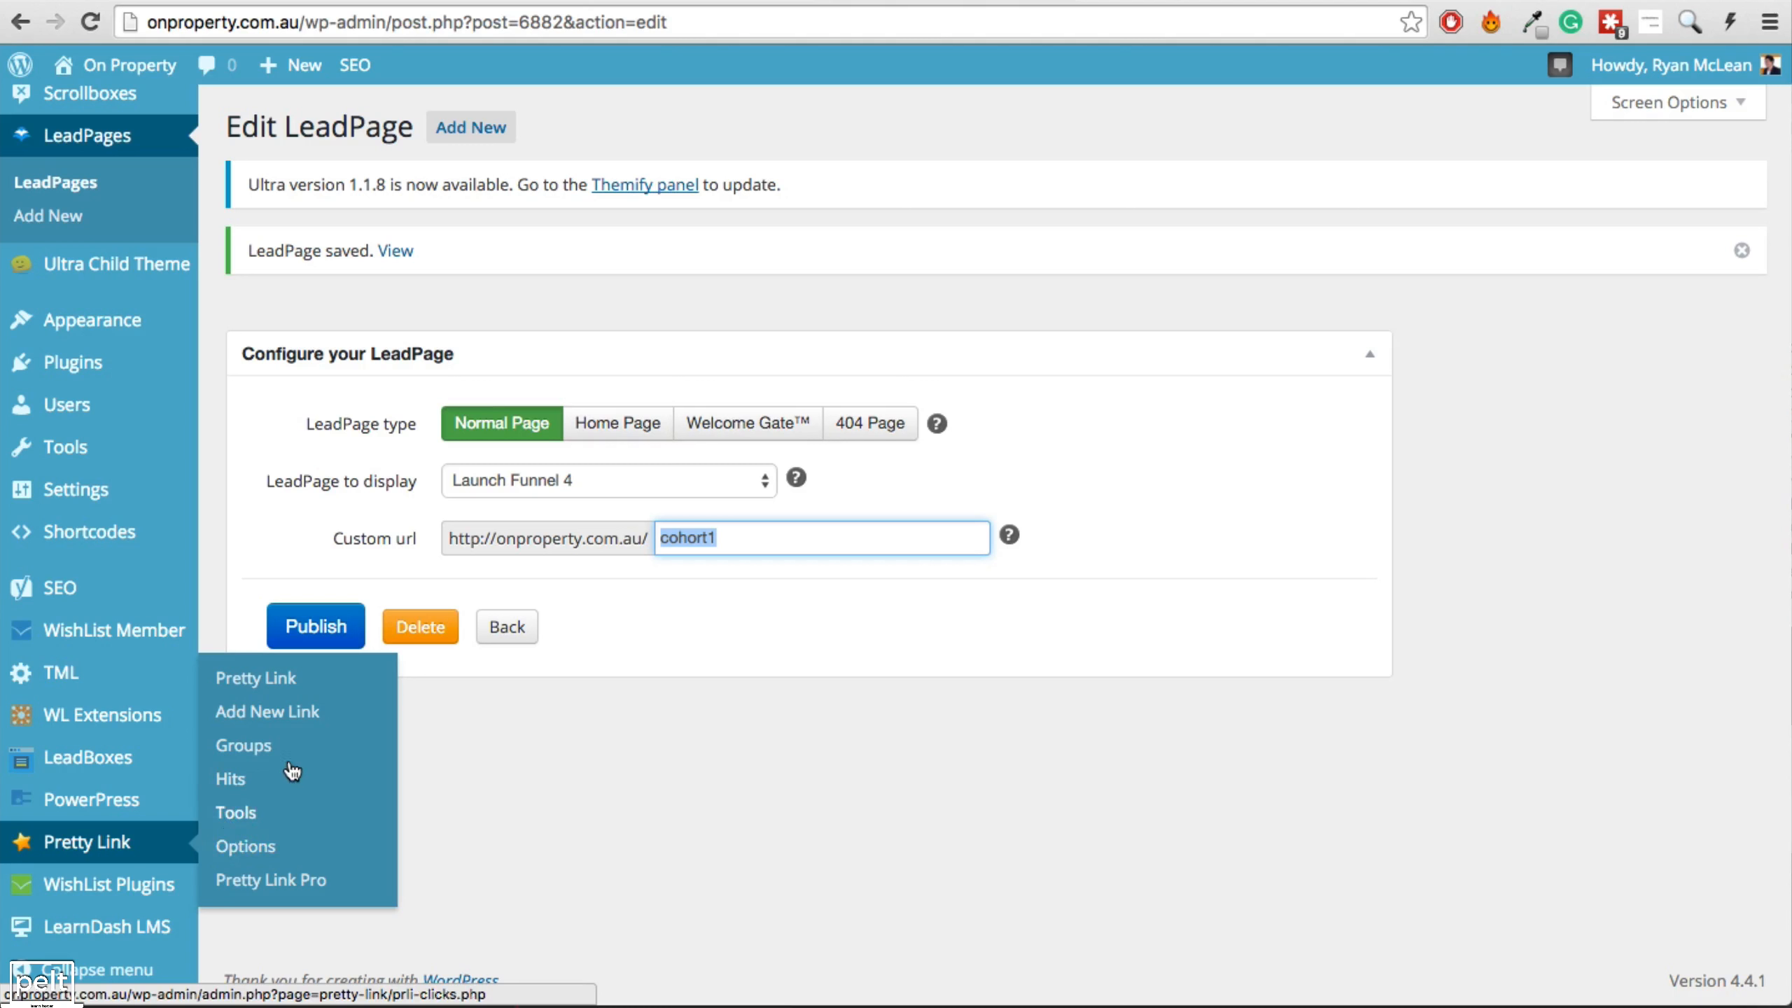
click(284, 719)
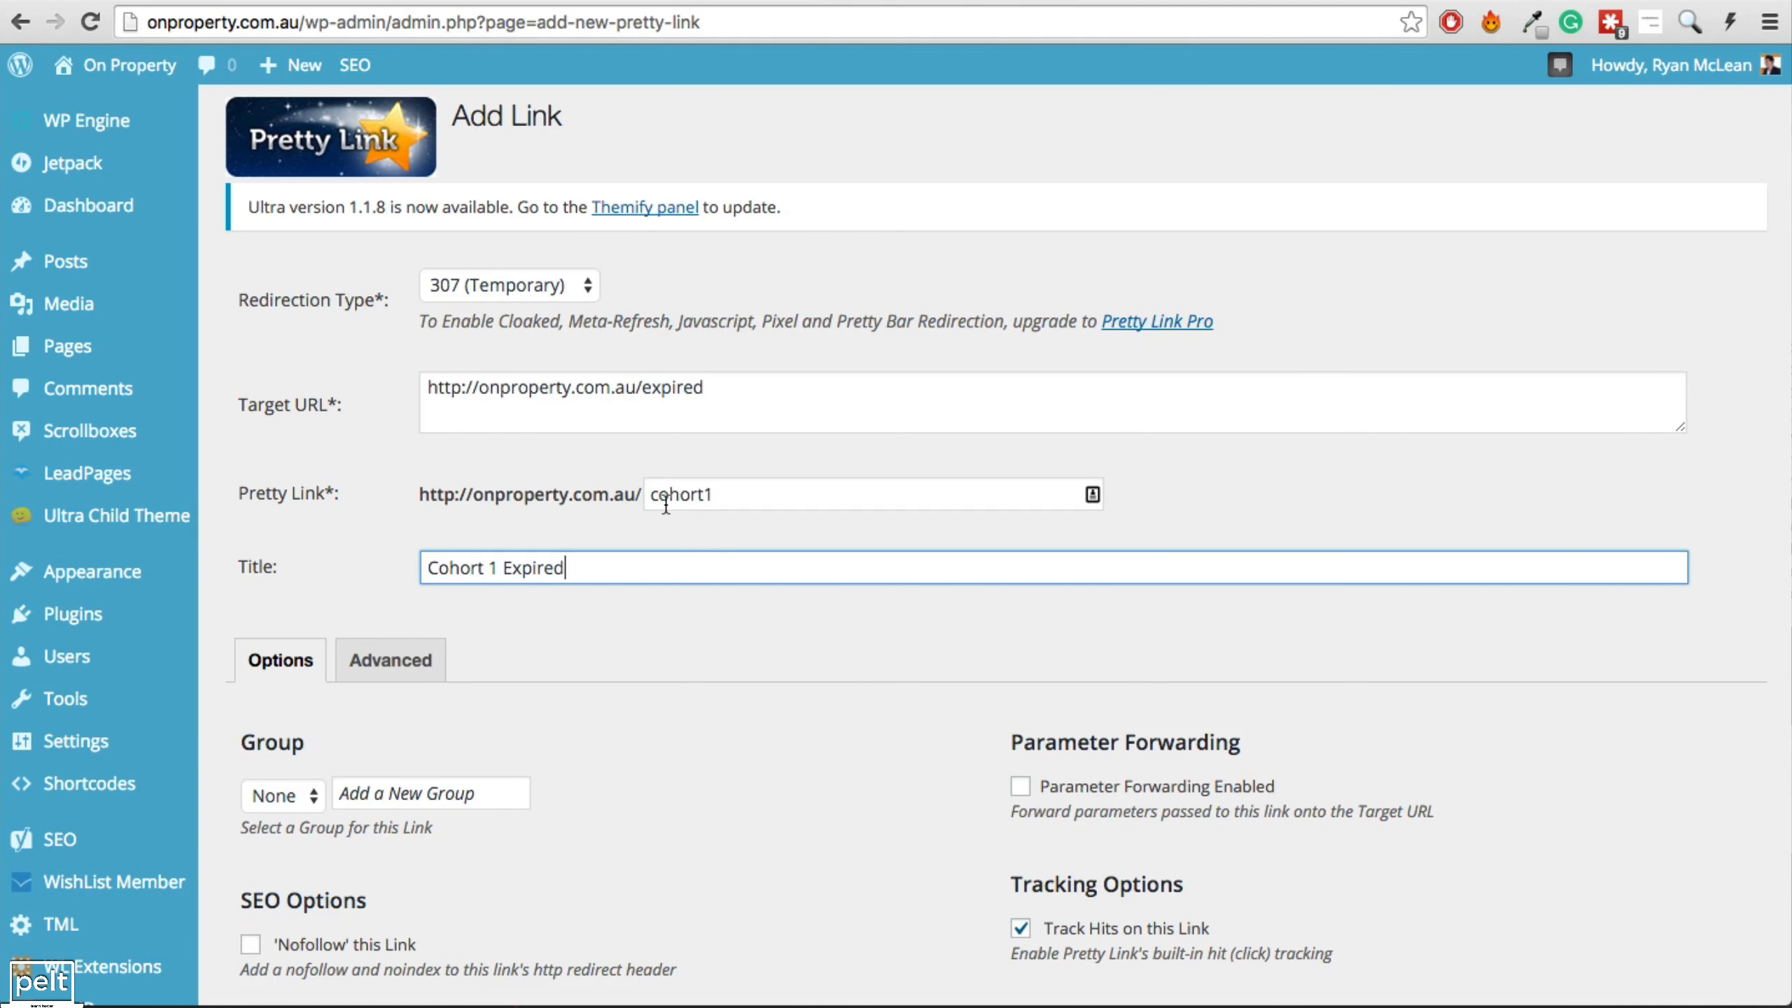
drag(656, 502, 717, 497)
click(717, 497)
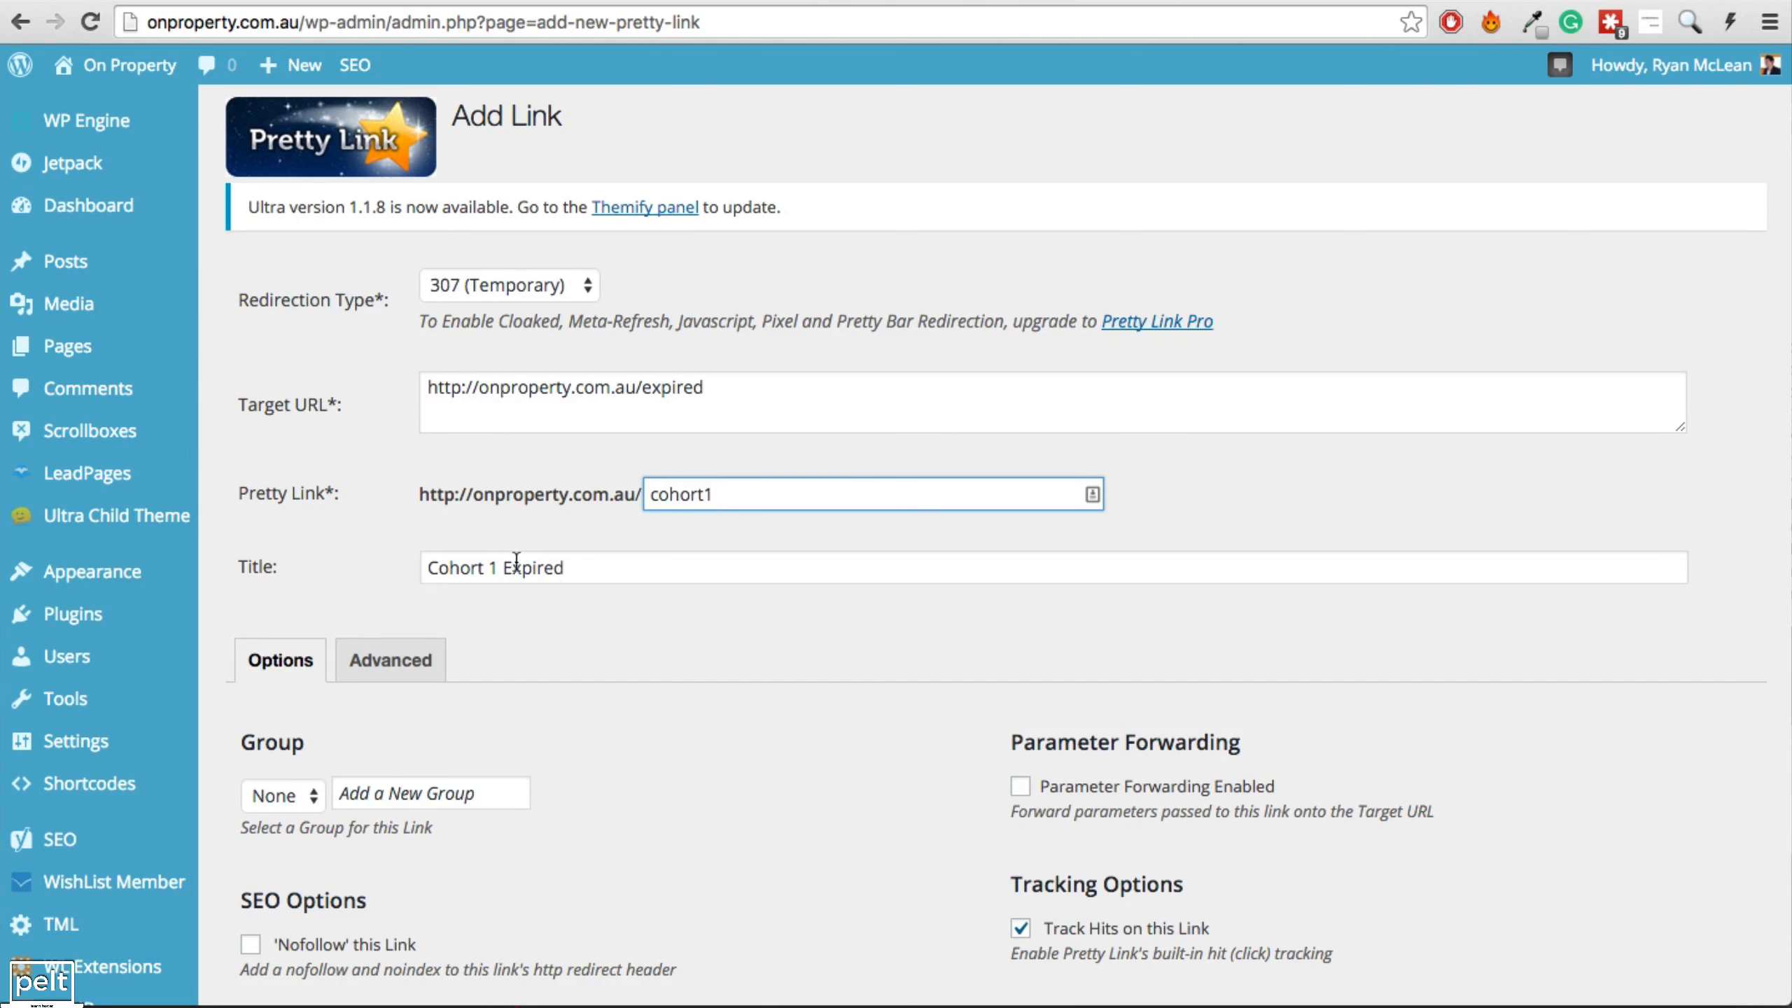
scroll(495, 613, down, 2)
scroll(494, 608, down, 3)
click(258, 688)
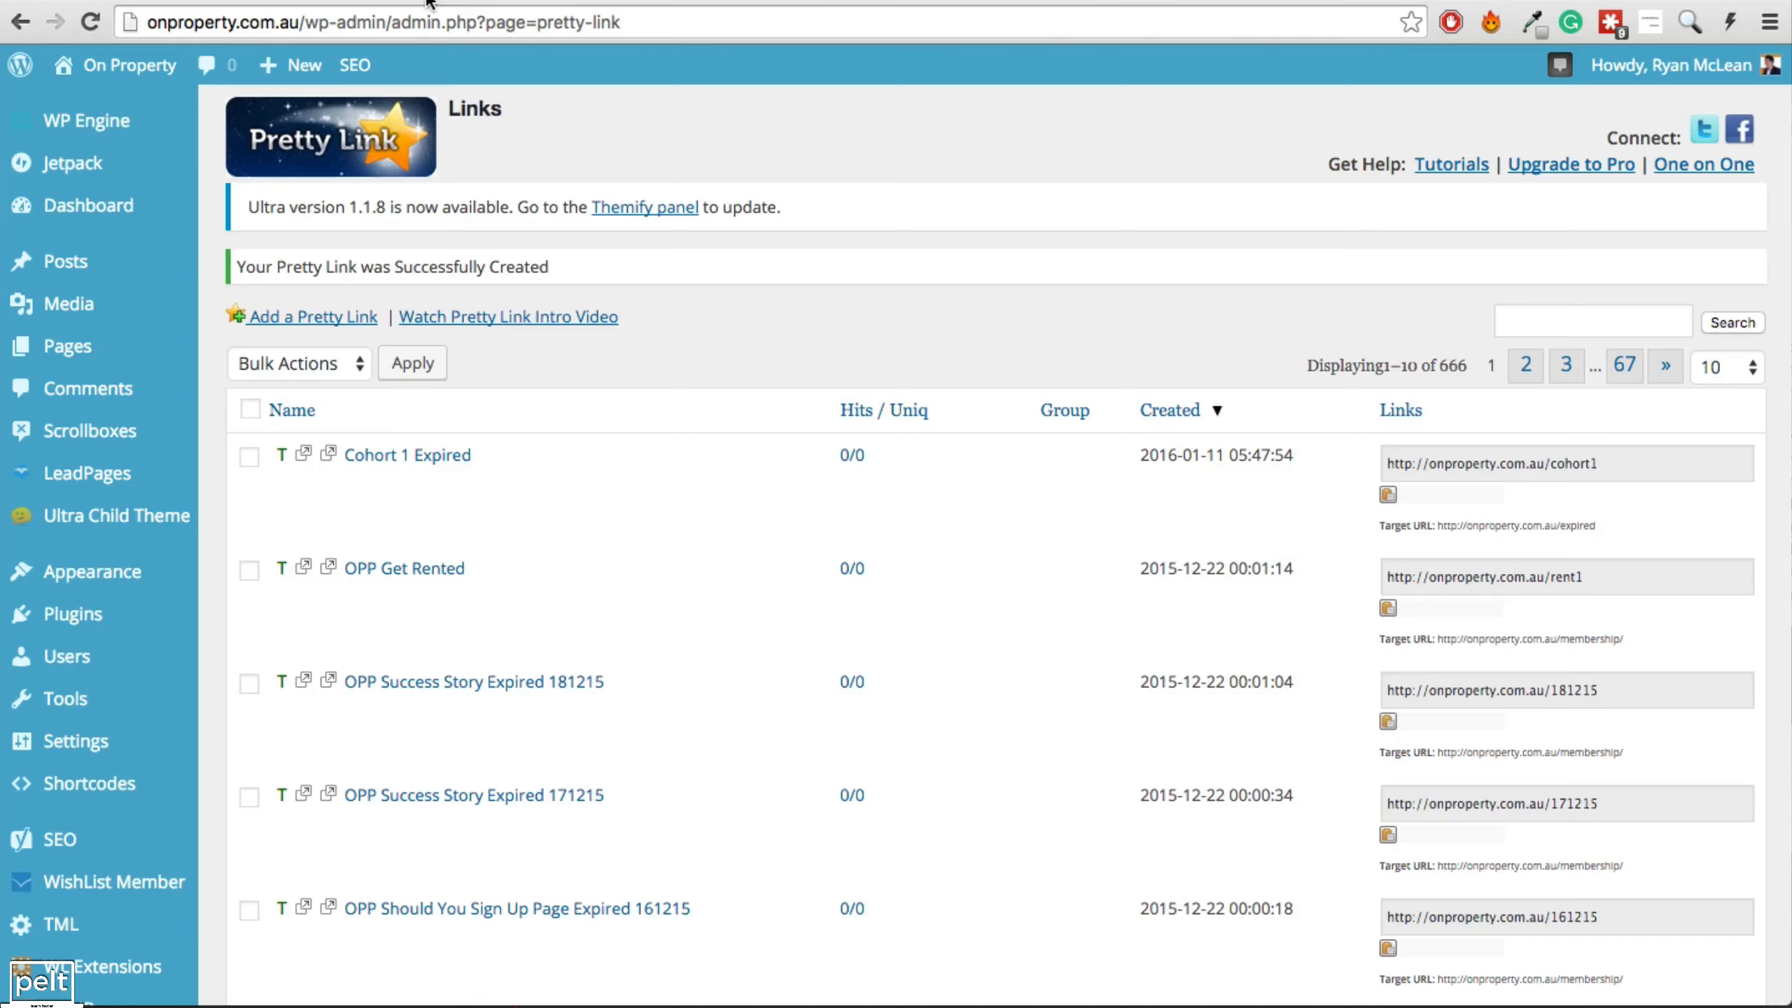
Mark the Redirect To: /expired task YES in this week's column, cell E4.
click(429, 1)
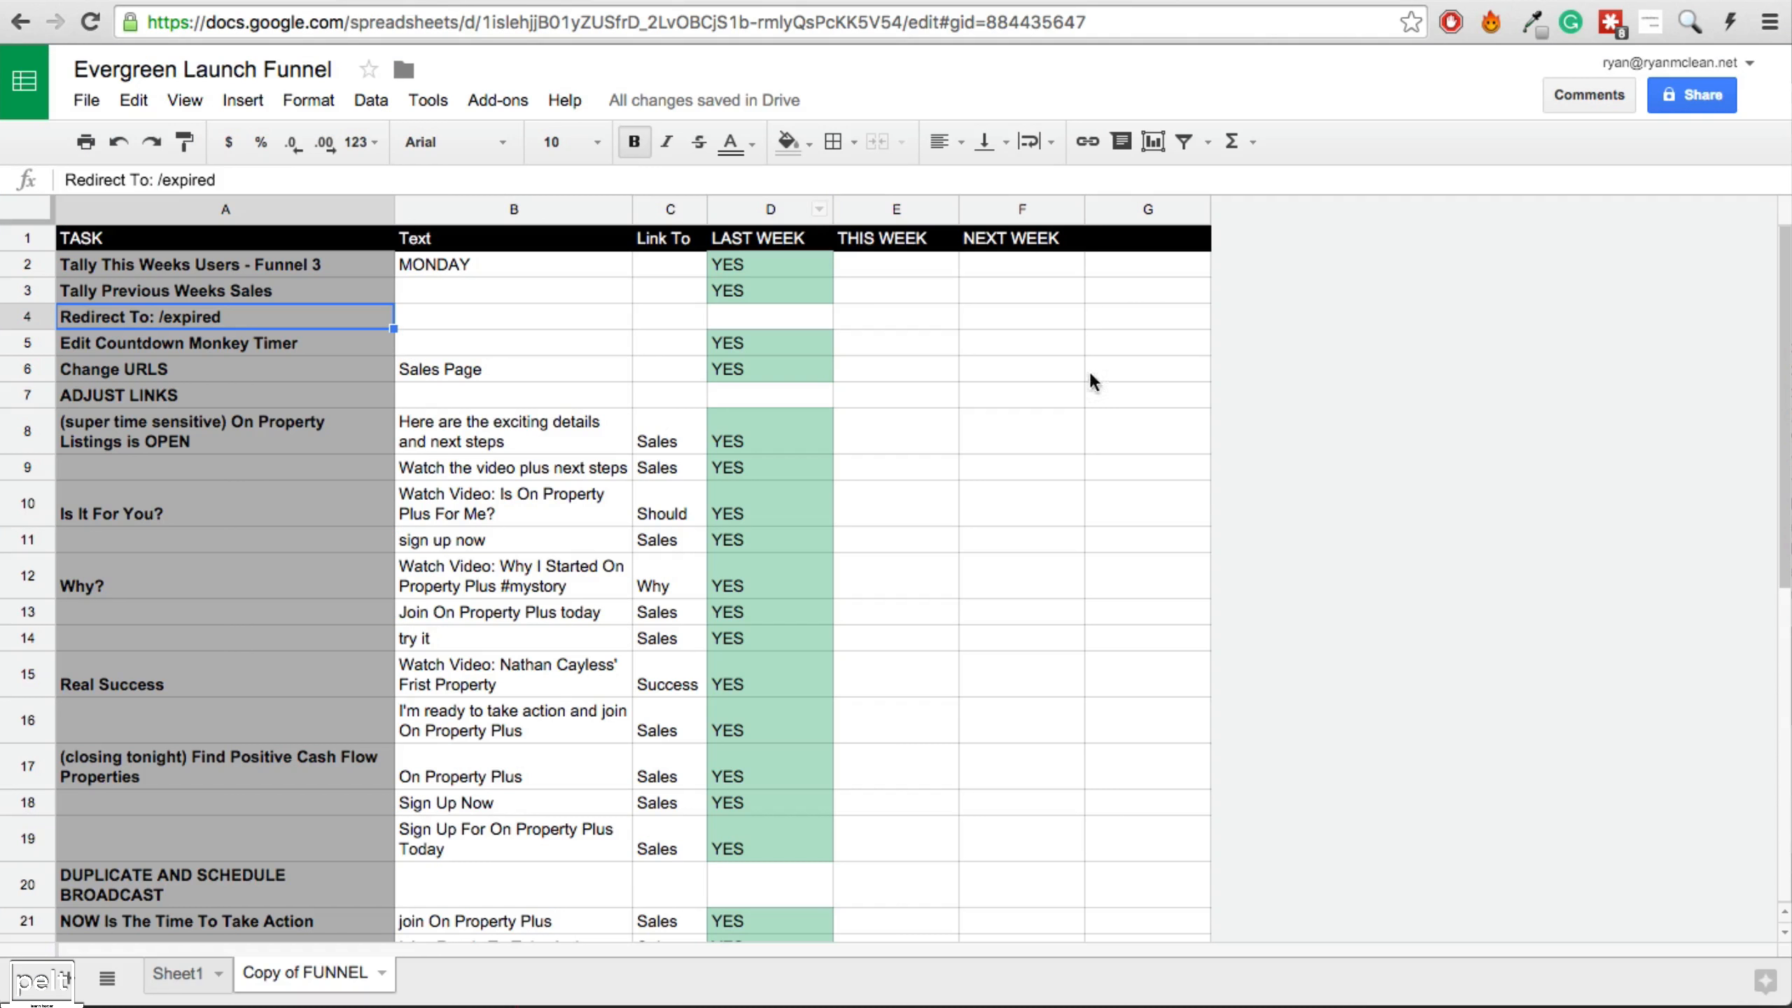
click(865, 311)
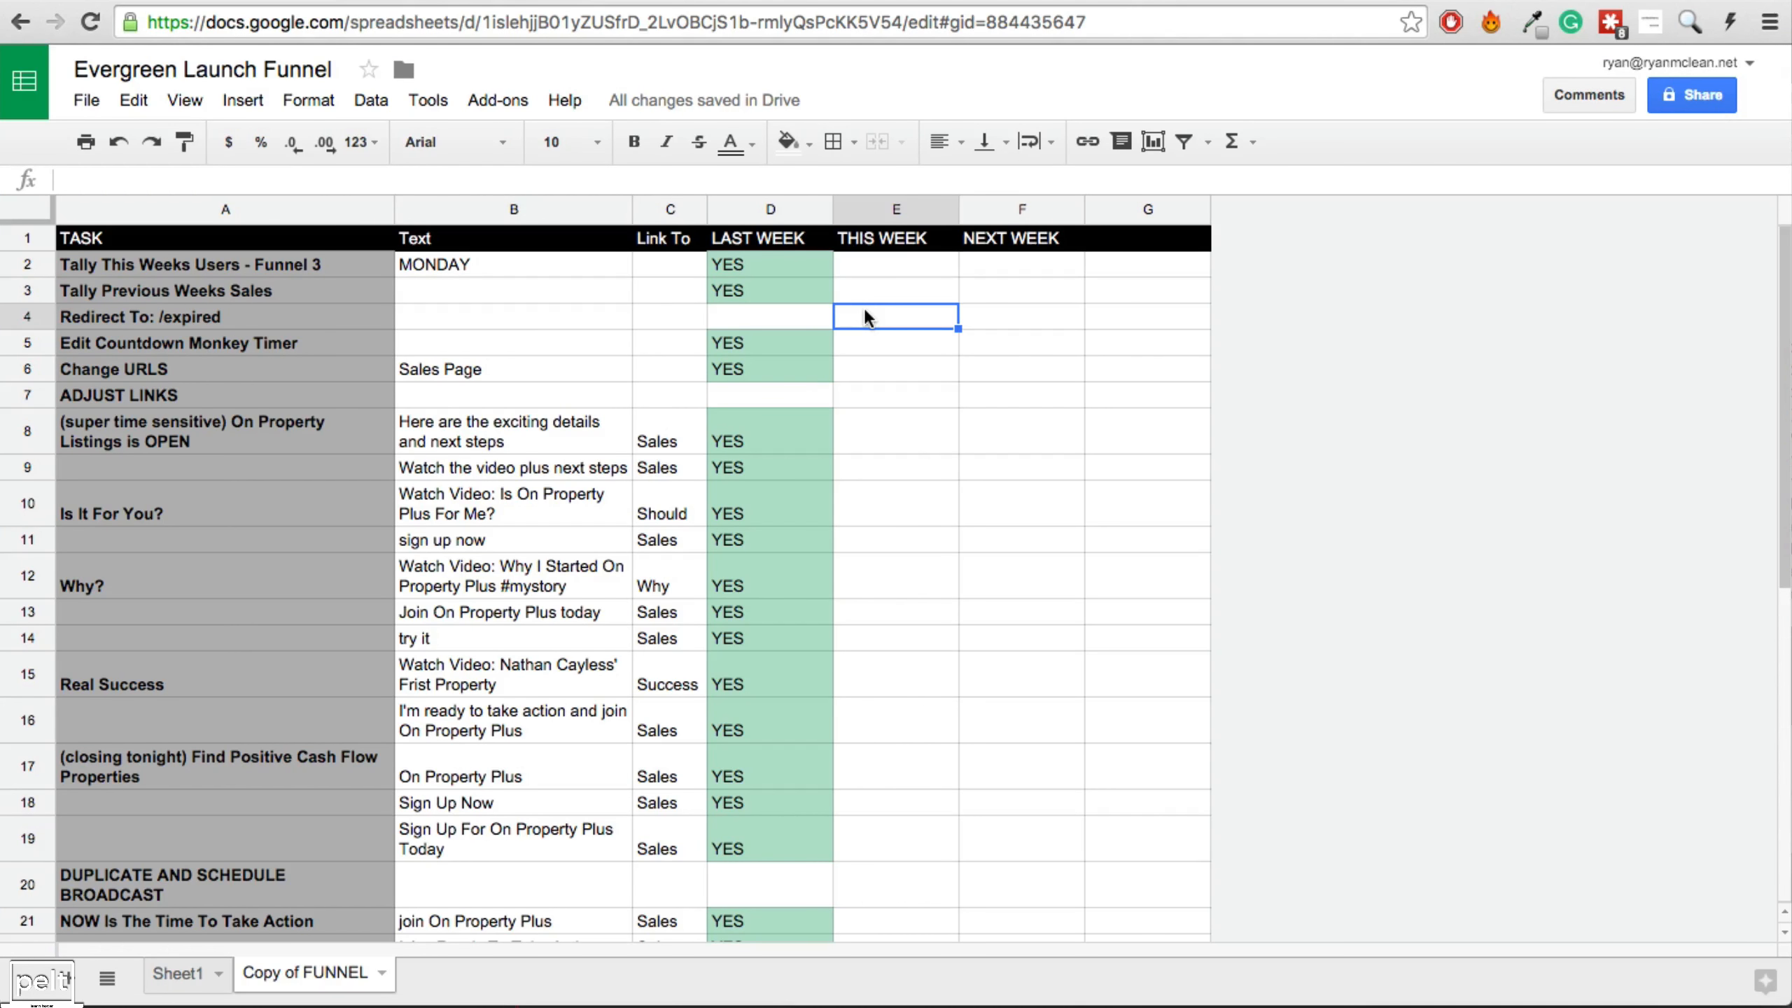
text(YES)
key(Return)
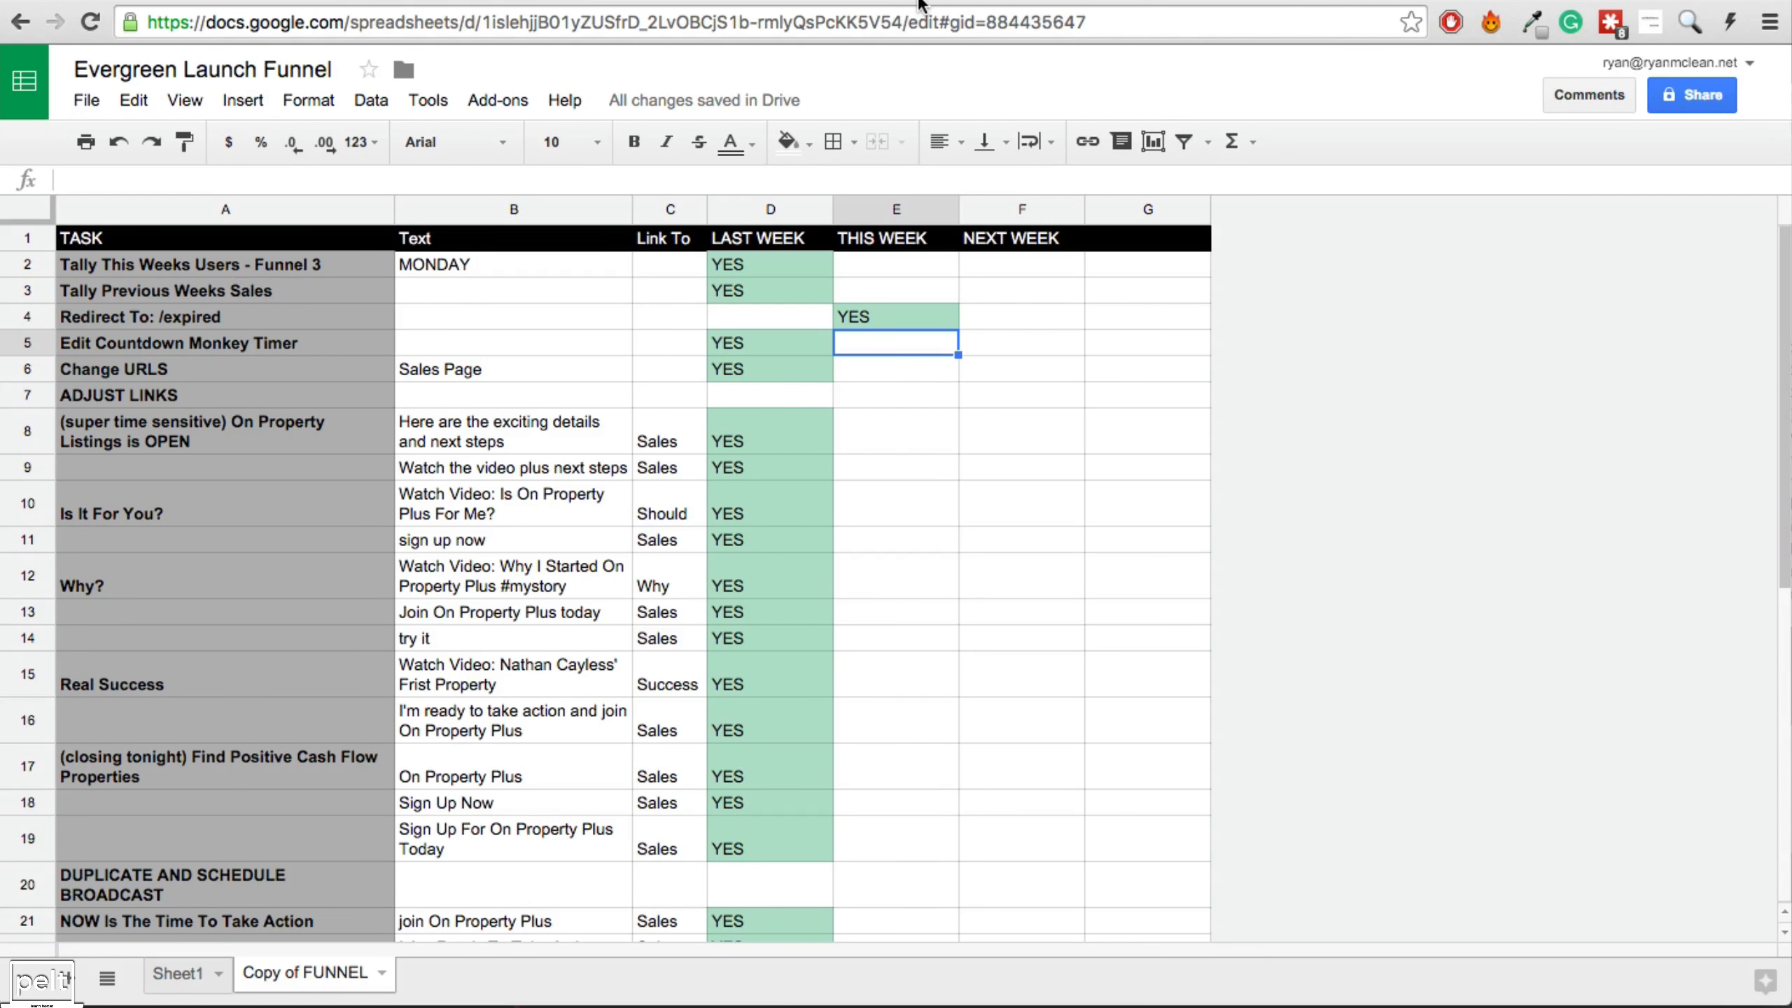
click(954, 6)
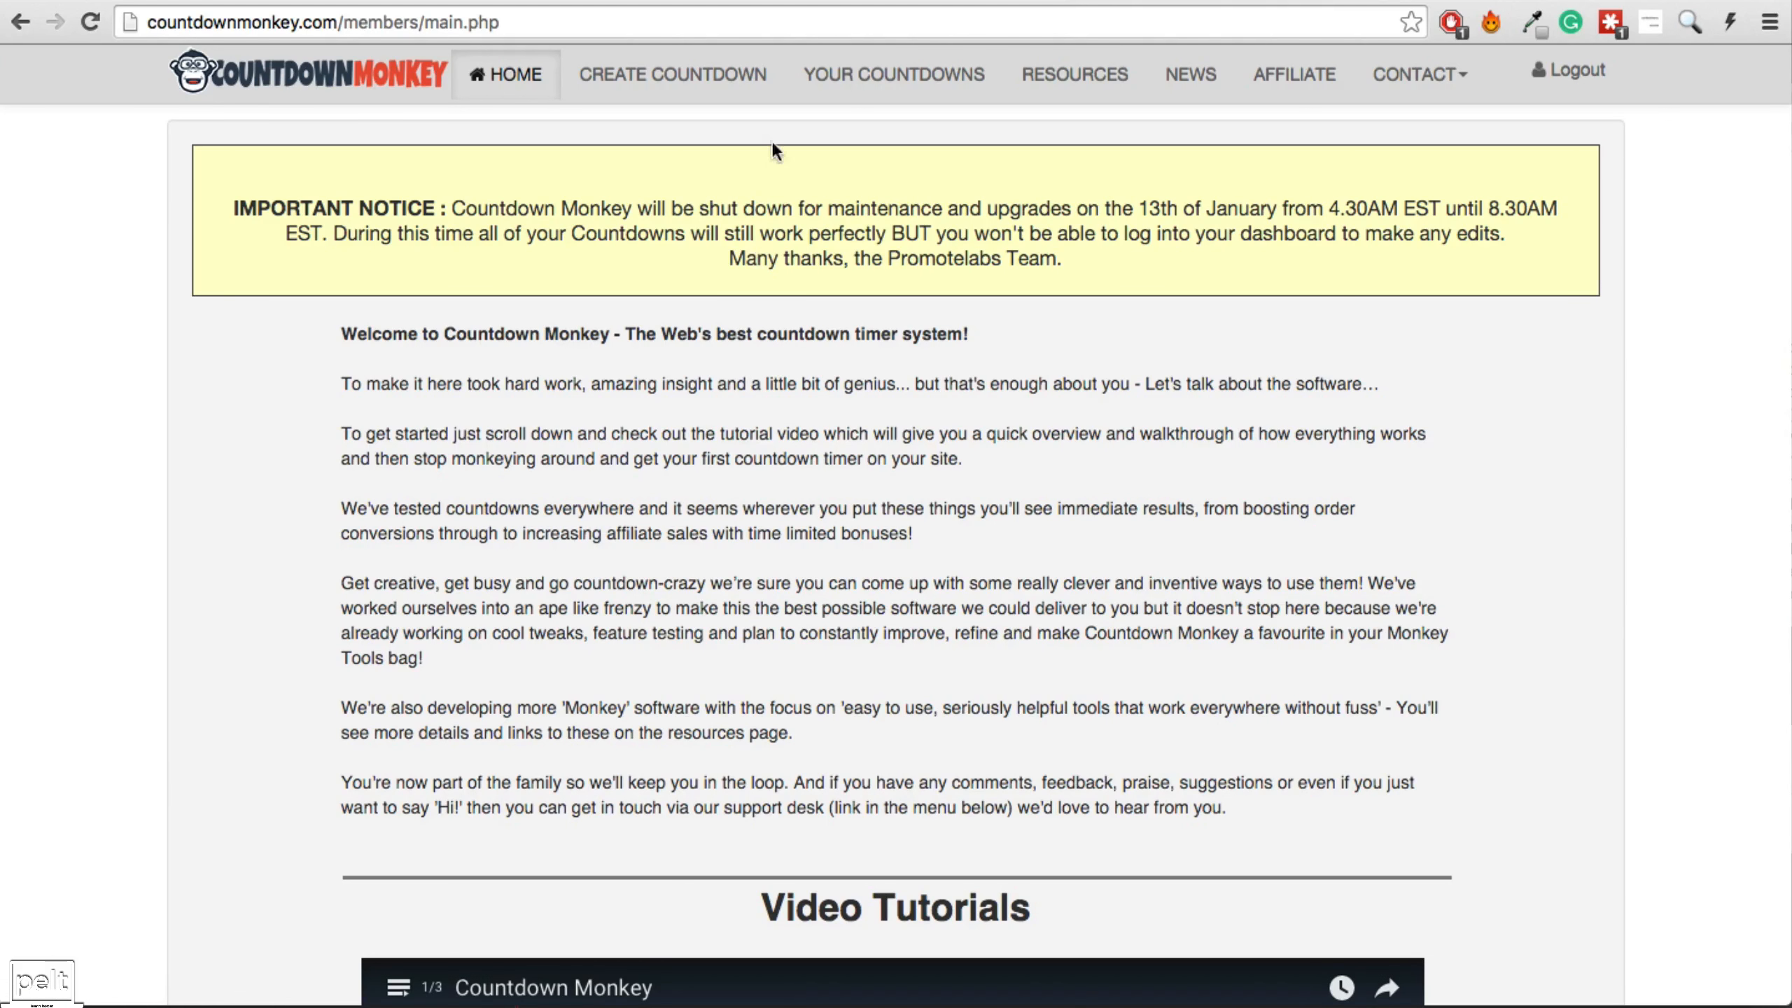
Set the Launch Funnel Example countdown's end date to 16 January 2016 and save.
click(882, 79)
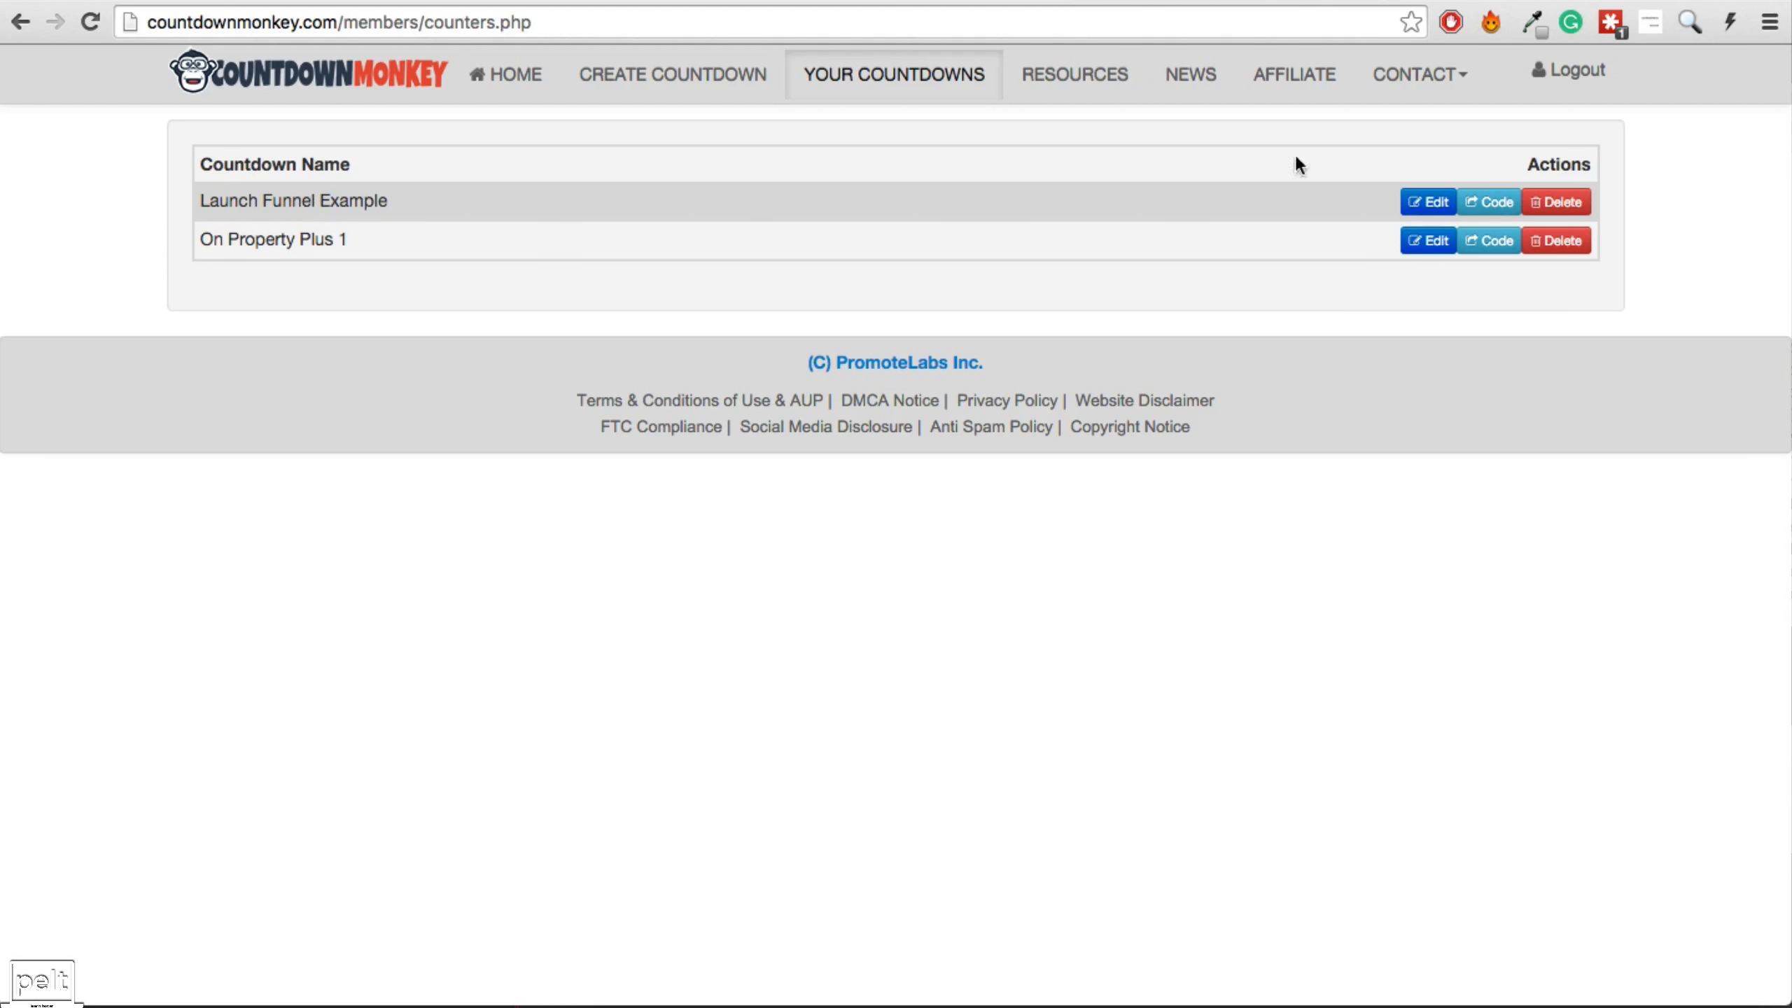
click(1428, 203)
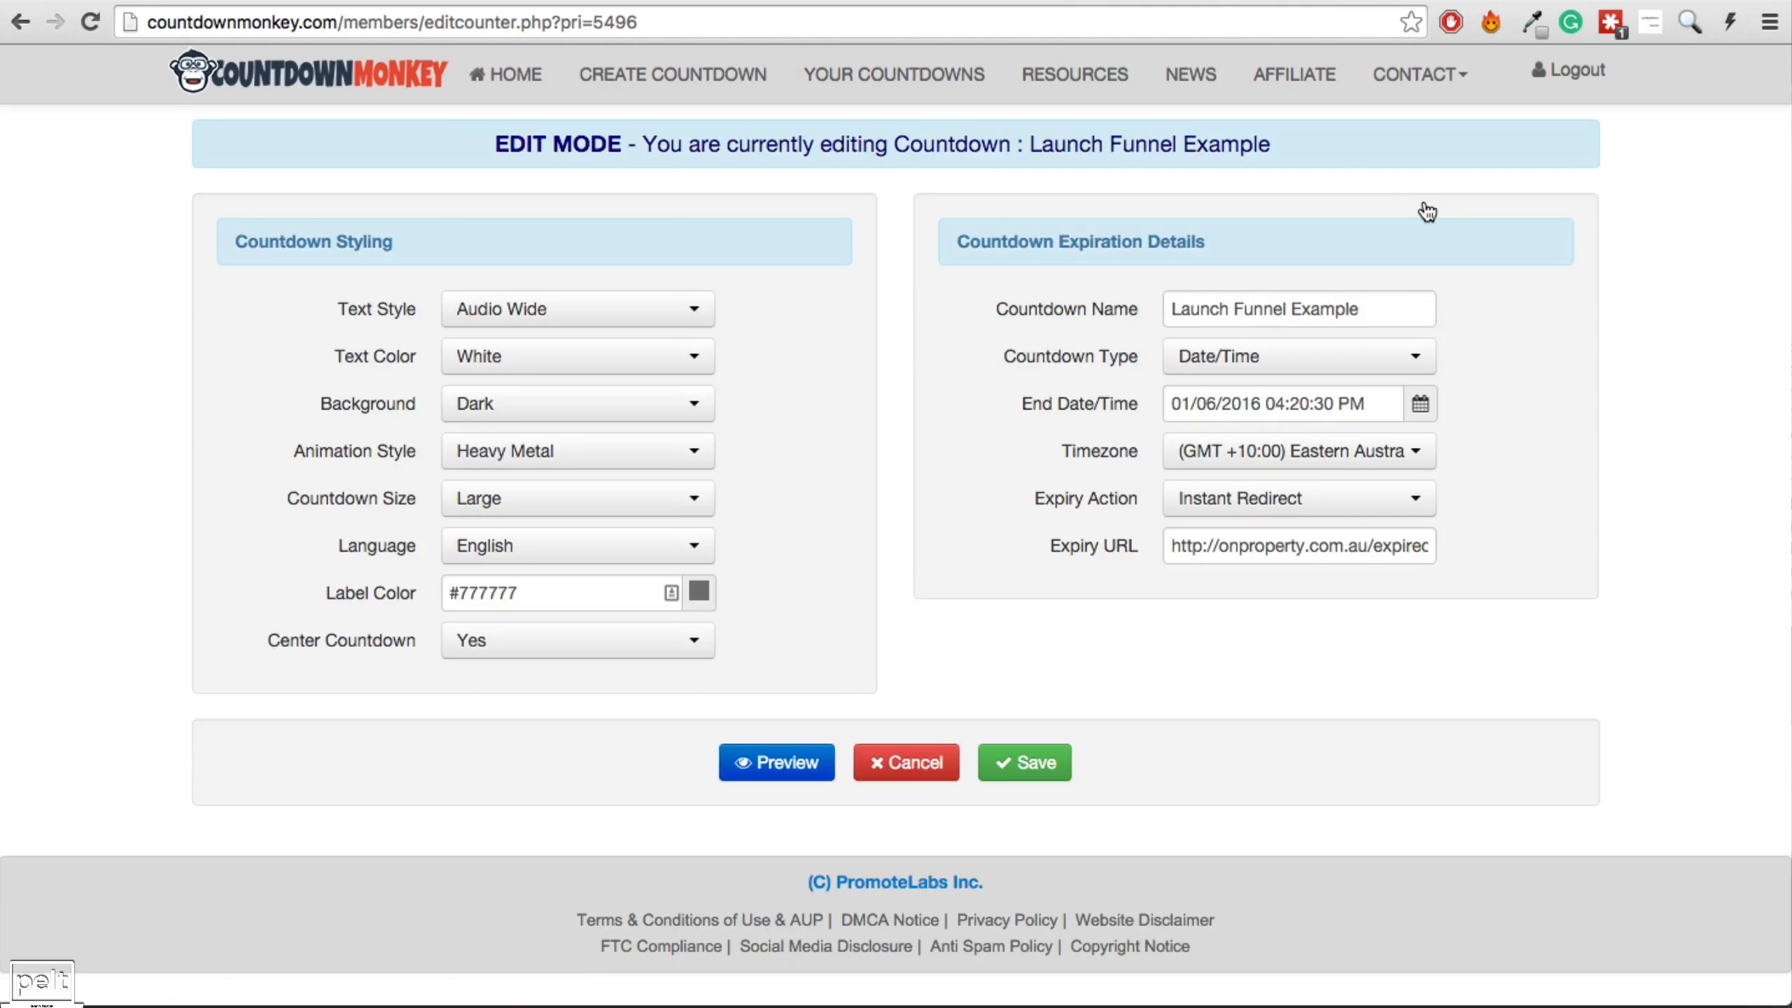
click(1420, 404)
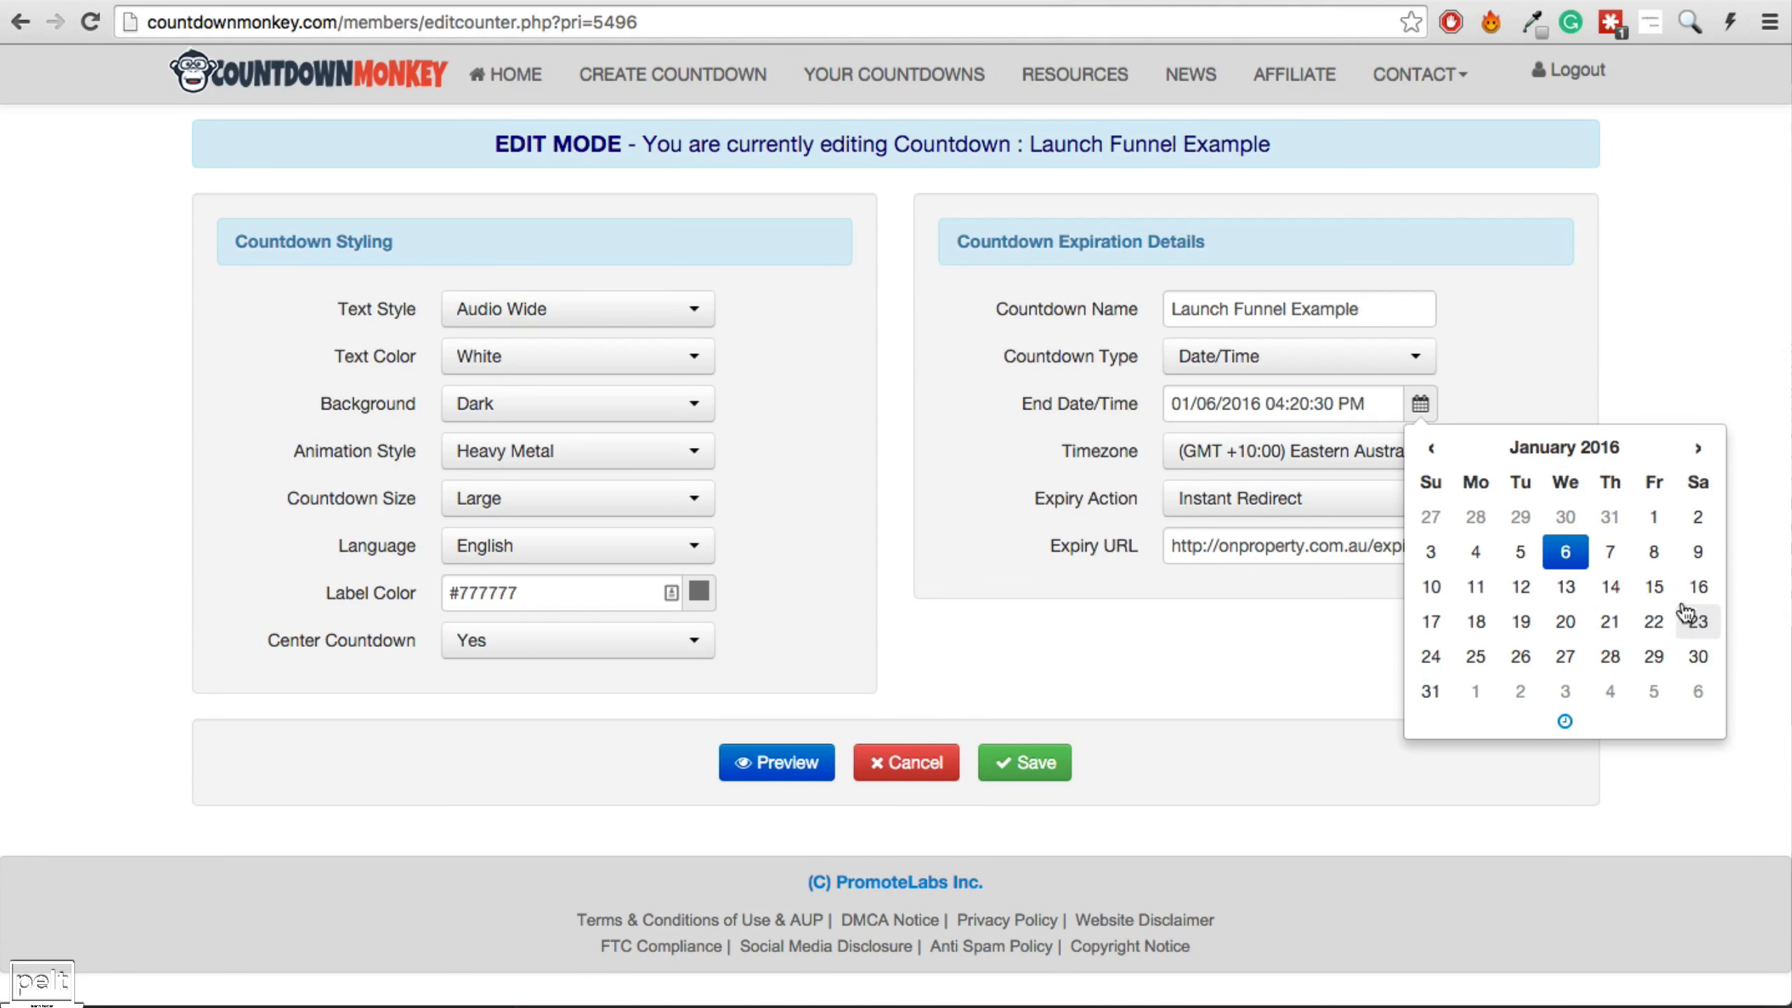
click(1696, 588)
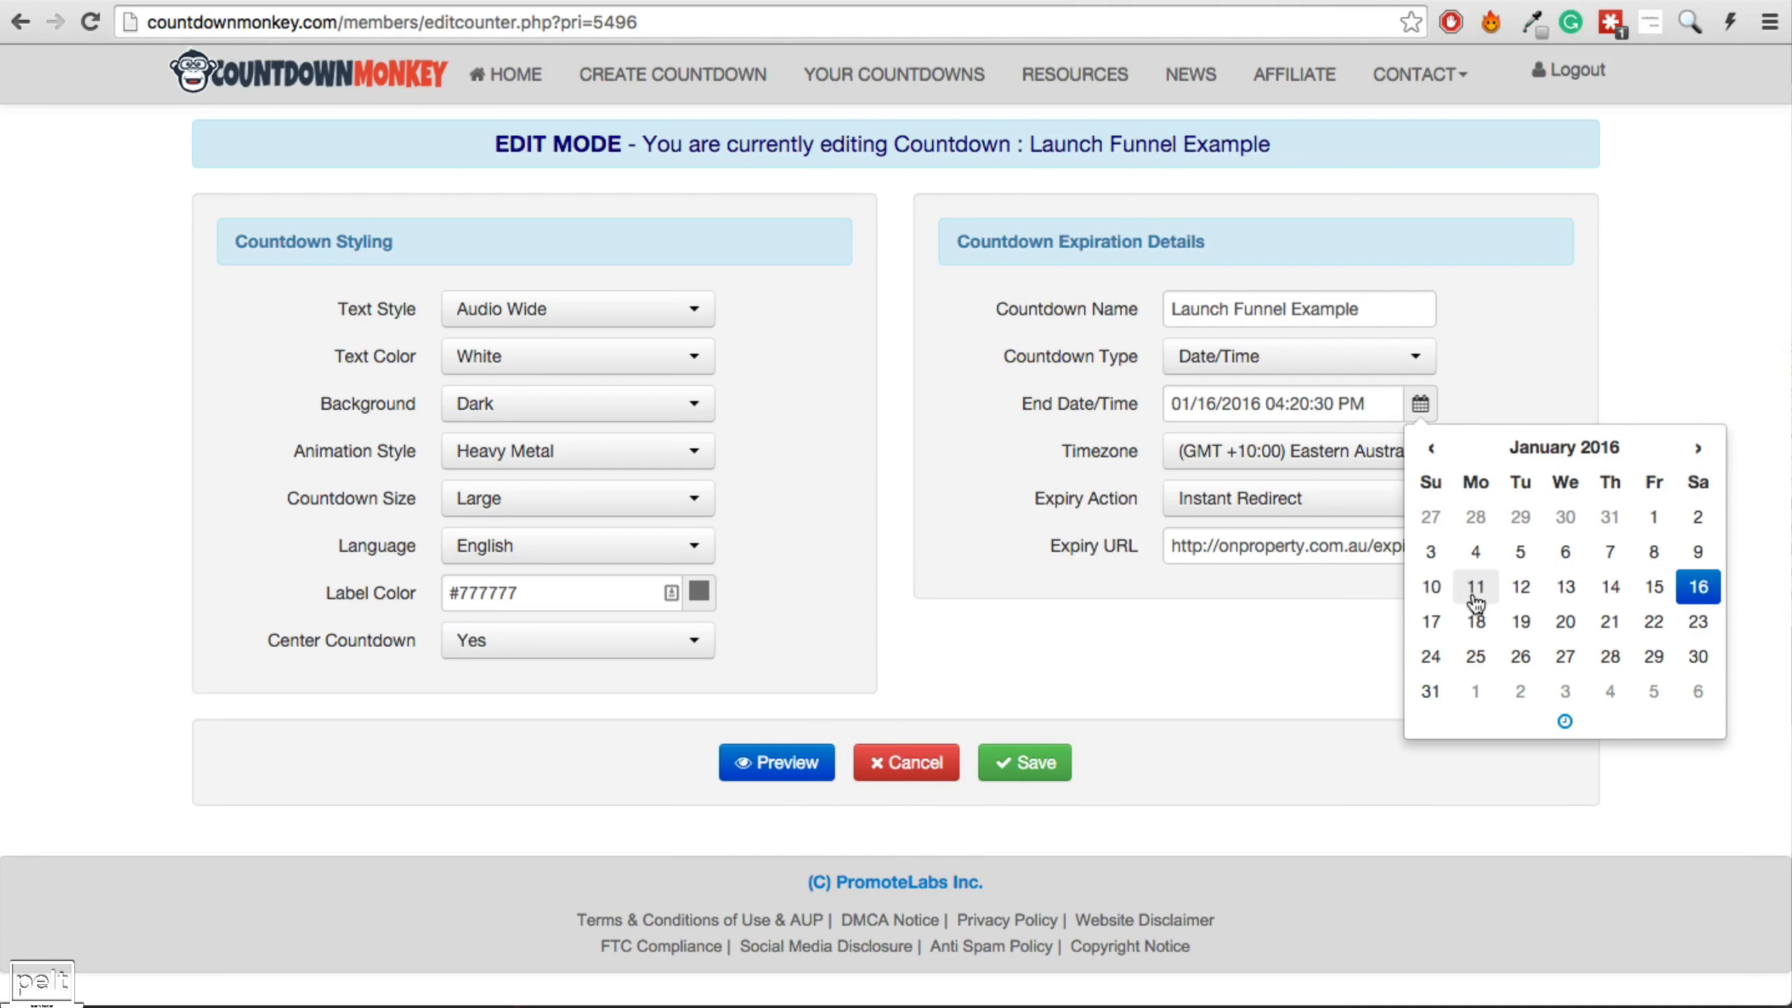
click(993, 775)
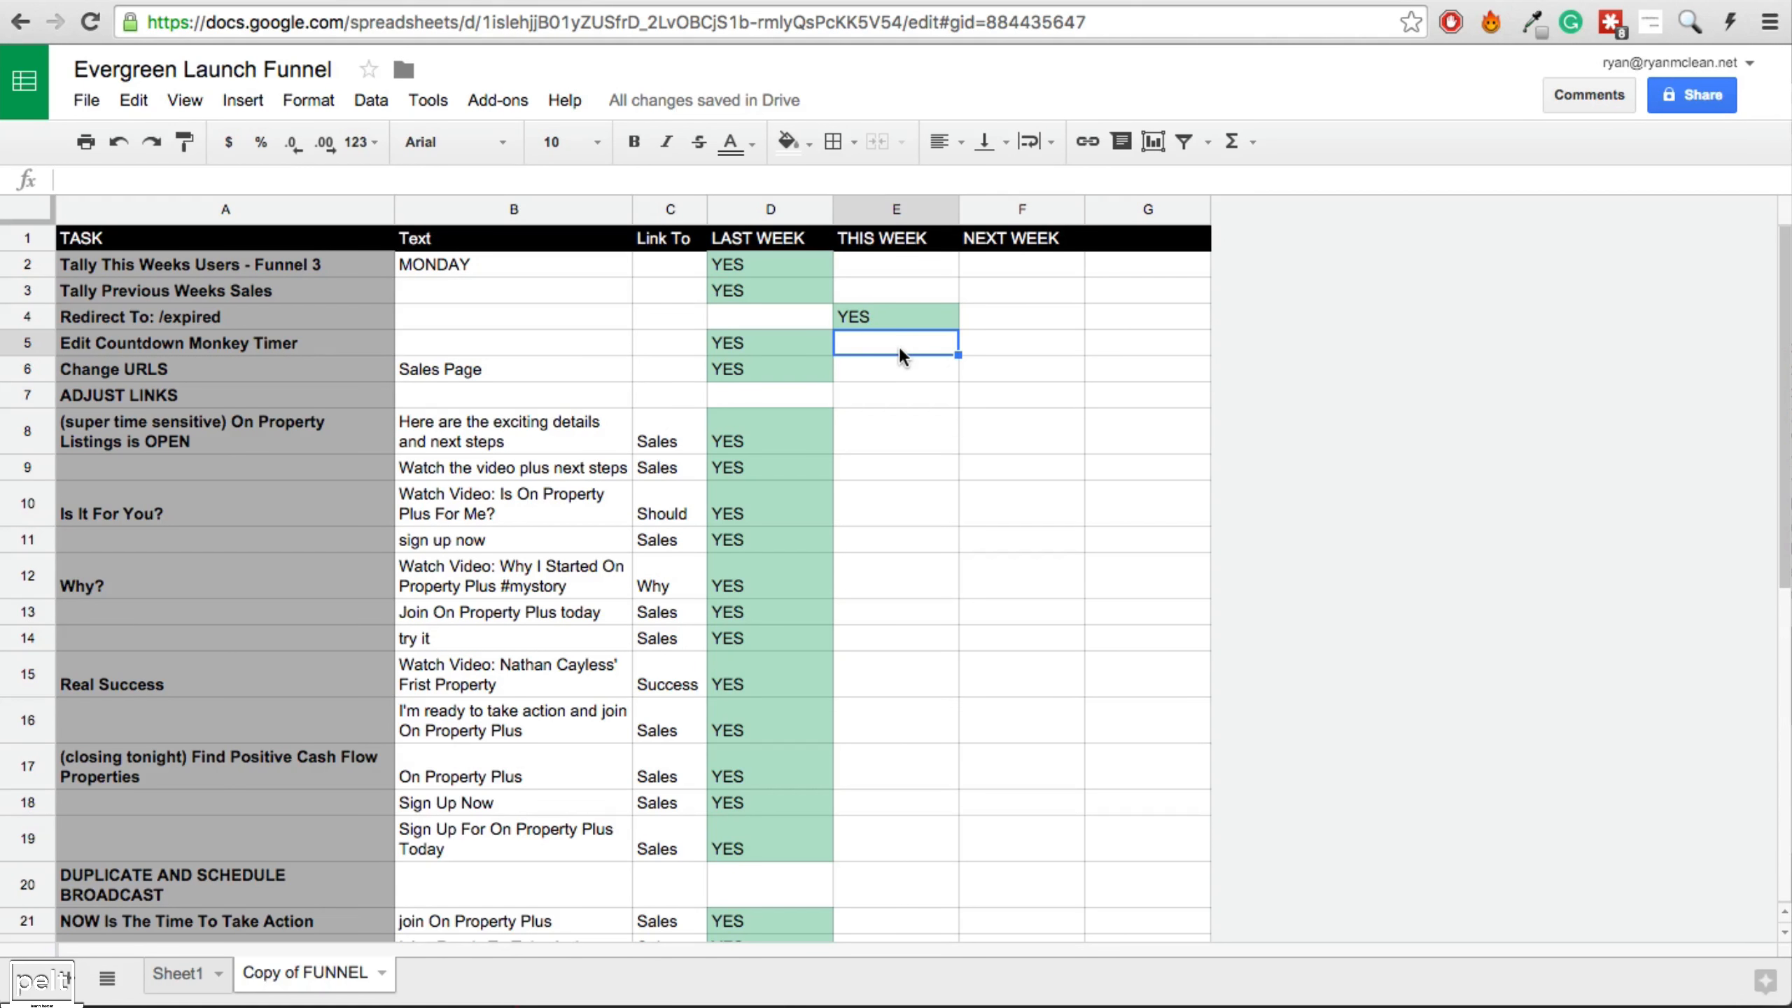
Mark the countdown timer task YES in E5 and check the Change URLS Sales Page entry.
text(YES)
key(Return)
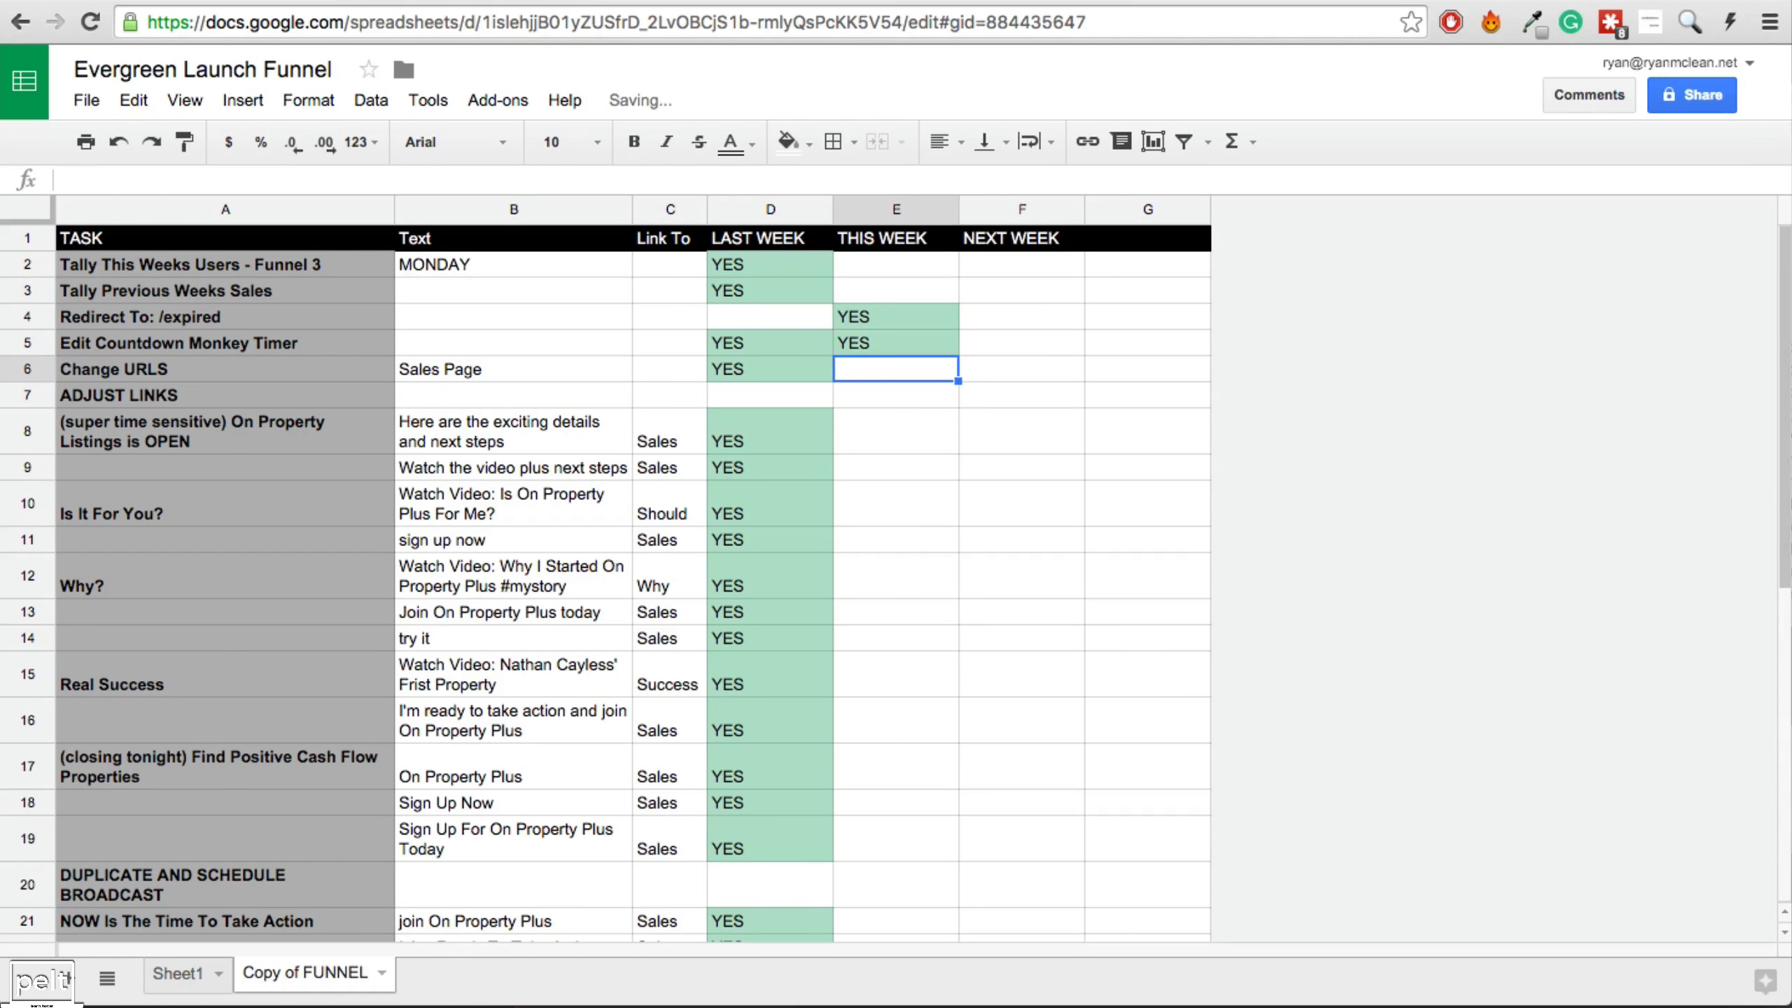
click(113, 364)
click(557, 370)
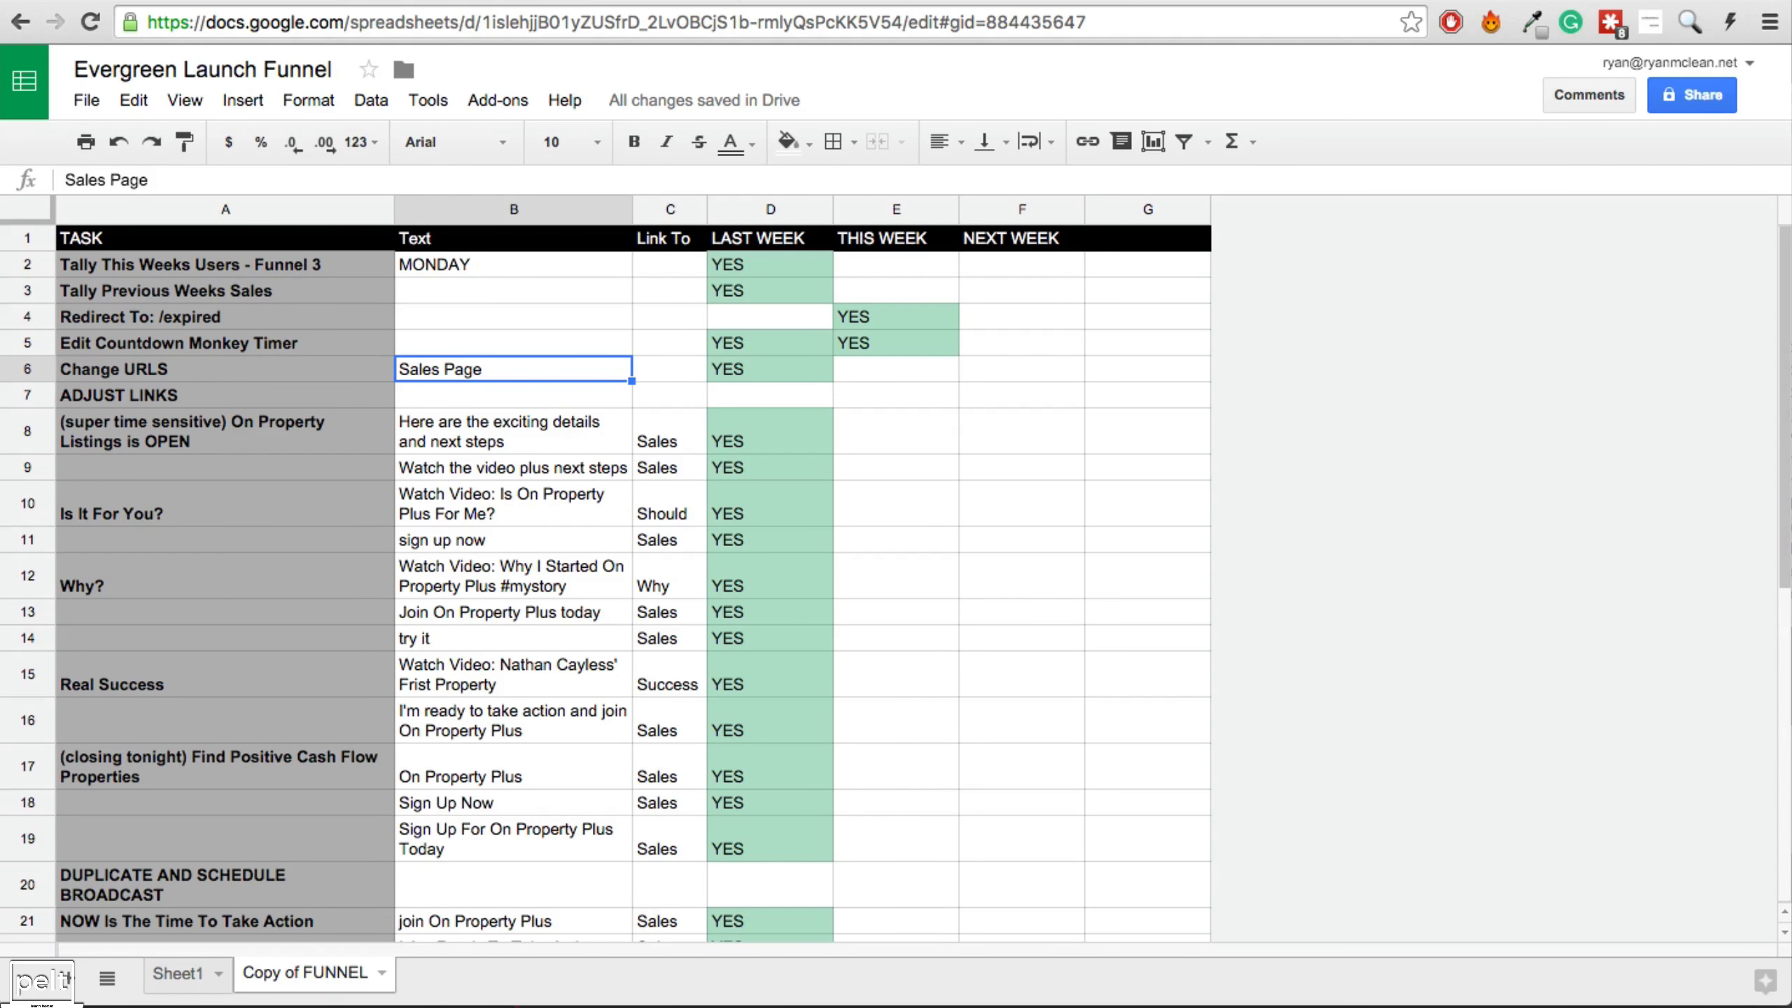
click(905, 1)
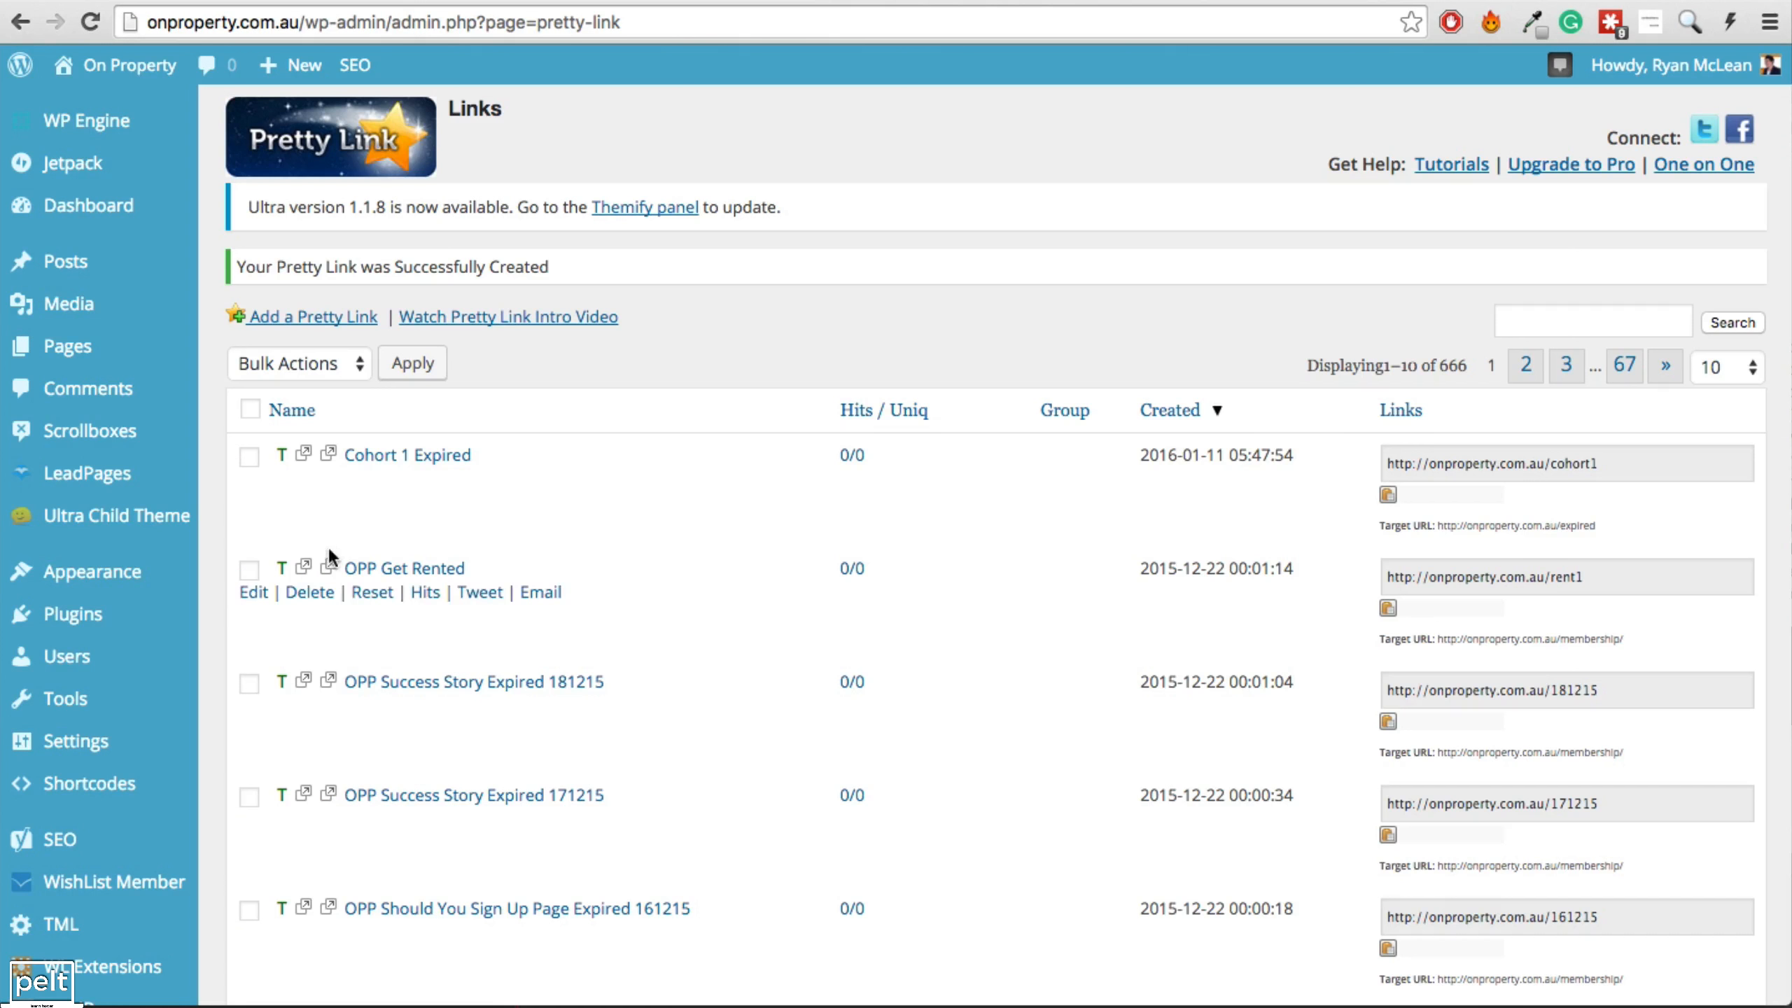
Append 2 to Launch Funnel 4's custom url, making it cohort2, and publish.
click(96, 473)
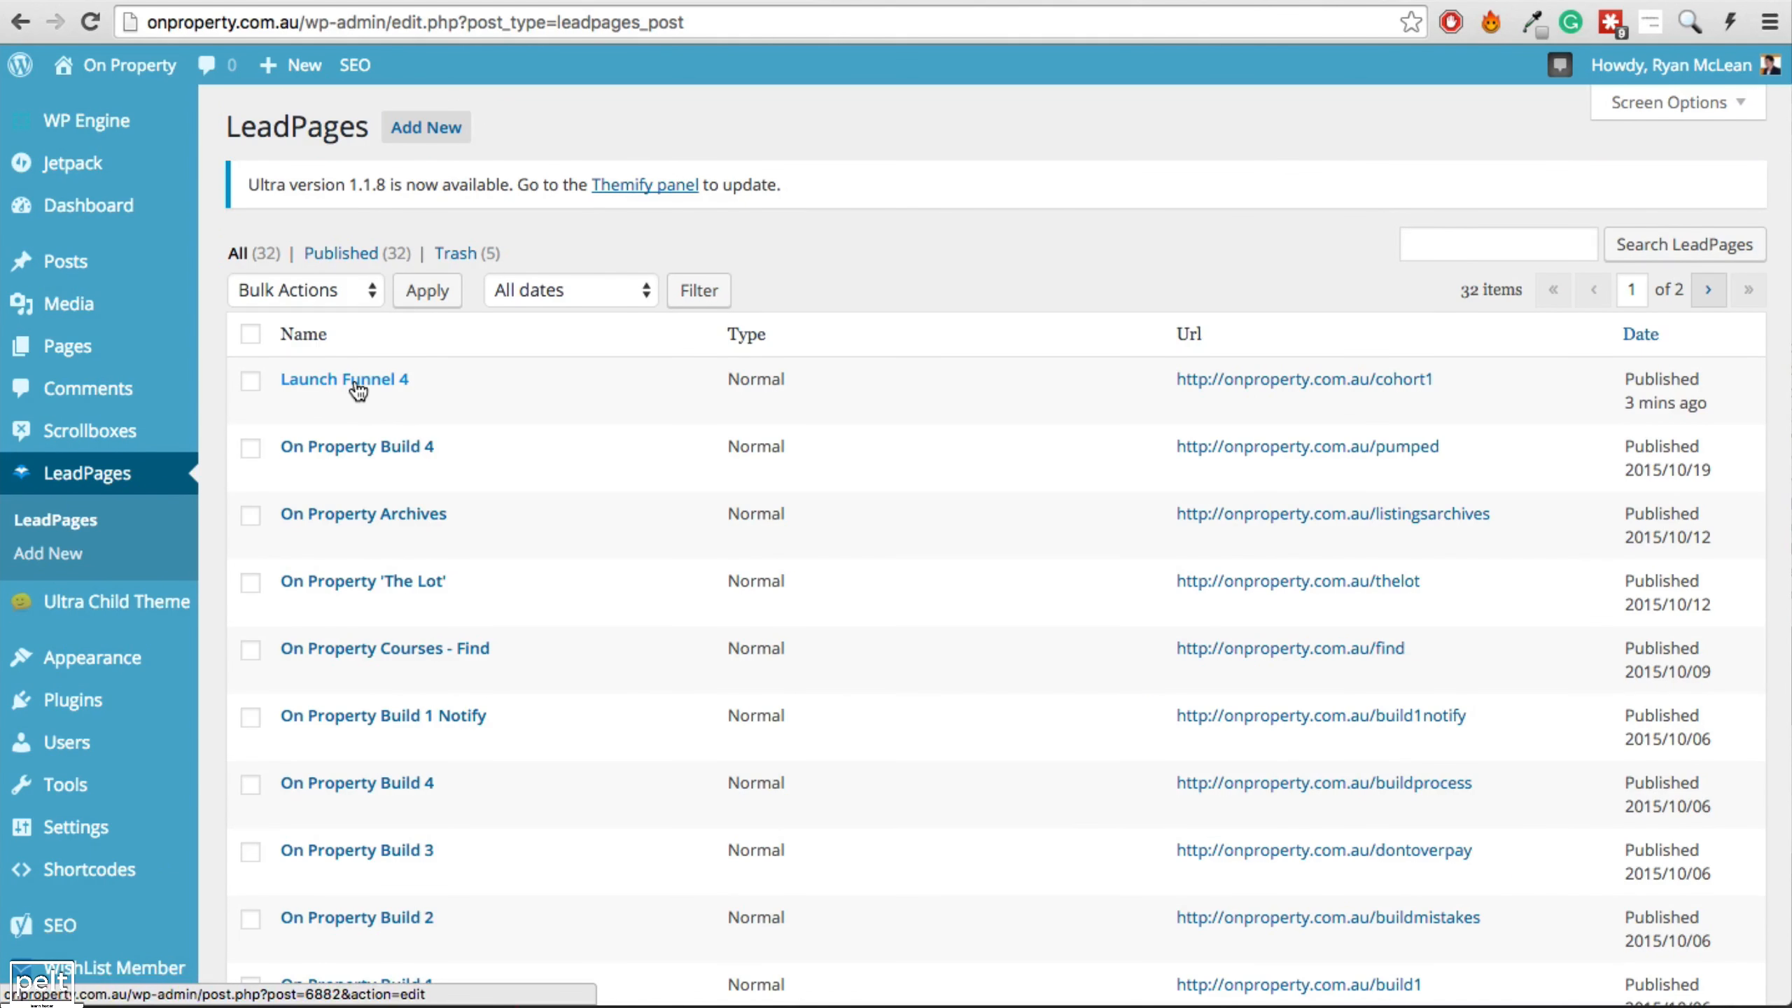
click(357, 382)
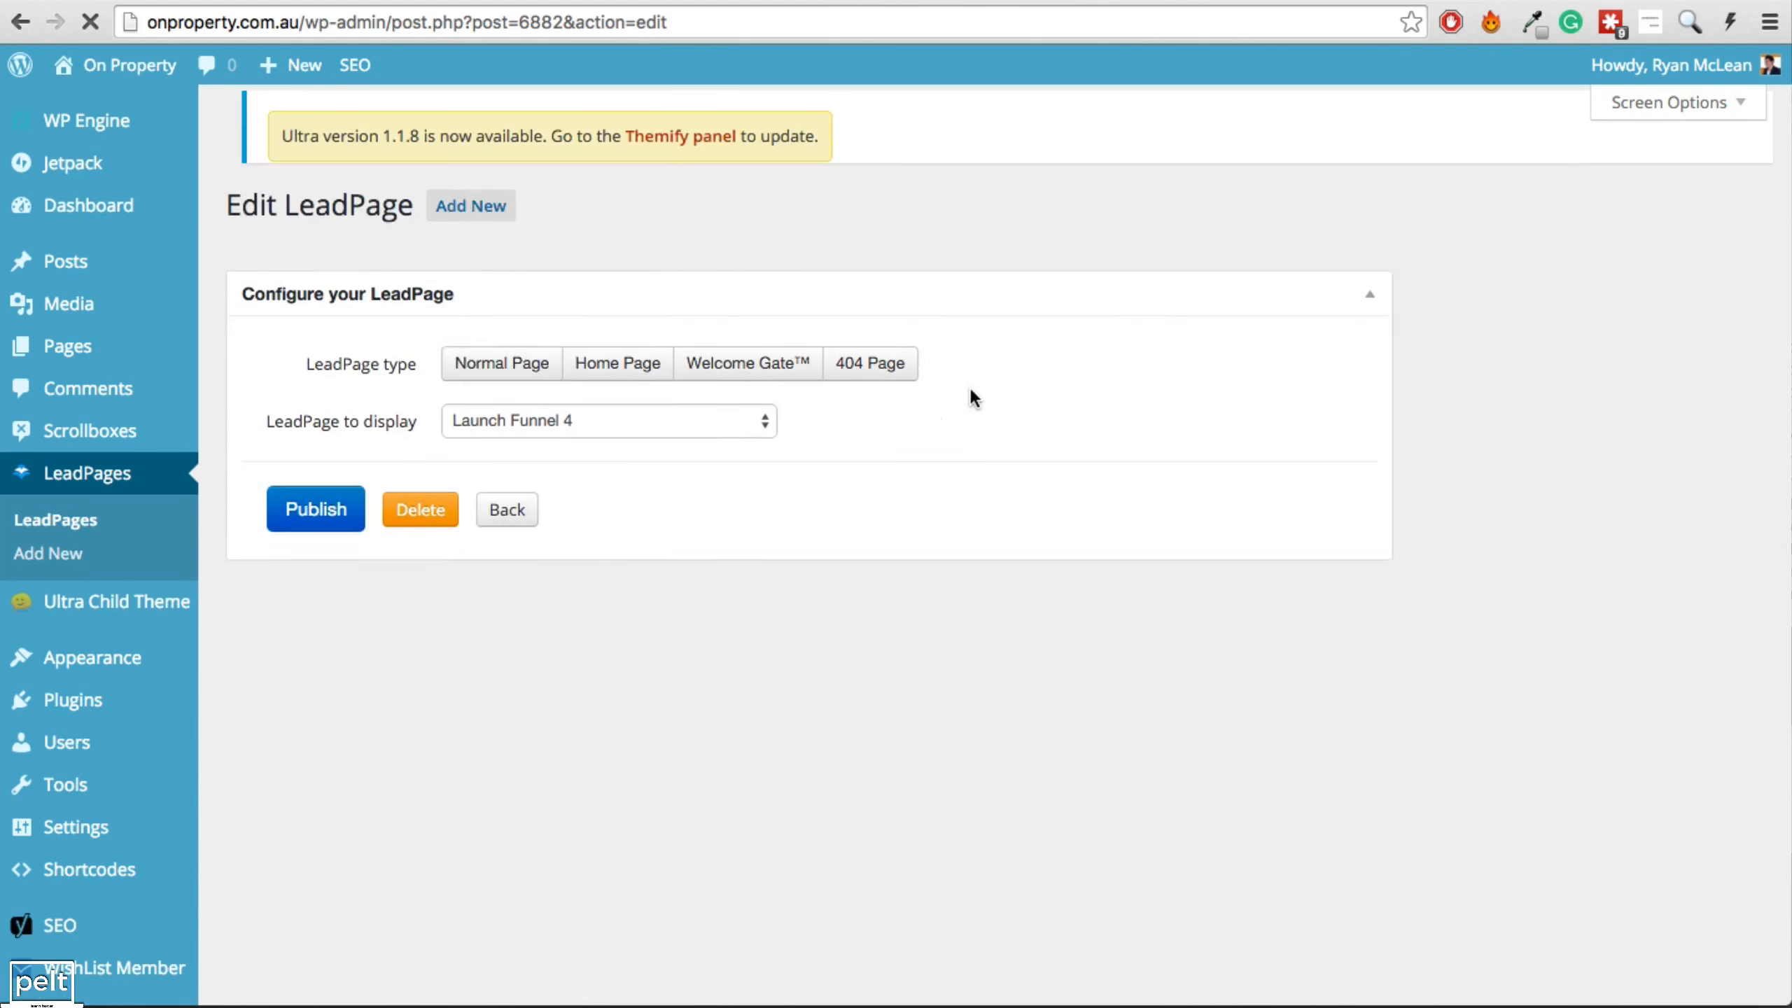
click(763, 466)
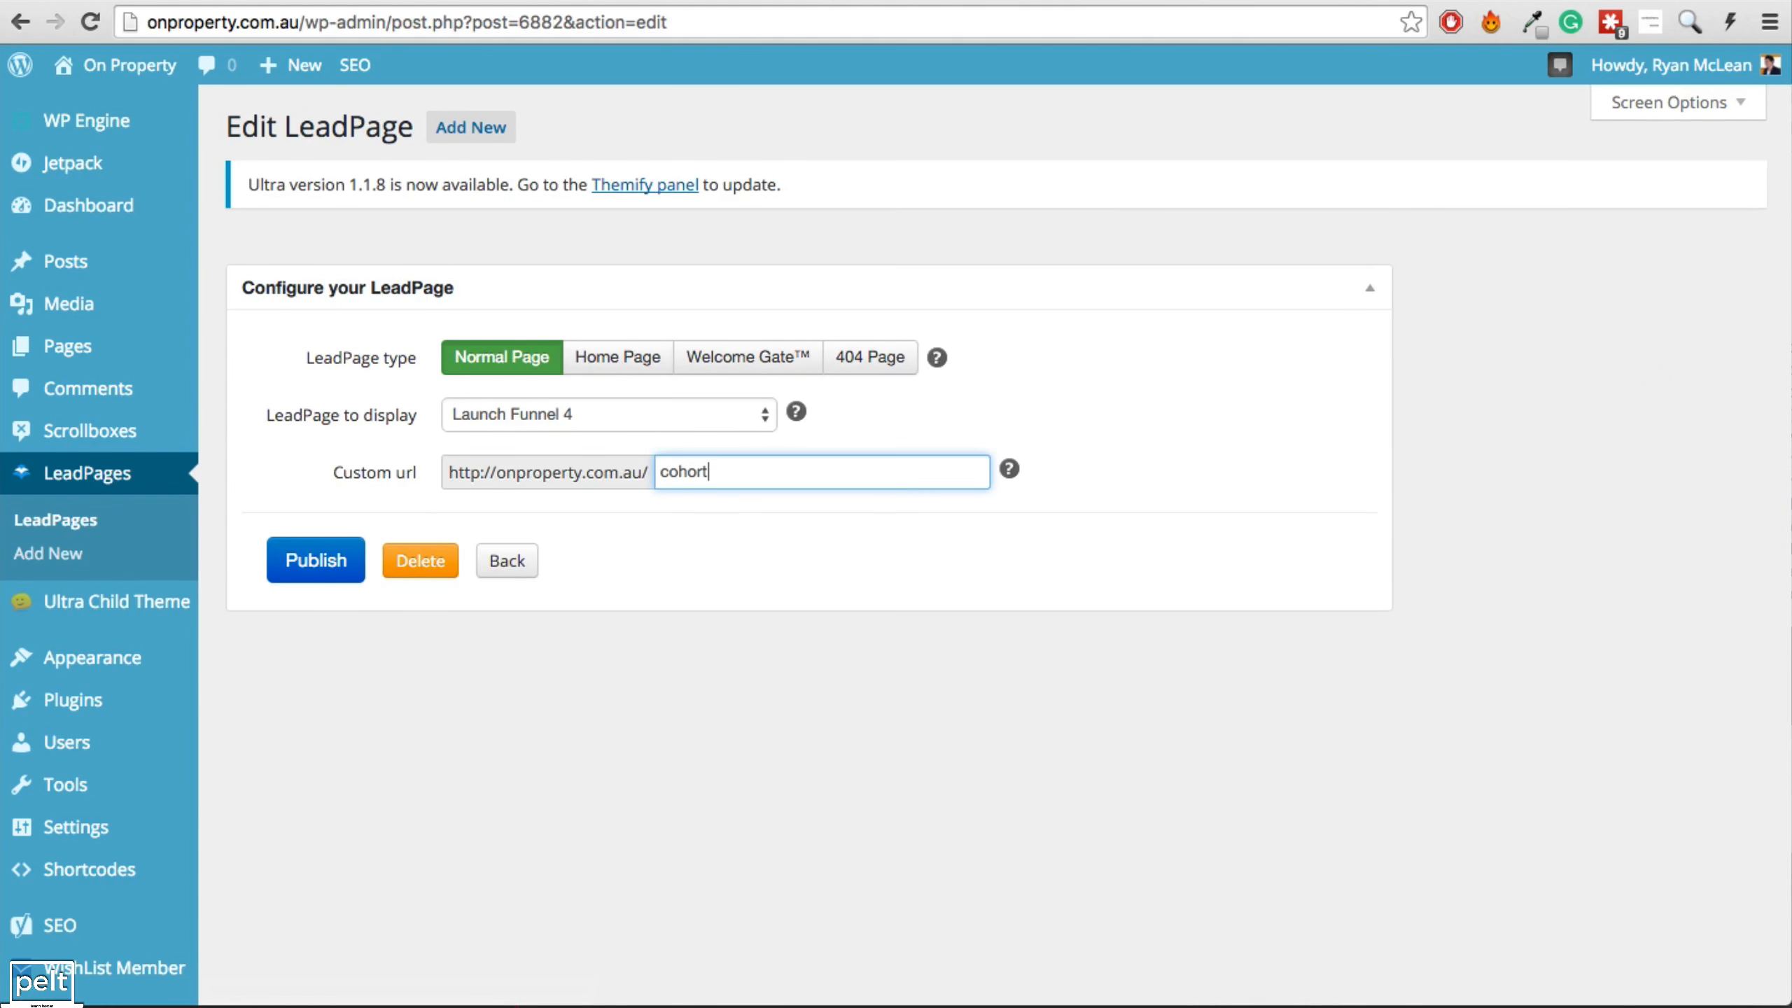
text(2)
click(294, 558)
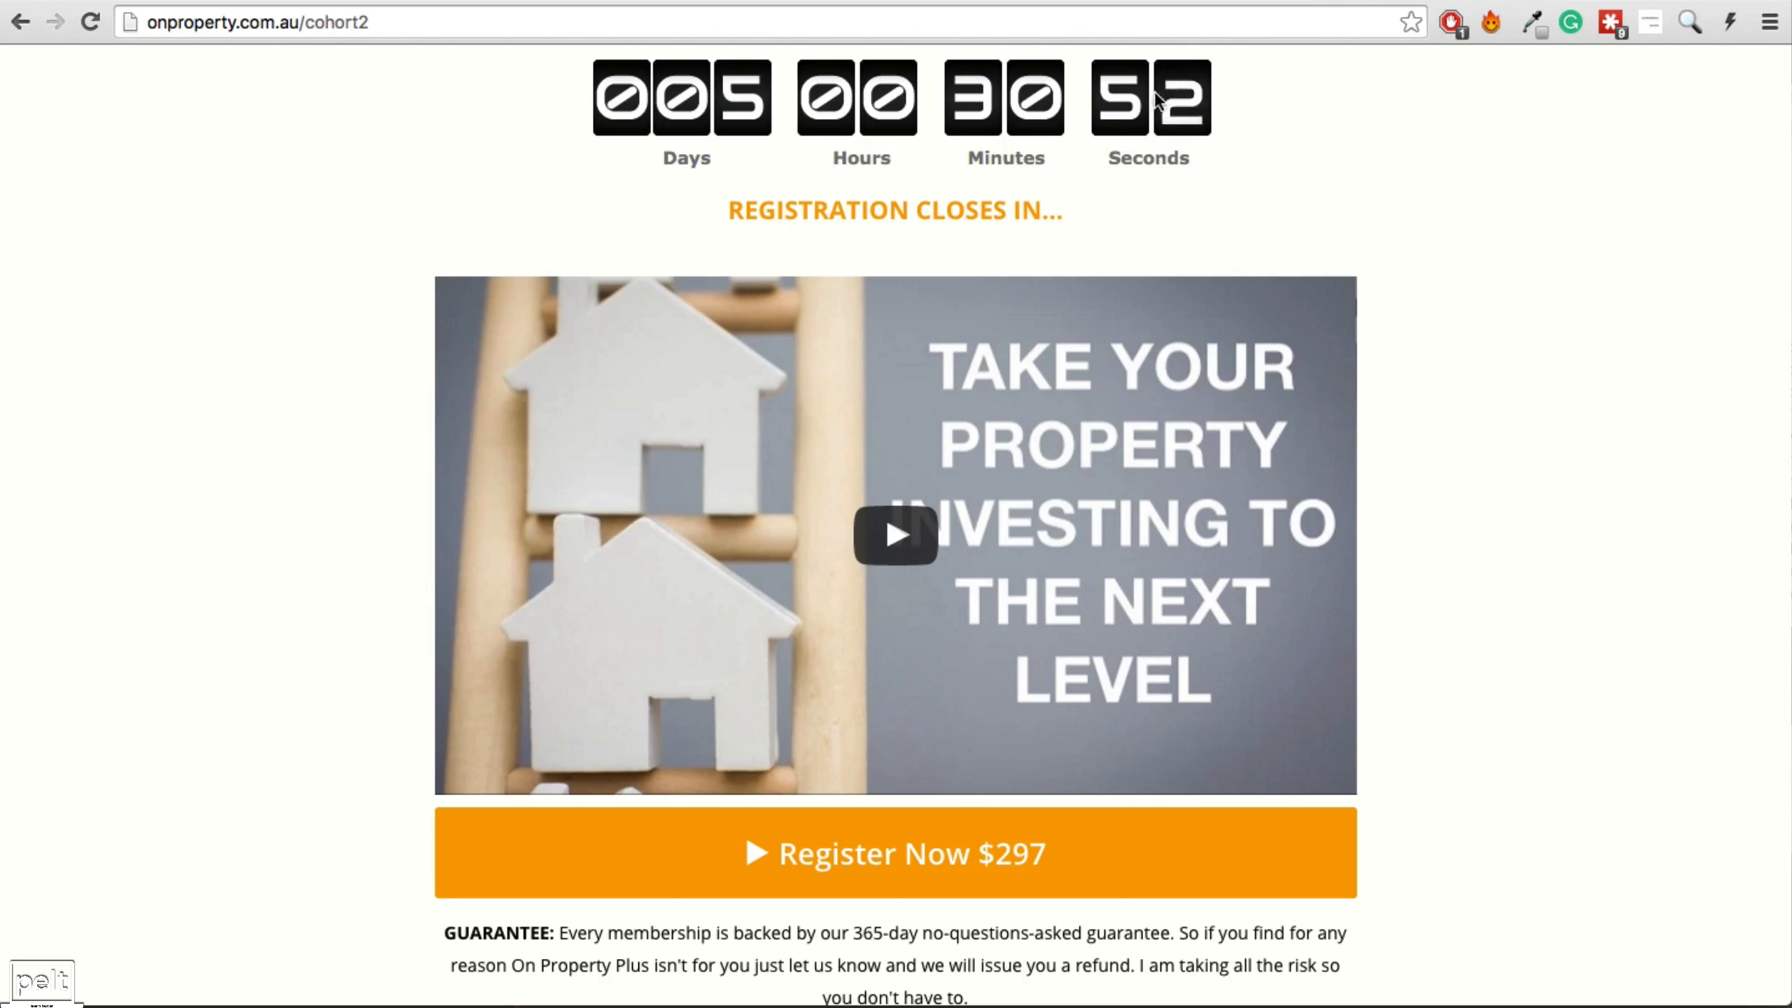
Load the old onproperty.com.au/cohort1 address in a new tab.
click(1596, 2)
text(onproperty.com.au/cohort1)
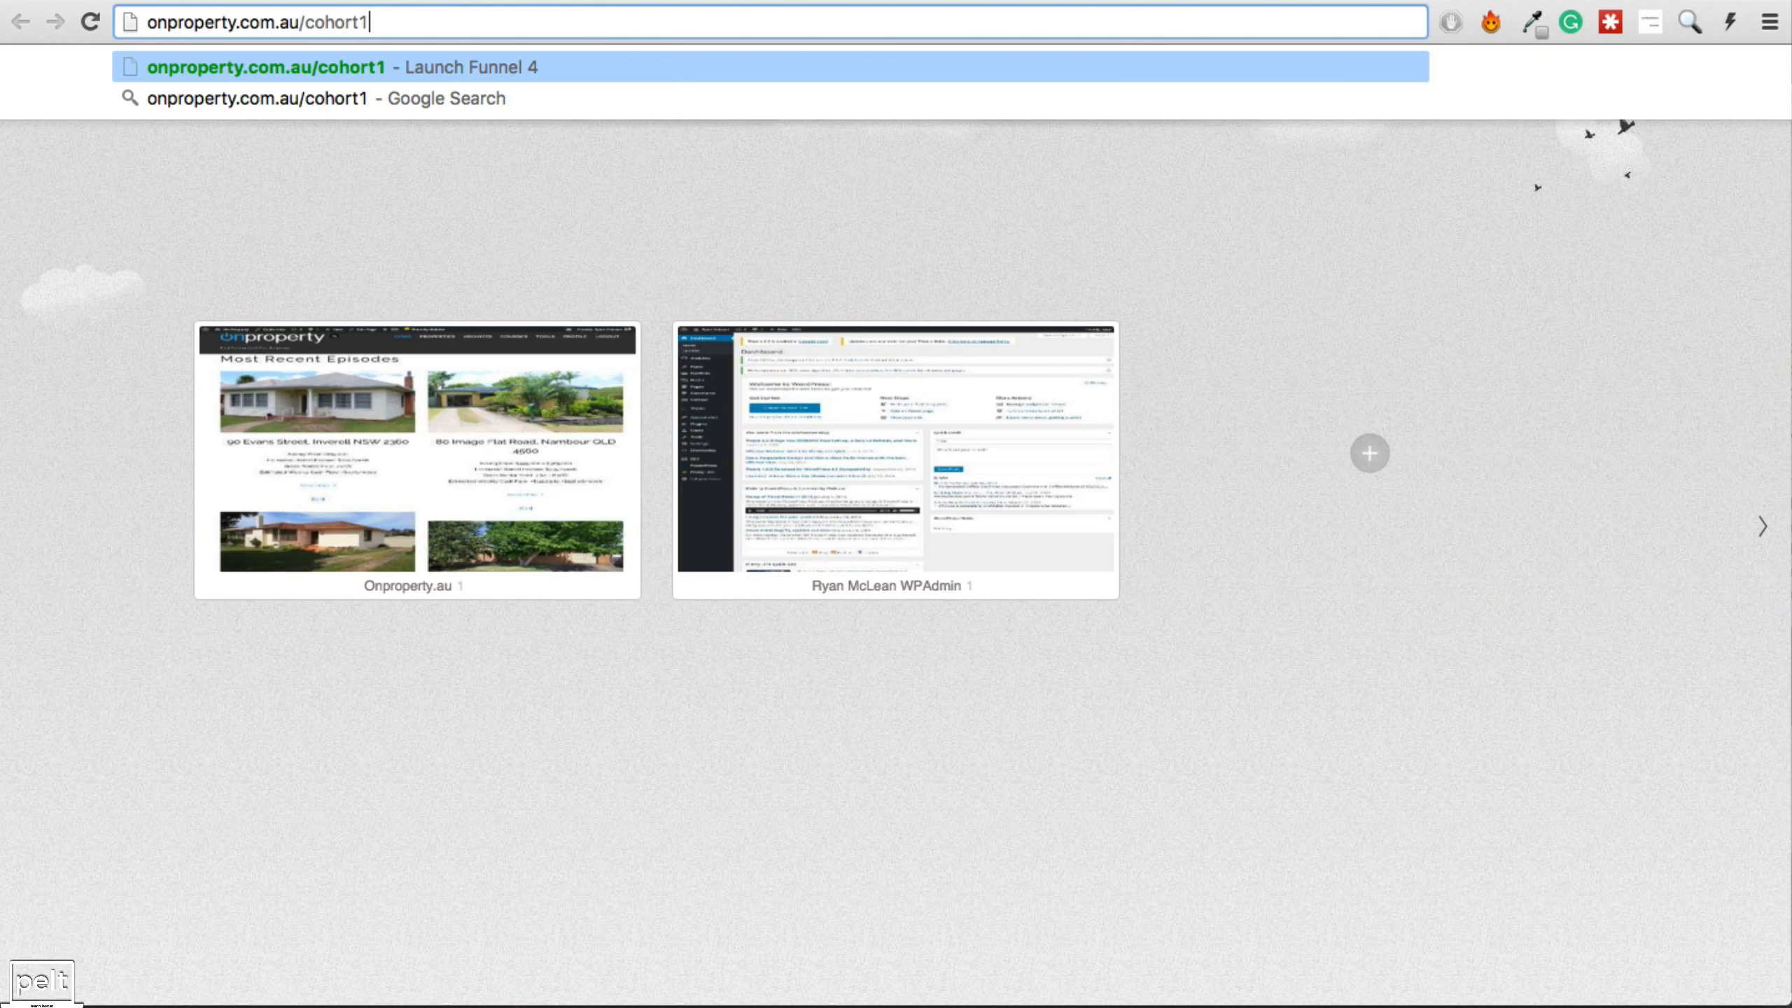
key(Return)
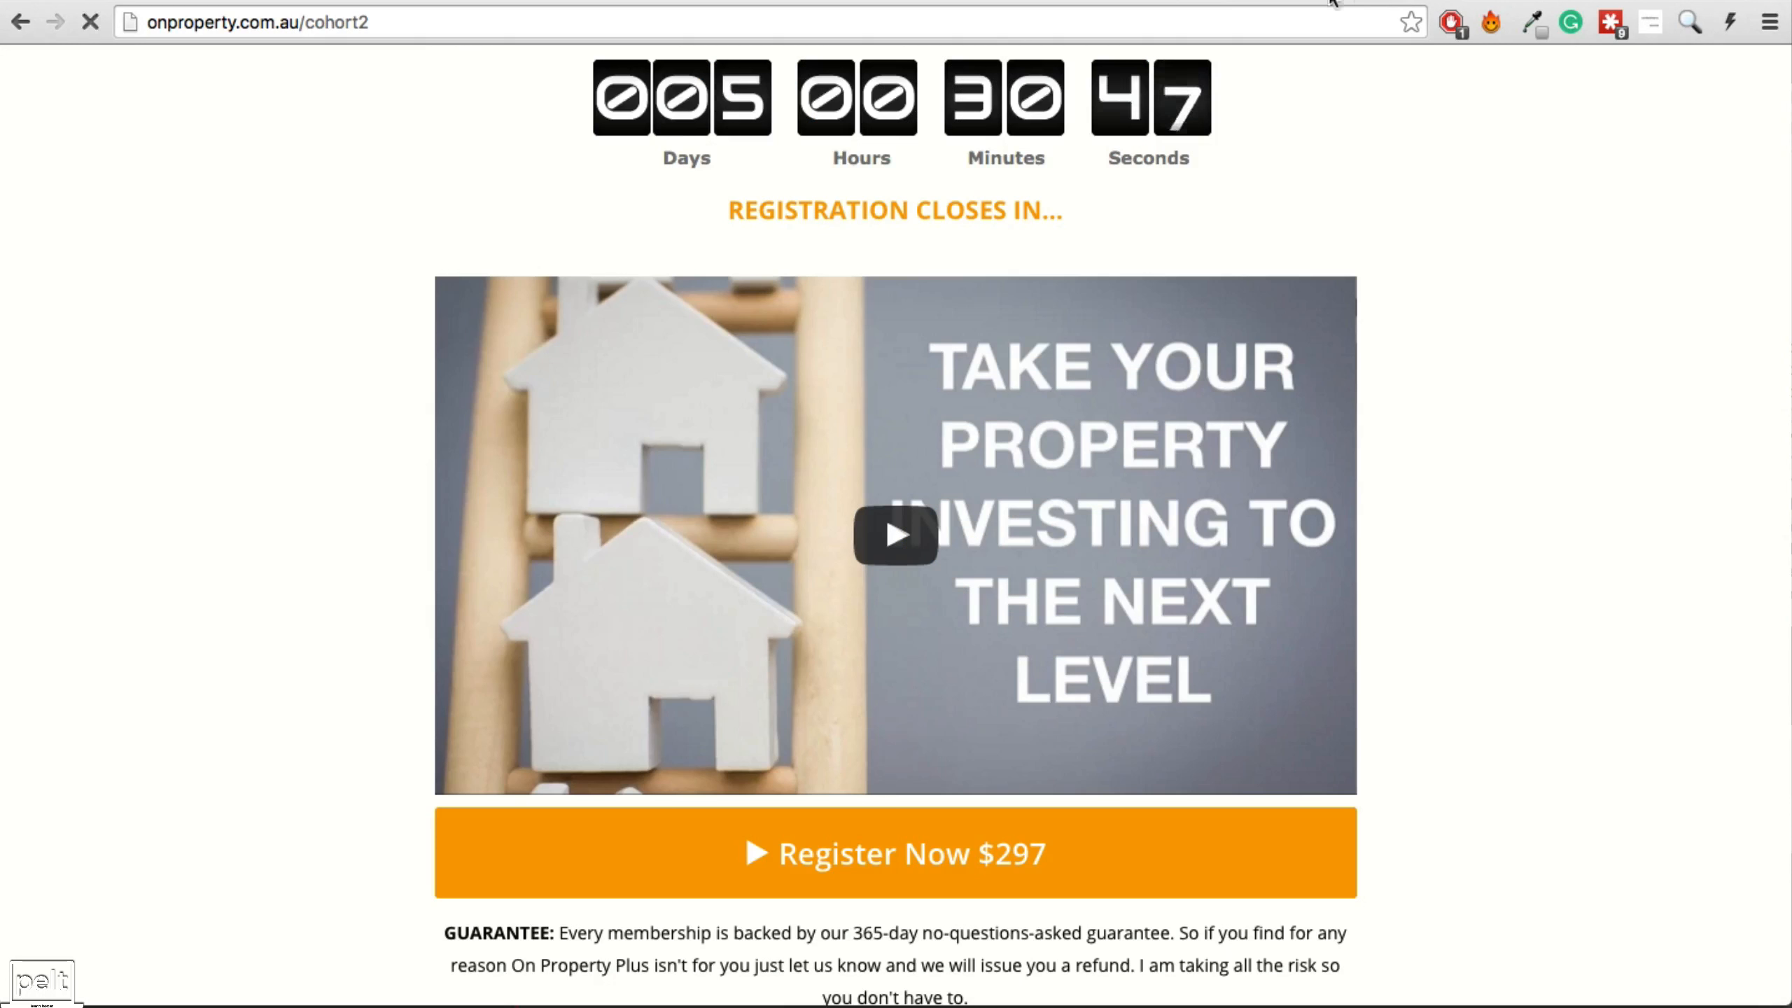
Copy the full cohort2 page address from the address bar.
drag(369, 22, 305, 23)
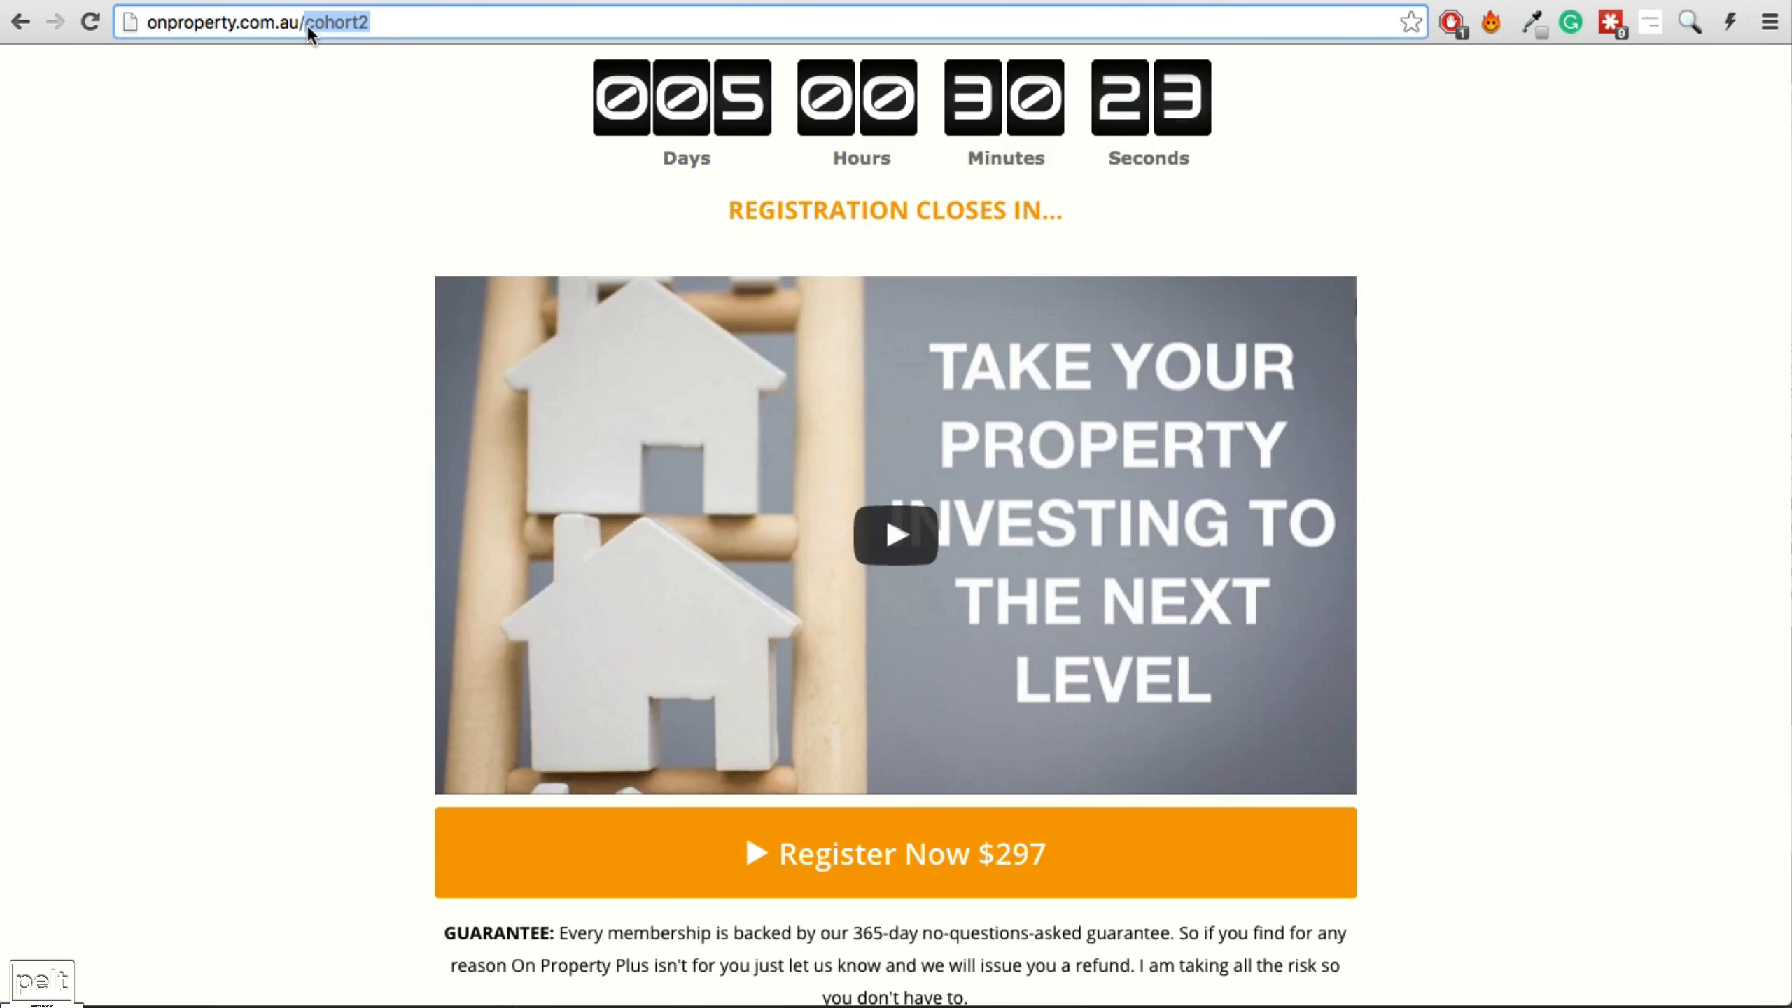
triple_click(325, 25)
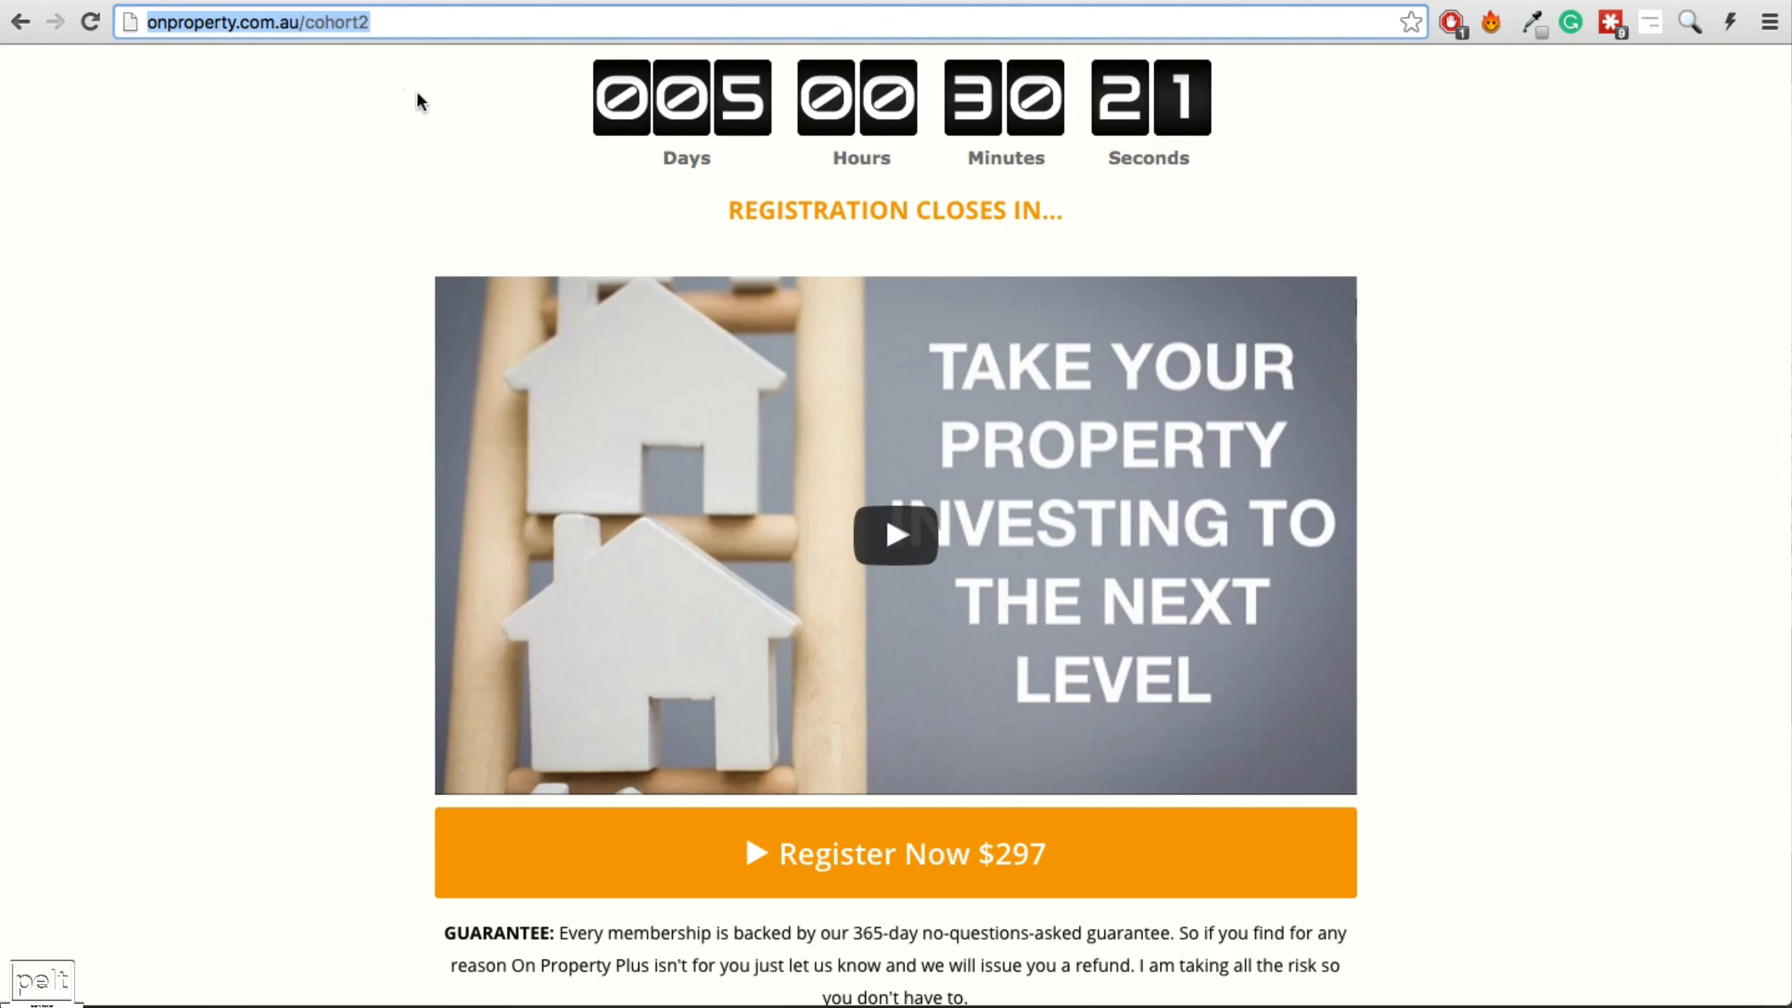
right_click(322, 29)
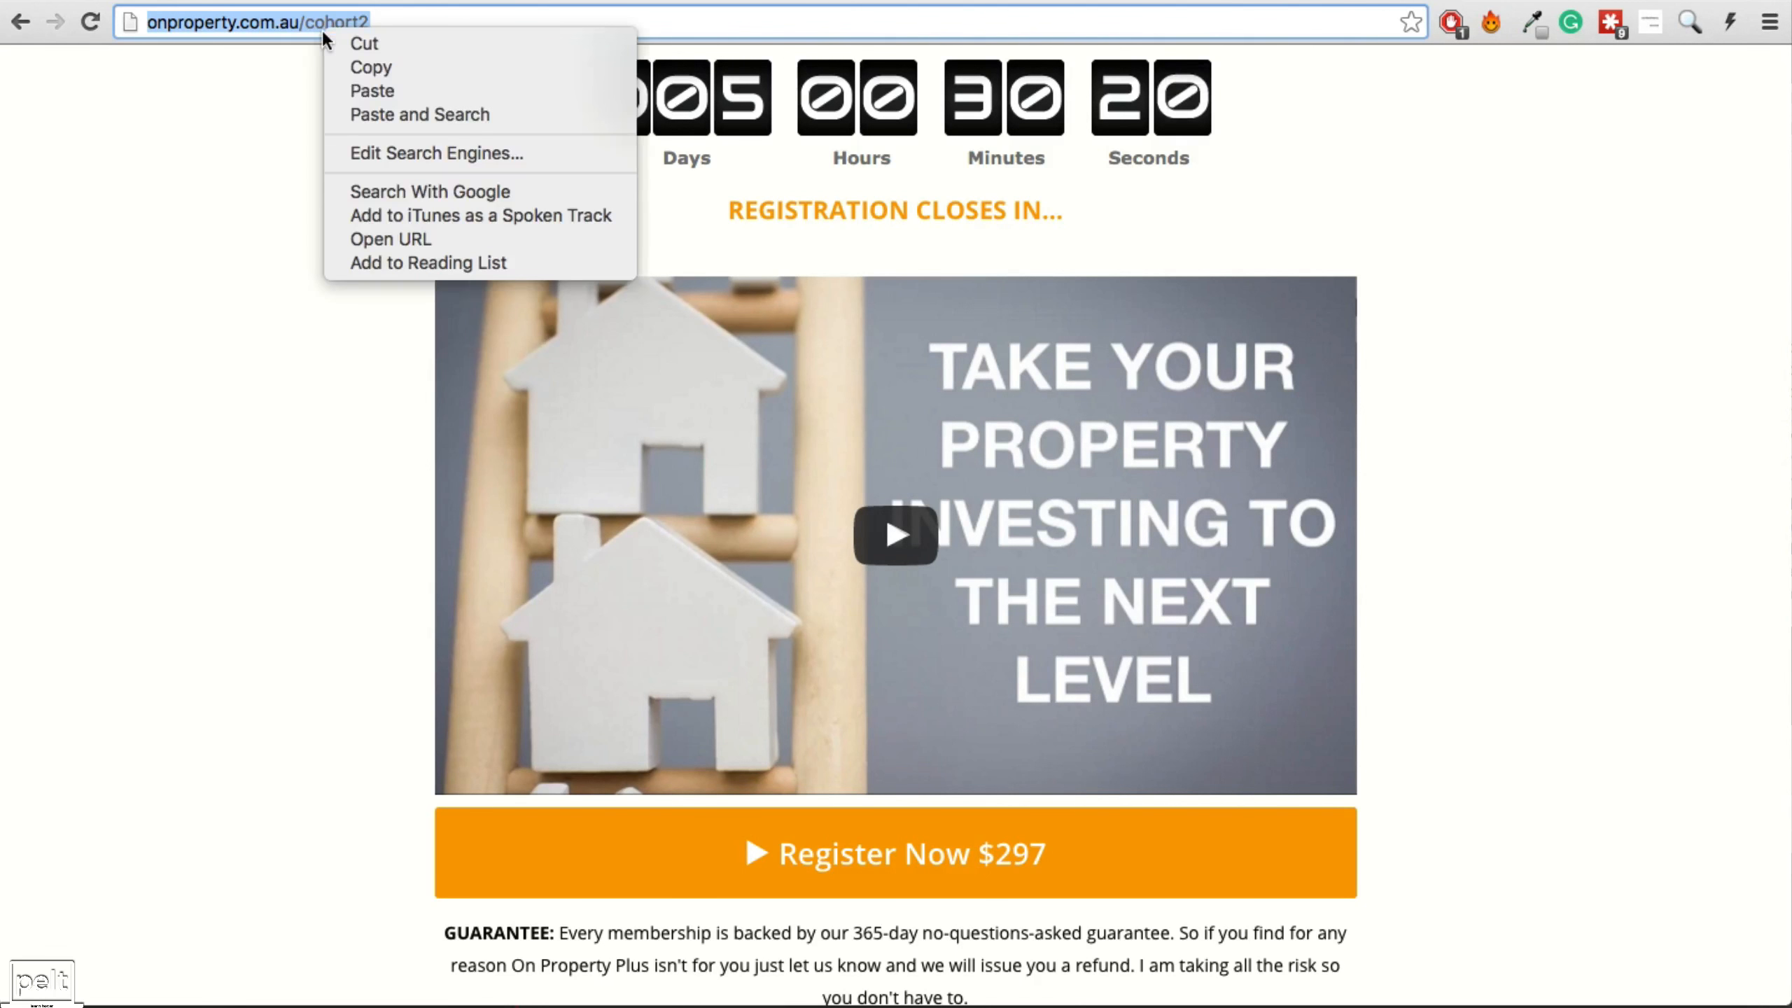
click(387, 75)
click(486, 2)
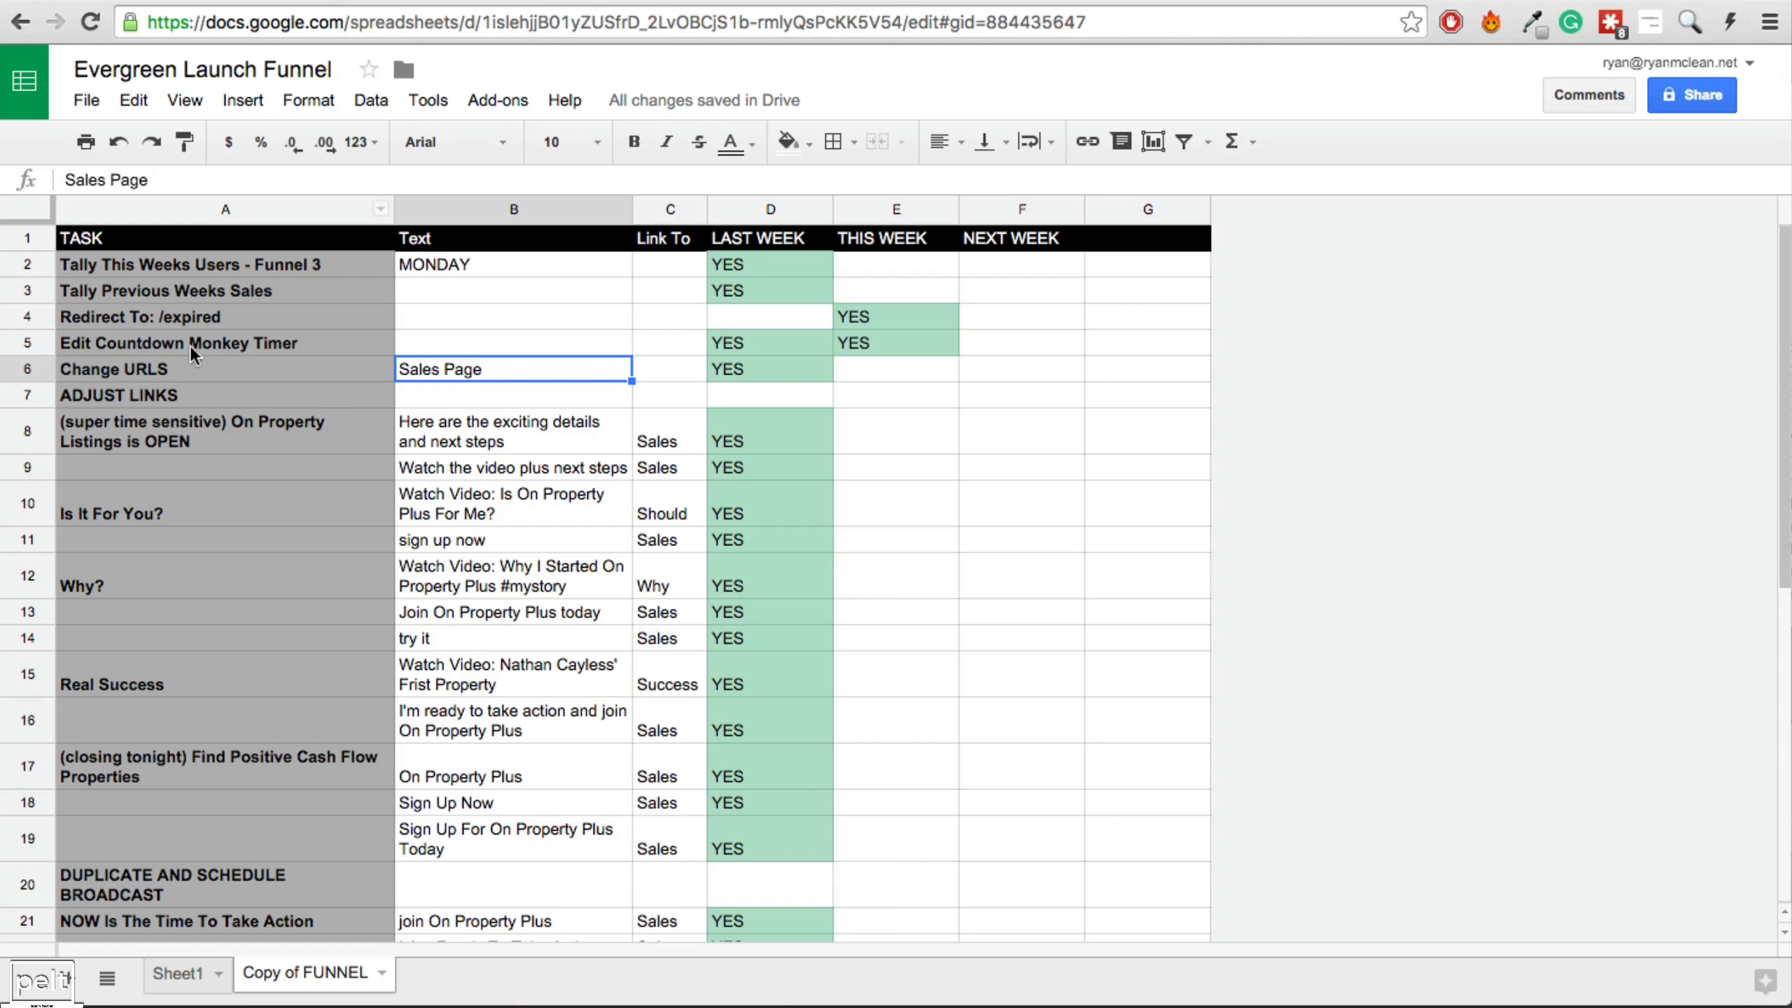
Mark the Change URLS task YES in this week's cell E6.
click(883, 376)
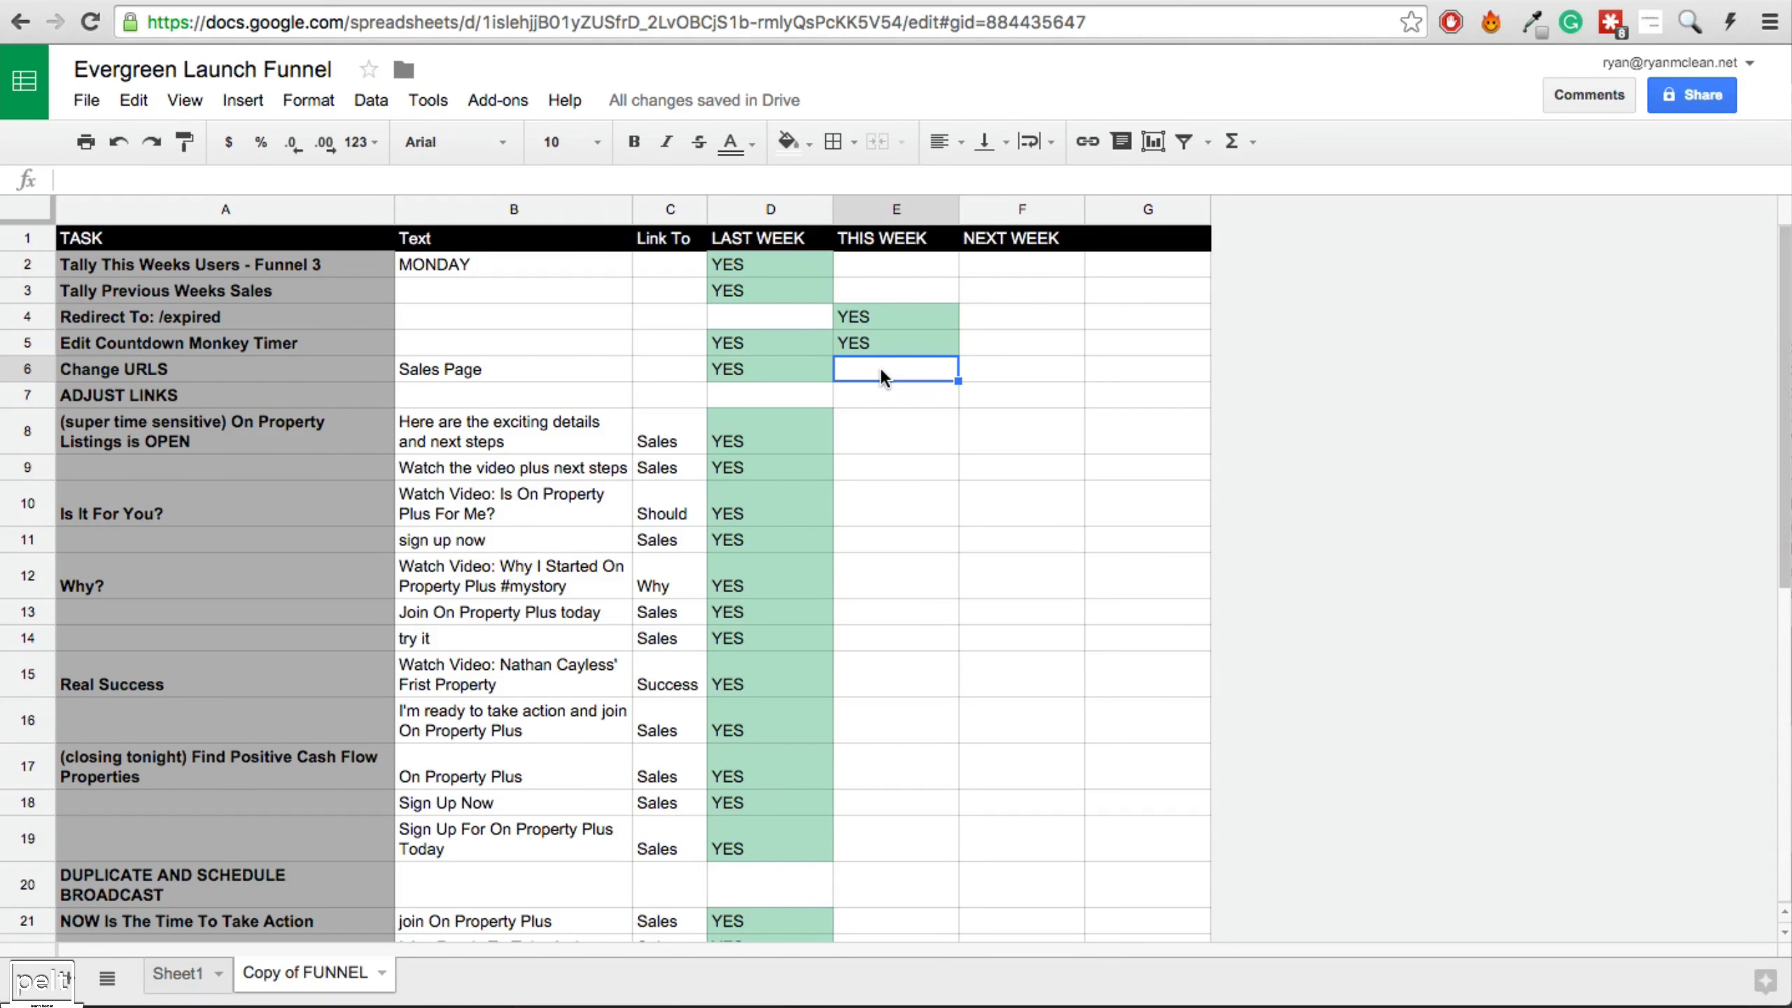
text(YES)
key(Return)
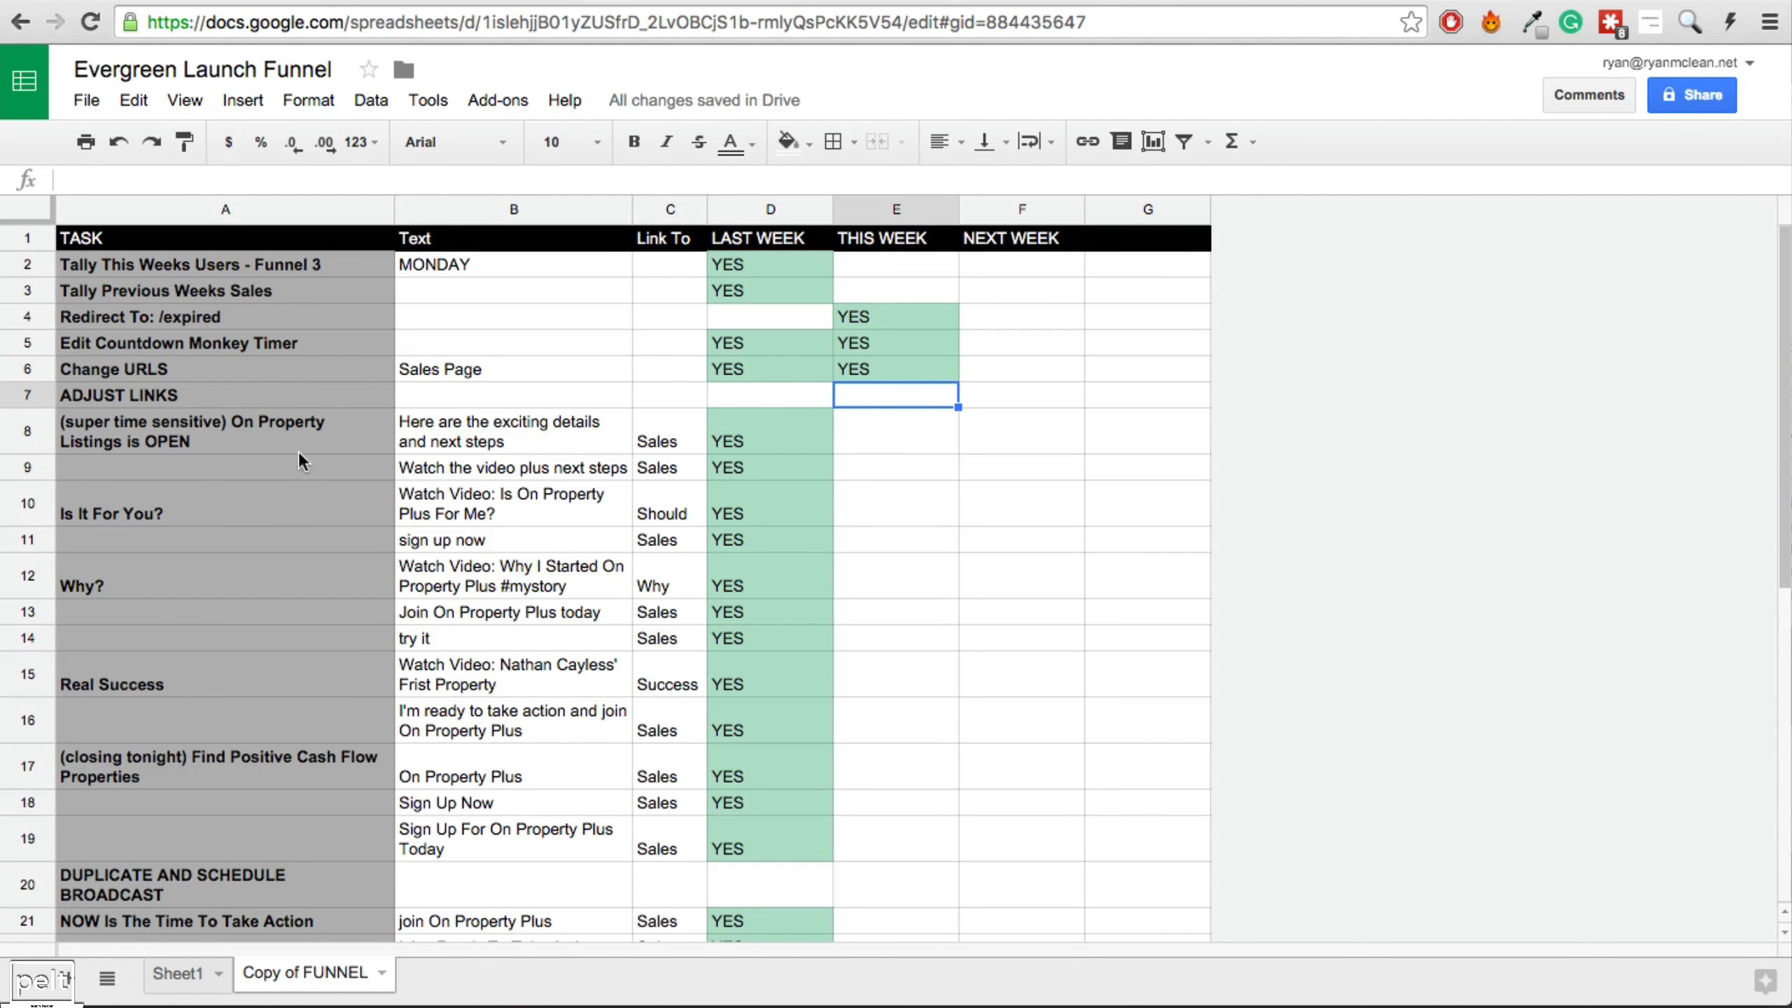
Step through the Adjust Links task rows and their link texts in A8:B19.
drag(225, 431, 494, 840)
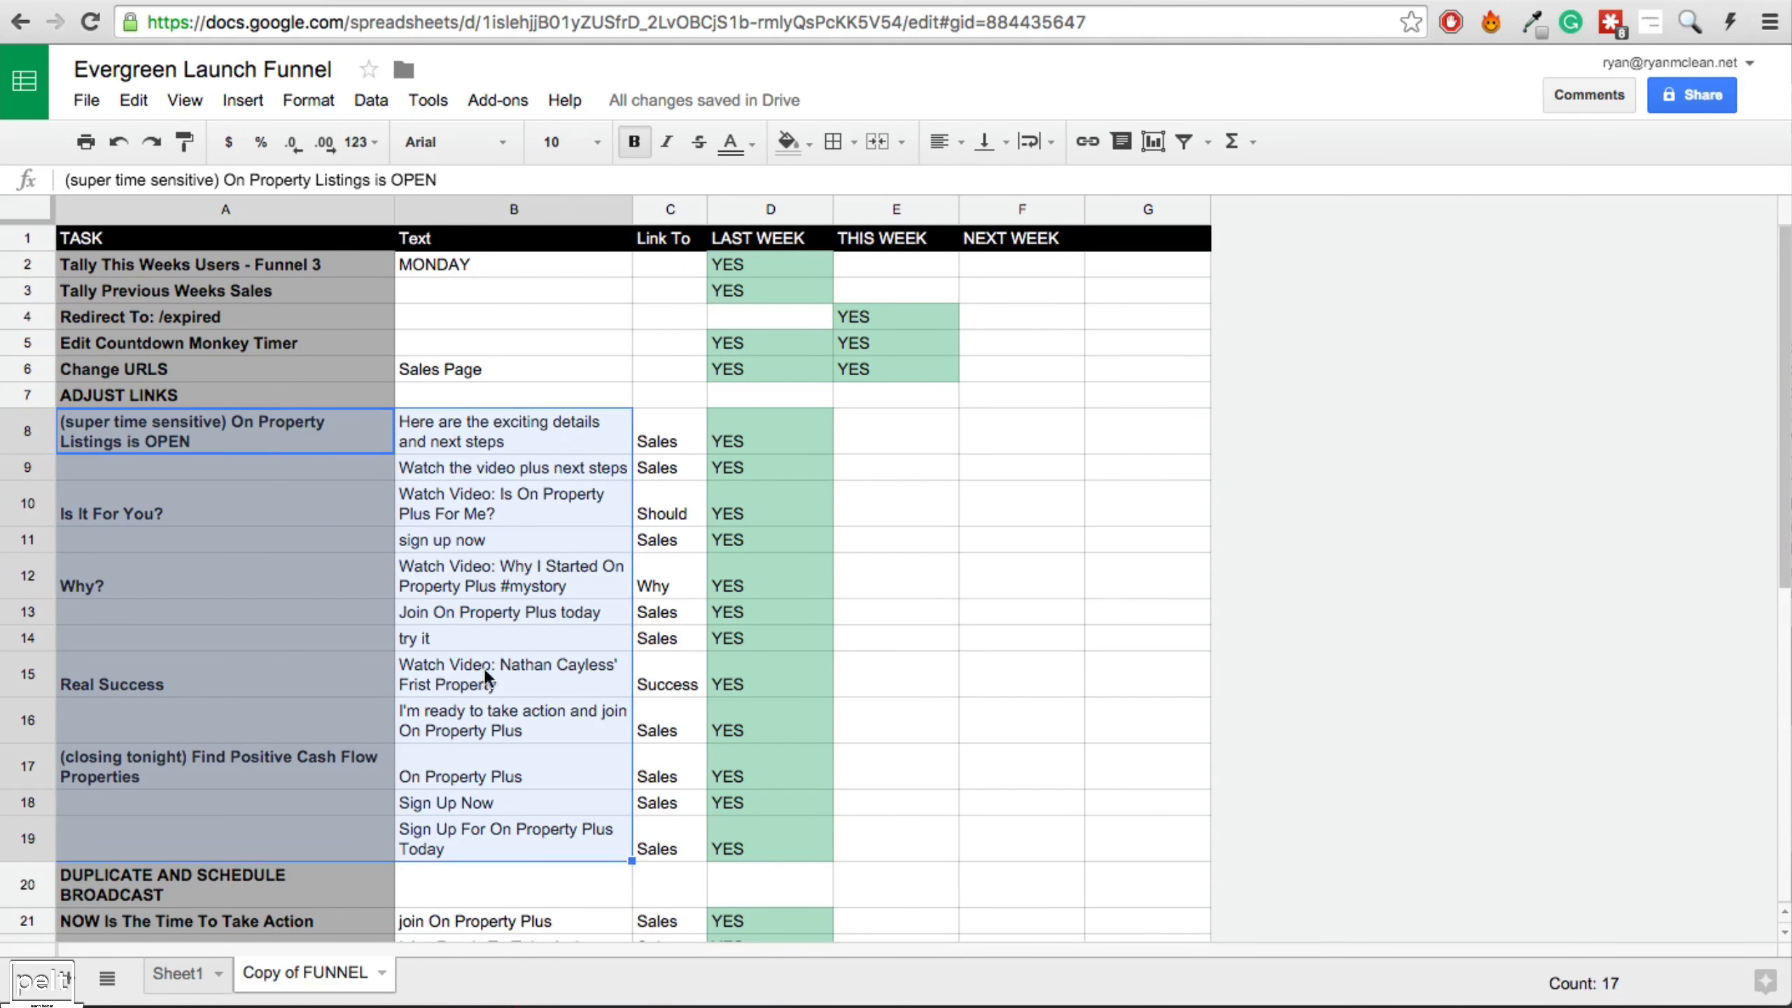
click(260, 452)
click(428, 425)
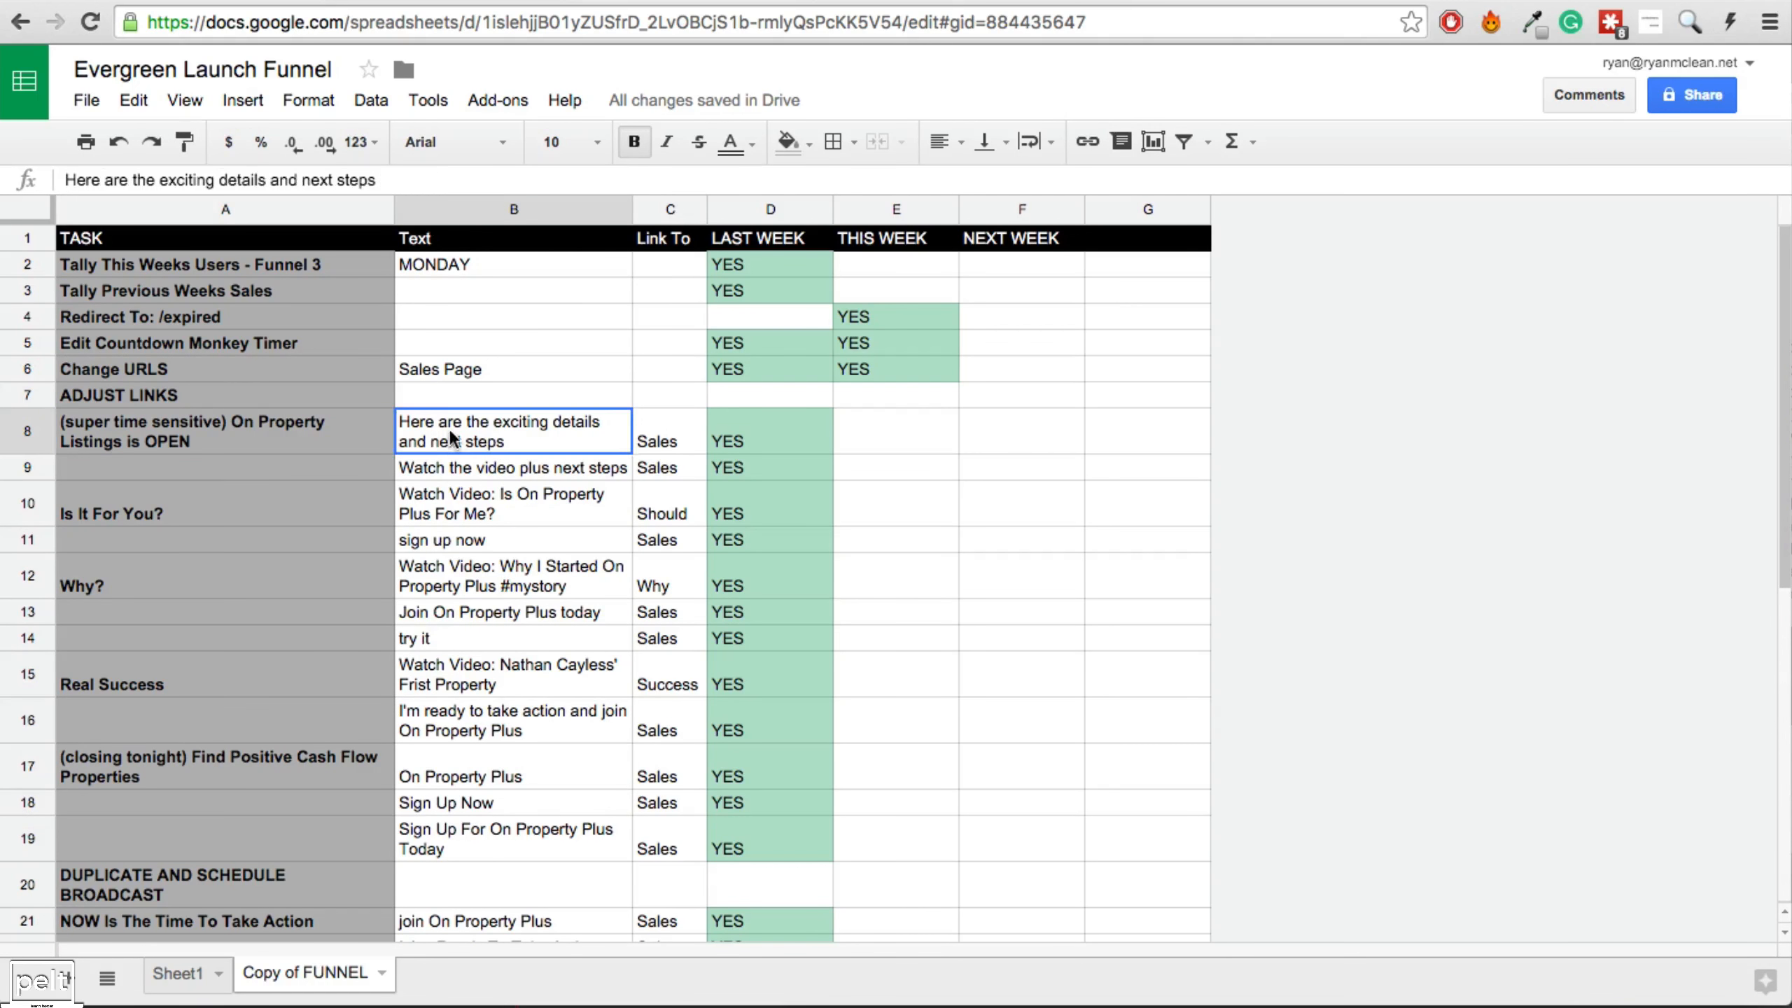
key(Down)
key(Down)
key(Down)
key(Down)
key(Down)
key(Down)
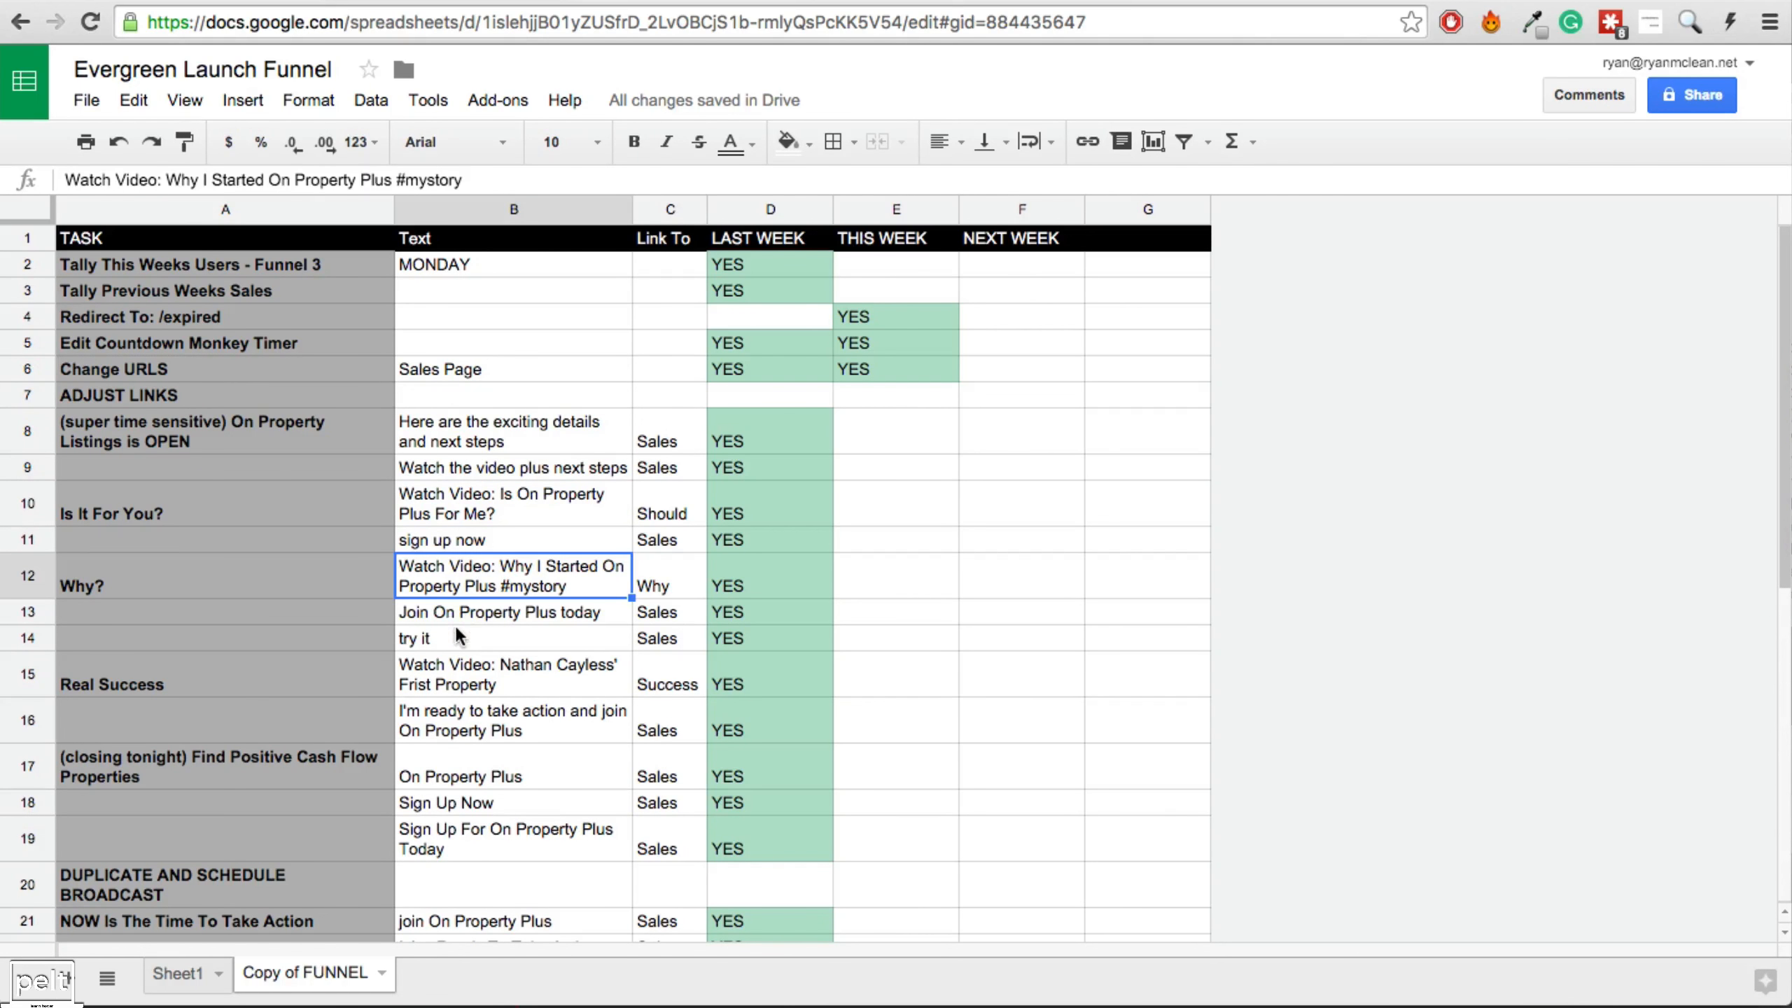
key(Down)
key(Down)
key(Down)
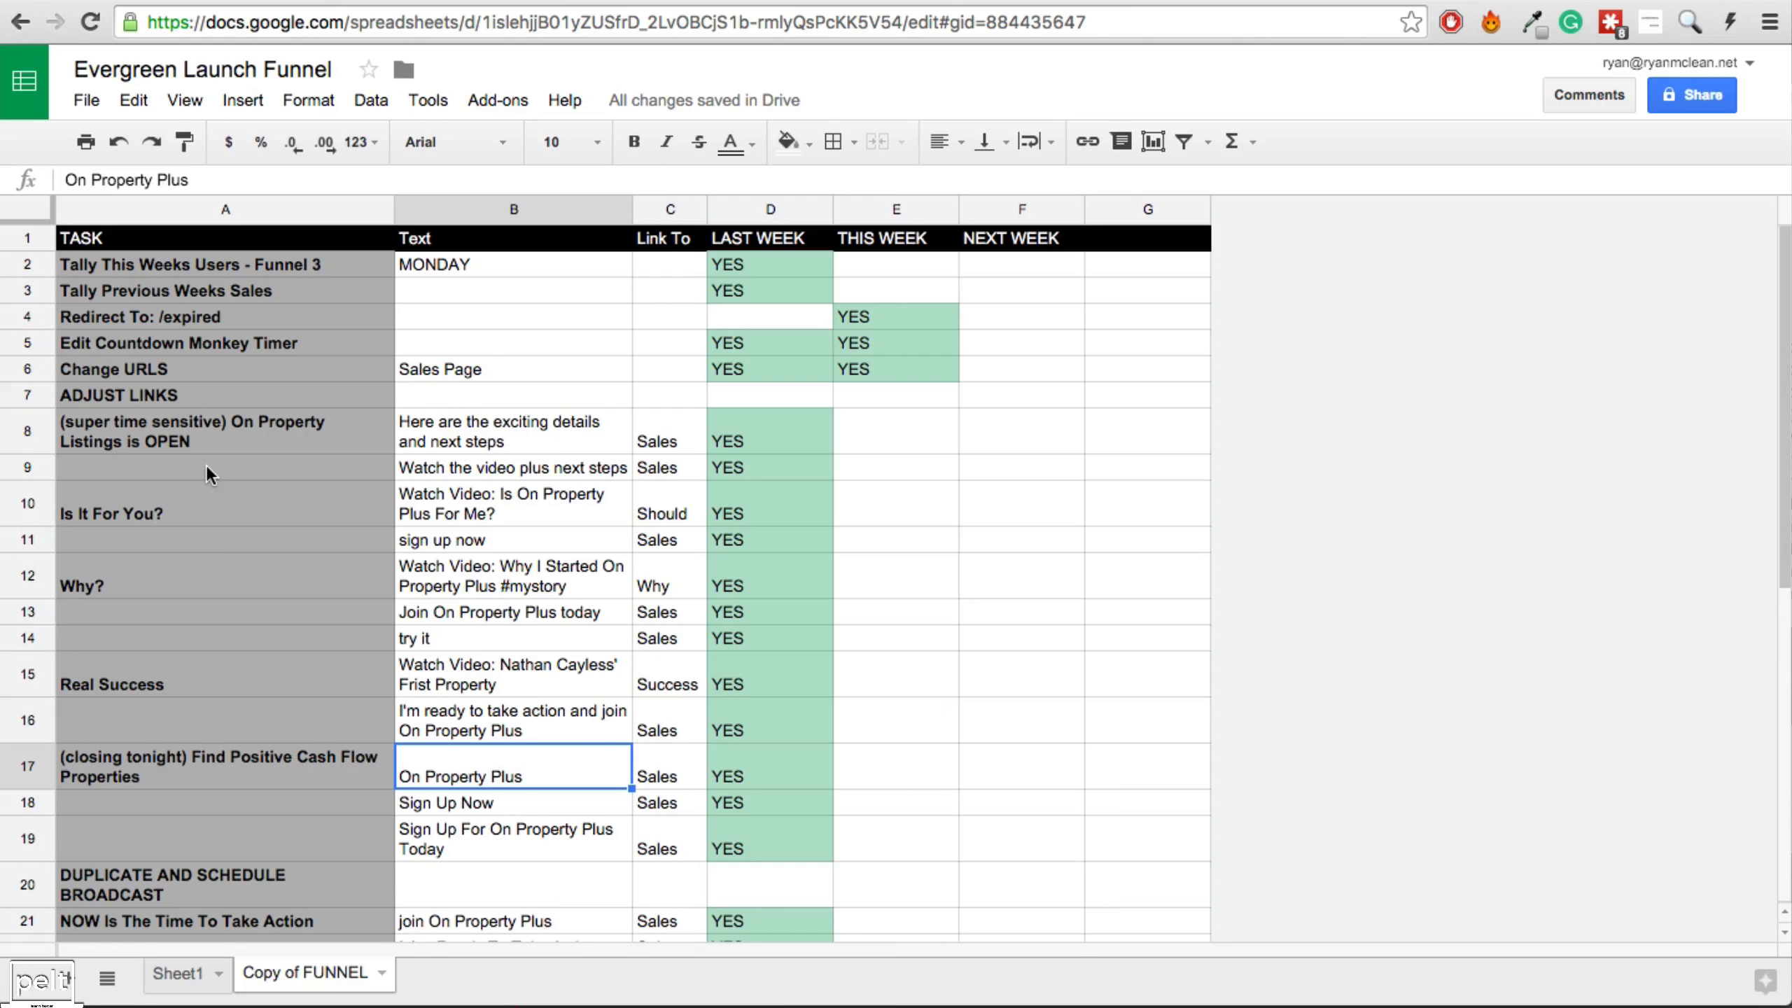
click(222, 434)
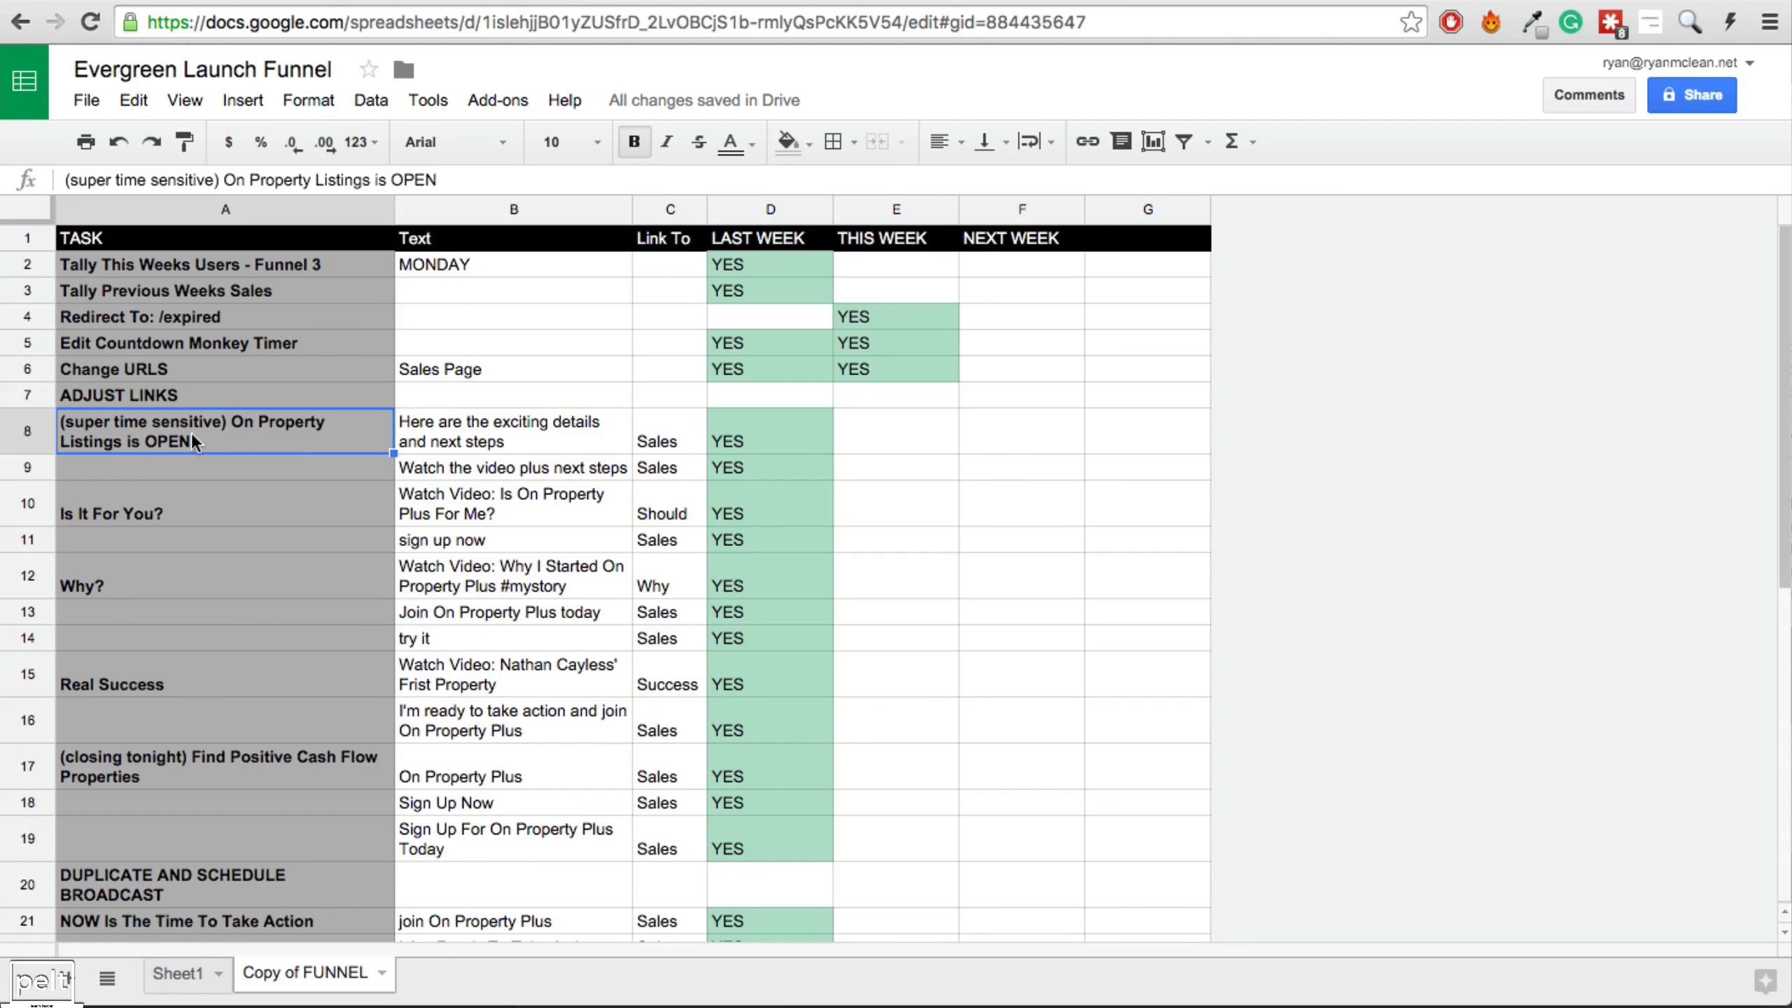
click(564, 88)
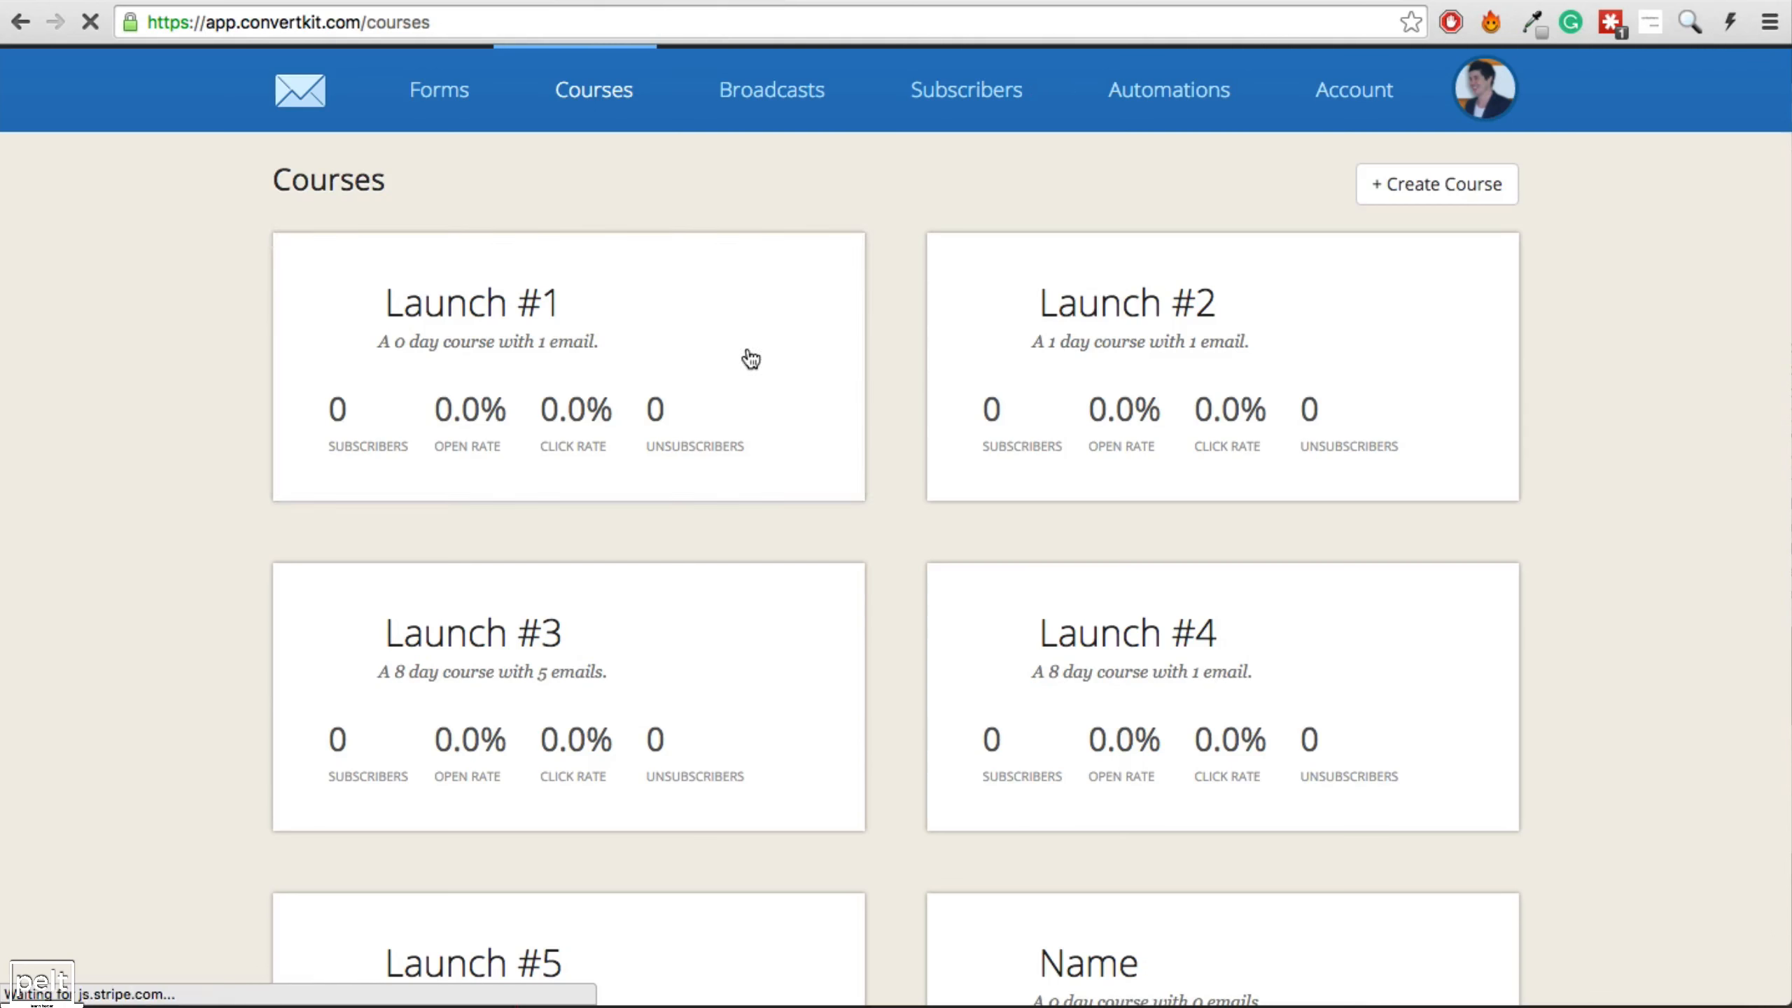
click(547, 639)
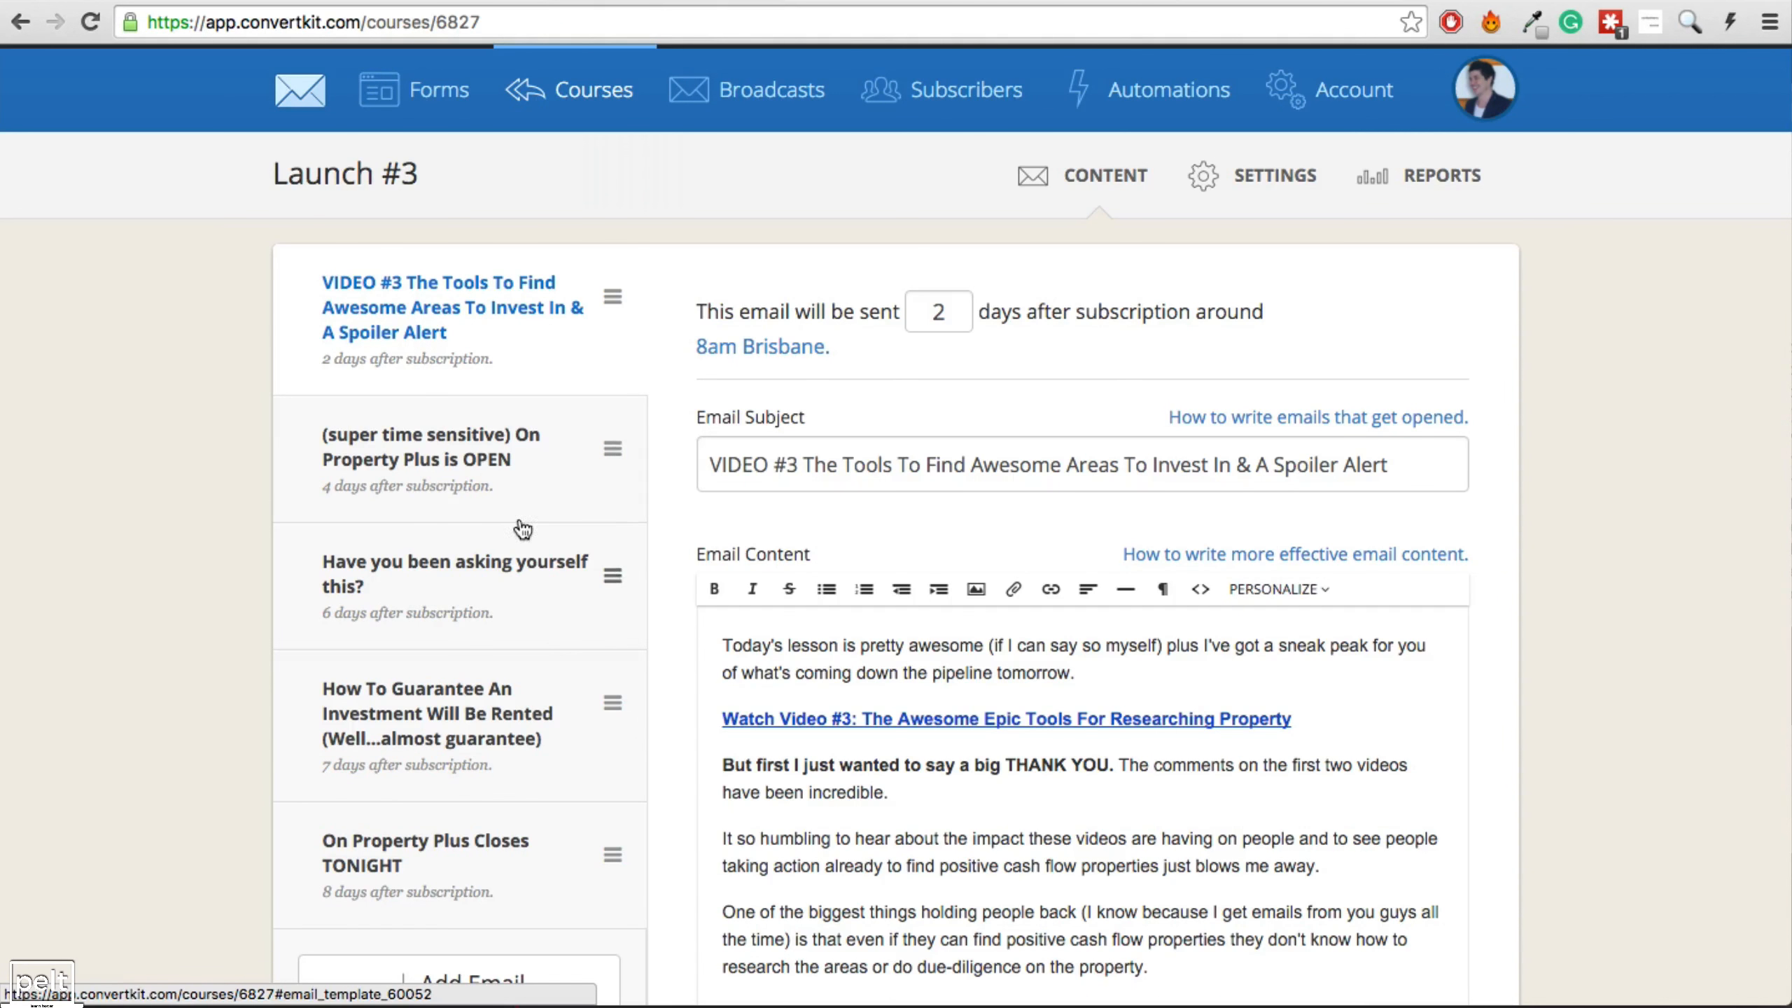
click(421, 460)
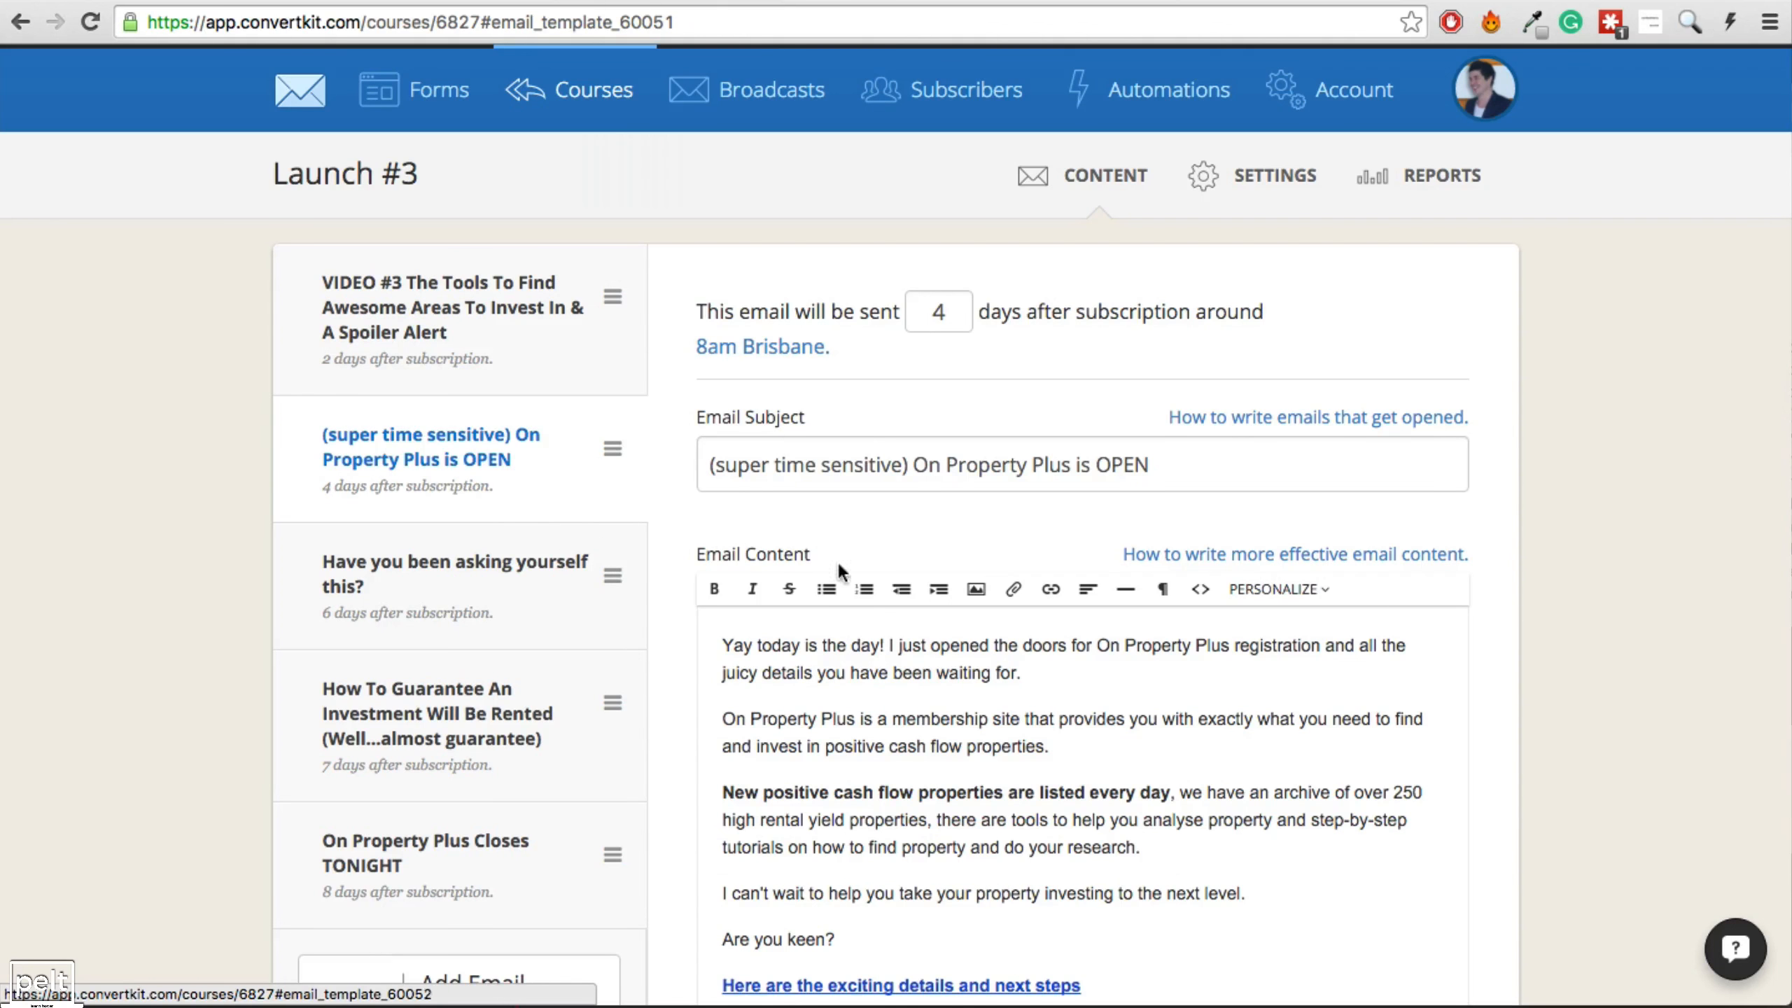
scroll(842, 569, down, 2)
scroll(841, 568, down, 3)
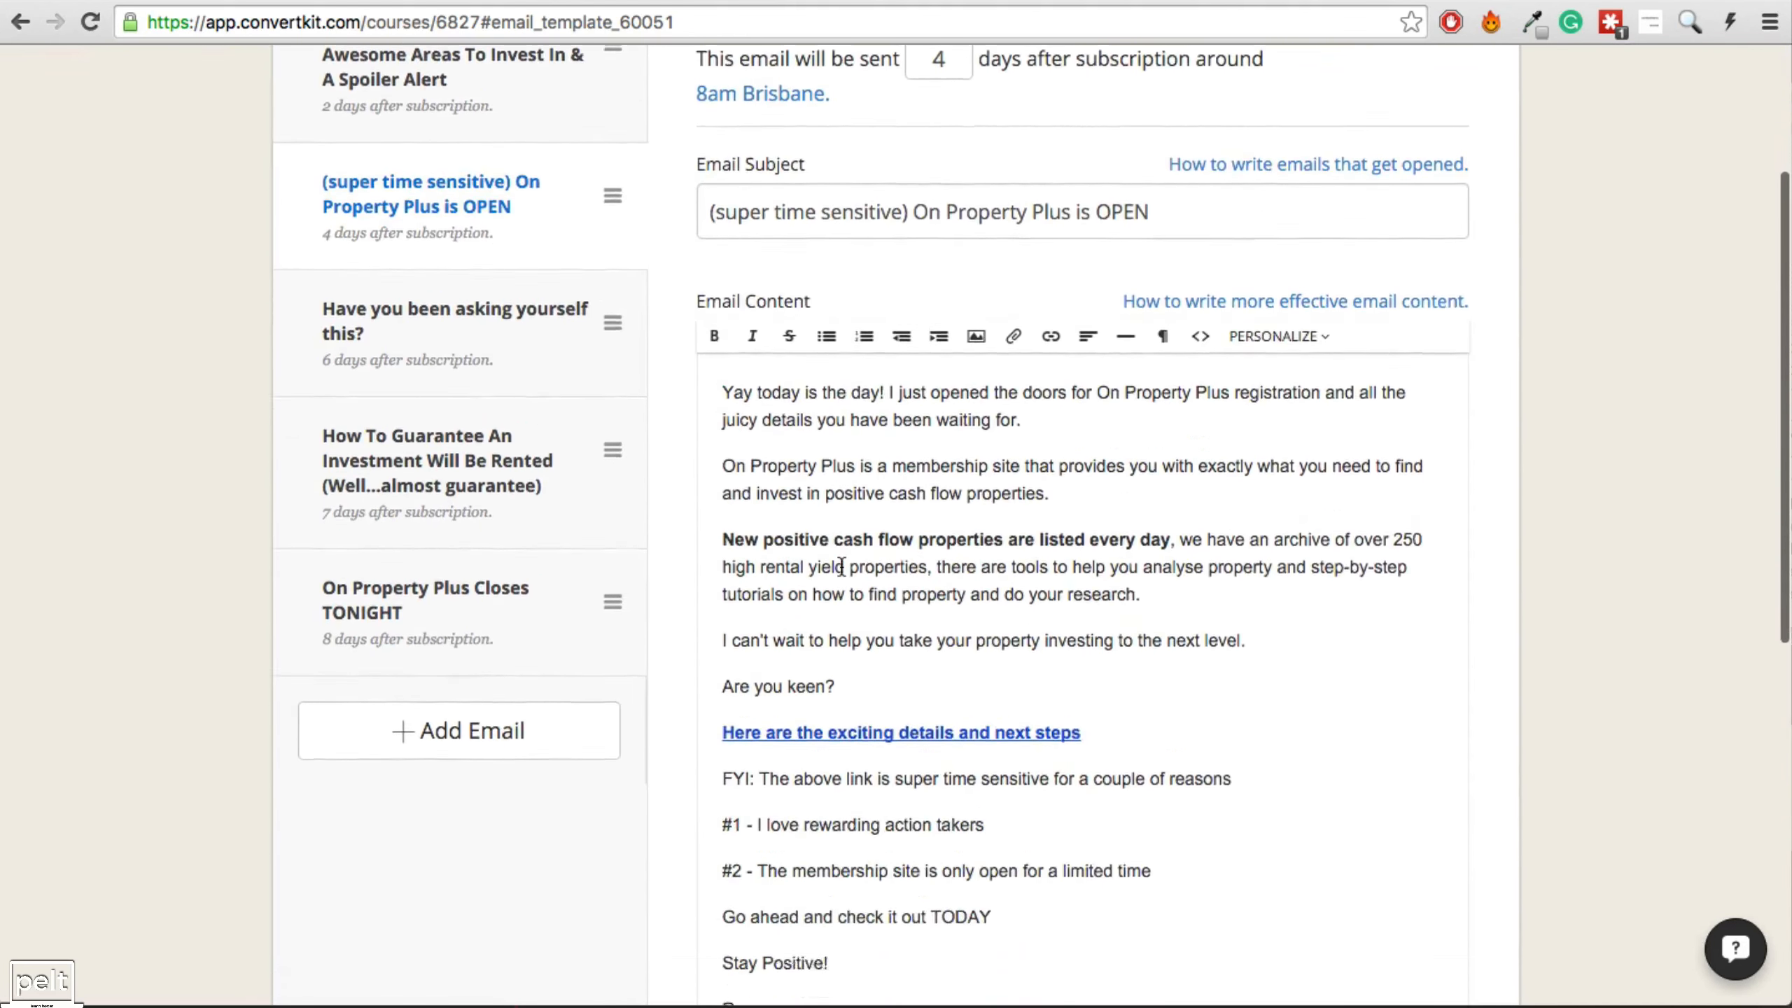
drag(1092, 694, 718, 694)
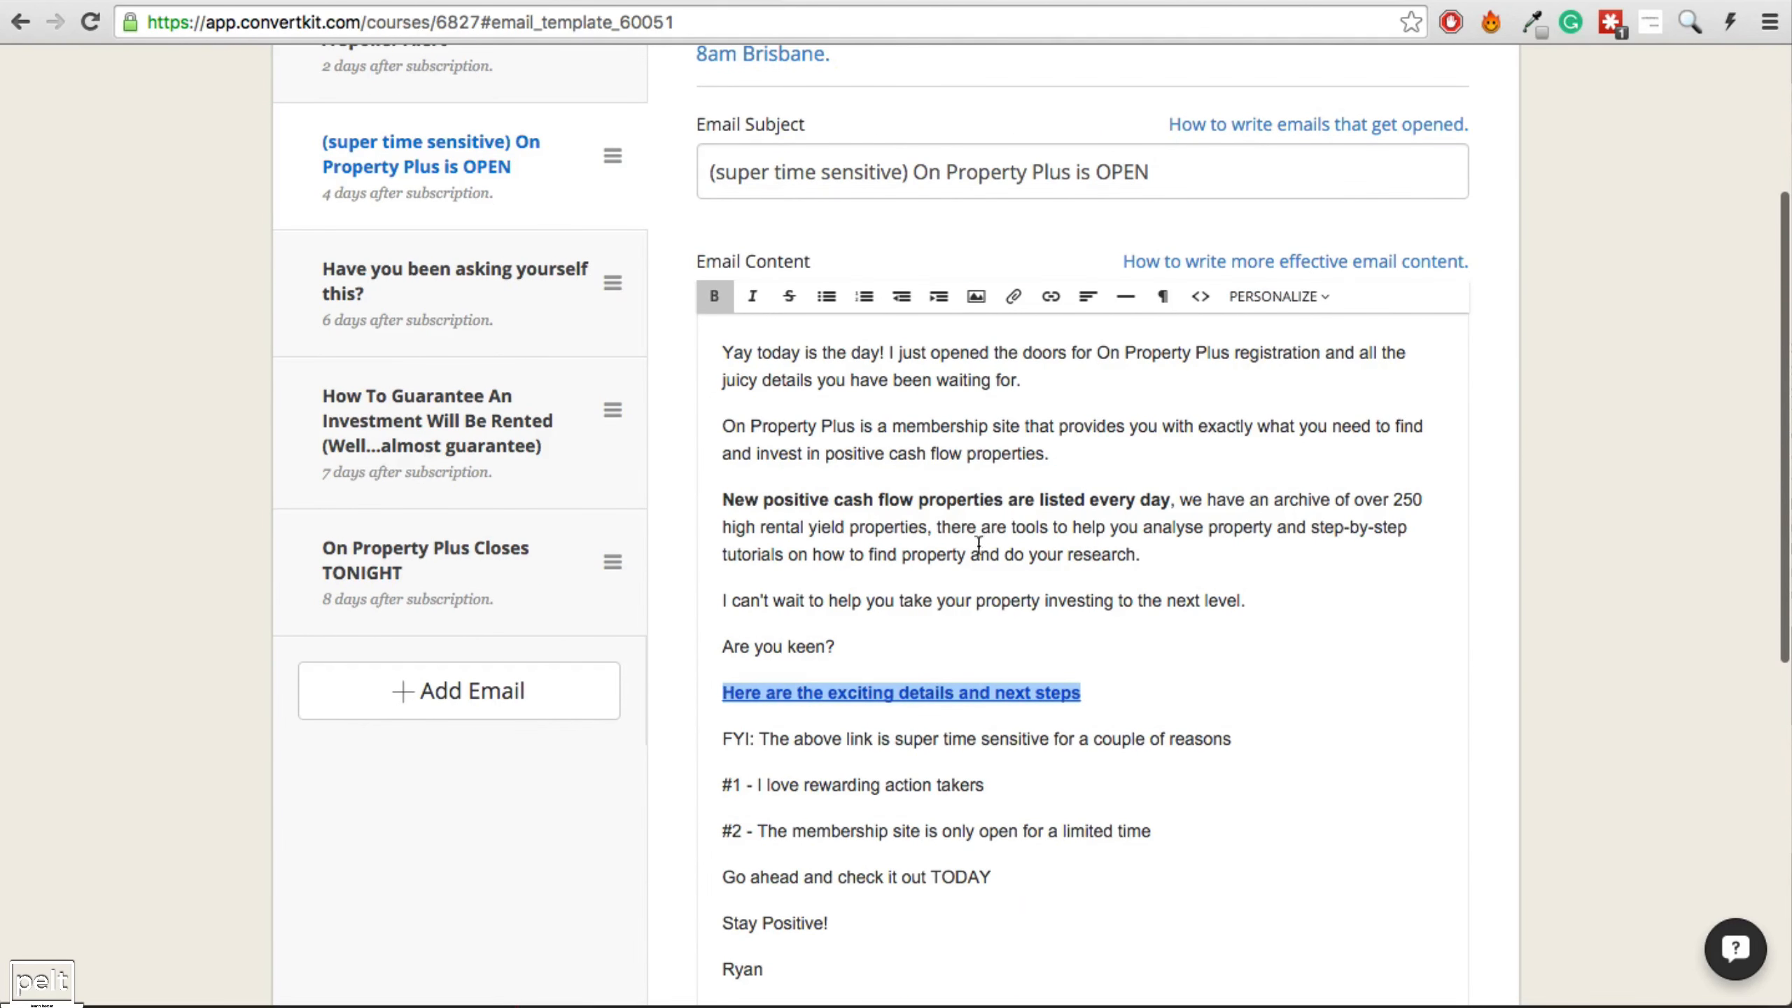
click(1051, 297)
click(1104, 371)
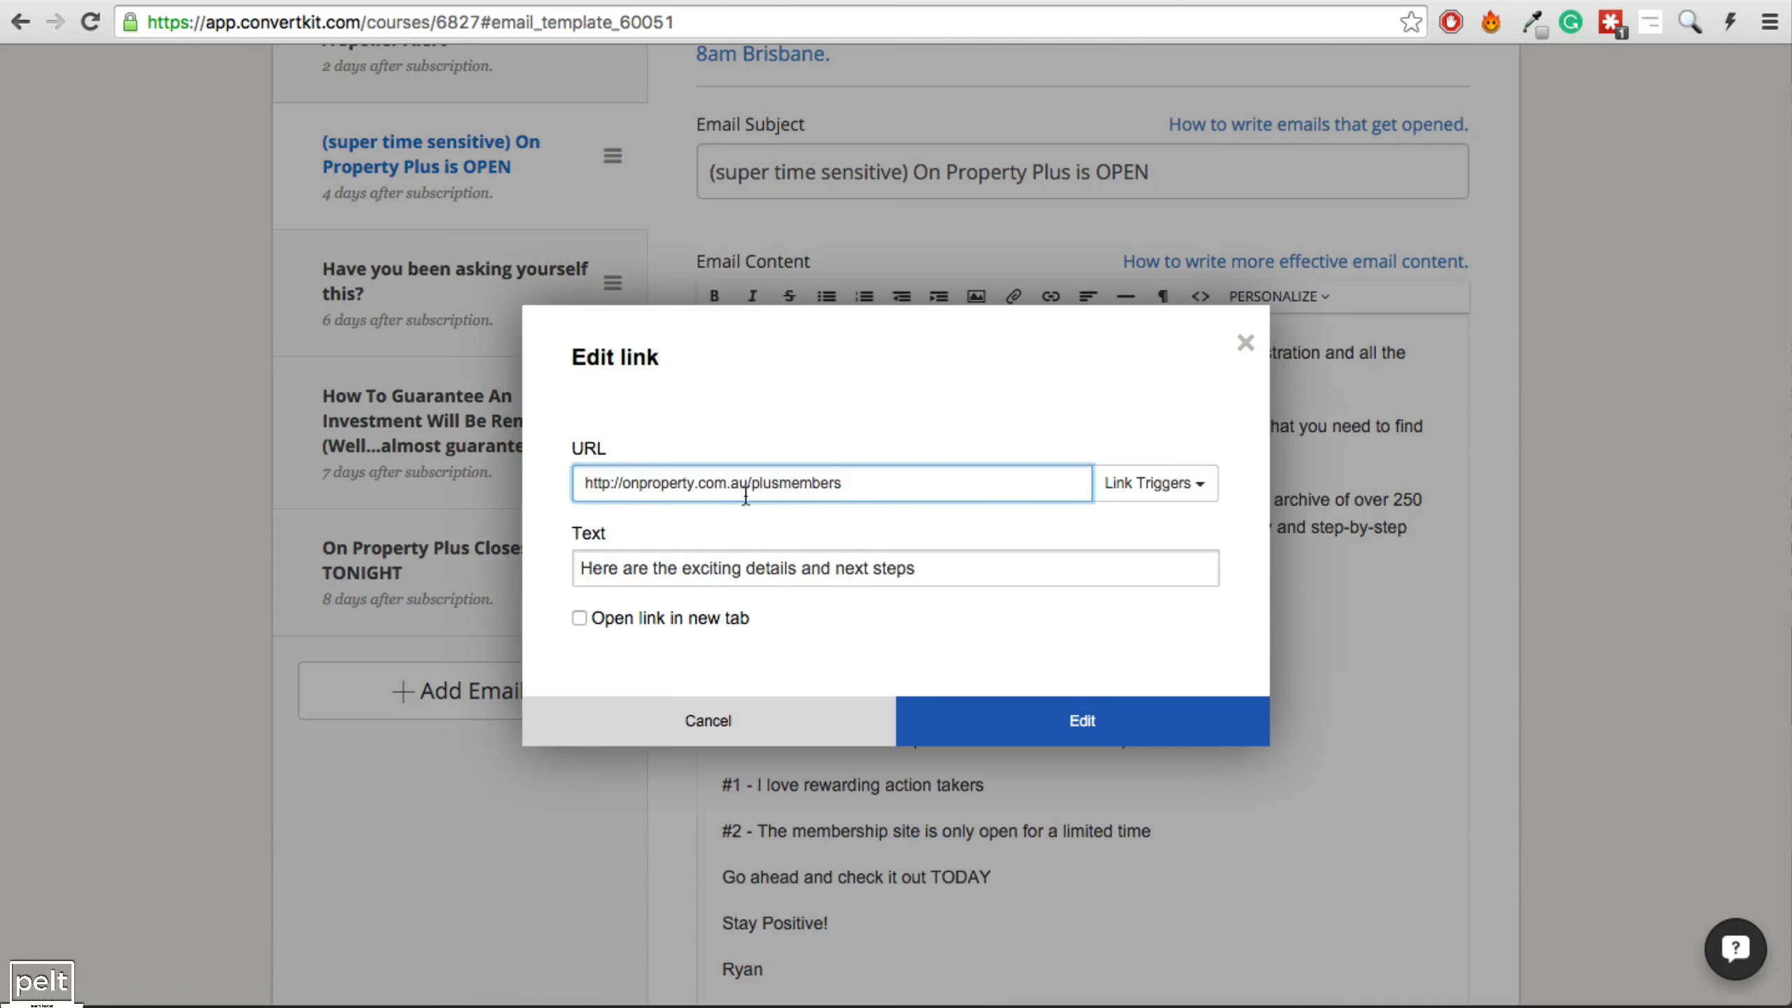
key(super+a)
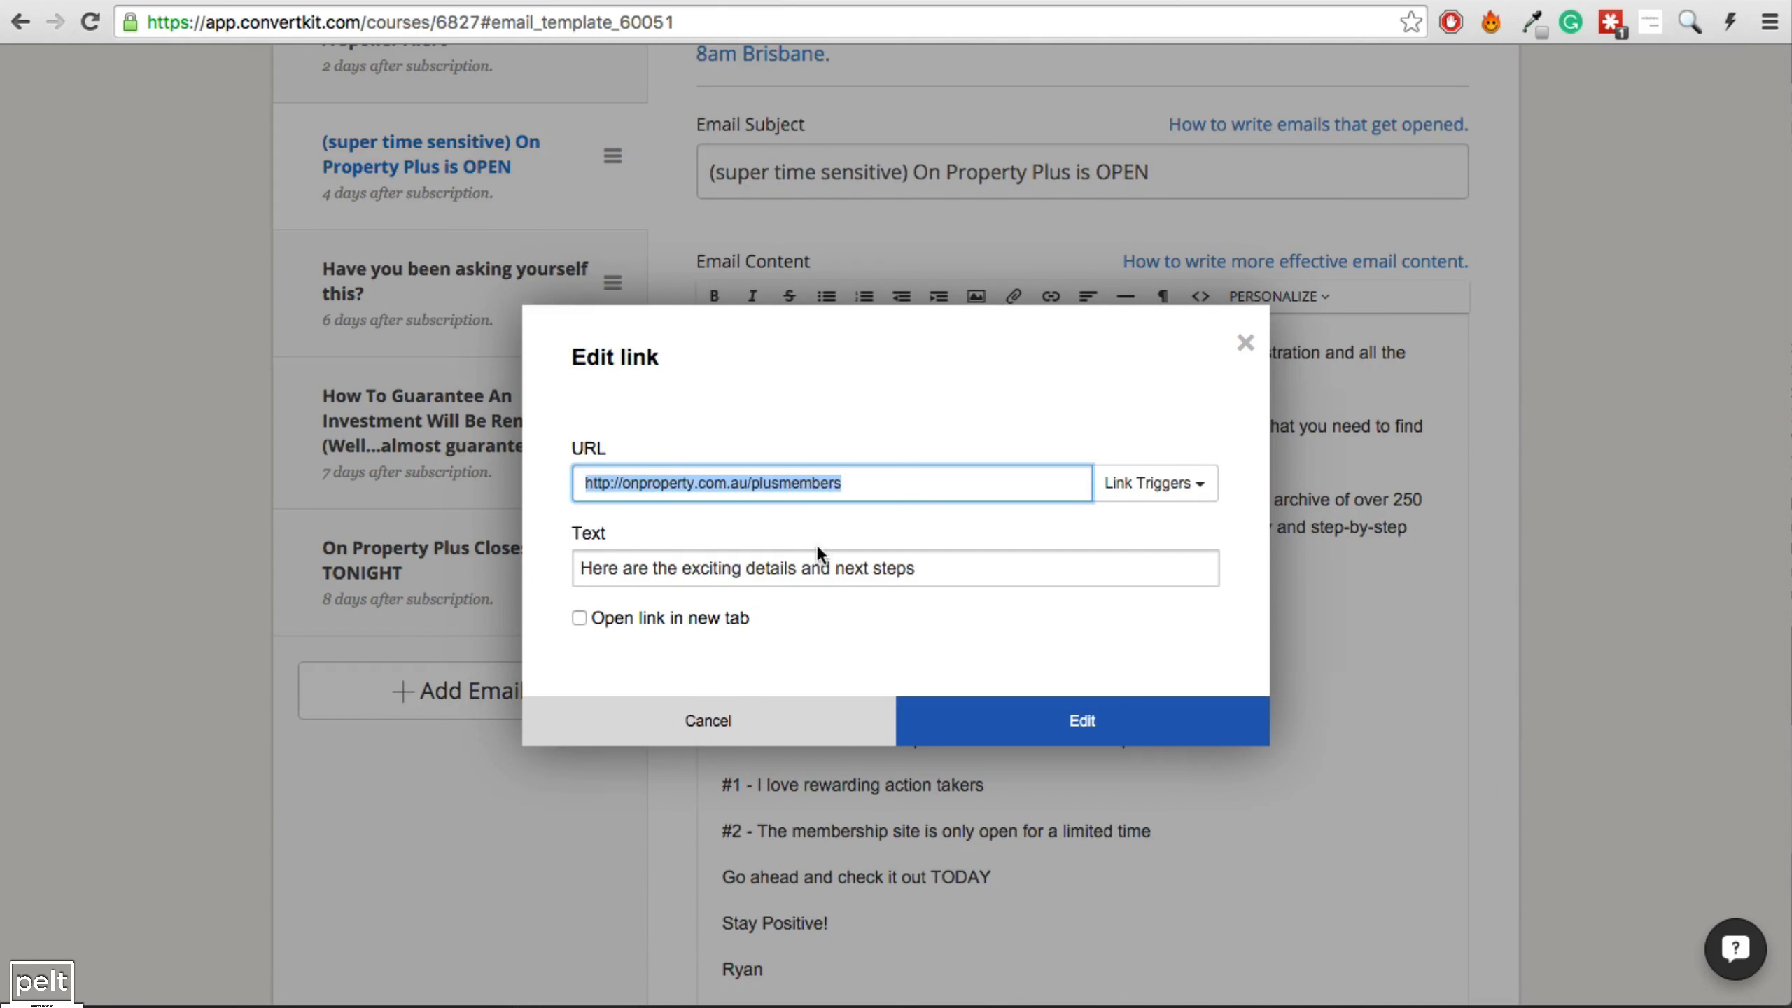
key(super+v)
click(1053, 702)
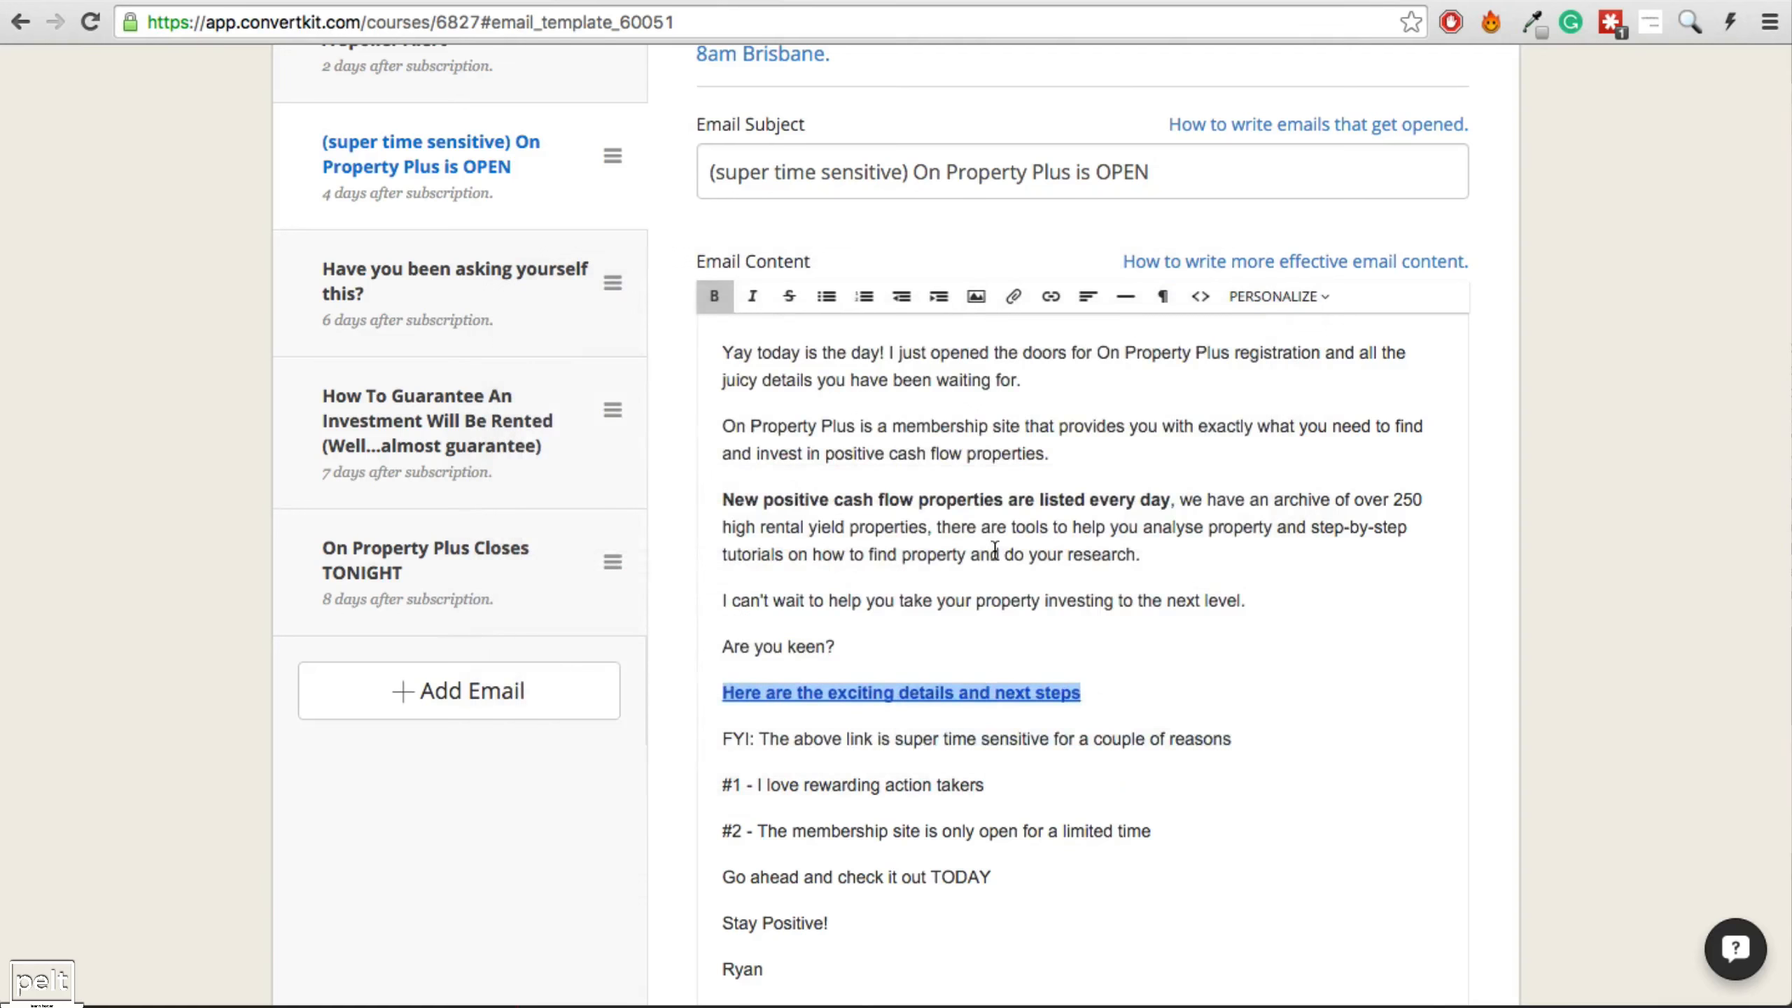
Repoint the 'Watch the video plus next steps' link to the cohort2 URL and save all emails.
scroll(930, 604, down, 6)
drag(1013, 730, 722, 725)
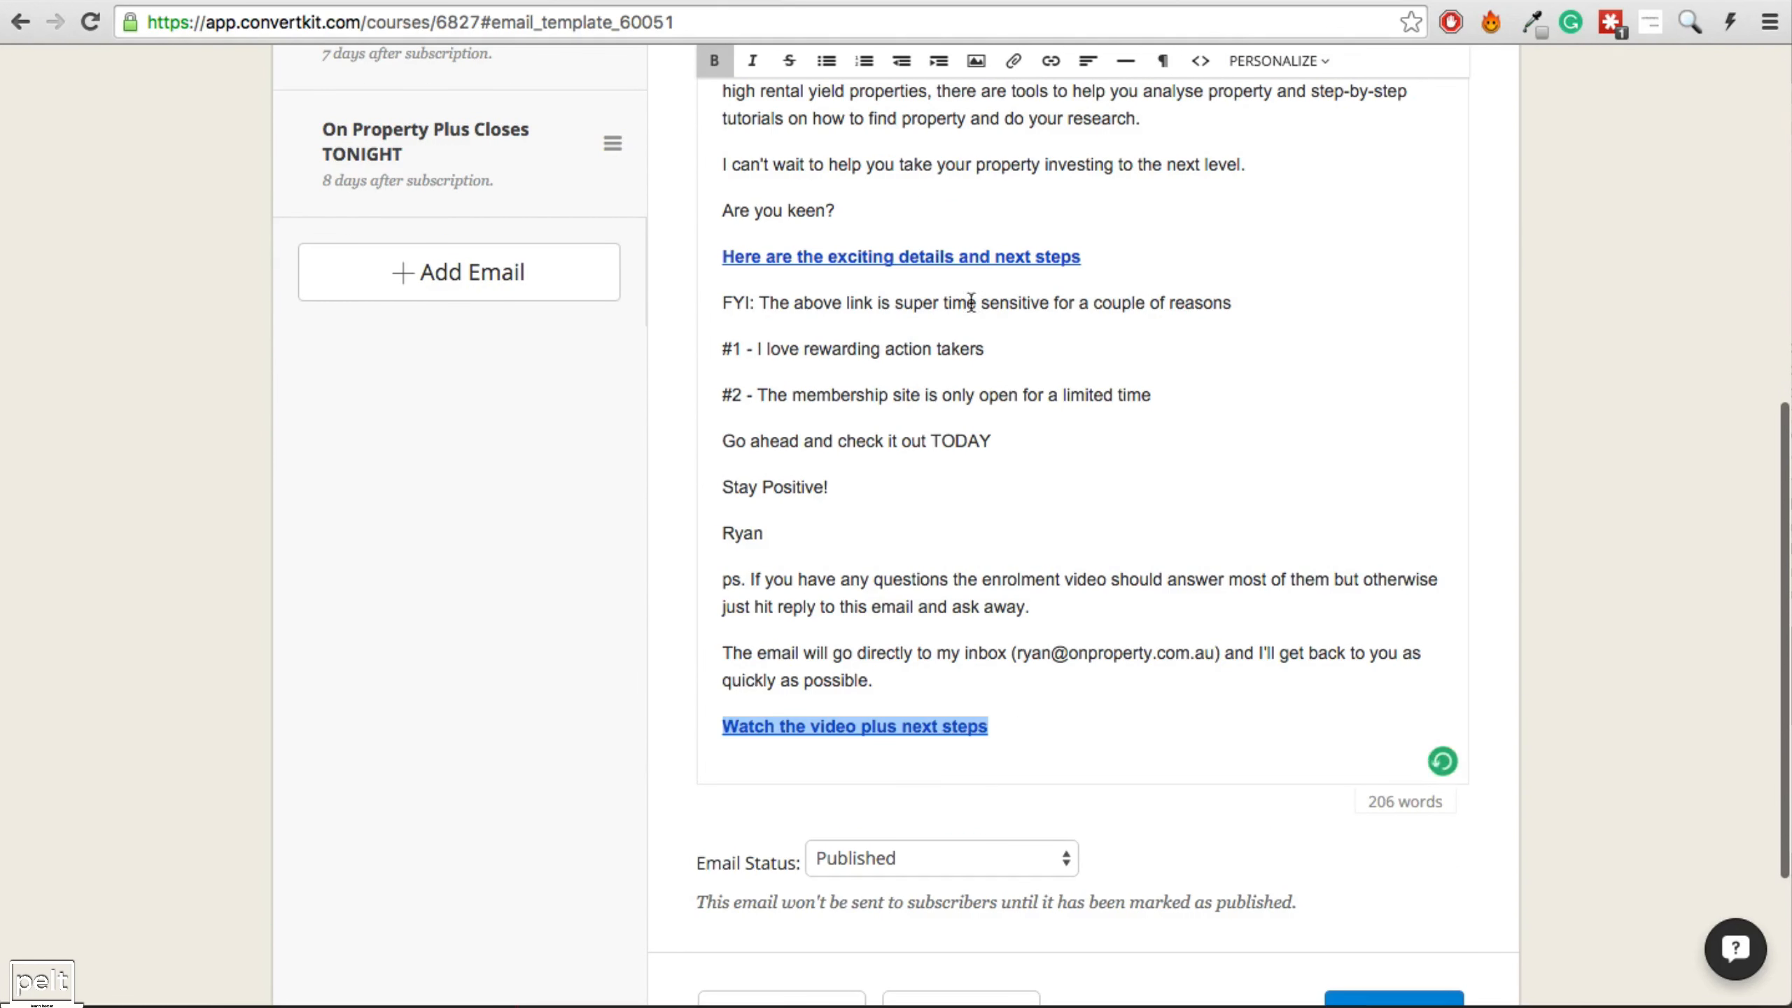
click(1051, 63)
click(1065, 103)
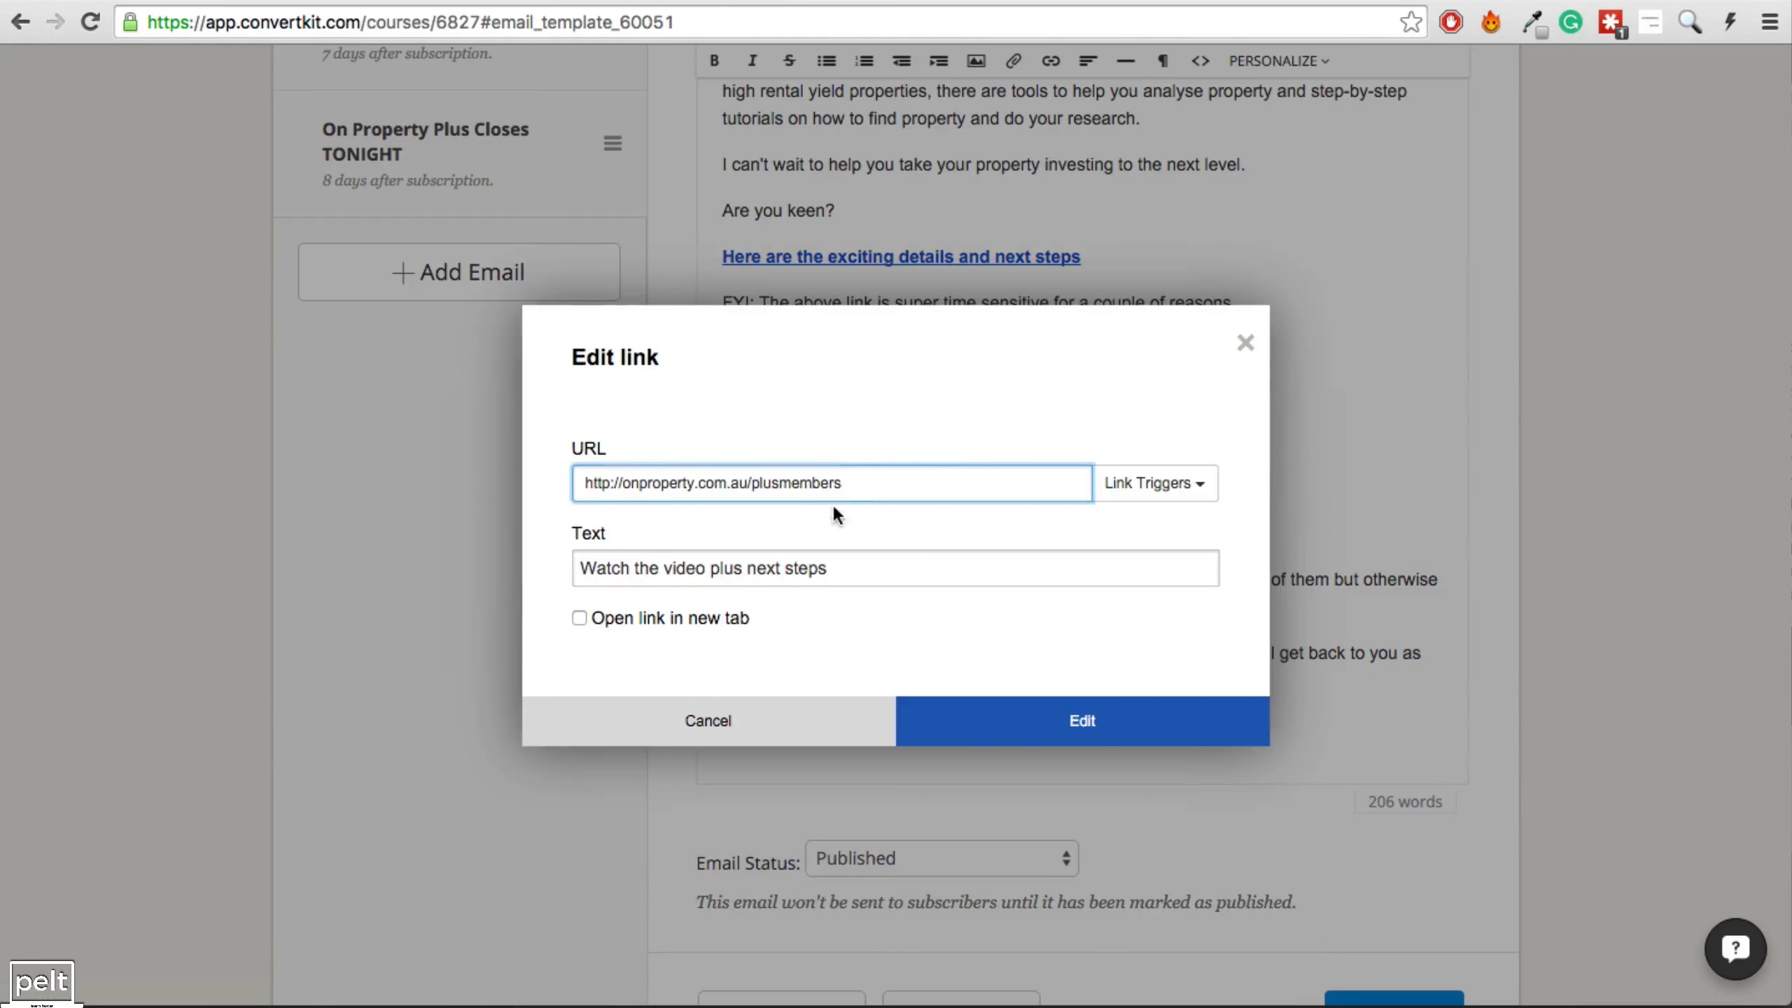
click(1122, 734)
scroll(1220, 888, down, 2)
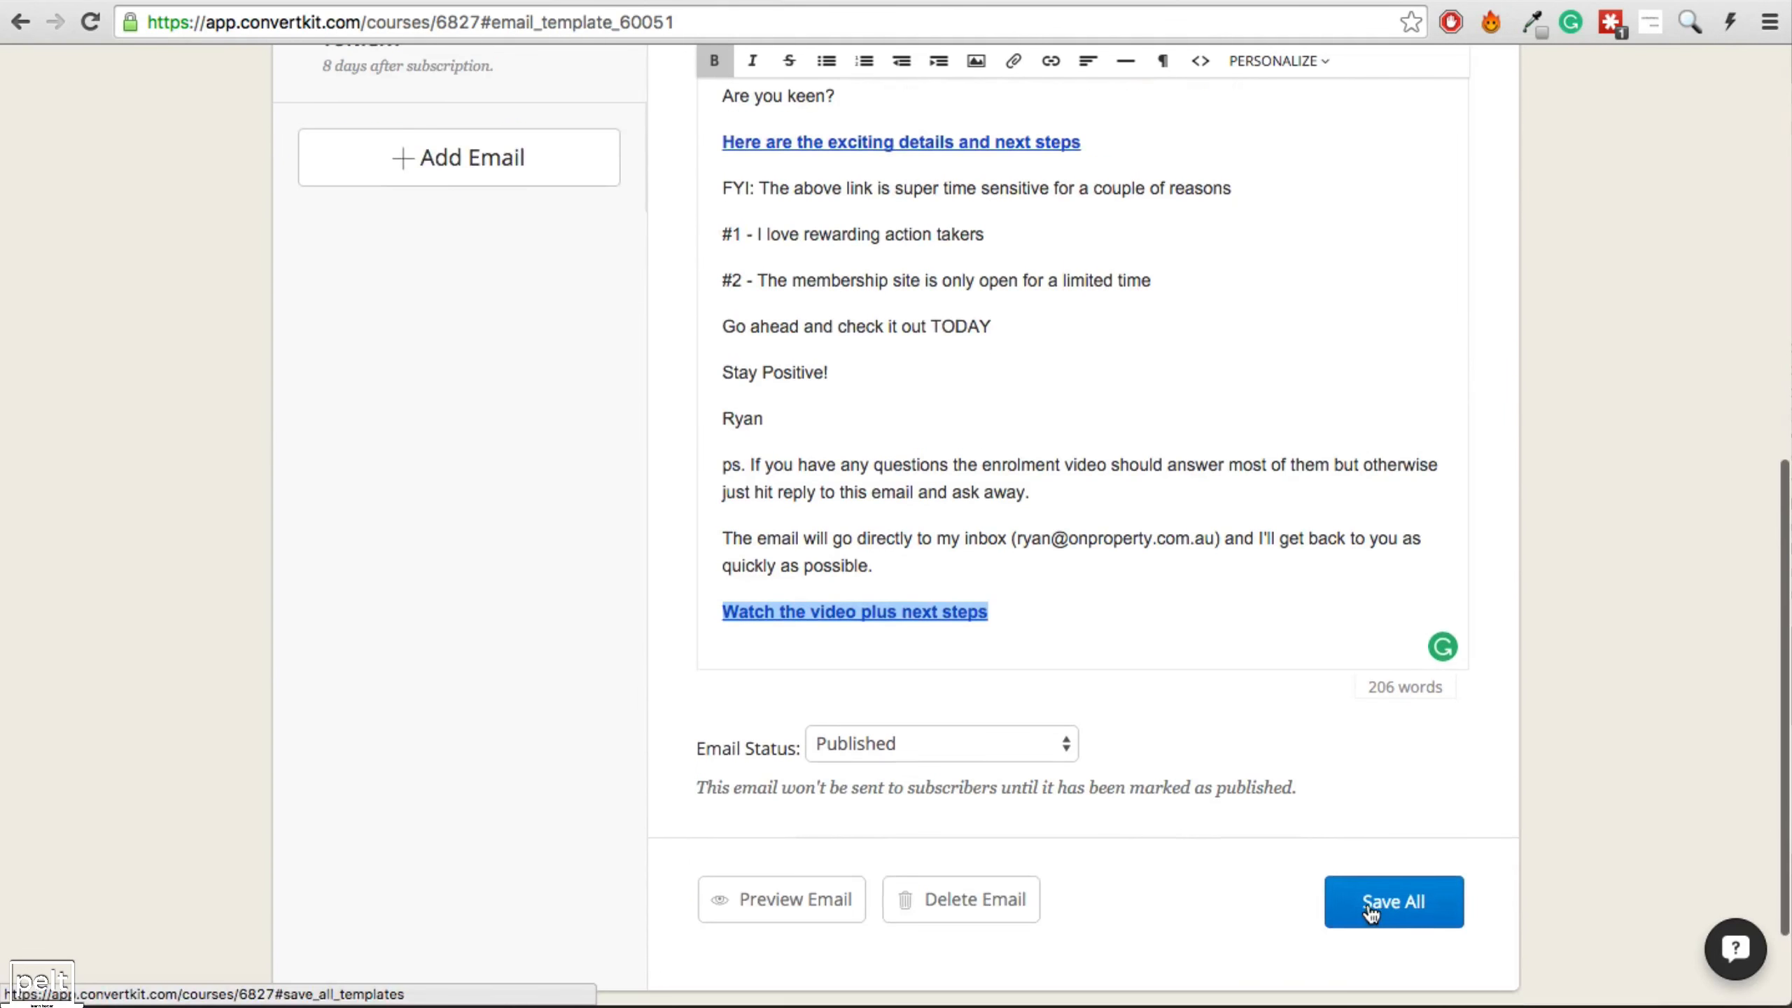
click(1372, 904)
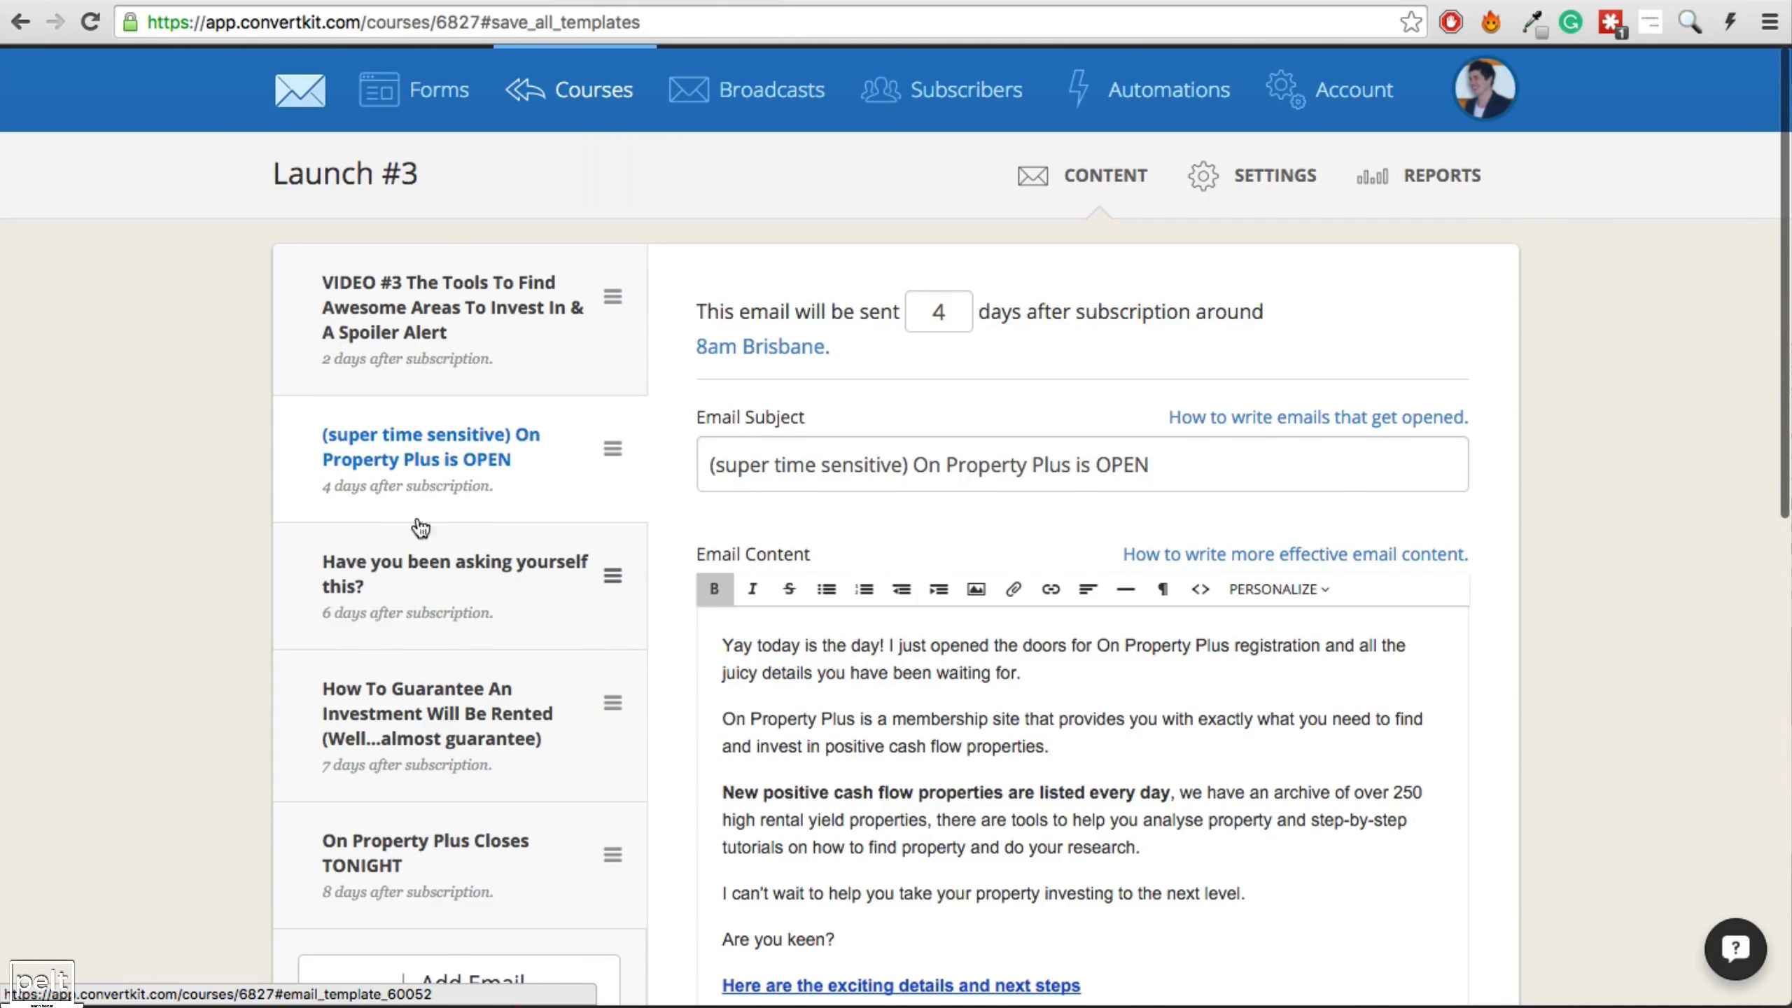
Review the course's other emails, then return to the Evergreen Launch Funnel sheet's THIS WEEK column.
click(409, 586)
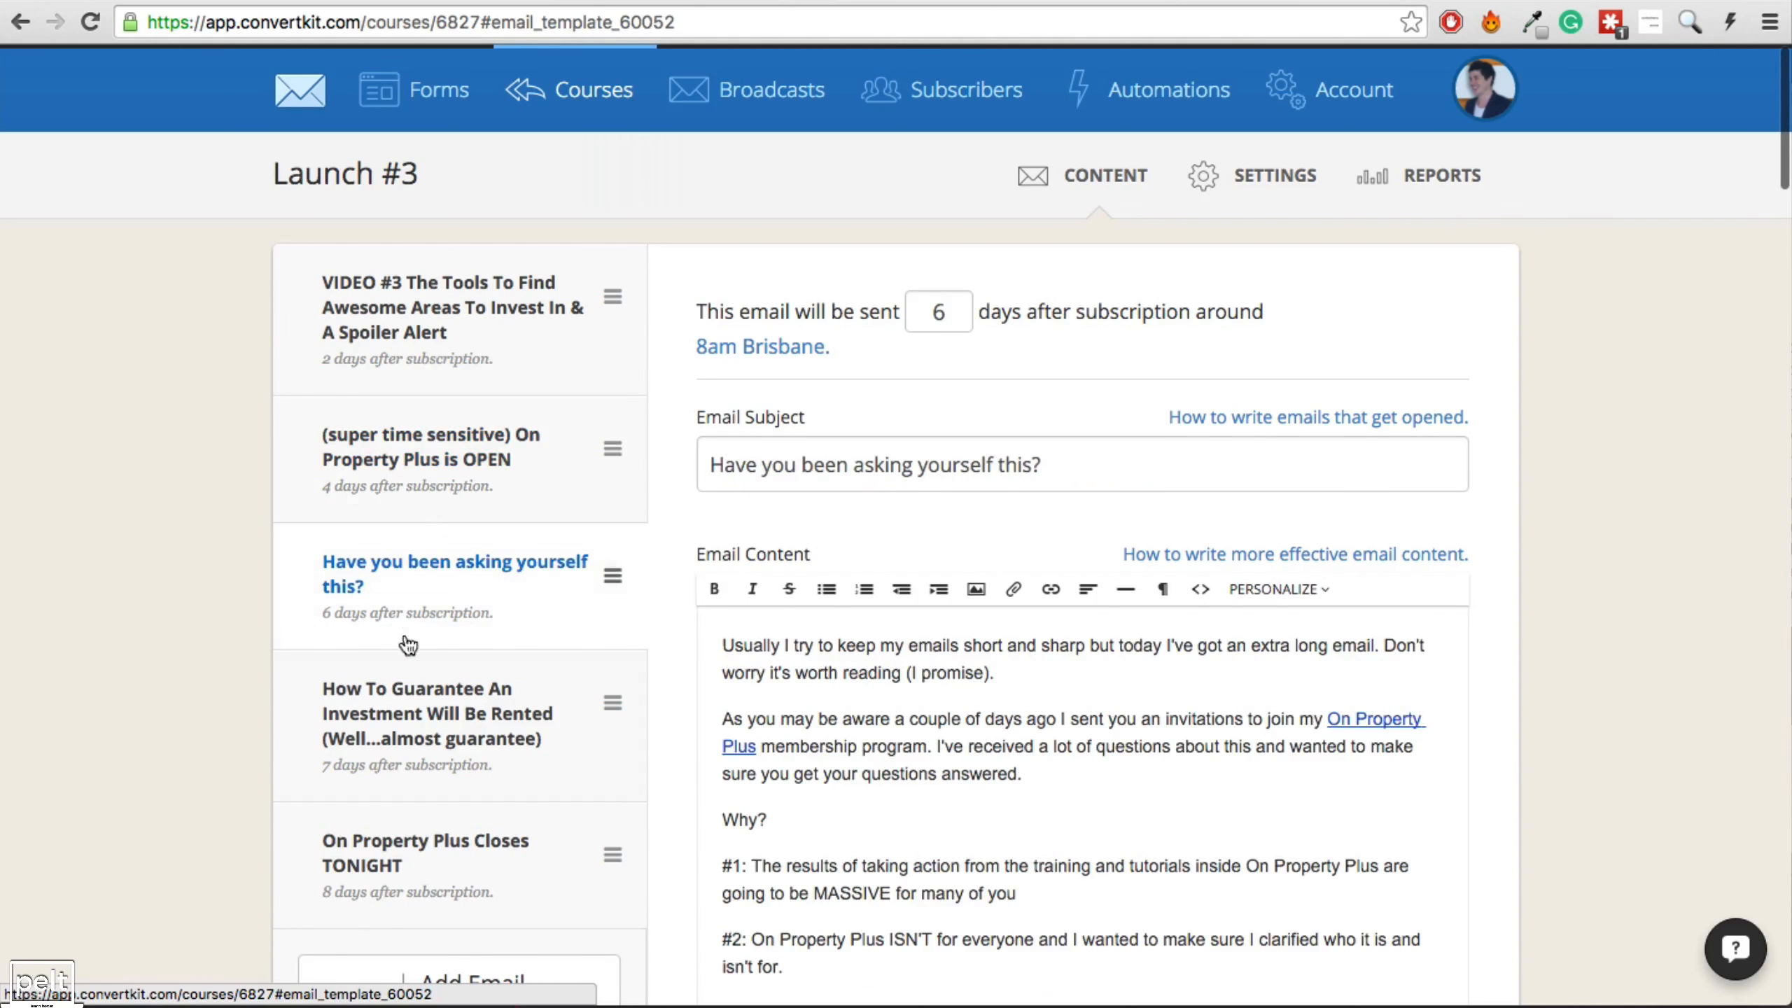
click(410, 844)
click(431, 734)
click(585, 89)
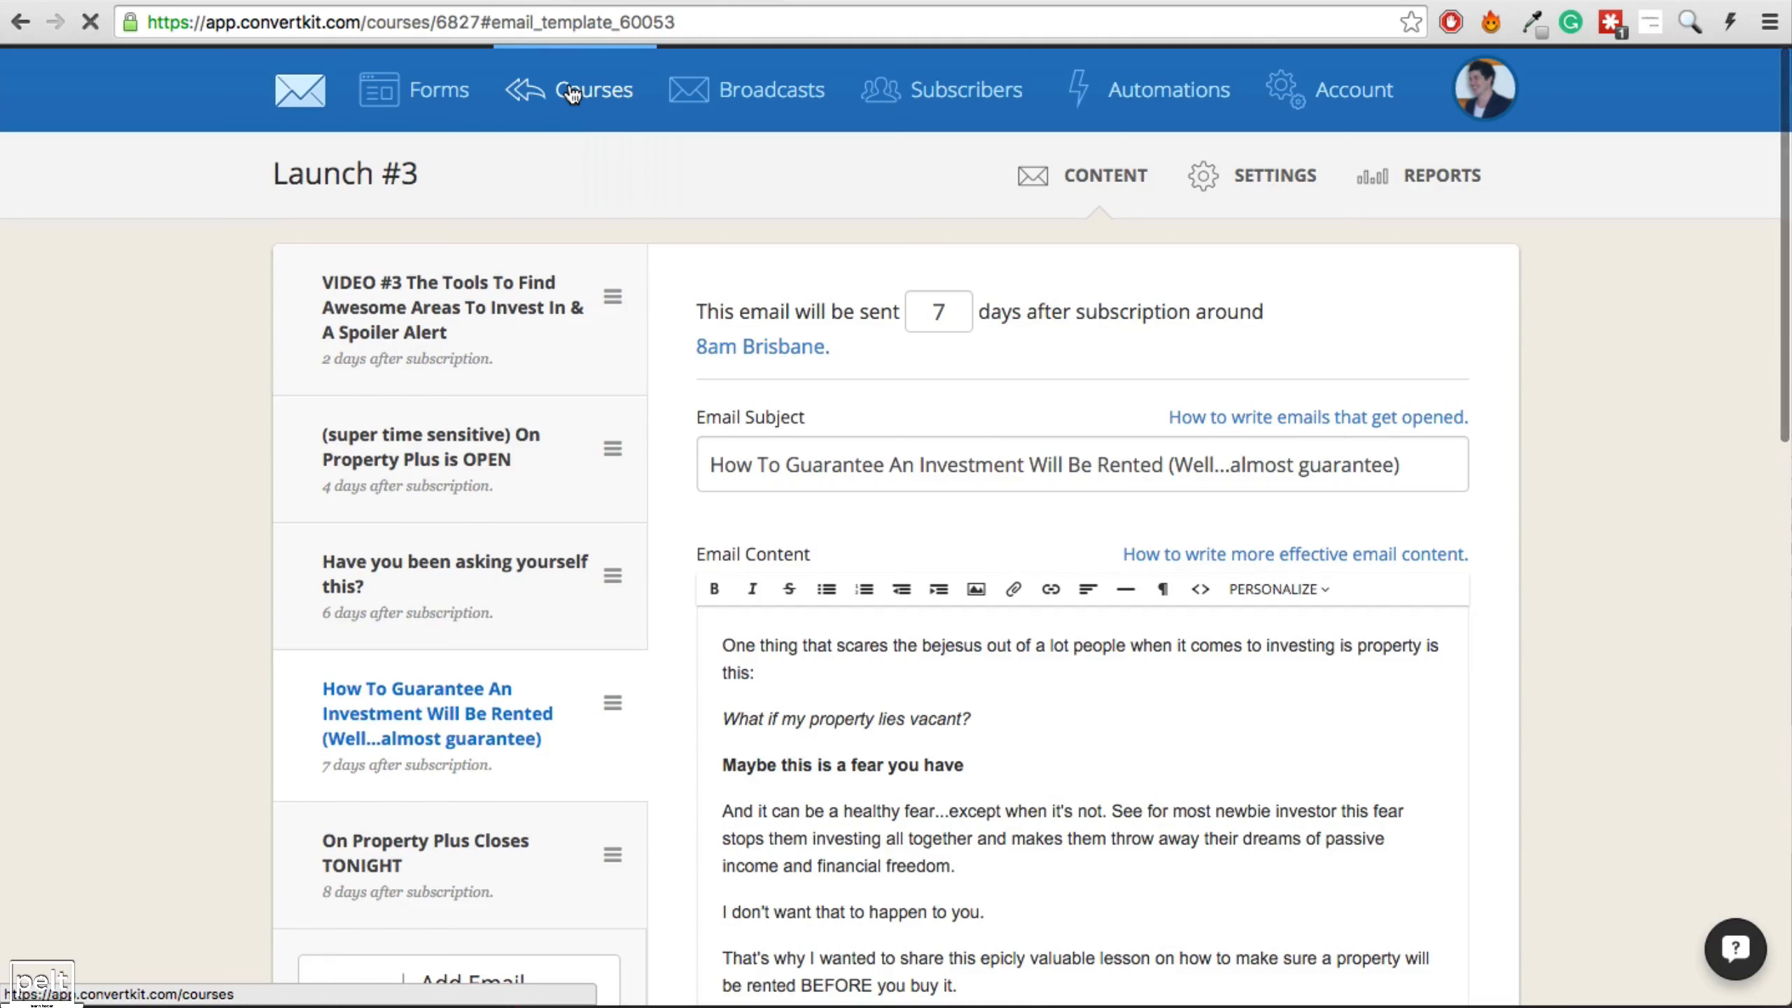
scroll(855, 419, down, 2)
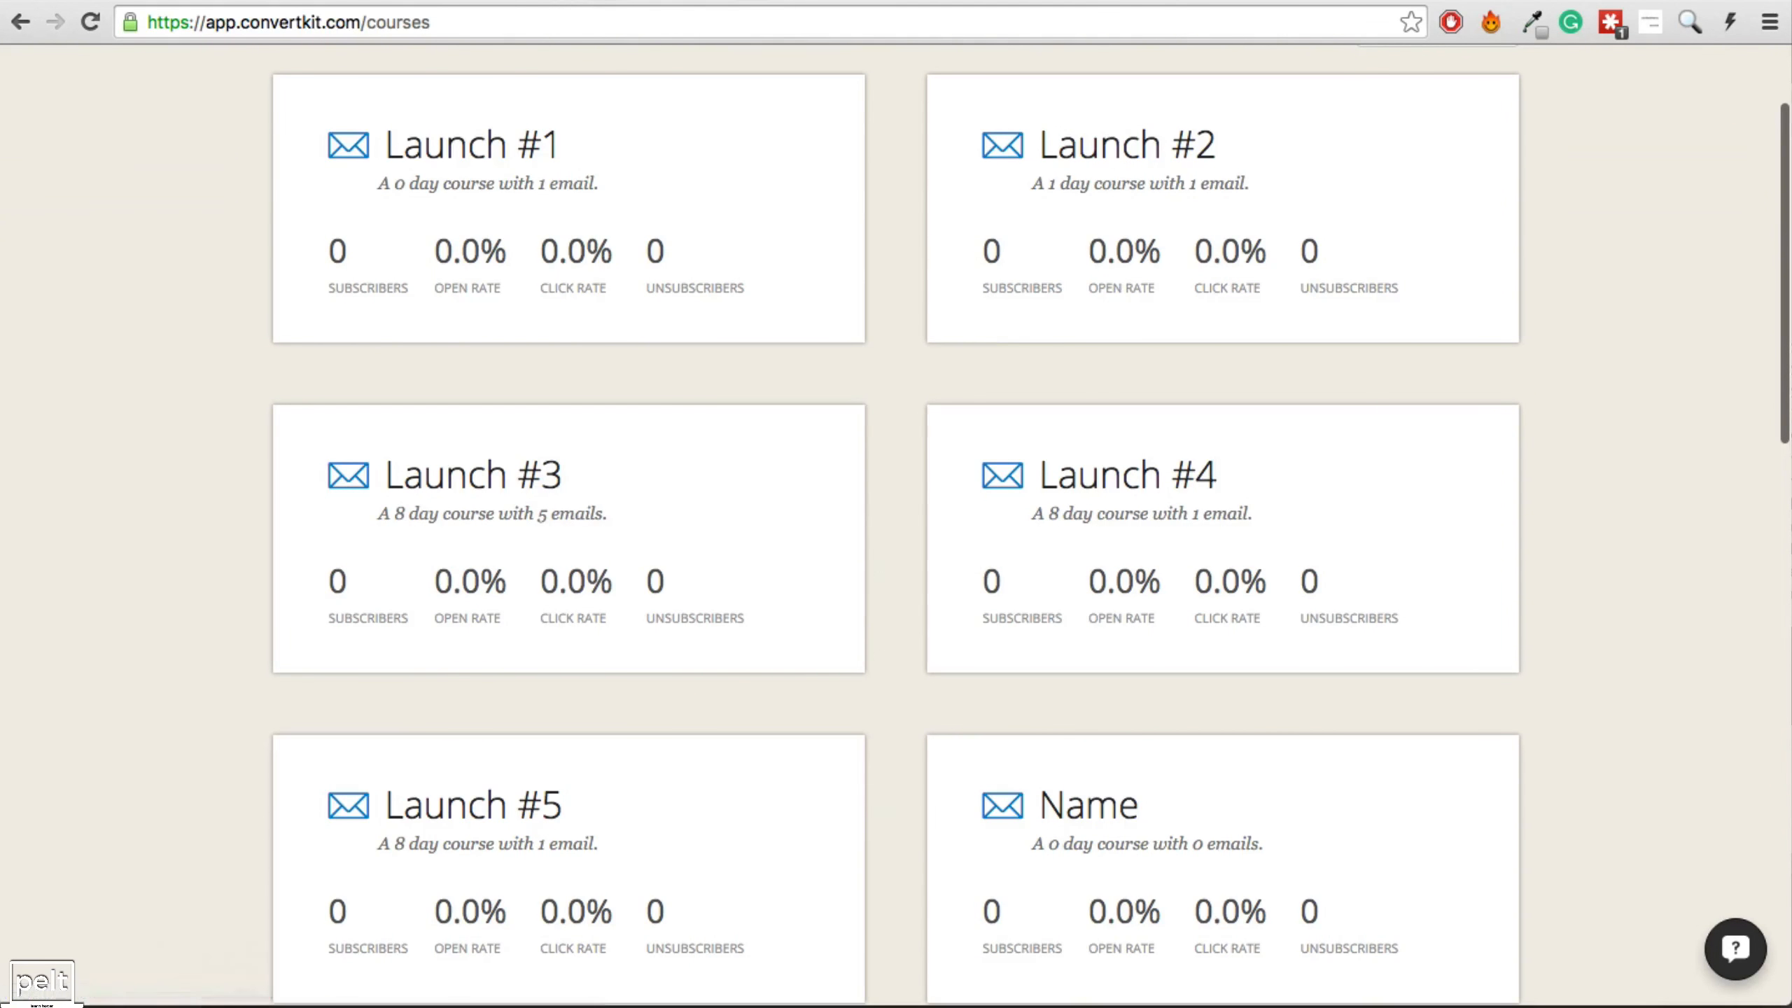
click(426, 2)
click(894, 449)
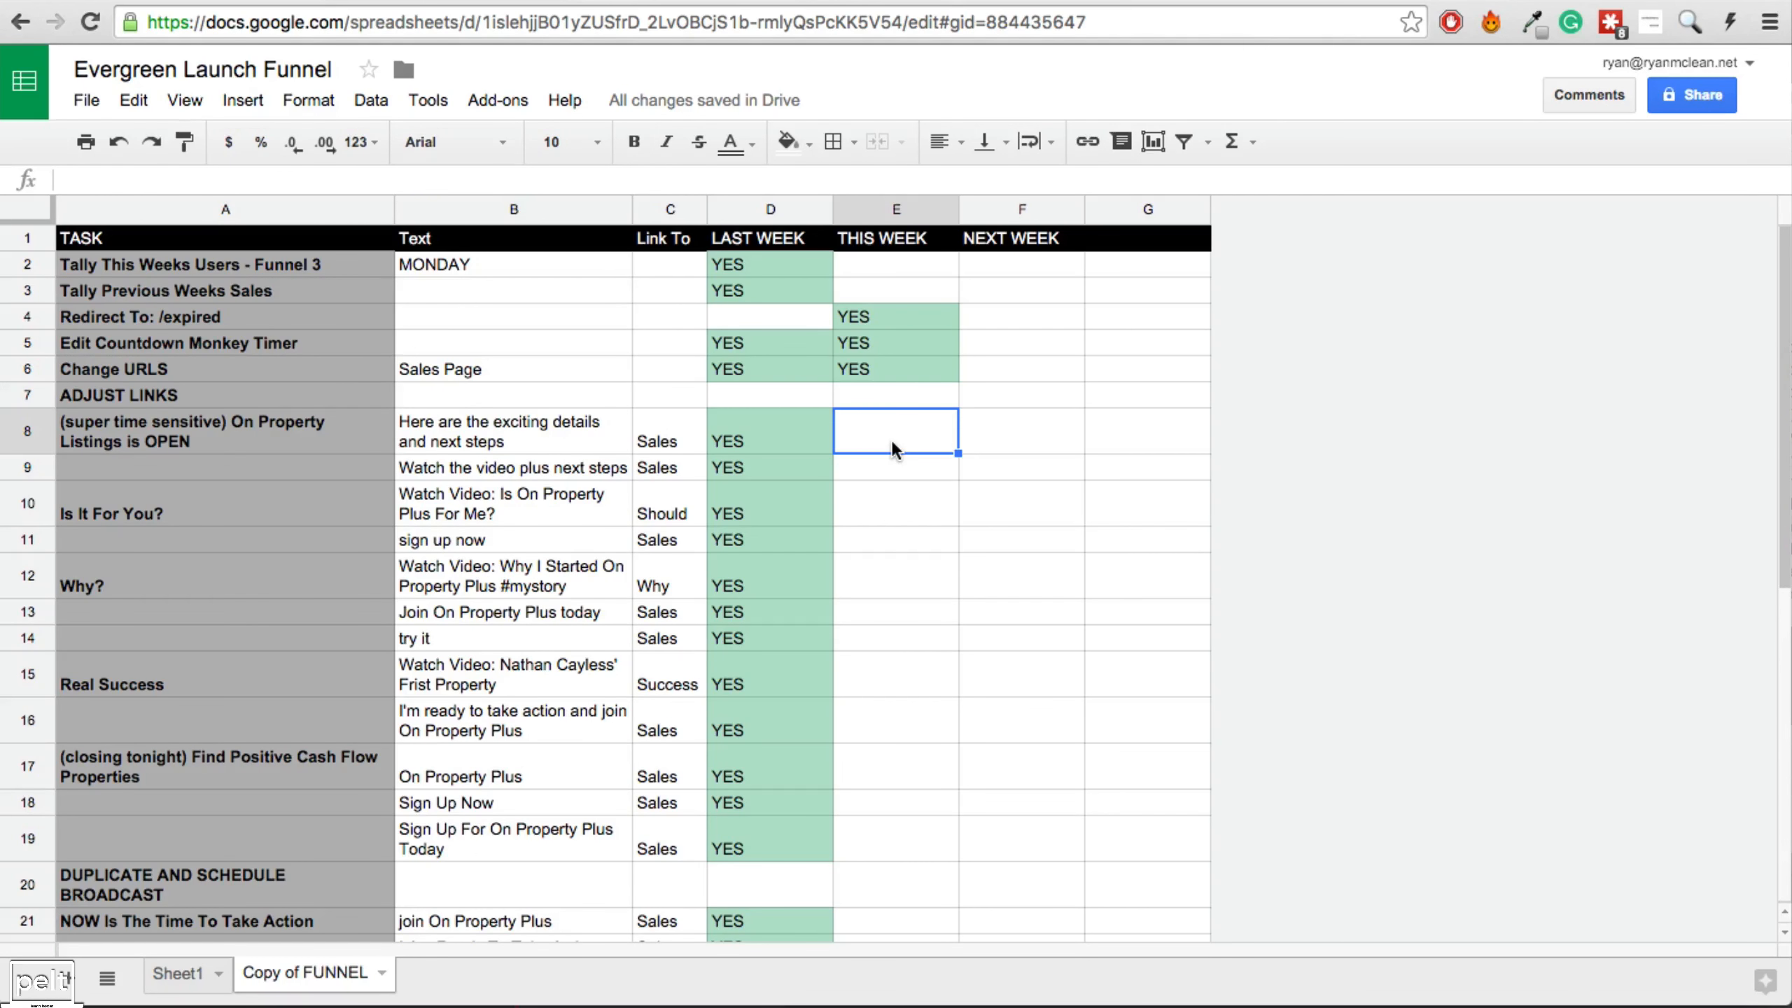
Enter YES in cells E8, E9, E10 and E11, then view the cohort2 countdown sales page.
text(YES)
key(Return)
text(YES)
key(Return)
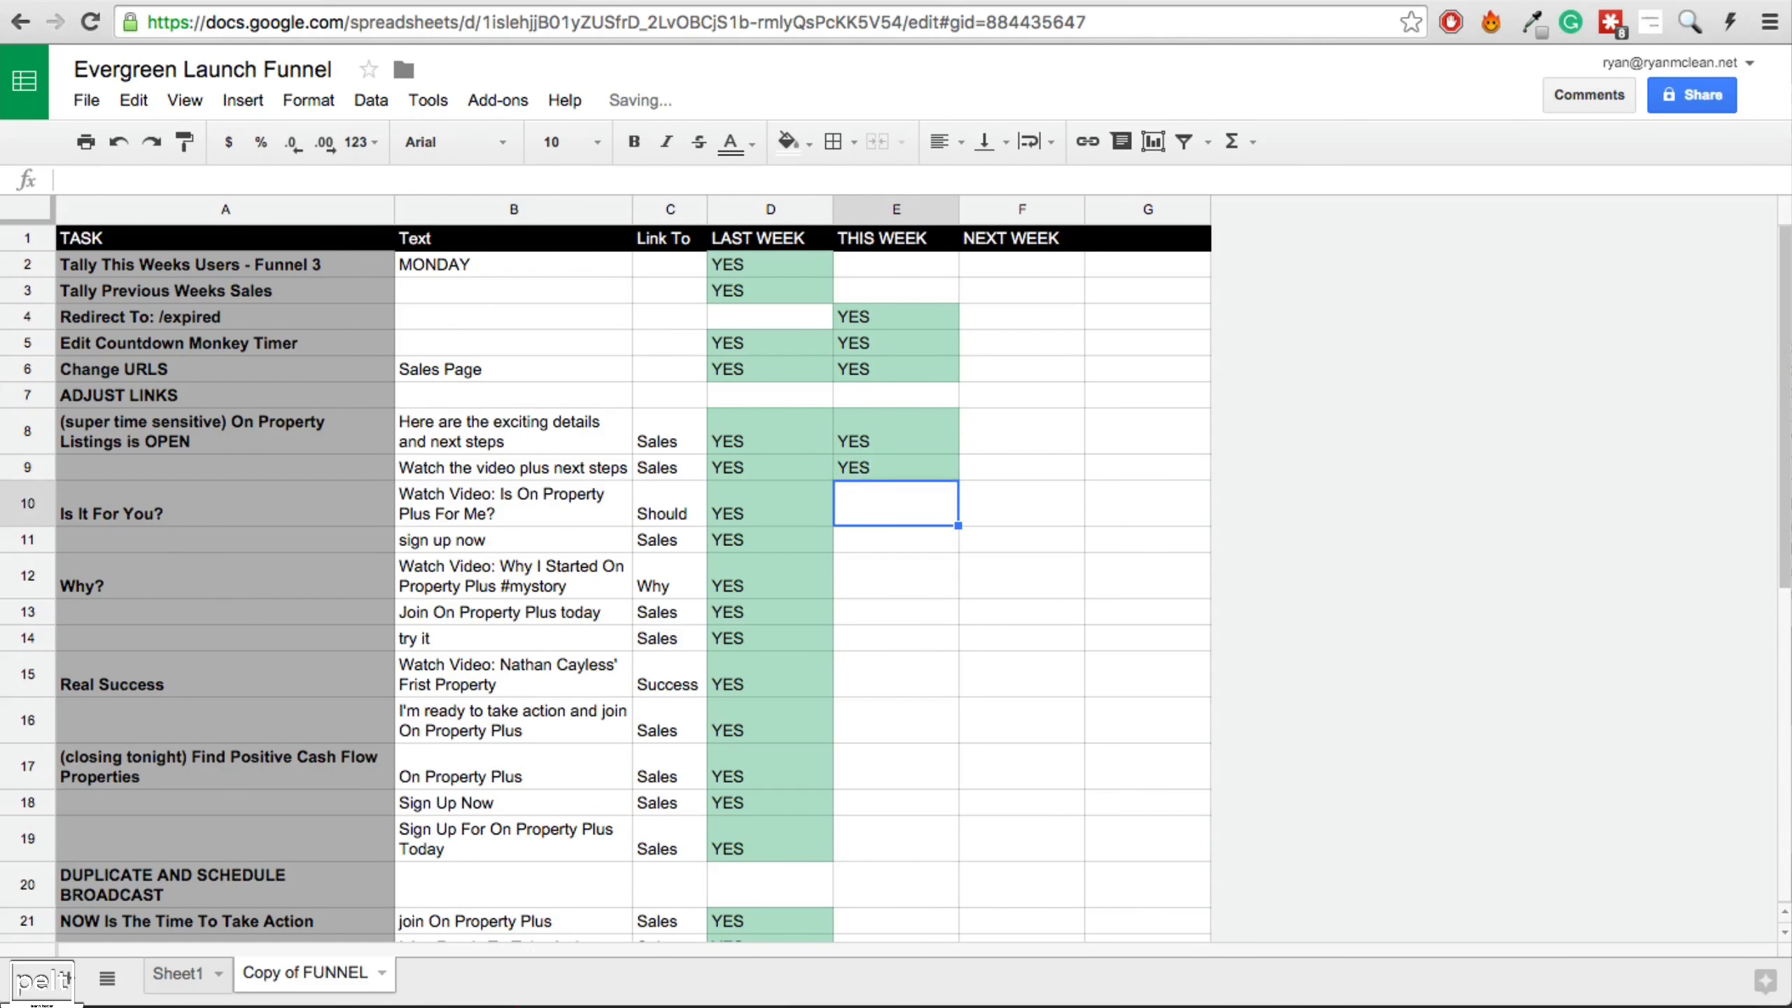
text(YES)
key(Return)
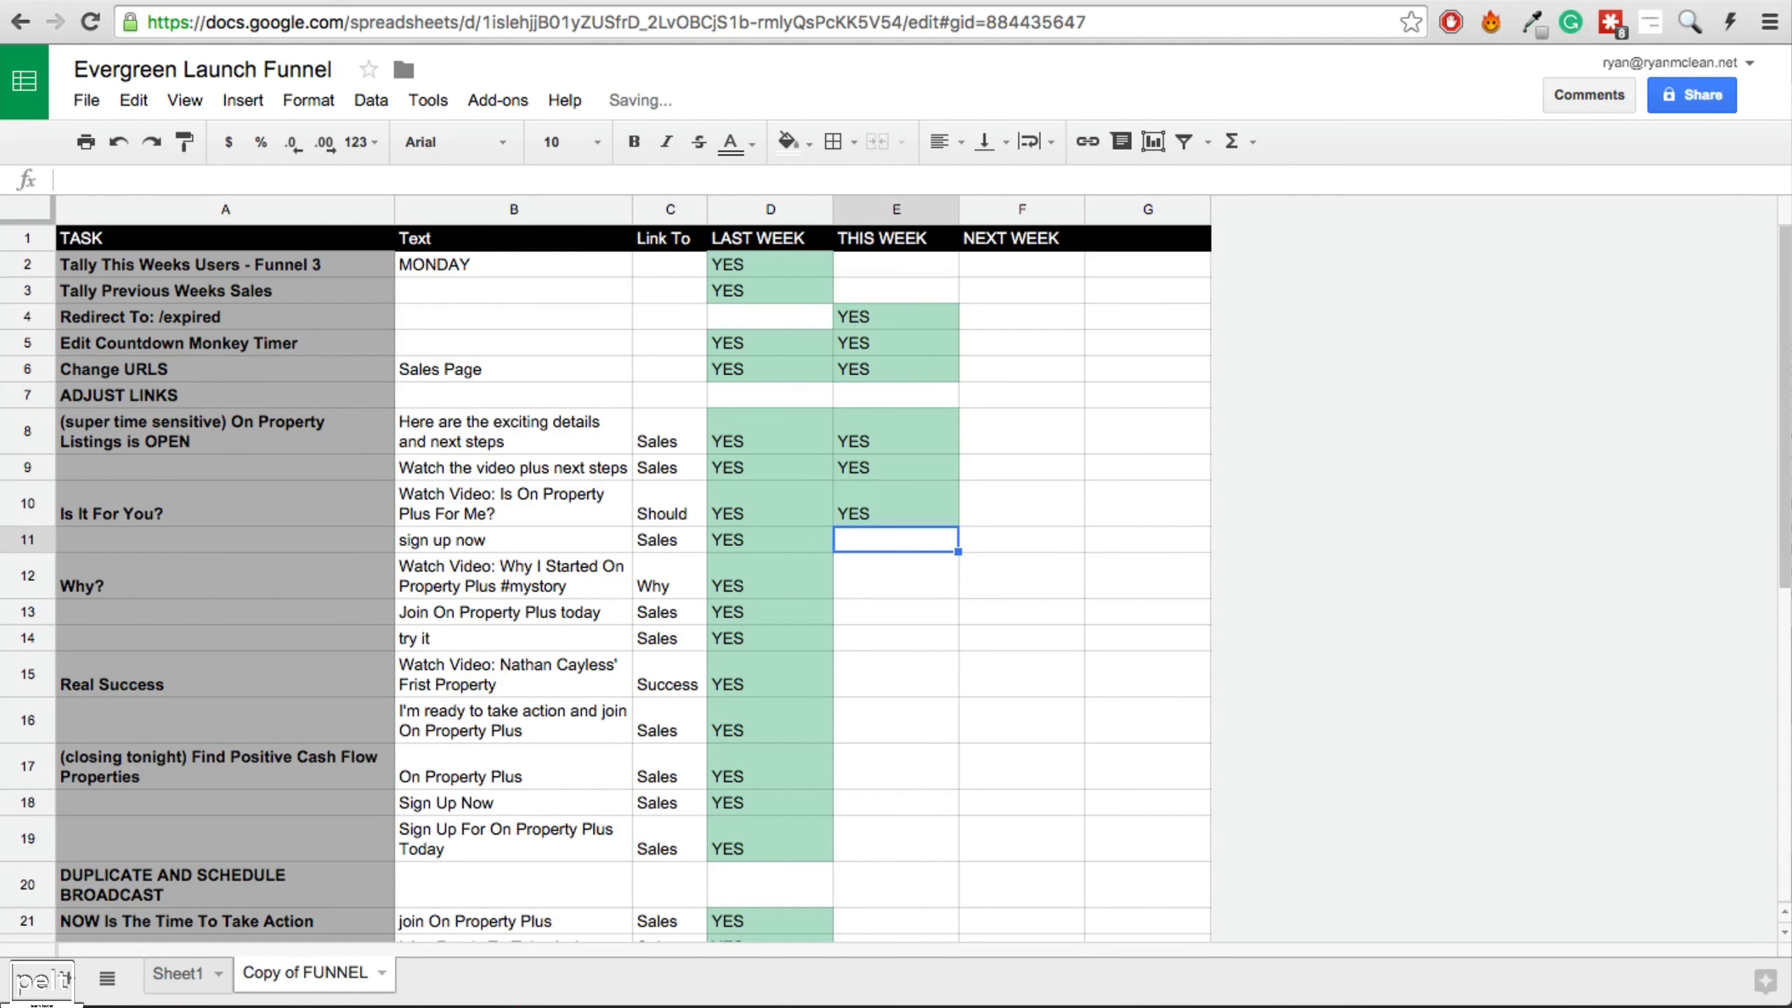
text(YES)
key(Return)
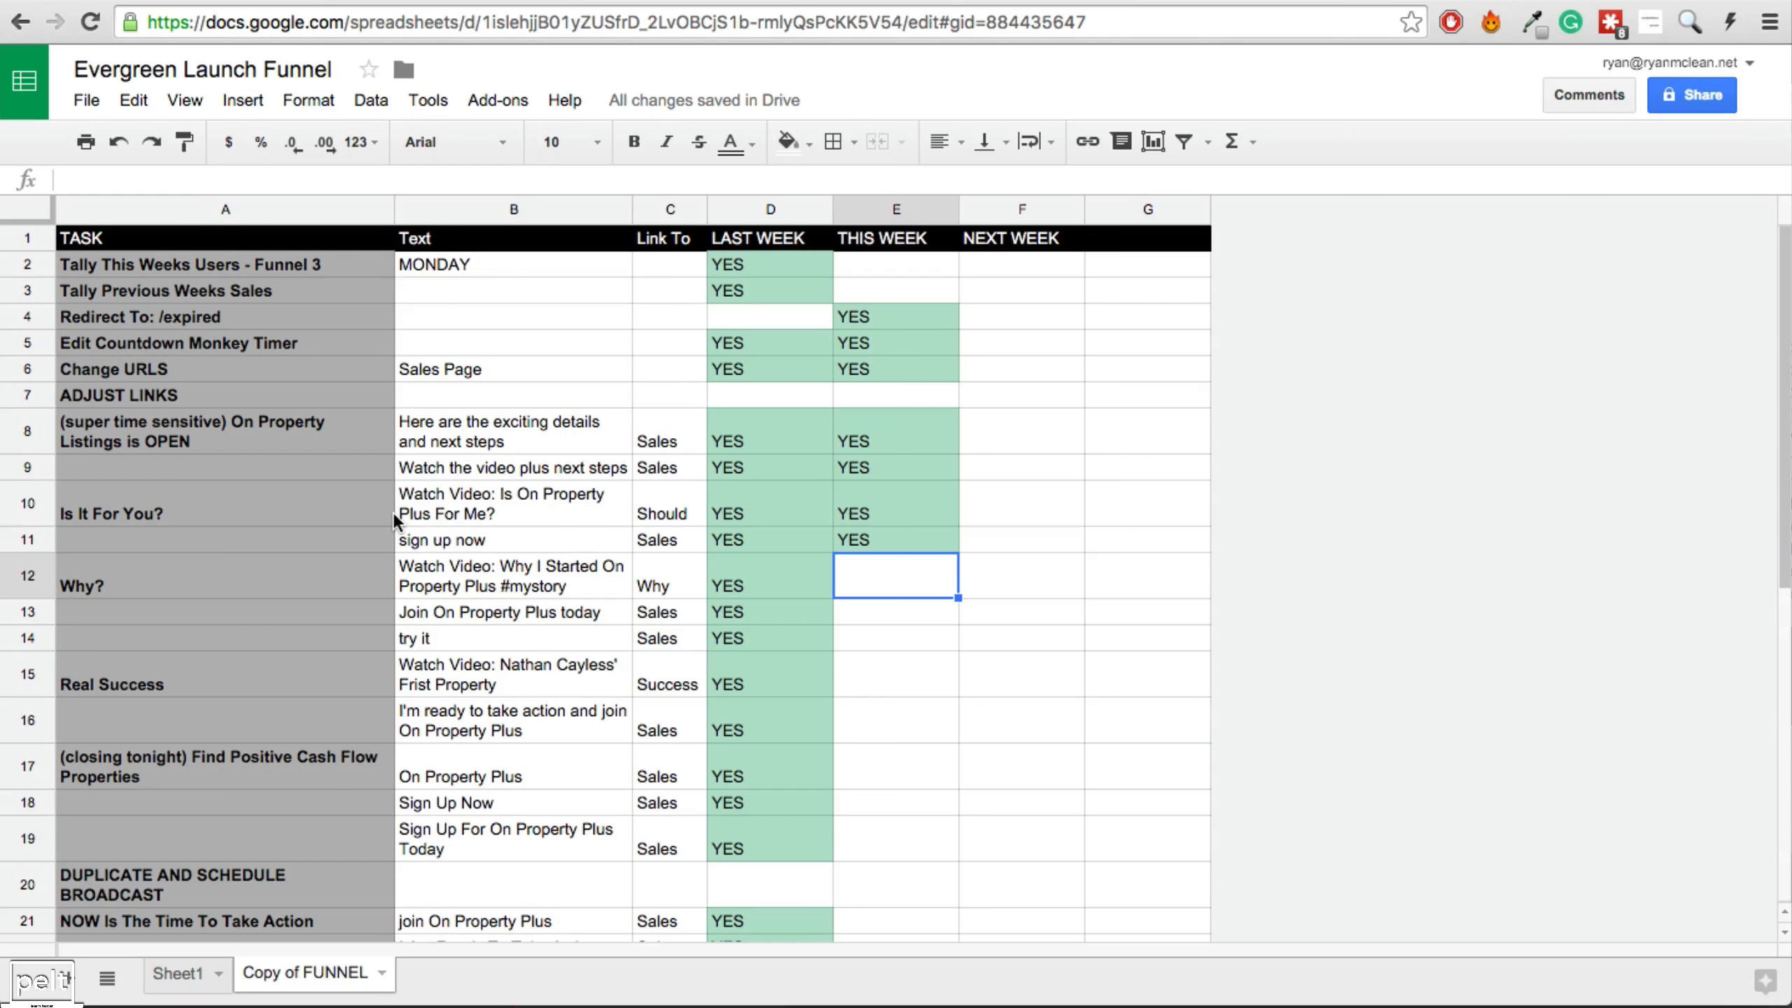
click(1274, 0)
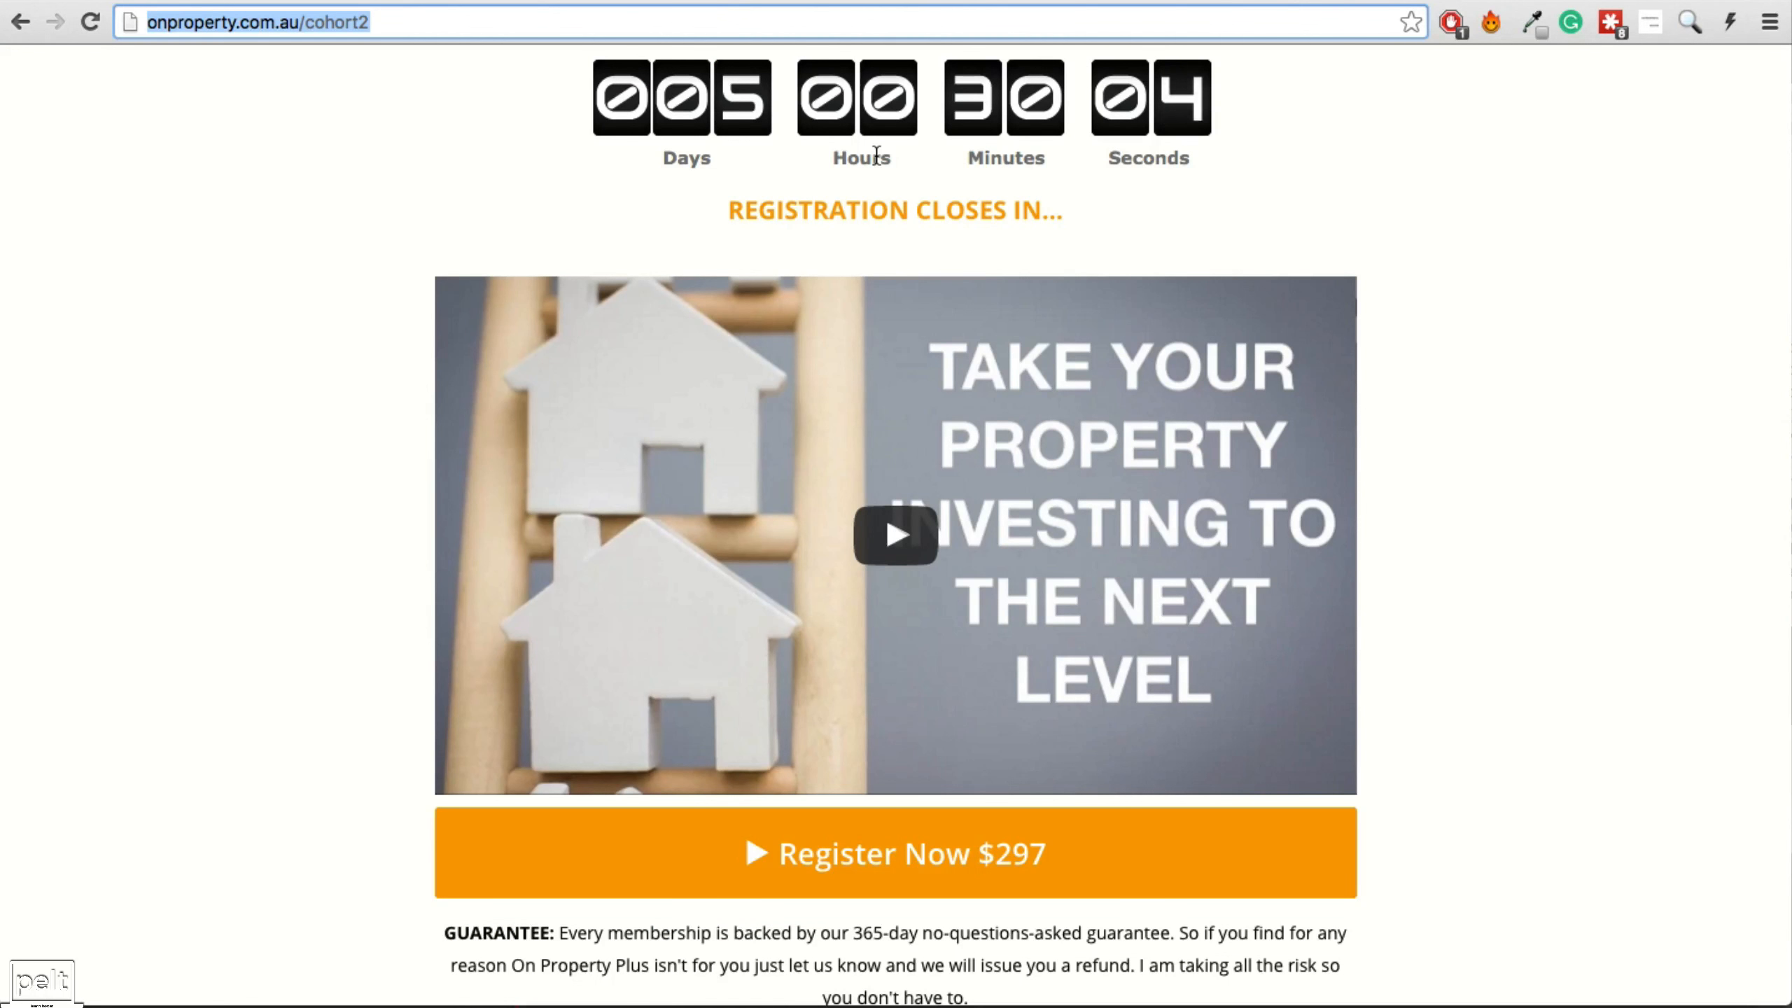
click(1516, 1)
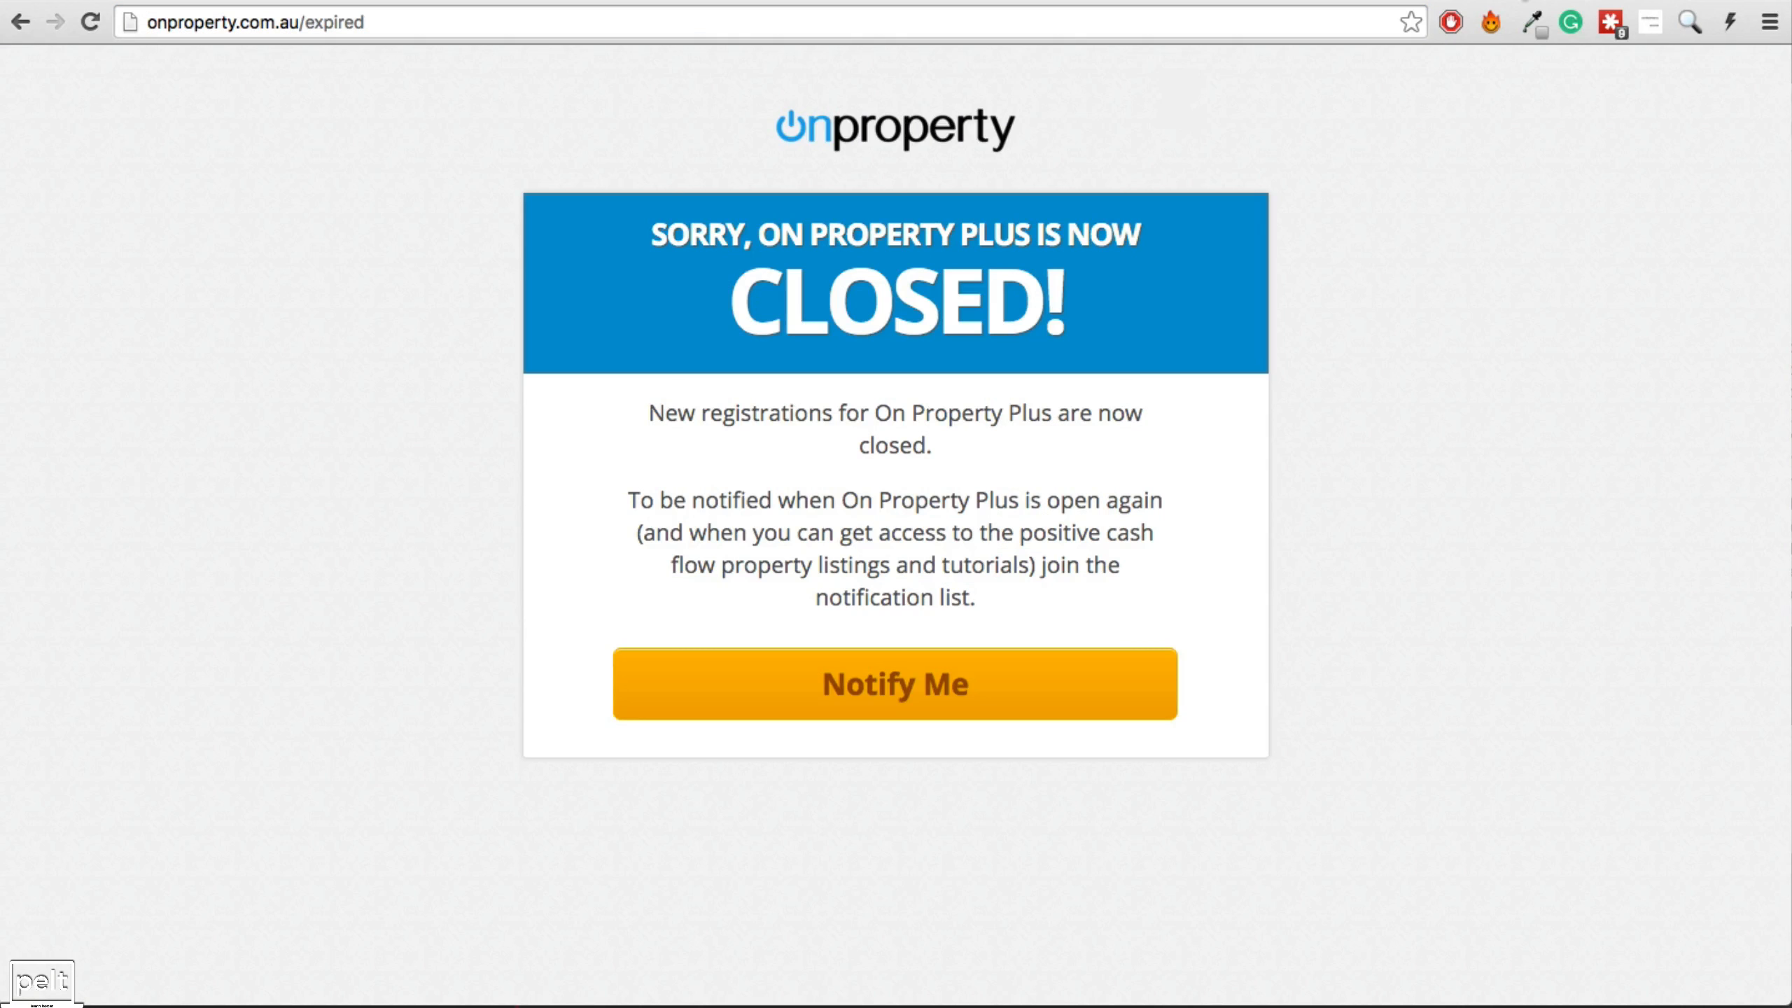
click(1319, 2)
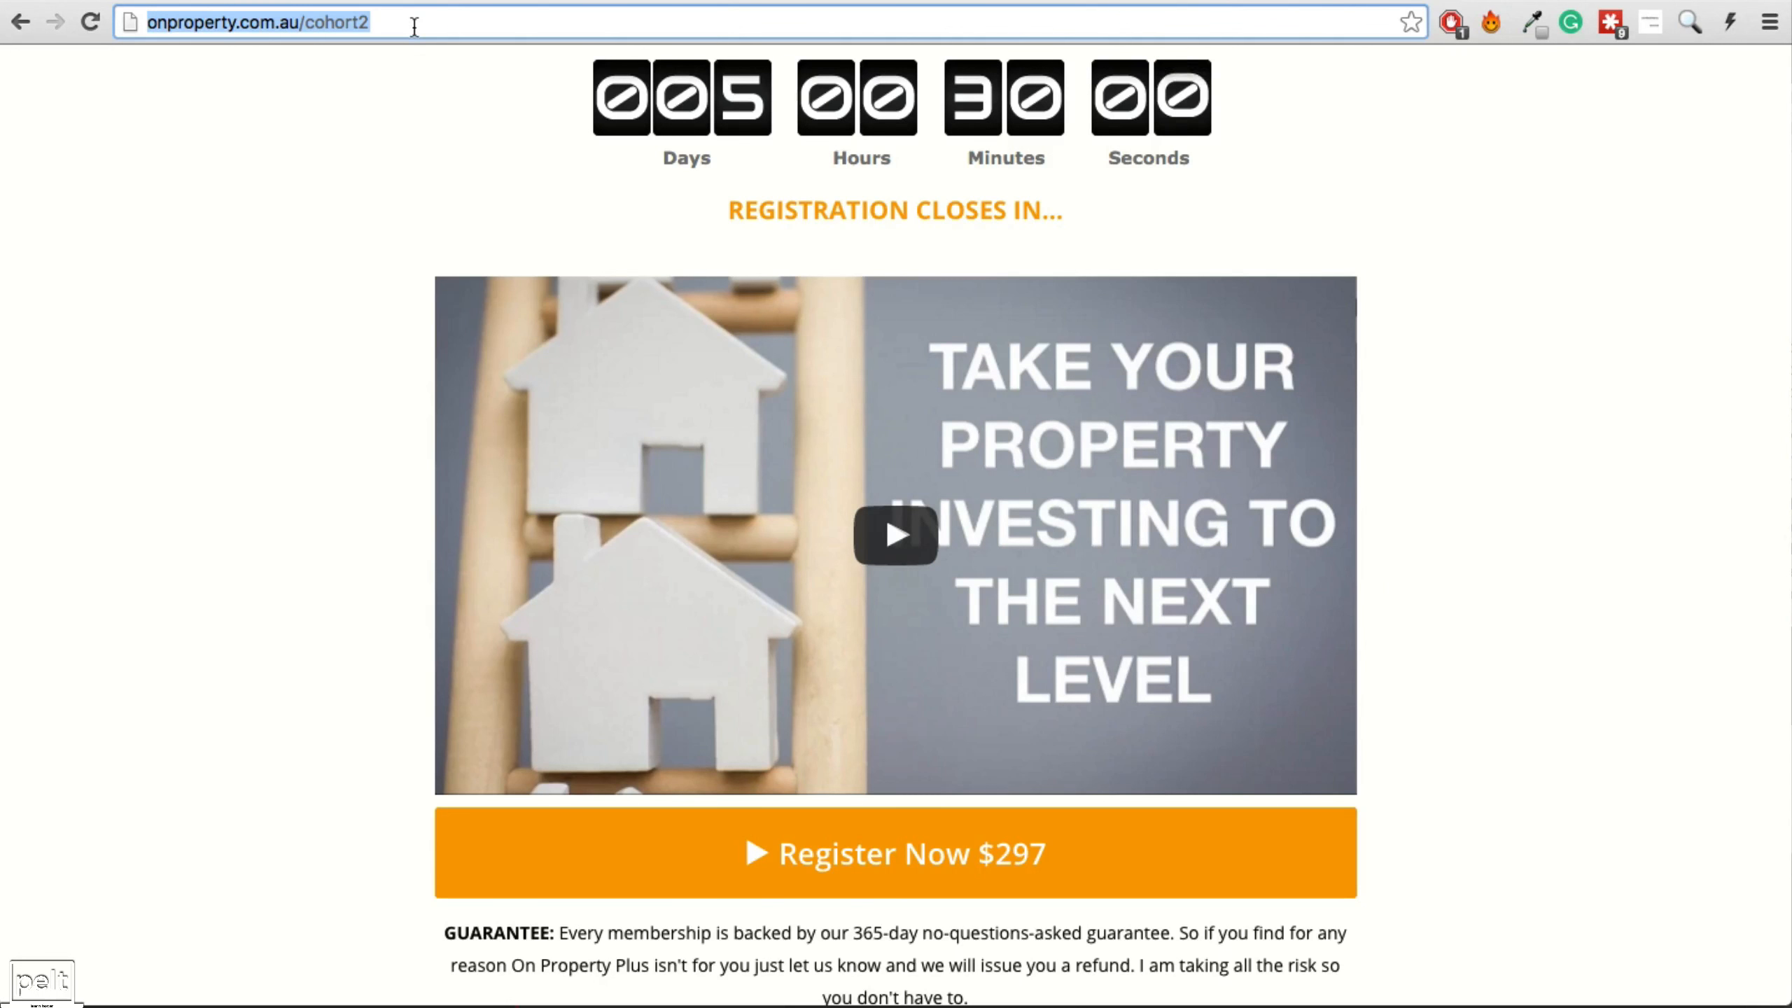
click(1494, 2)
click(1371, 2)
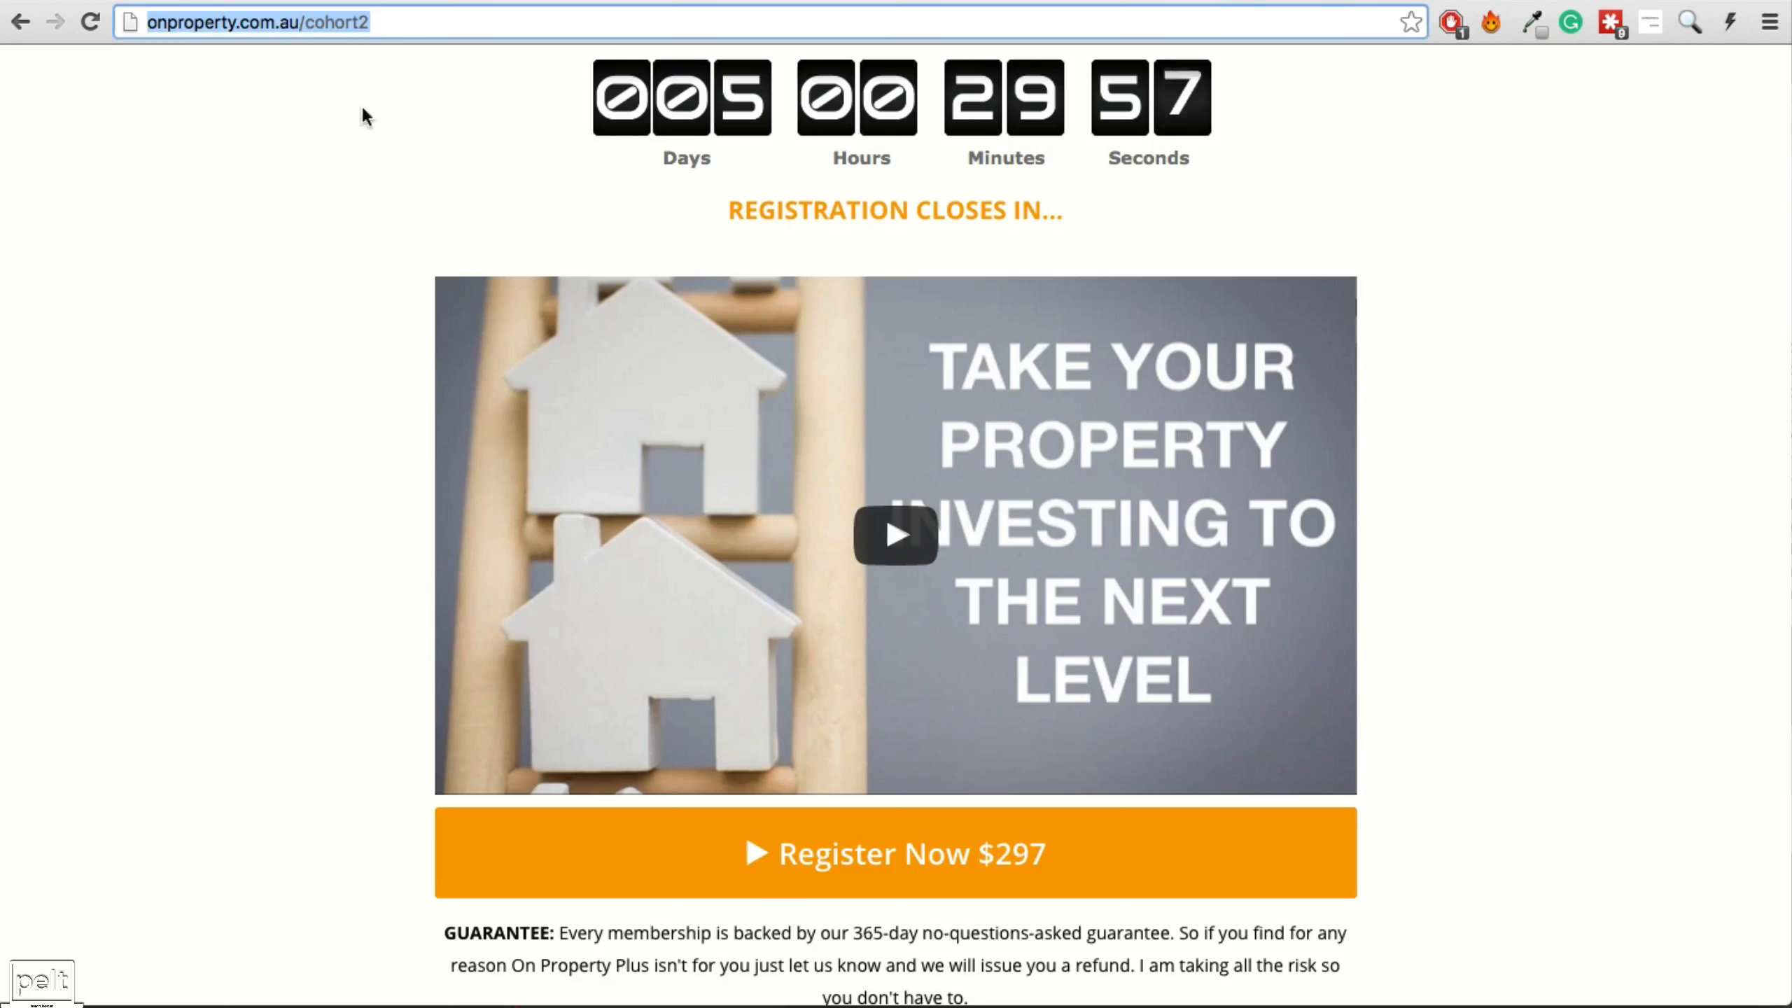
click(383, 23)
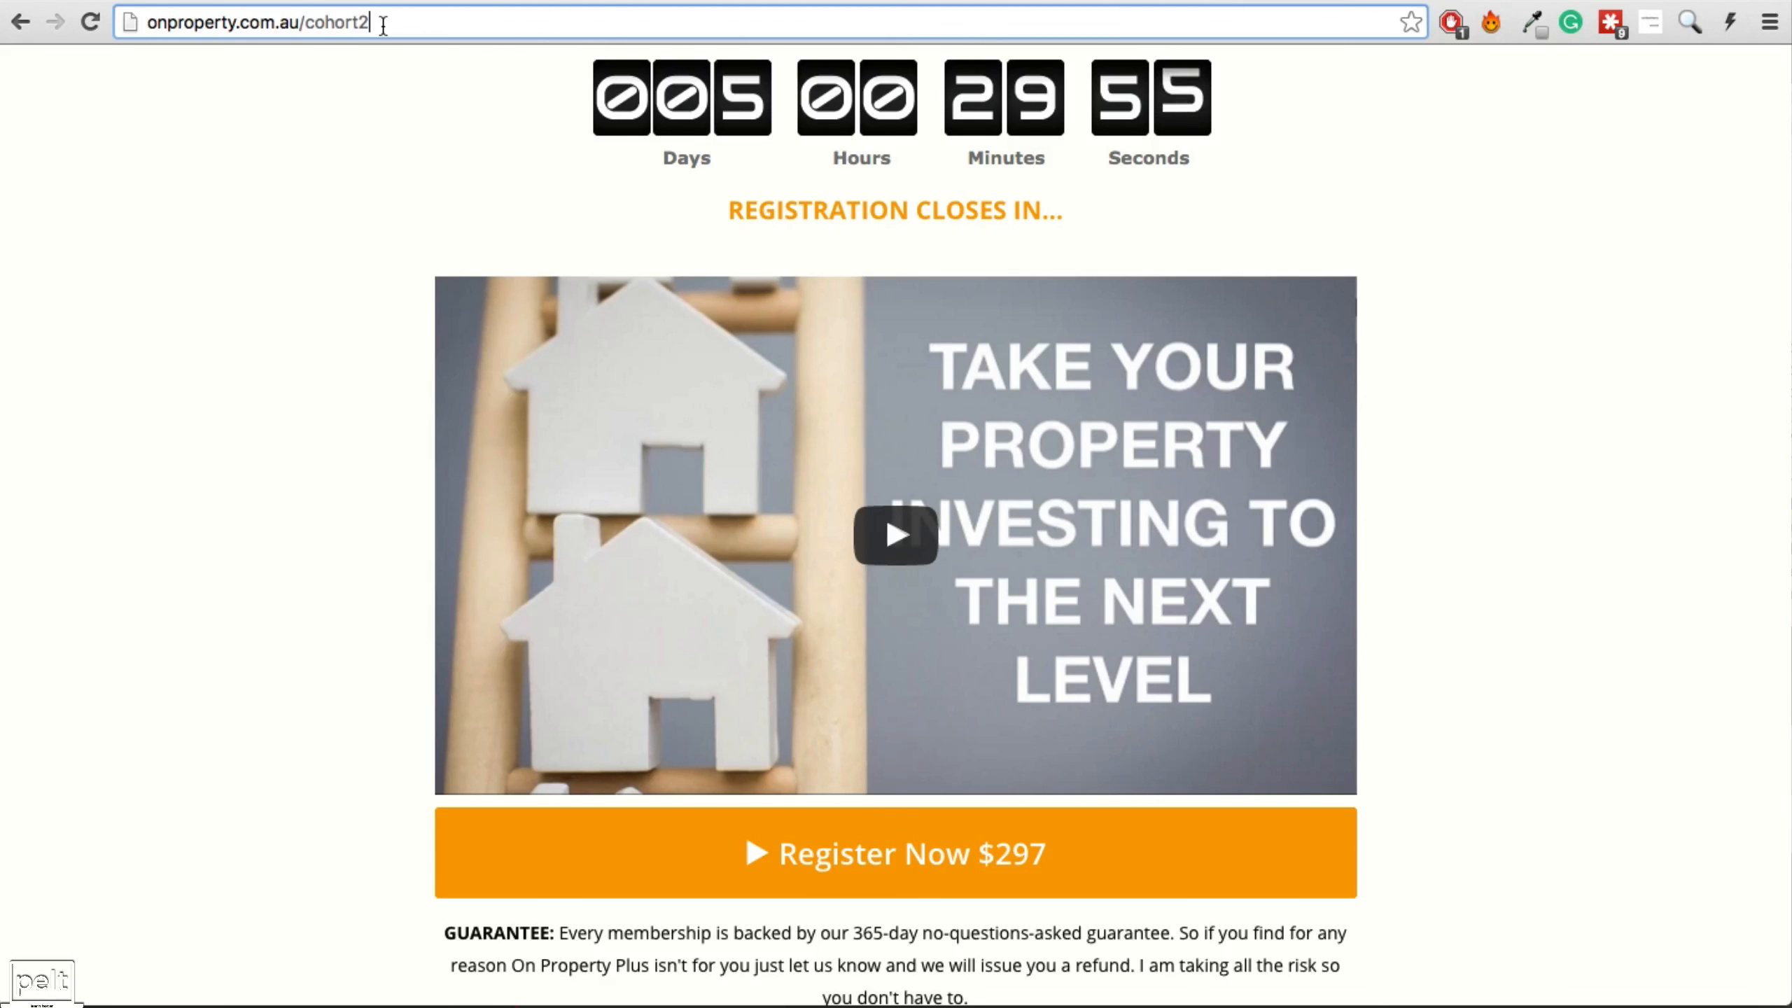
click(820, 2)
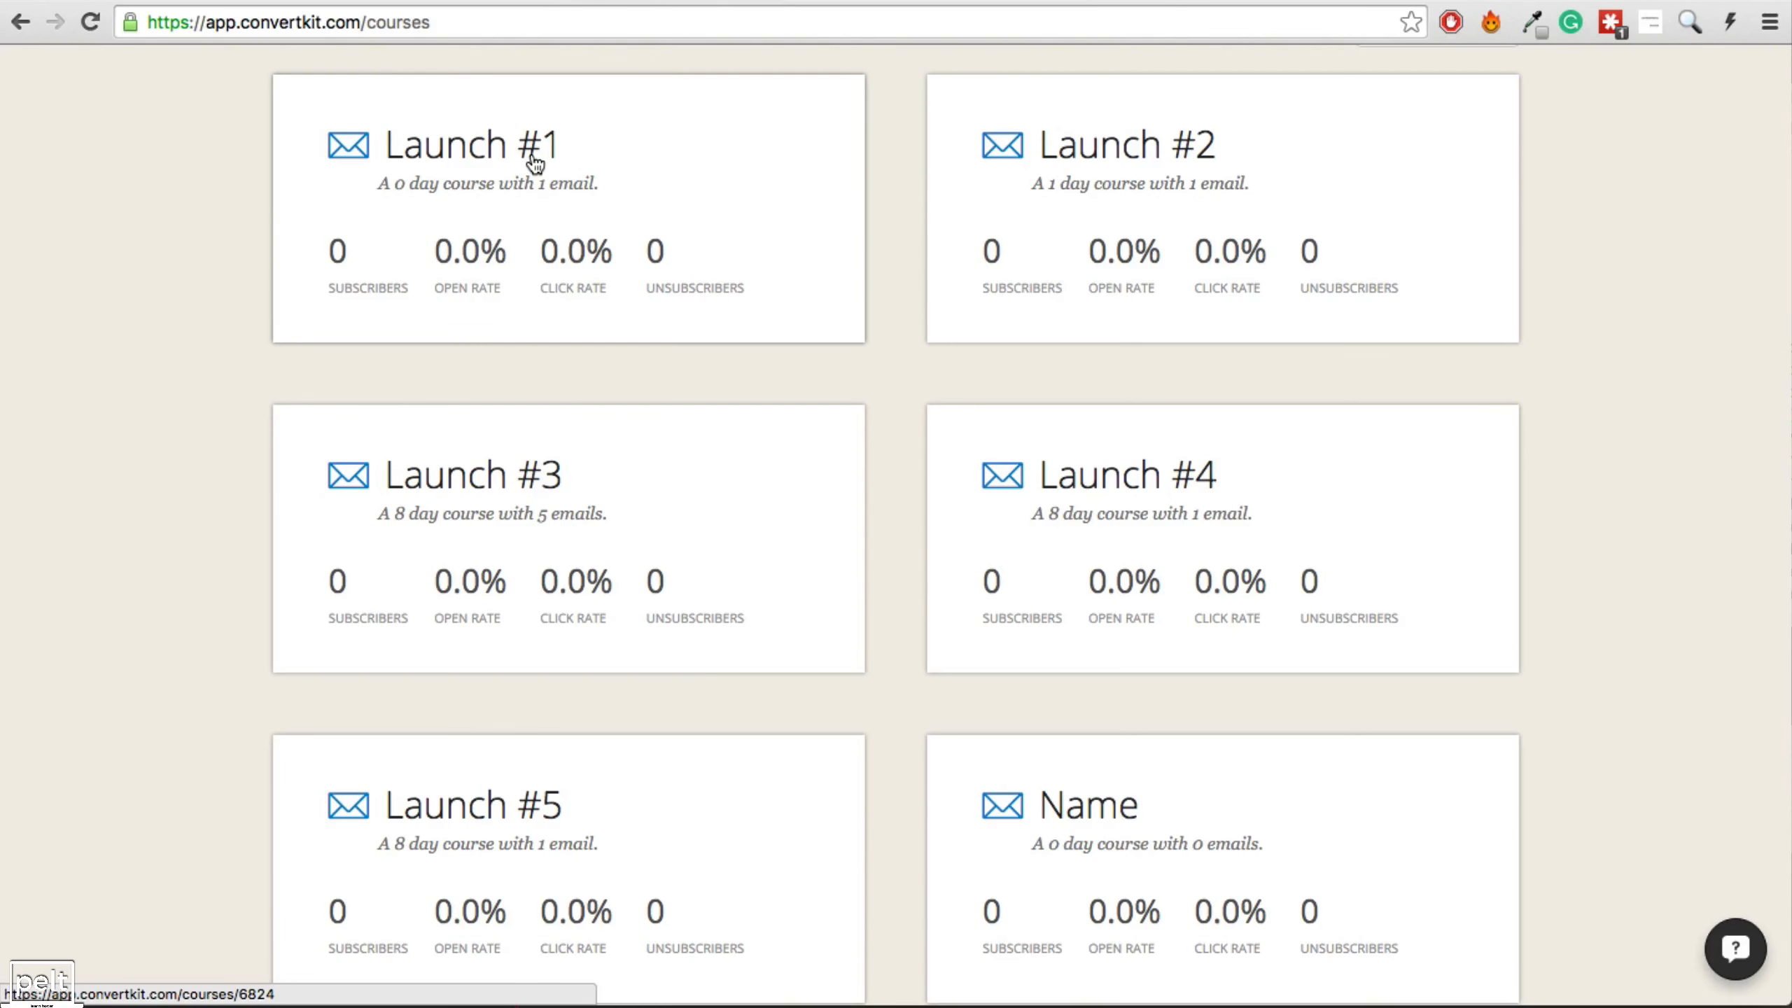
key(ctrl+Tab)
scroll(535, 763, down, 1)
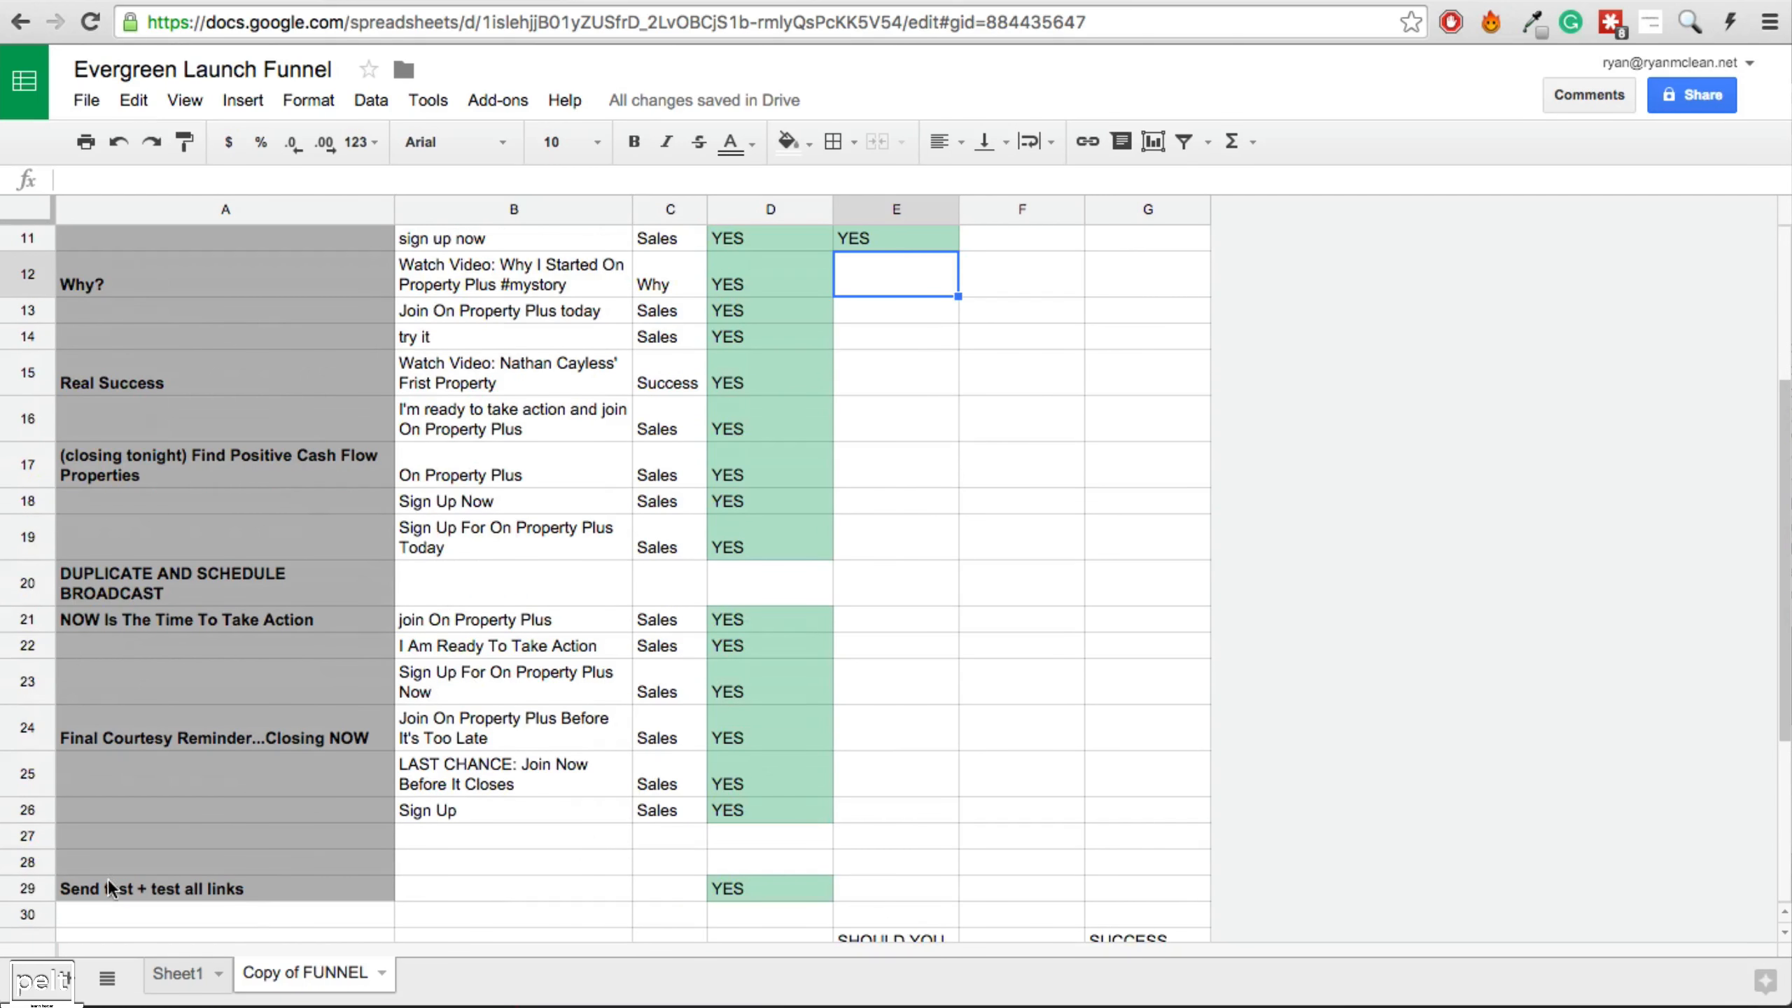
click(152, 889)
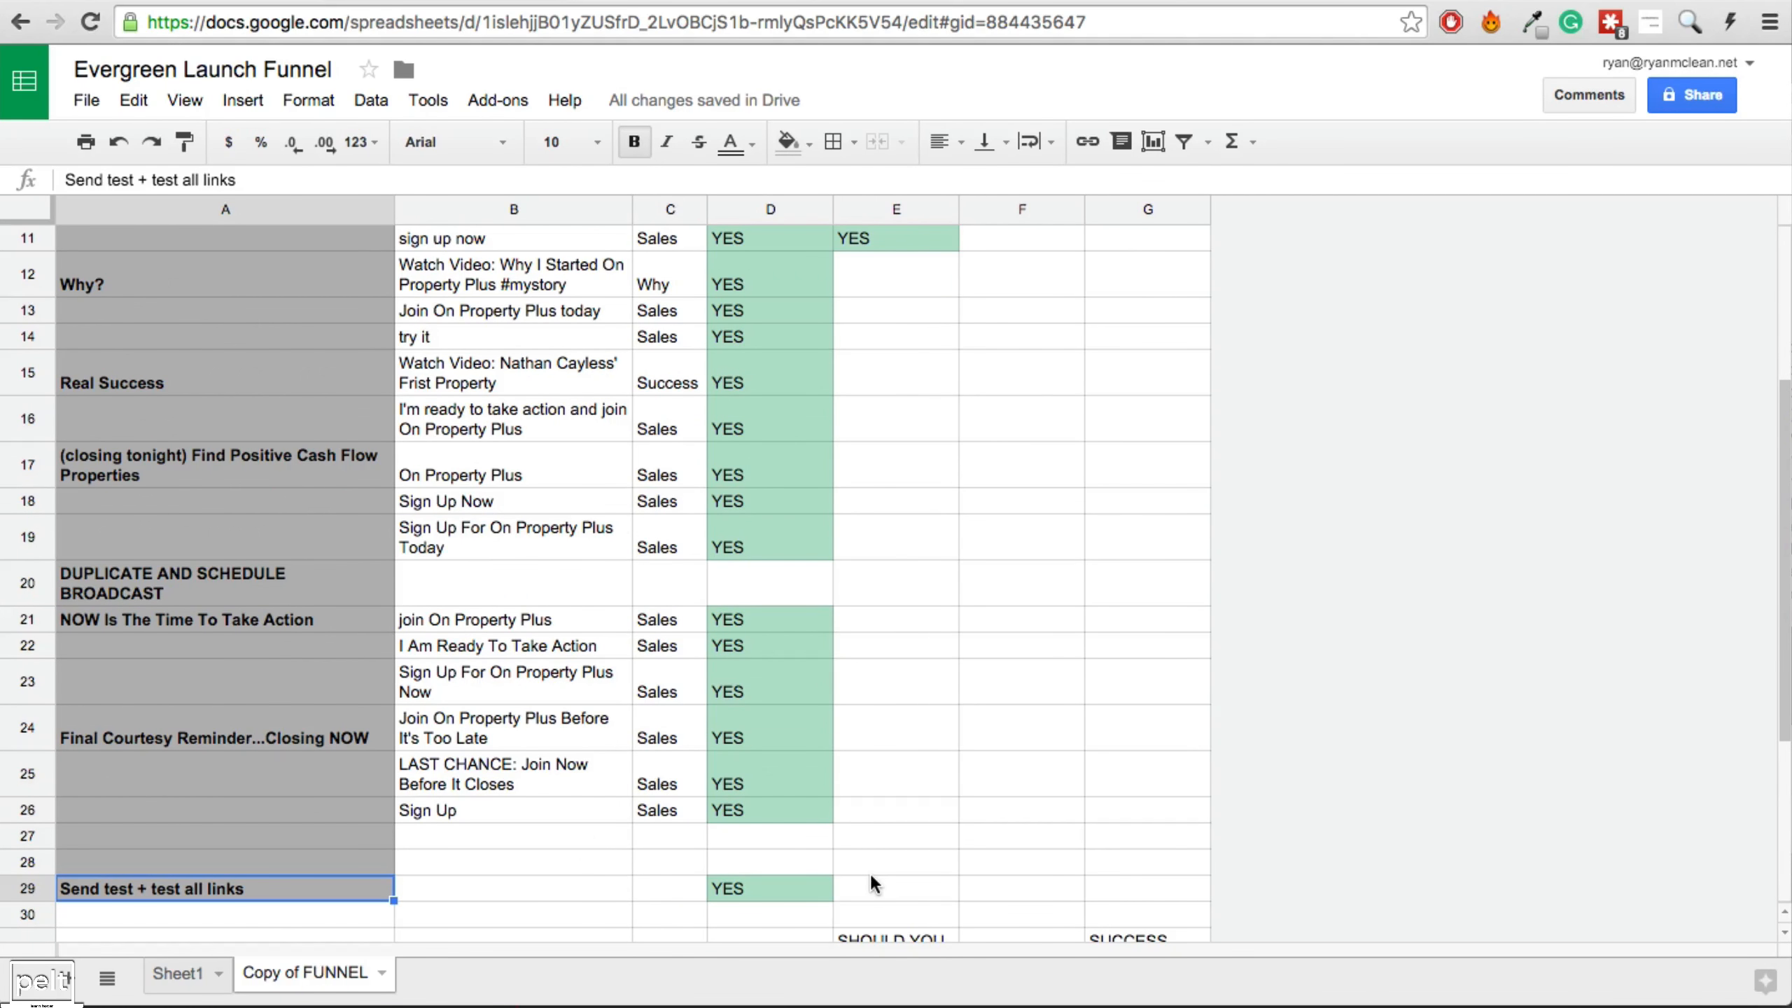